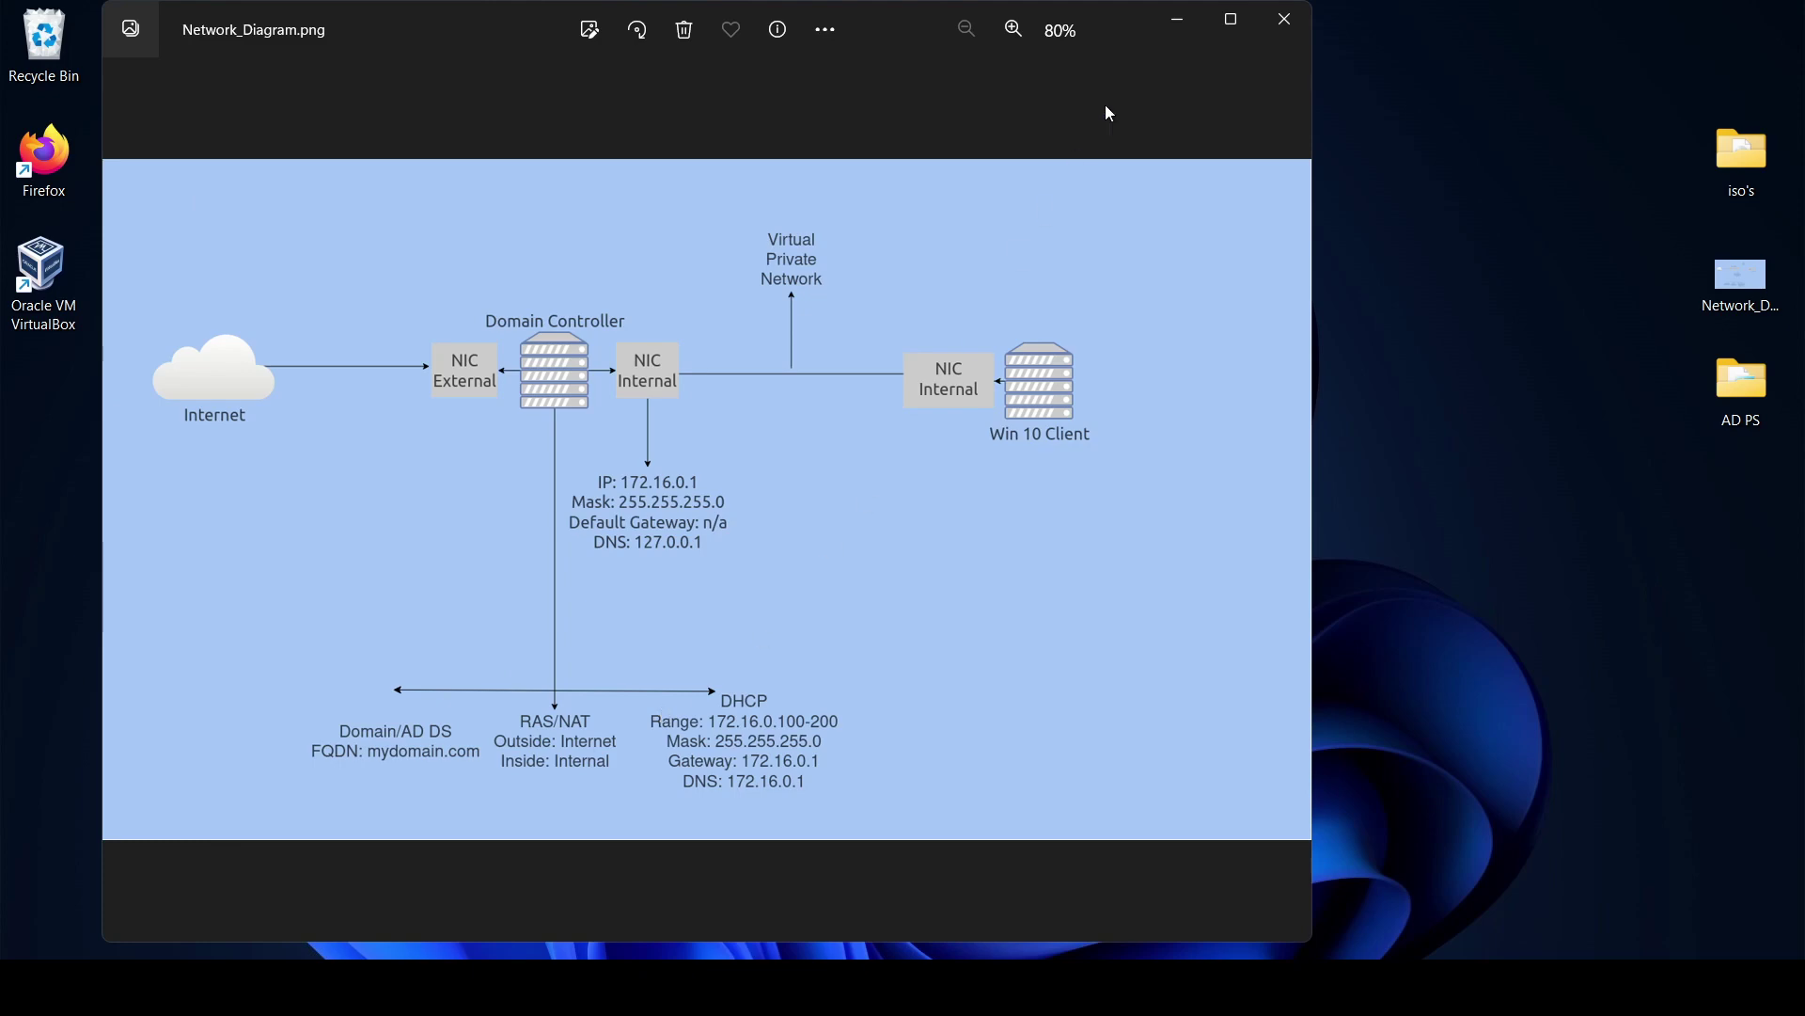
Minimize the Photos window showing Network_Diagram.png.
click(1166, 36)
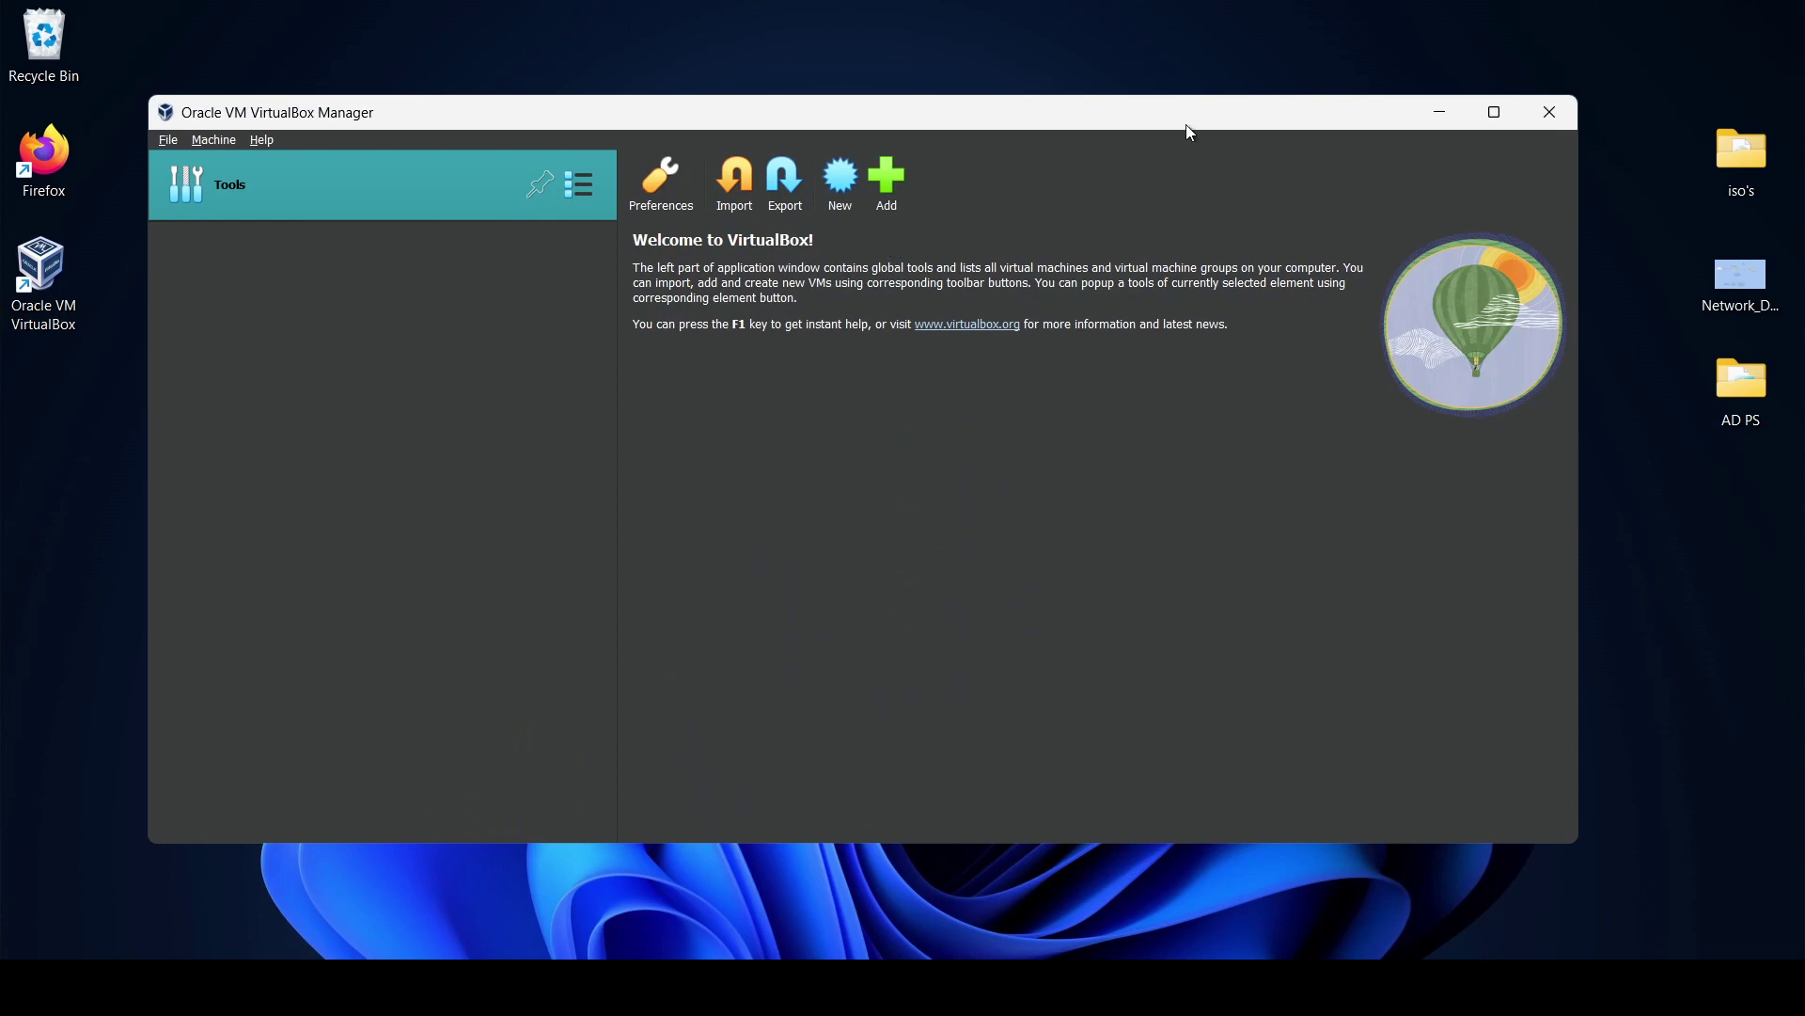
Start a new VM named DC from the Windows Server 2016 Datacenter ISO, skipping unattended installation.
drag(1188, 126, 1282, 126)
click(1588, 112)
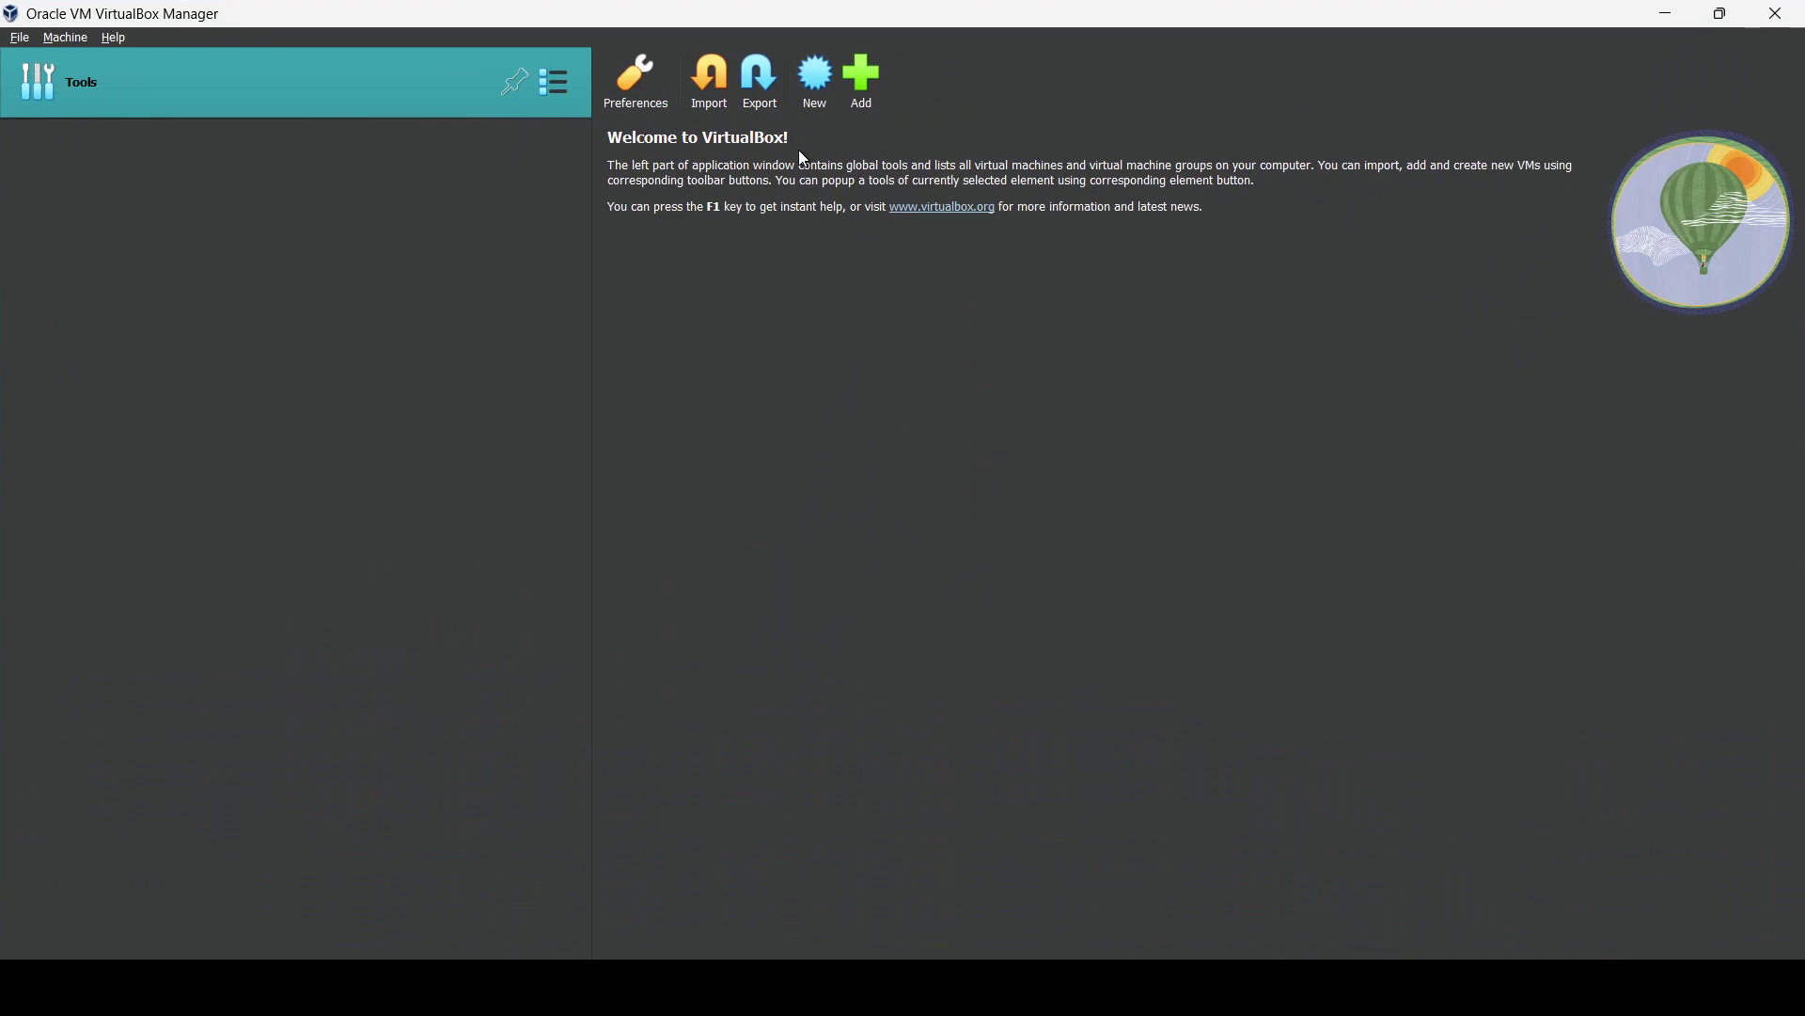
click(809, 90)
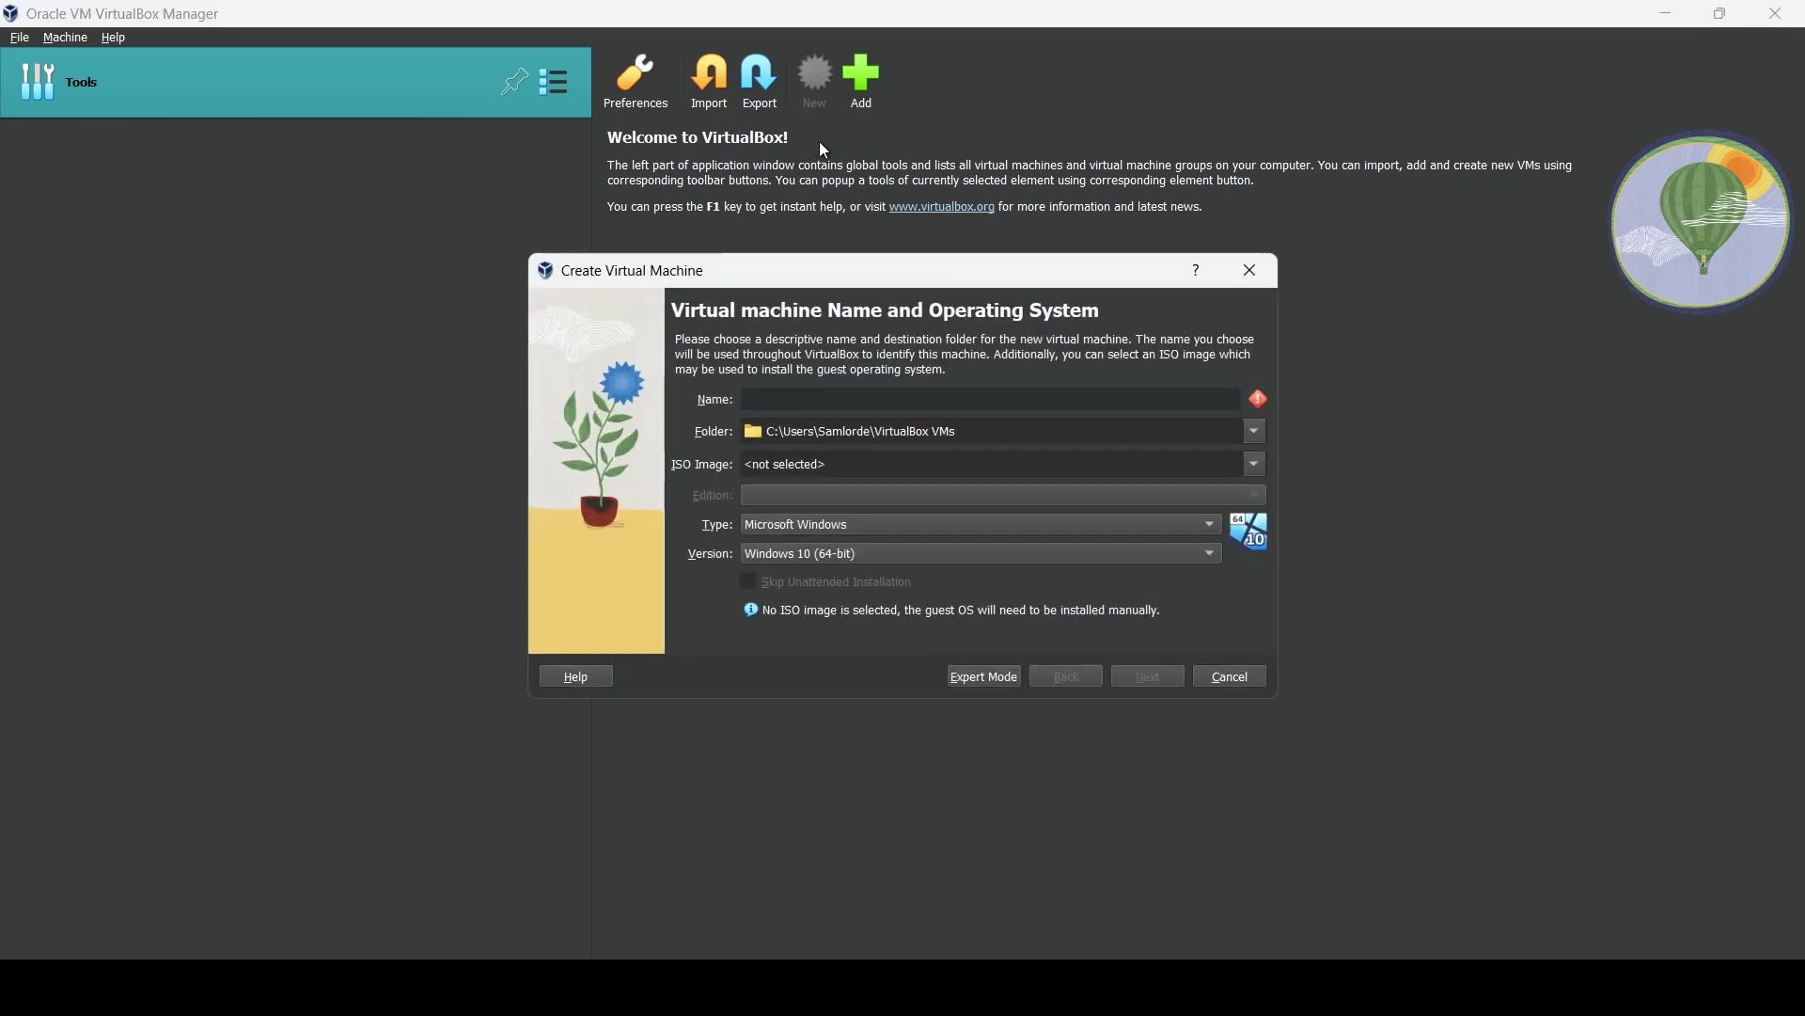
text(DC)
click(1261, 473)
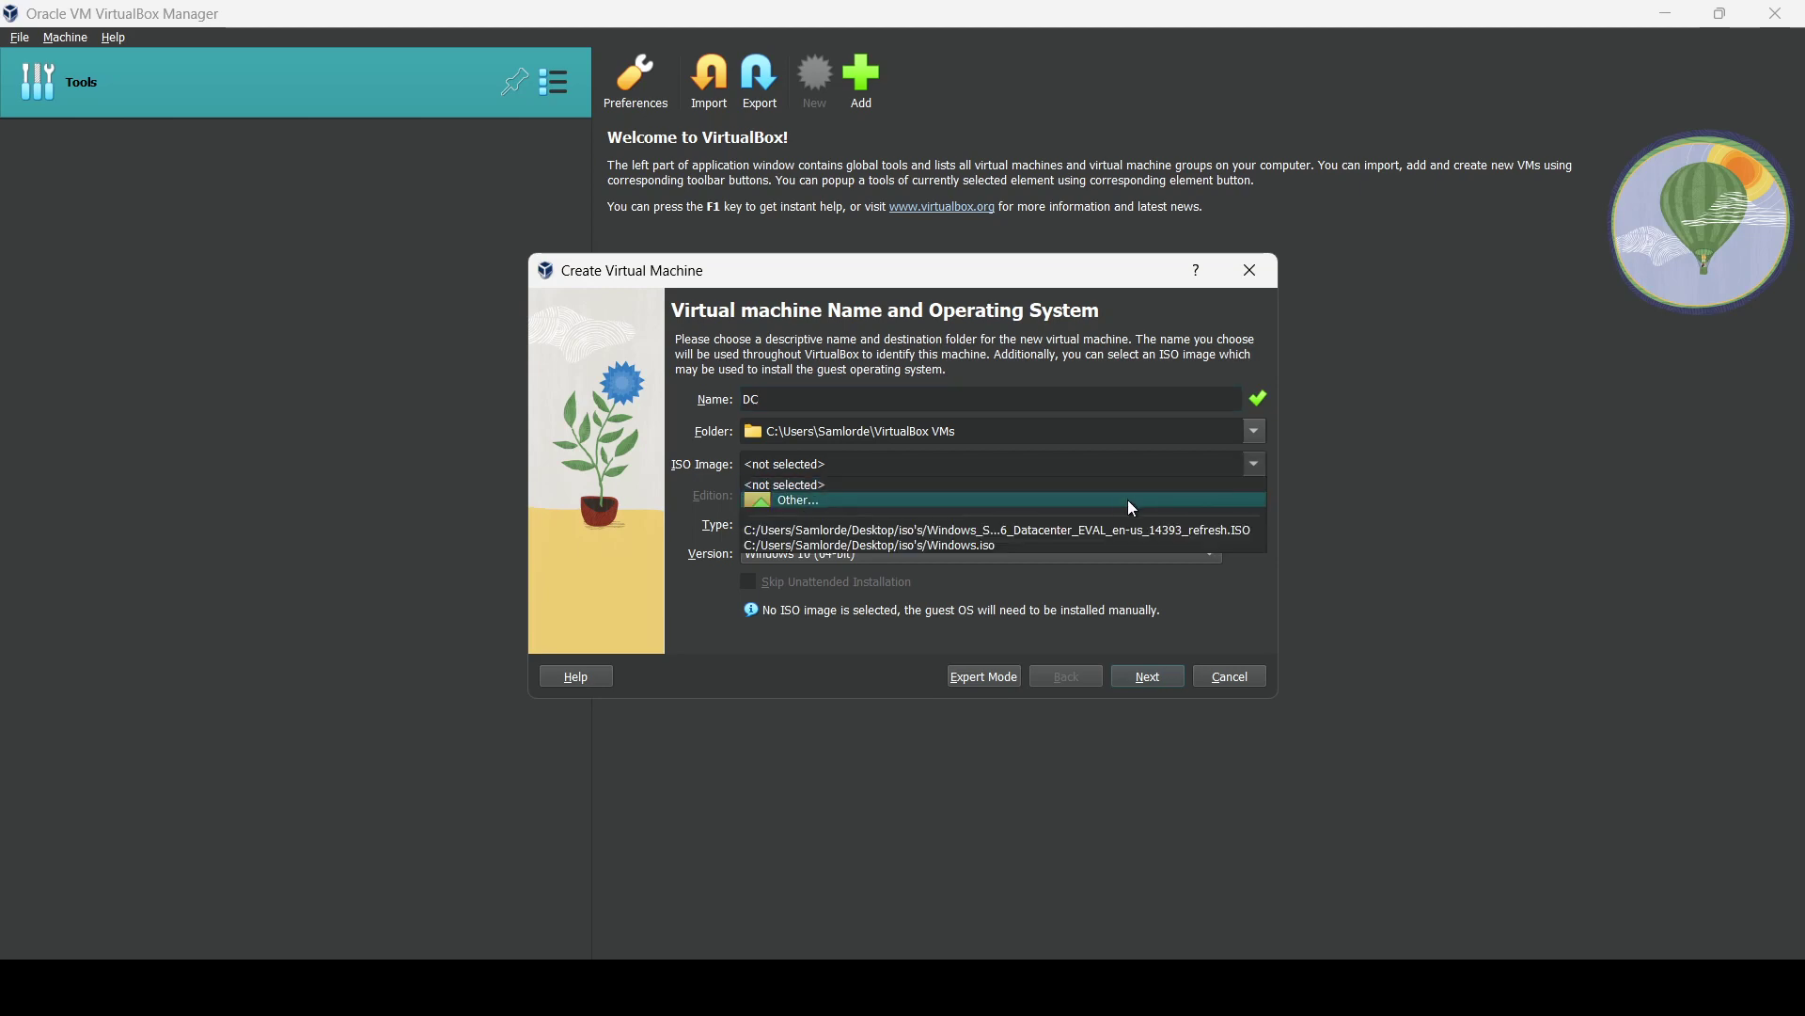
click(1064, 530)
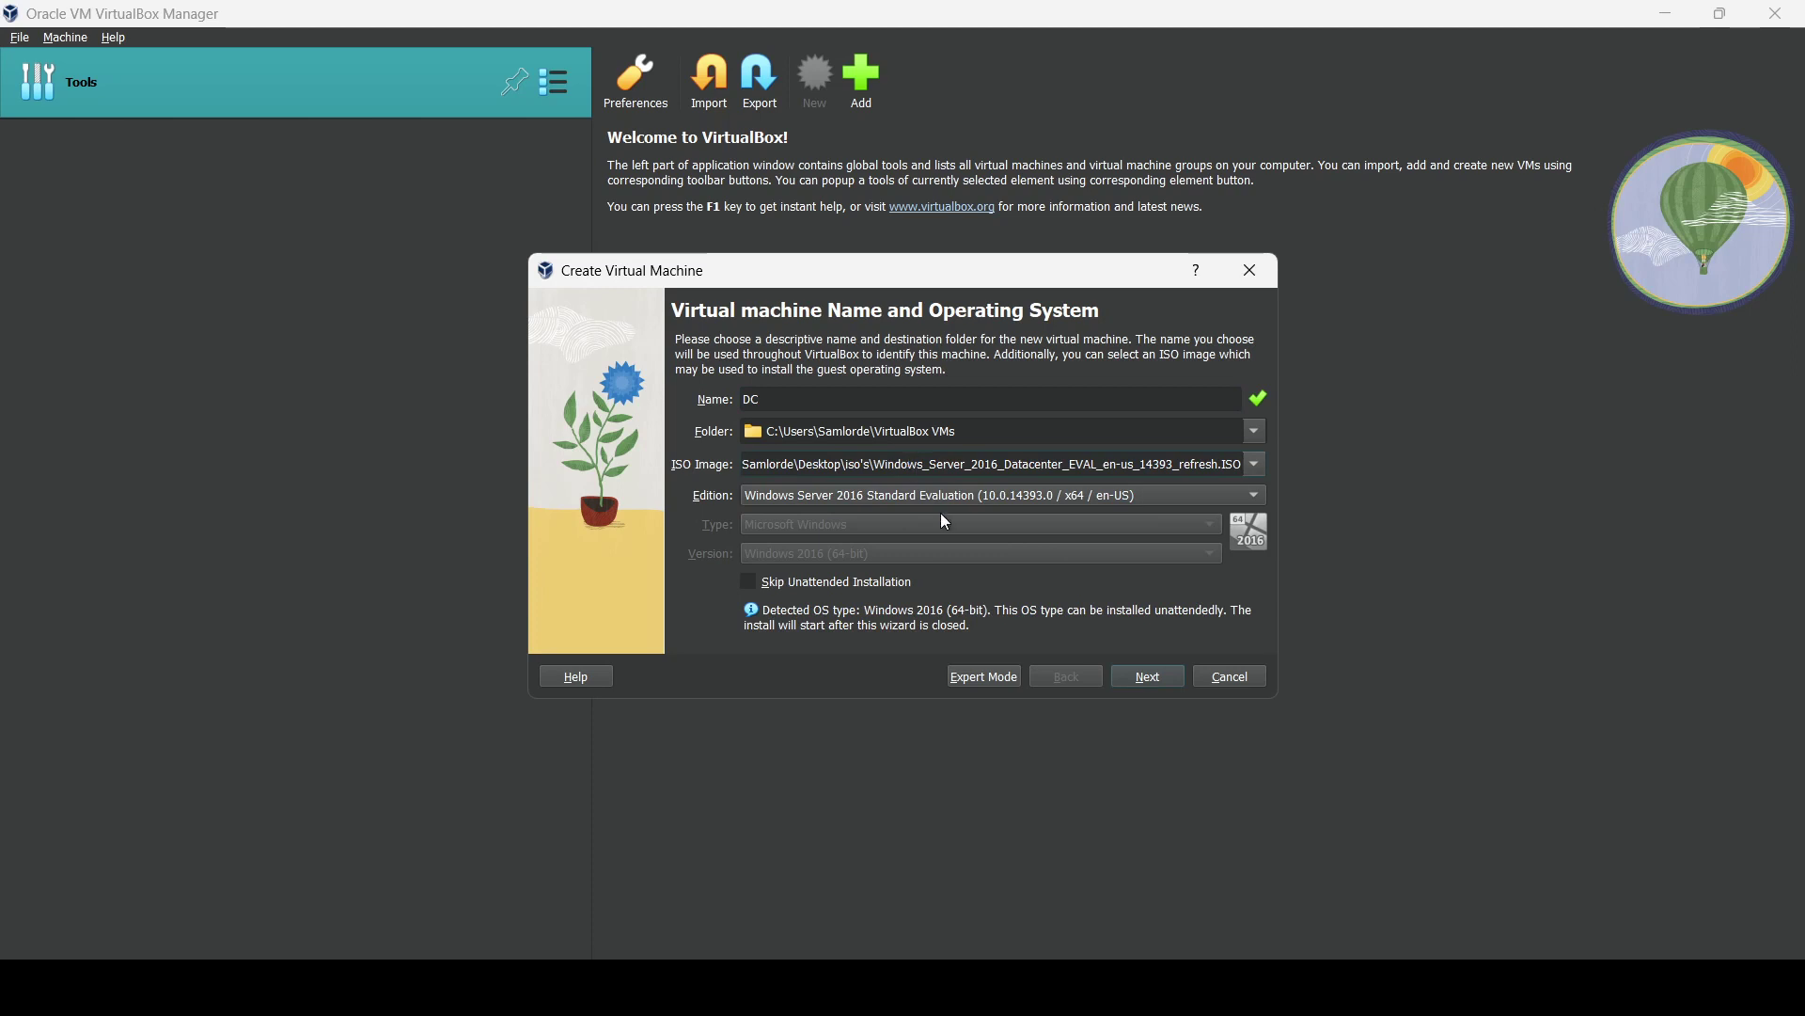
click(781, 581)
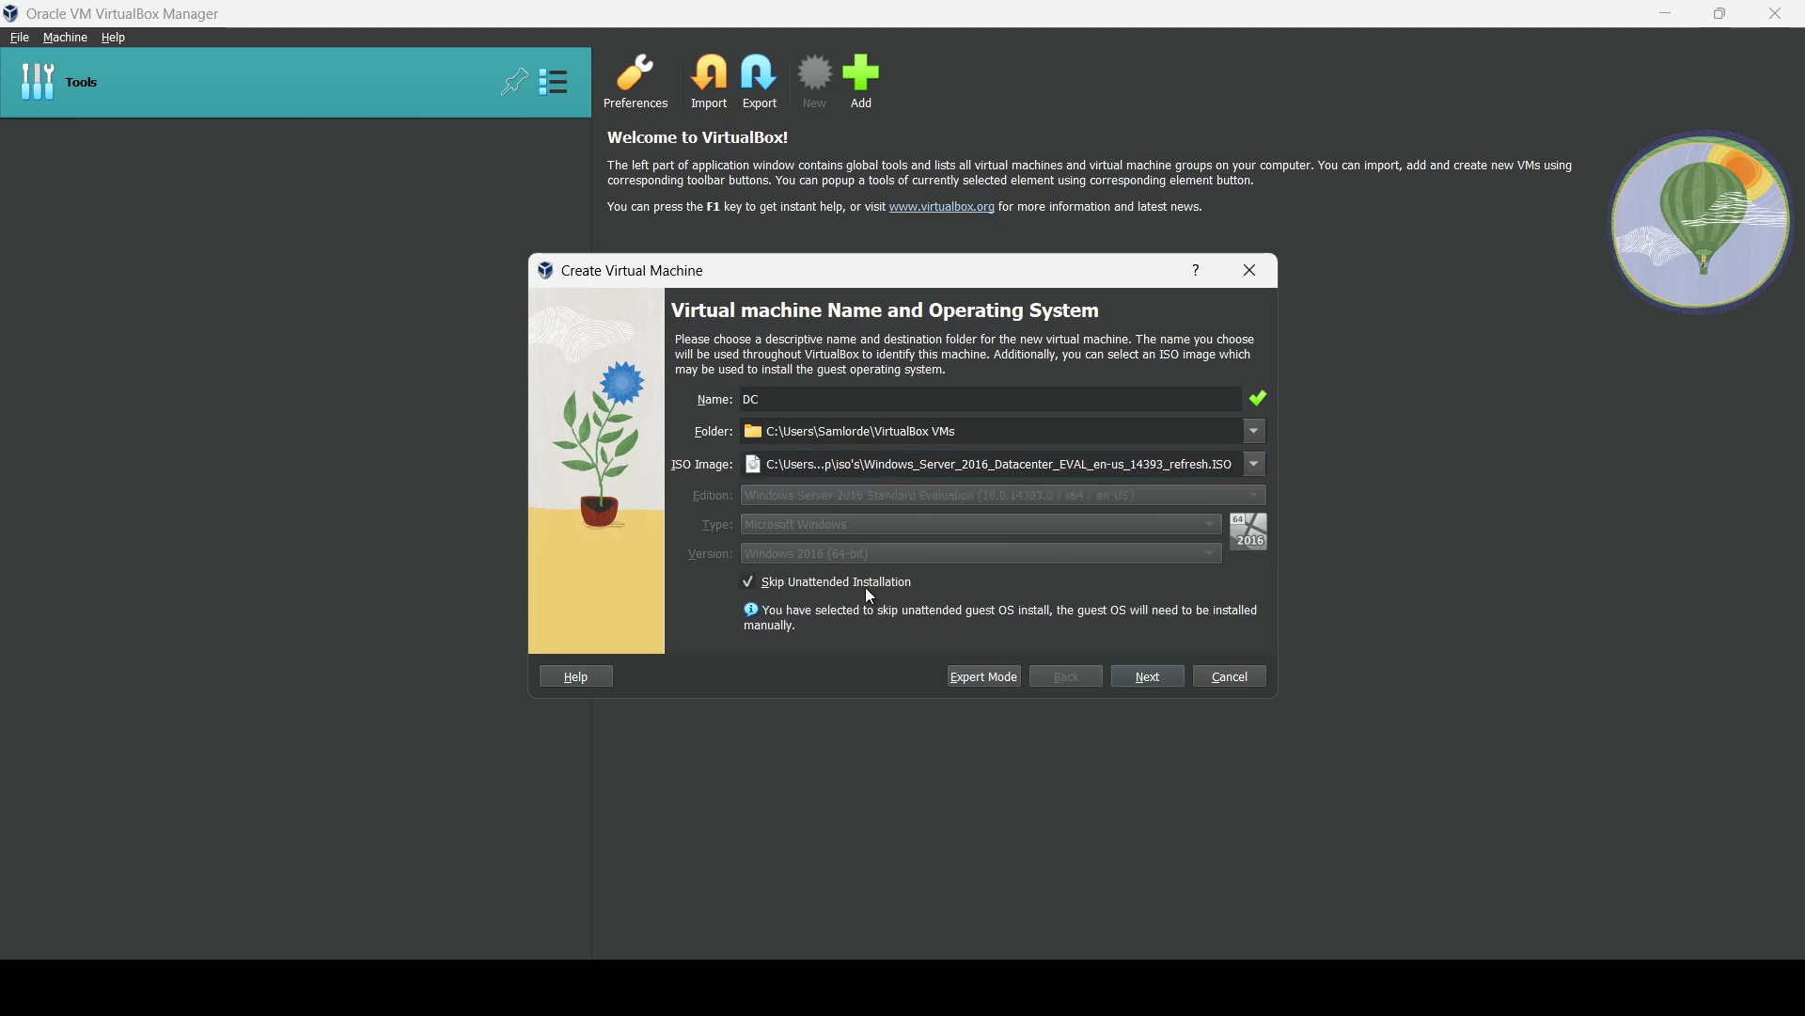
click(1158, 679)
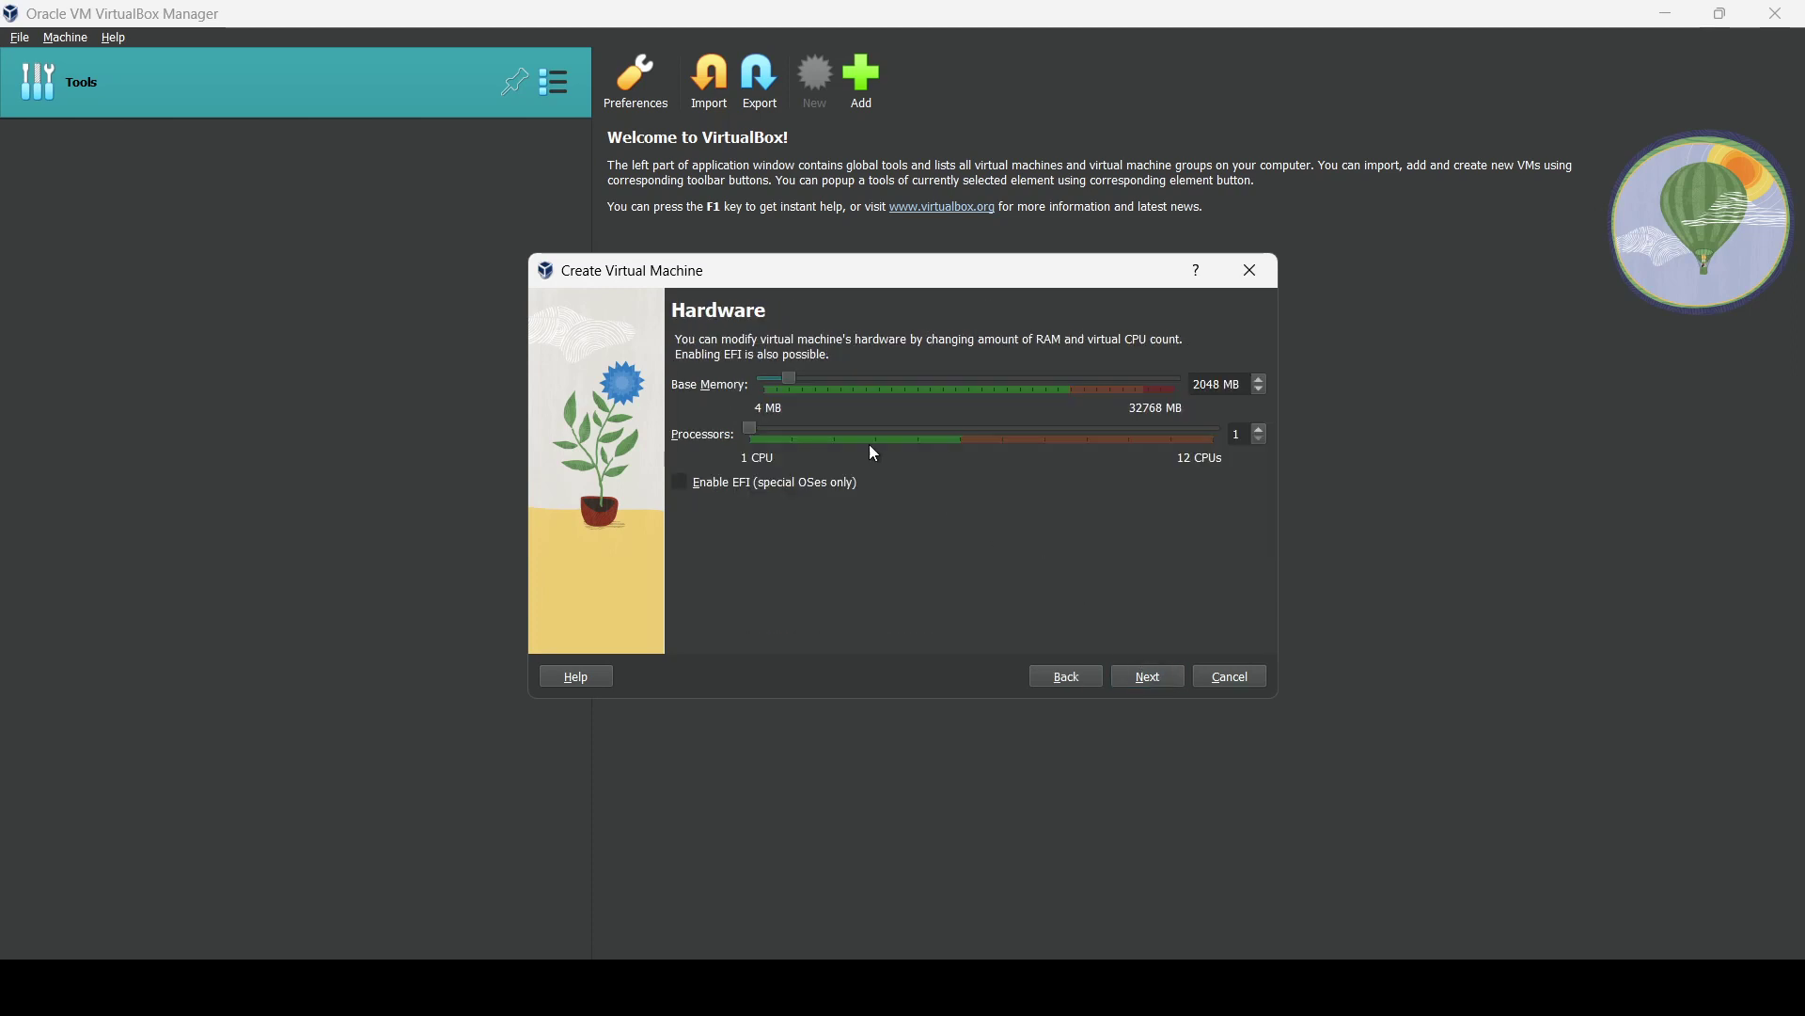
Give DC 4096 MB base memory and a 50 GB virtual disk, then create it.
drag(797, 387, 821, 397)
click(1165, 671)
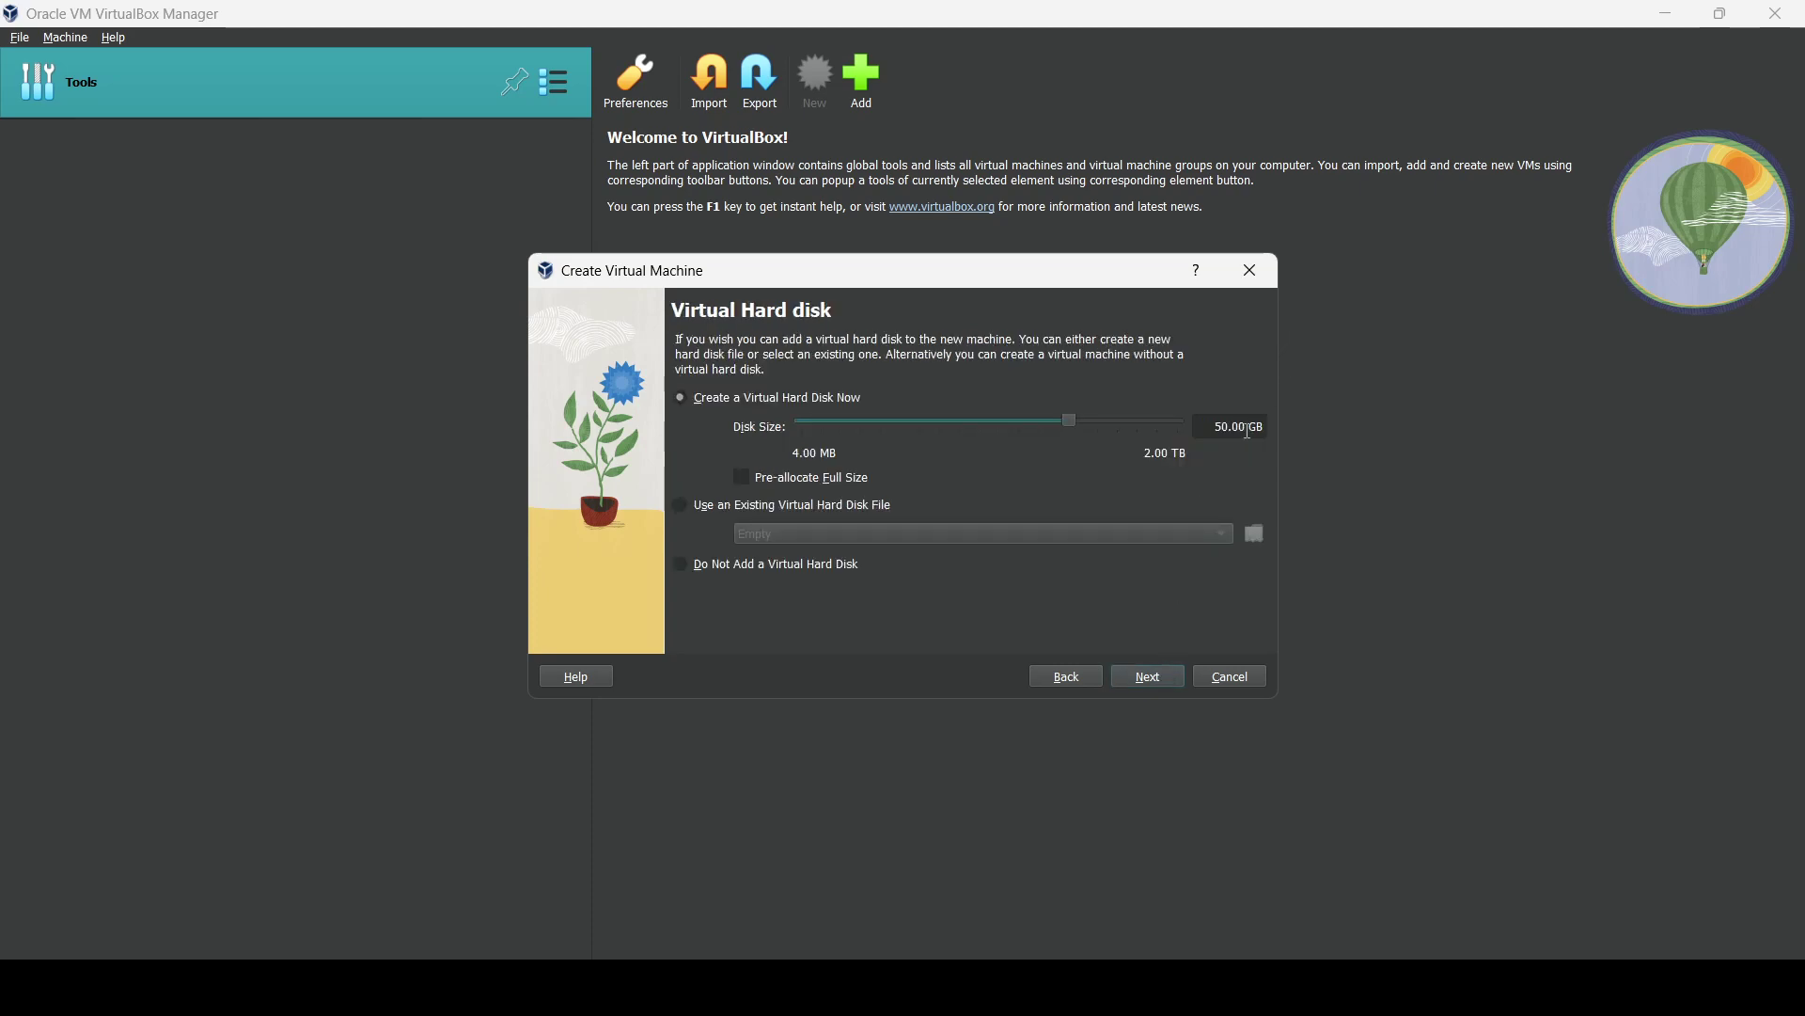
click(1140, 682)
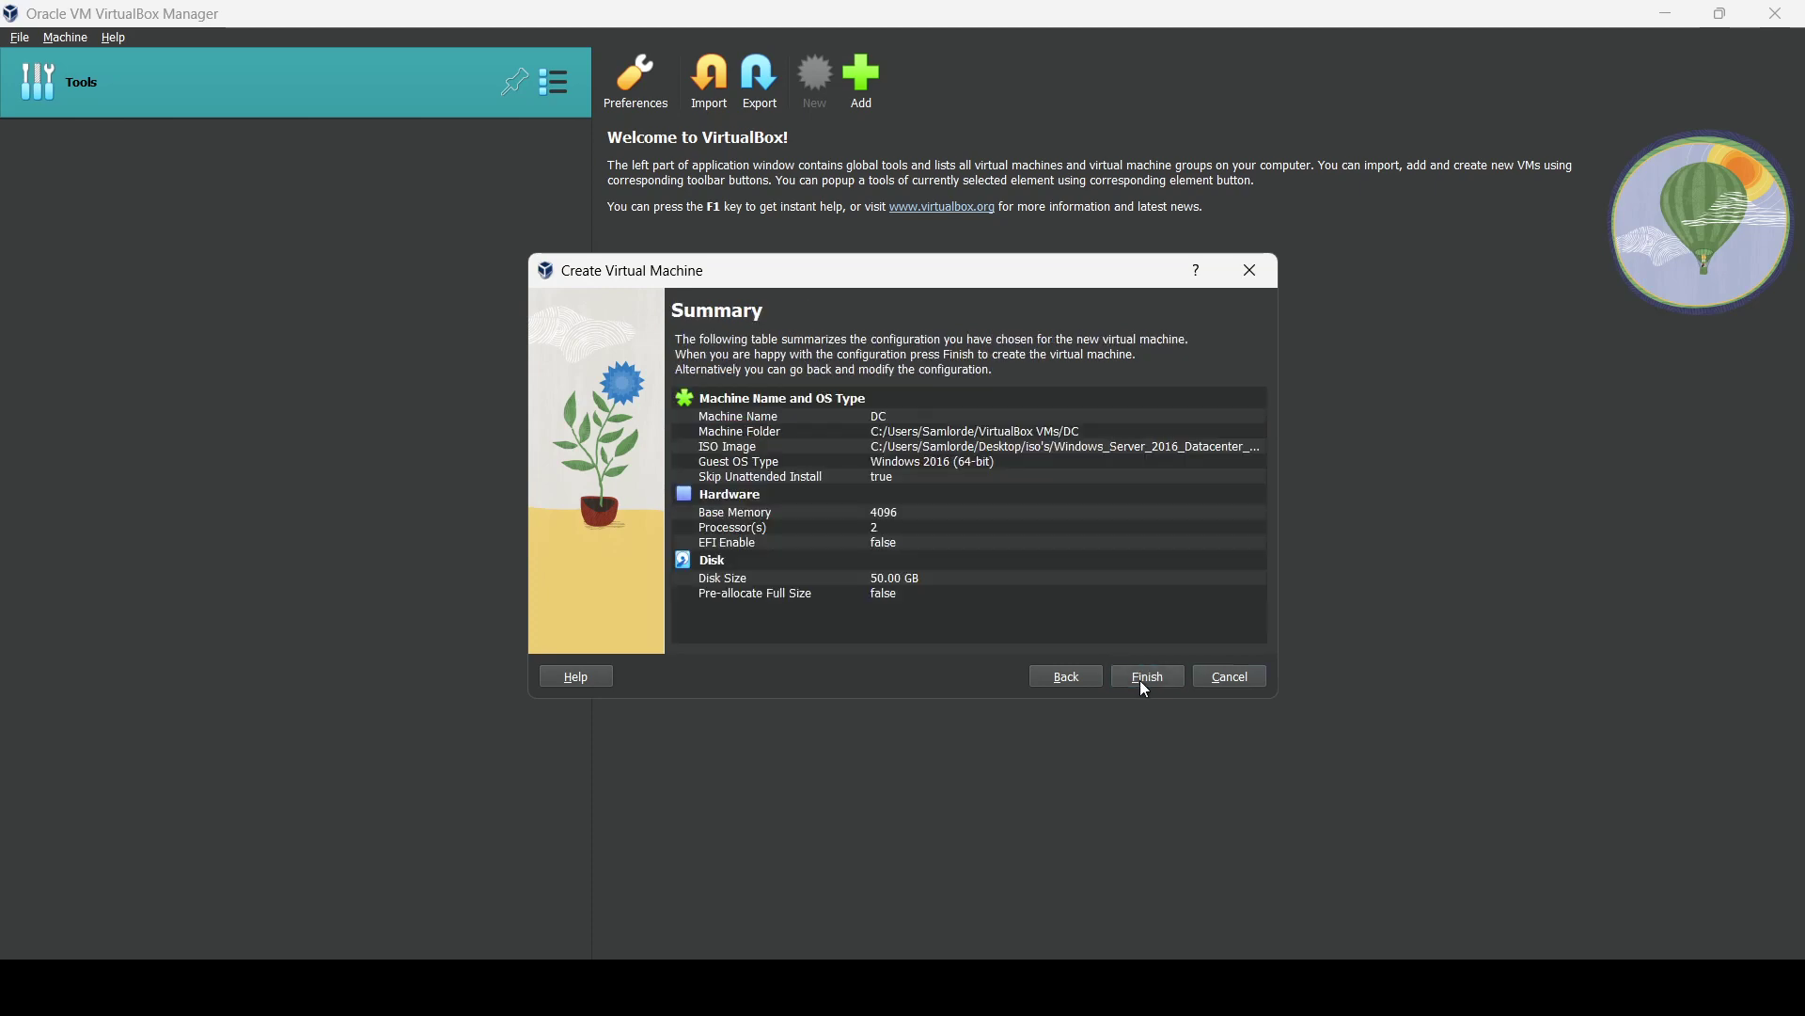
click(1144, 682)
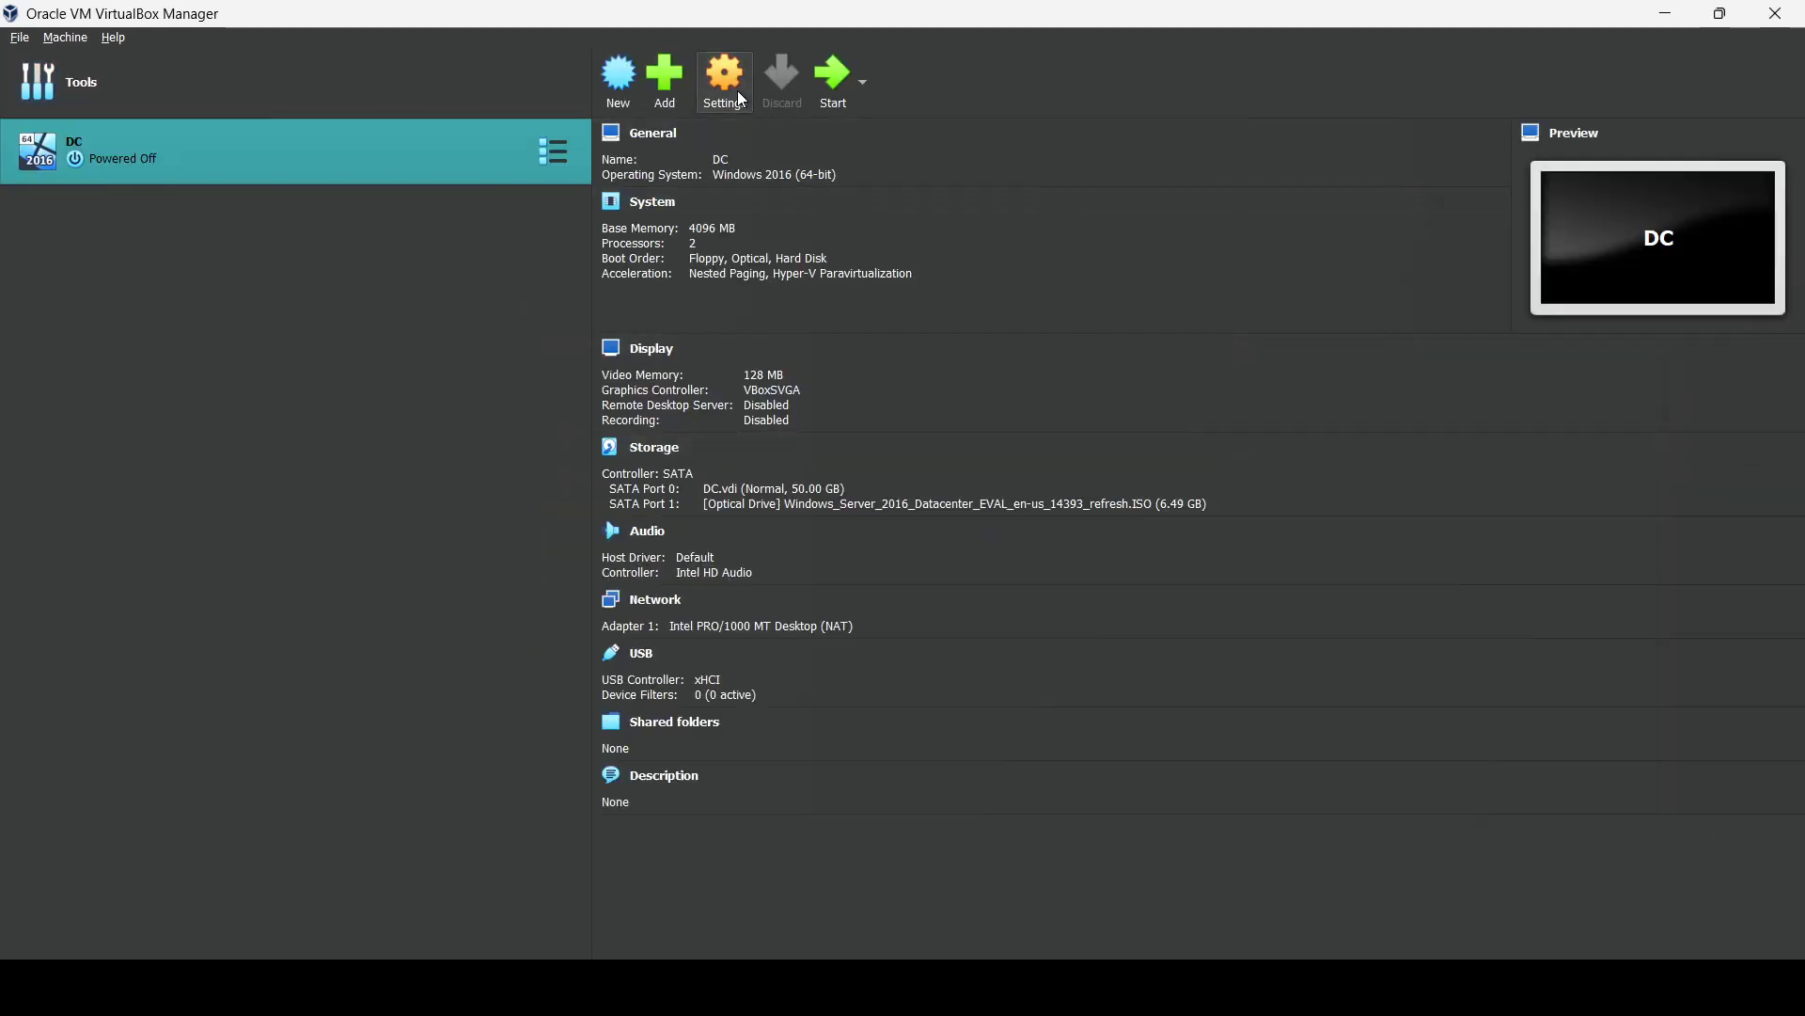
Set DC's shared clipboard and drag'n'drop to Bidirectional in its advanced settings.
click(741, 97)
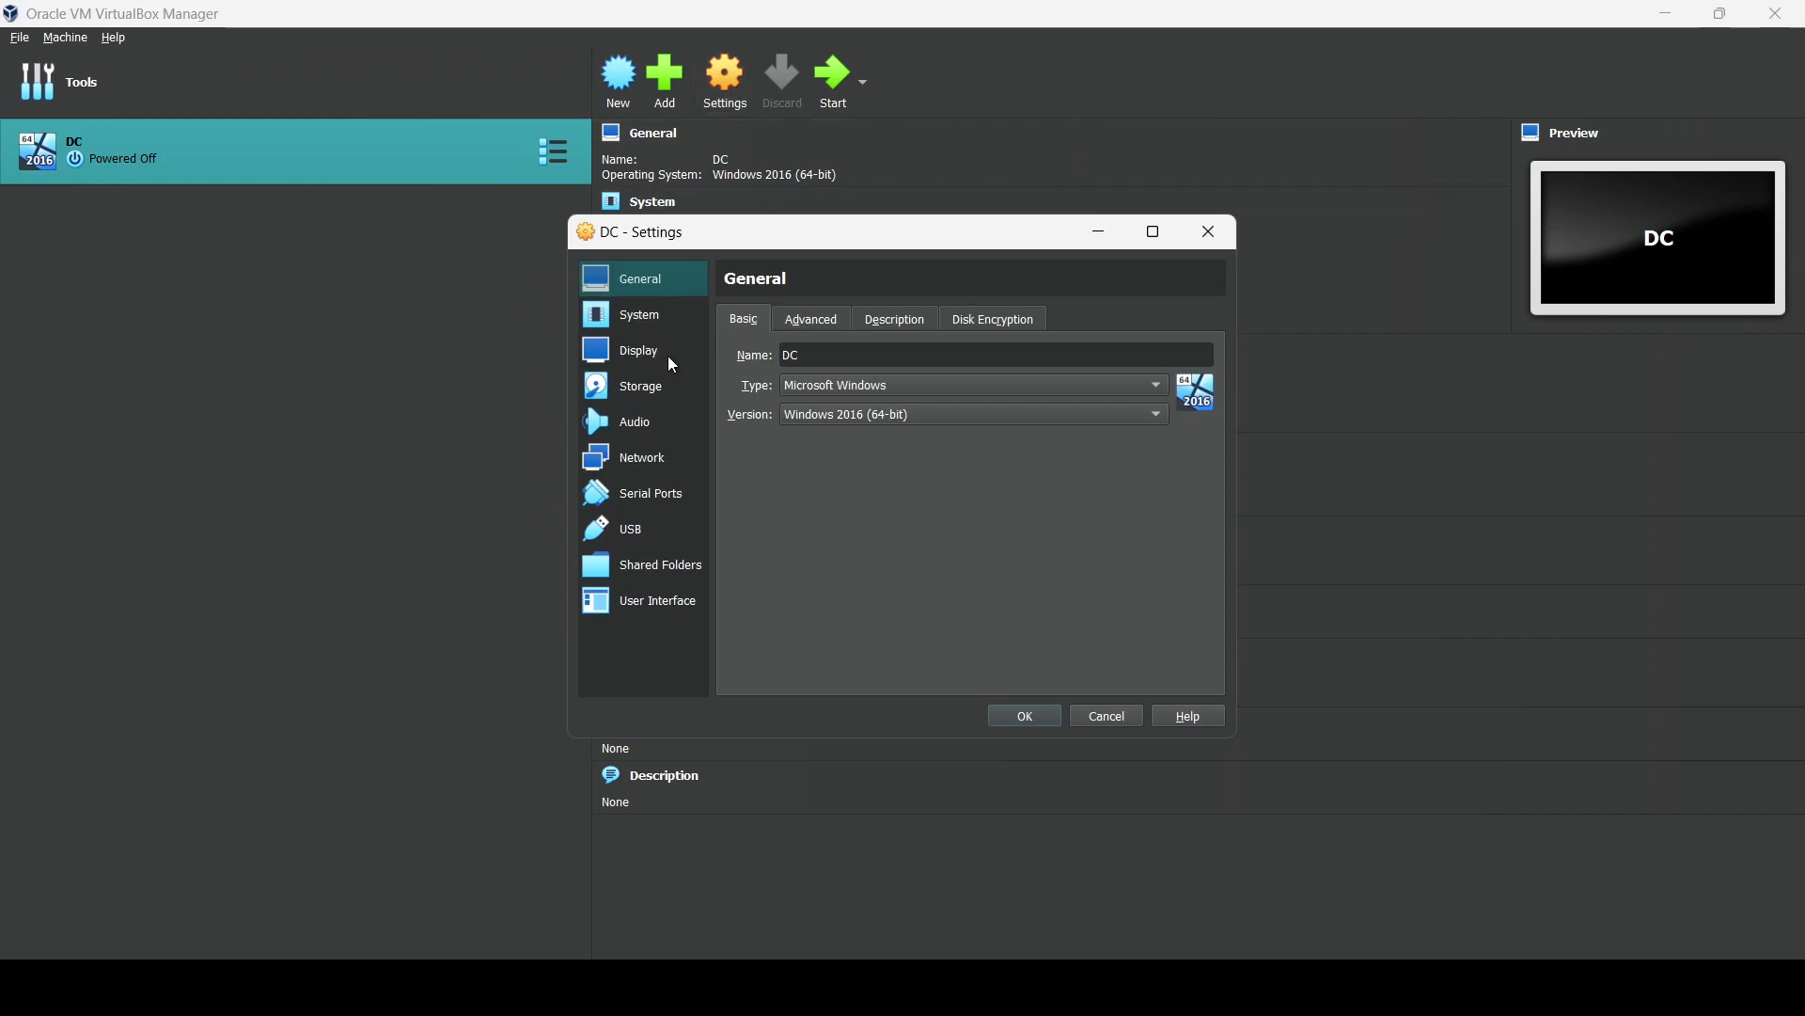
click(802, 322)
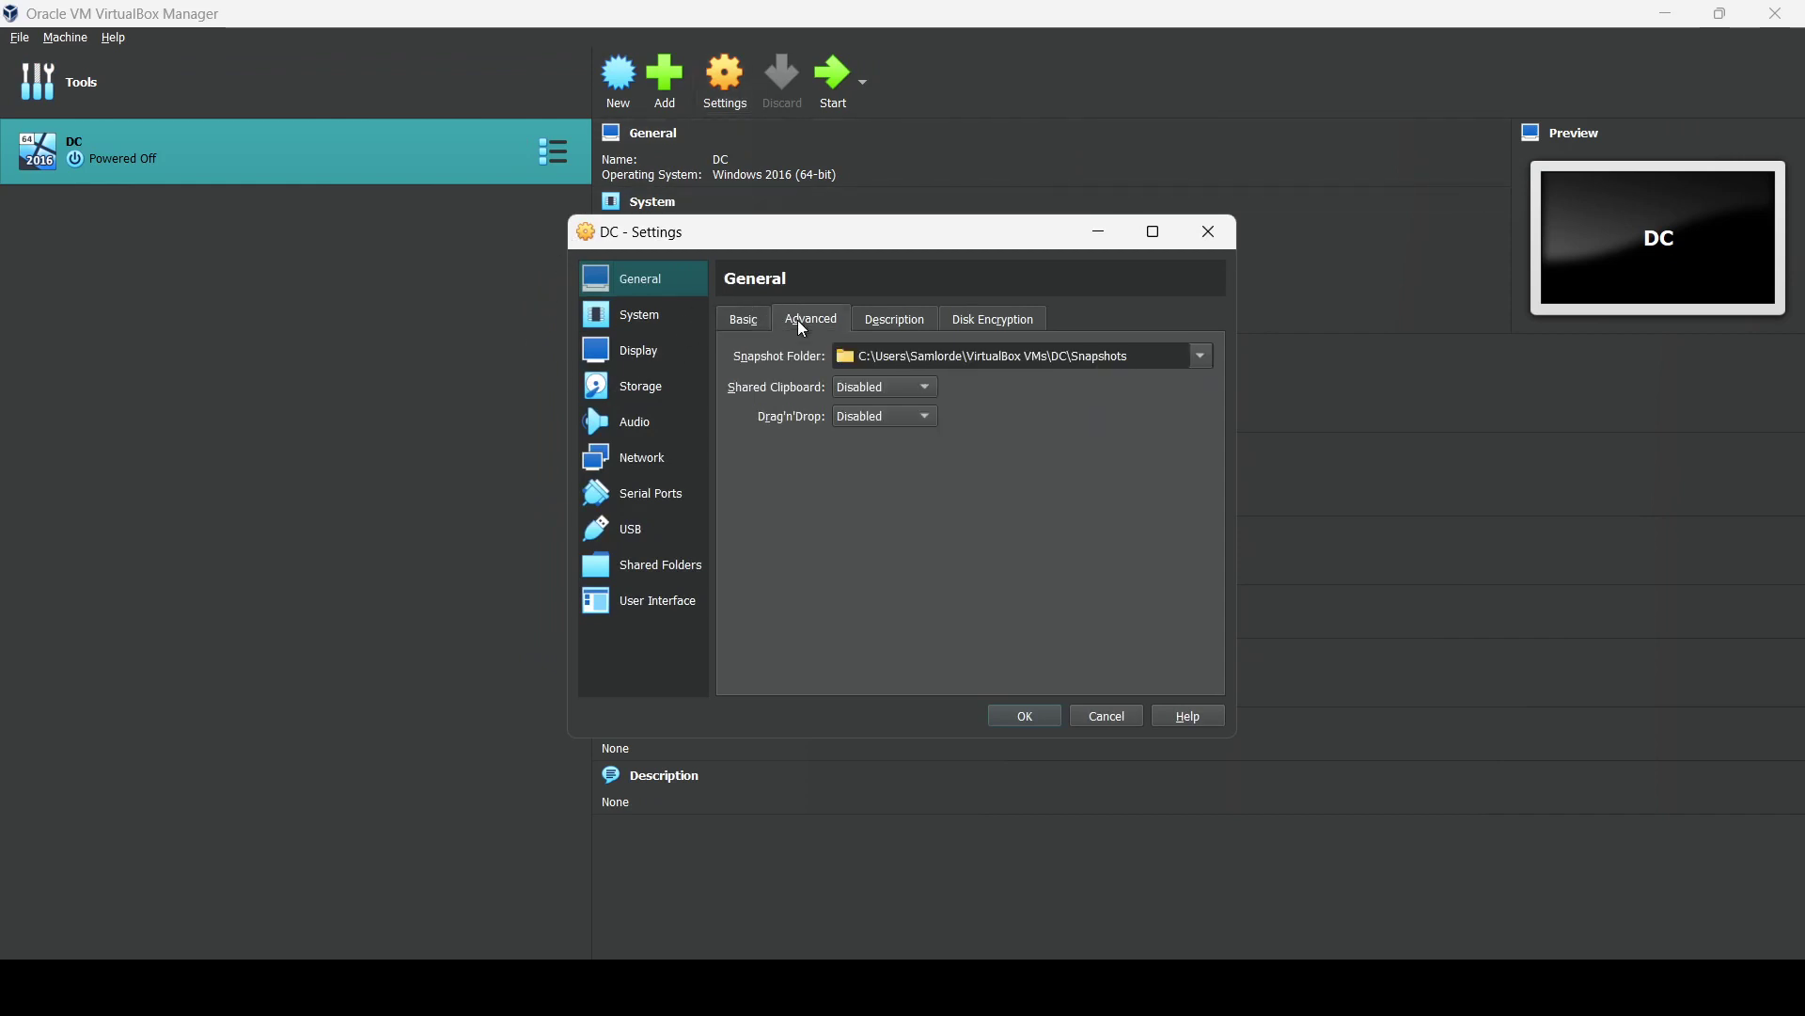
click(865, 390)
click(865, 455)
click(881, 416)
click(875, 483)
Enable Adapter 2 on Internal Network intnet, keep Adapter 1 on NAT, save, and start DC.
click(632, 460)
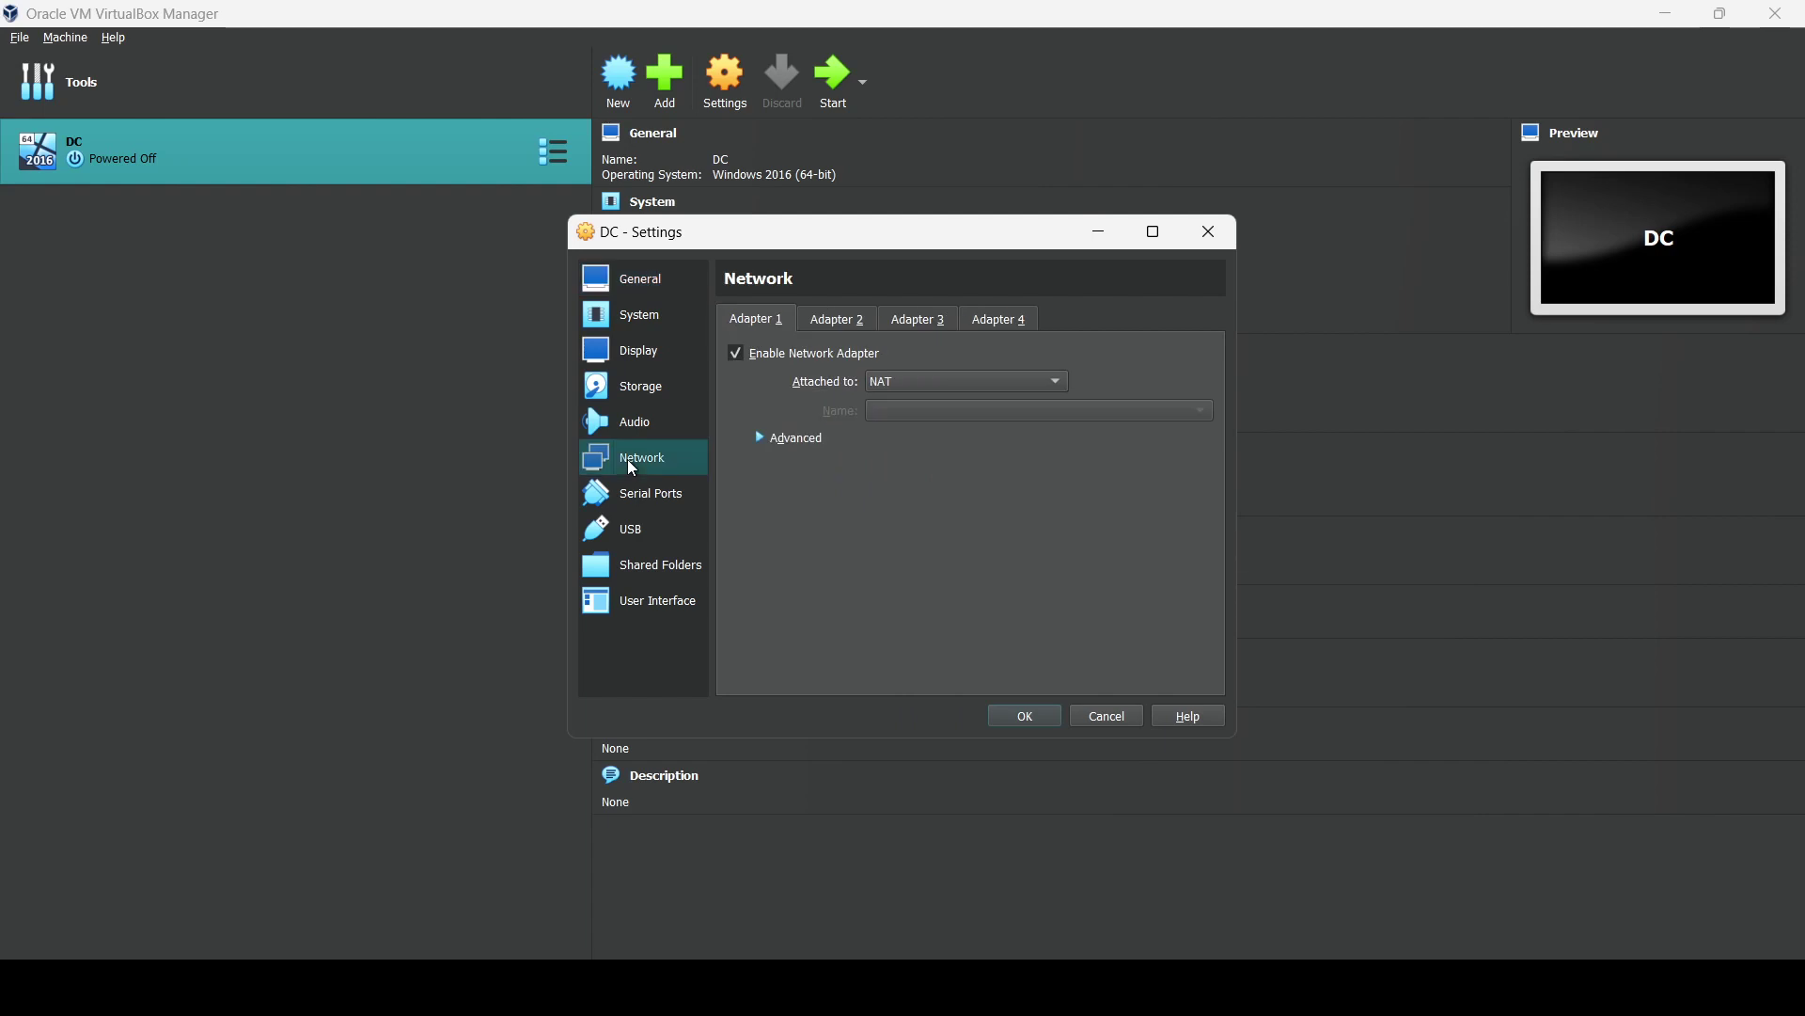
click(863, 325)
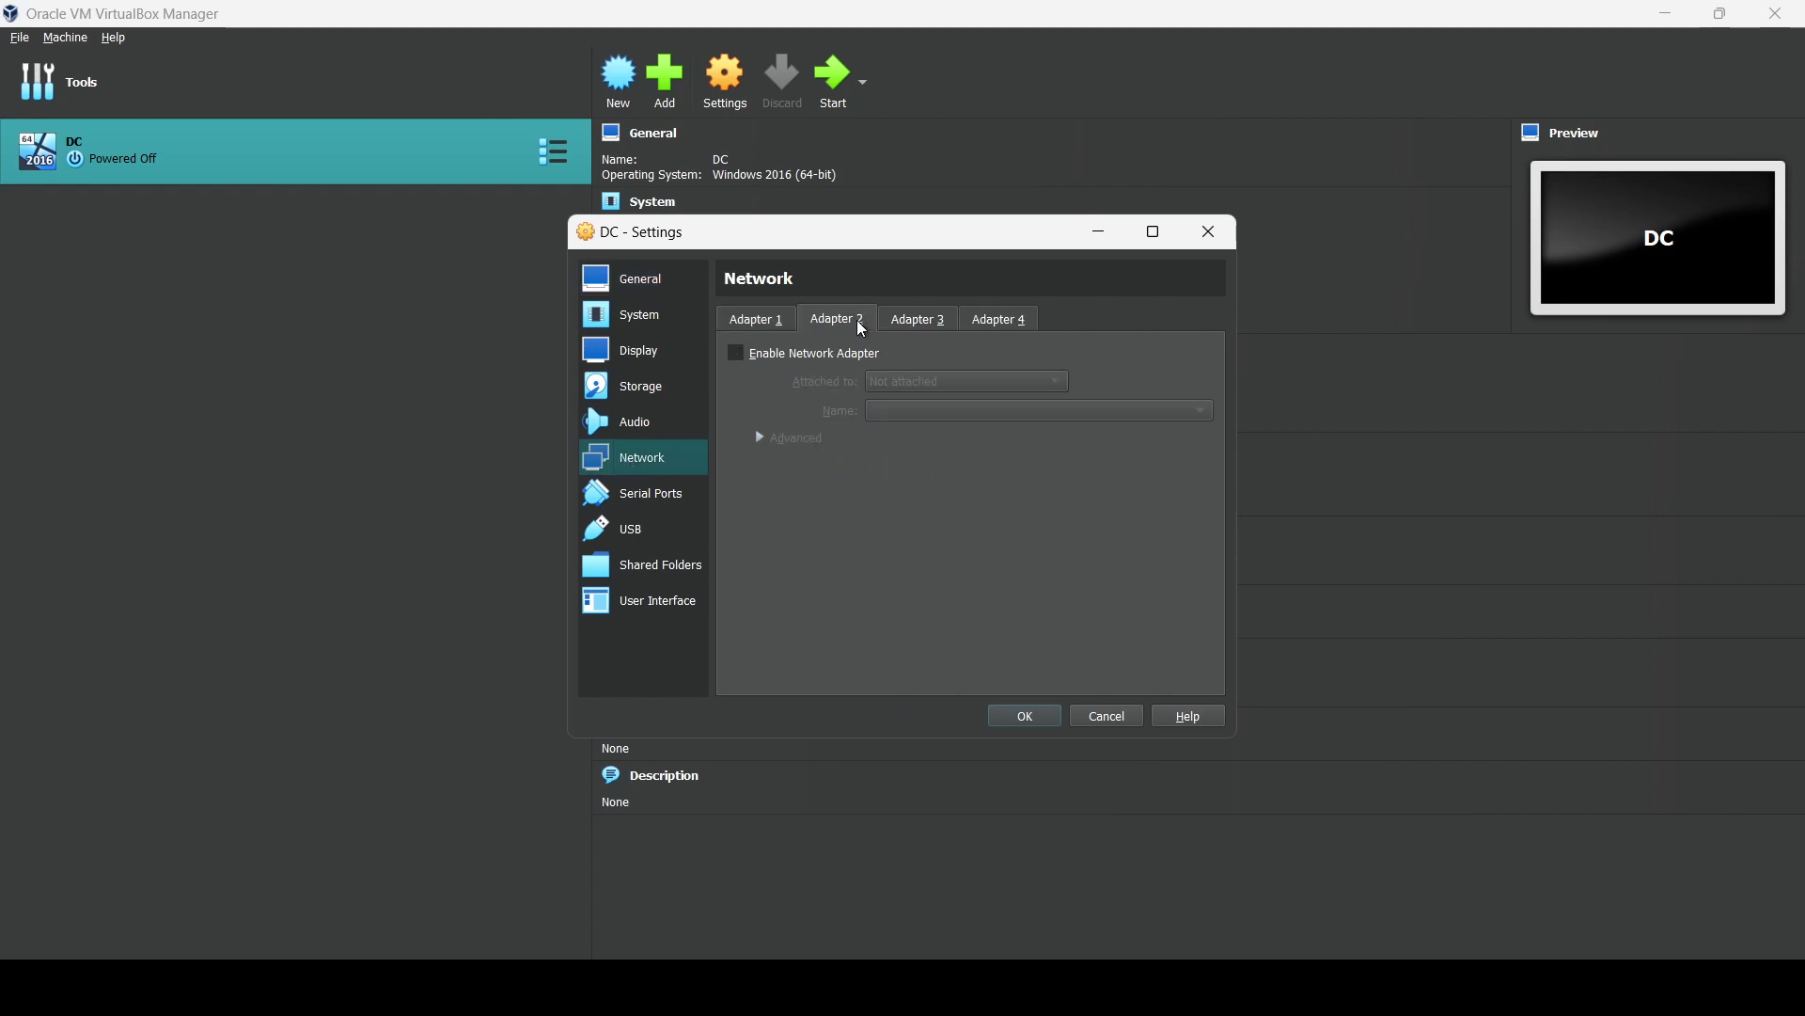
click(742, 359)
click(889, 384)
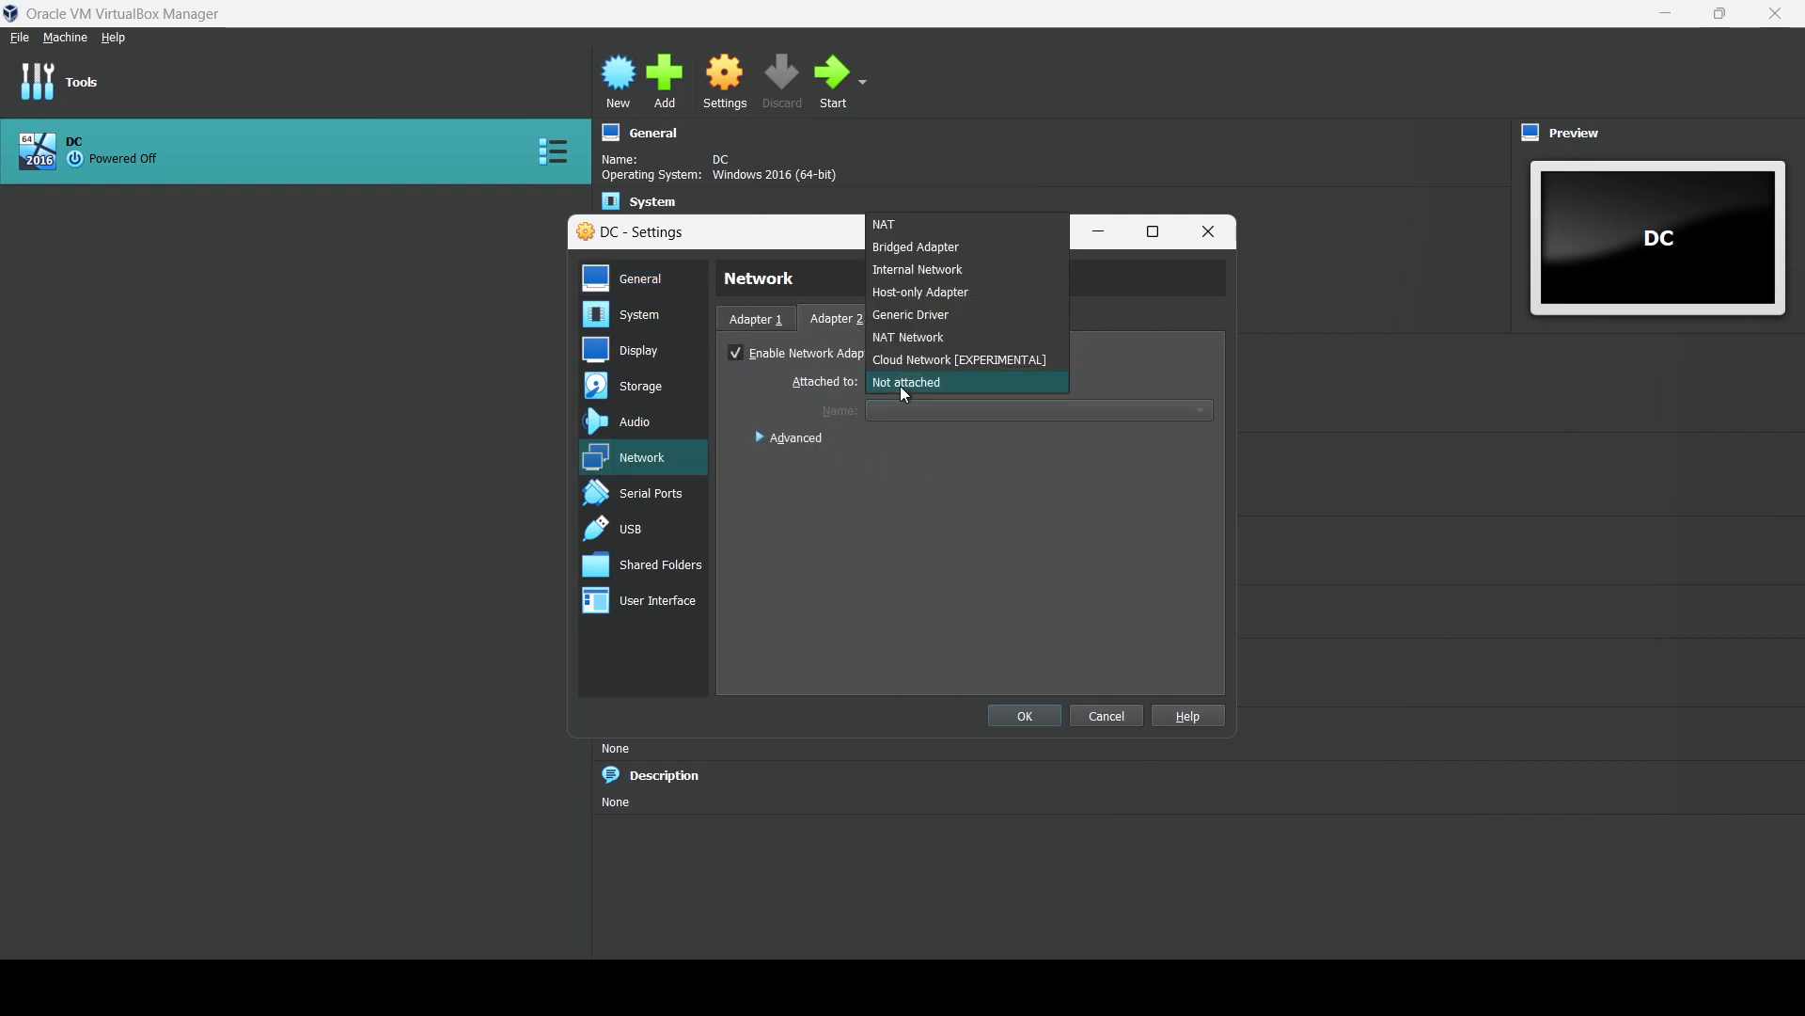
click(926, 272)
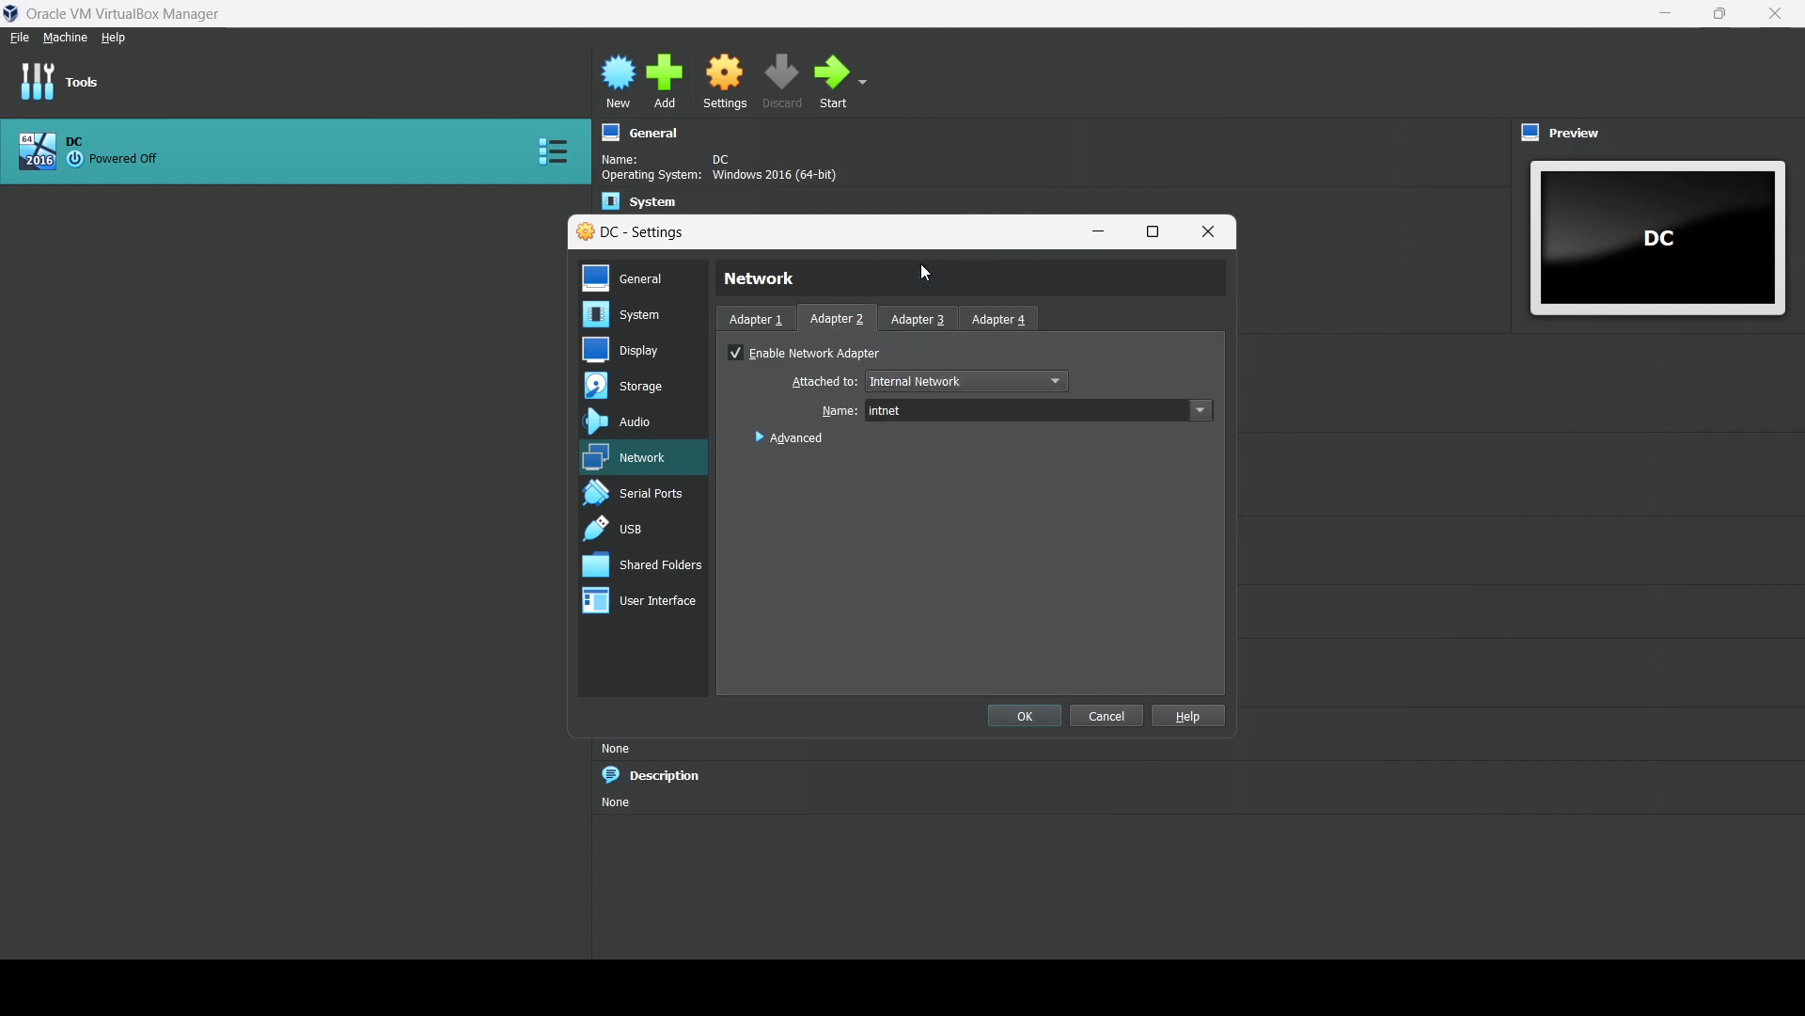
click(757, 325)
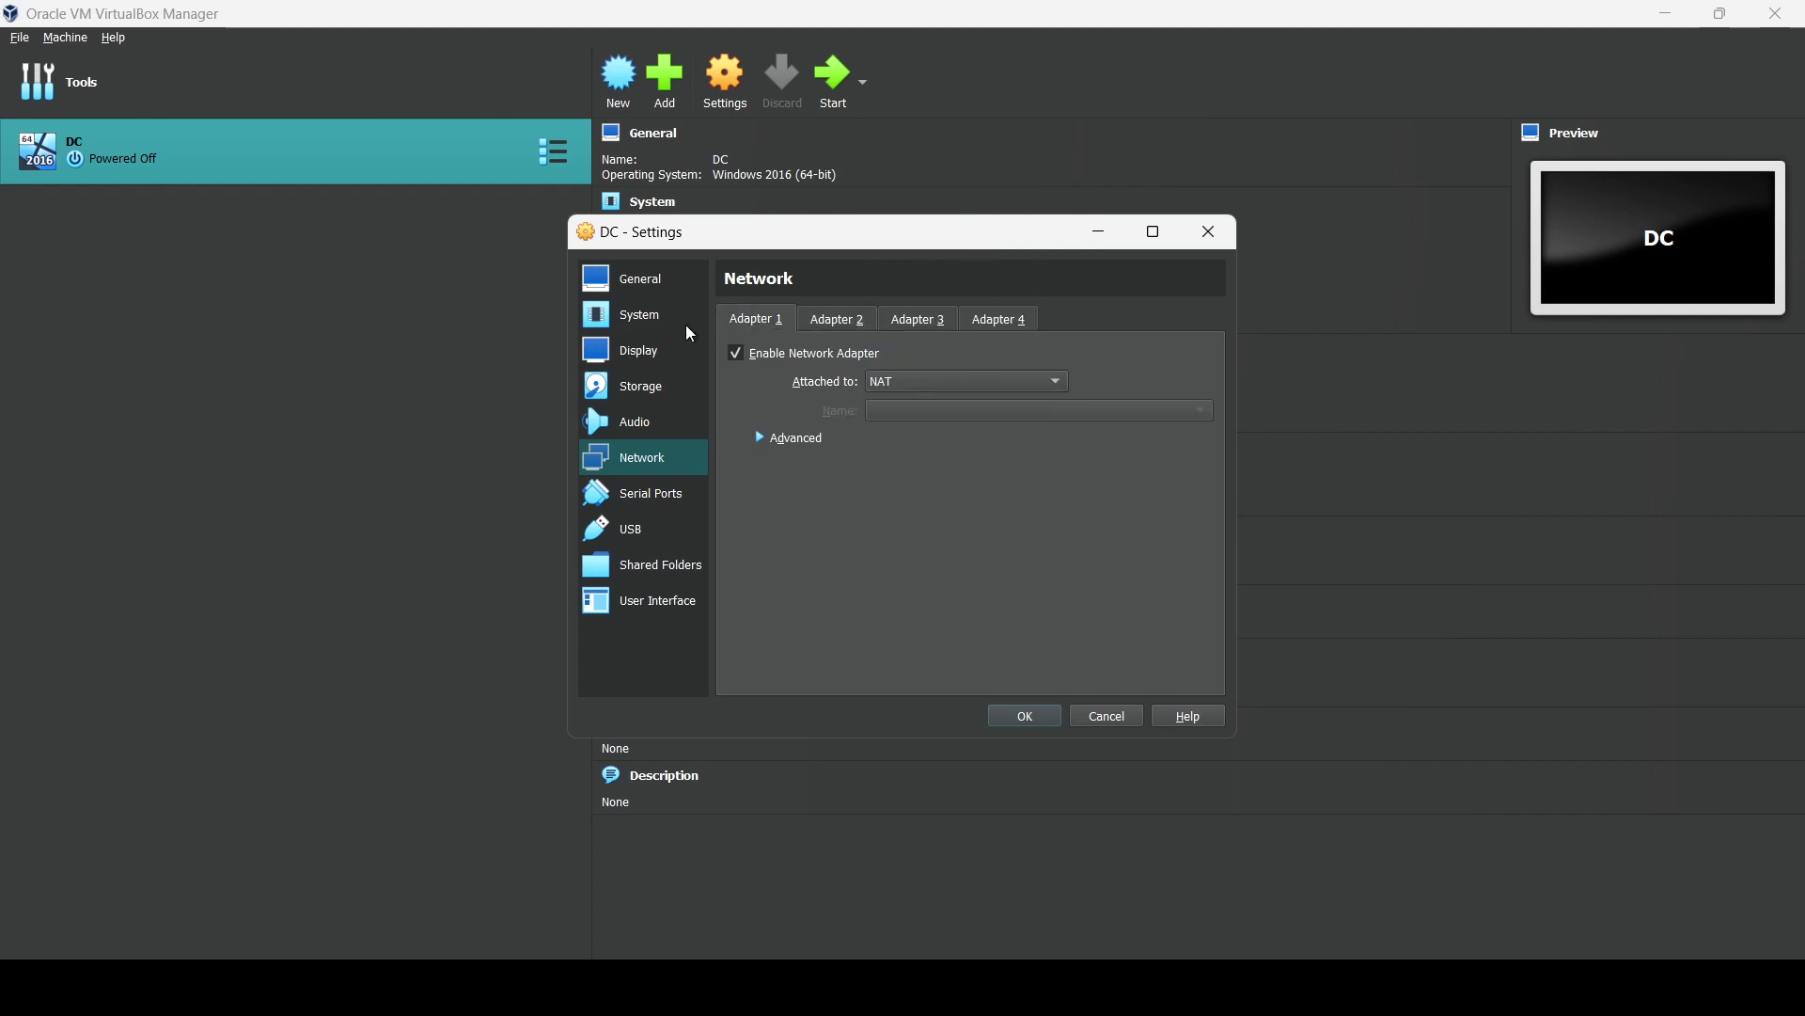
click(1025, 722)
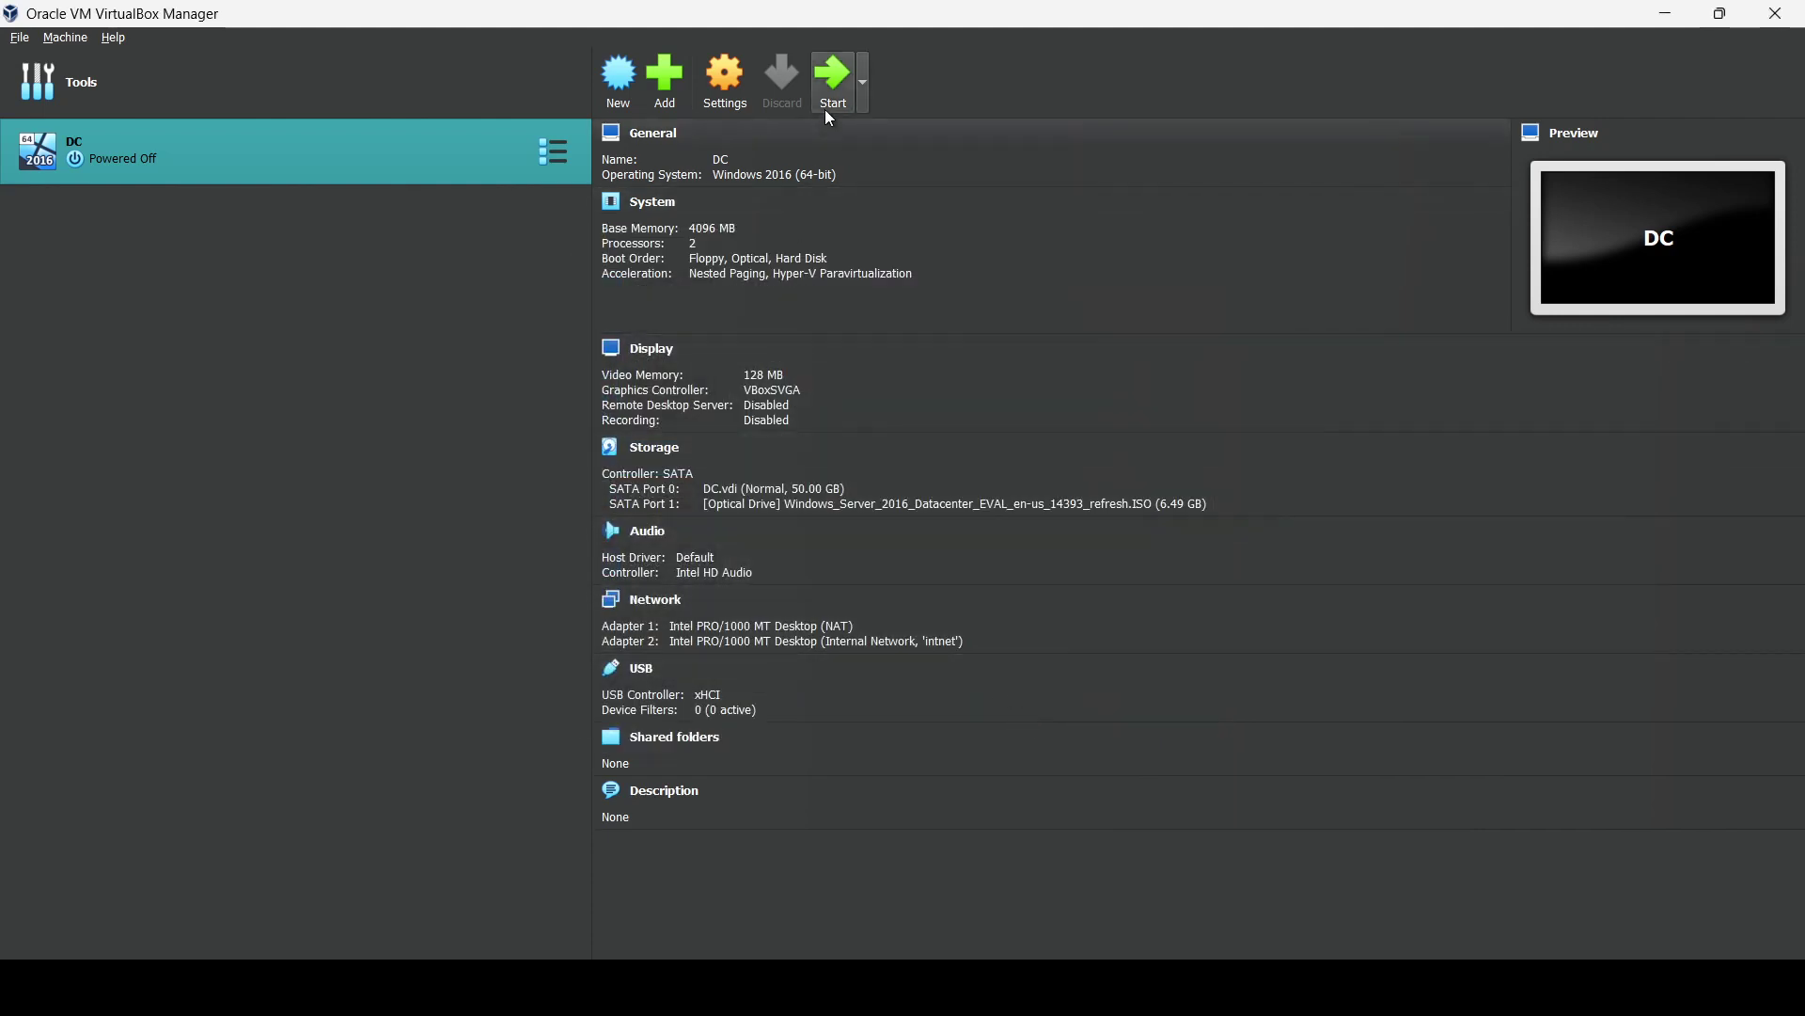
click(828, 88)
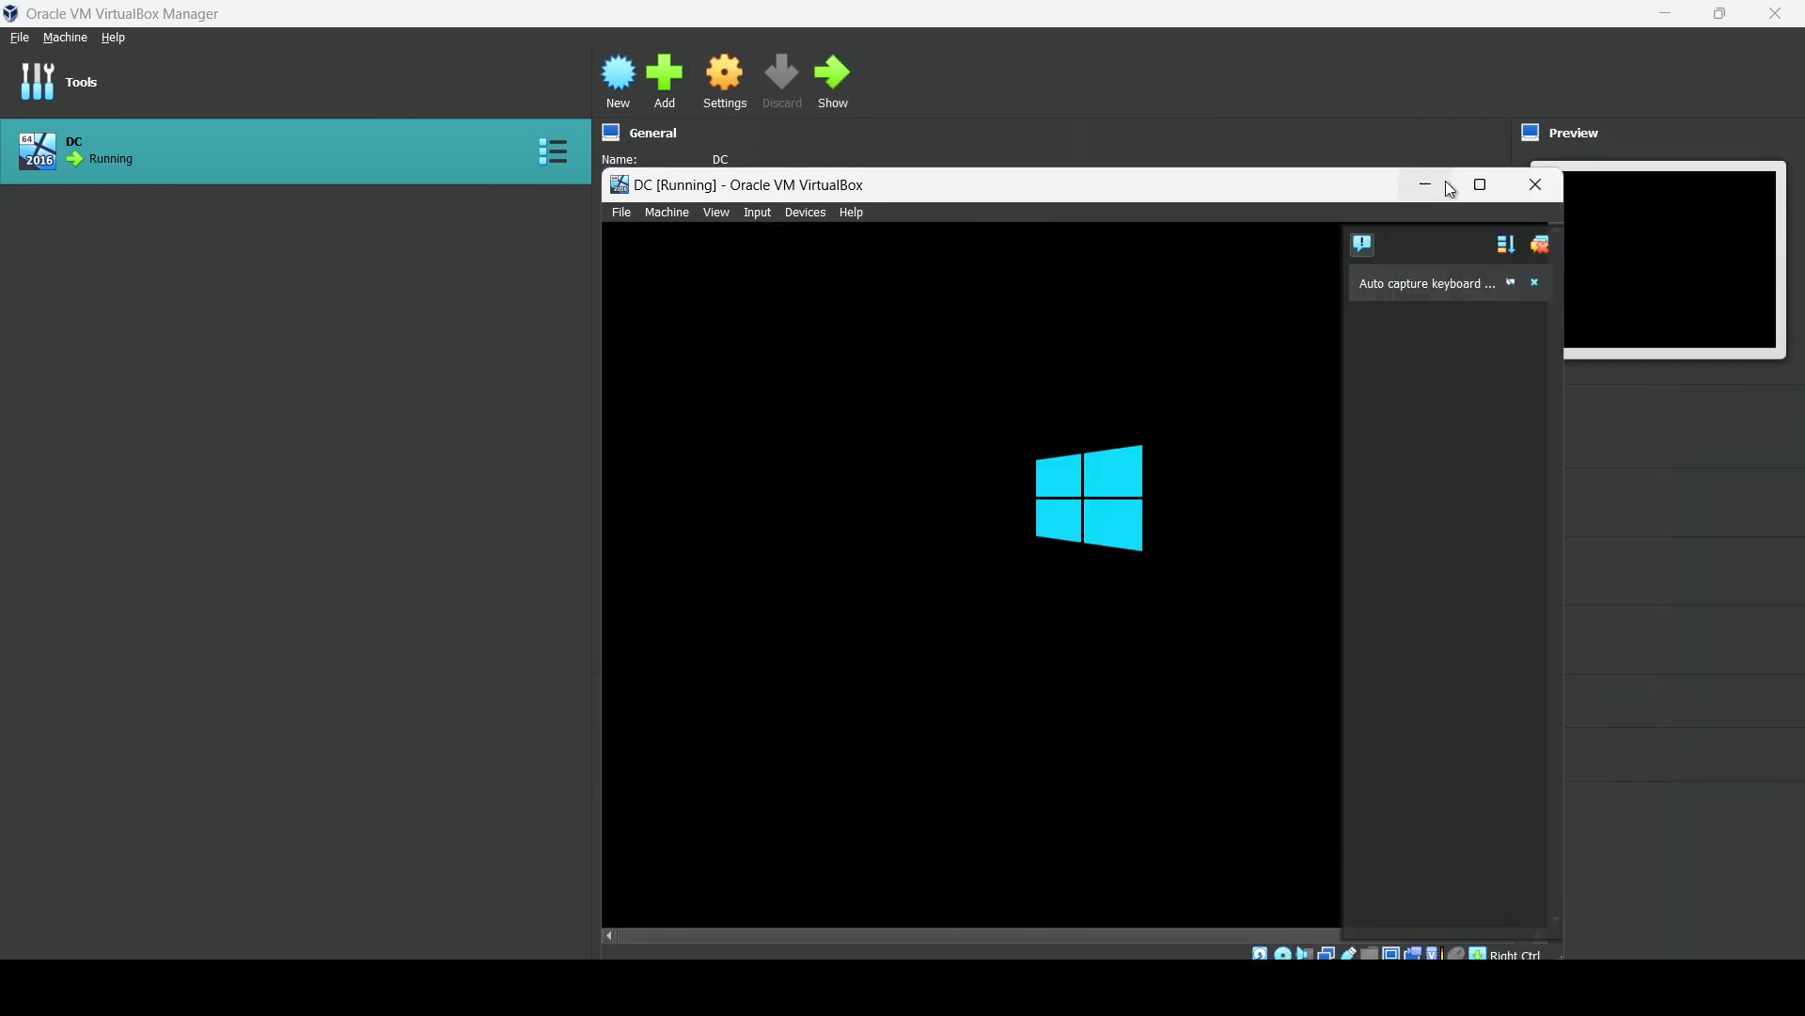
Maximize the VM window, dismiss both notifications, and begin Windows Server installation with default language settings.
click(1482, 185)
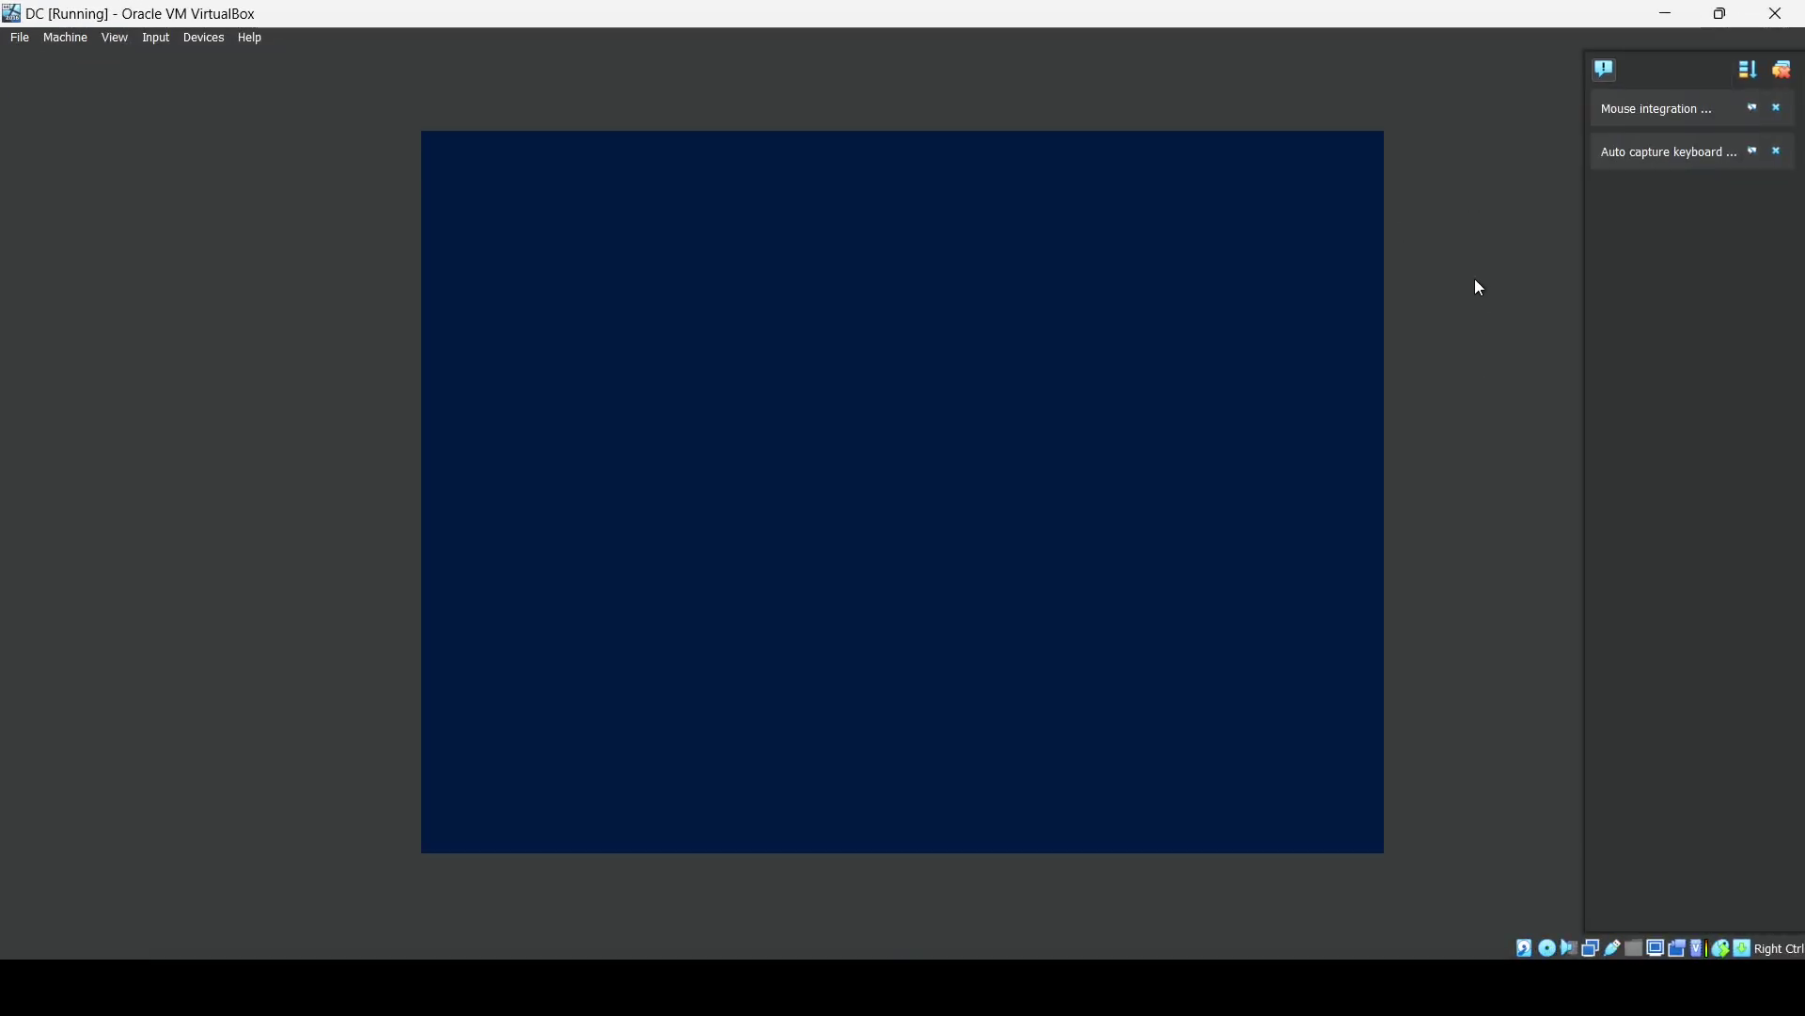
click(1779, 109)
click(1779, 109)
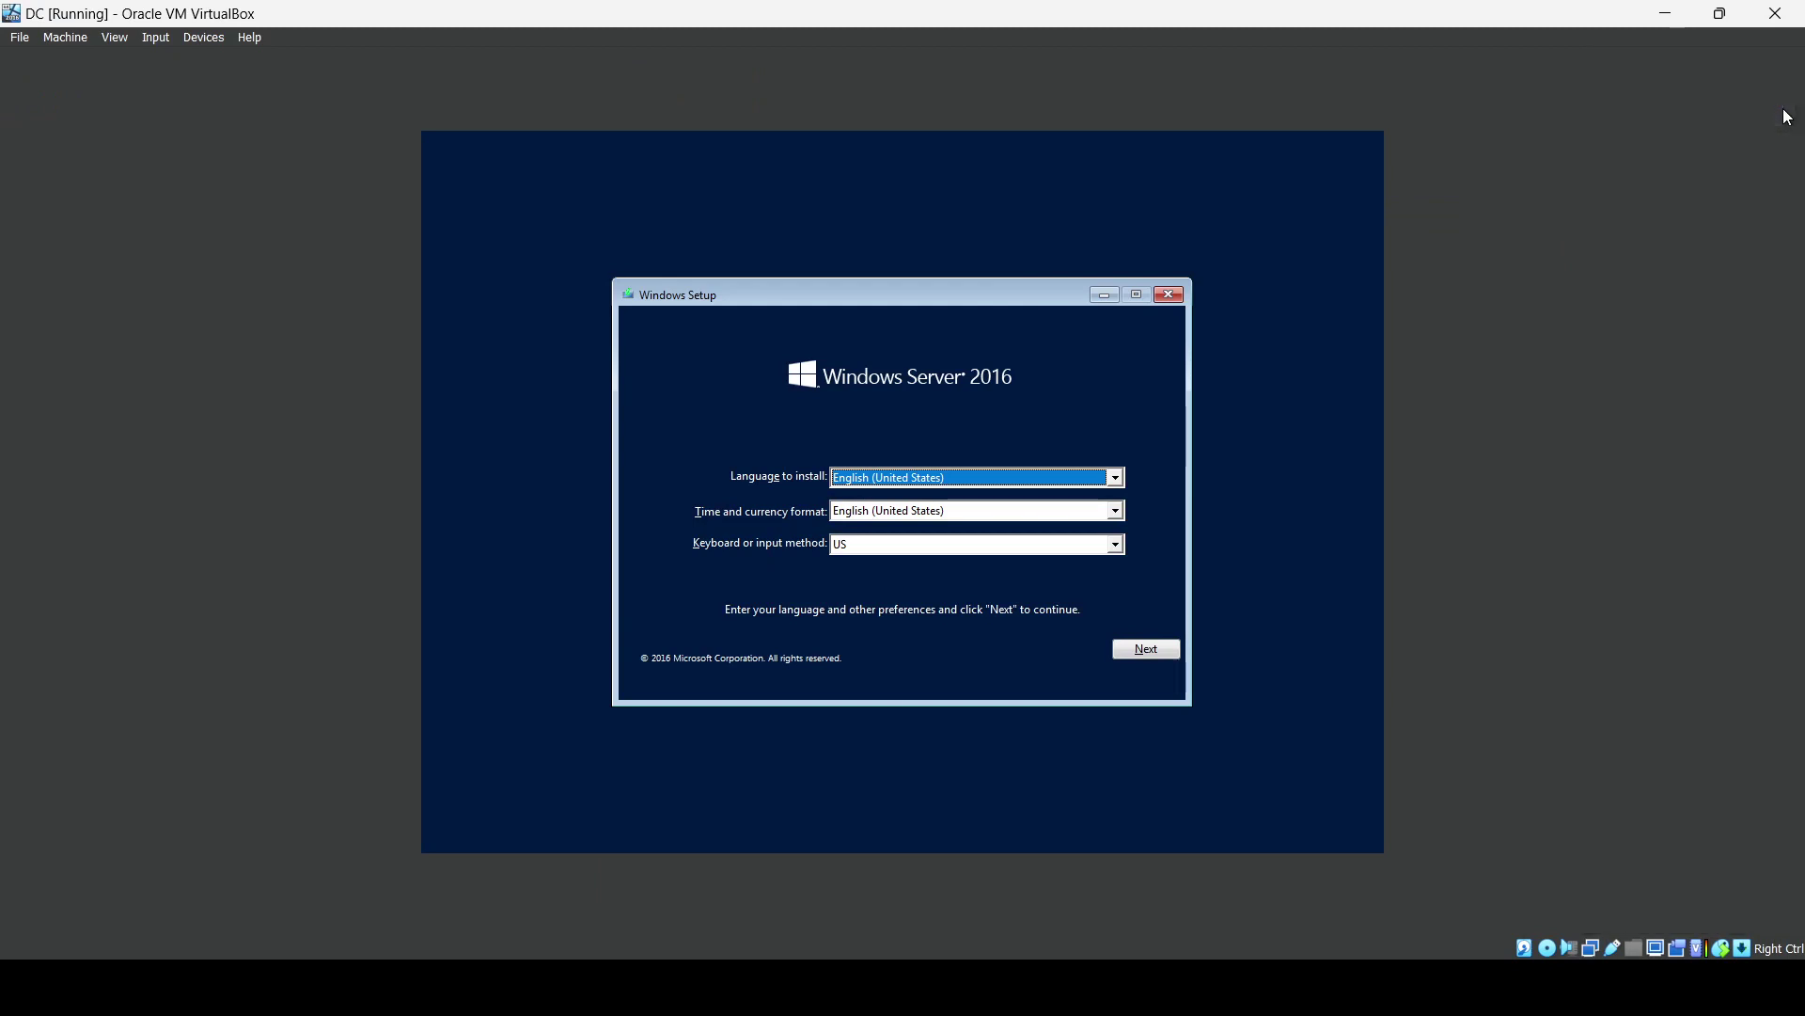
click(1143, 641)
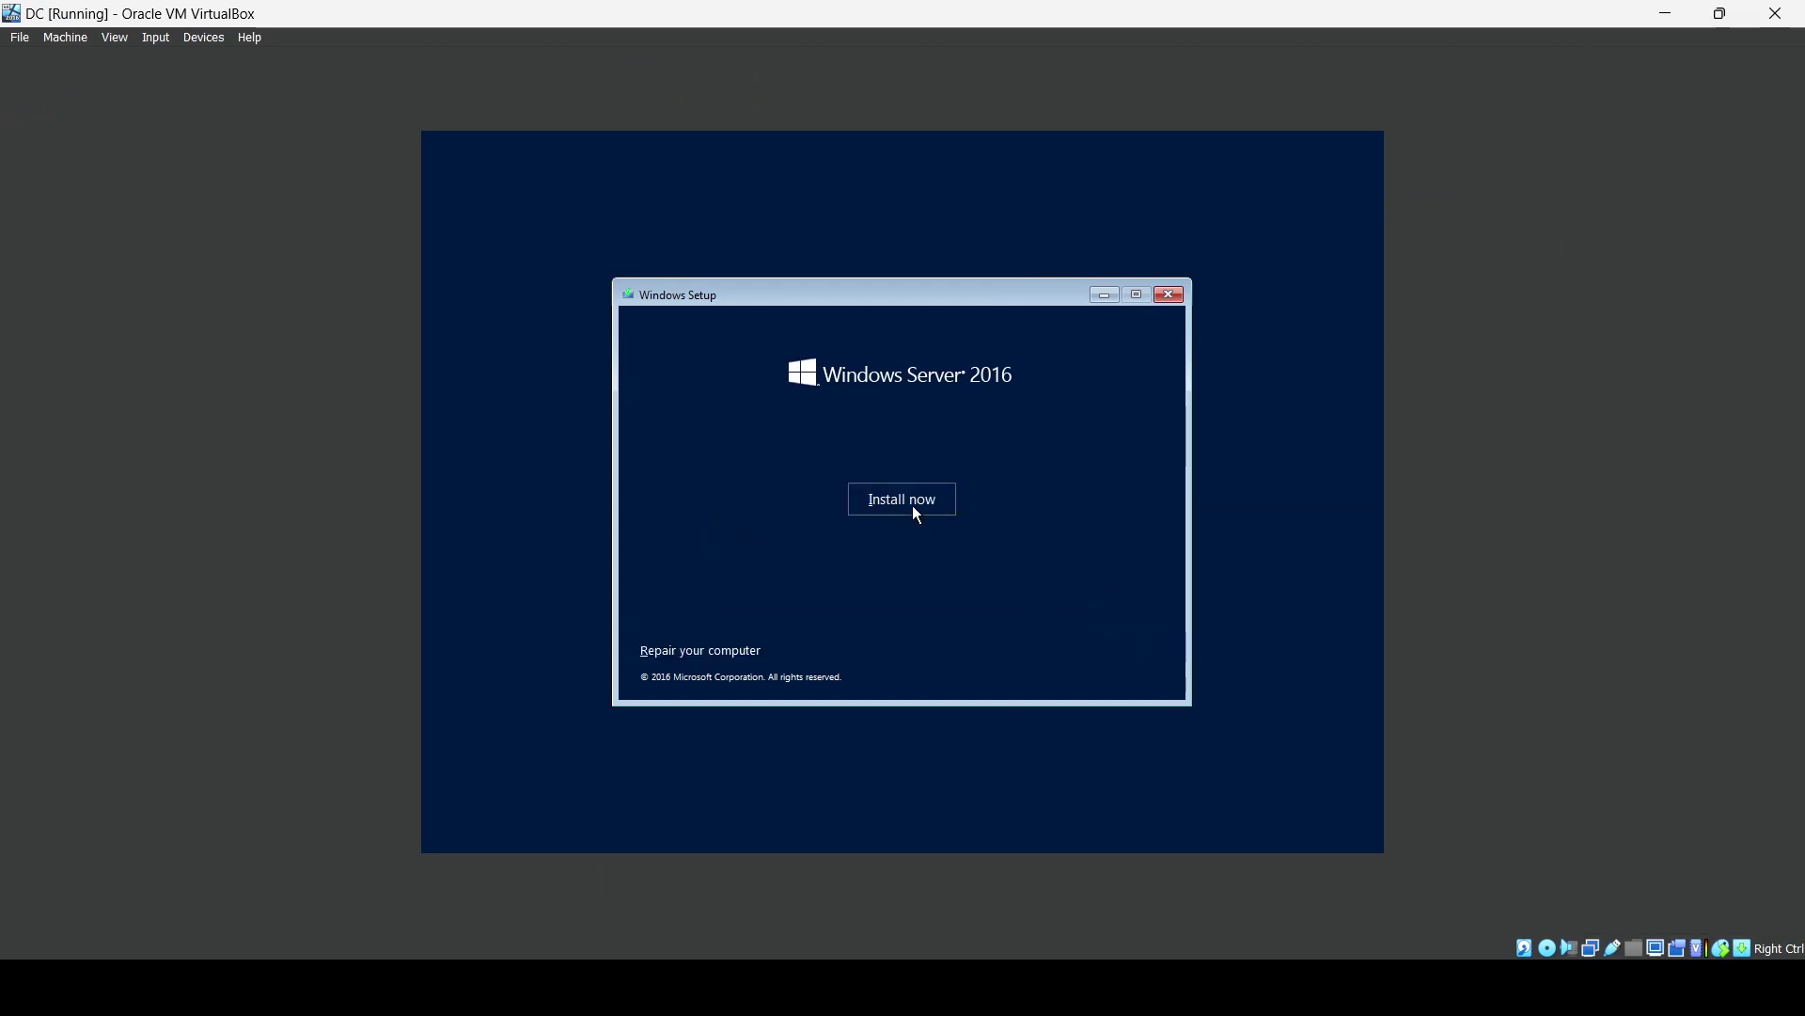
click(916, 512)
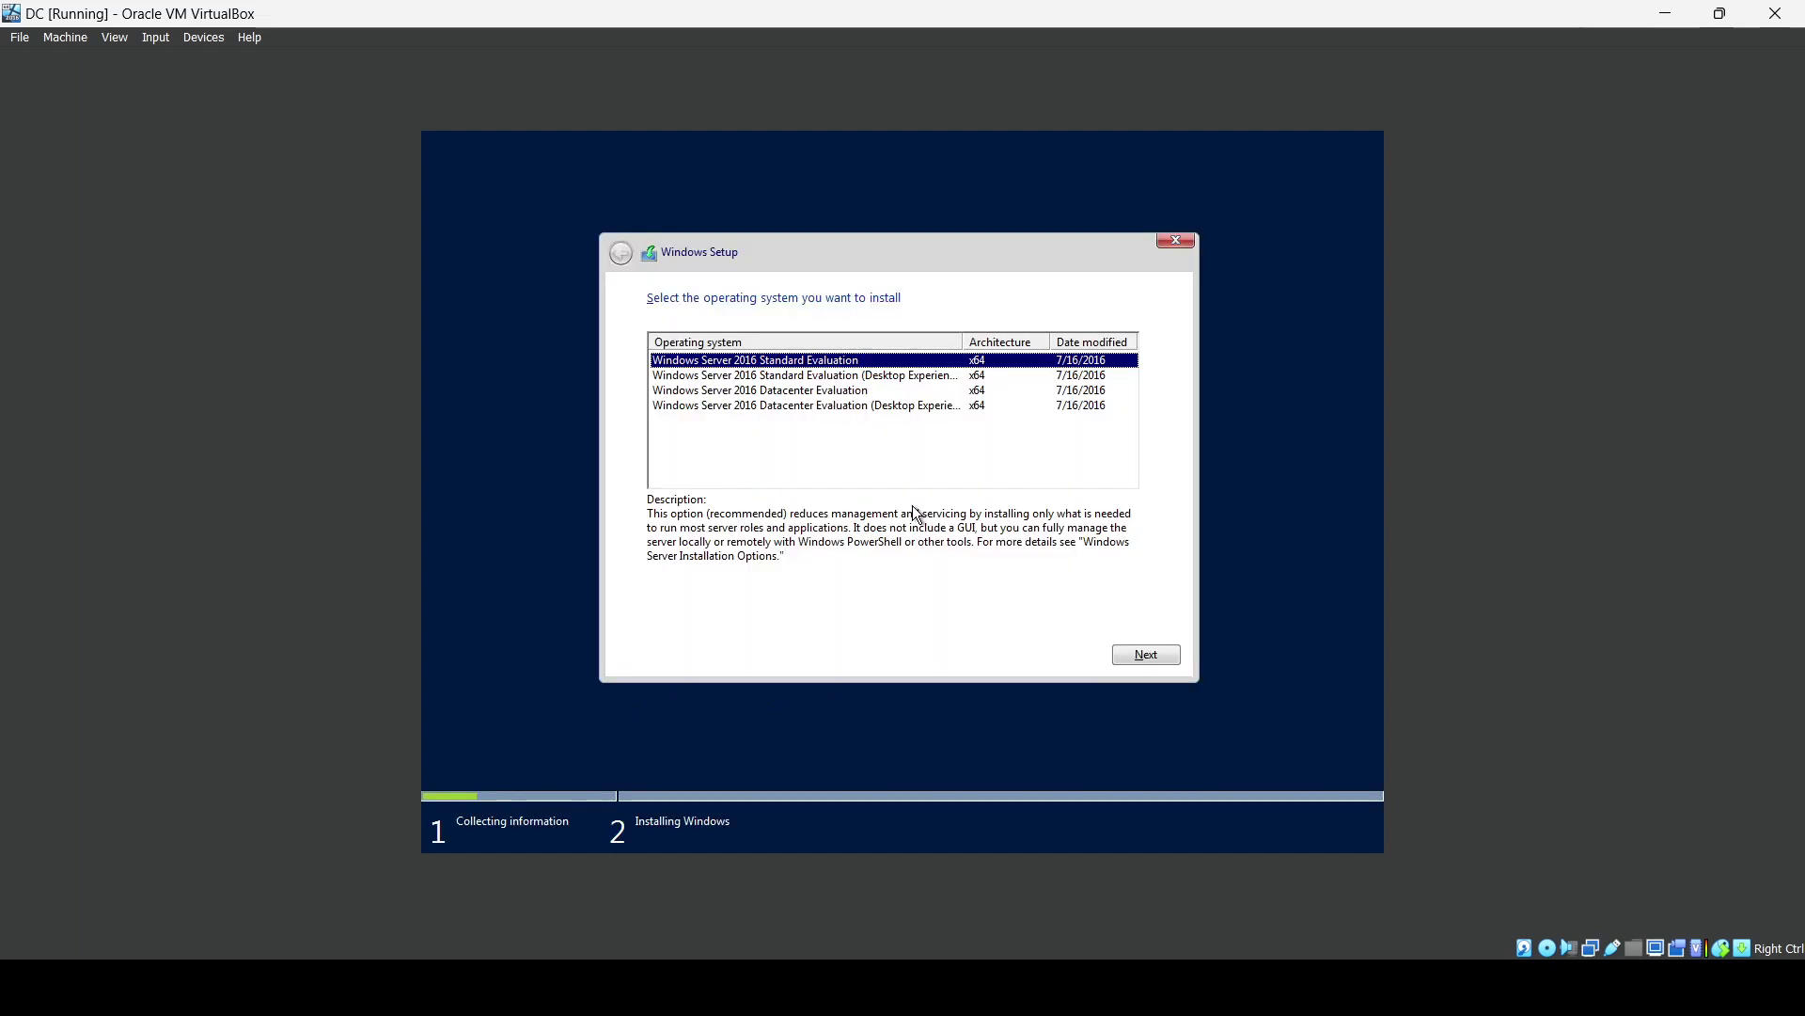
Choose Standard Evaluation (Desktop Experience), accept the license terms, and pick Custom installation.
click(879, 375)
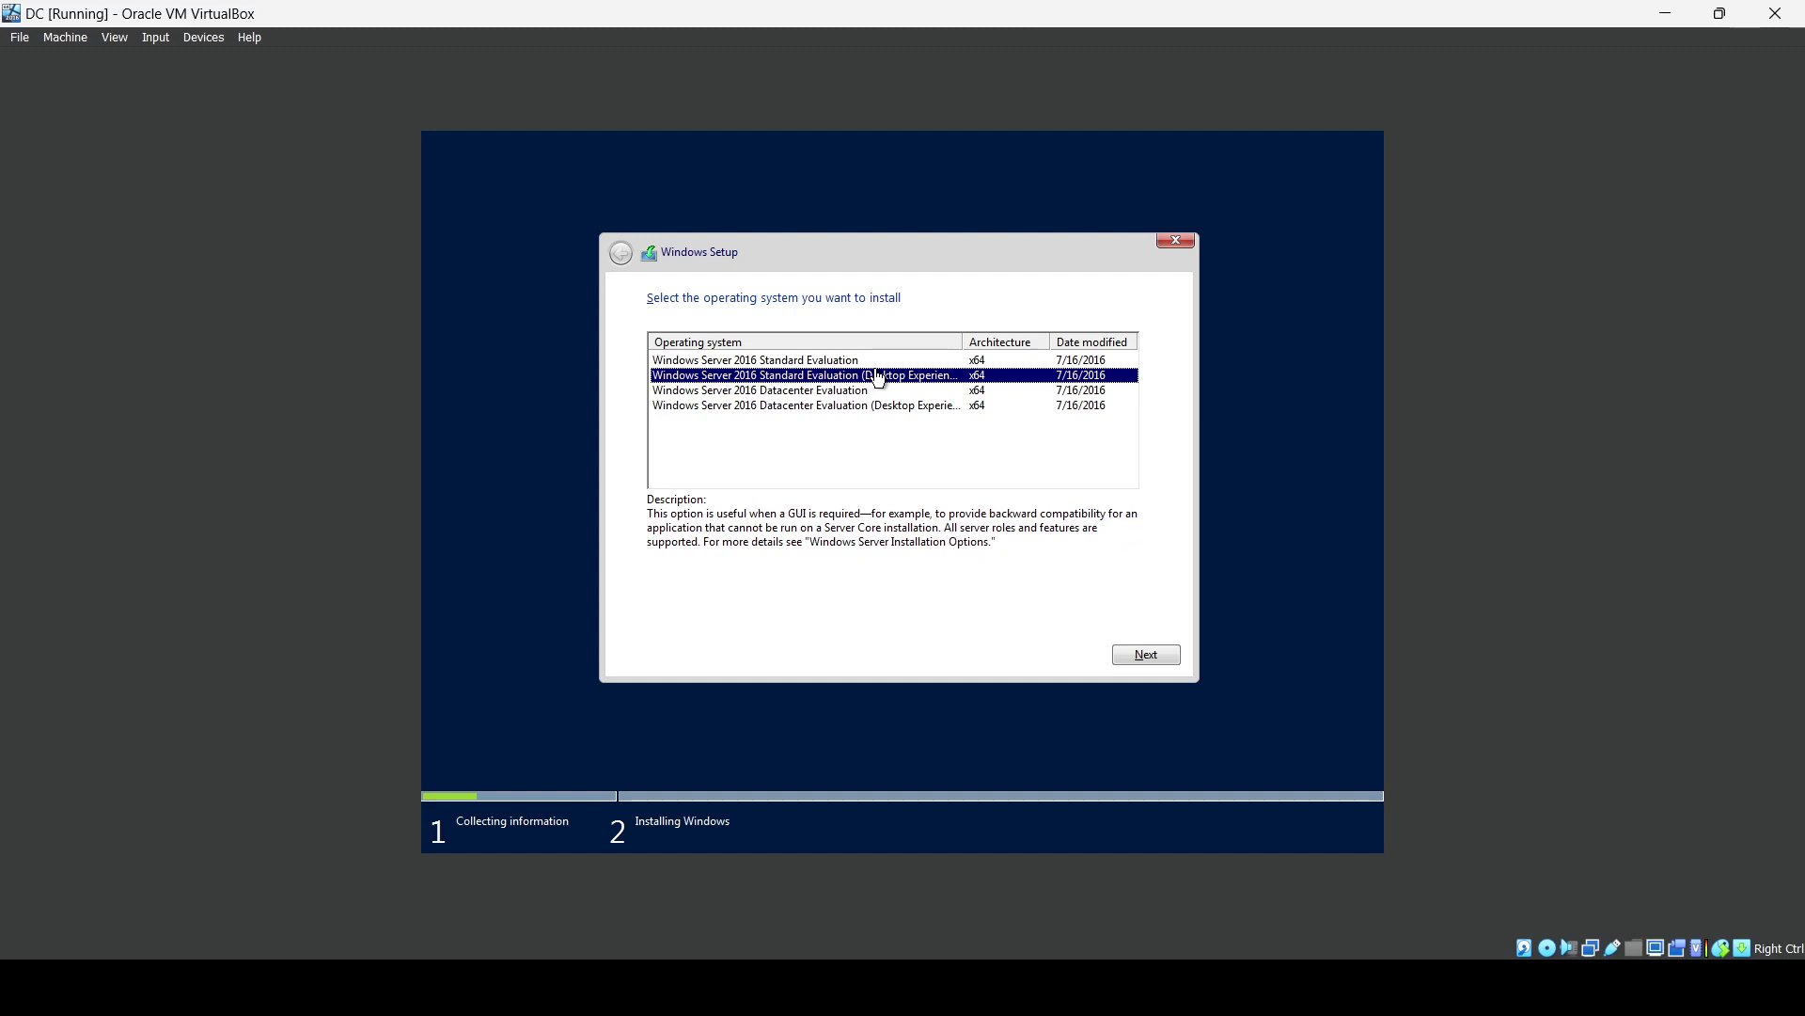
click(1130, 649)
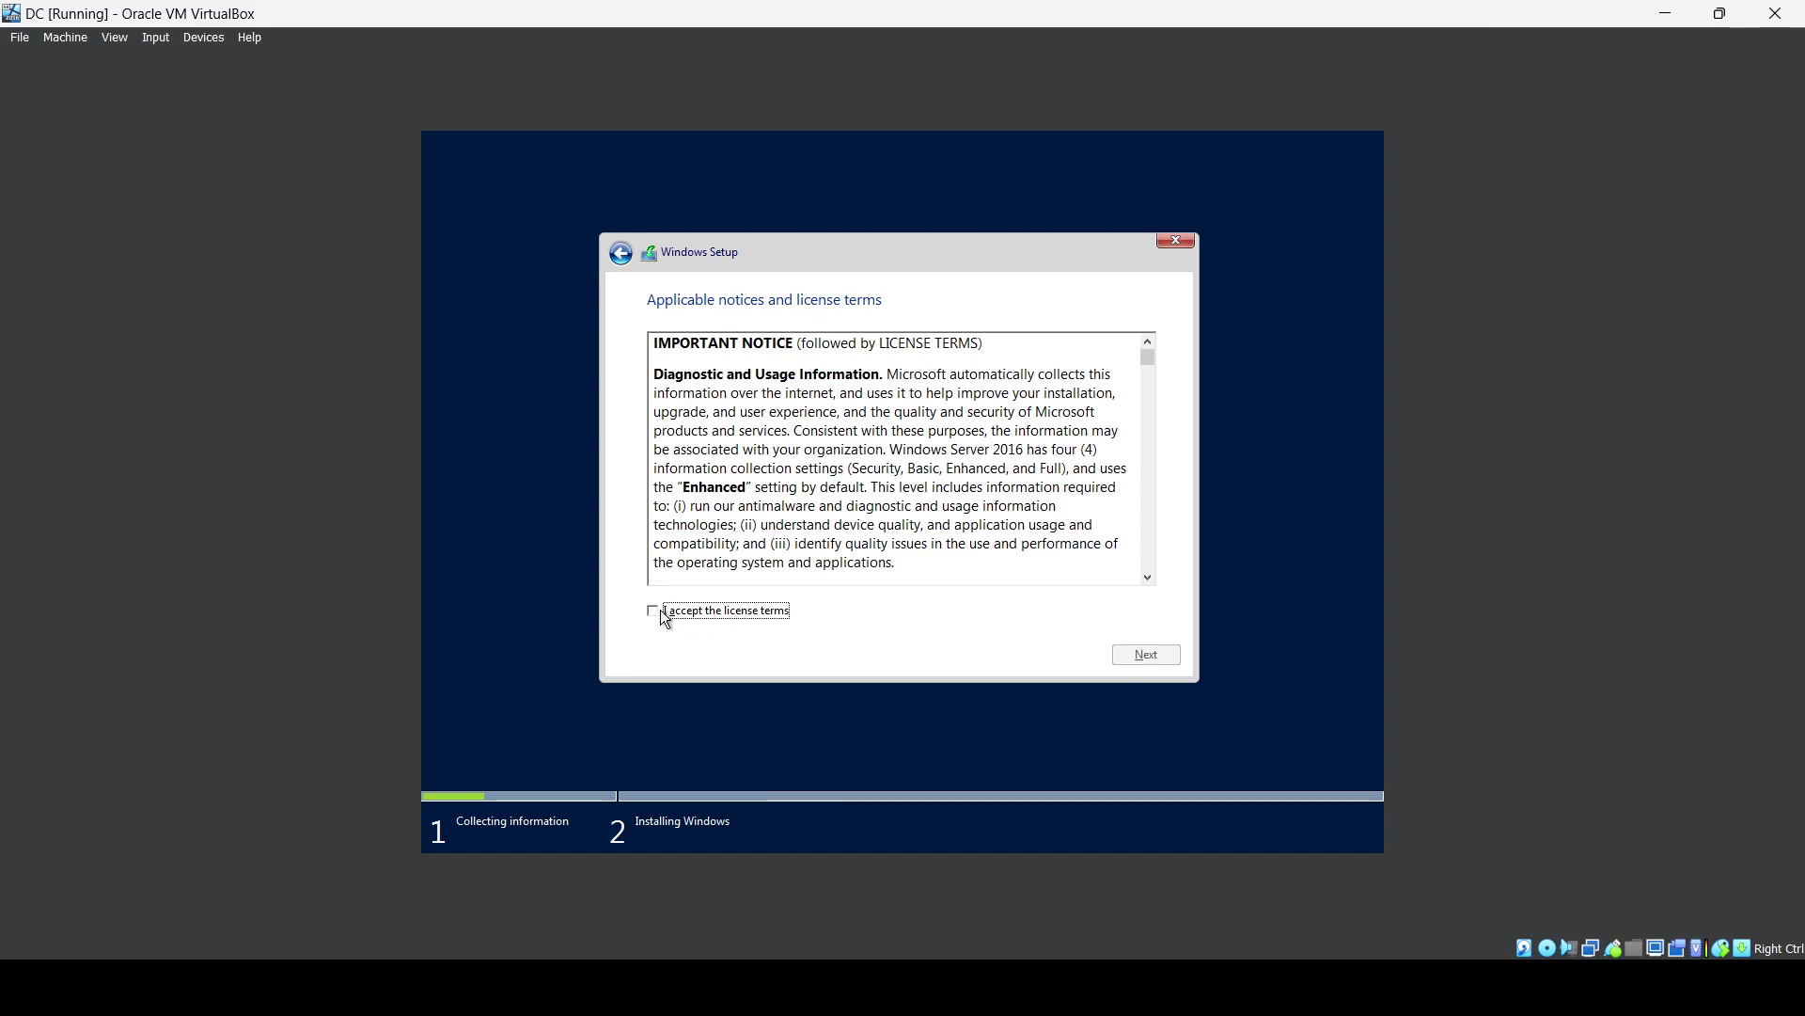
click(658, 614)
click(1147, 662)
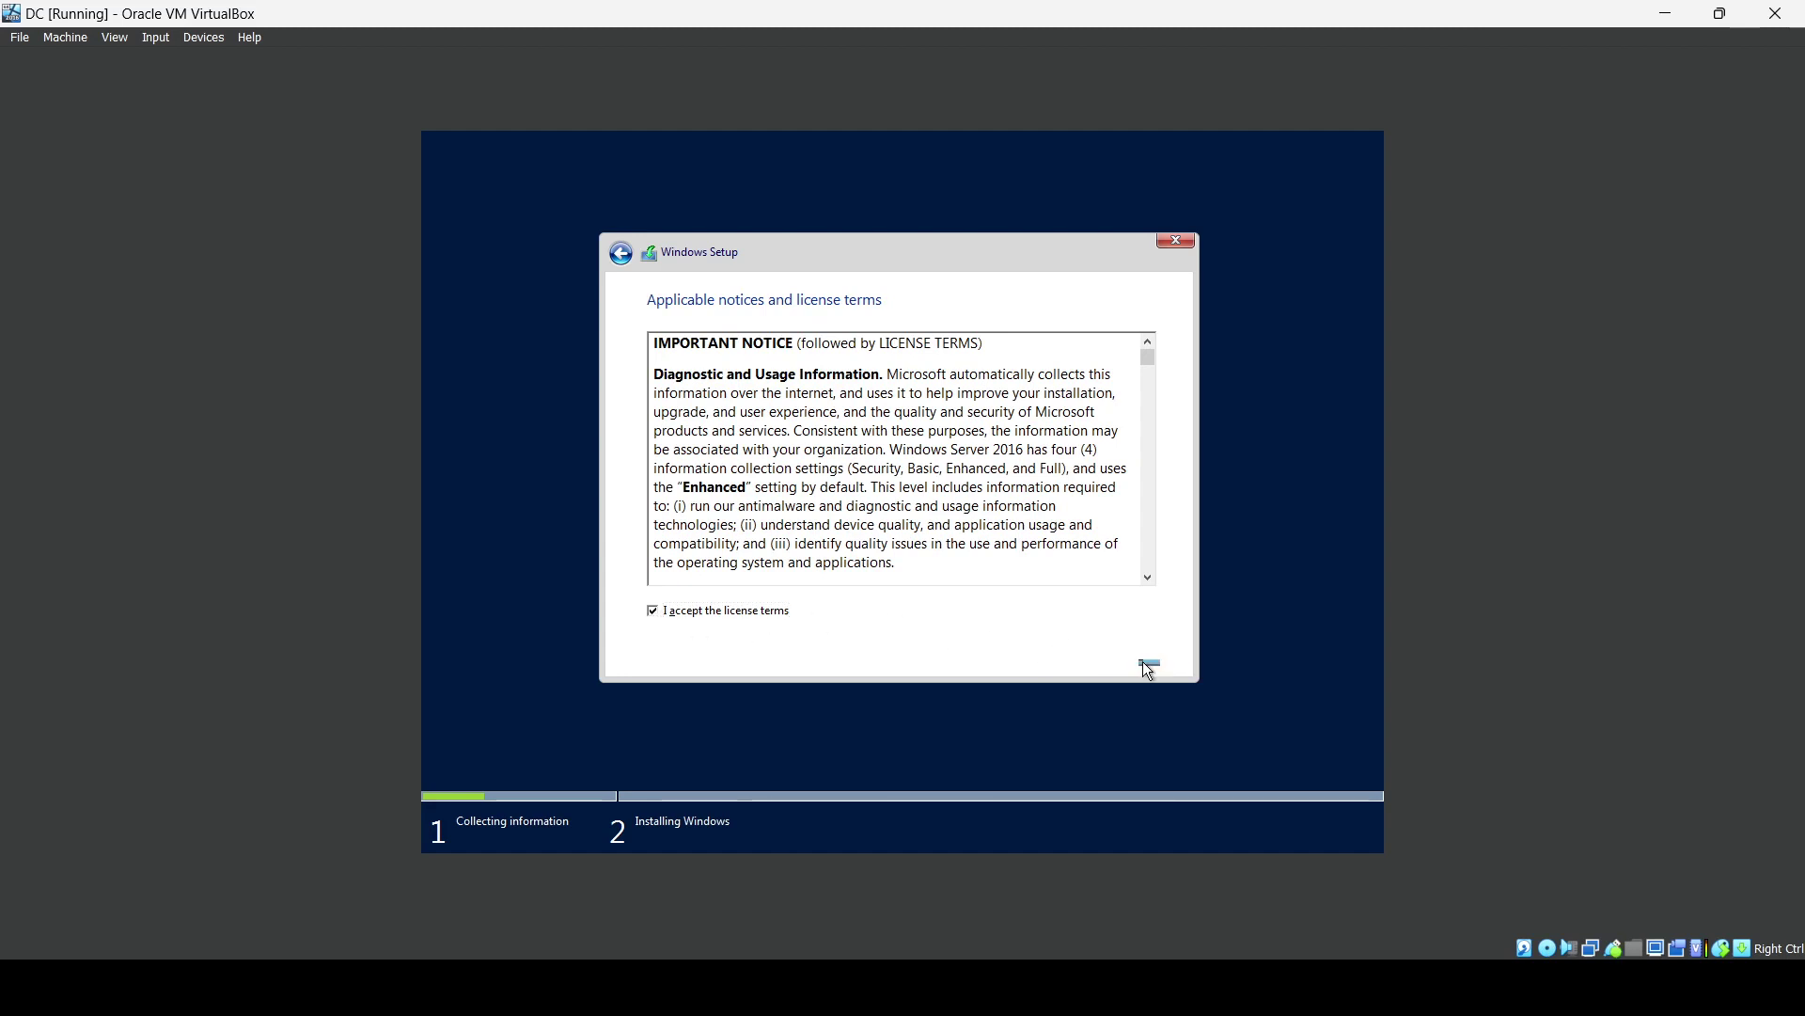
click(921, 467)
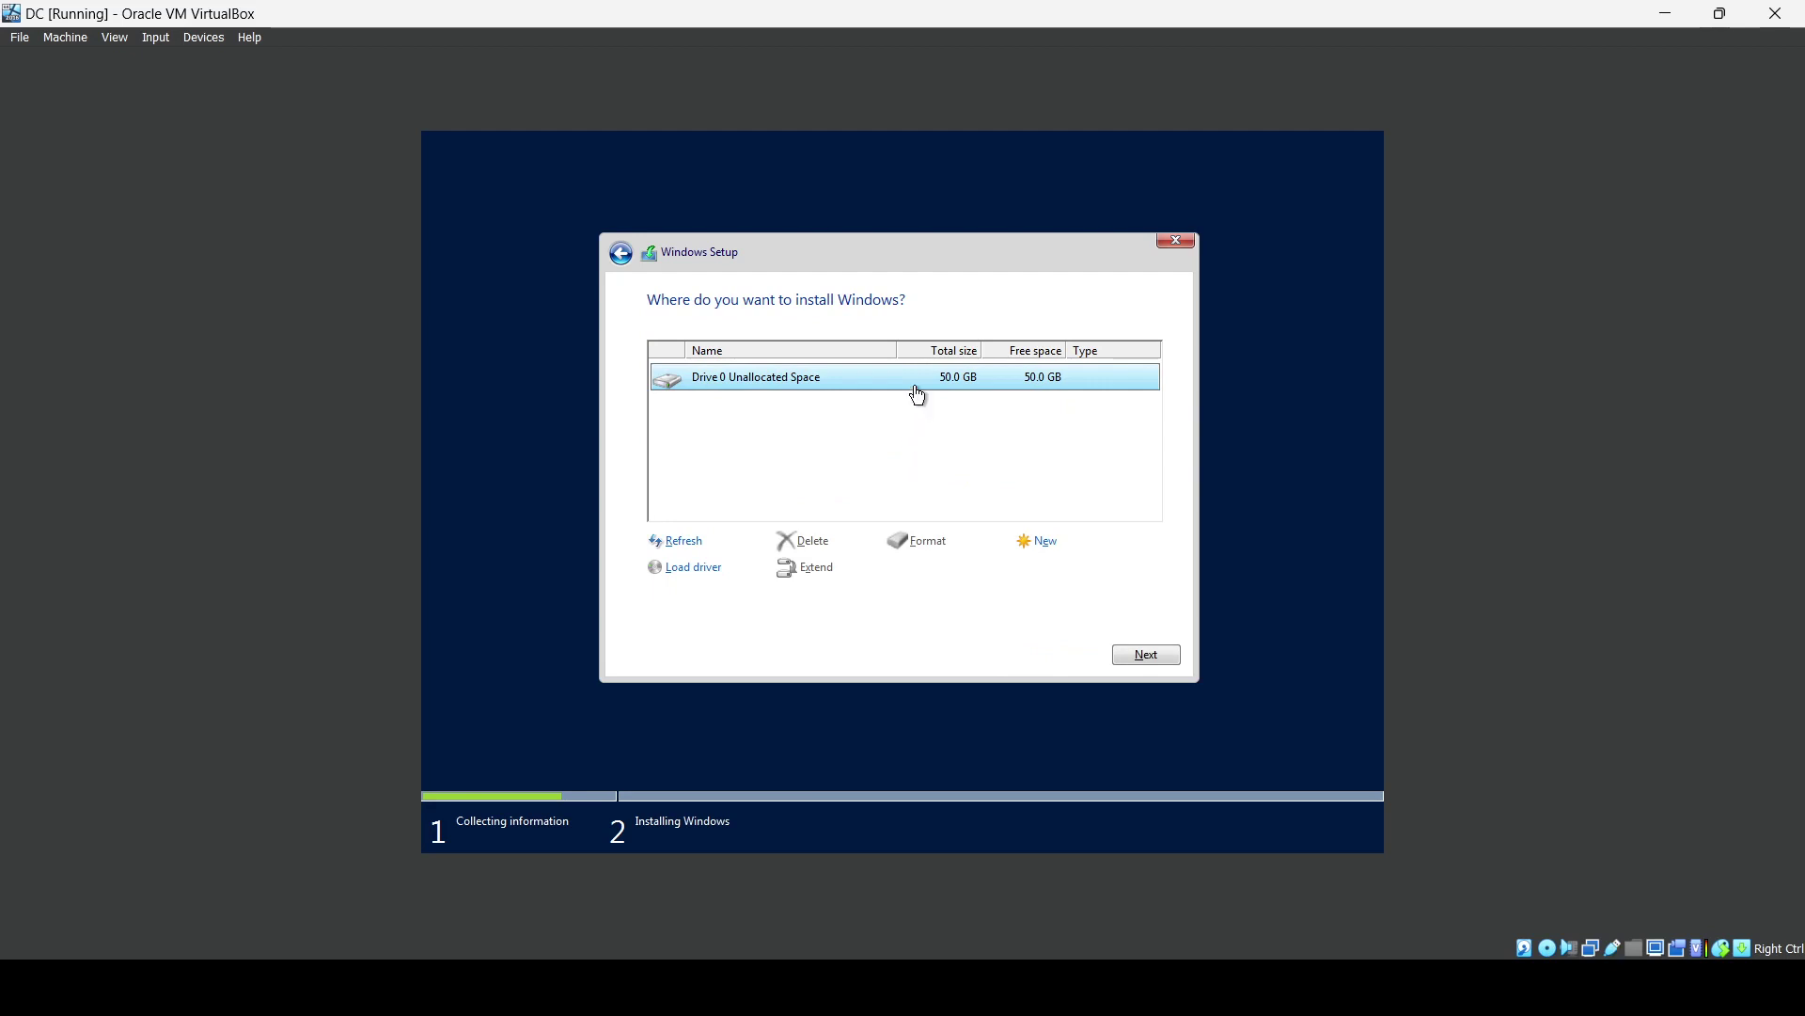
Install Windows onto Drive 0, then enter and confirm the built-in Administrator password.
click(1148, 654)
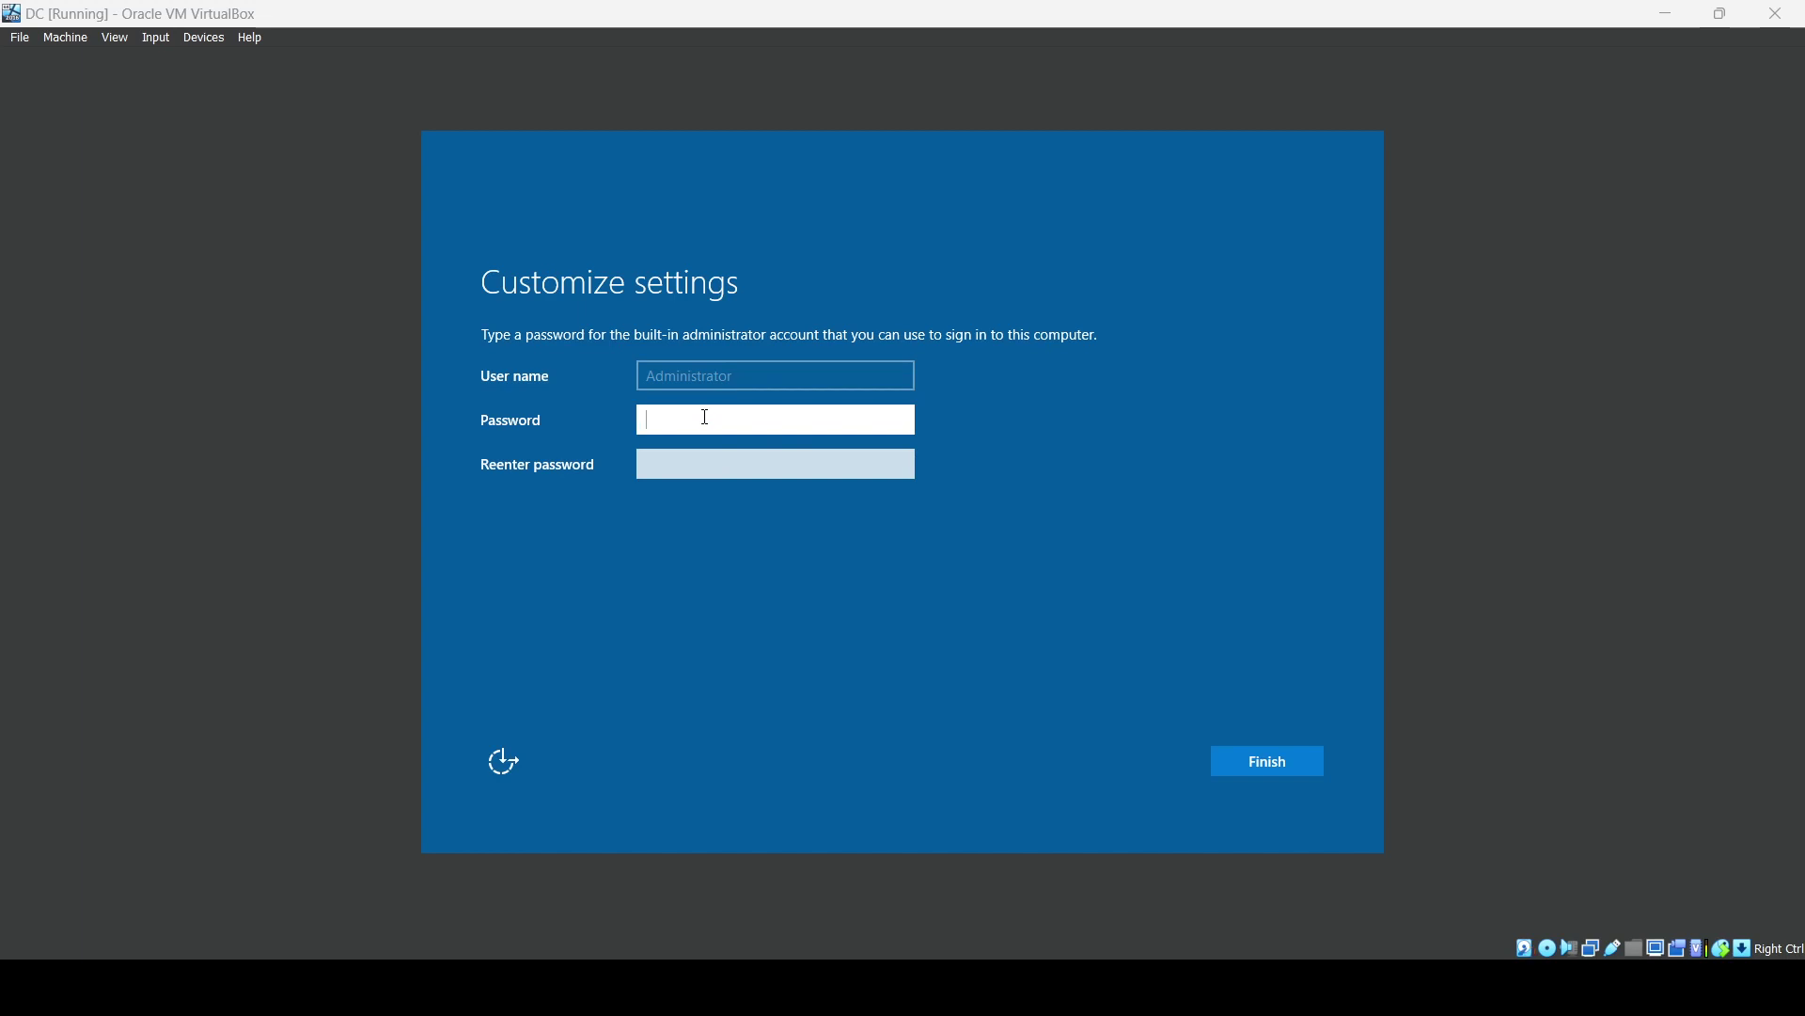
text(P)
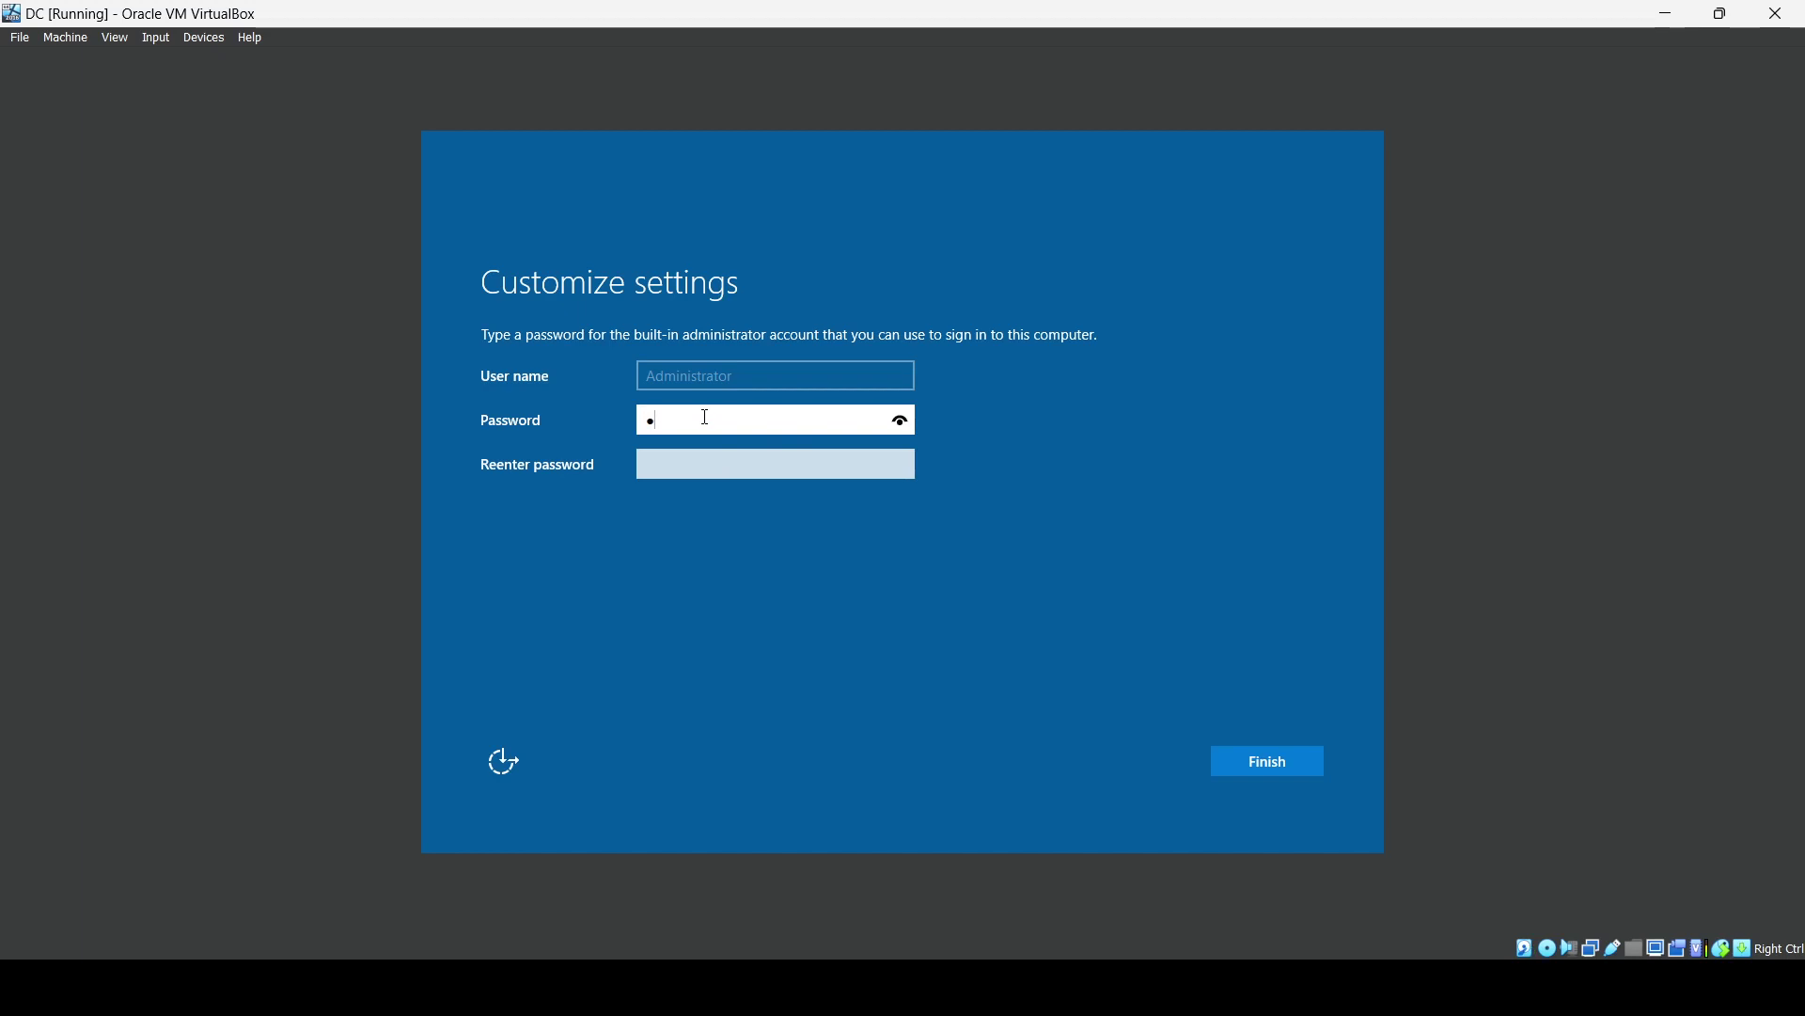
text(@ssw0r)
key(Tab)
text(Pa)
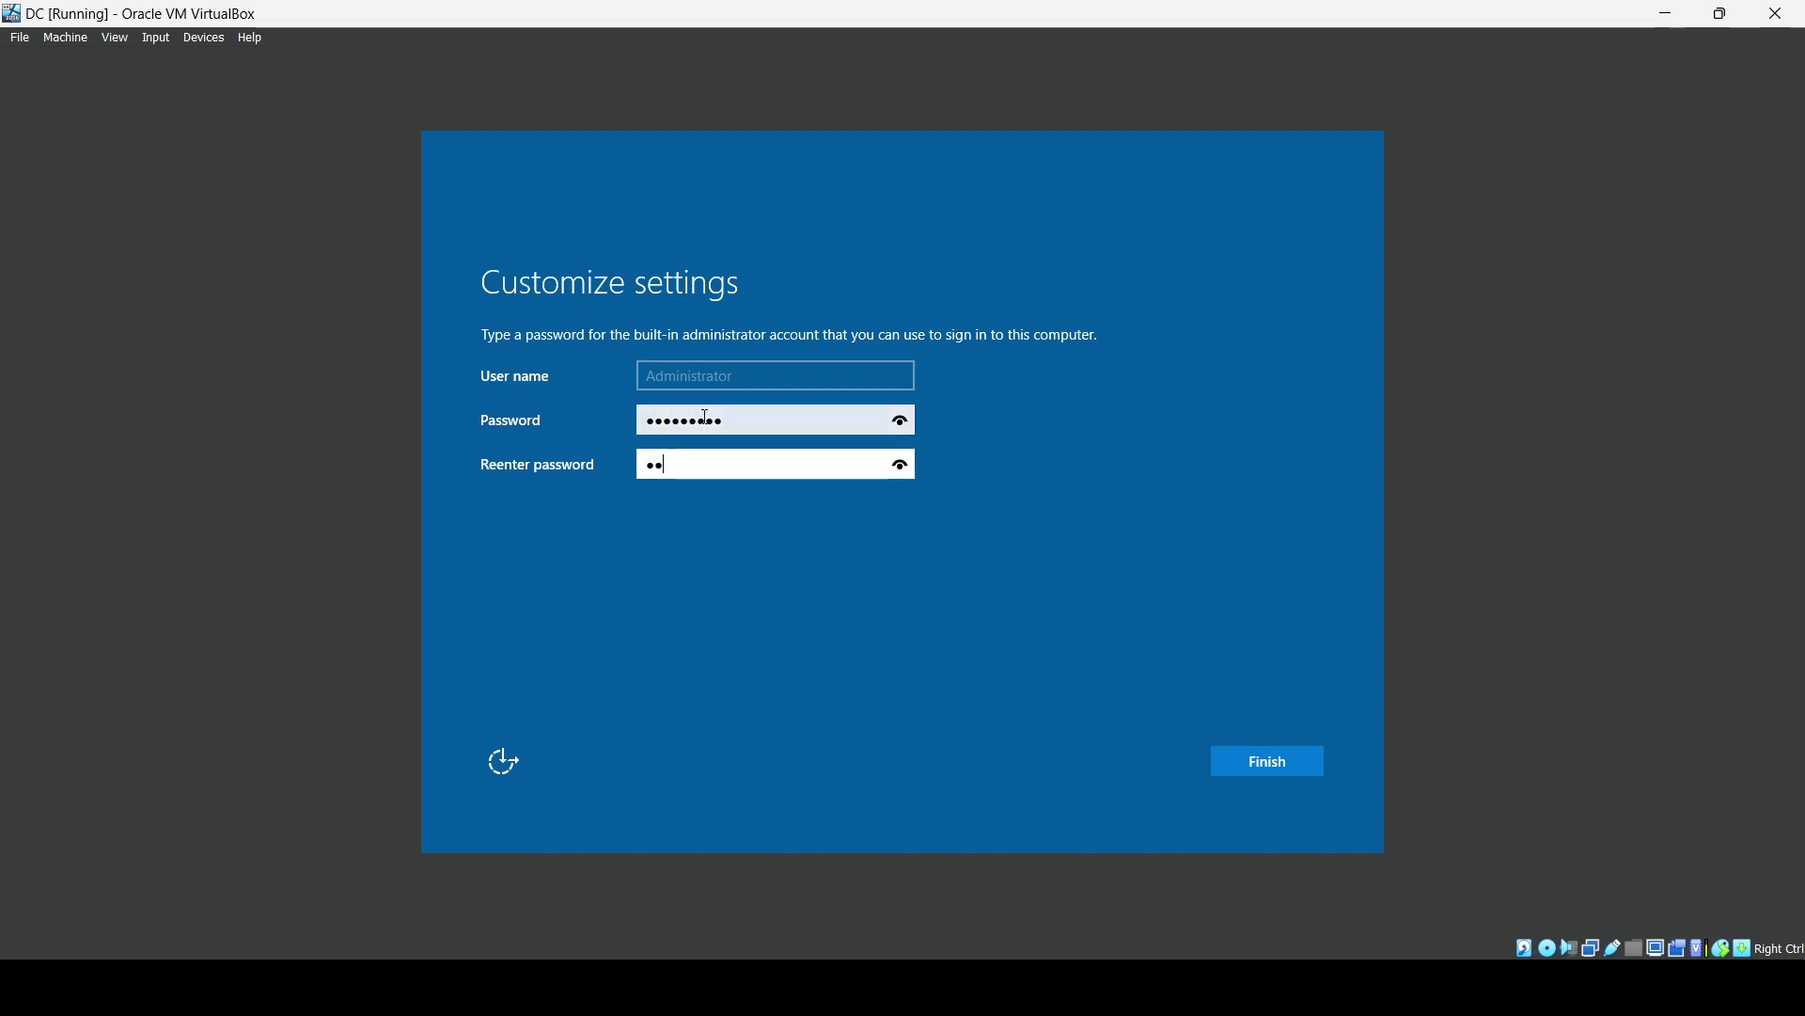
text(ssword)
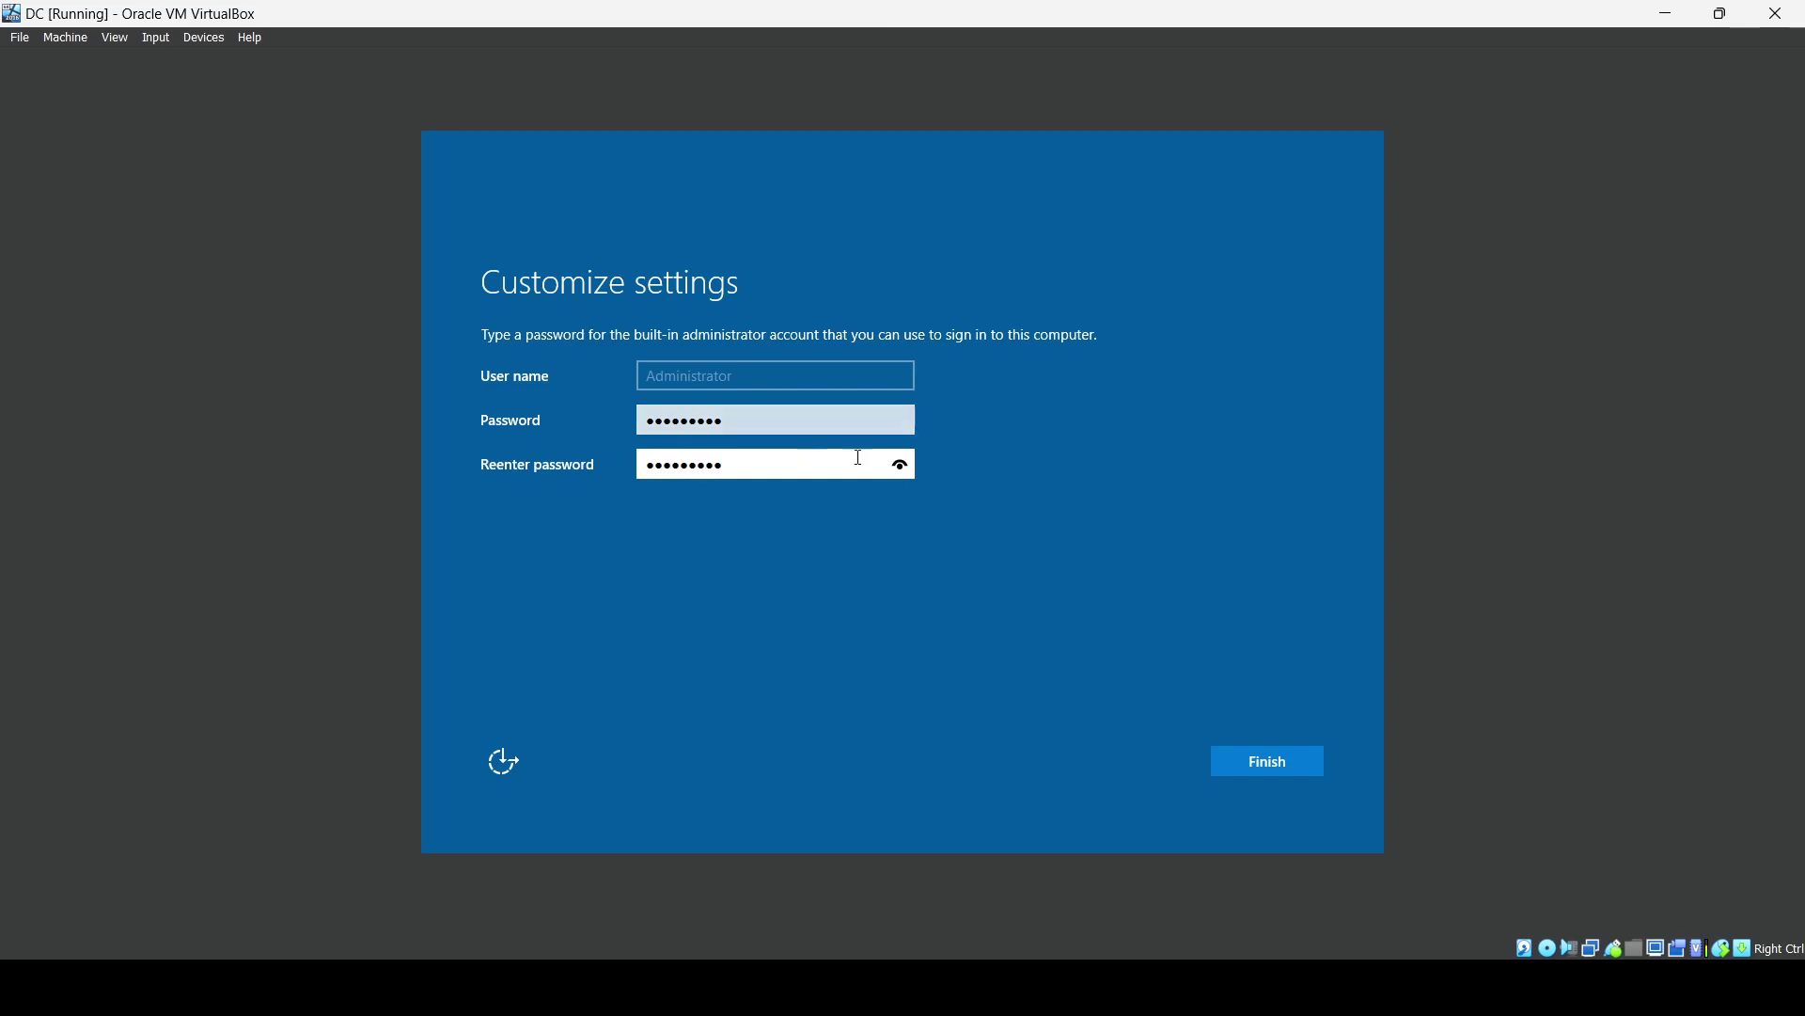
click(906, 473)
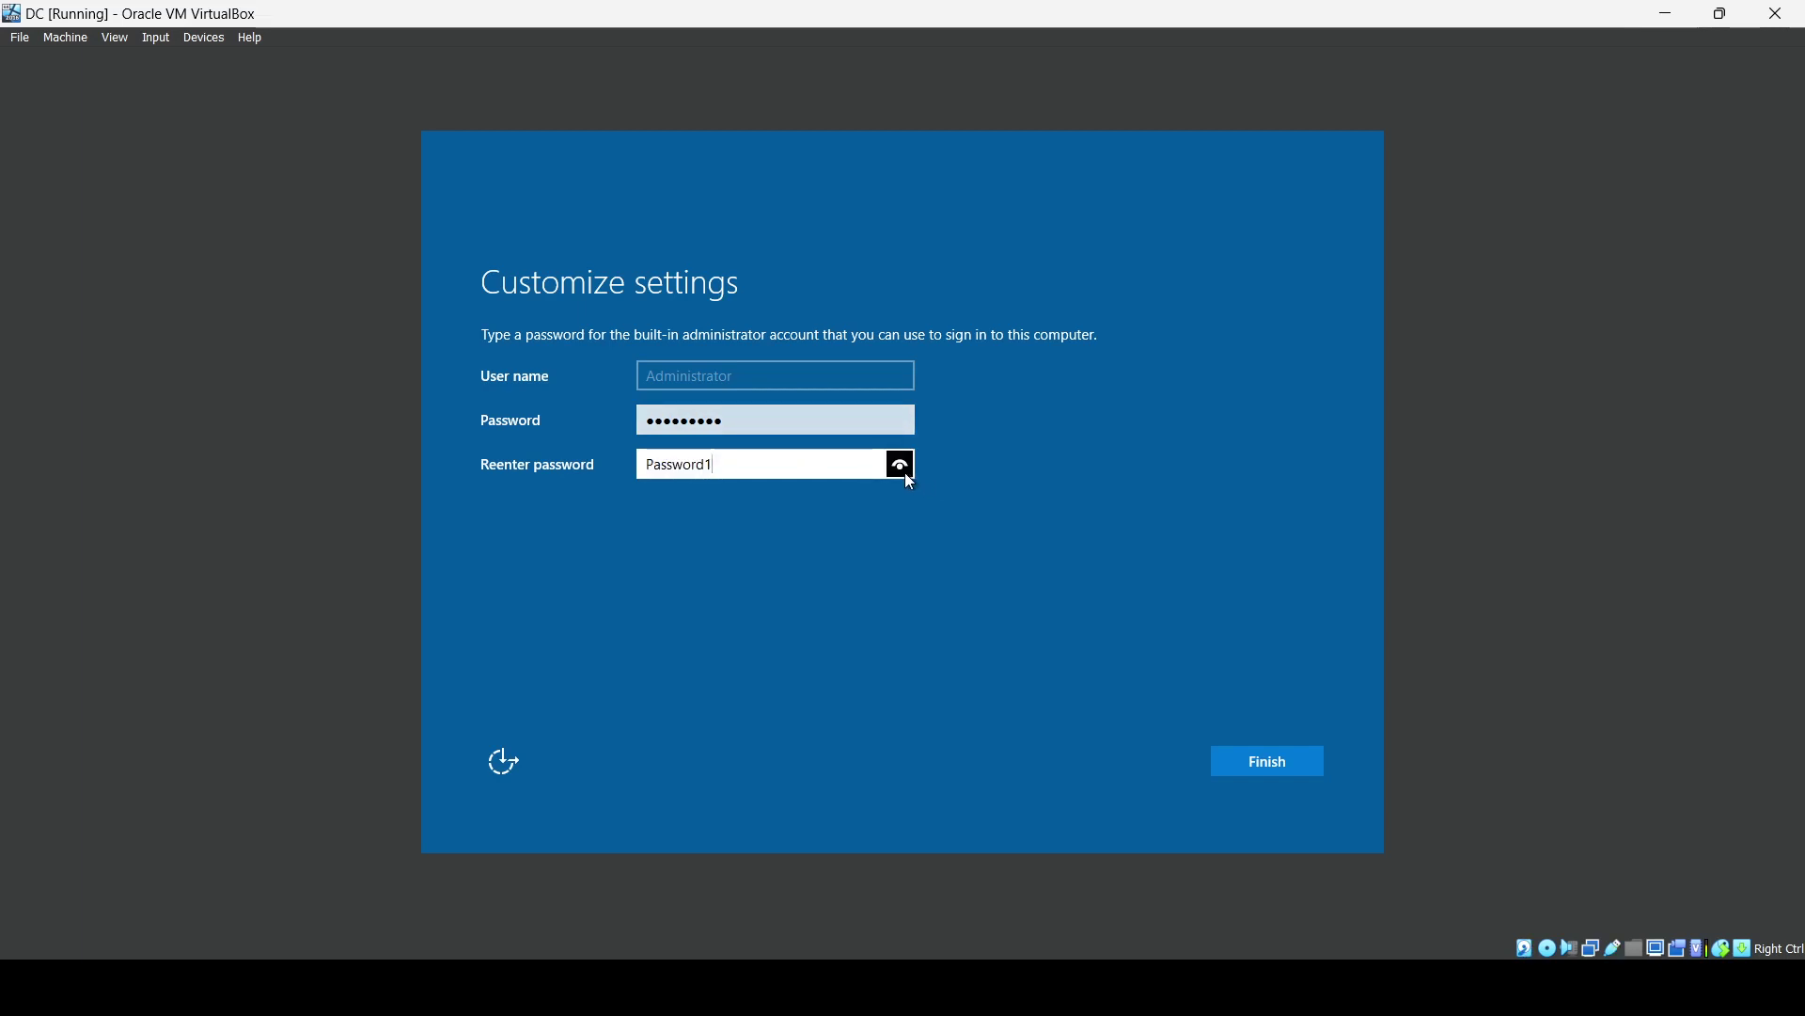
click(1230, 758)
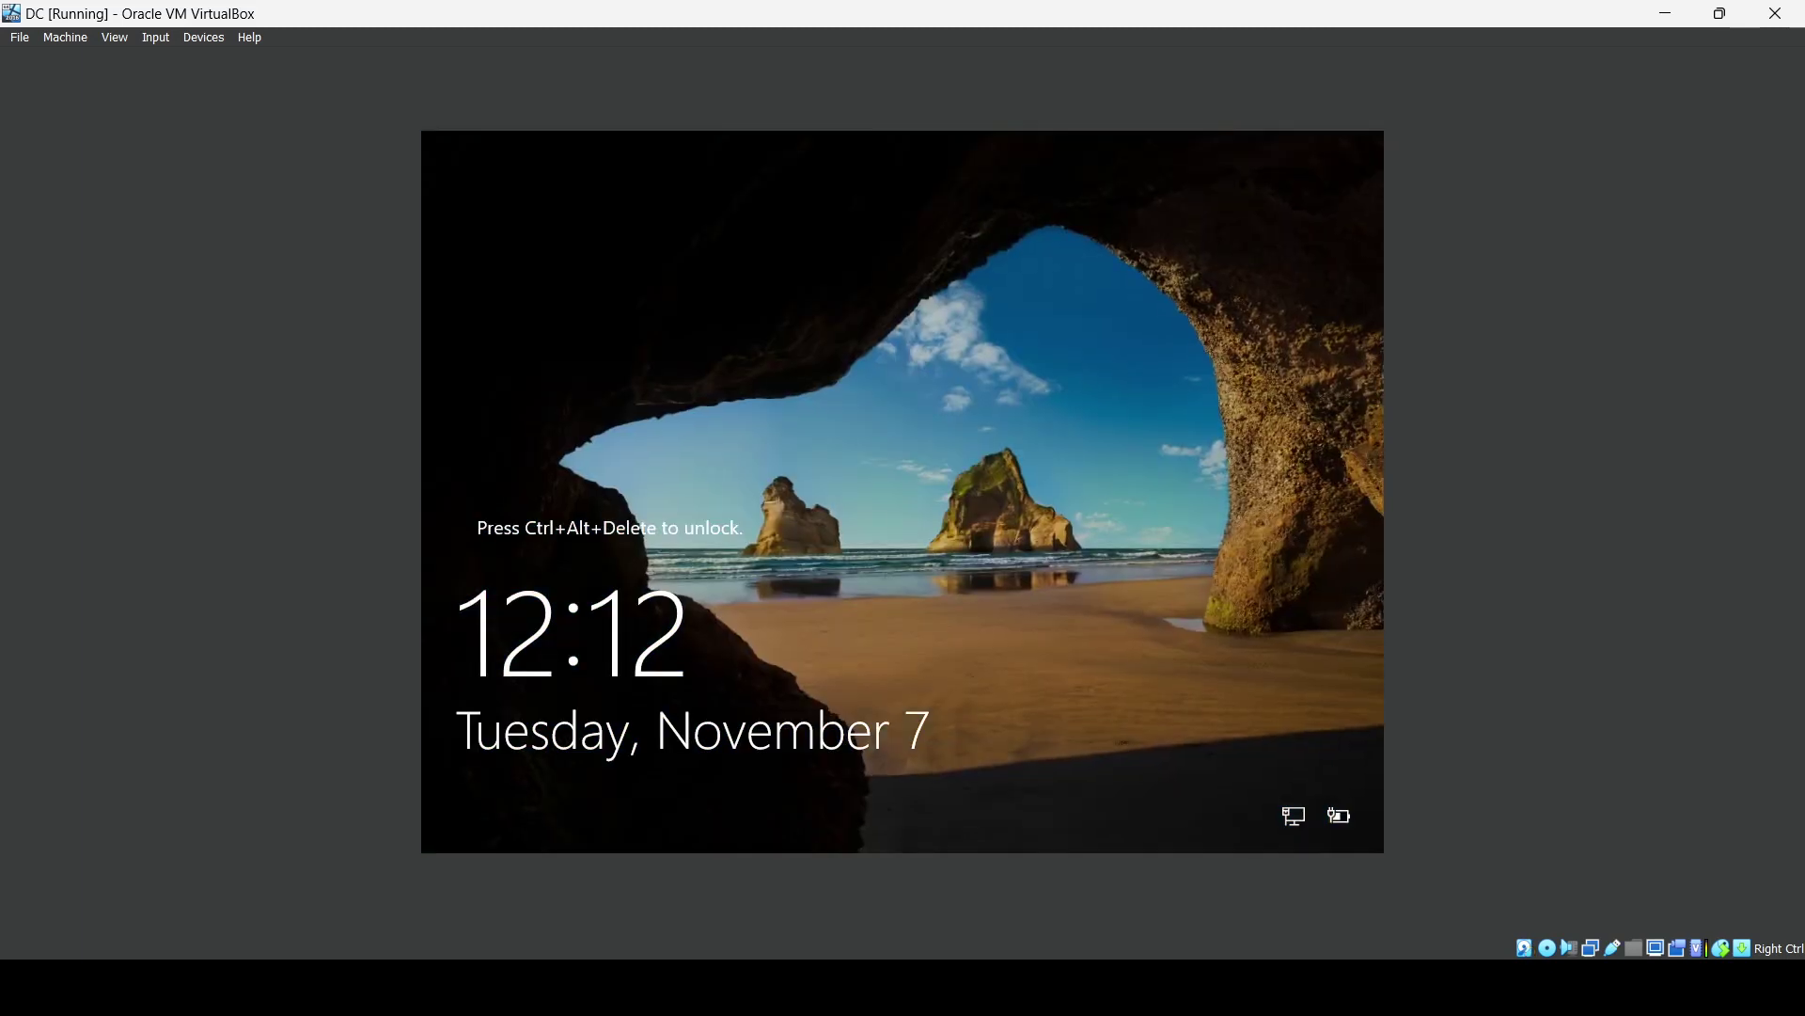
Send Ctrl-Alt-Del to the guest and sign in as Administrator with the account password.
click(155, 36)
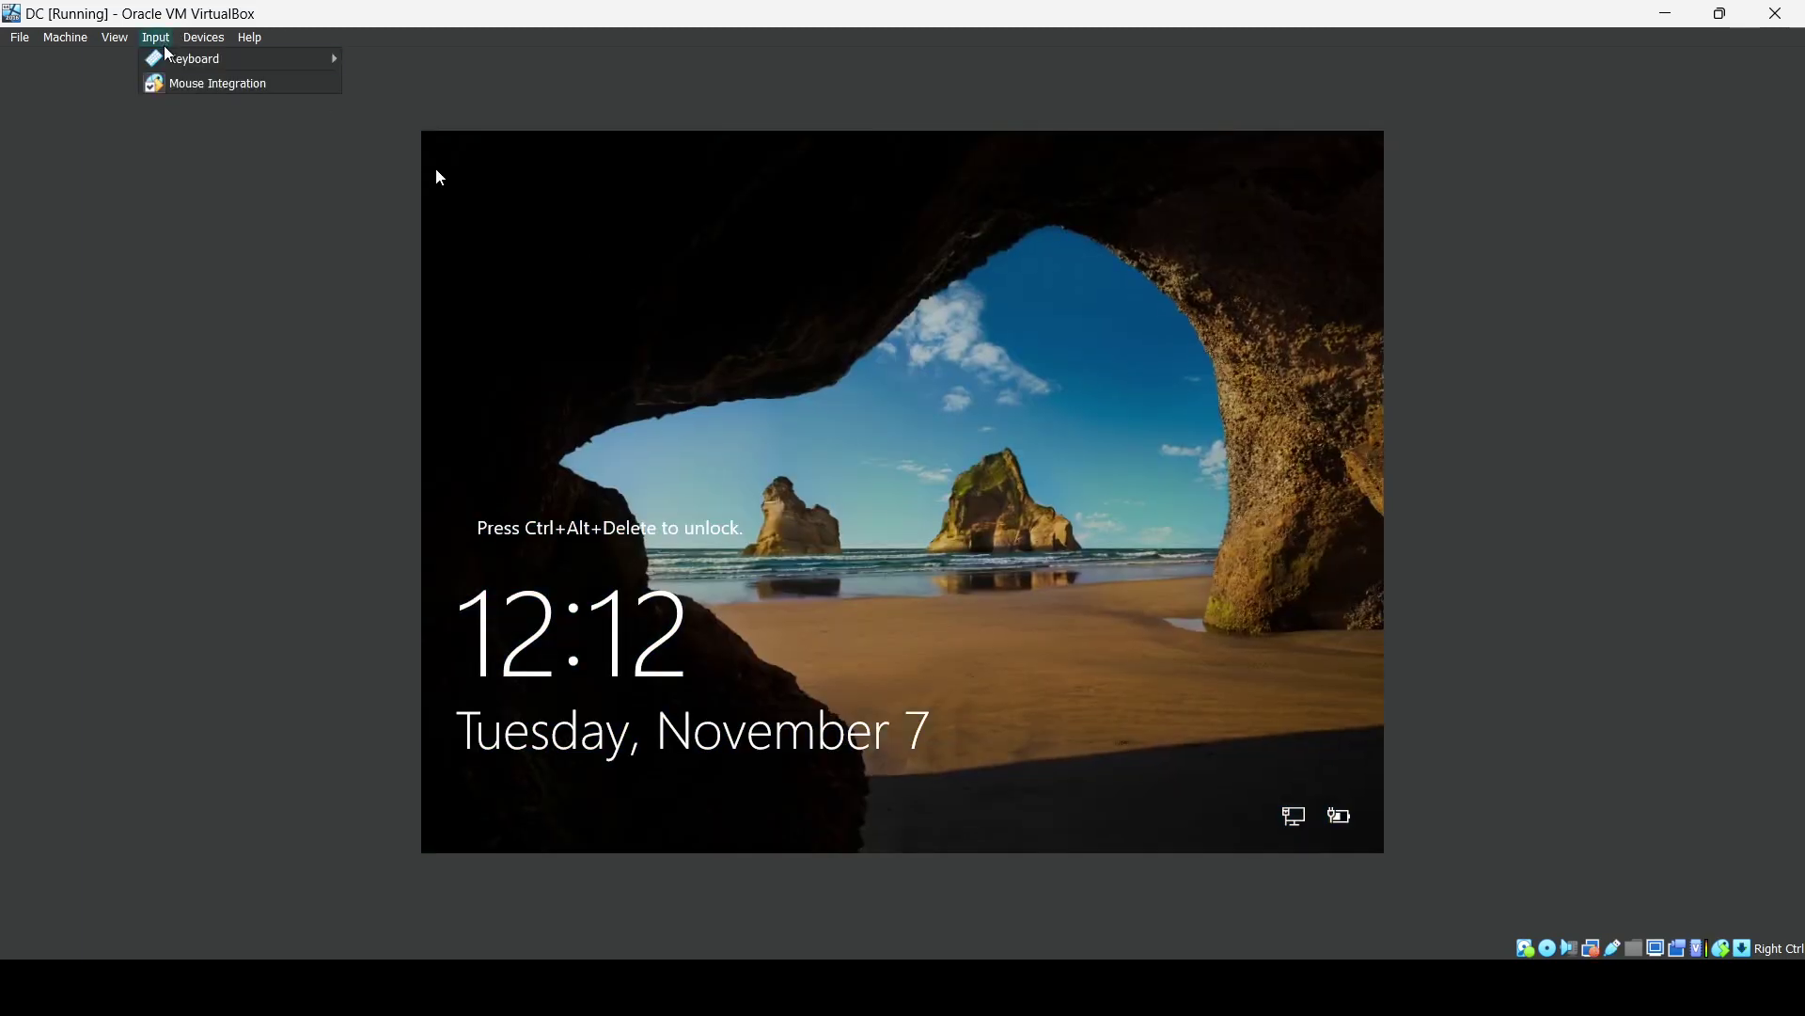
mouse_move(170, 59)
click(397, 105)
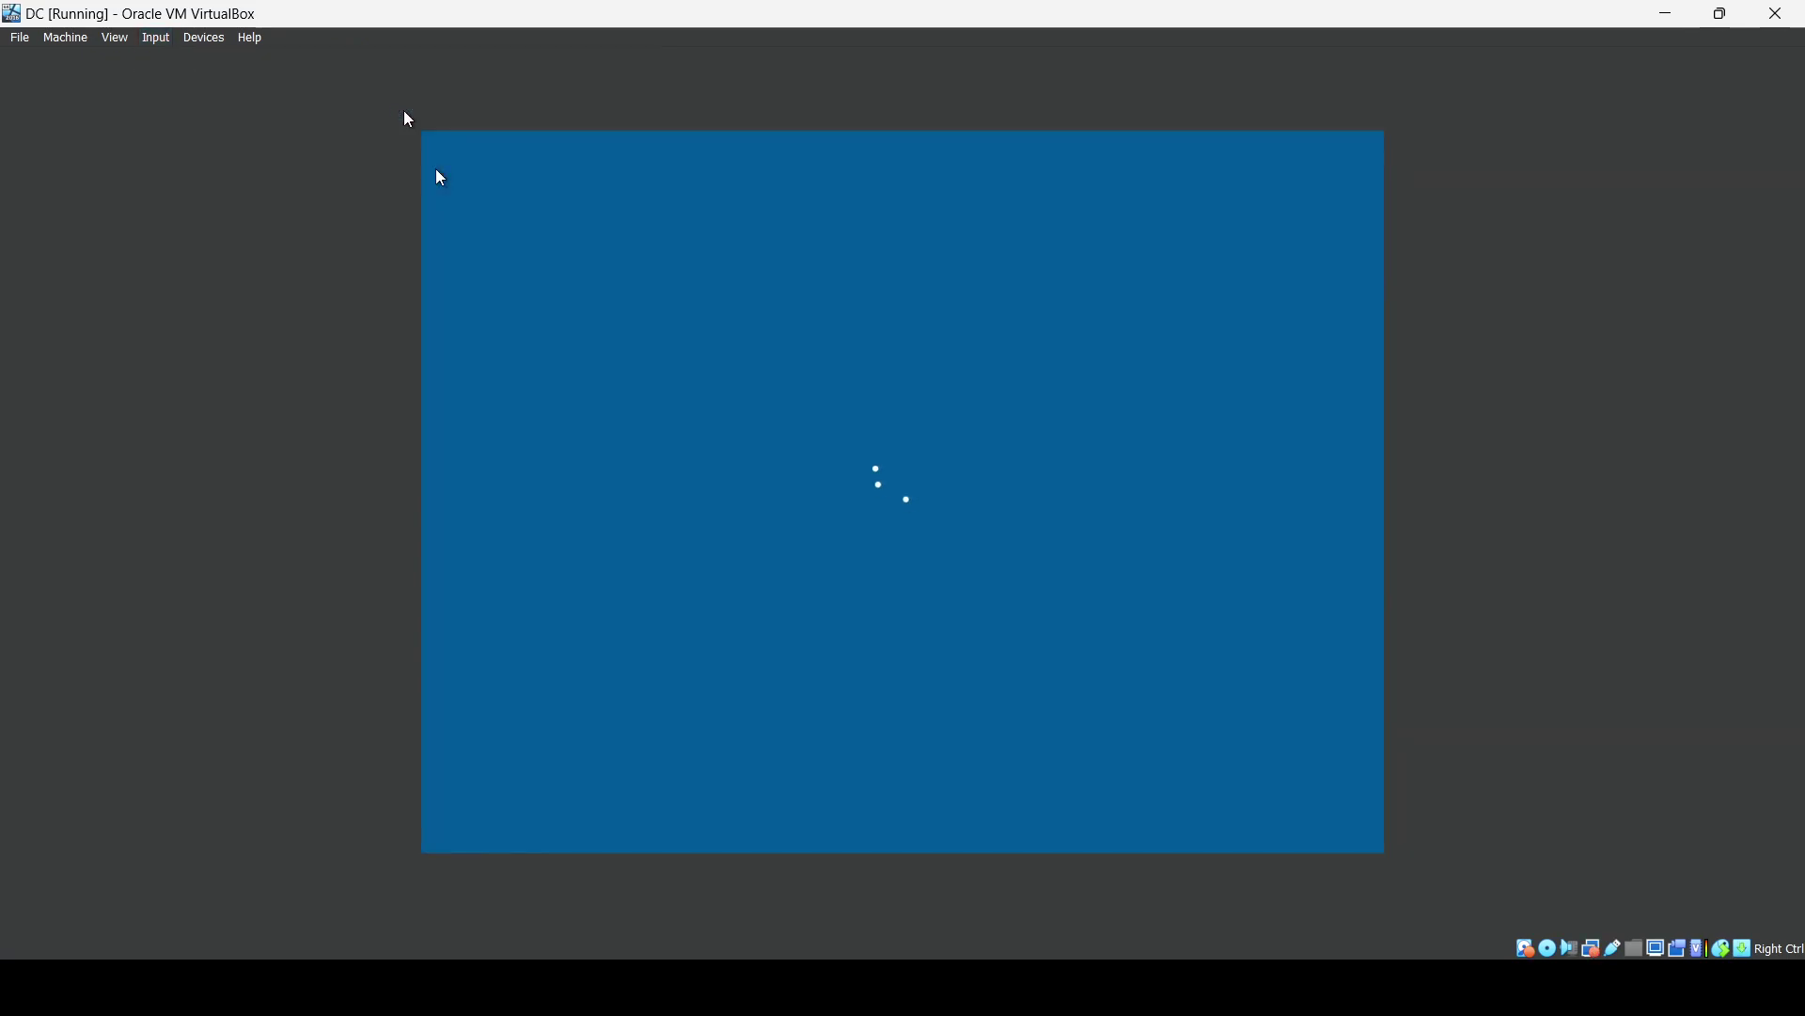
text(Pa$$w0rd)
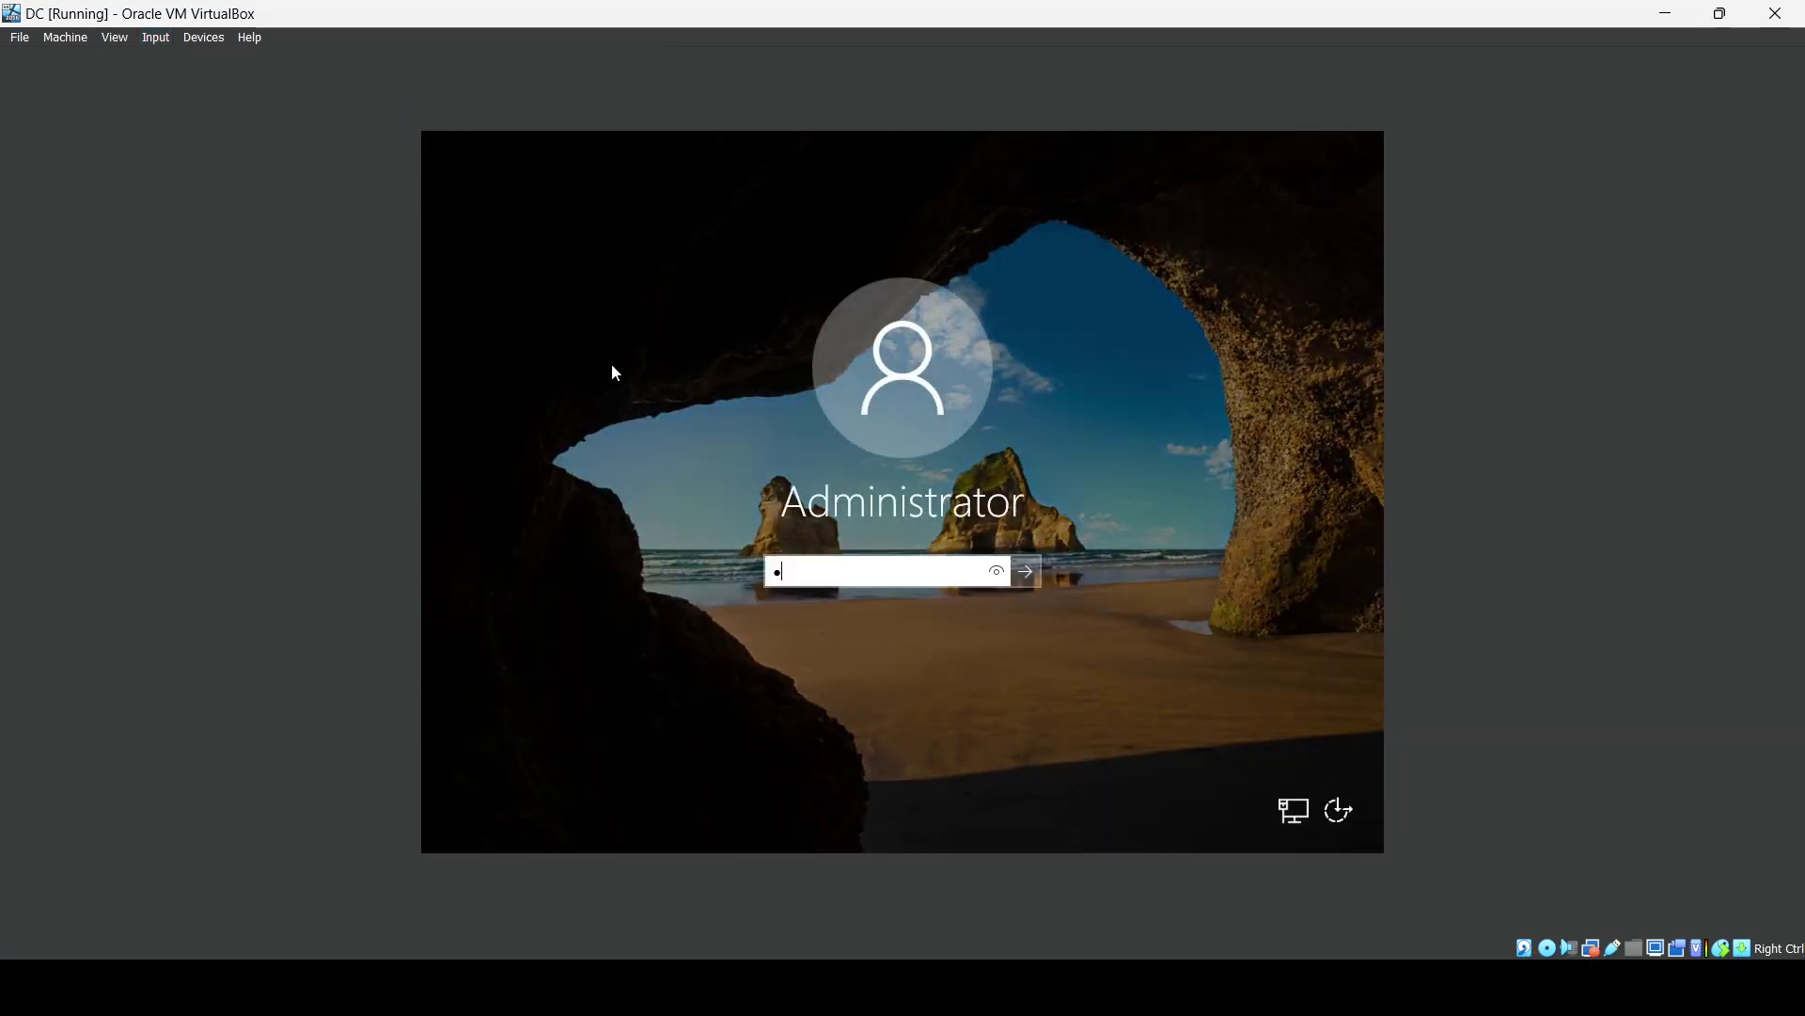
key(Return)
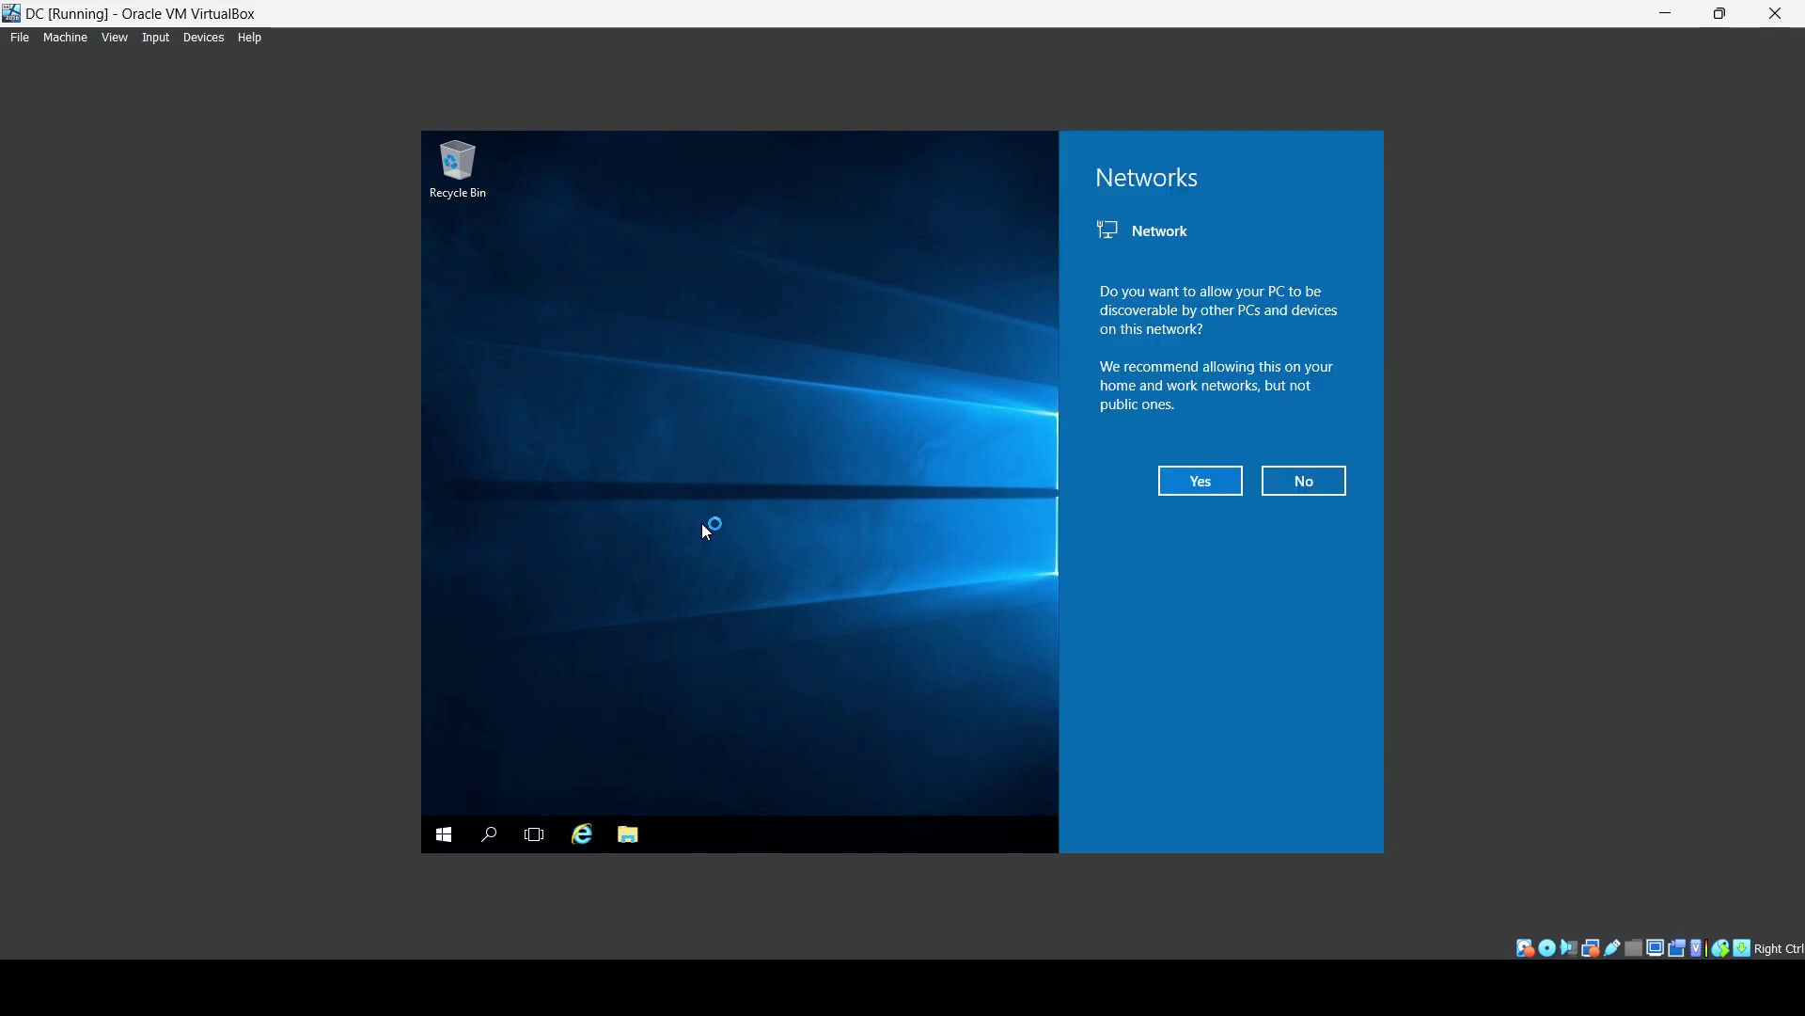
Allow network discovery and close Server Manager.
click(1193, 481)
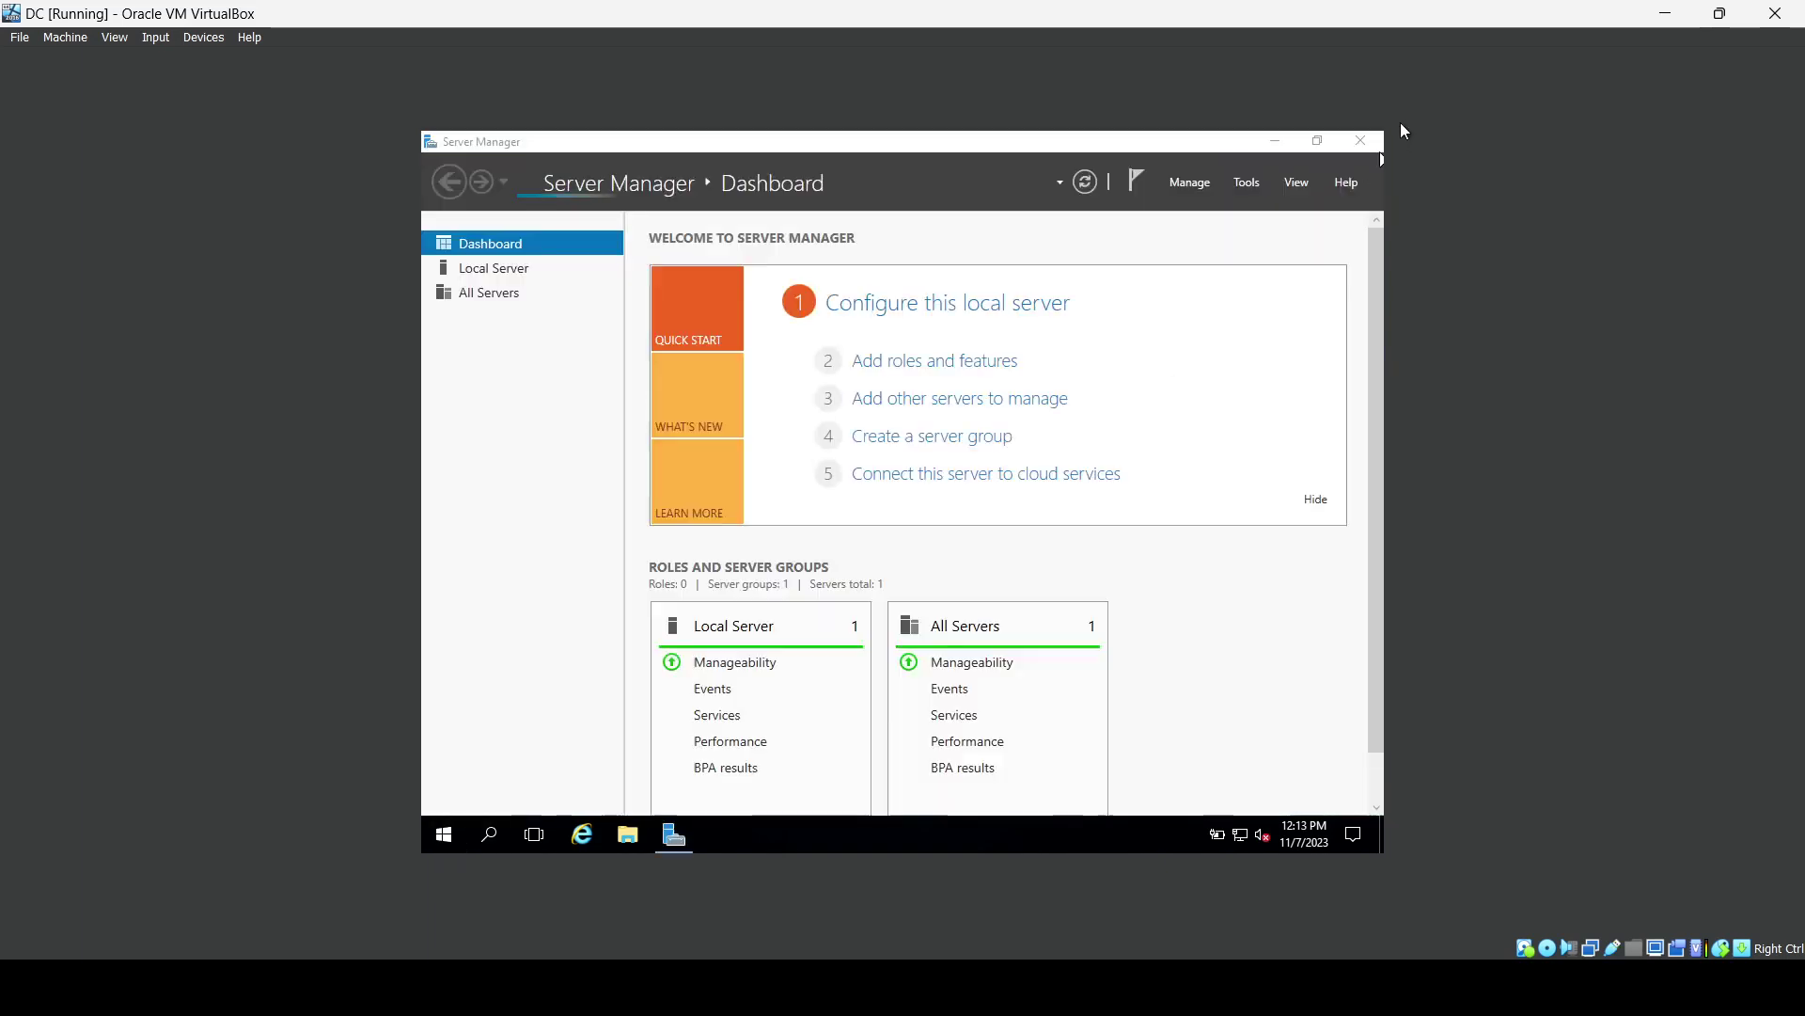
click(1365, 137)
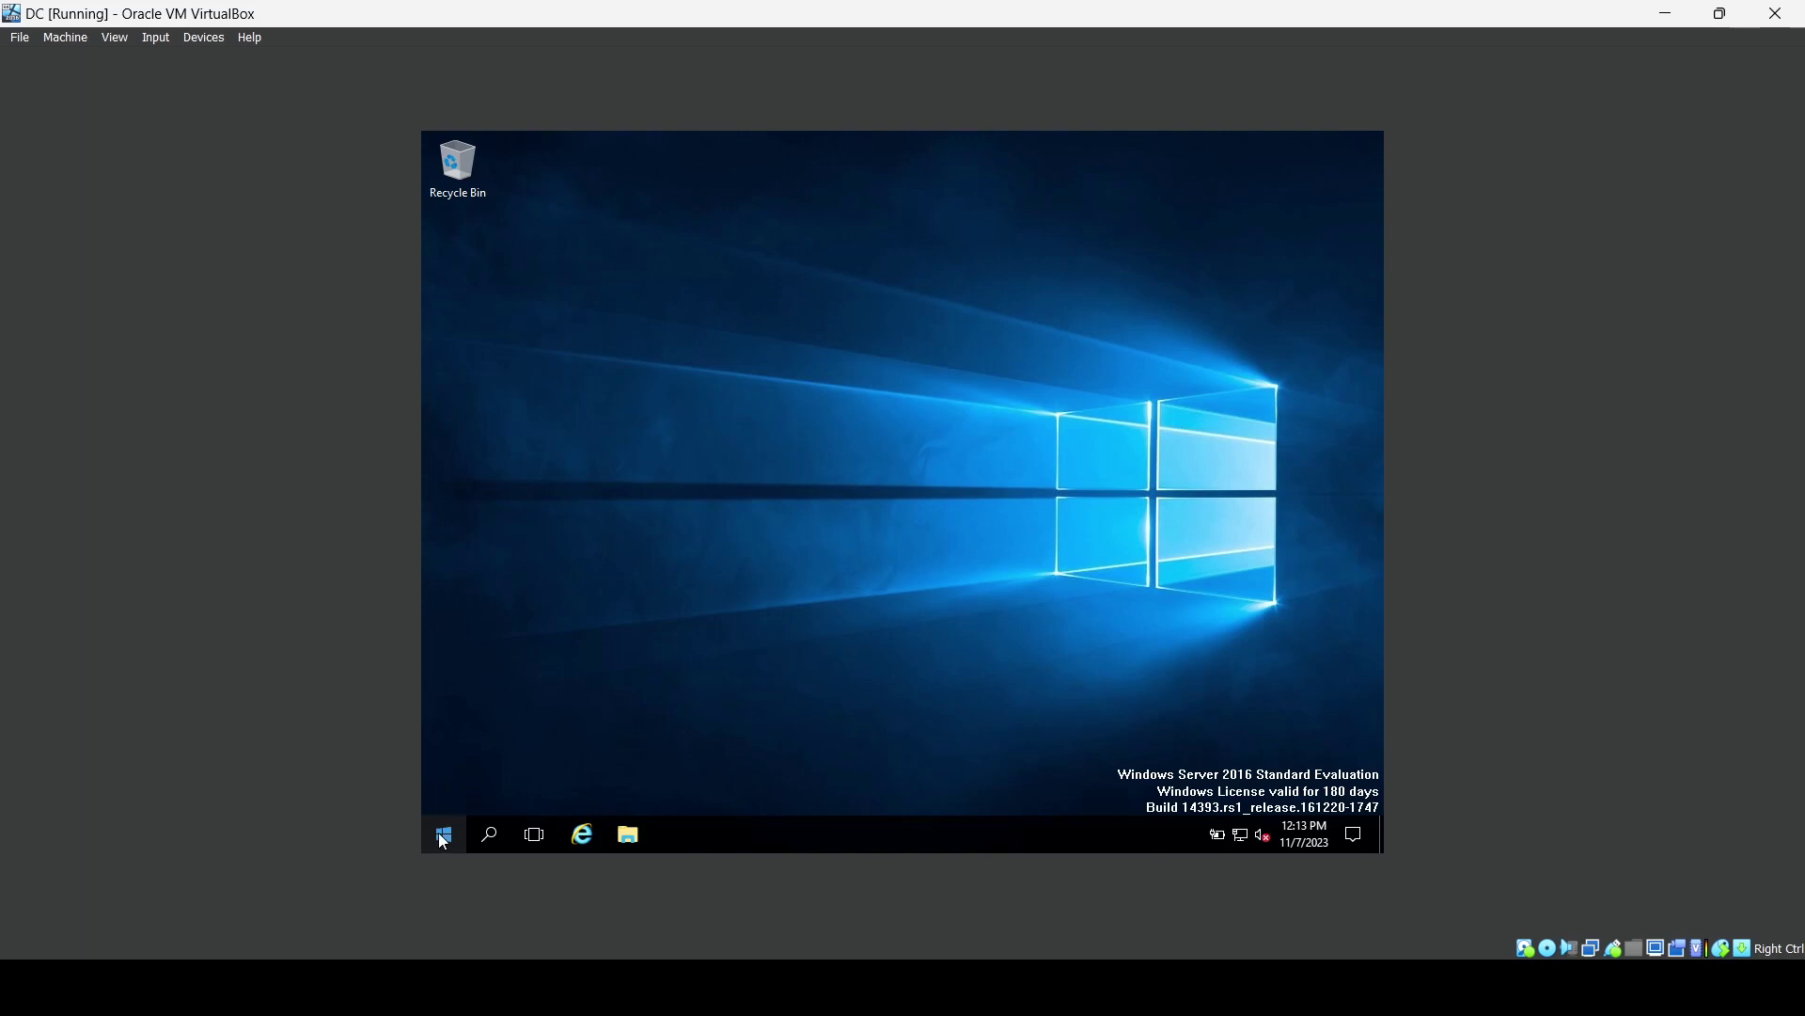
click(192, 39)
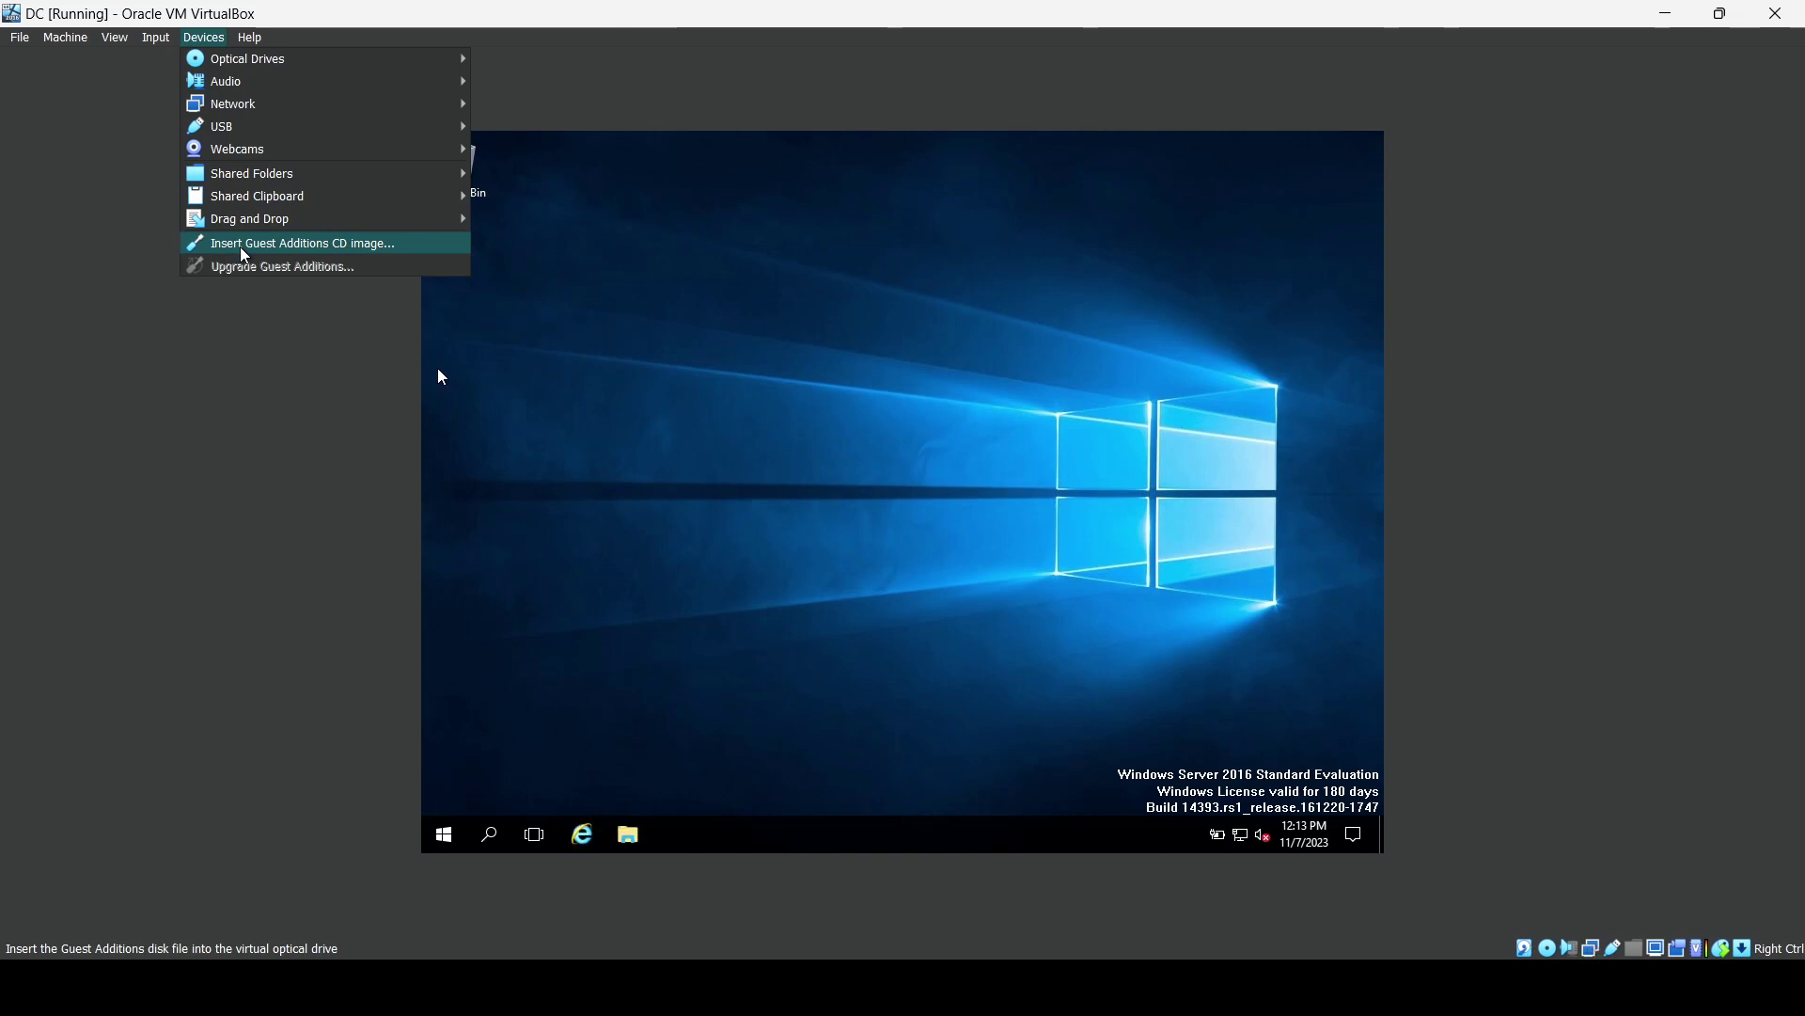
Insert the Guest Additions CD and run VBoxWindowsAdditions-amd64 from CD Drive (D:) in File Explorer.
click(243, 252)
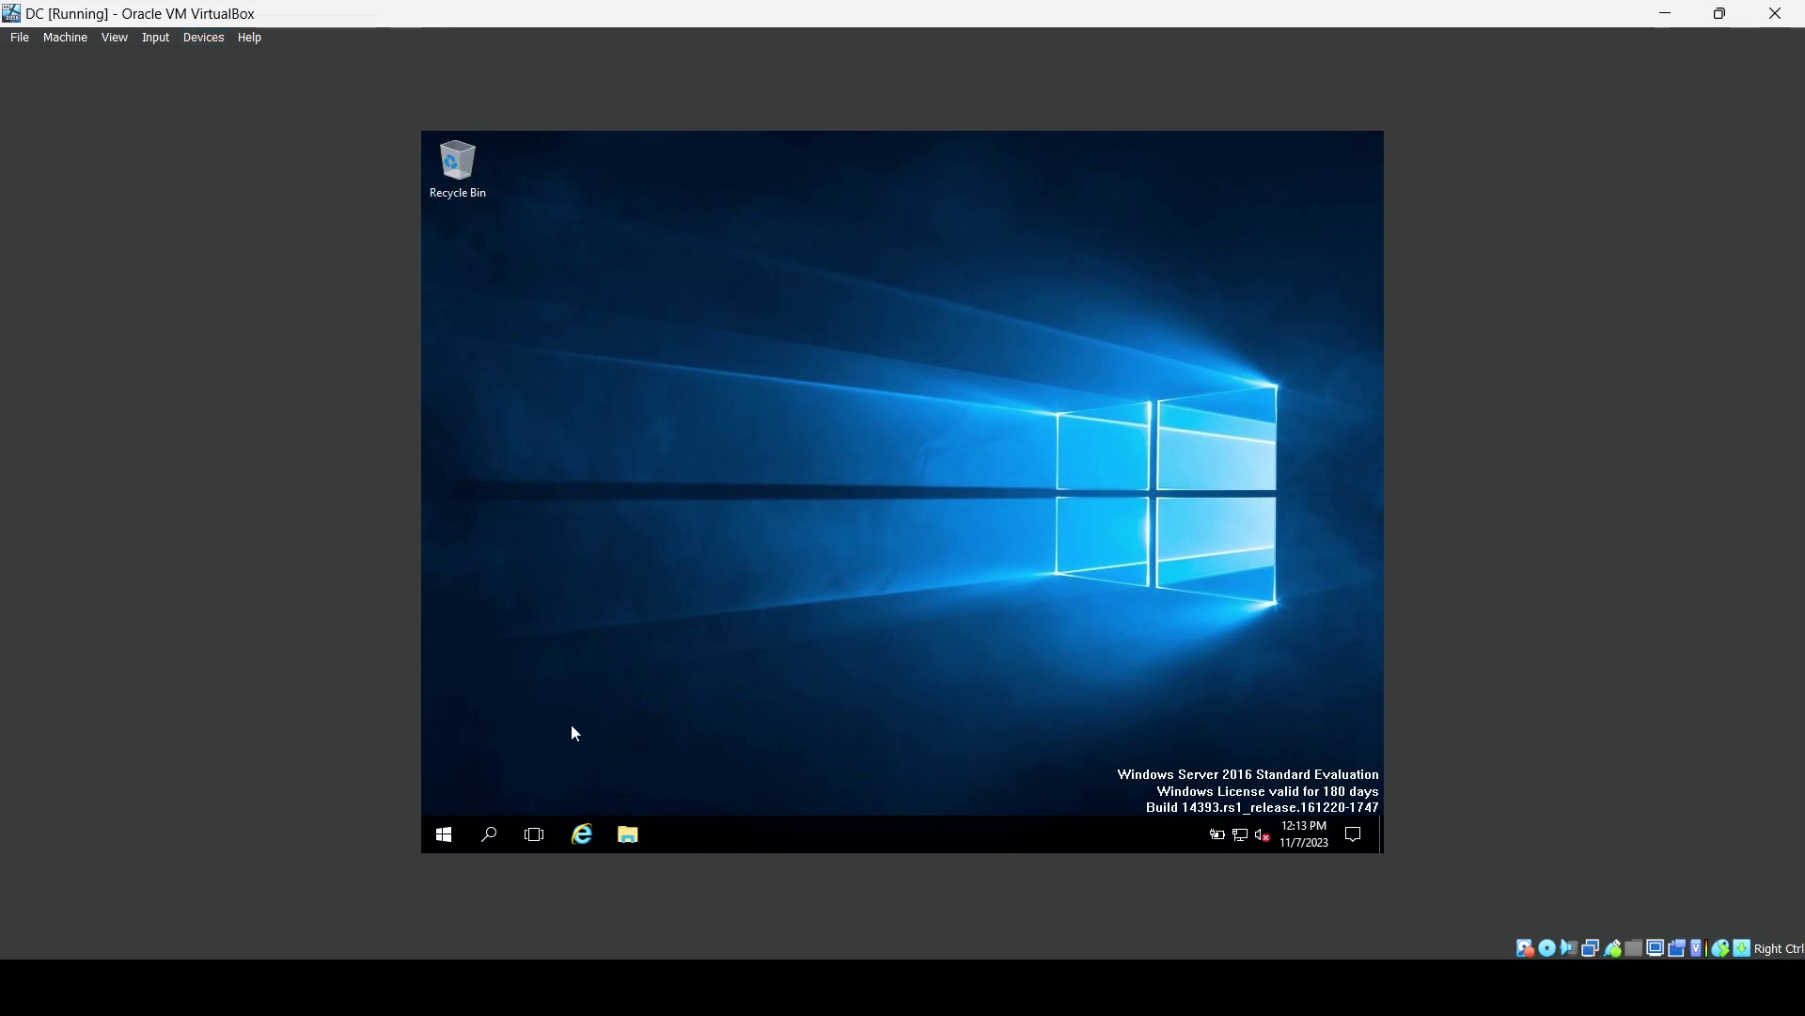
click(626, 842)
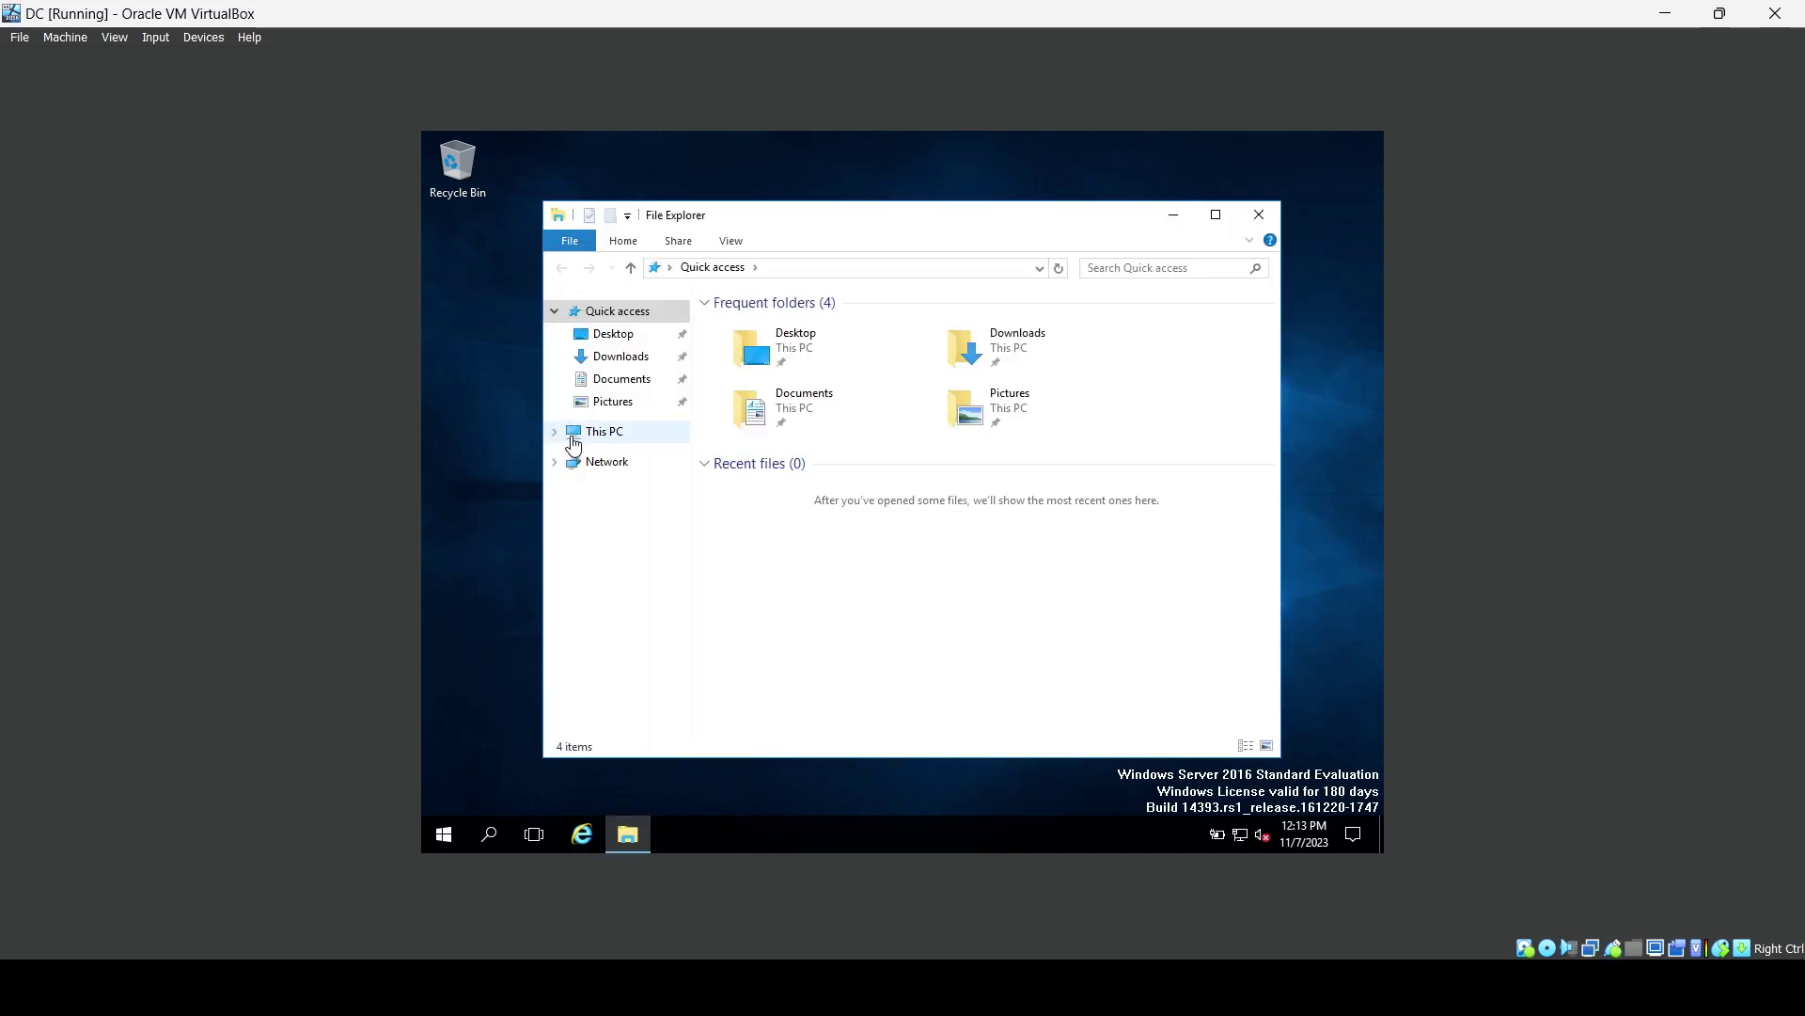
click(594, 465)
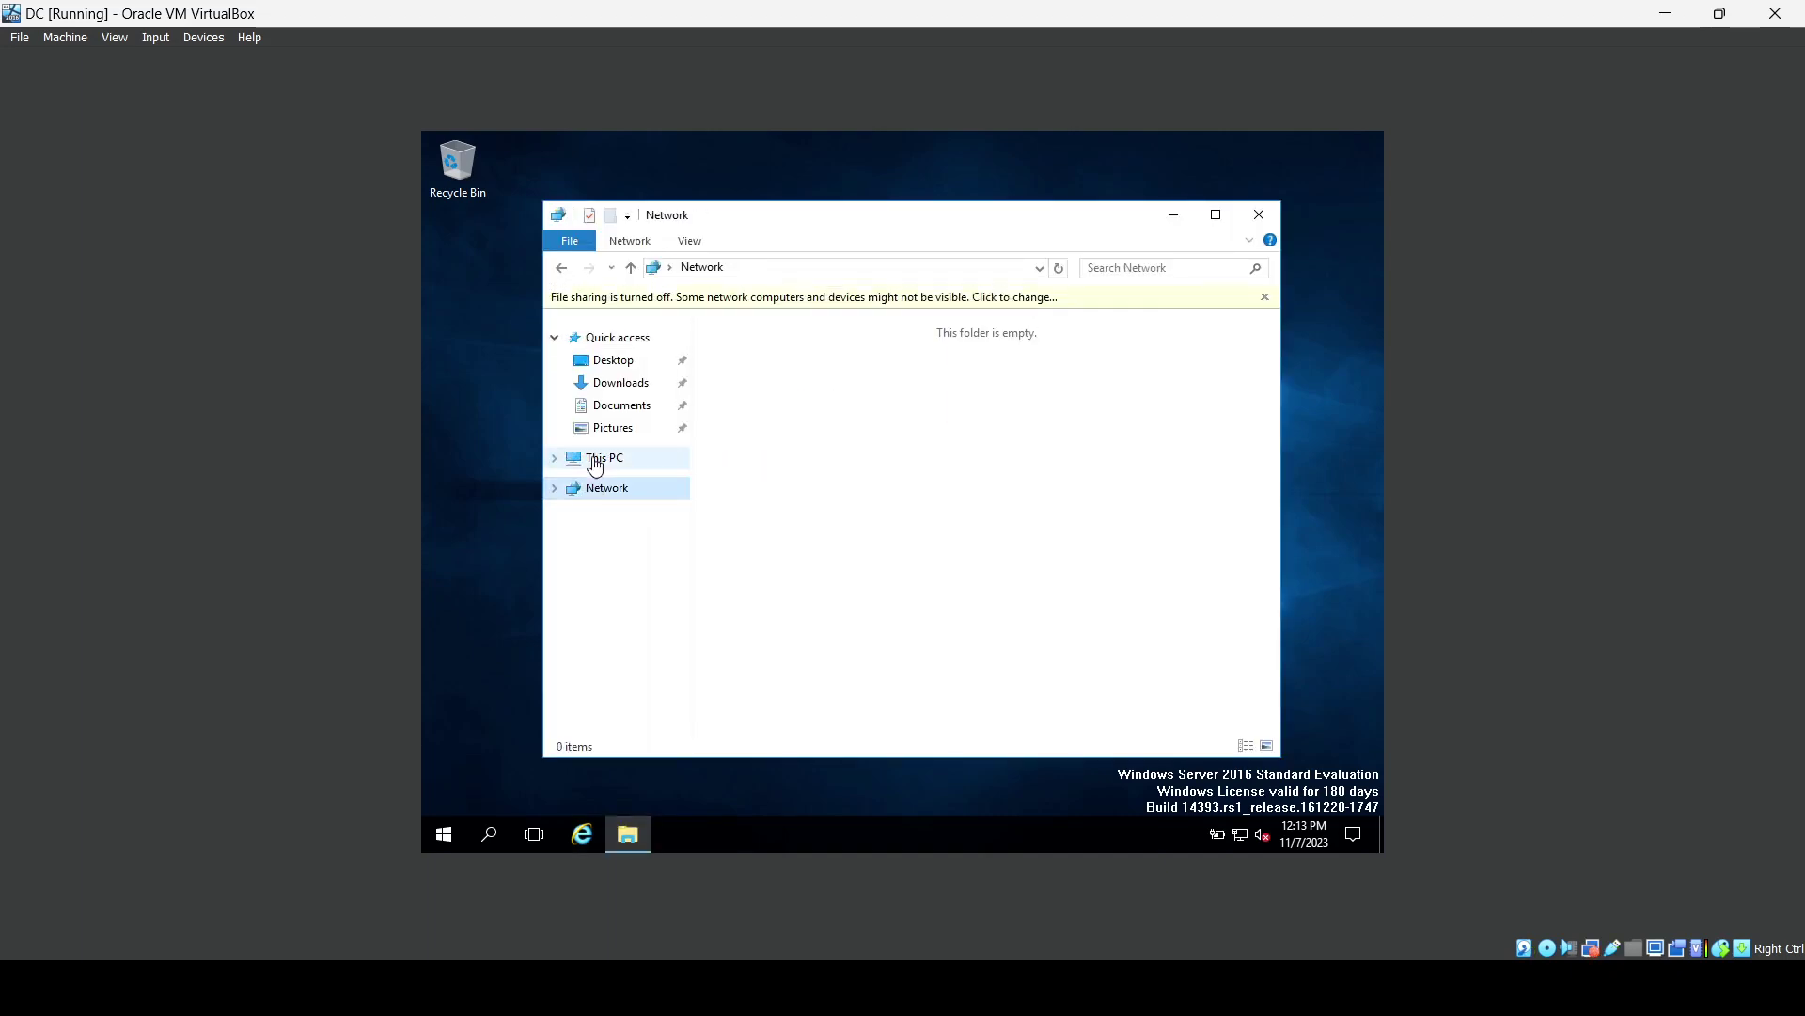
click(595, 464)
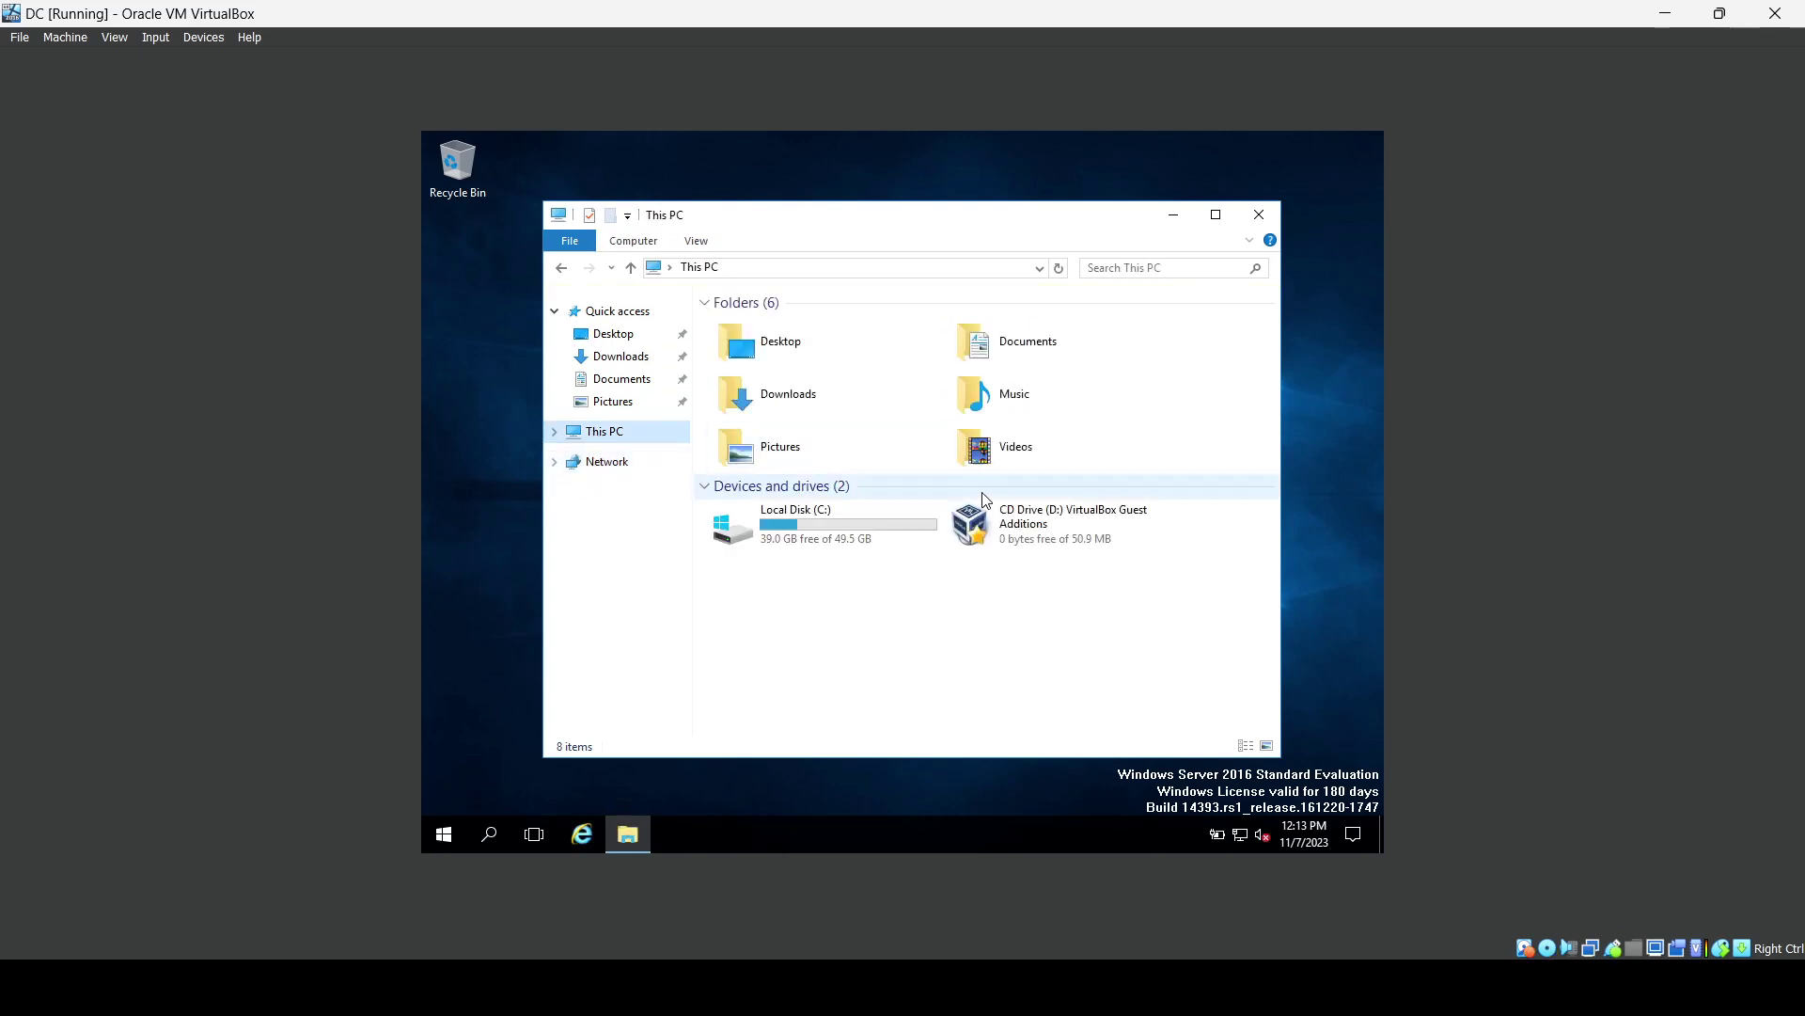
double_click(1042, 527)
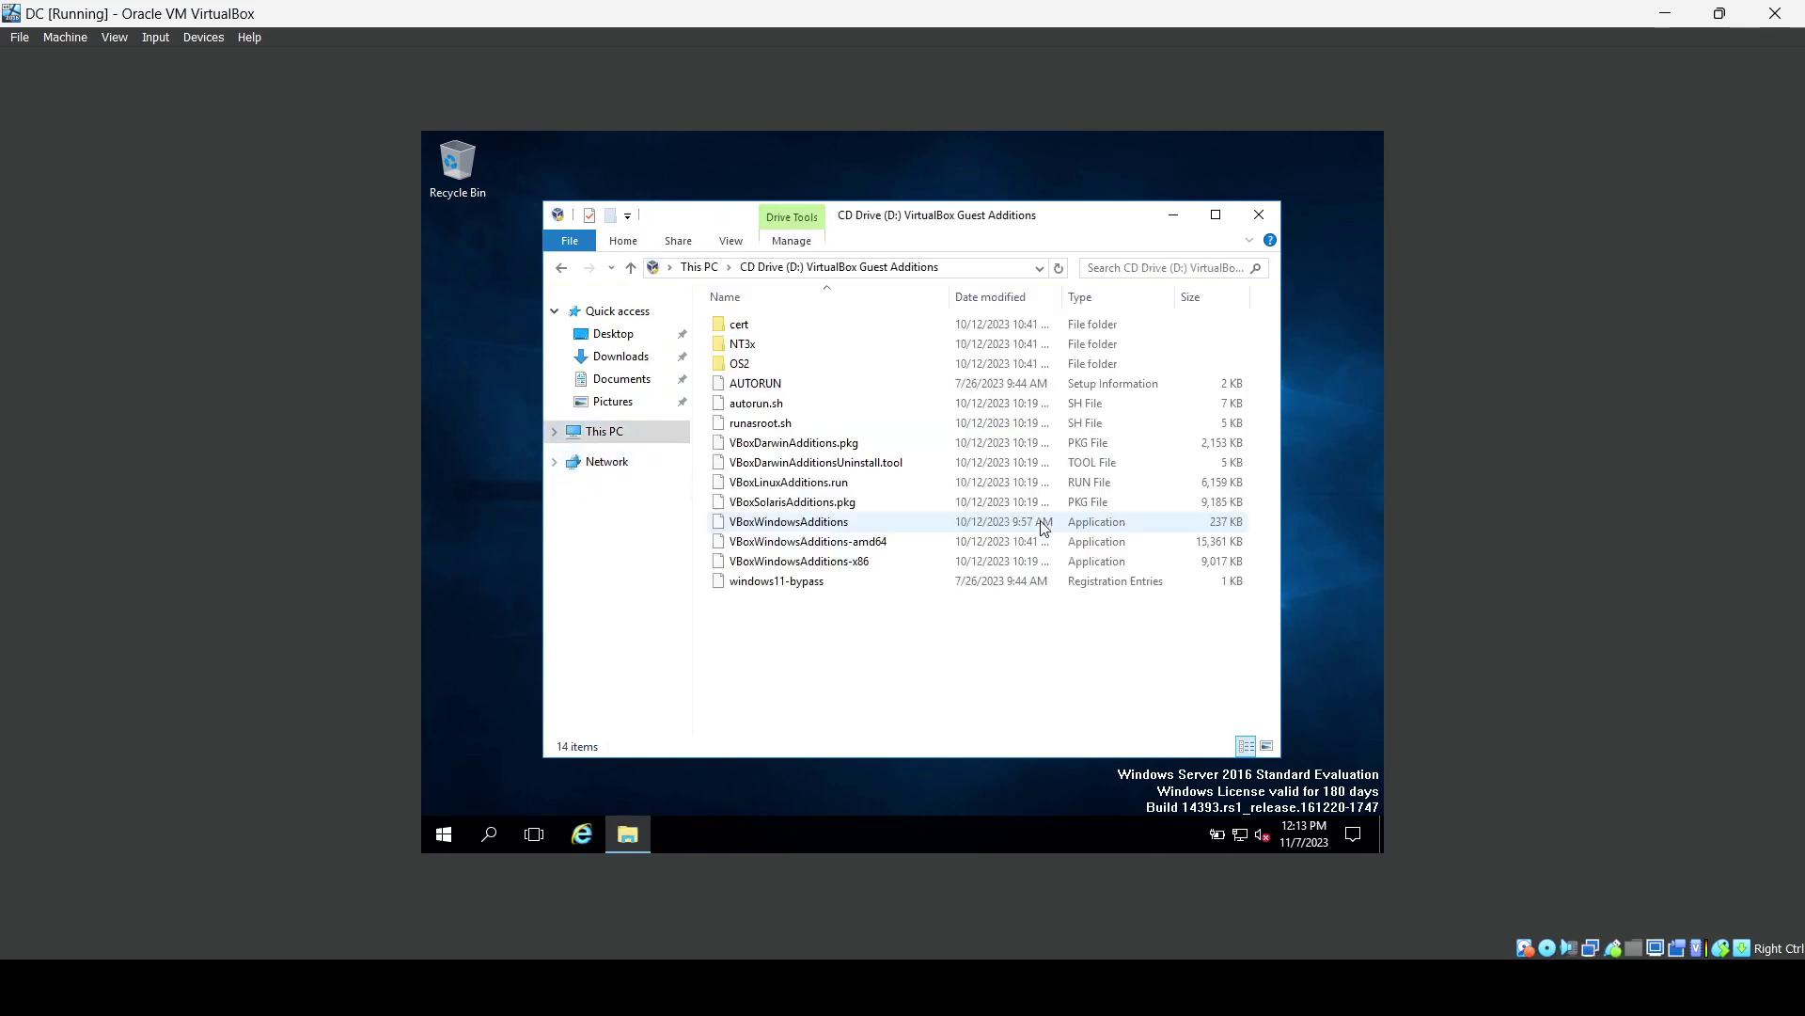
double_click(933, 542)
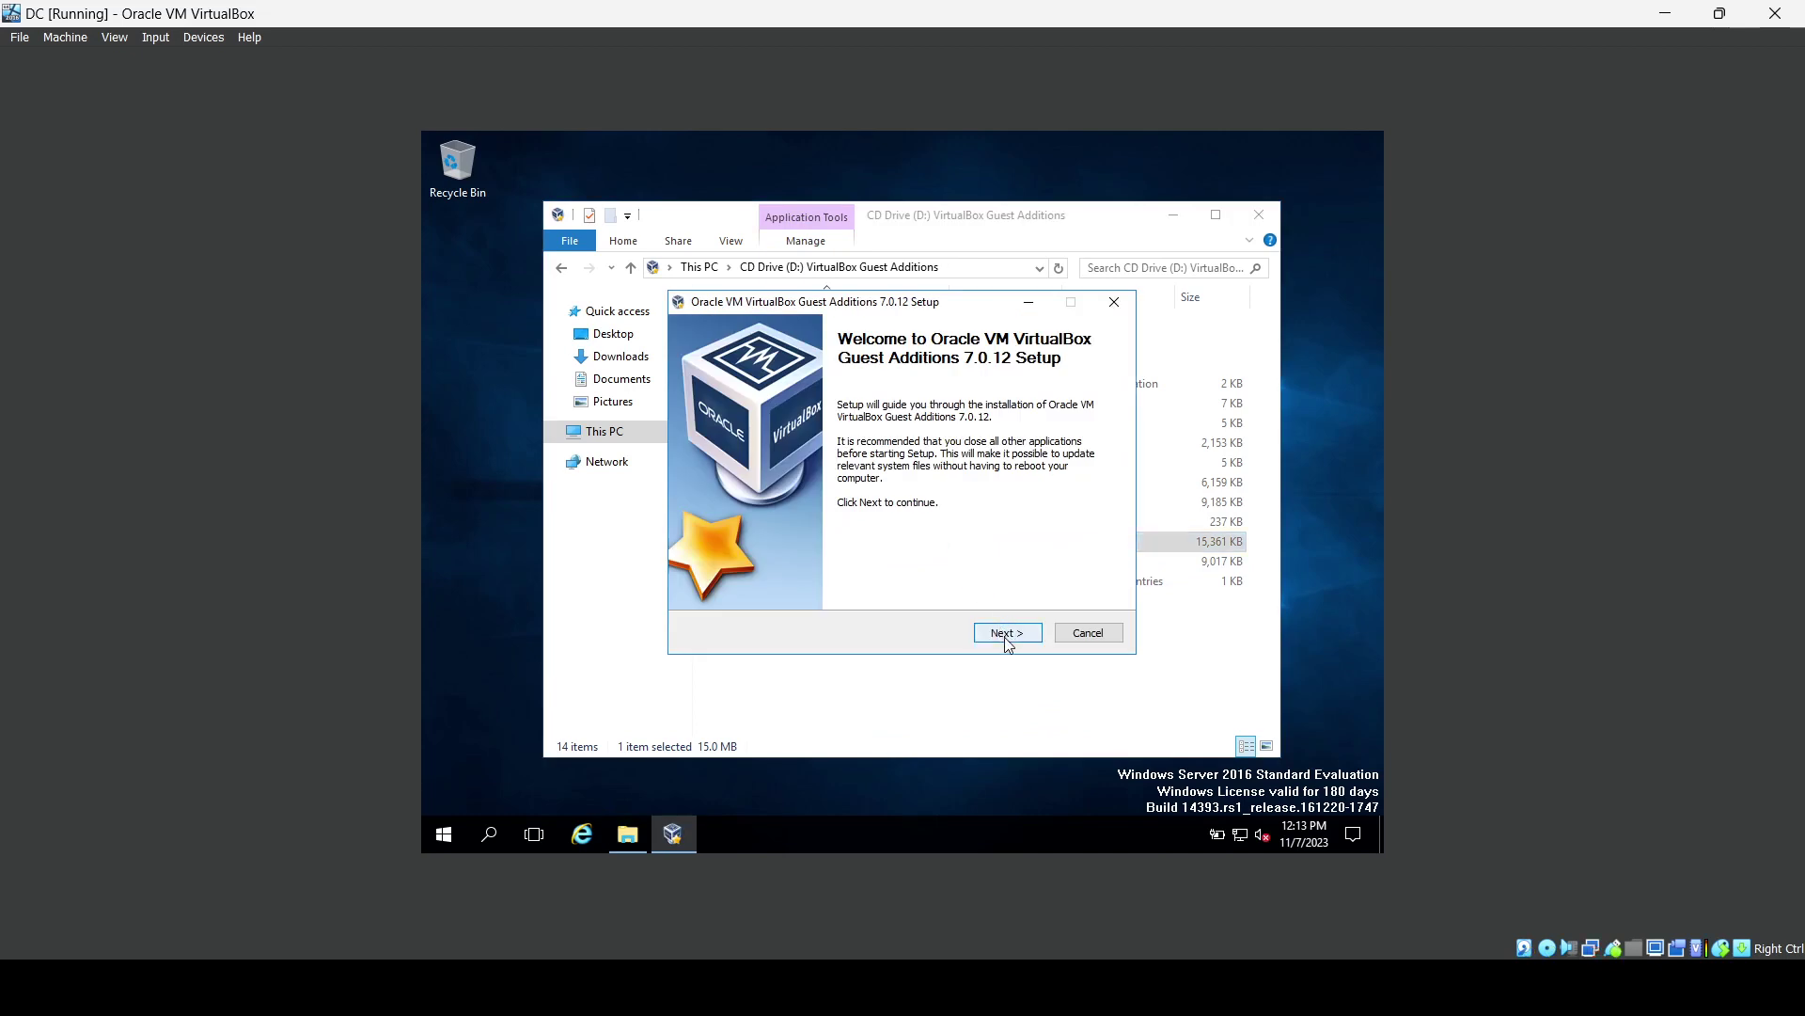
Install Guest Additions 7.0.12 with the default location and components, then reboot the guest.
click(1004, 635)
click(1004, 635)
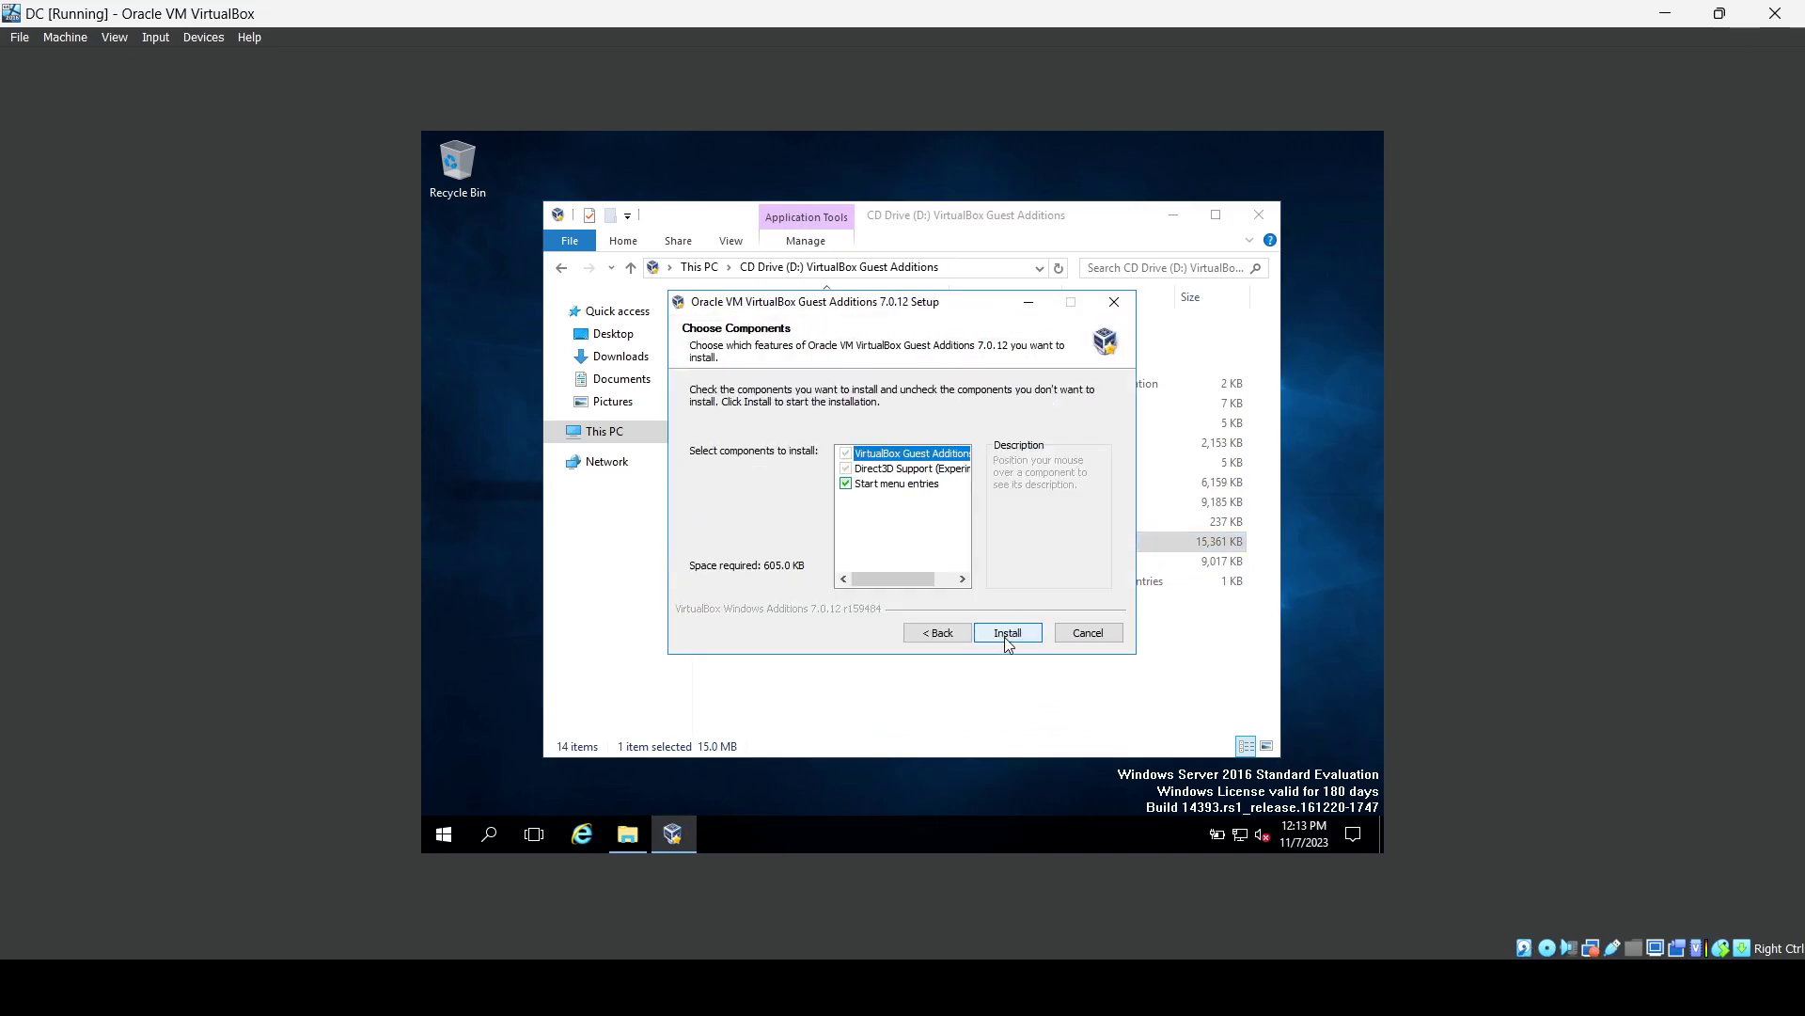
click(1004, 635)
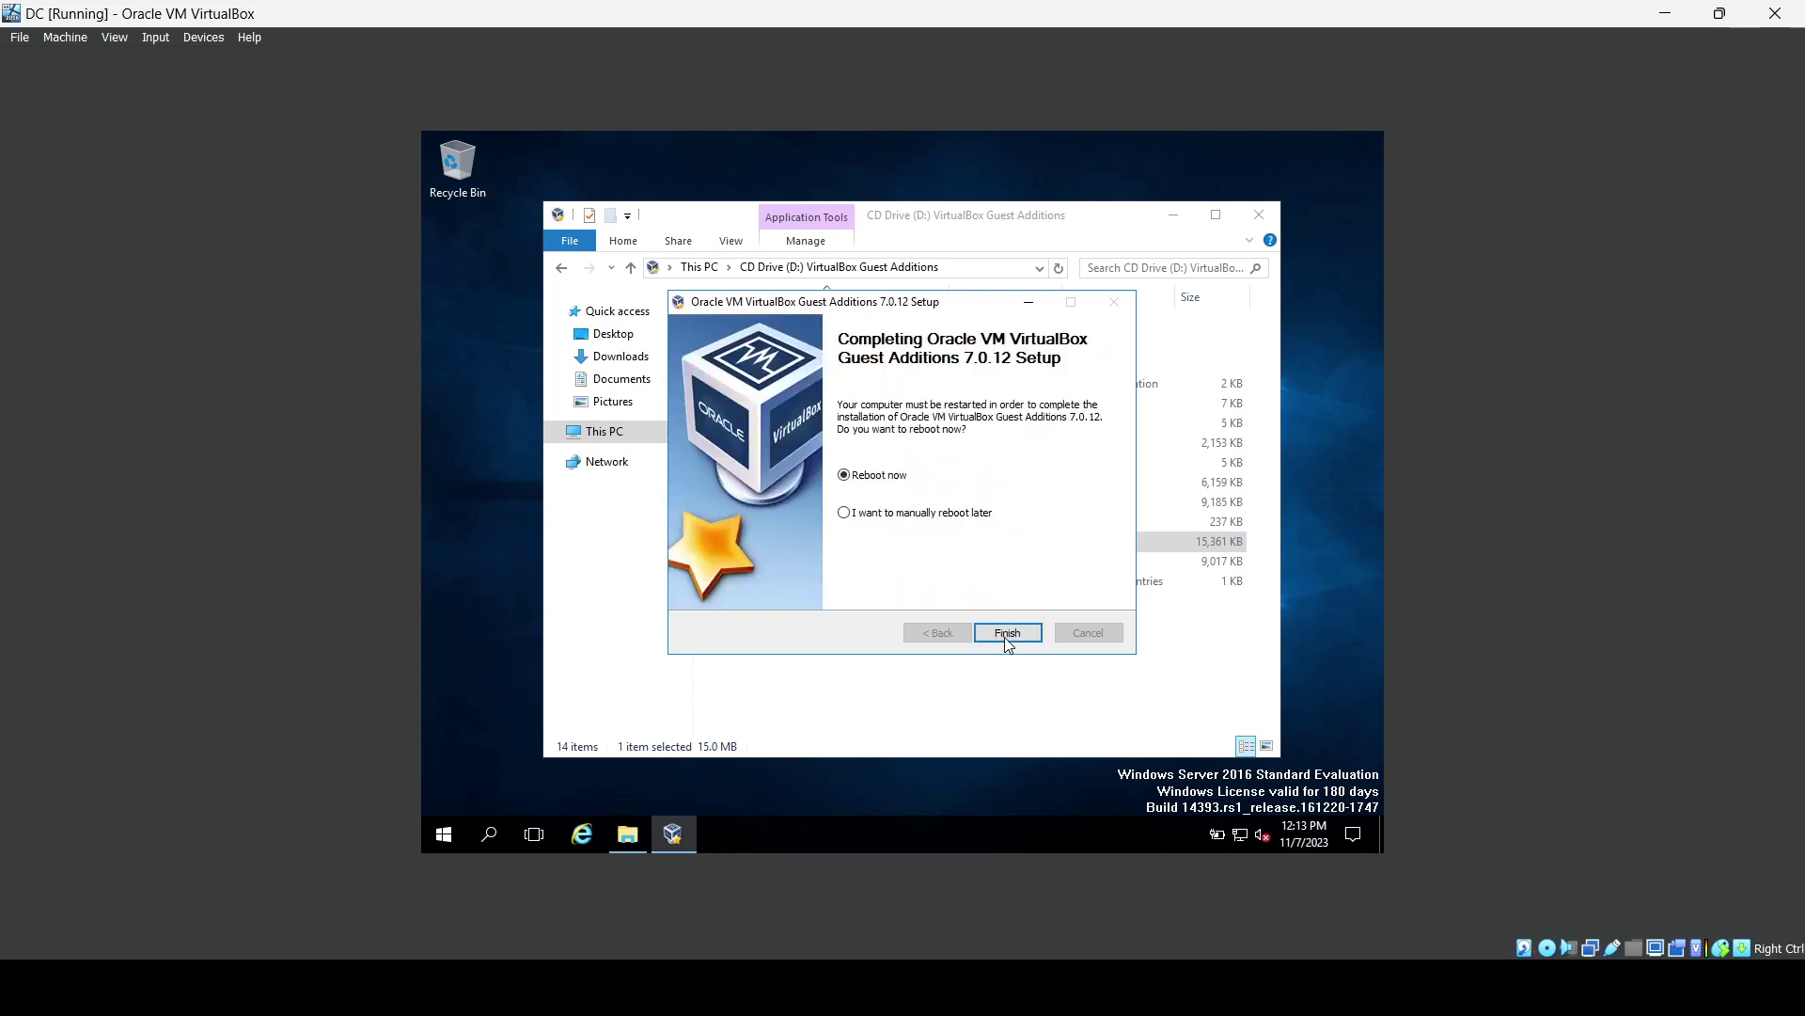
click(1006, 633)
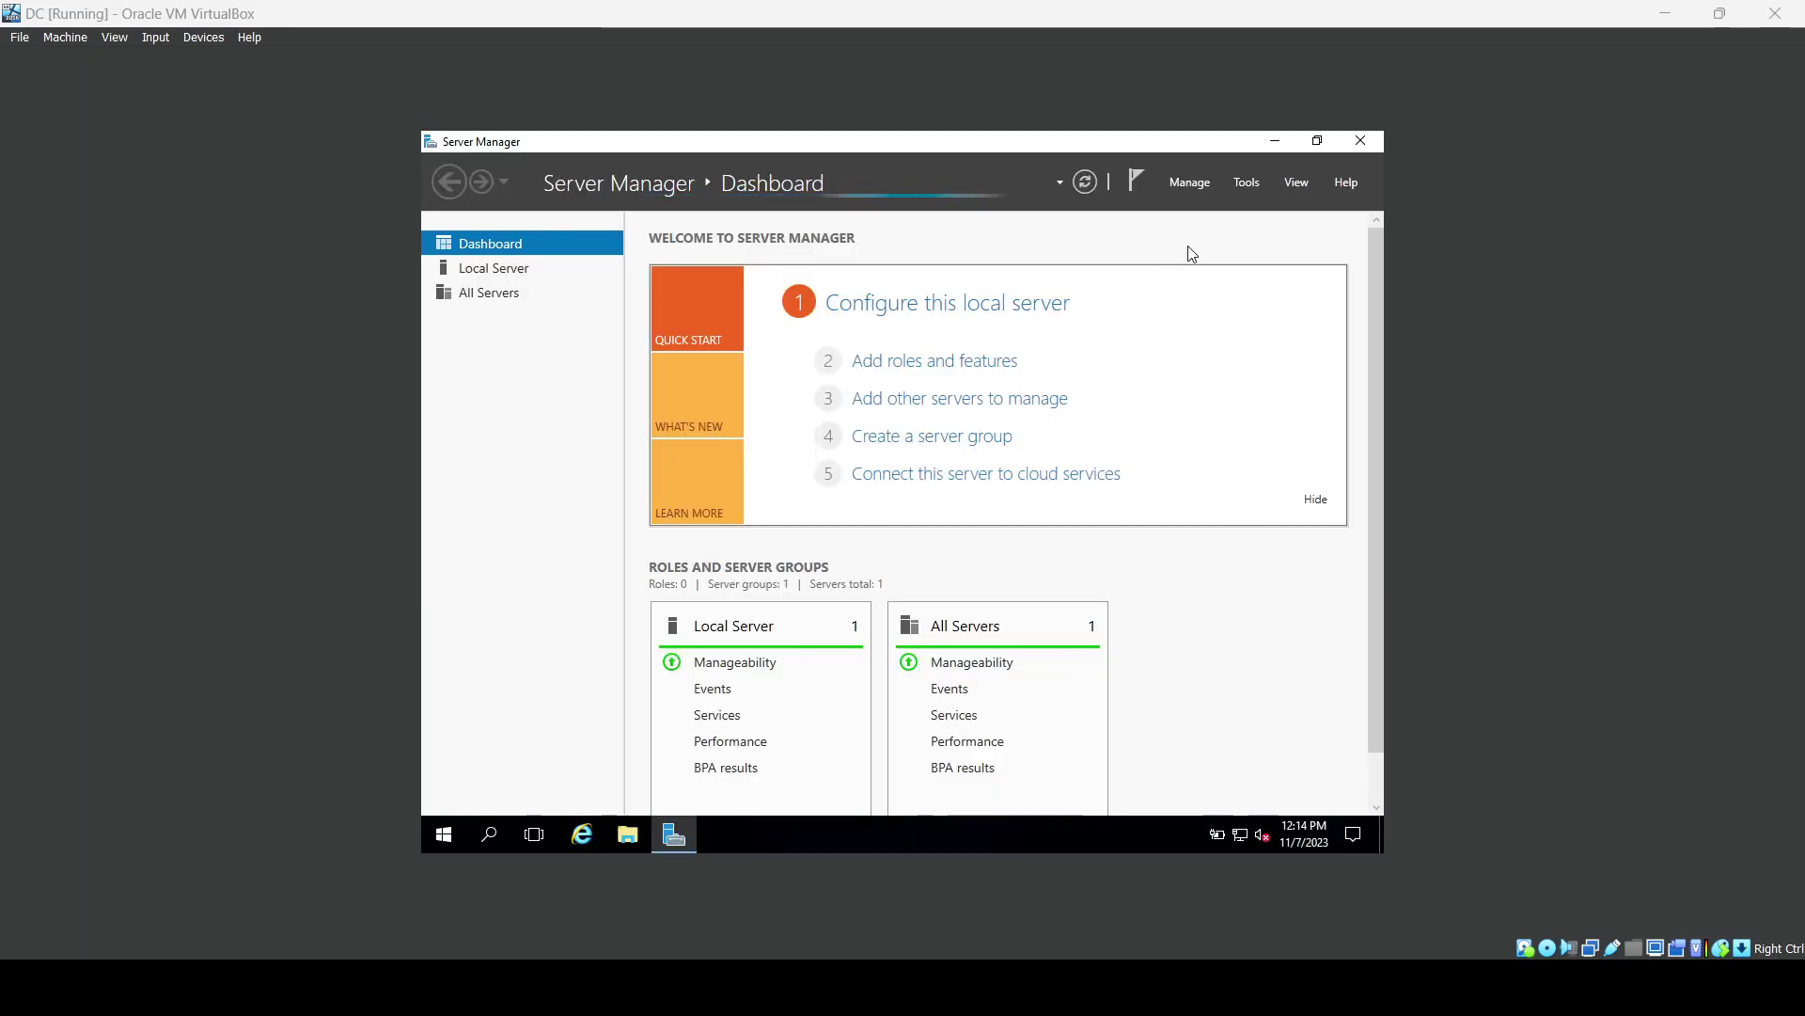
Close Server Manager and resize the guest's virtual screen to 1280x800.
click(1361, 140)
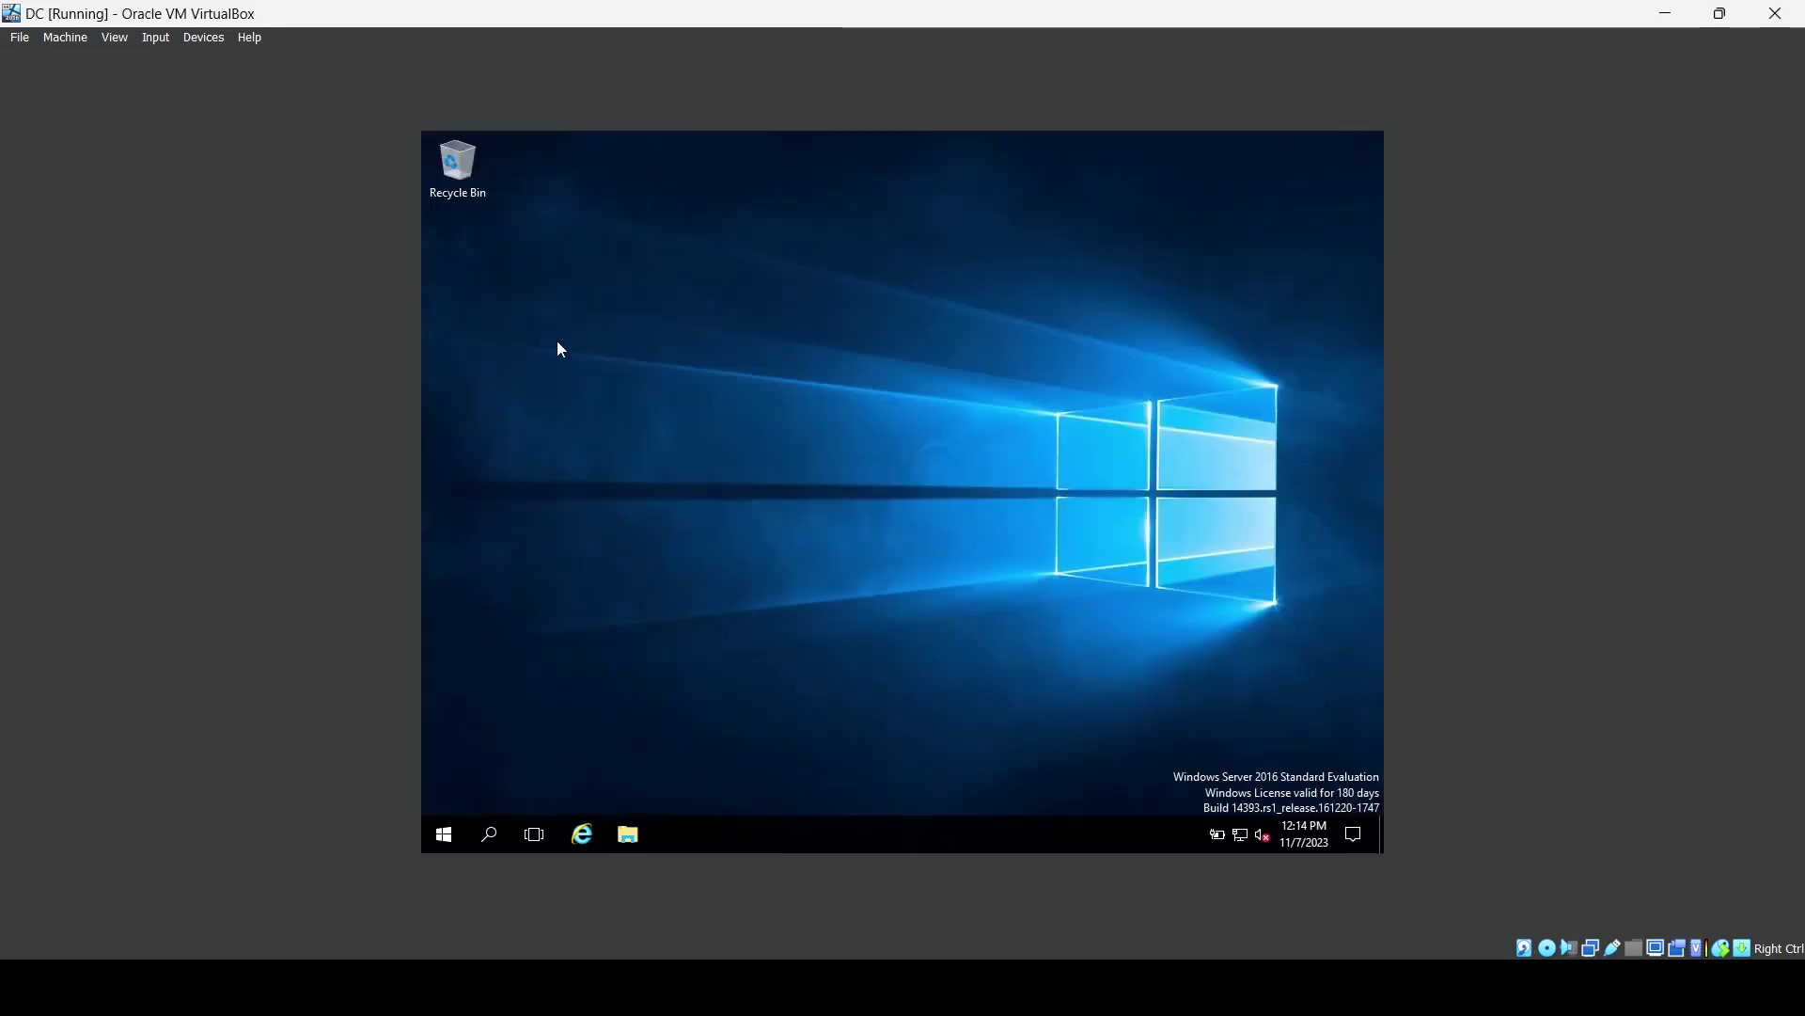
click(156, 38)
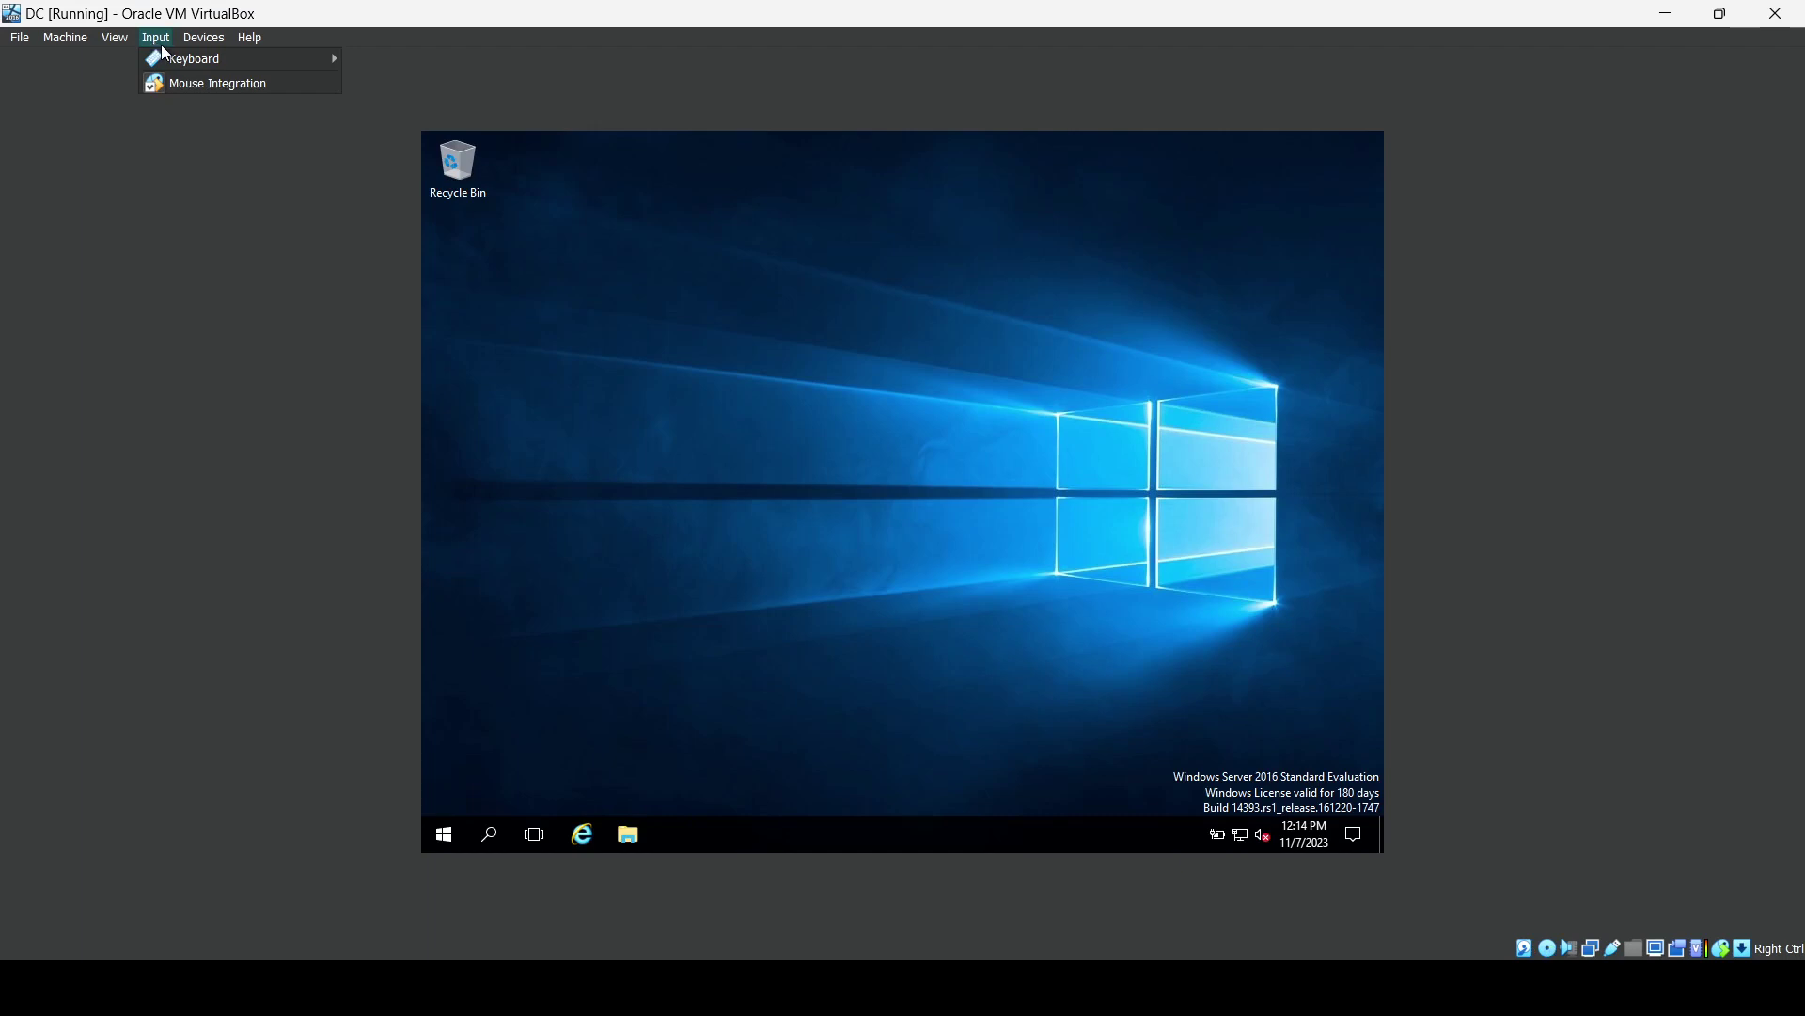
mouse_move(202, 40)
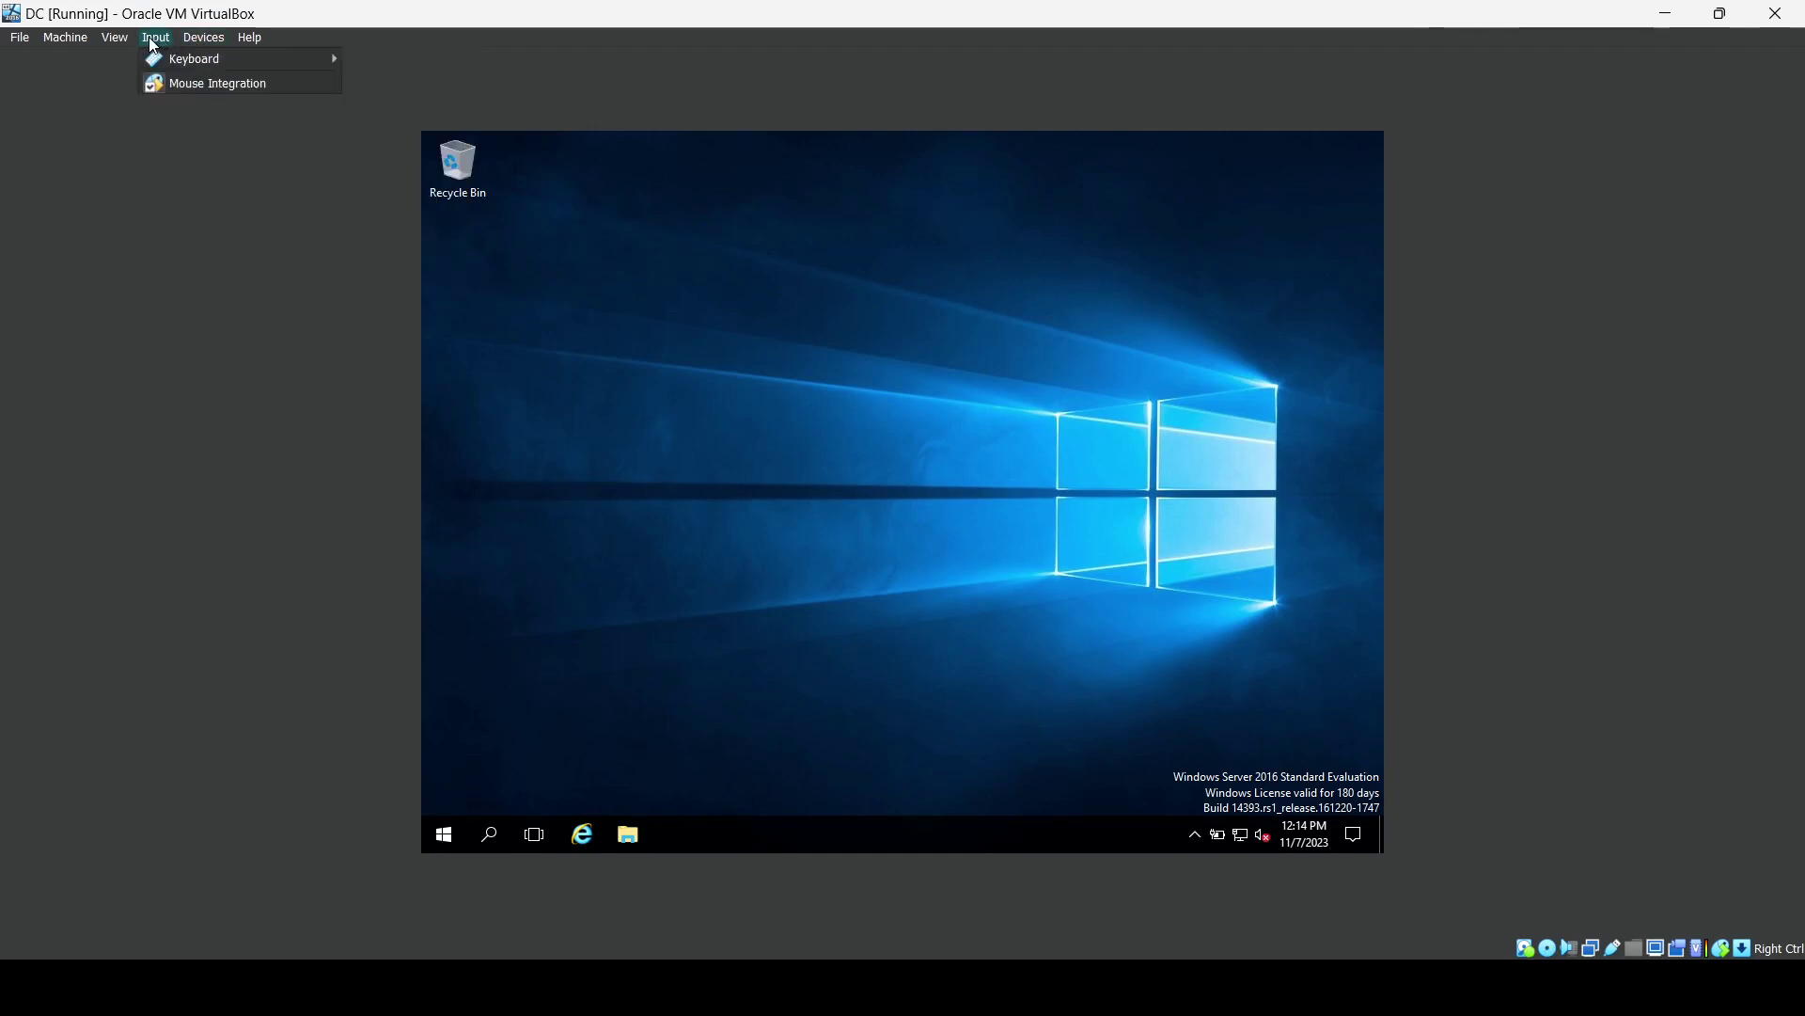
mouse_move(114, 38)
mouse_move(267, 293)
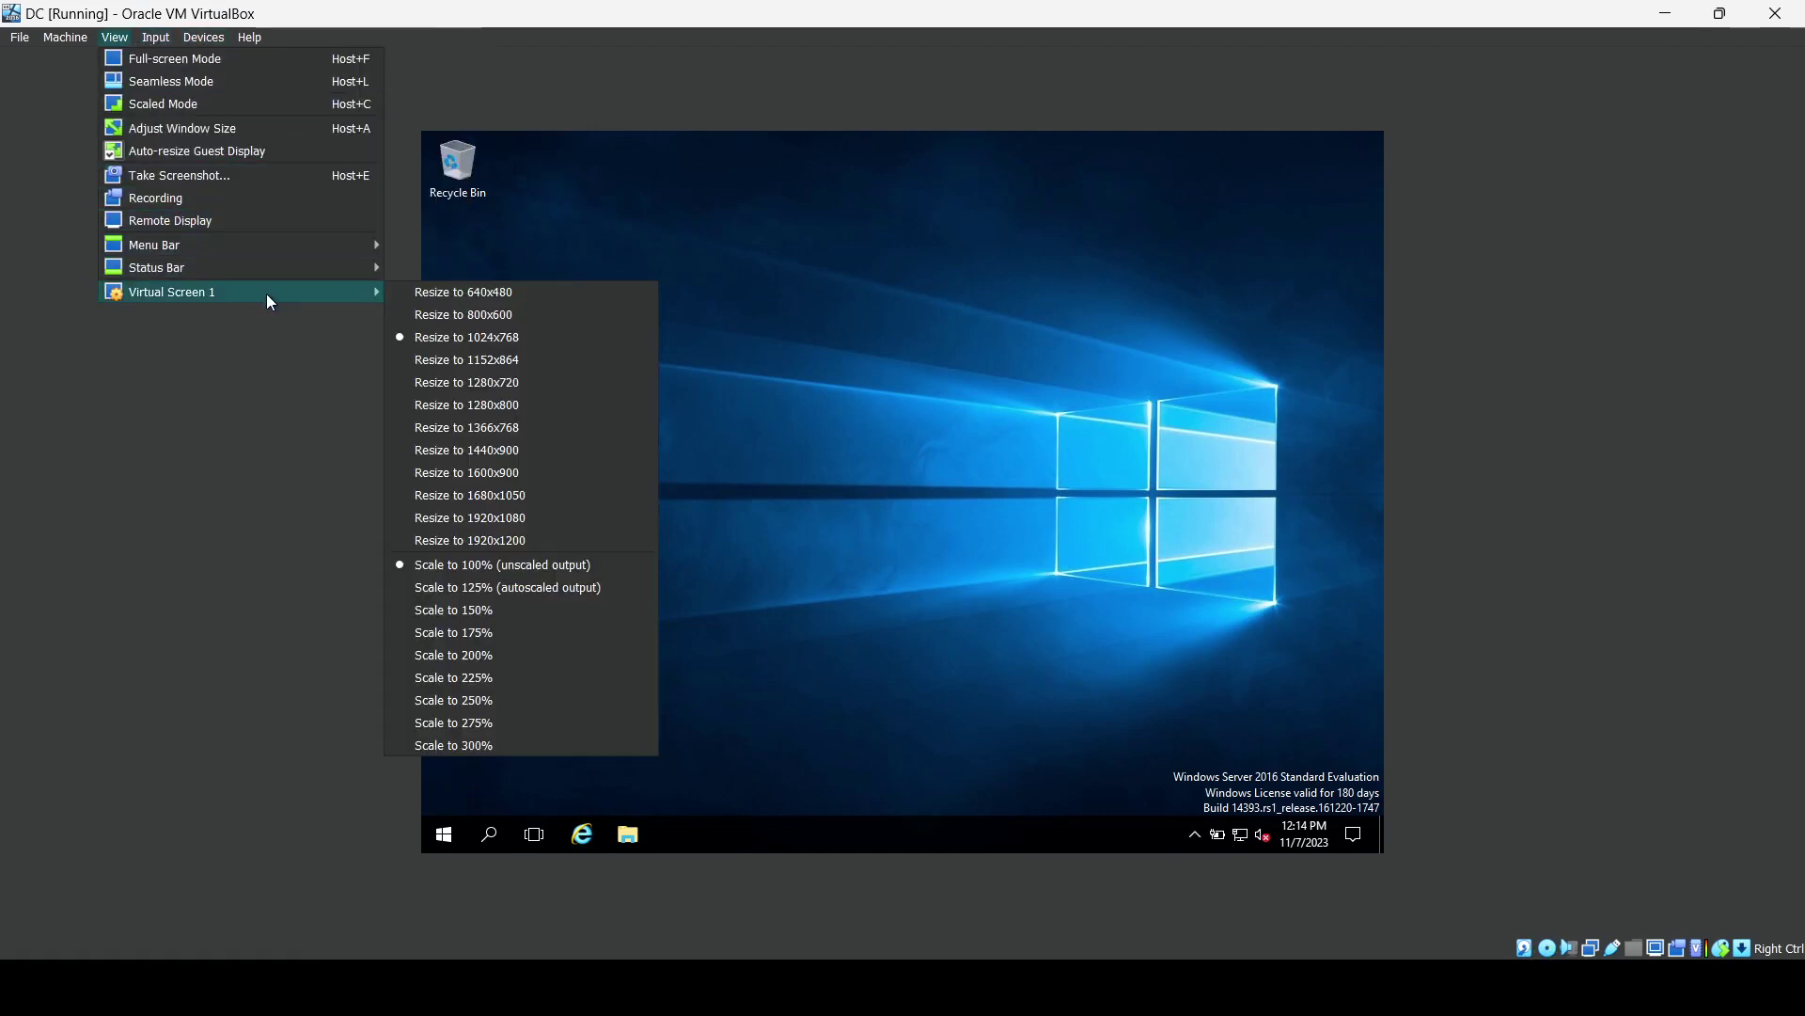
click(483, 412)
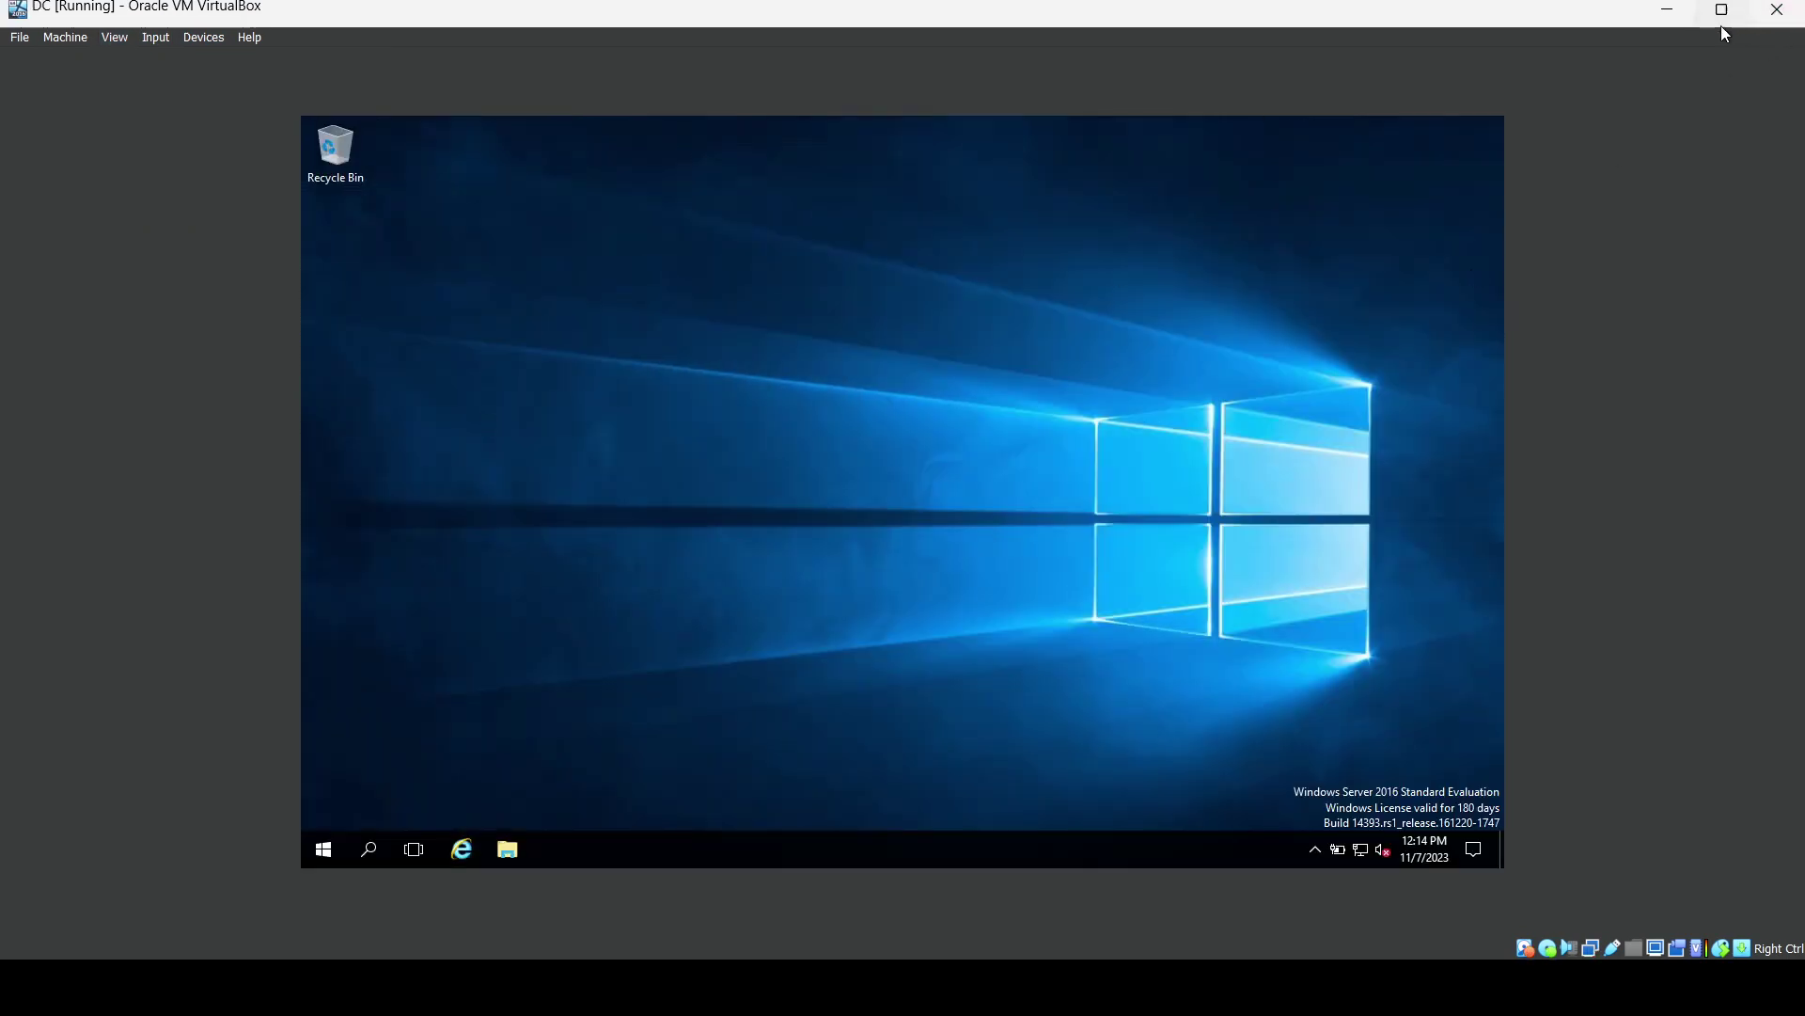
Restore, reposition and enlarge the VM window, then maximize it to fill the screen.
click(1721, 20)
click(1665, 14)
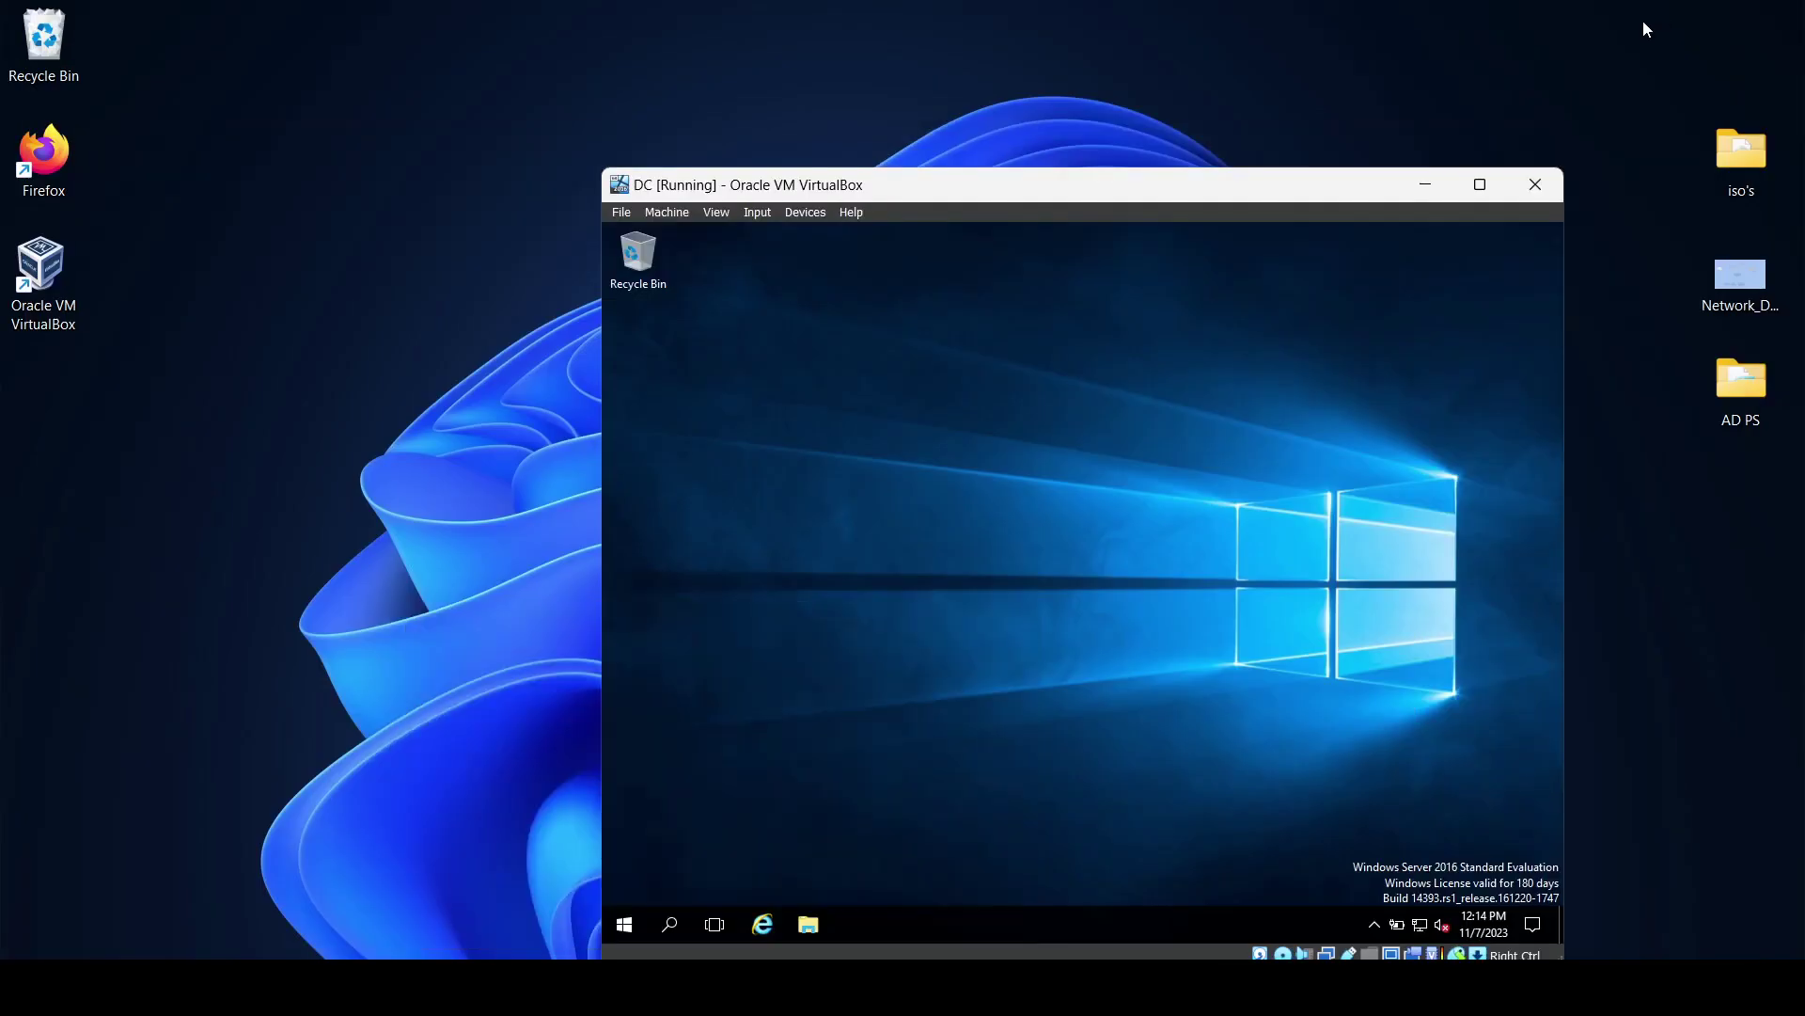
drag(1317, 194, 947, 124)
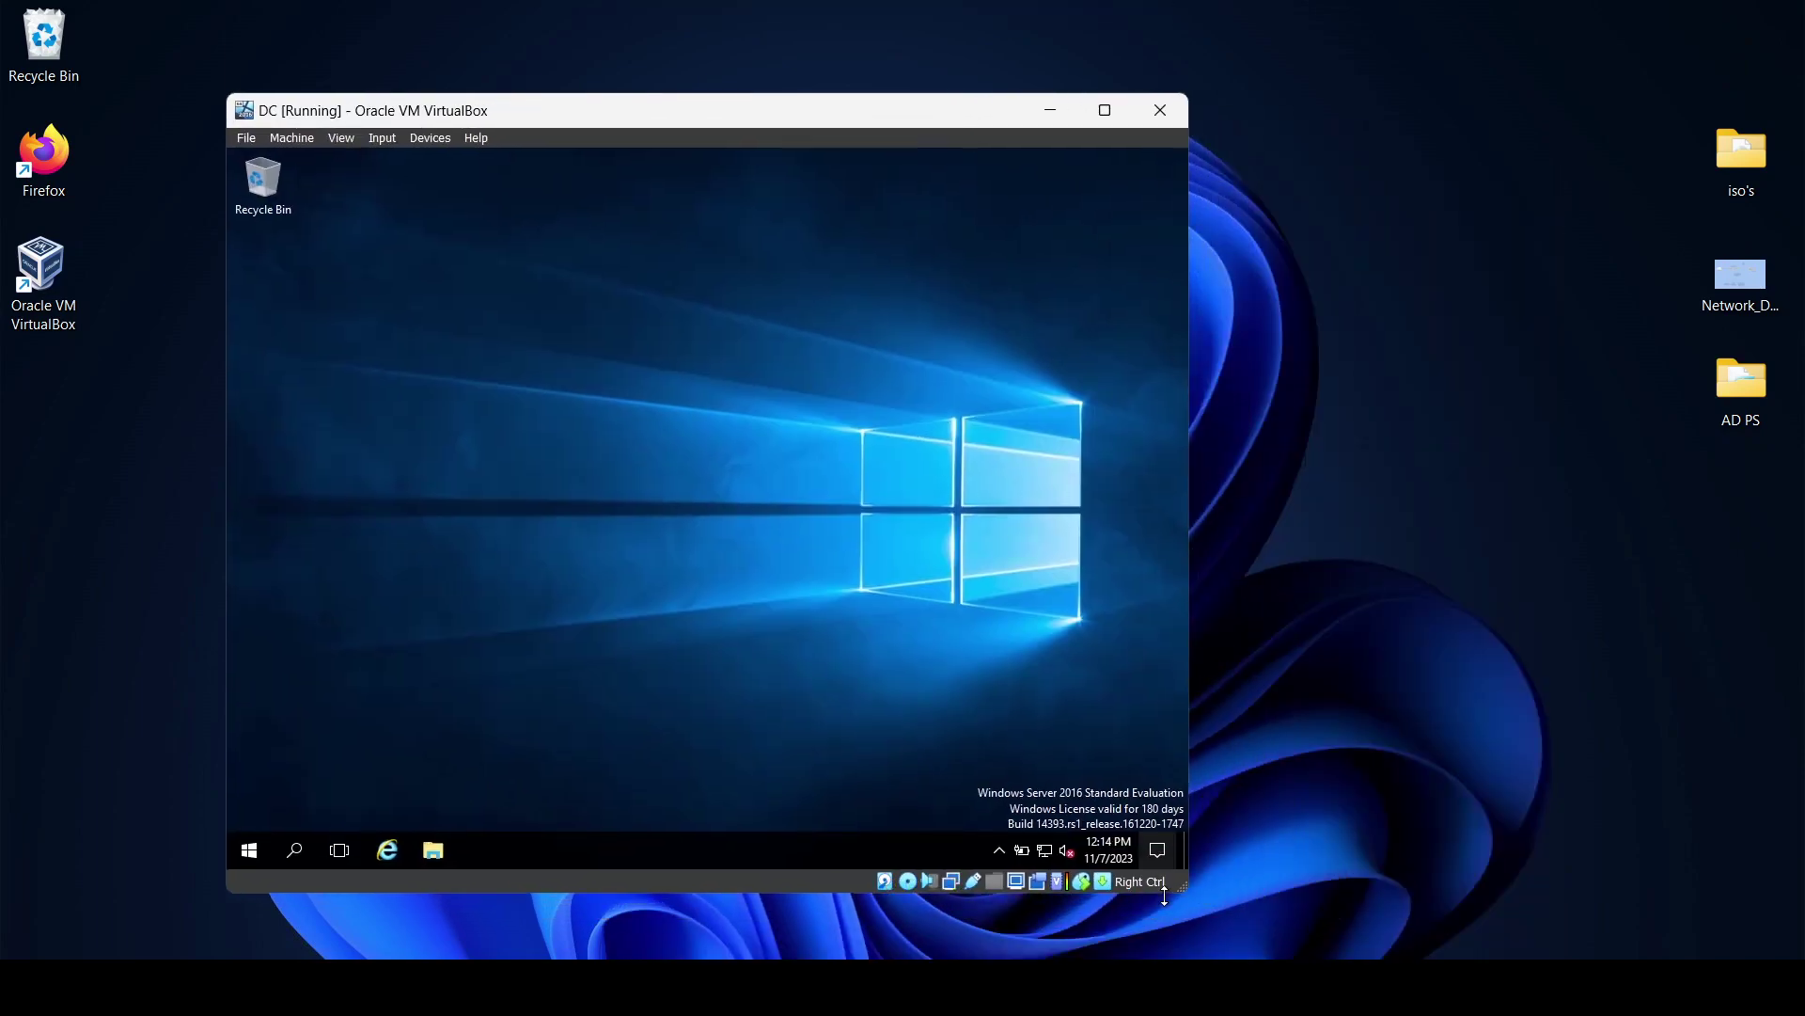
drag(1182, 893, 1448, 947)
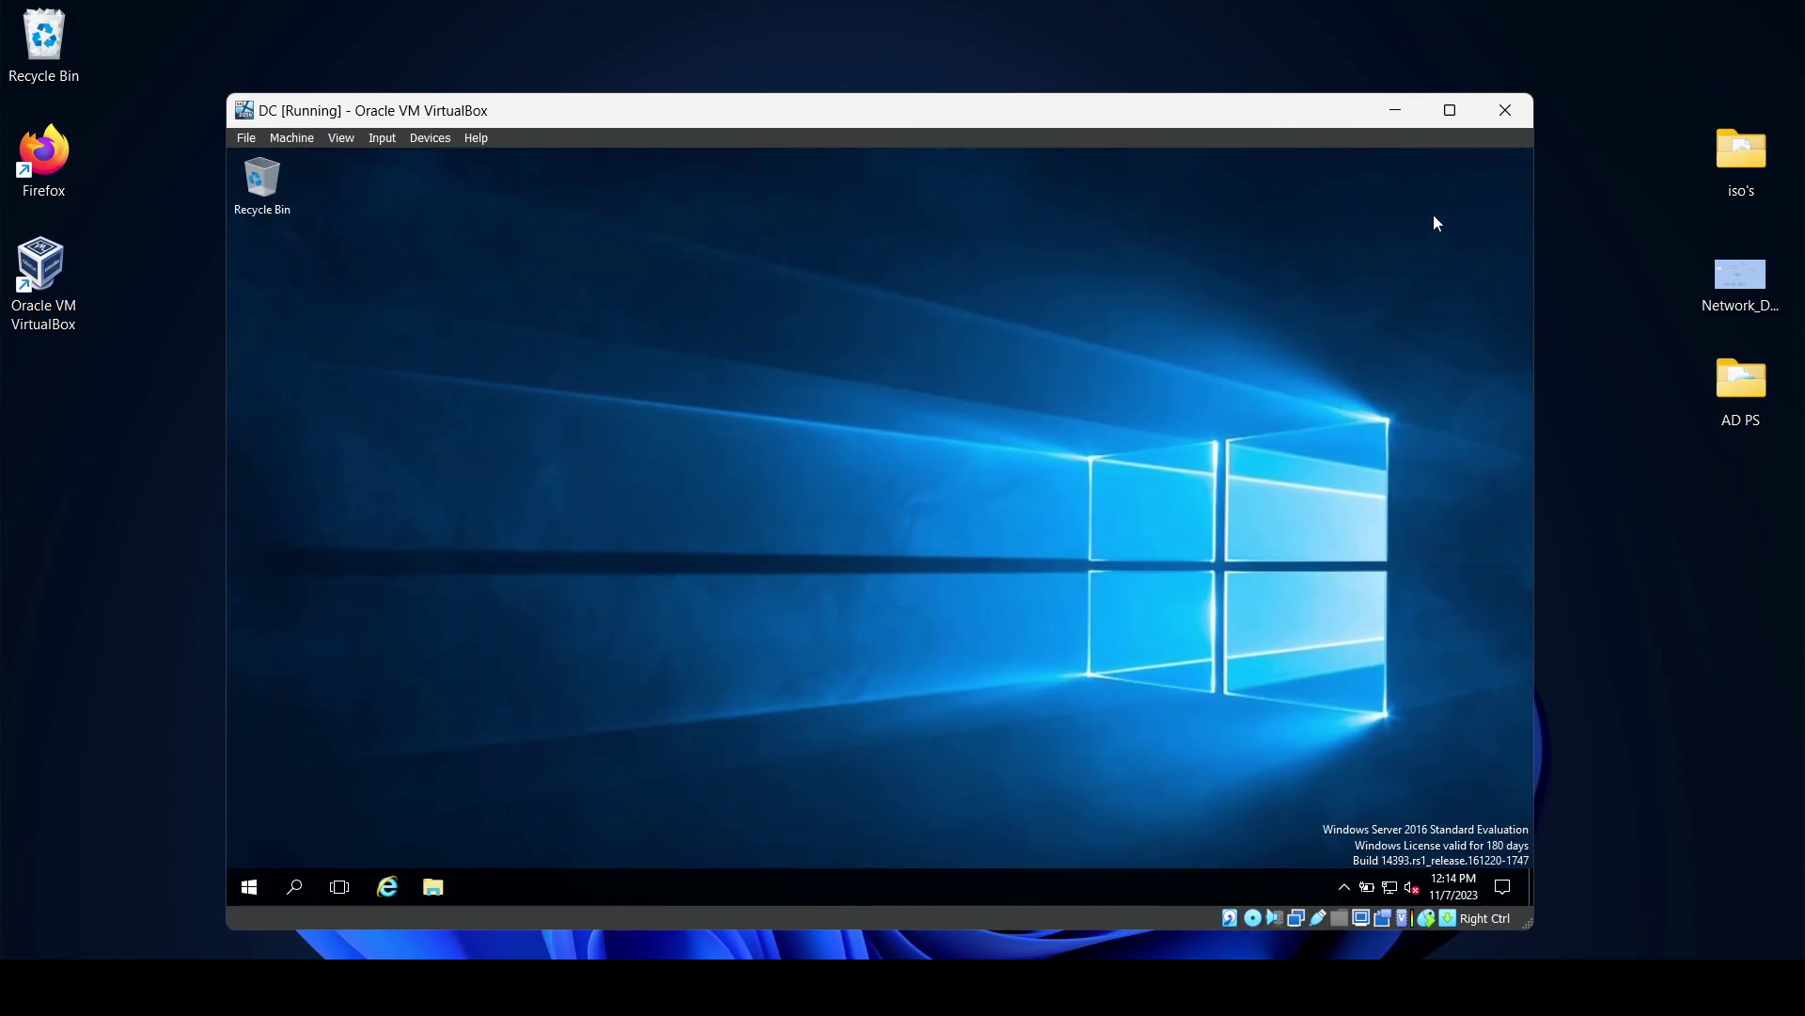
click(1451, 111)
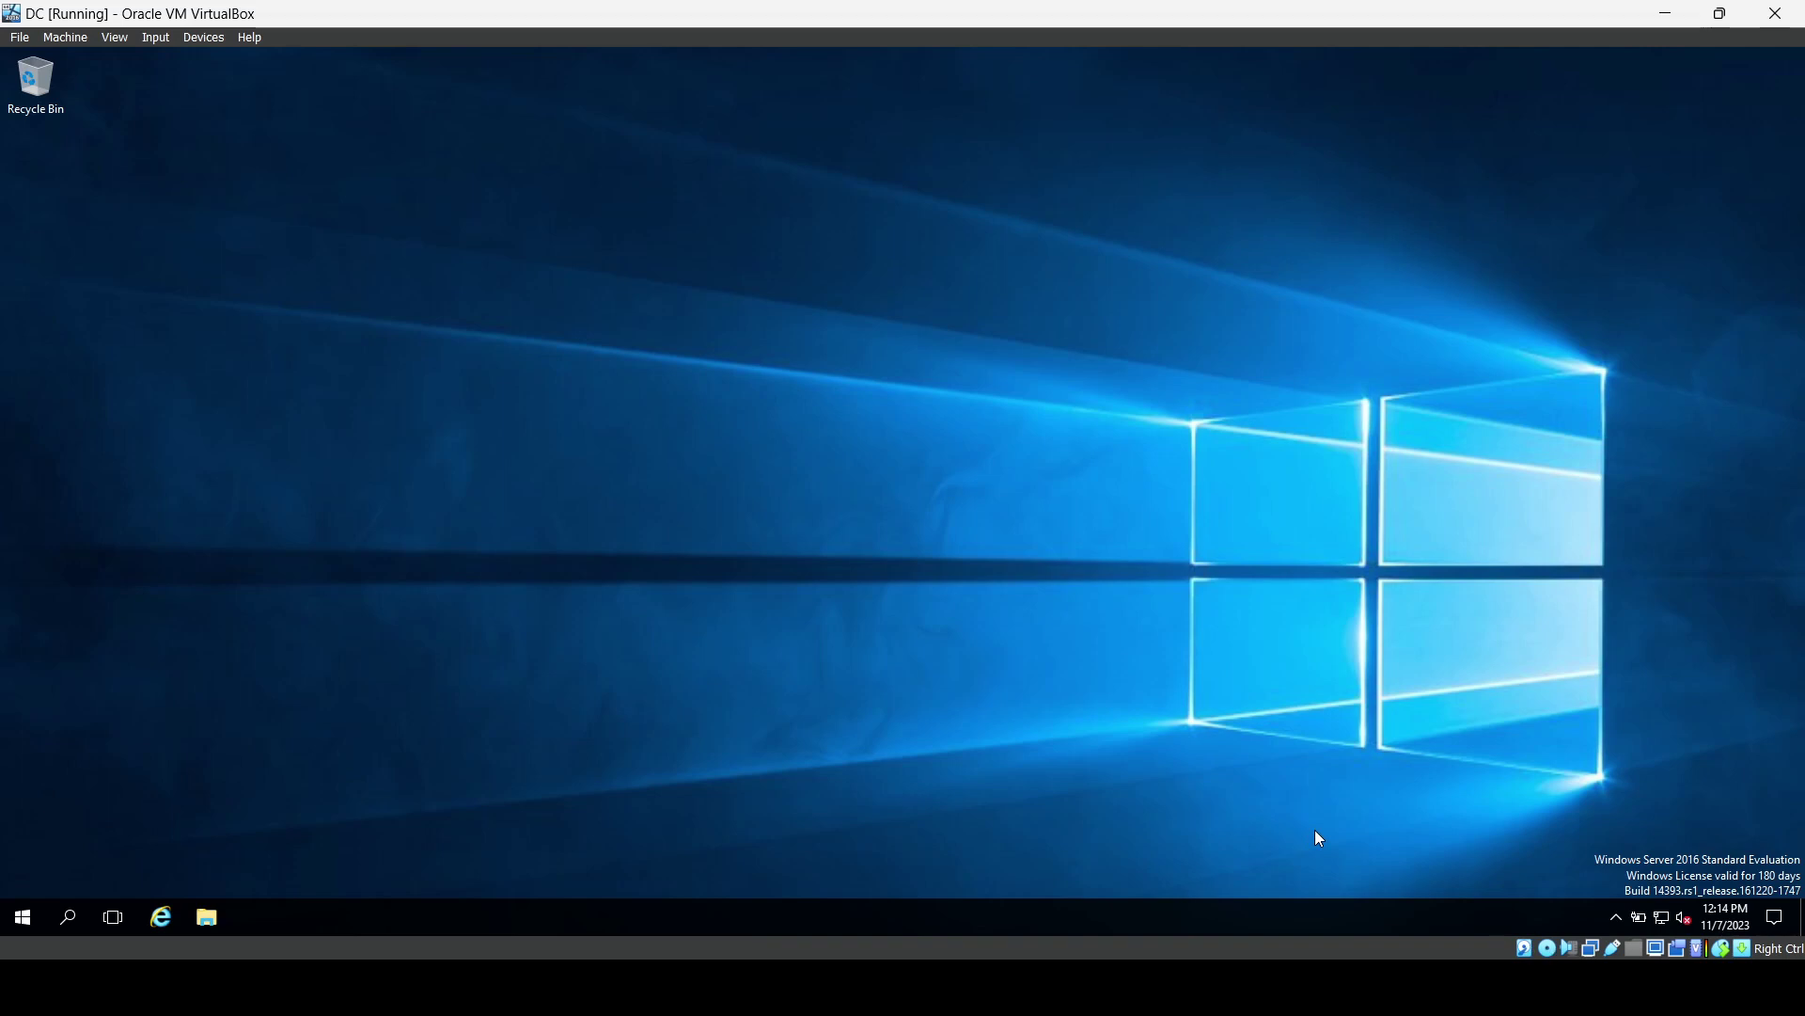
Open the guest's network settings and its Network Connections adapter list, setting Settings aside.
click(1662, 919)
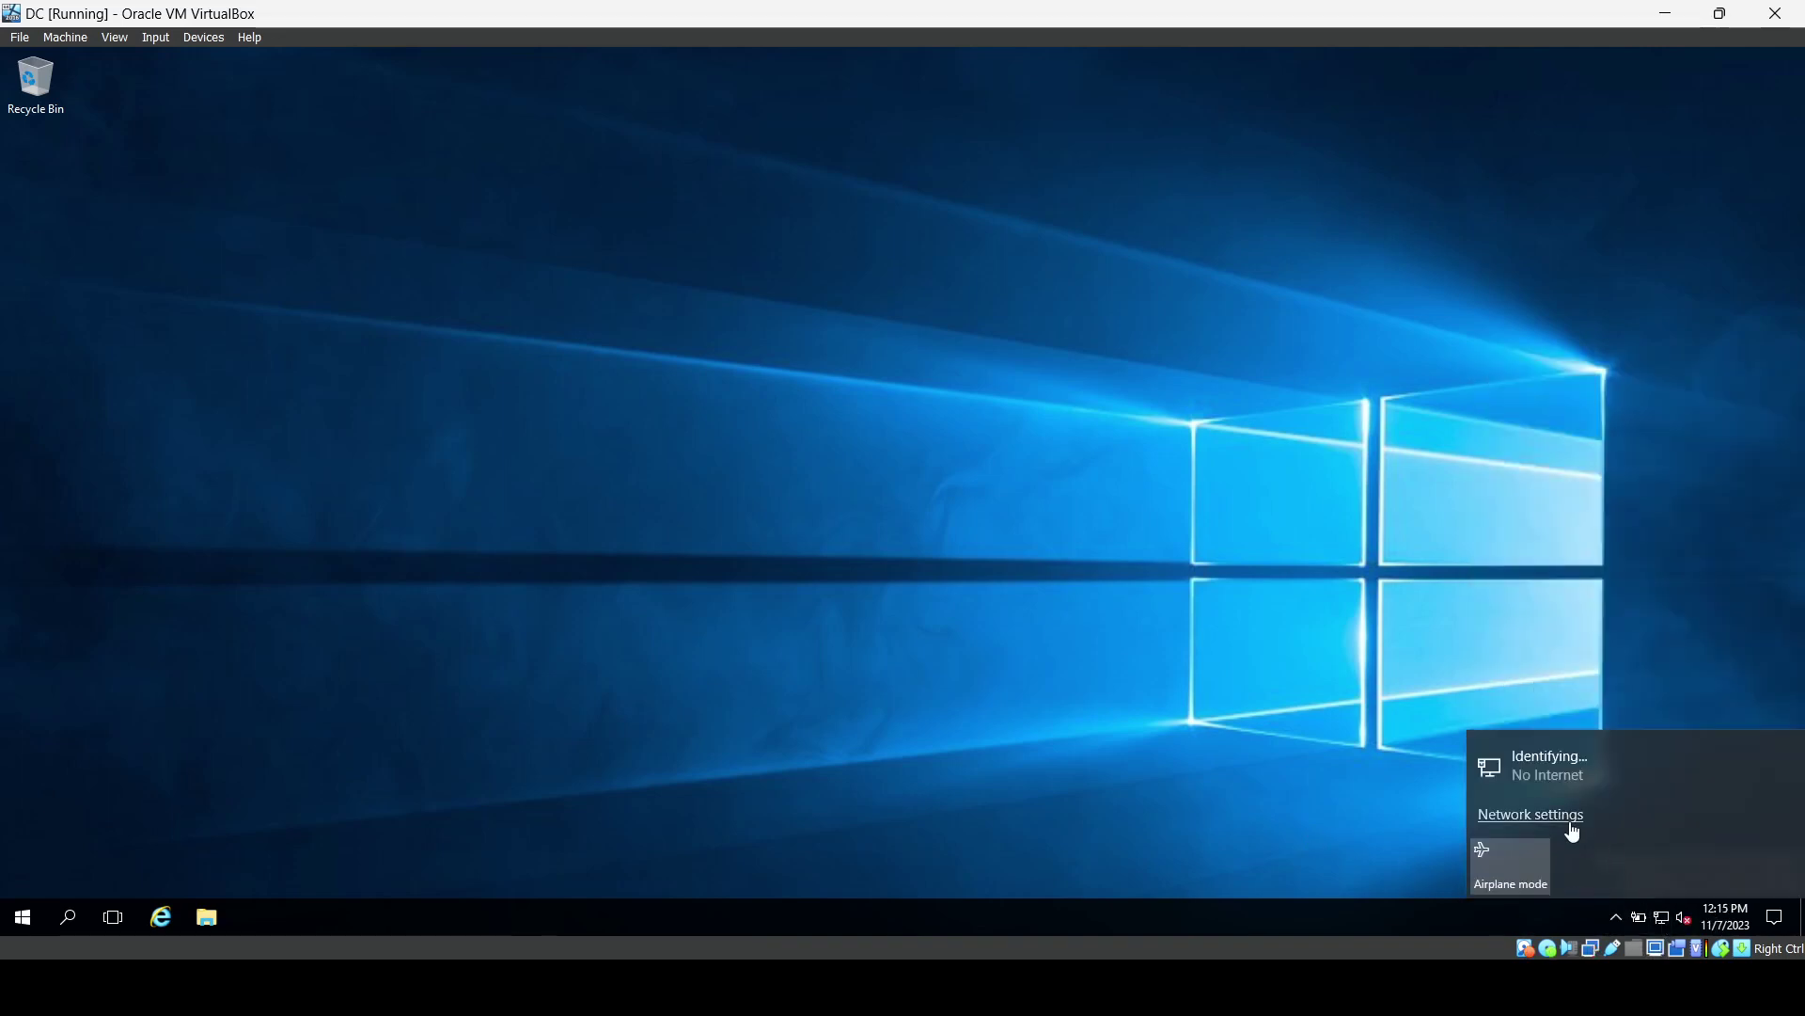
click(1570, 816)
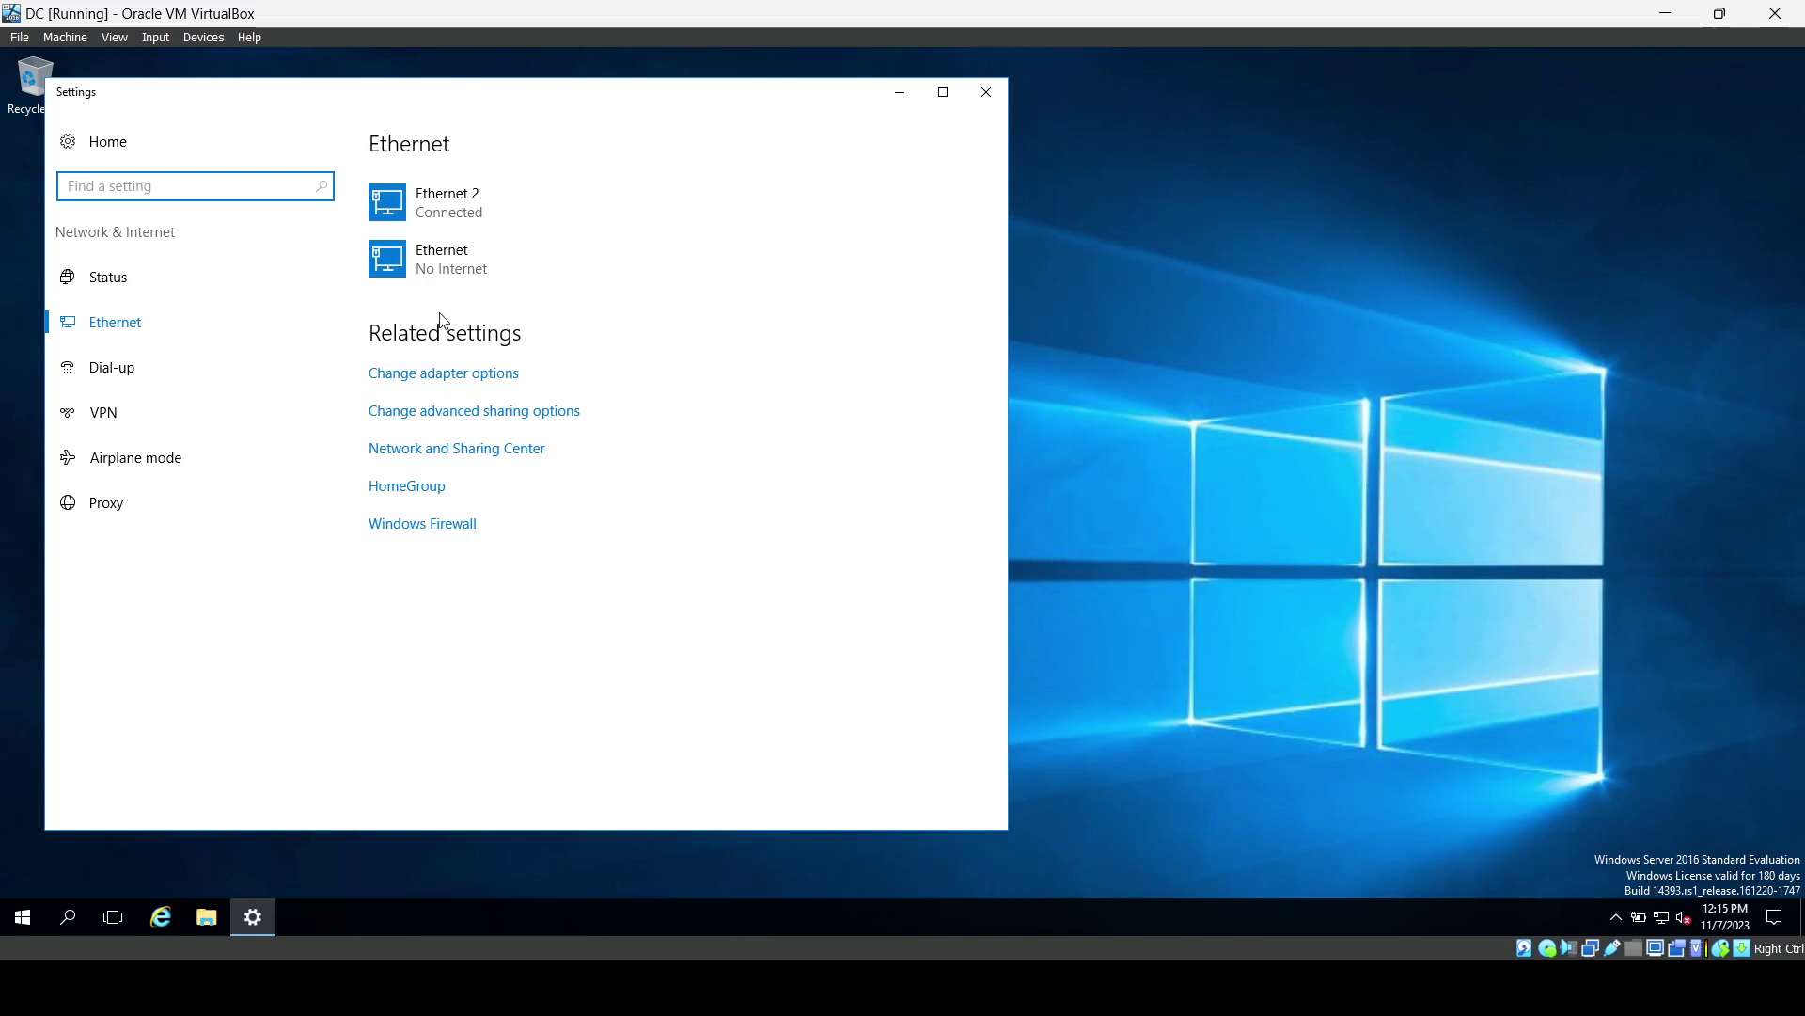
click(443, 372)
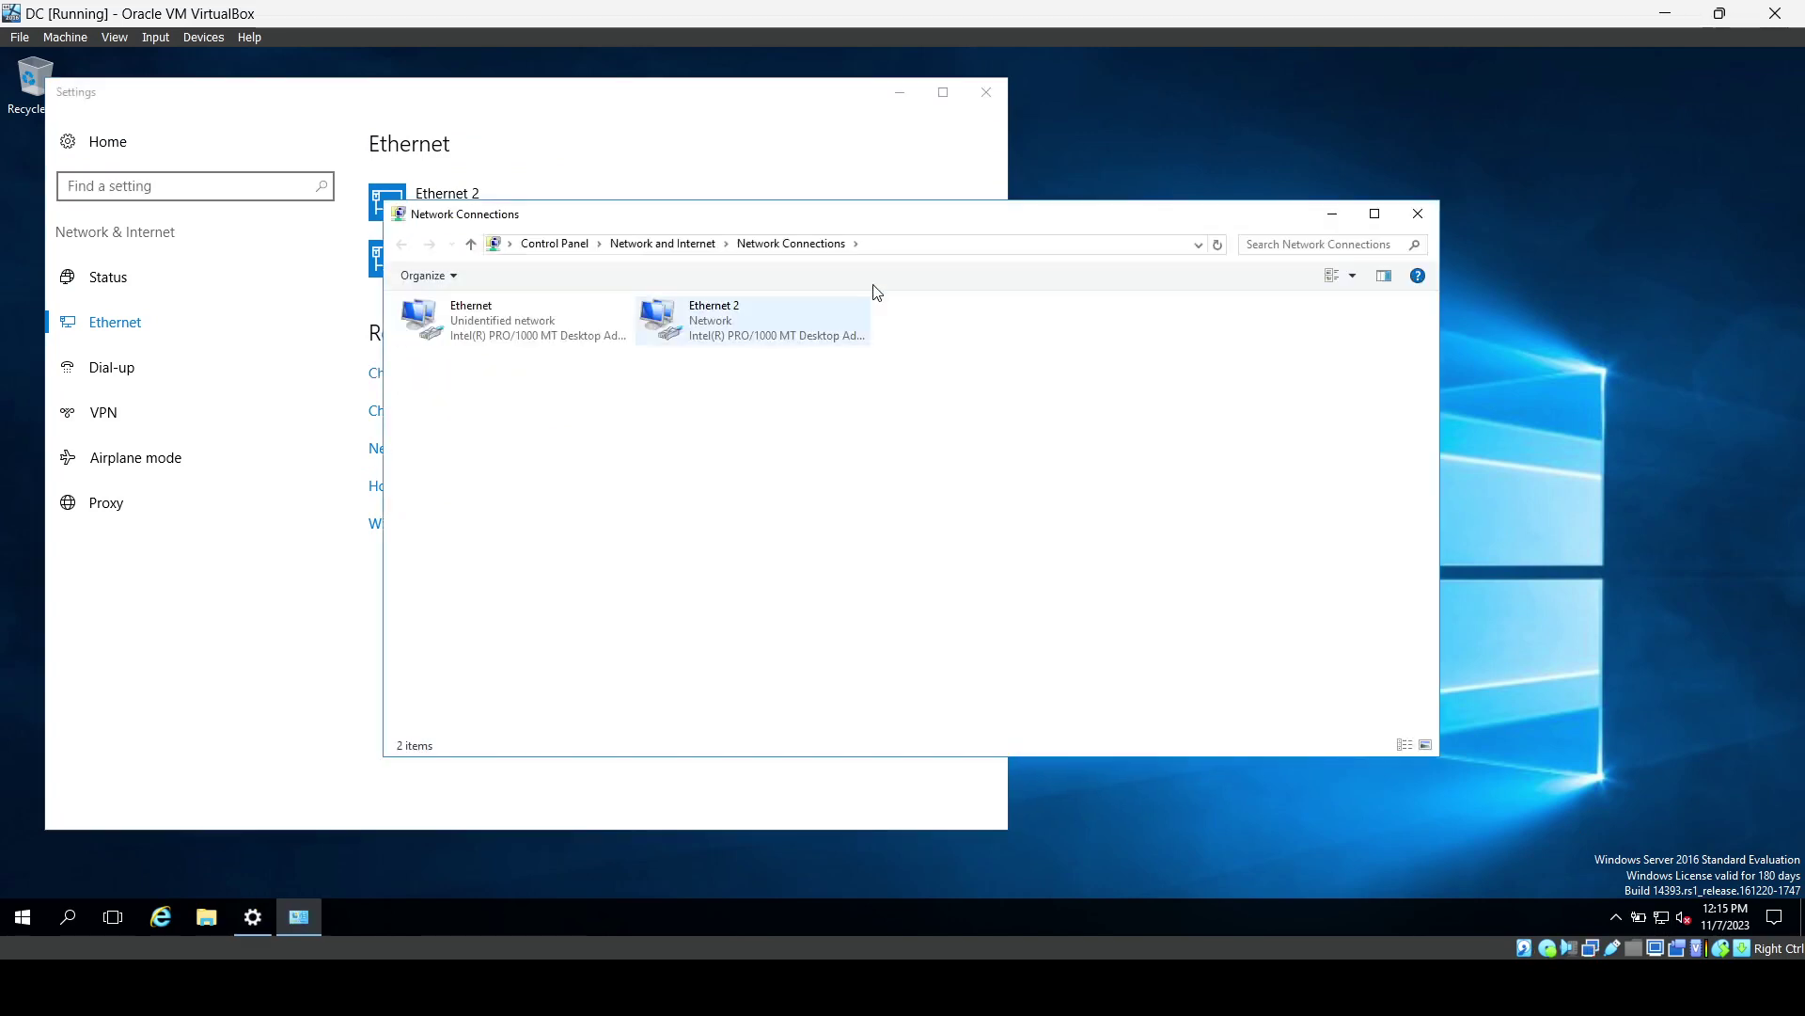
click(899, 102)
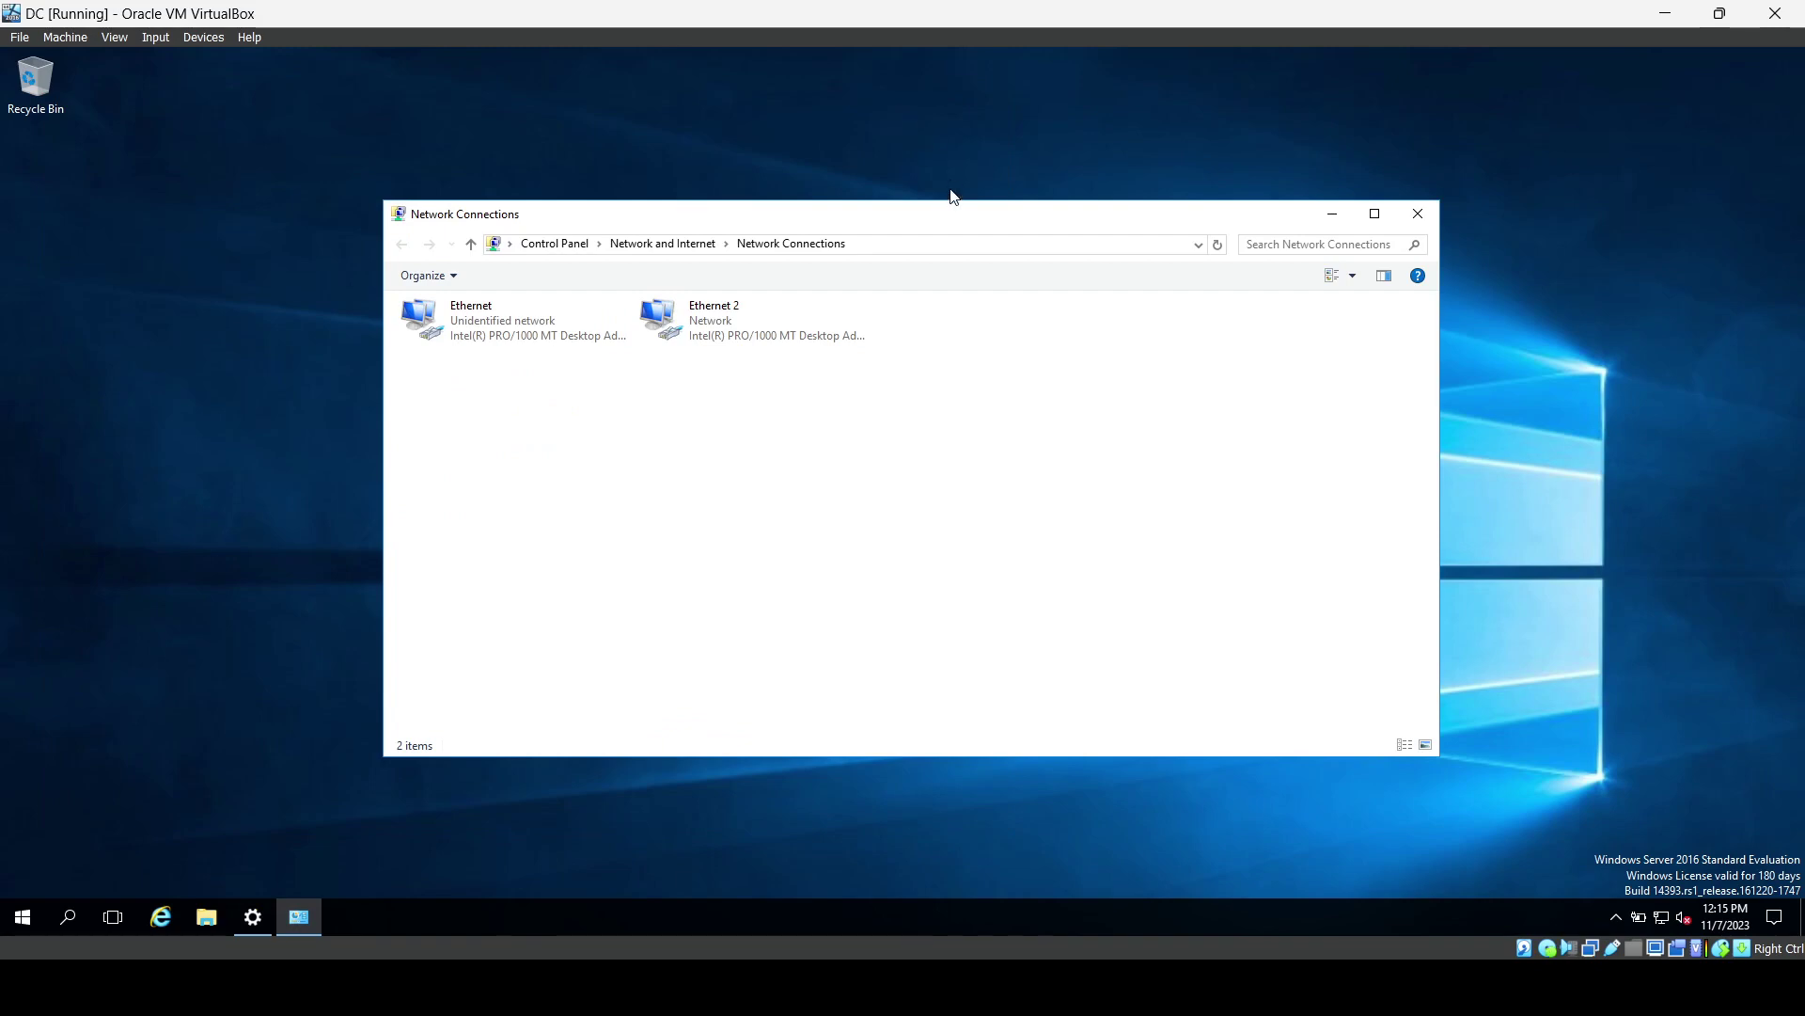
Maximize Network Connections, inspect the Ethernet adapter, and switch back to Network_Diagram.png.
double_click(942, 219)
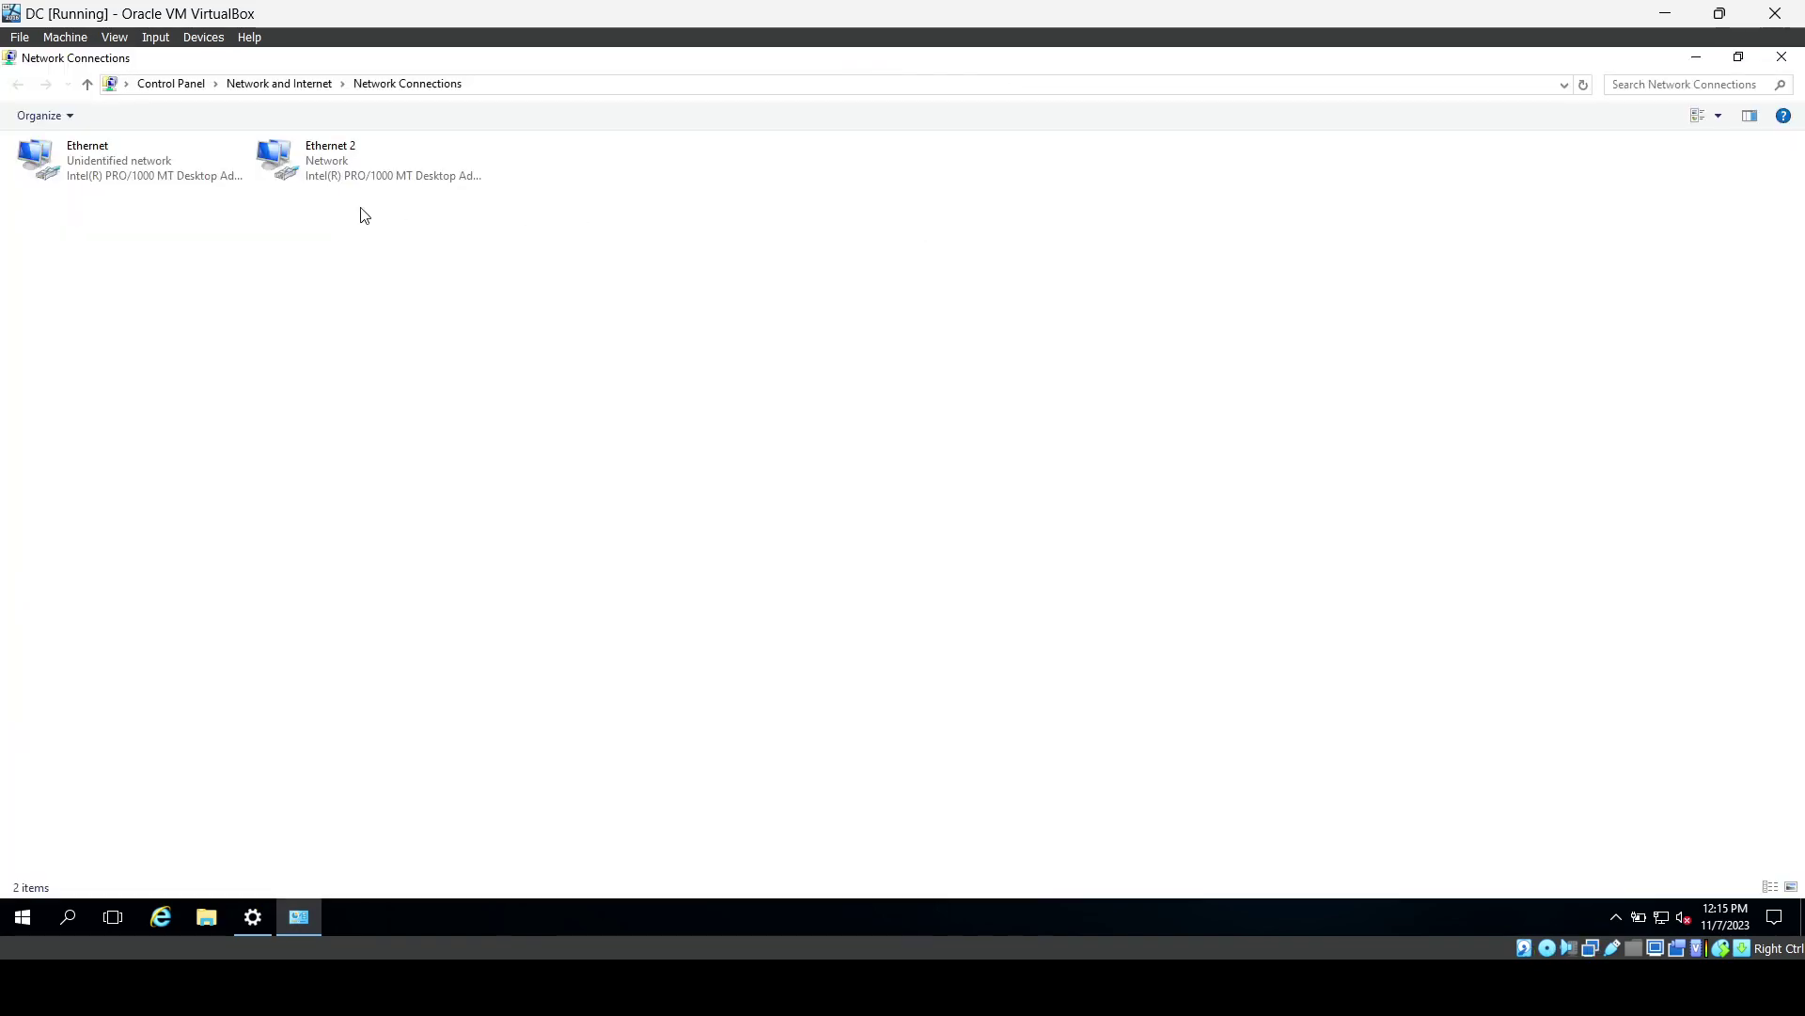
click(126, 156)
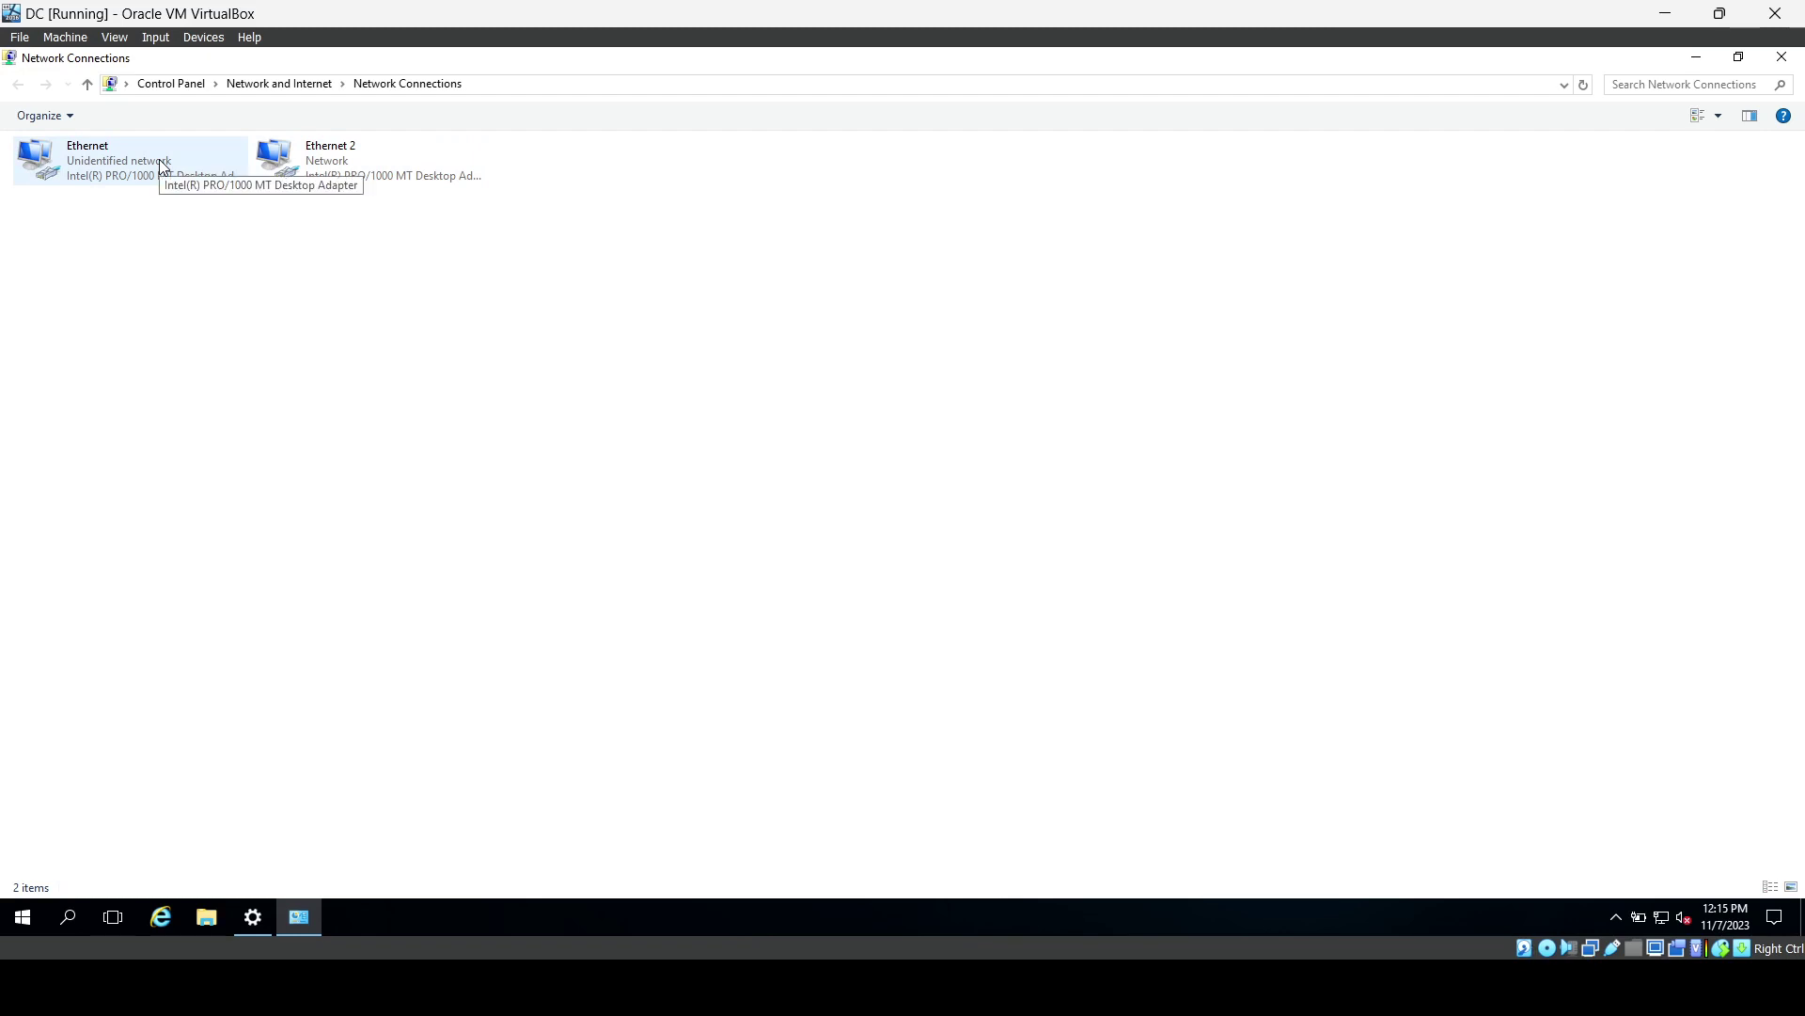
click(330, 471)
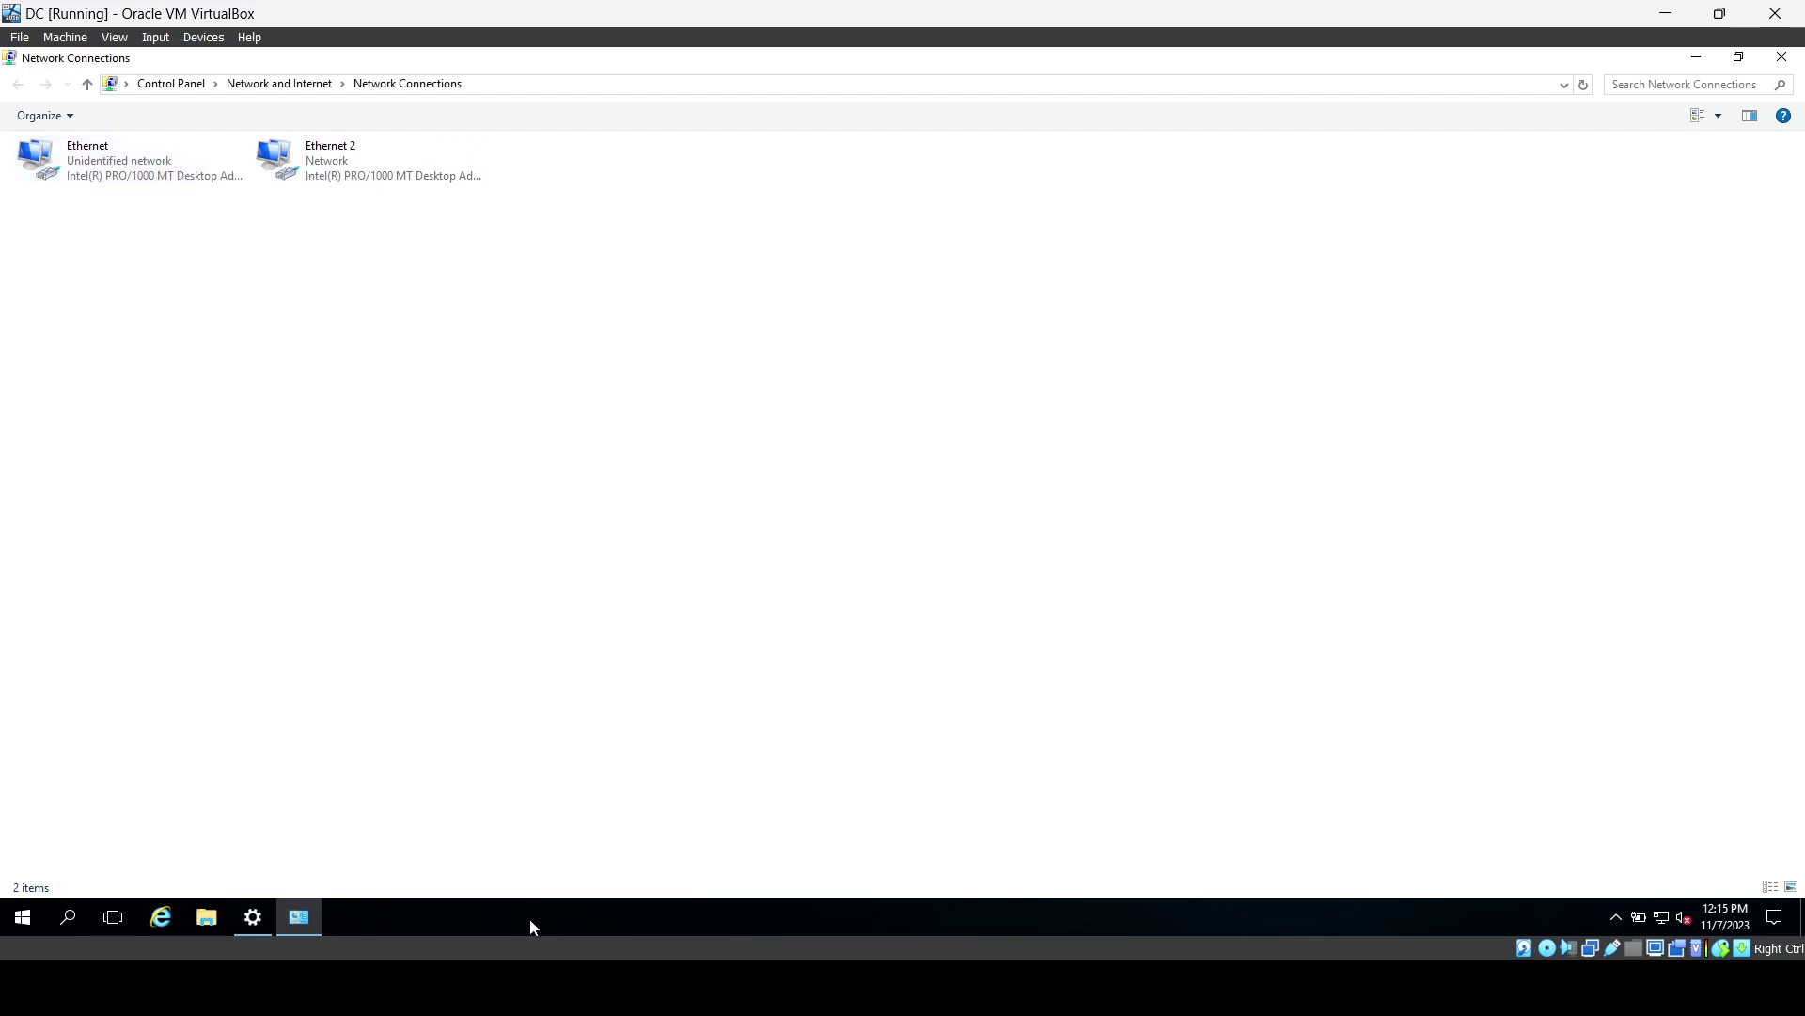
key(alt+Tab)
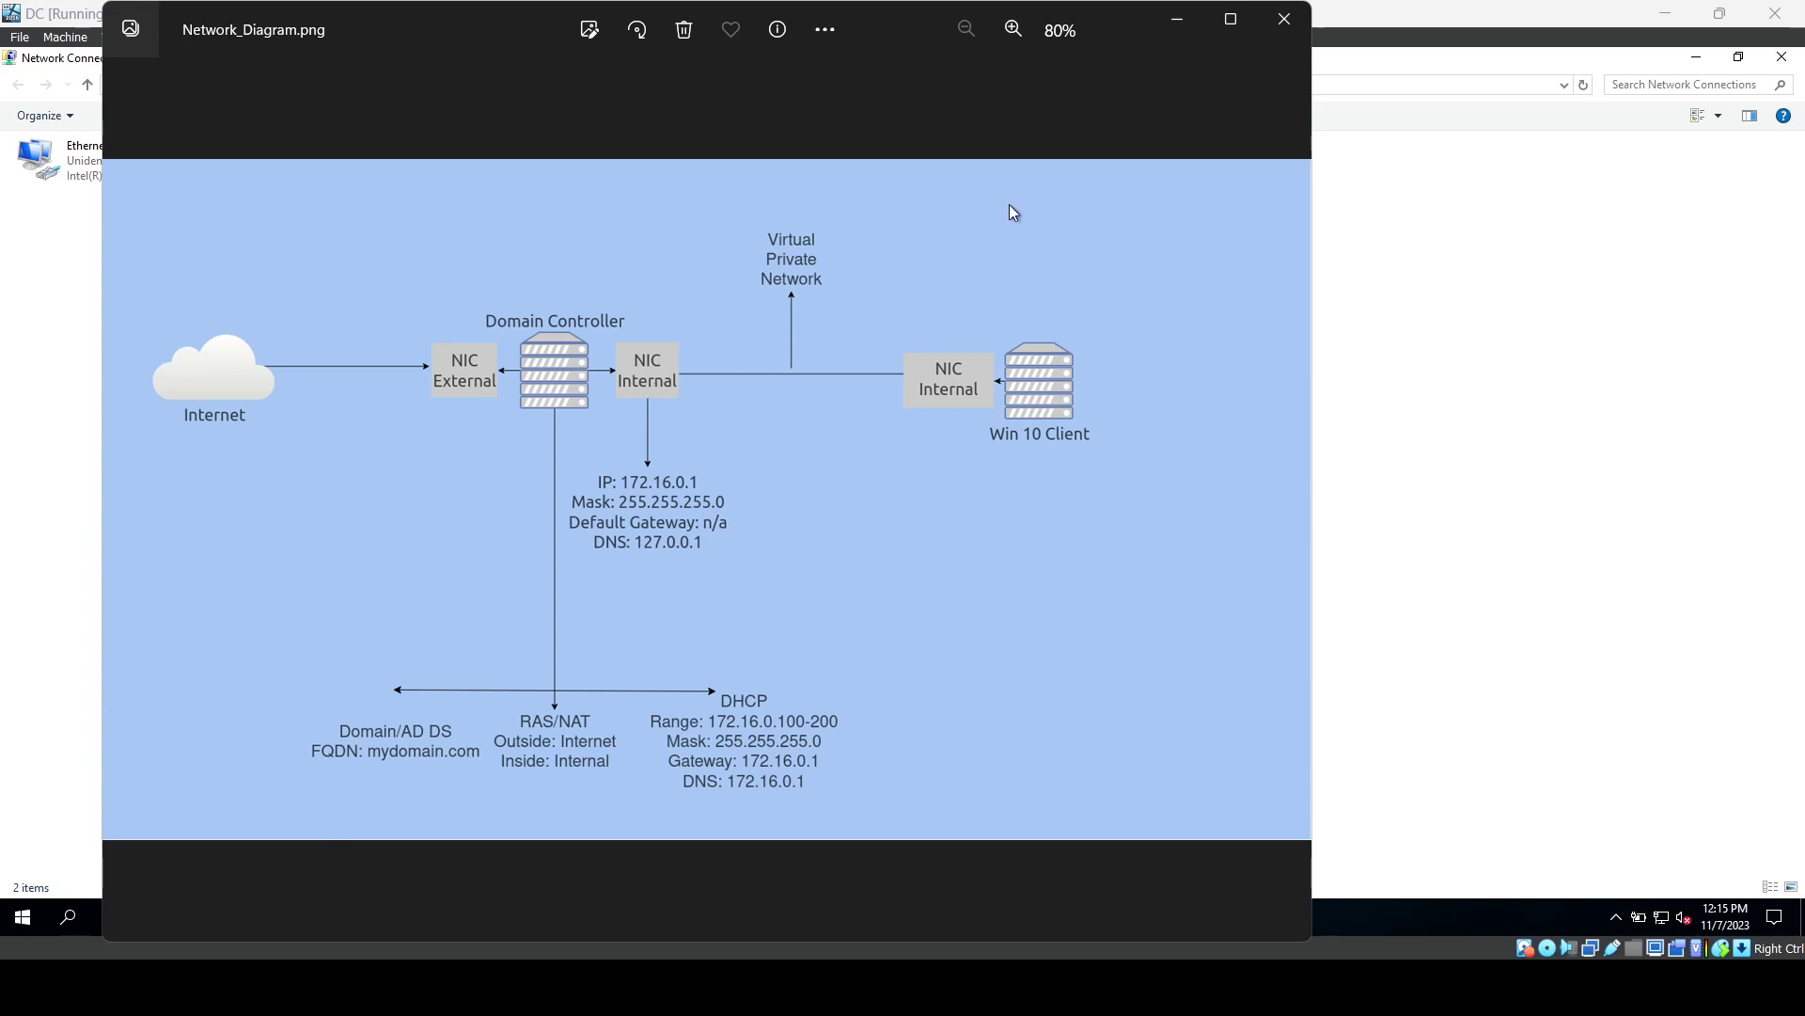
Minimize the Photos viewer showing Network_Diagram.png to bring back Network Connections.
click(1173, 32)
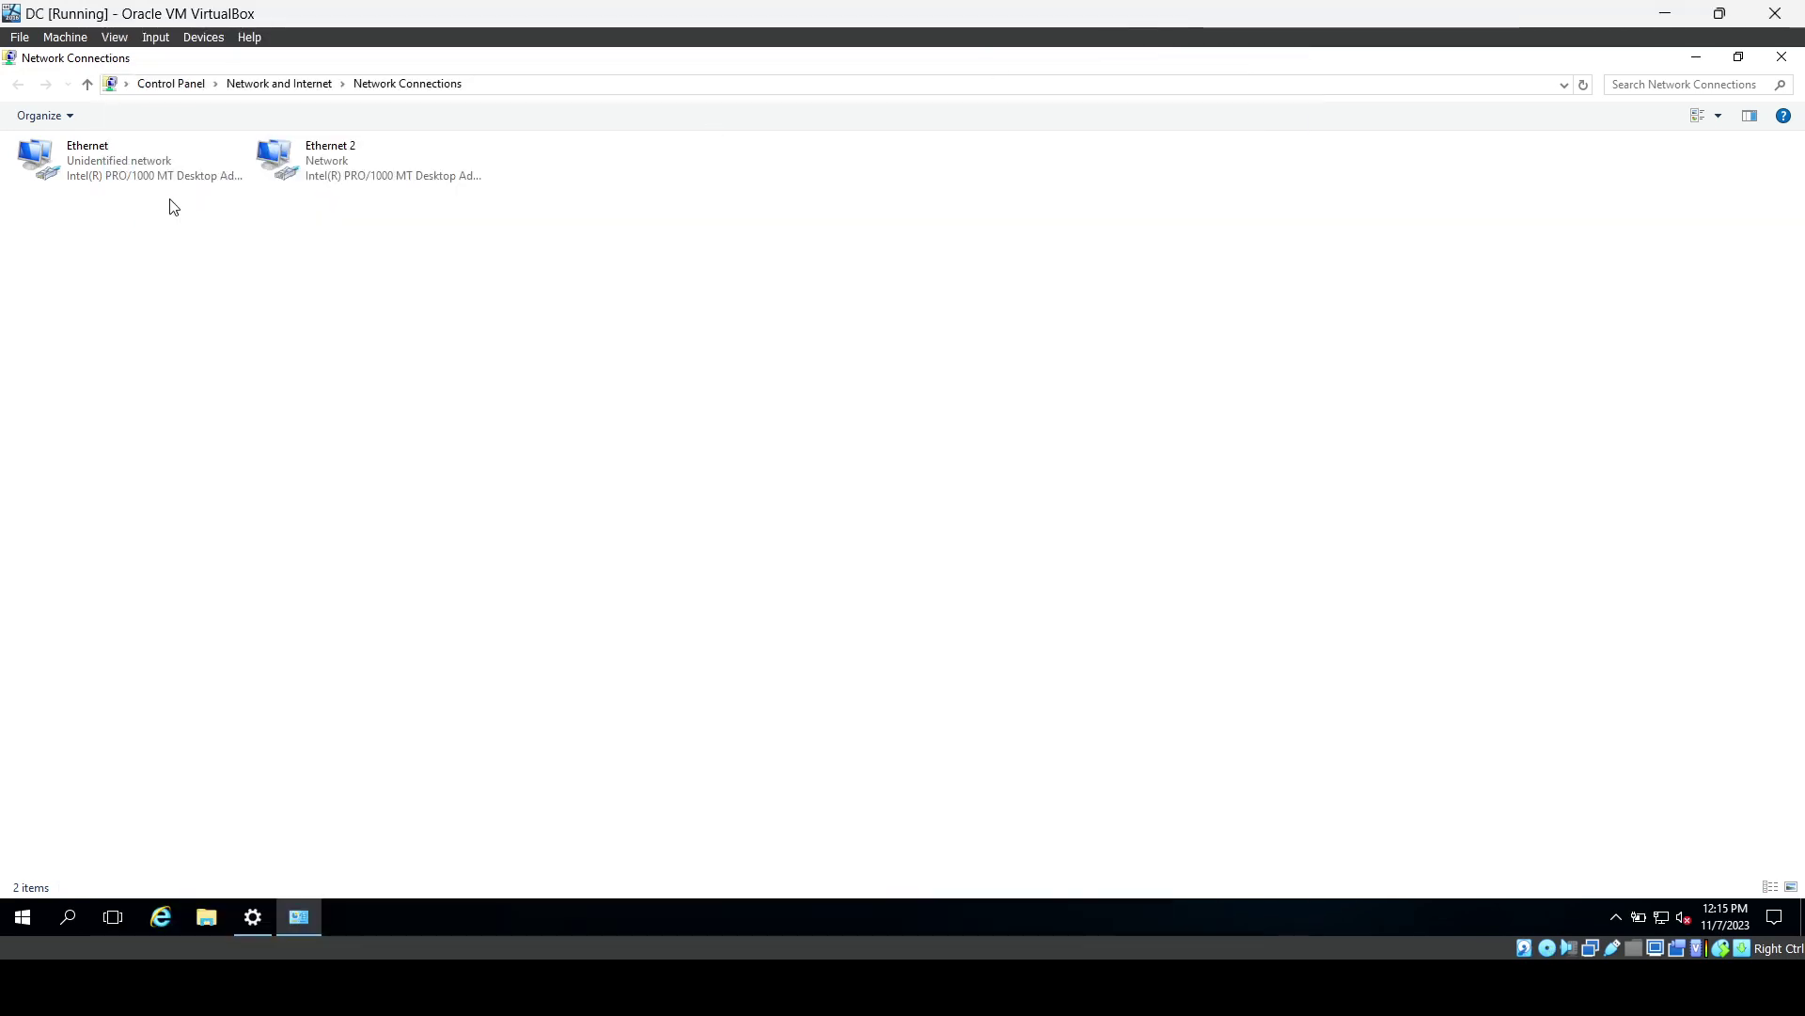
right_click(144, 187)
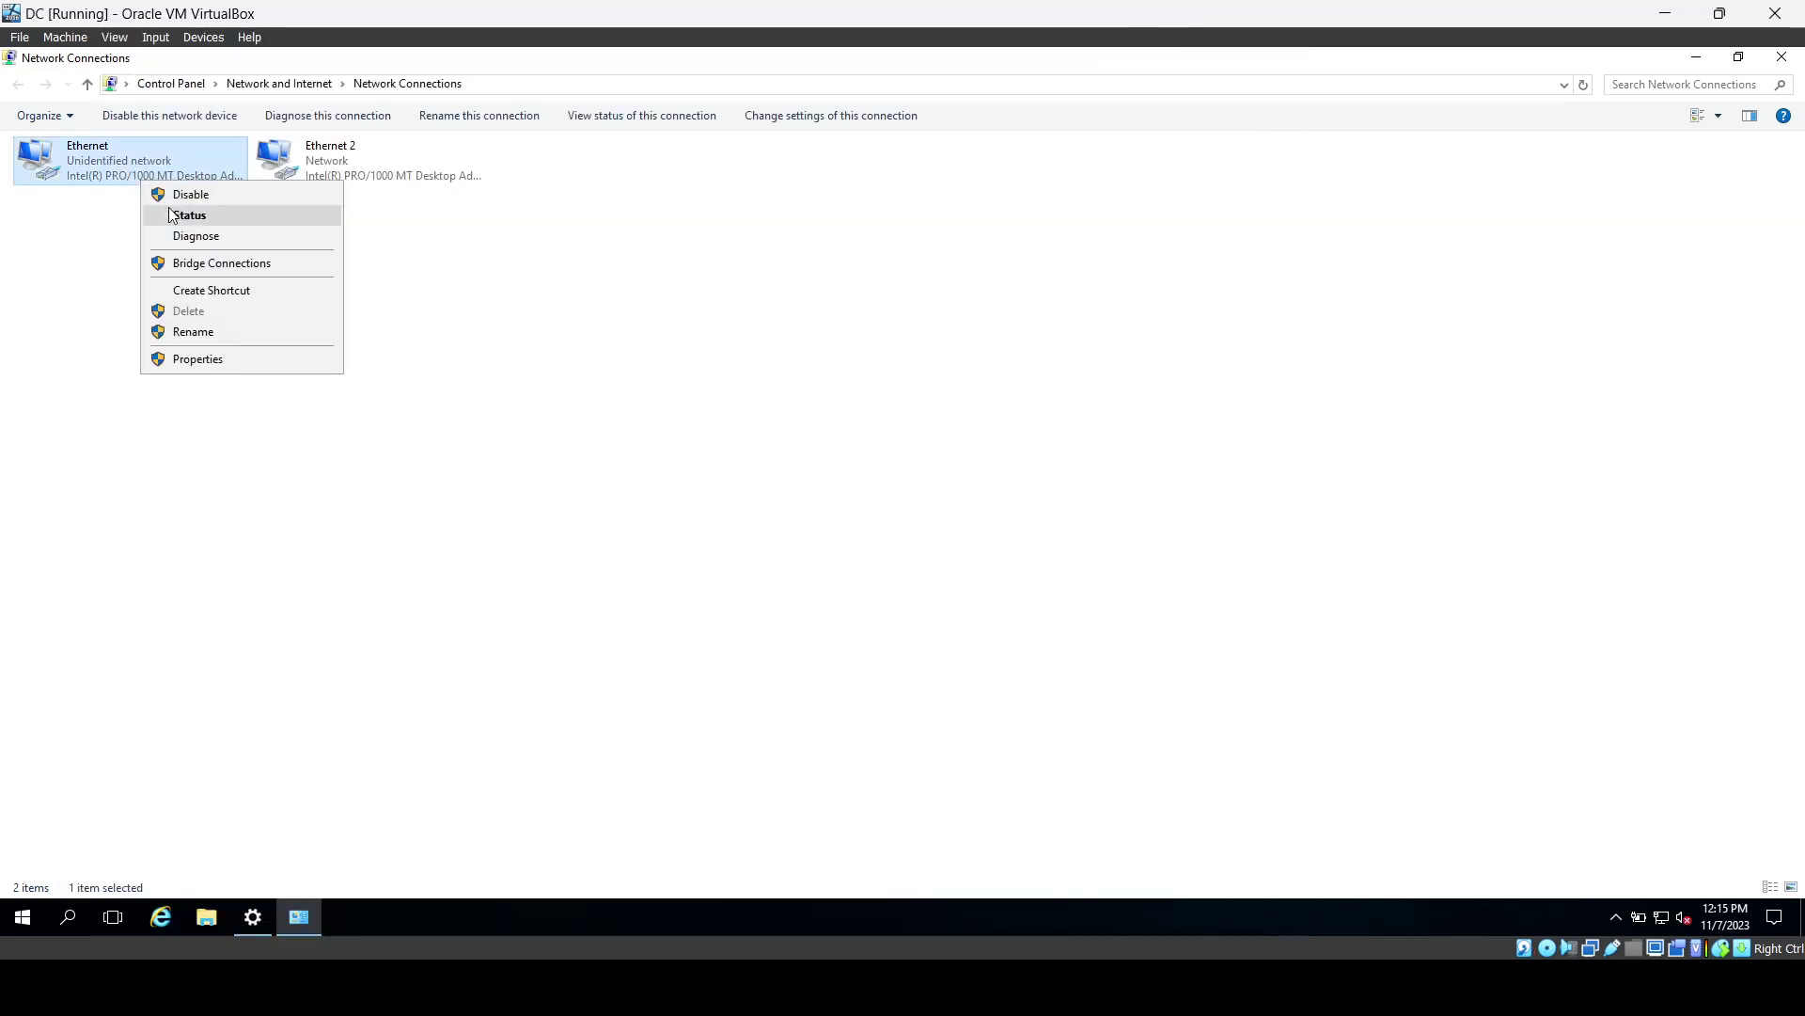
click(173, 213)
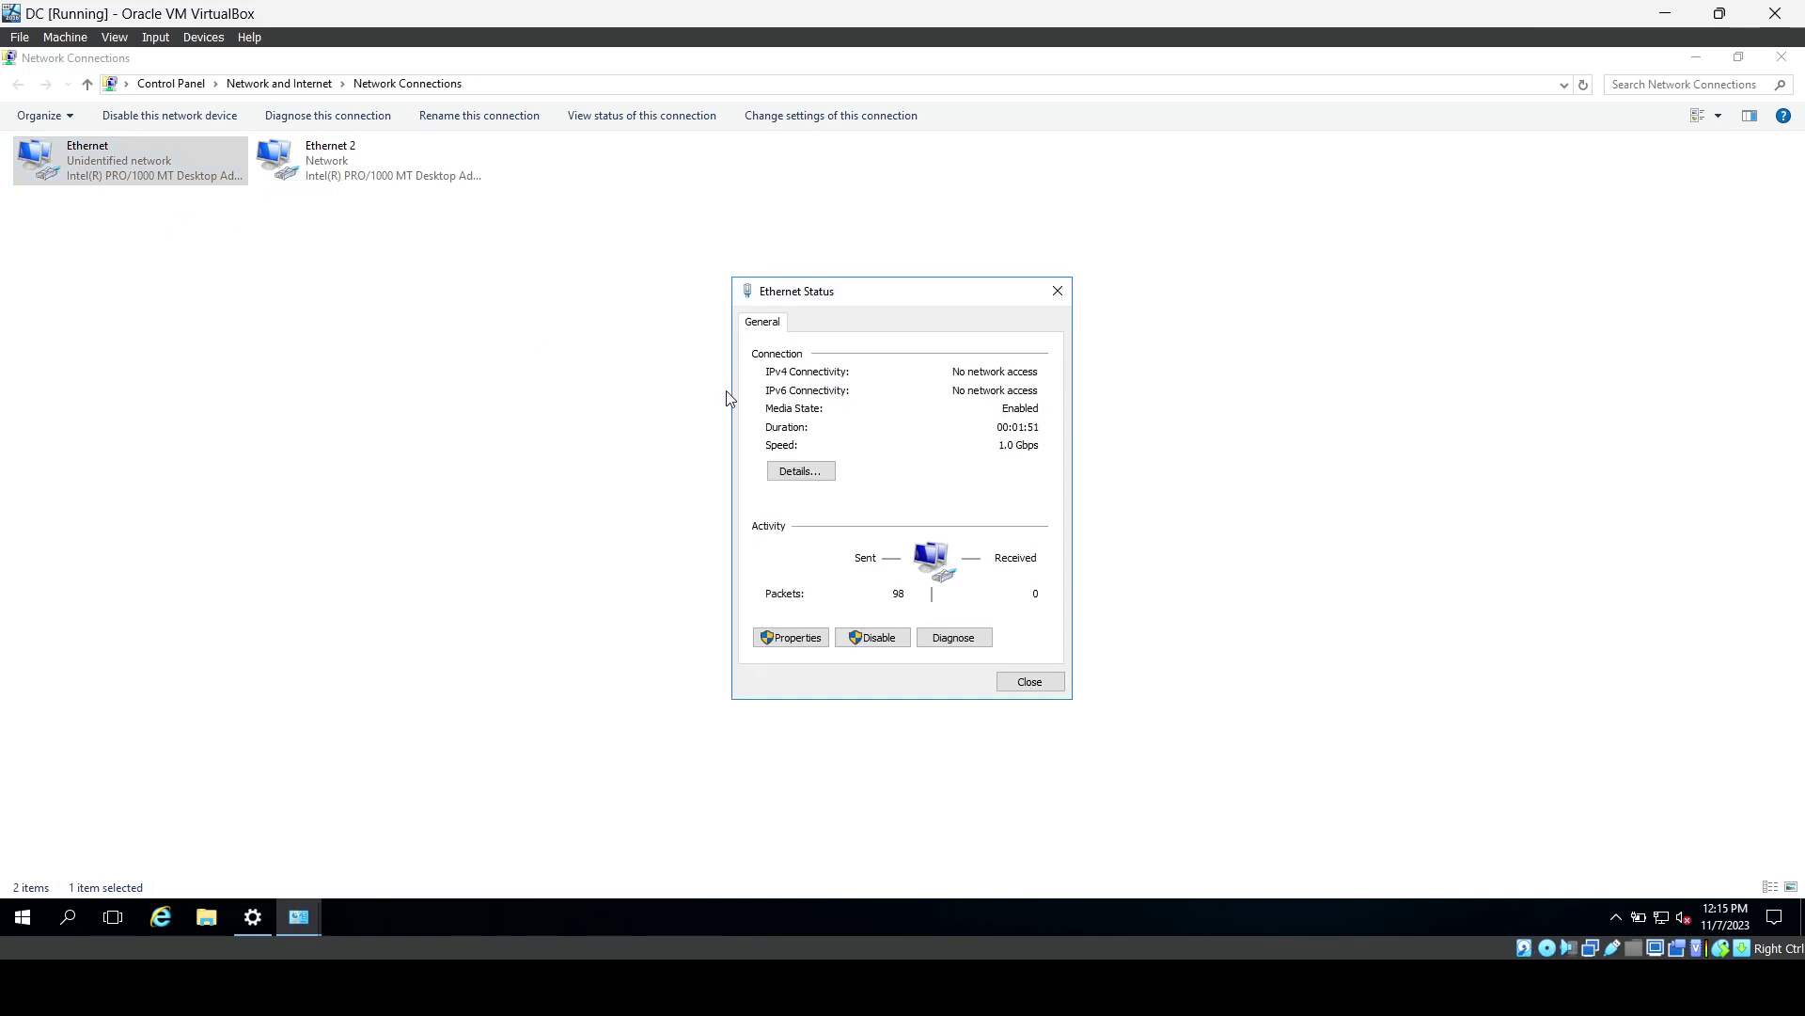
click(782, 475)
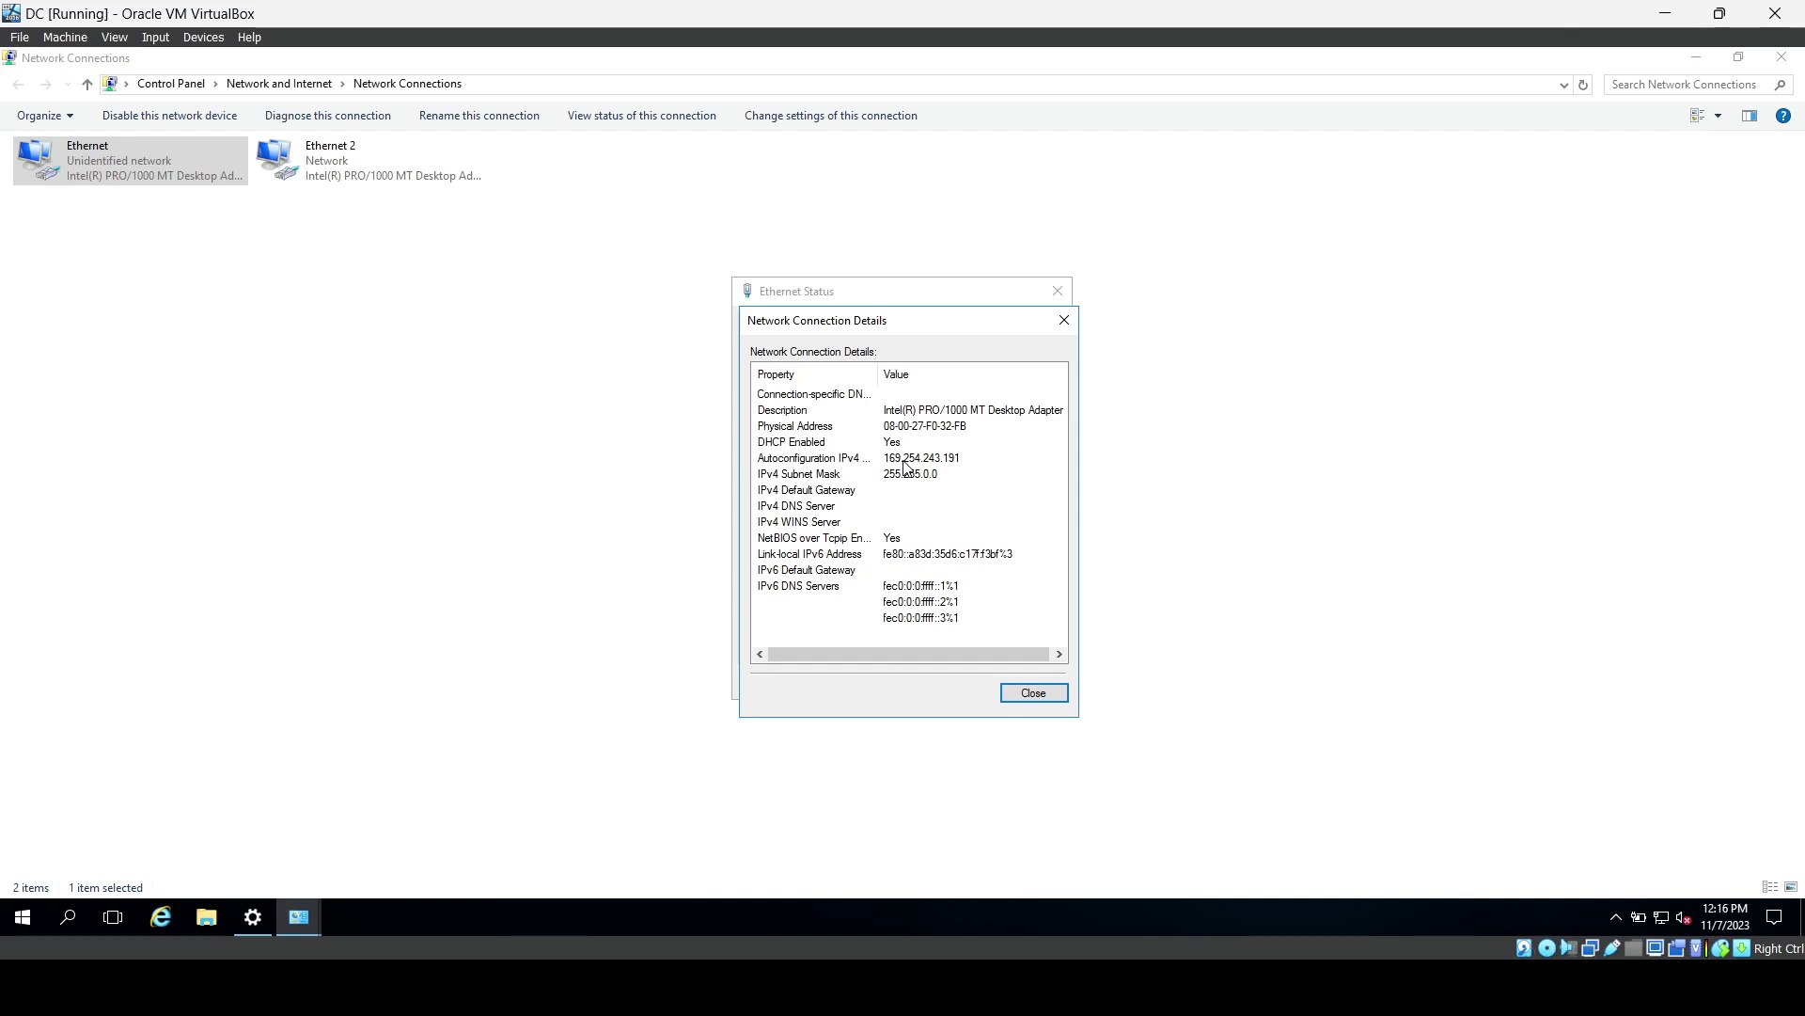
scroll(909, 501, right, 1)
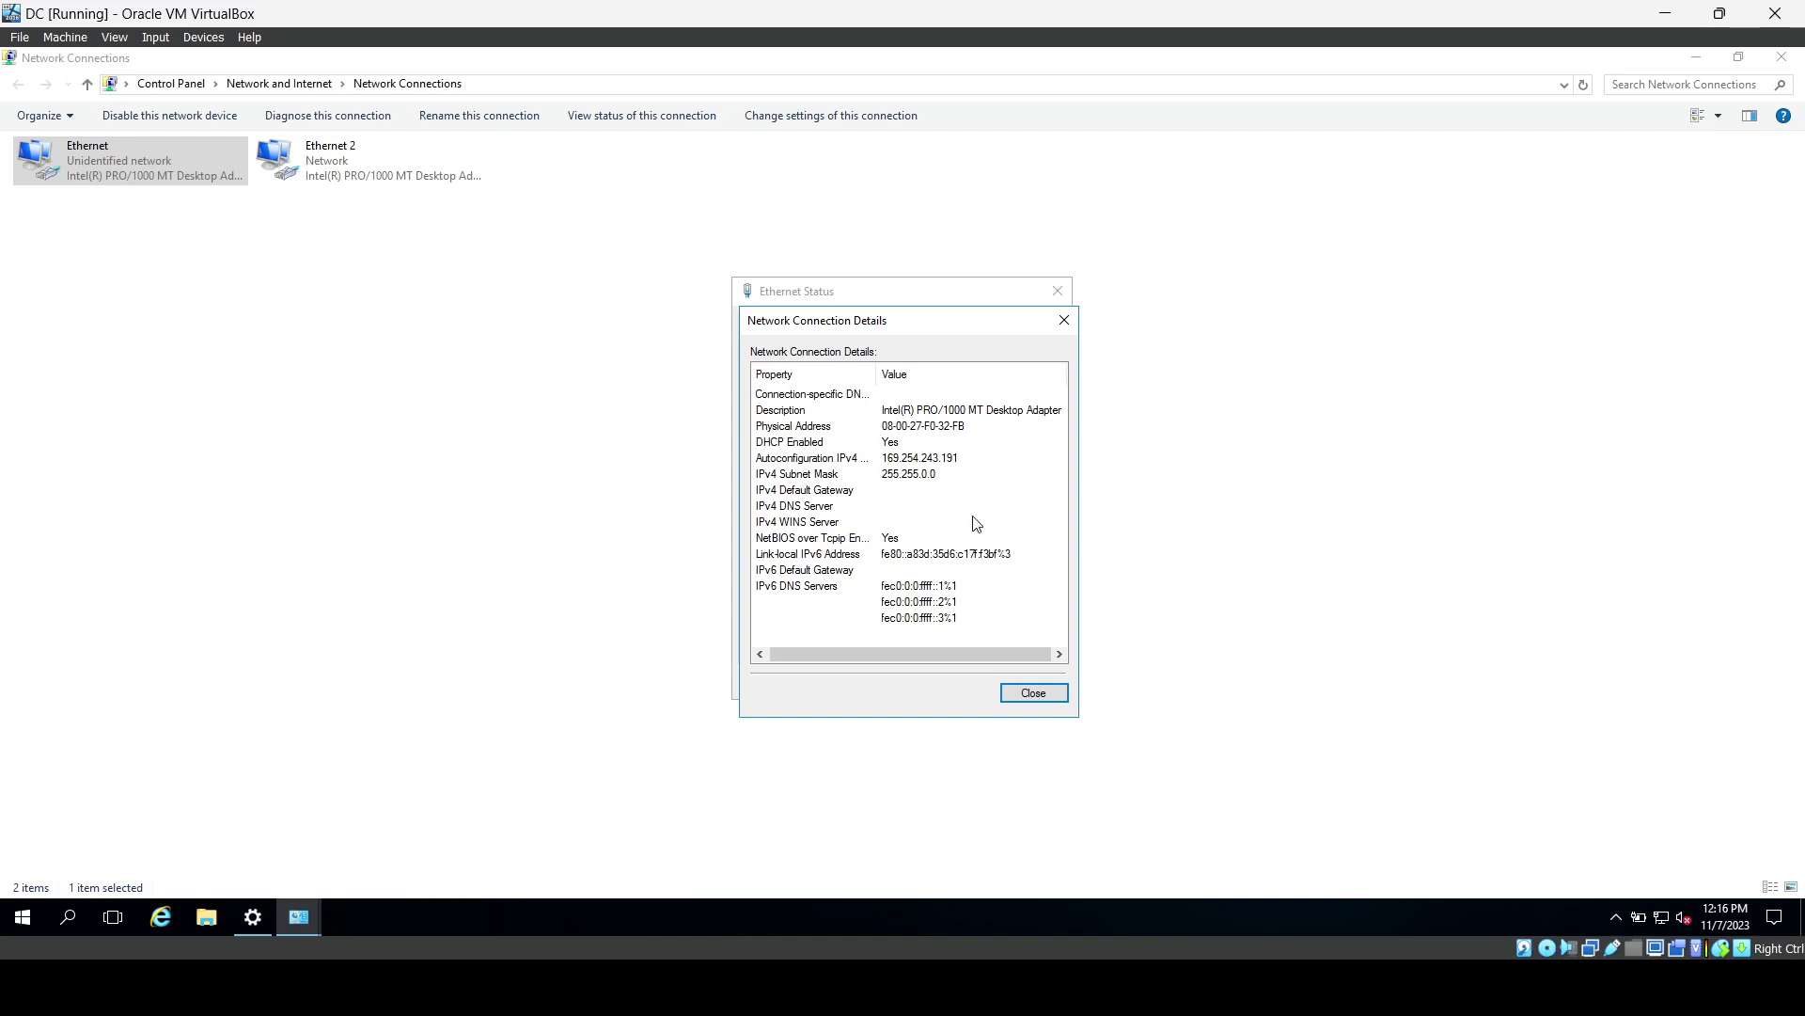
click(1034, 693)
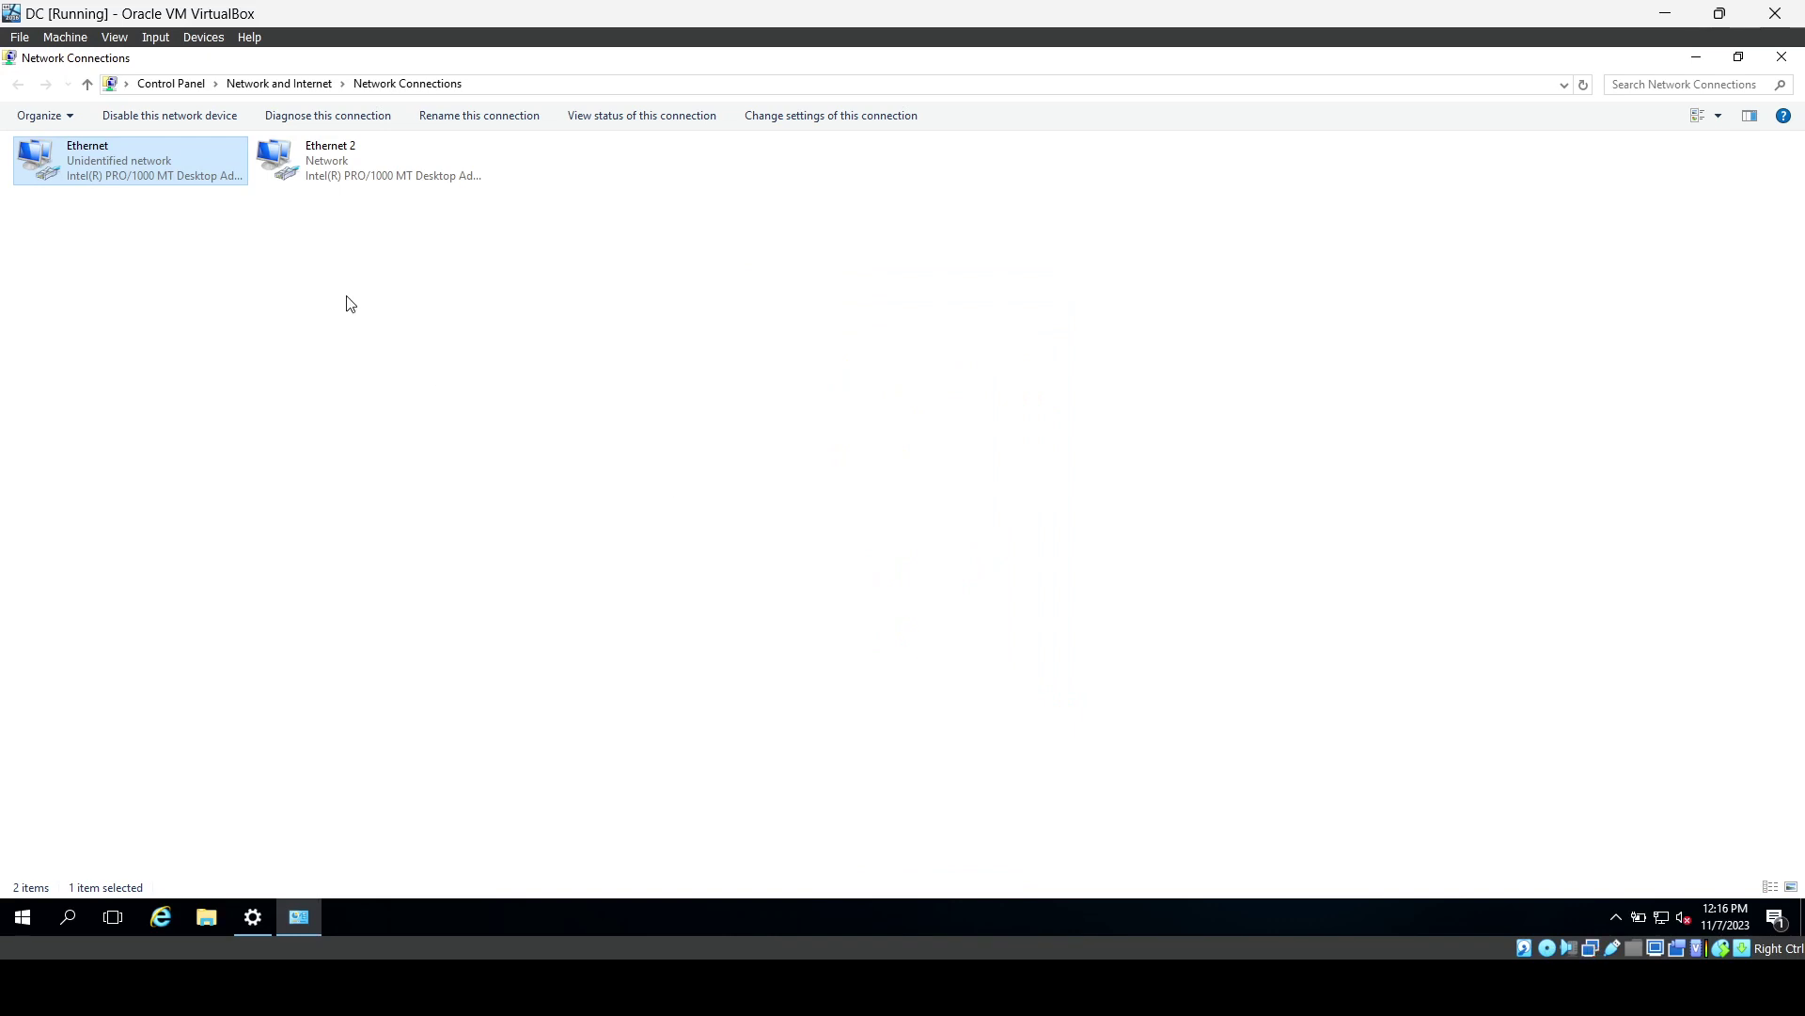
Rename the Ethernet network connection to INTERNAL.
right_click(159, 172)
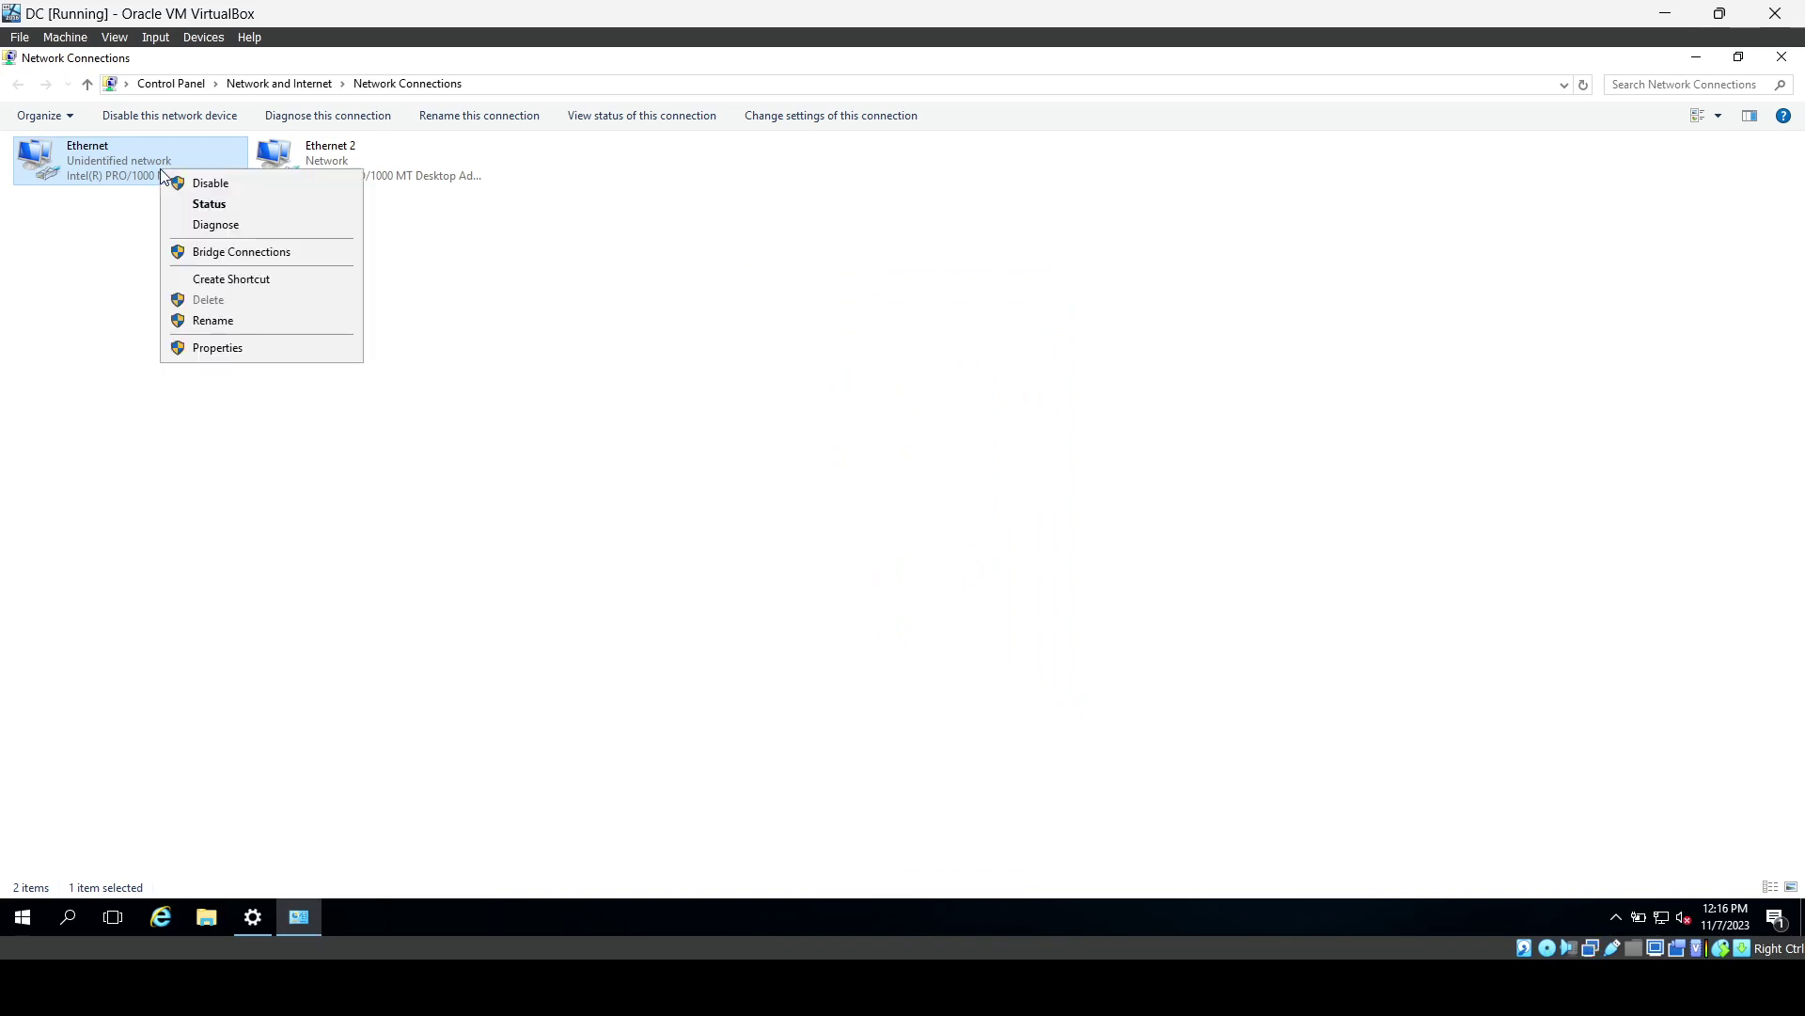
click(226, 320)
text(INTERNAL)
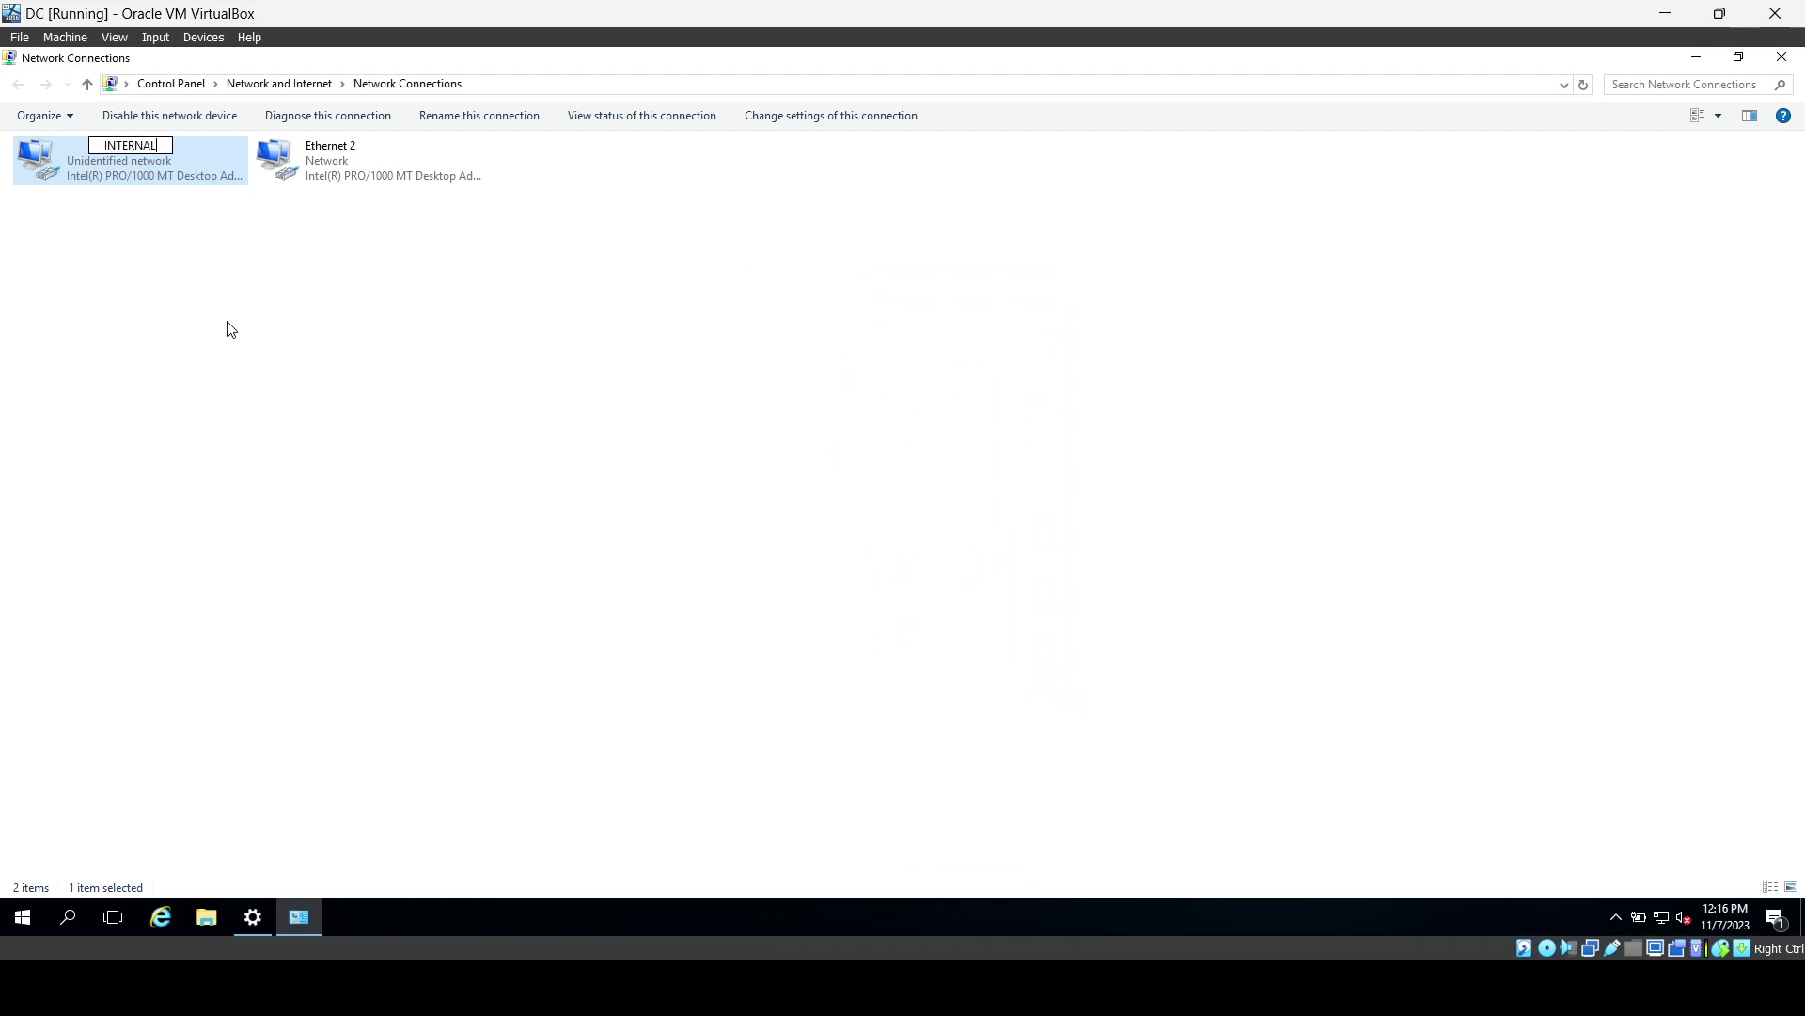
key(Return)
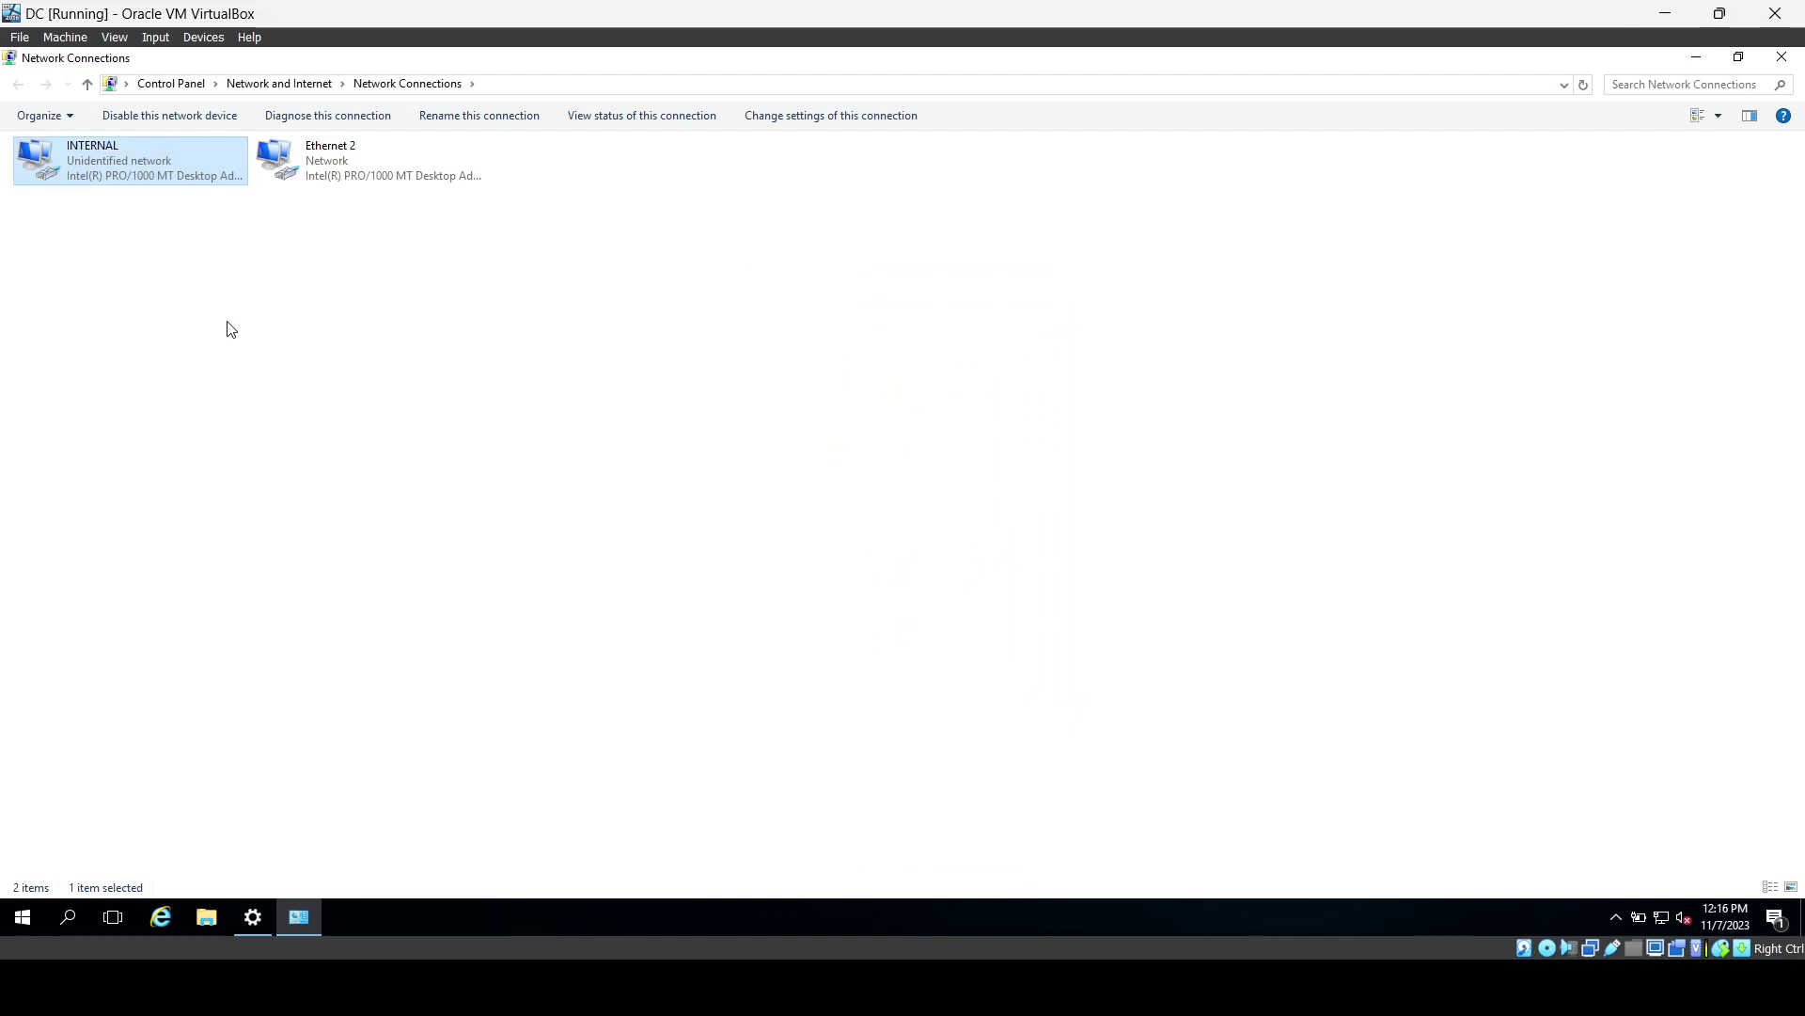
right_click(347, 153)
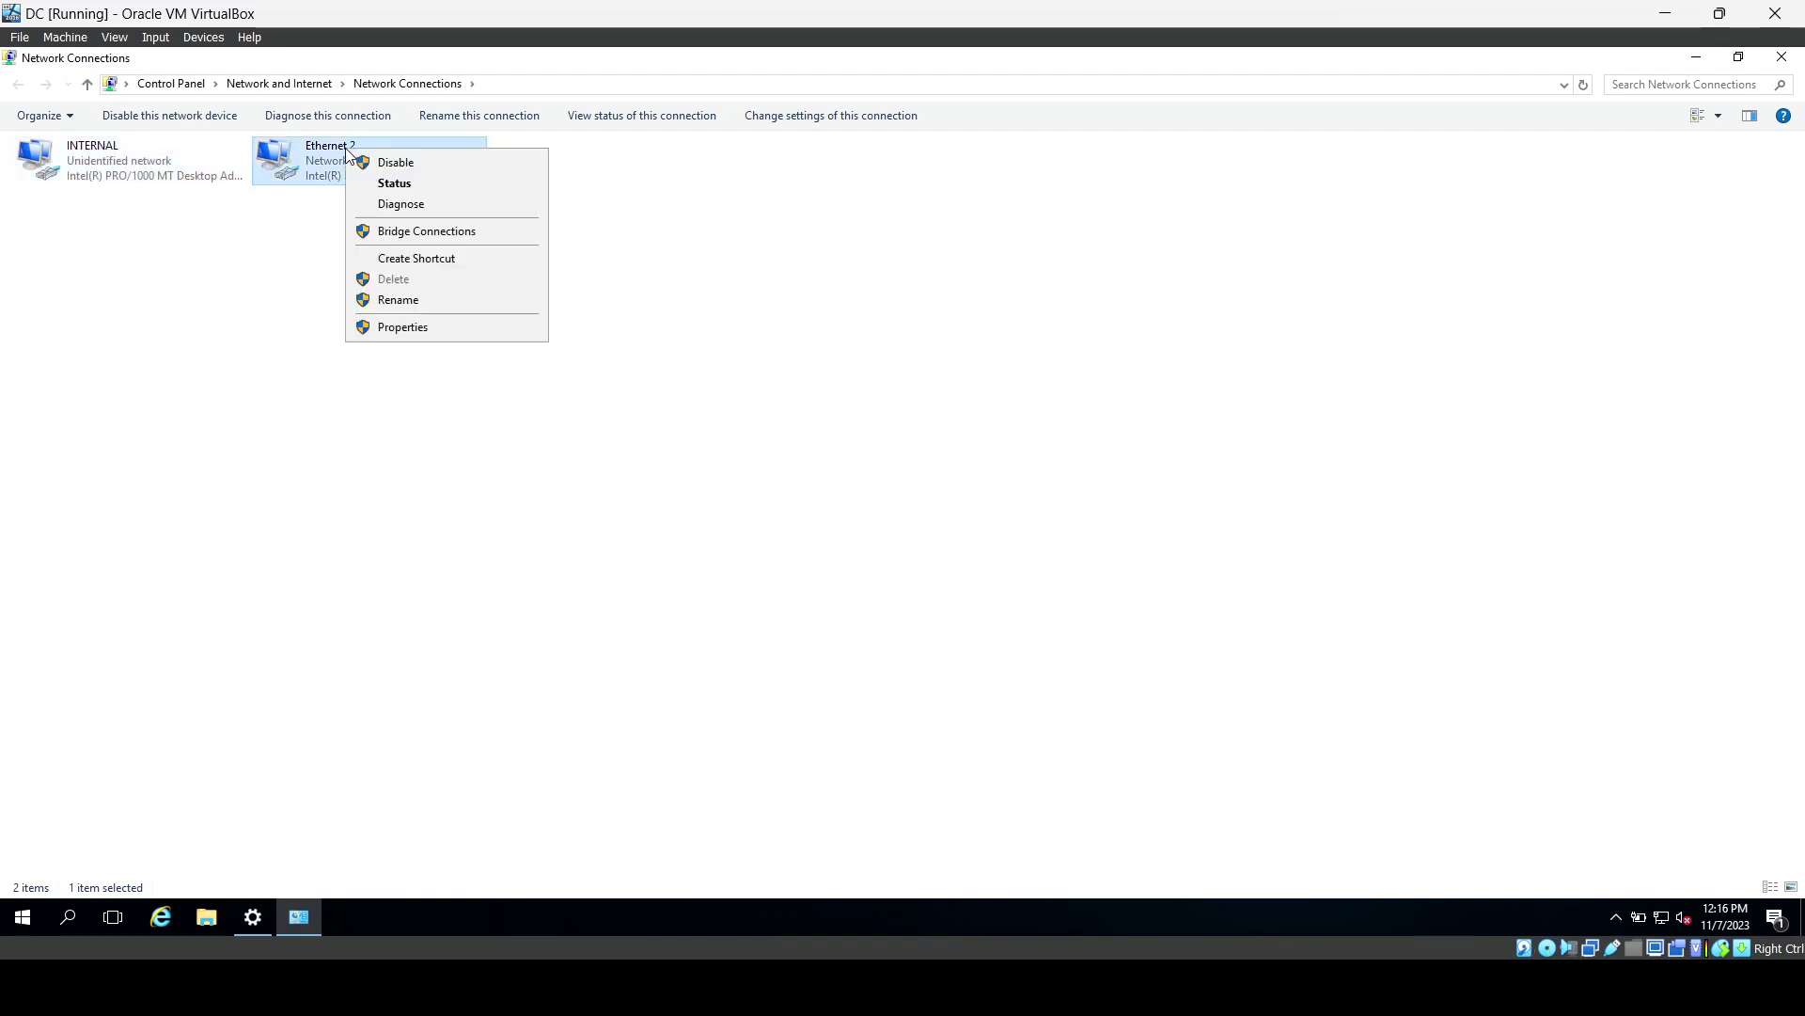
click(403, 181)
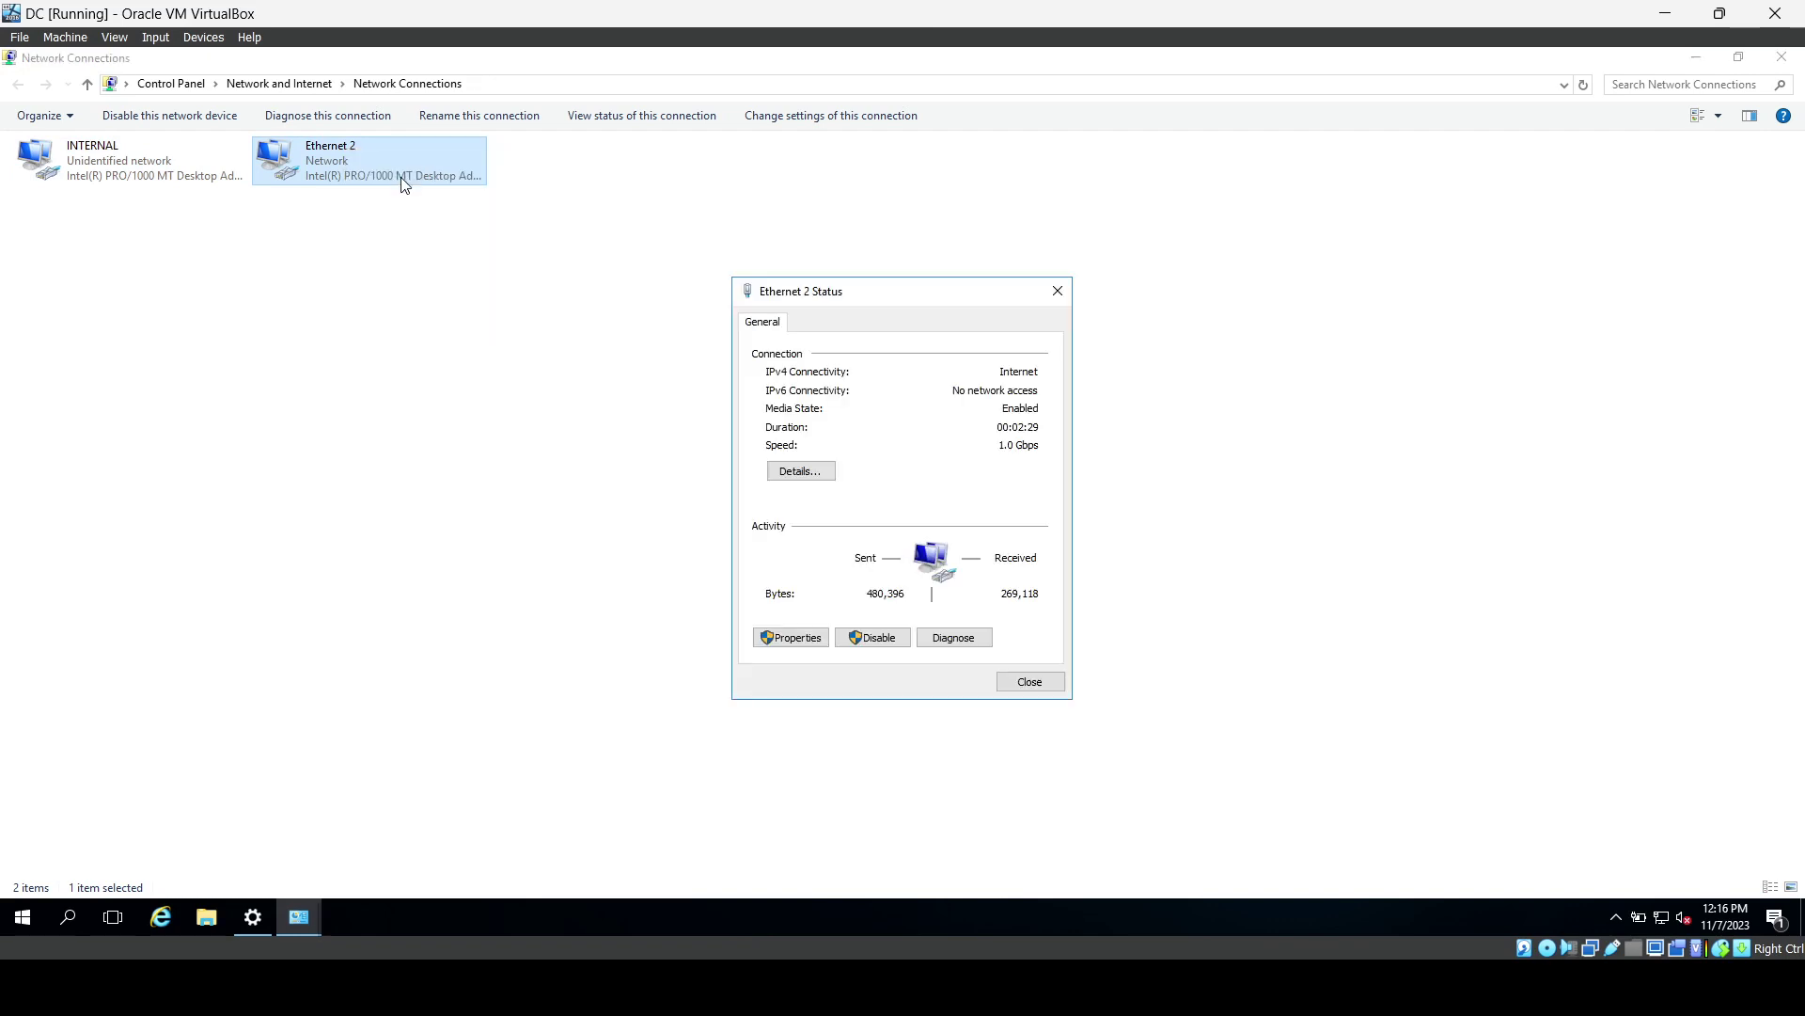
click(831, 471)
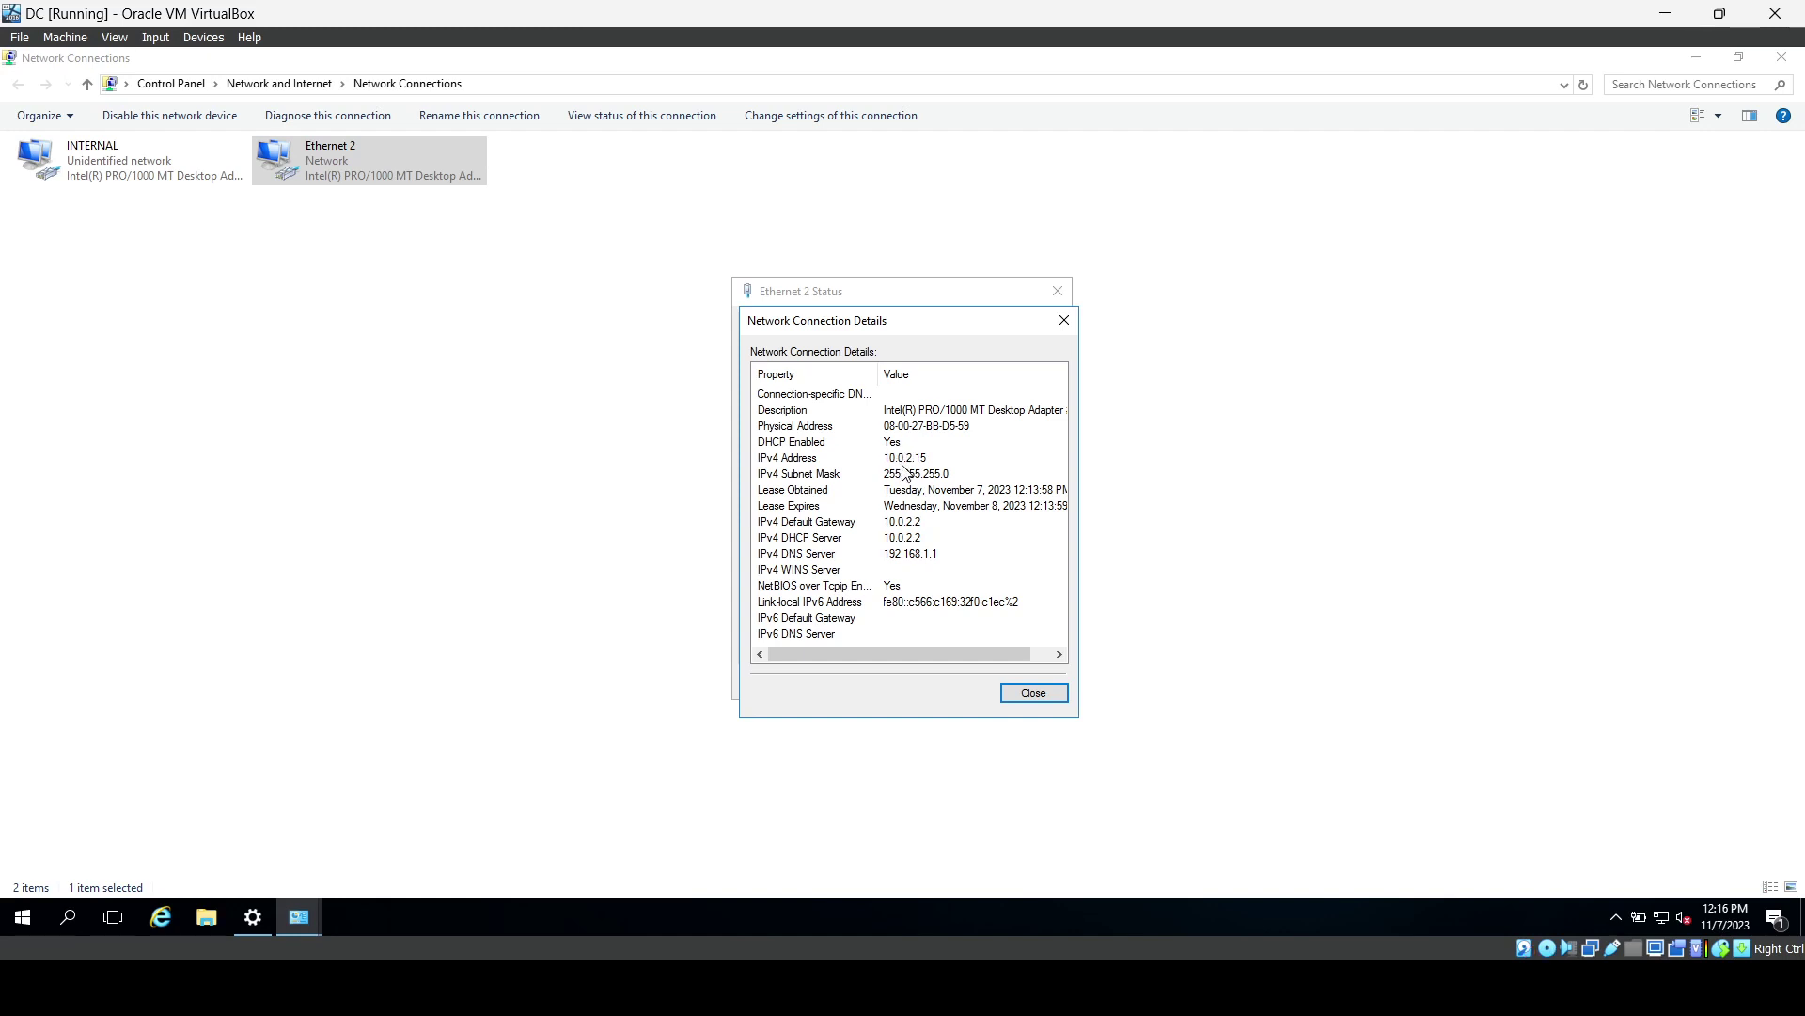
click(1024, 698)
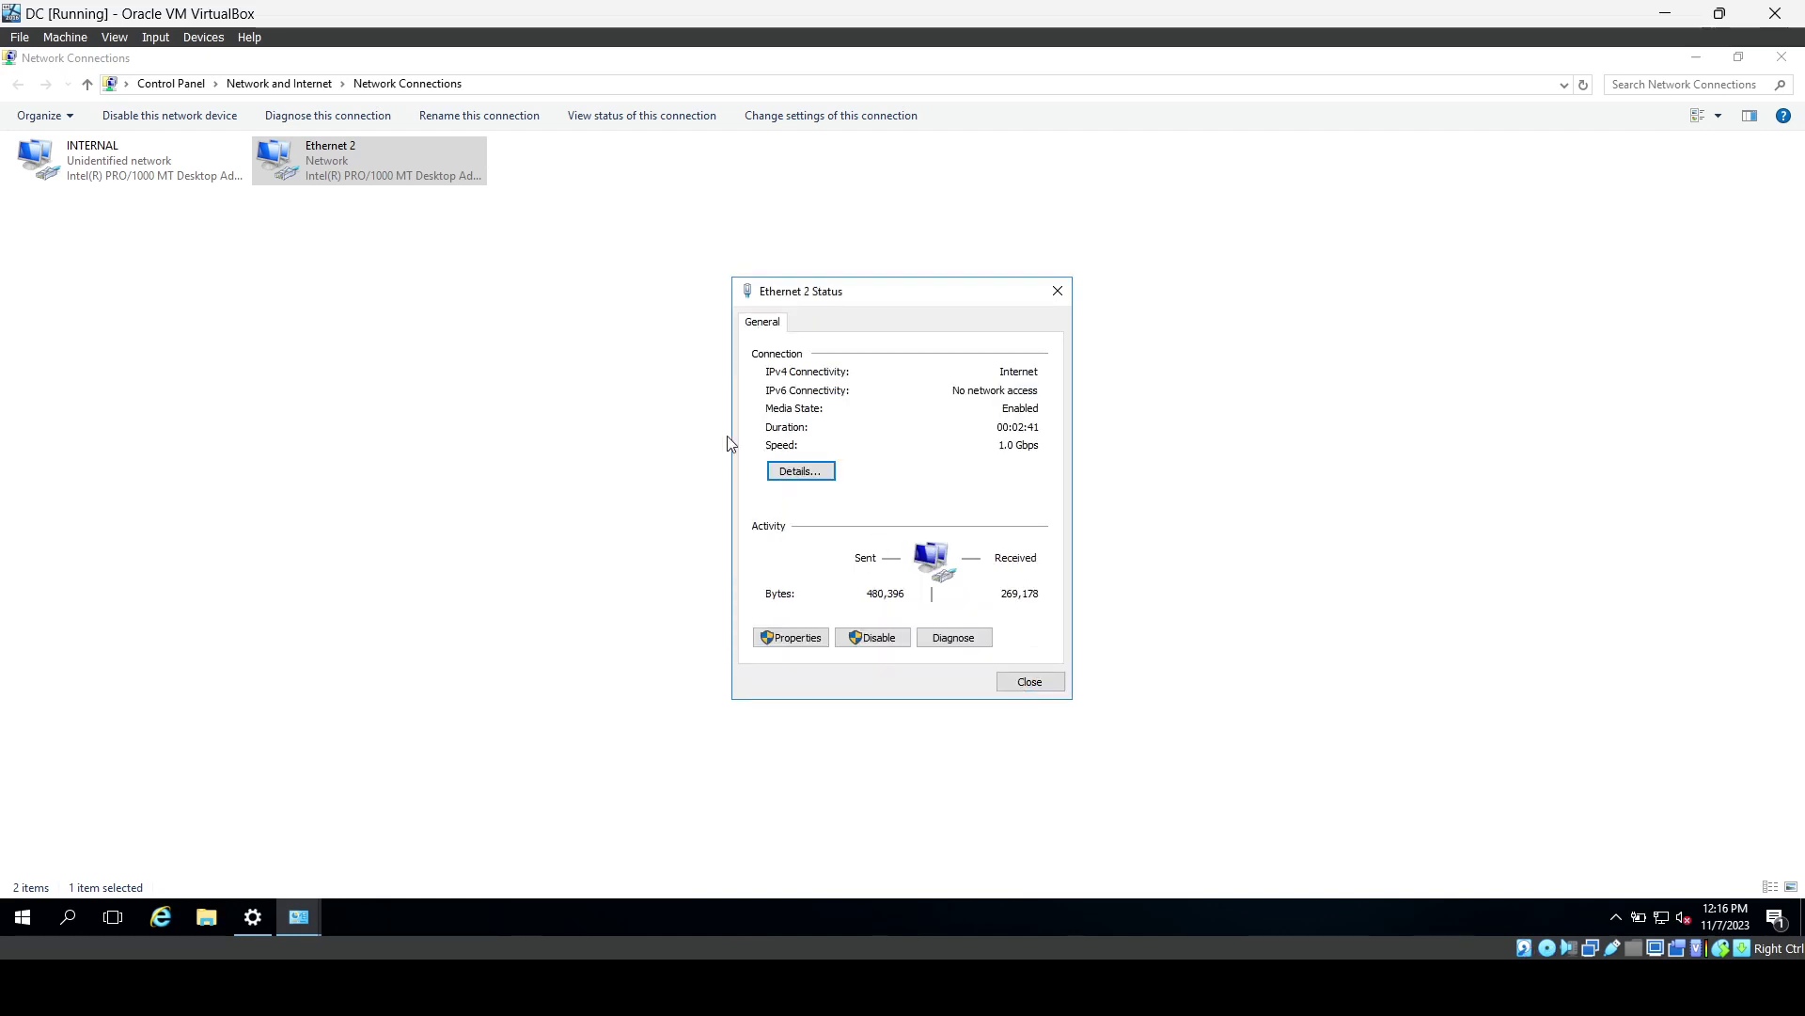
click(1028, 685)
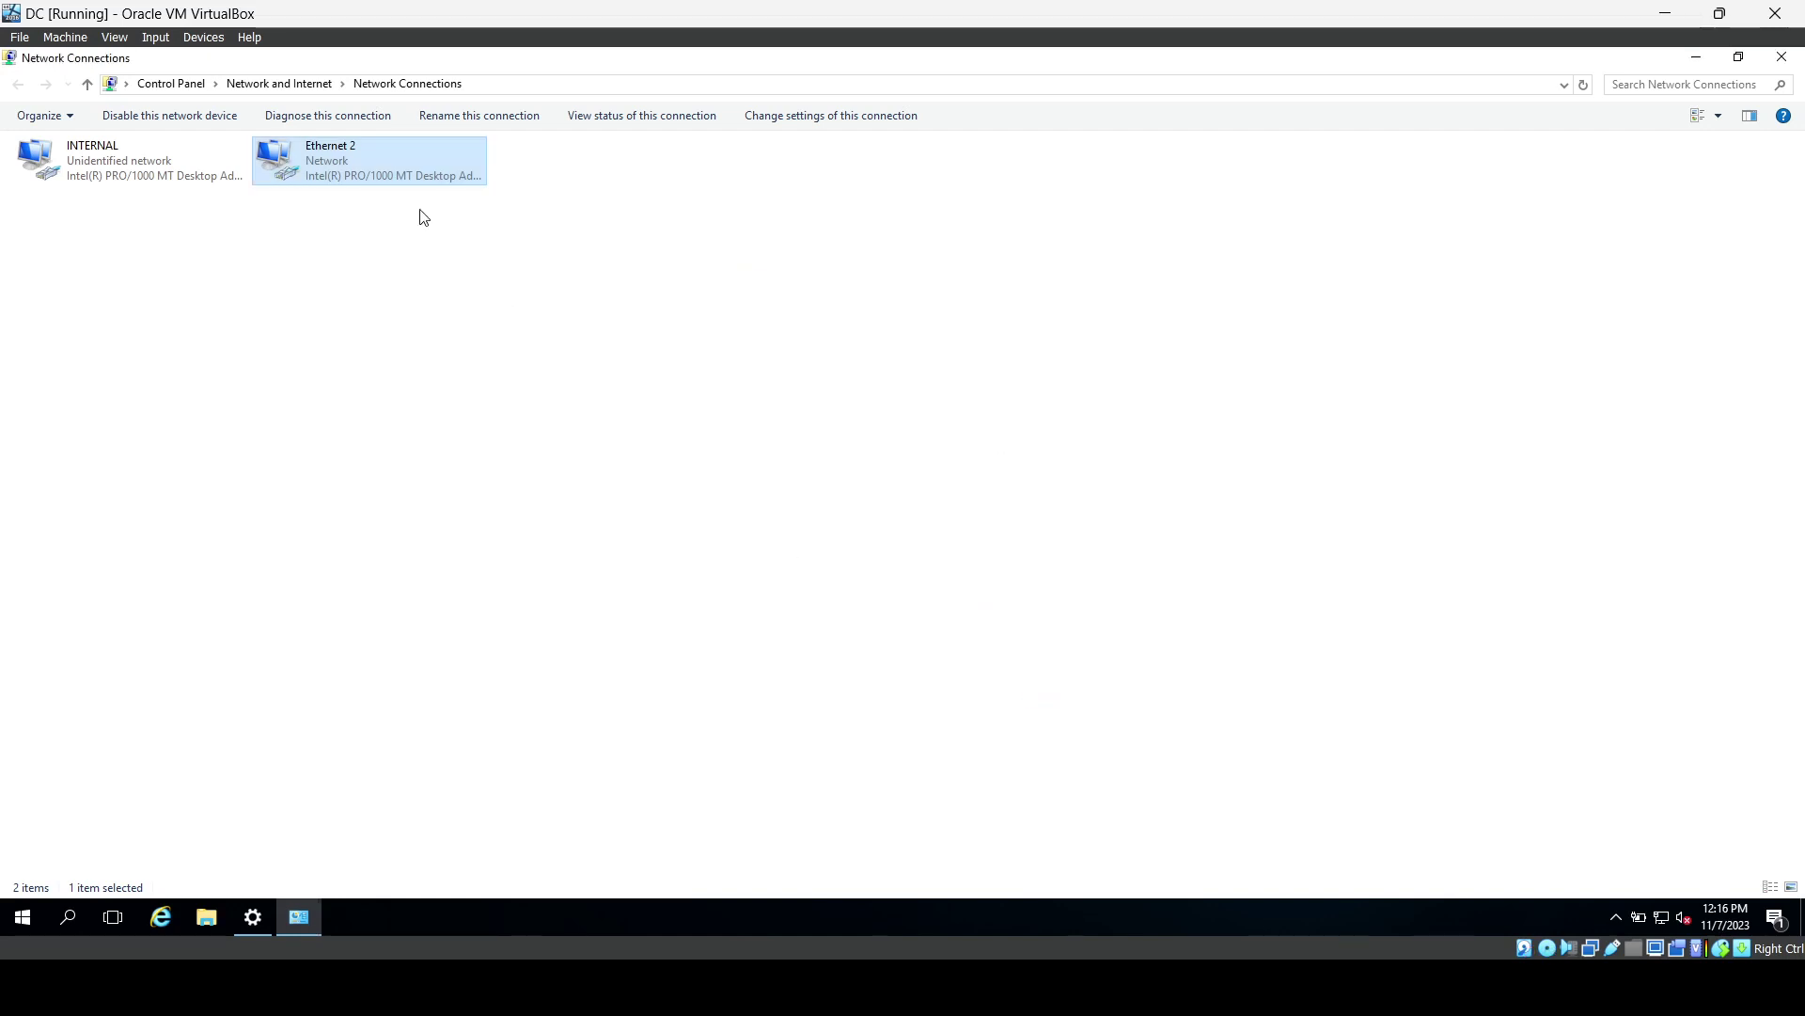
Rename Ethernet 2 to INTERNET, correcting an accidentally typed INTERNAL.
right_click(383, 179)
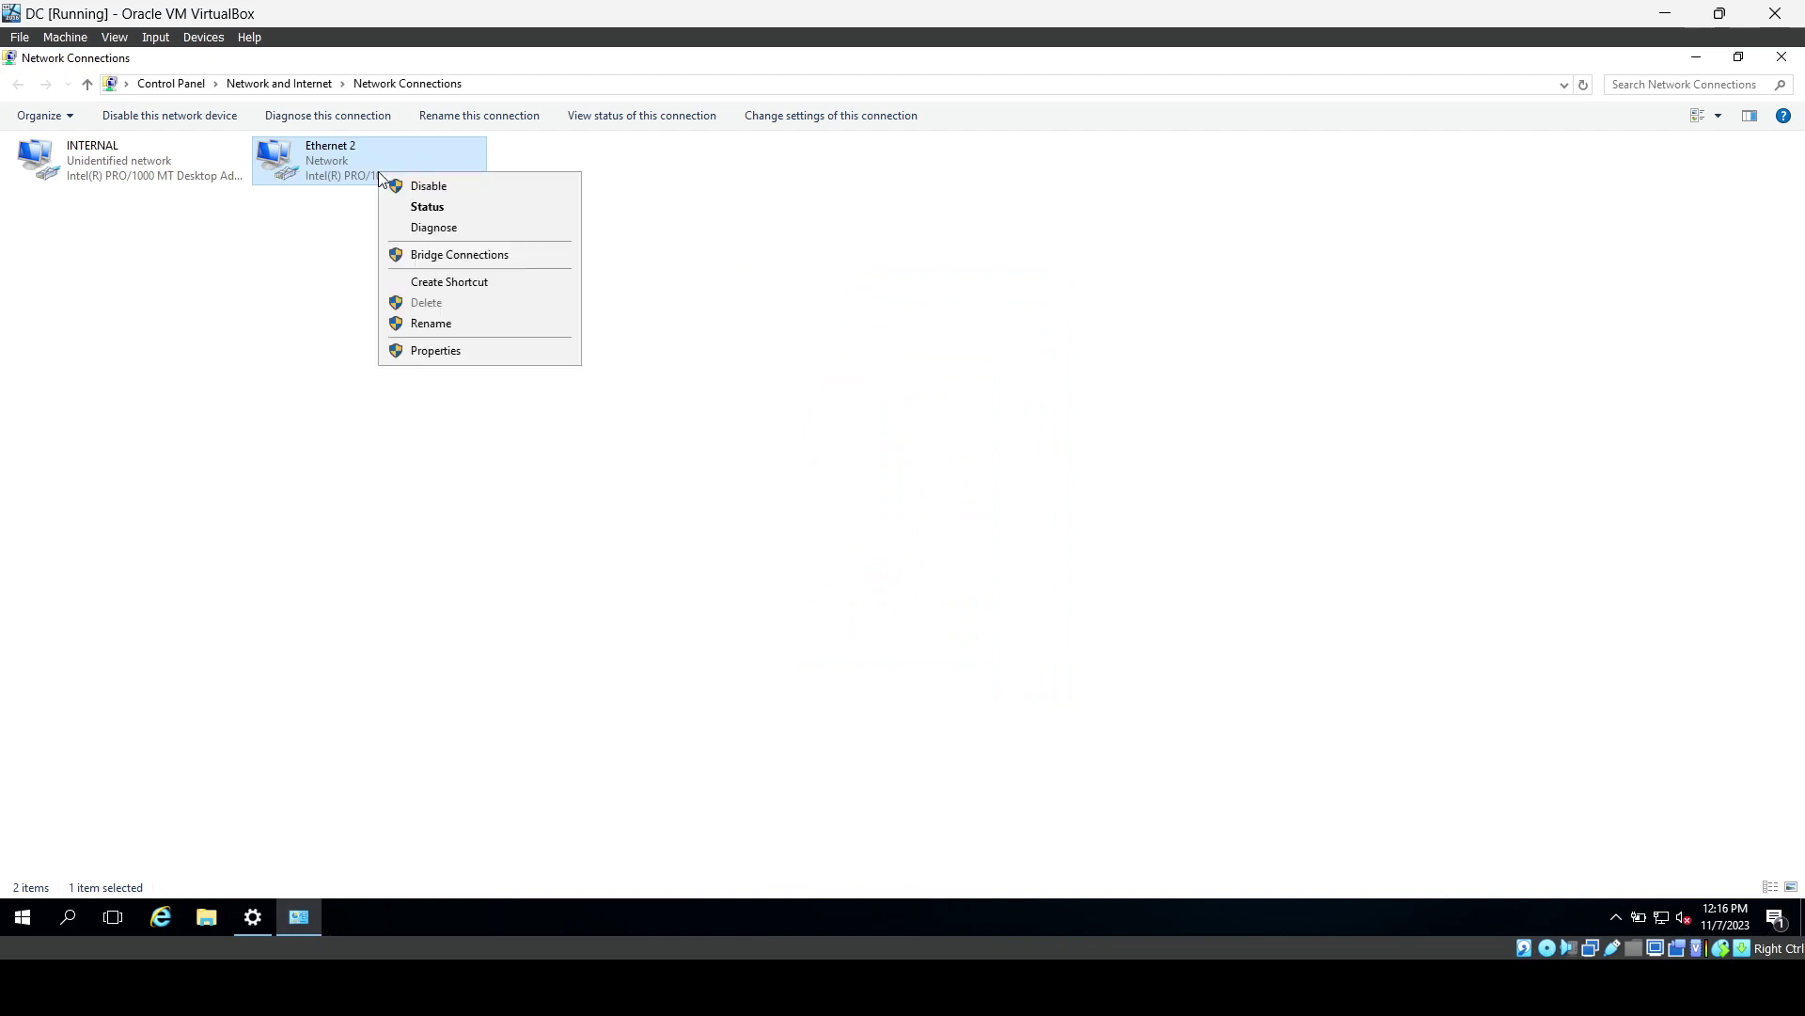
click(448, 324)
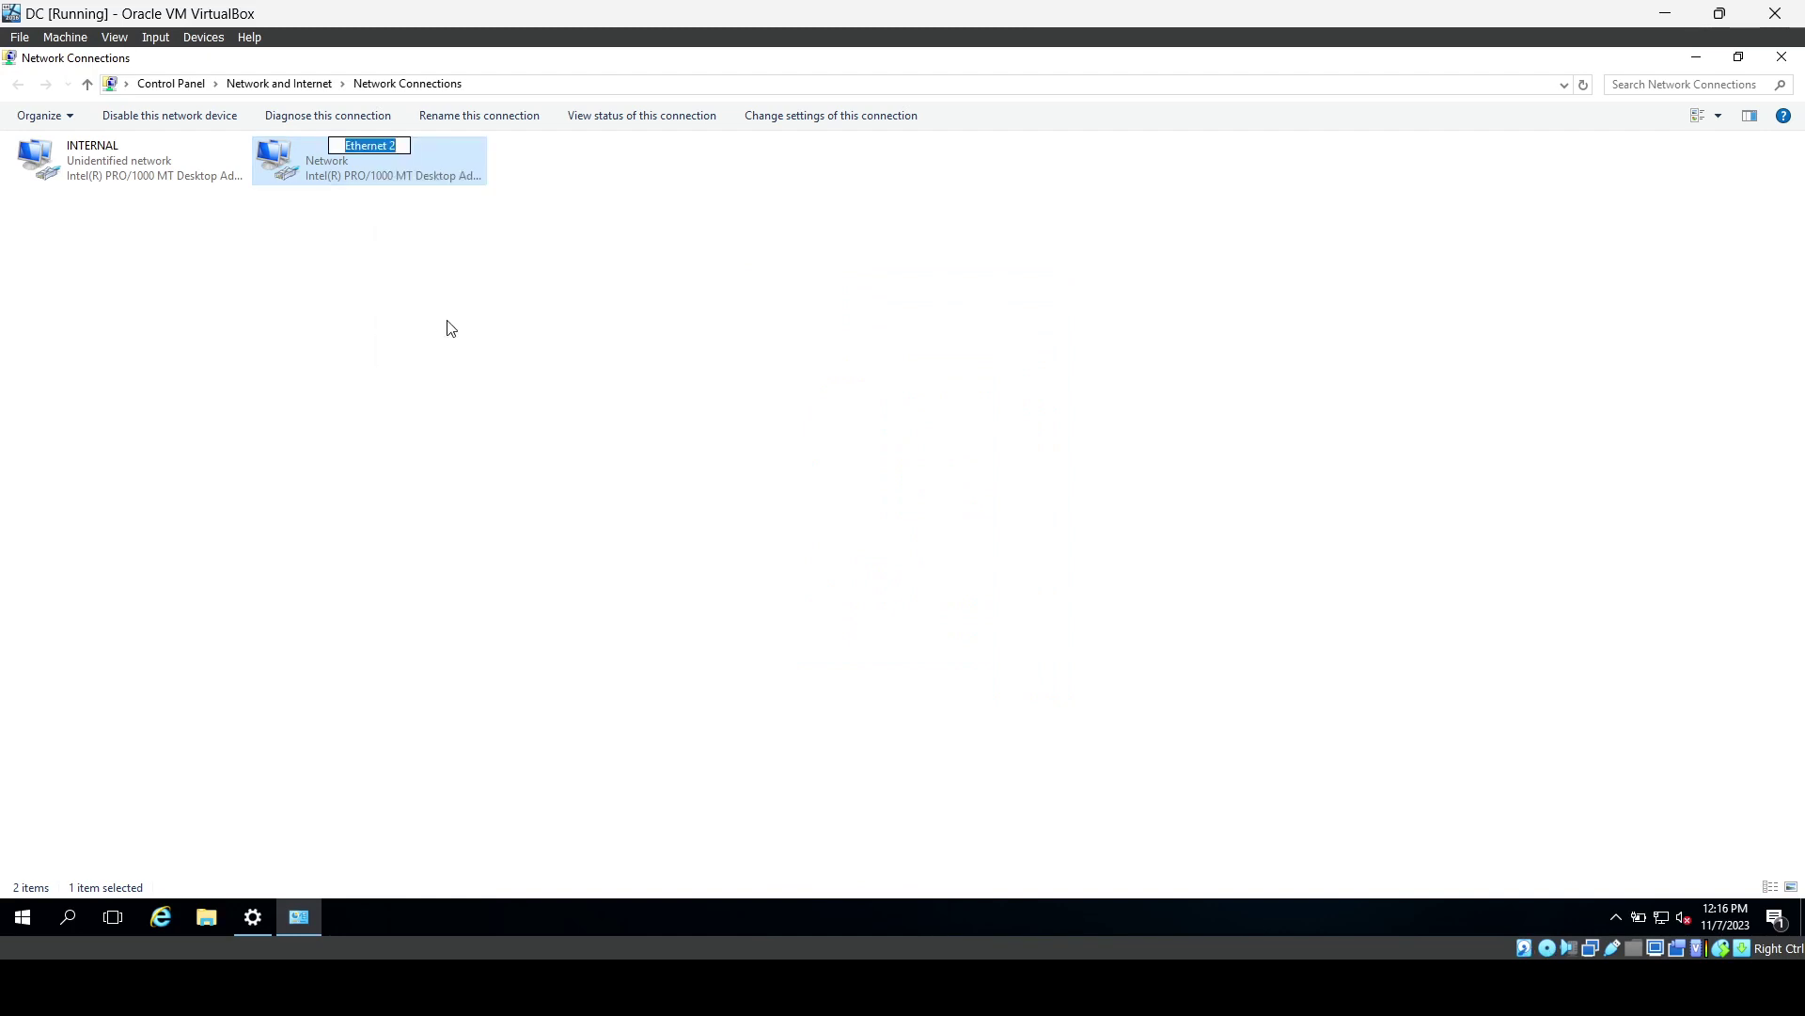
key(BackSpace)
text(INTERNAL)
key(ctrl+a)
key(BackSpace)
text(INTERNET)
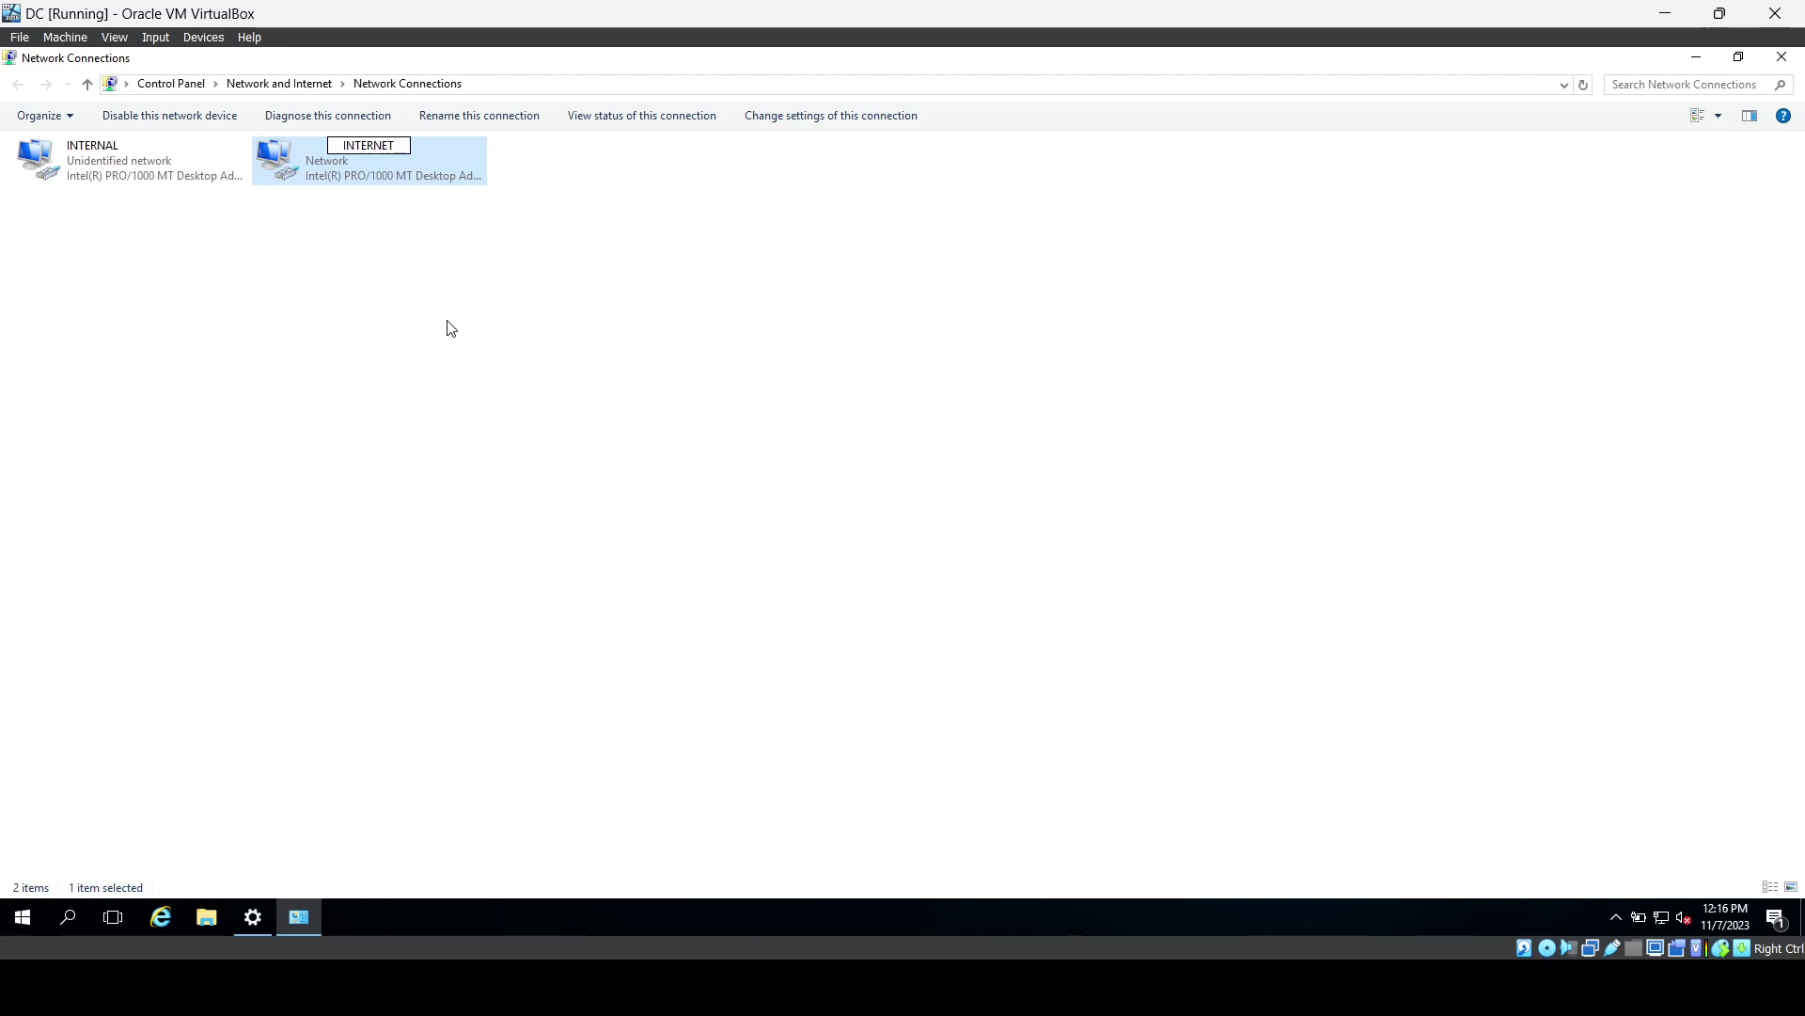
key(Return)
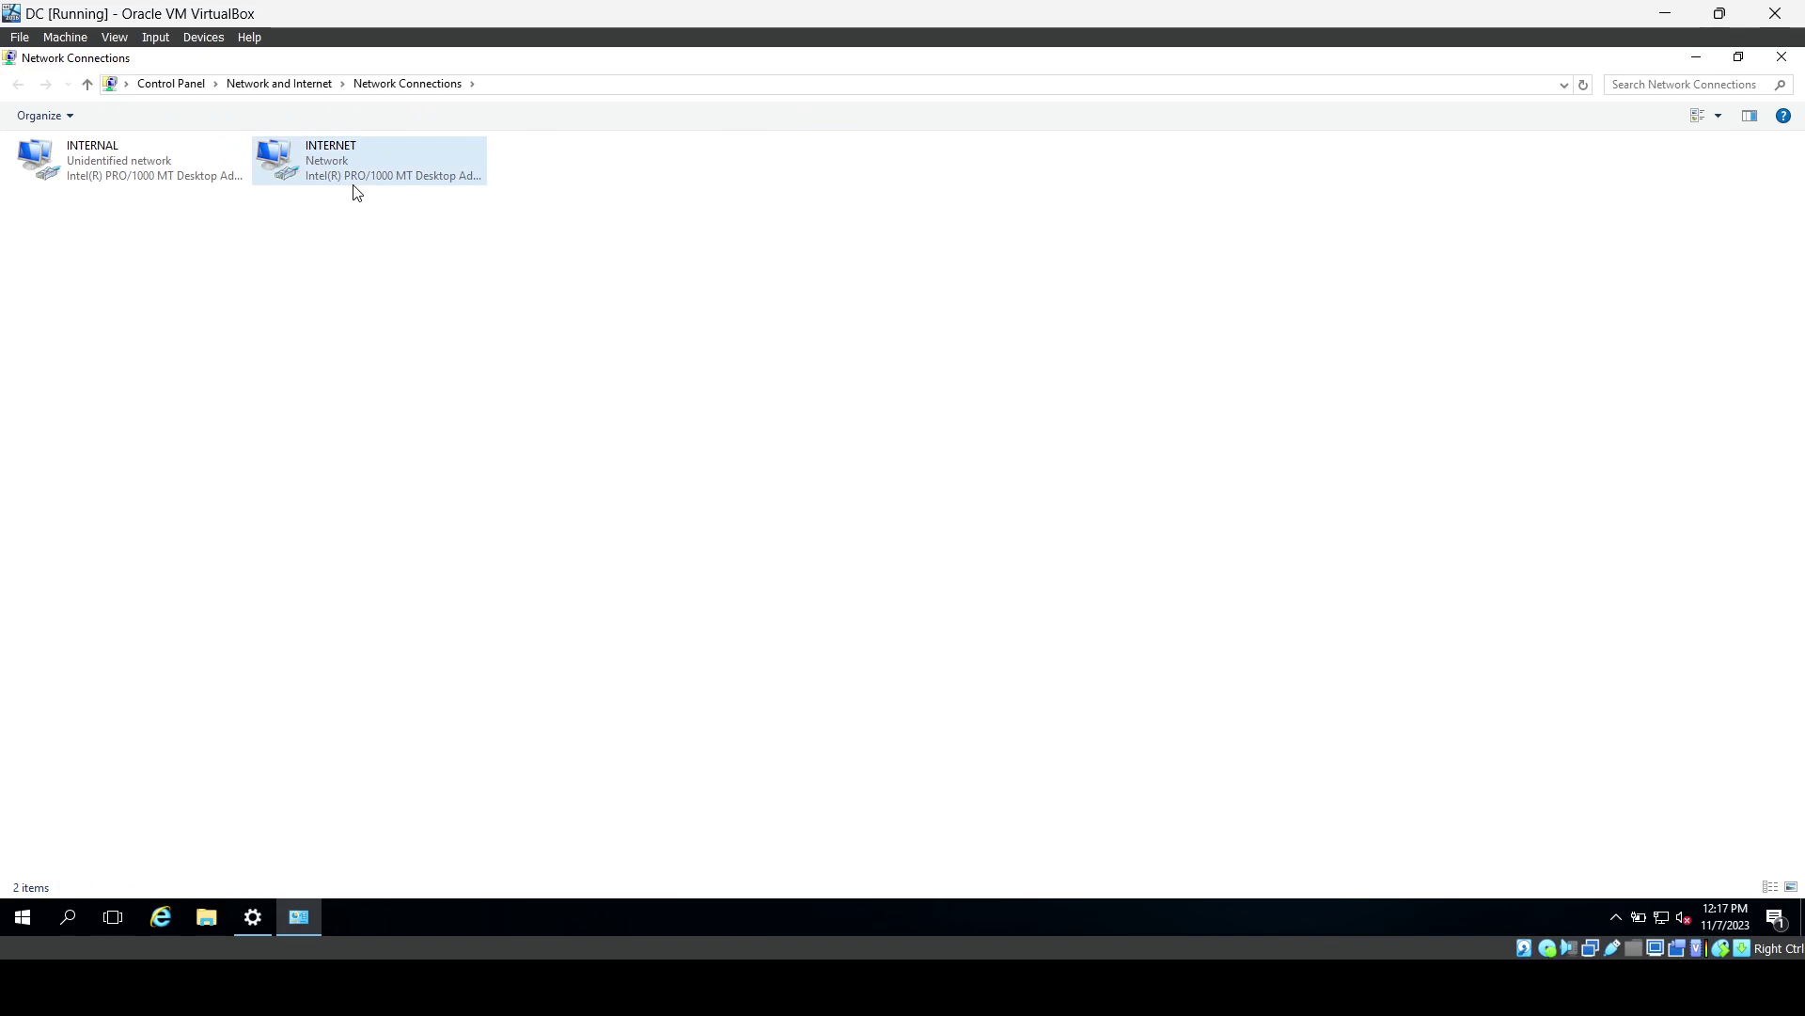
Check the INTERNAL connection's status and details, then close them.
right_click(126, 174)
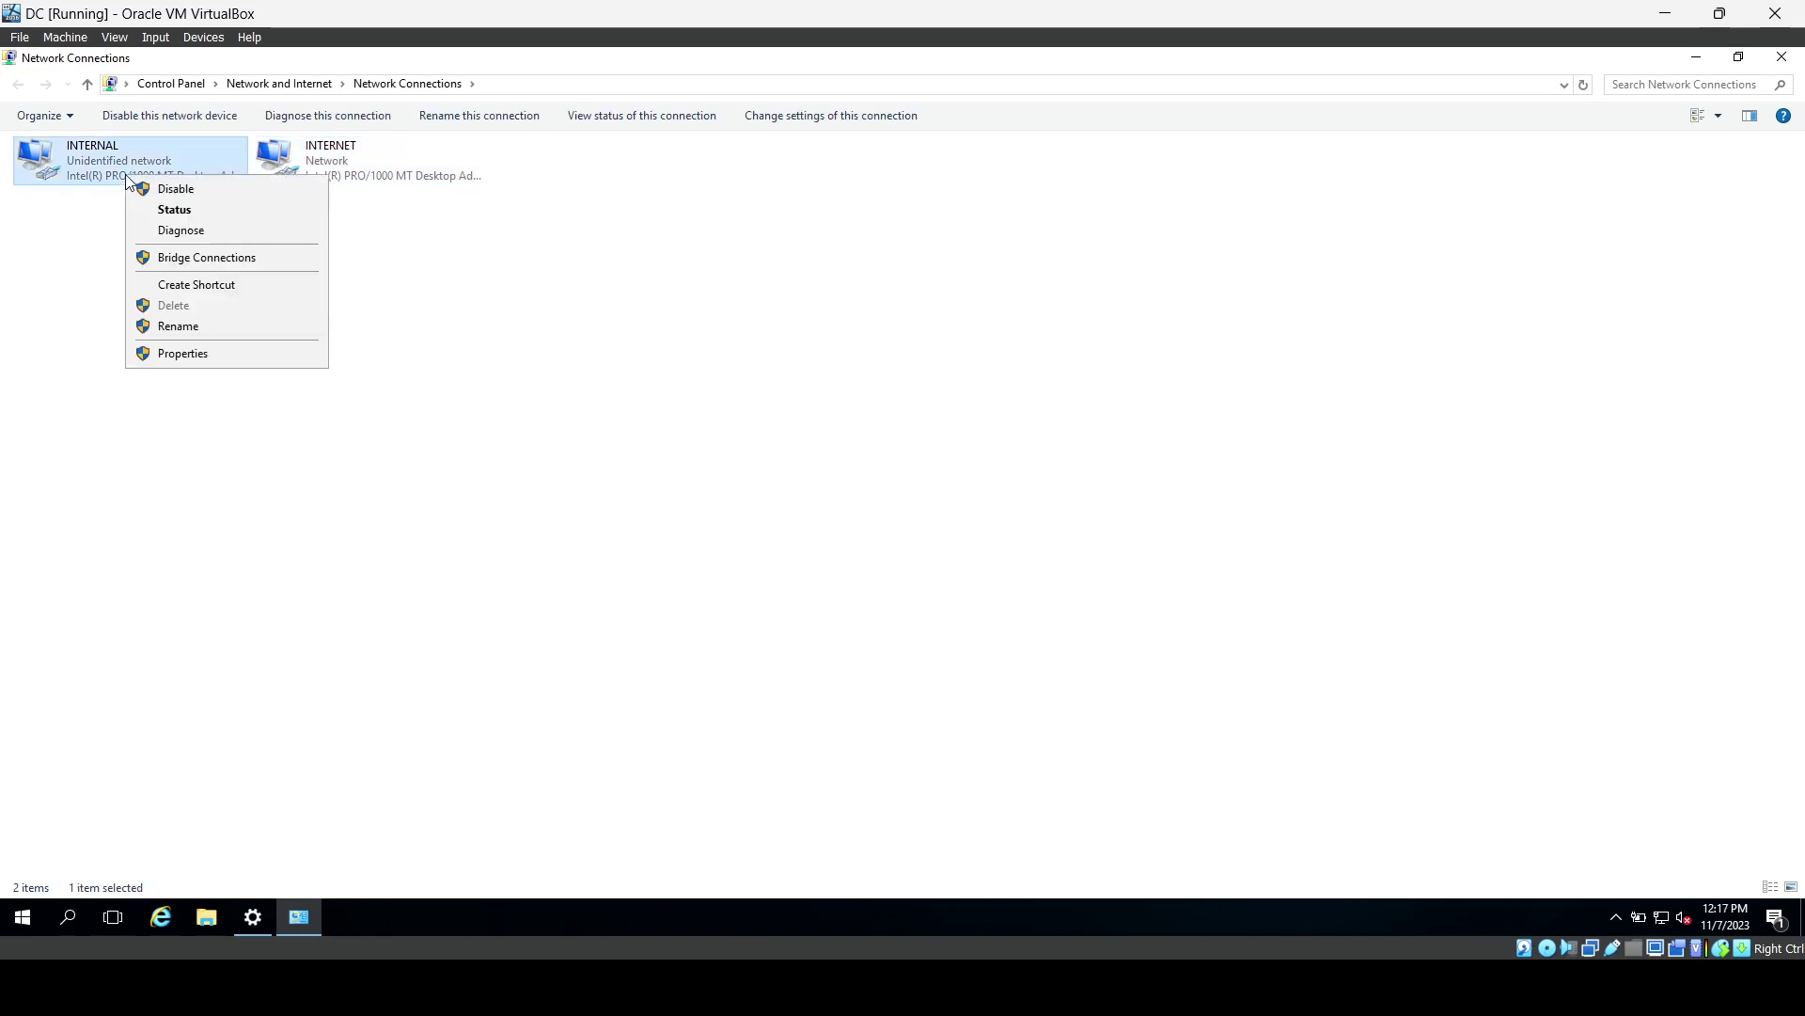
click(191, 213)
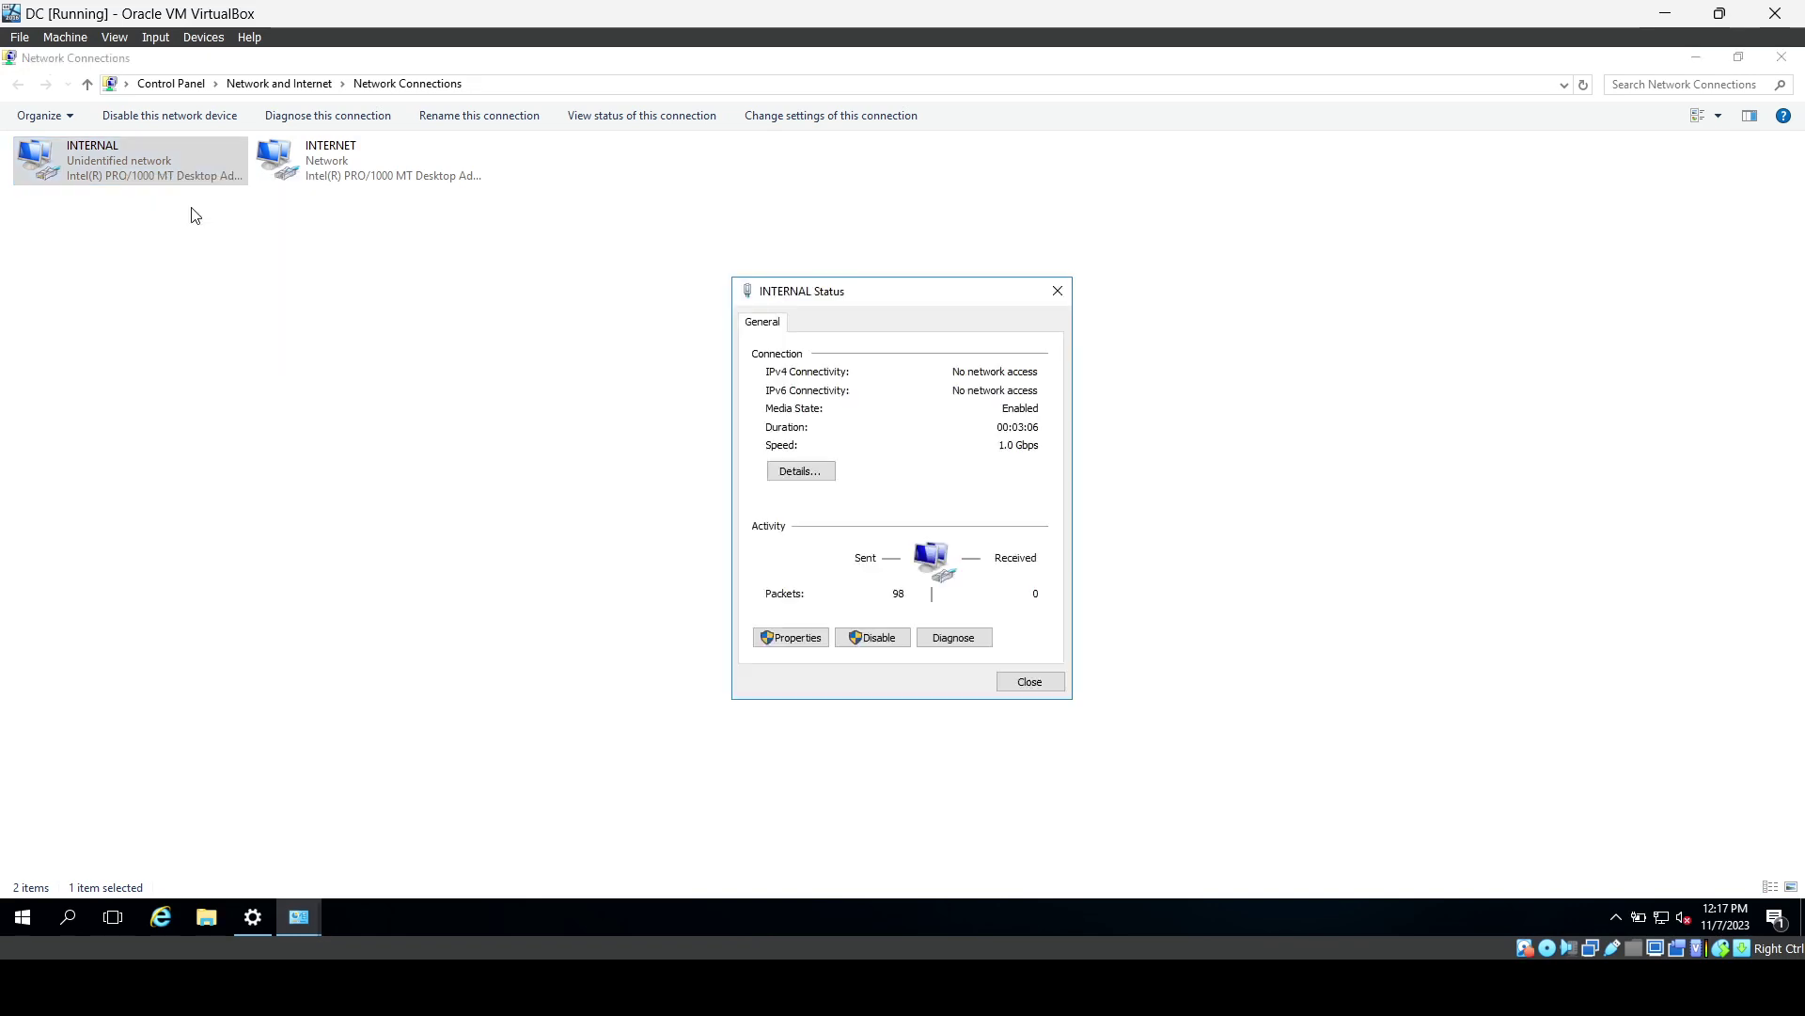
click(811, 471)
click(1016, 696)
click(1019, 689)
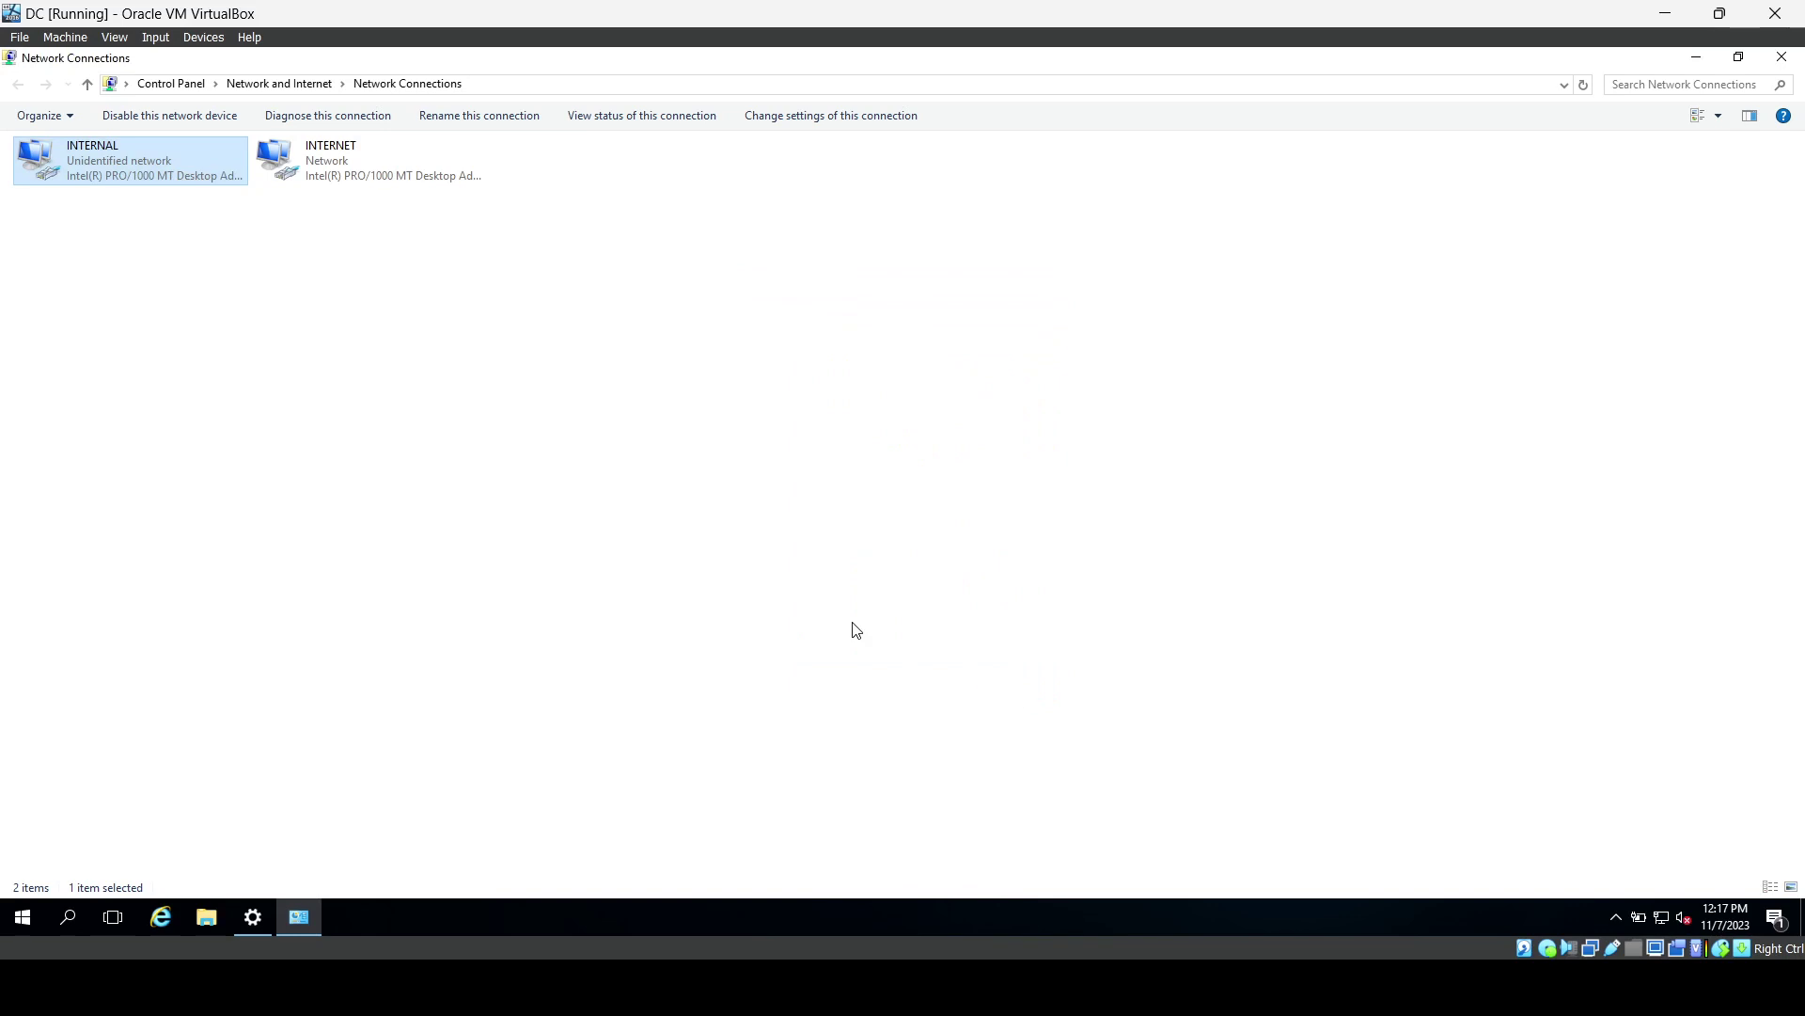
Open the Internet Protocol Version 4 (TCP/IPv4) properties of the INTERNAL adapter.
right_click(172, 188)
right_click(157, 165)
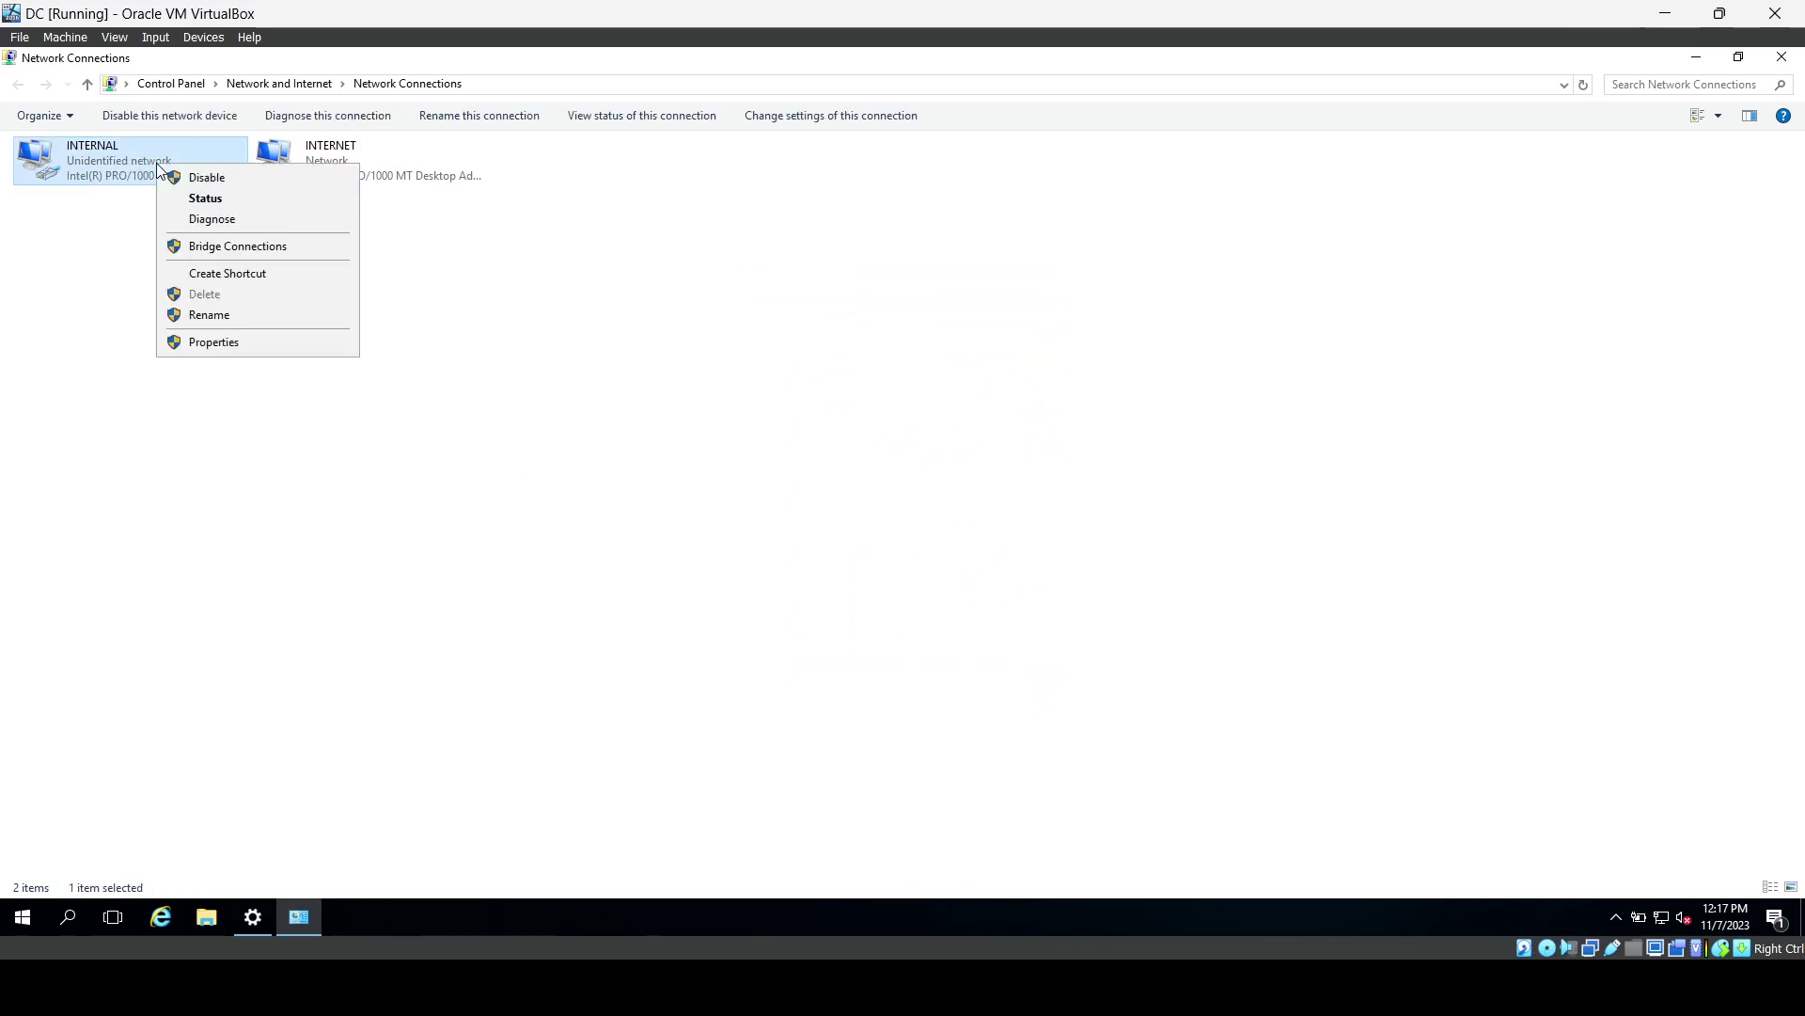
click(216, 342)
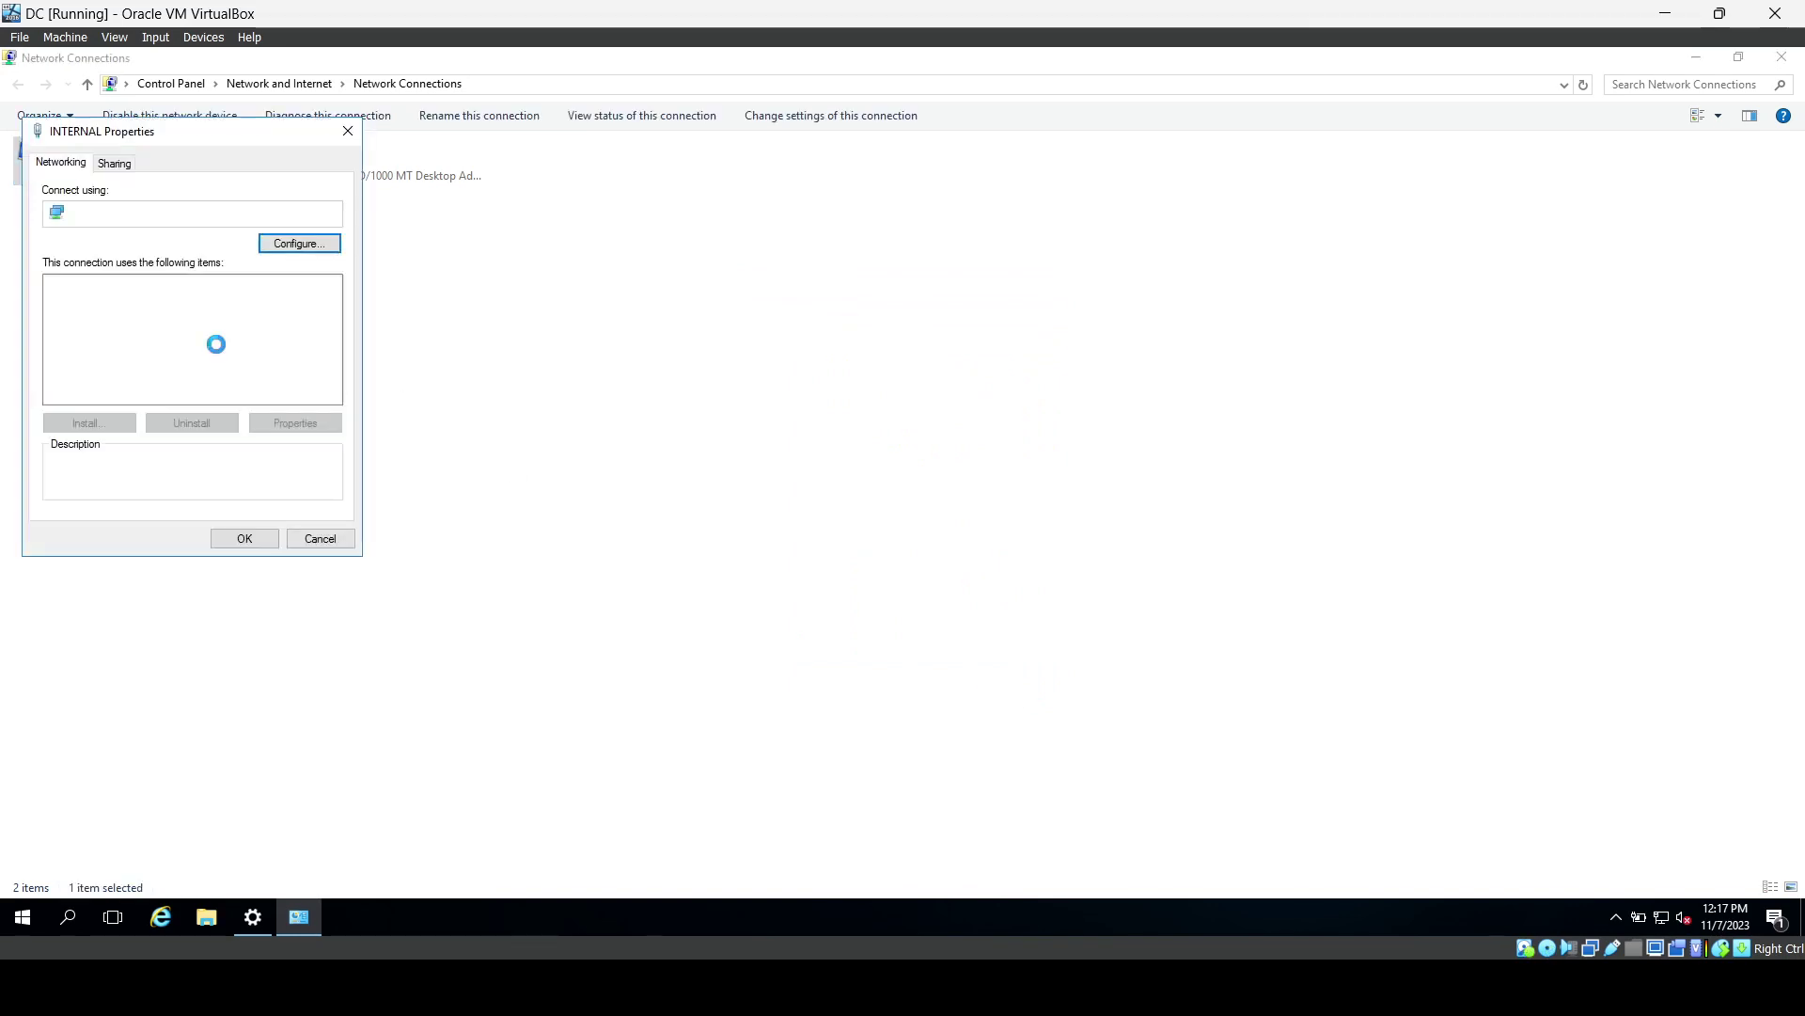
drag(229, 139, 616, 181)
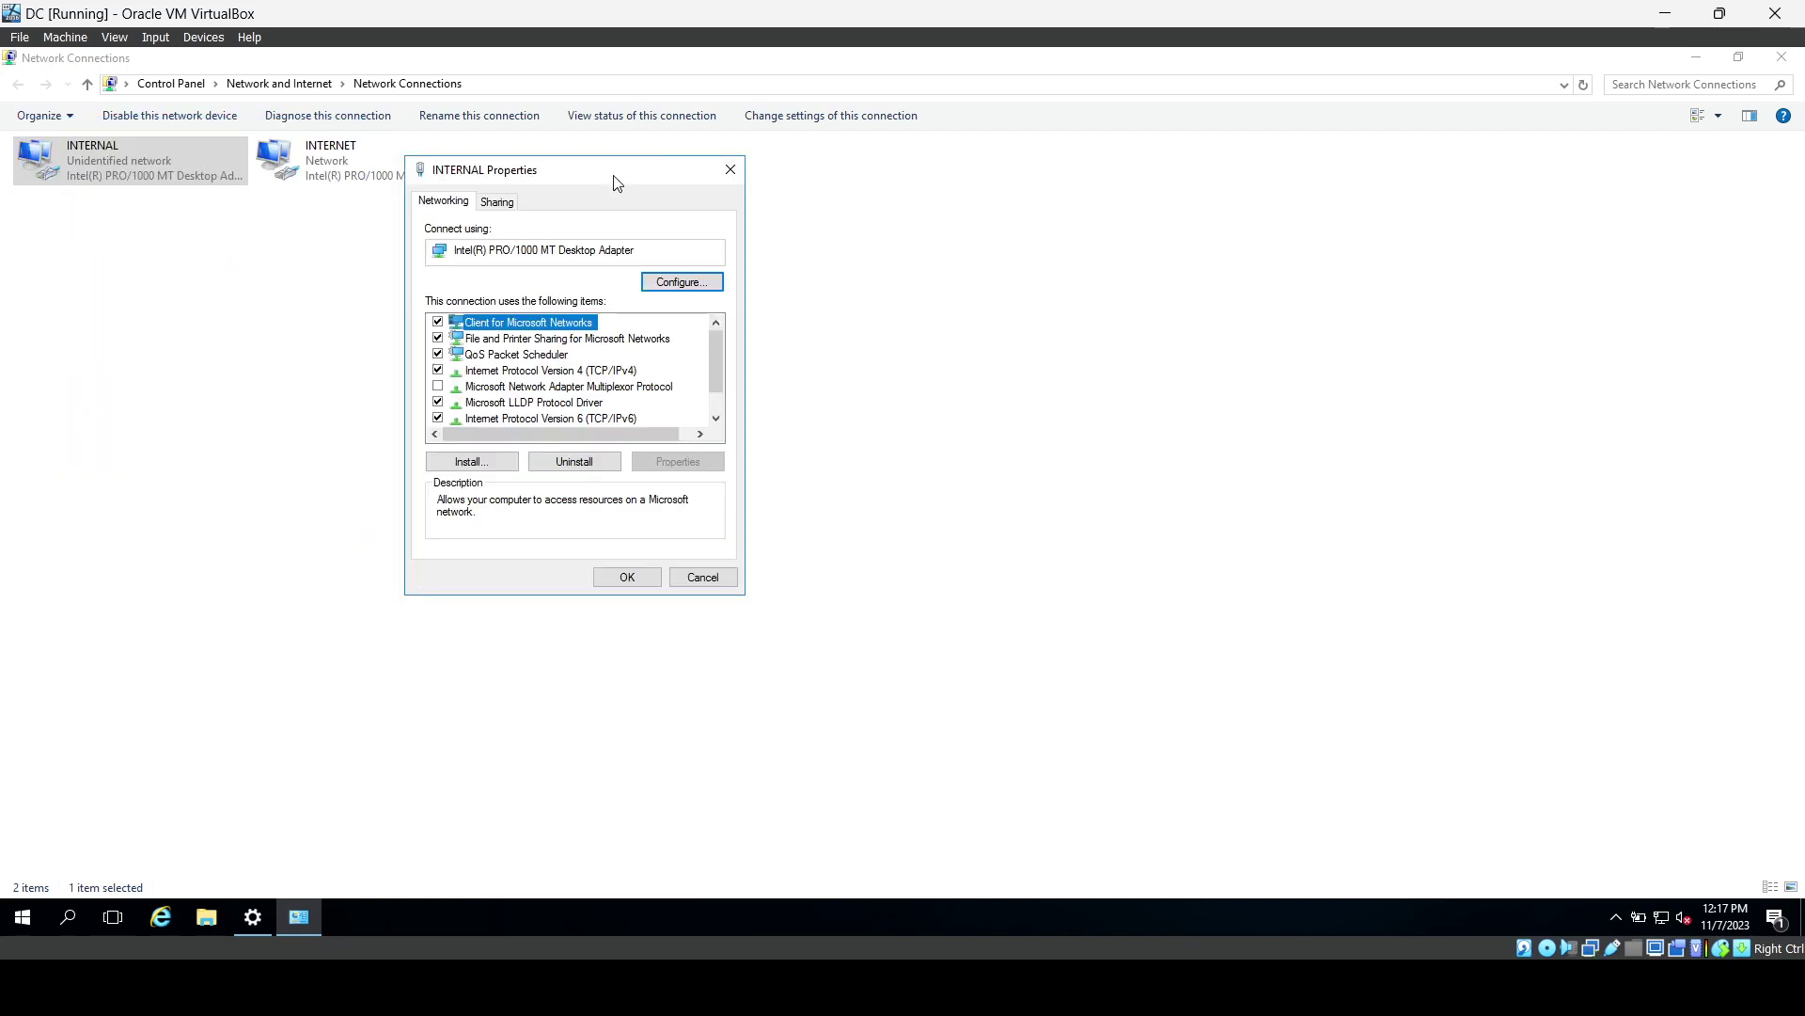
click(599, 376)
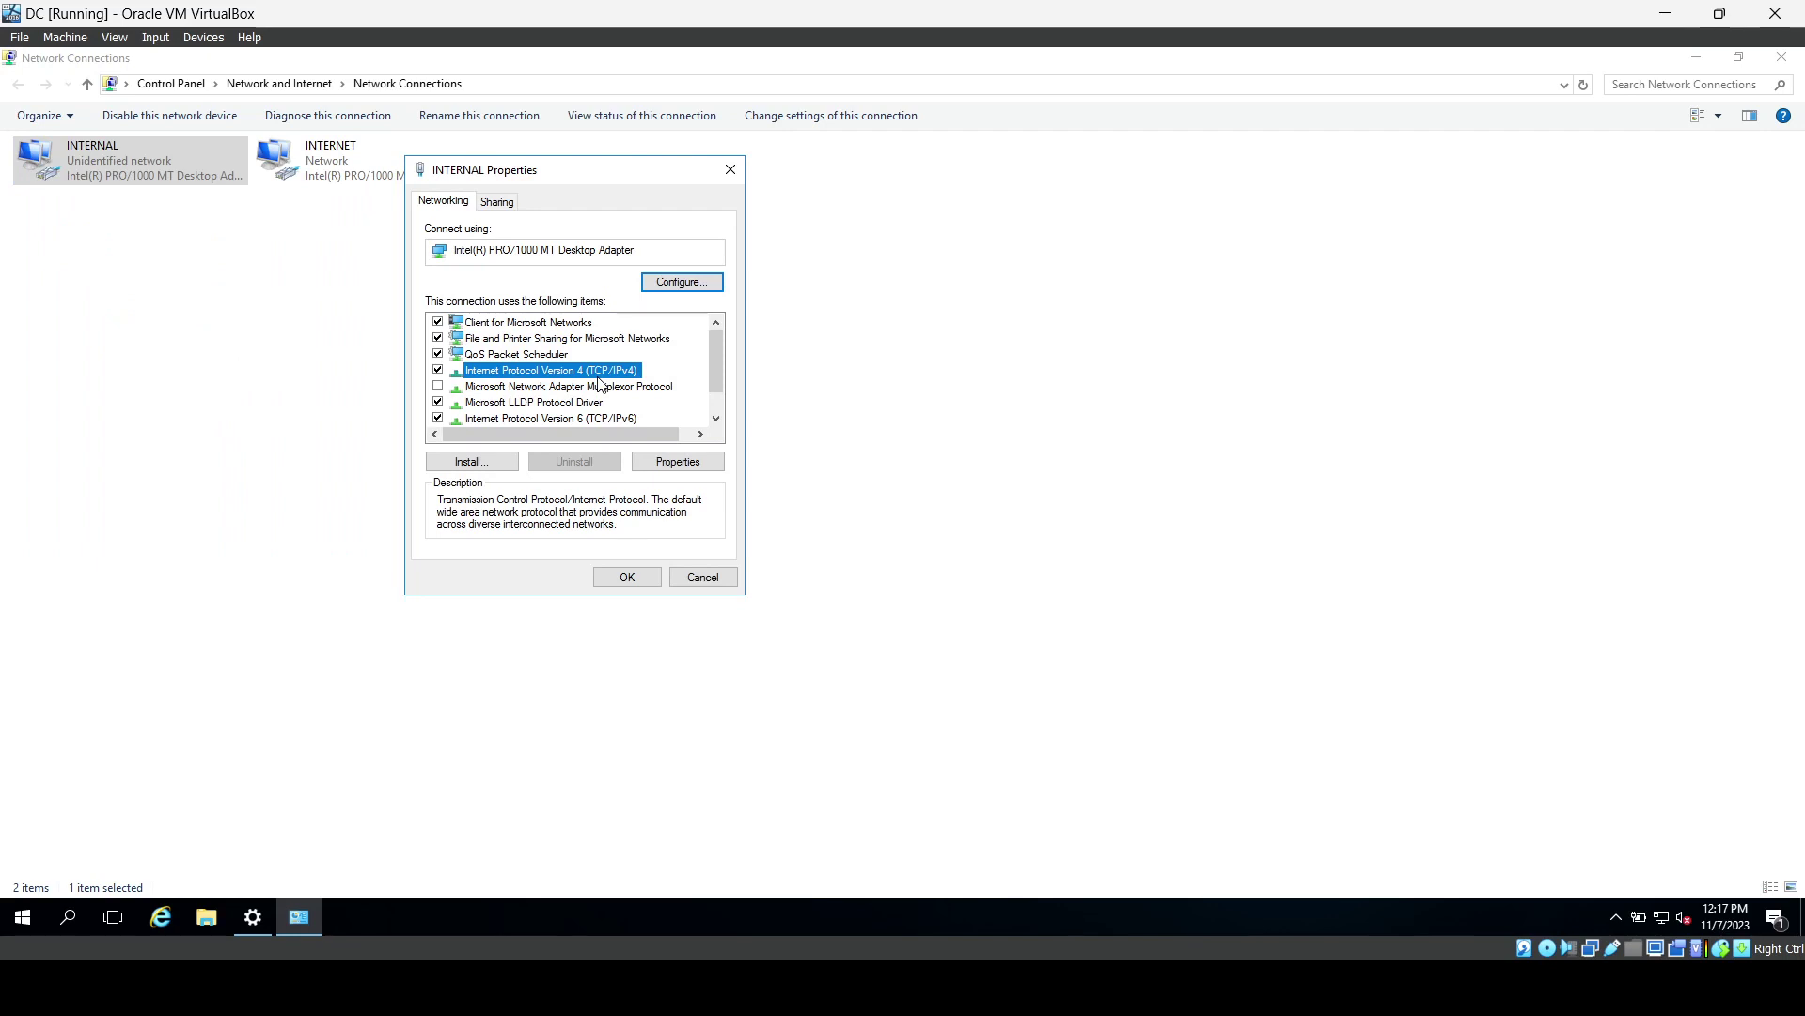
click(680, 463)
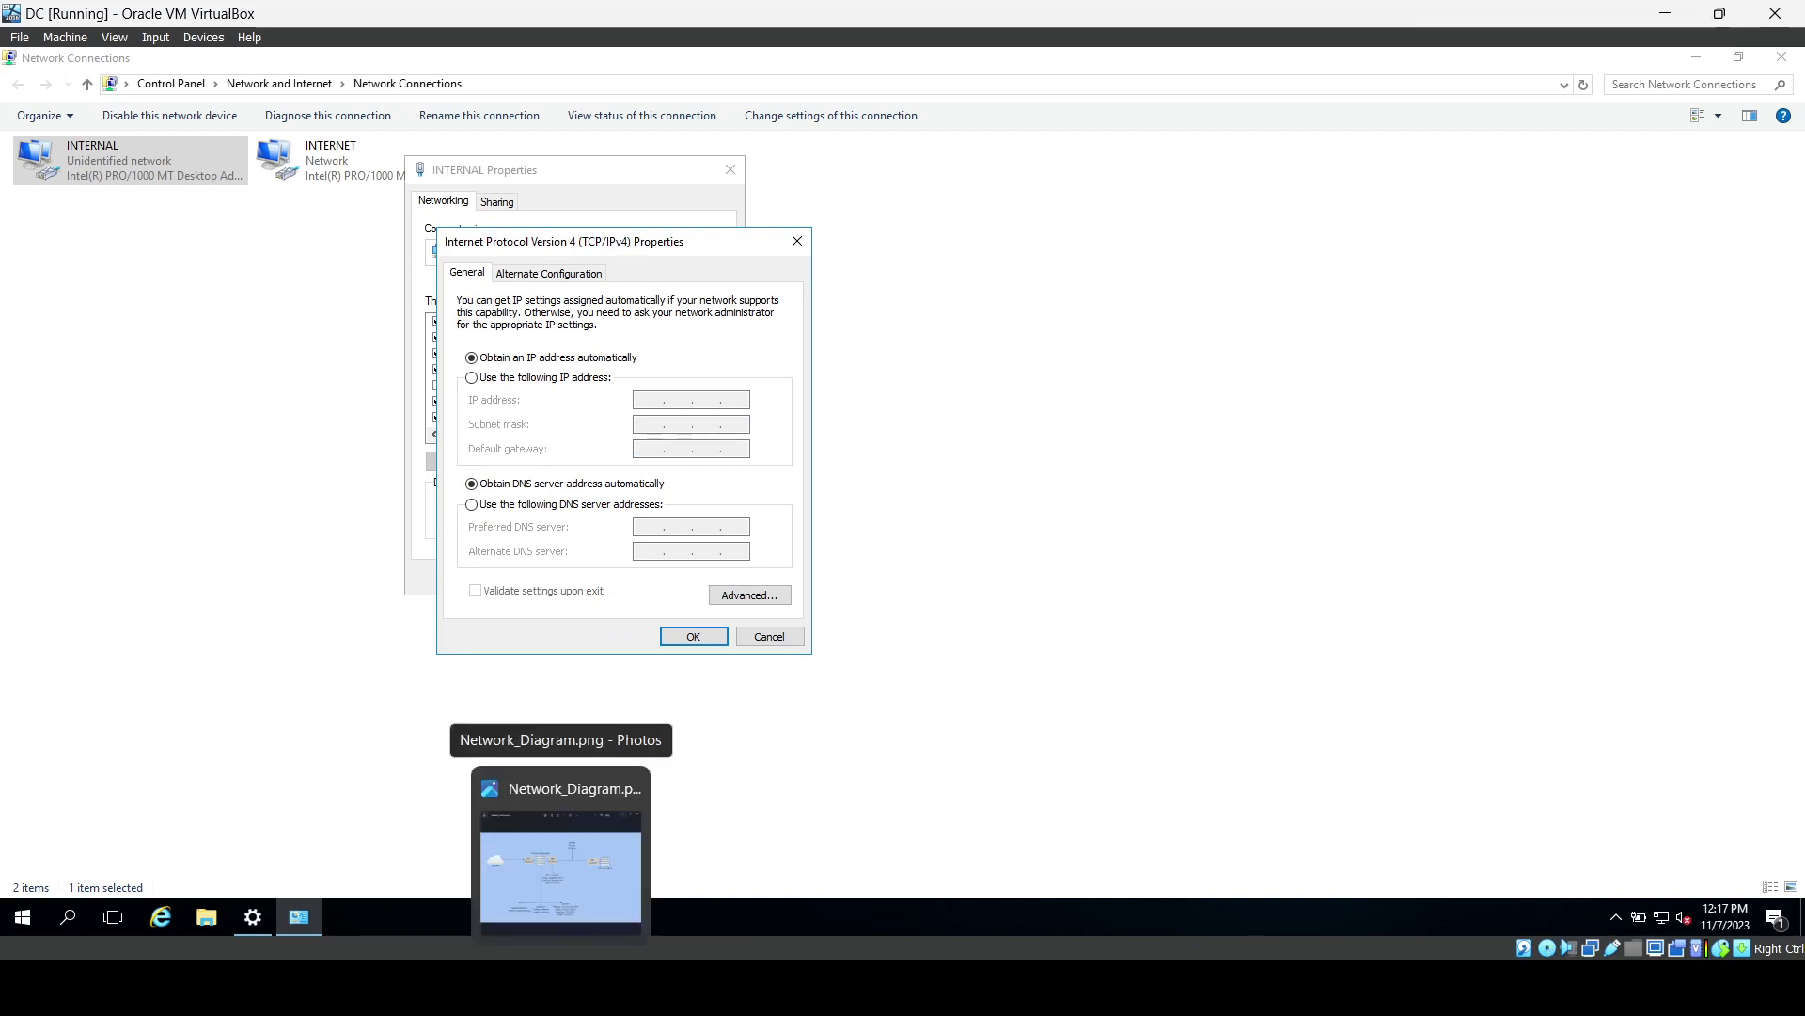
Review Network_Diagram.png in Photos, then minimize it to return to the IPv4 properties.
click(560, 987)
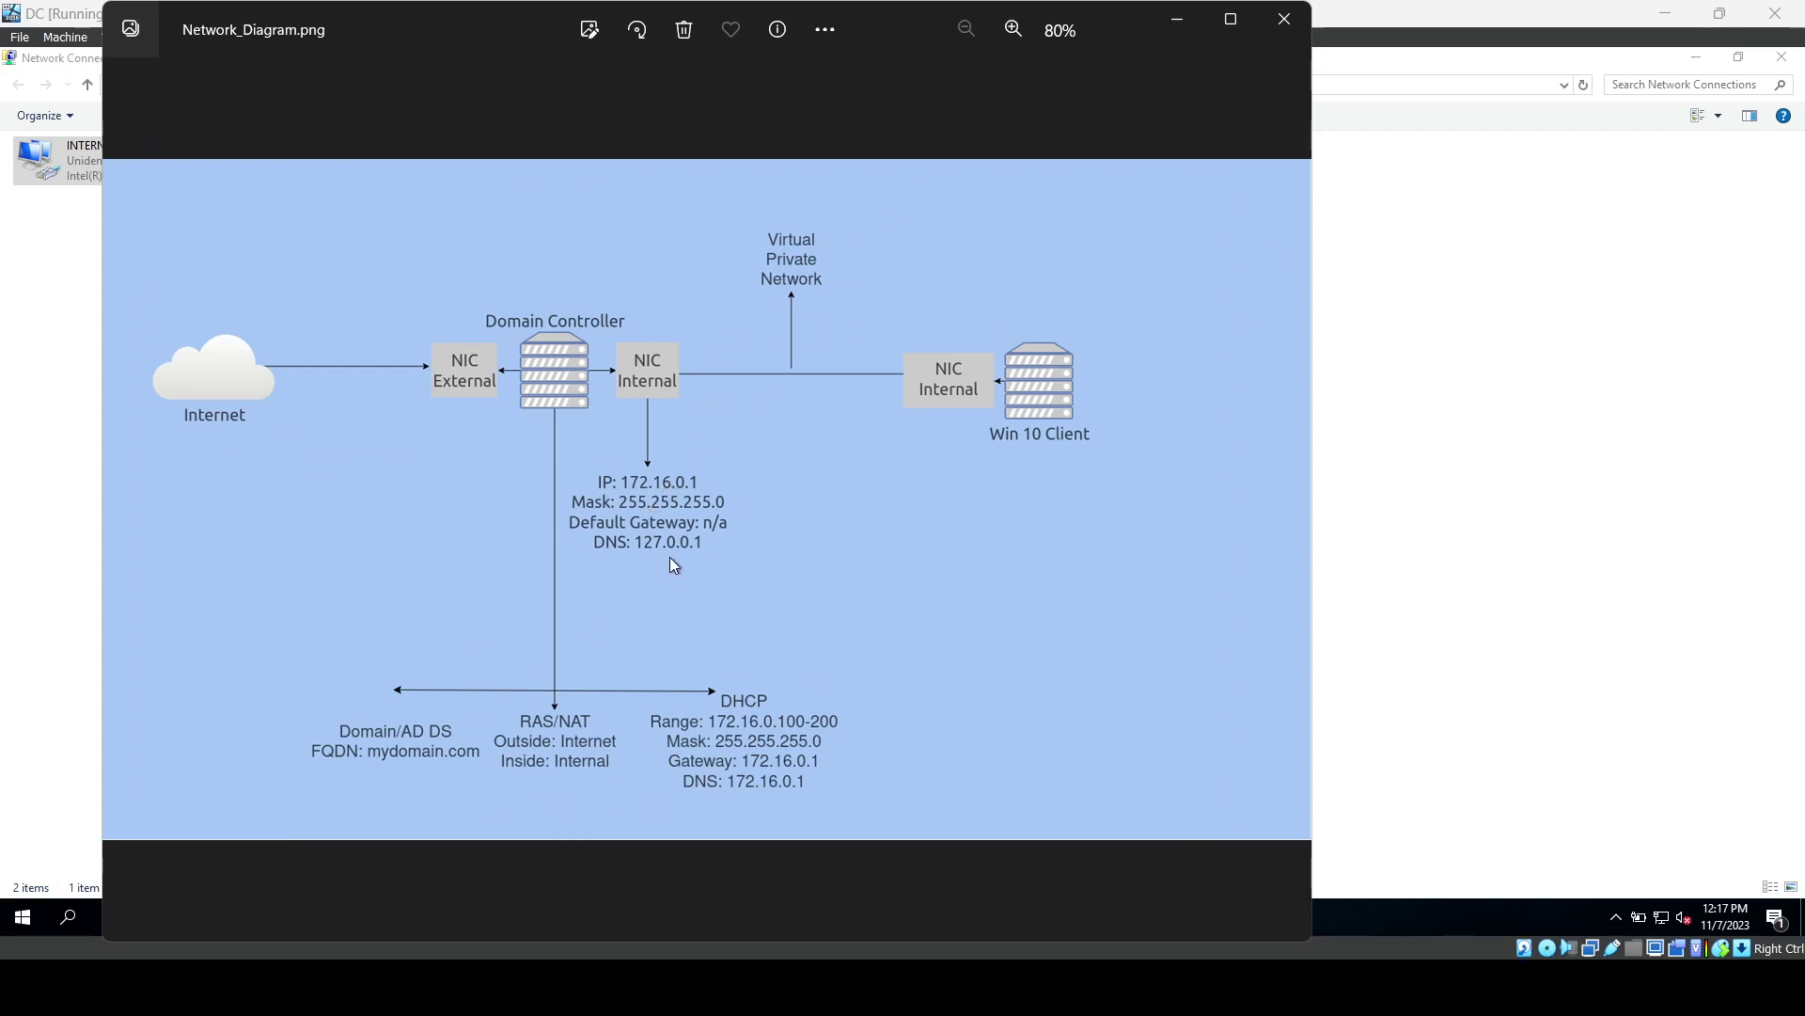
click(1177, 24)
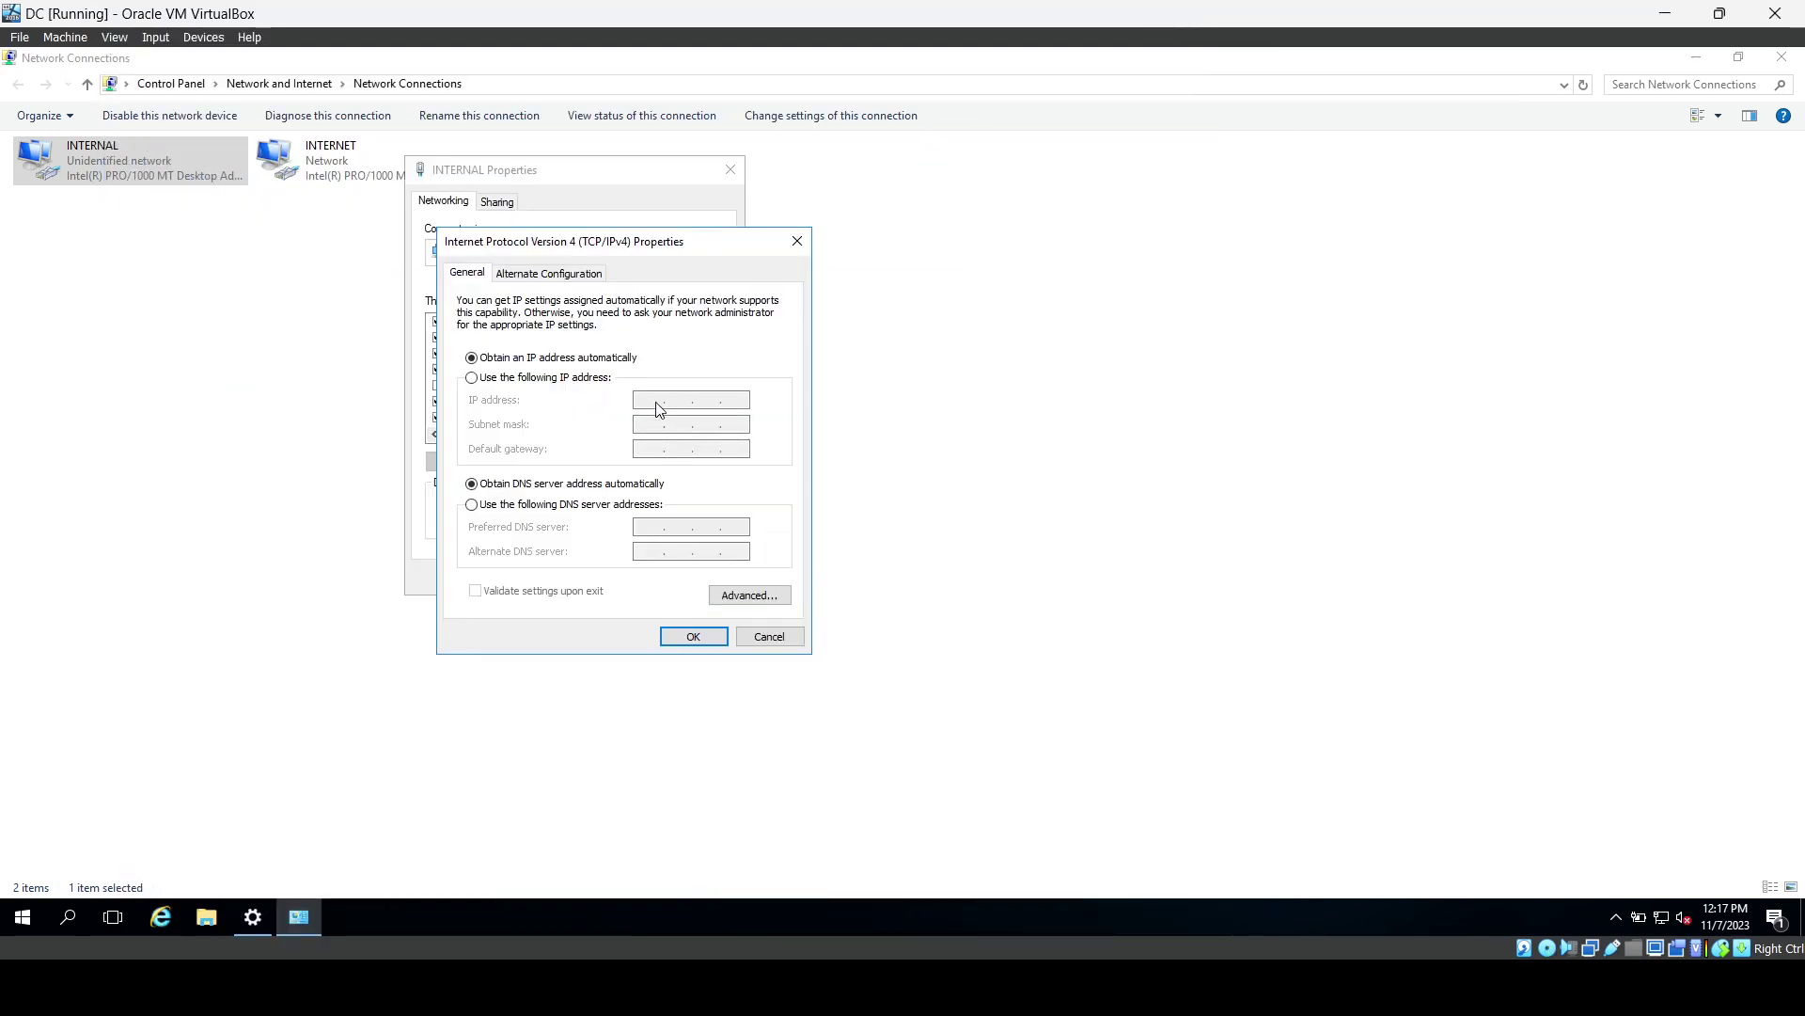
Give INTERNAL a static IPv4 address 172.16.0.1 with subnet mask 255.255.255.0.
click(511, 379)
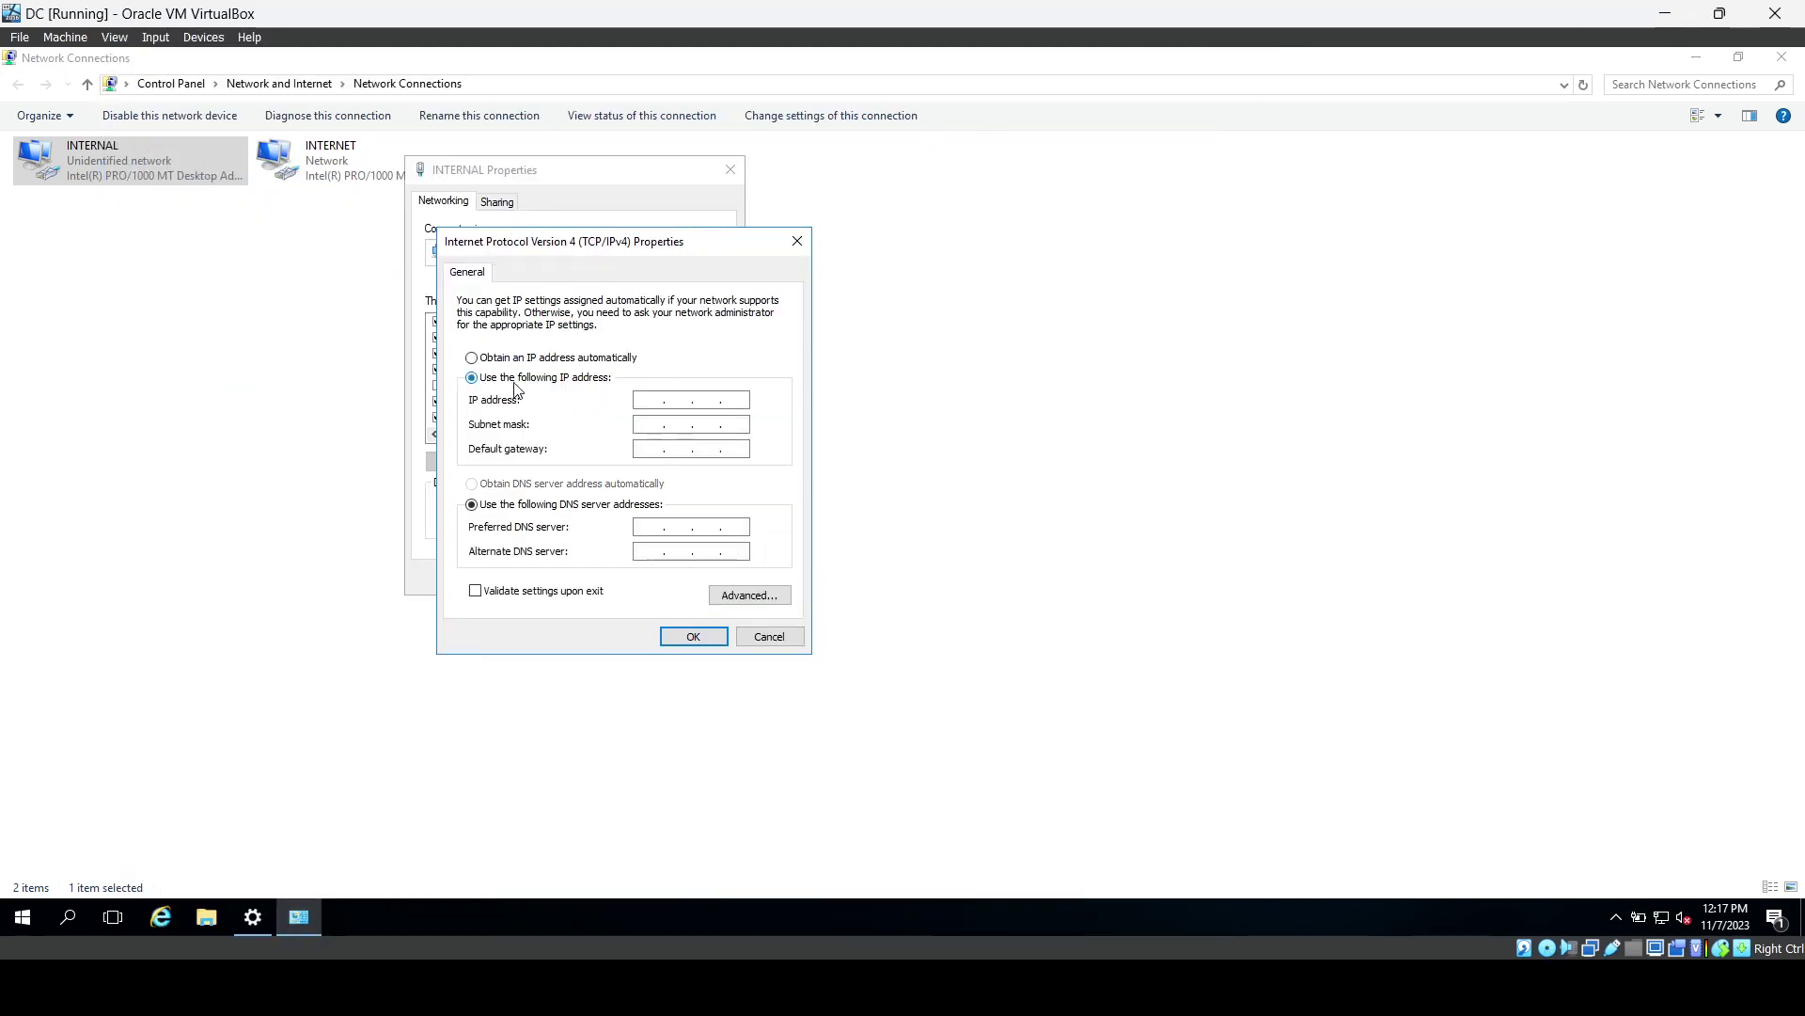
click(645, 407)
text(172 . . .)
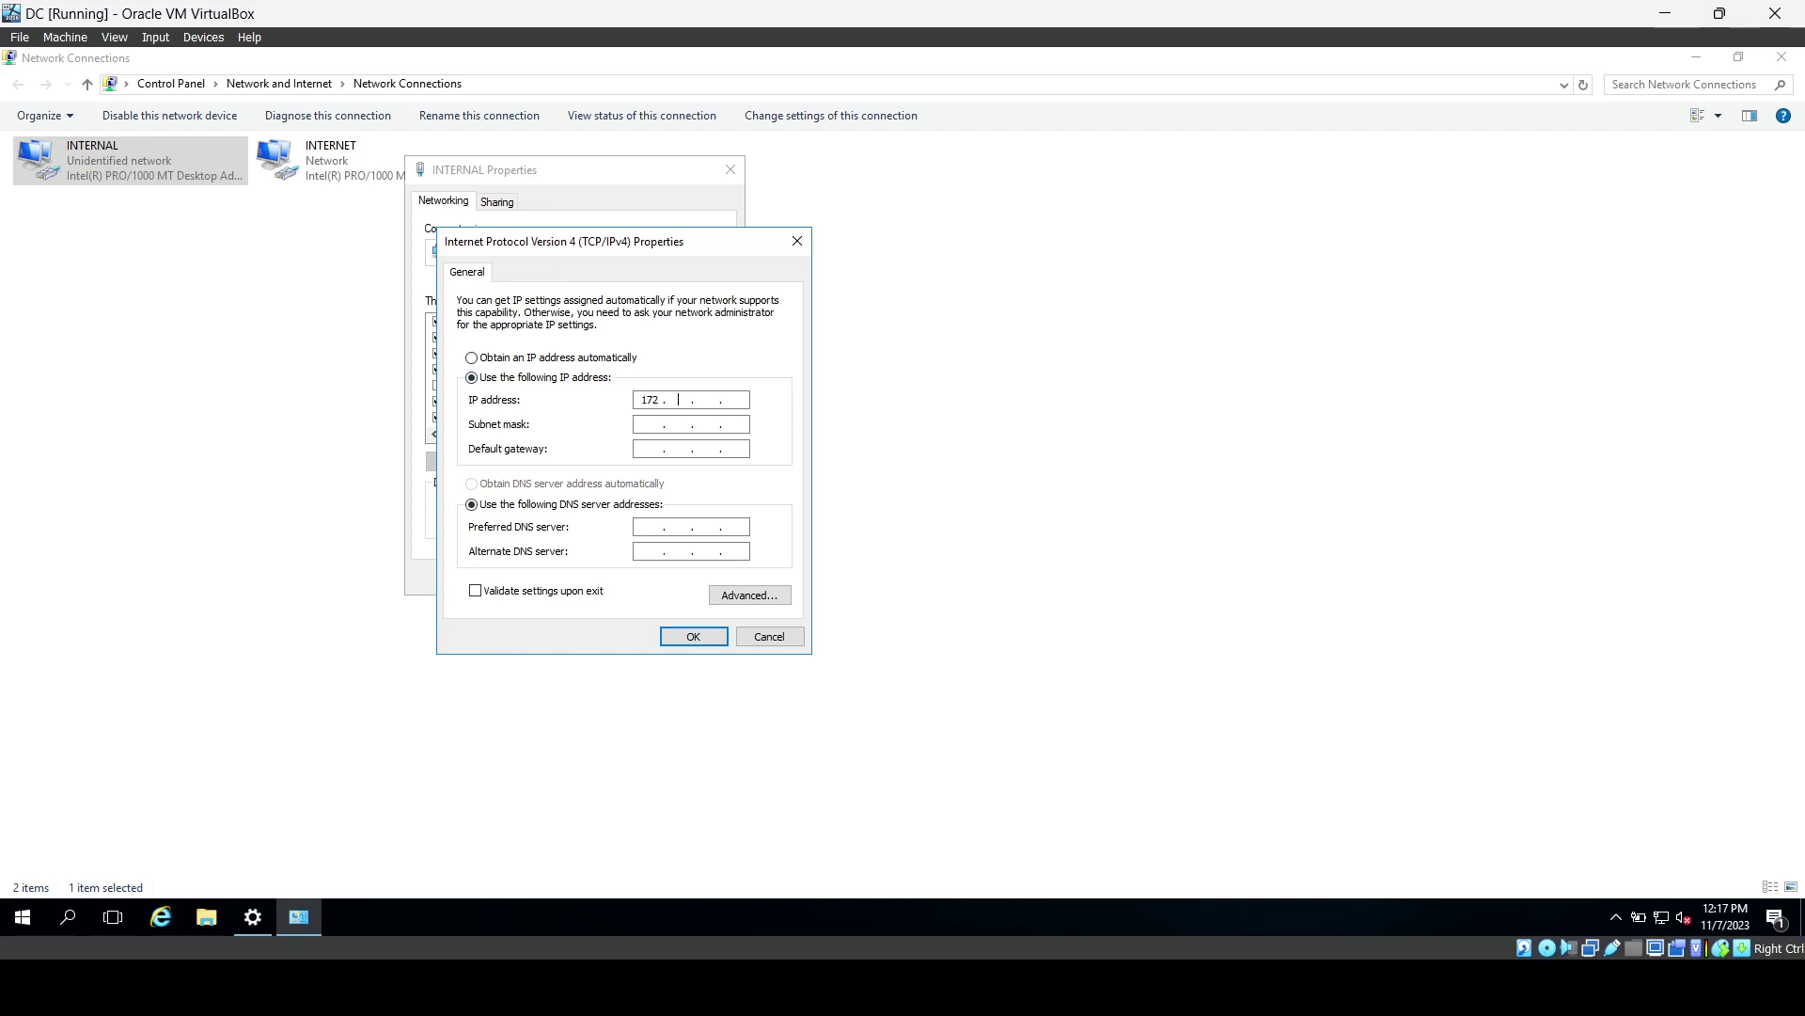
text(16 01)
key(Tab)
click(675, 424)
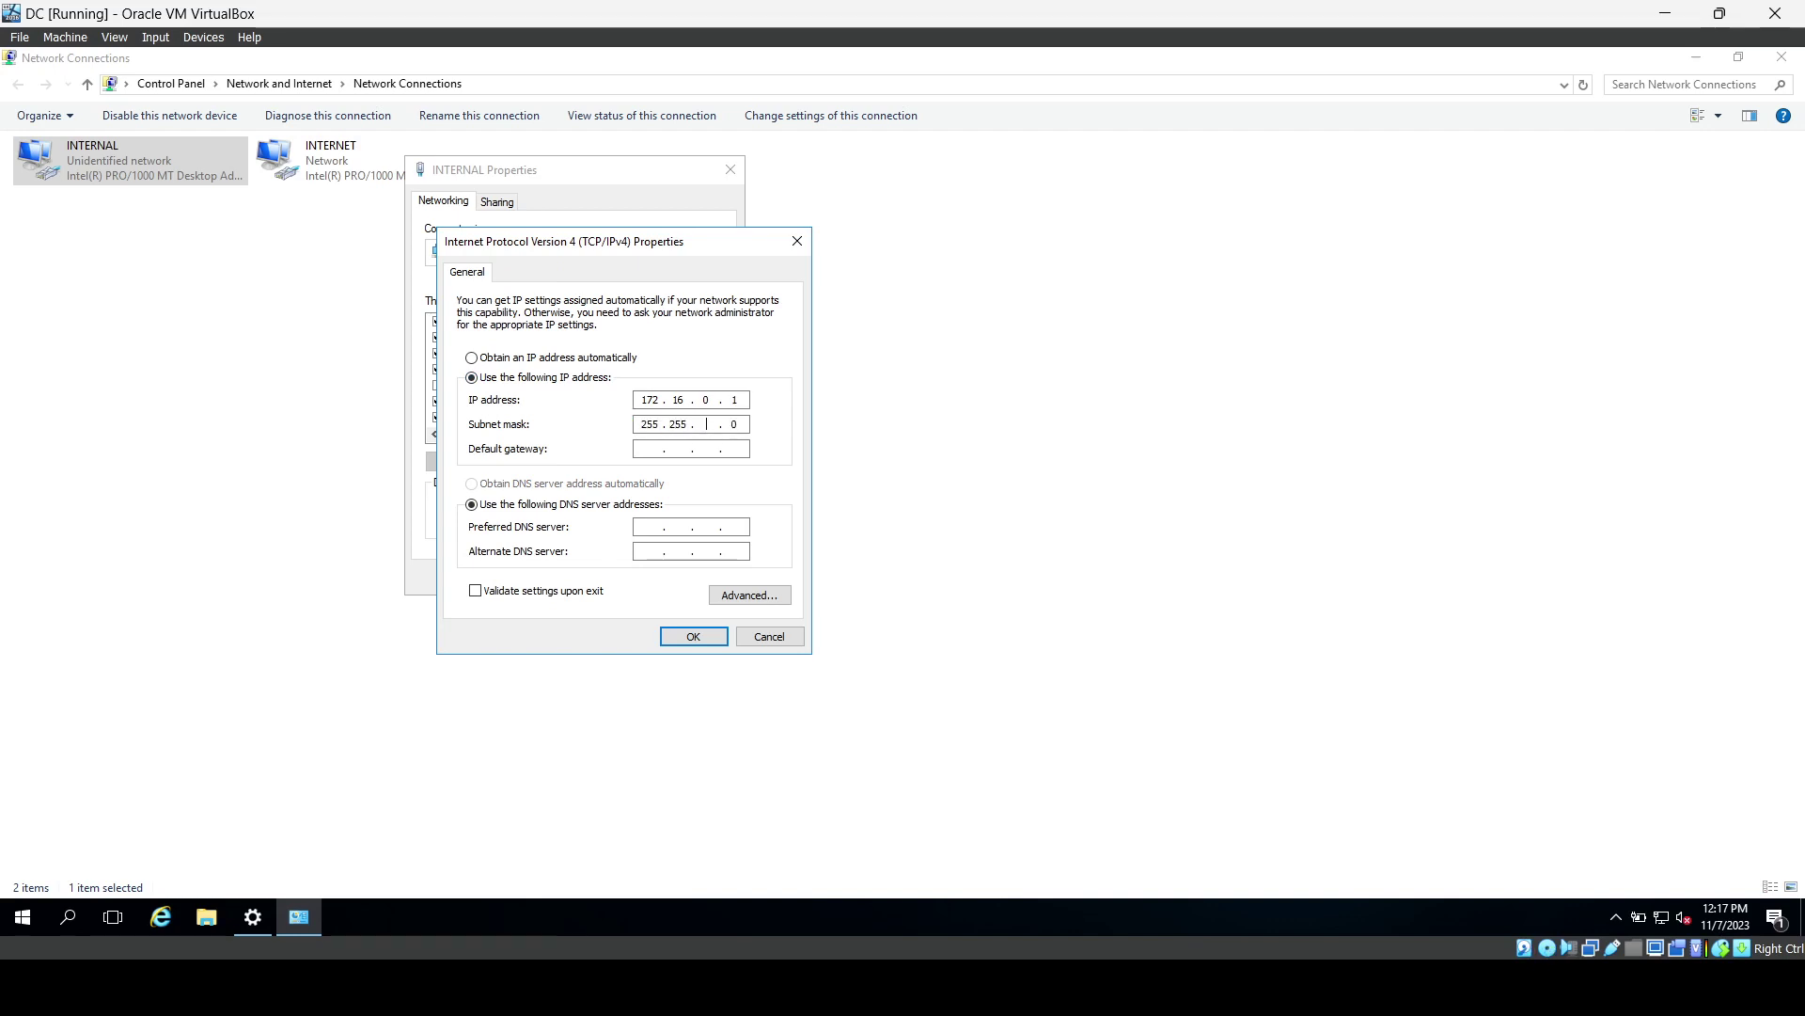
text(255 . 0)
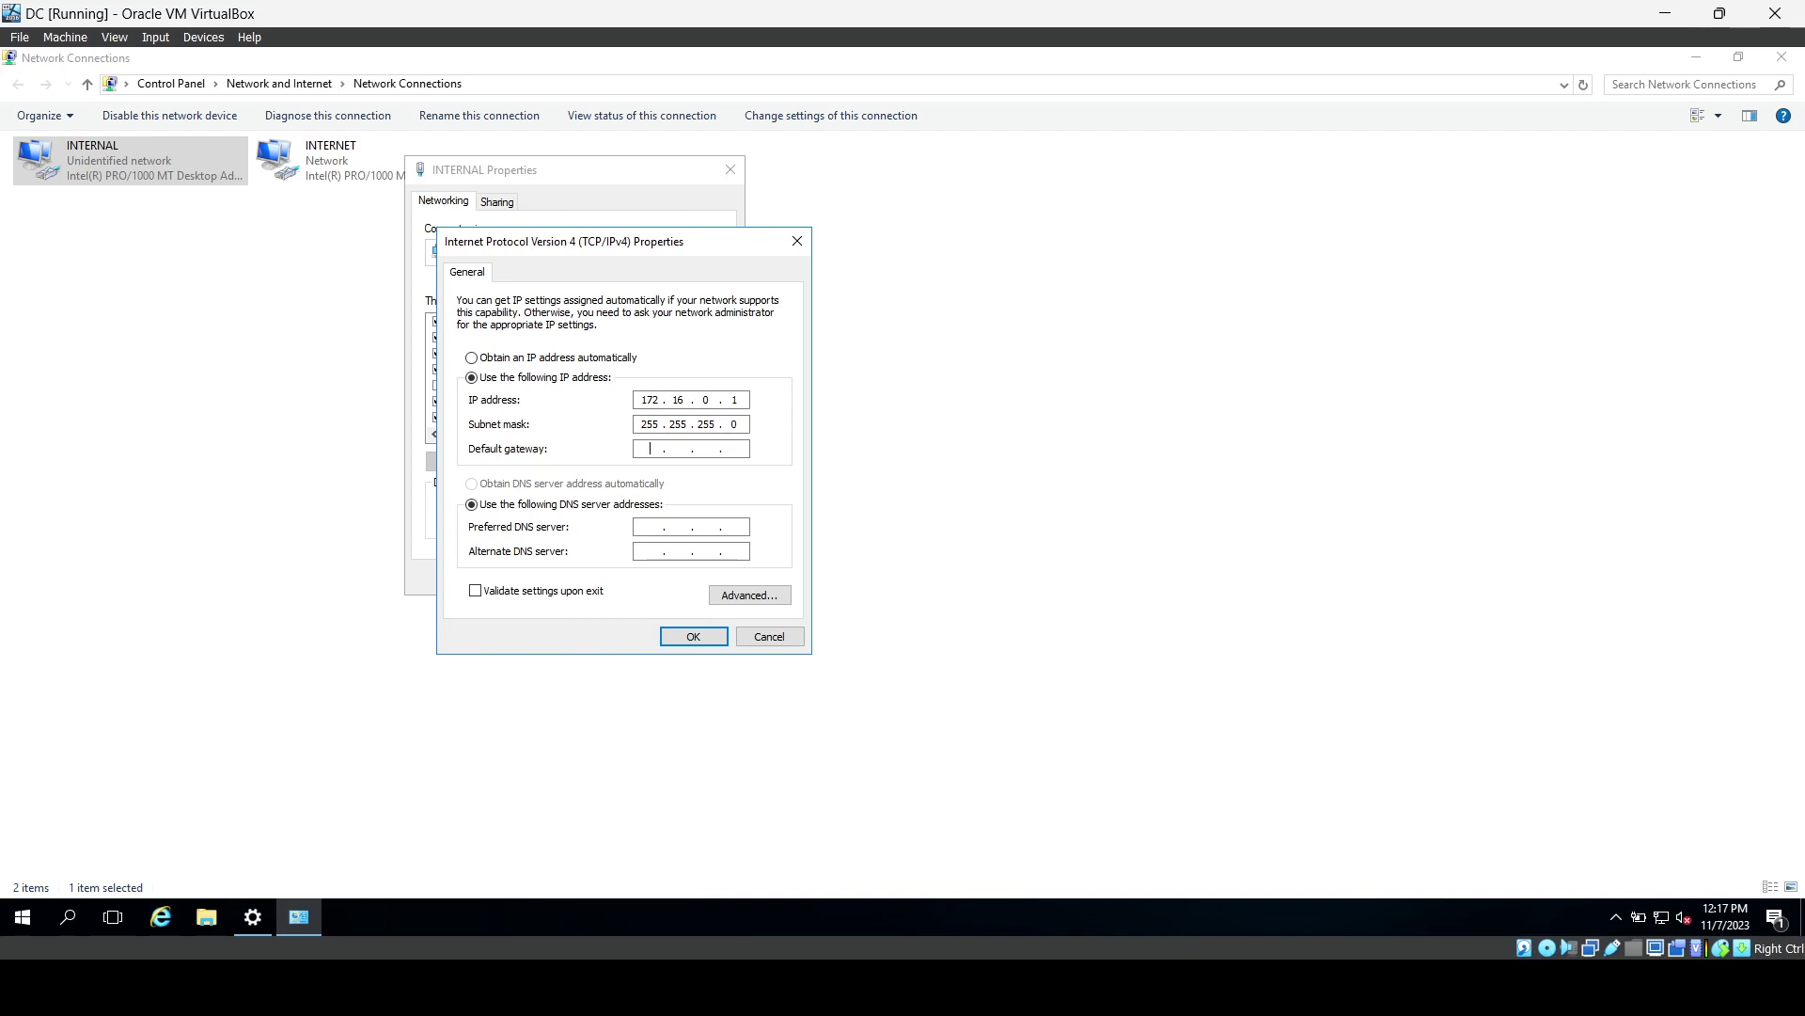
Set the preferred DNS server to 127.0.0.1.
click(618, 505)
click(649, 526)
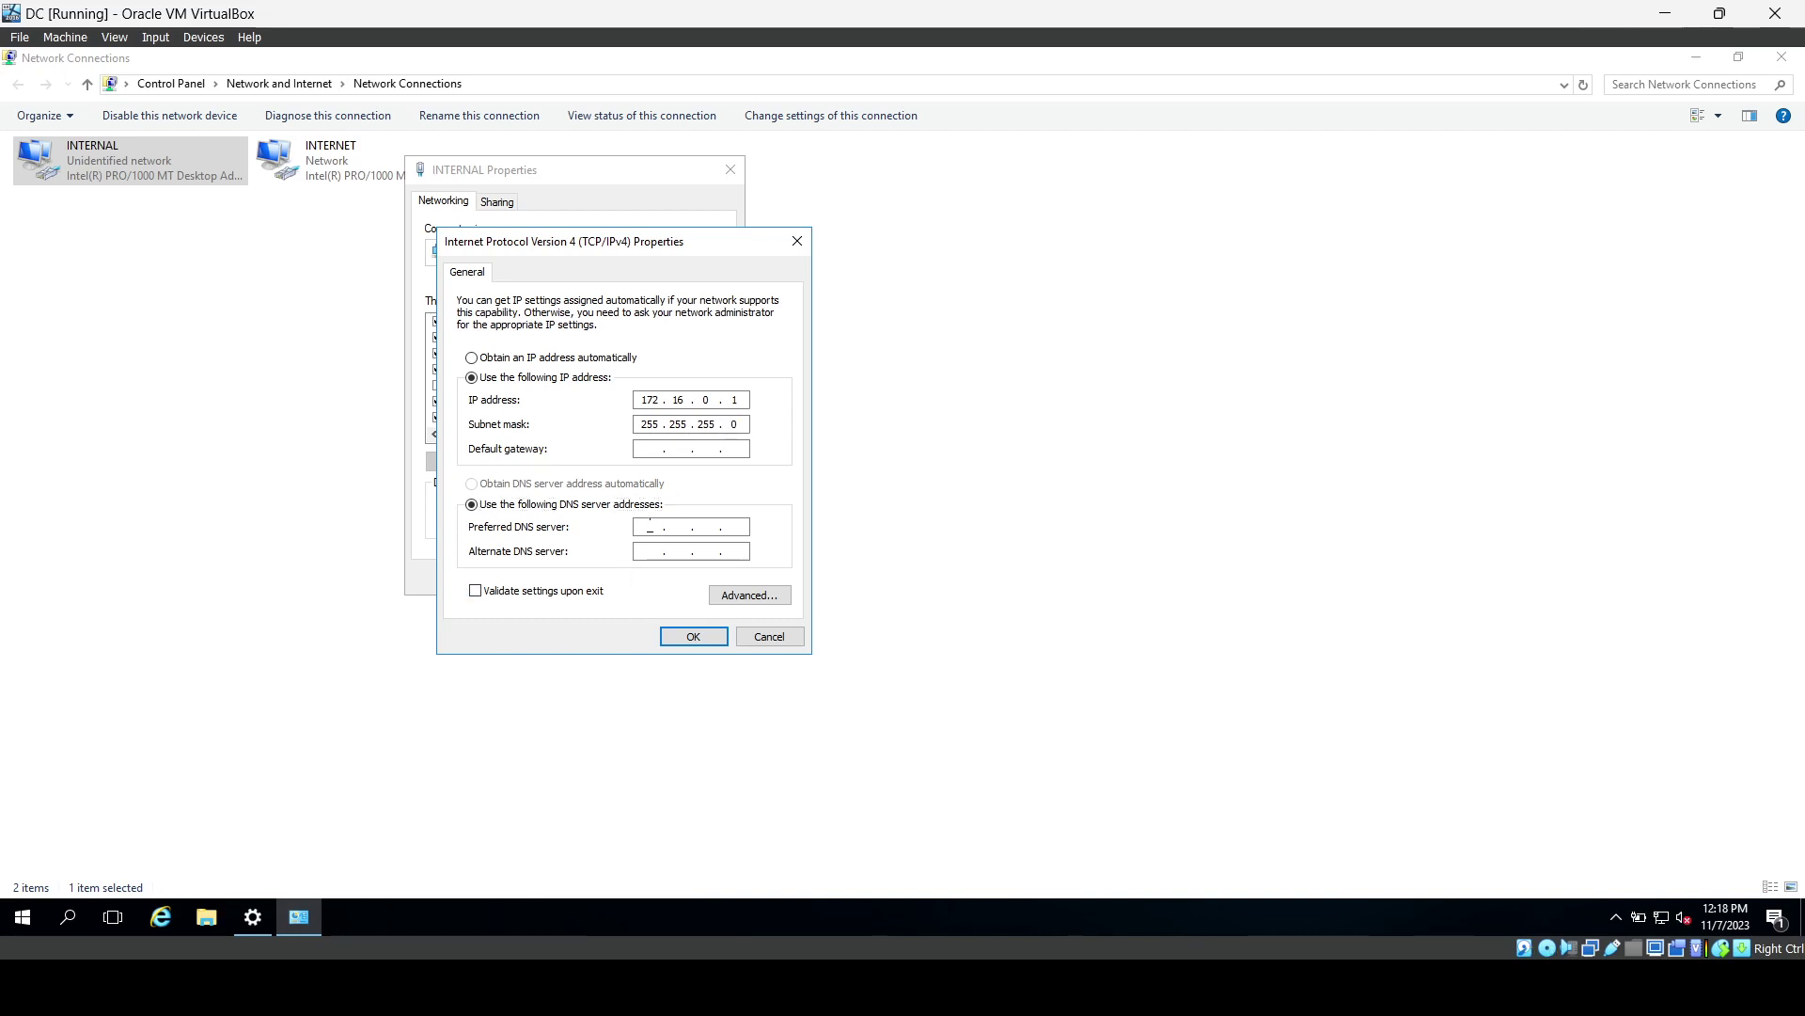
text(127 . . 00 .)
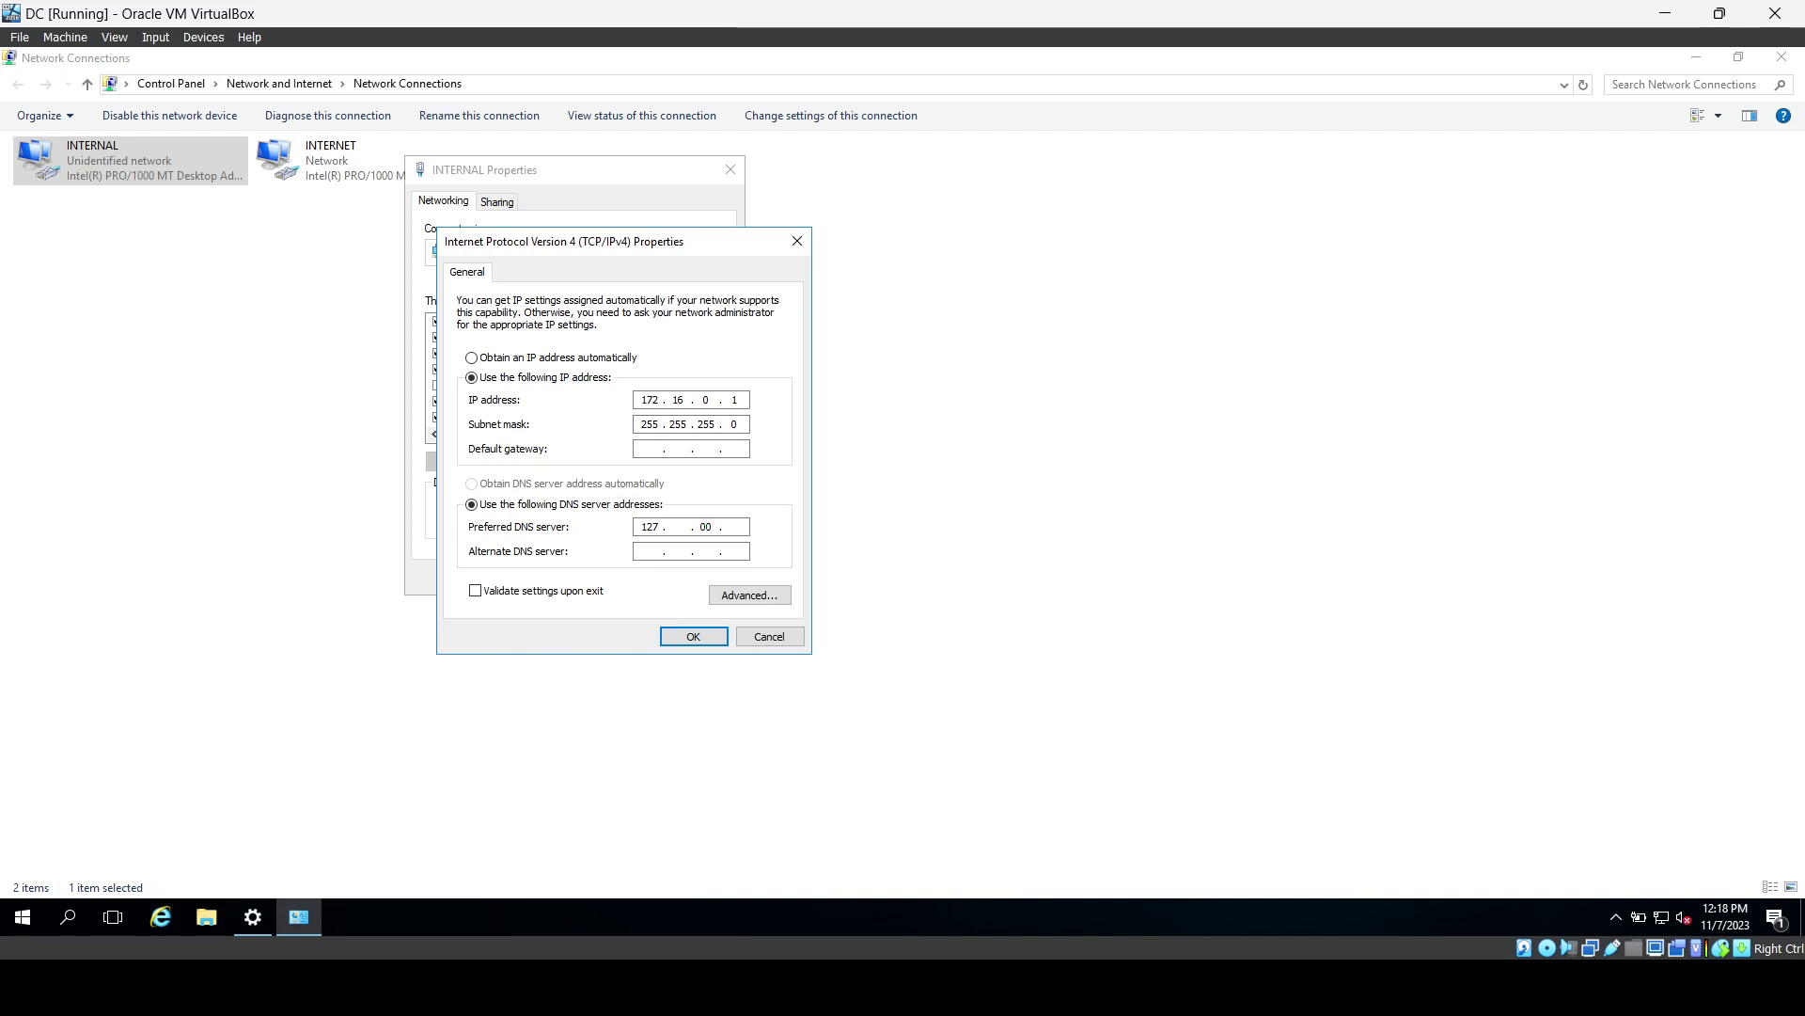
click(705, 526)
text(00.0.1)
Save INTERNAL's IPv4 settings and close its properties and Network Connections.
click(688, 634)
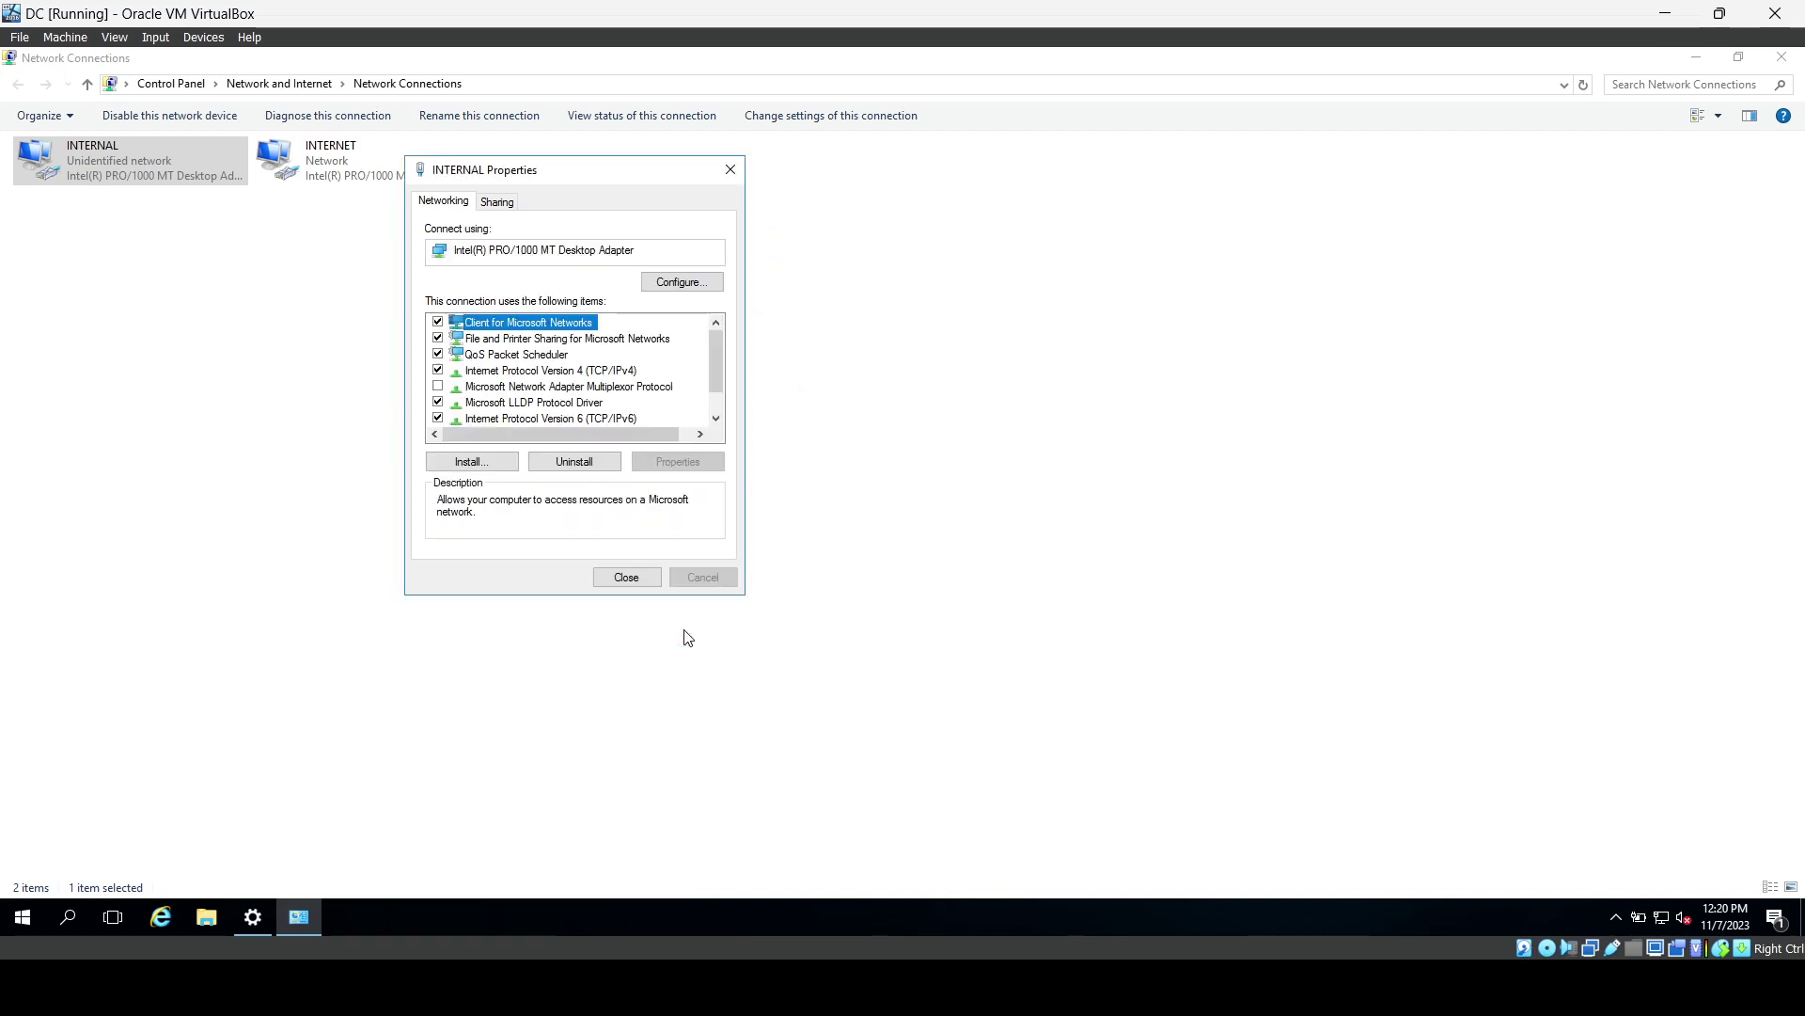
click(627, 577)
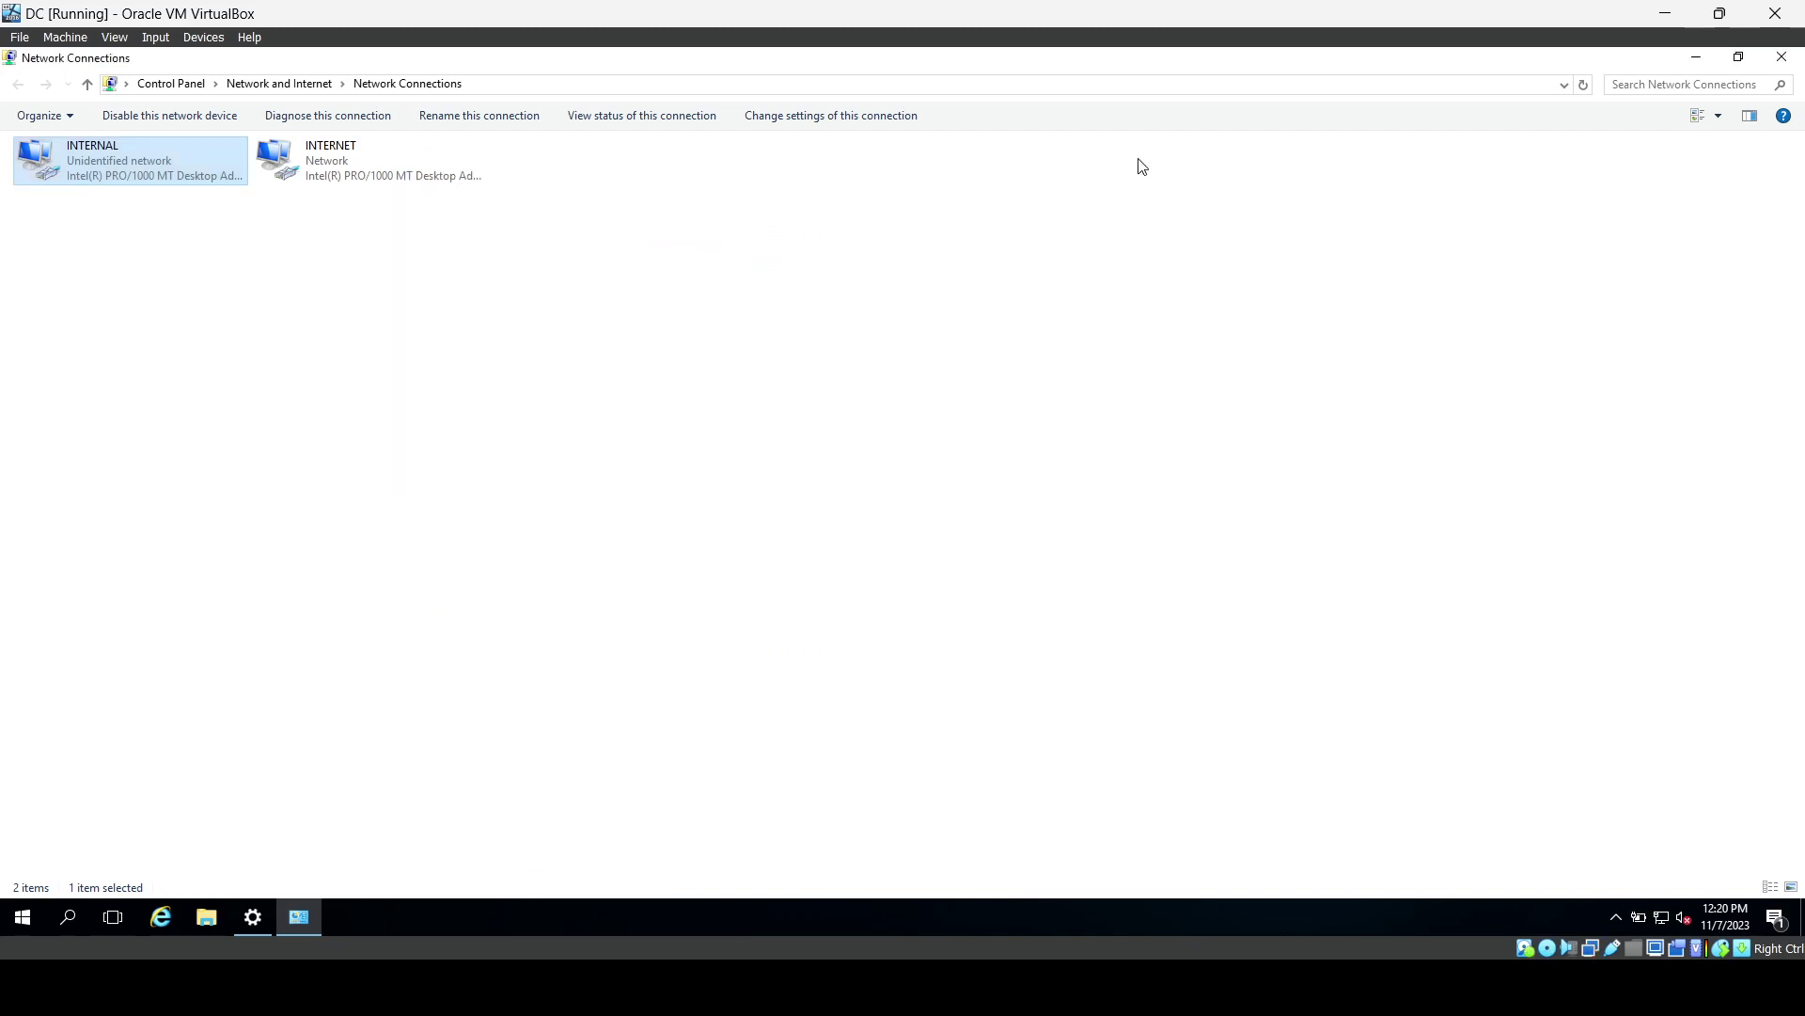
click(1784, 59)
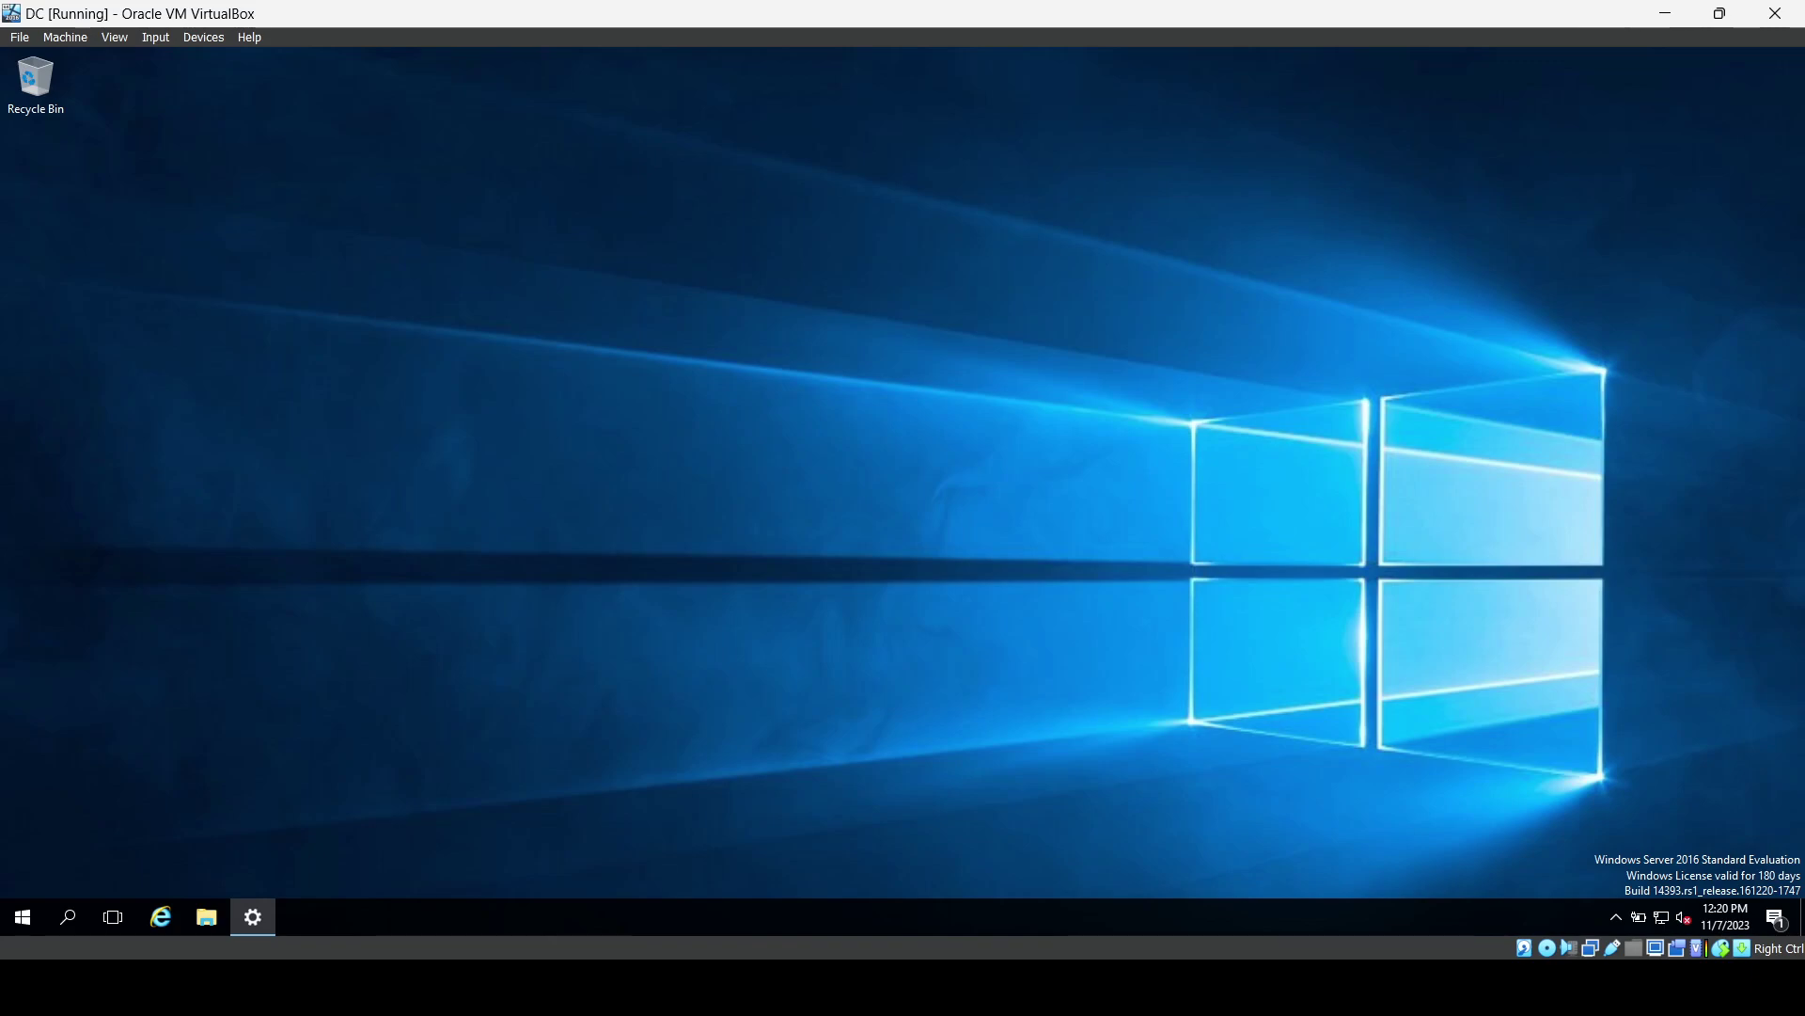
Briefly consult the network diagram, then close it.
click(561, 851)
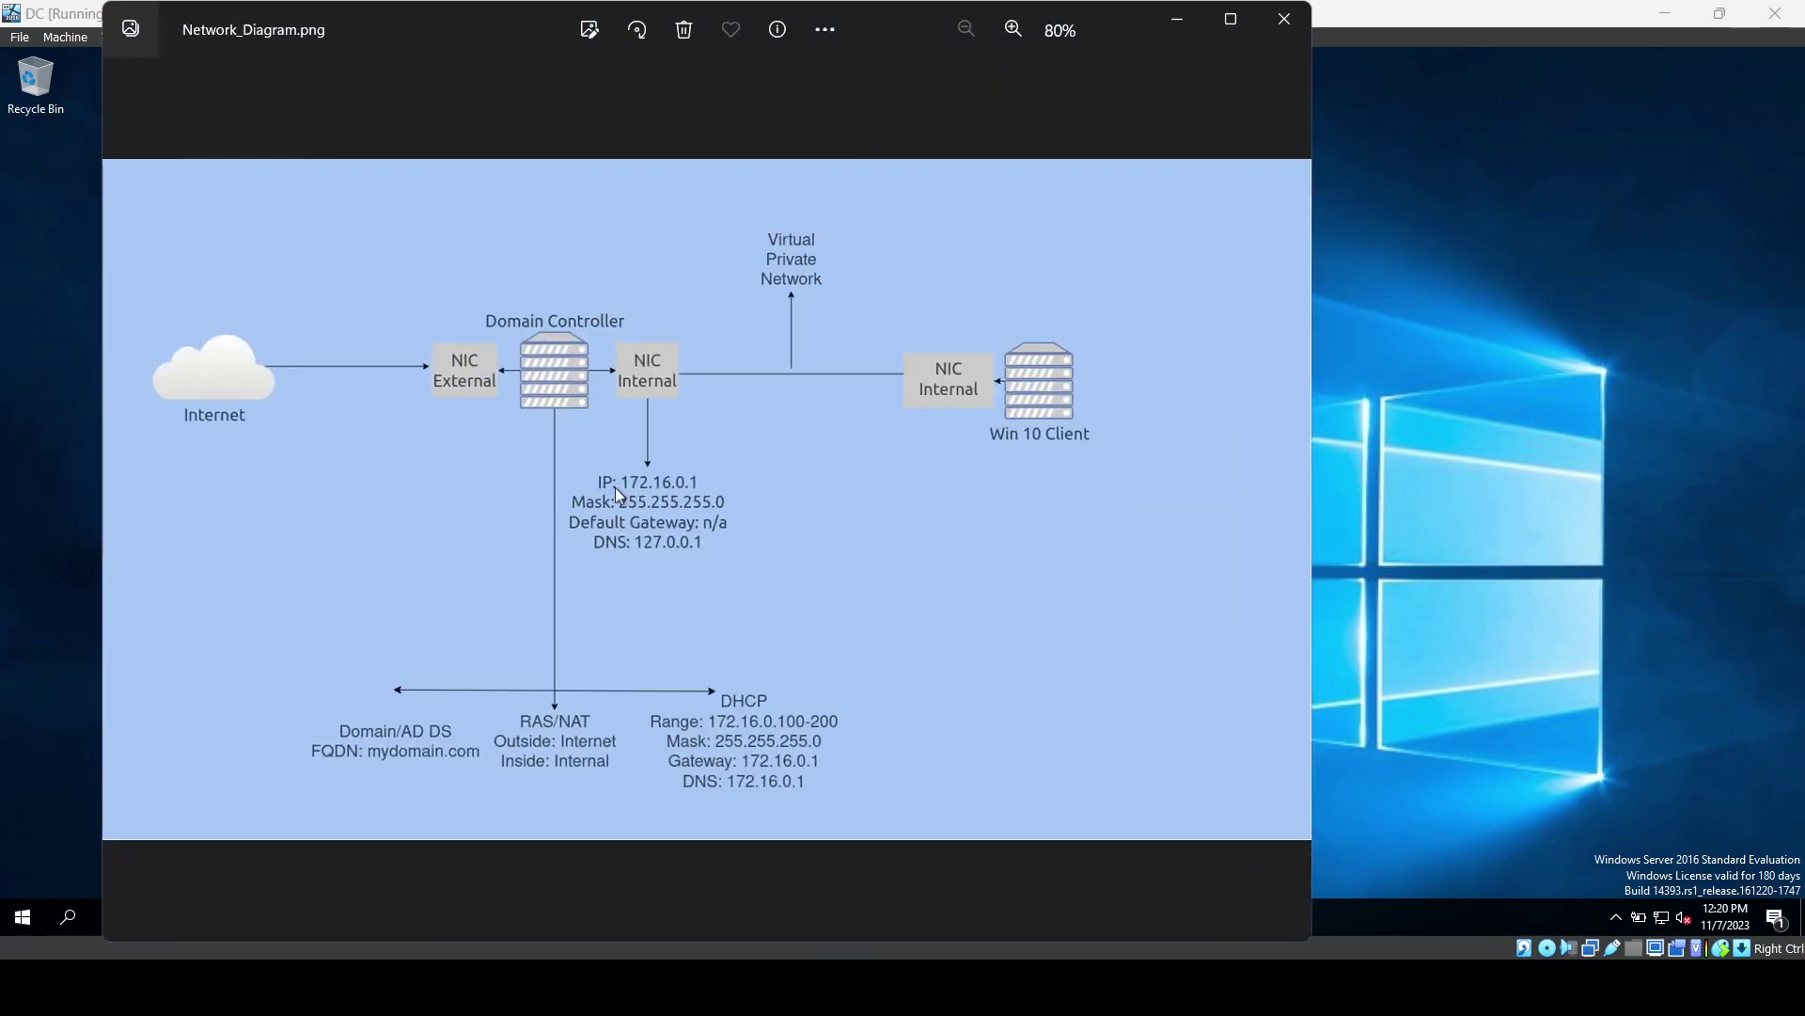
key(alt+F4)
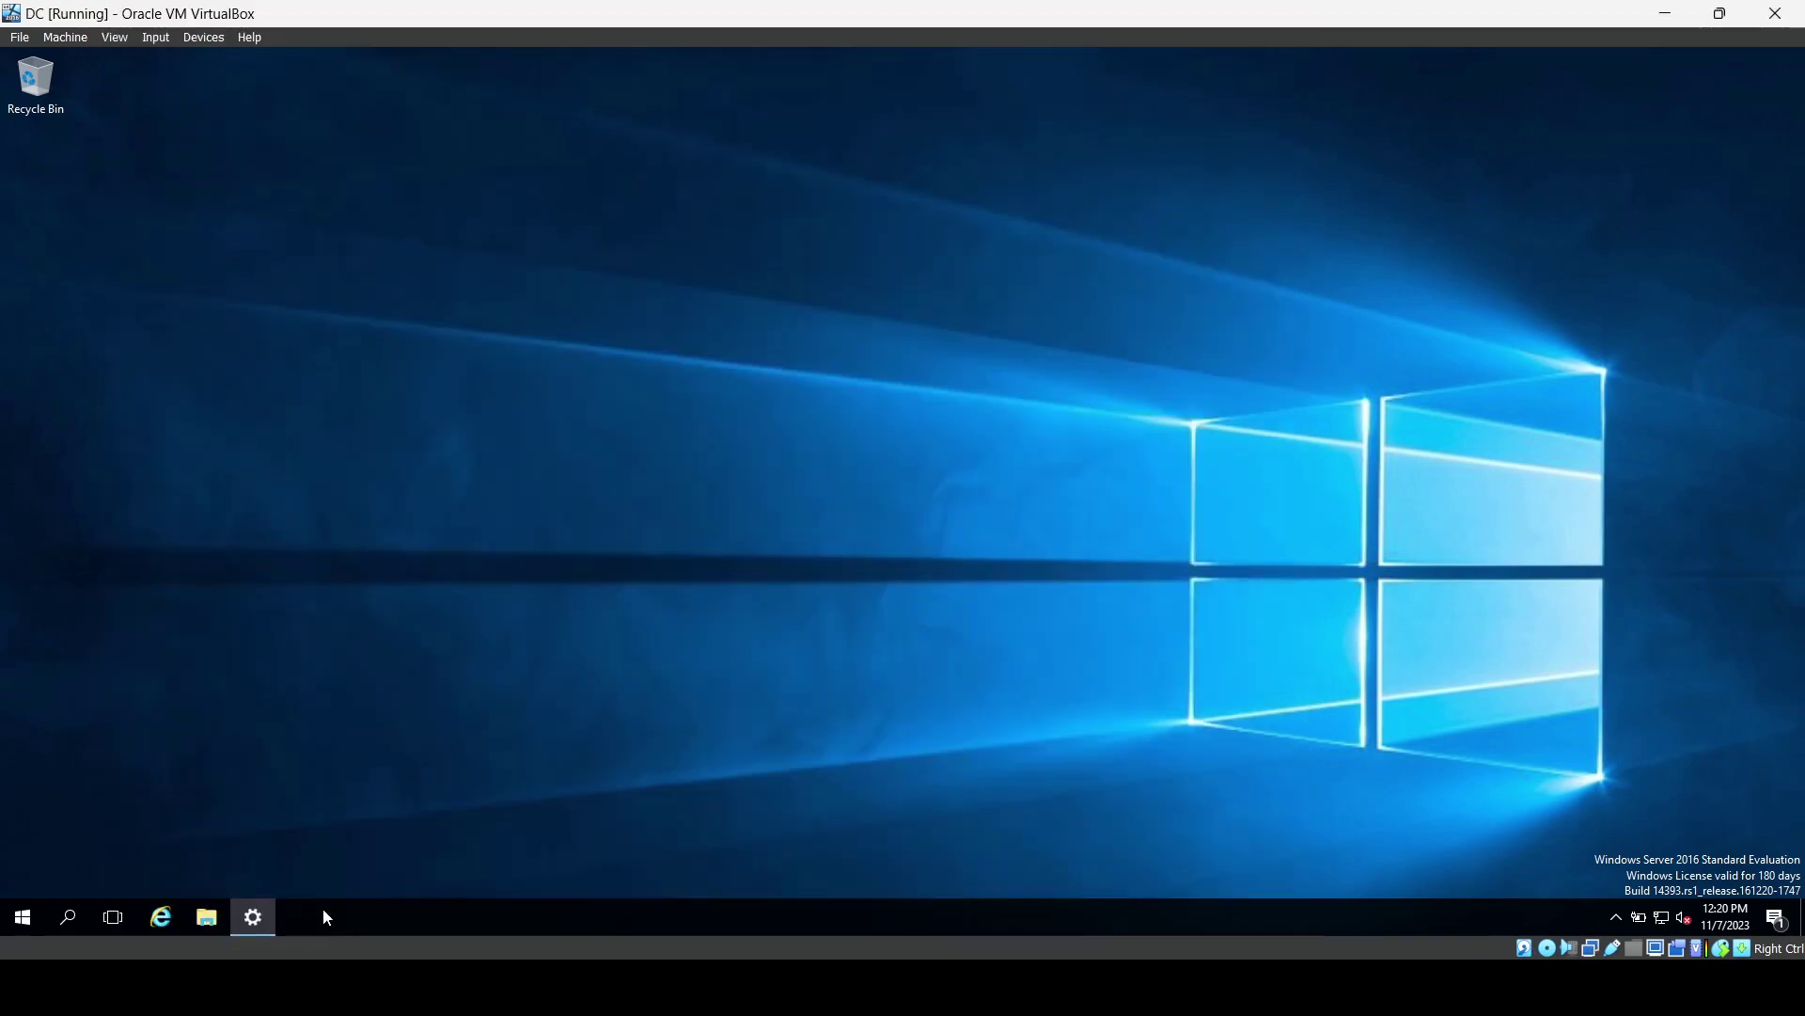
click(23, 917)
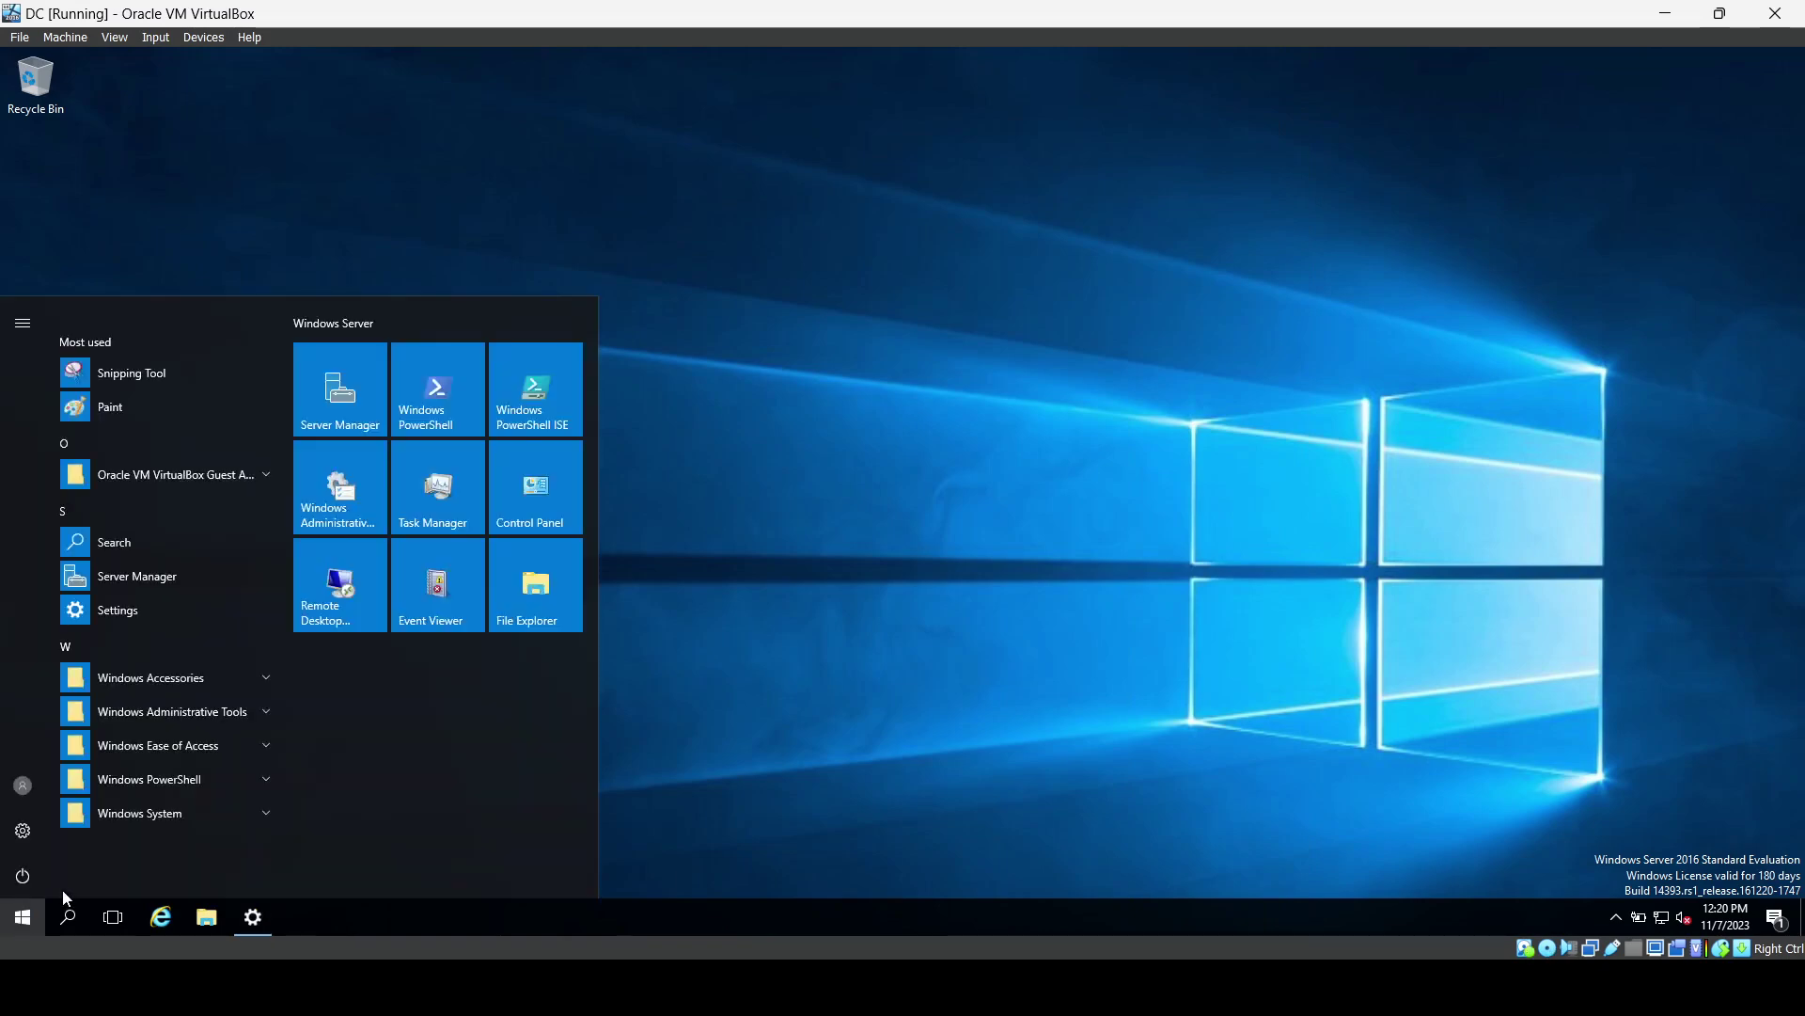
Rename the computer to DC in System Properties and restart the server now.
right_click(14, 931)
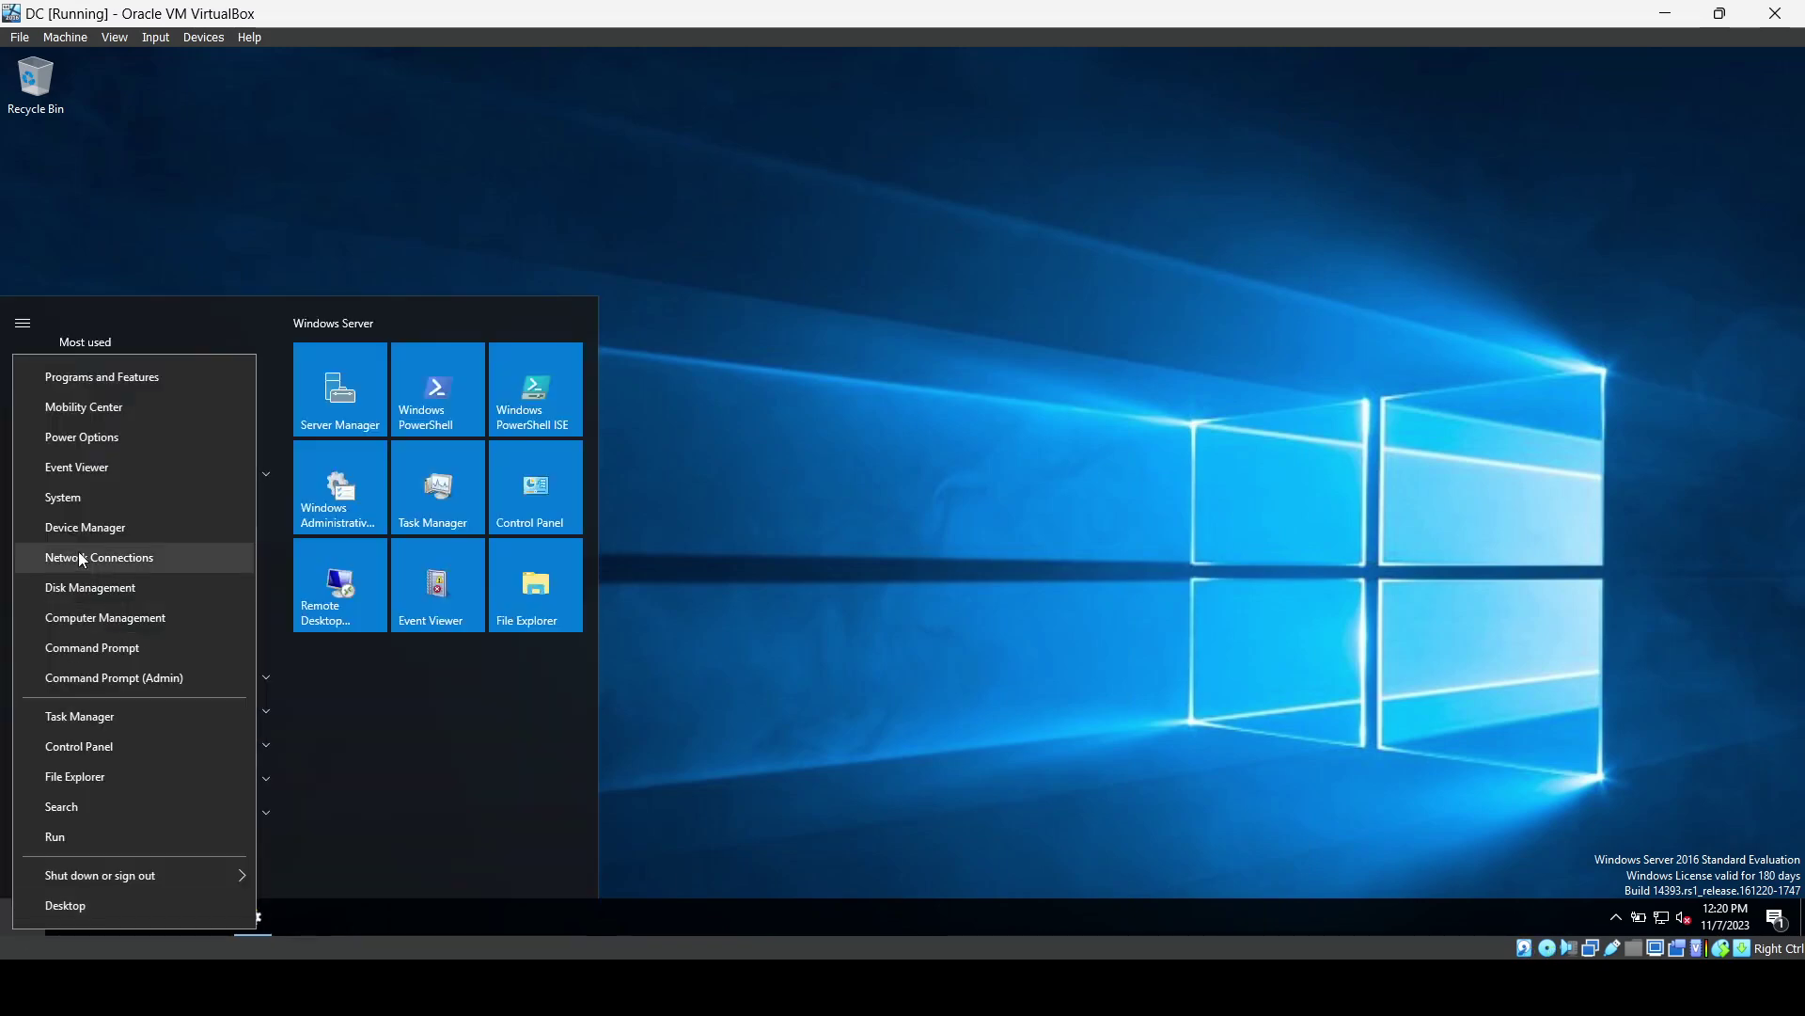
click(81, 495)
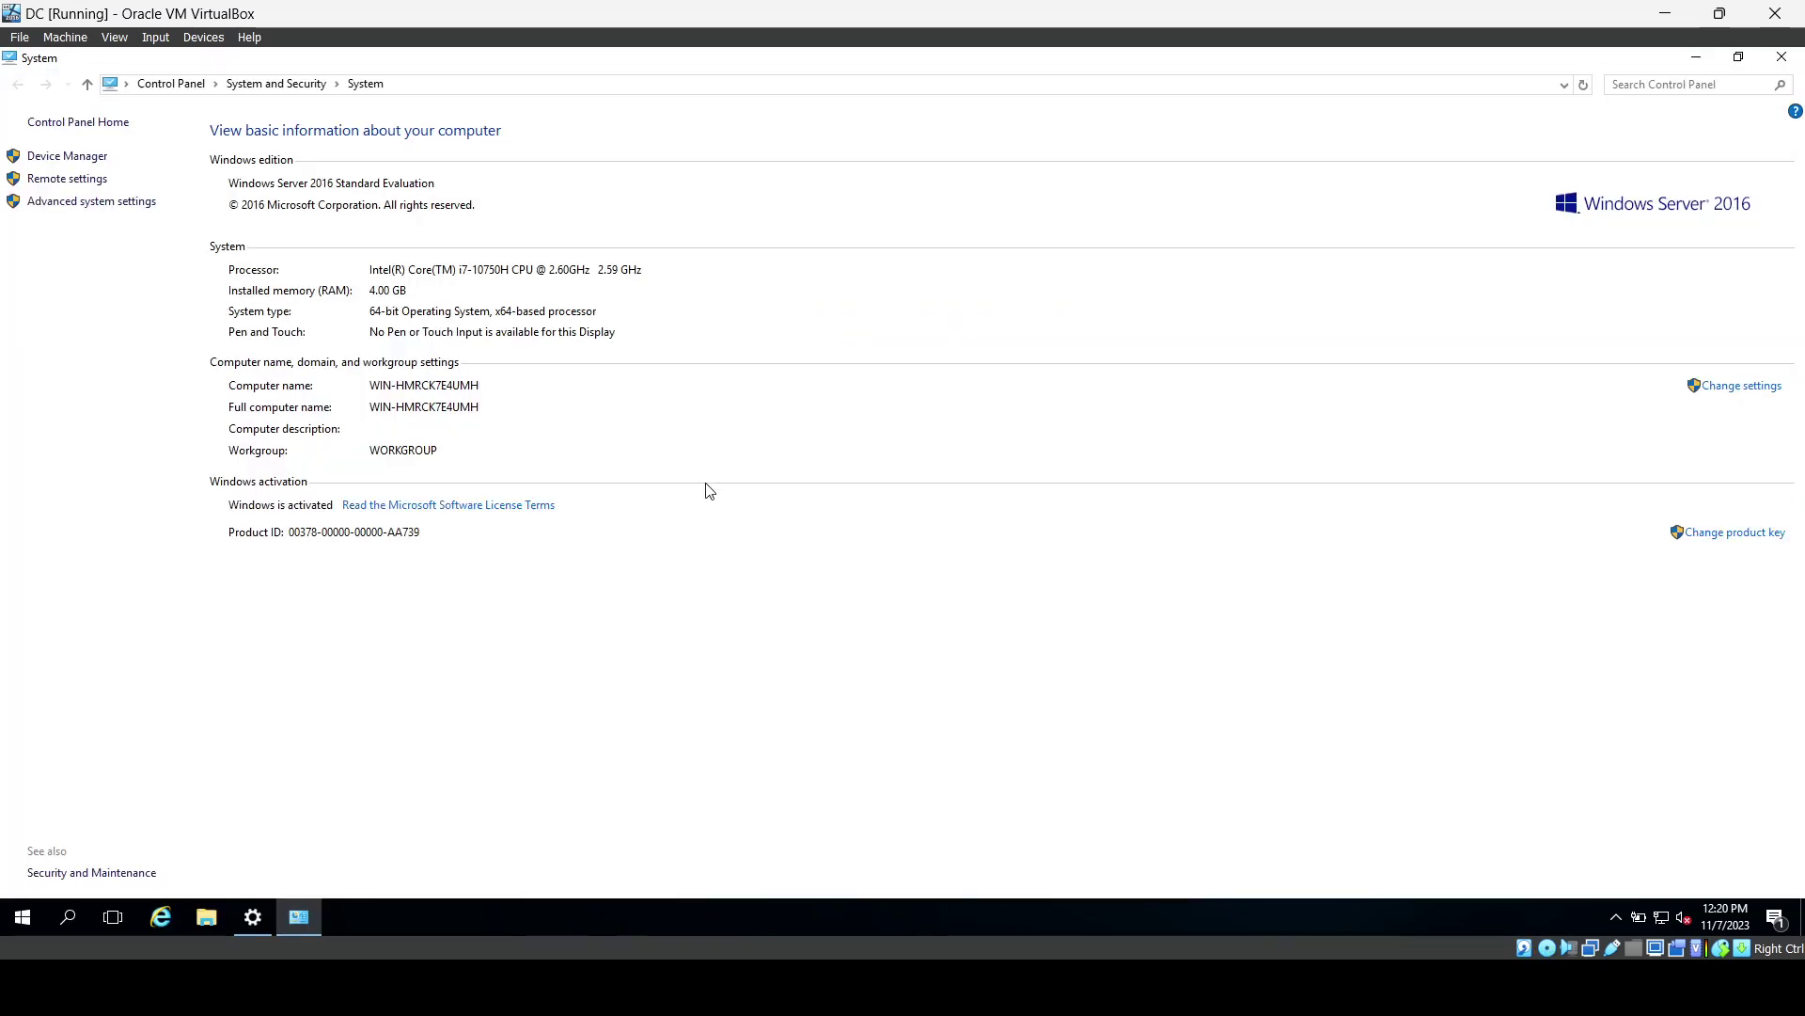
click(1733, 387)
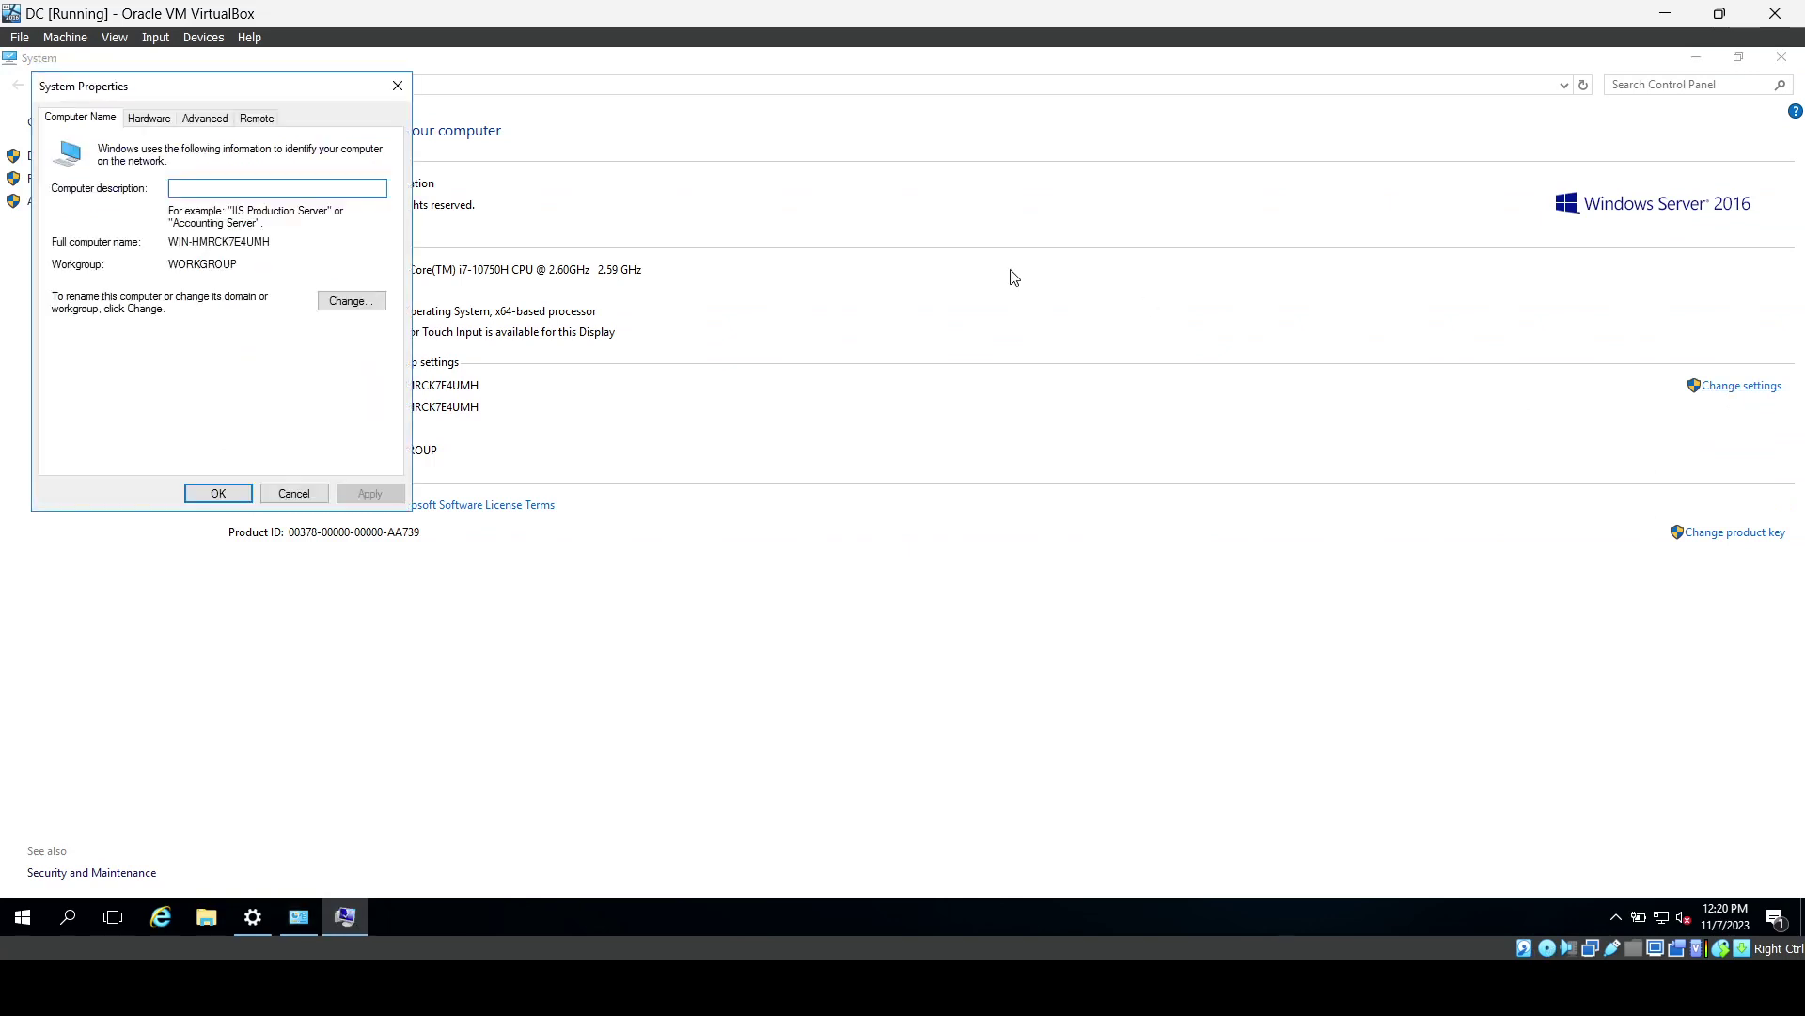
click(352, 301)
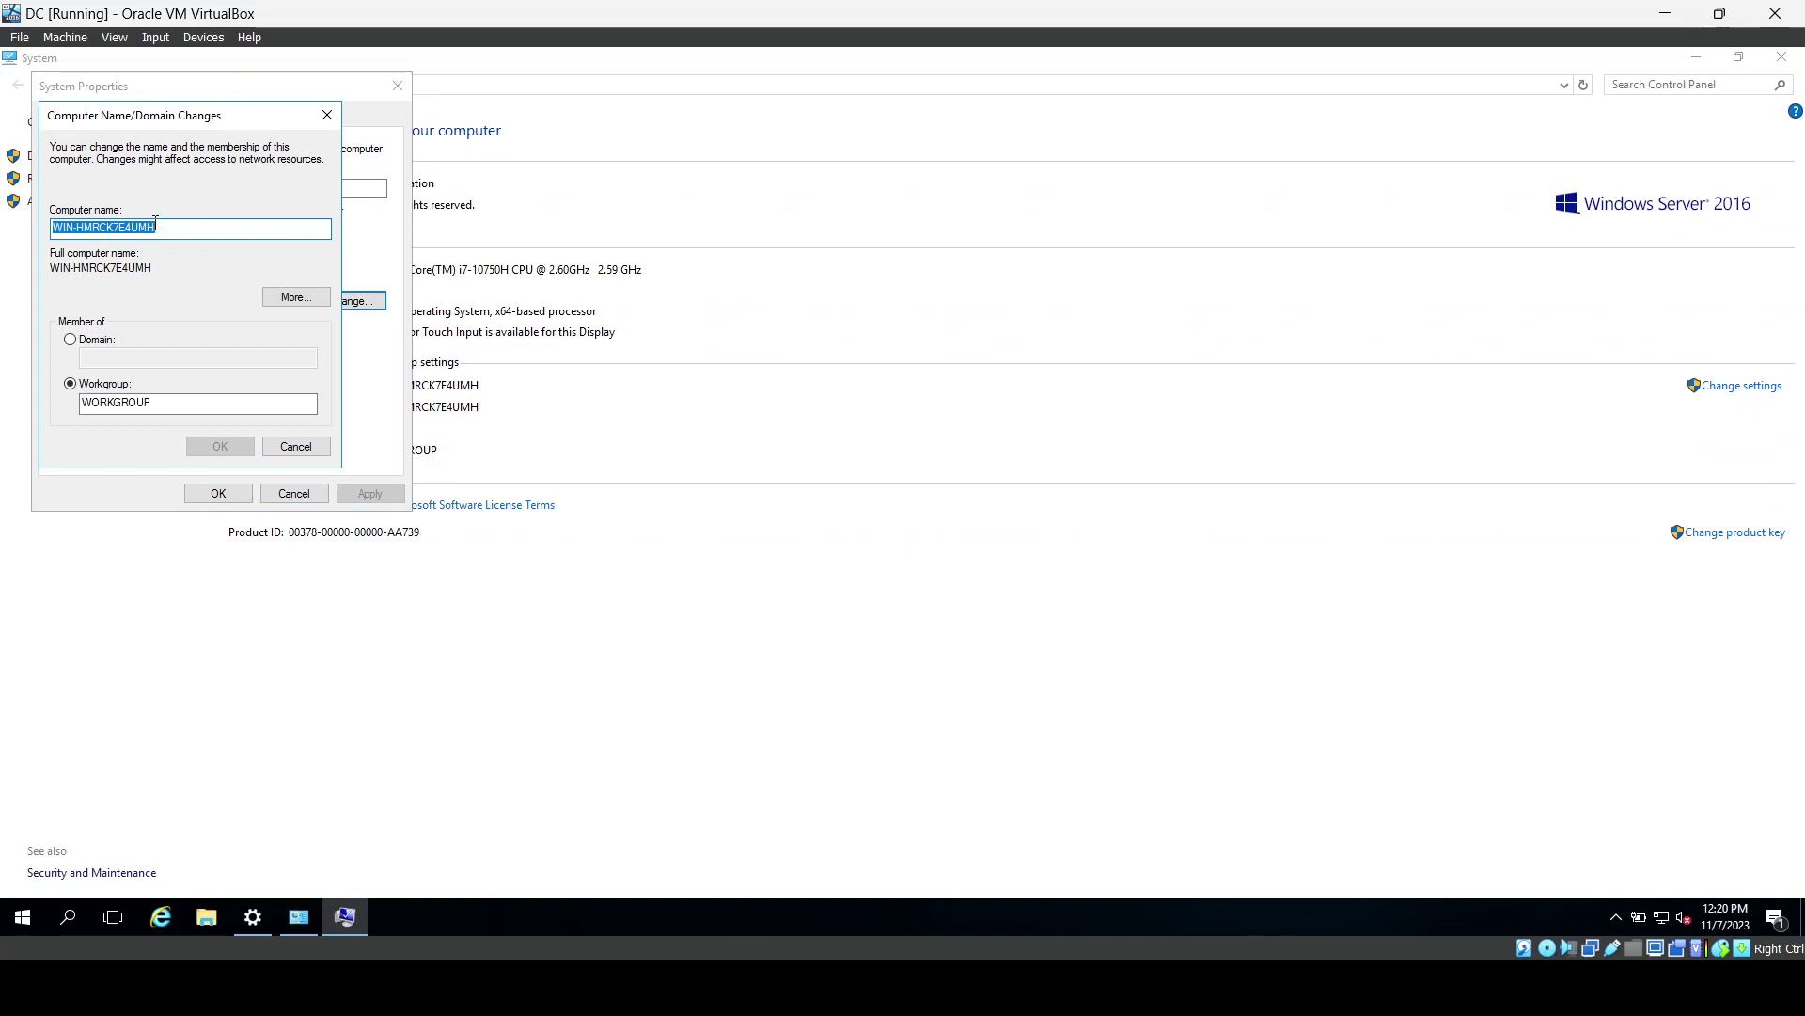
key(BackSpace)
text(D)
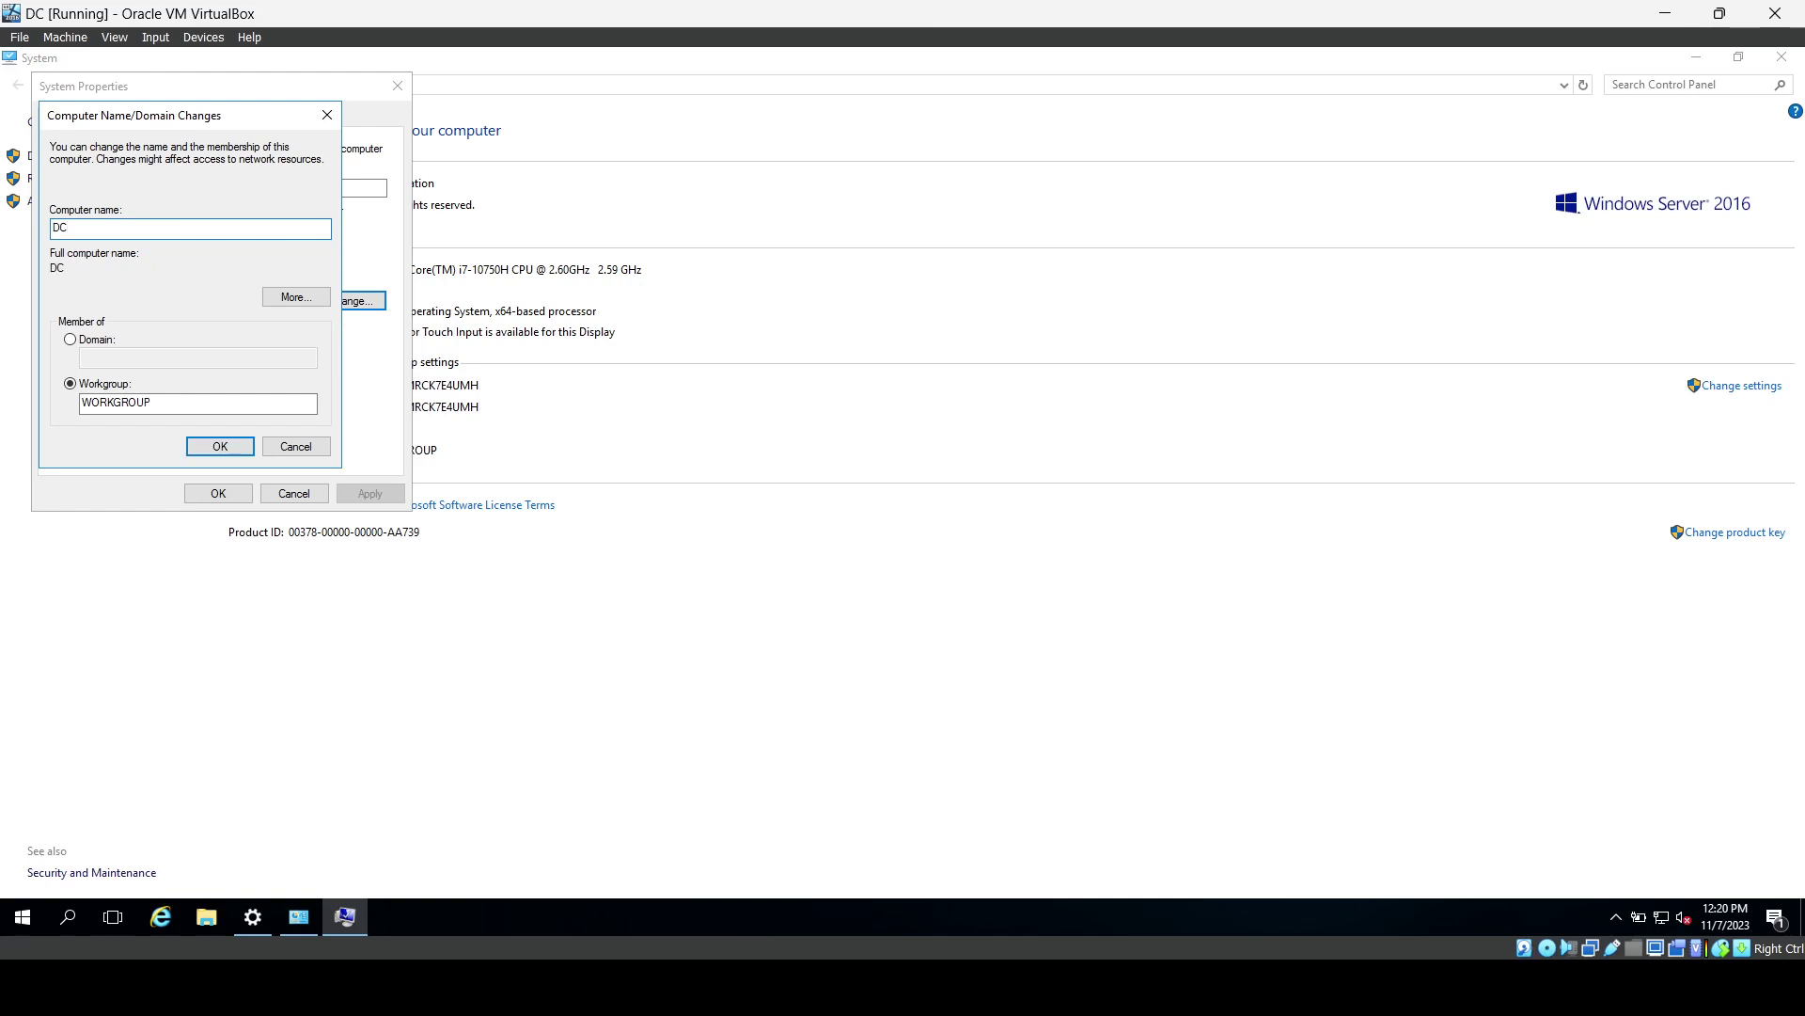
text(C)
click(198, 455)
click(197, 456)
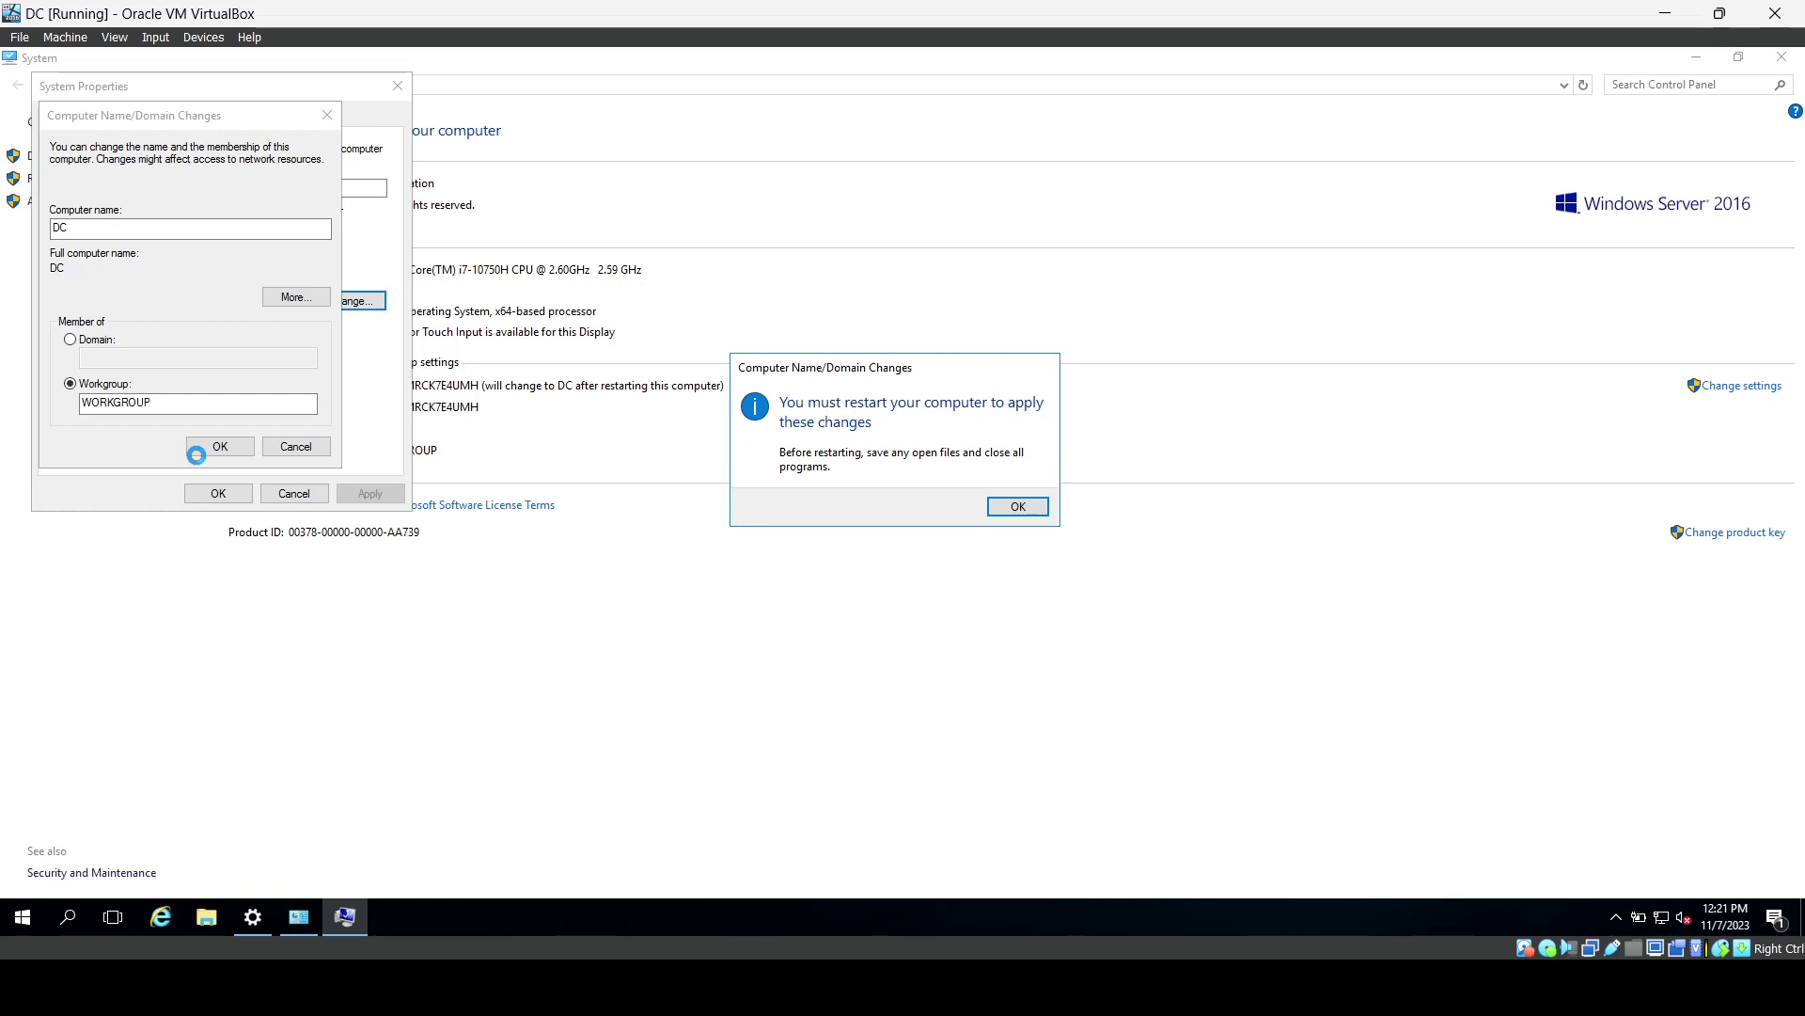
click(1013, 512)
click(216, 495)
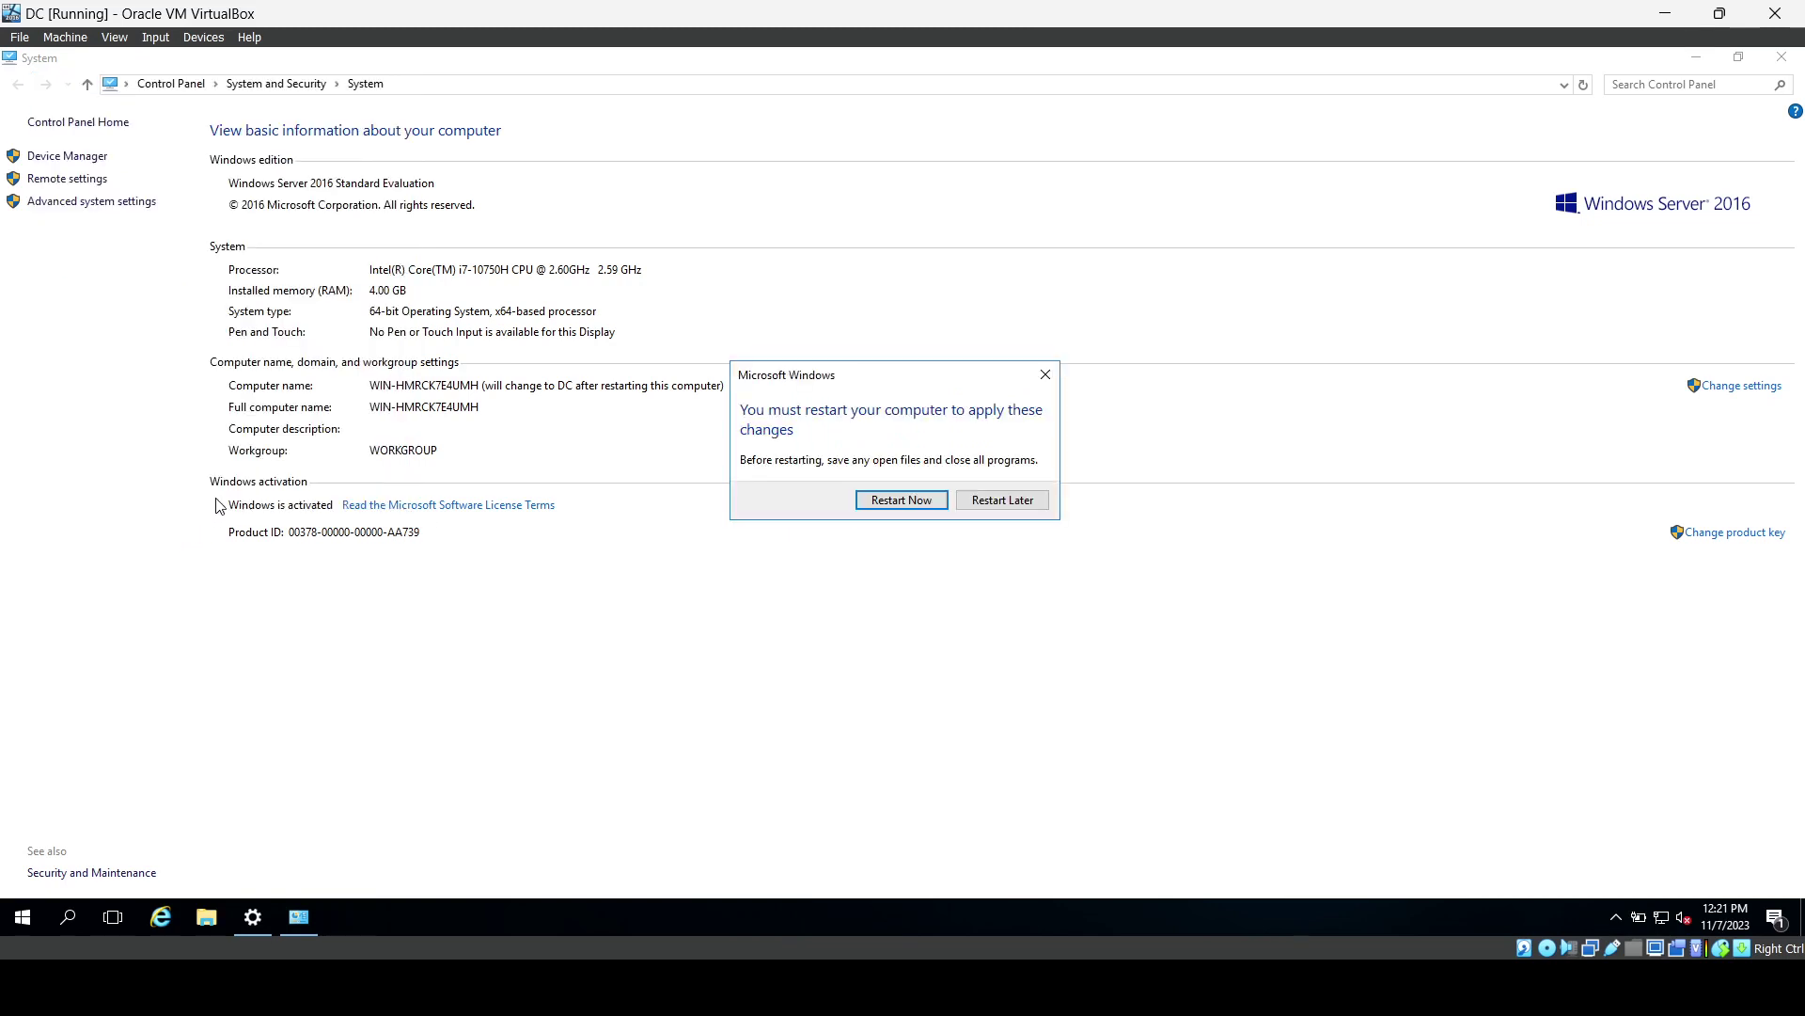
click(900, 502)
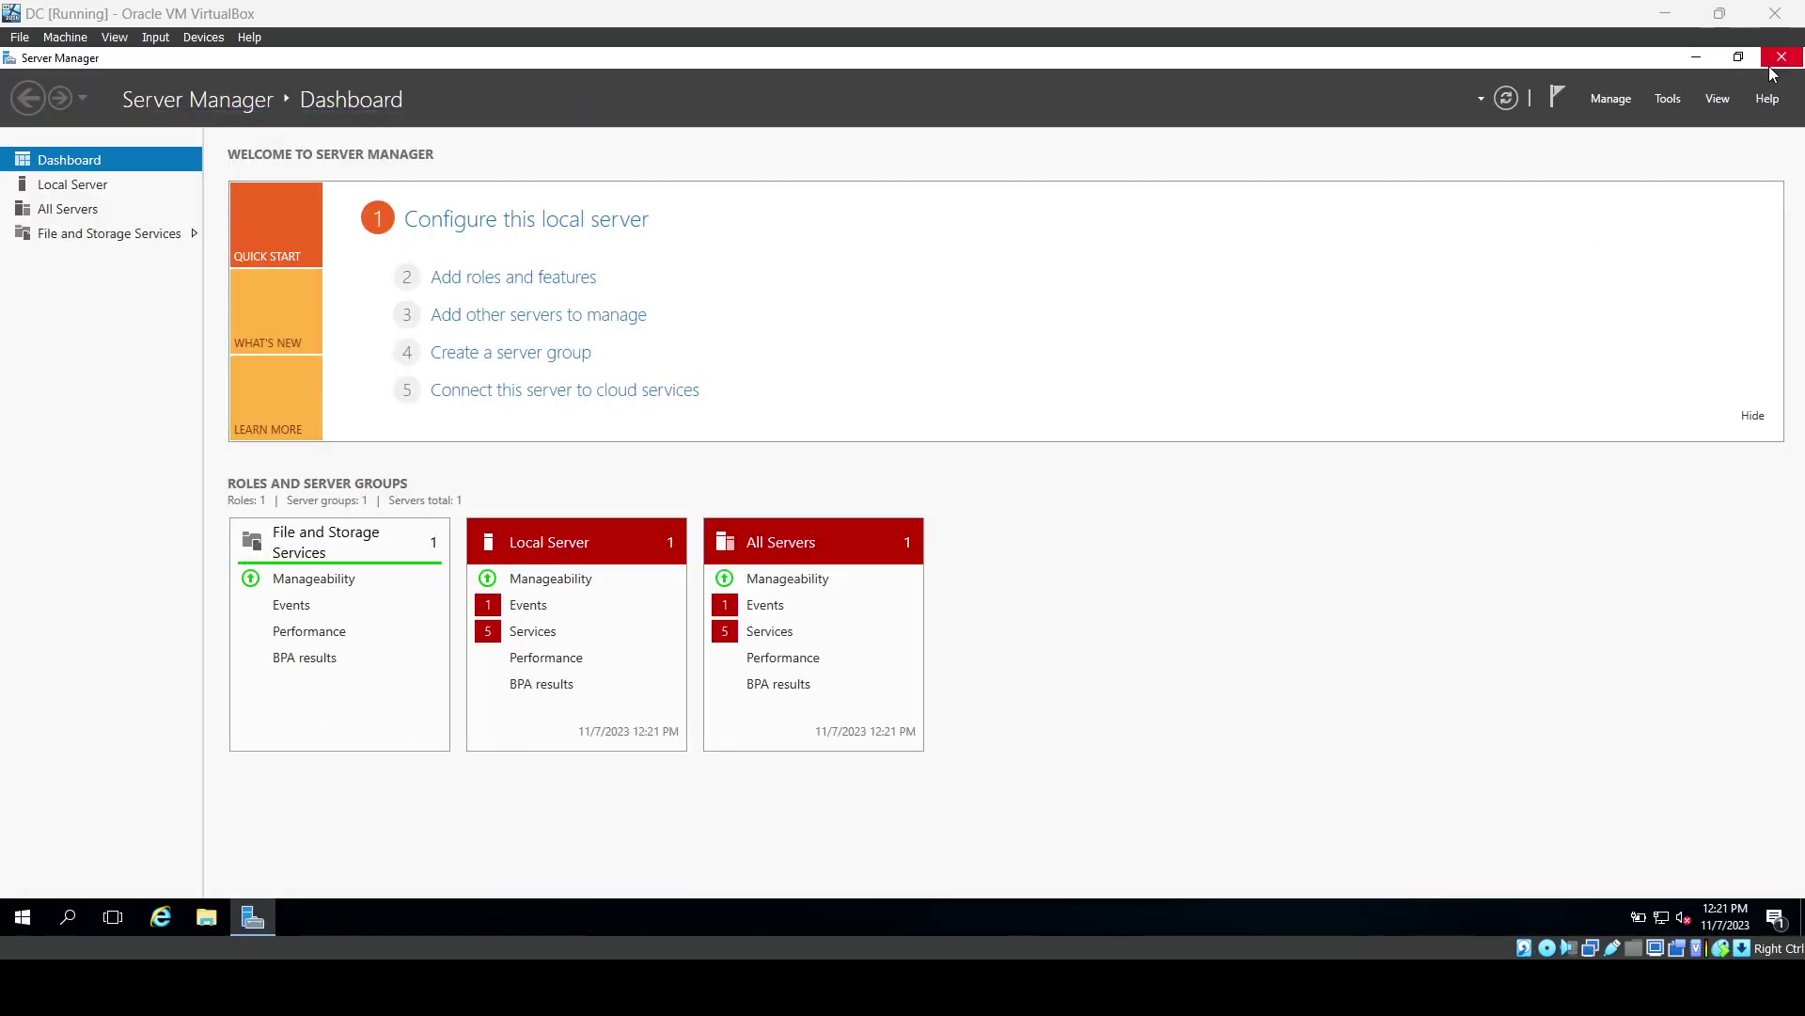
Consult the network diagram after the reboot, then glance at Server Manager's Tools menu.
click(602, 988)
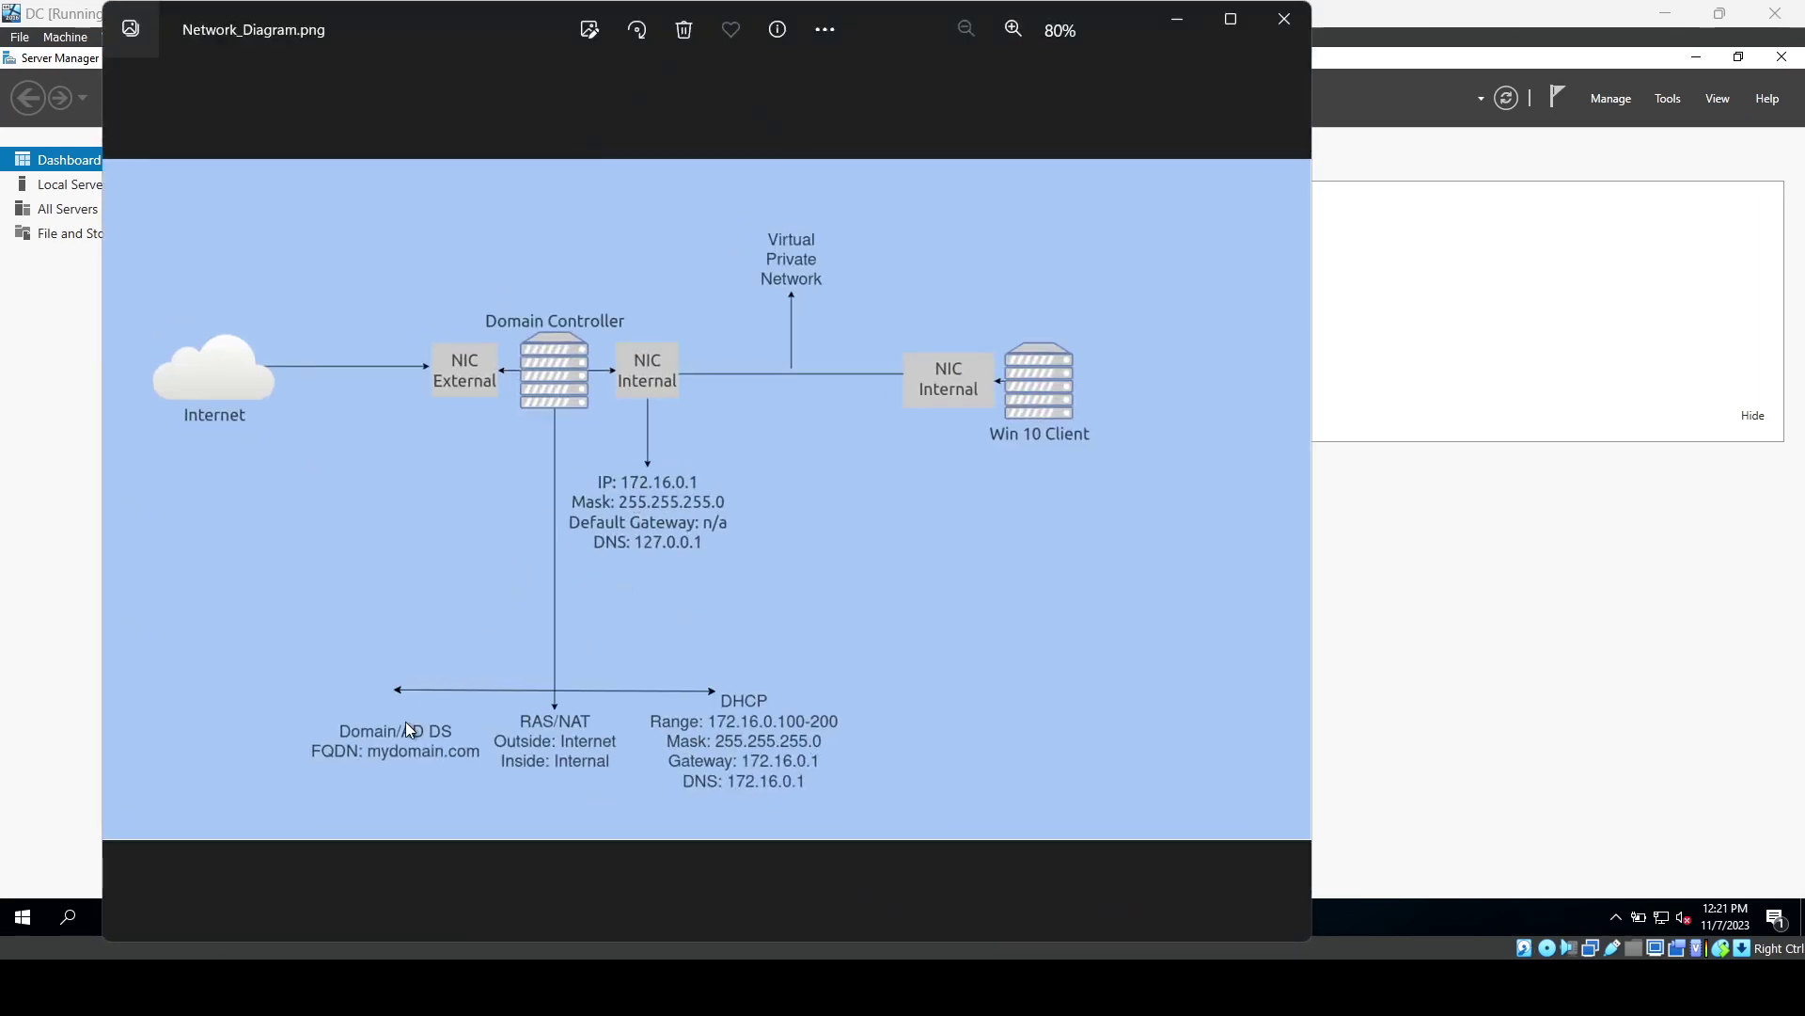
click(1168, 18)
click(1669, 99)
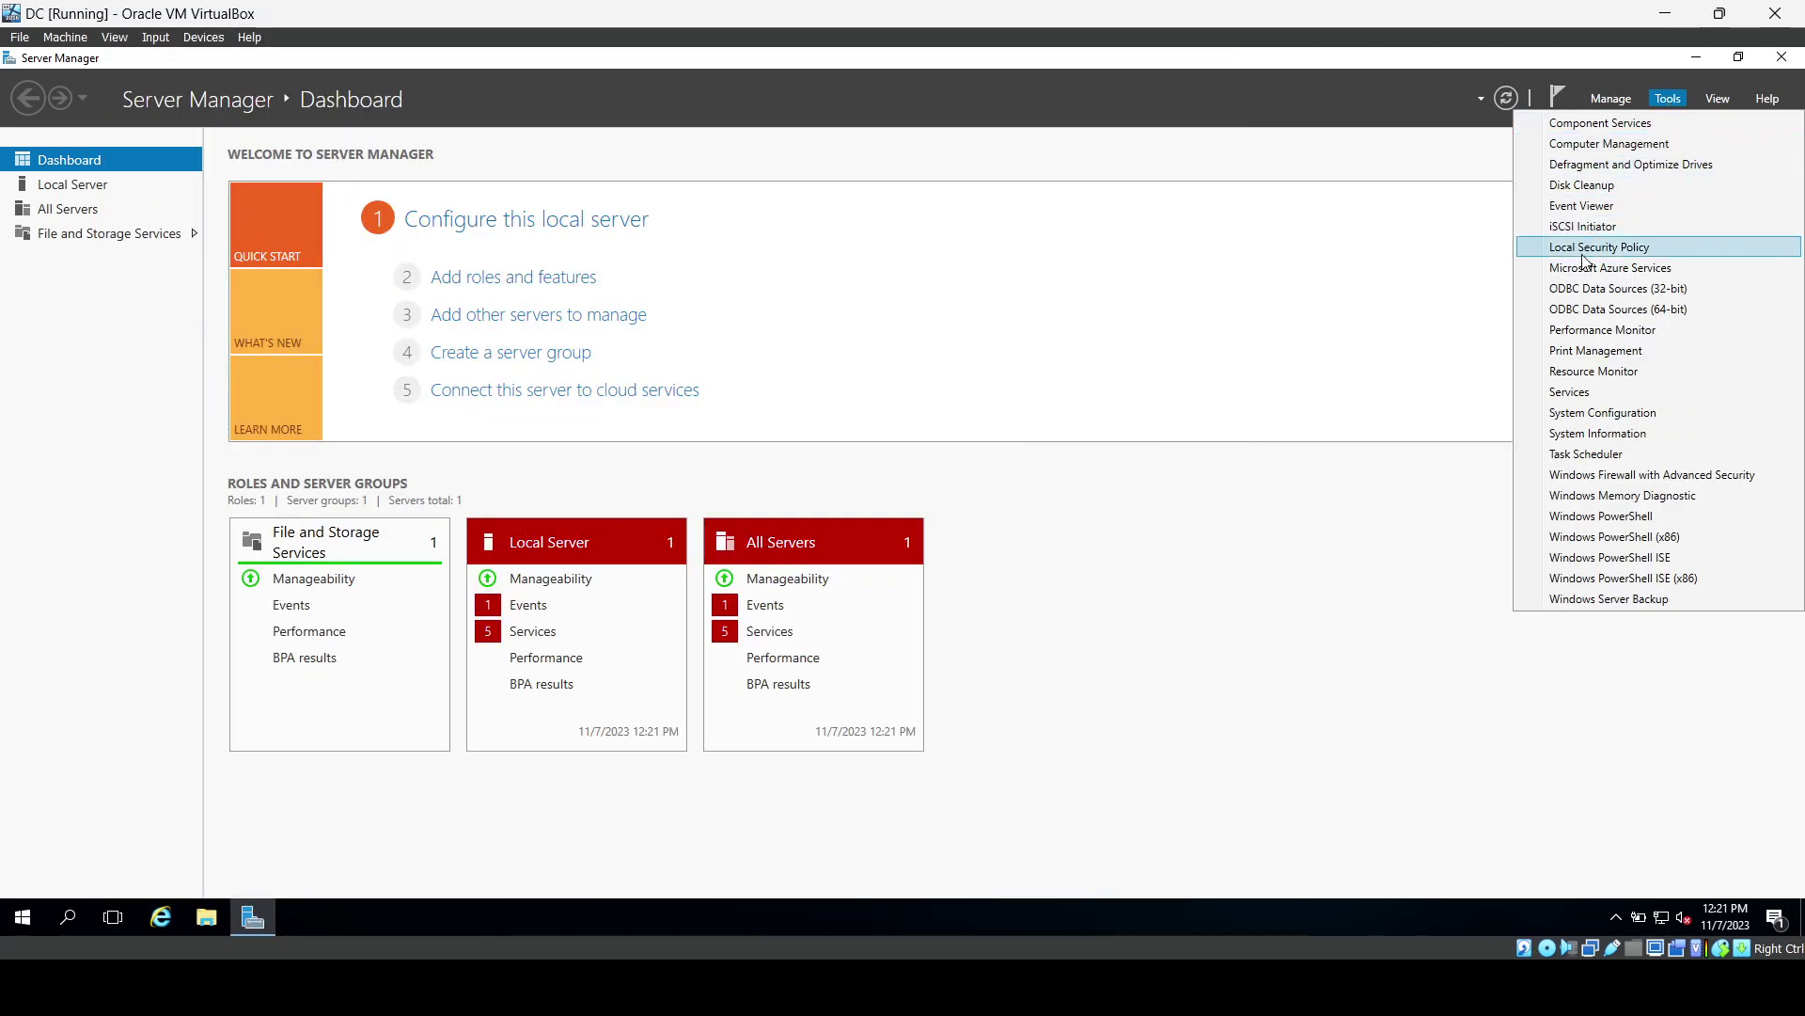
click(1325, 271)
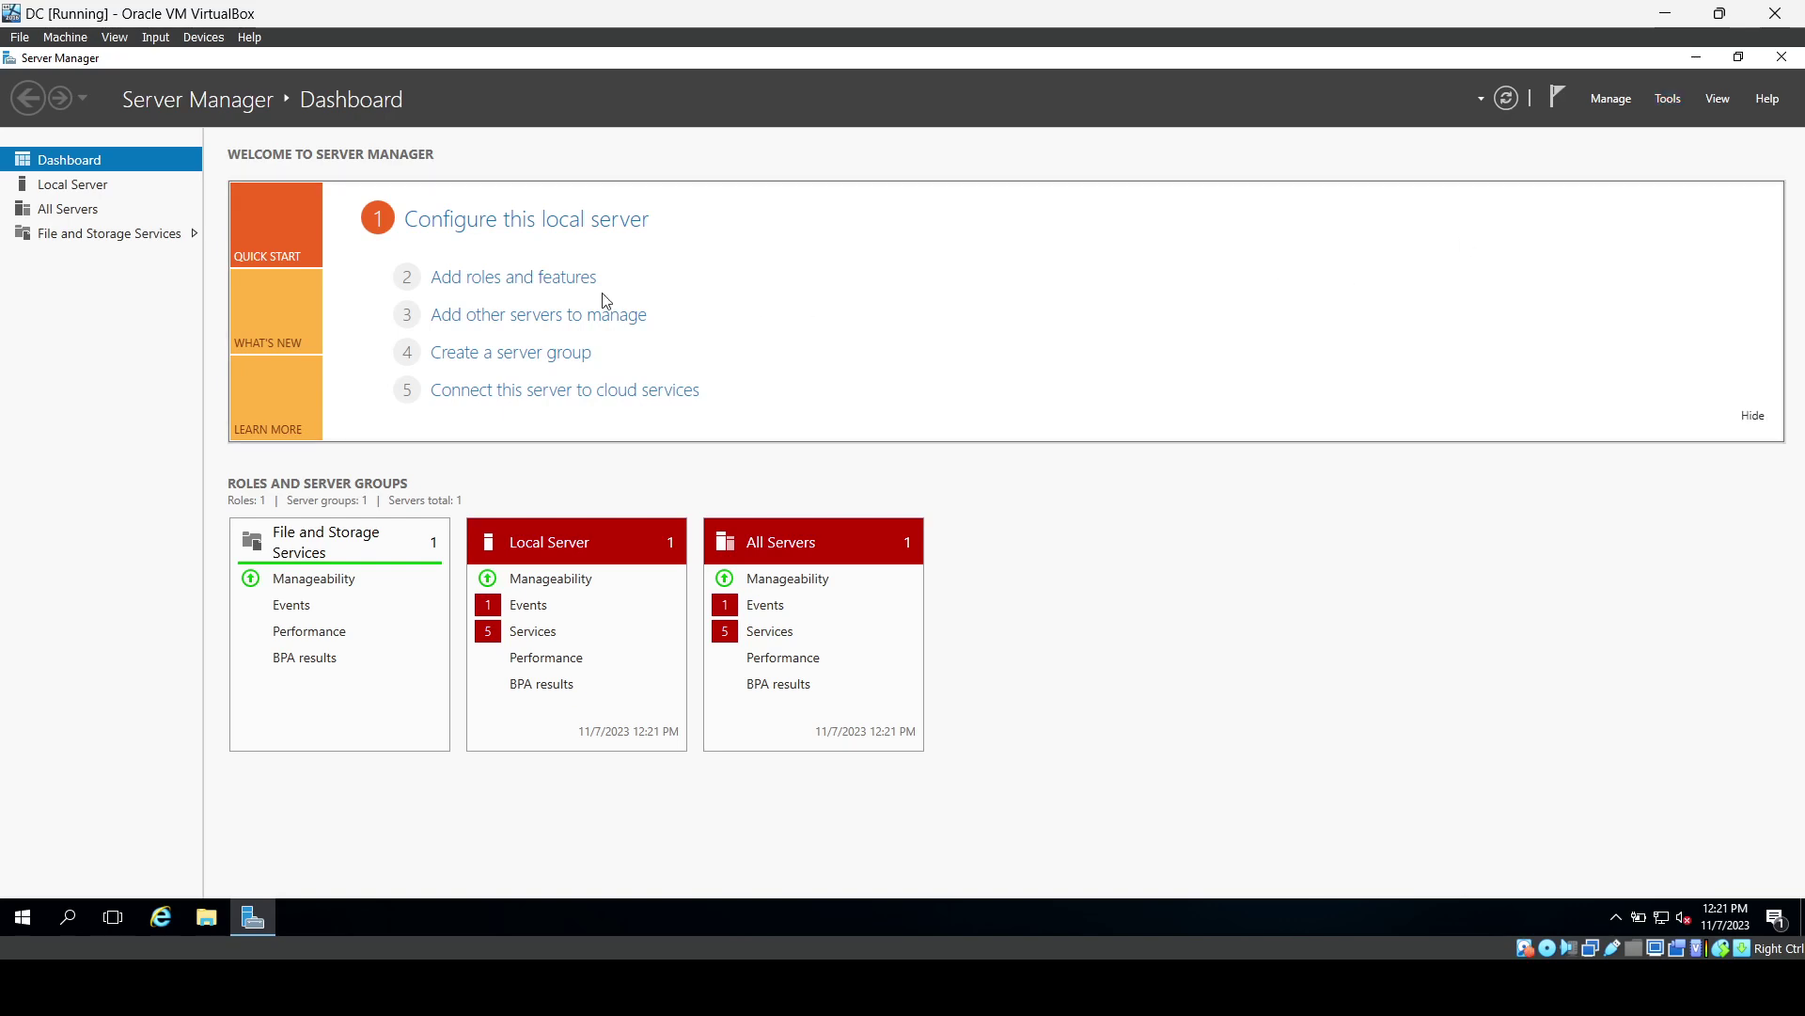
Start a role-based installation on DC and select Active Directory Domain Services with its required features.
click(570, 295)
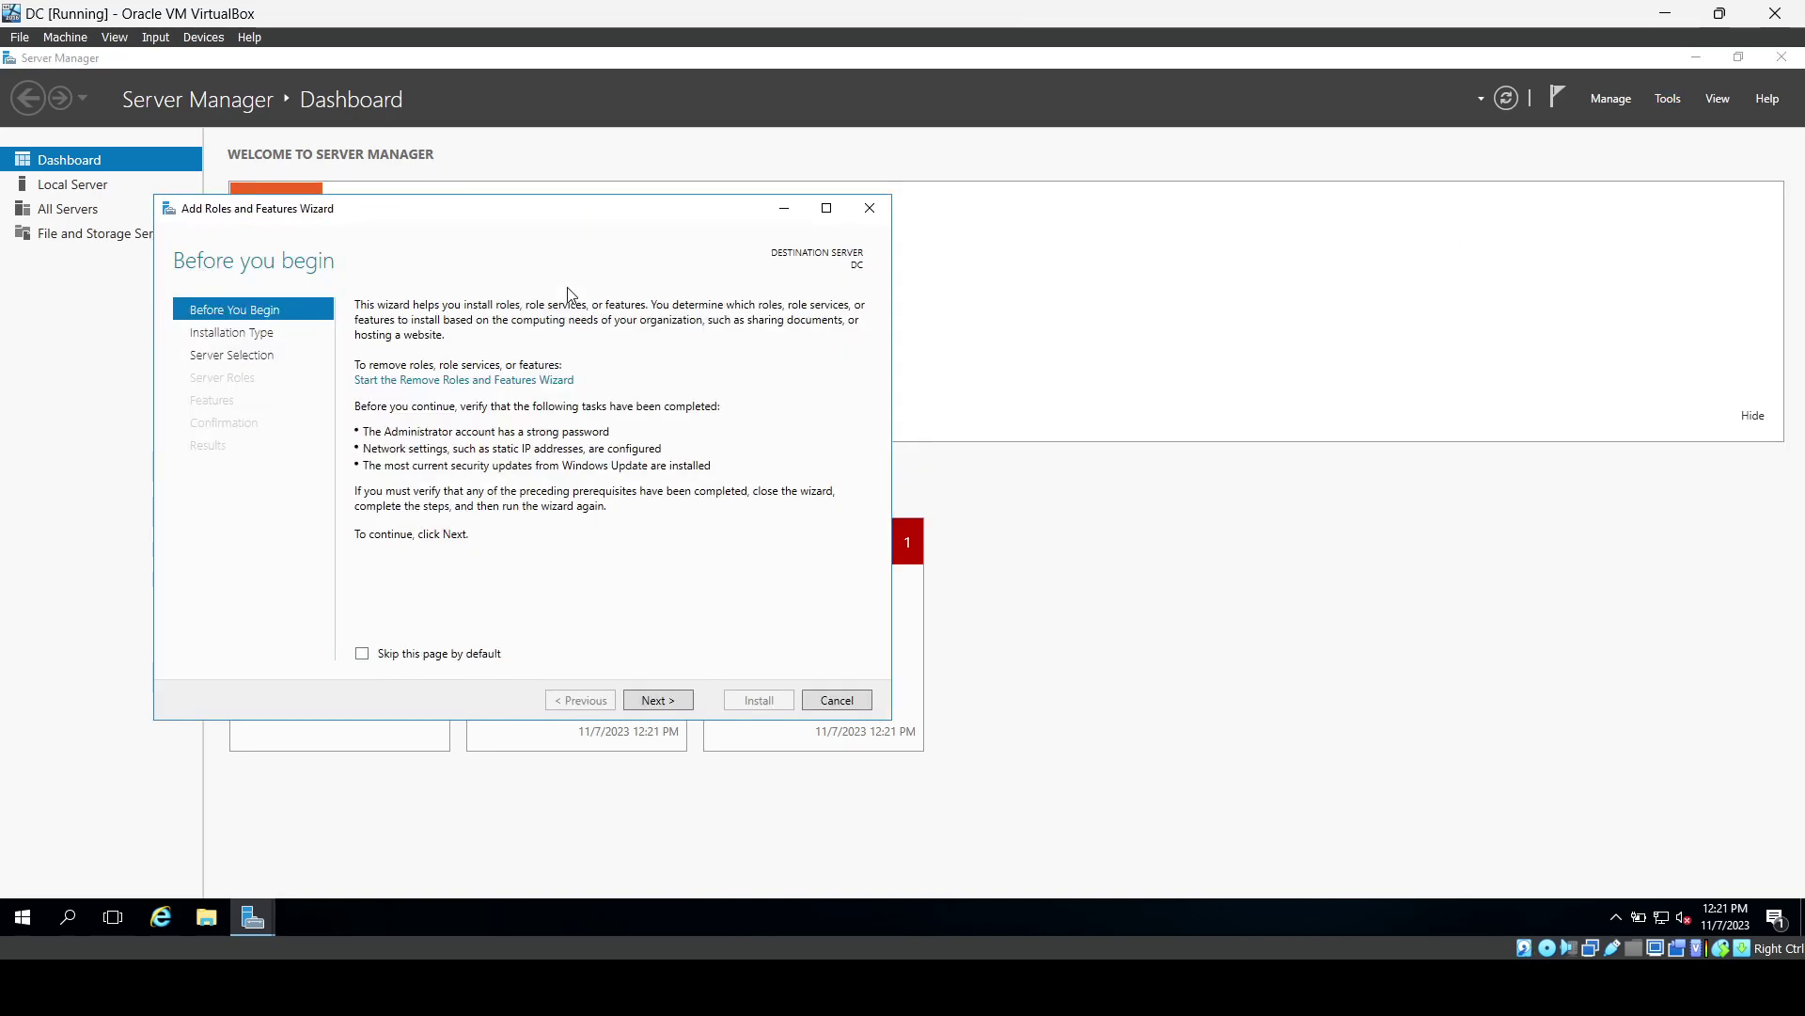
click(668, 701)
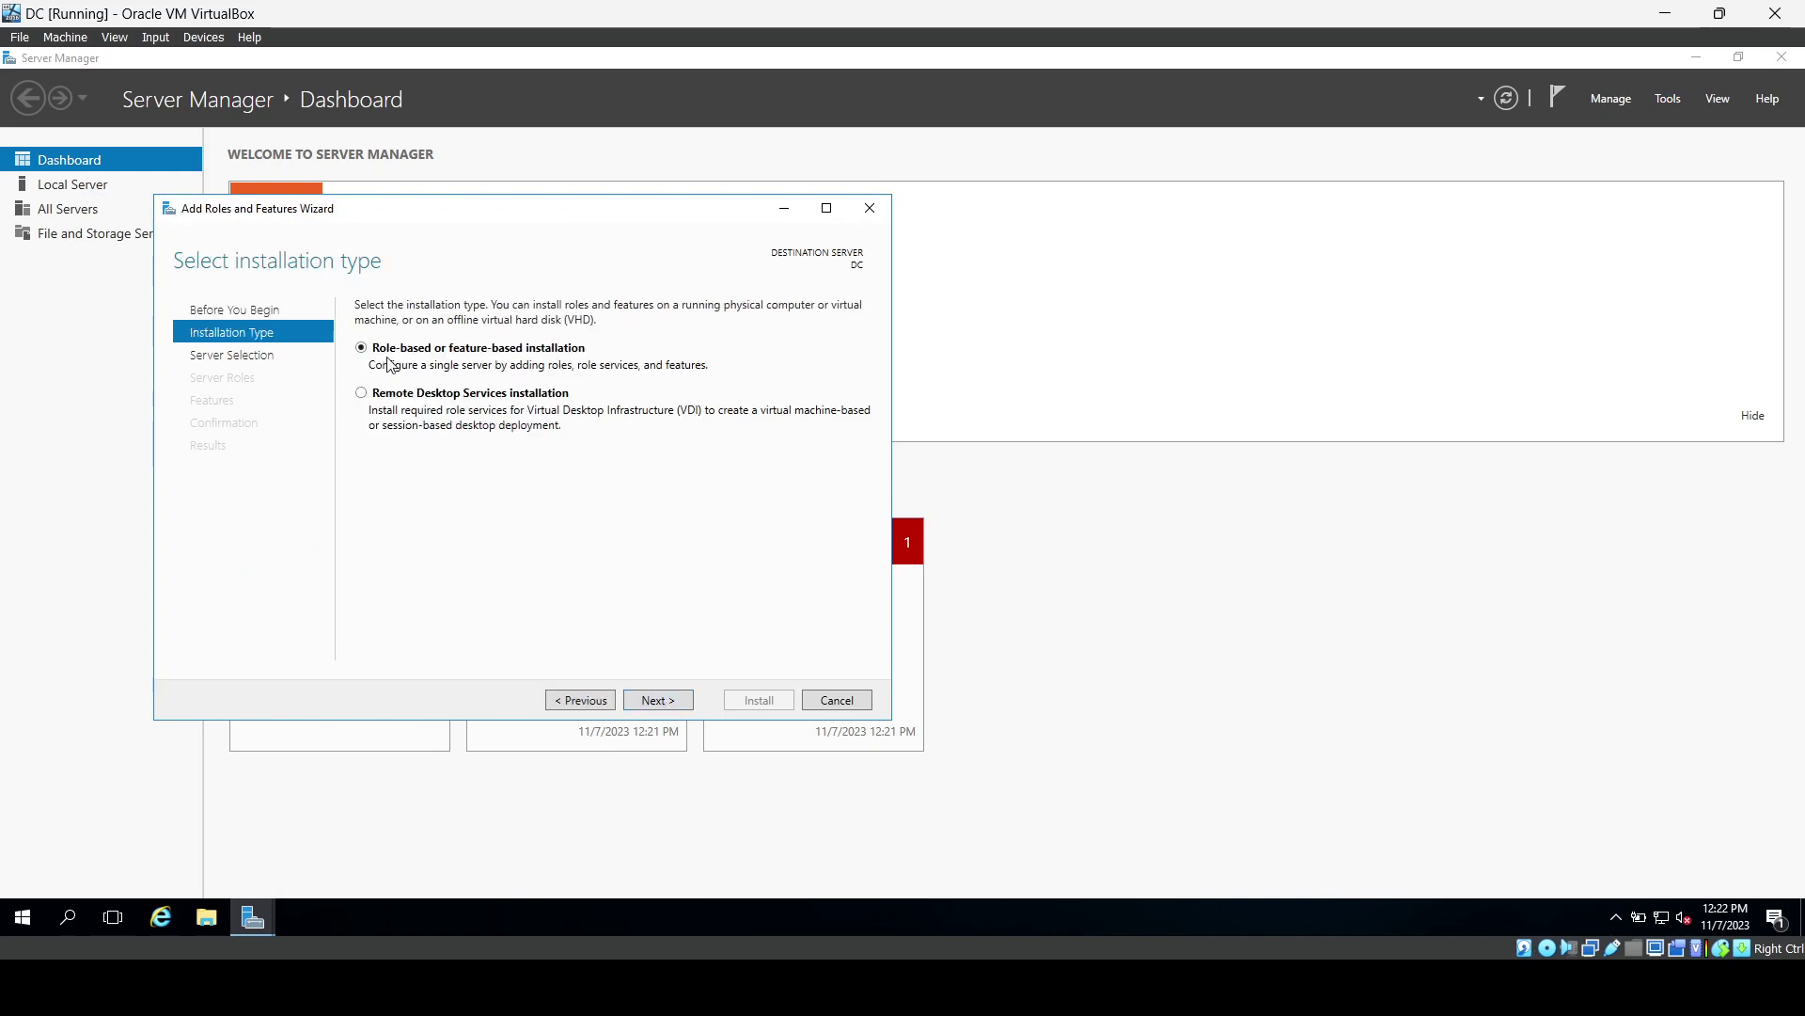
click(655, 702)
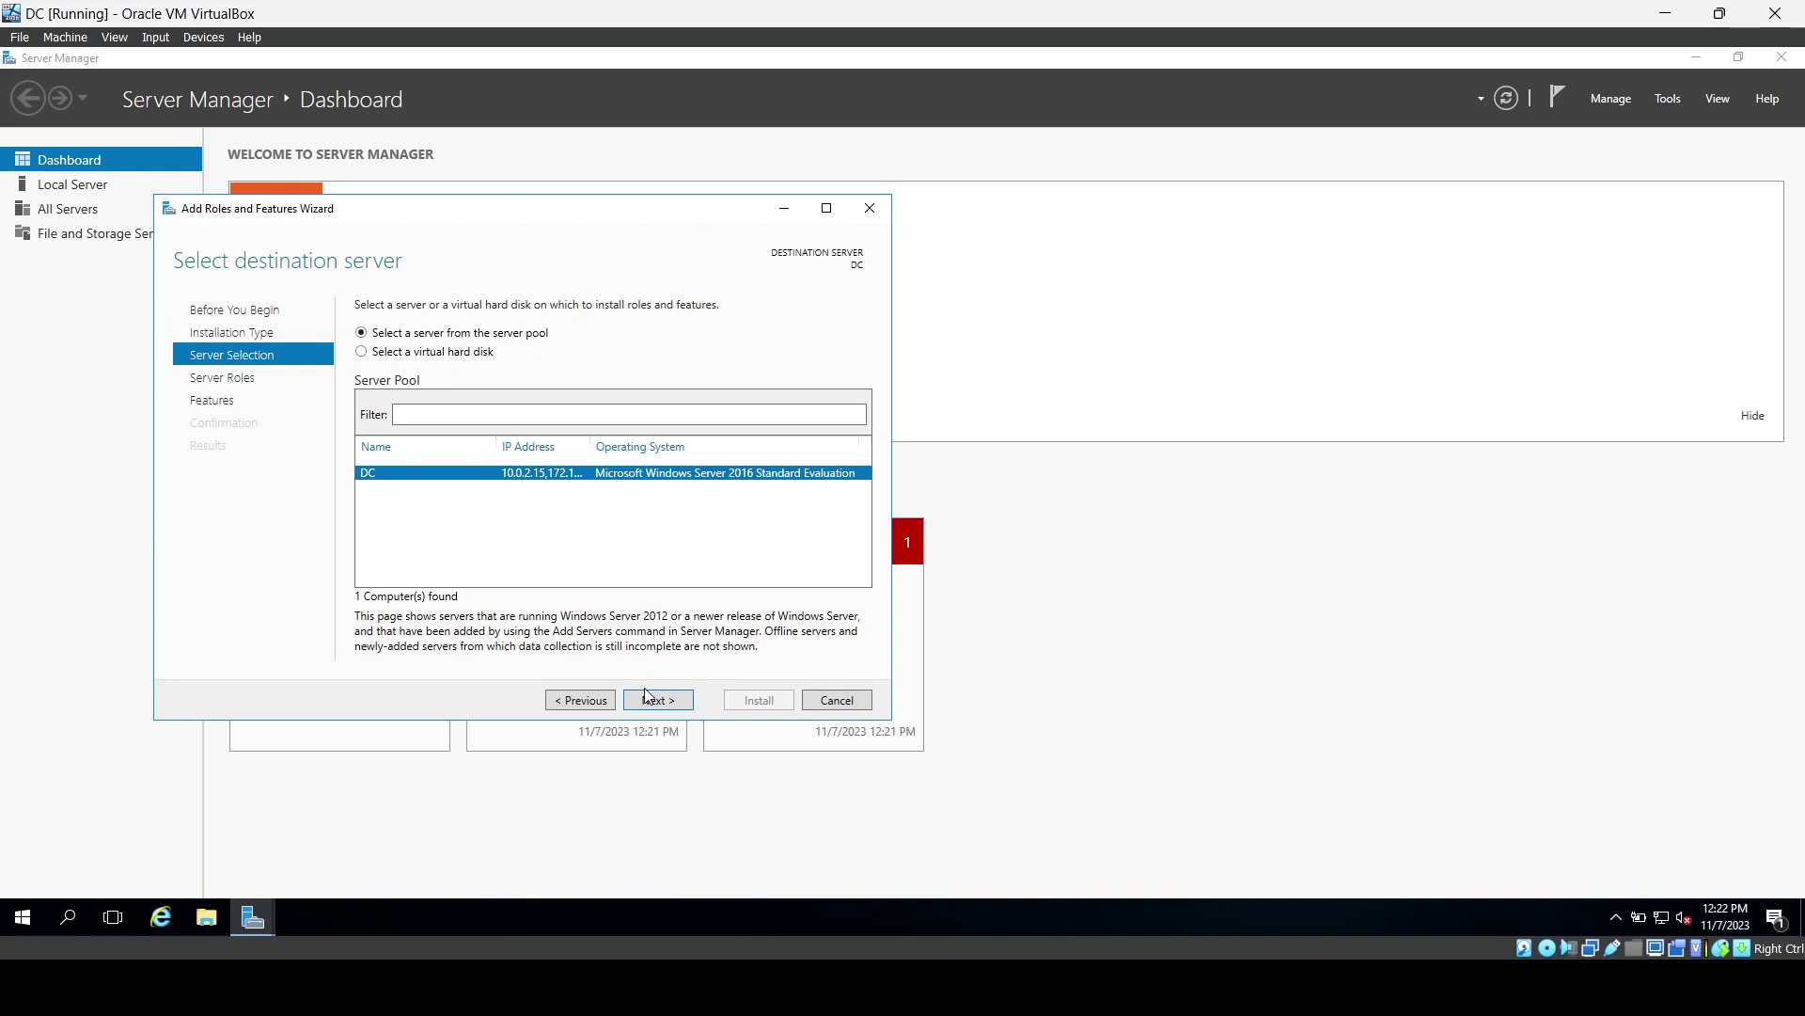
click(647, 696)
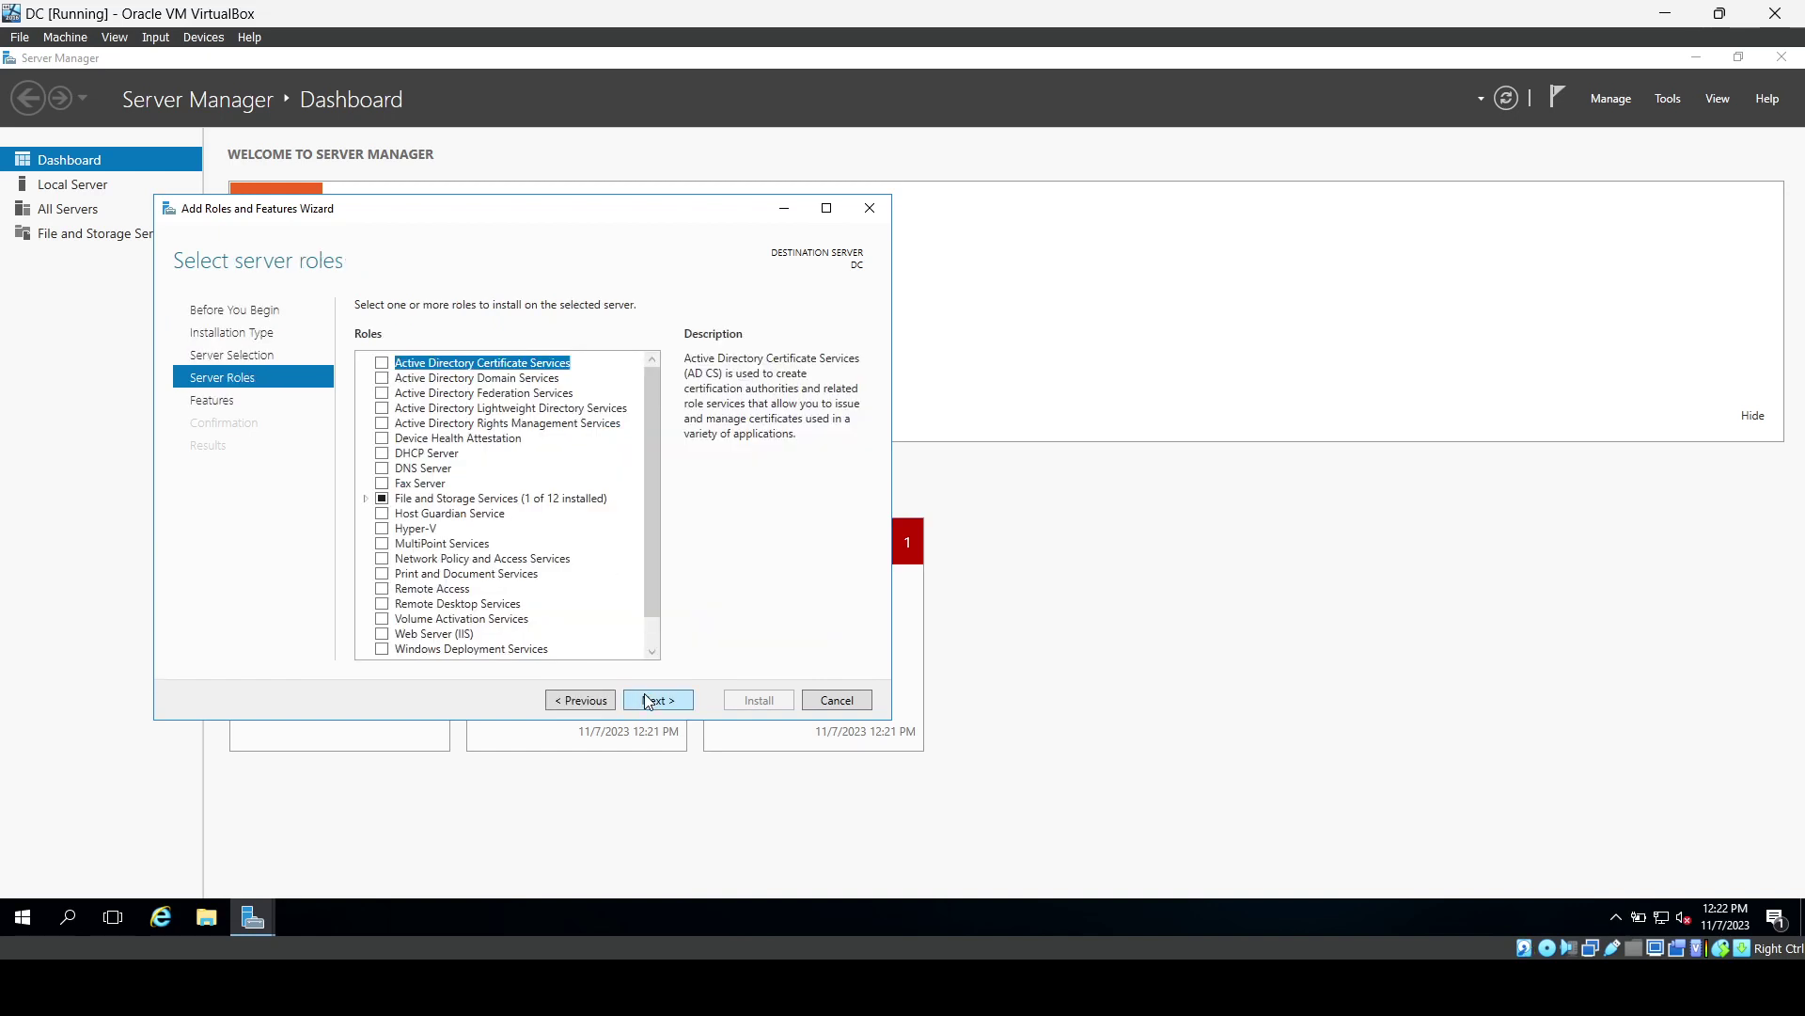
click(385, 378)
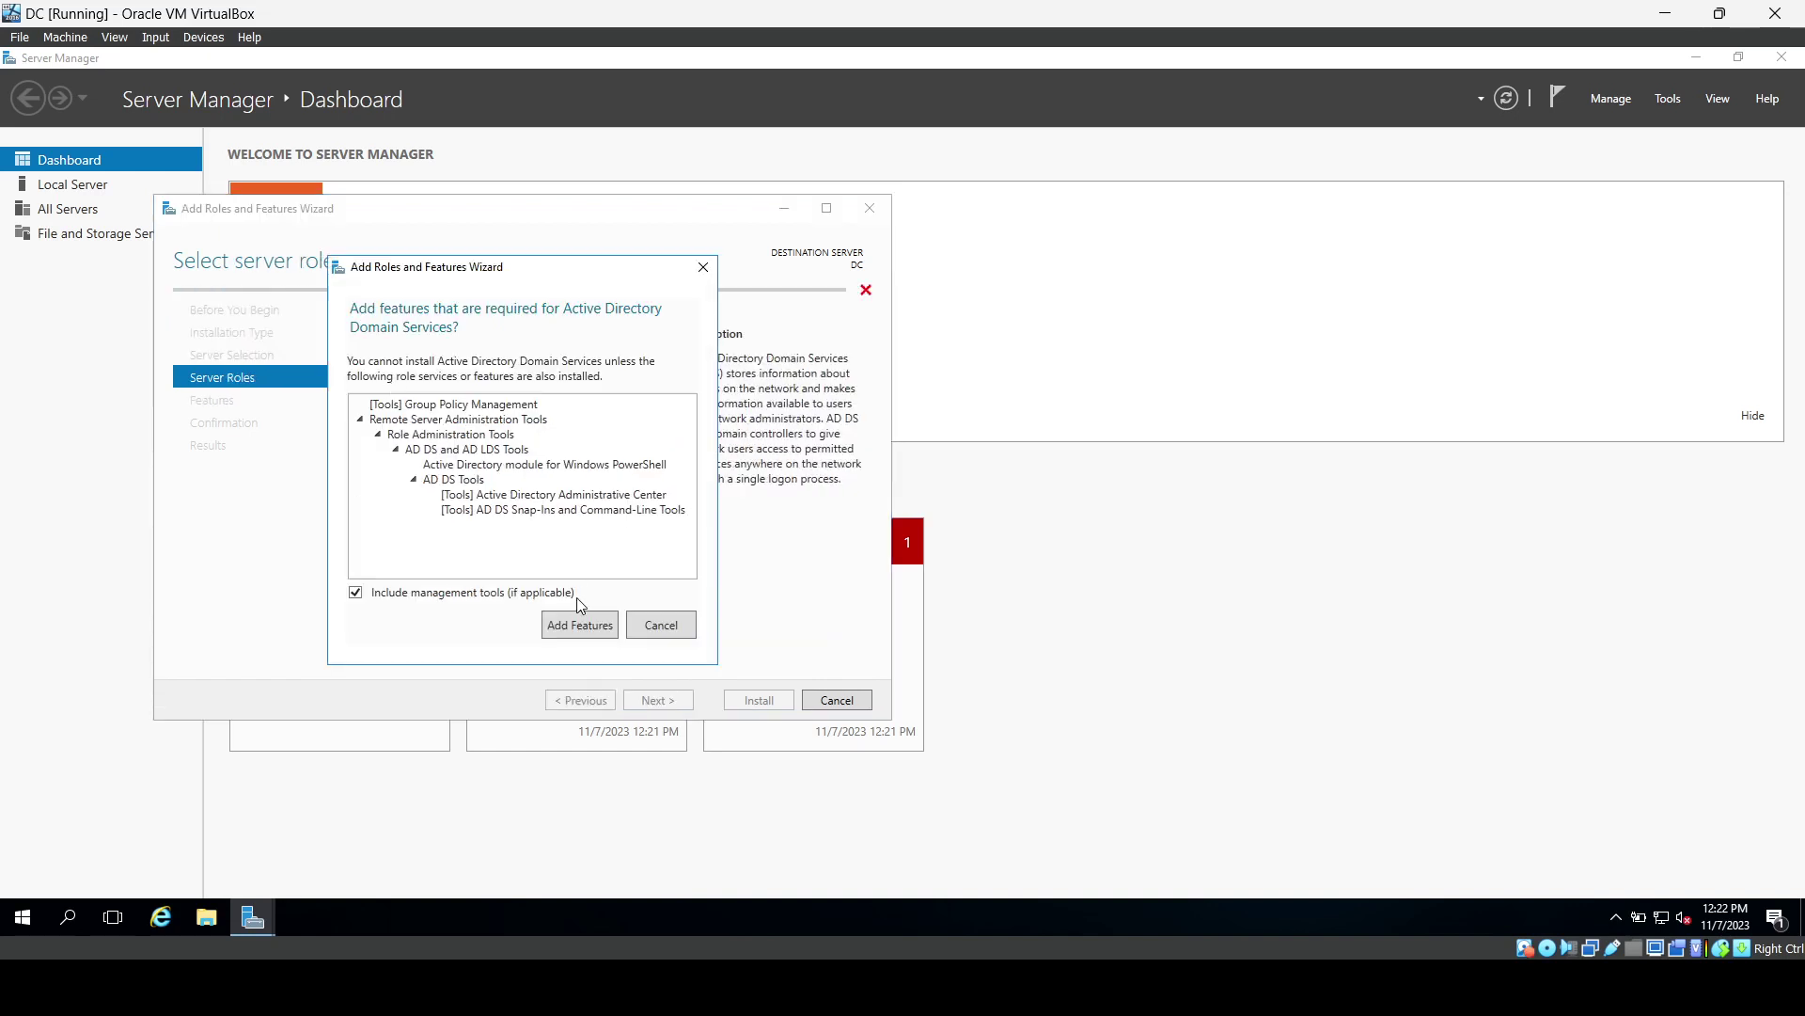
click(580, 627)
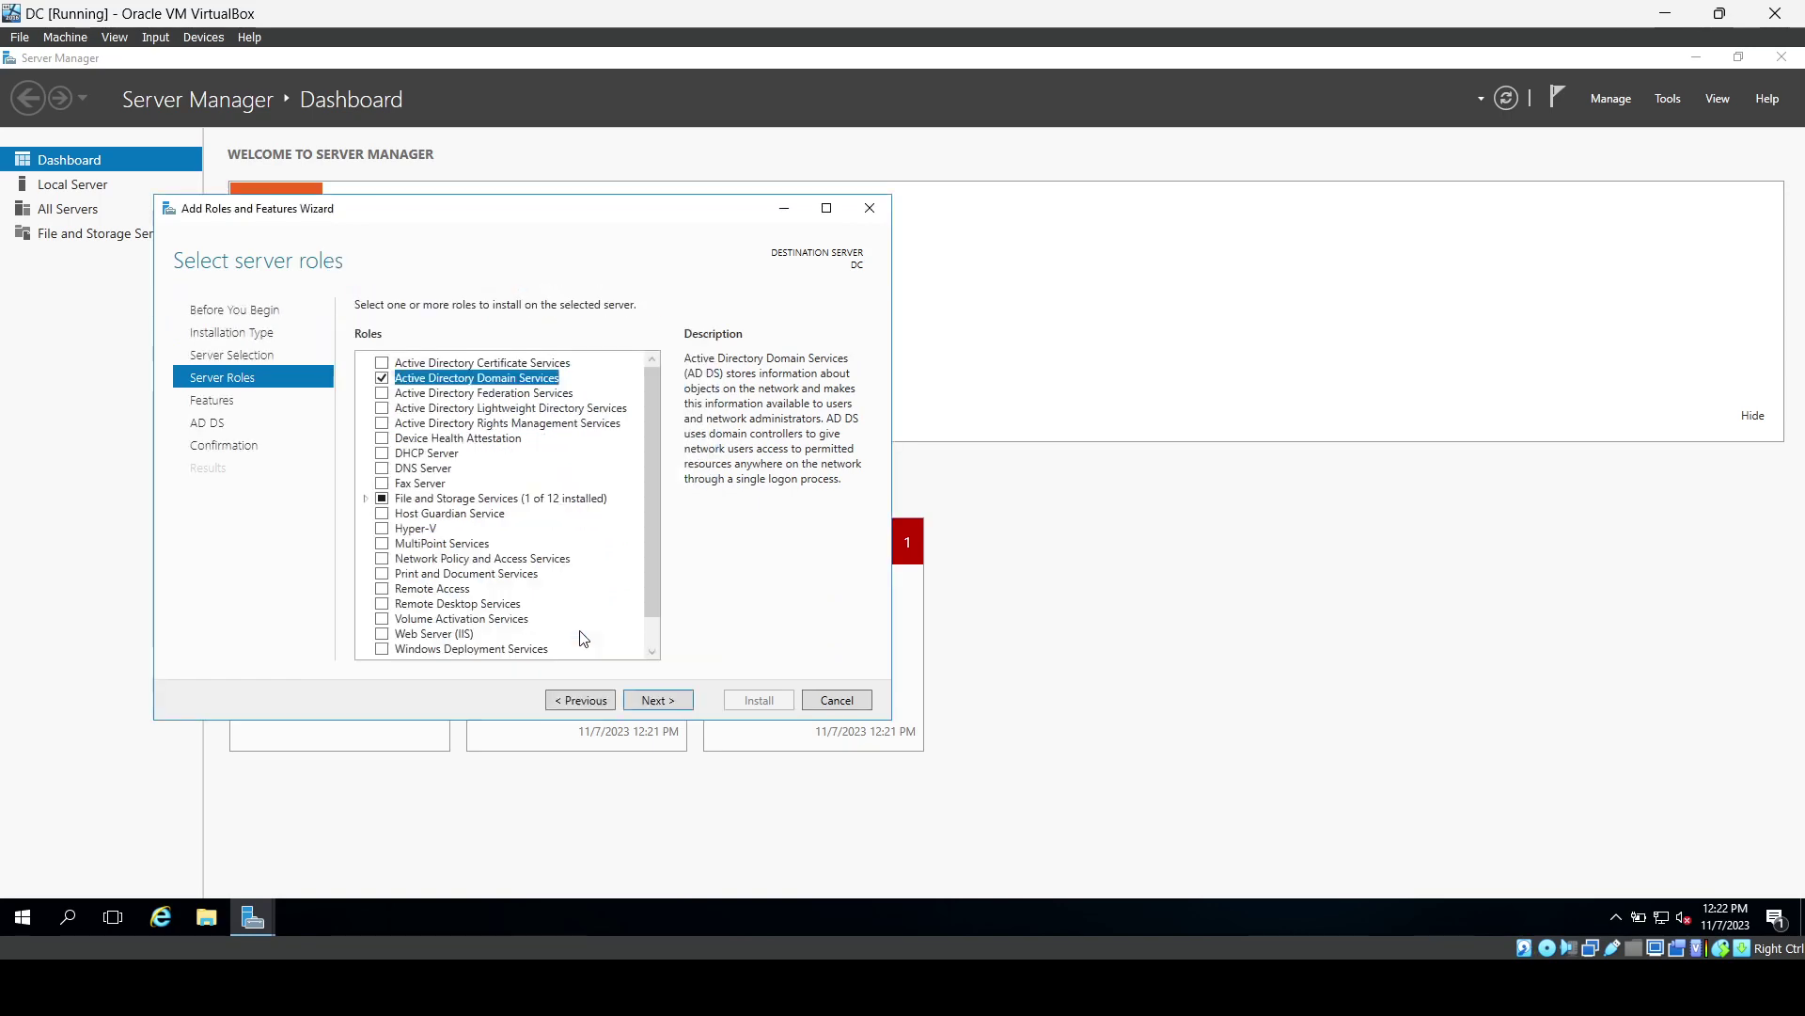
Continue to confirmation, install the AD DS role, and close the wizard.
click(656, 701)
click(657, 701)
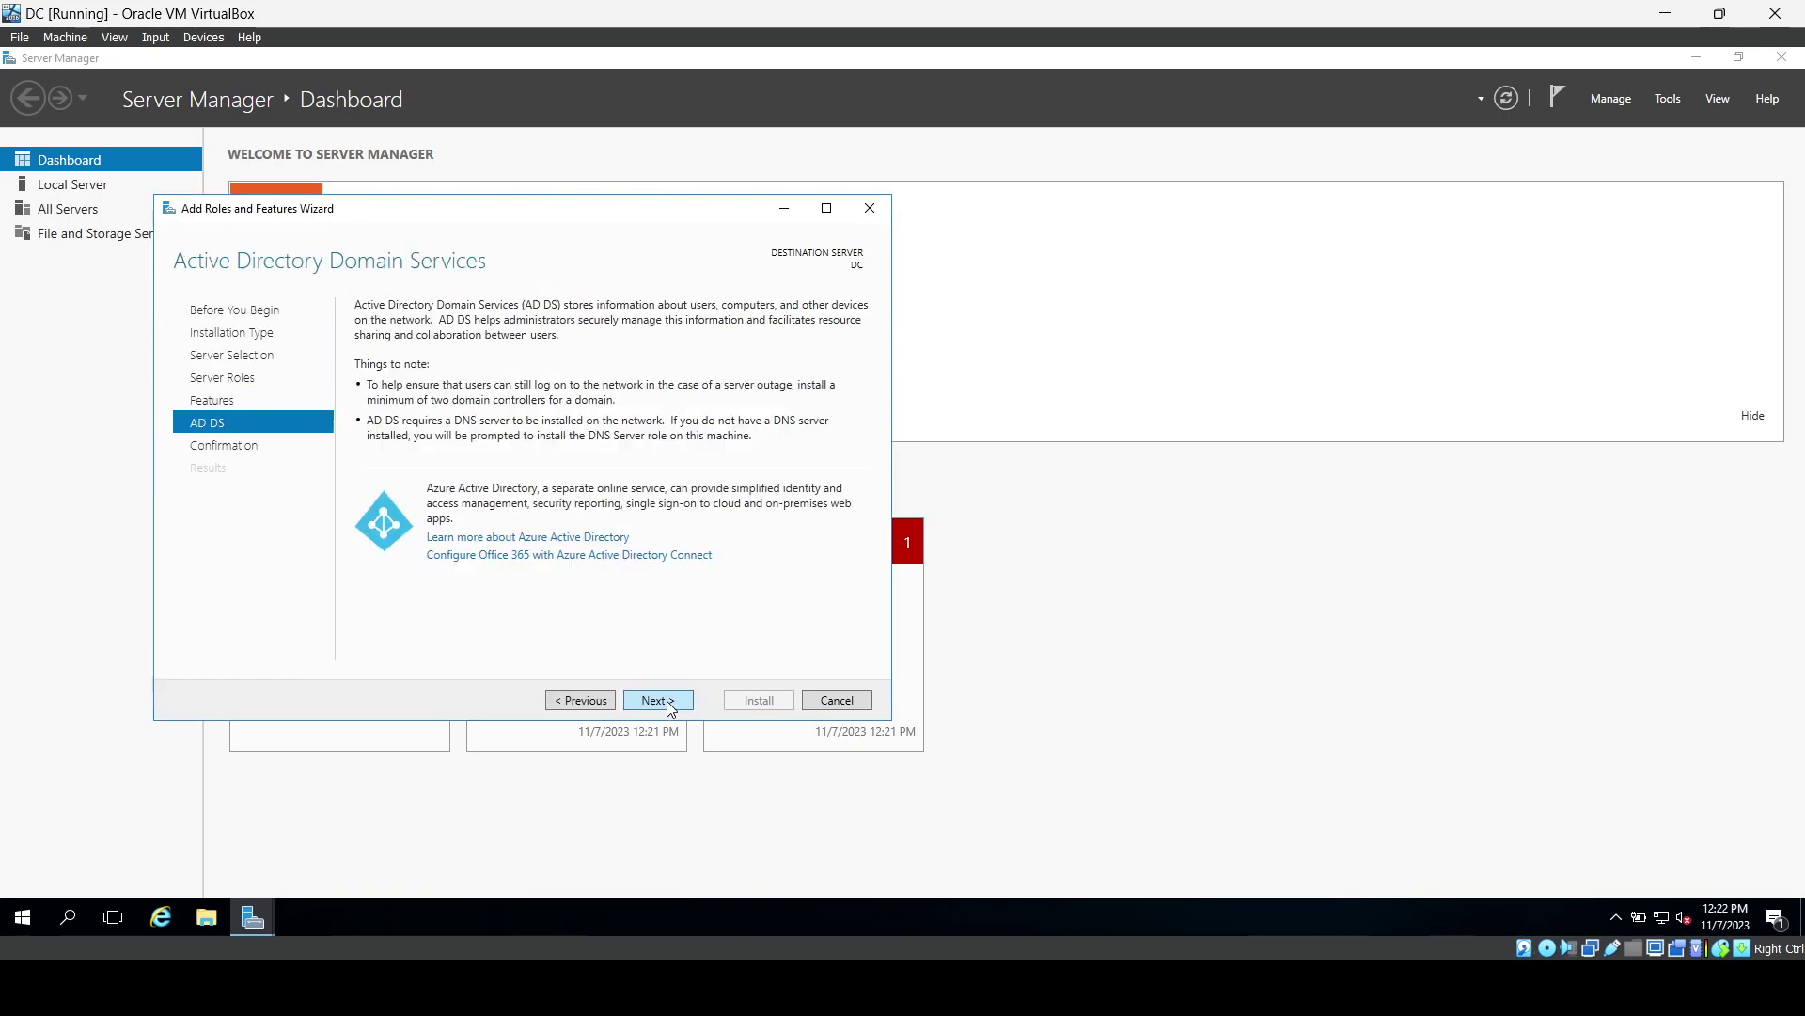
click(670, 706)
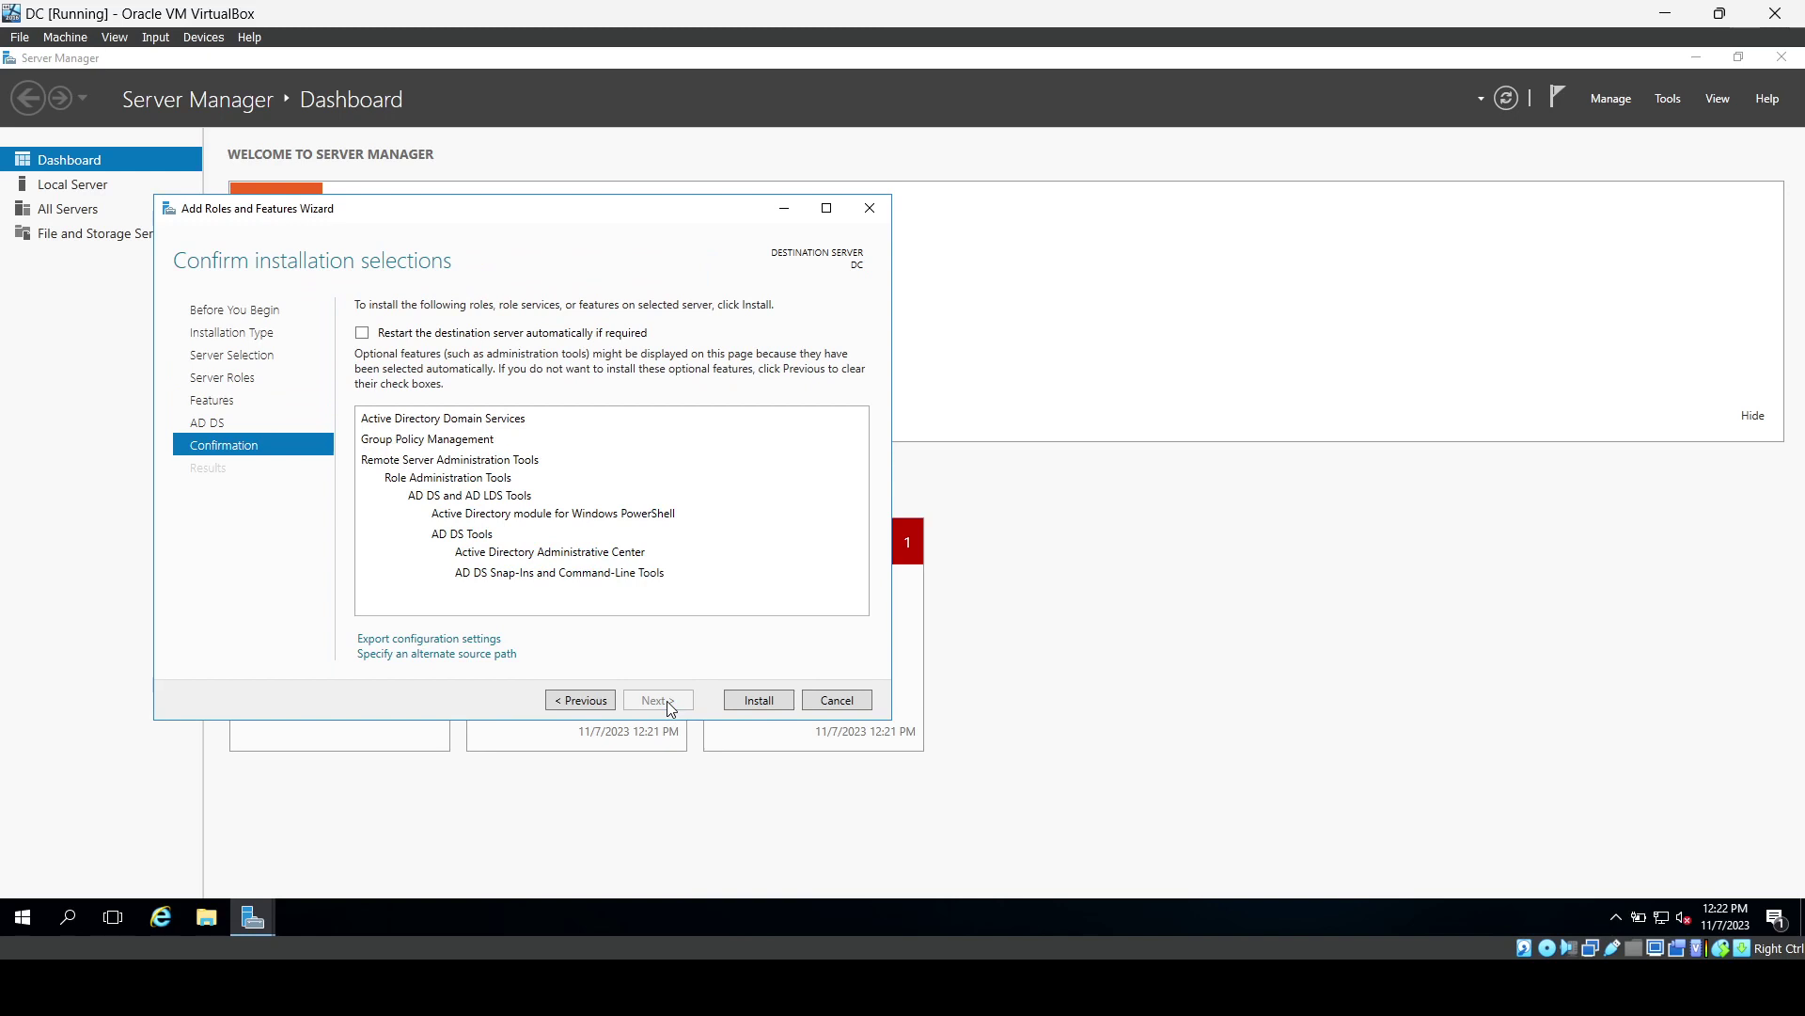
click(752, 712)
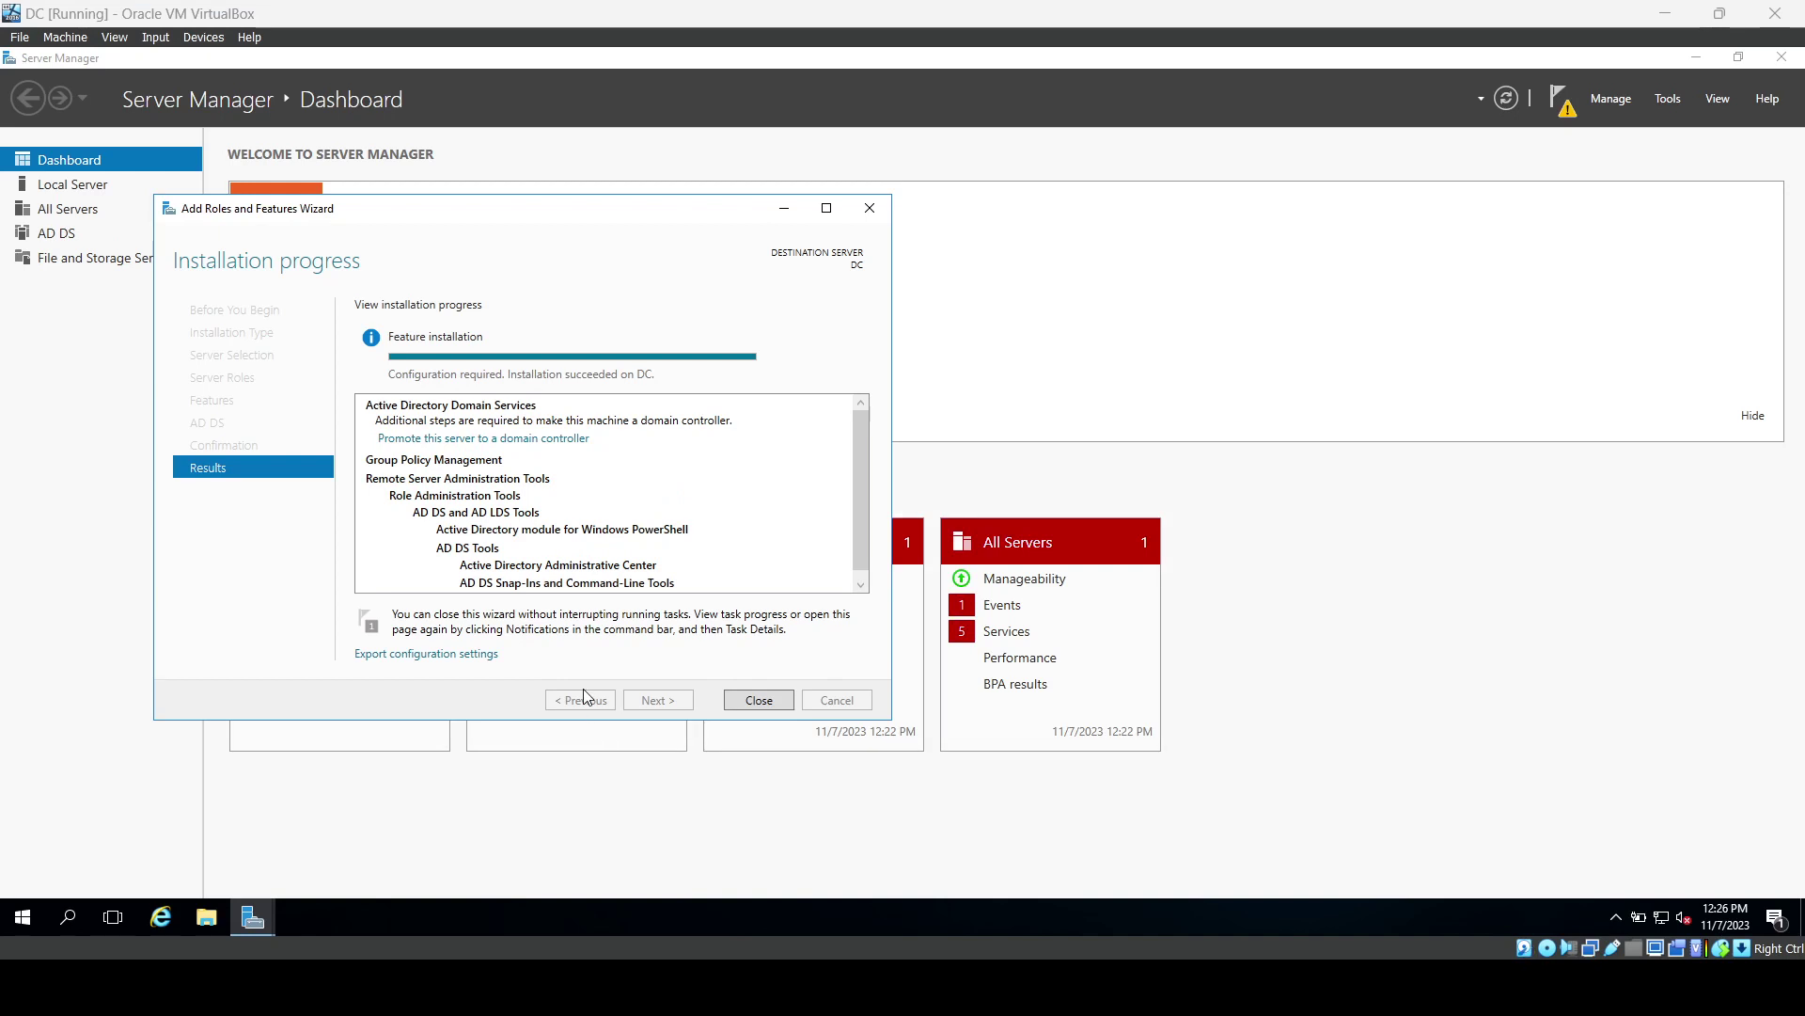
click(746, 700)
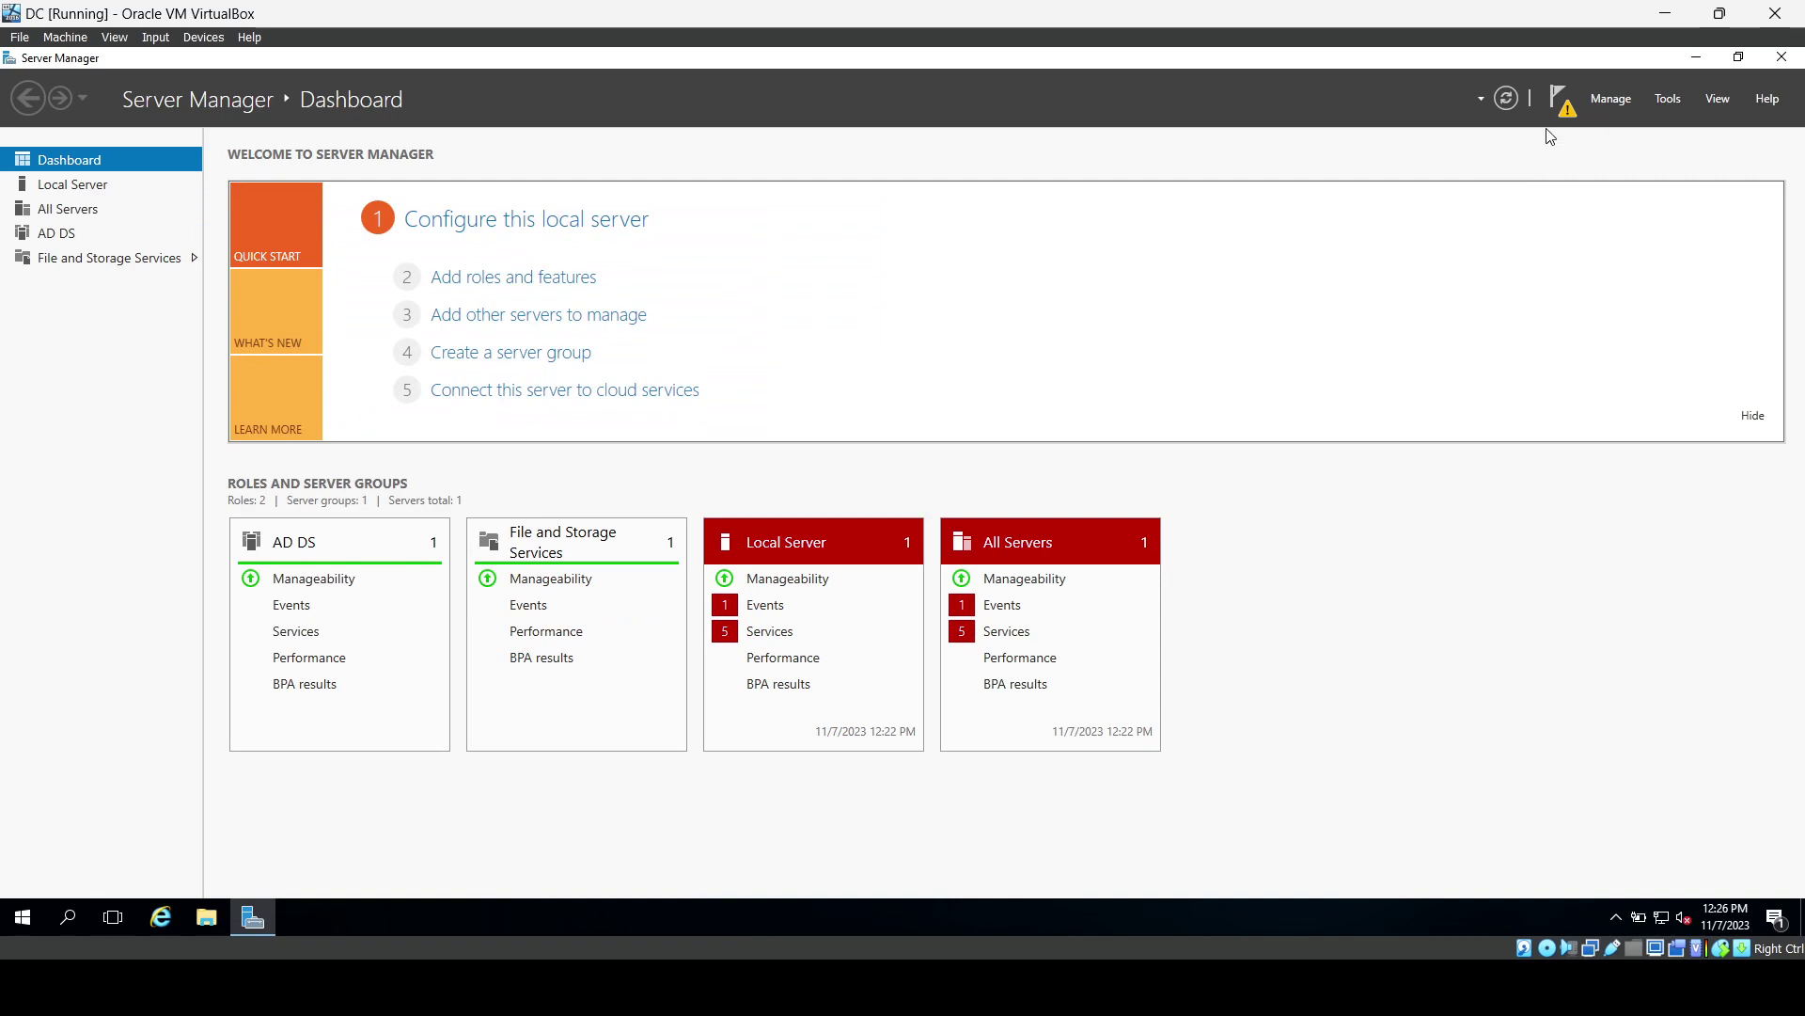
Start domain controller promotion as a new forest with root domain mydomain.com.
click(1565, 105)
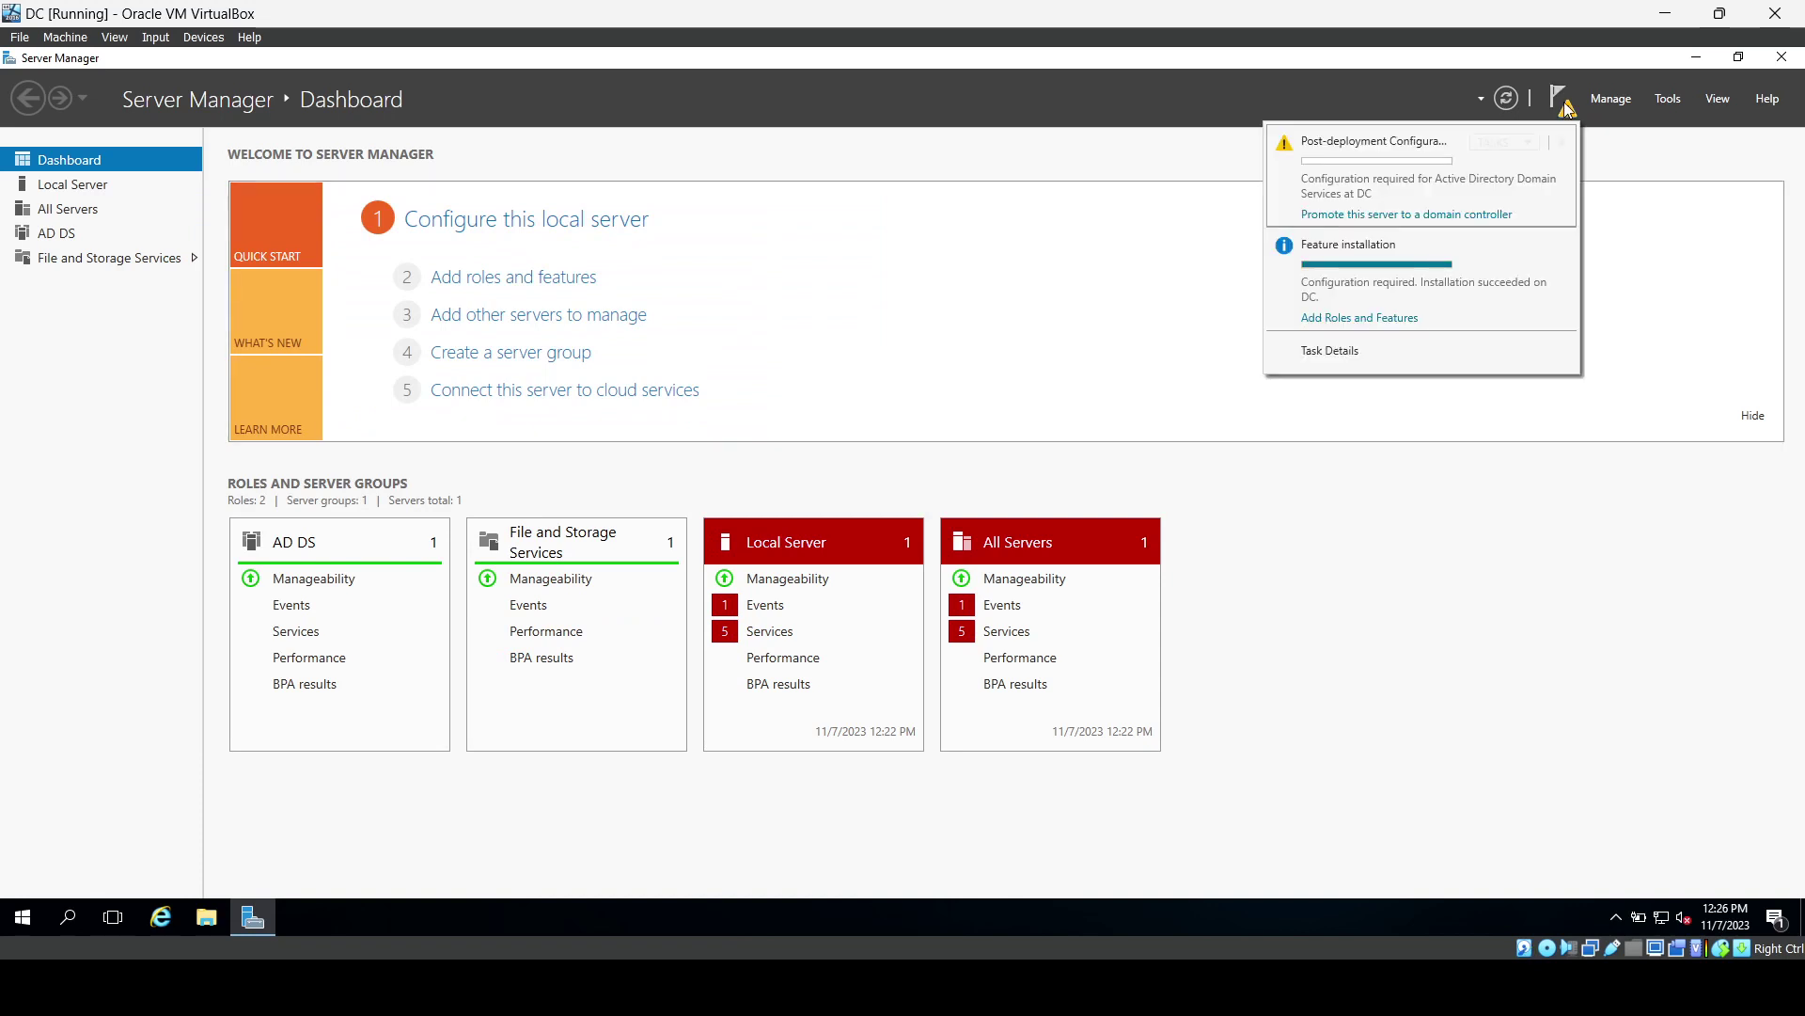
click(1340, 216)
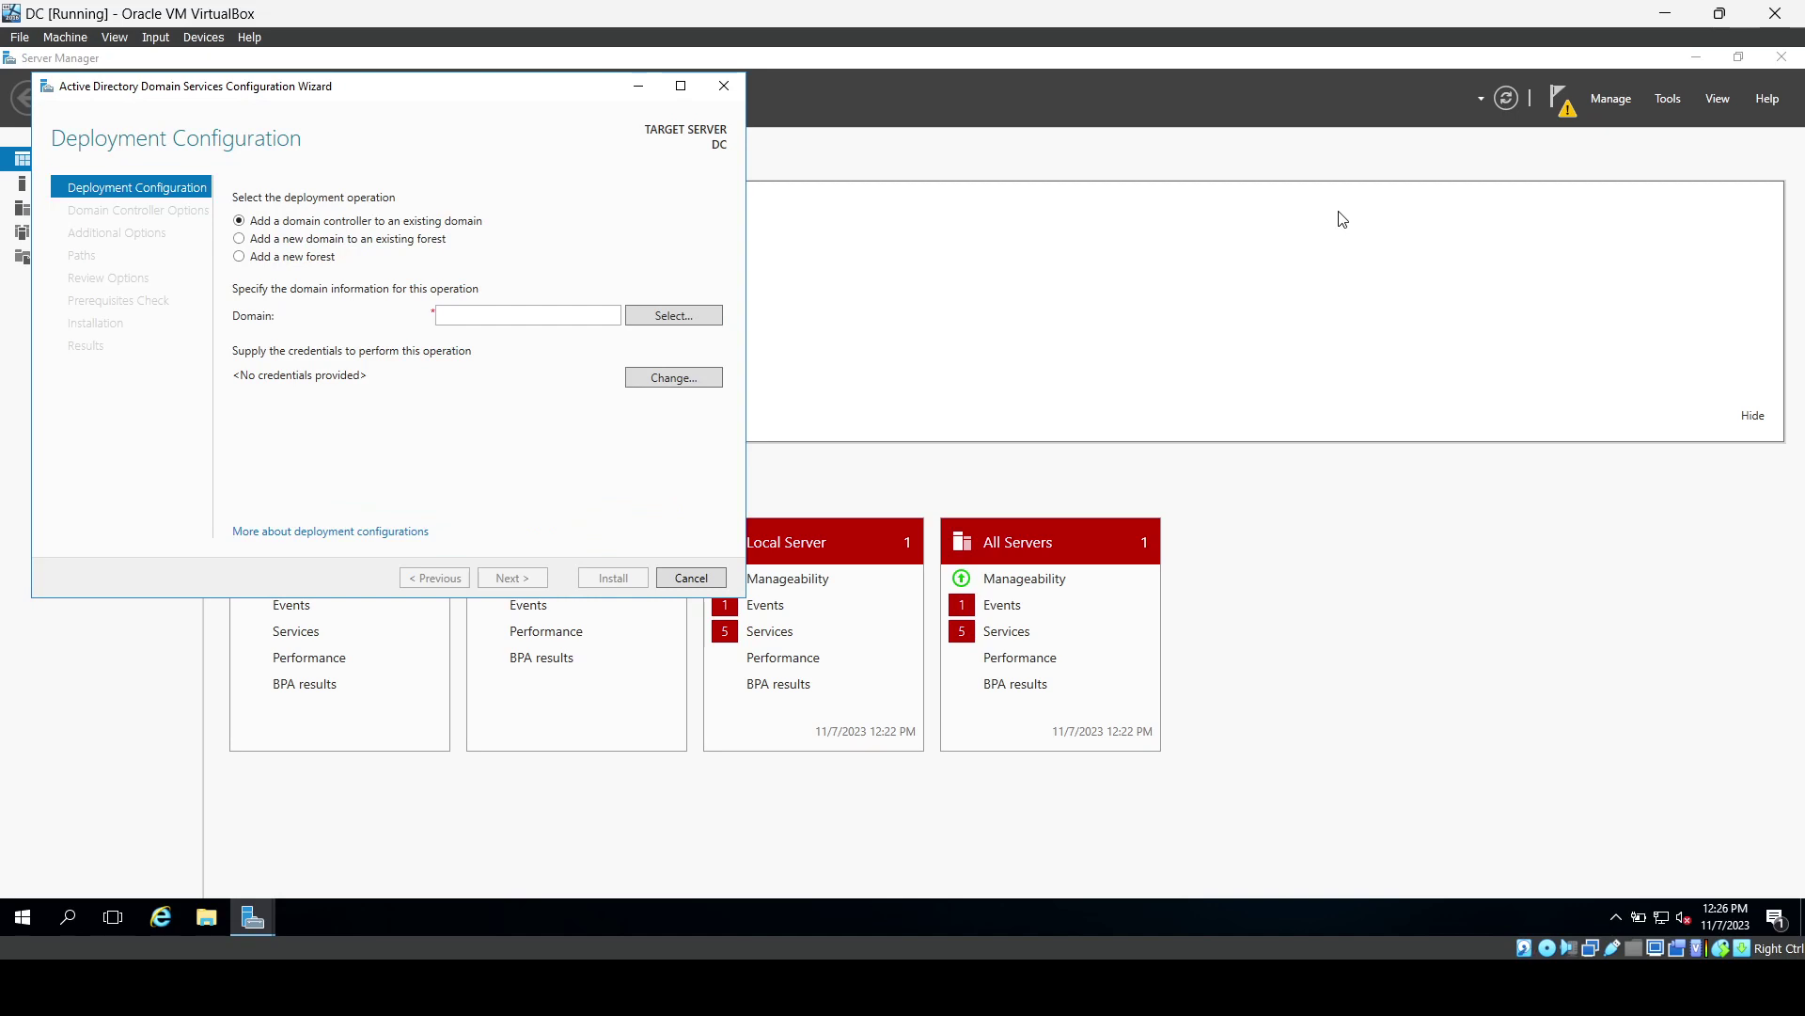
click(241, 260)
click(463, 313)
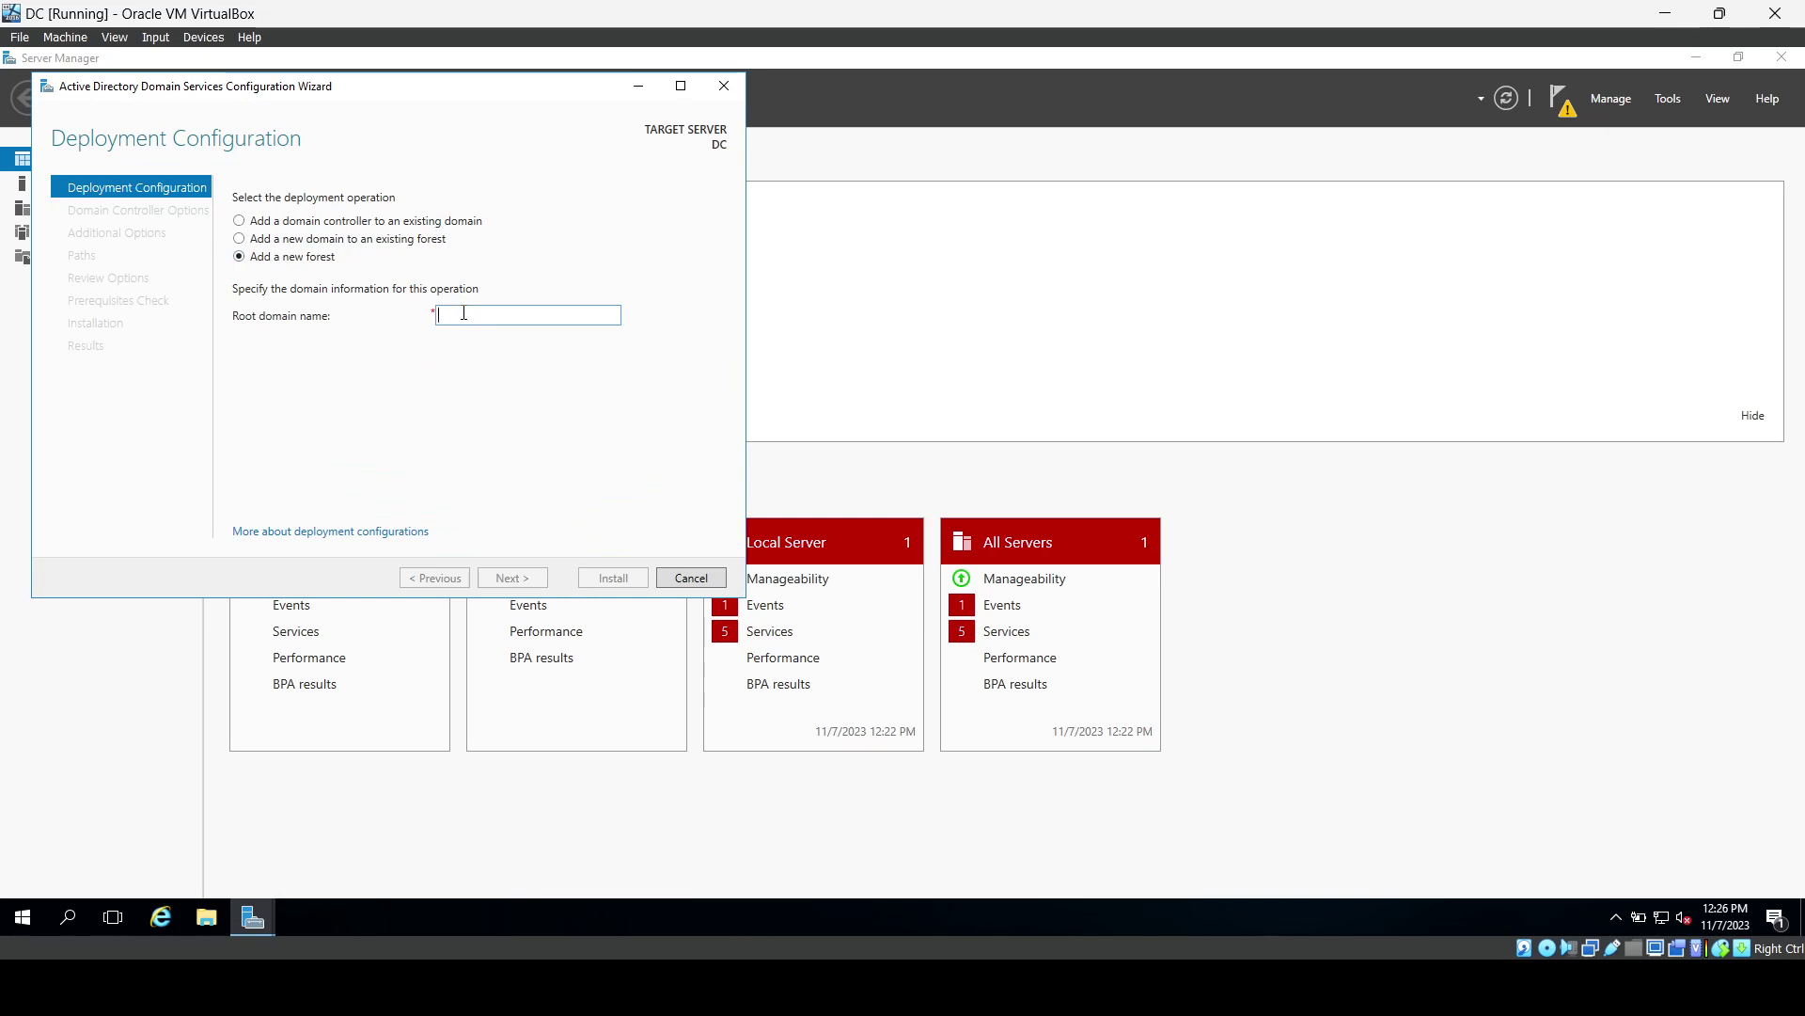
text(myd)
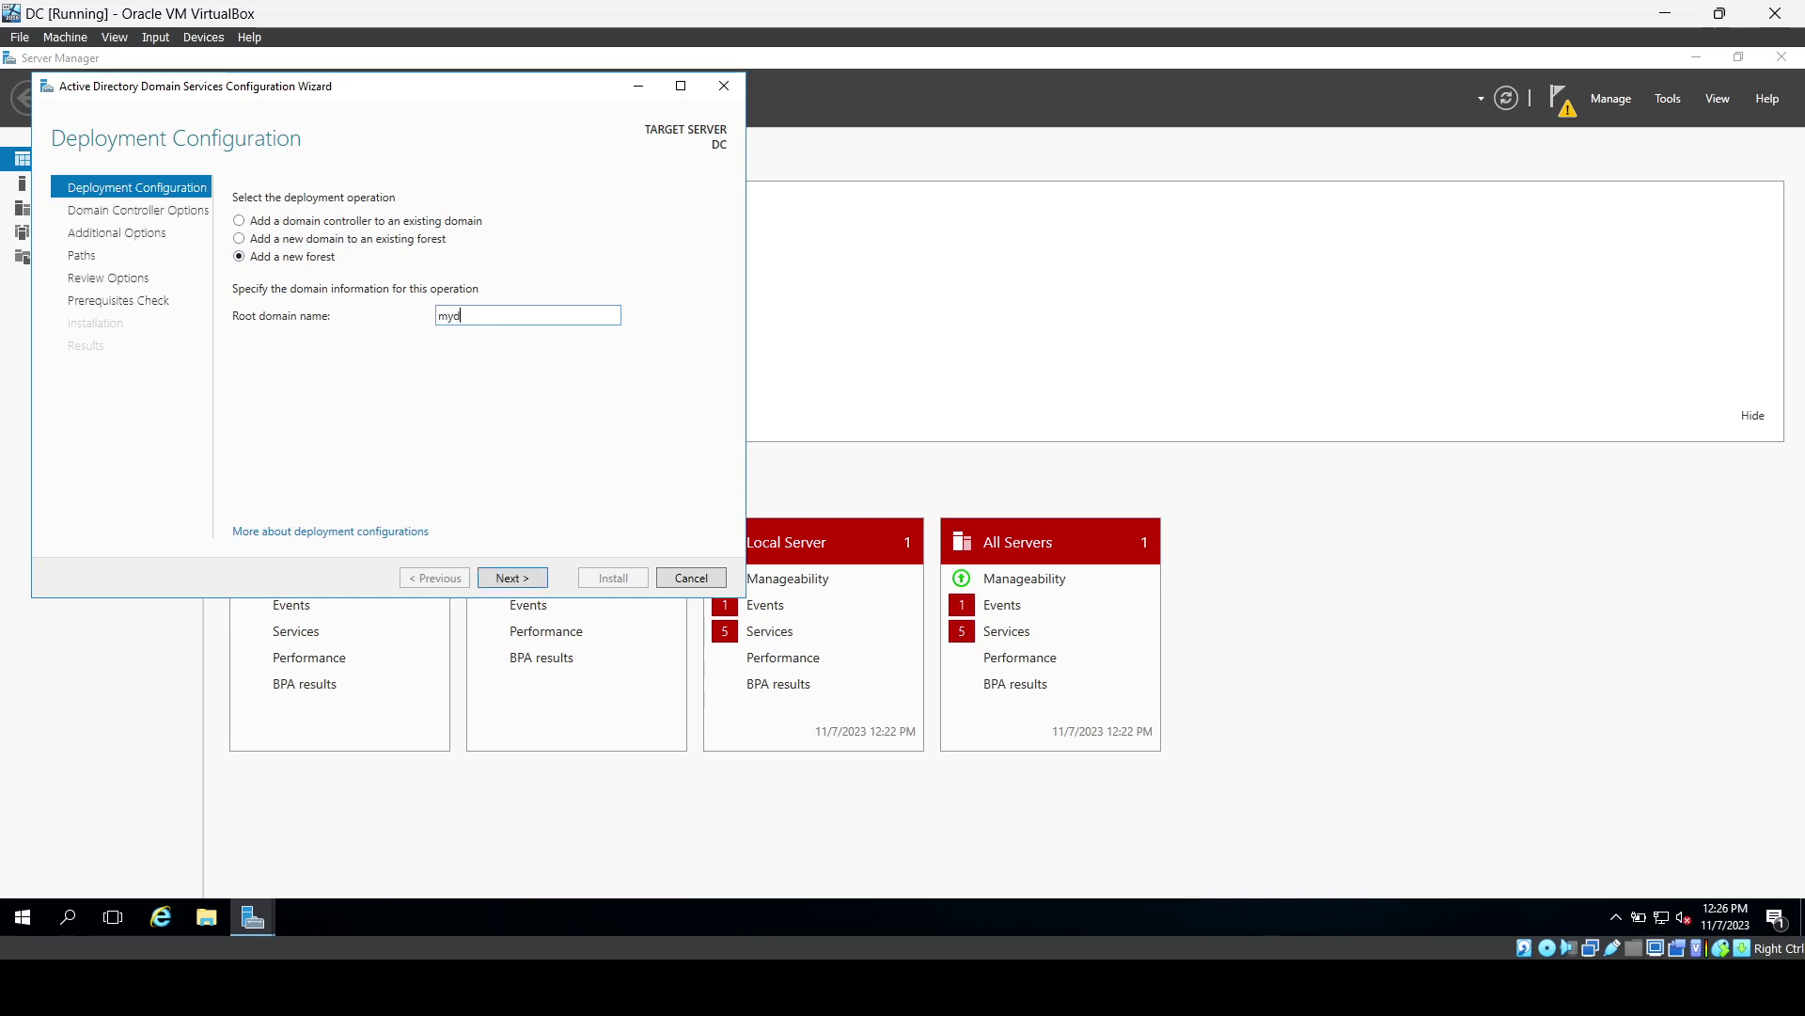
text(omain.com)
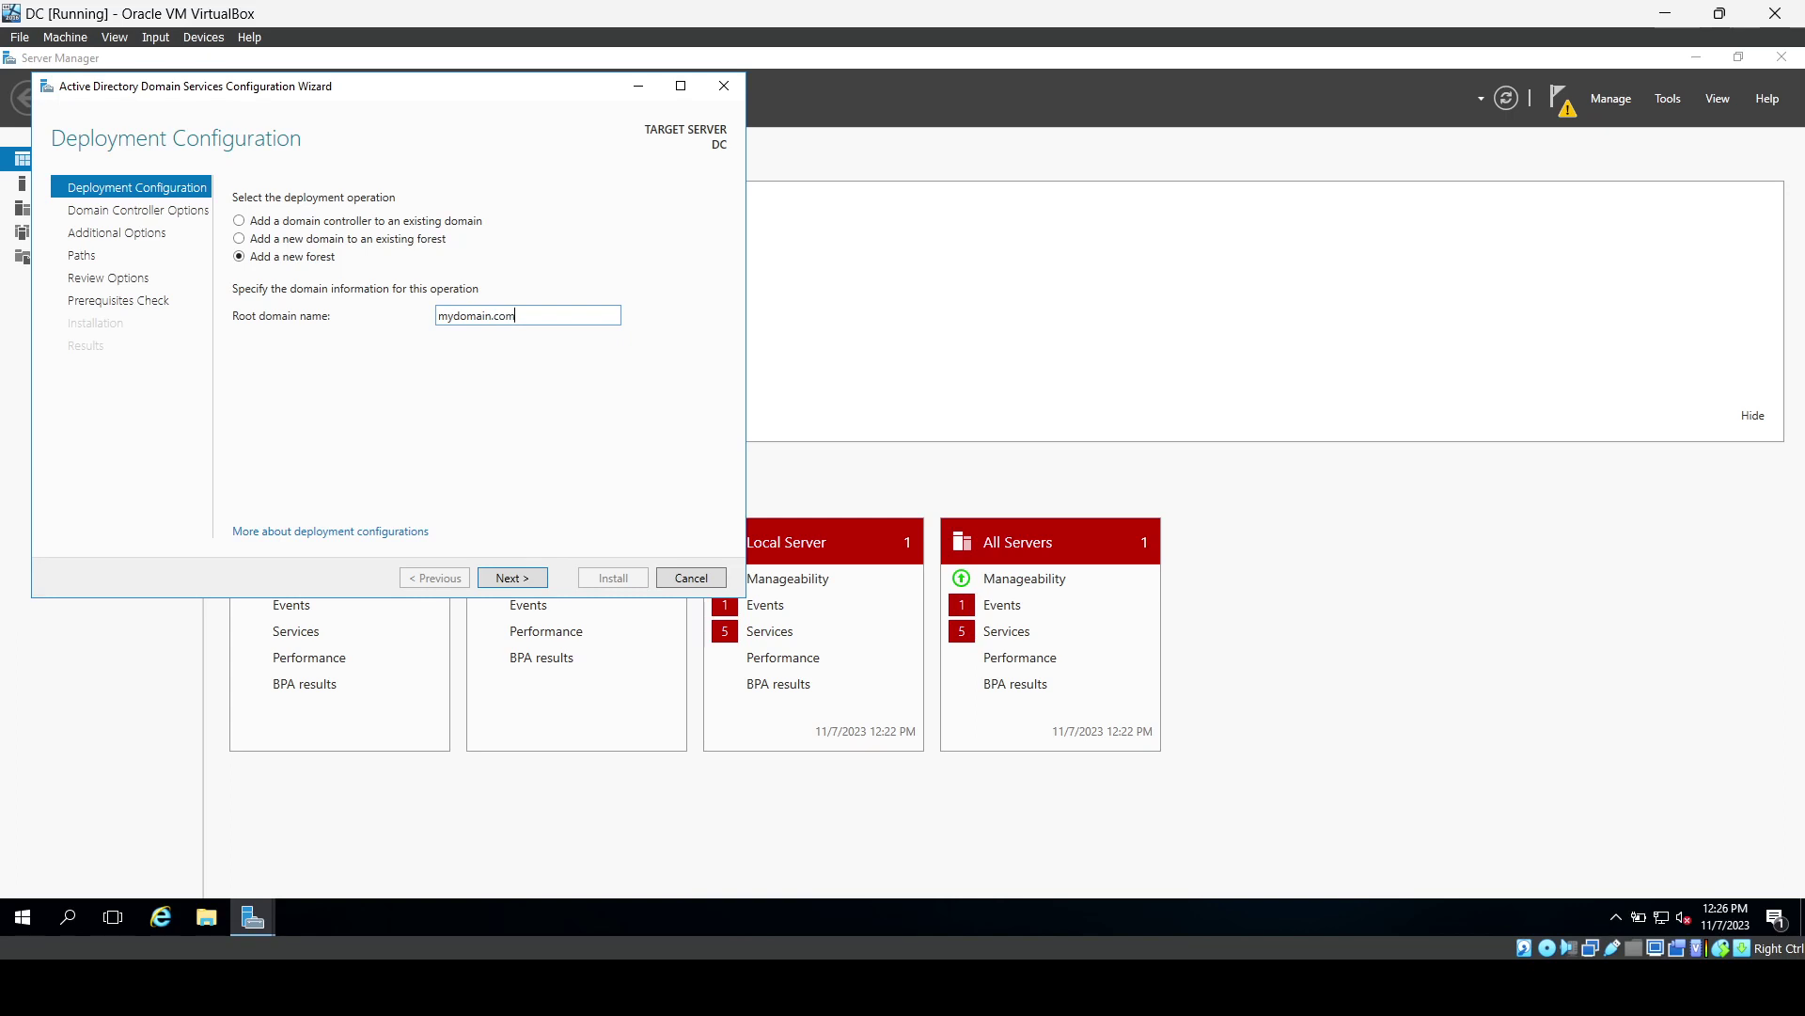
click(509, 578)
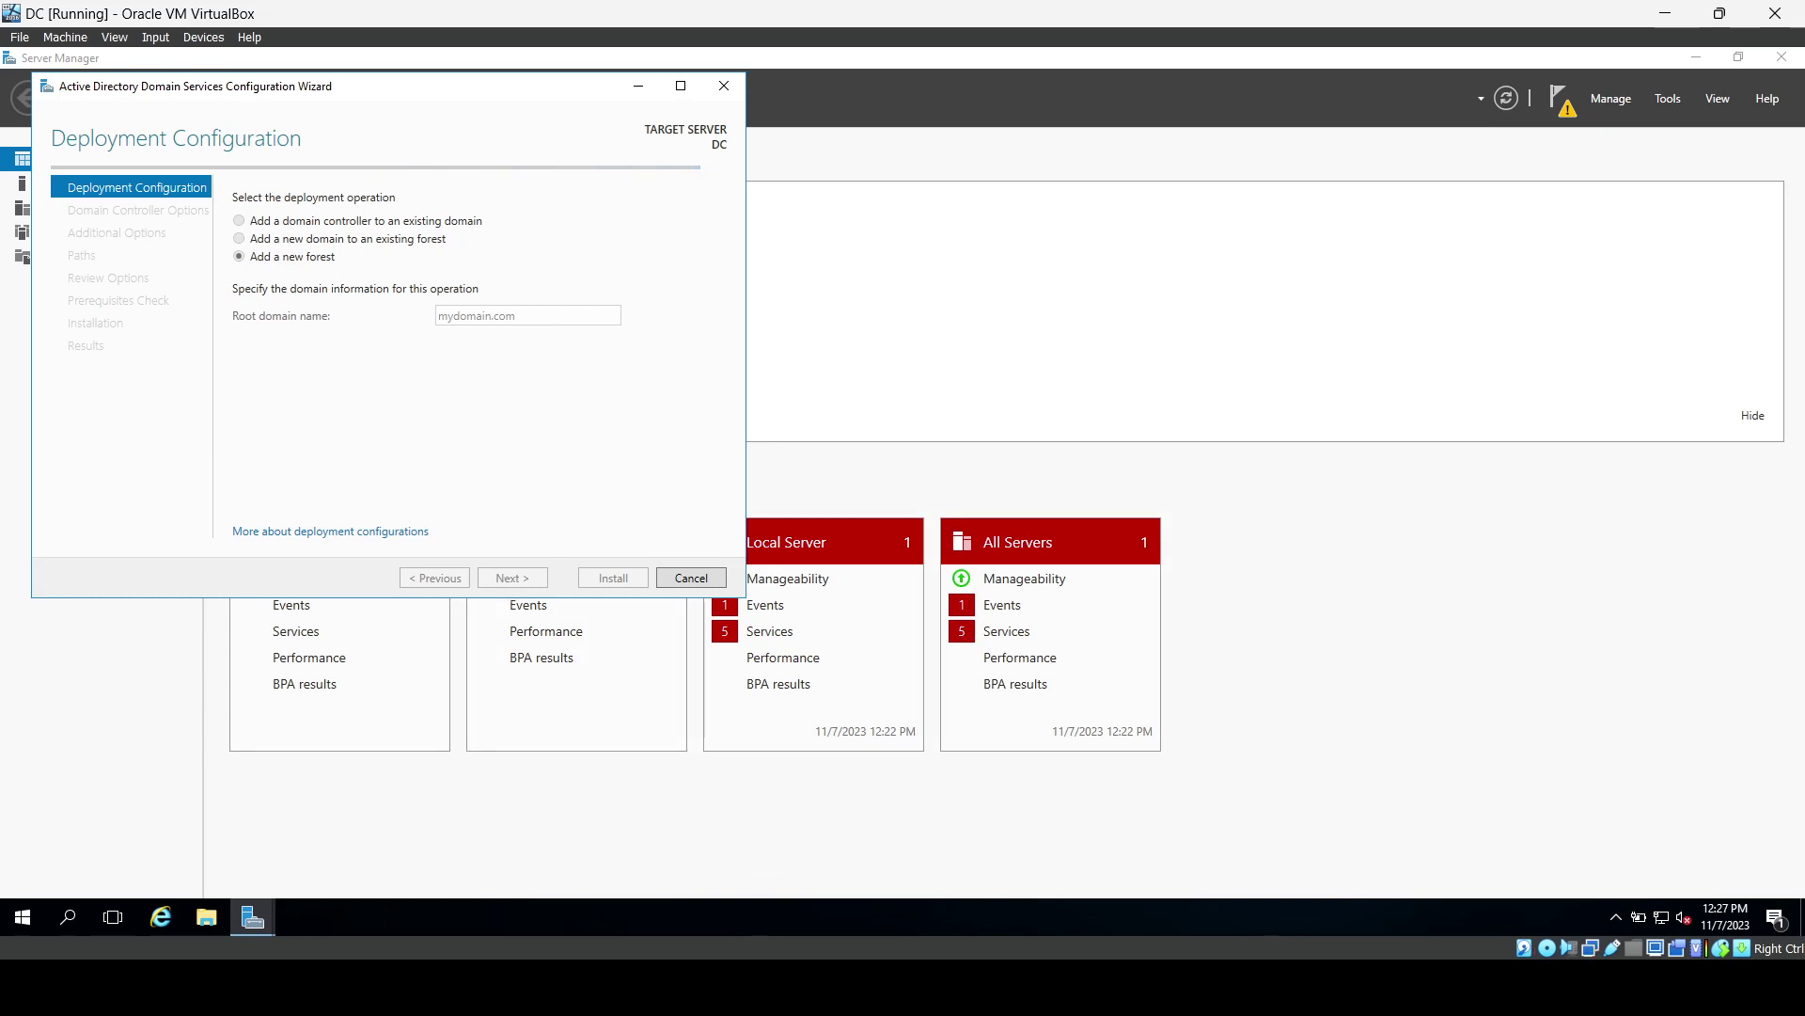
Enter the Directory Services Restore Mode password and move to its confirmation field.
click(472, 400)
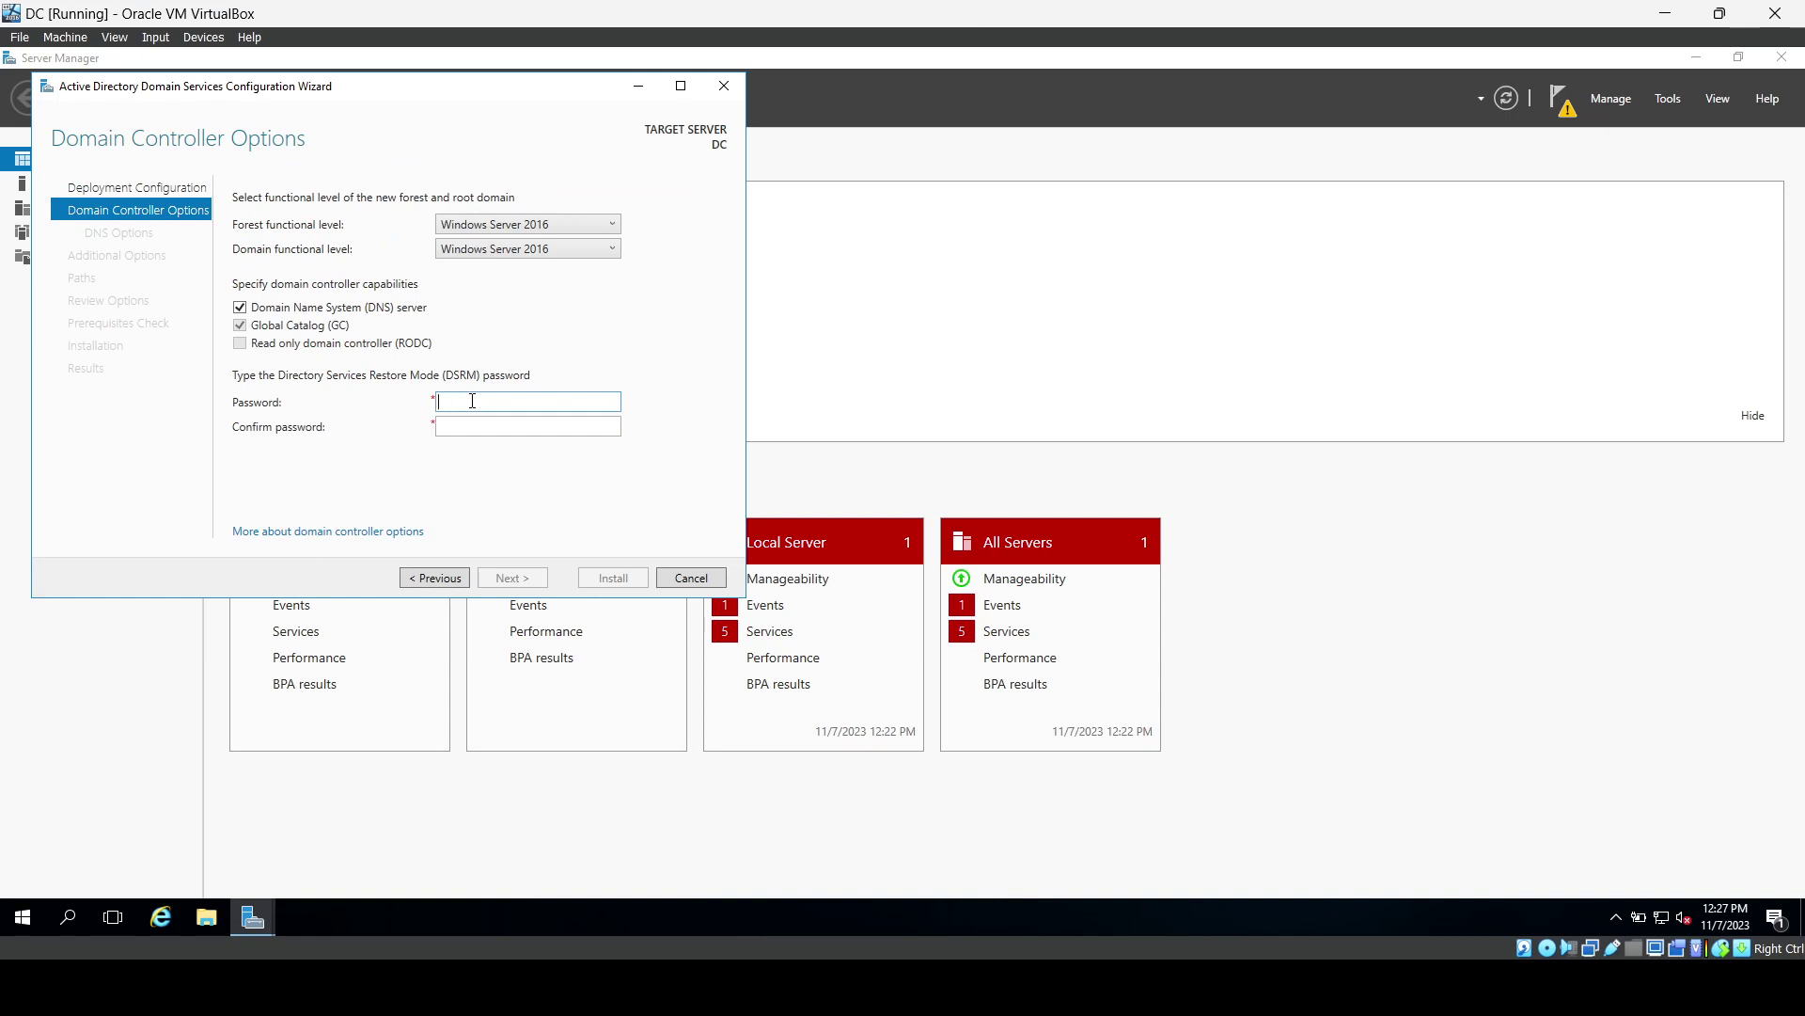
text(•••••••)
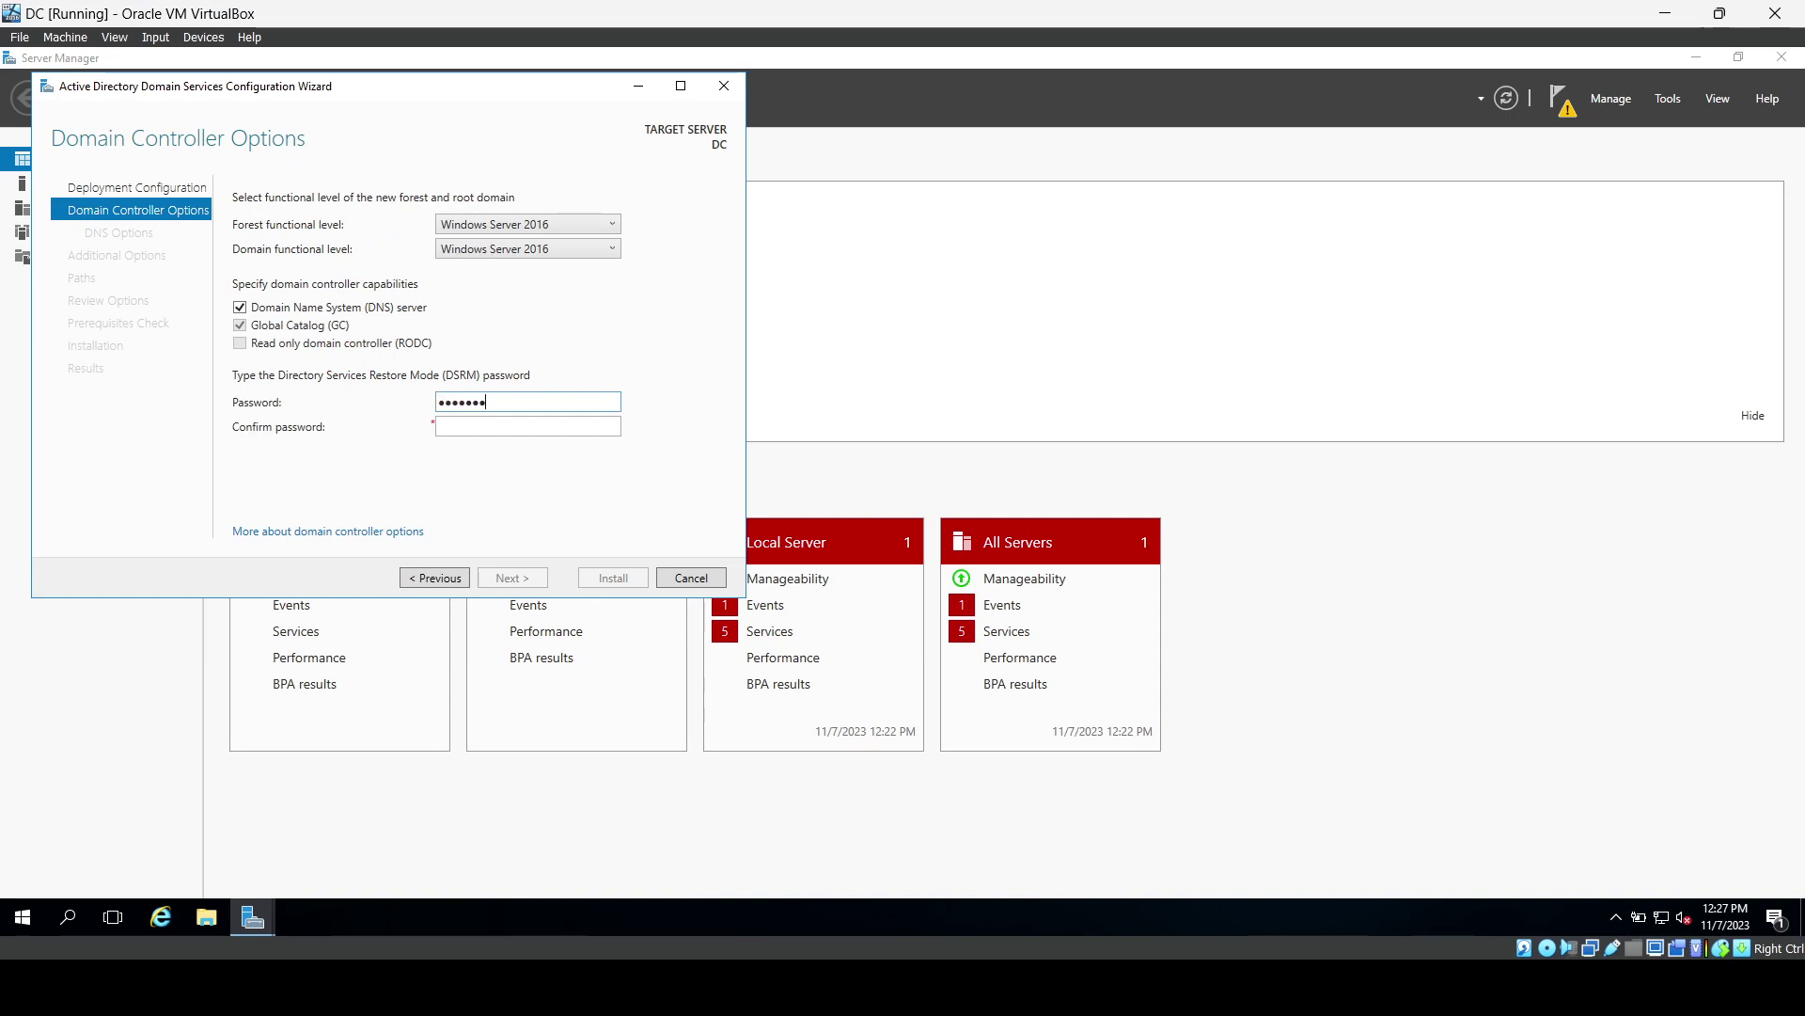
text(••)
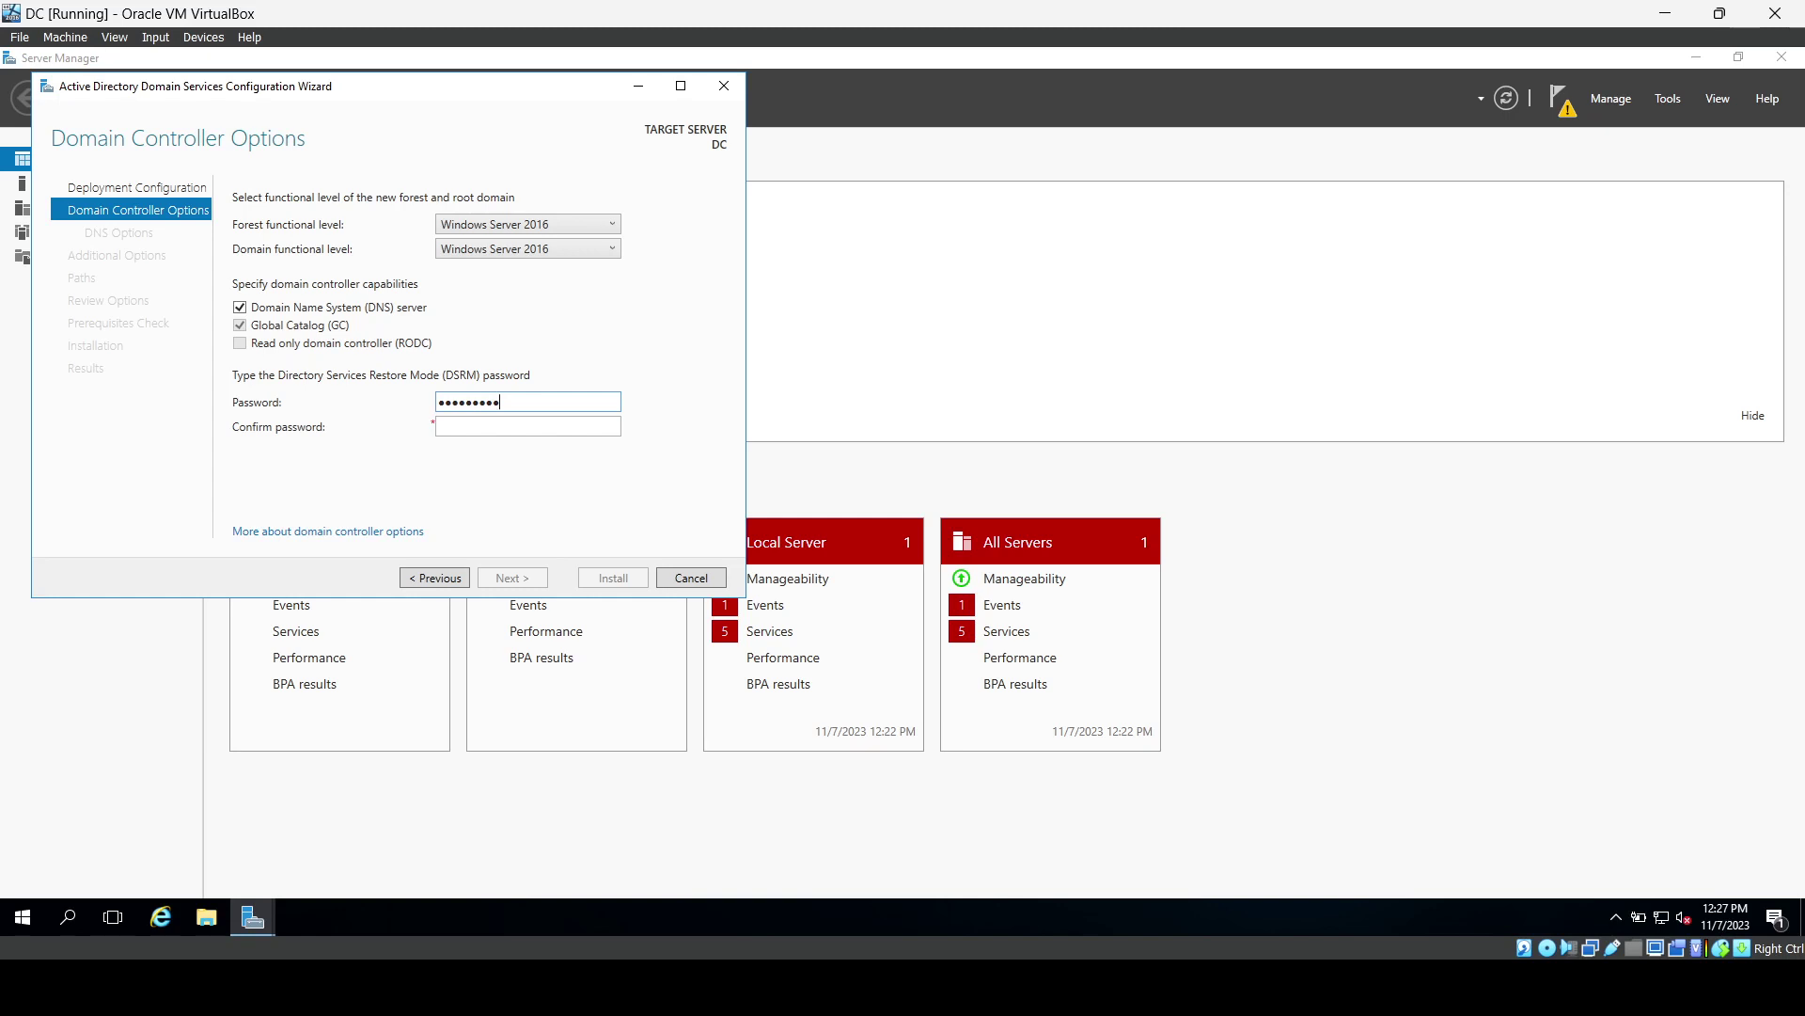
key(Tab)
text(•••••••••)
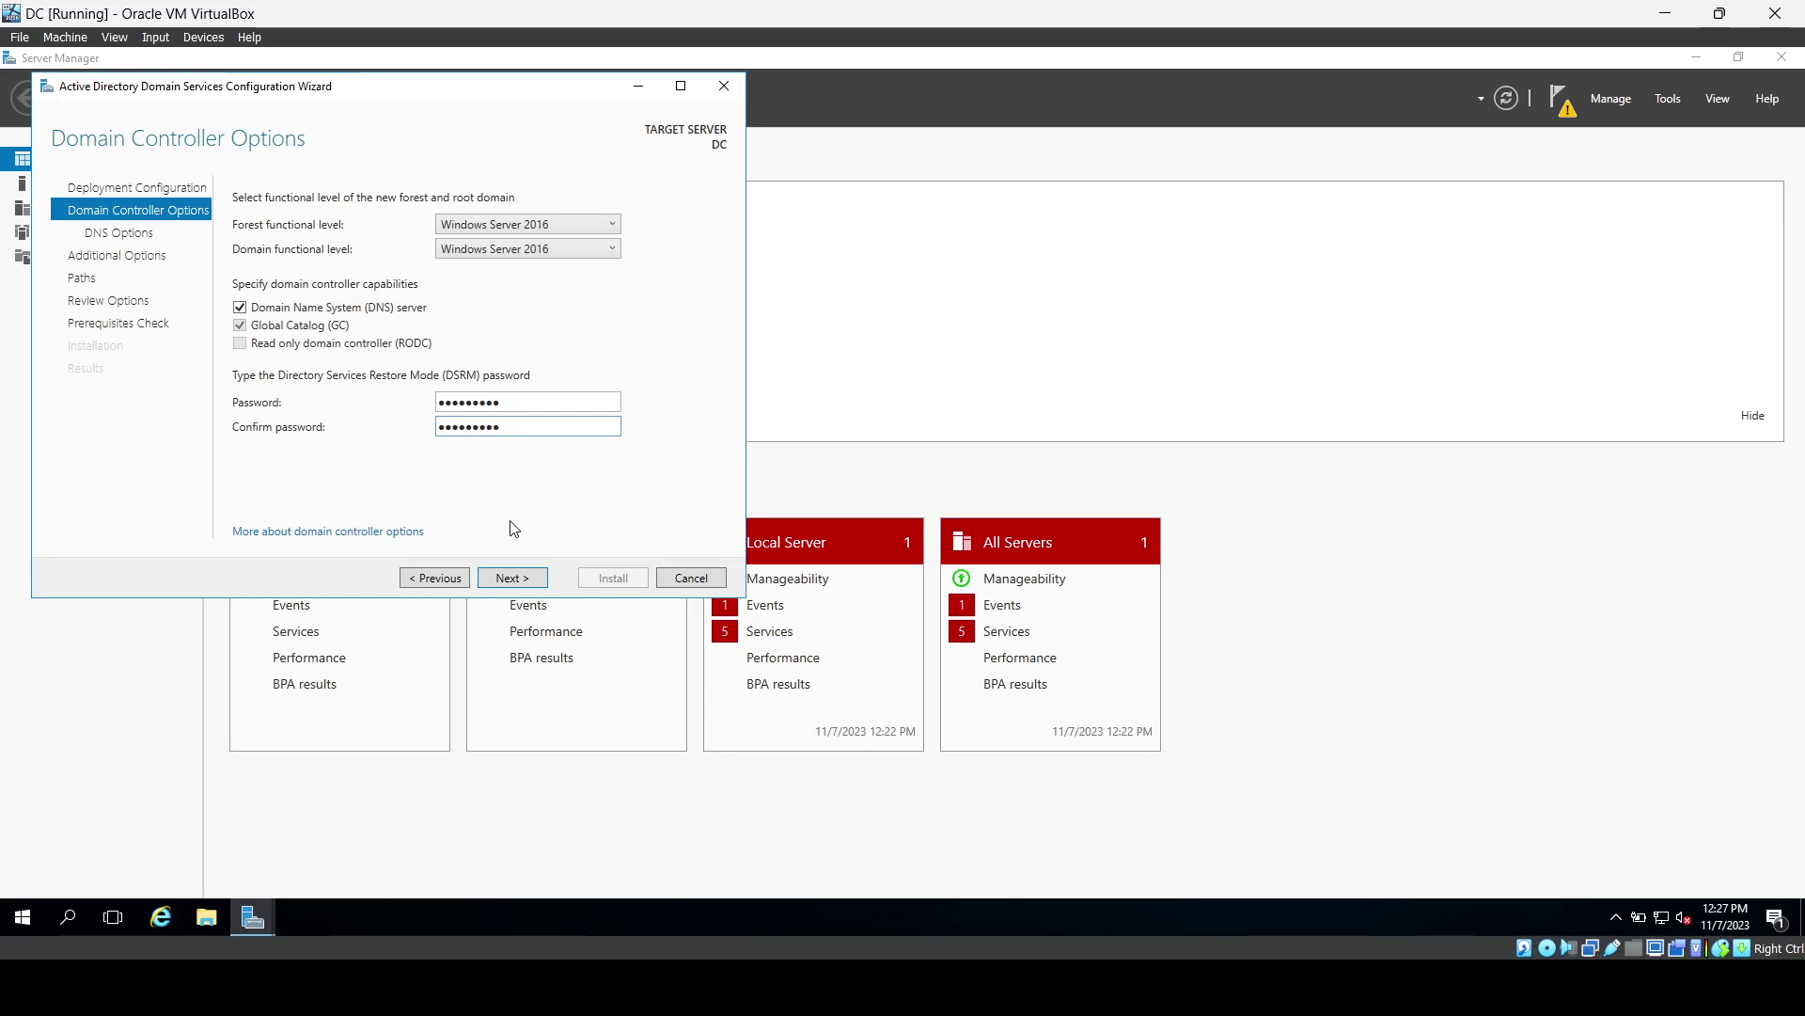
Accept the default DNS options, MYDOMAIN NetBIOS name and paths to reach Review Options.
click(513, 577)
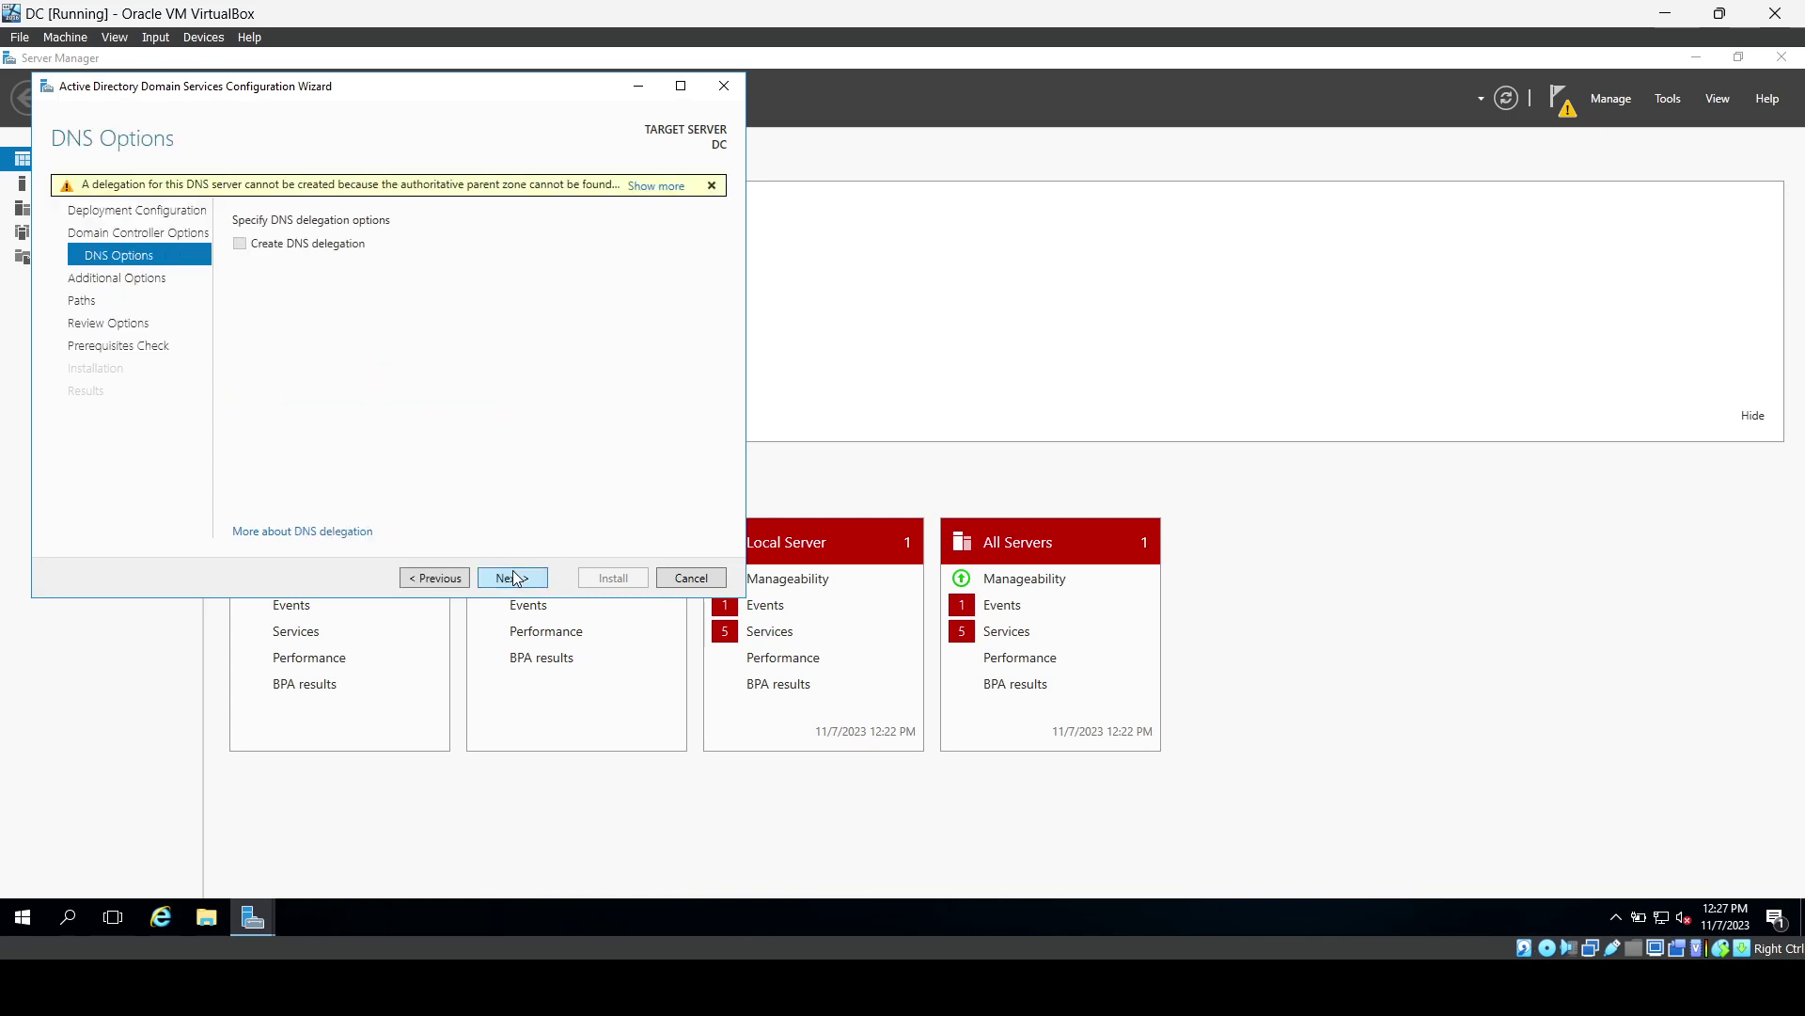
click(514, 577)
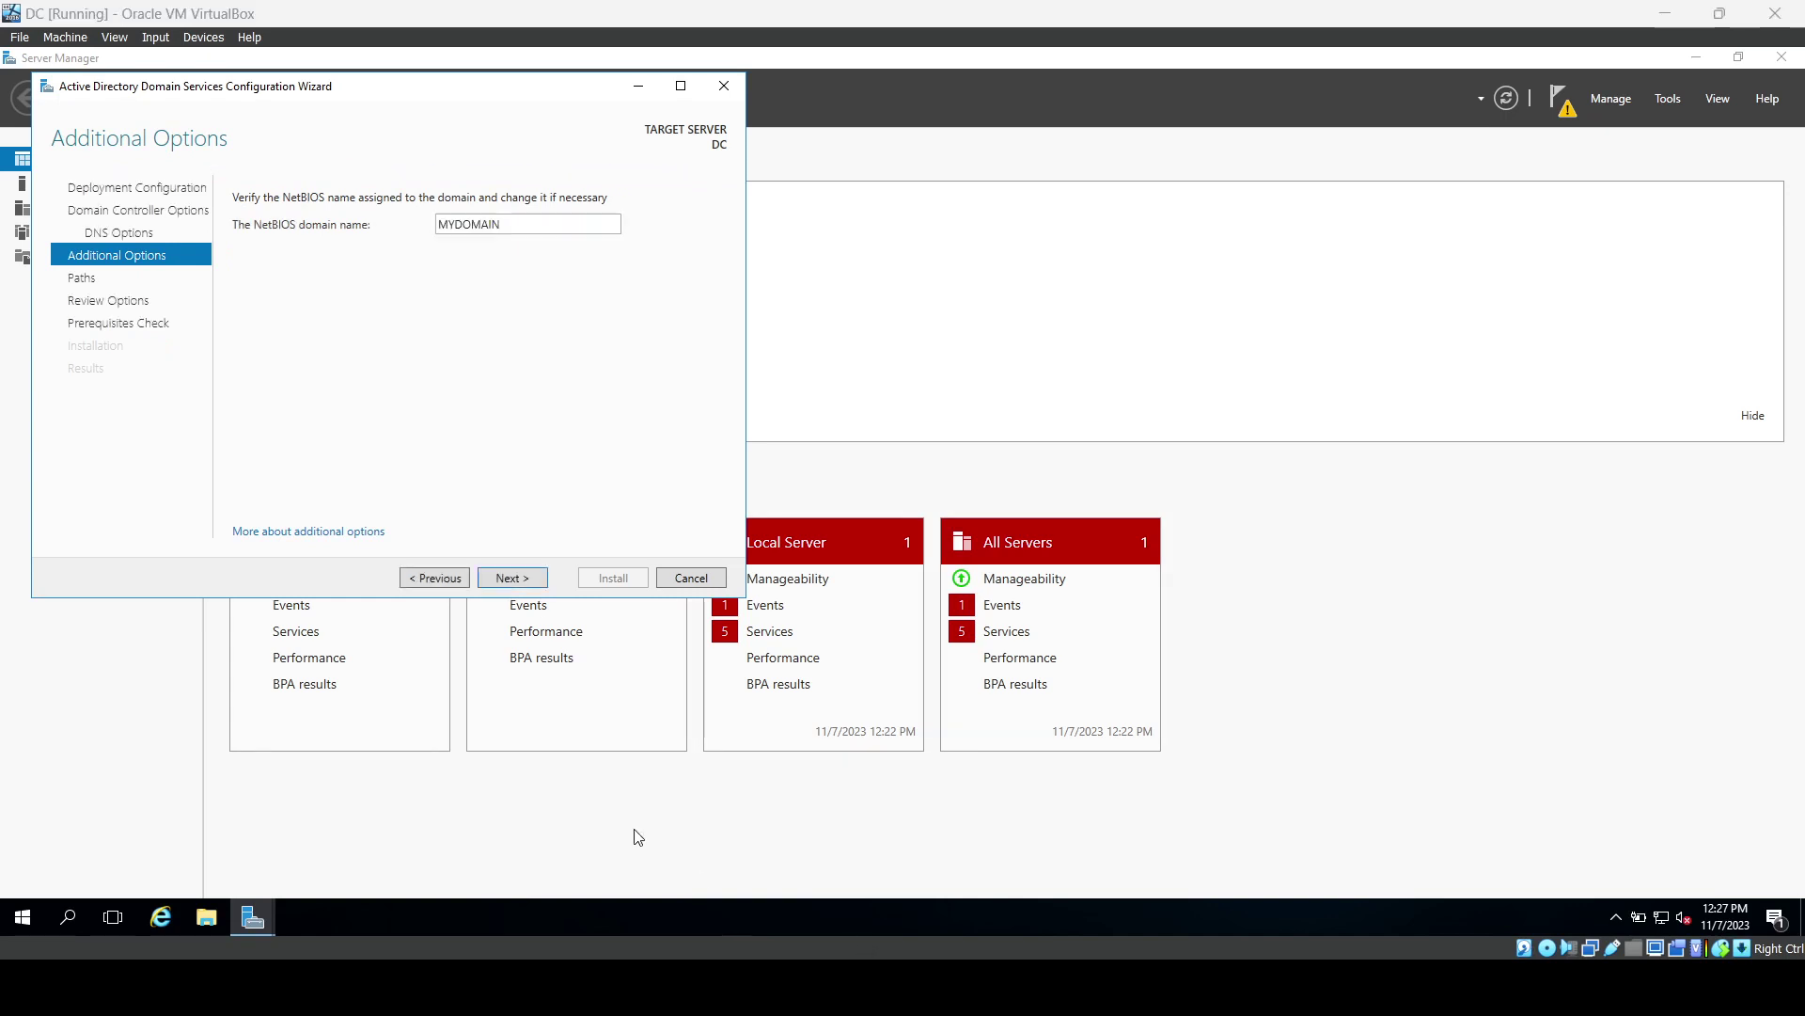
click(525, 583)
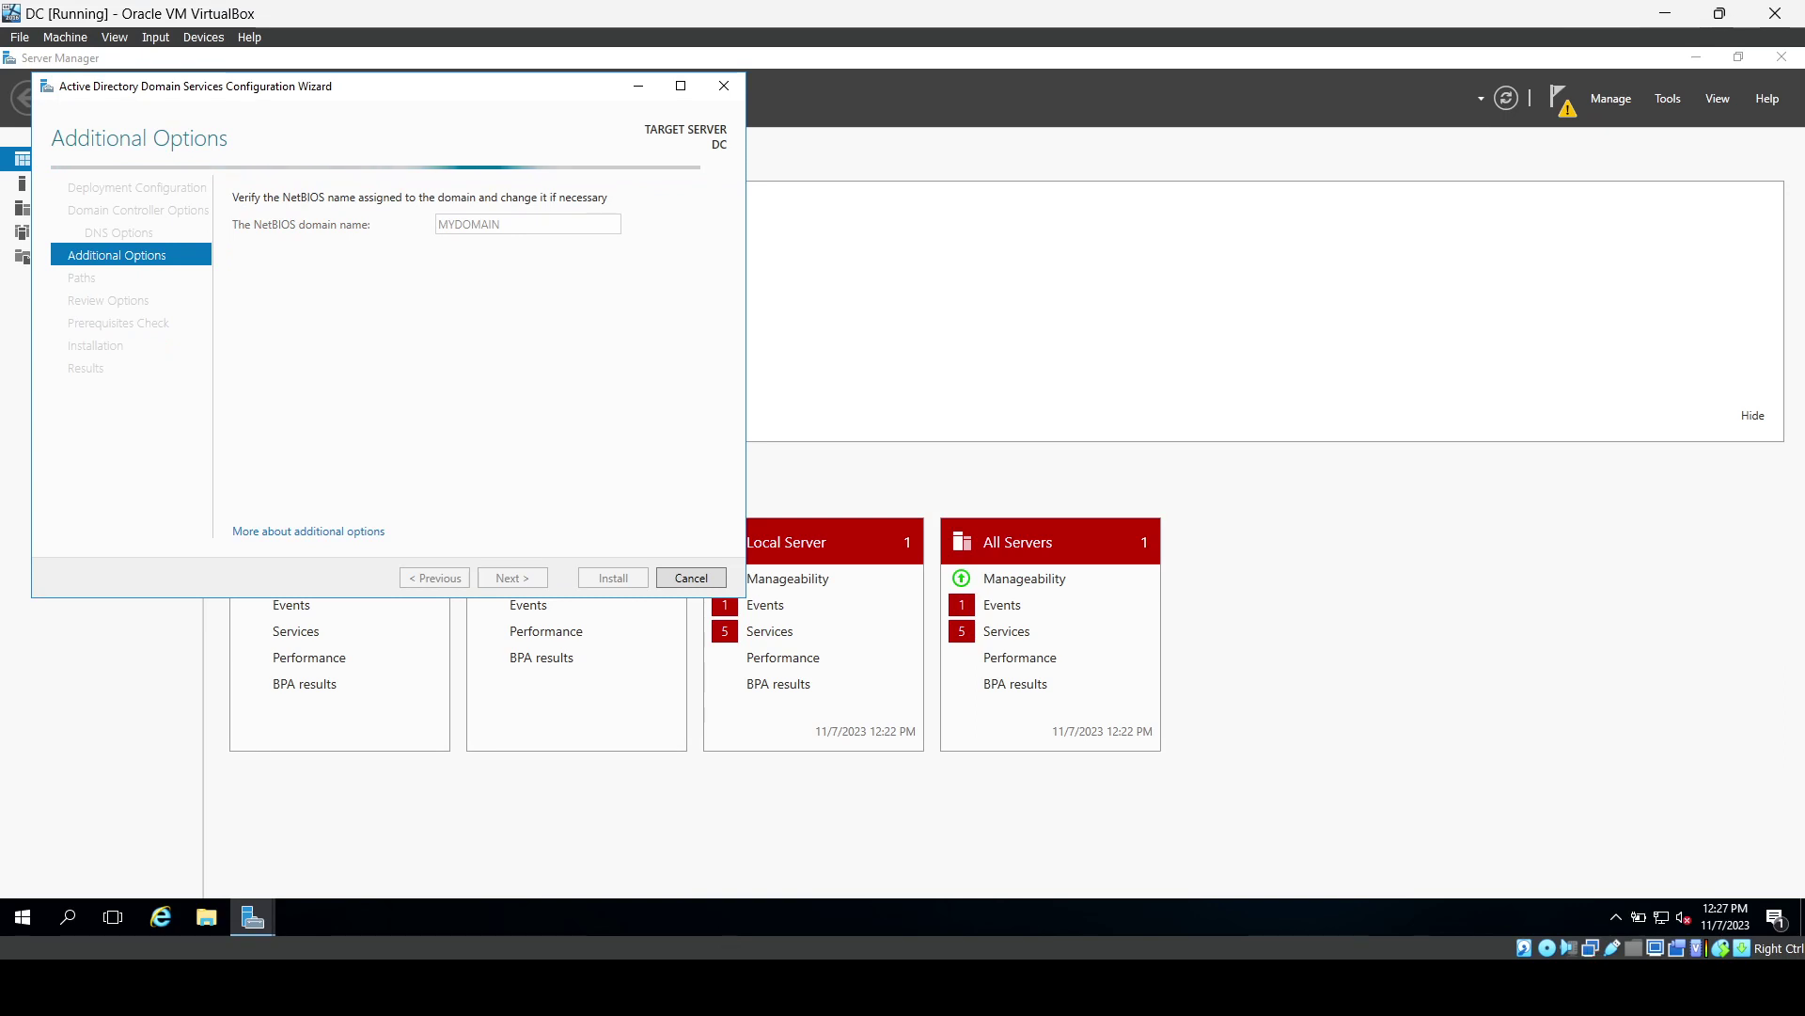
click(499, 581)
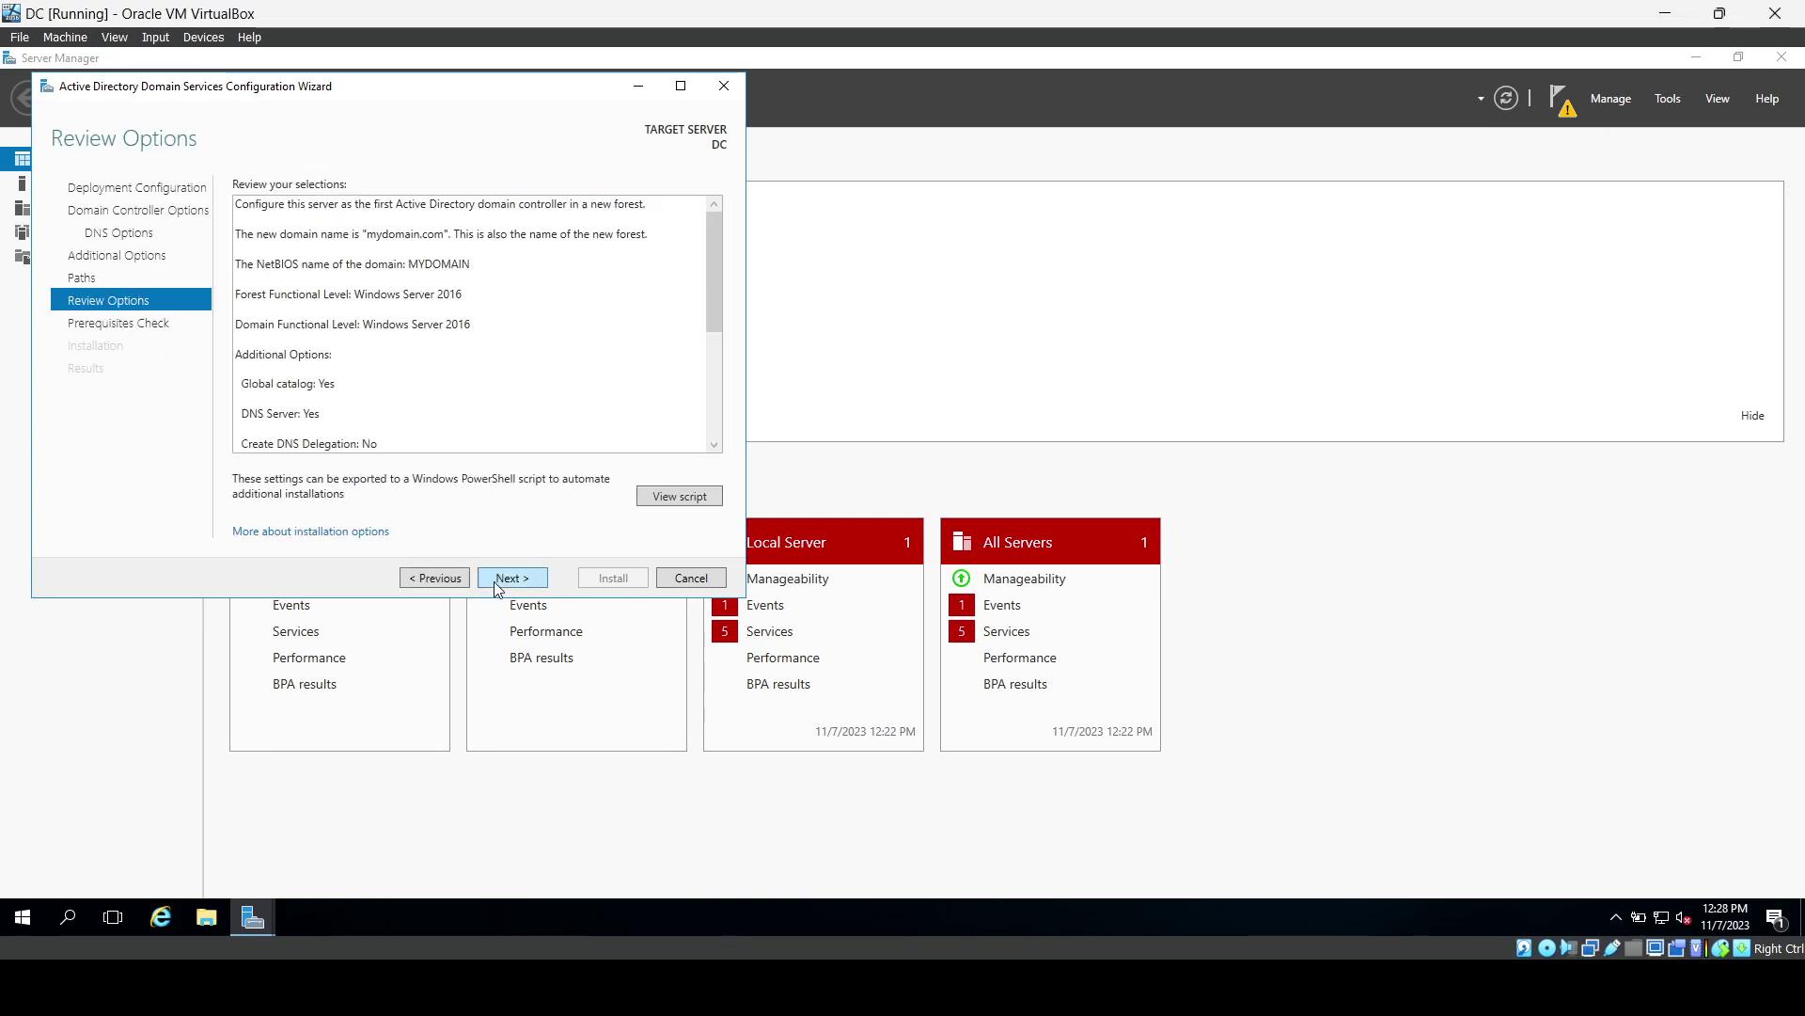
Pass the prerequisites check, install AD DS, dismiss the sign-out notice and close the wizard.
click(496, 581)
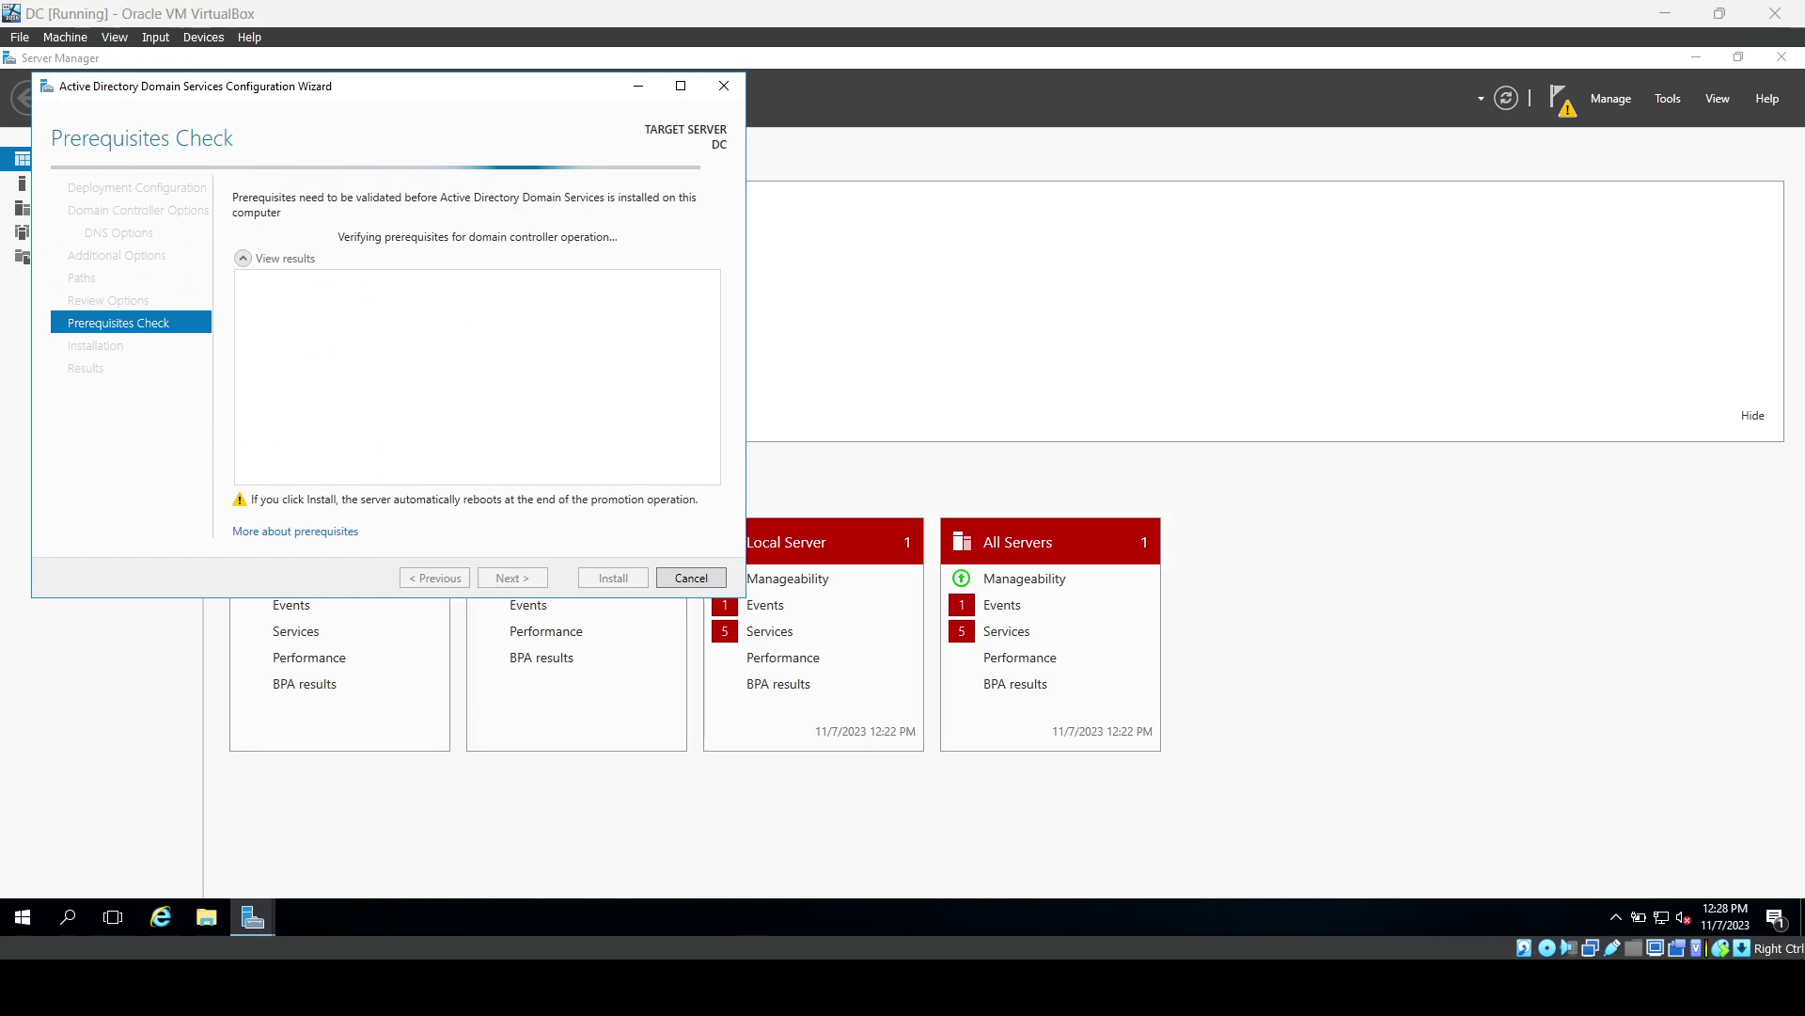
click(622, 577)
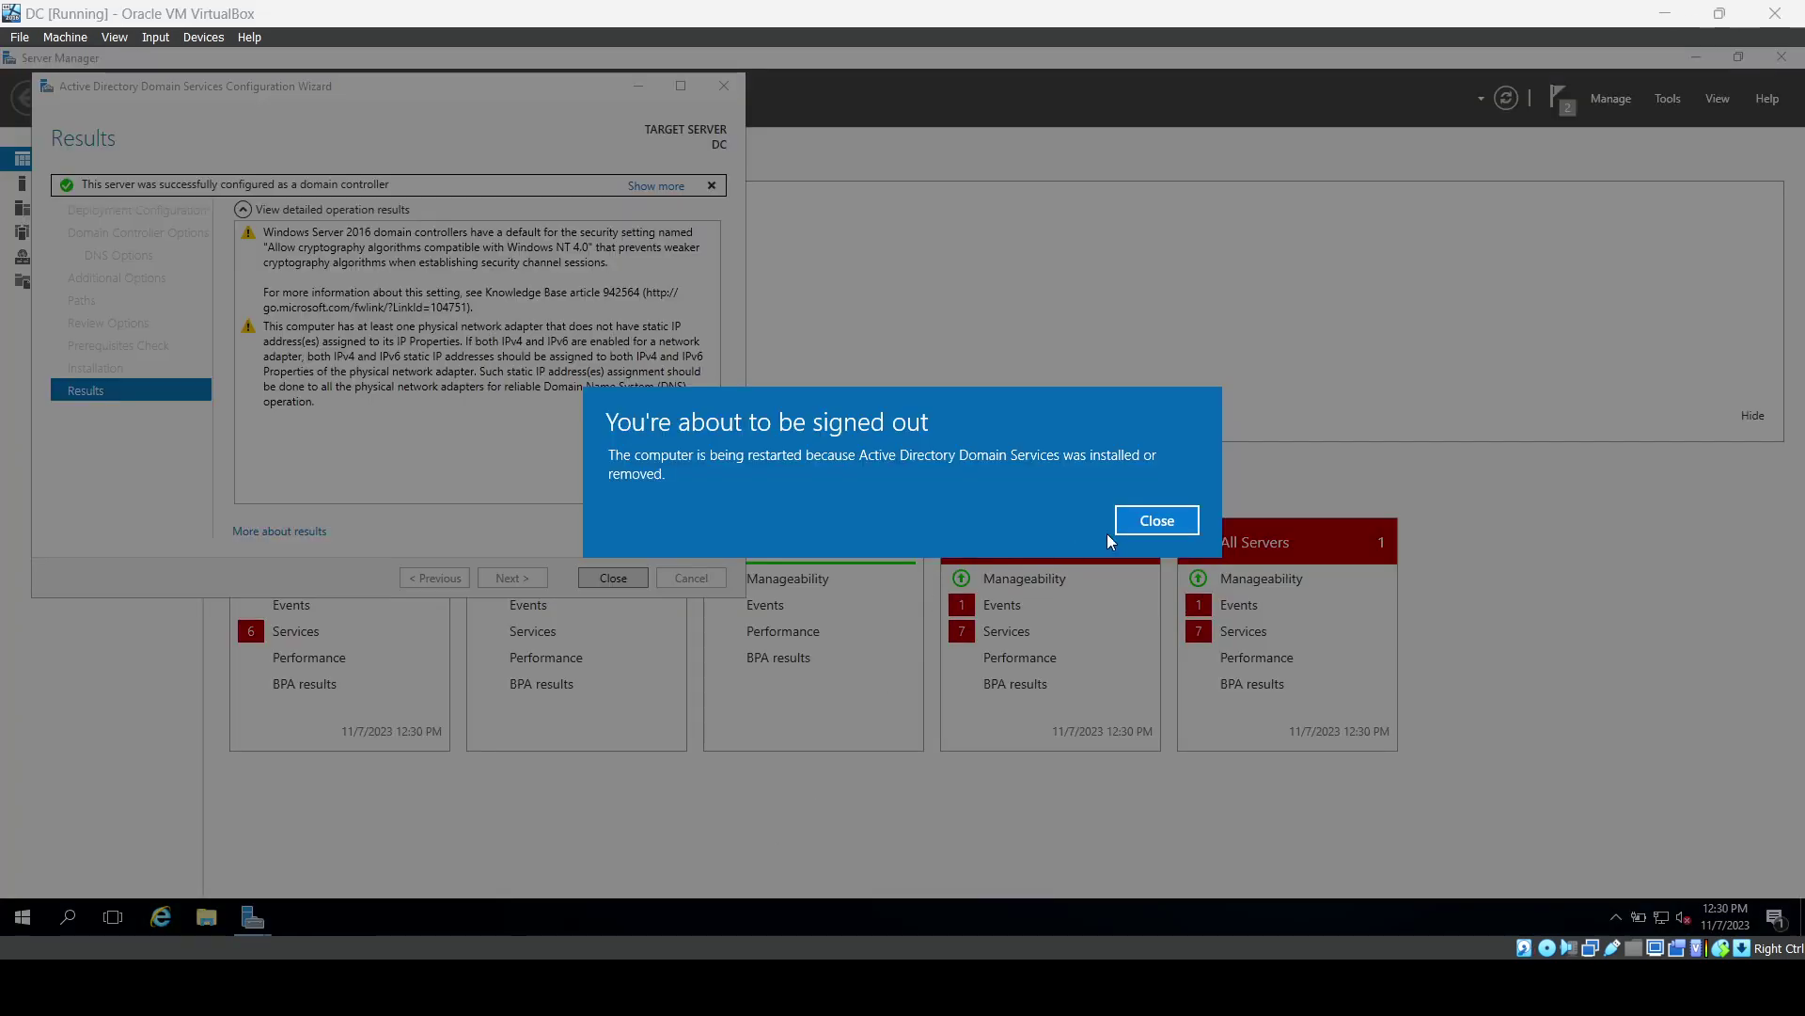
click(1133, 522)
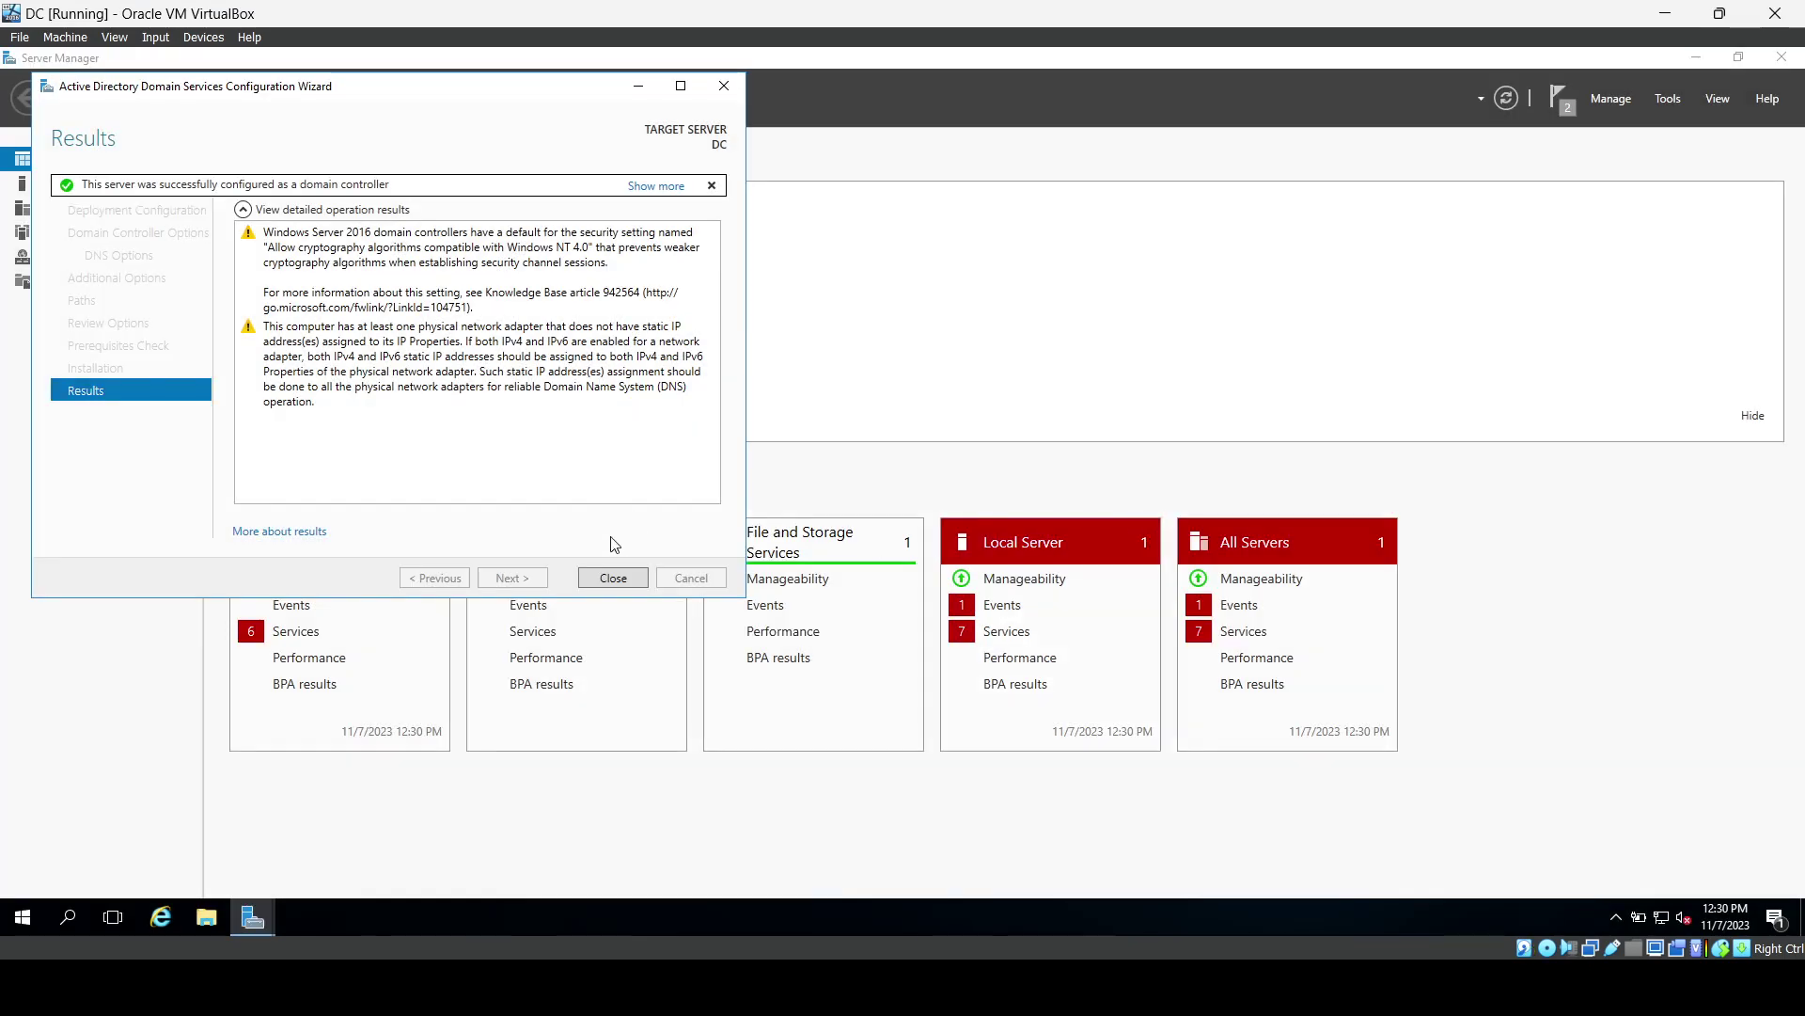
click(612, 573)
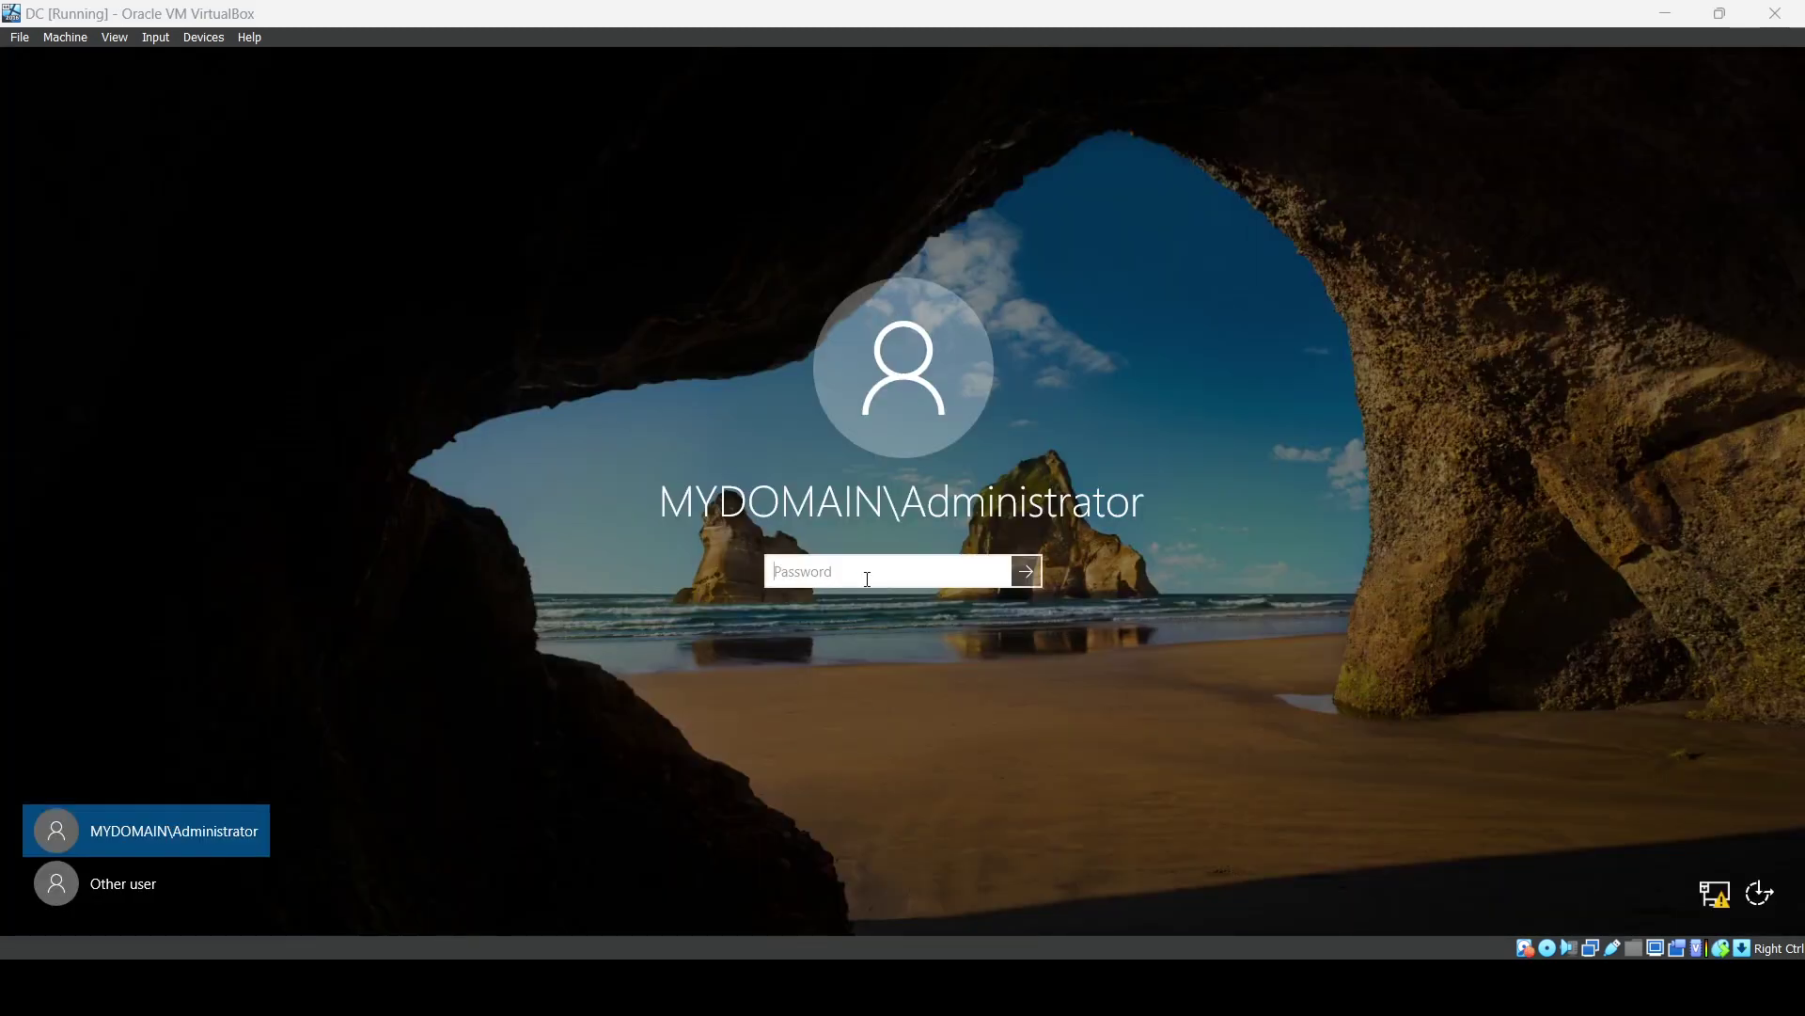
Sign in as MYDOMAIN\Administrator with the account password and reopen Network_Diagram.png in Photos.
click(867, 583)
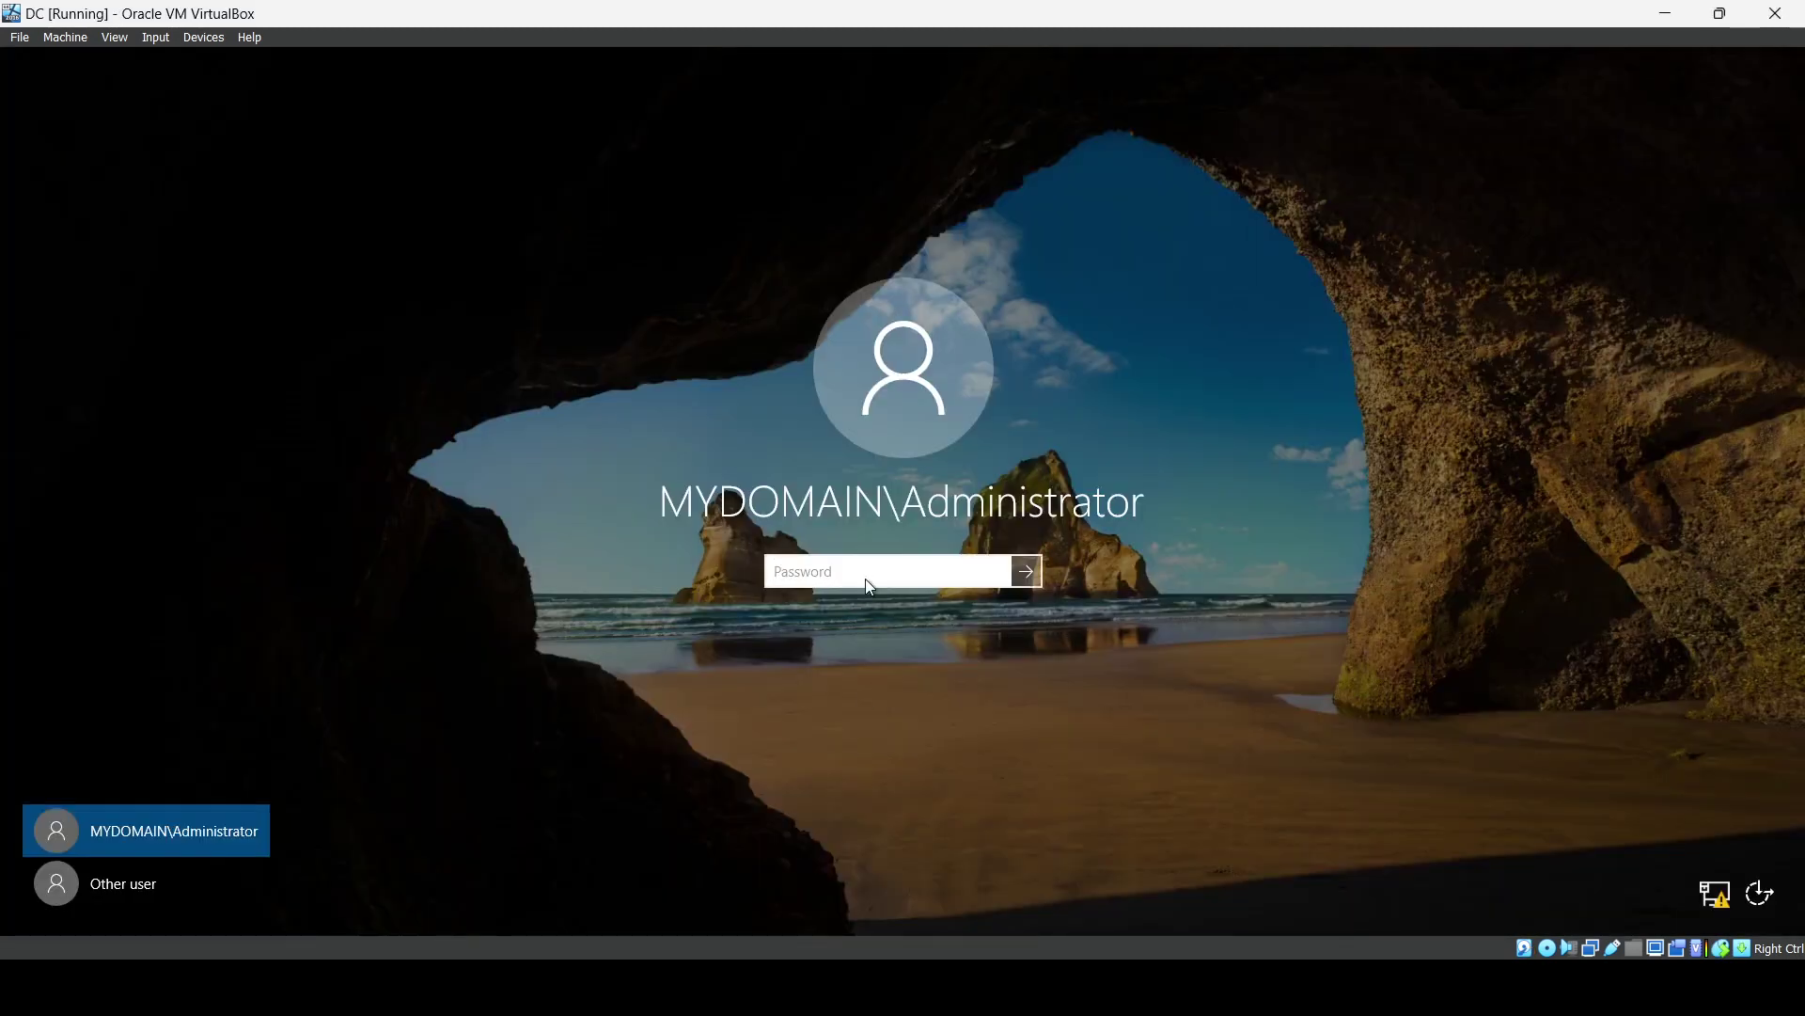
text(••••••)
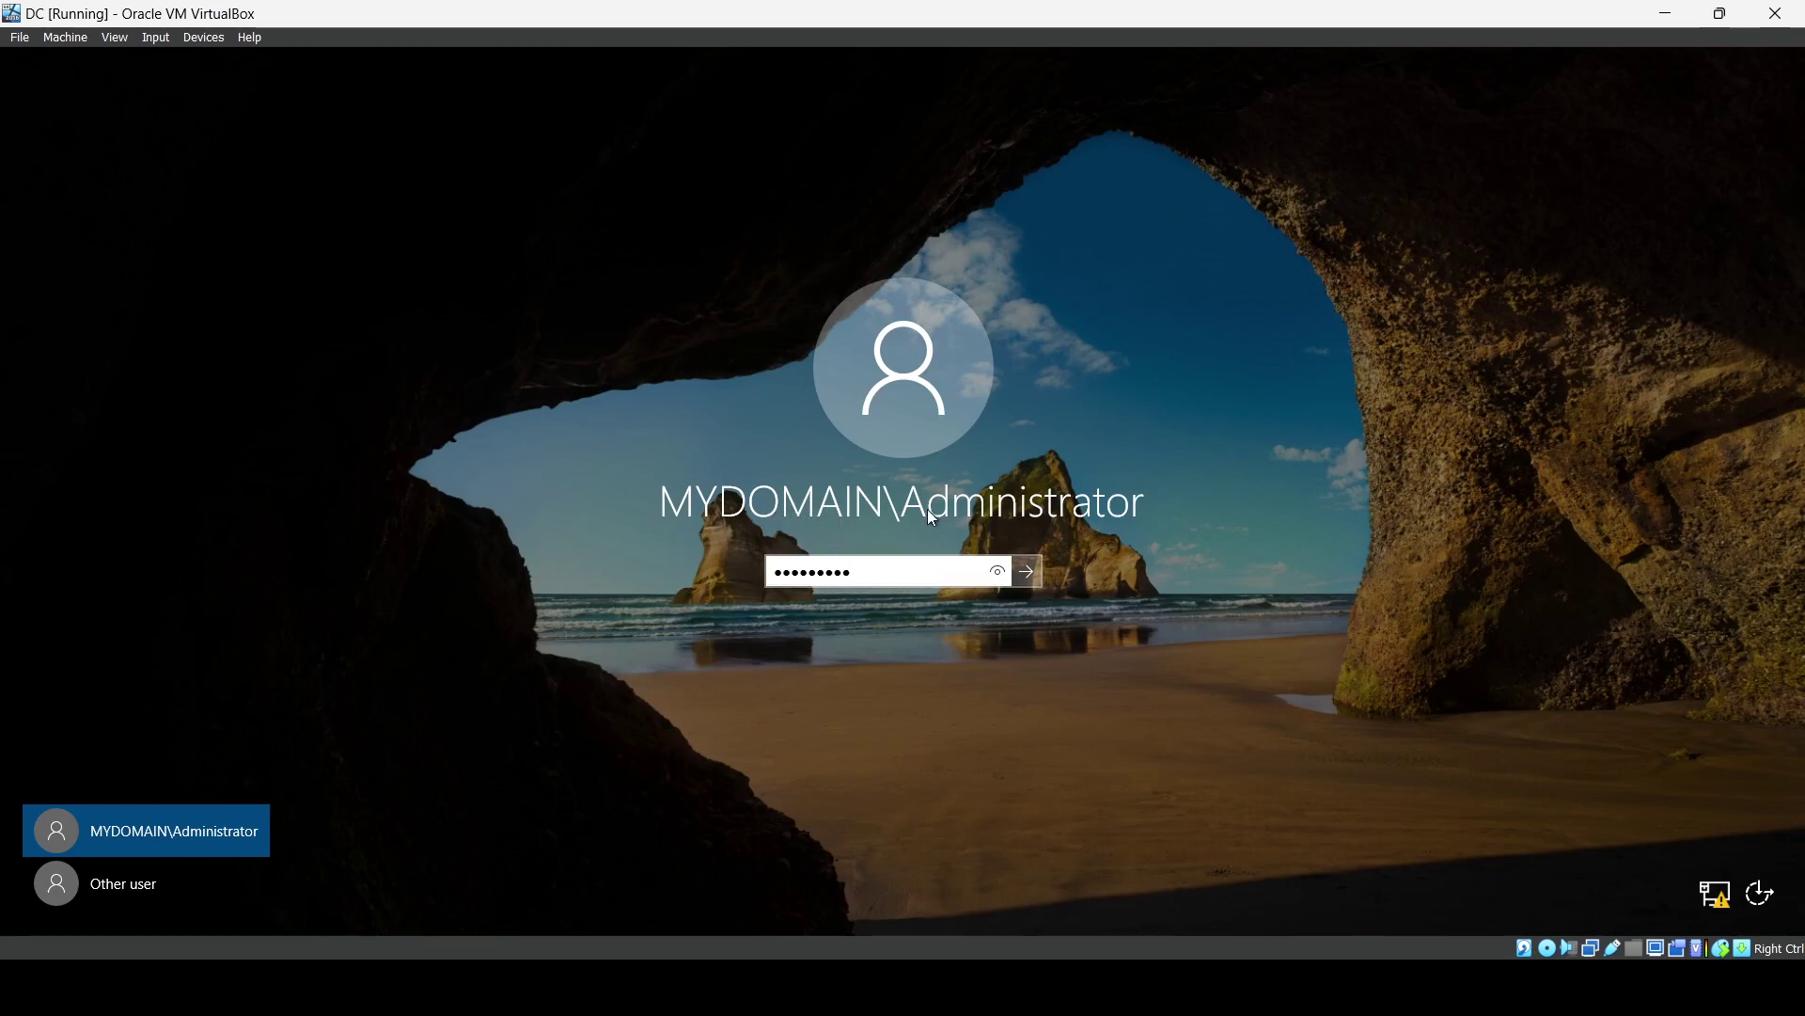
key(Return)
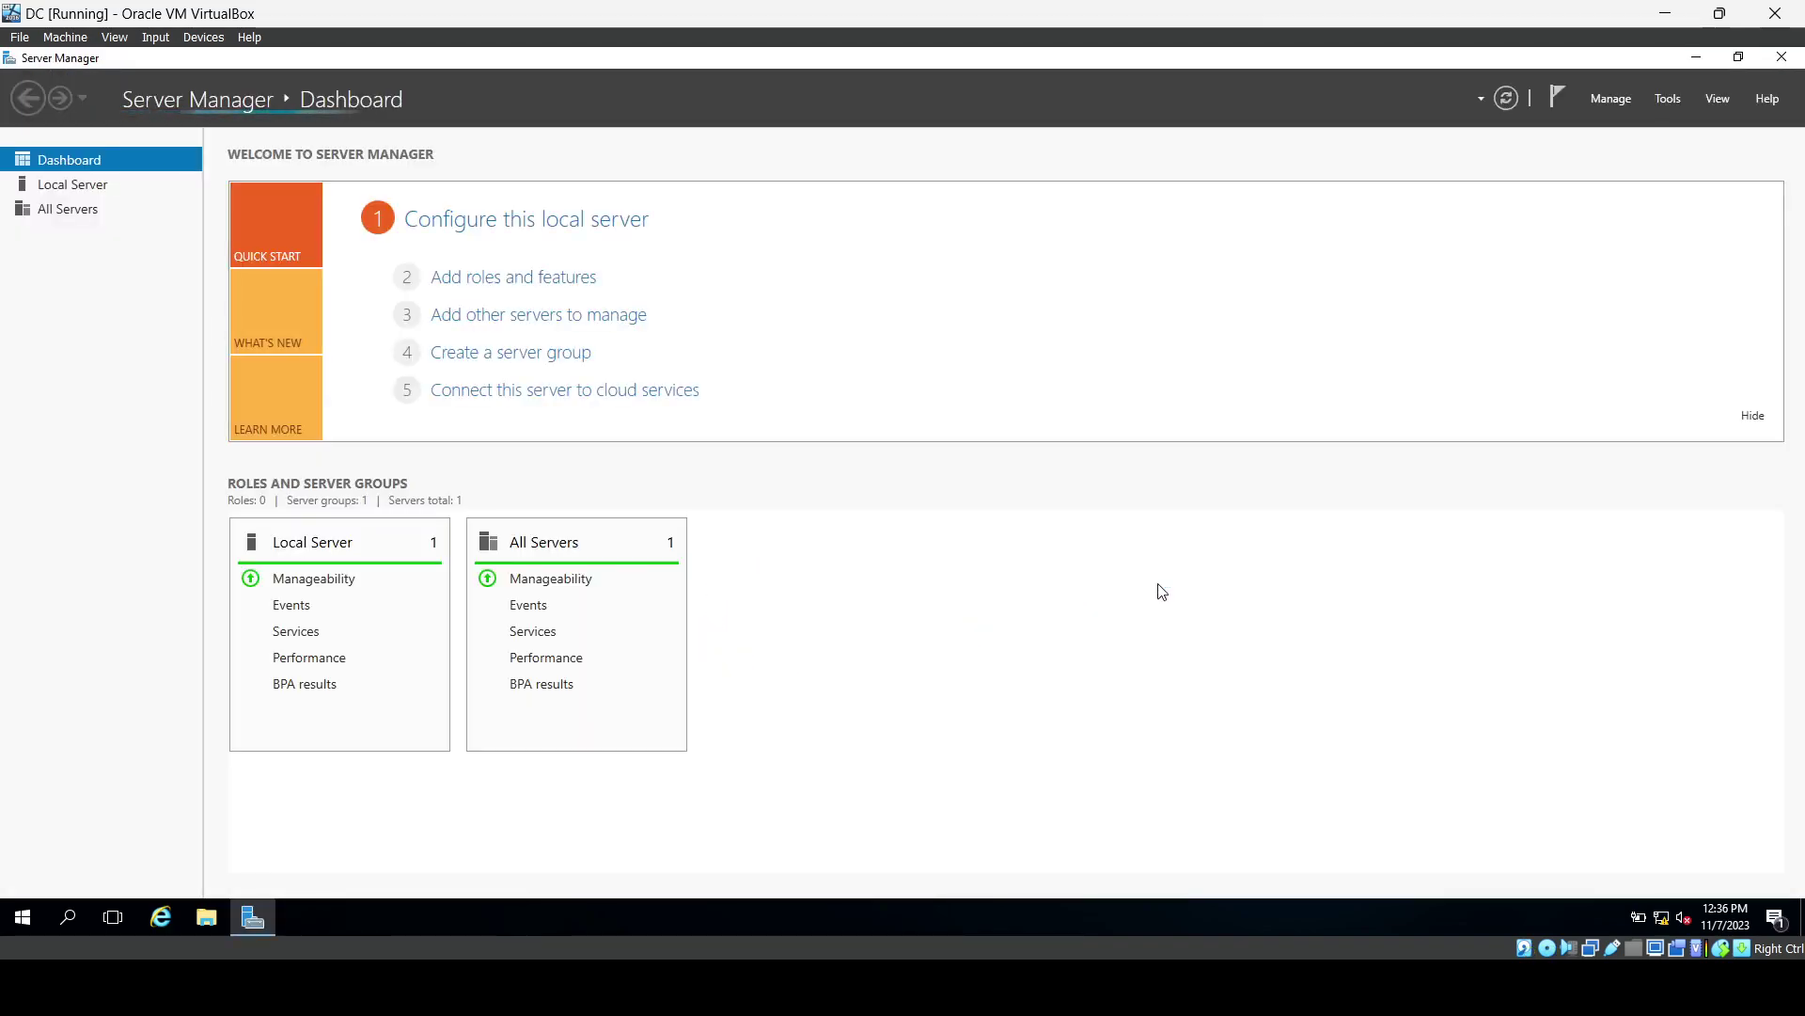
click(658, 987)
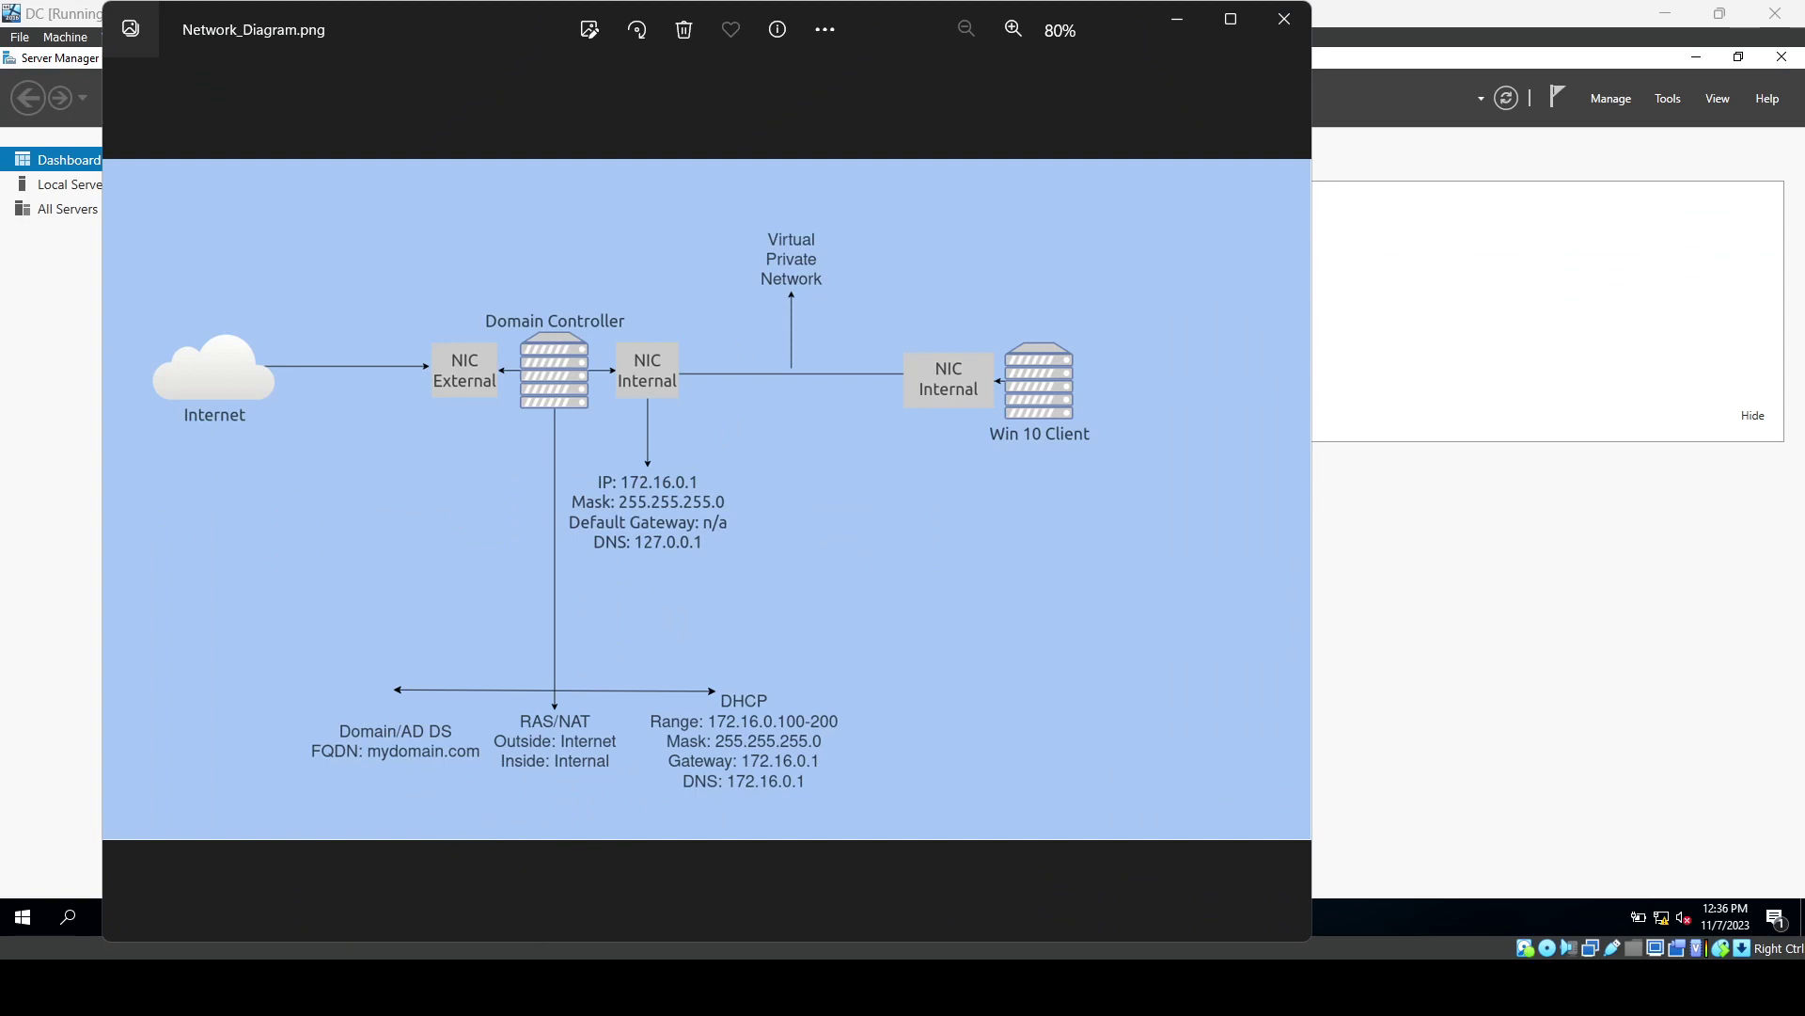
mouse_move(562, 987)
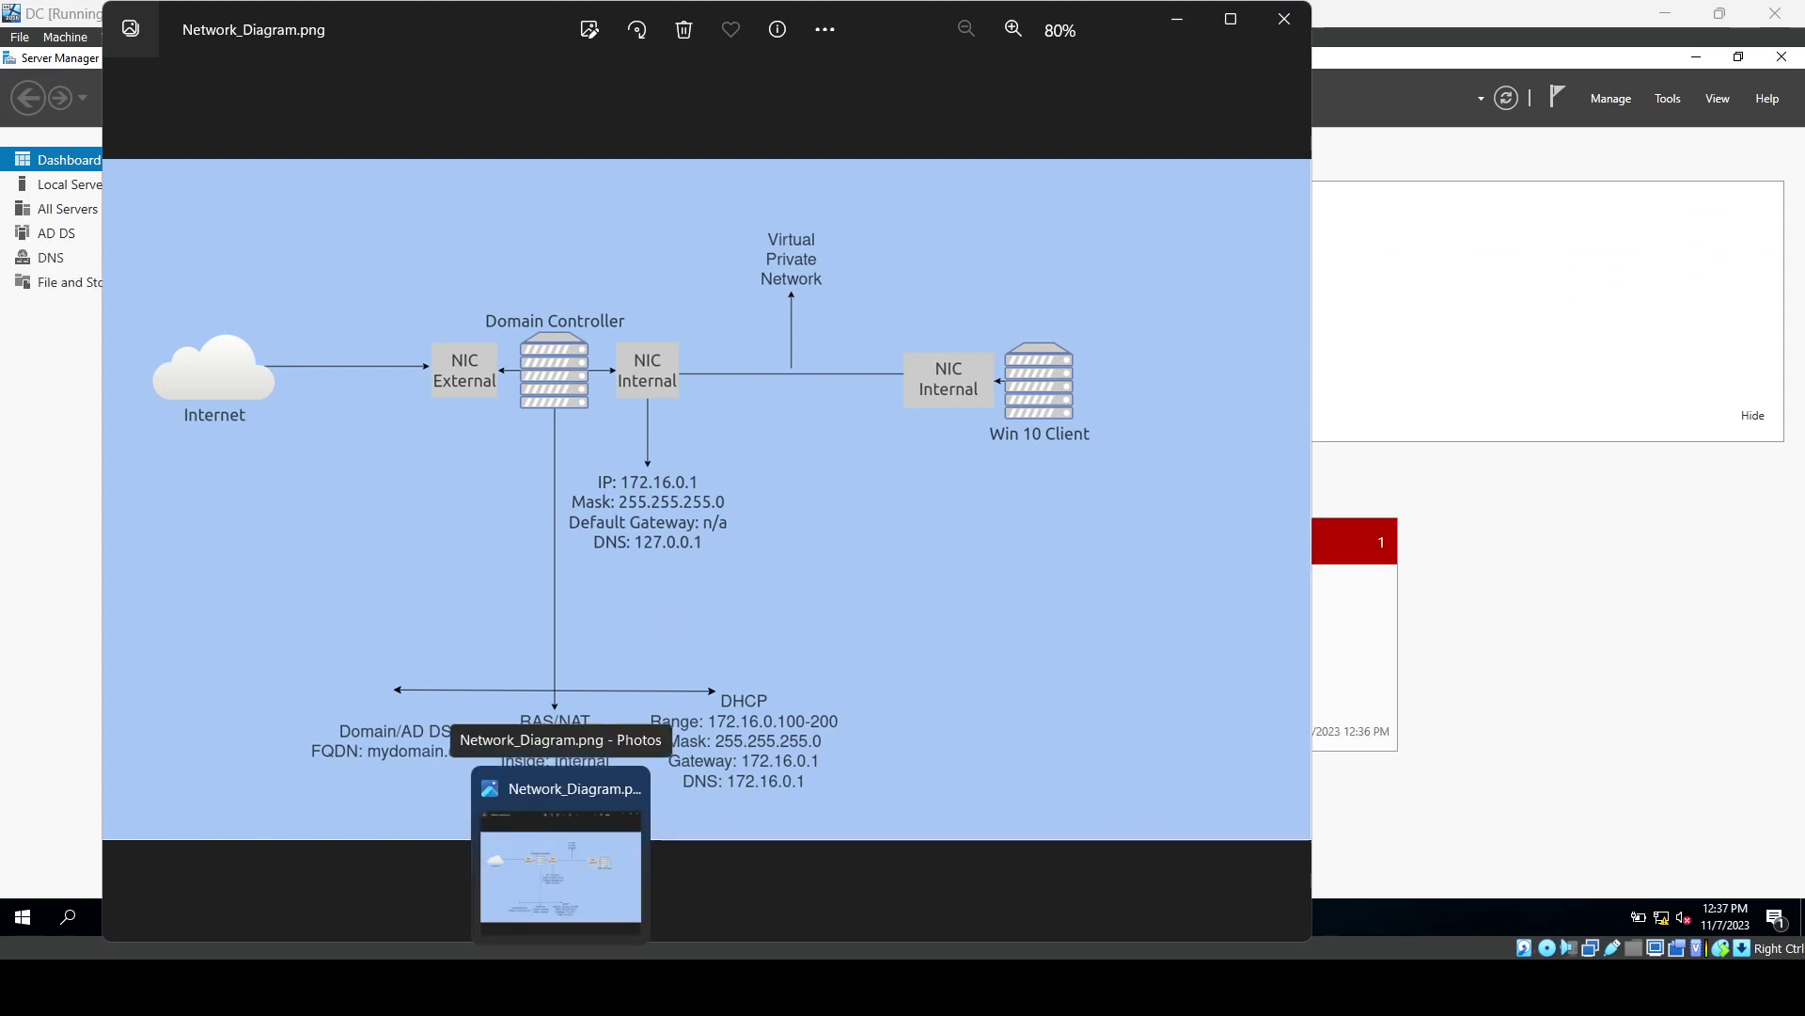
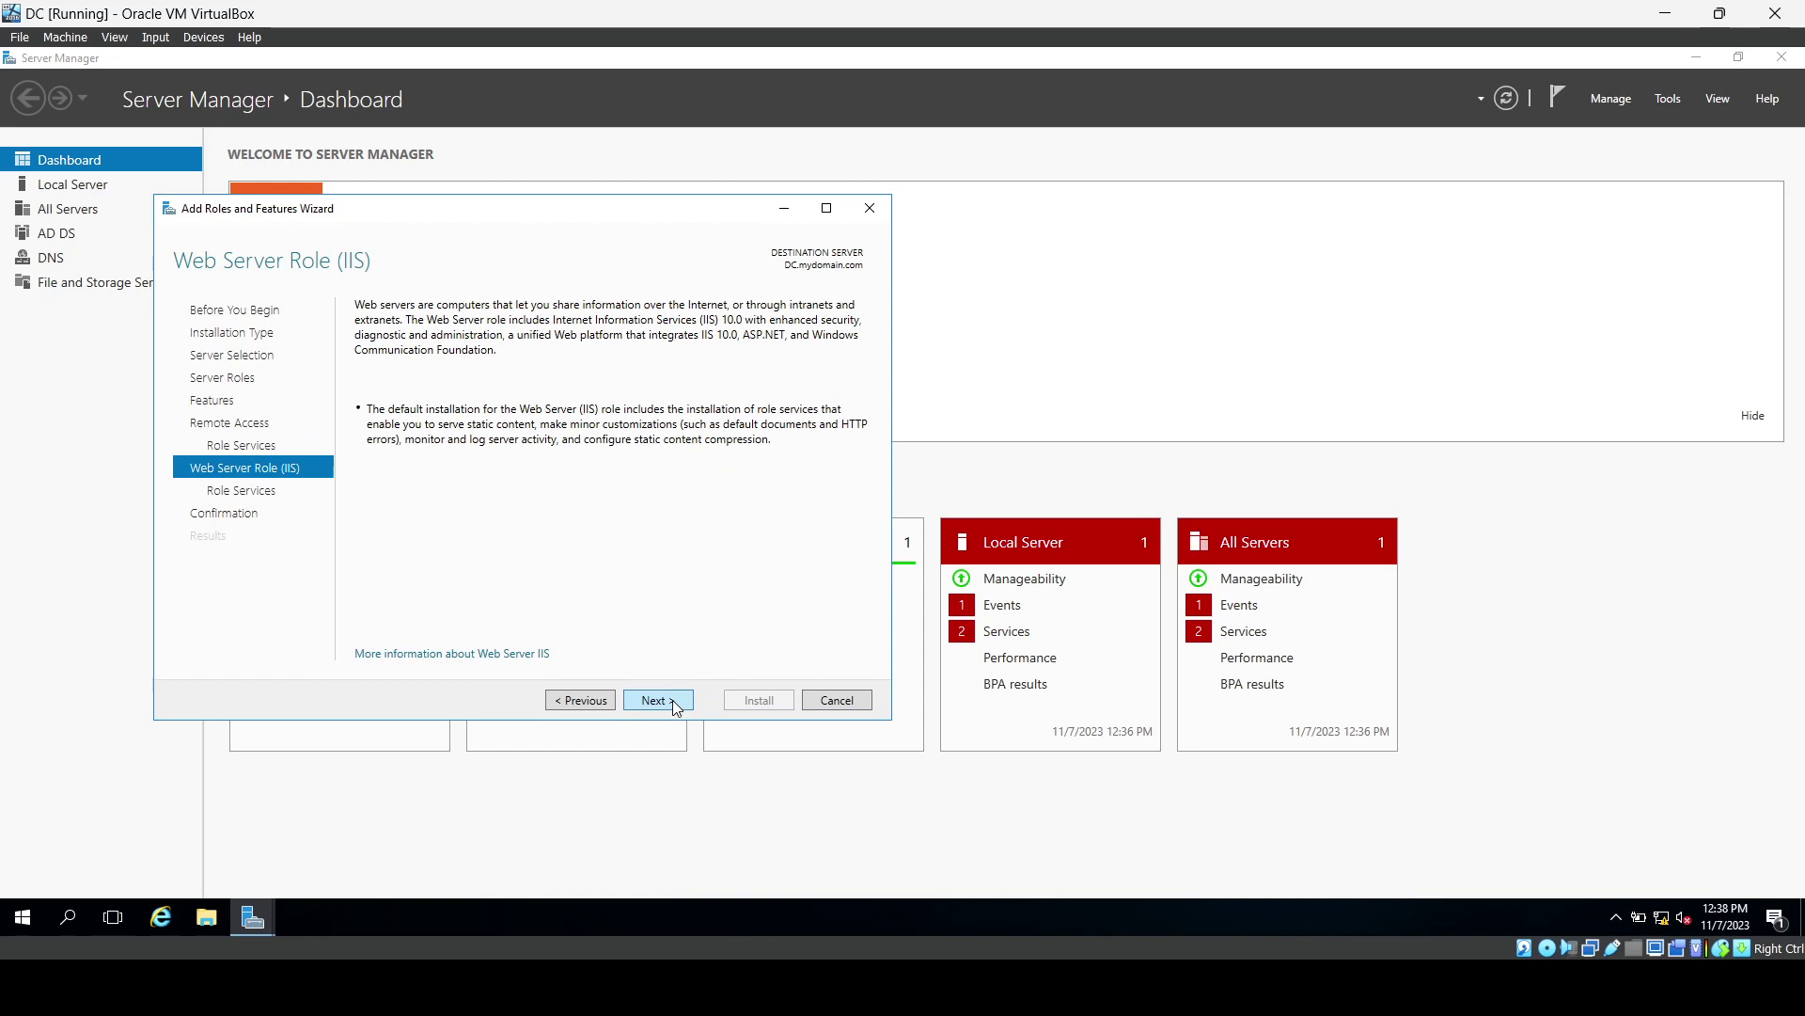
Accept the default IIS role services, install Remote Access and Web Server (IIS), then close the wizard.
click(673, 705)
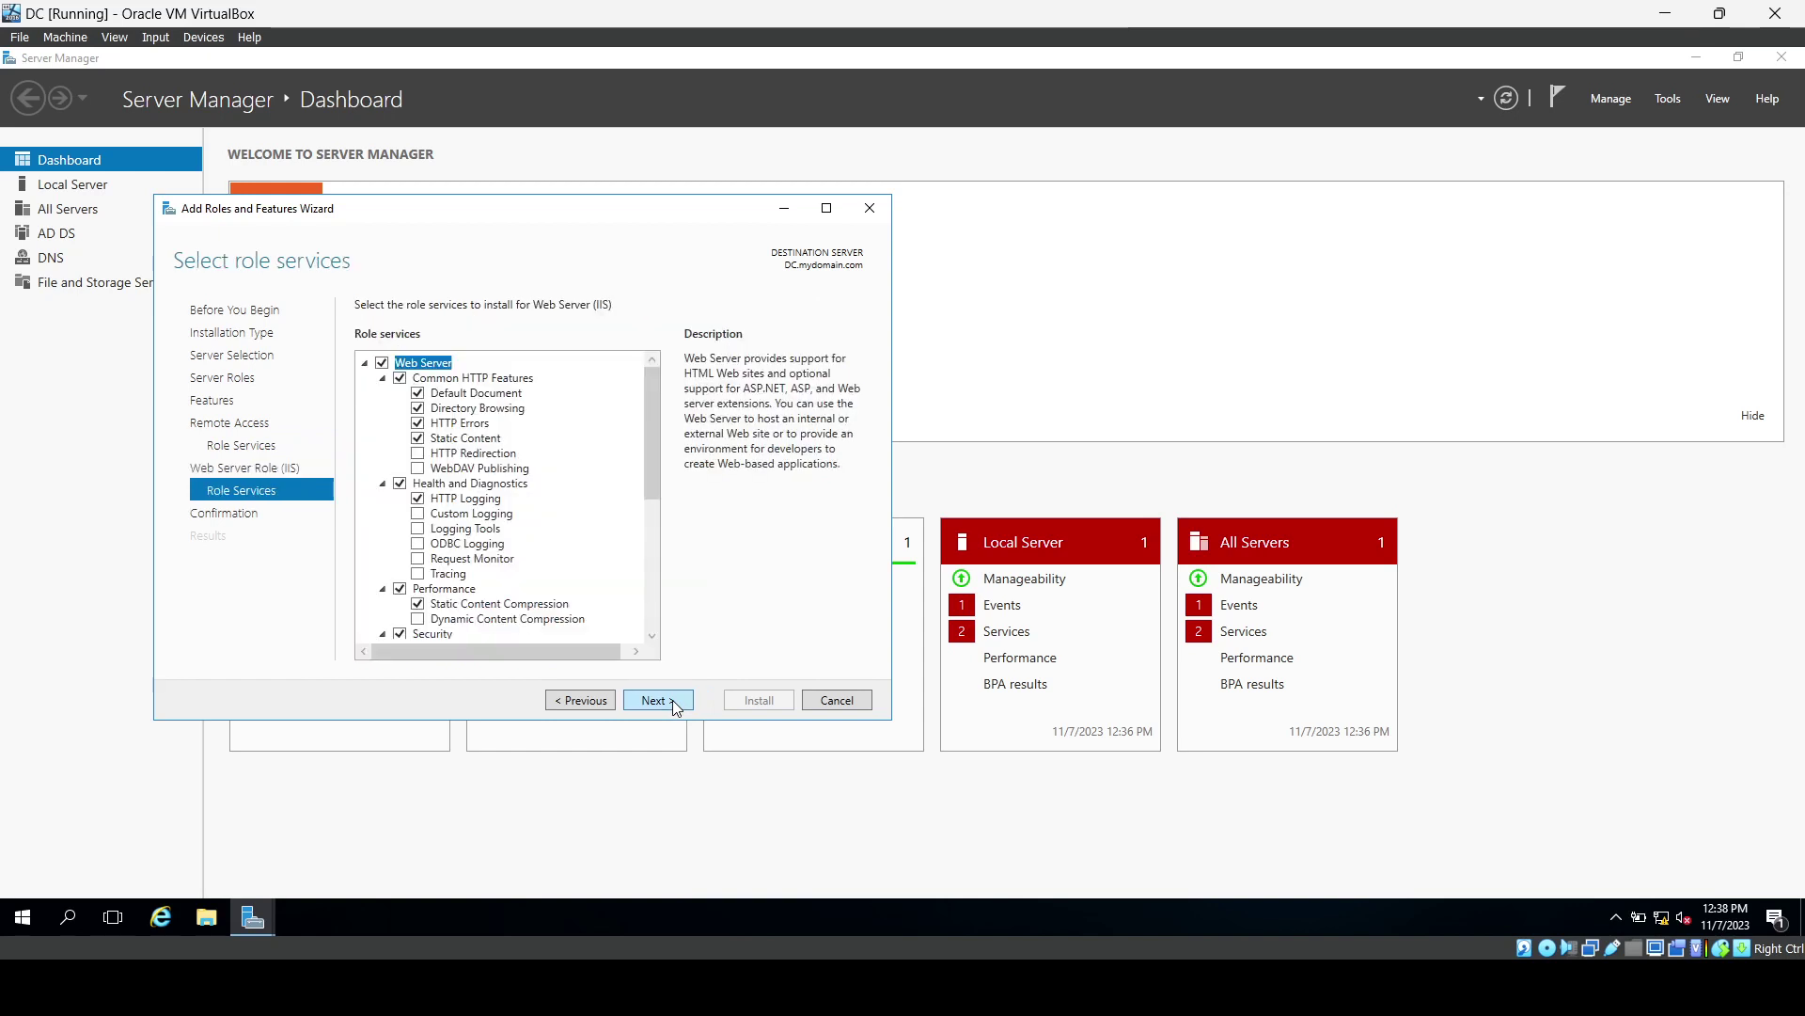
click(664, 707)
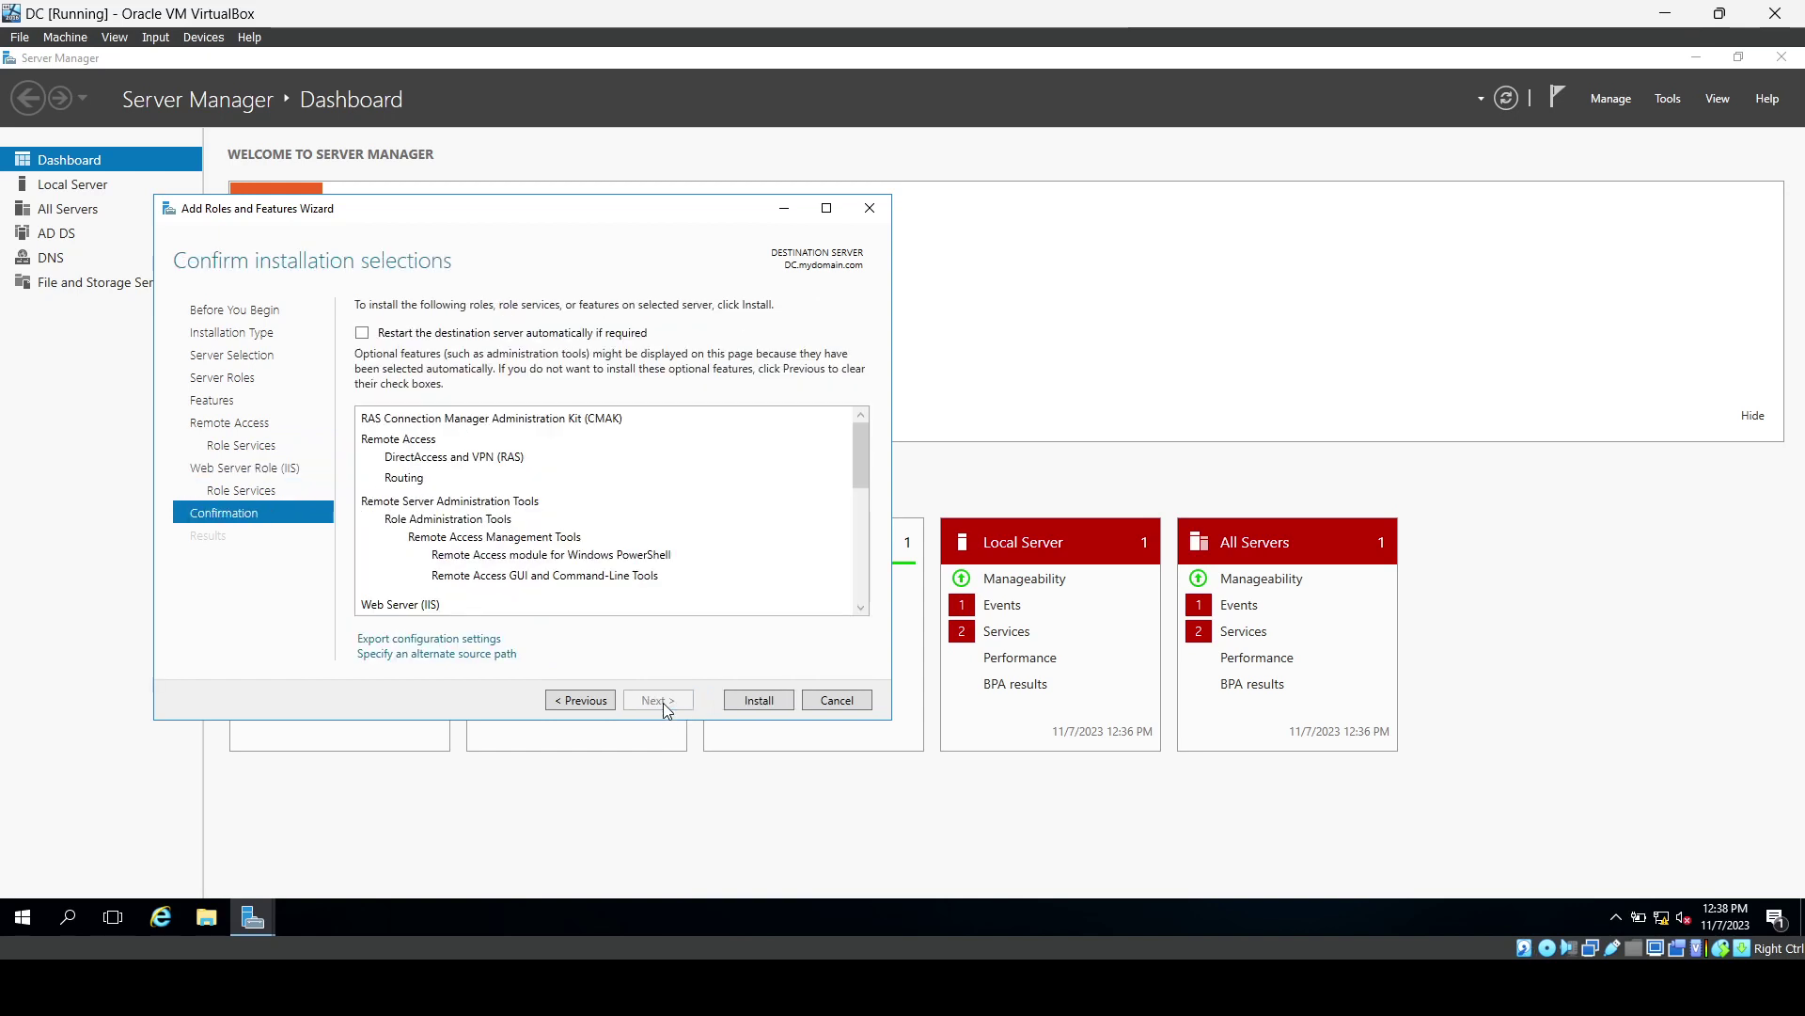
click(760, 695)
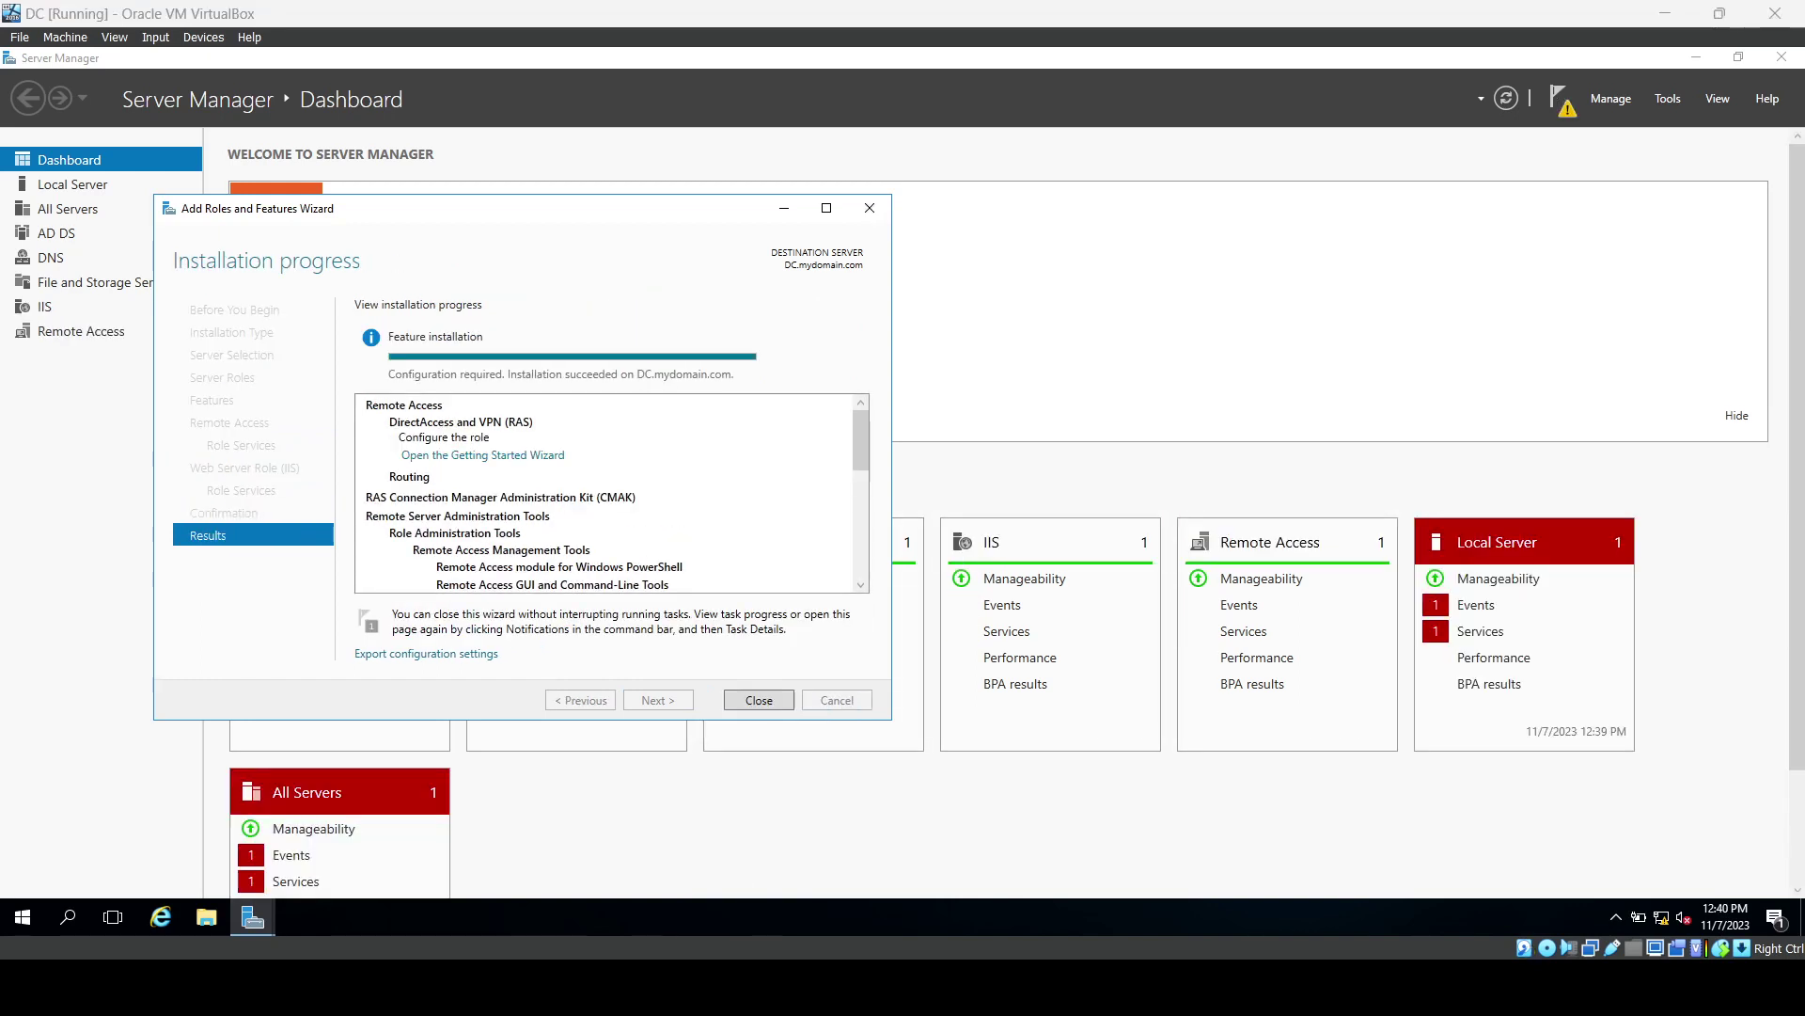
click(759, 699)
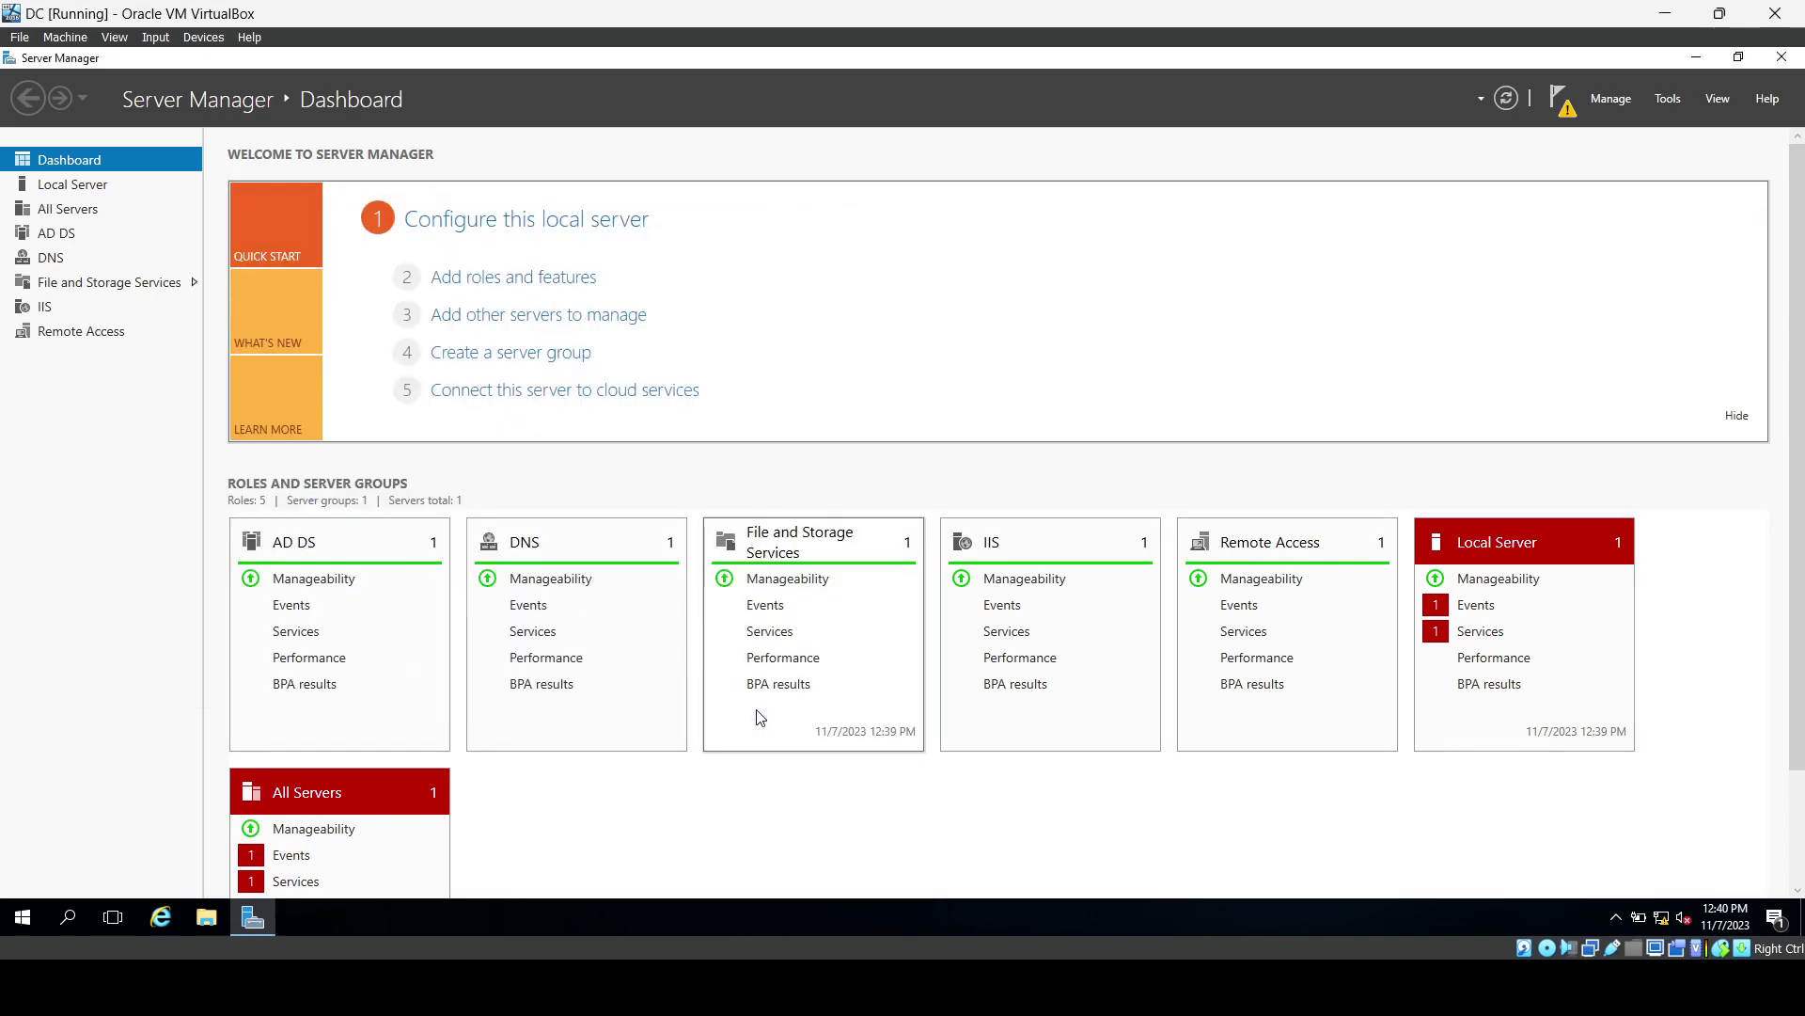
click(1666, 100)
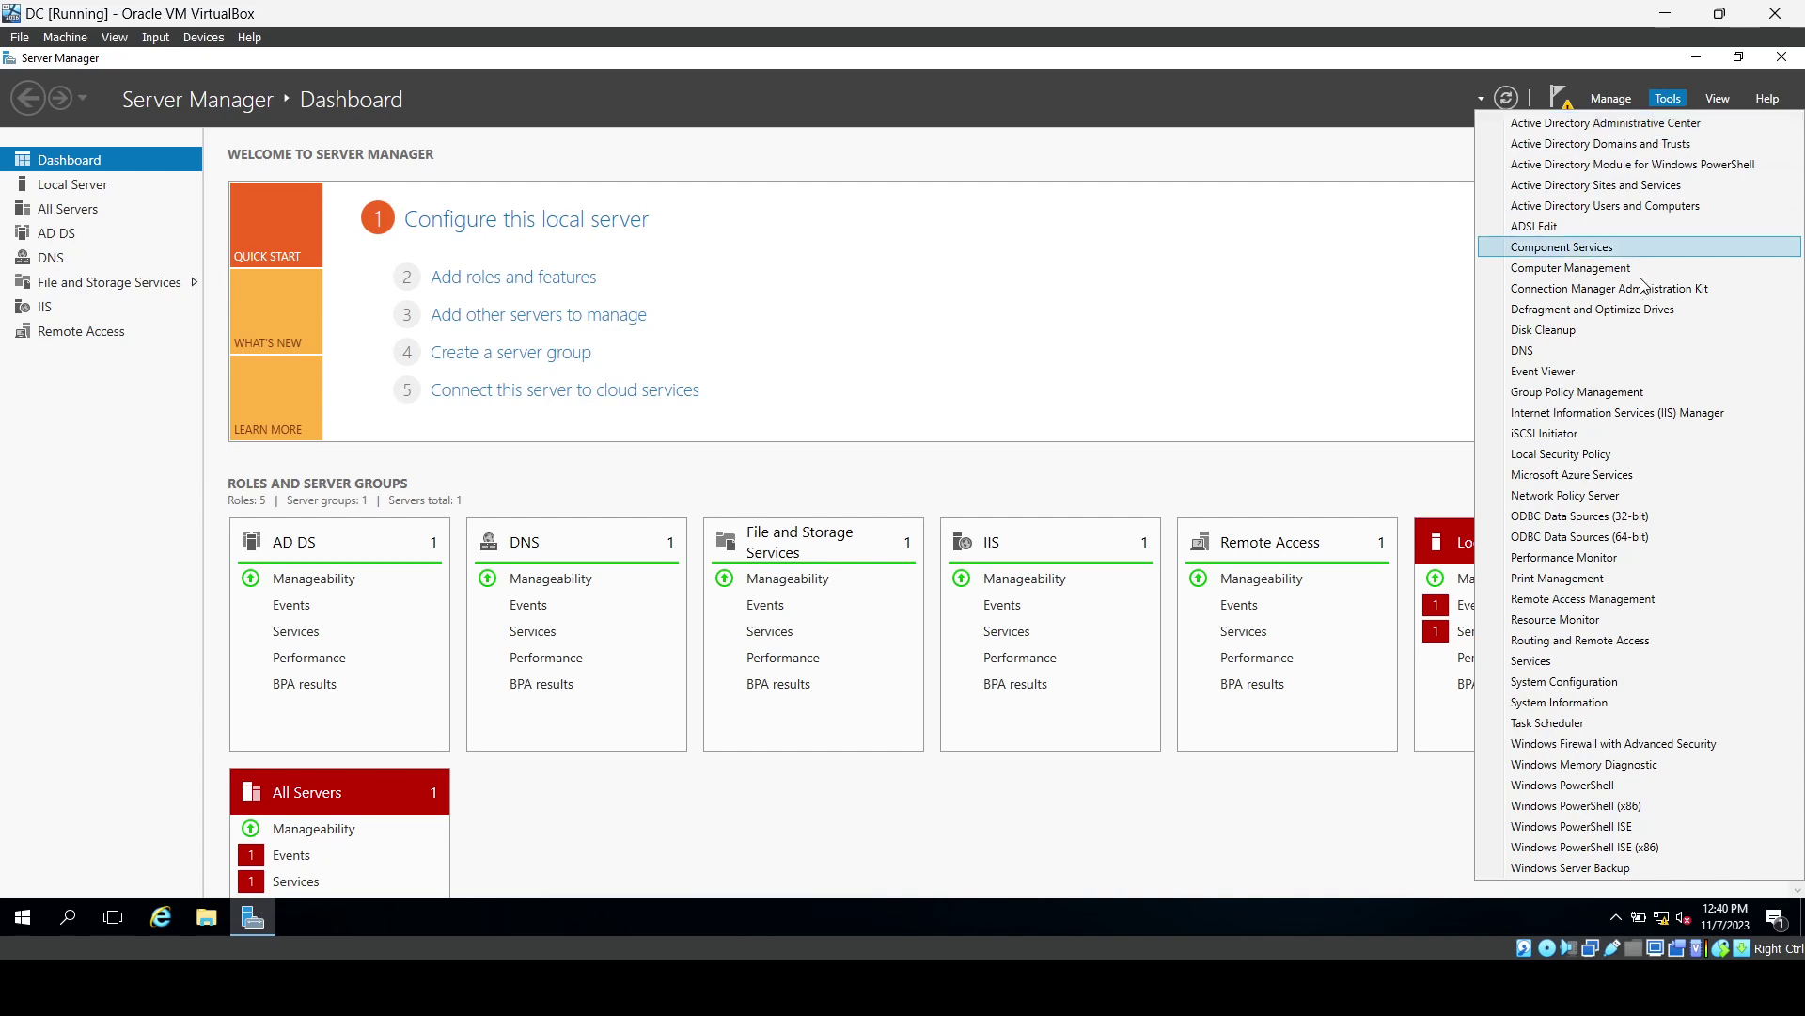
click(1585, 645)
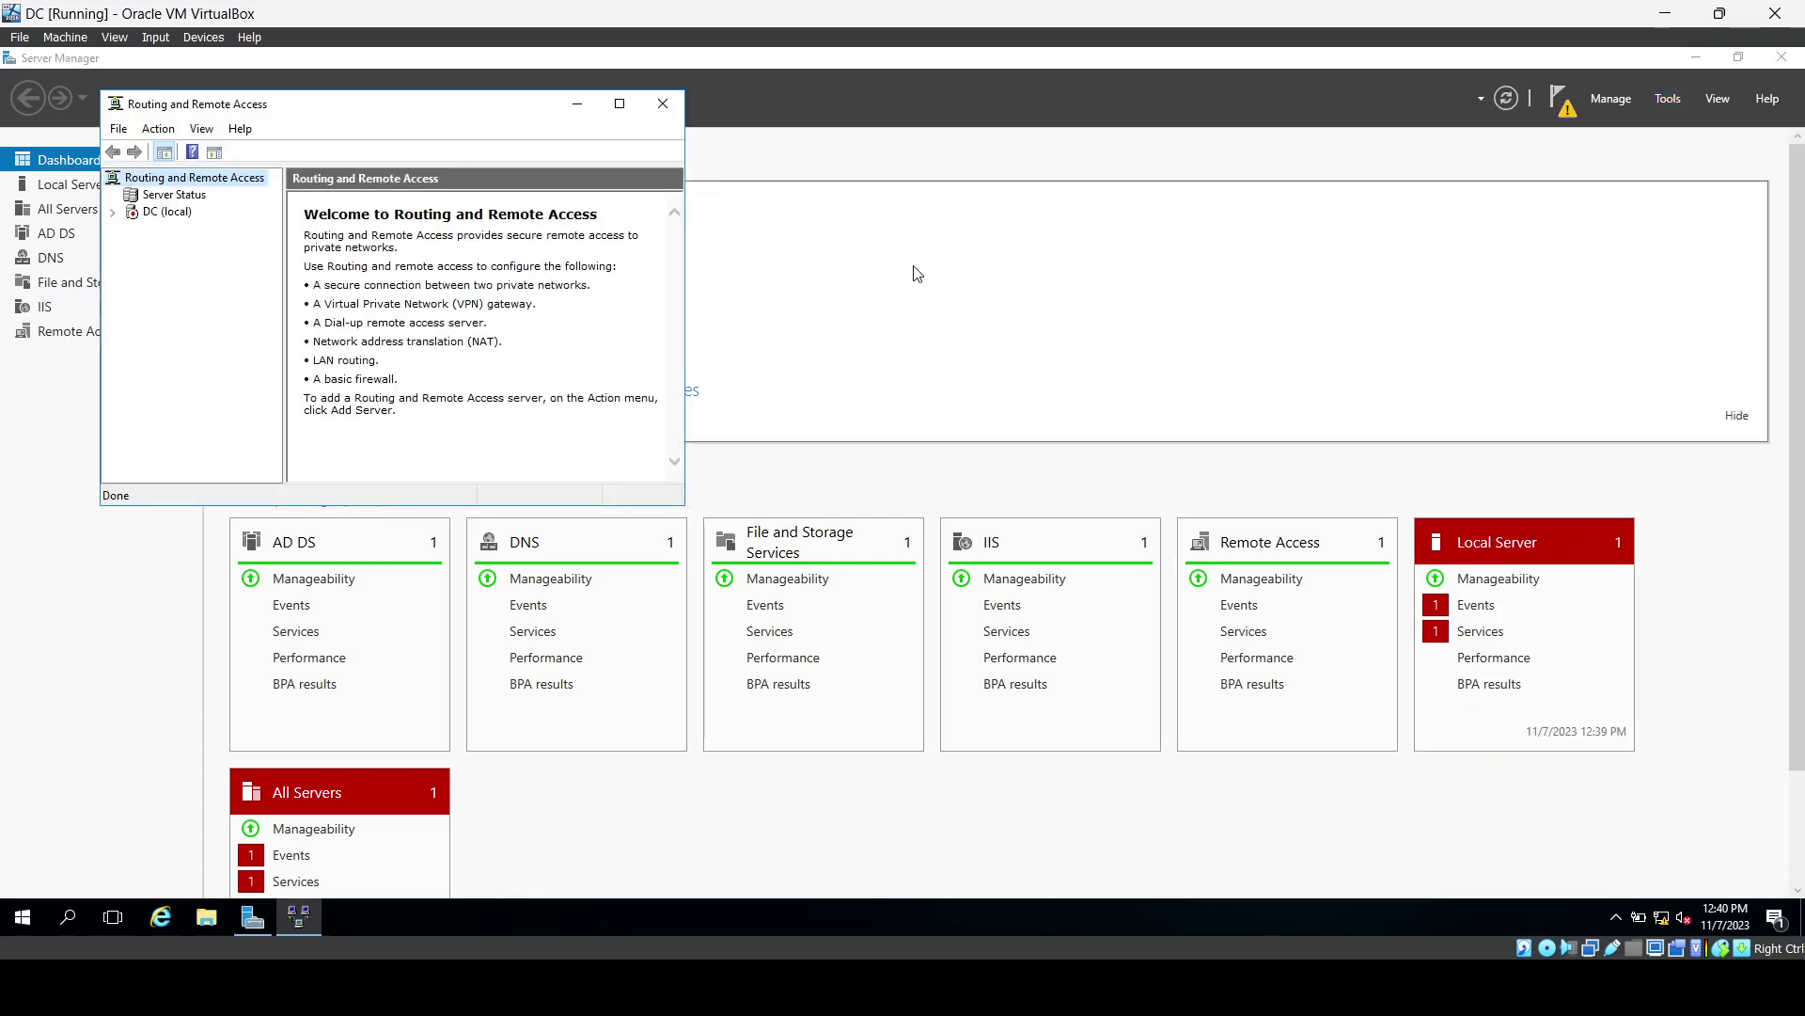
click(618, 103)
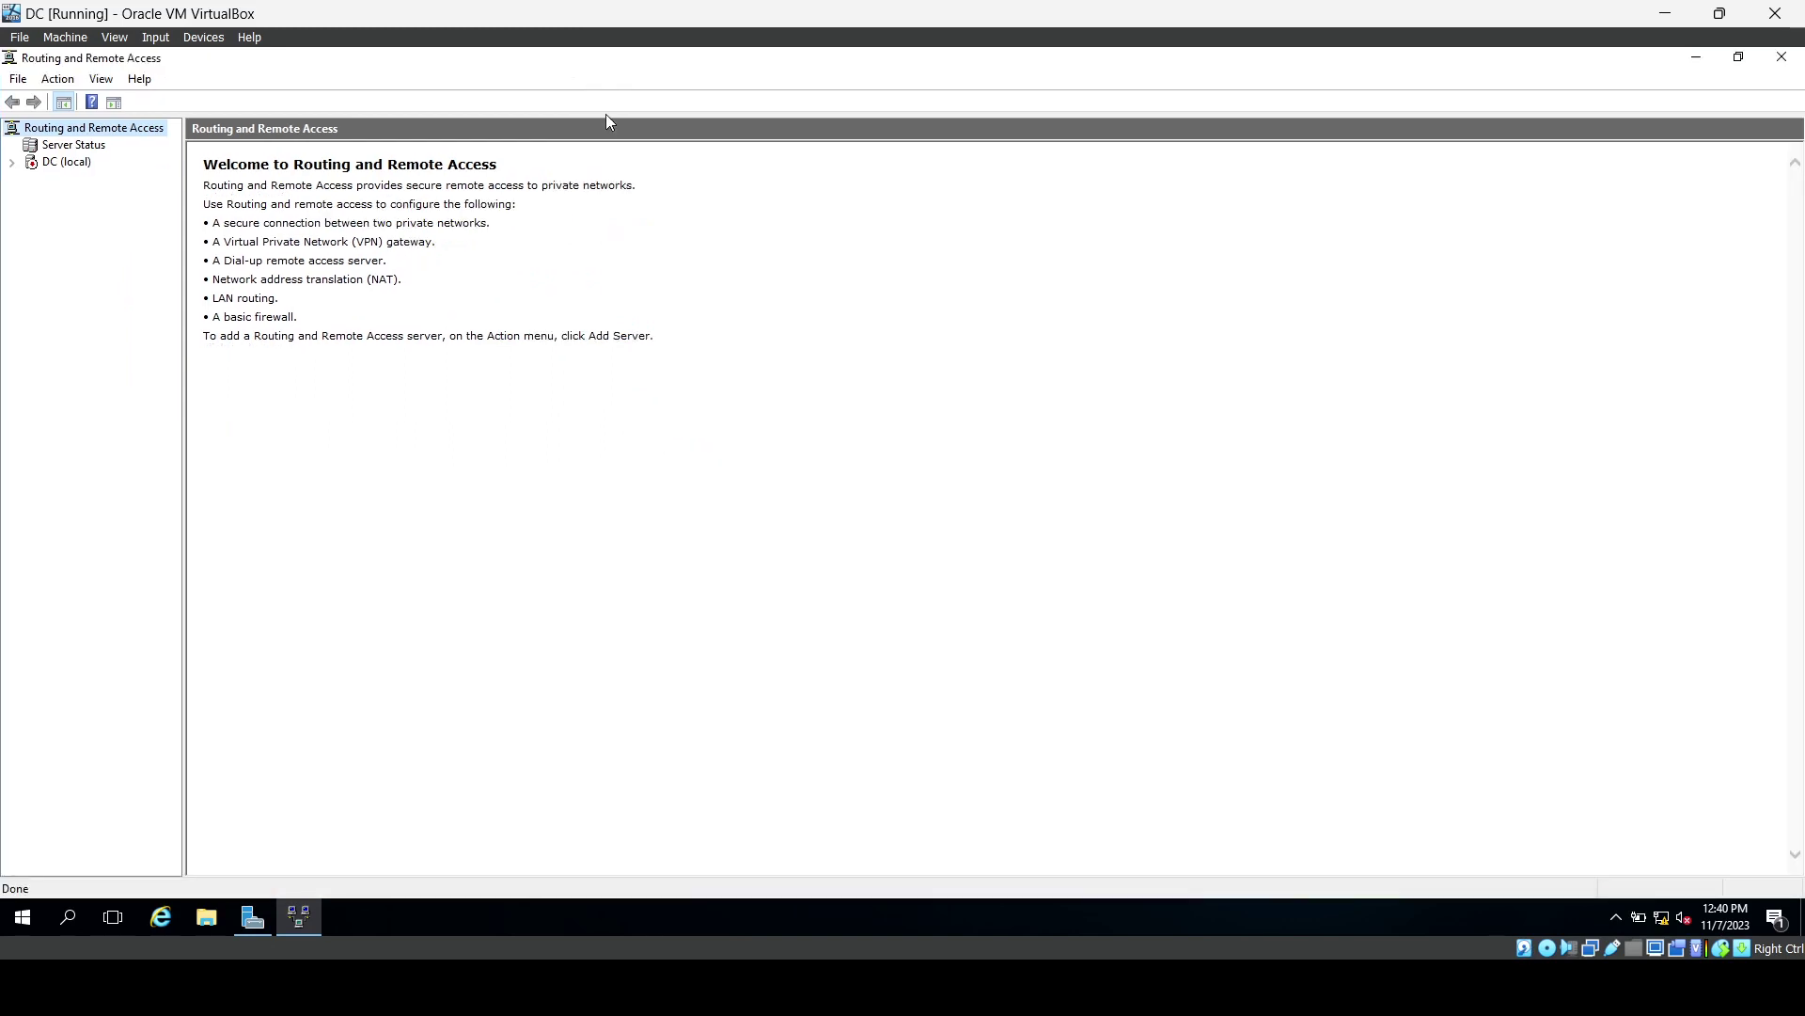
click(40, 169)
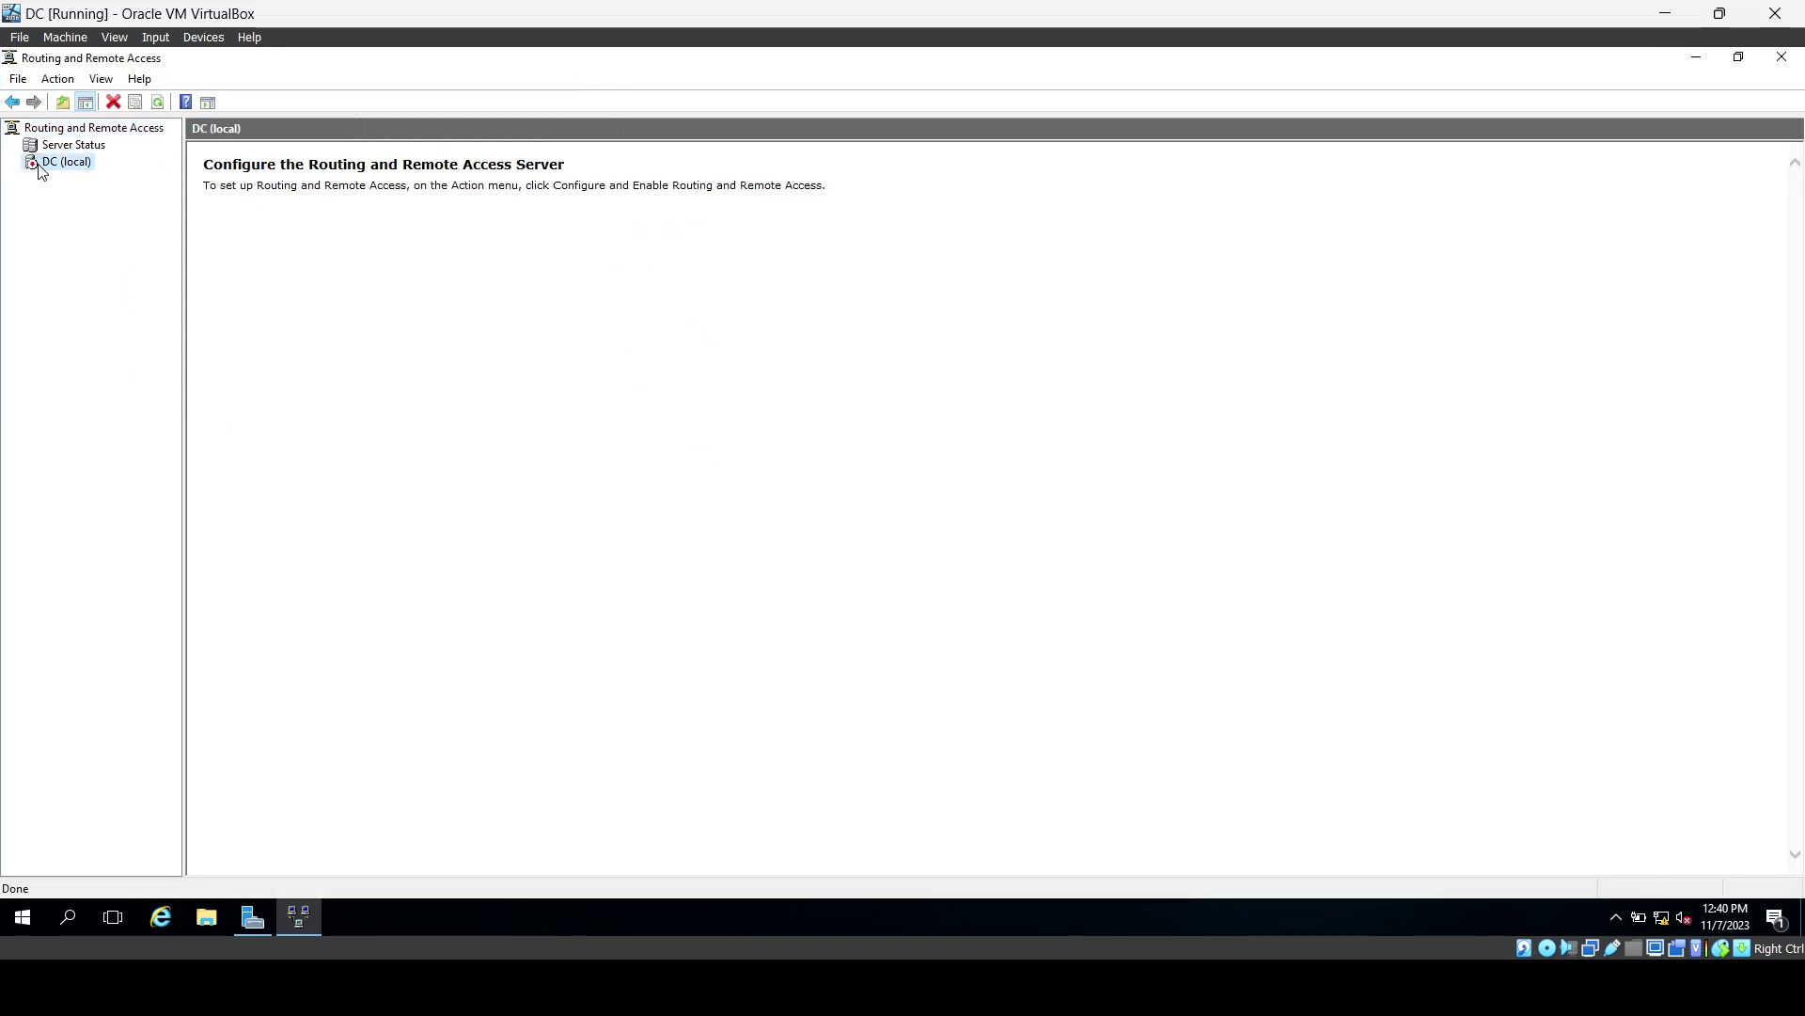
right_click(40, 170)
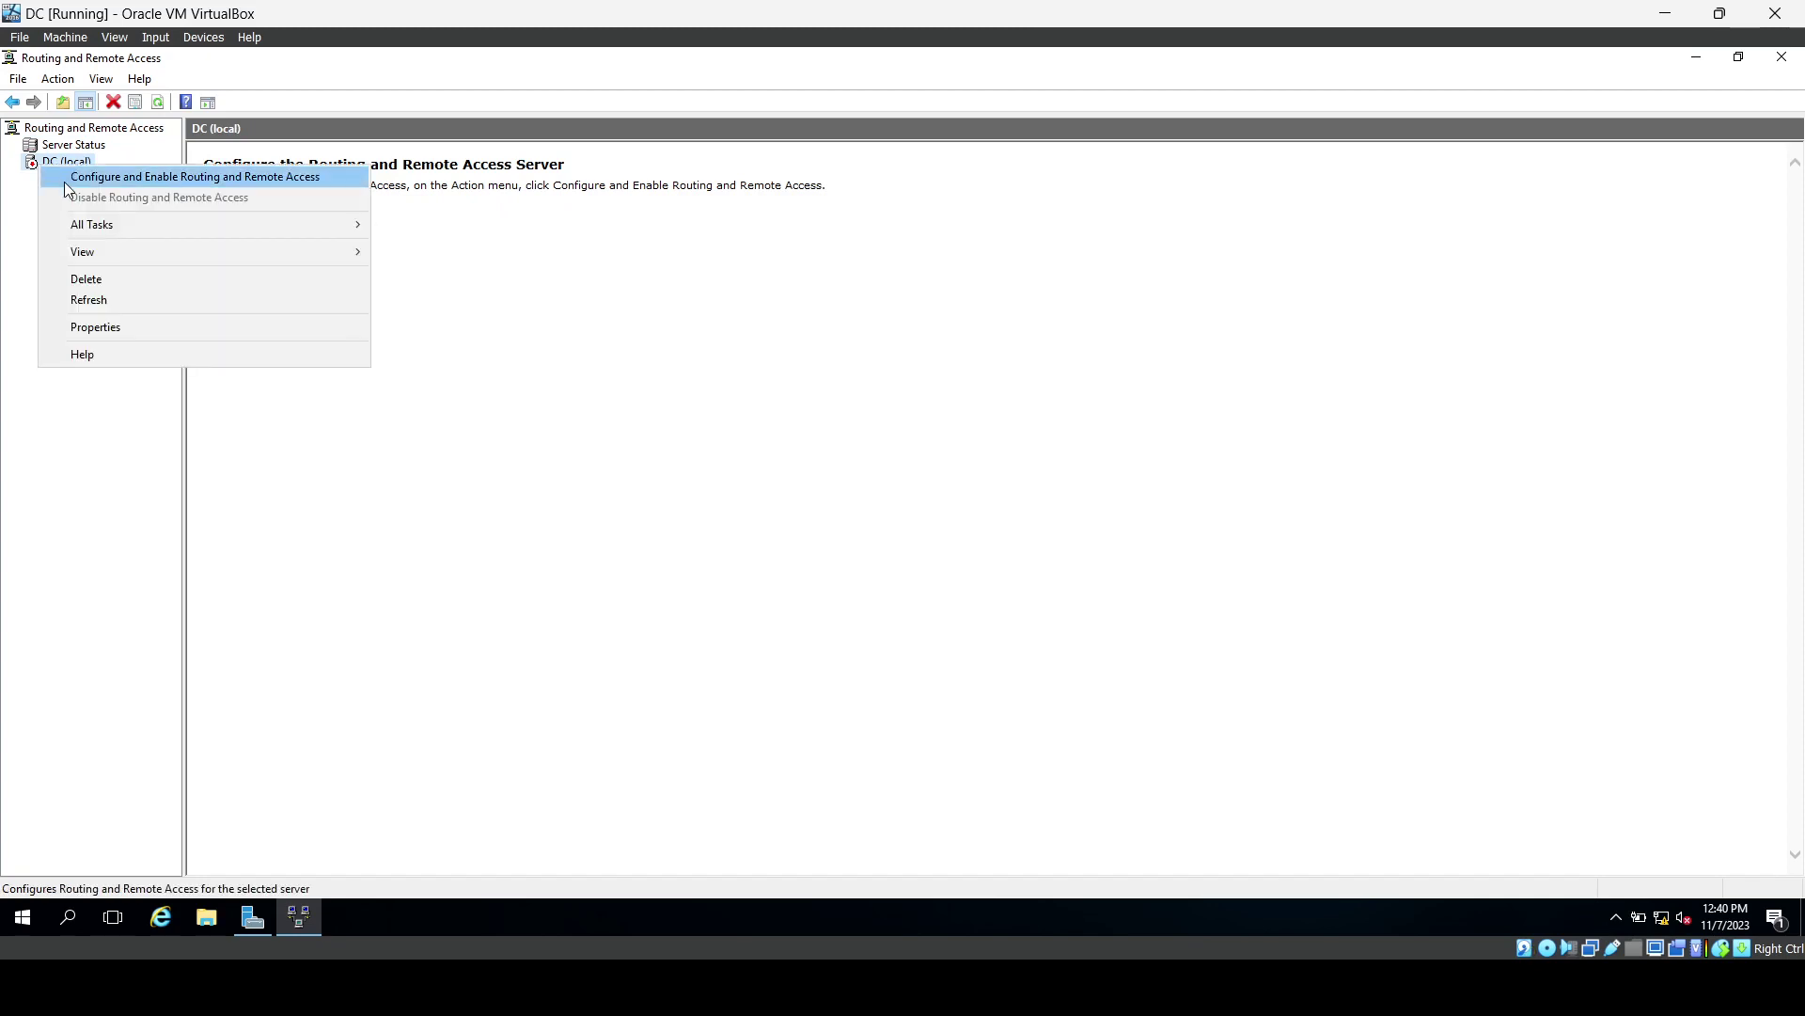
click(64, 183)
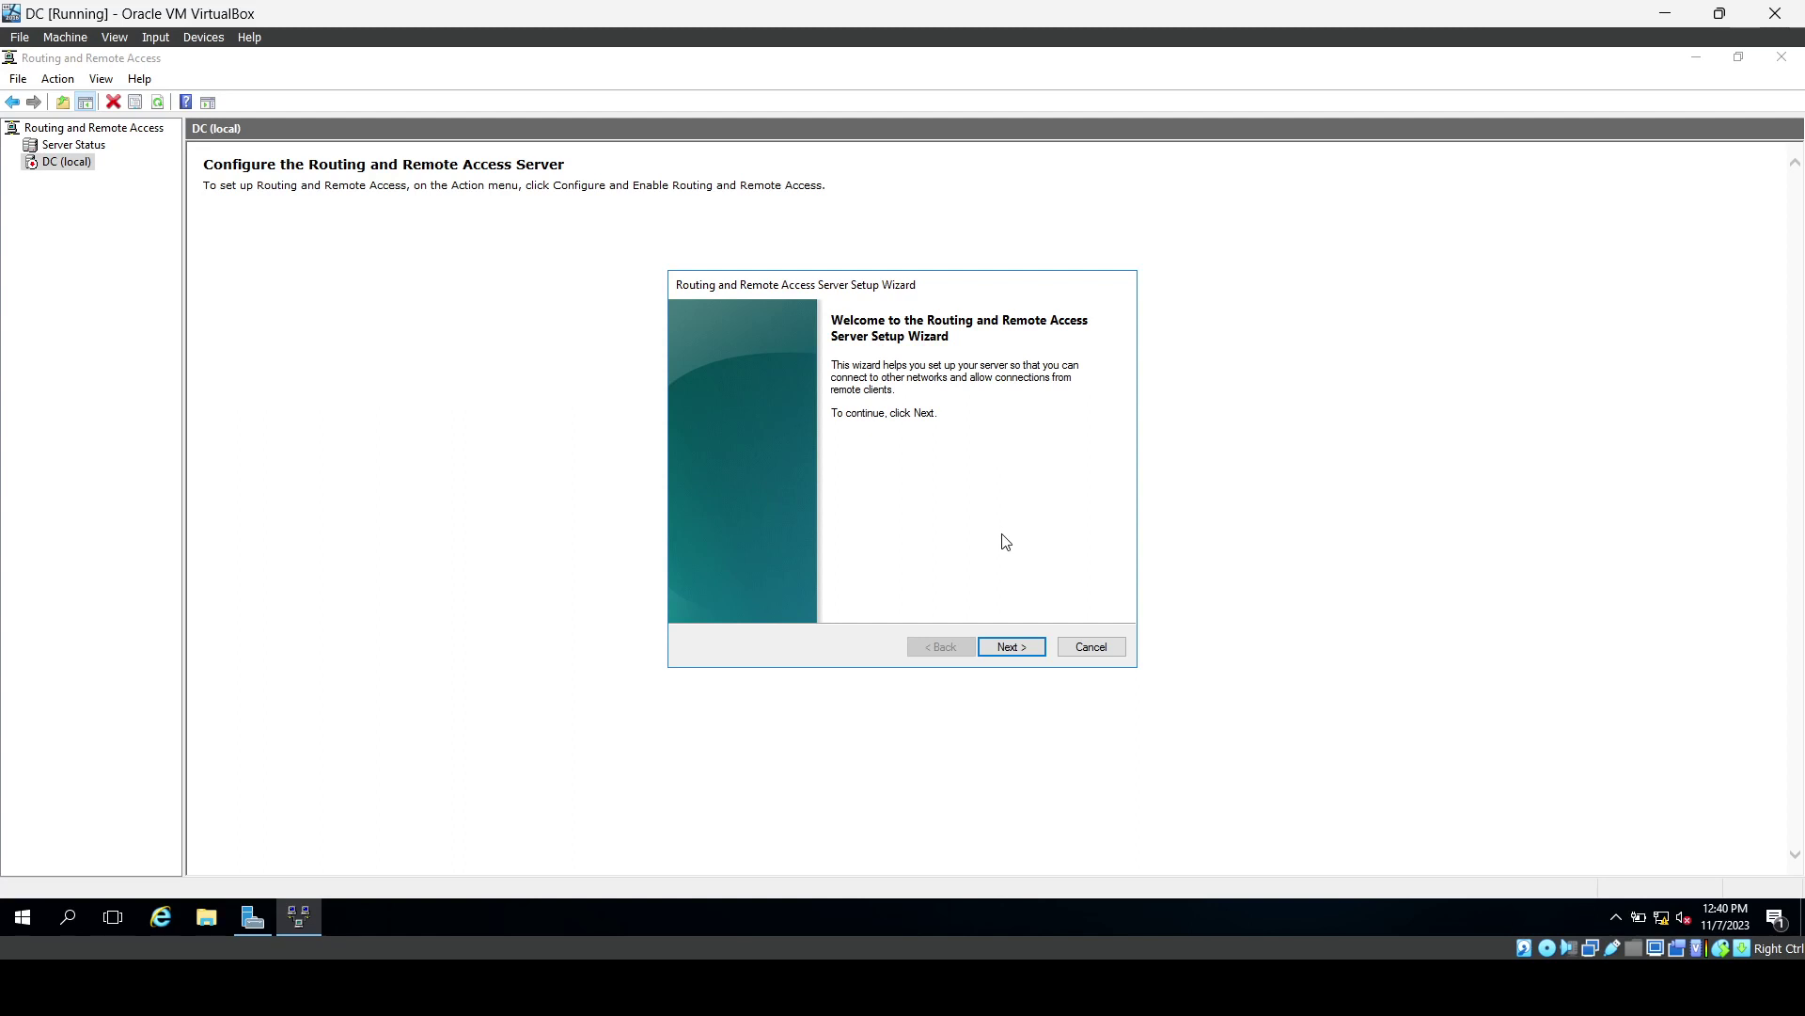
click(1009, 650)
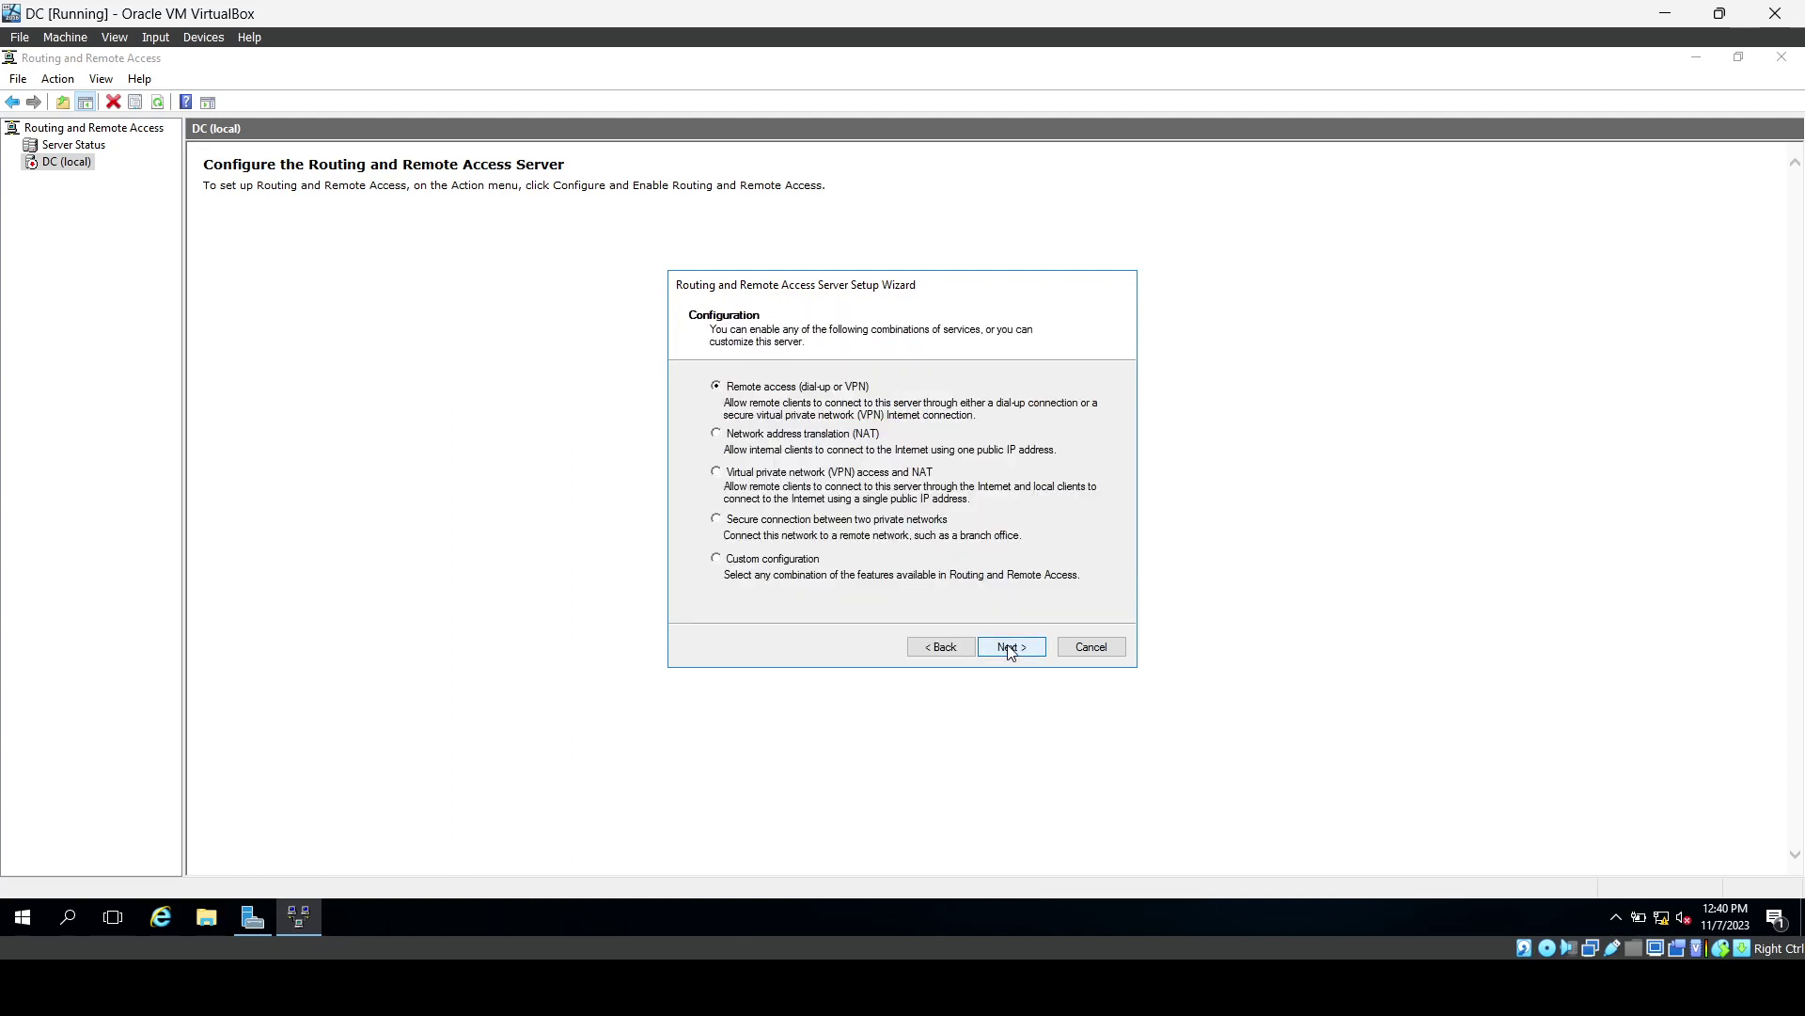
click(731, 437)
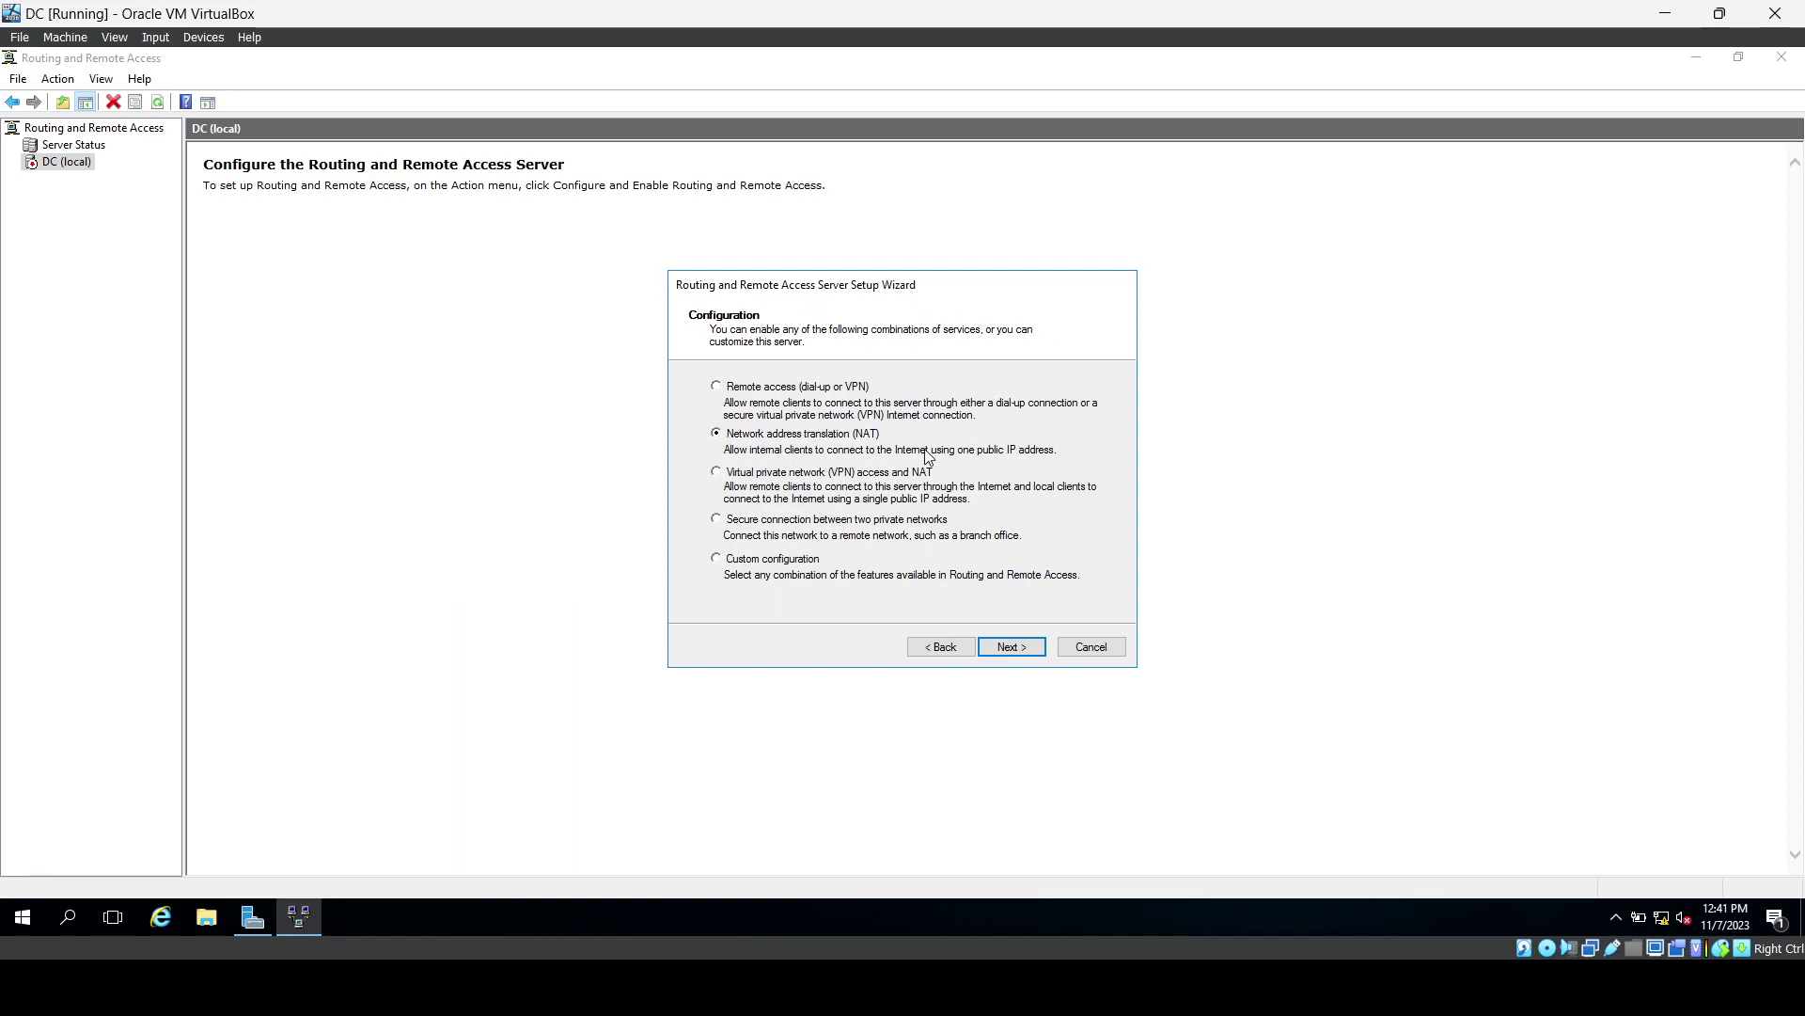
click(1005, 646)
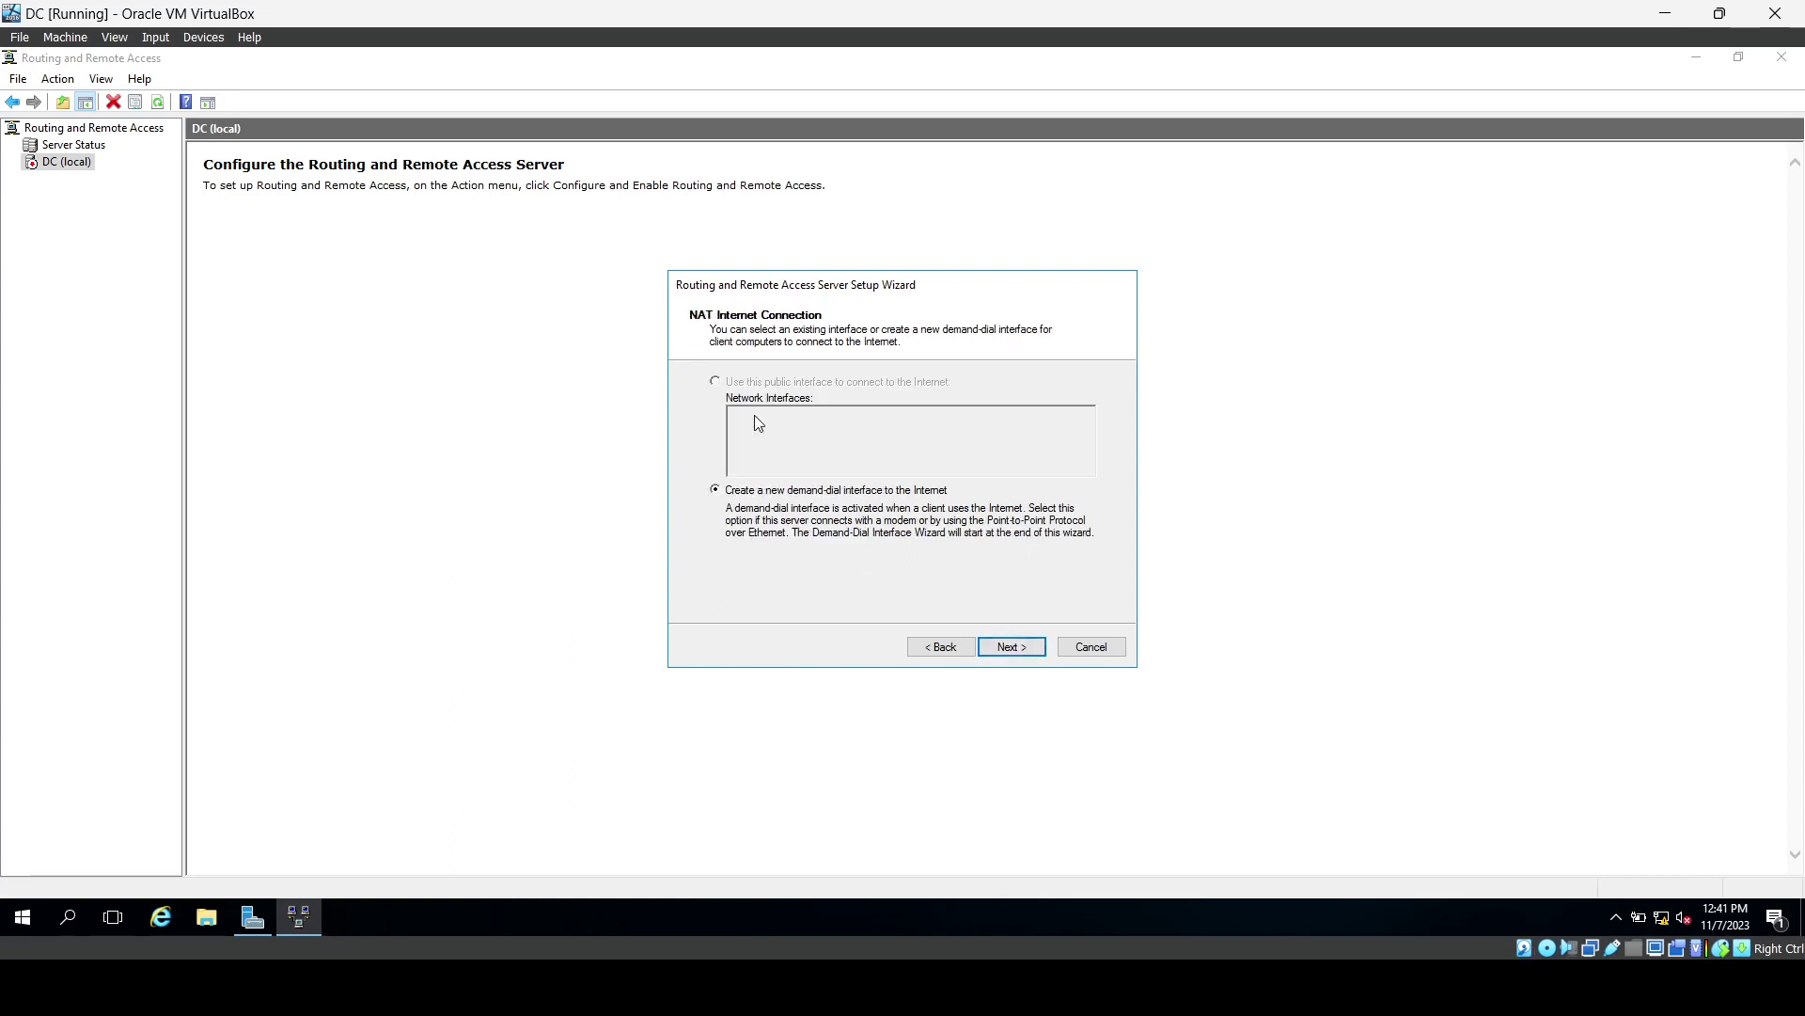
click(1090, 647)
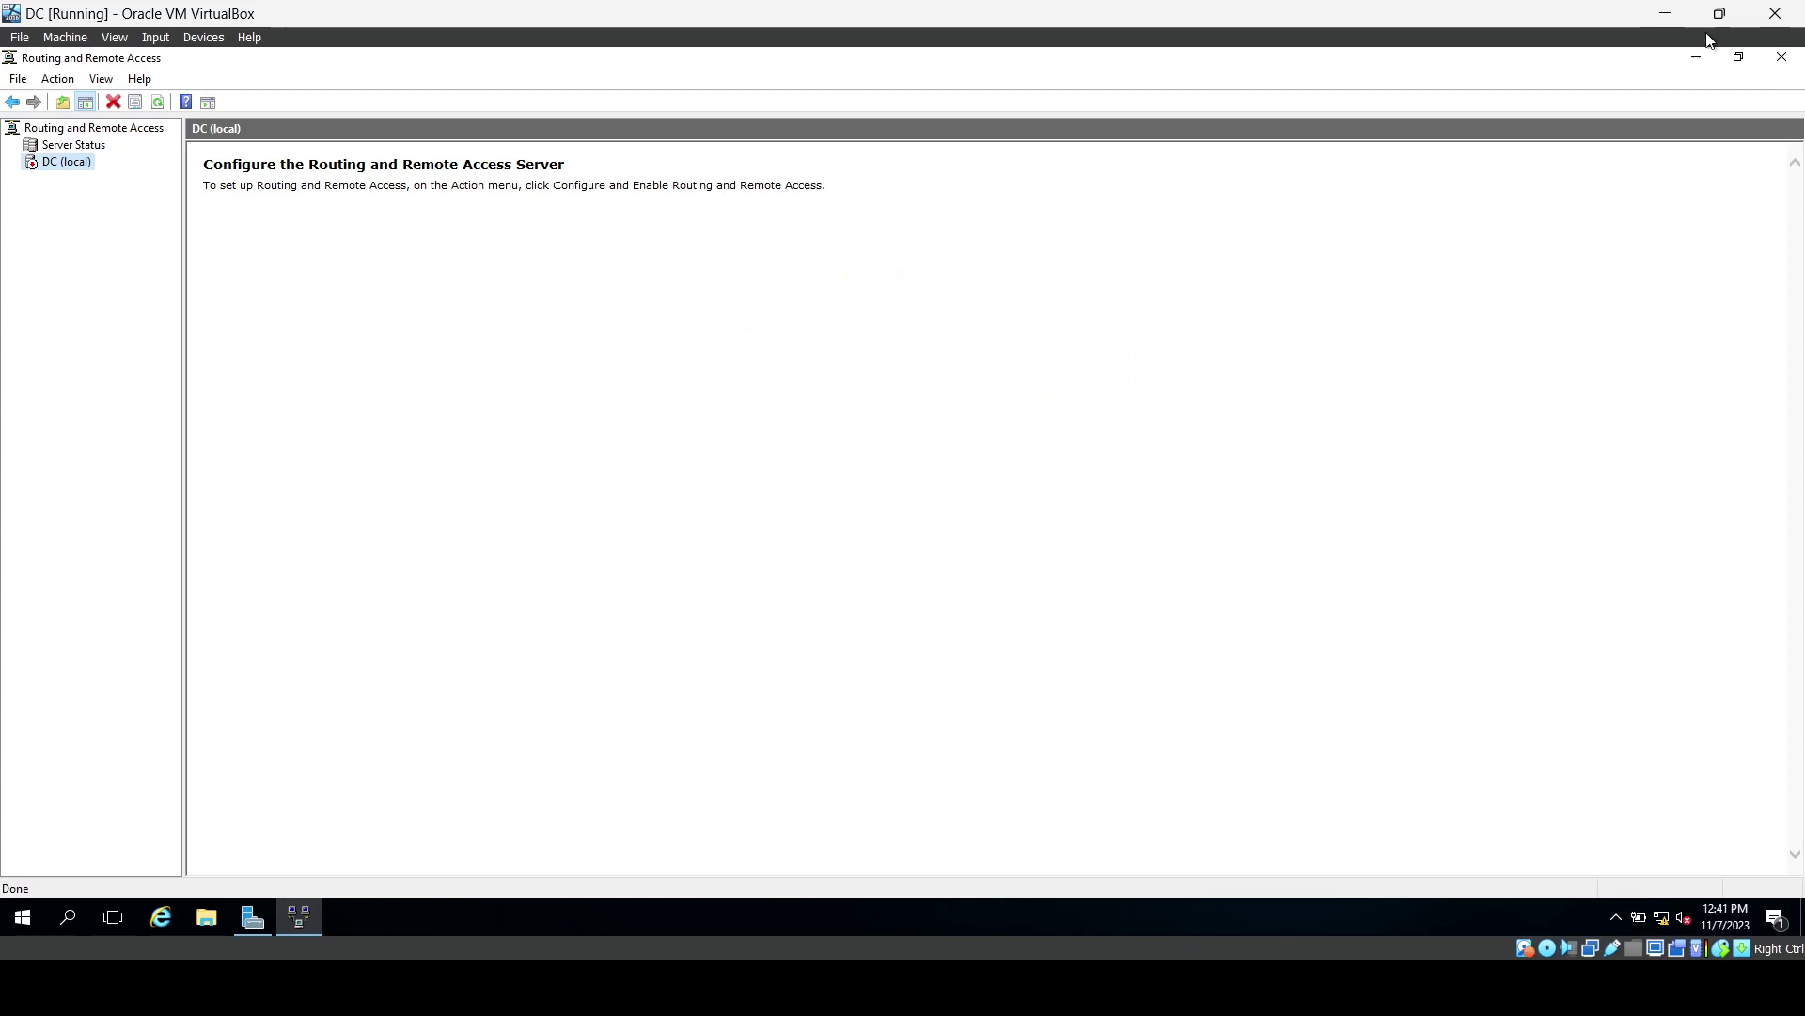
click(1774, 53)
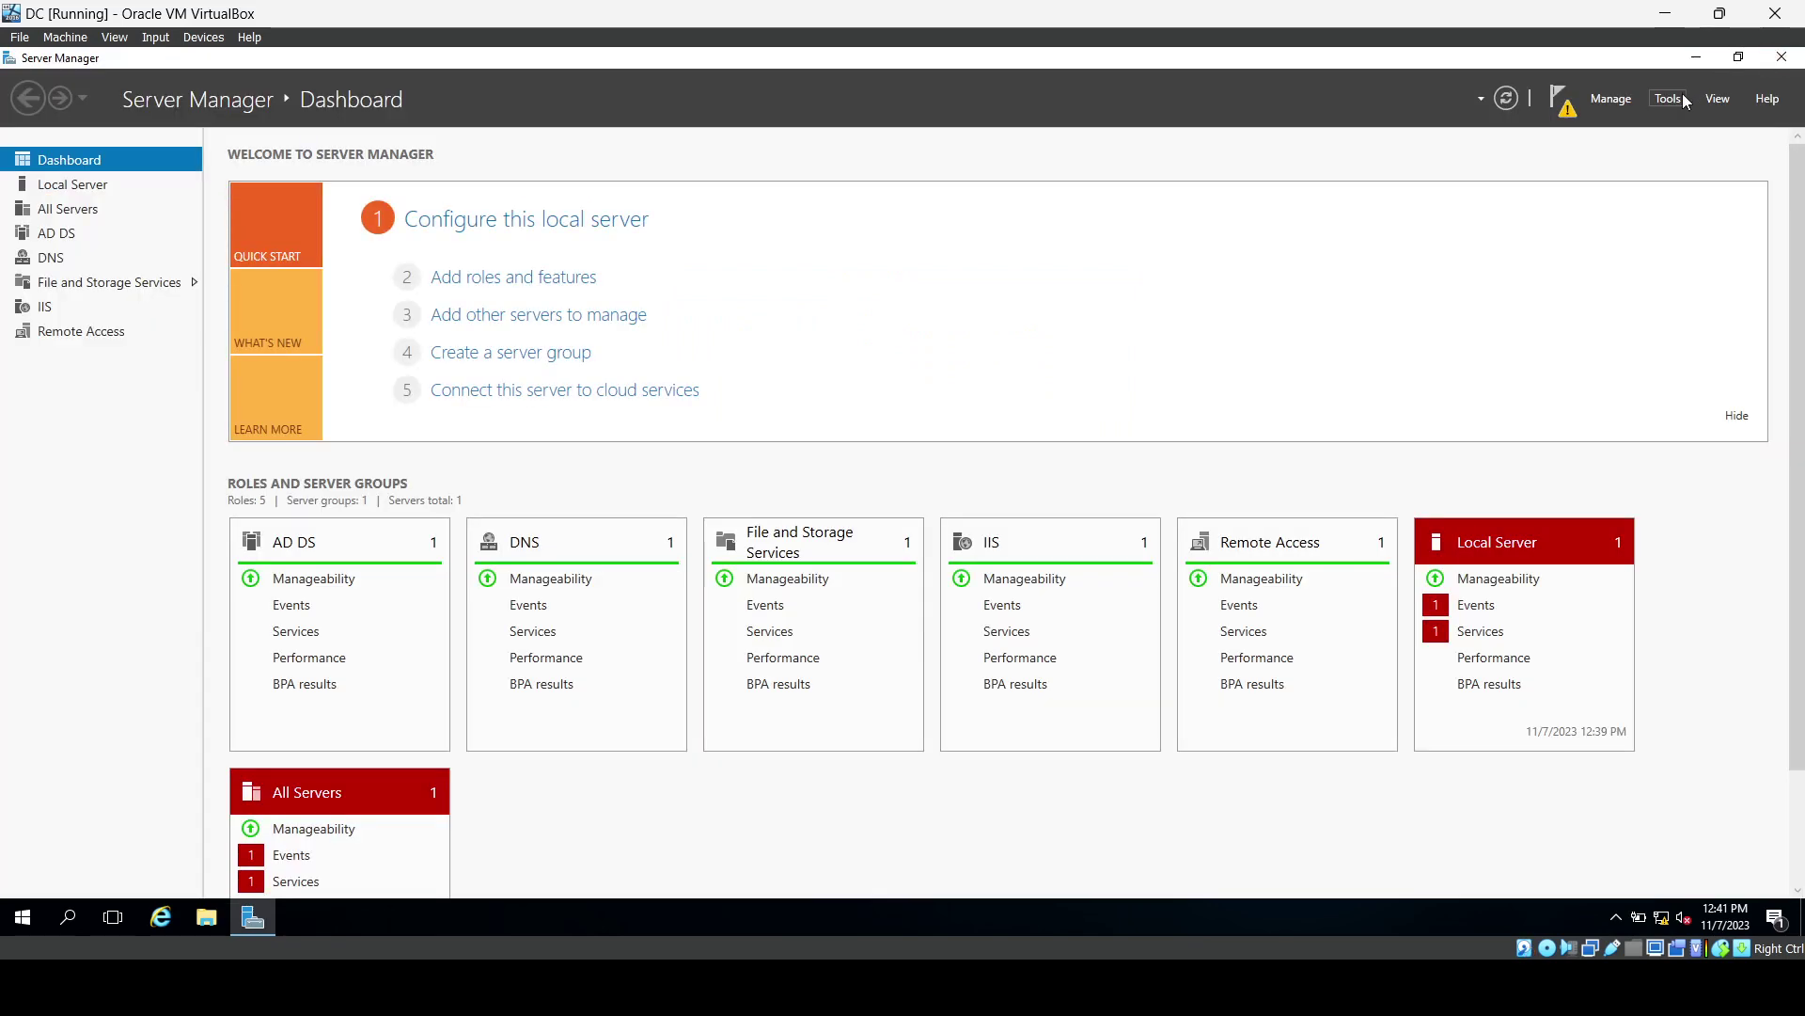
Reopen Routing and Remote Access and start Configure and Enable on DC (local).
click(1667, 98)
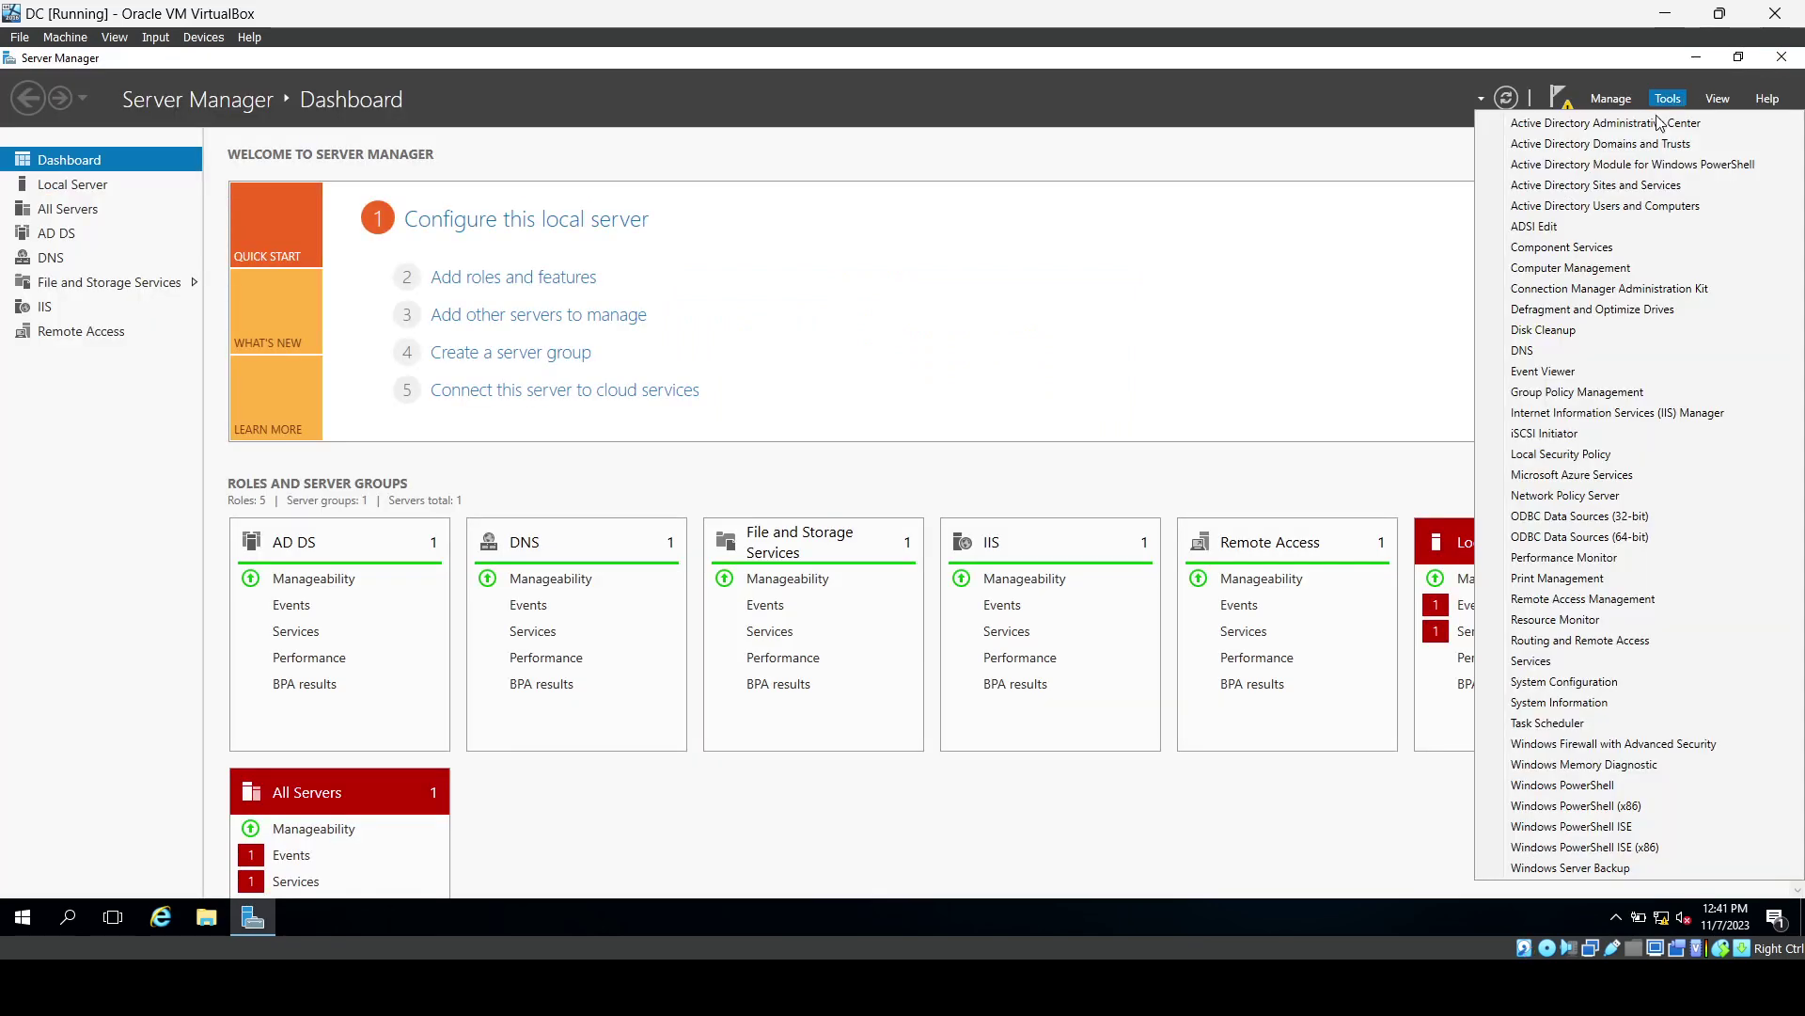
click(1601, 643)
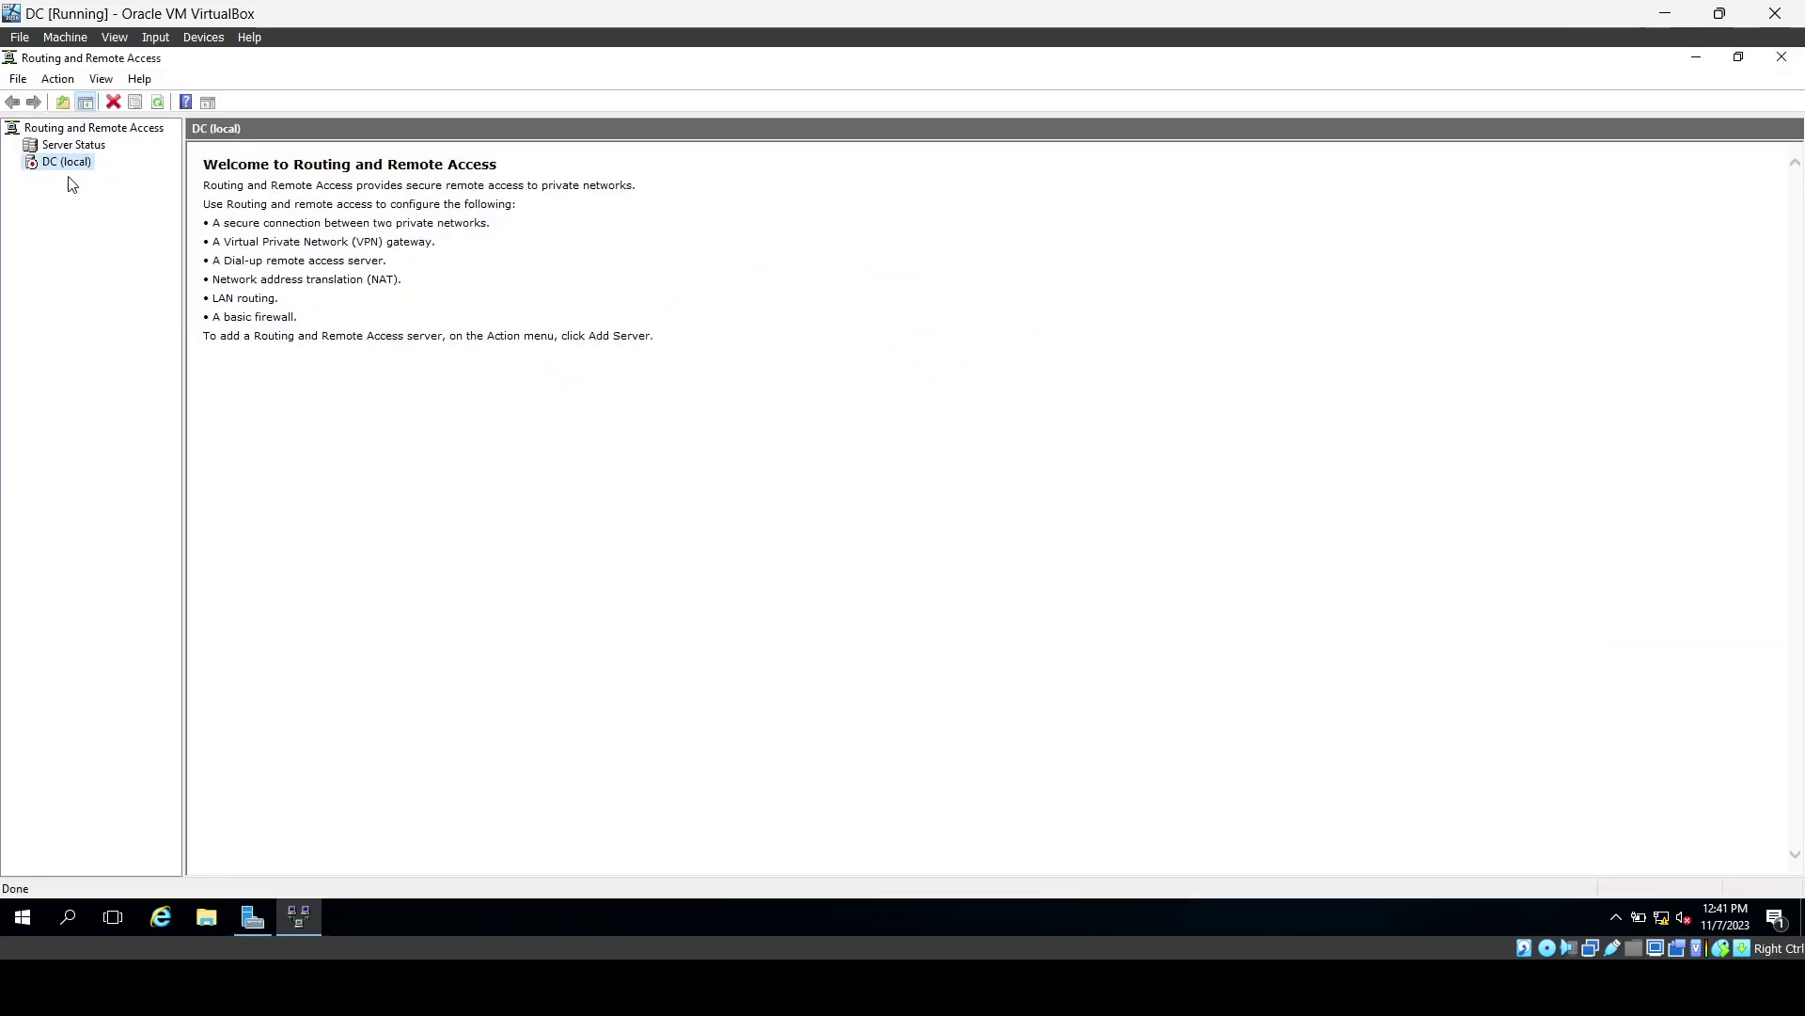
right_click(69, 173)
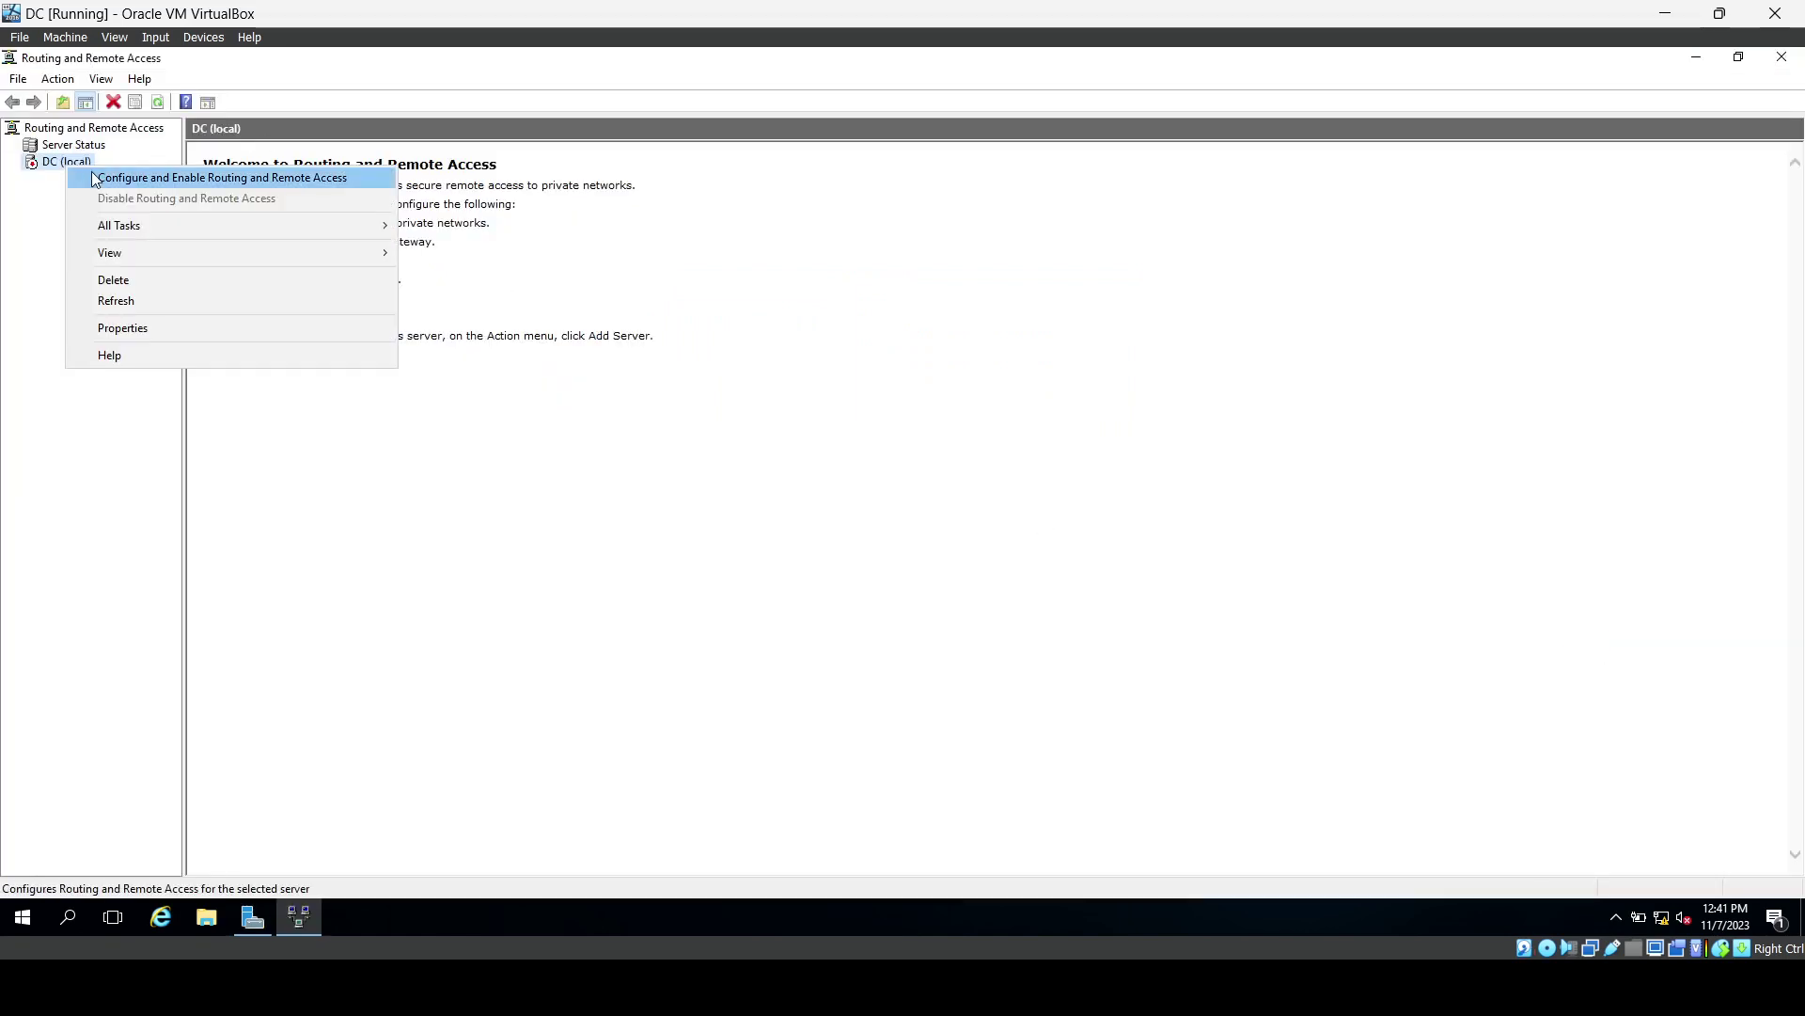
click(92, 174)
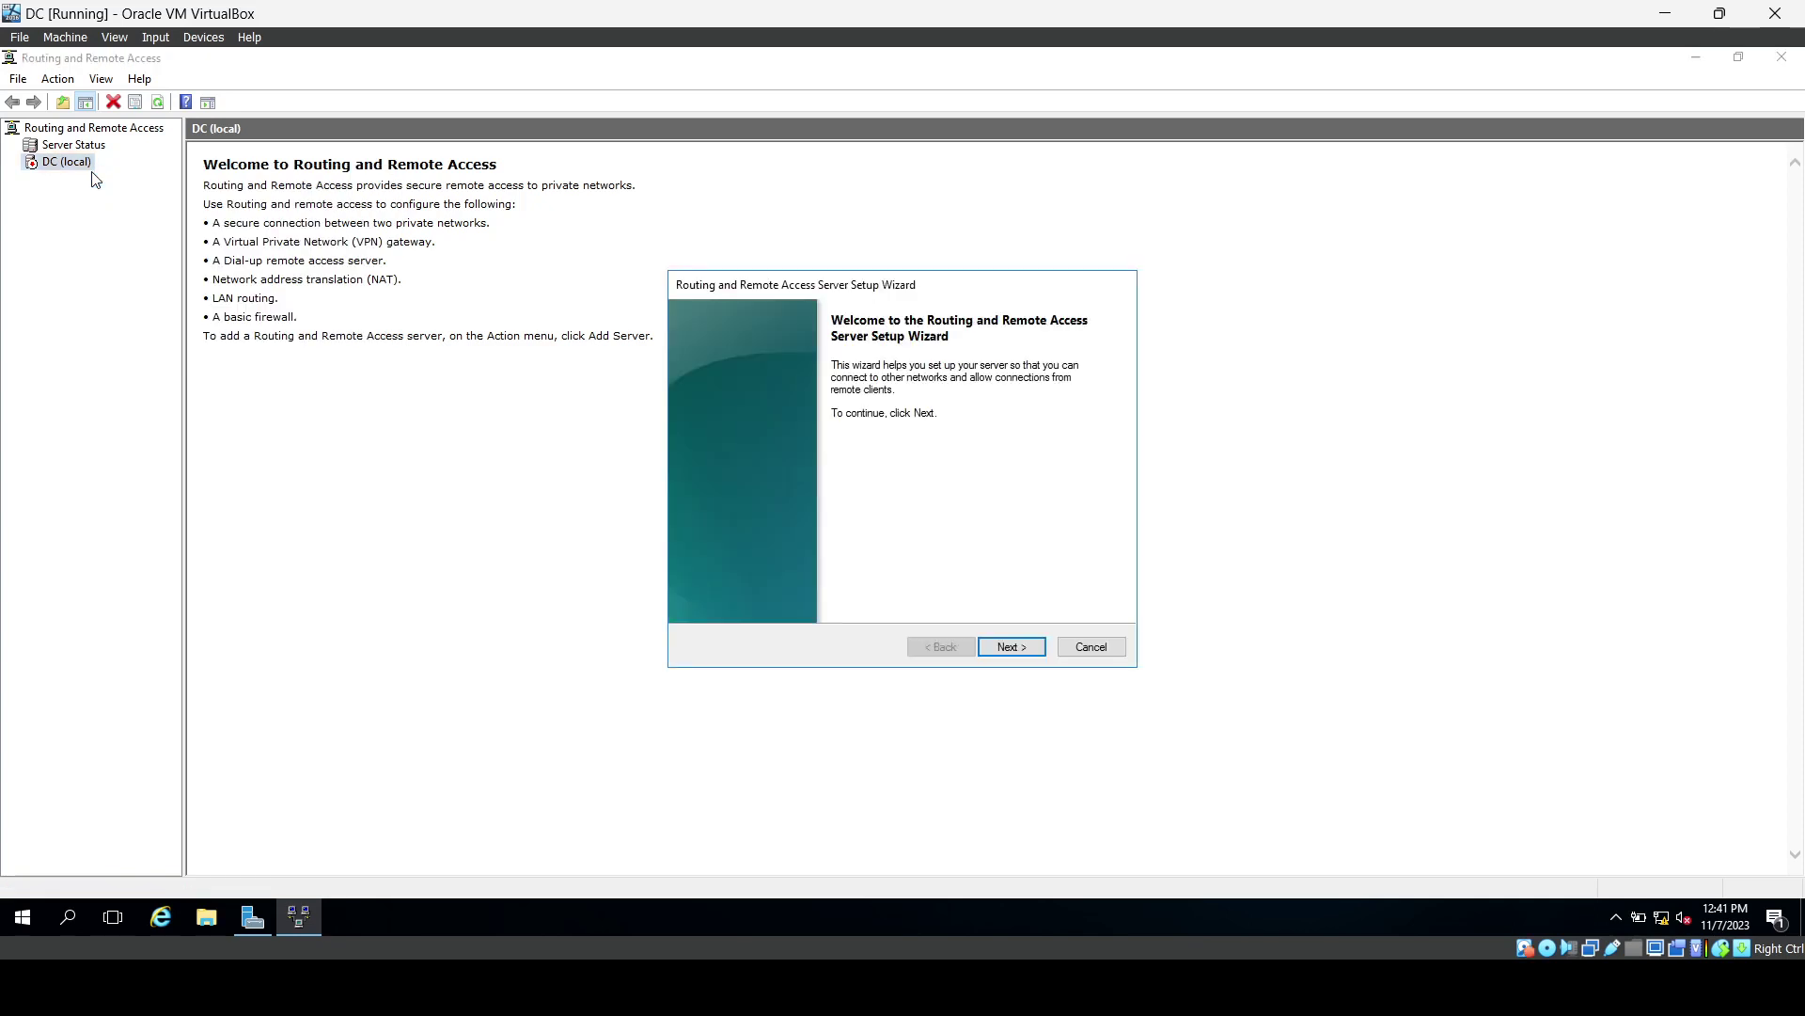
Configure NAT with the INTERNET interface as public connection, start the service and close the console.
click(1004, 655)
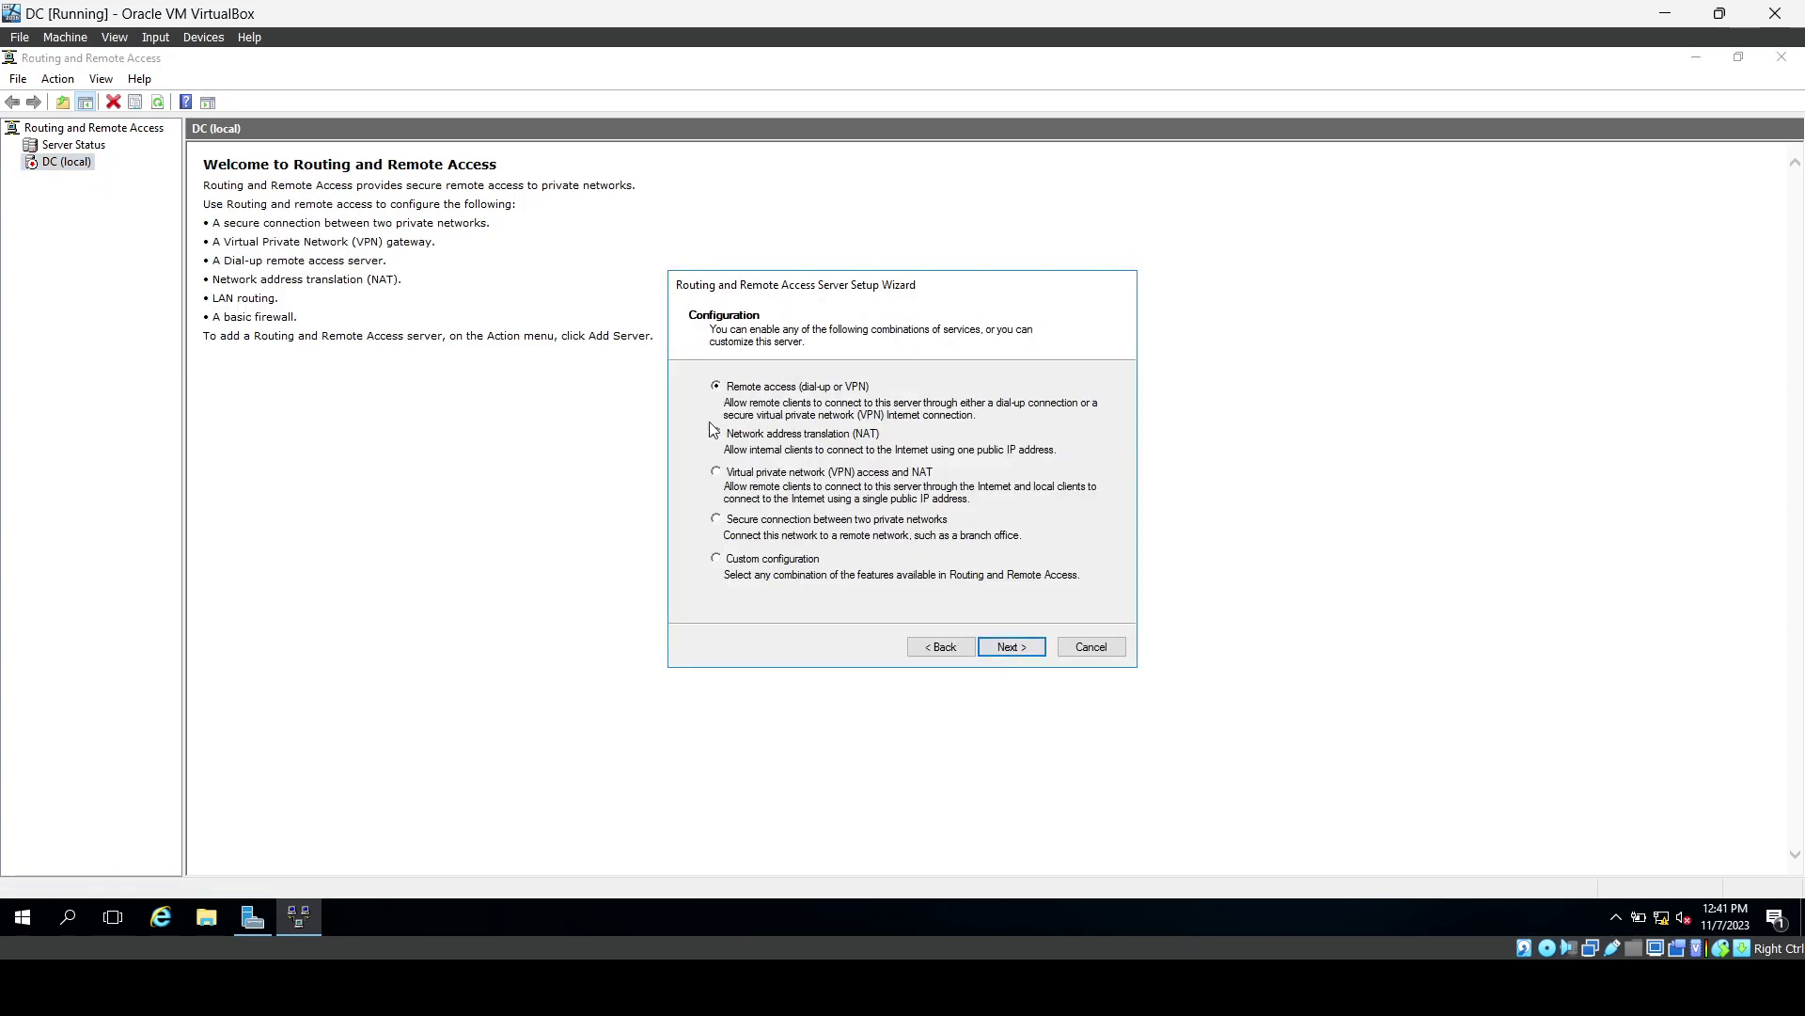
click(716, 434)
click(1002, 649)
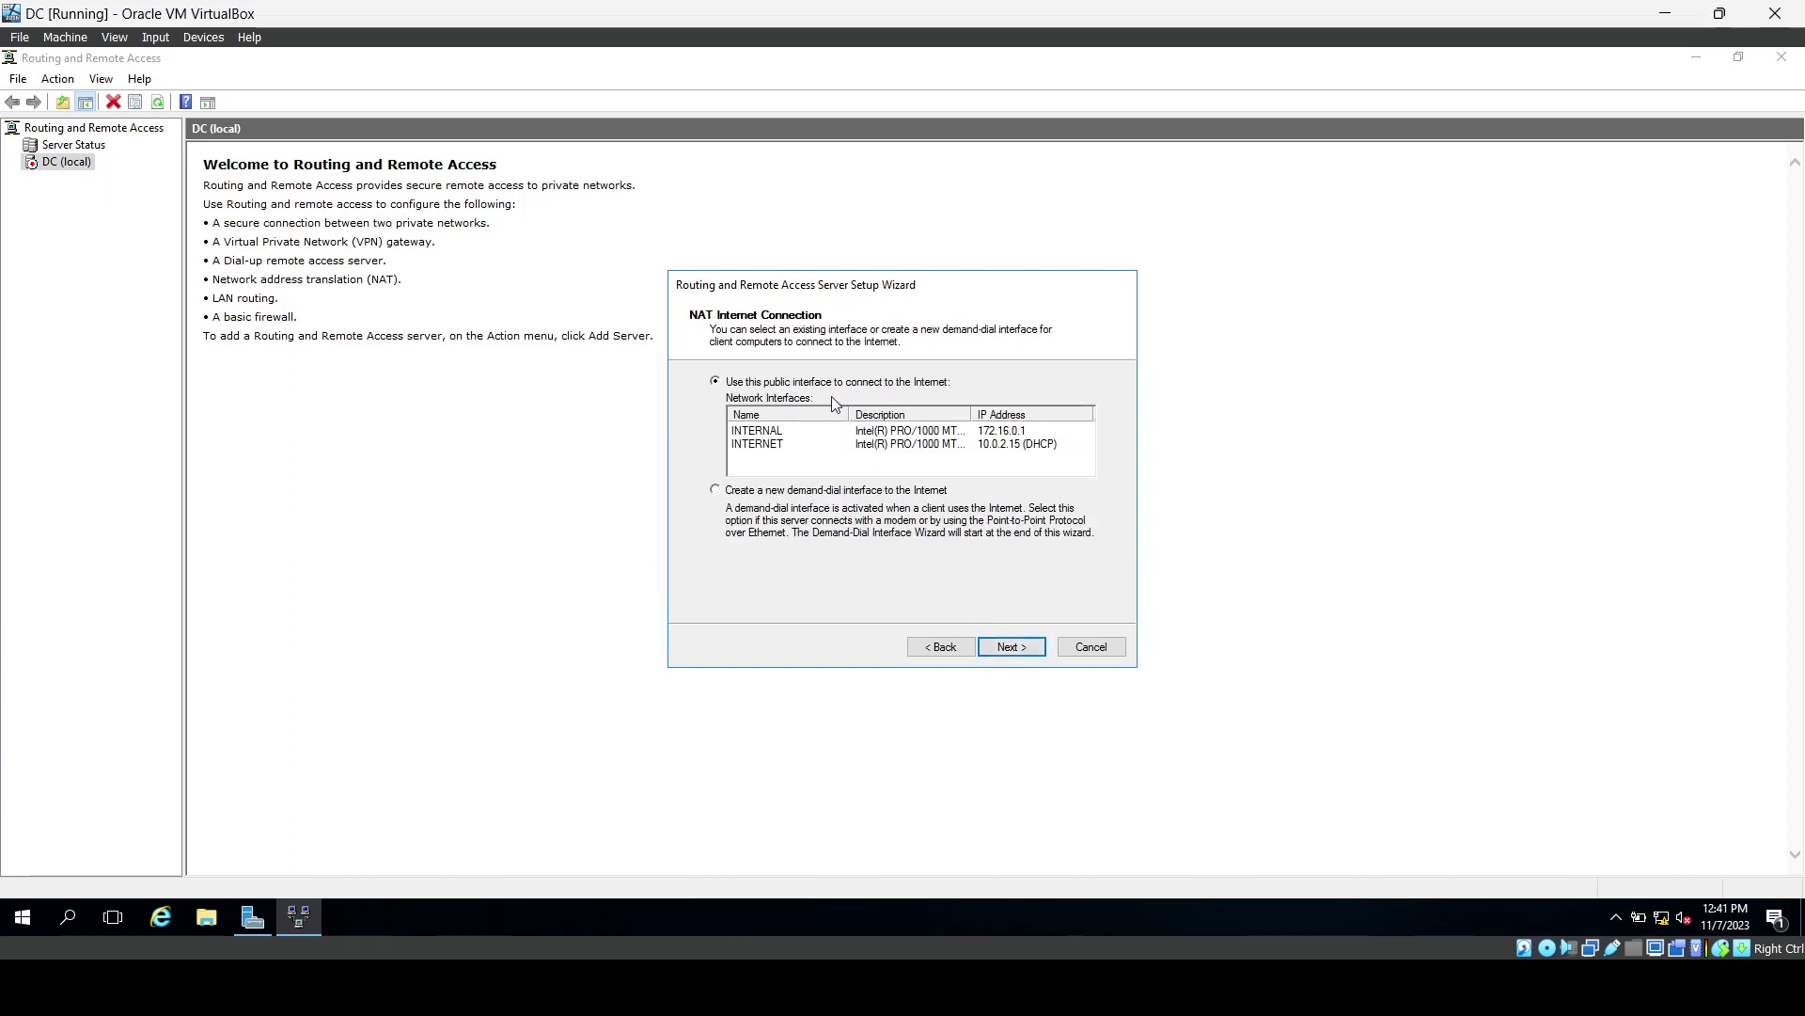
click(782, 449)
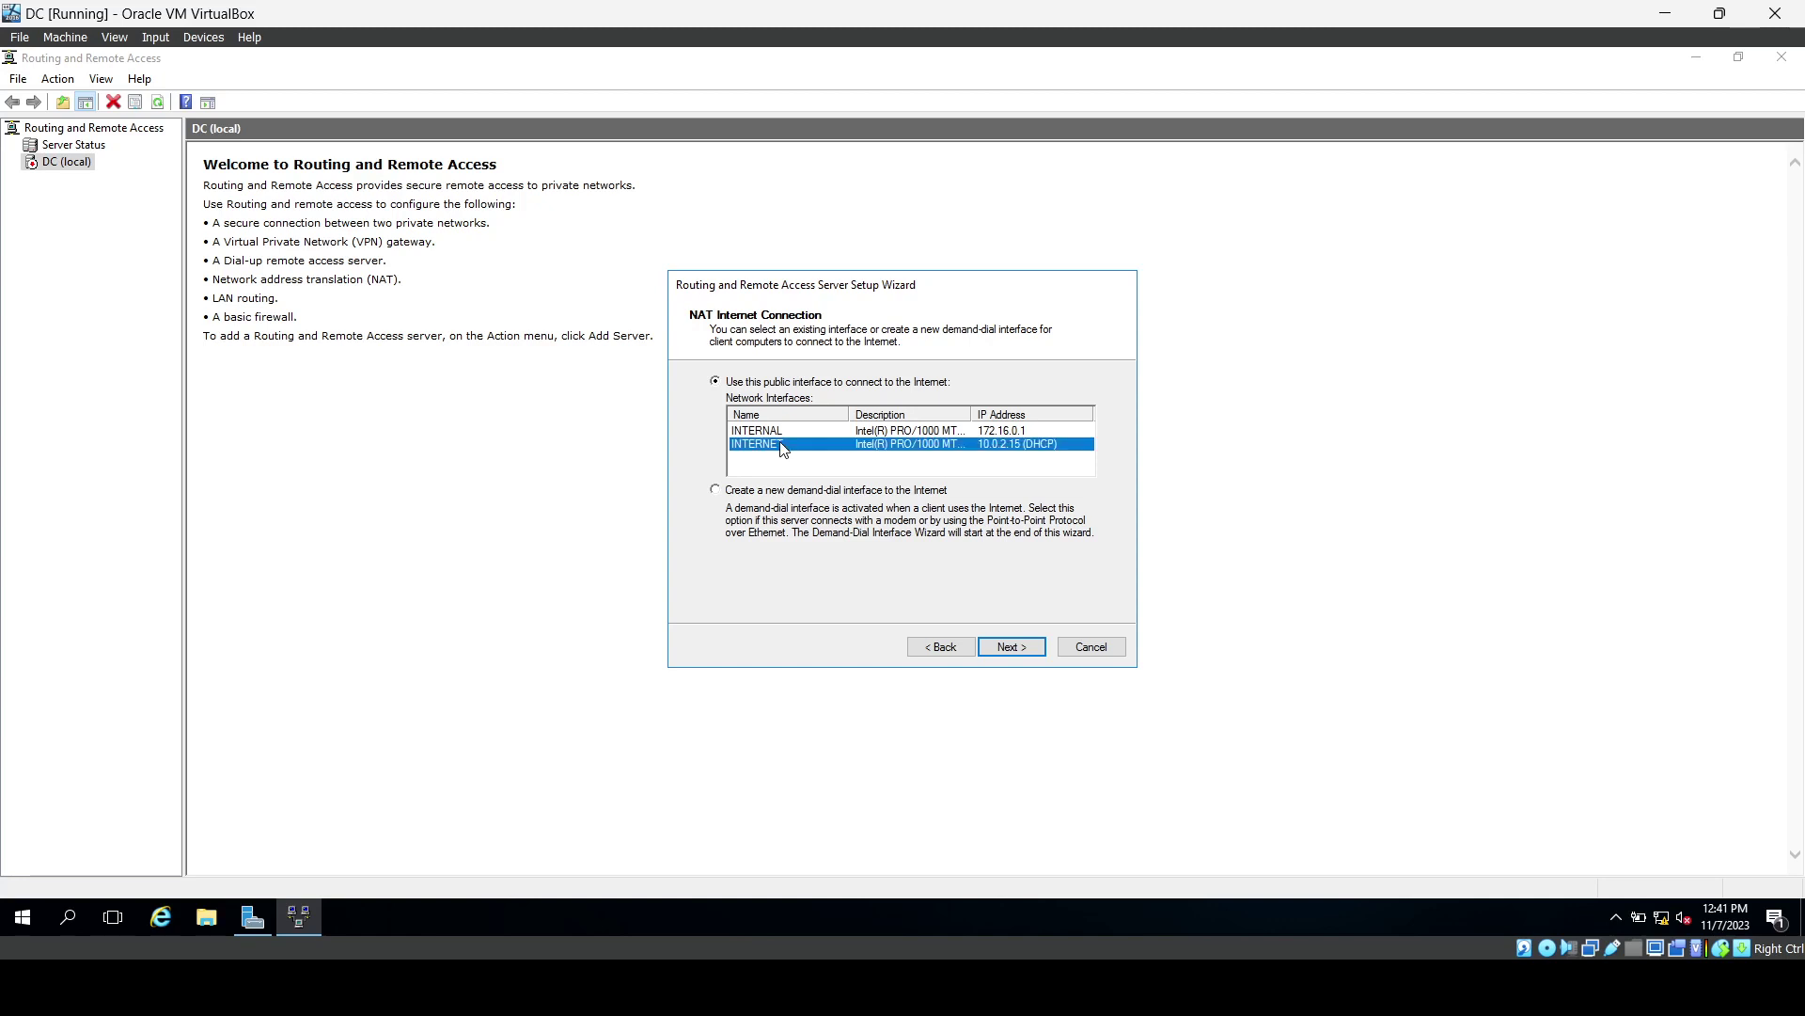
click(1002, 651)
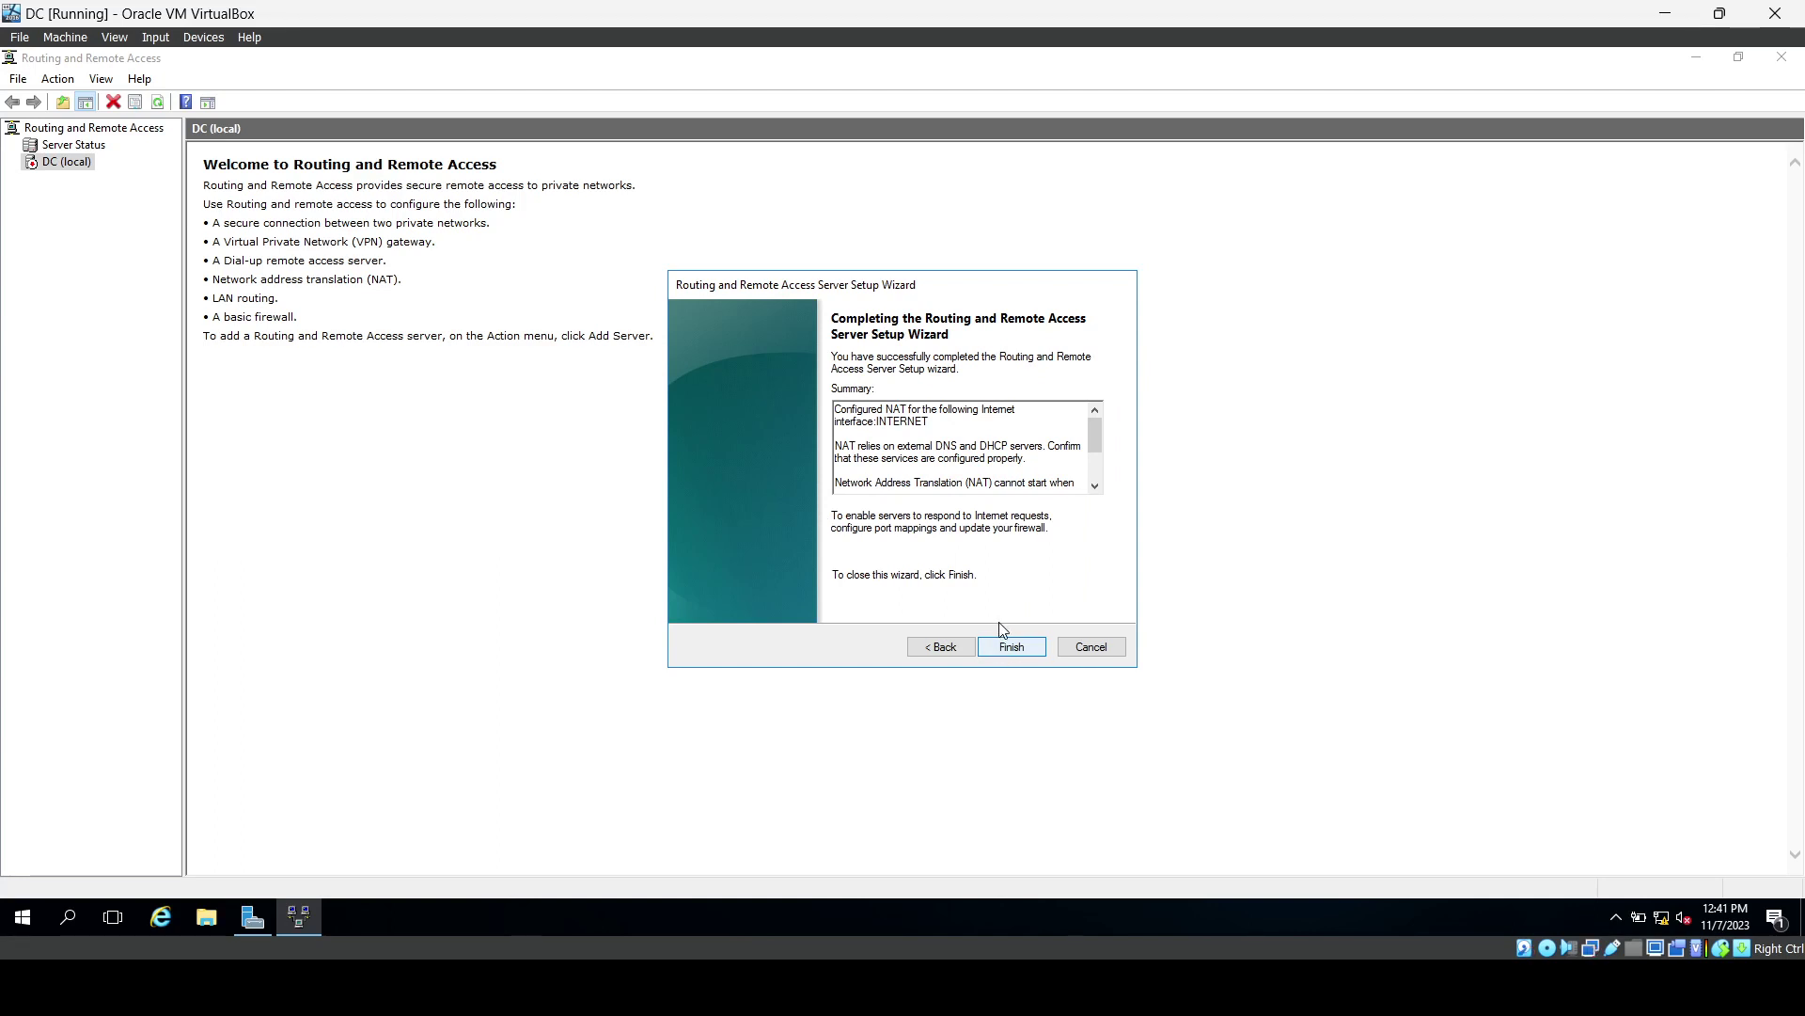
key(Return)
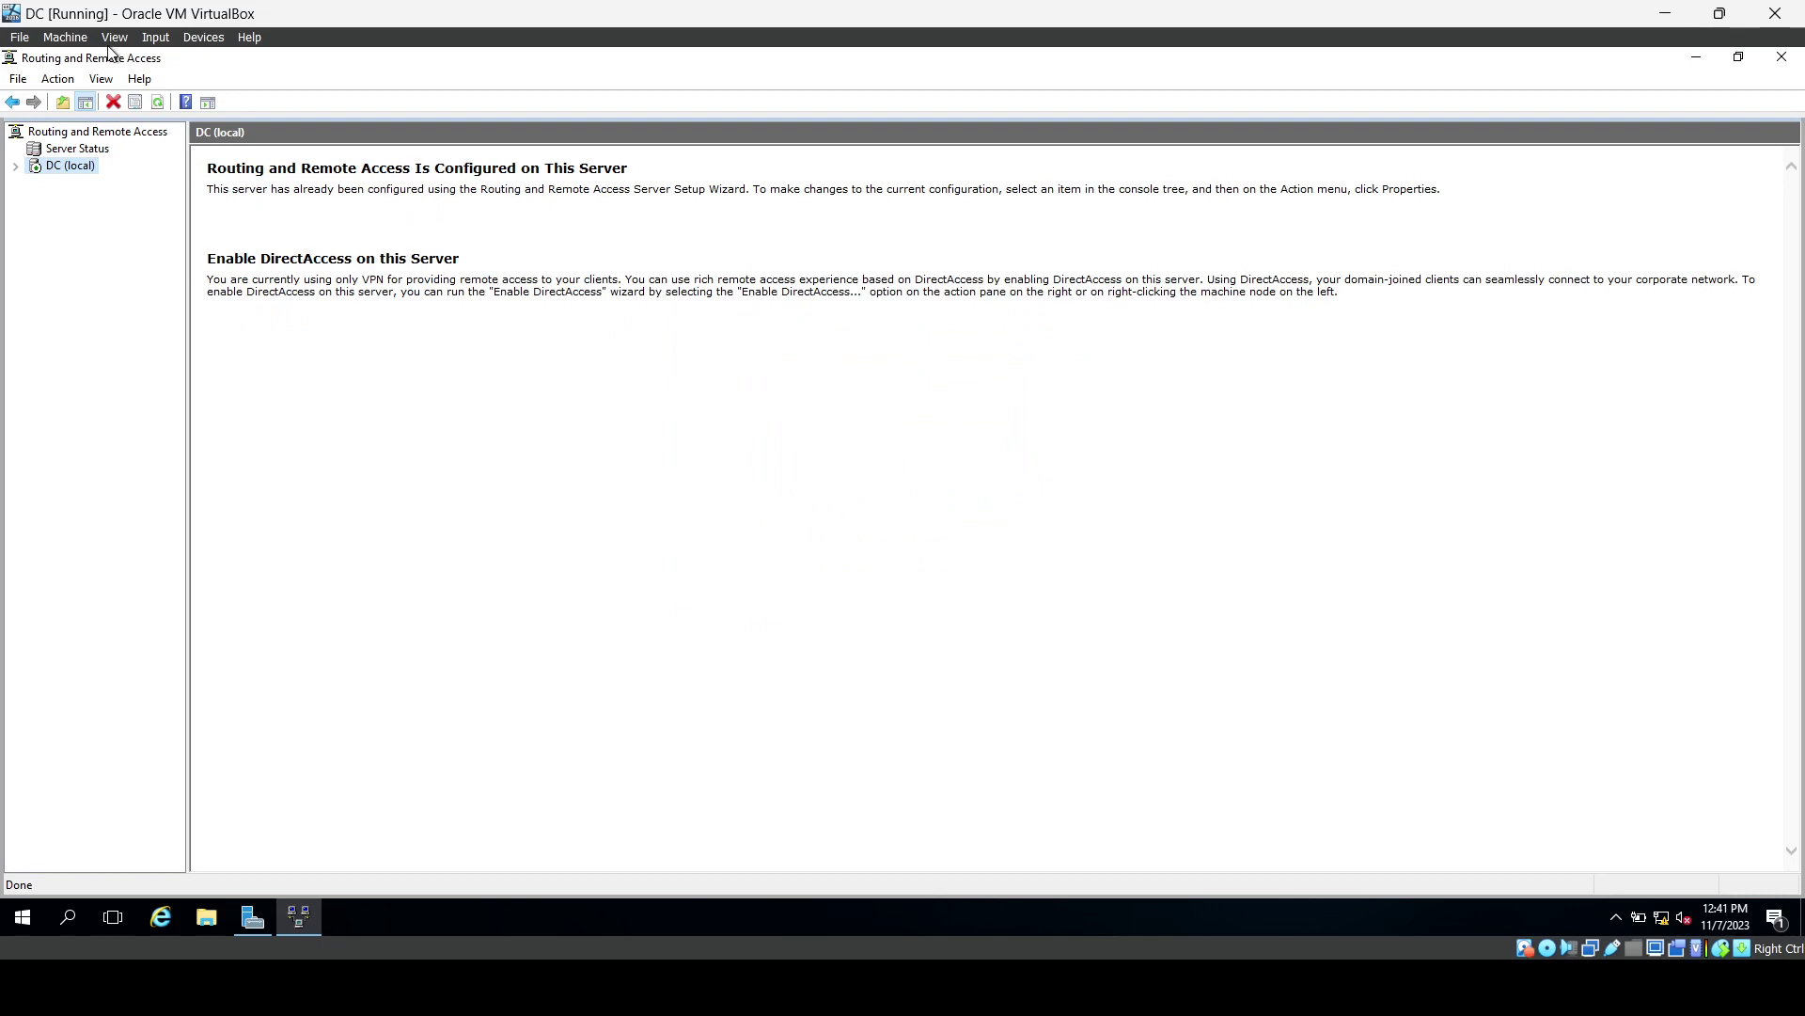
click(14, 167)
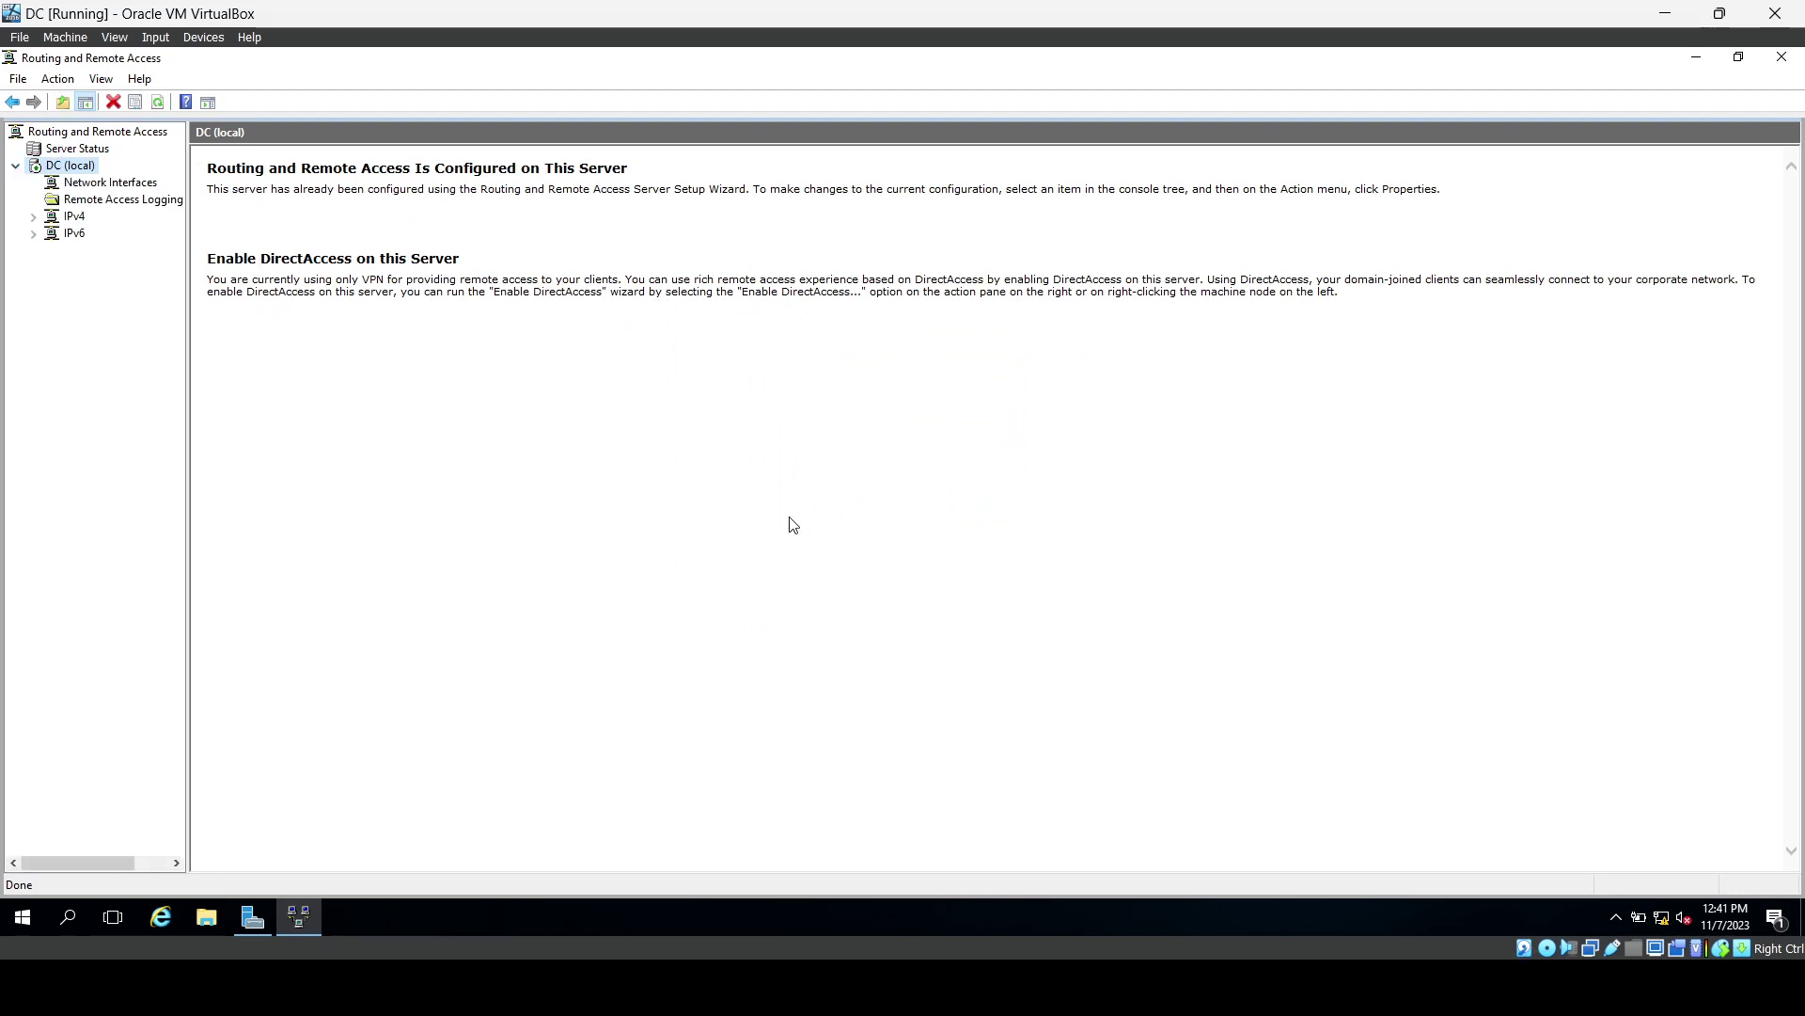
click(1784, 58)
mouse_move(561, 978)
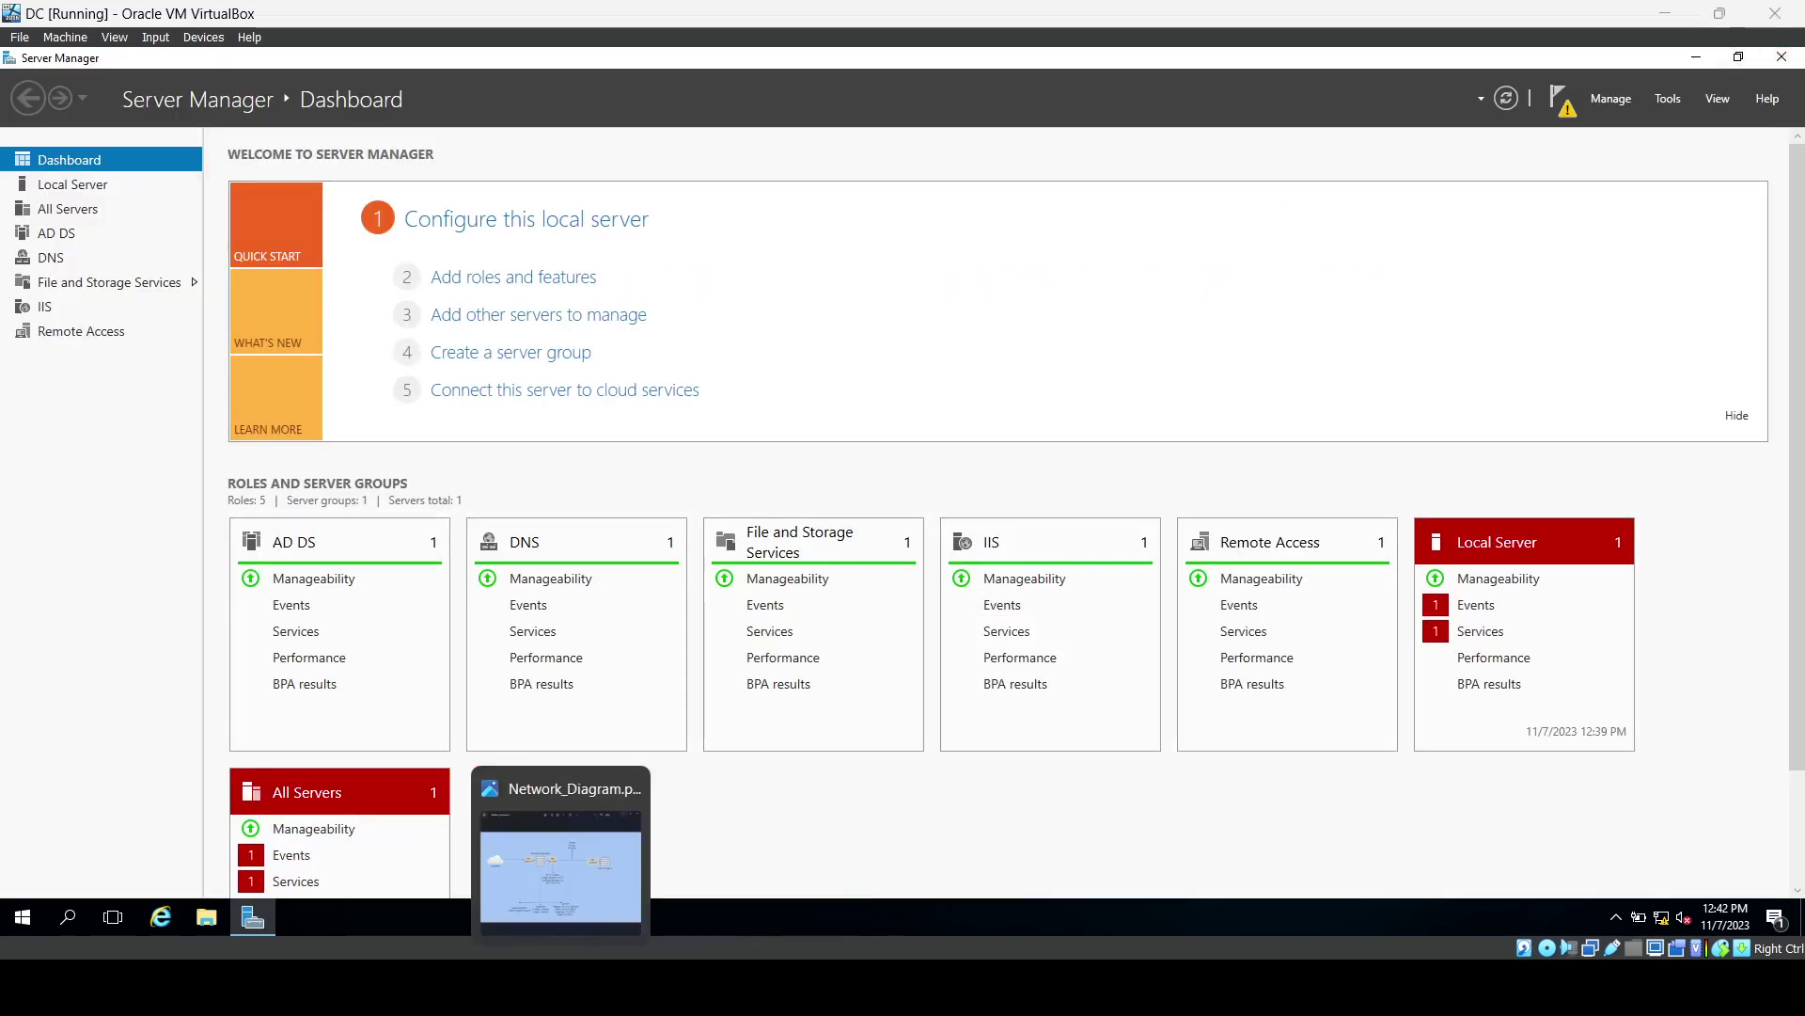
click(560, 865)
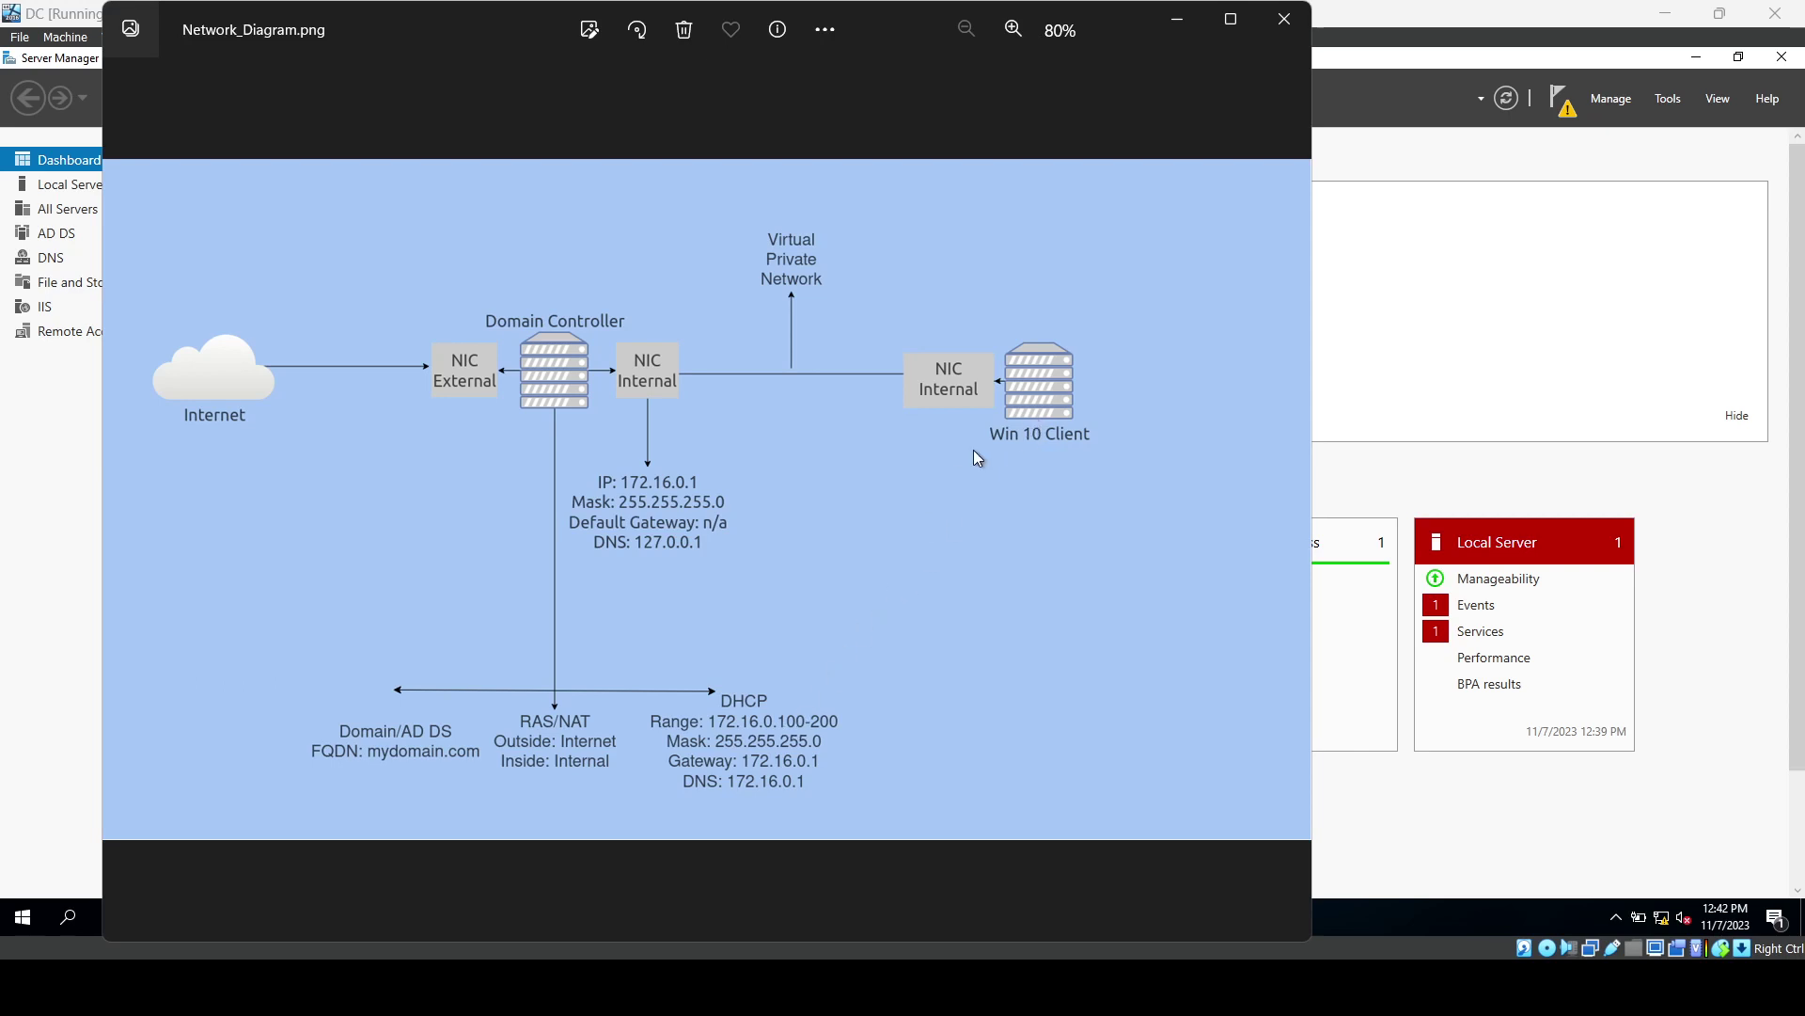
click(1179, 19)
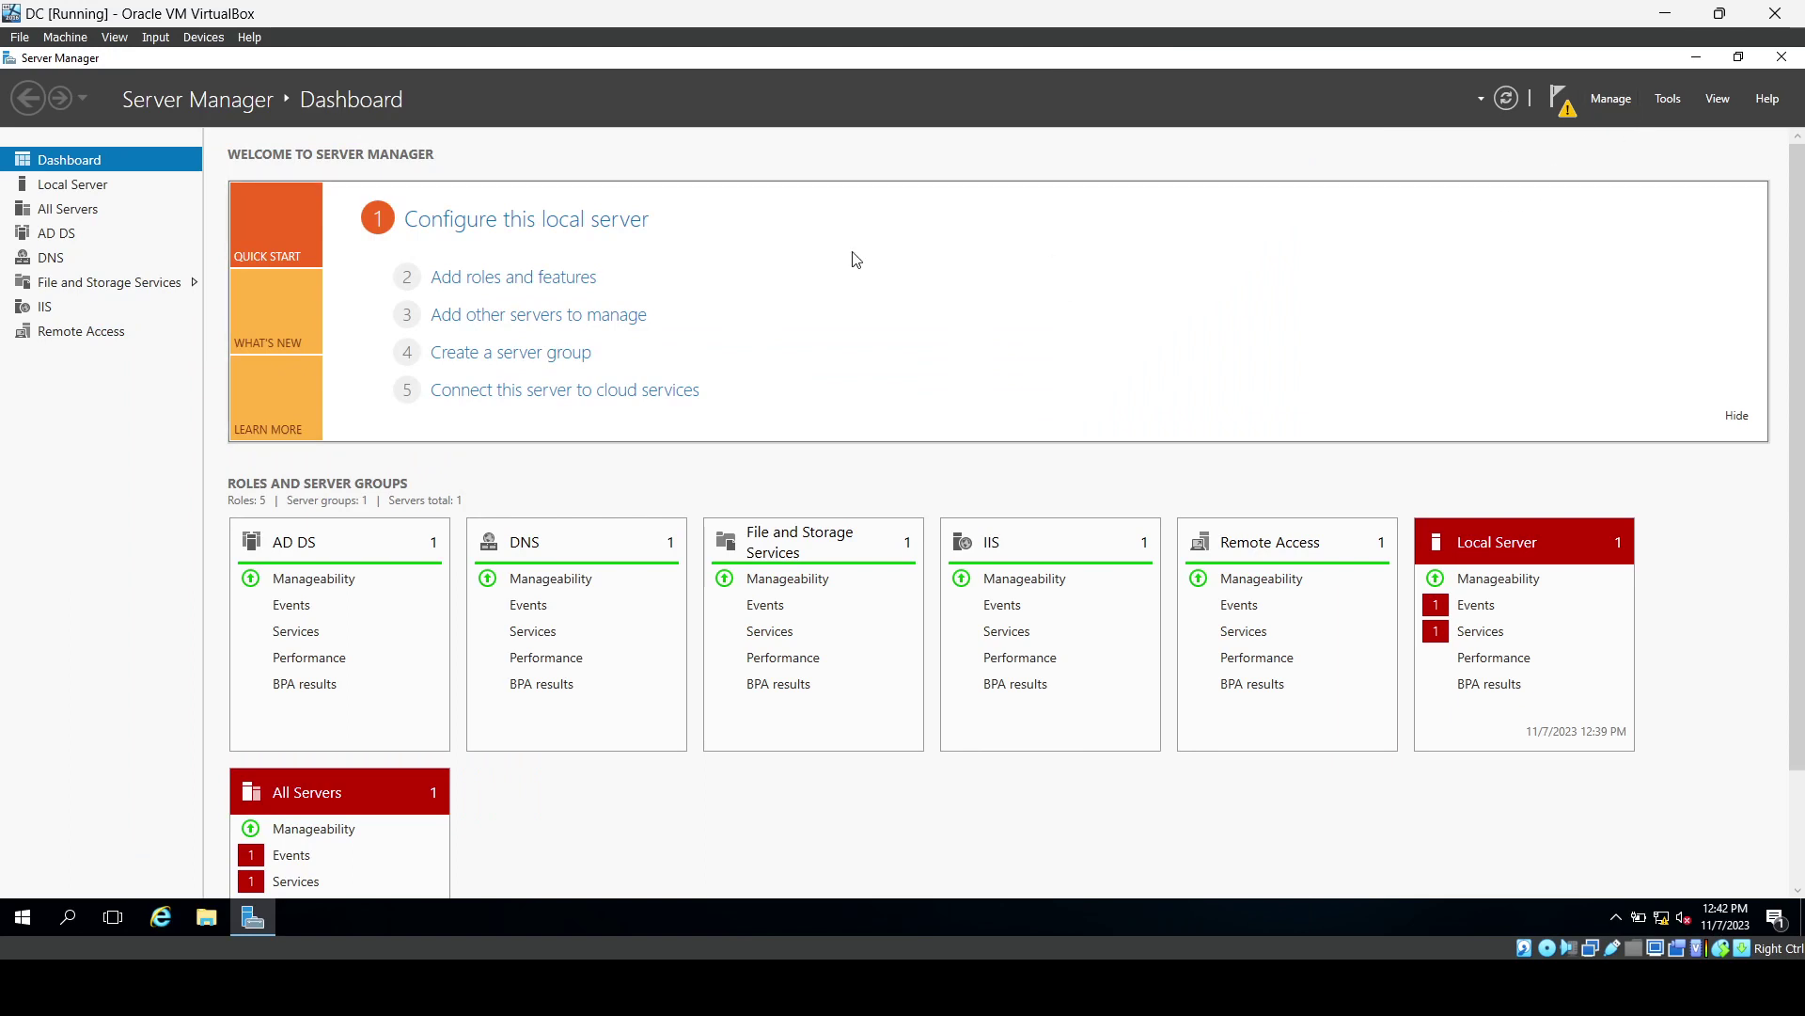
Install the DHCP Server role with its management tools on DC.mydomain.com.
click(566, 280)
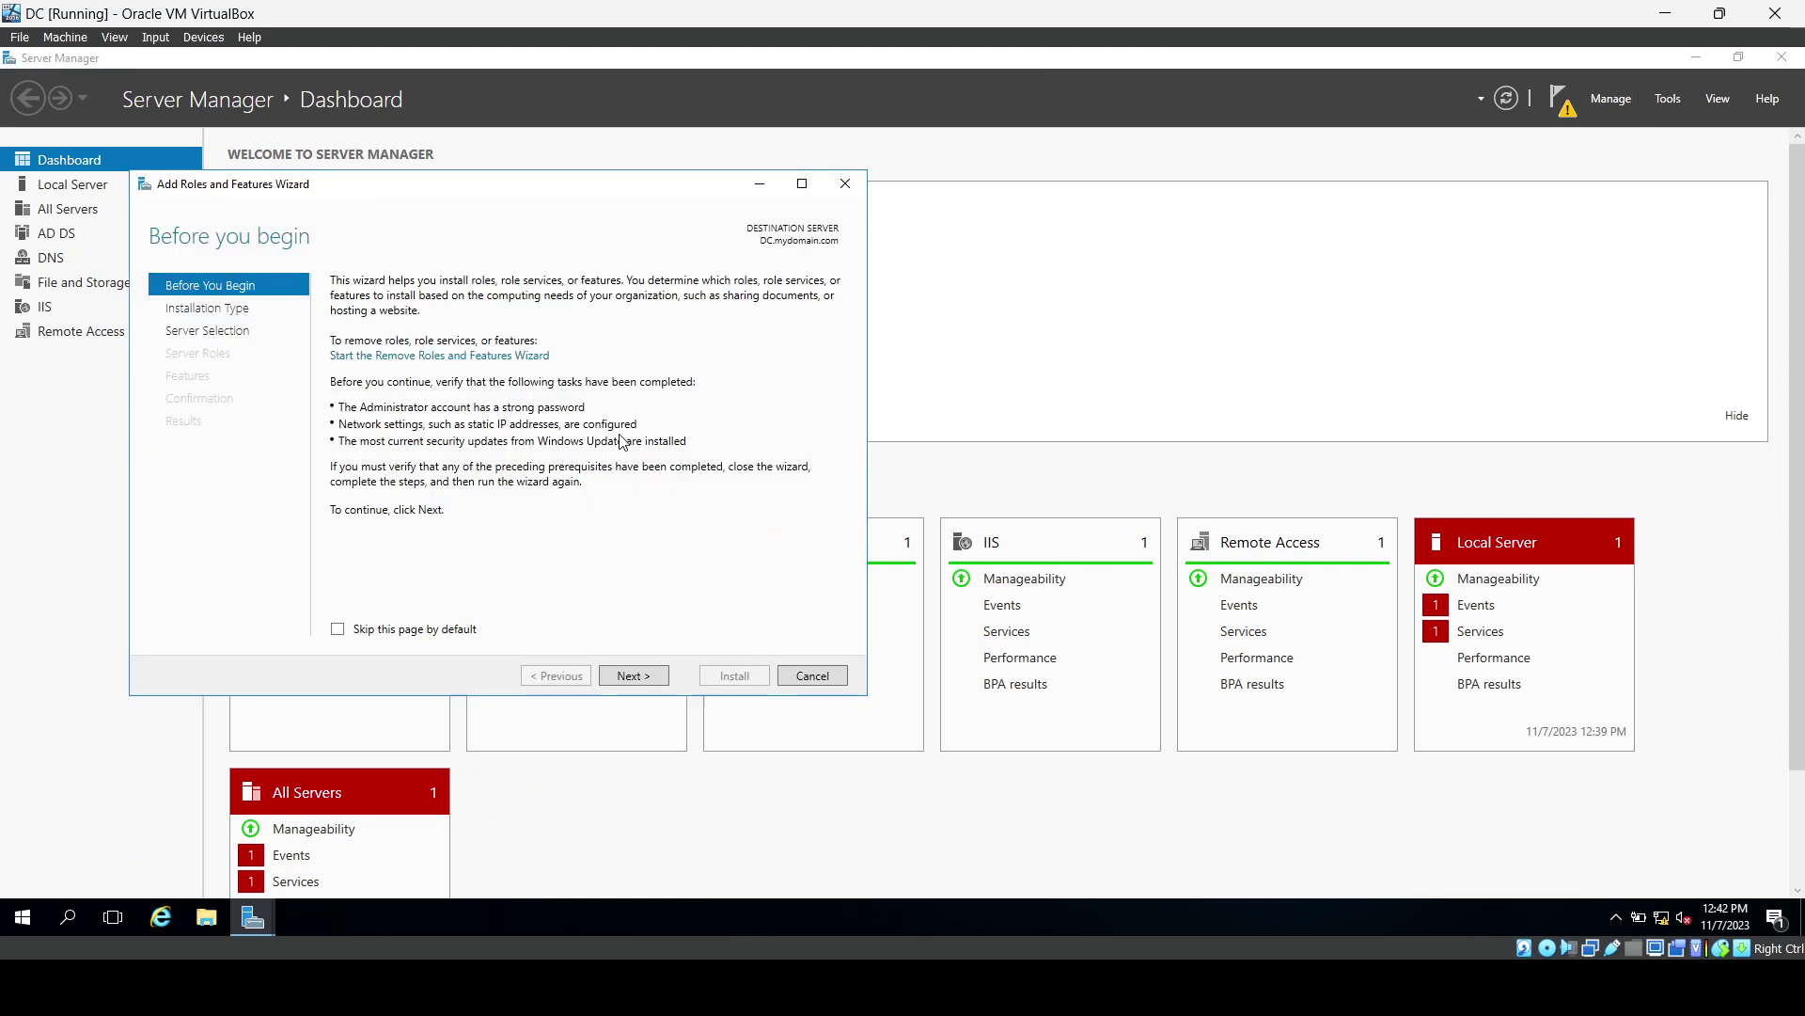
click(634, 675)
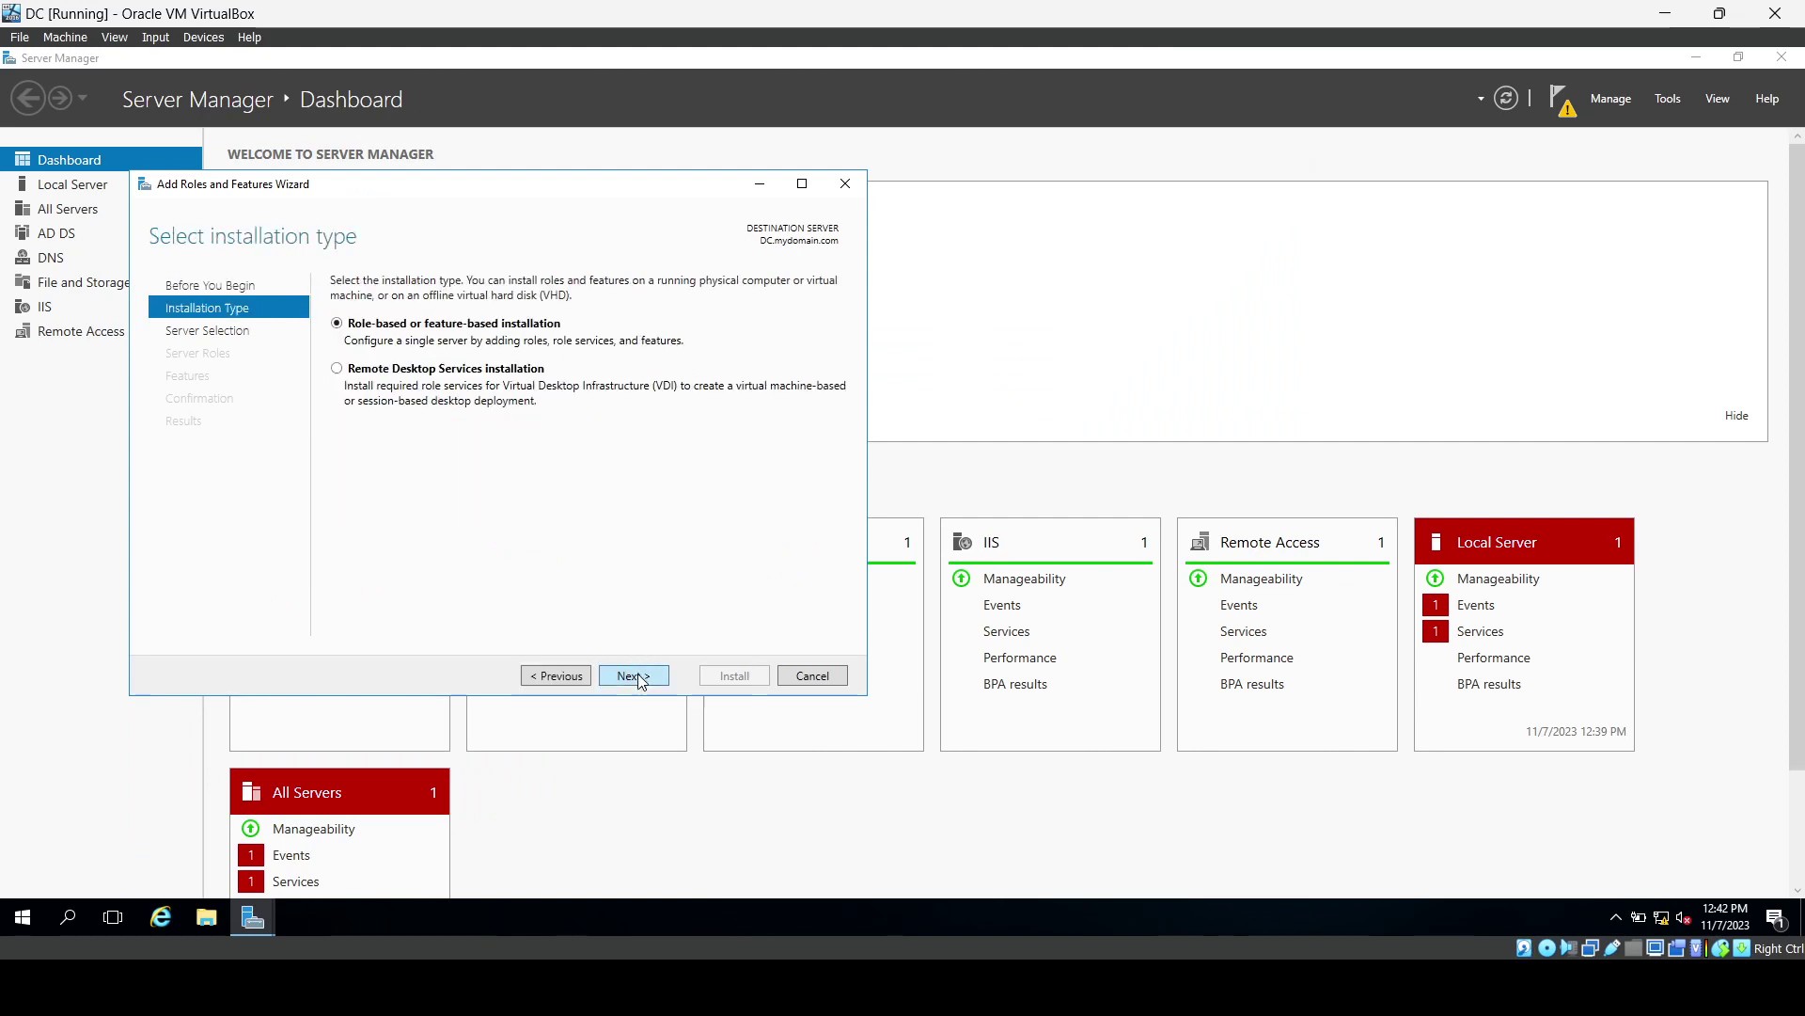
click(634, 675)
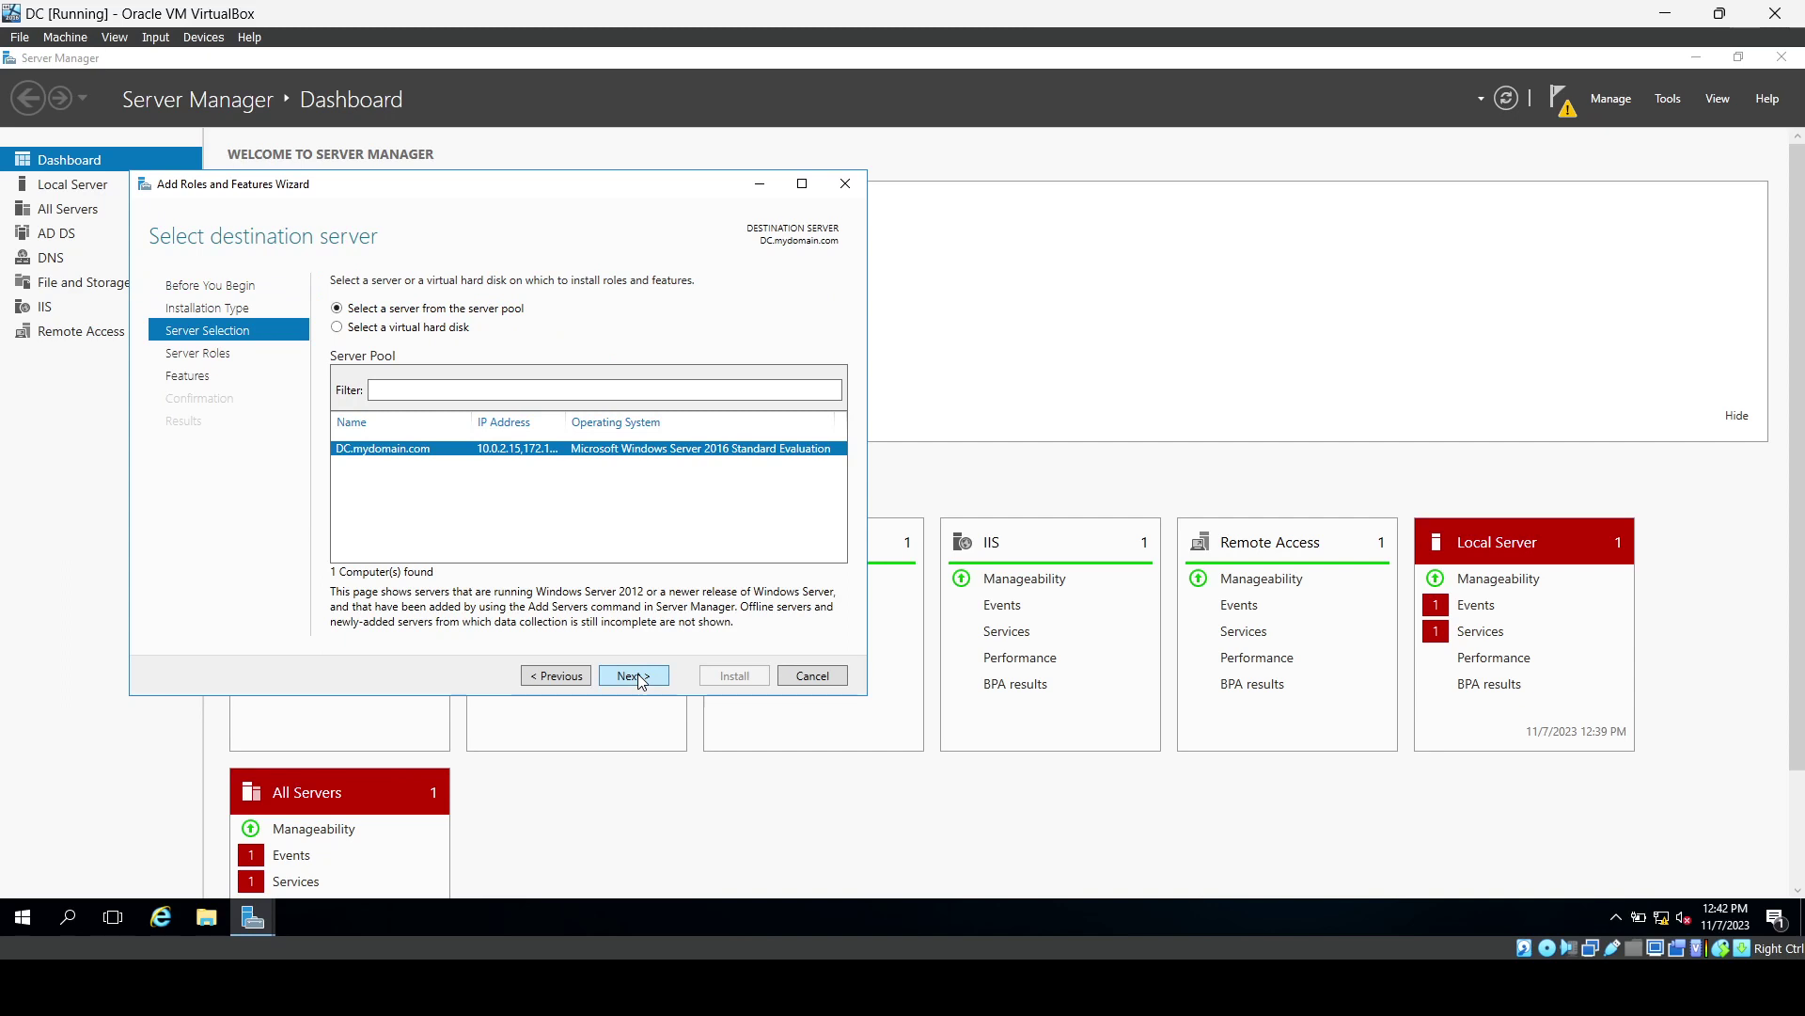
click(634, 675)
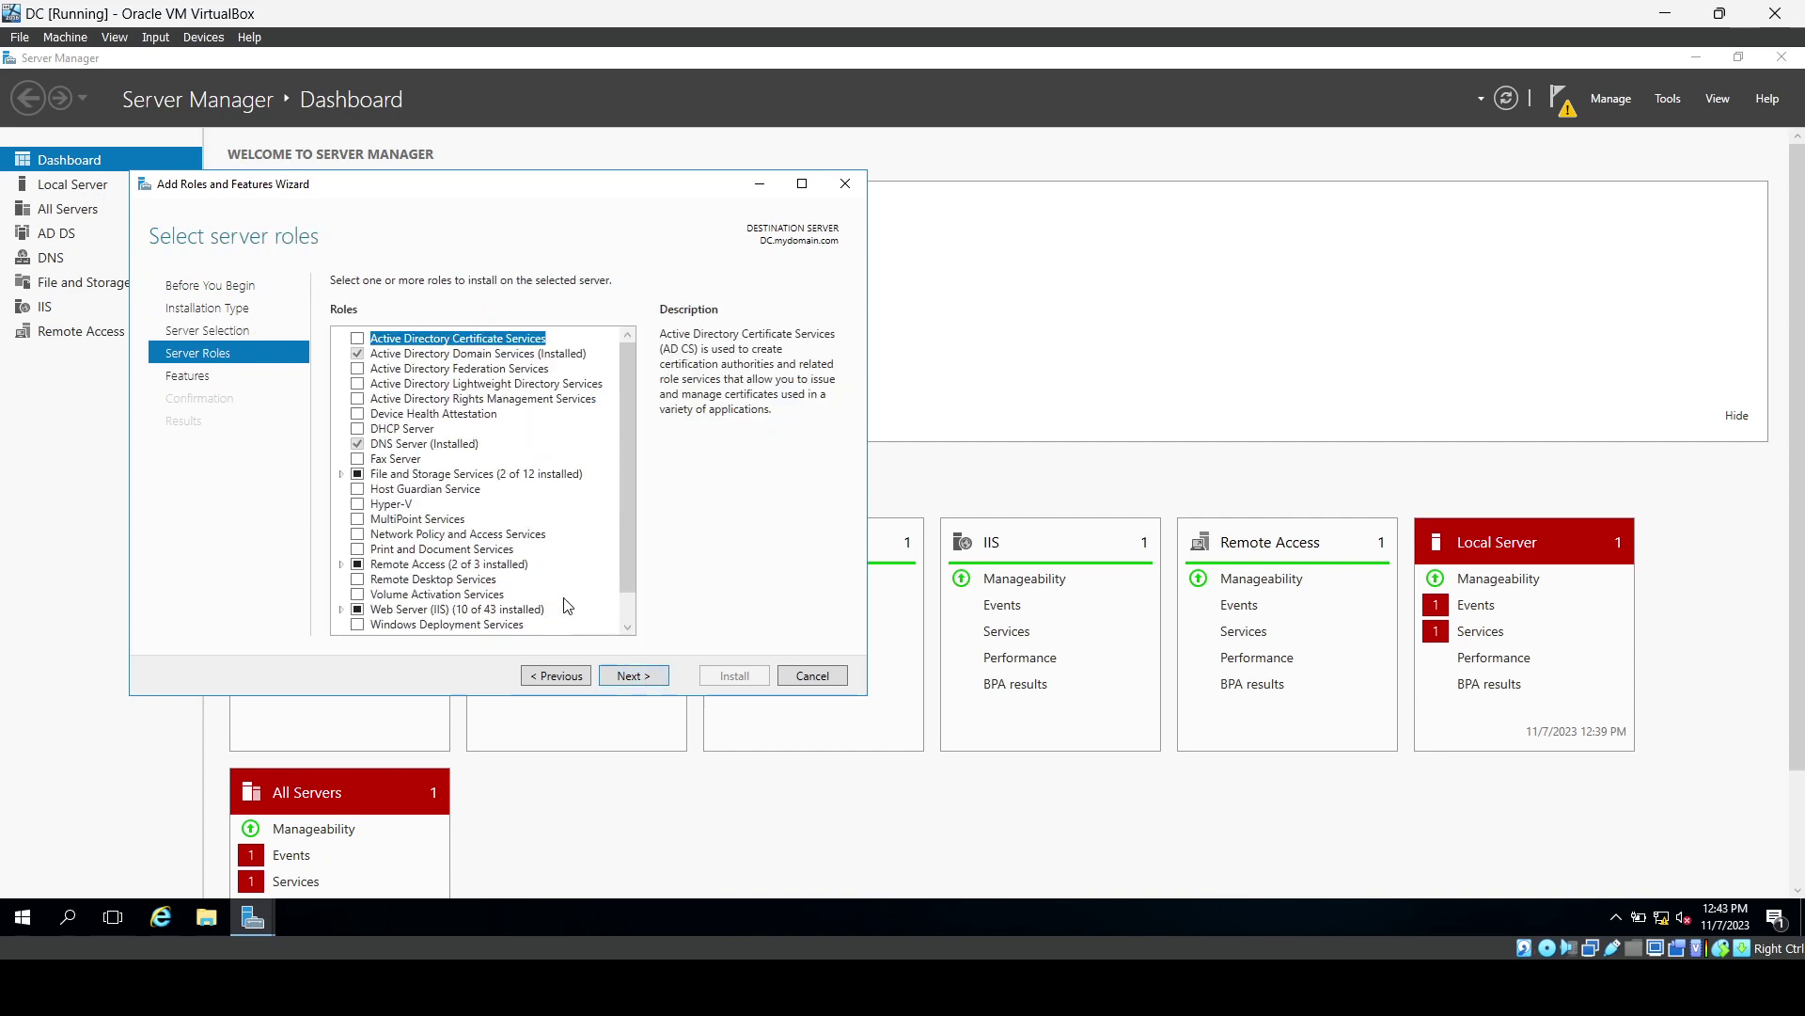
click(359, 430)
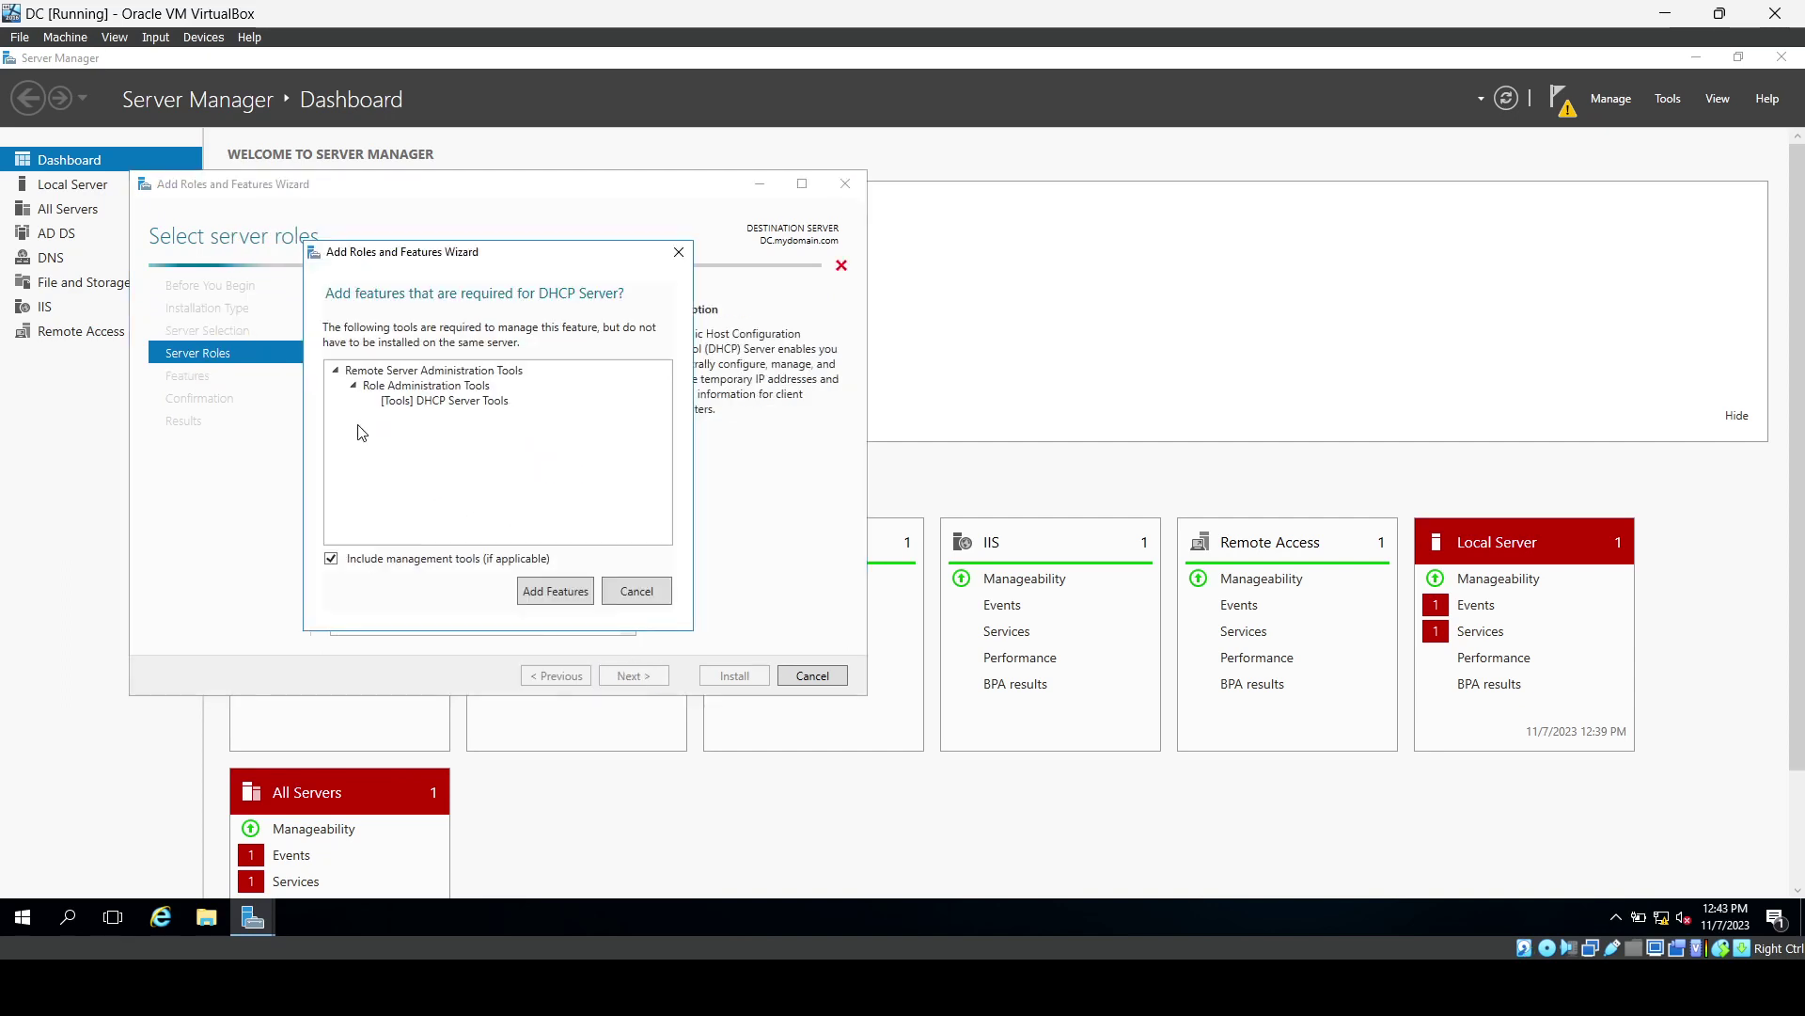
click(538, 593)
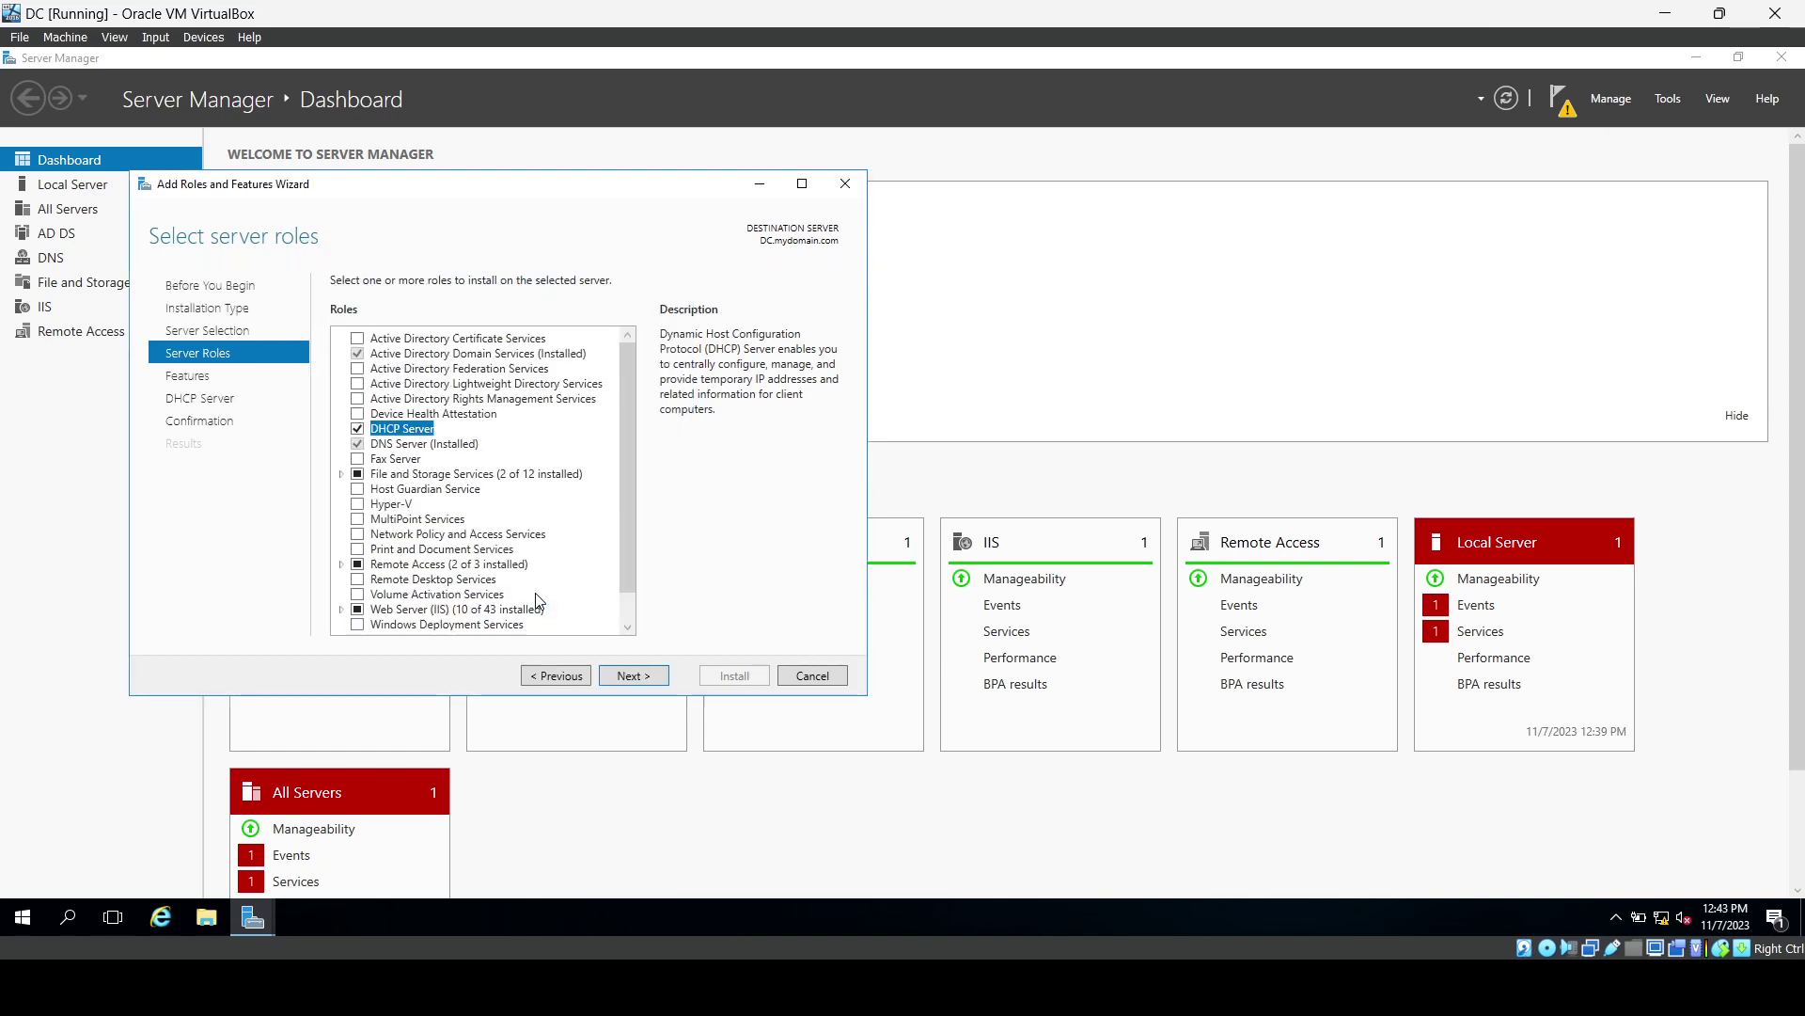
click(636, 677)
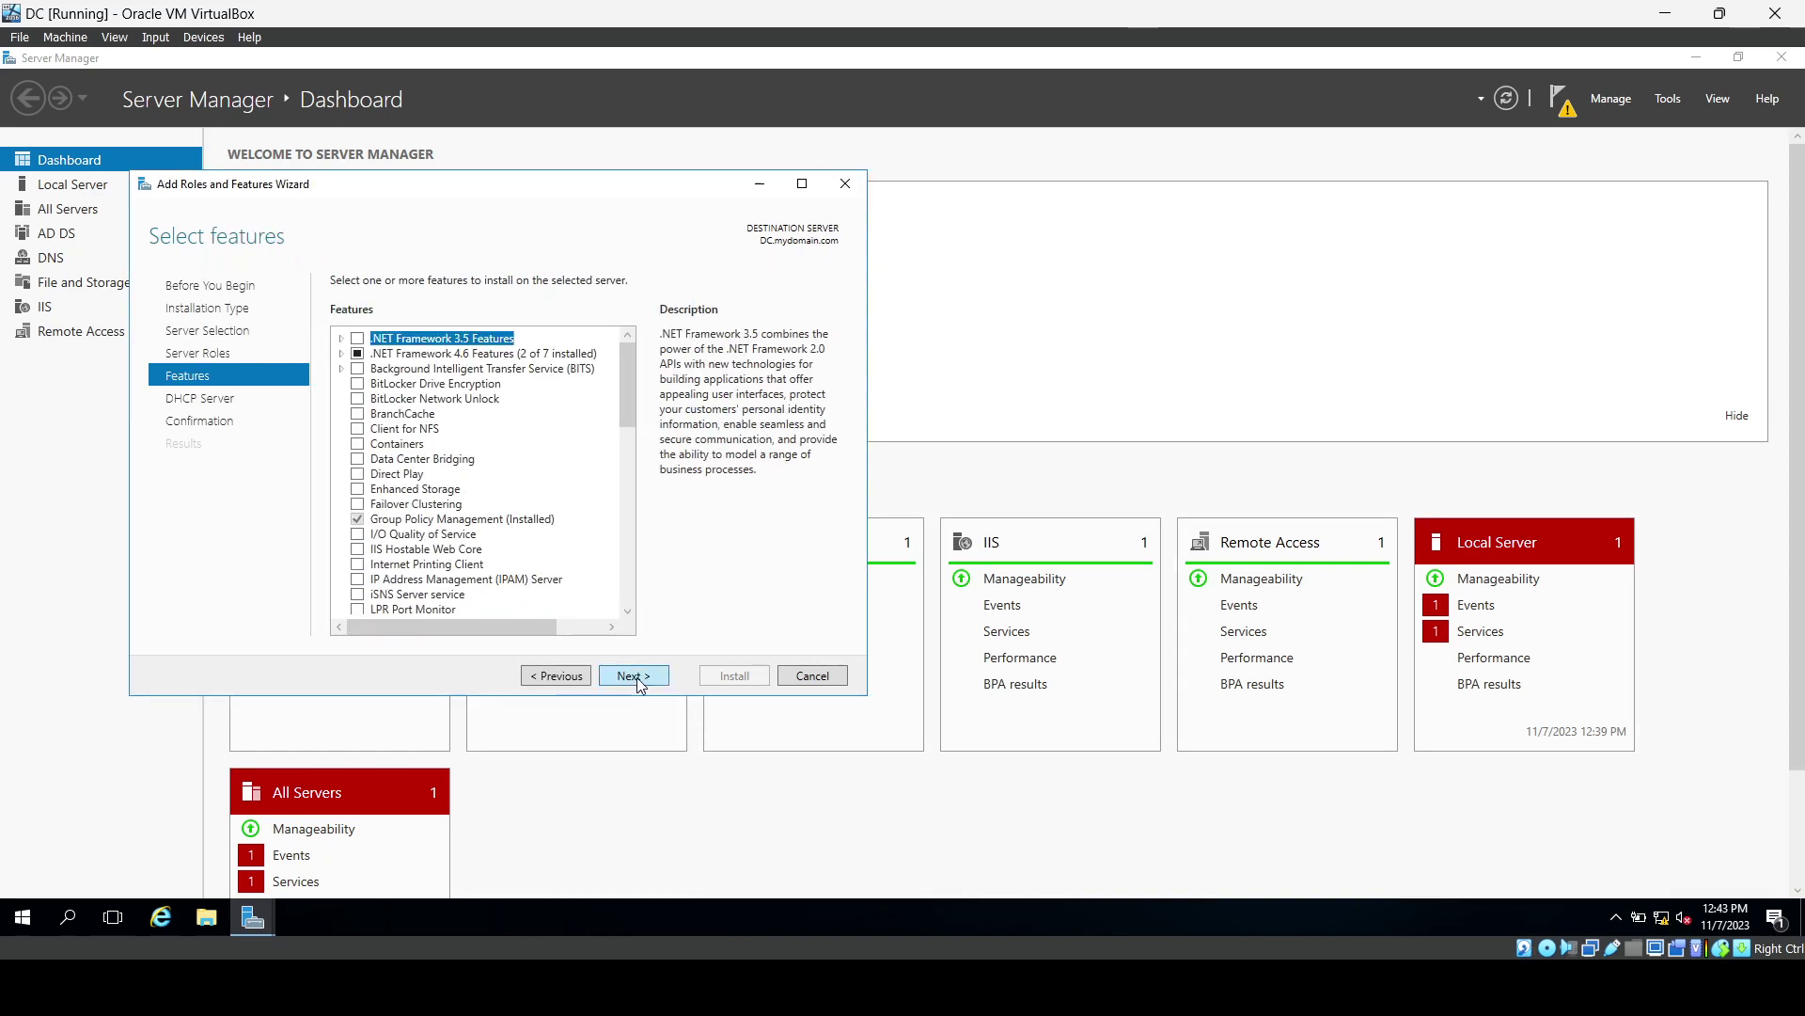
click(636, 677)
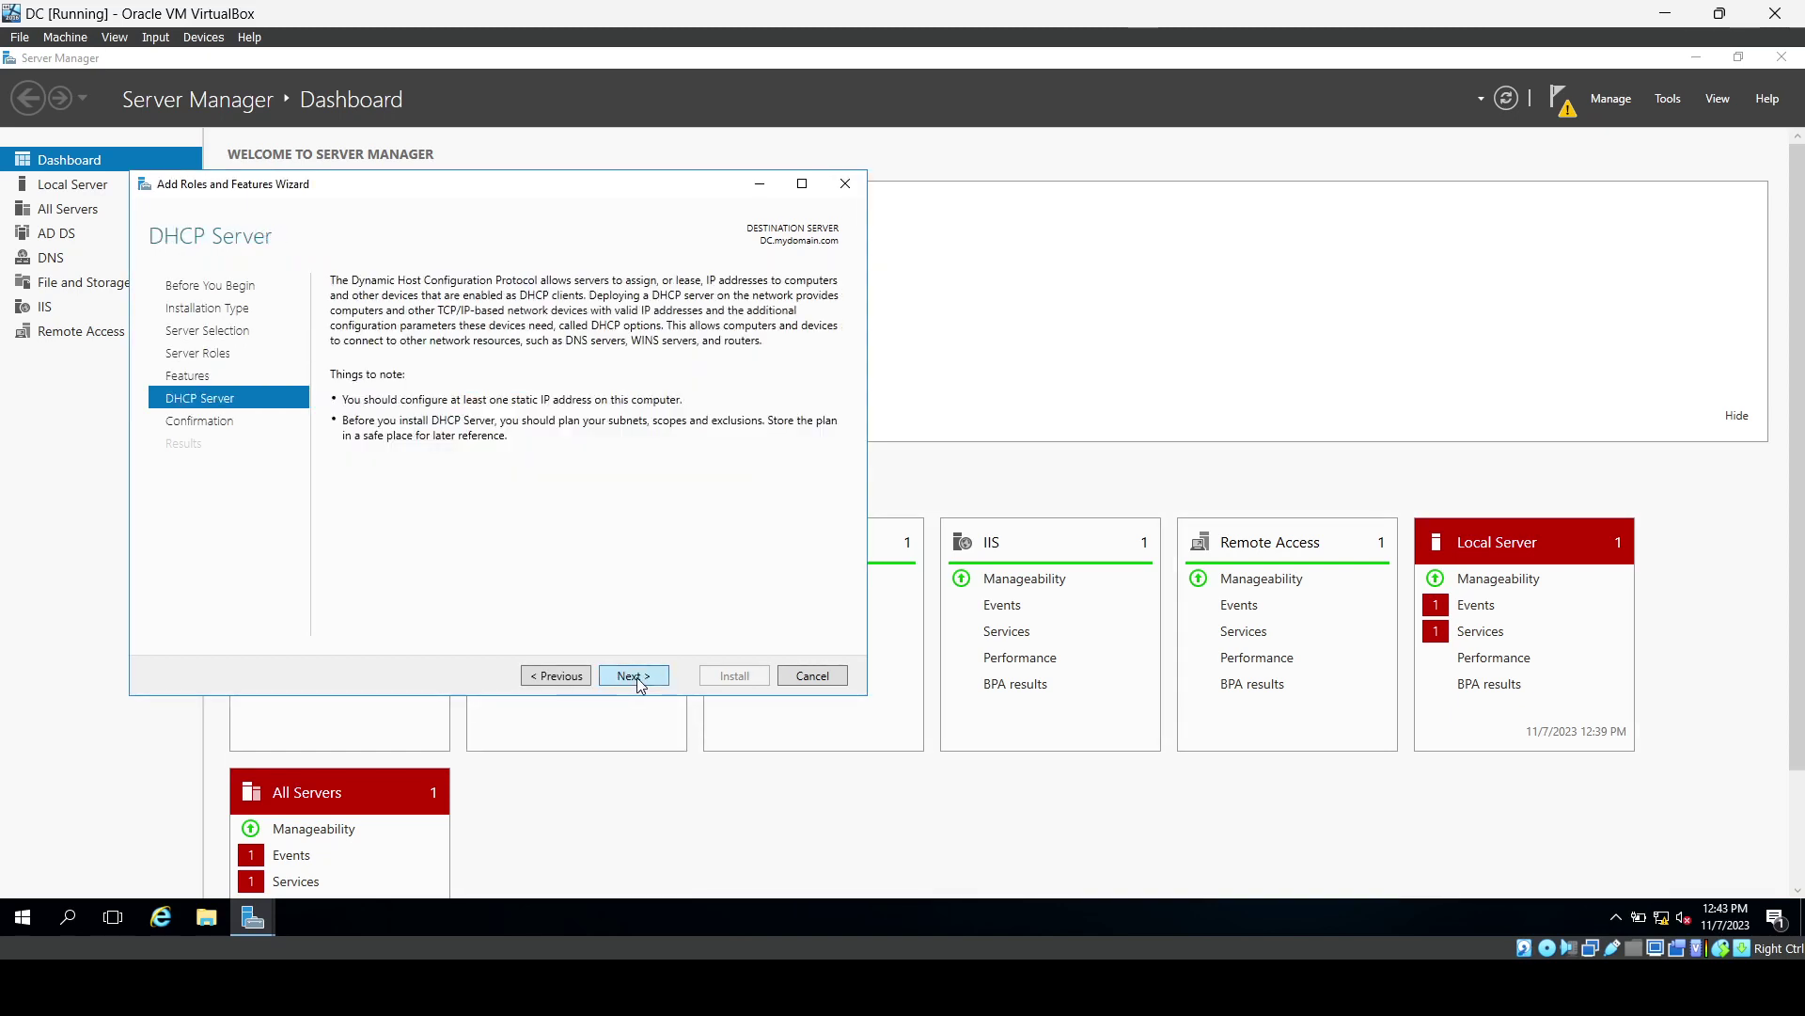
click(636, 677)
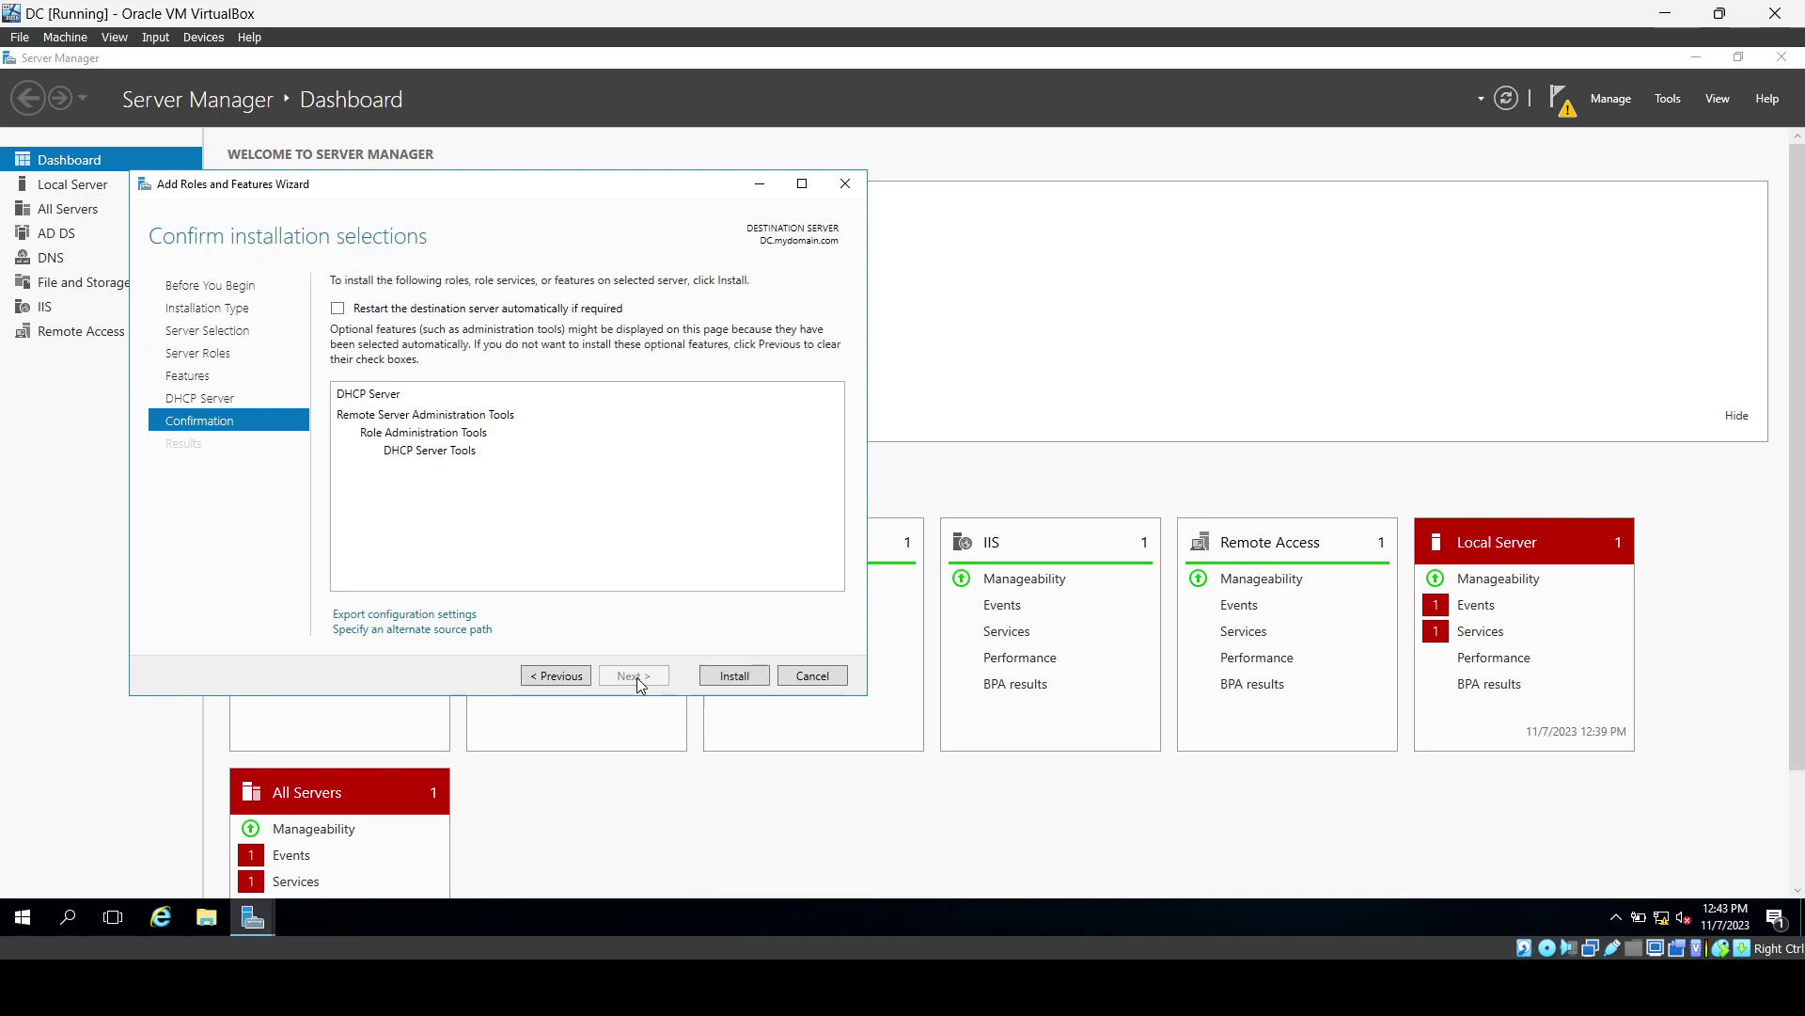
click(753, 679)
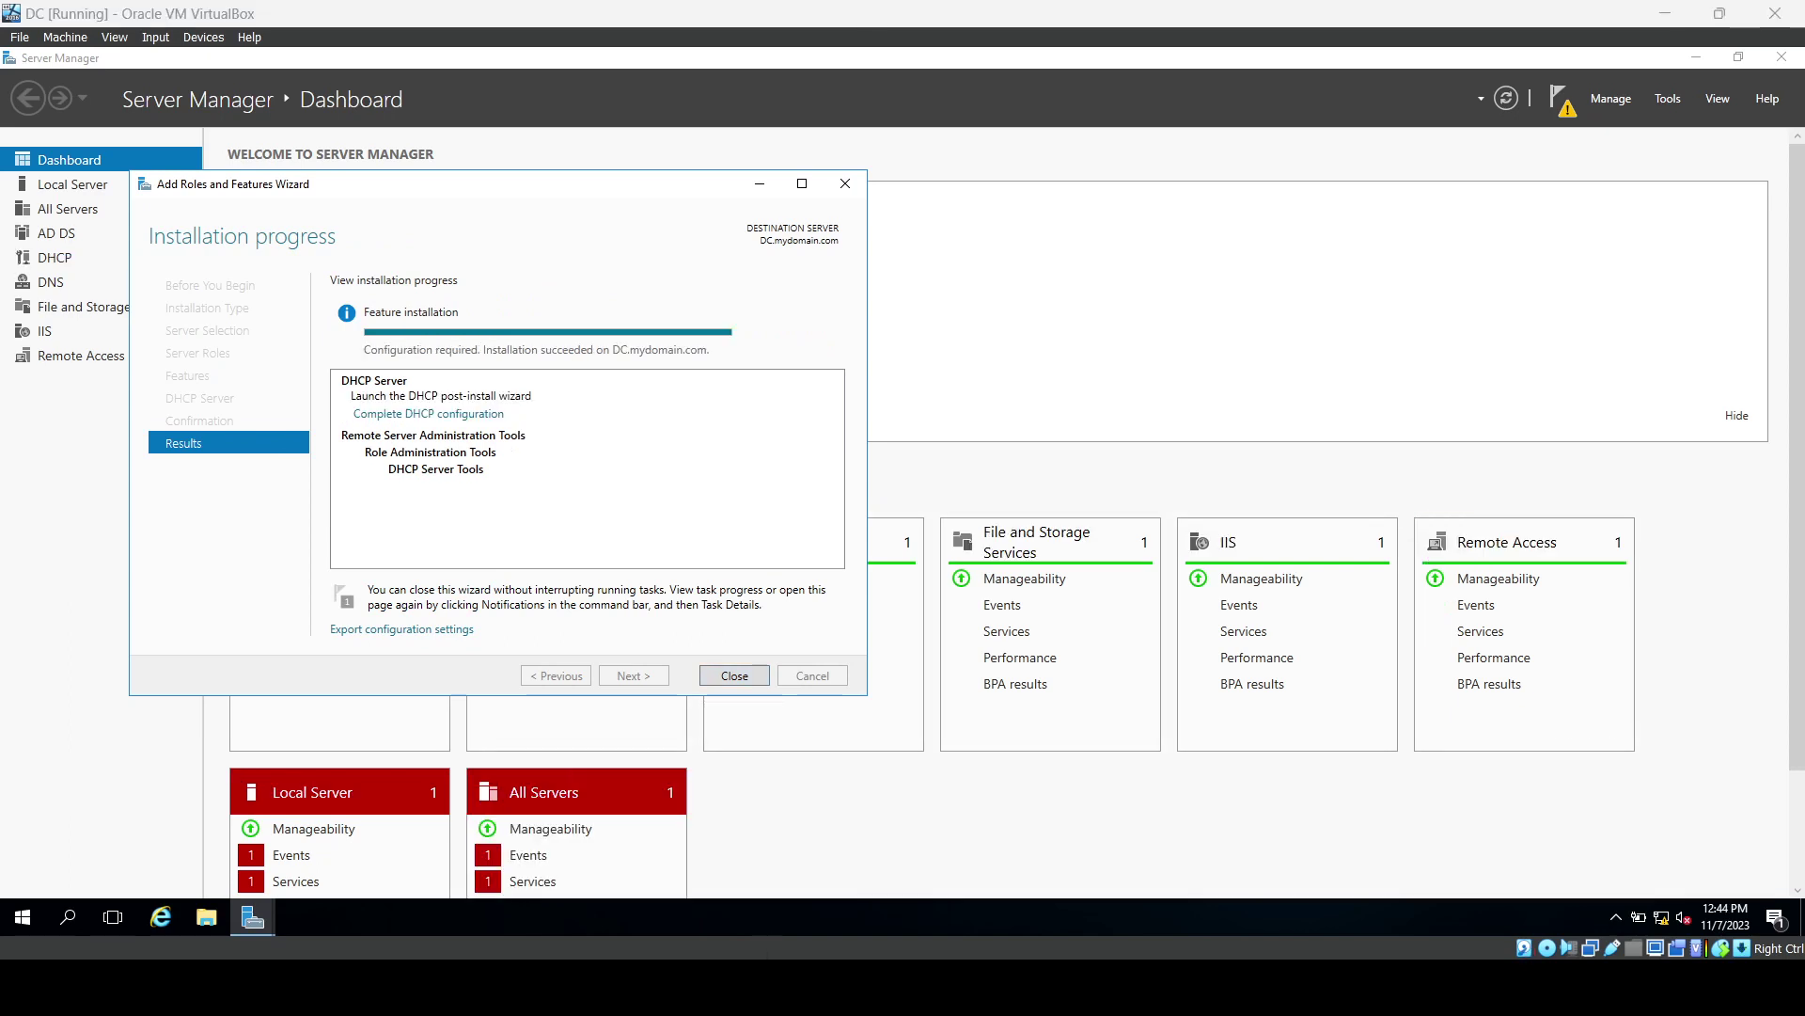
click(715, 674)
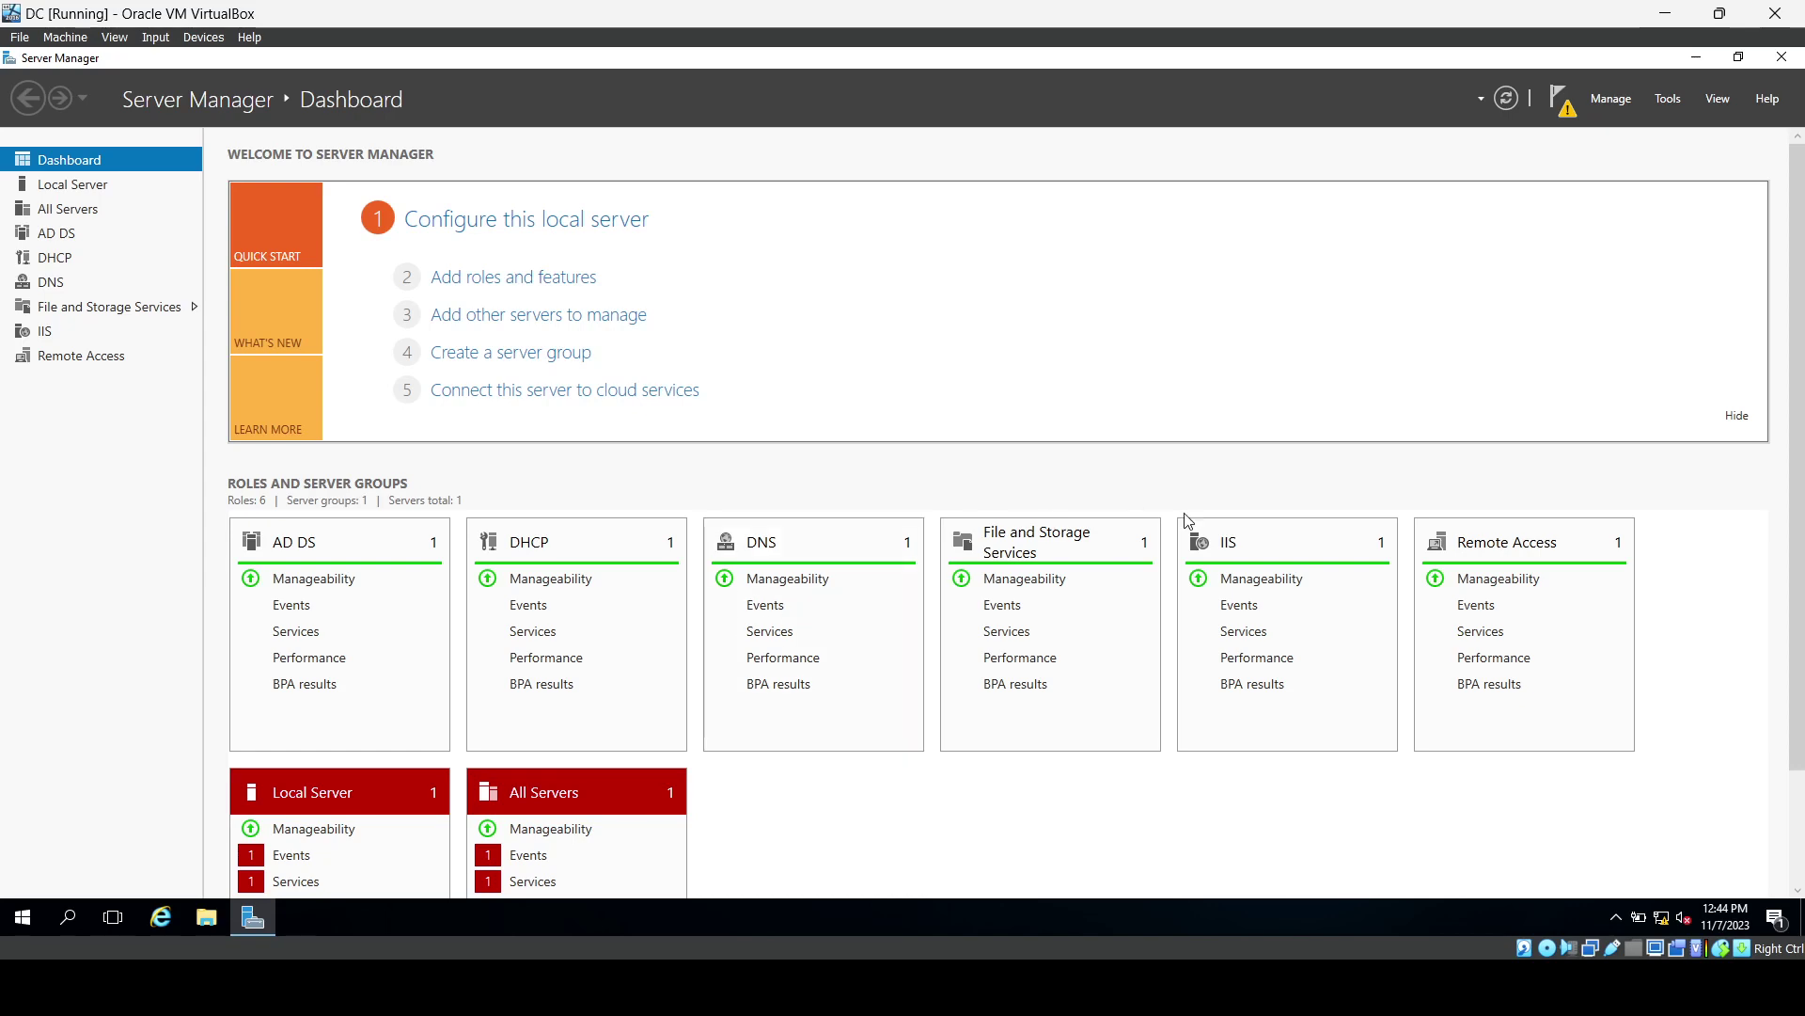
Launch the DHCP console maximized and expand the dc.mydomain.com server node.
click(1661, 105)
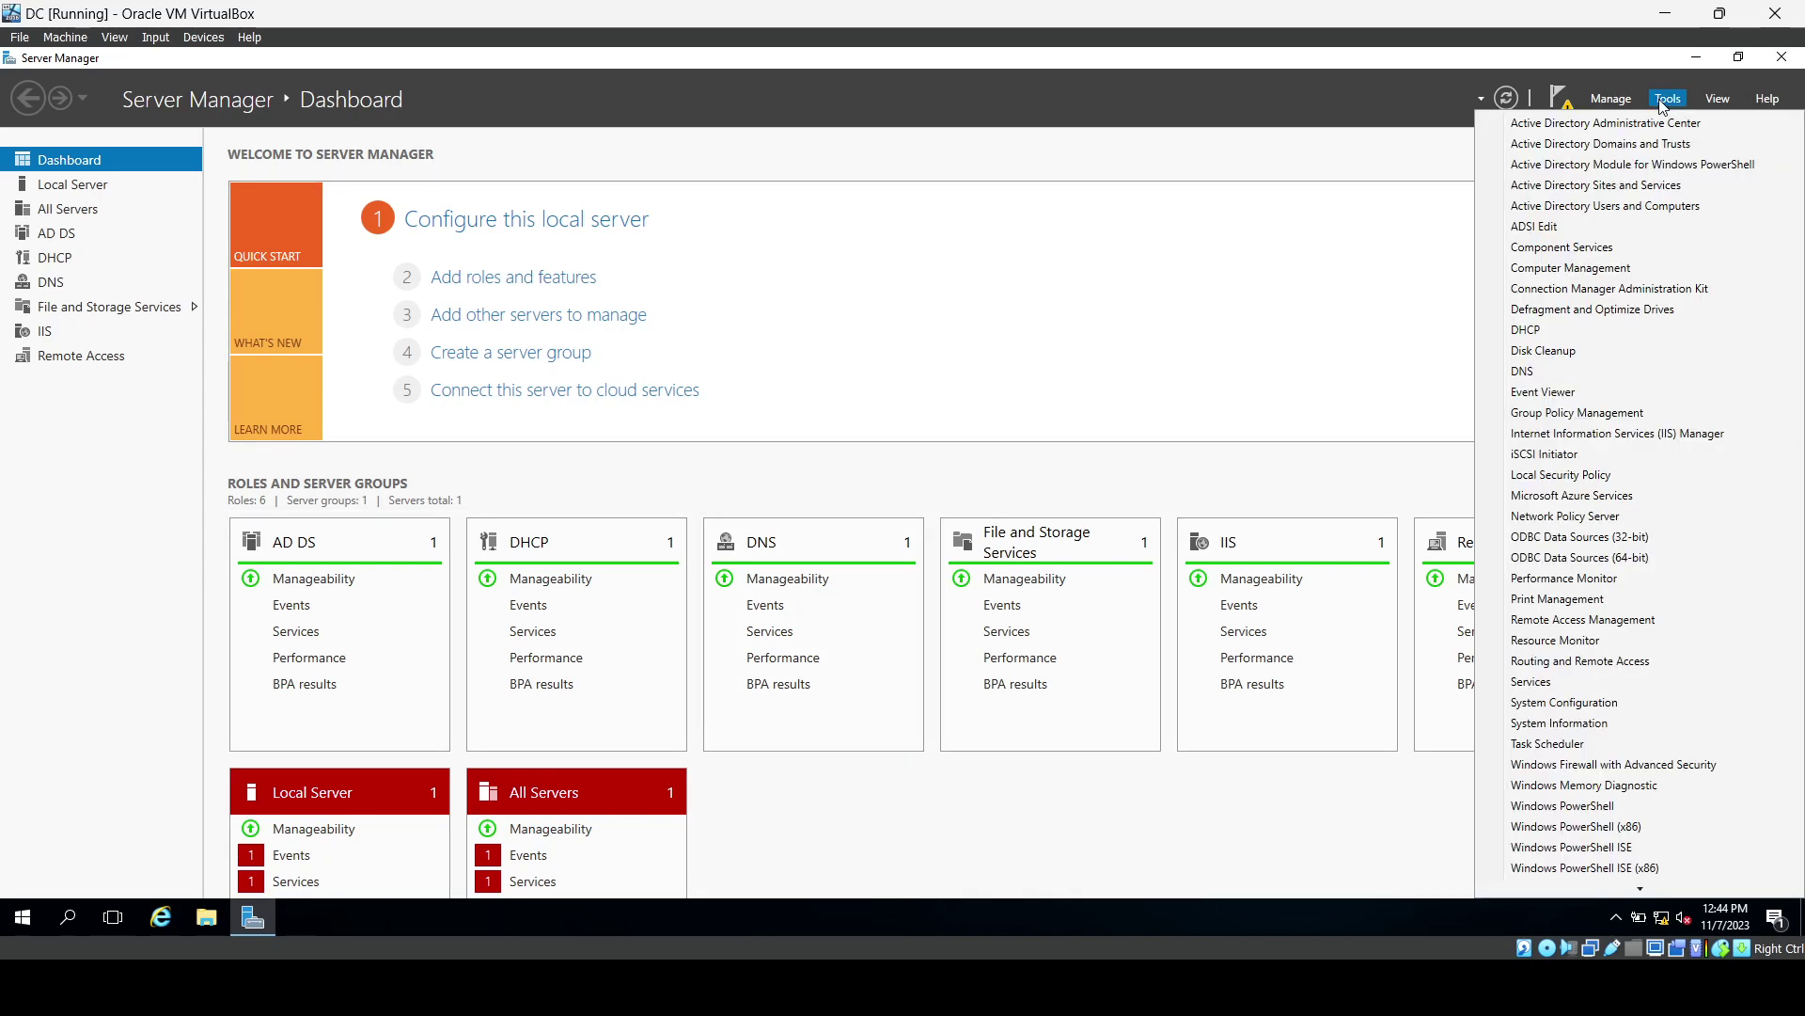
click(1538, 329)
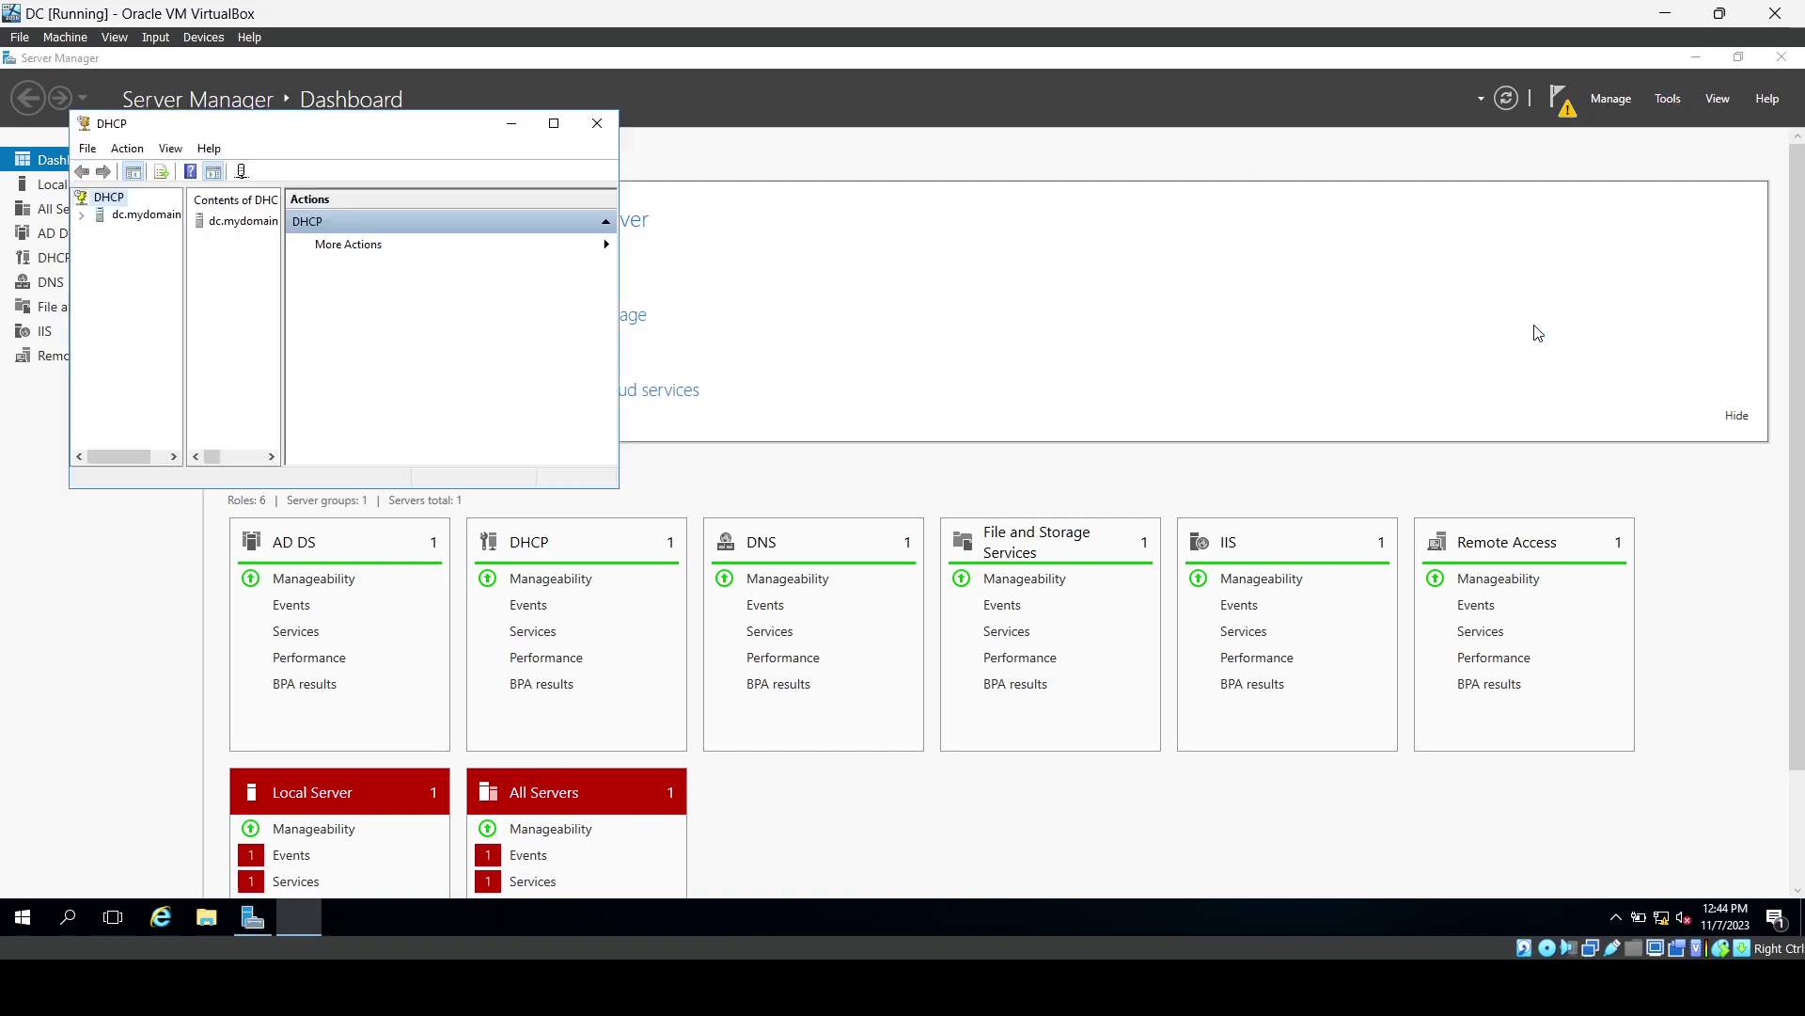
click(555, 125)
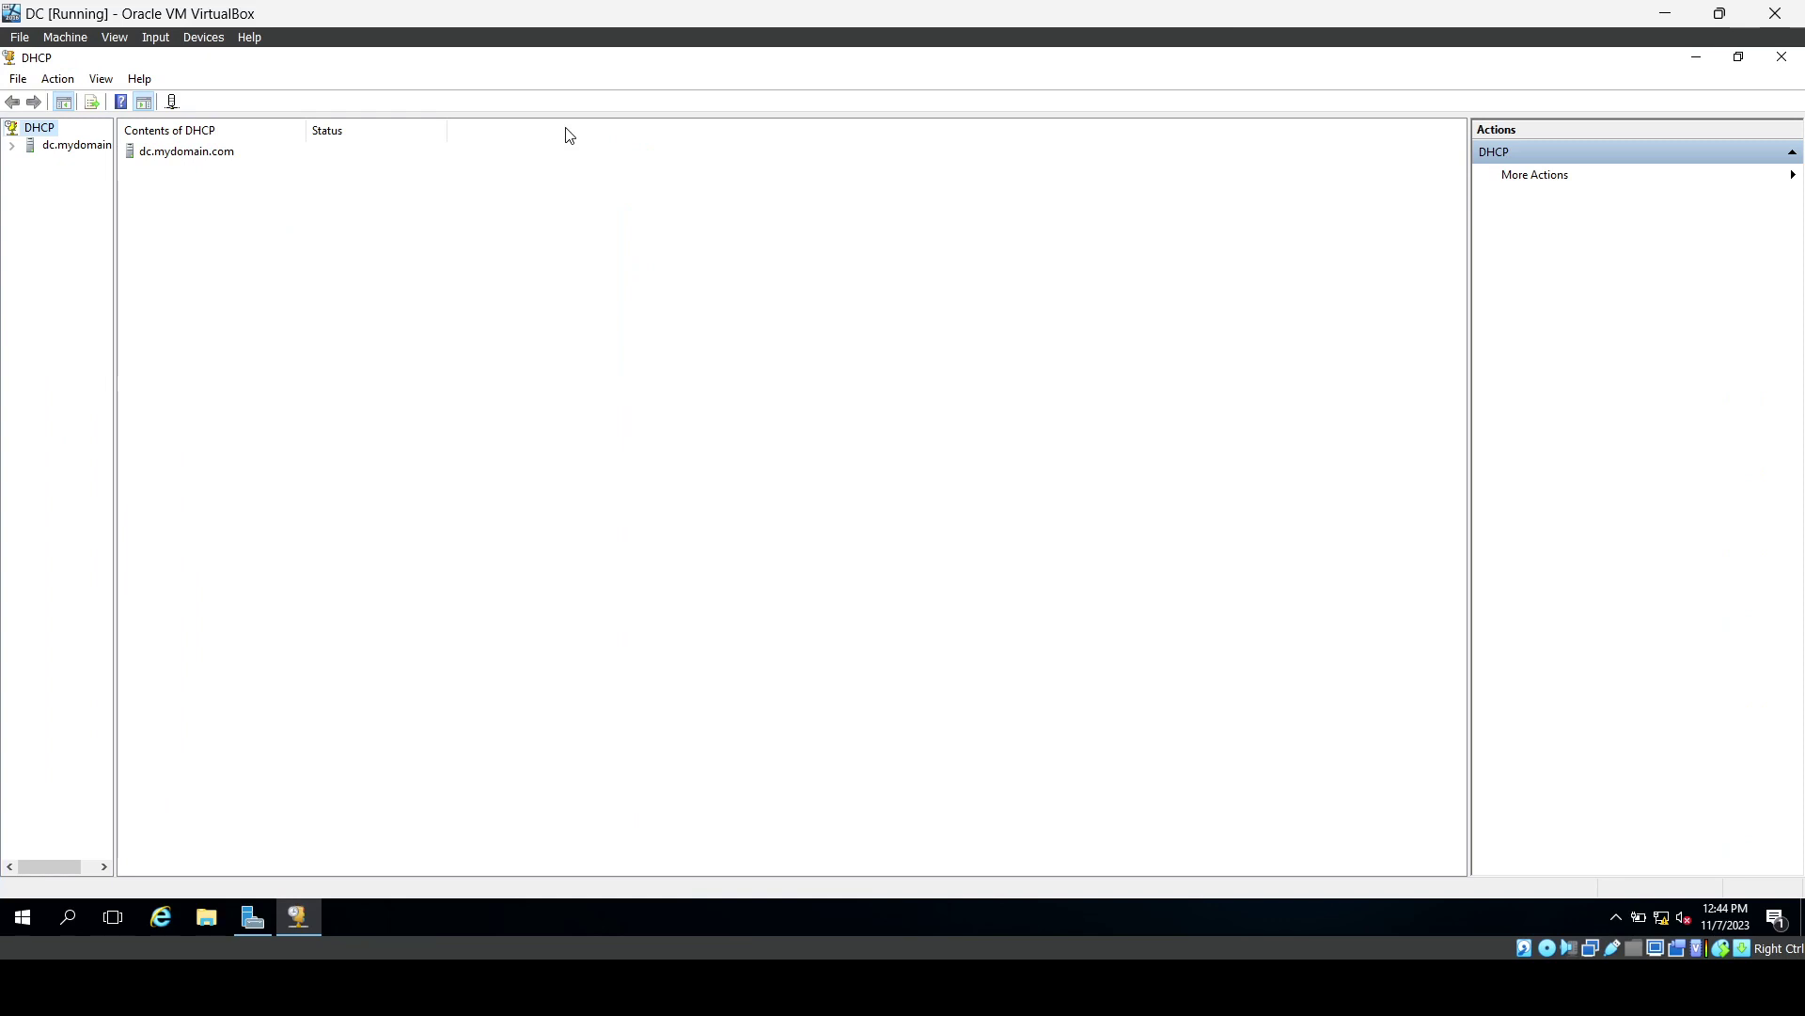
double_click(64, 155)
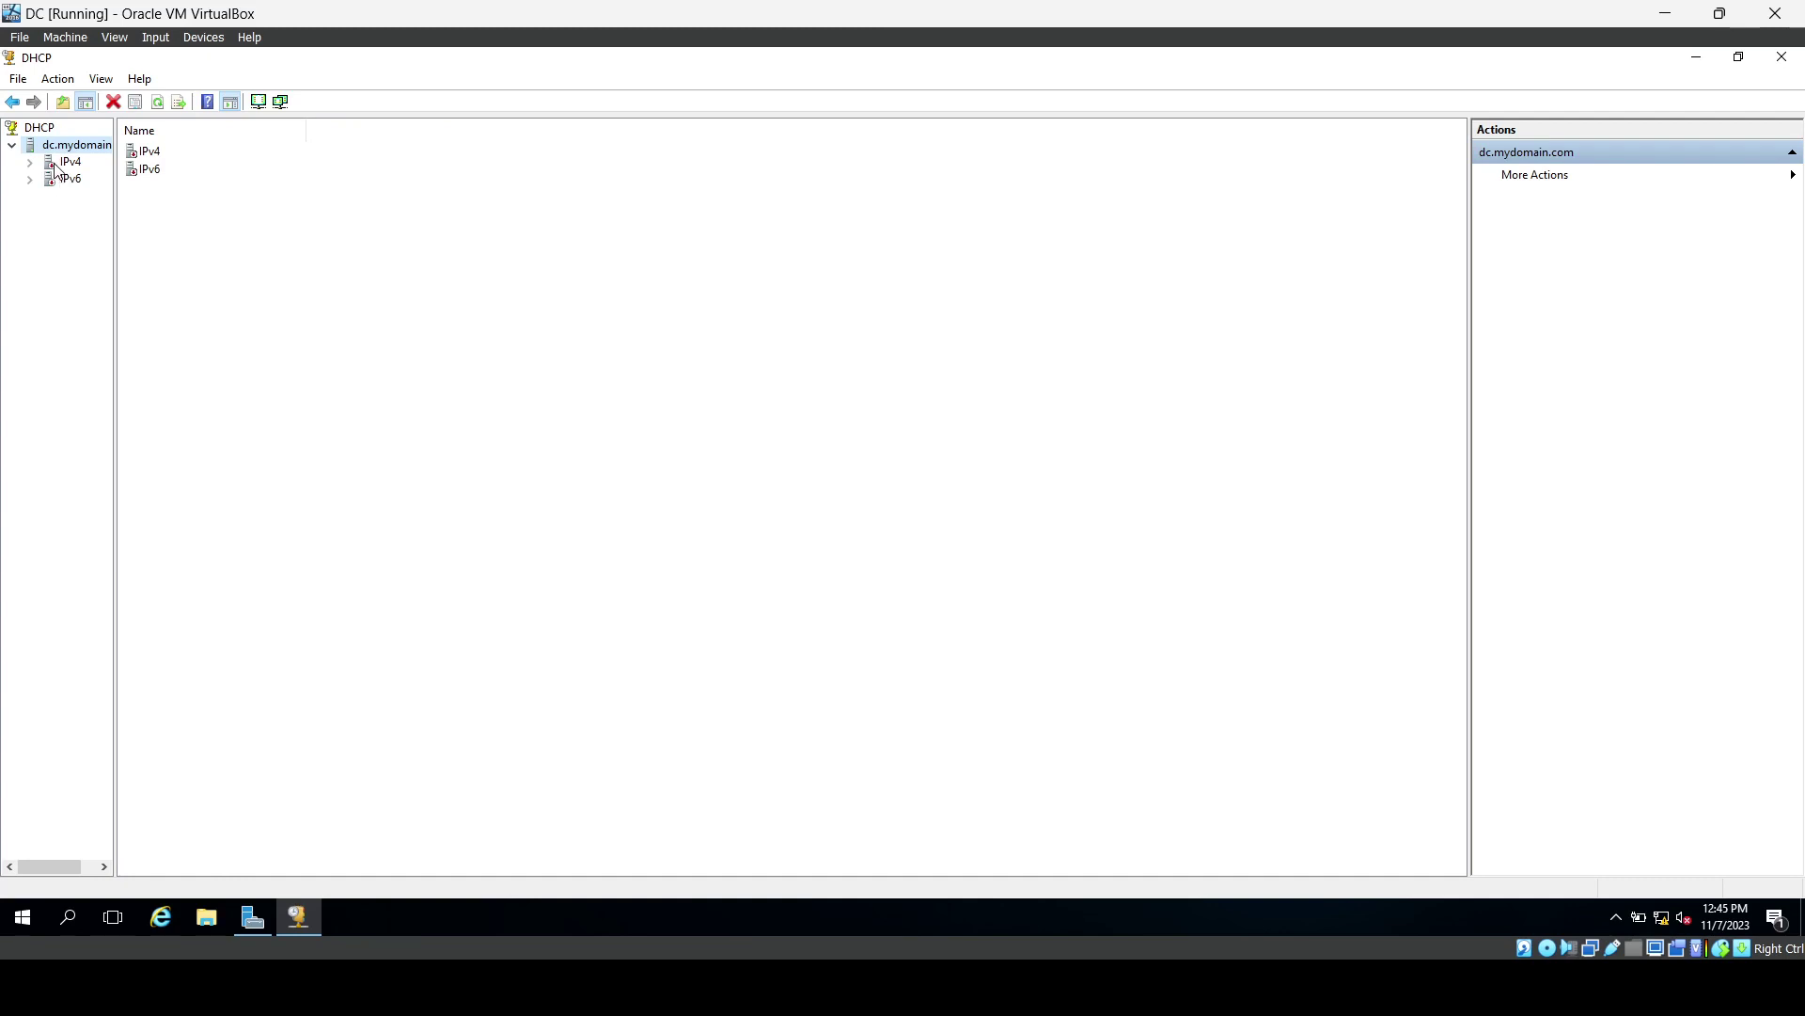
Look over the DHCP root, server and IPv4 context menus, then expand IPv4.
right_click(56, 170)
click(45, 213)
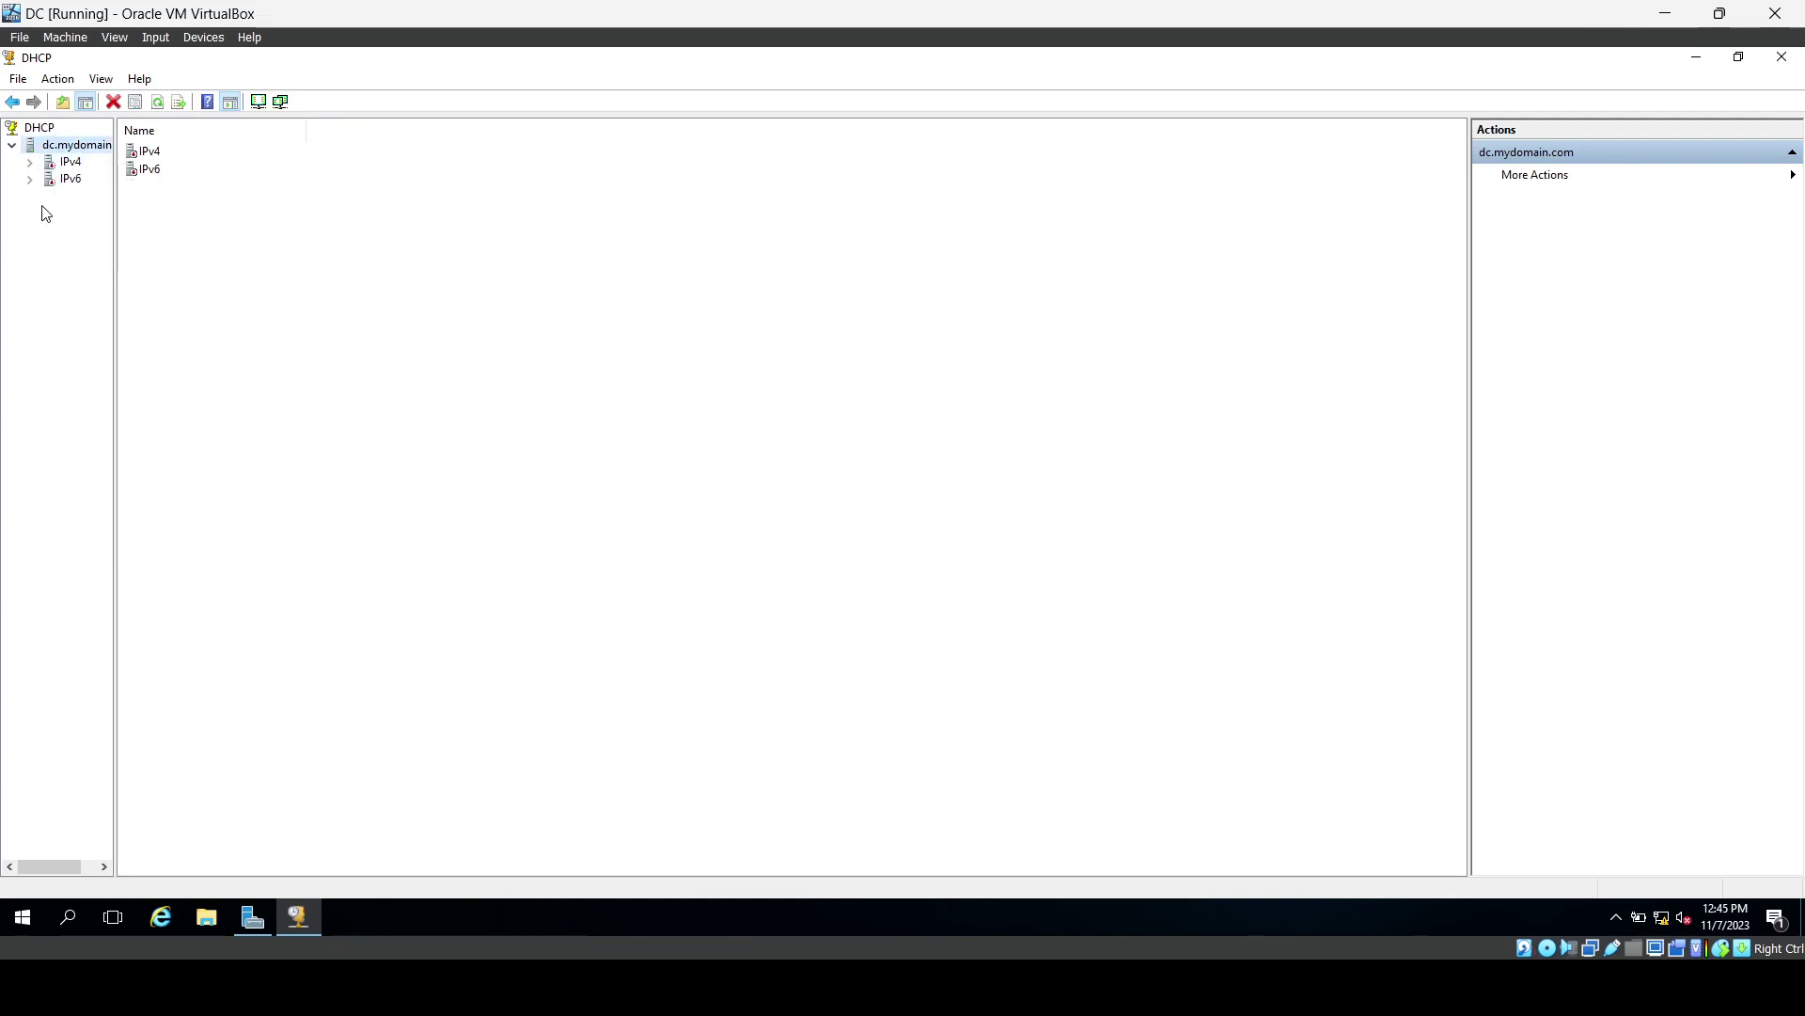
right_click(54, 146)
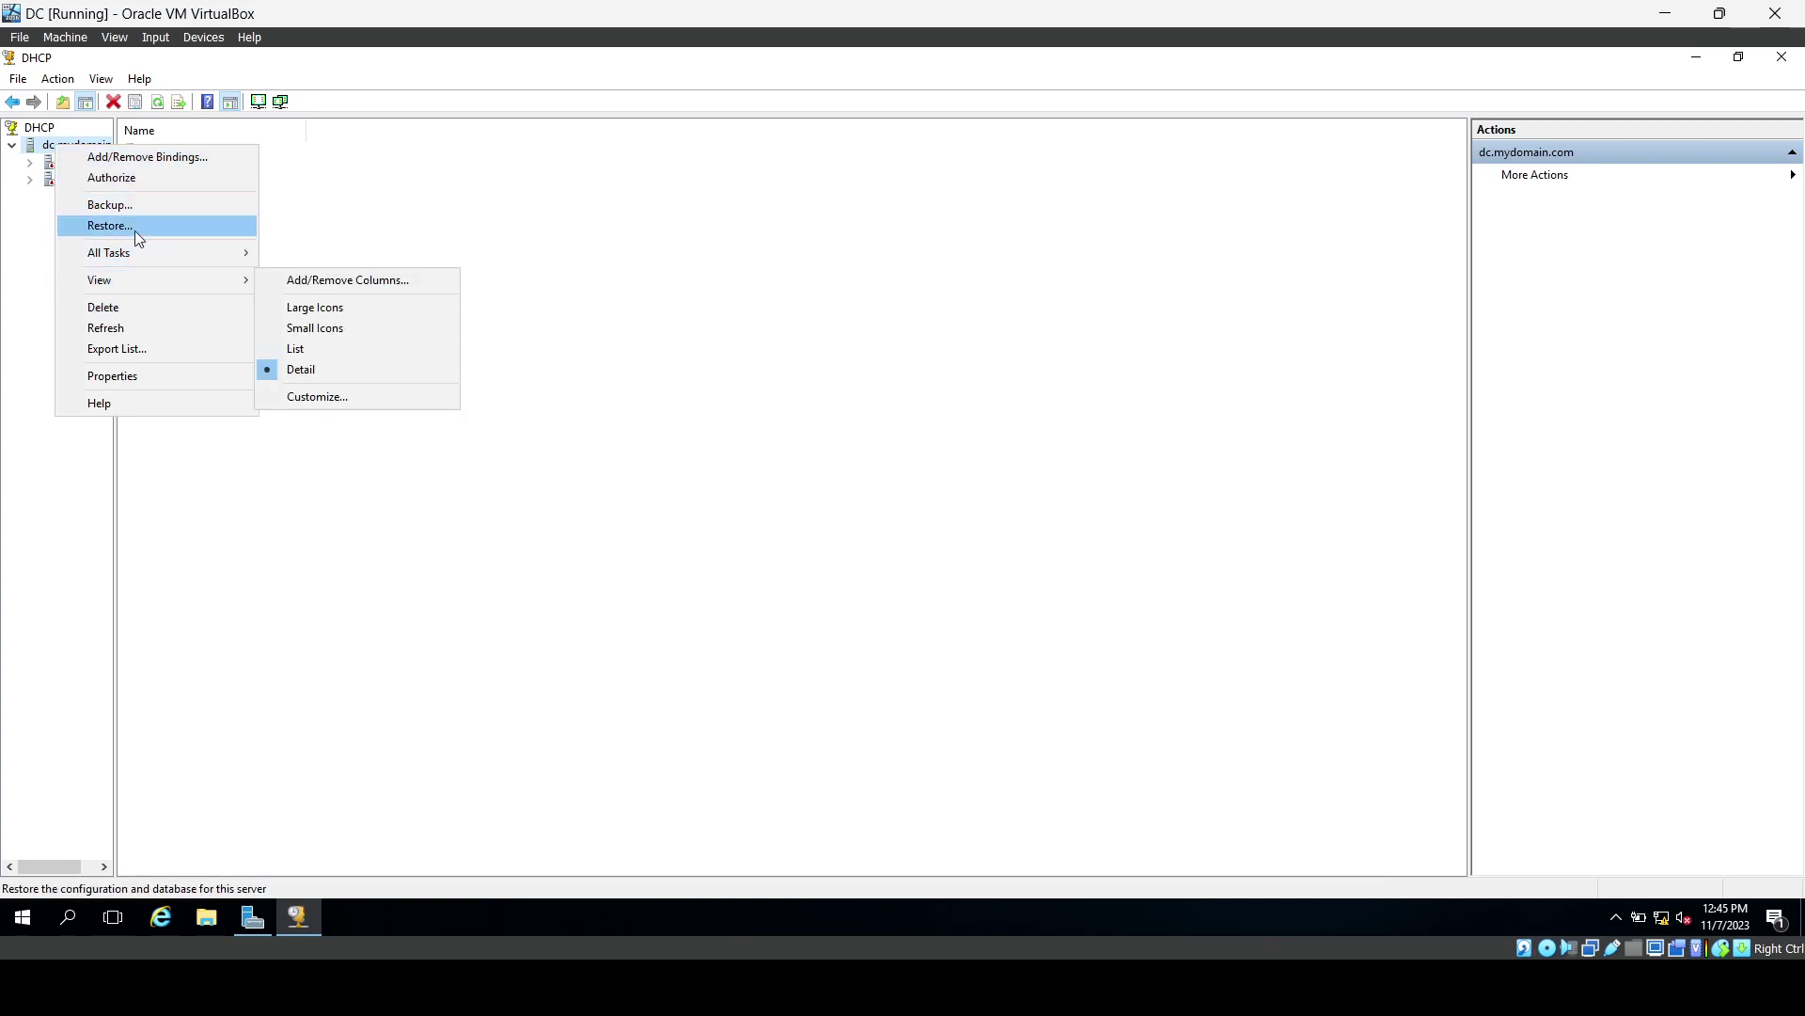
click(35, 244)
right_click(35, 136)
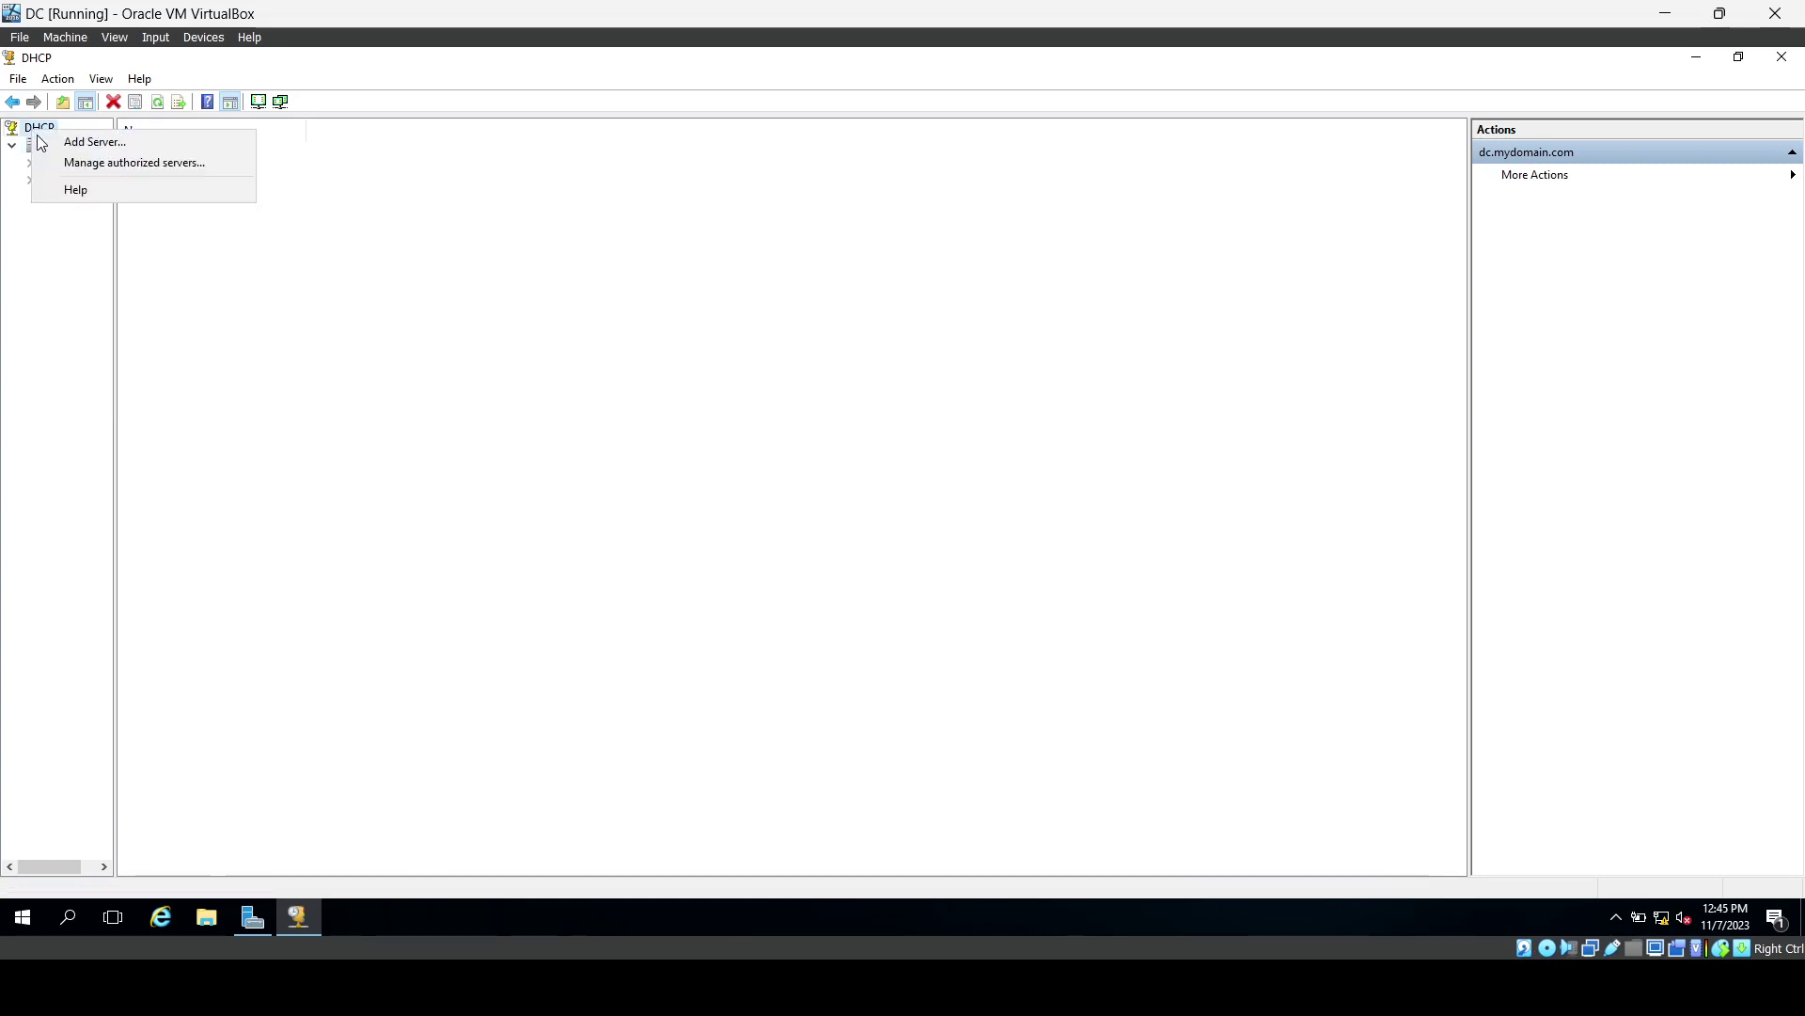
click(49, 247)
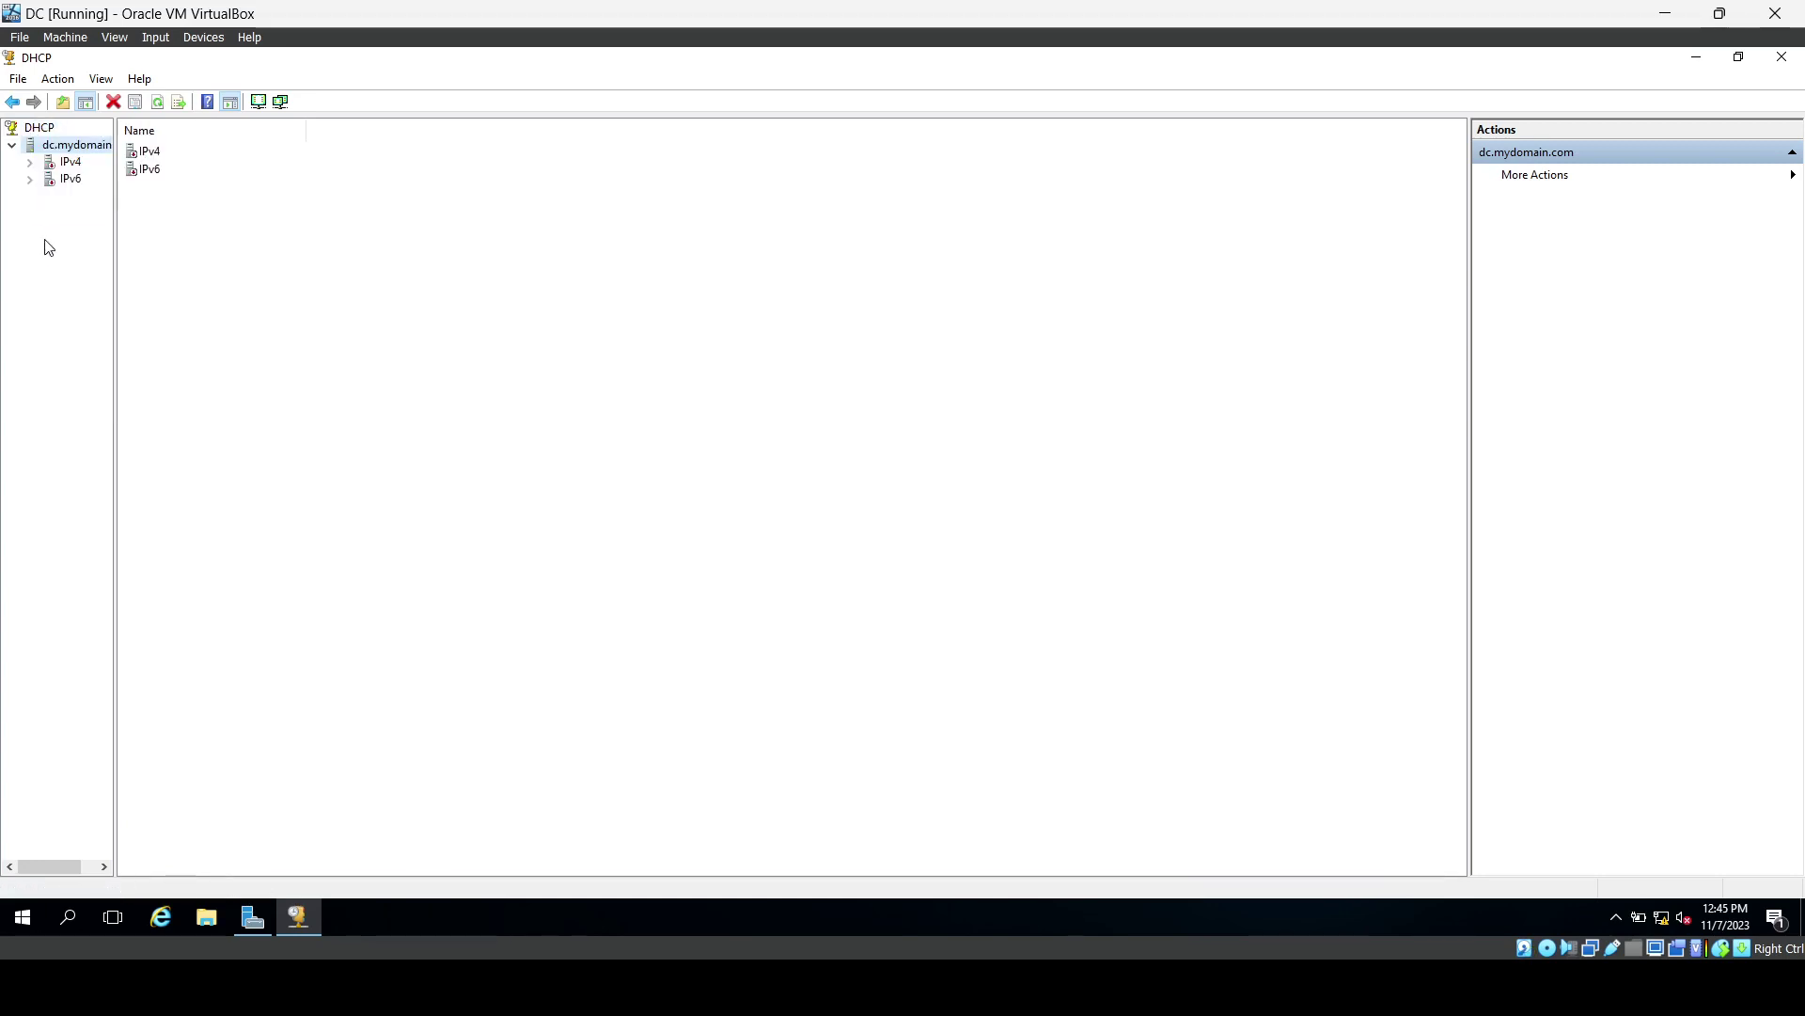
right_click(58, 153)
click(35, 193)
right_click(48, 165)
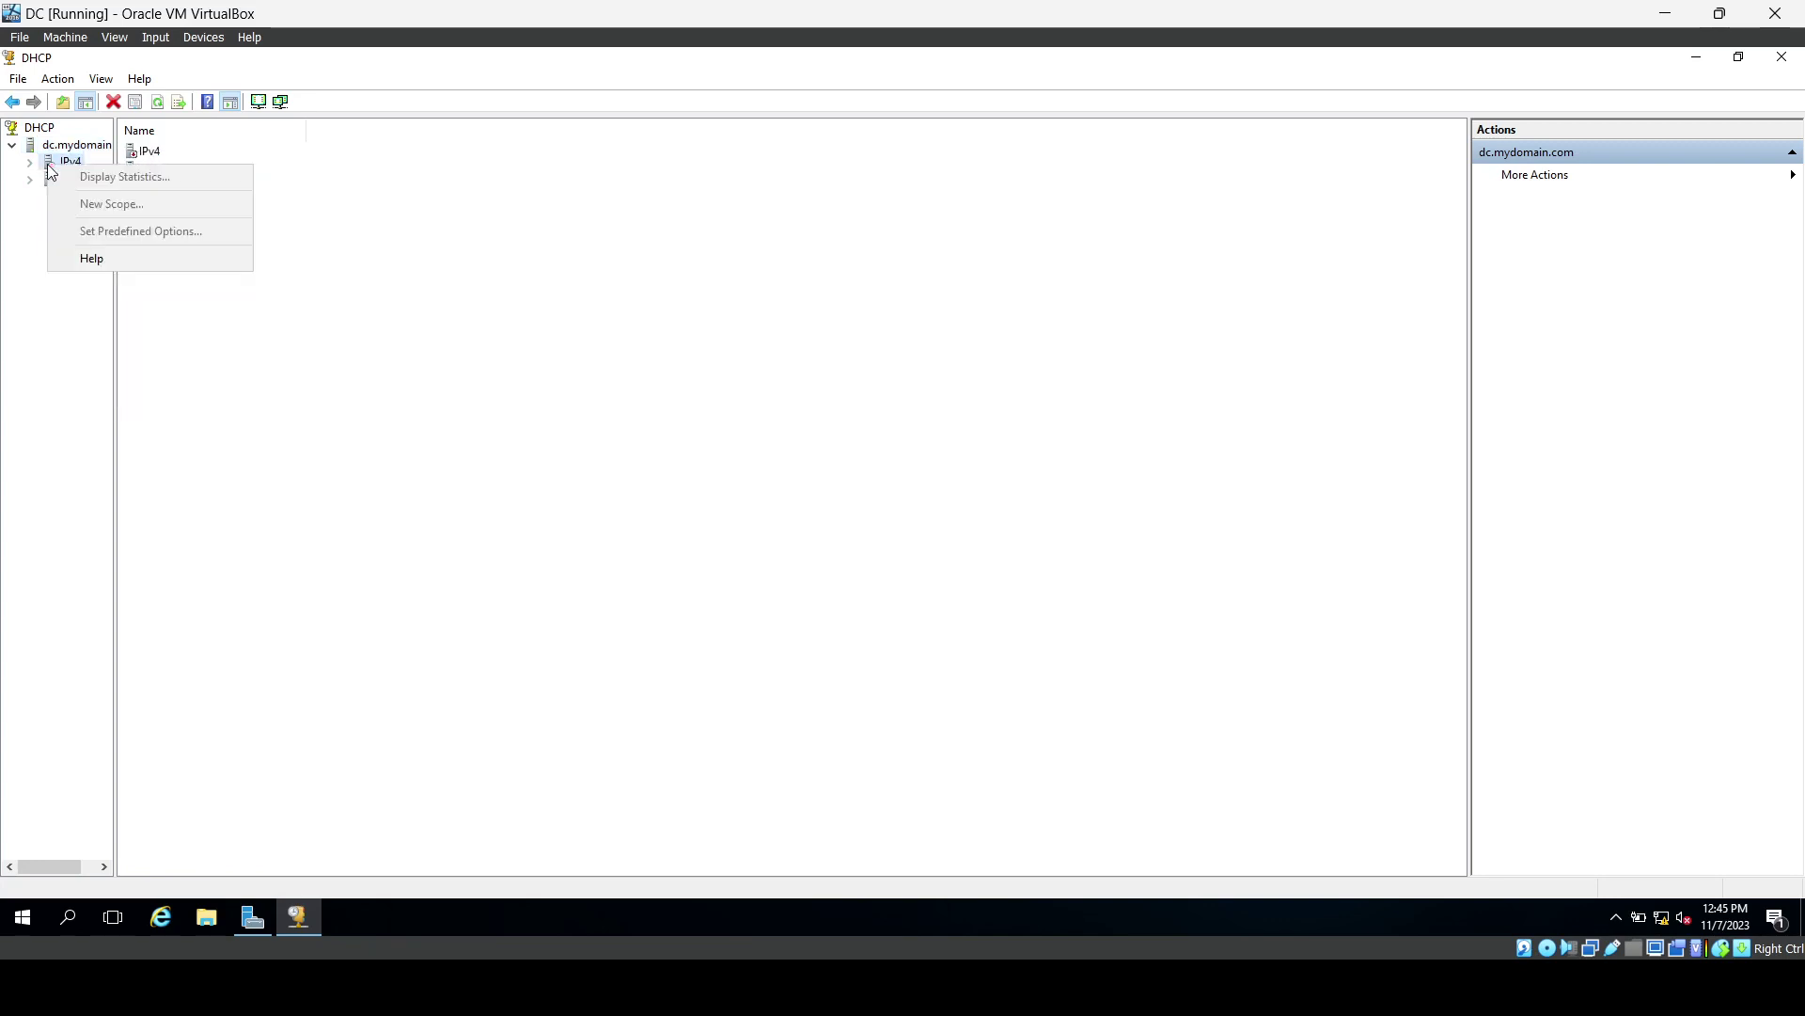
click(19, 238)
click(68, 162)
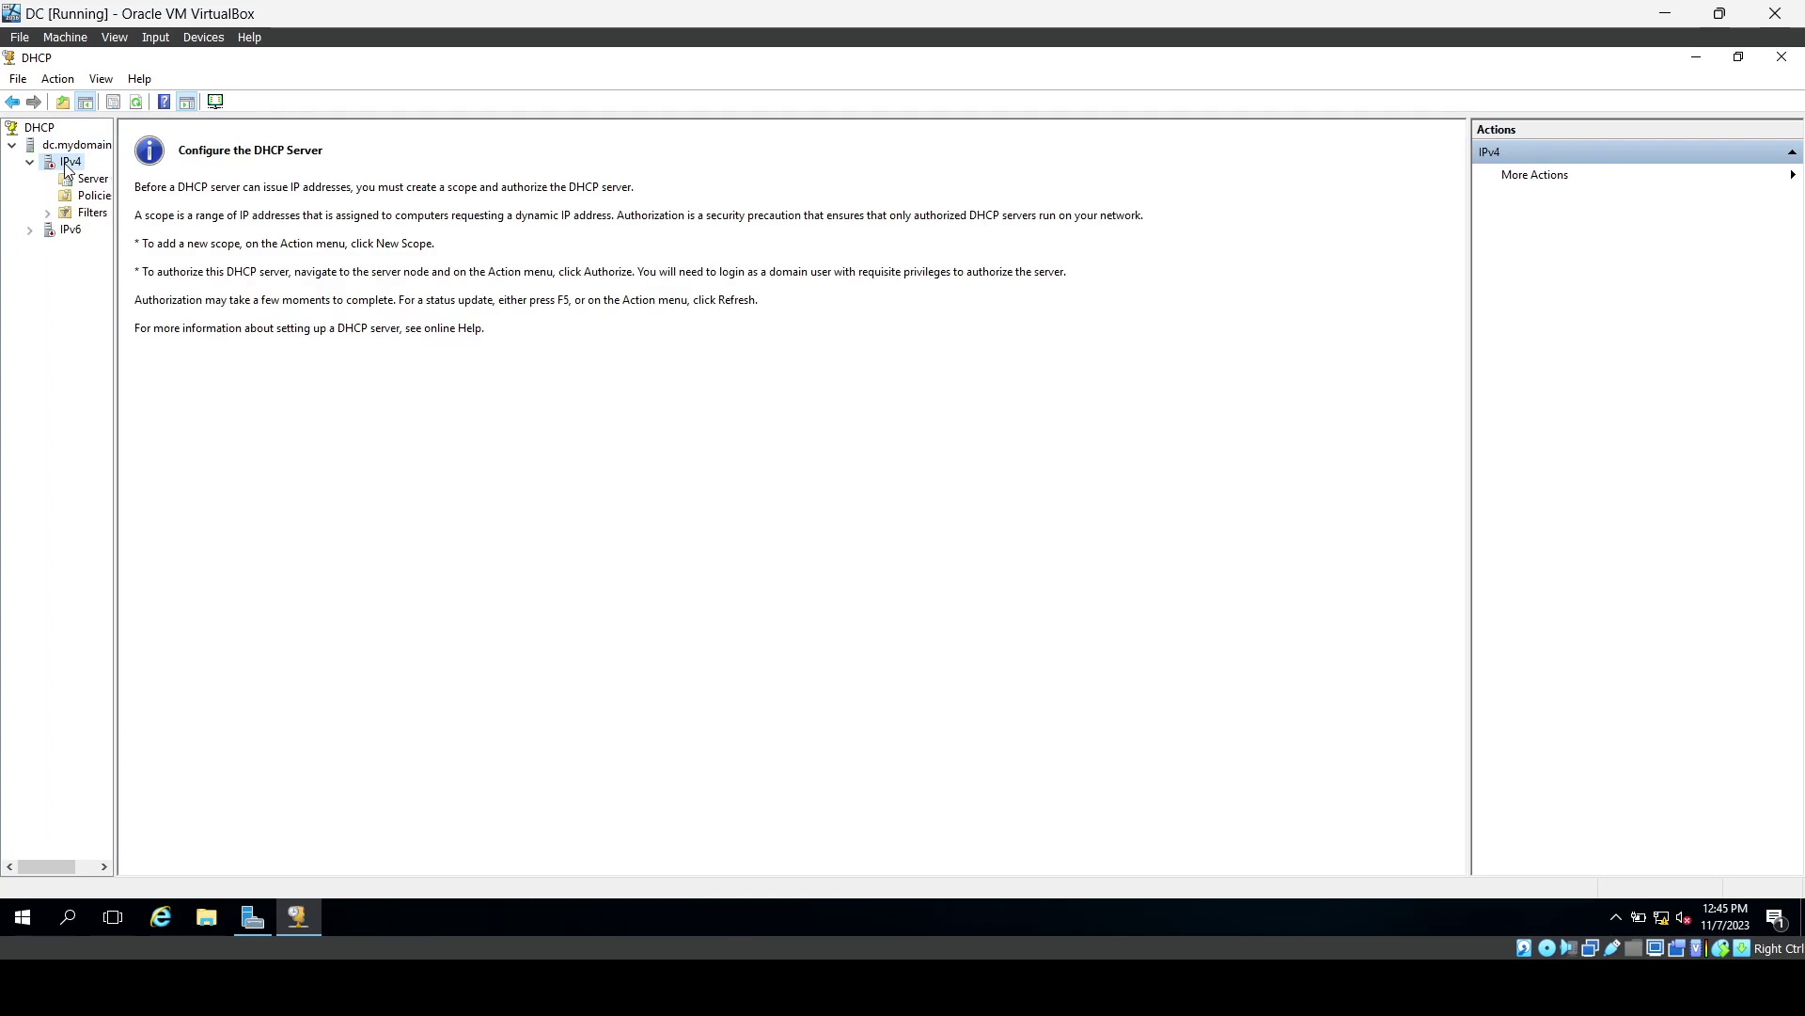
Start a New Scope from the IPv4 node's context menu.
right_click(66, 161)
click(105, 204)
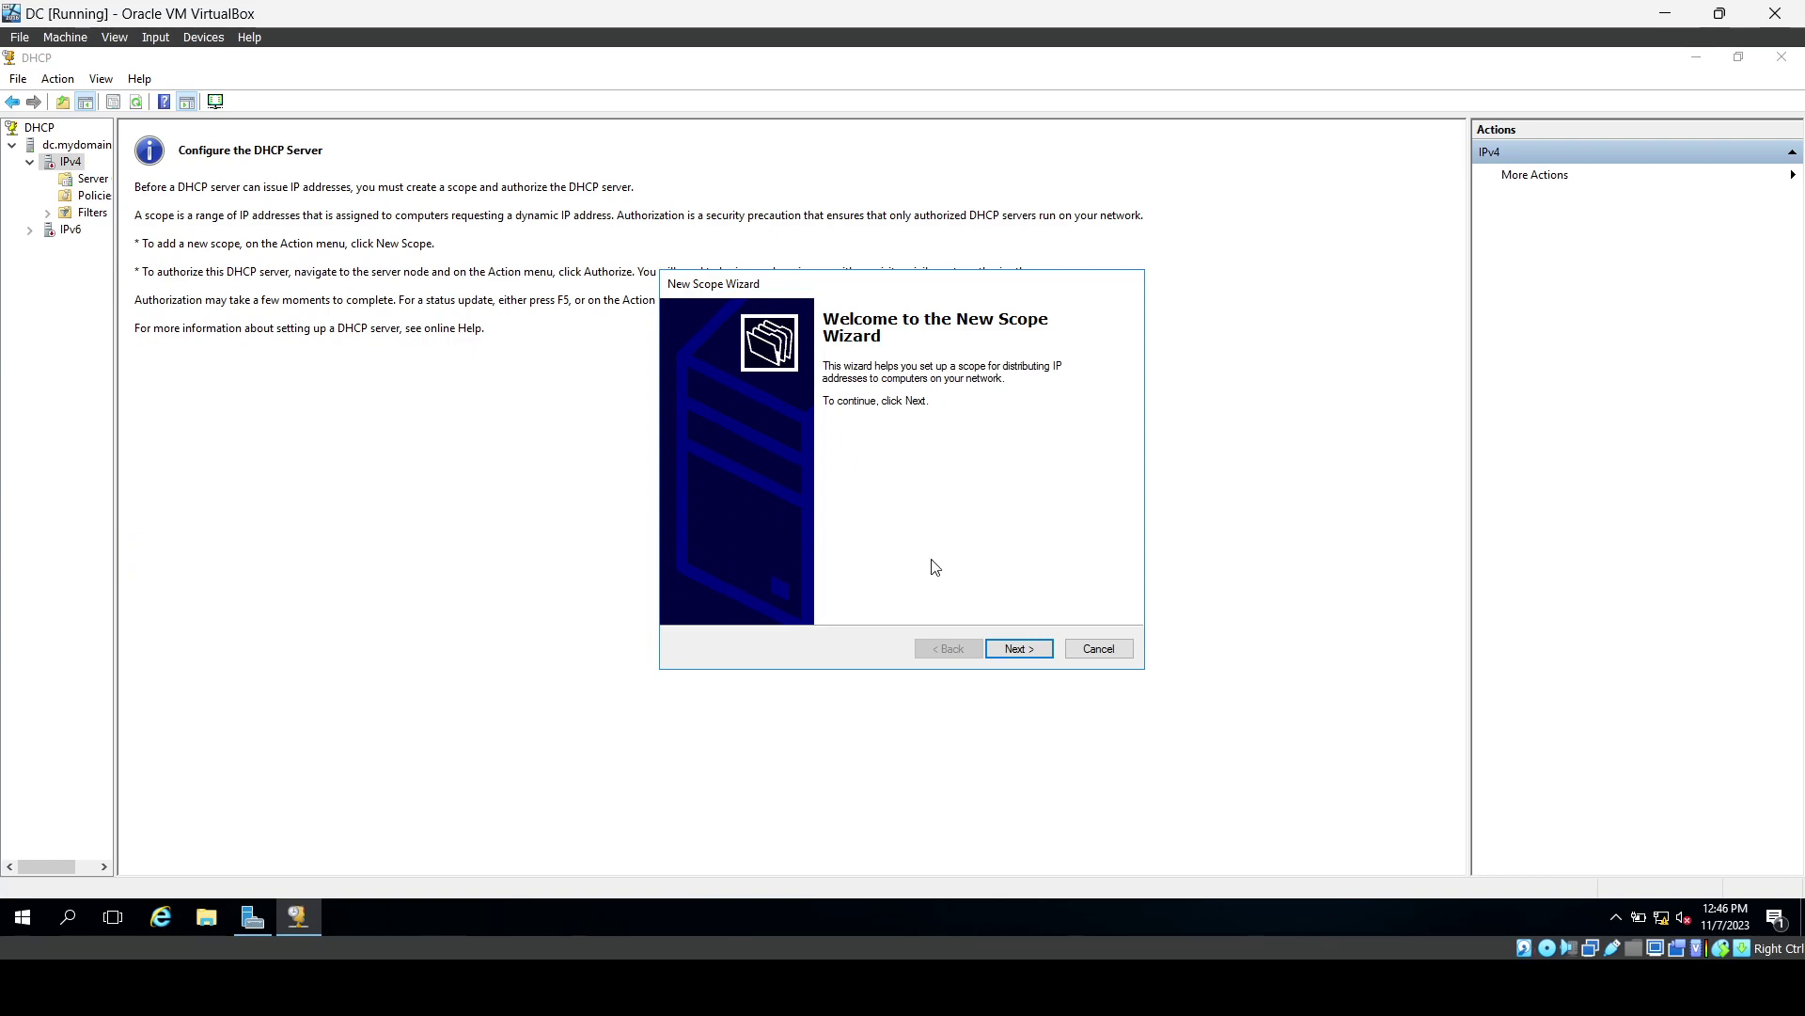
Name the new scope 172.16.0.100-200 after checking the network diagram.
click(1020, 648)
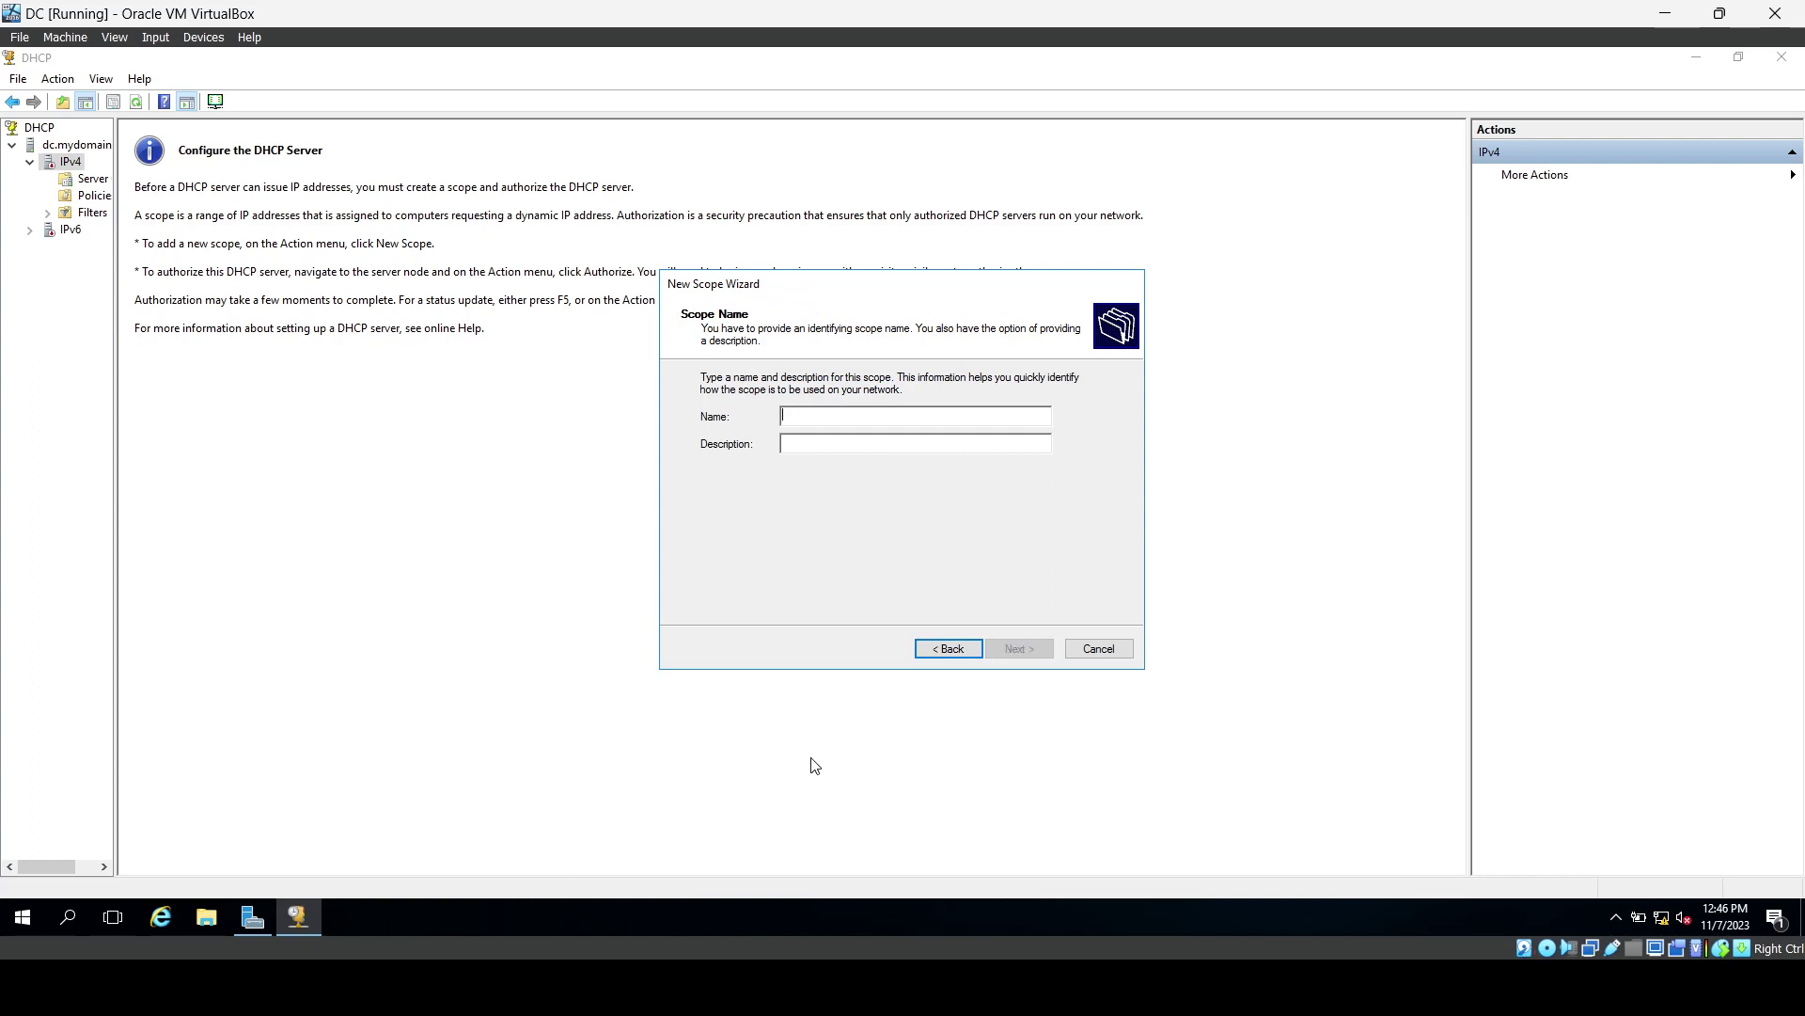
mouse_move(561, 988)
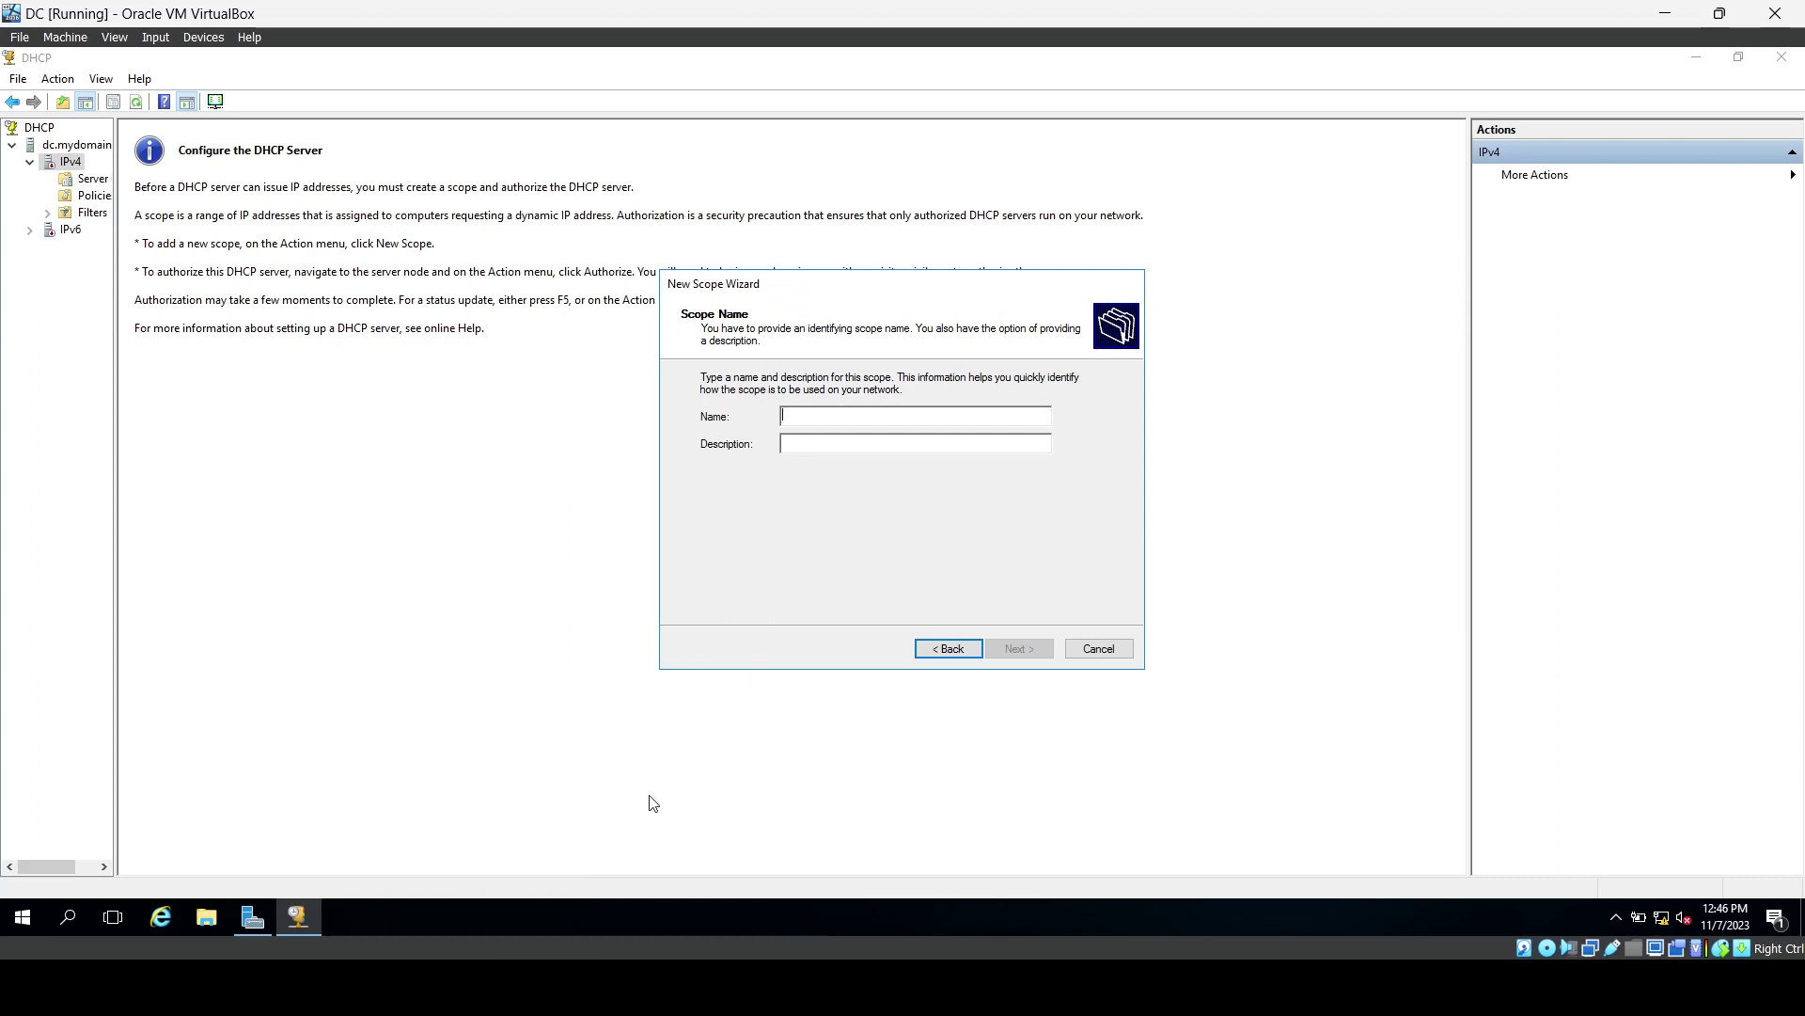
key(alt+Tab)
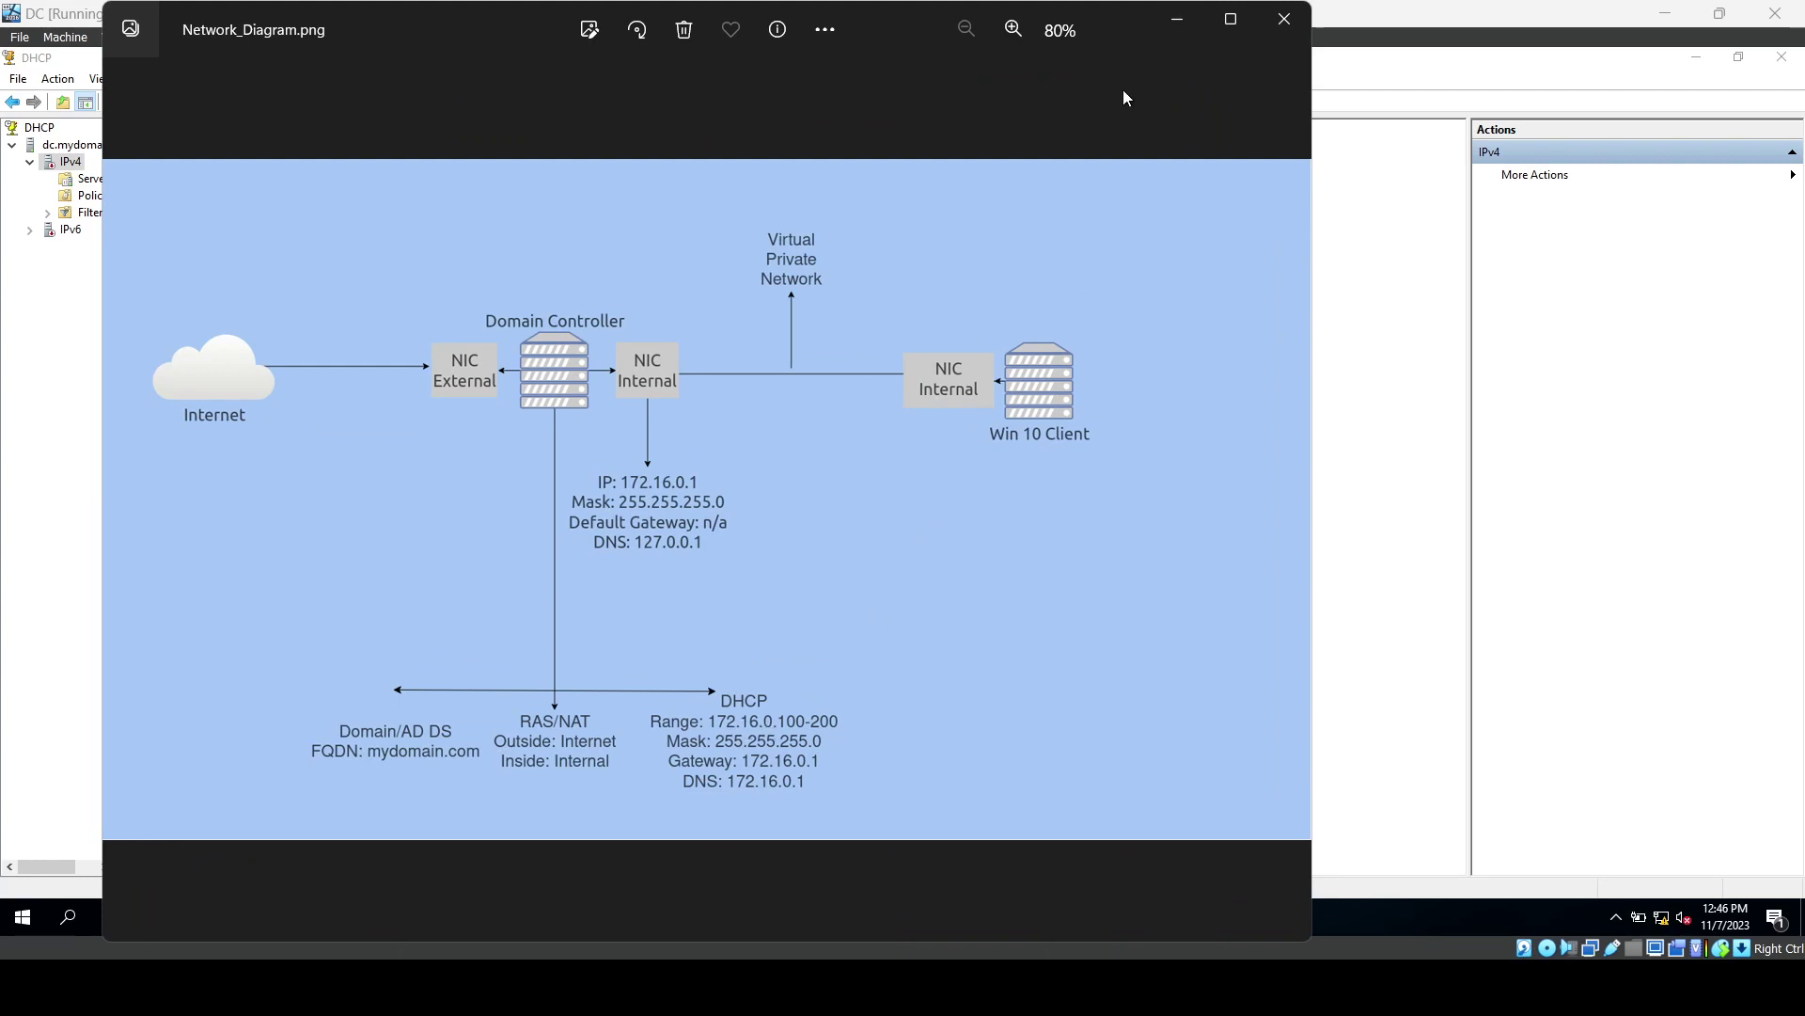
click(1177, 20)
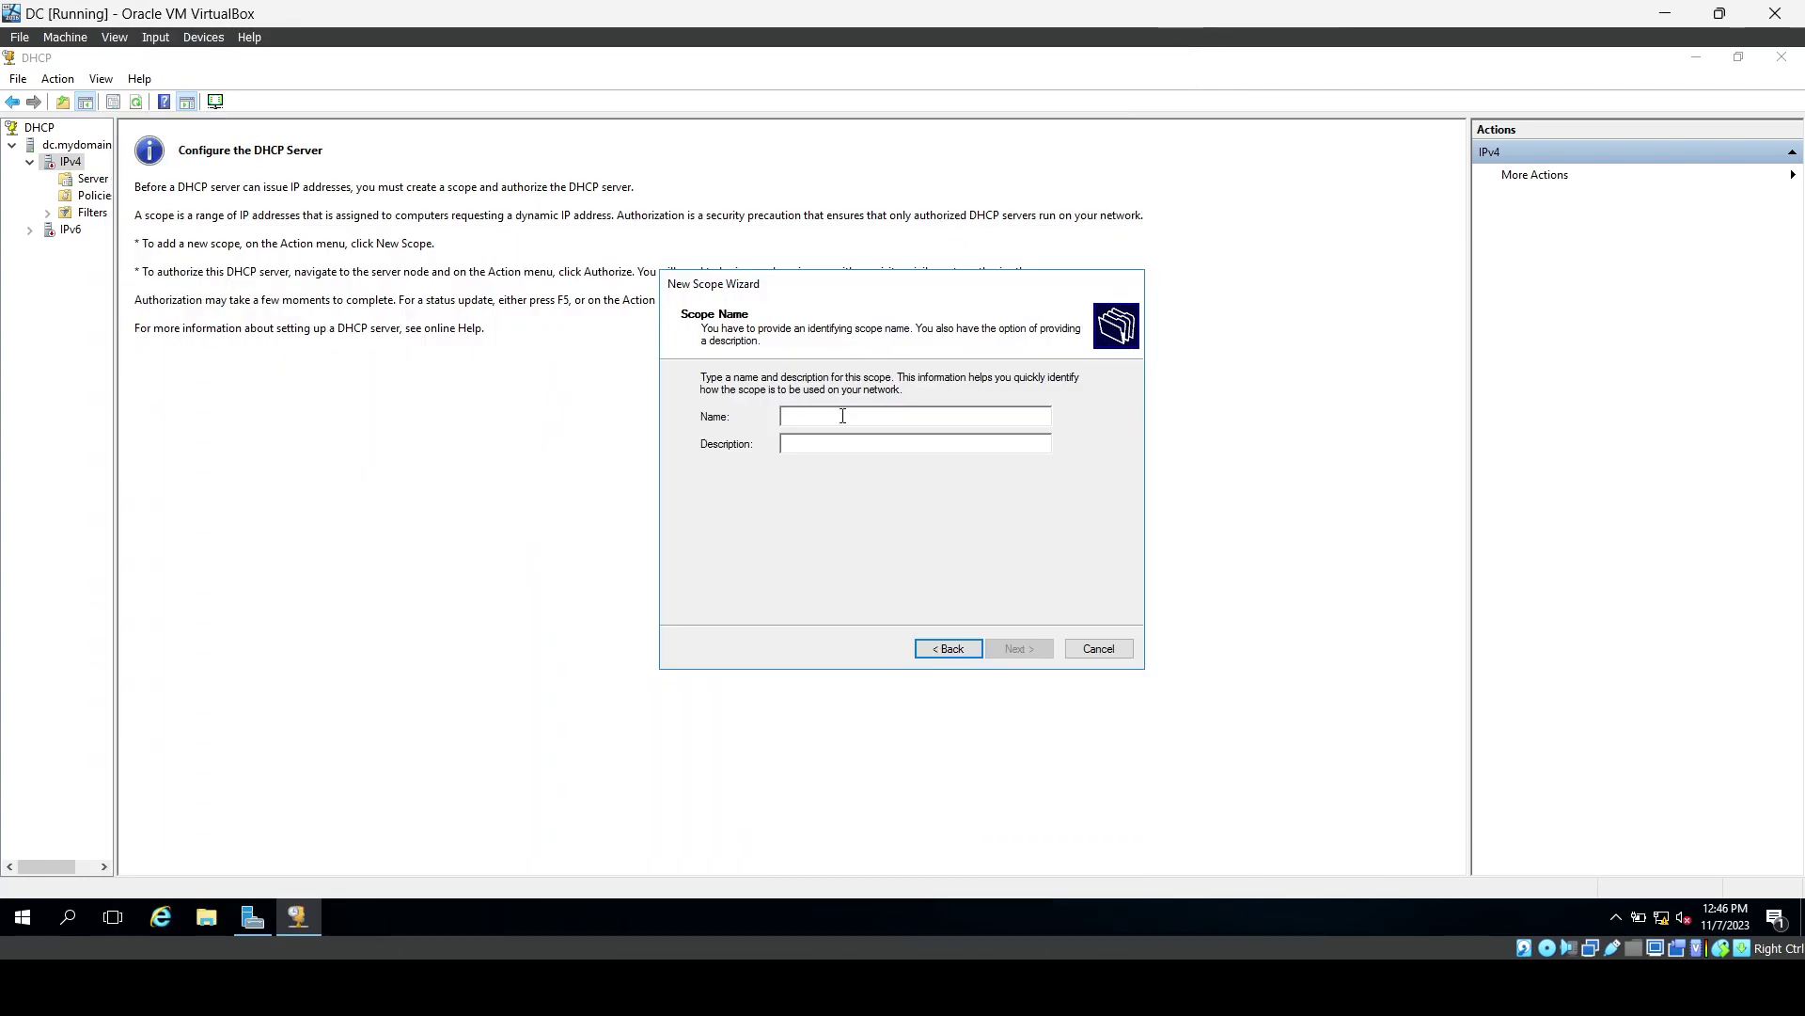
text(172.1)
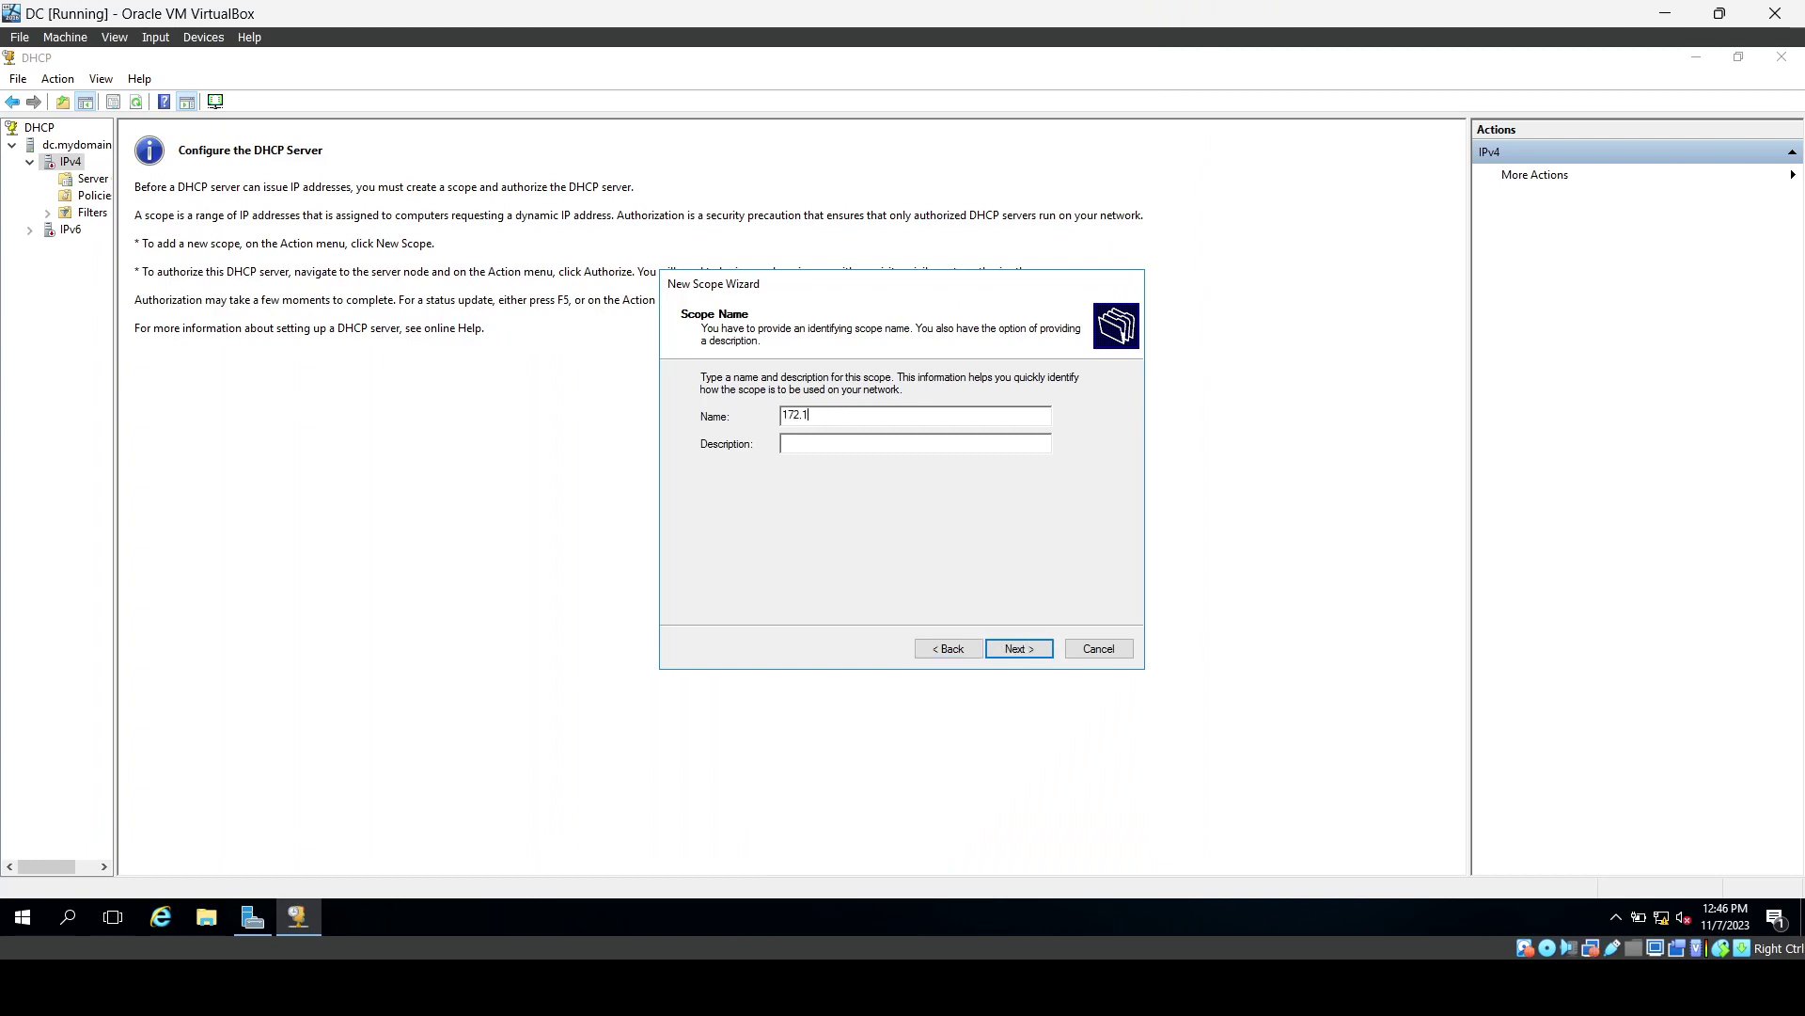
text(6.0.100-200)
click(1015, 656)
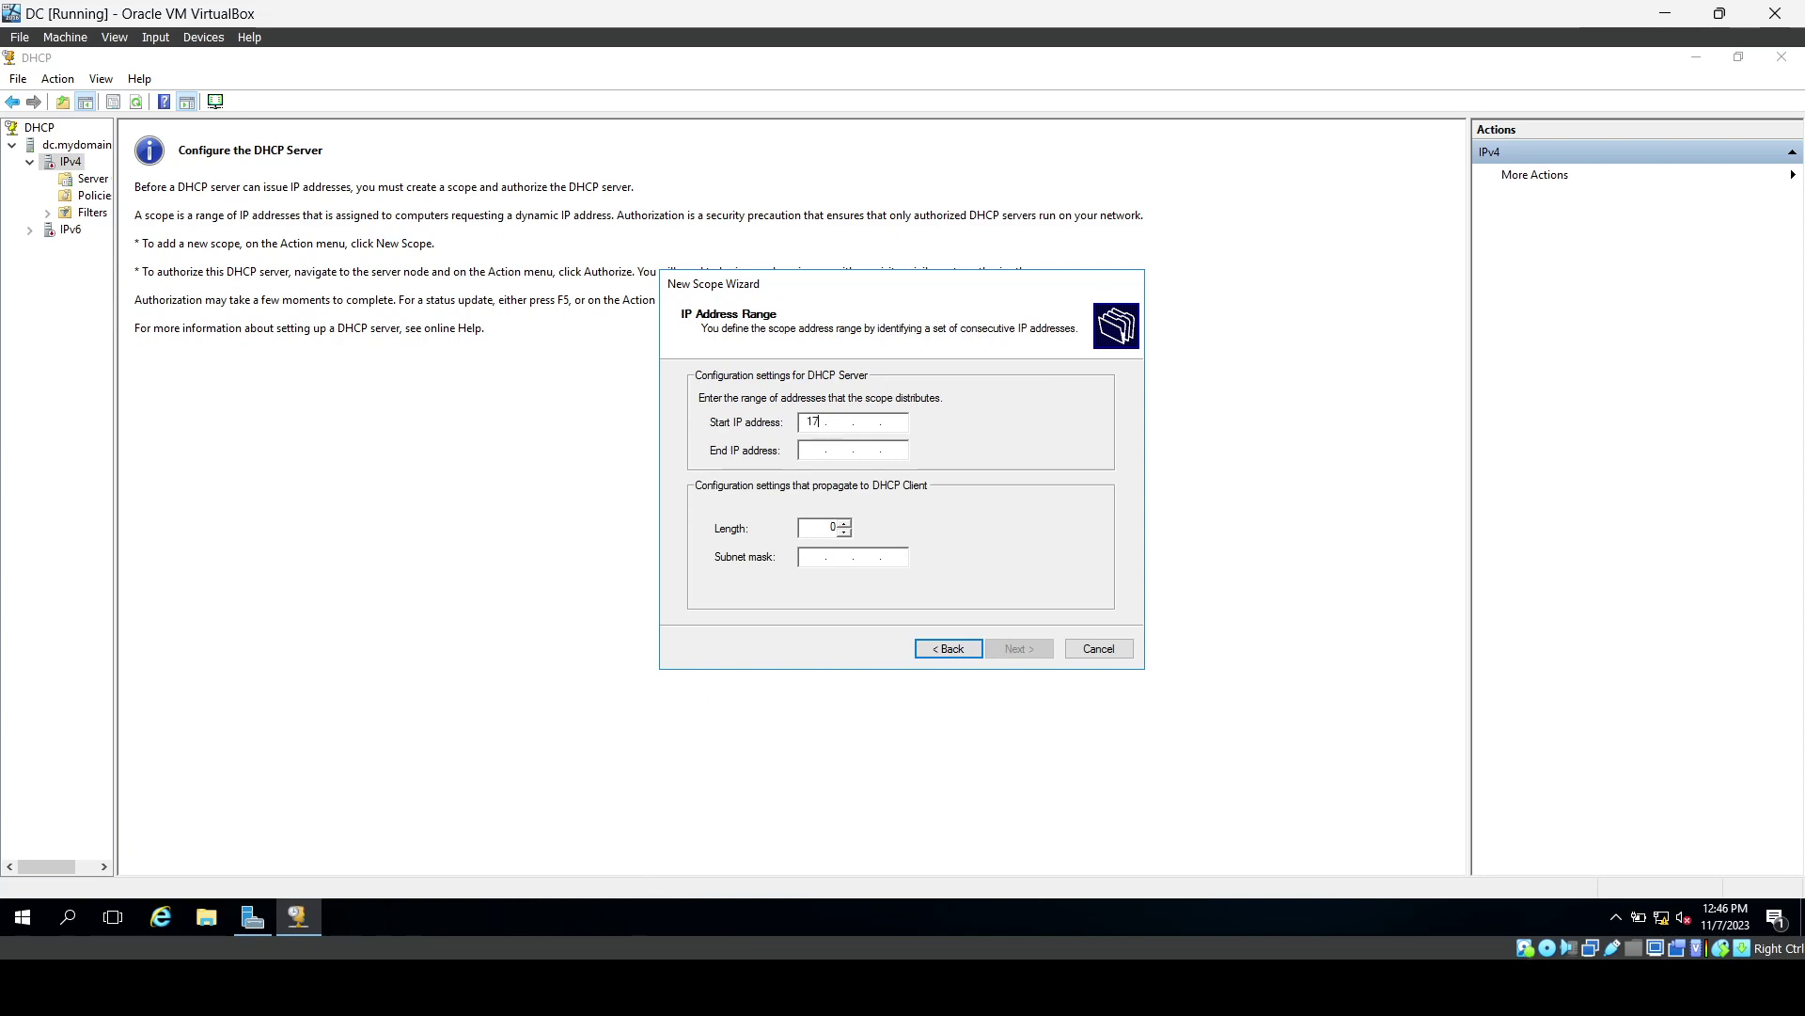
Set the scope range 172.16.0.100 to 172.16.0.200 with prefix length 24 (255.255.255.0).
text(172 . 16 )
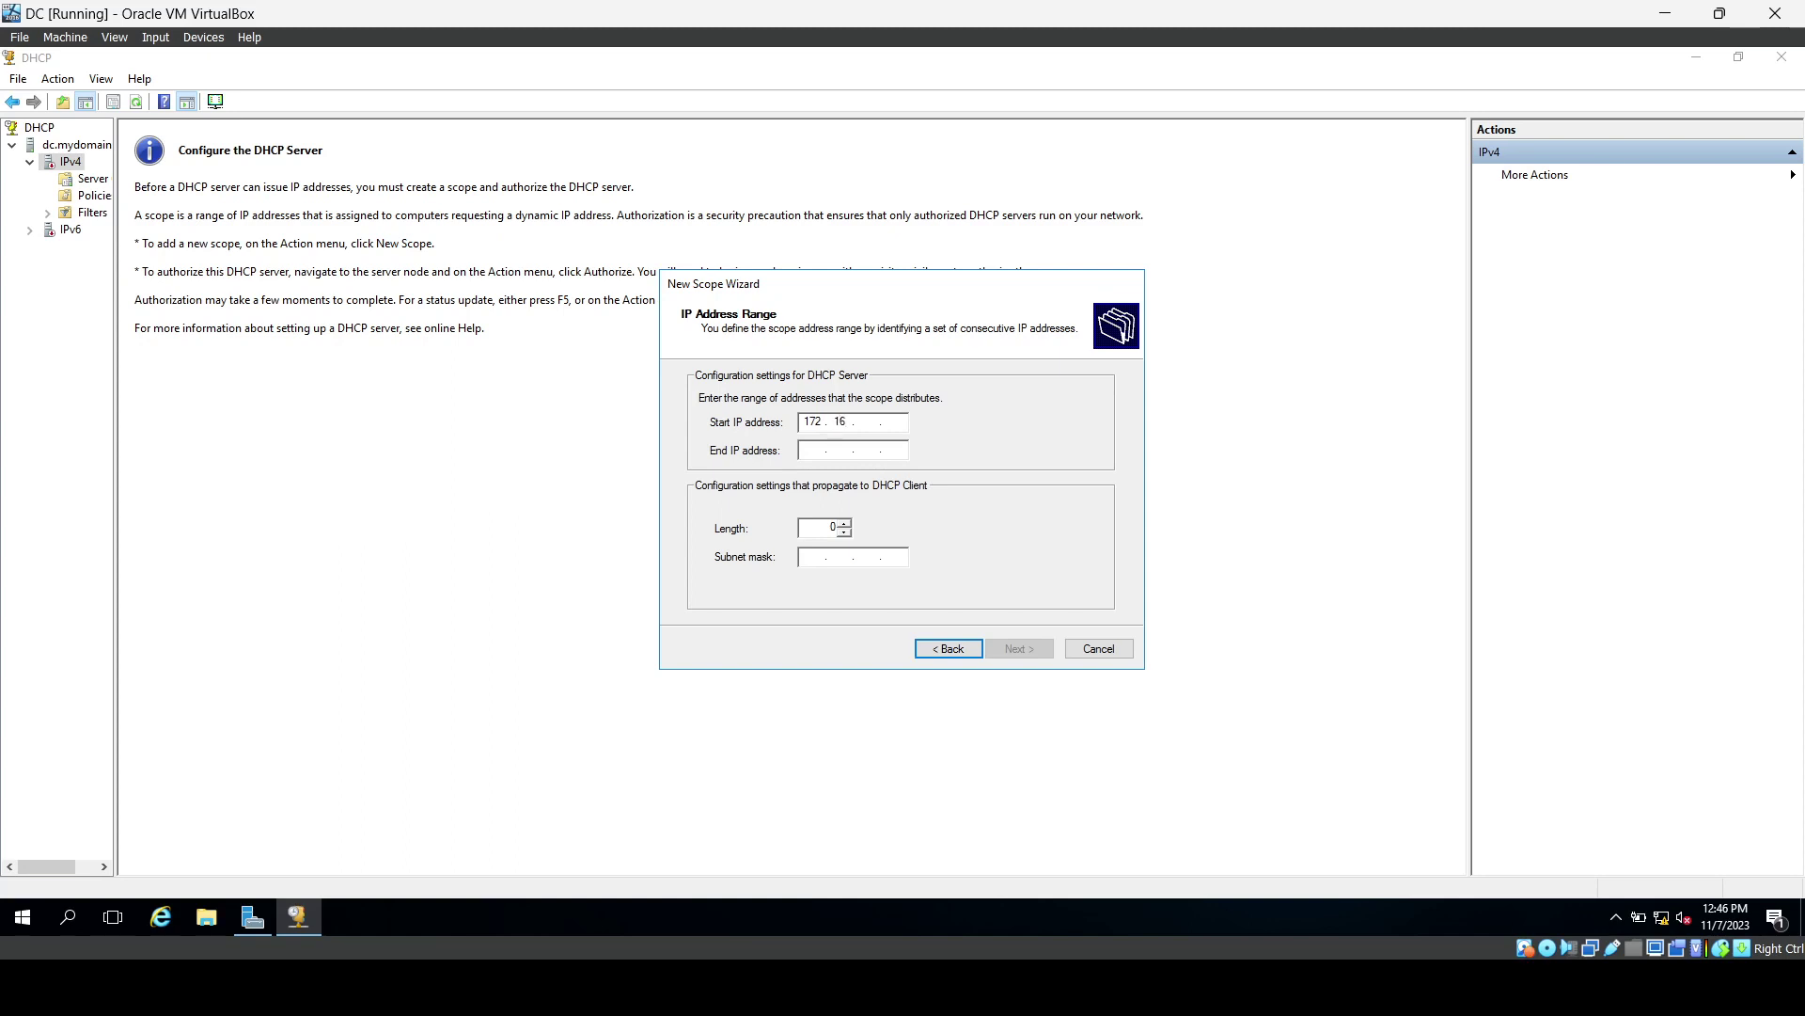
text(. 0 . 100)
key(Tab)
text(172 . 16 . 0 )
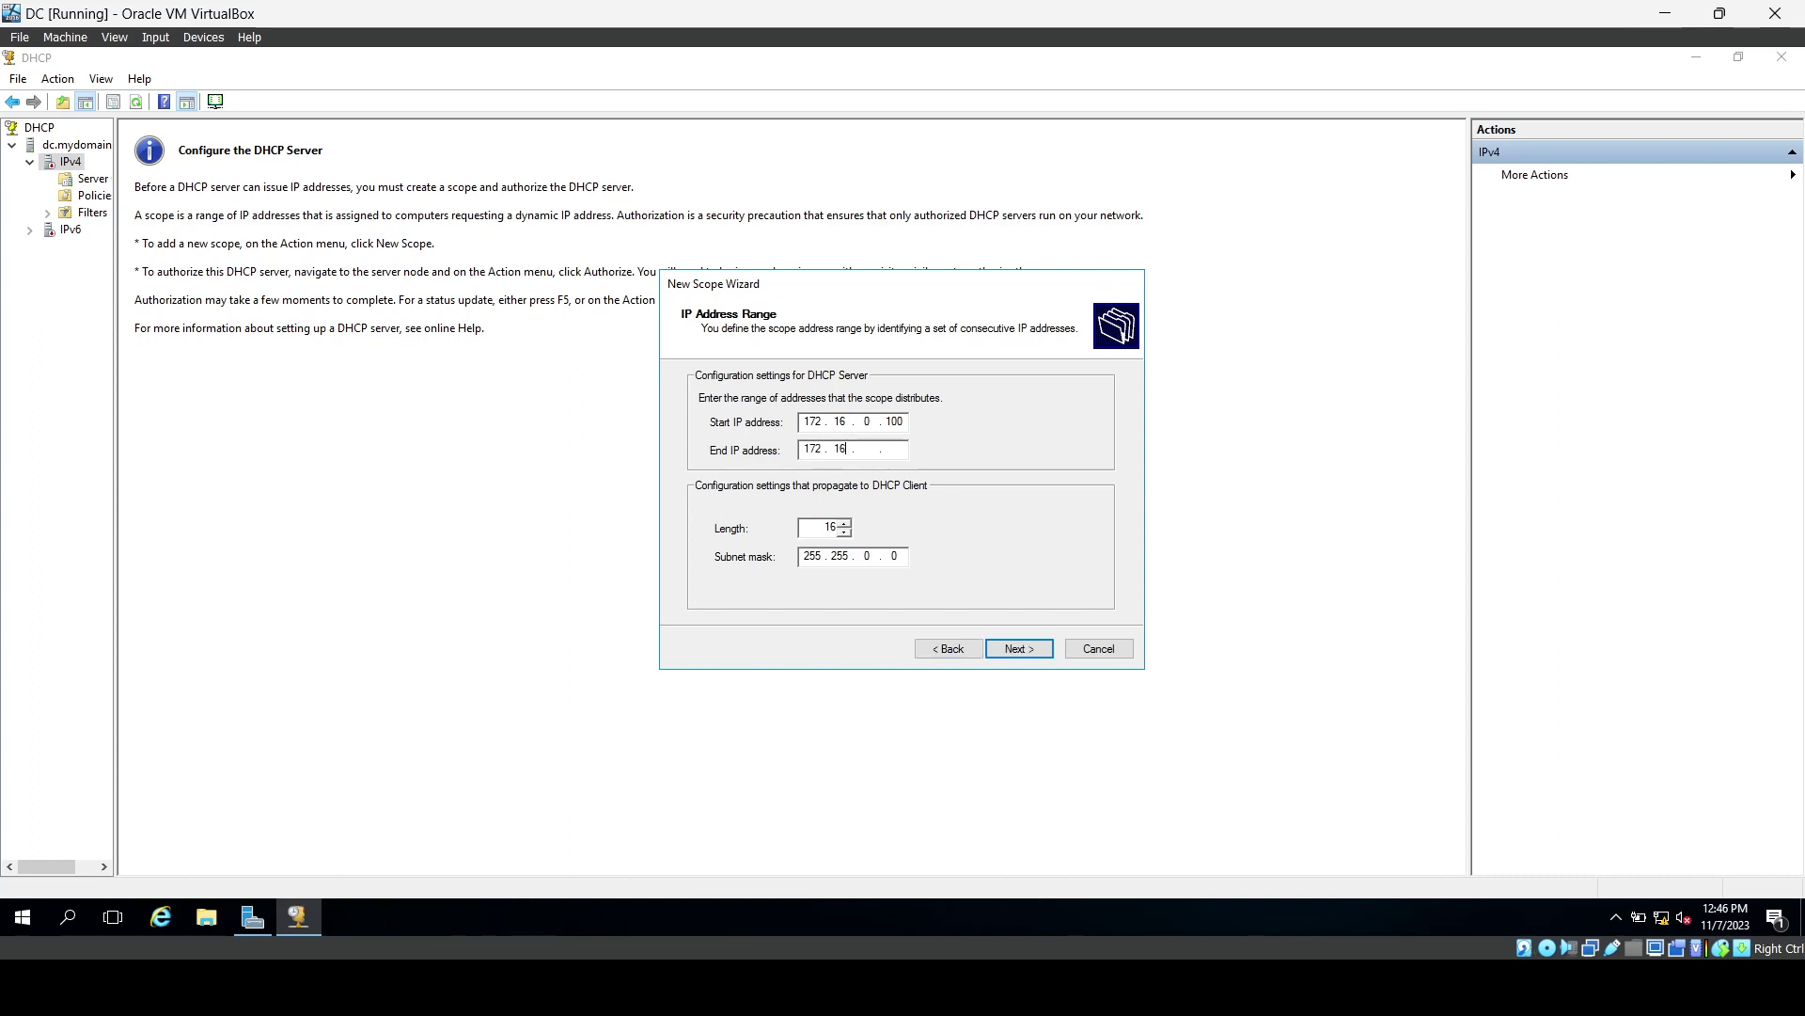
text(. 200)
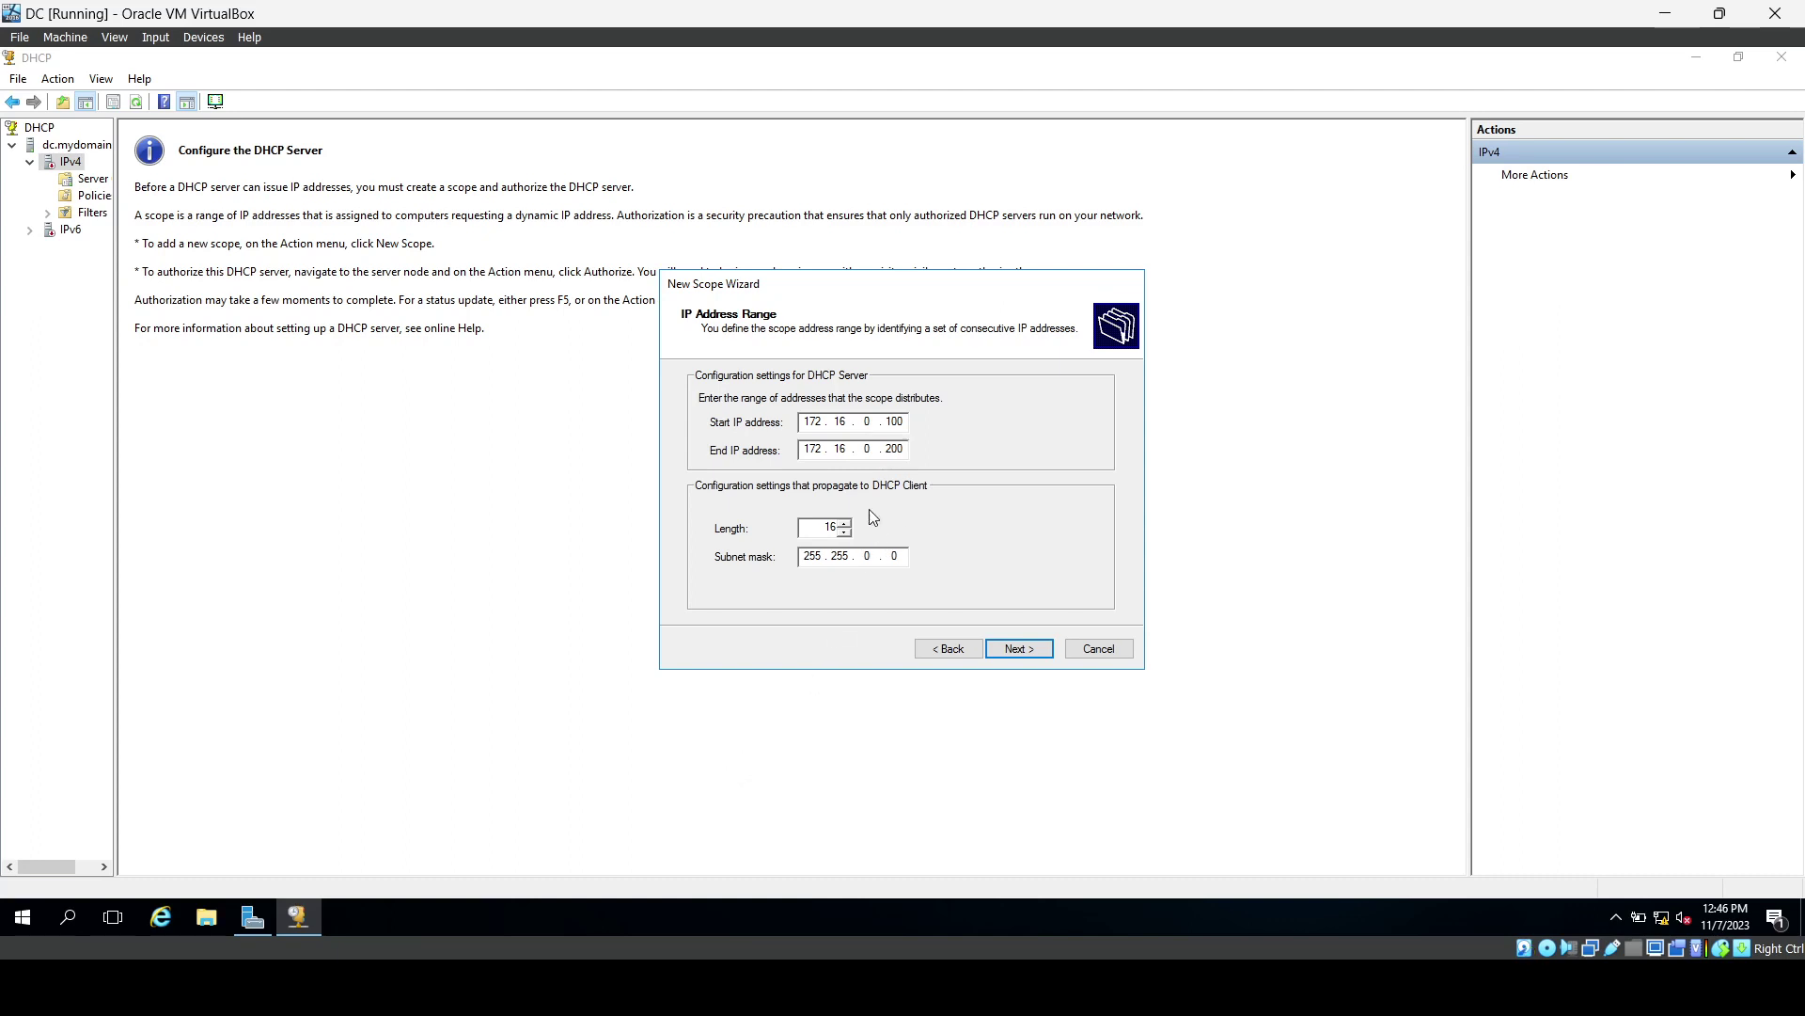
click(845, 523)
click(844, 523)
click(845, 523)
click(845, 522)
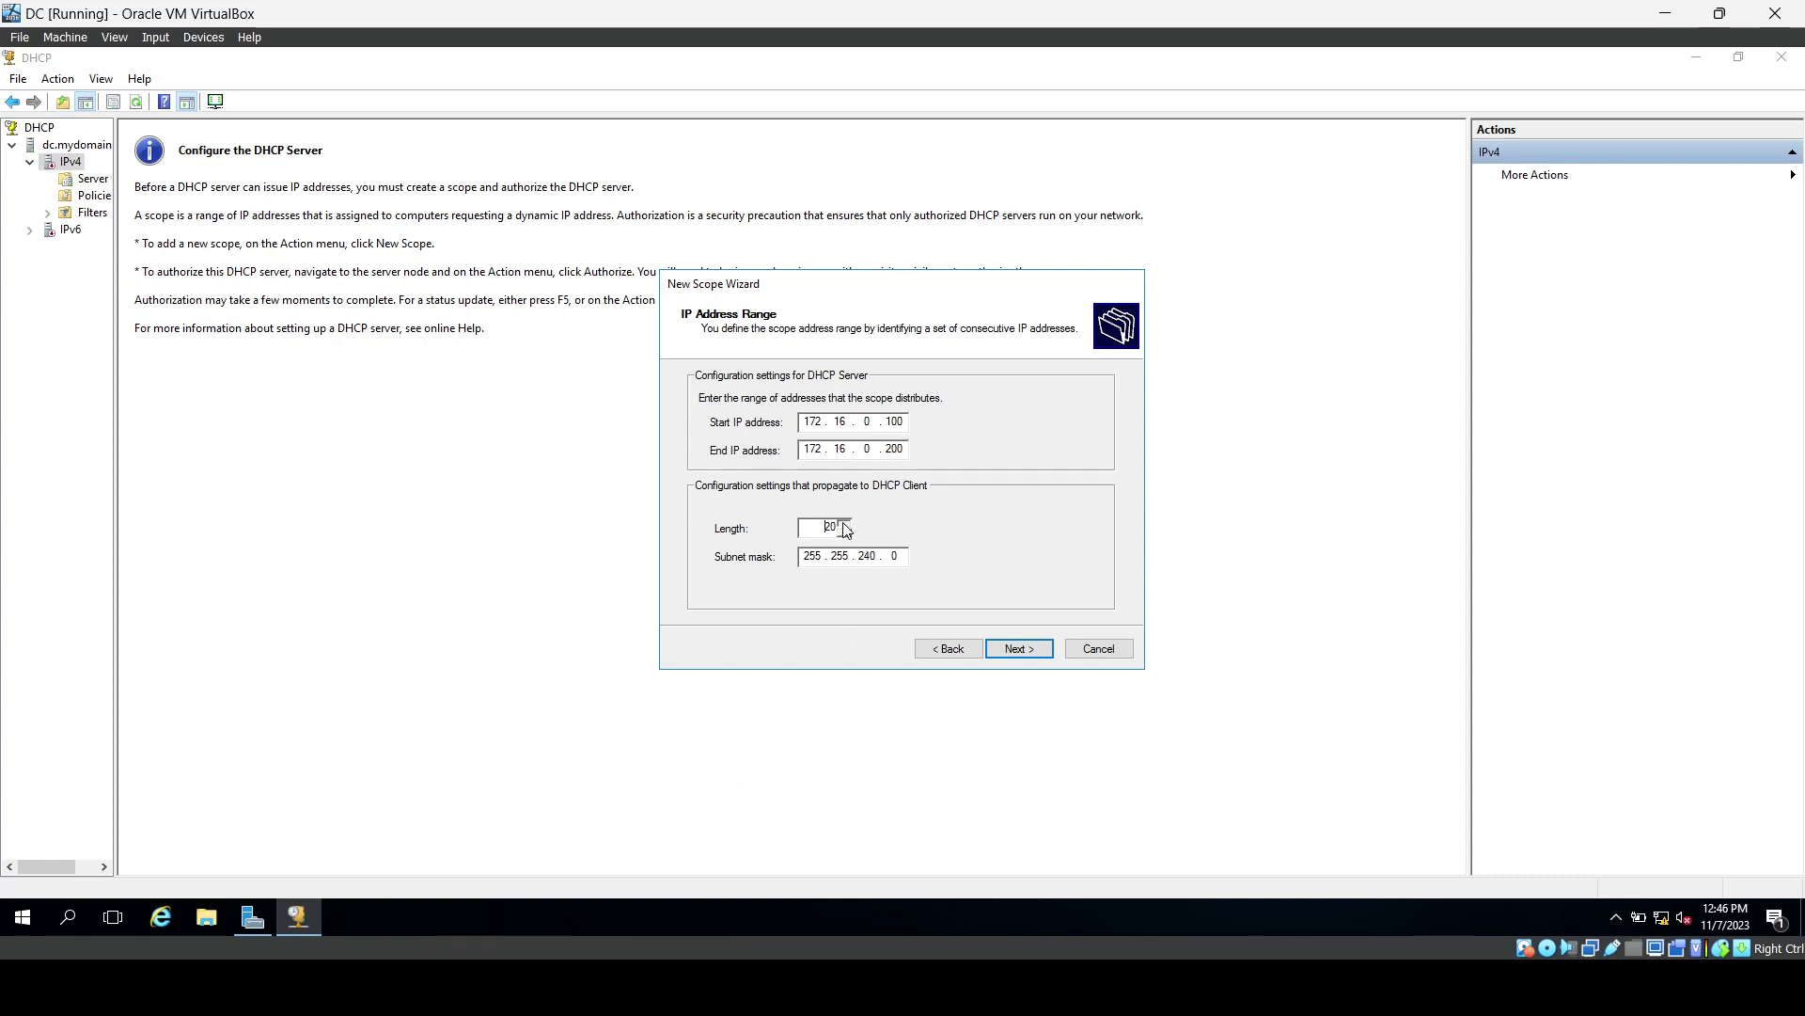
click(845, 523)
click(844, 523)
click(843, 523)
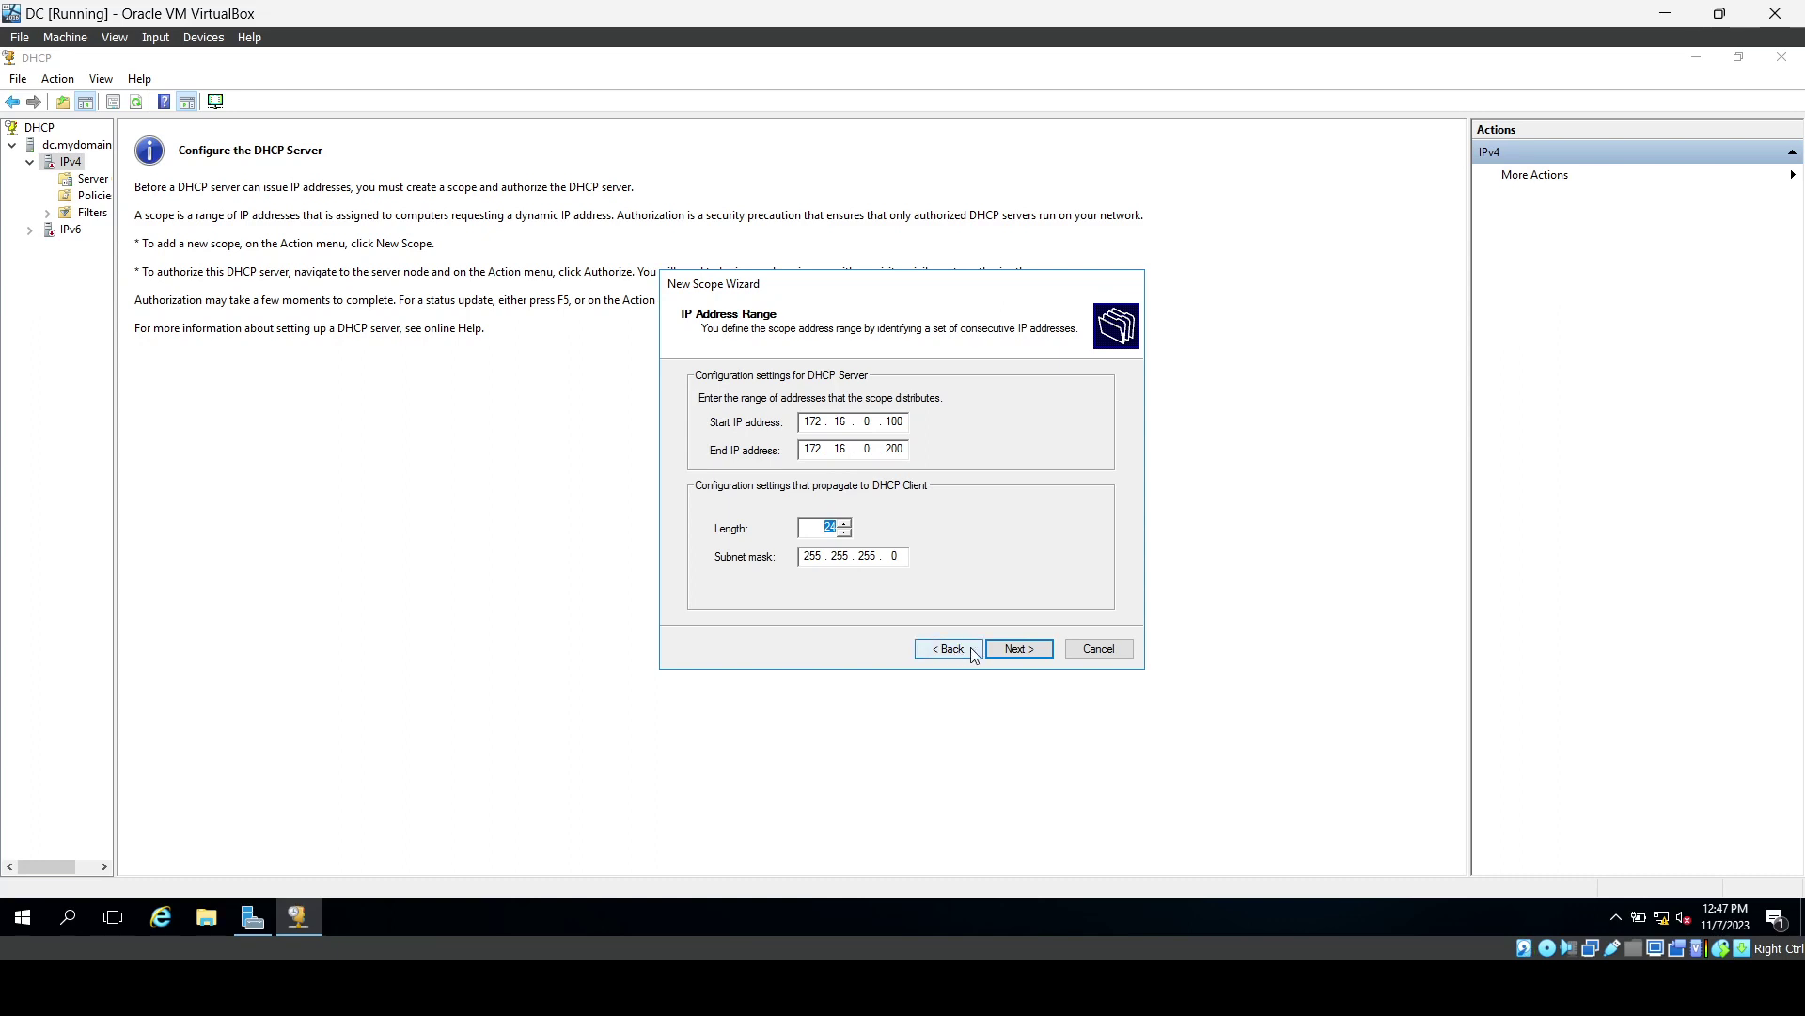
click(1007, 651)
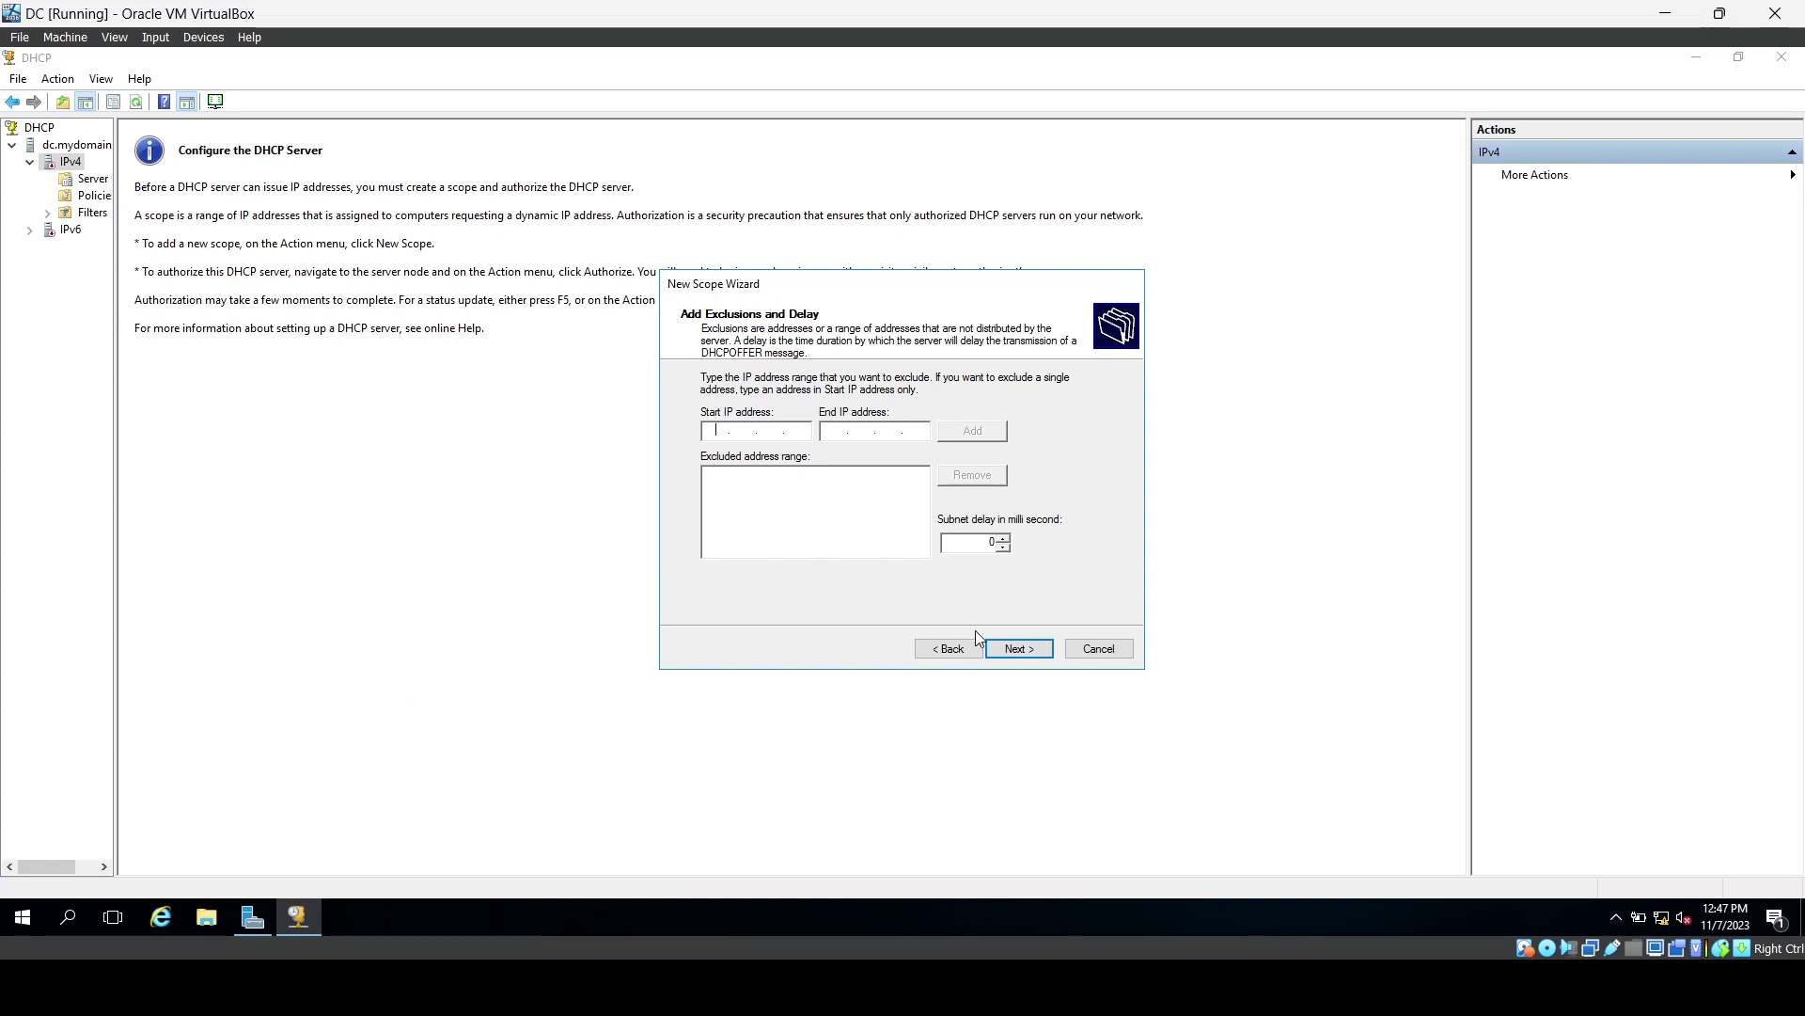
Skip exclusions, keep the default lease duration, and choose to configure DHCP options now.
click(1019, 649)
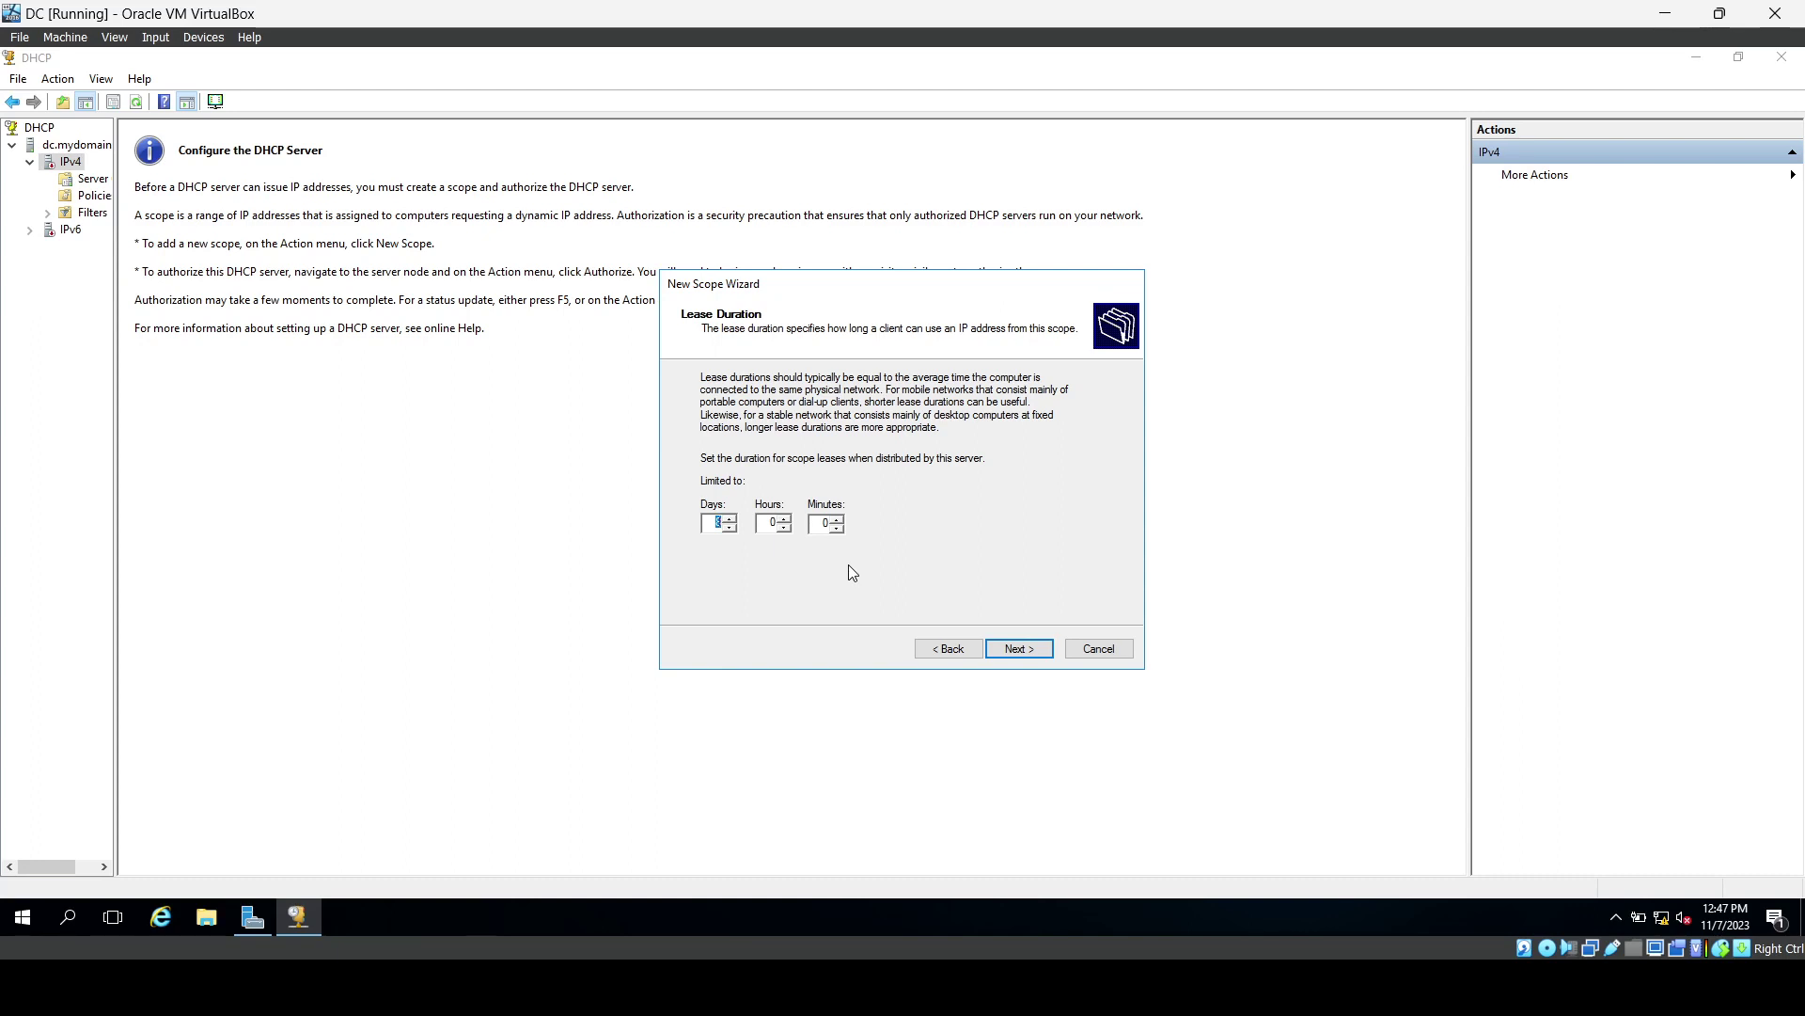
click(1021, 651)
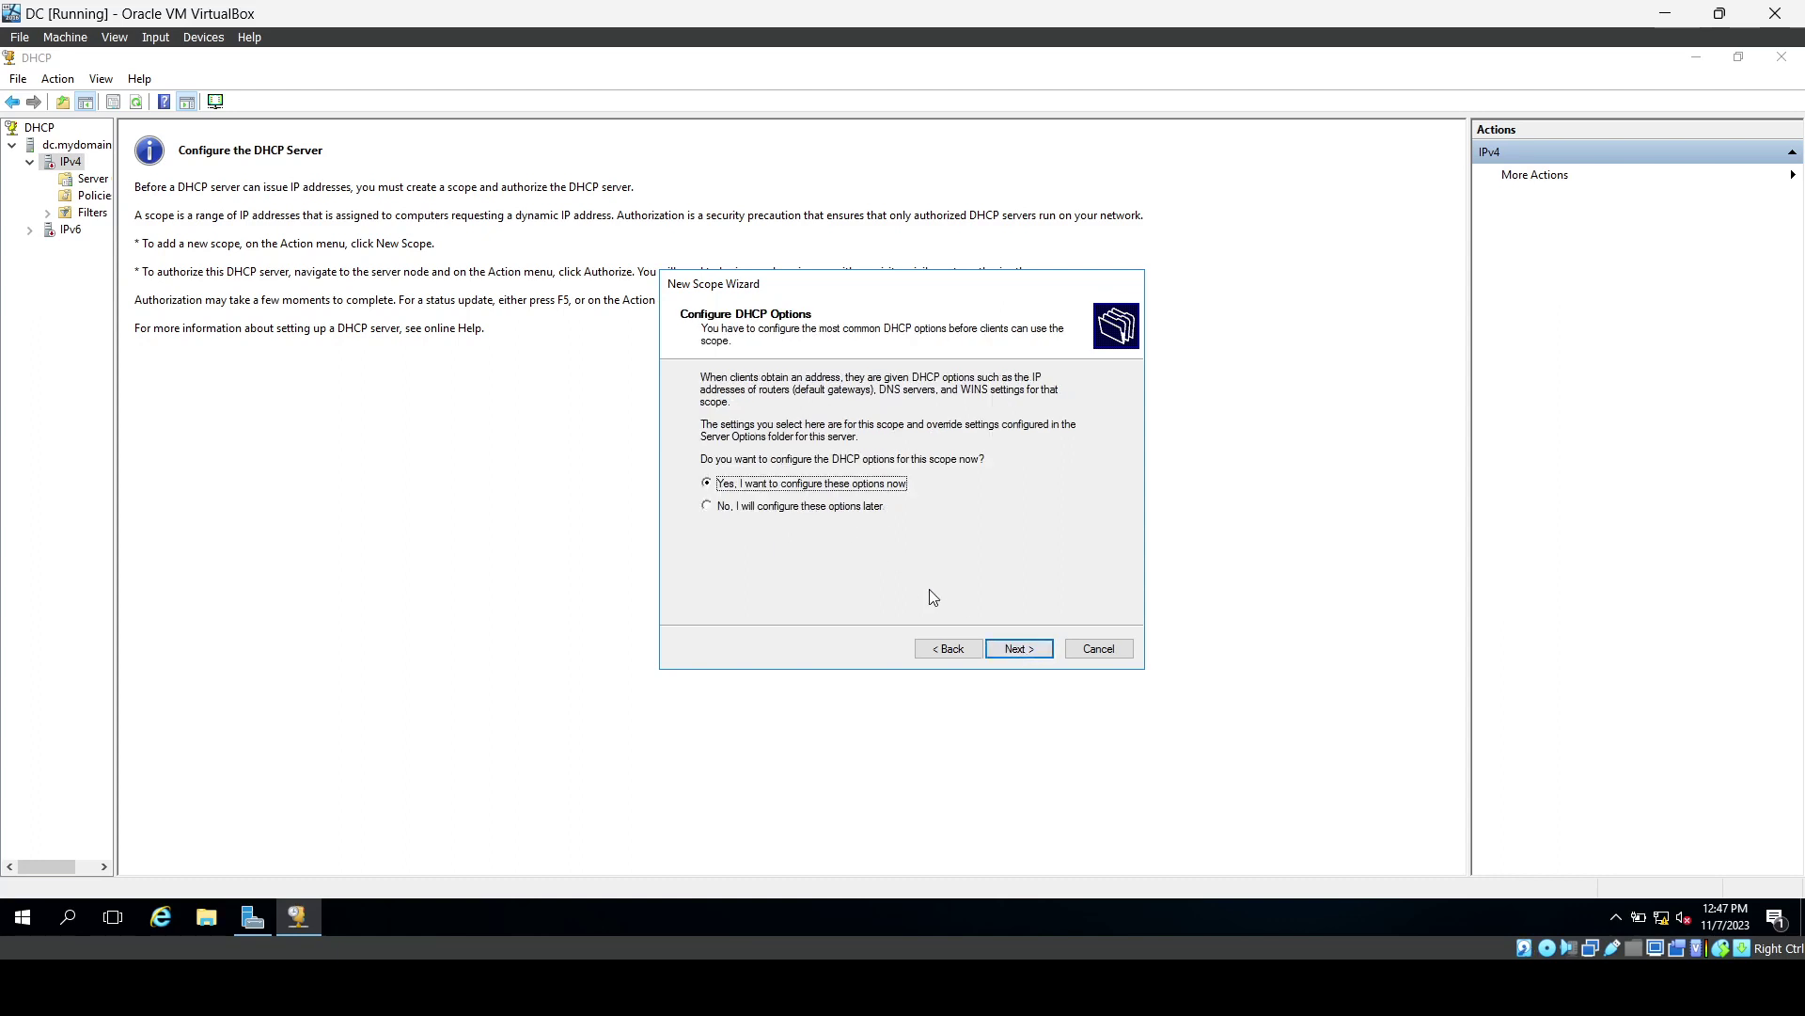
click(1004, 647)
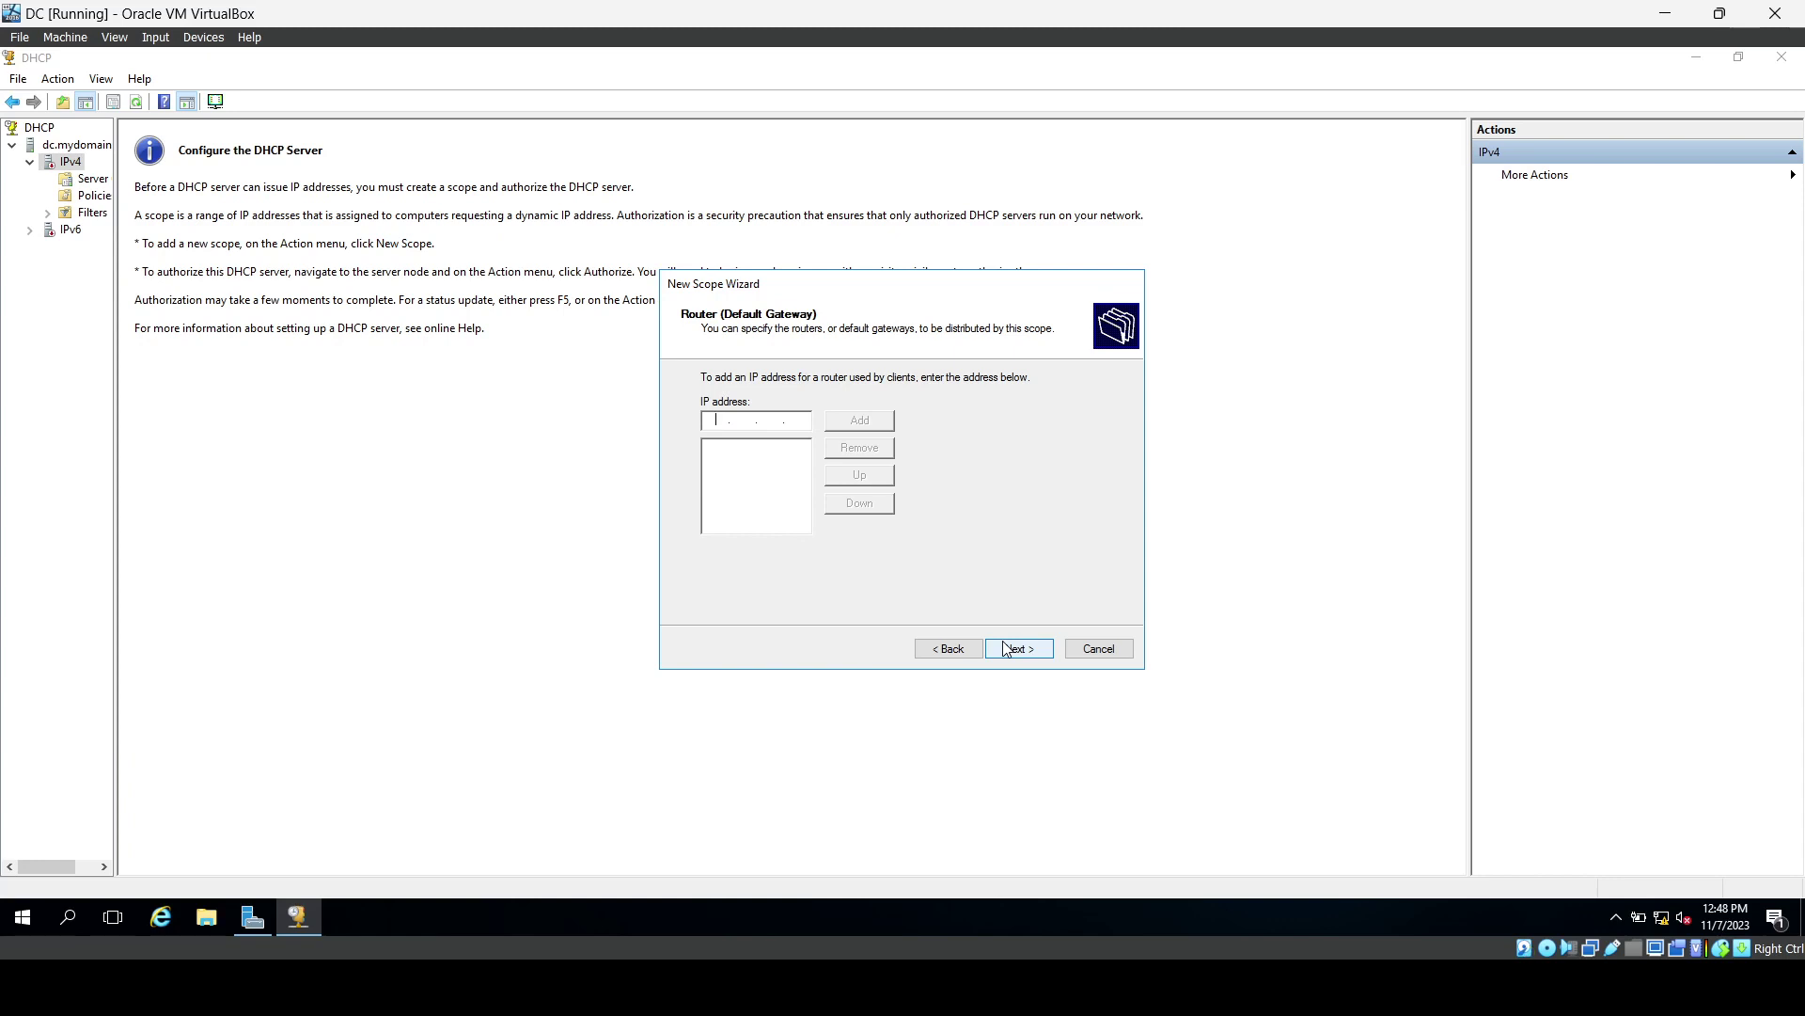
Add gateway 172.16.0.1, keep mydomain.com with DNS 172.16.0.1, skip WINS and activate the scope.
text(172 . 16 . 0 . 1)
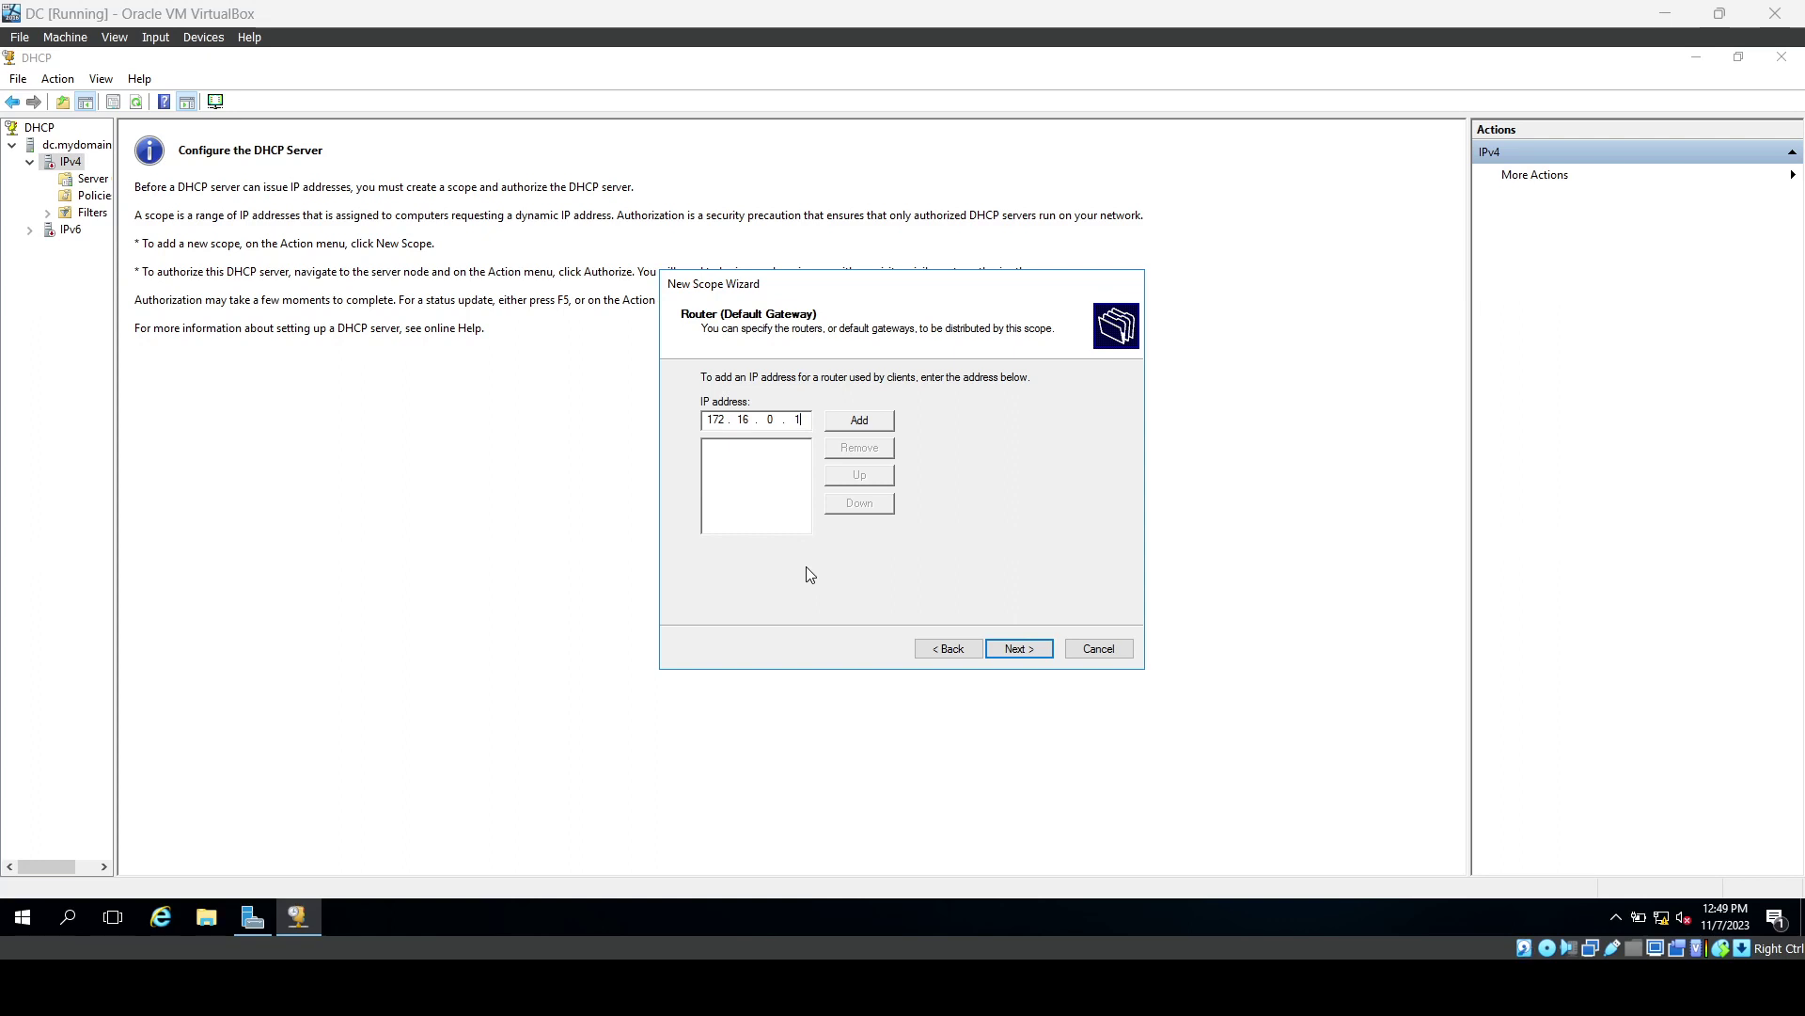
click(851, 430)
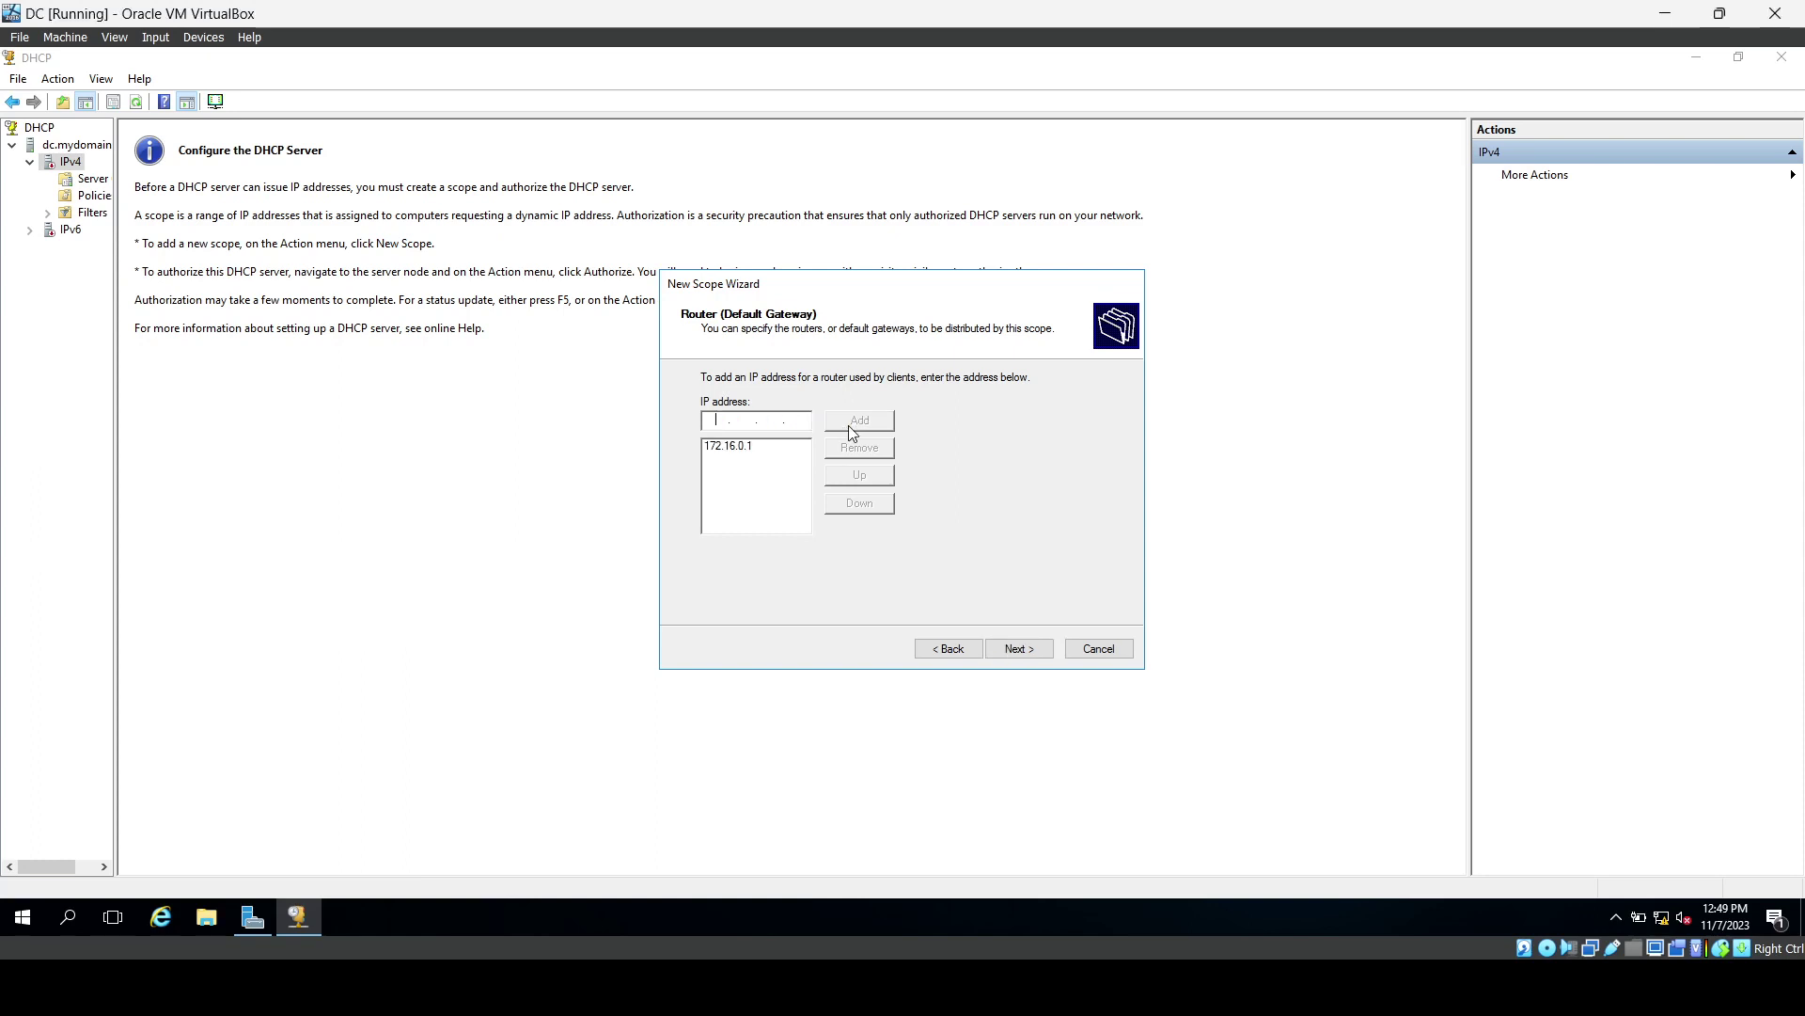
click(1017, 650)
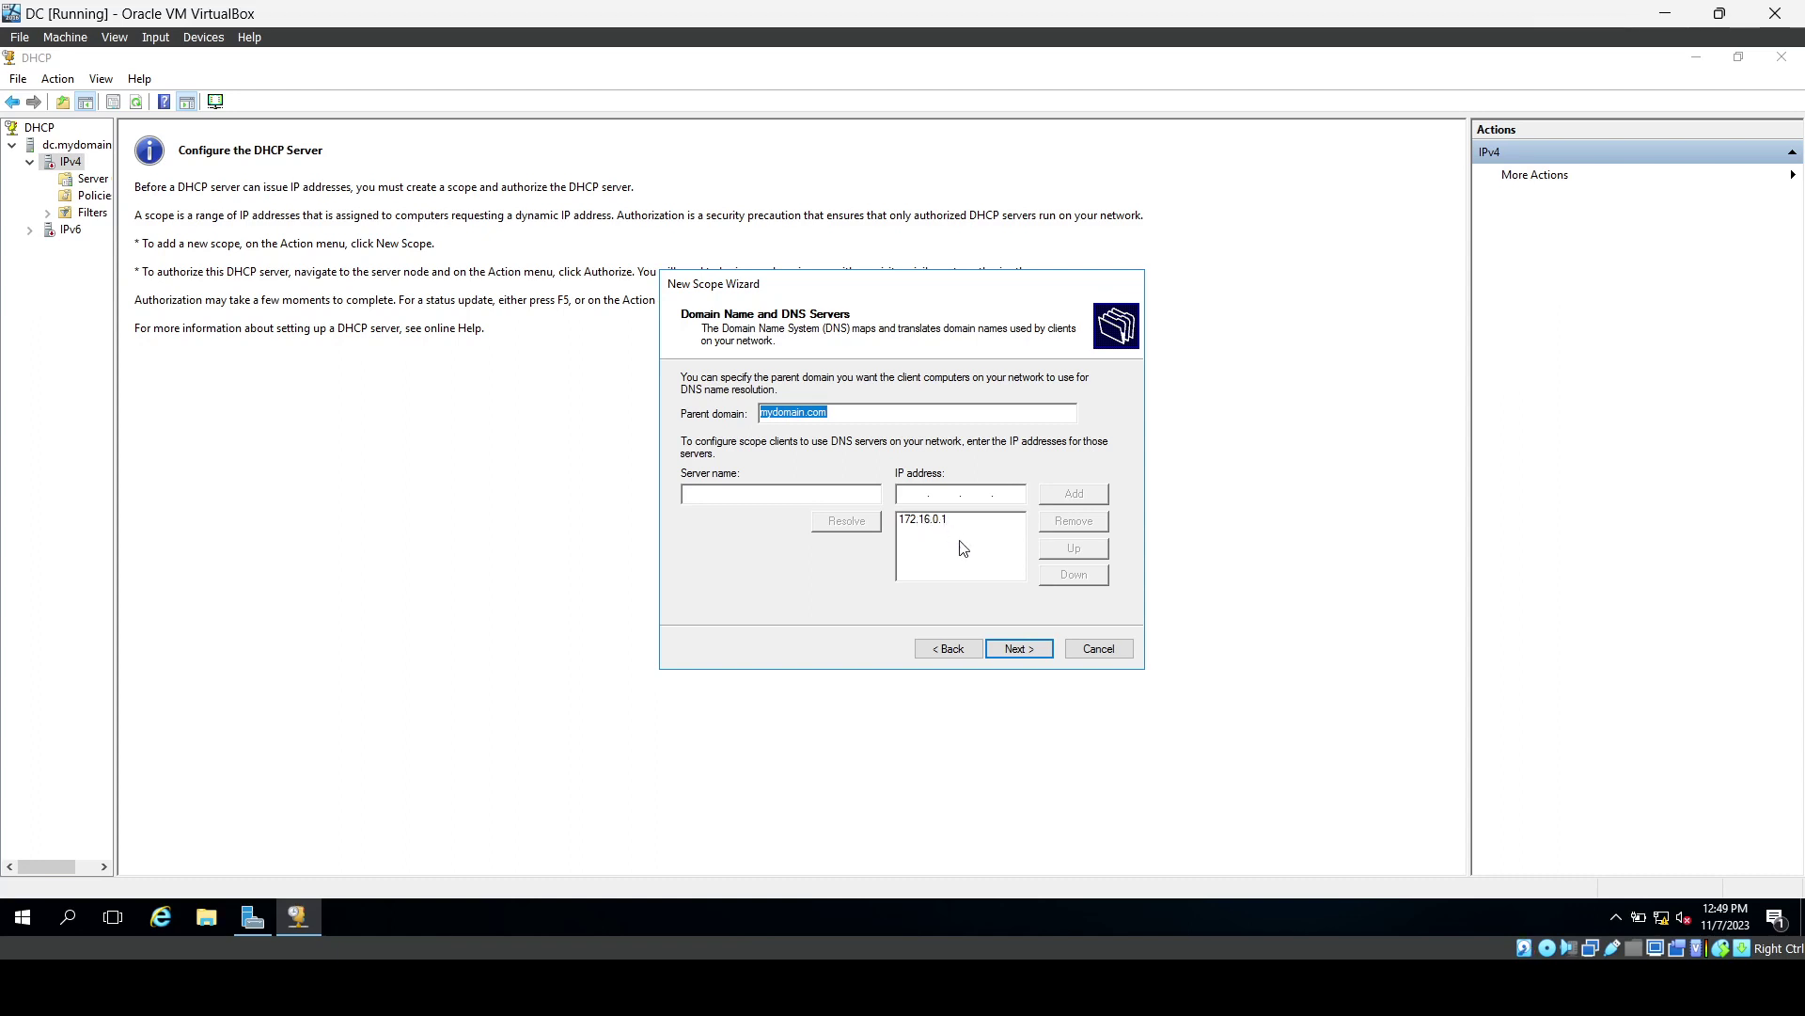
click(1012, 649)
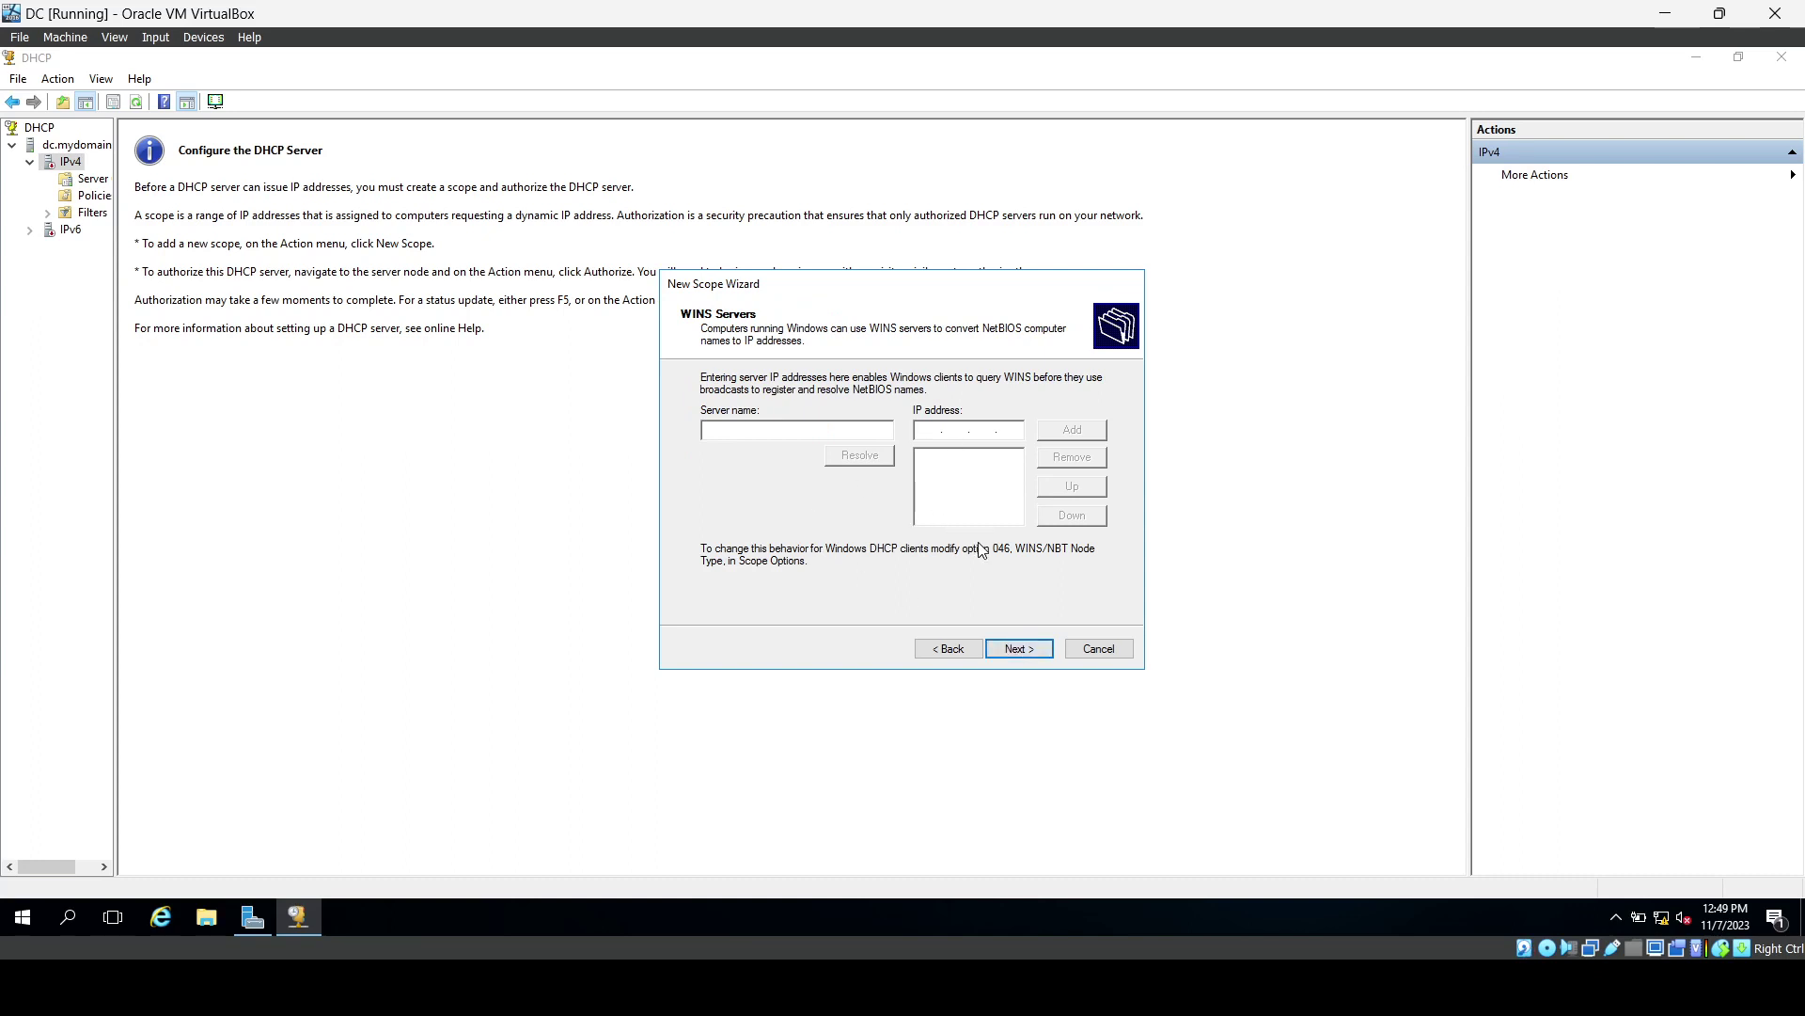
click(1016, 656)
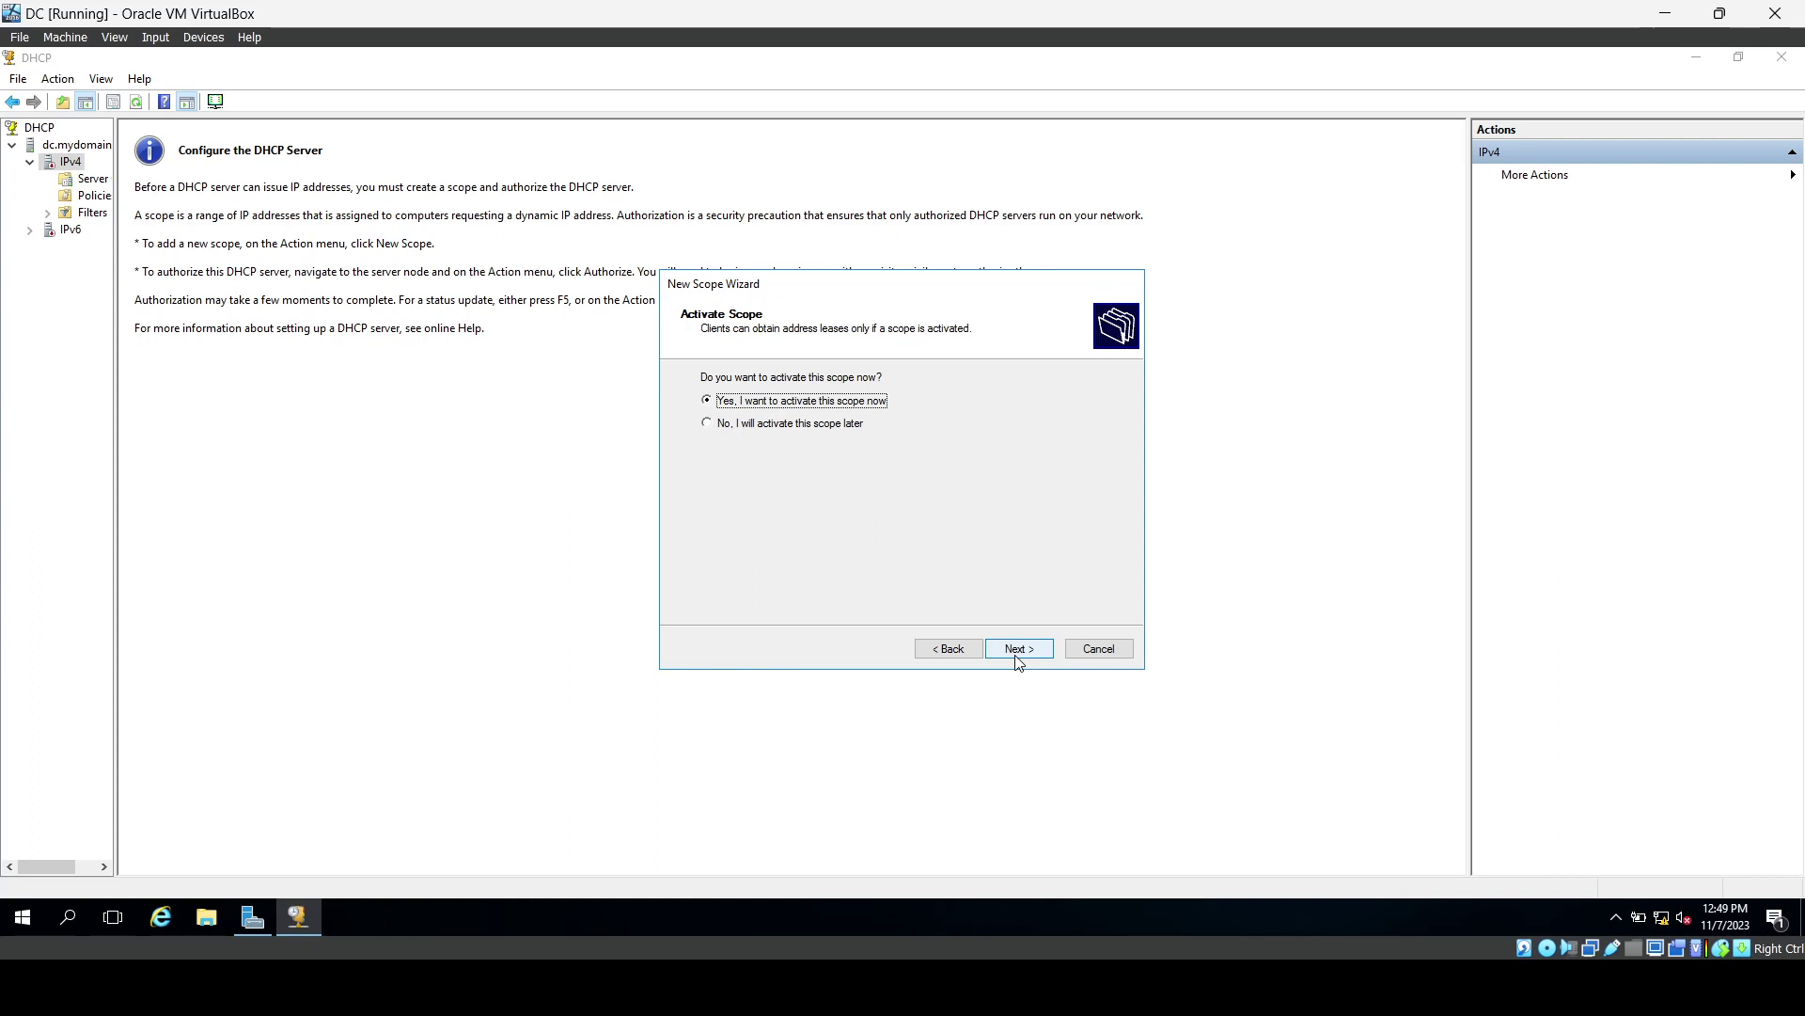
click(1018, 657)
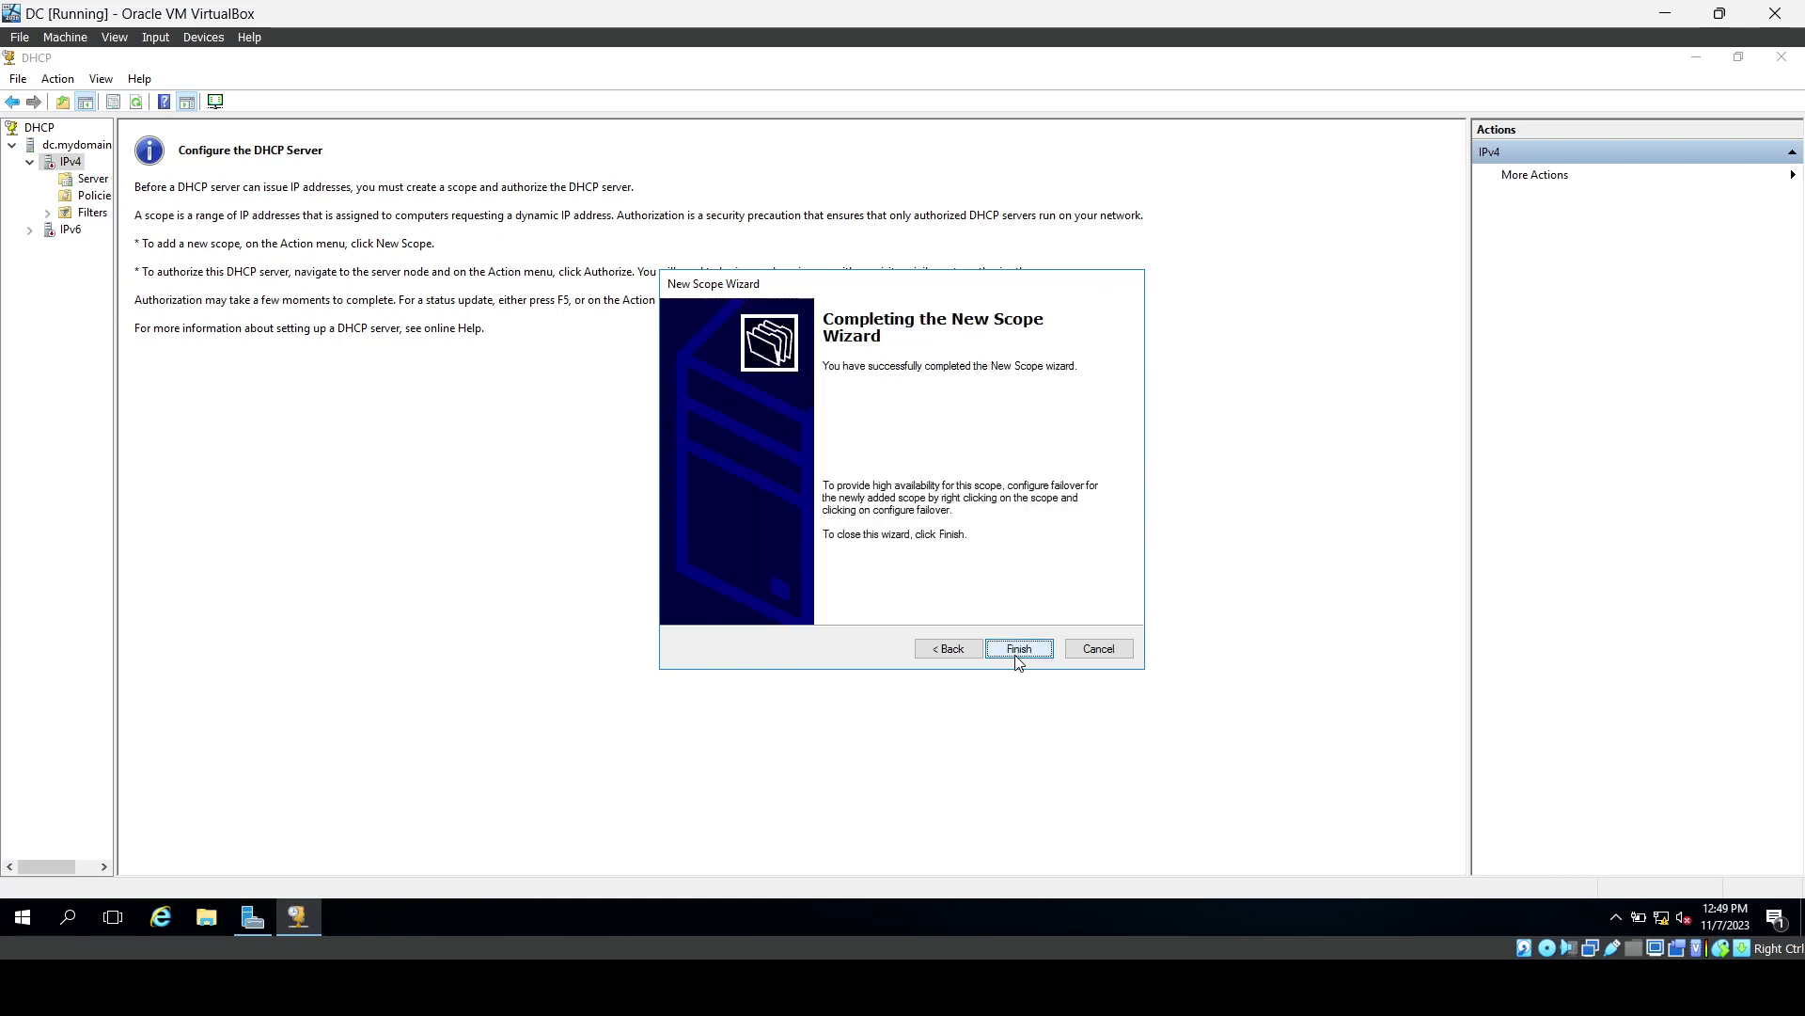
click(1019, 650)
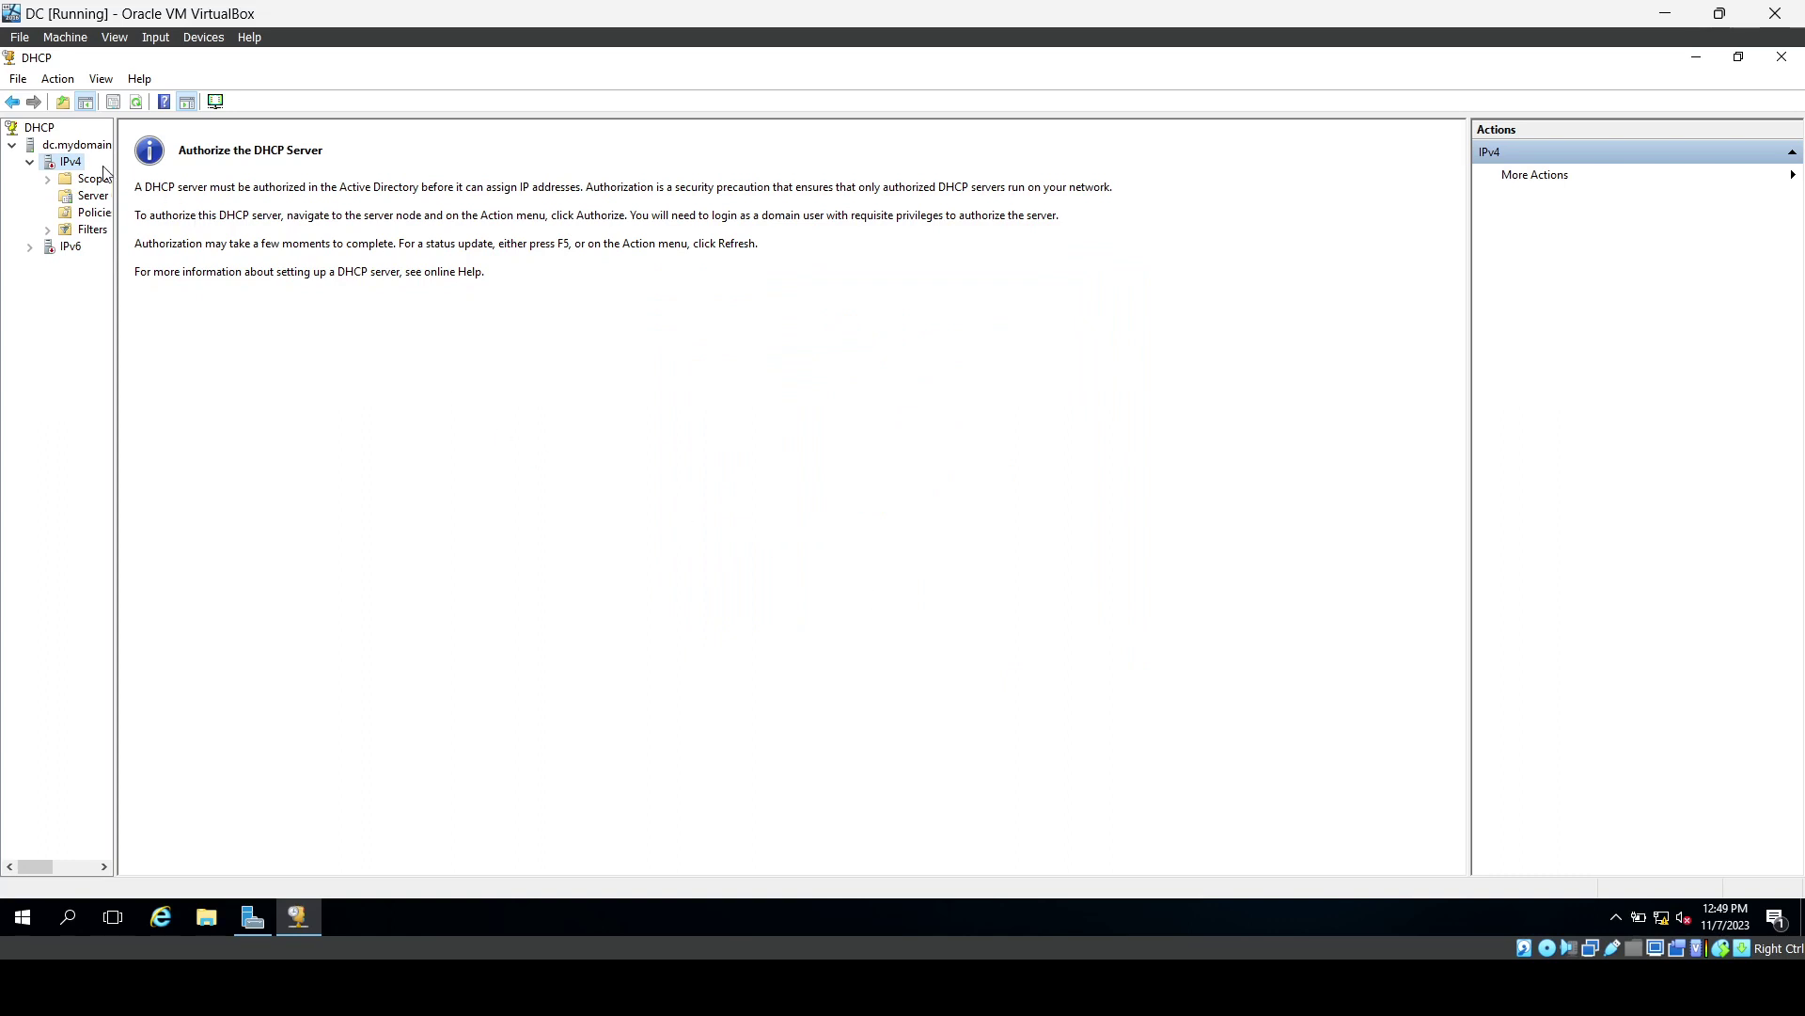
Authorize the dc.mydomain.com DHCP server and refresh it.
right_click(82, 153)
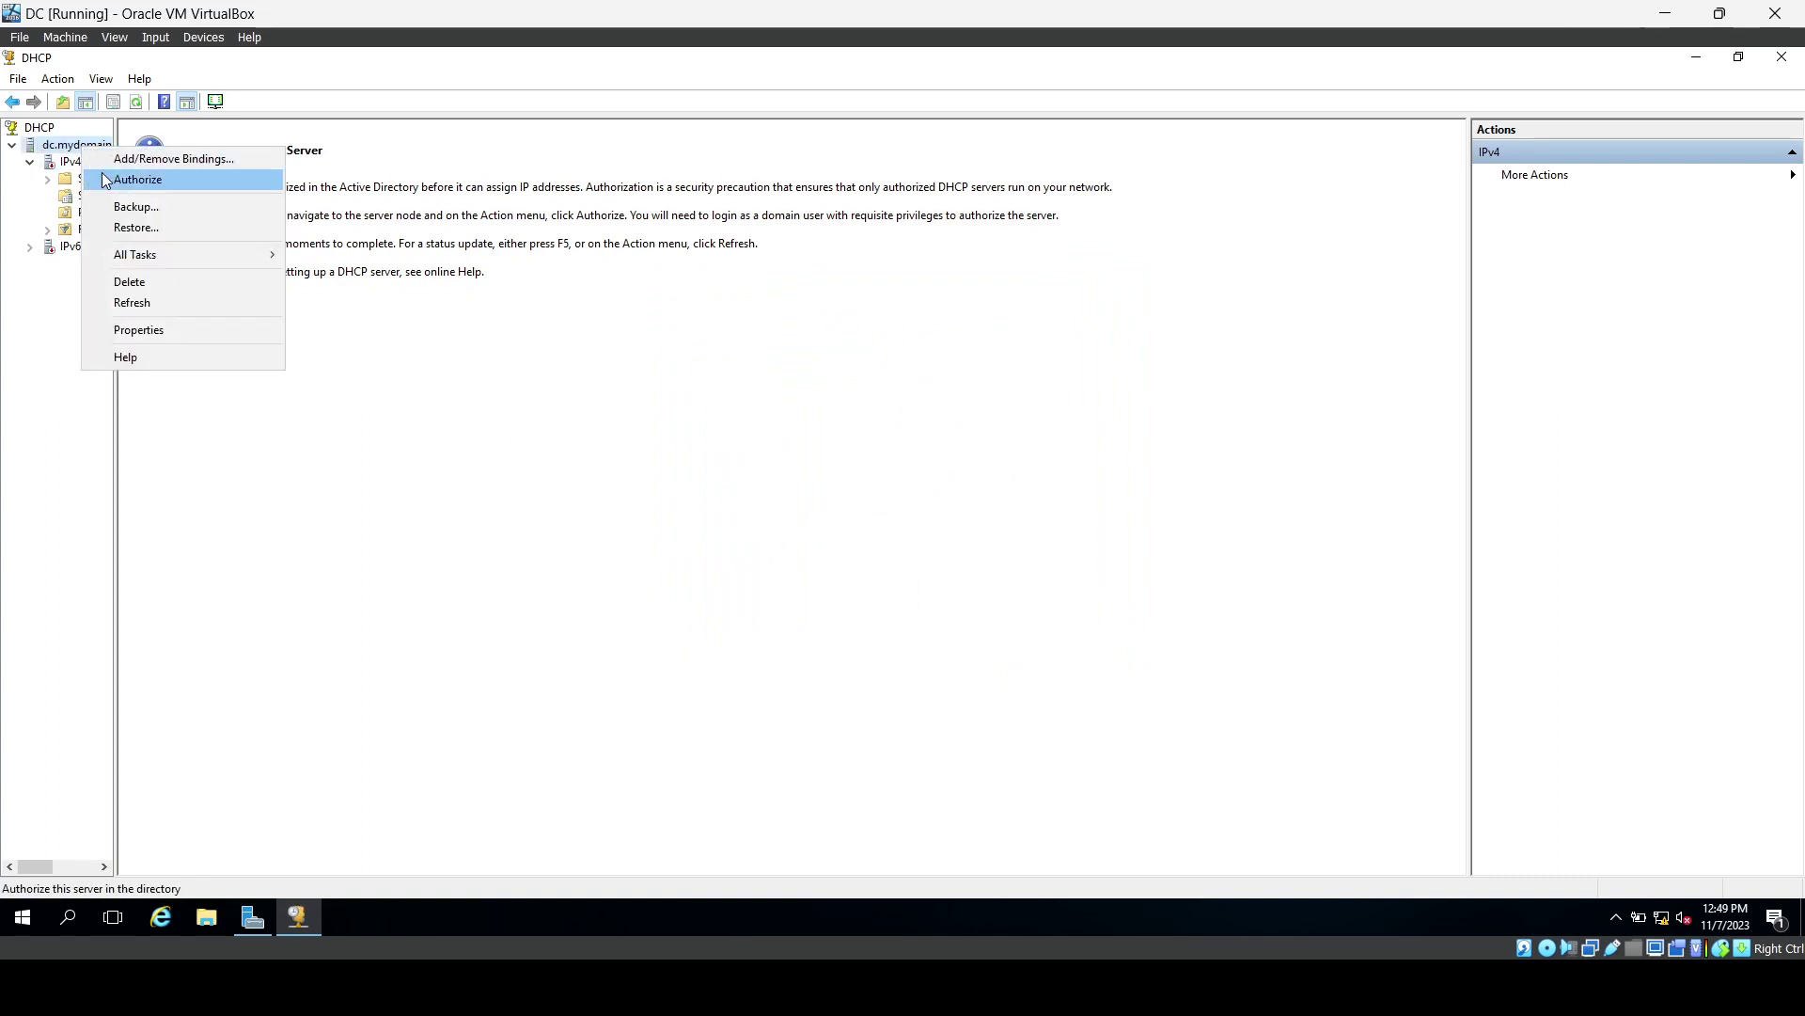
click(106, 179)
right_click(77, 144)
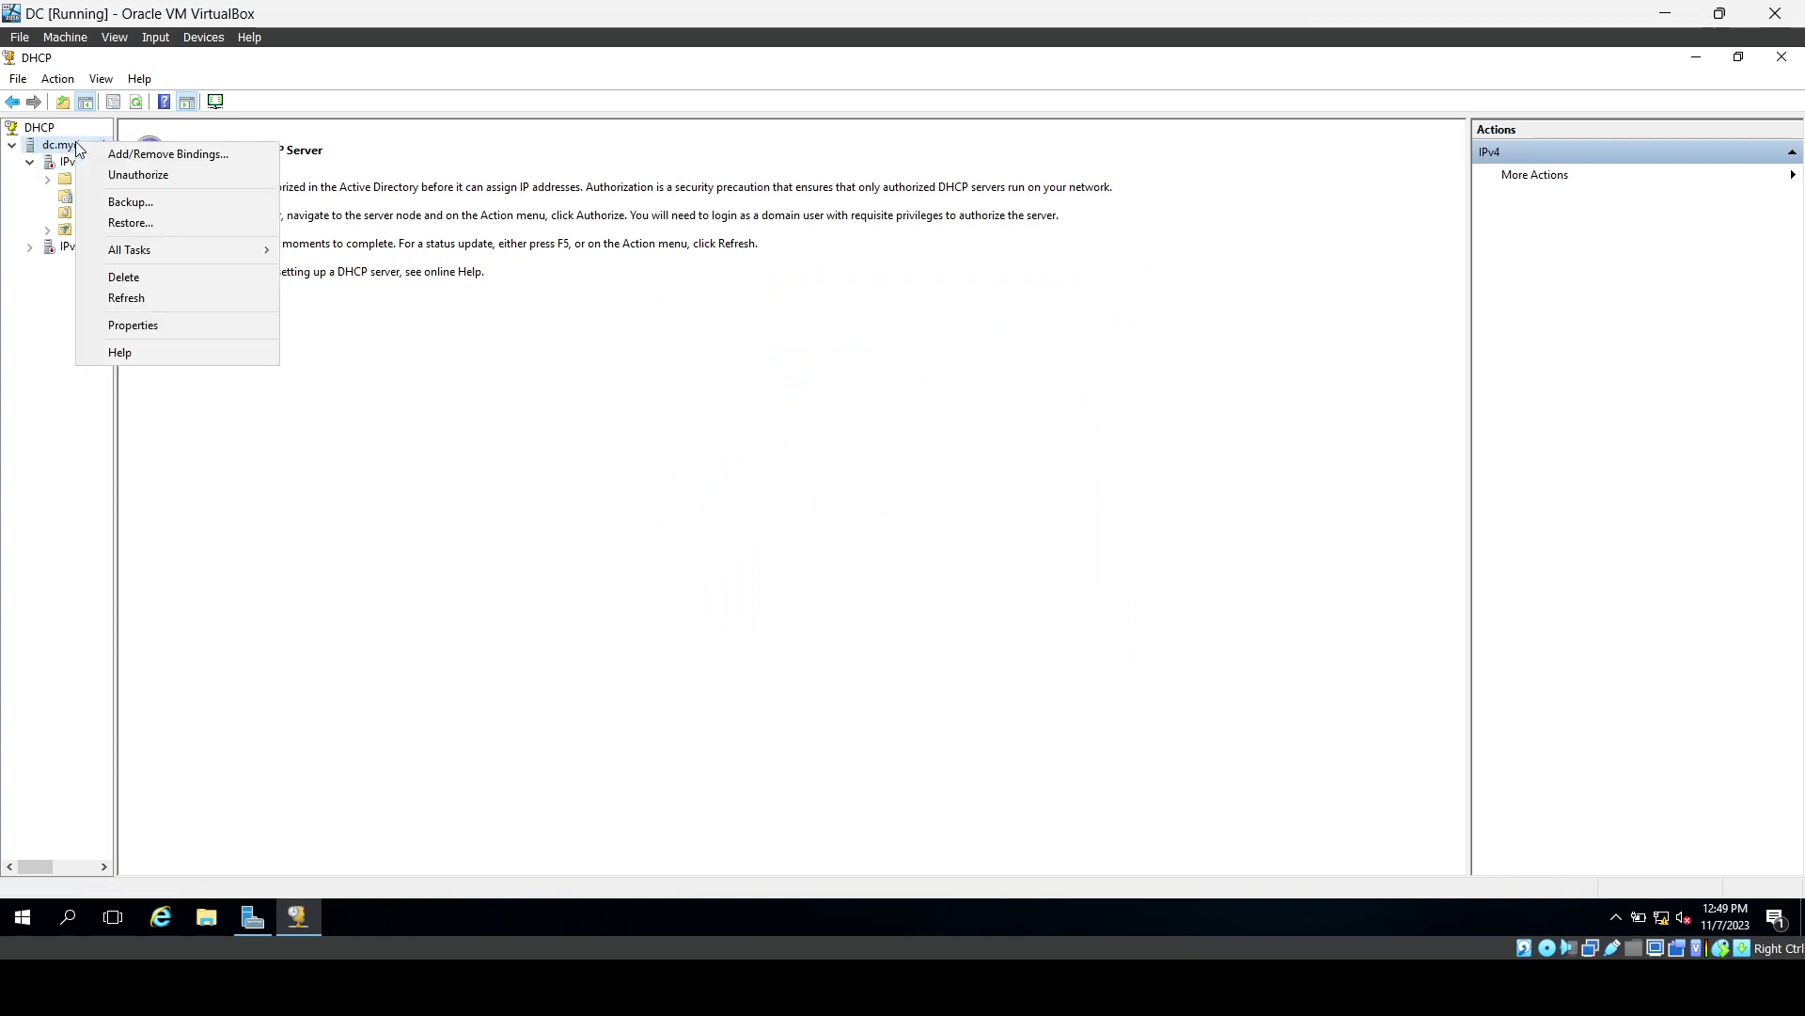
click(108, 299)
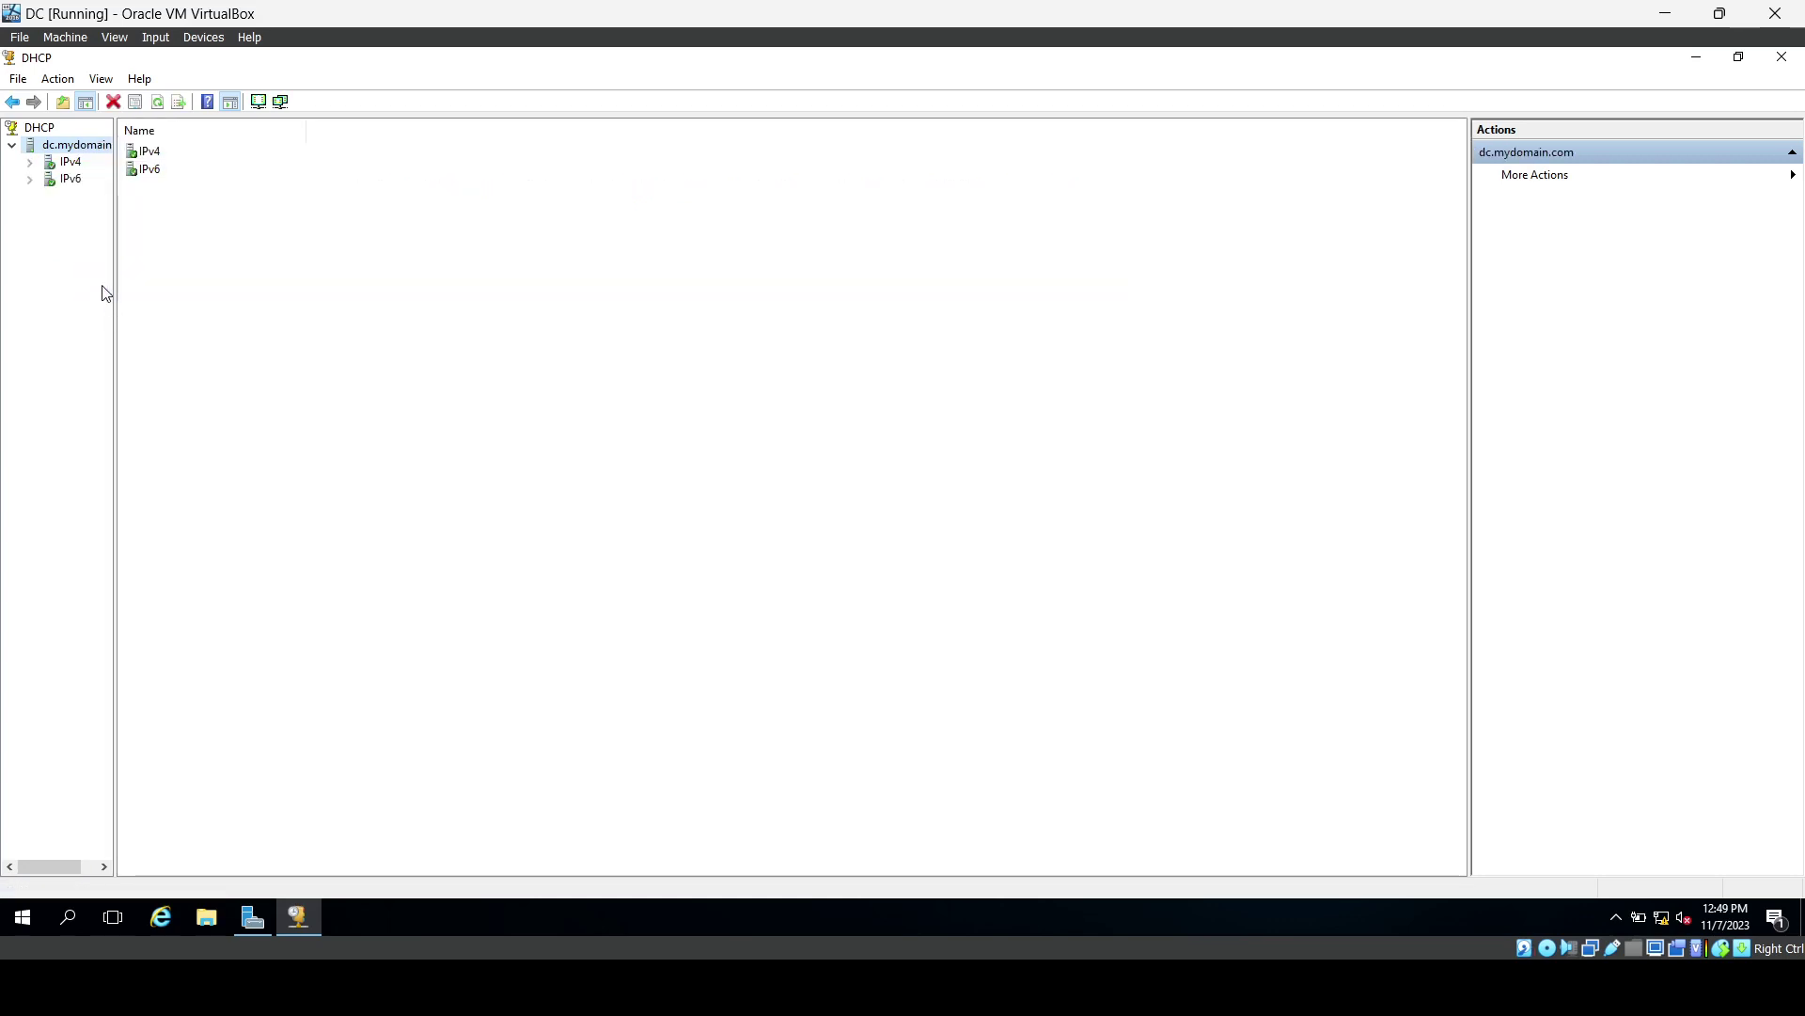
Check the 172.16.0.0 scope's address pool and empty leases, then close the DHCP console.
double_click(53, 165)
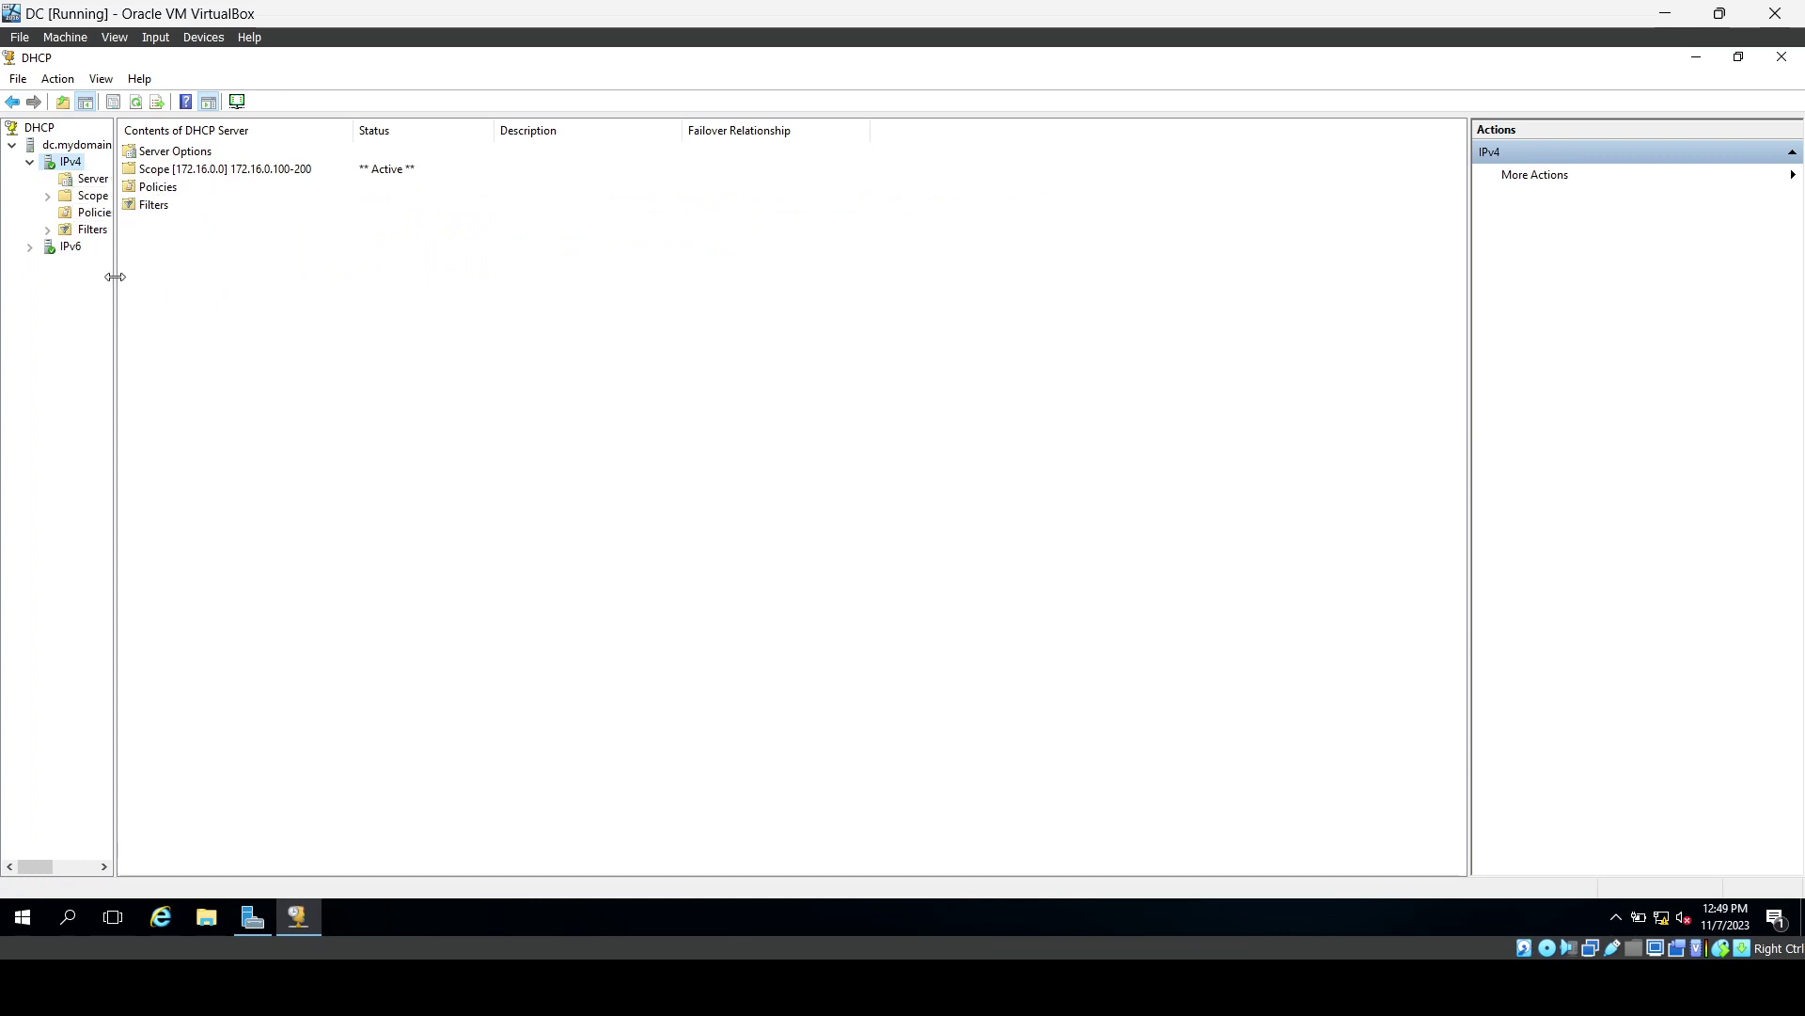
drag(114, 277, 243, 301)
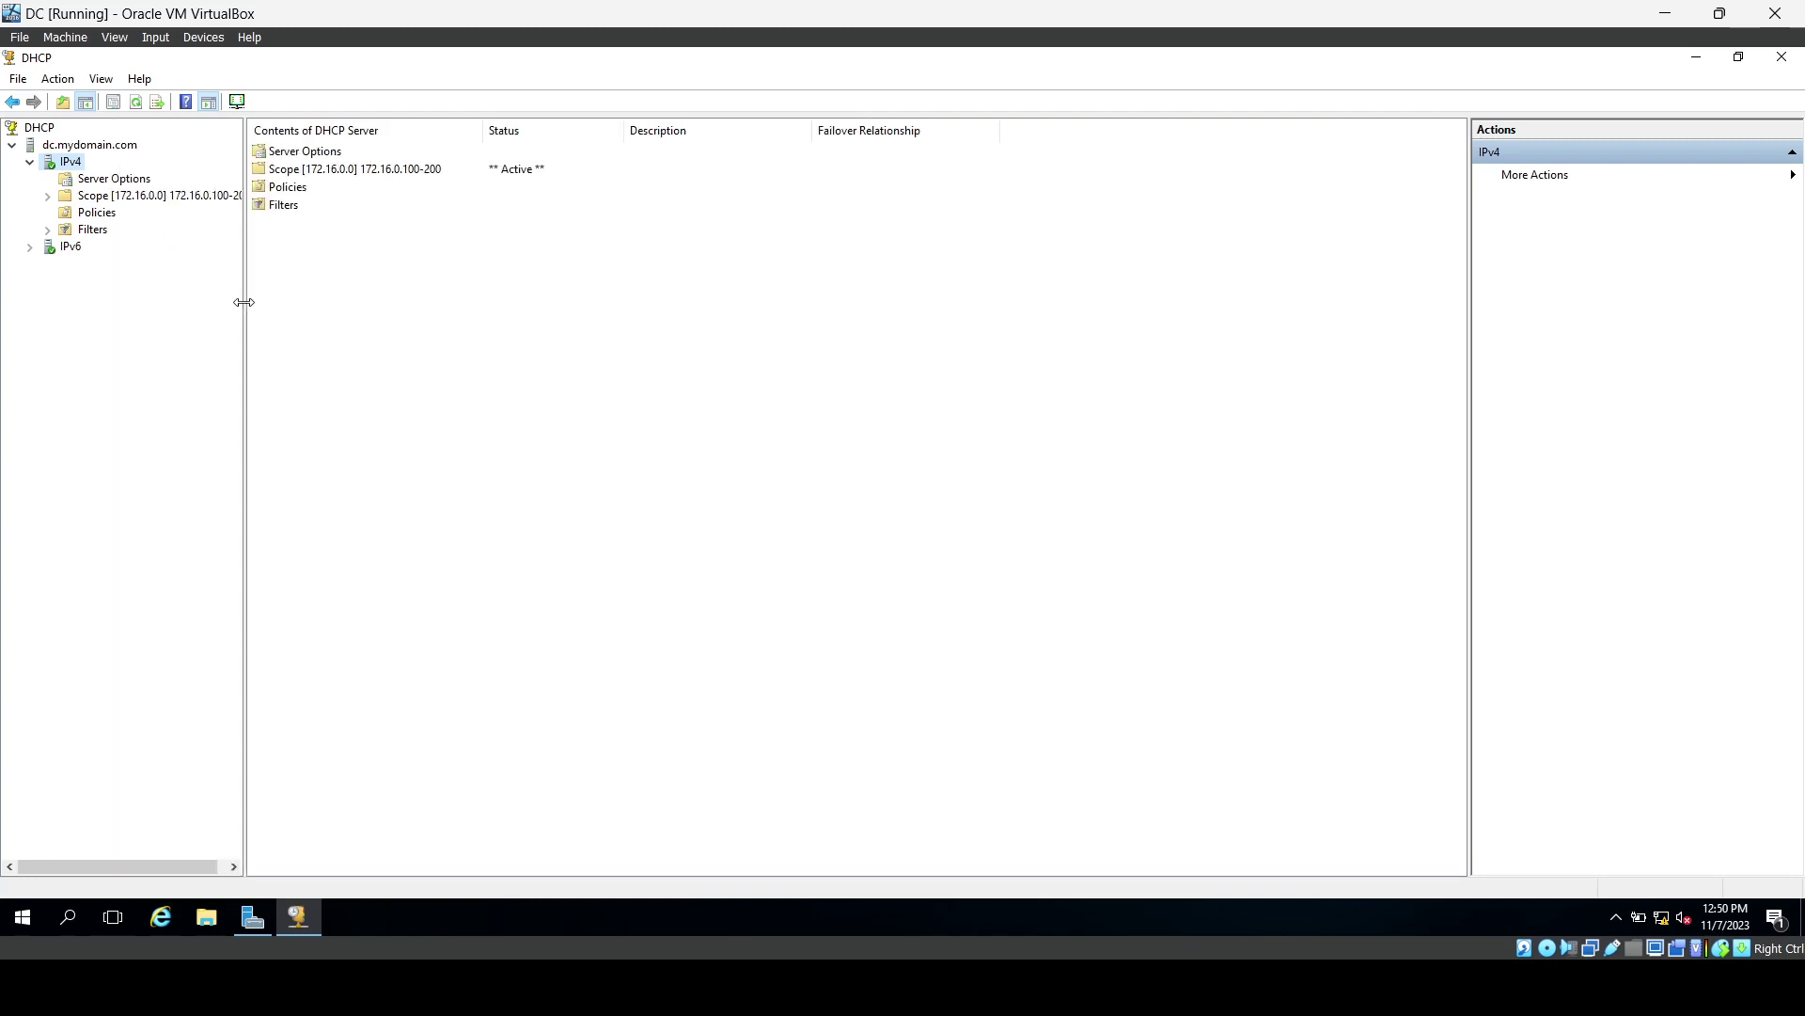
double_click(154, 200)
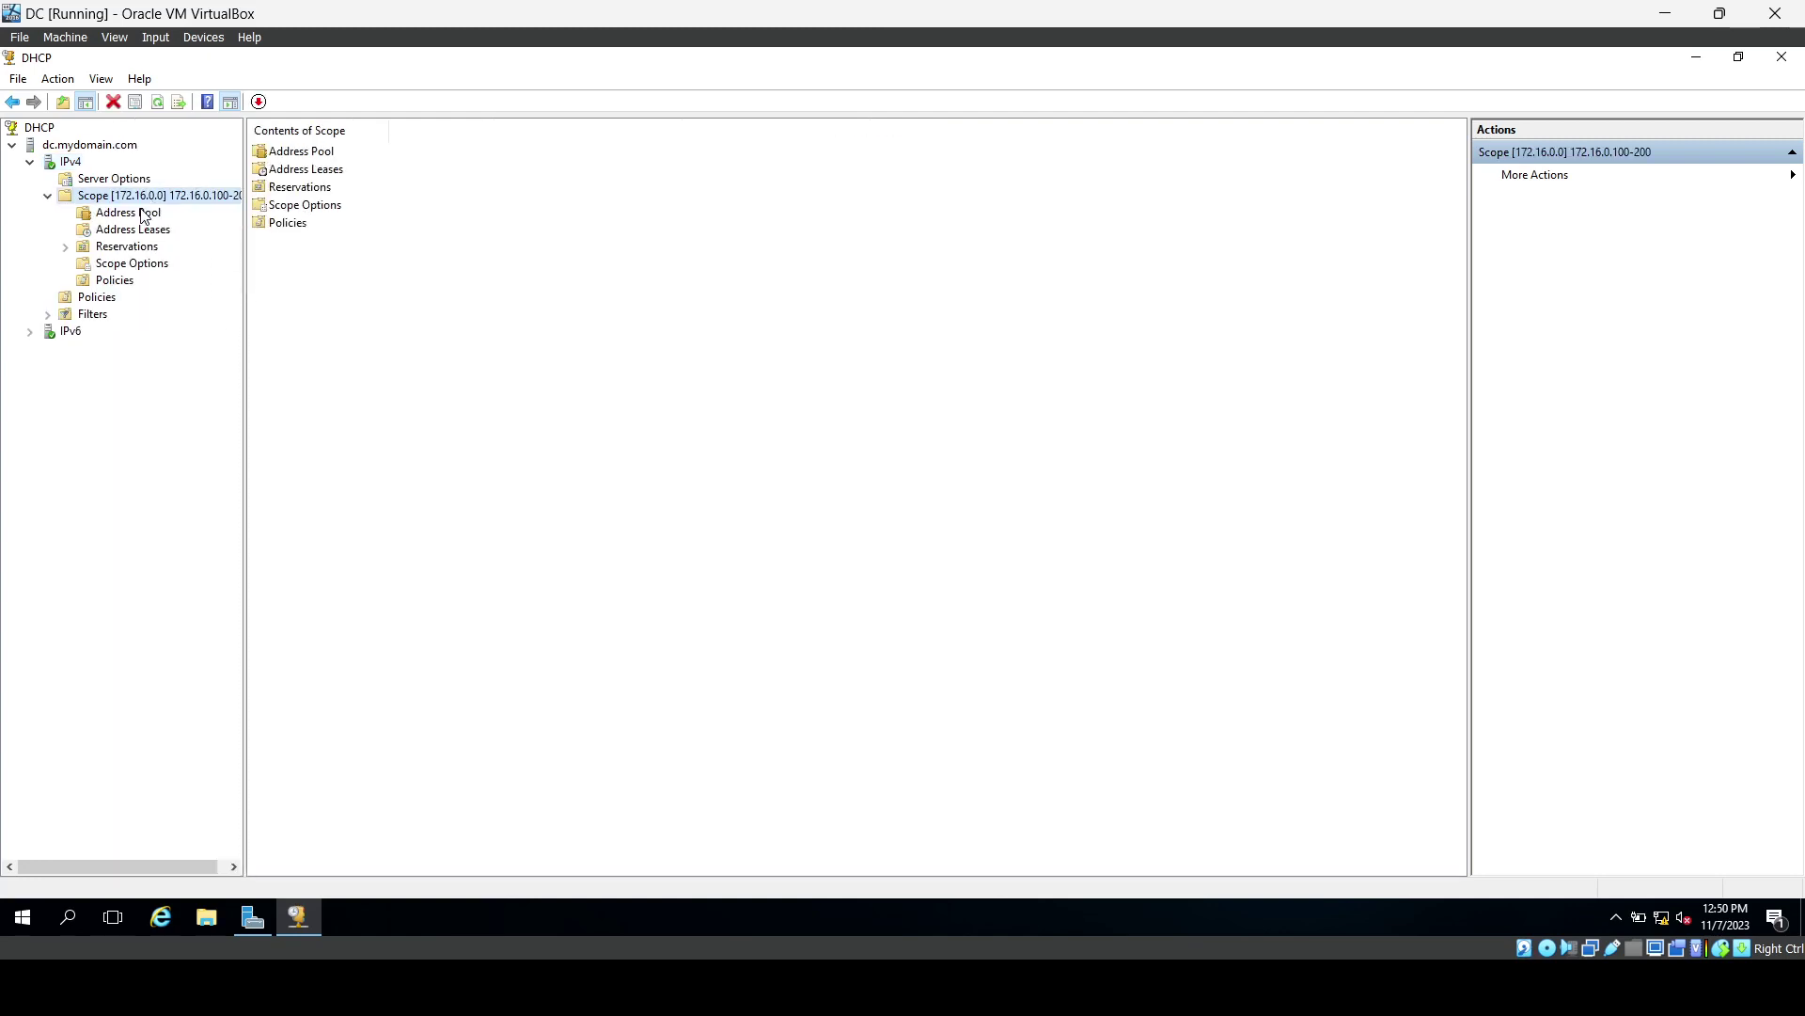
click(311, 158)
double_click(311, 162)
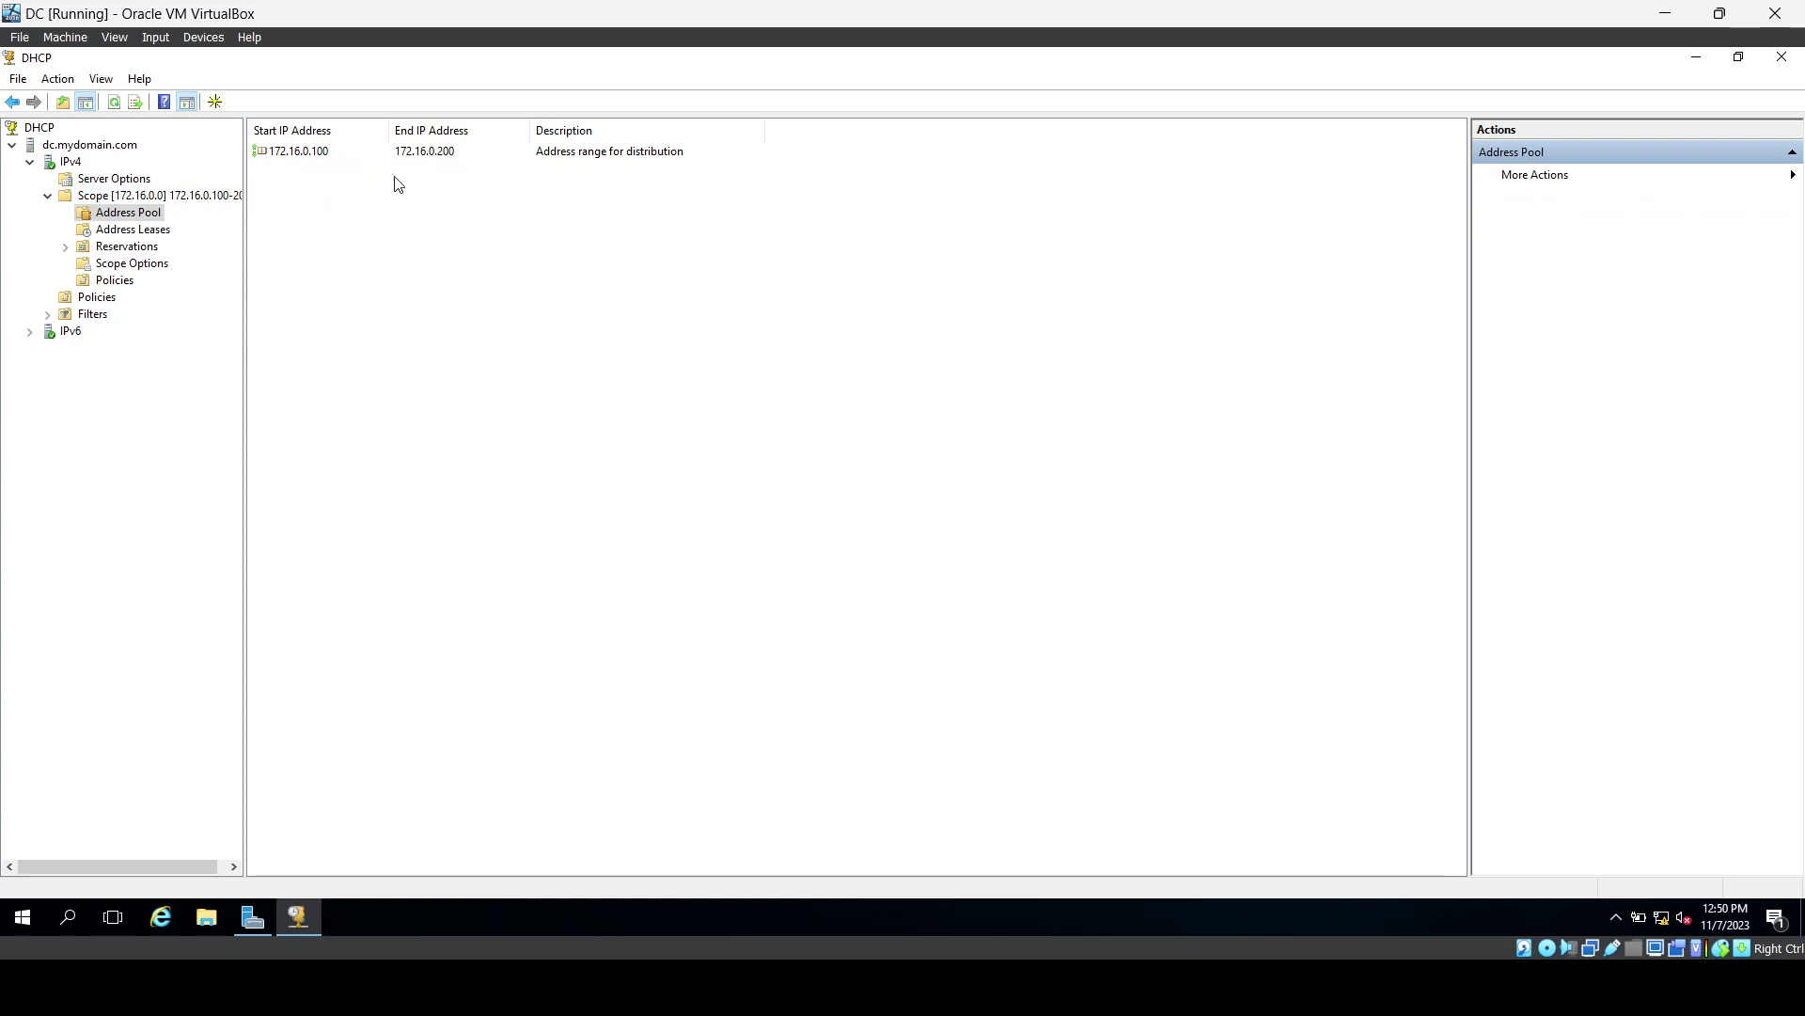
click(132, 233)
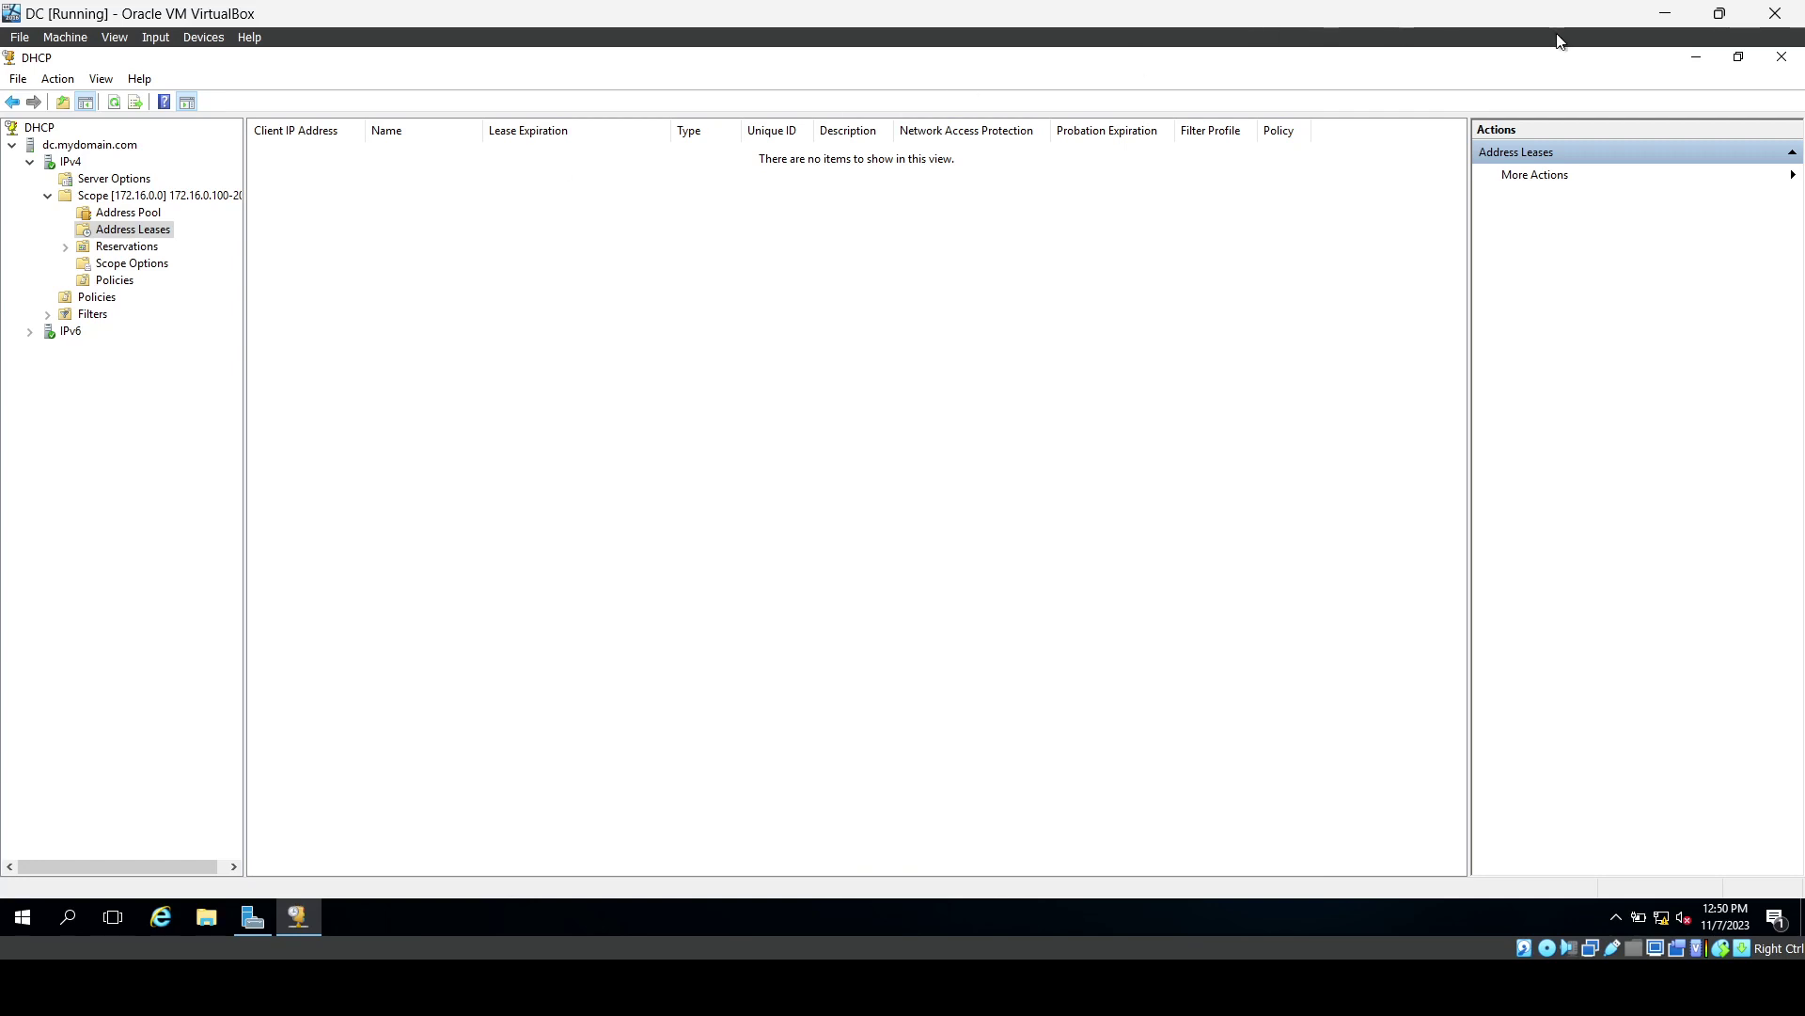
click(1780, 58)
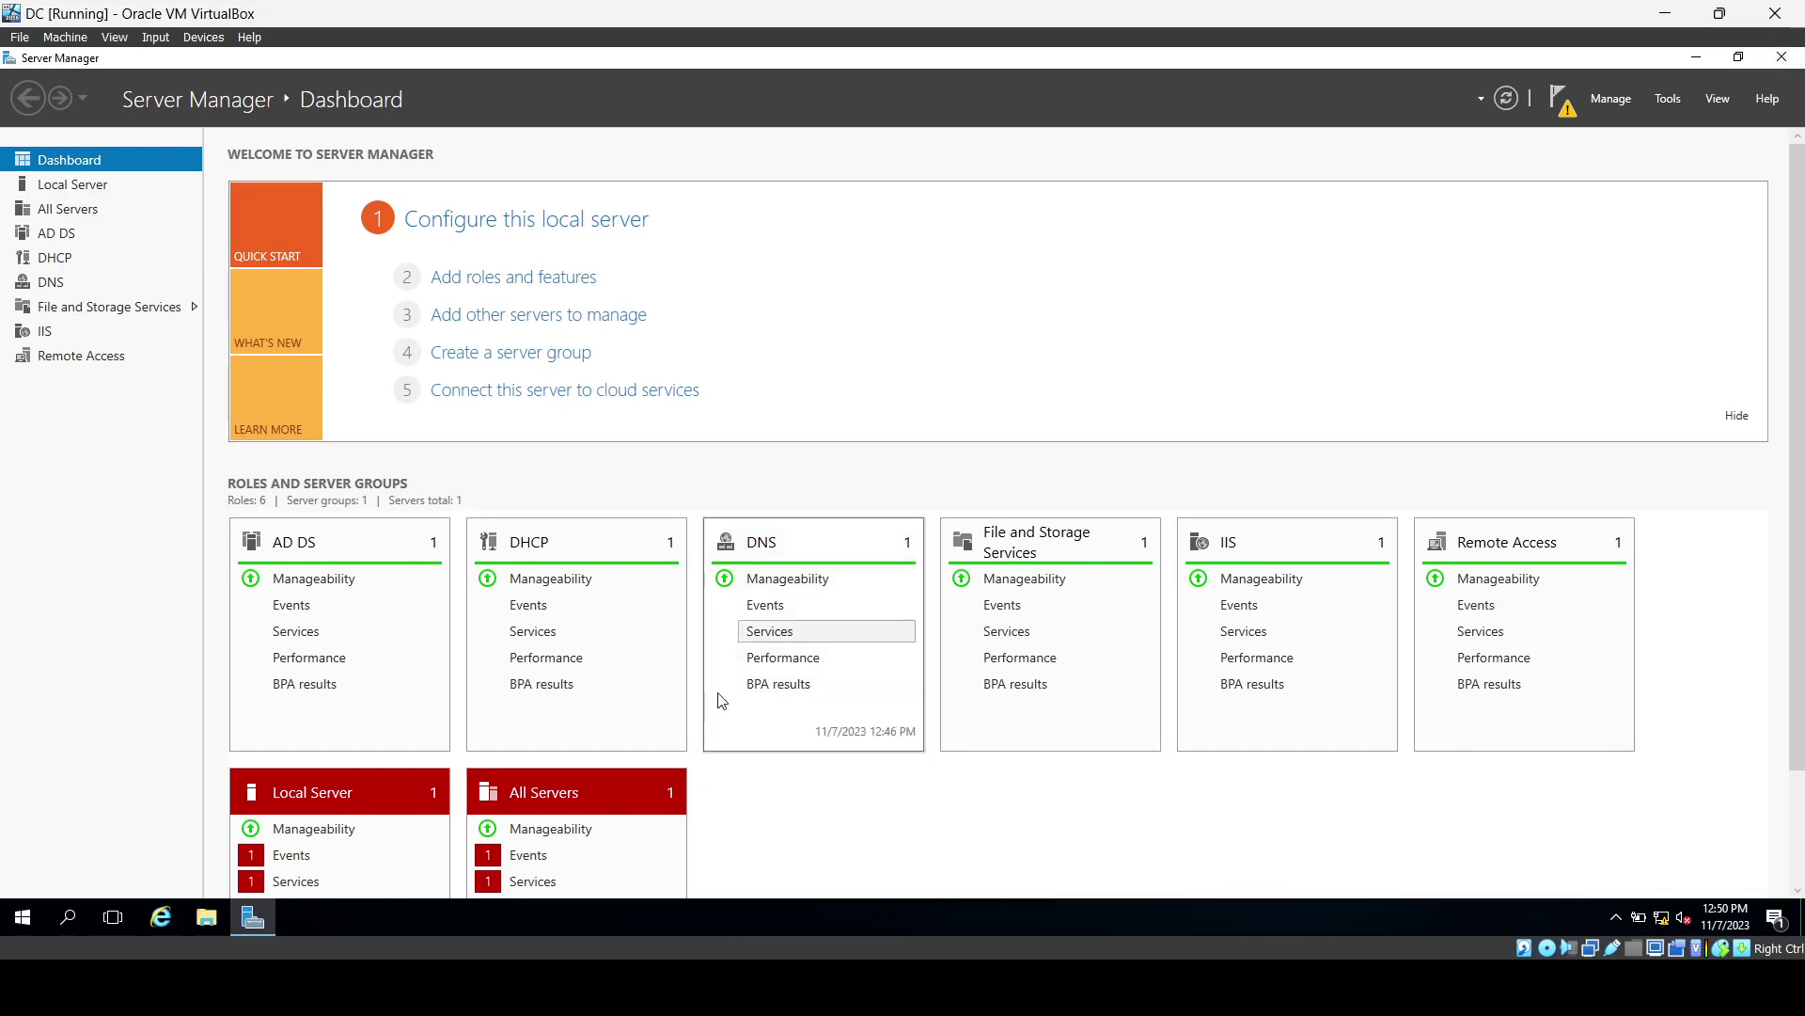
Check the network diagram, minimize Server Manager, and expand Windows Administrative Tools in Start.
click(578, 987)
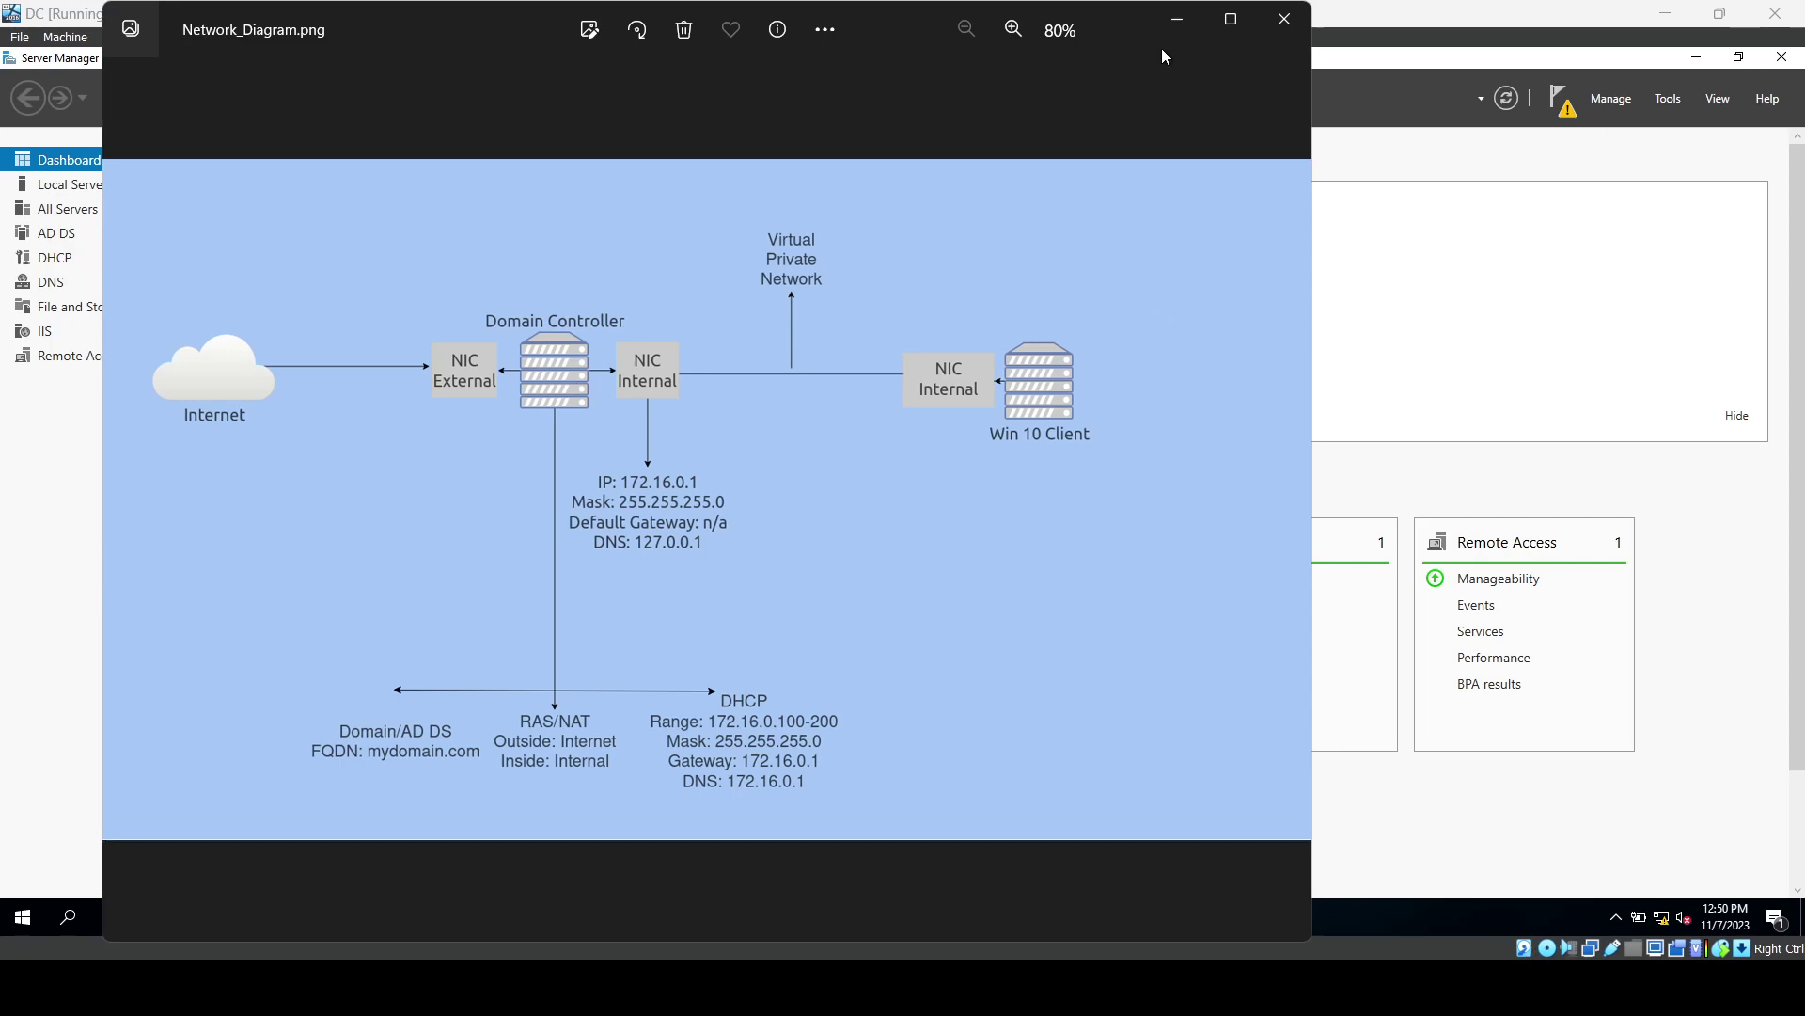
click(1172, 27)
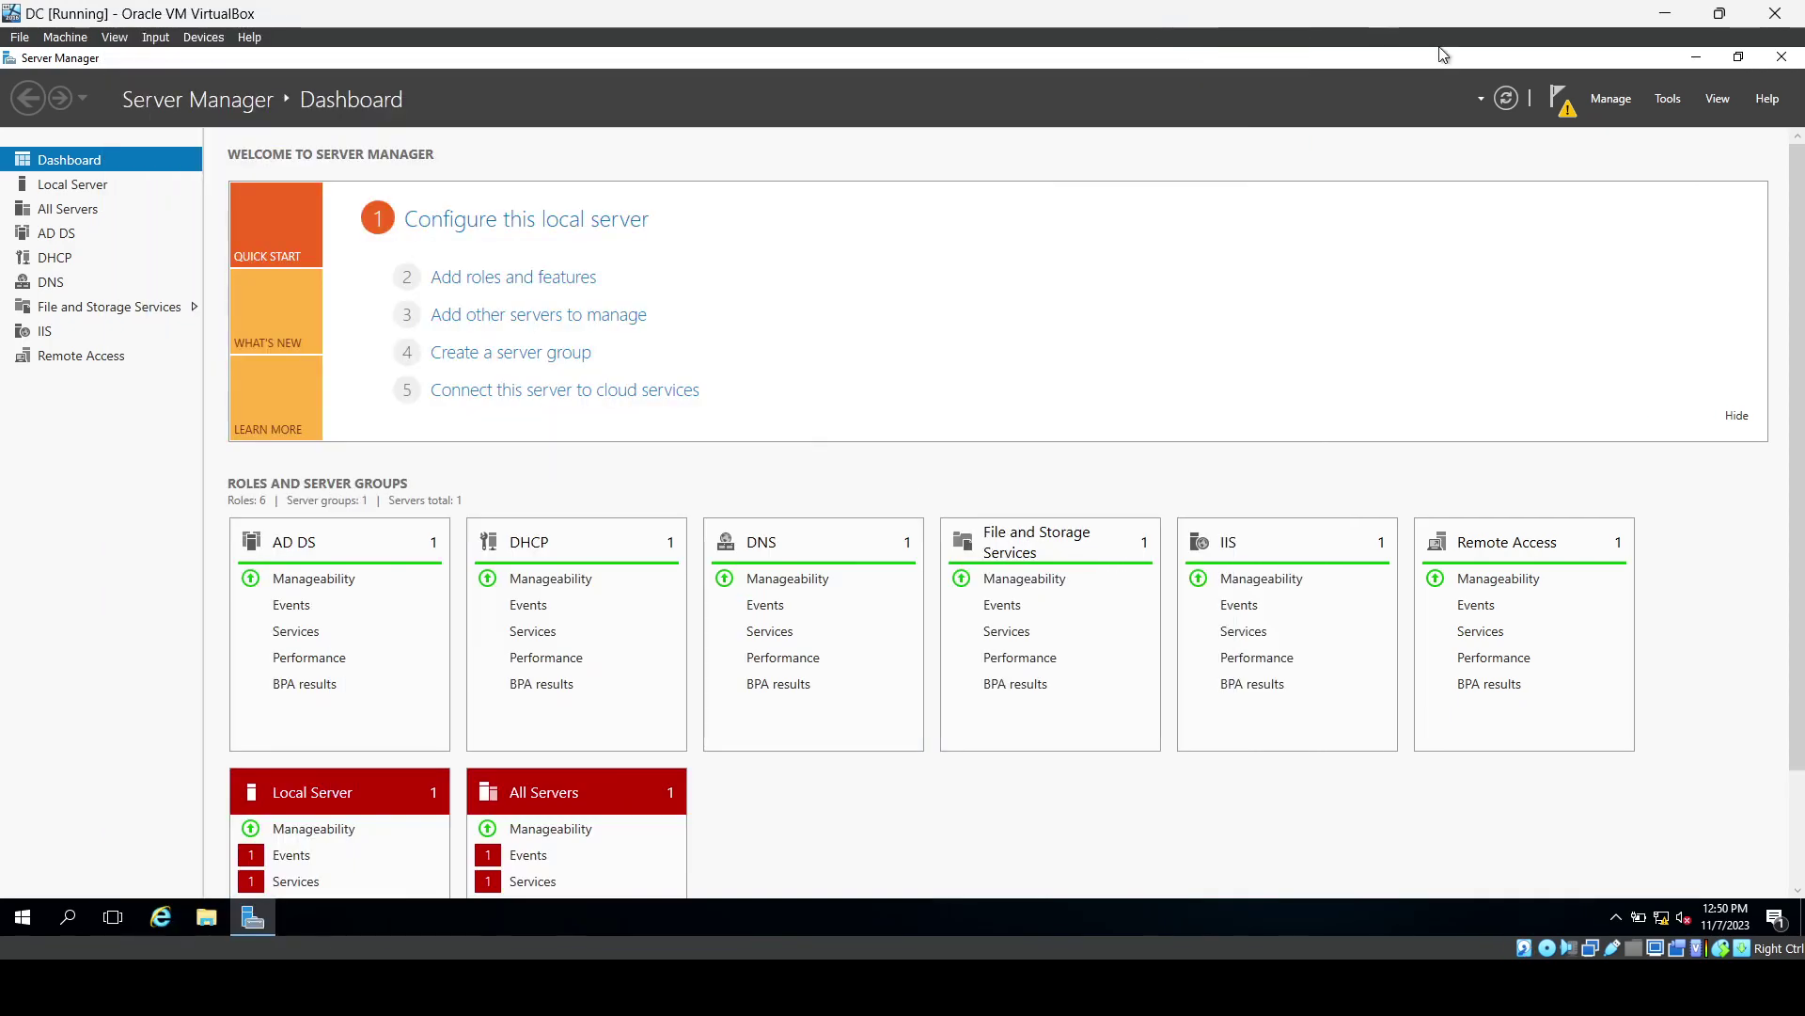
click(1695, 58)
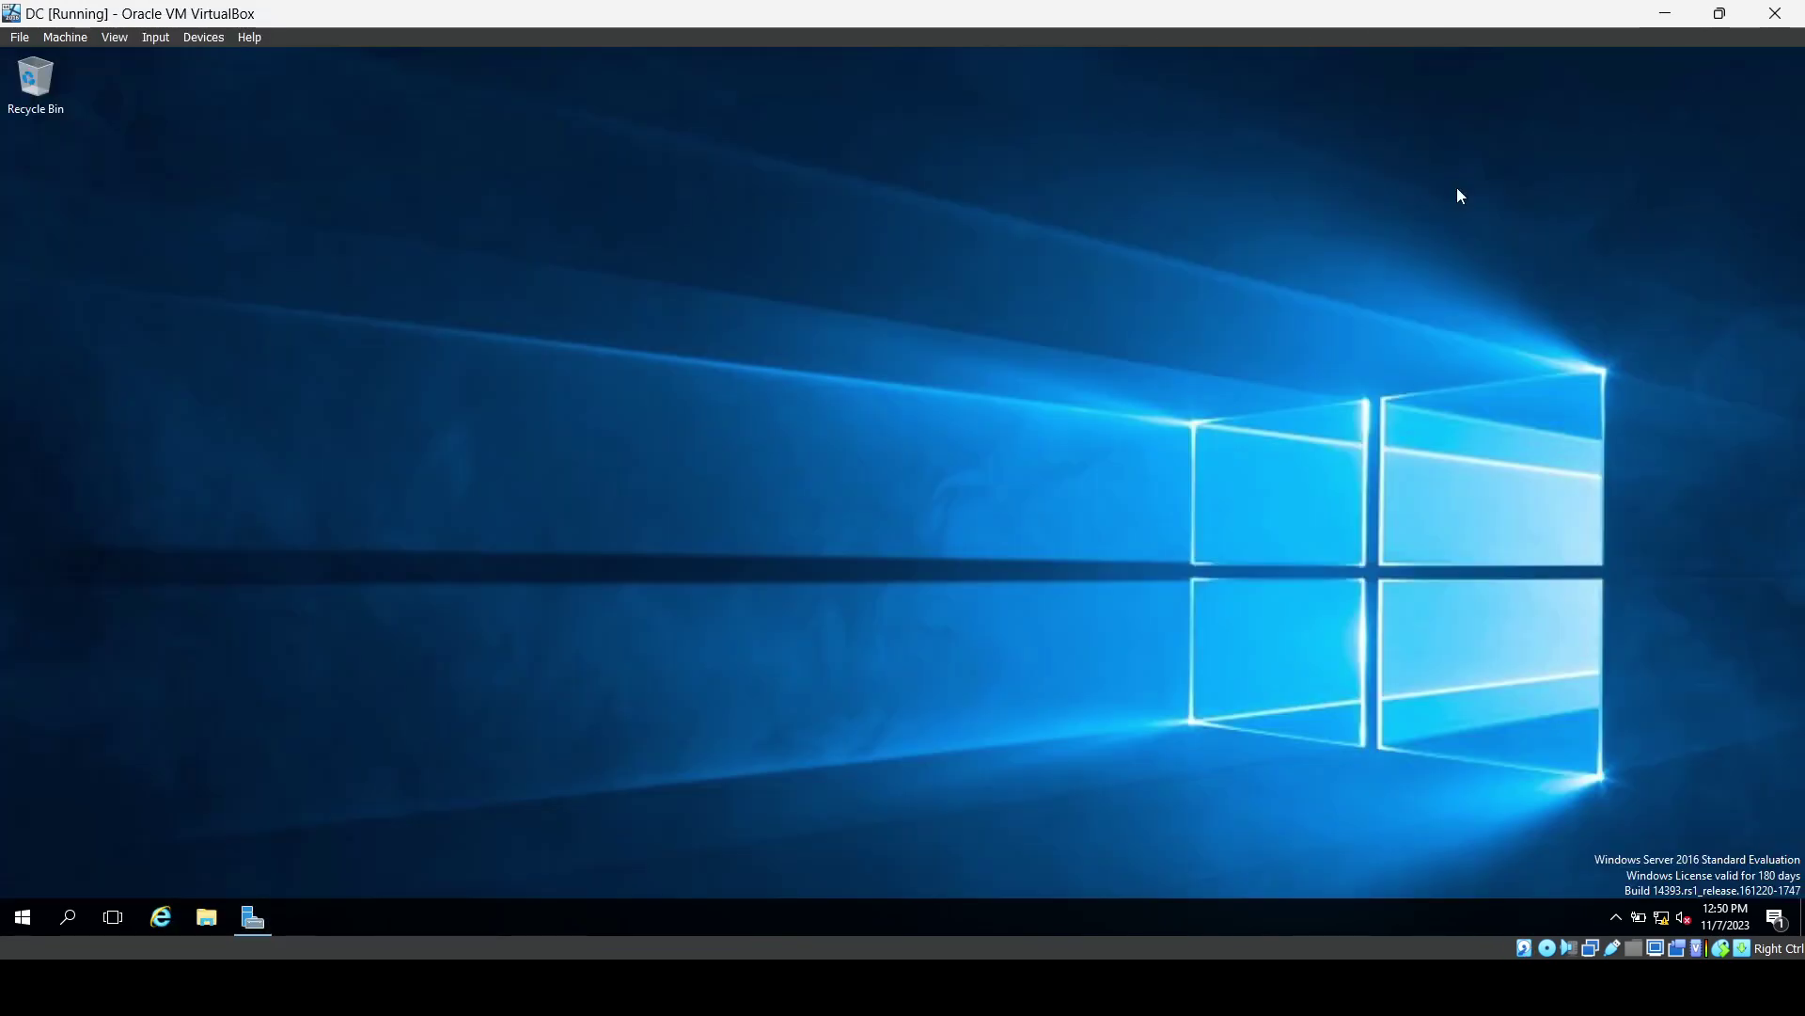
click(9, 914)
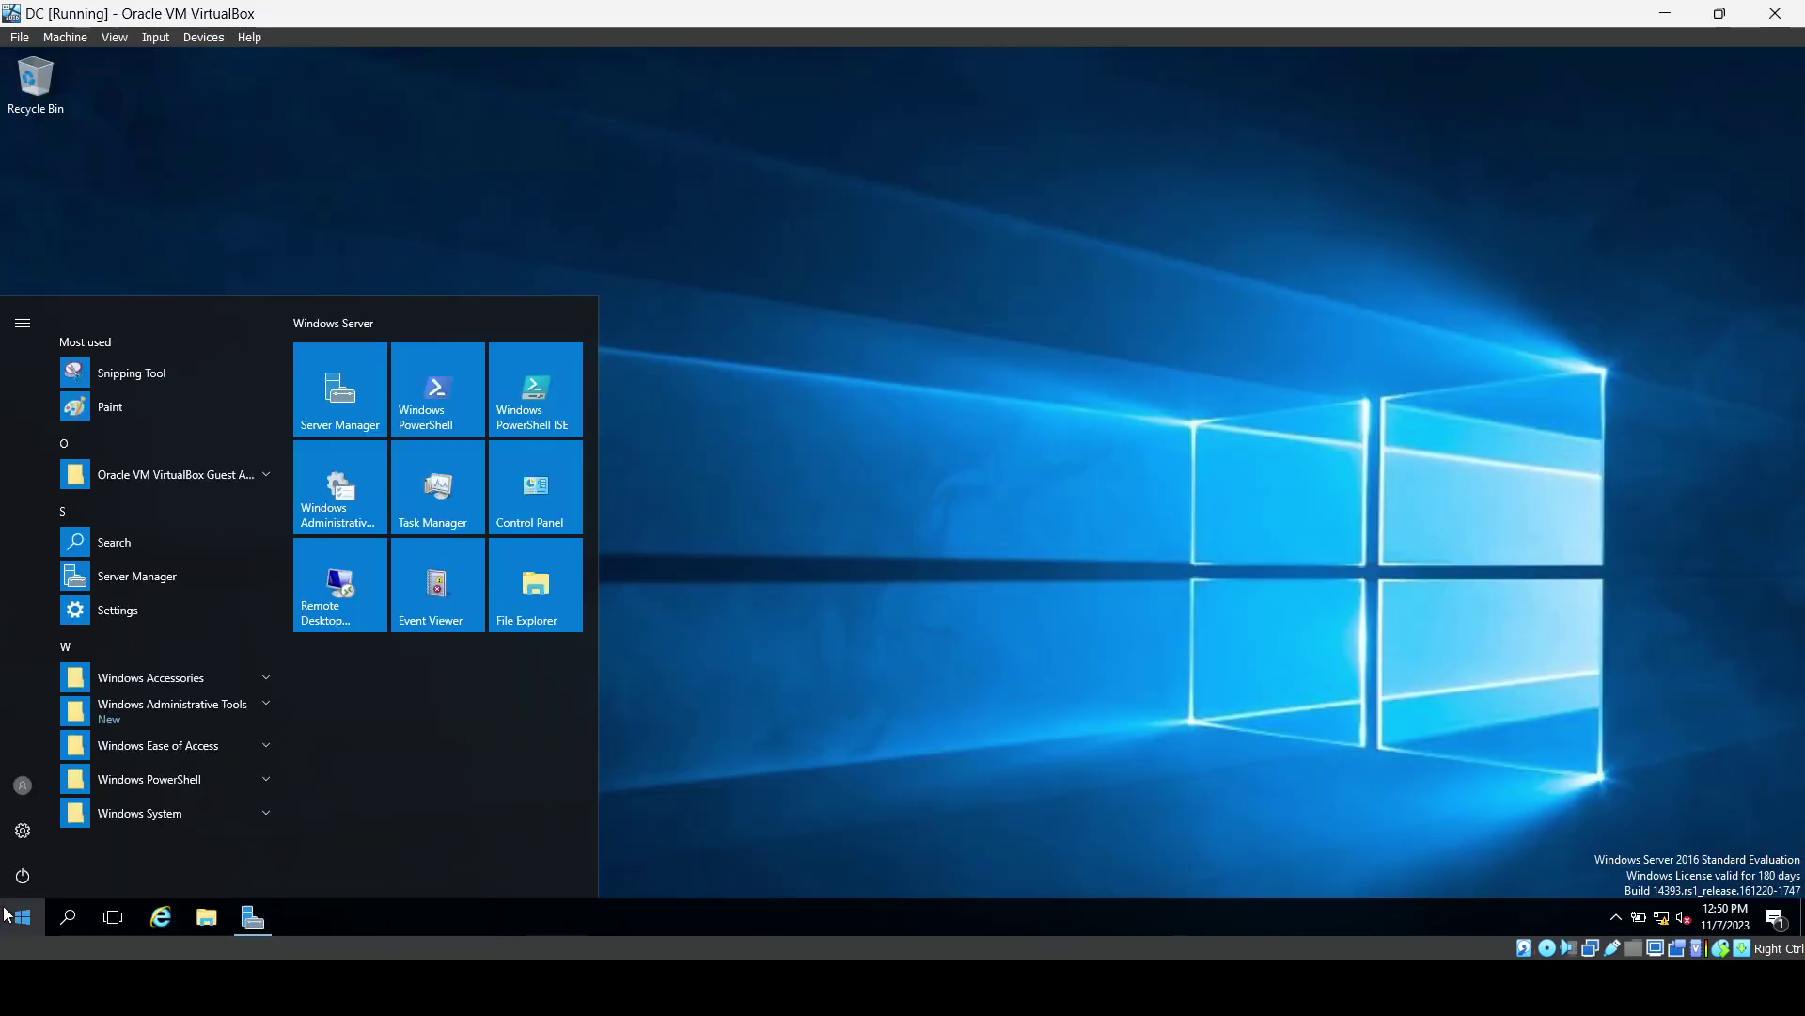
click(201, 713)
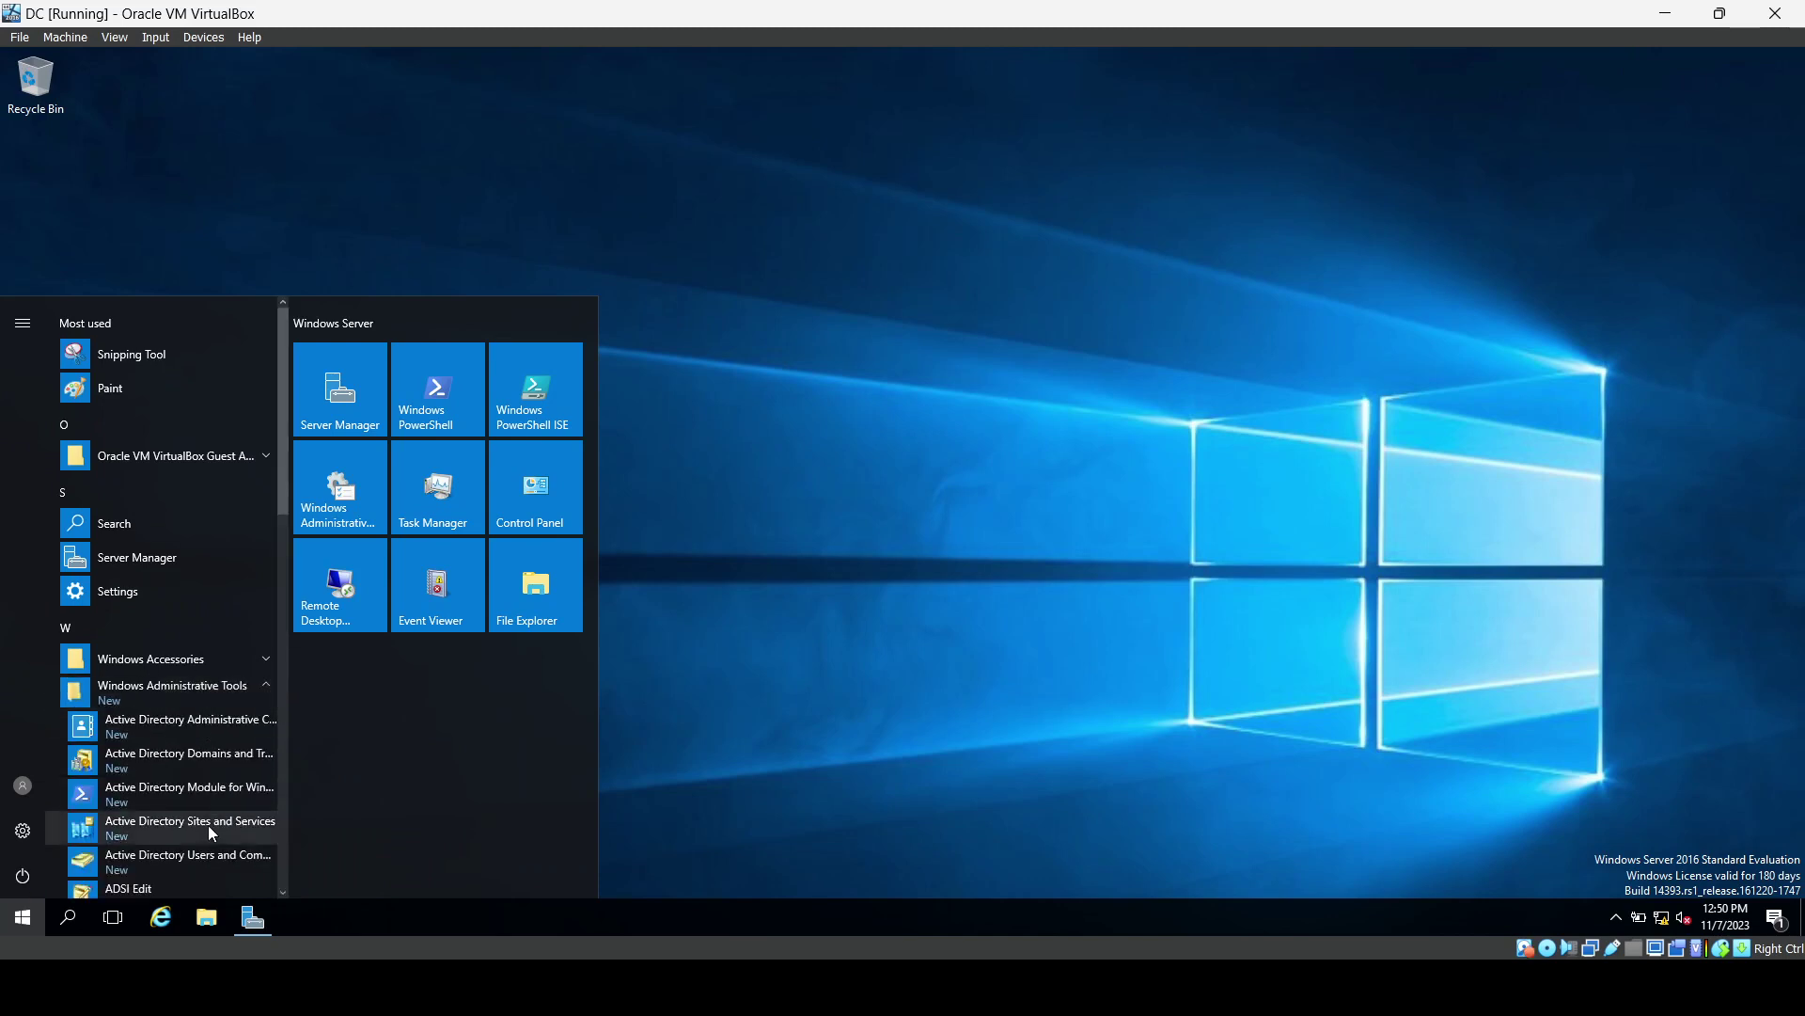
Launch Active Directory Users and Computers, widen it, expand mydomain.com and show its New submenu.
click(202, 861)
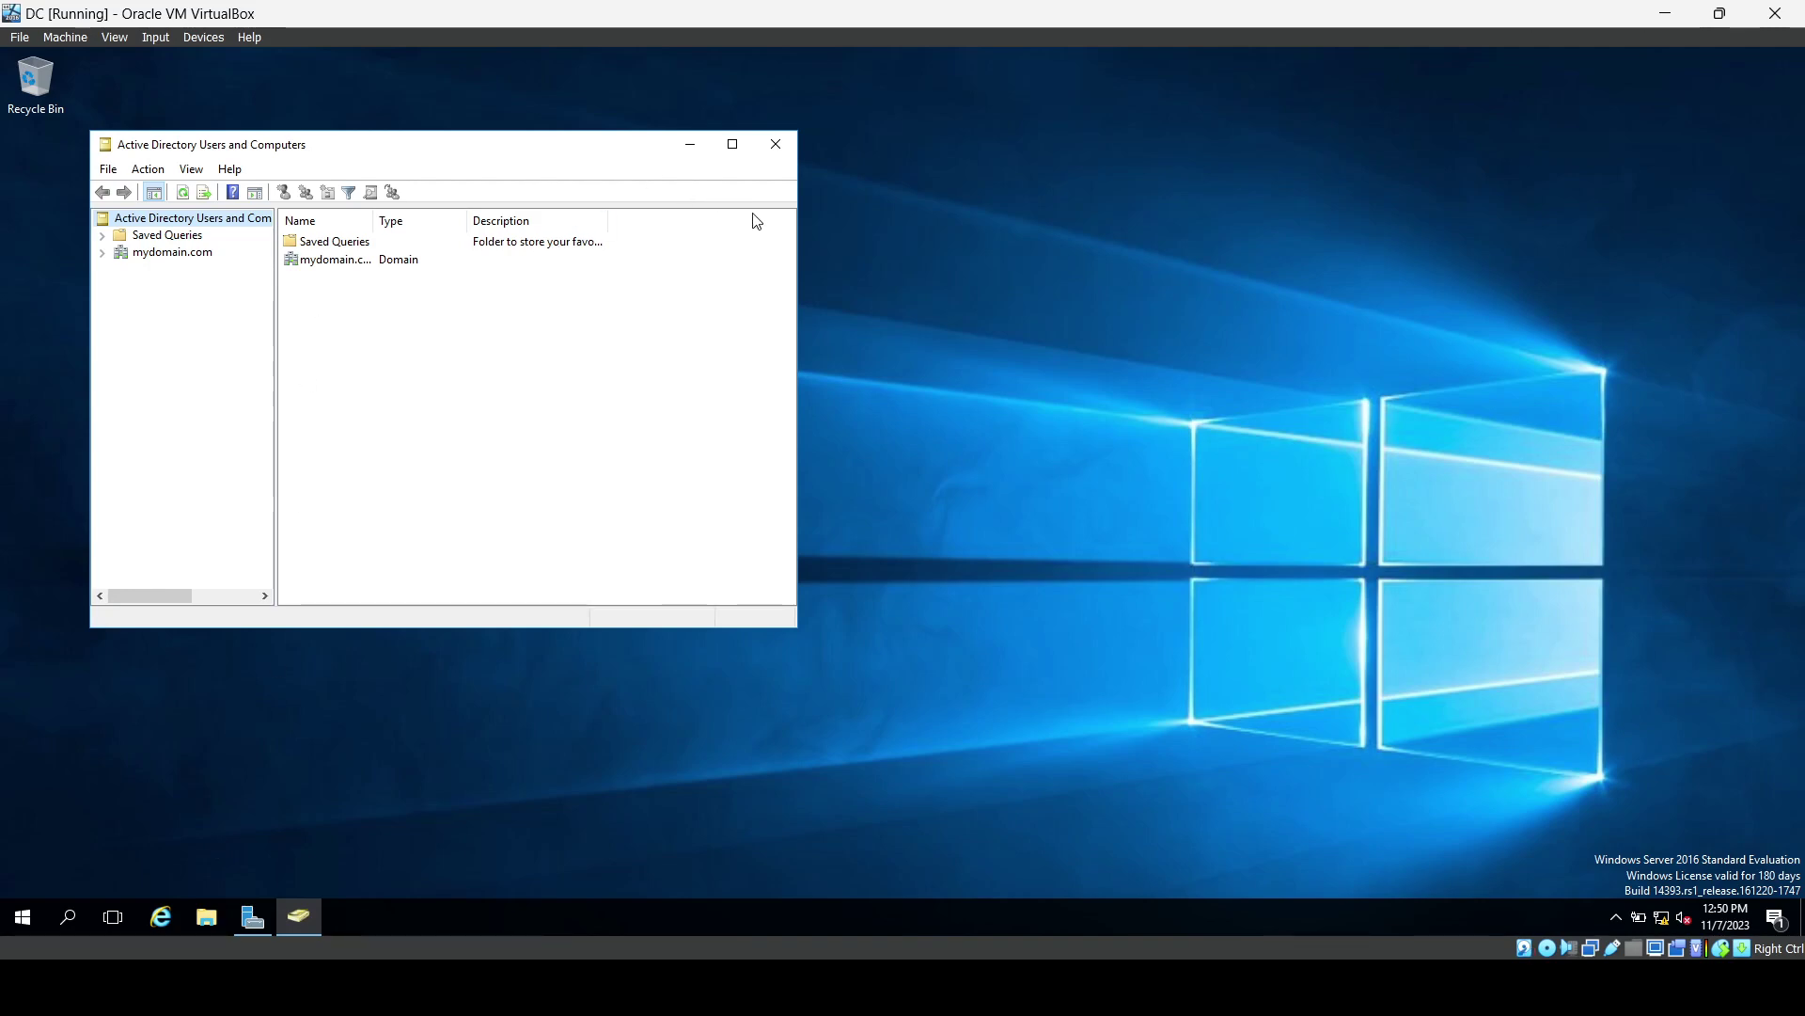
drag(797, 243, 1059, 315)
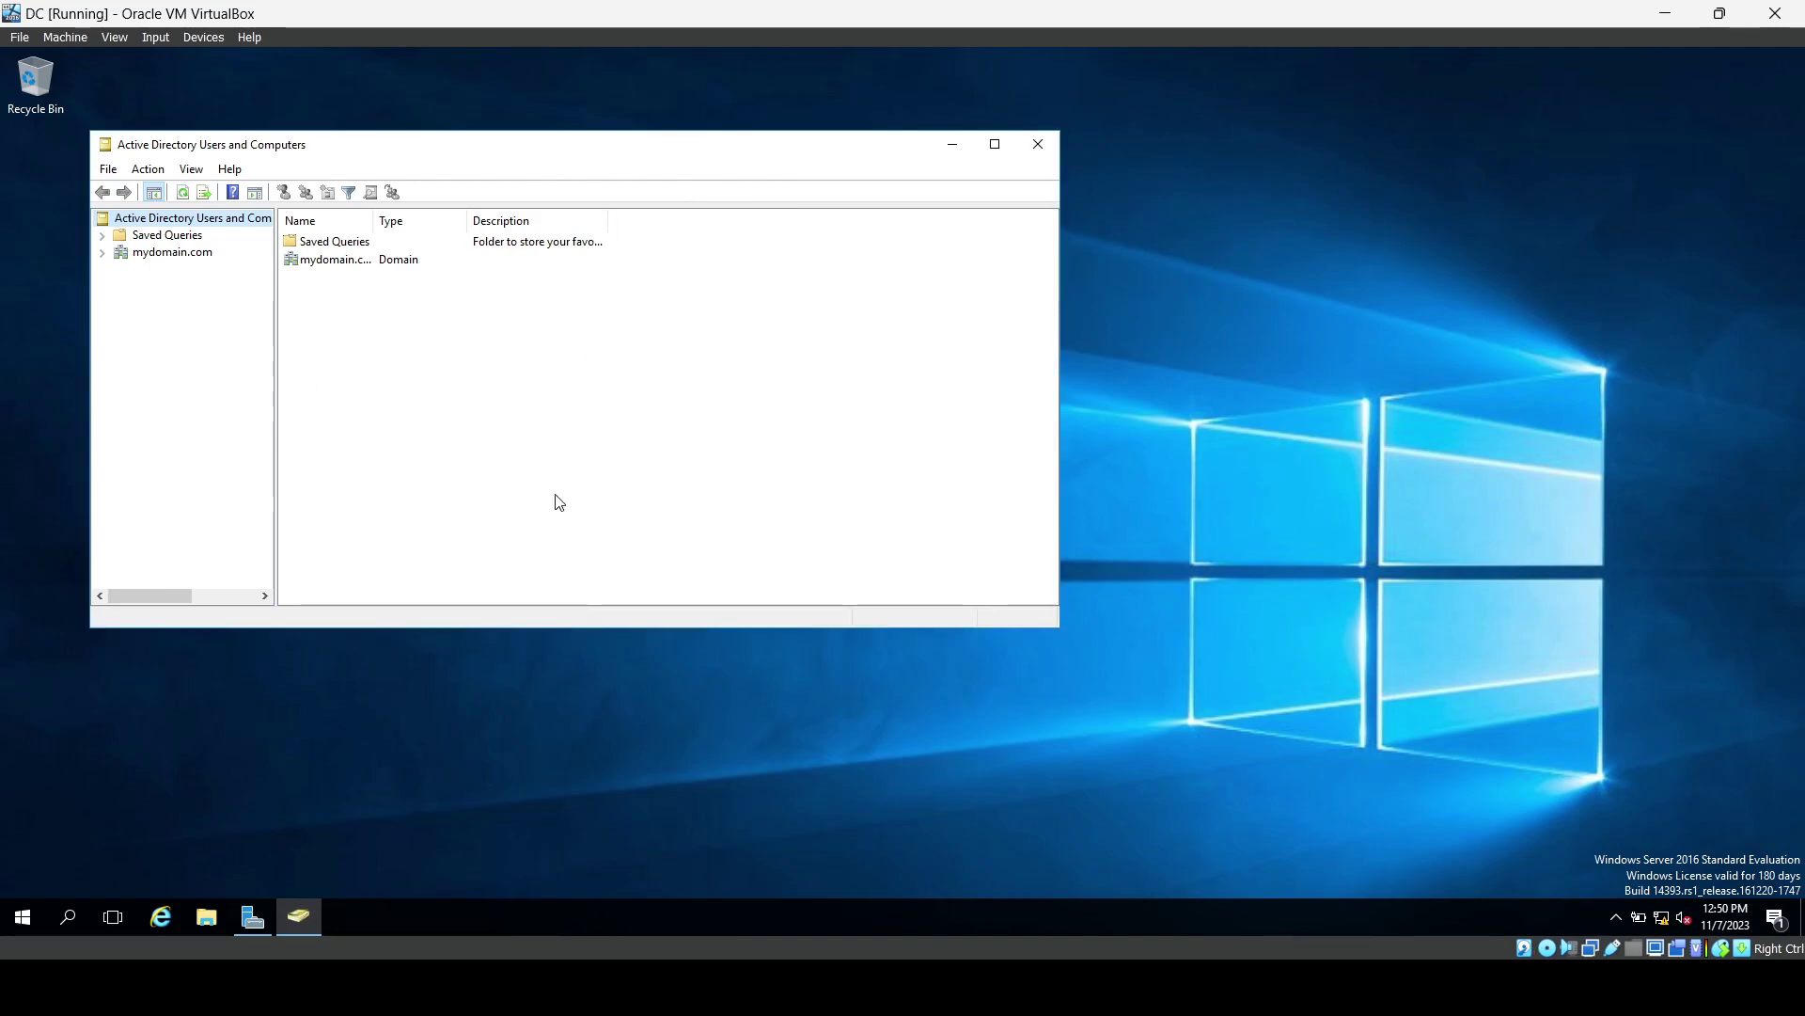
click(188, 252)
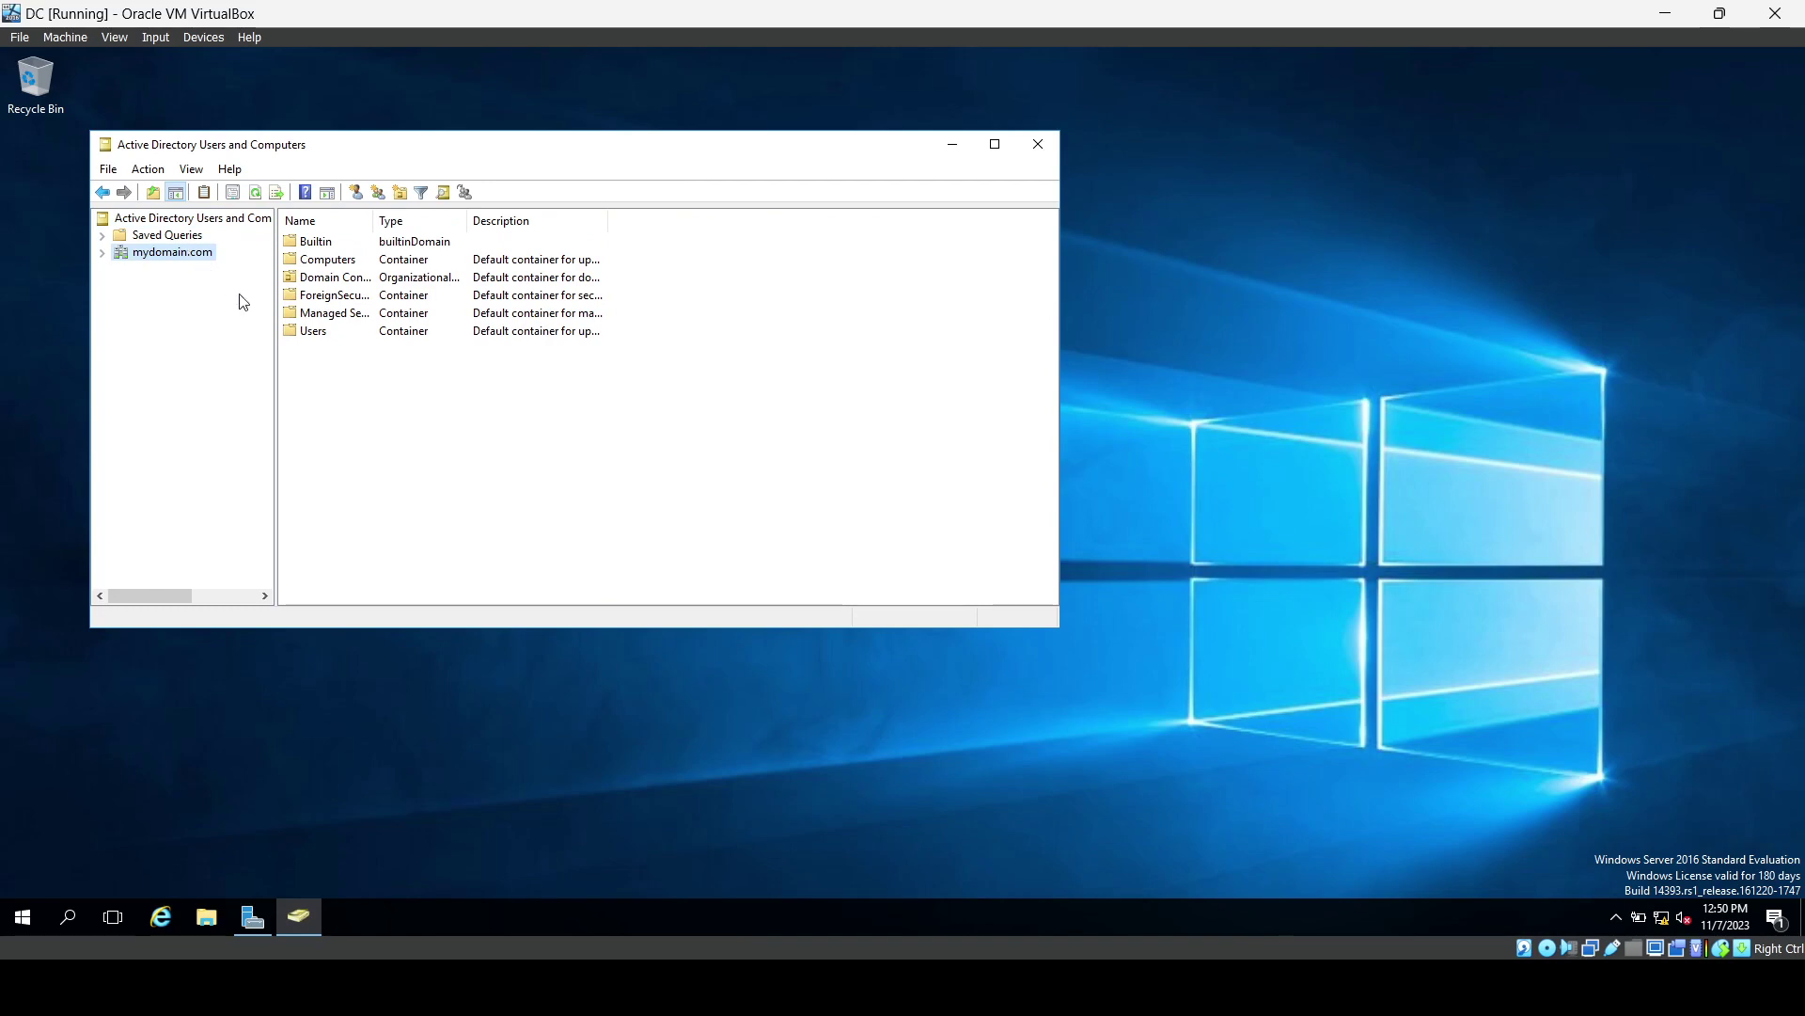
click(106, 254)
right_click(133, 254)
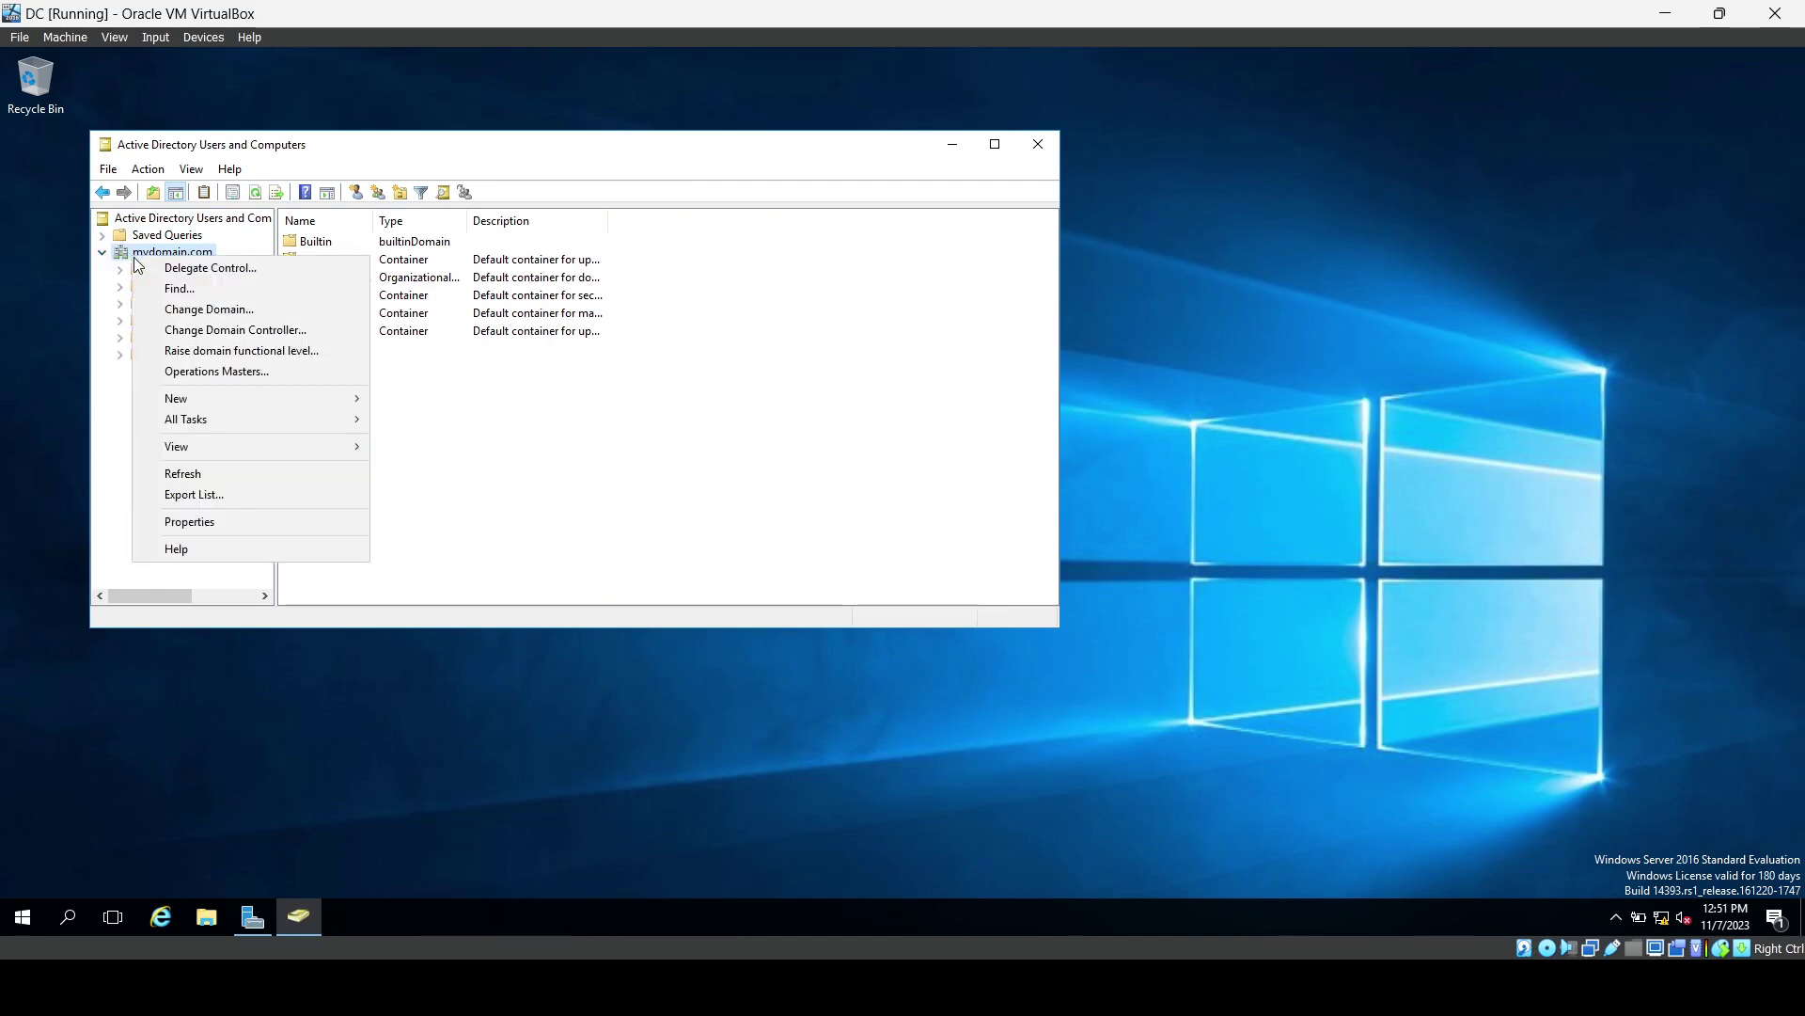
mouse_move(246, 397)
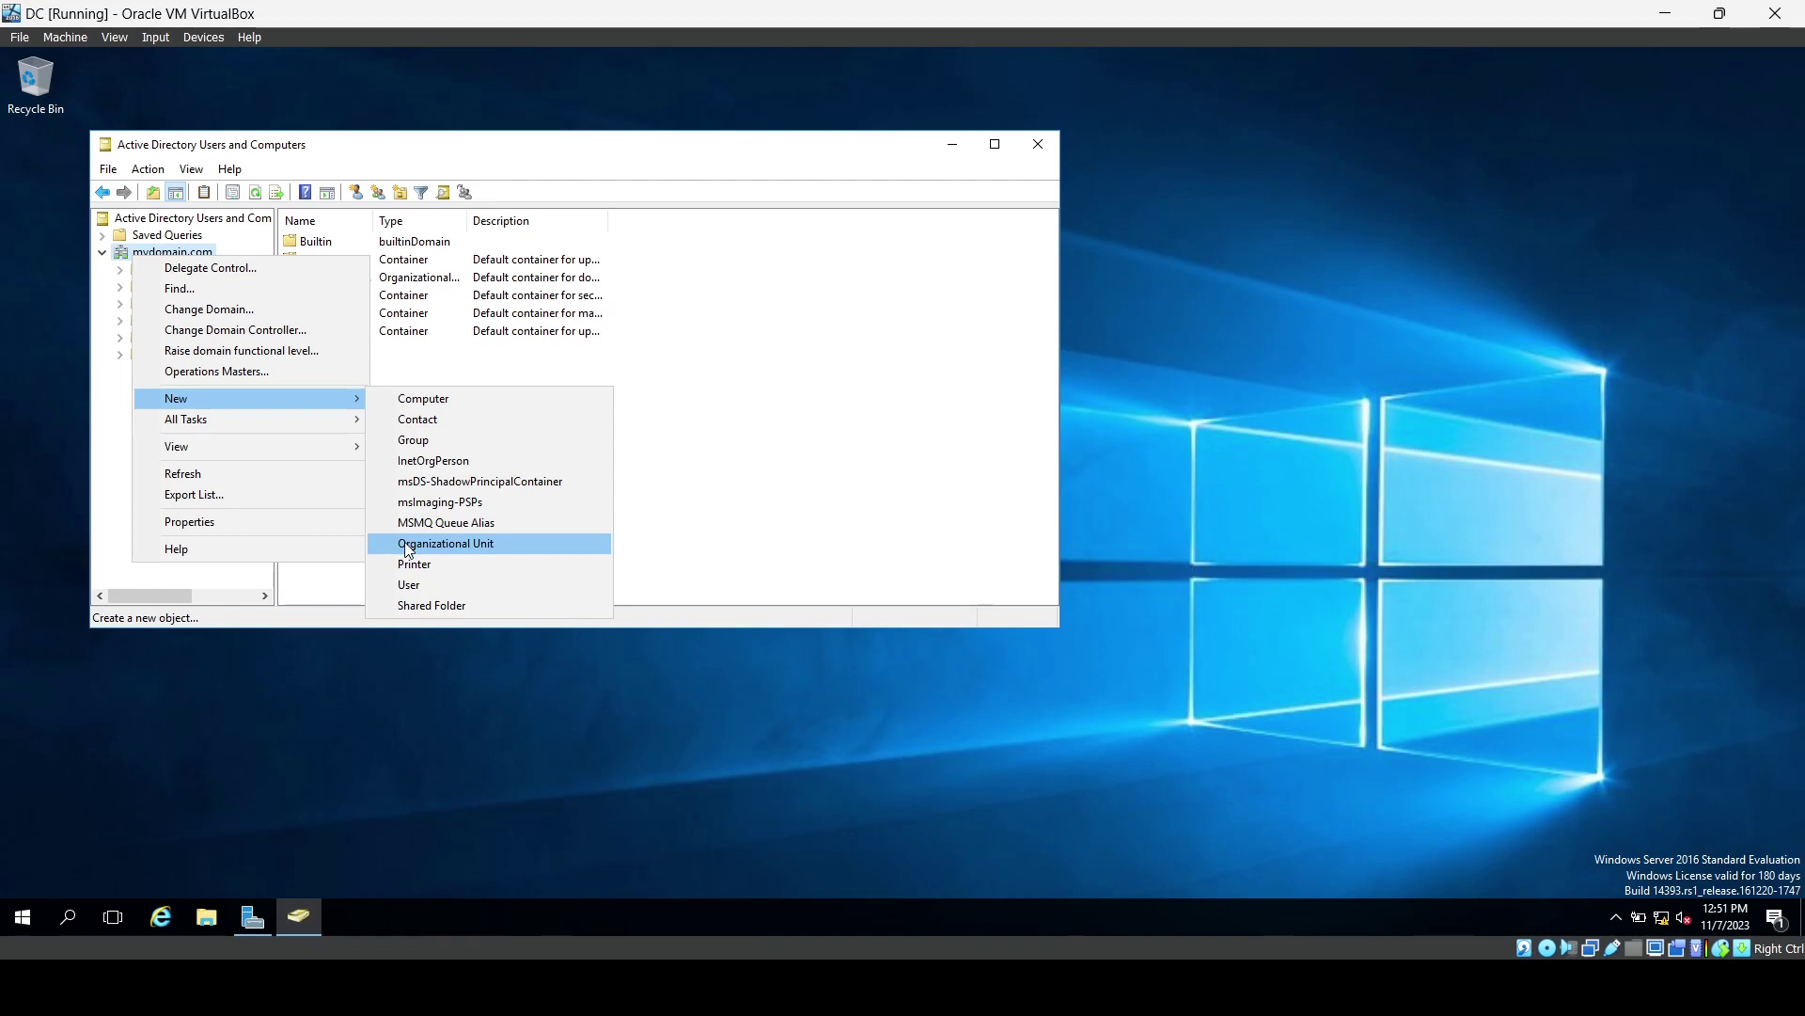
Create organizational unit _ADMINS under mydomain.com with accidental-deletion protection unchecked.
click(408, 545)
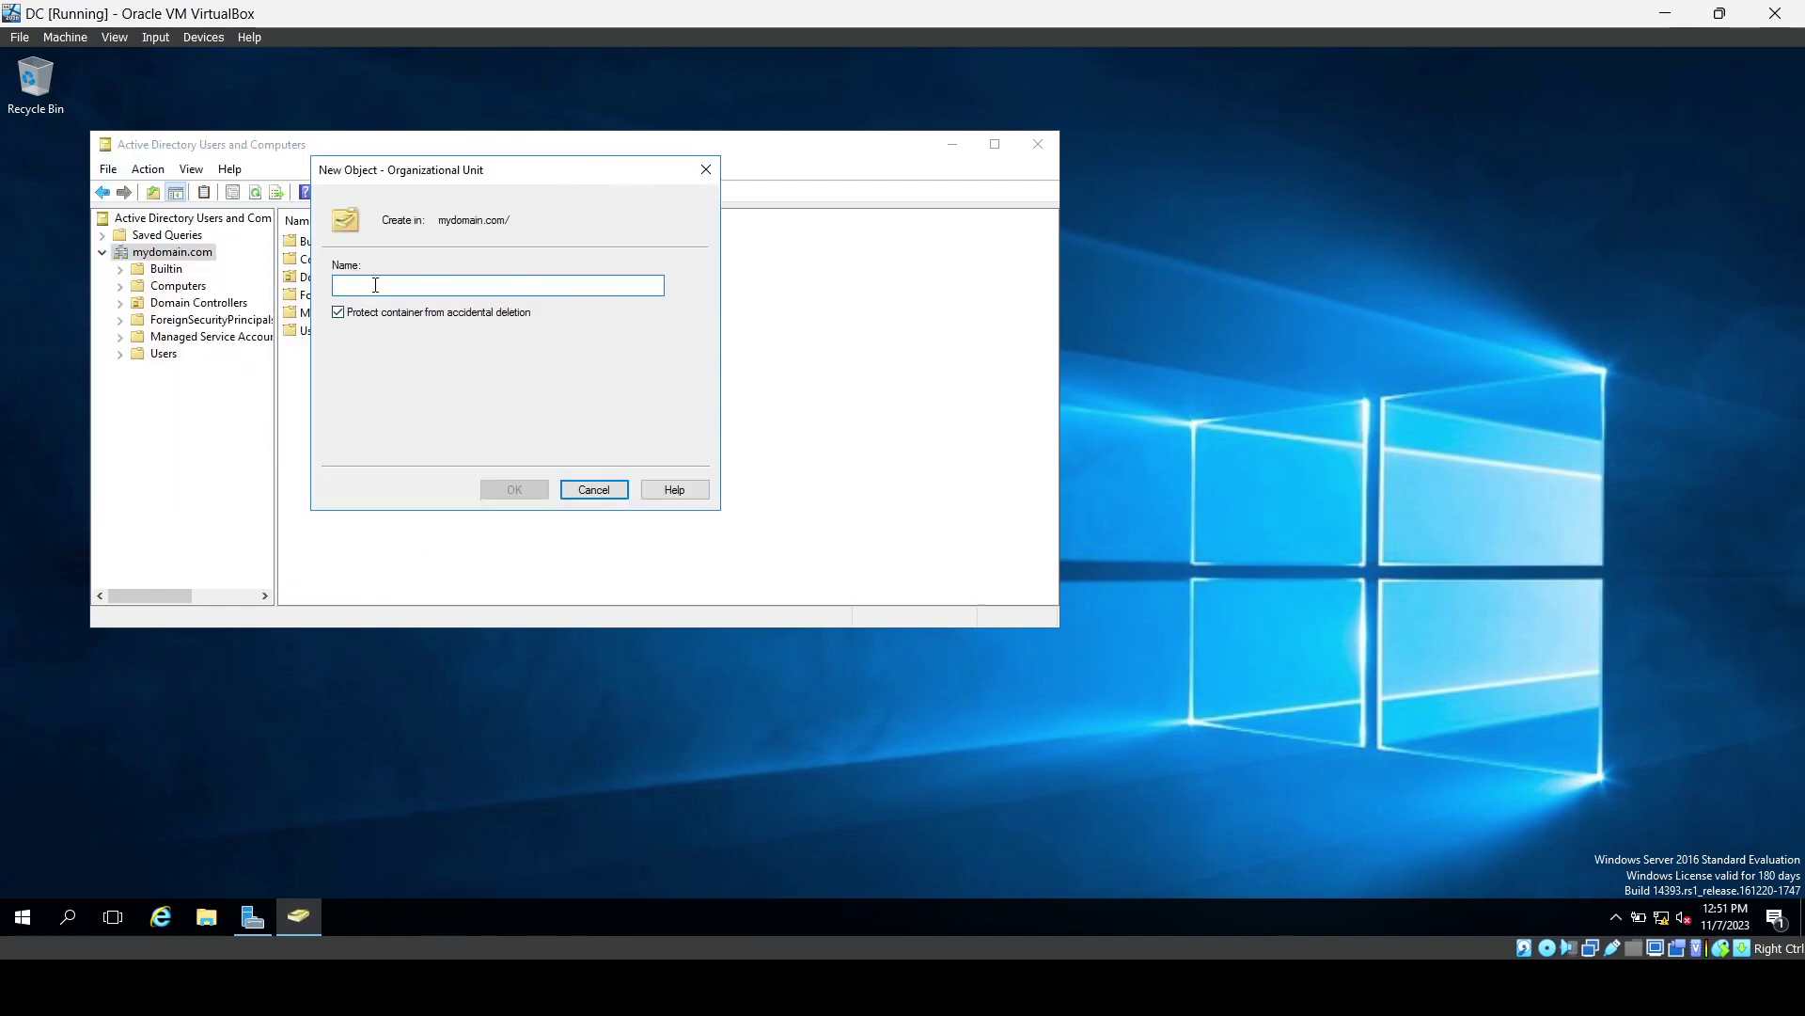
text(J)
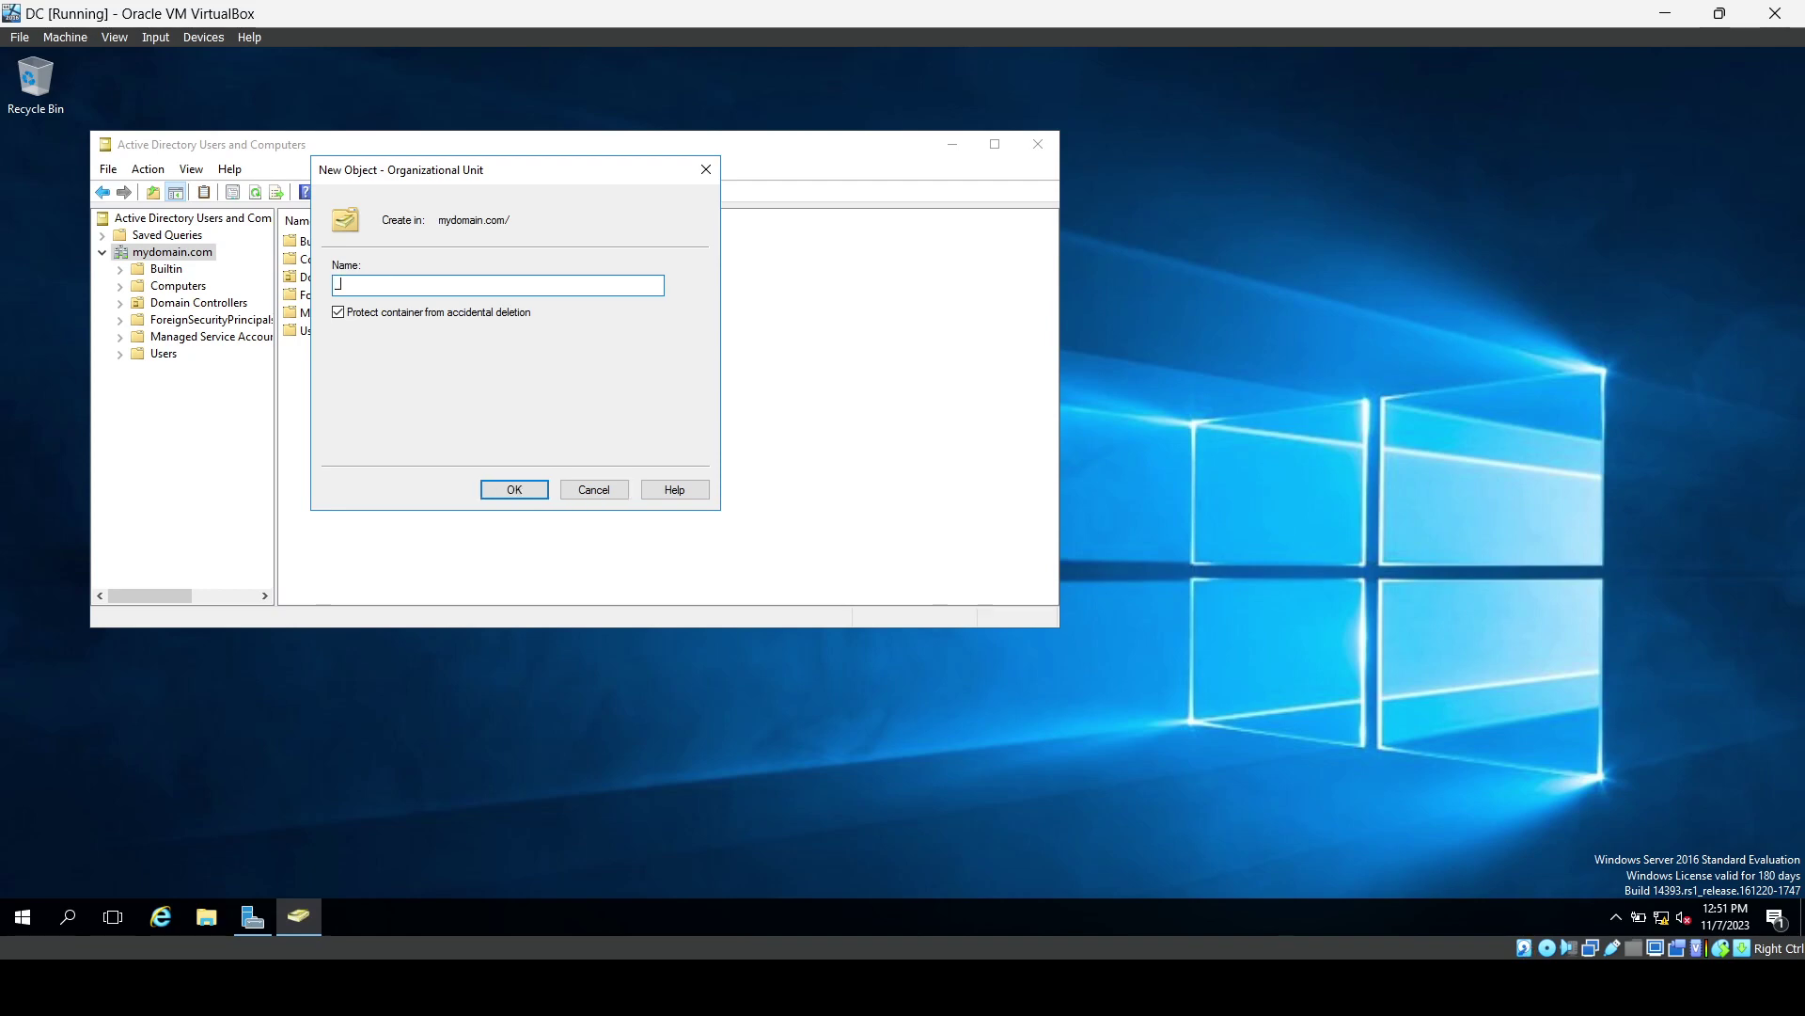
text(ADMINS)
click(334, 318)
click(334, 318)
click(496, 484)
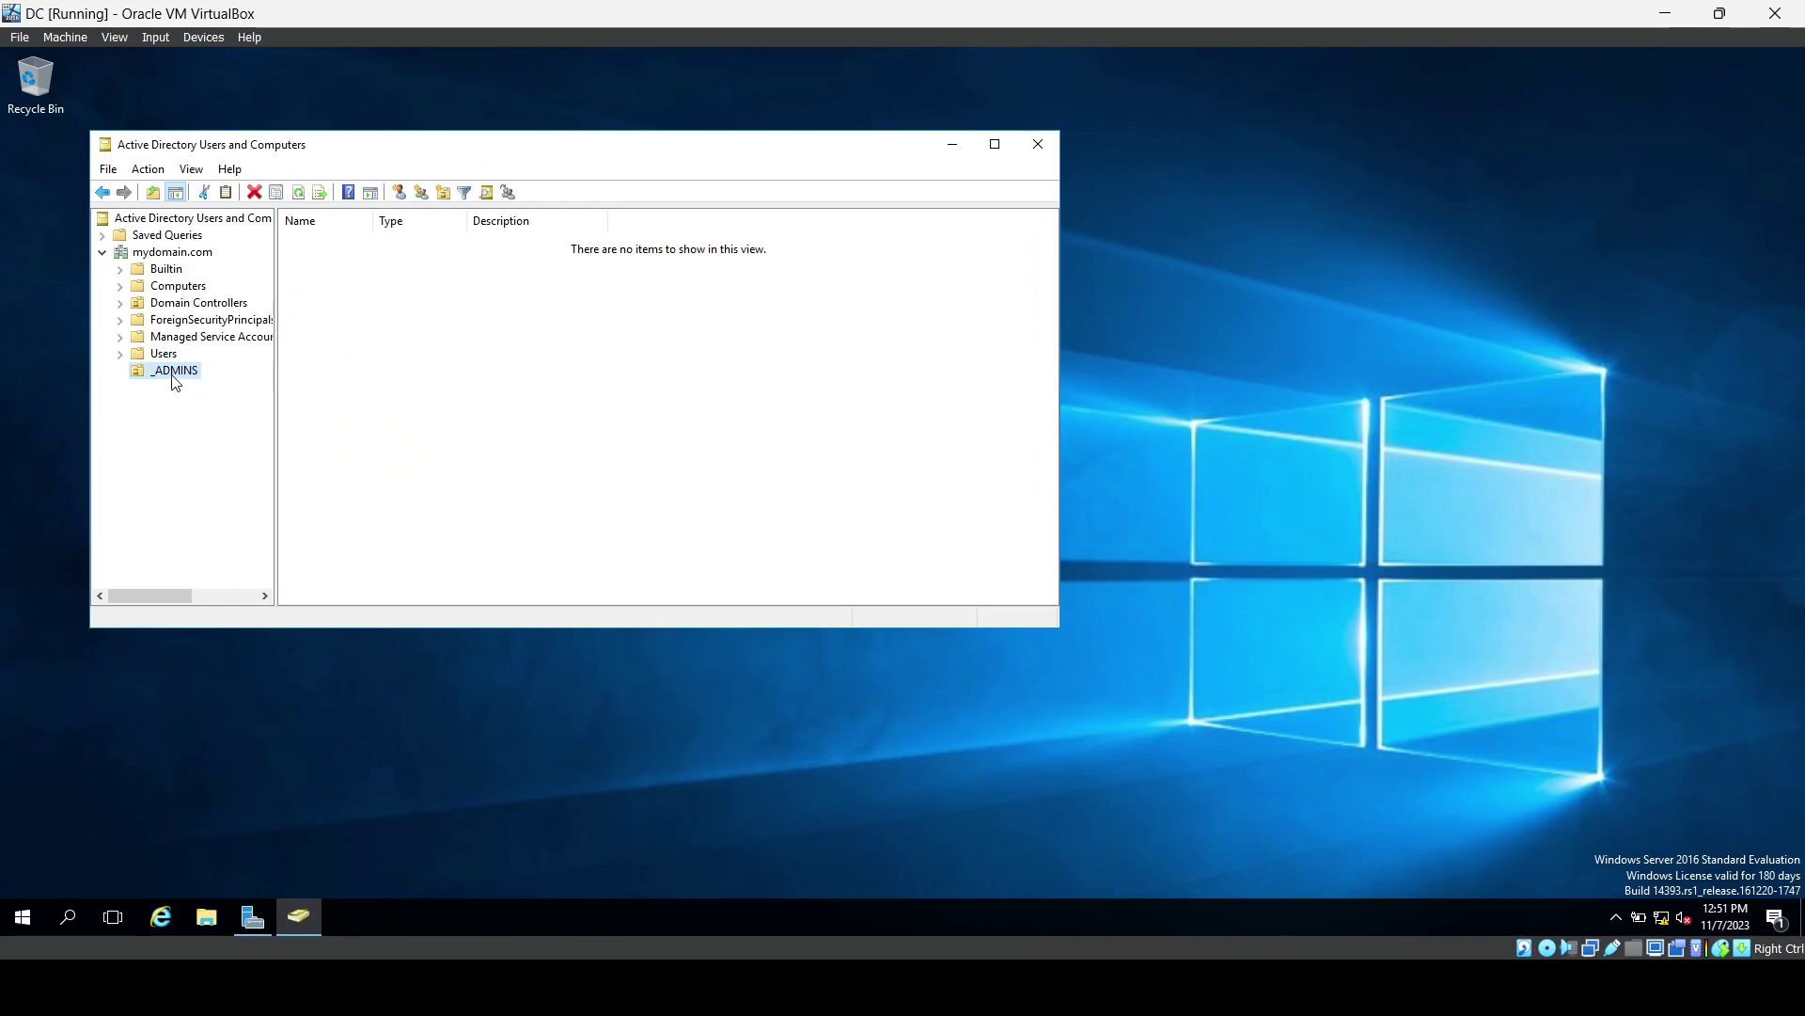
Start a new user in _ADMINS and enter its first name, last name and logon name.
right_click(172, 376)
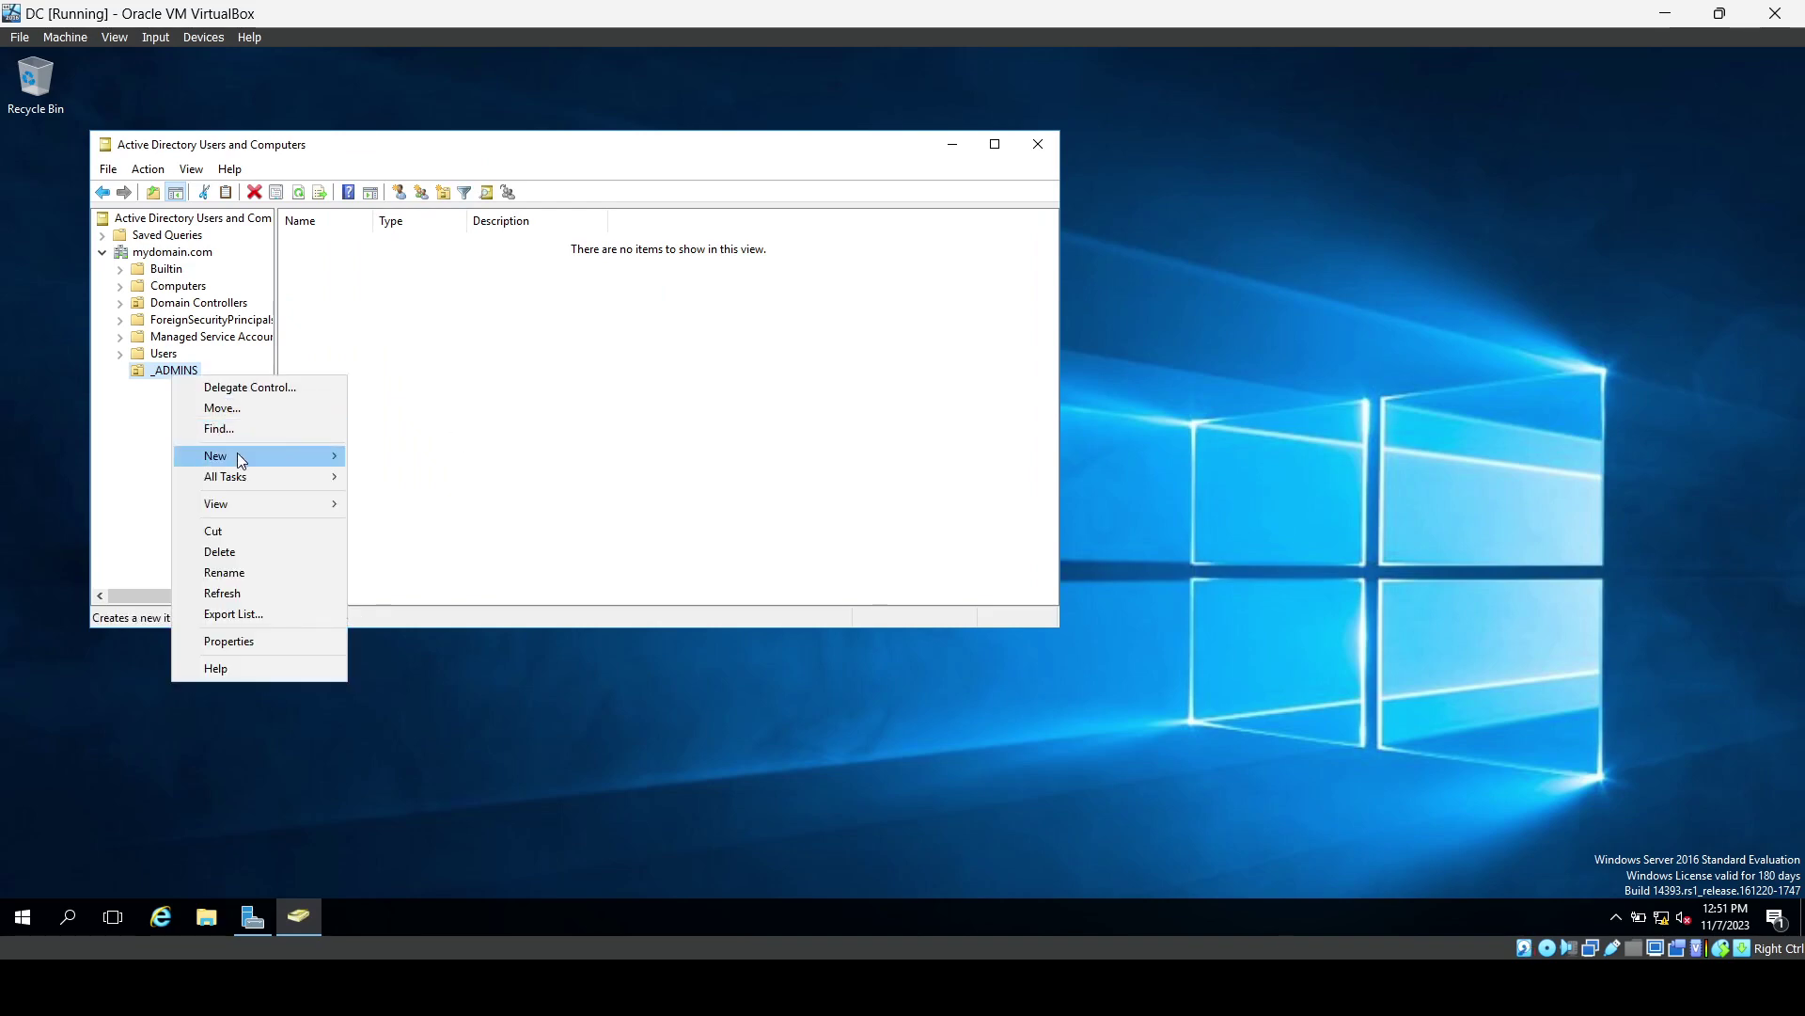
mouse_move(236, 455)
click(426, 641)
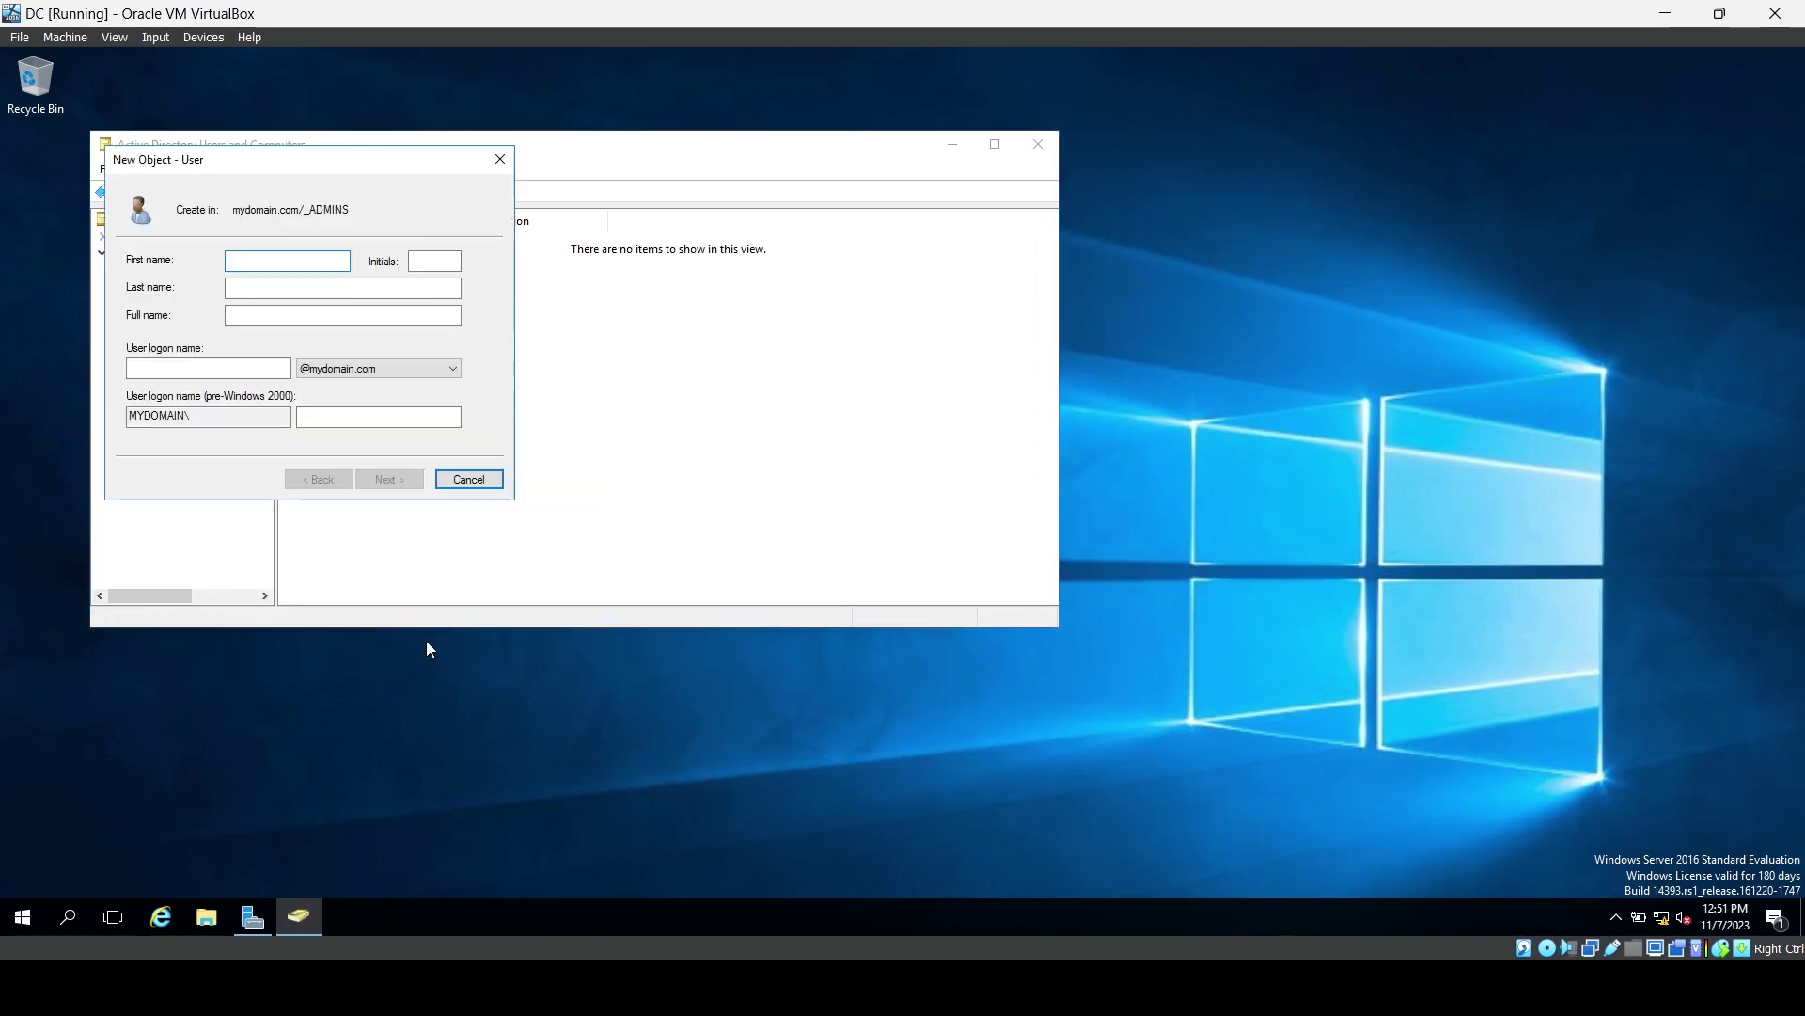
drag(424, 172, 661, 205)
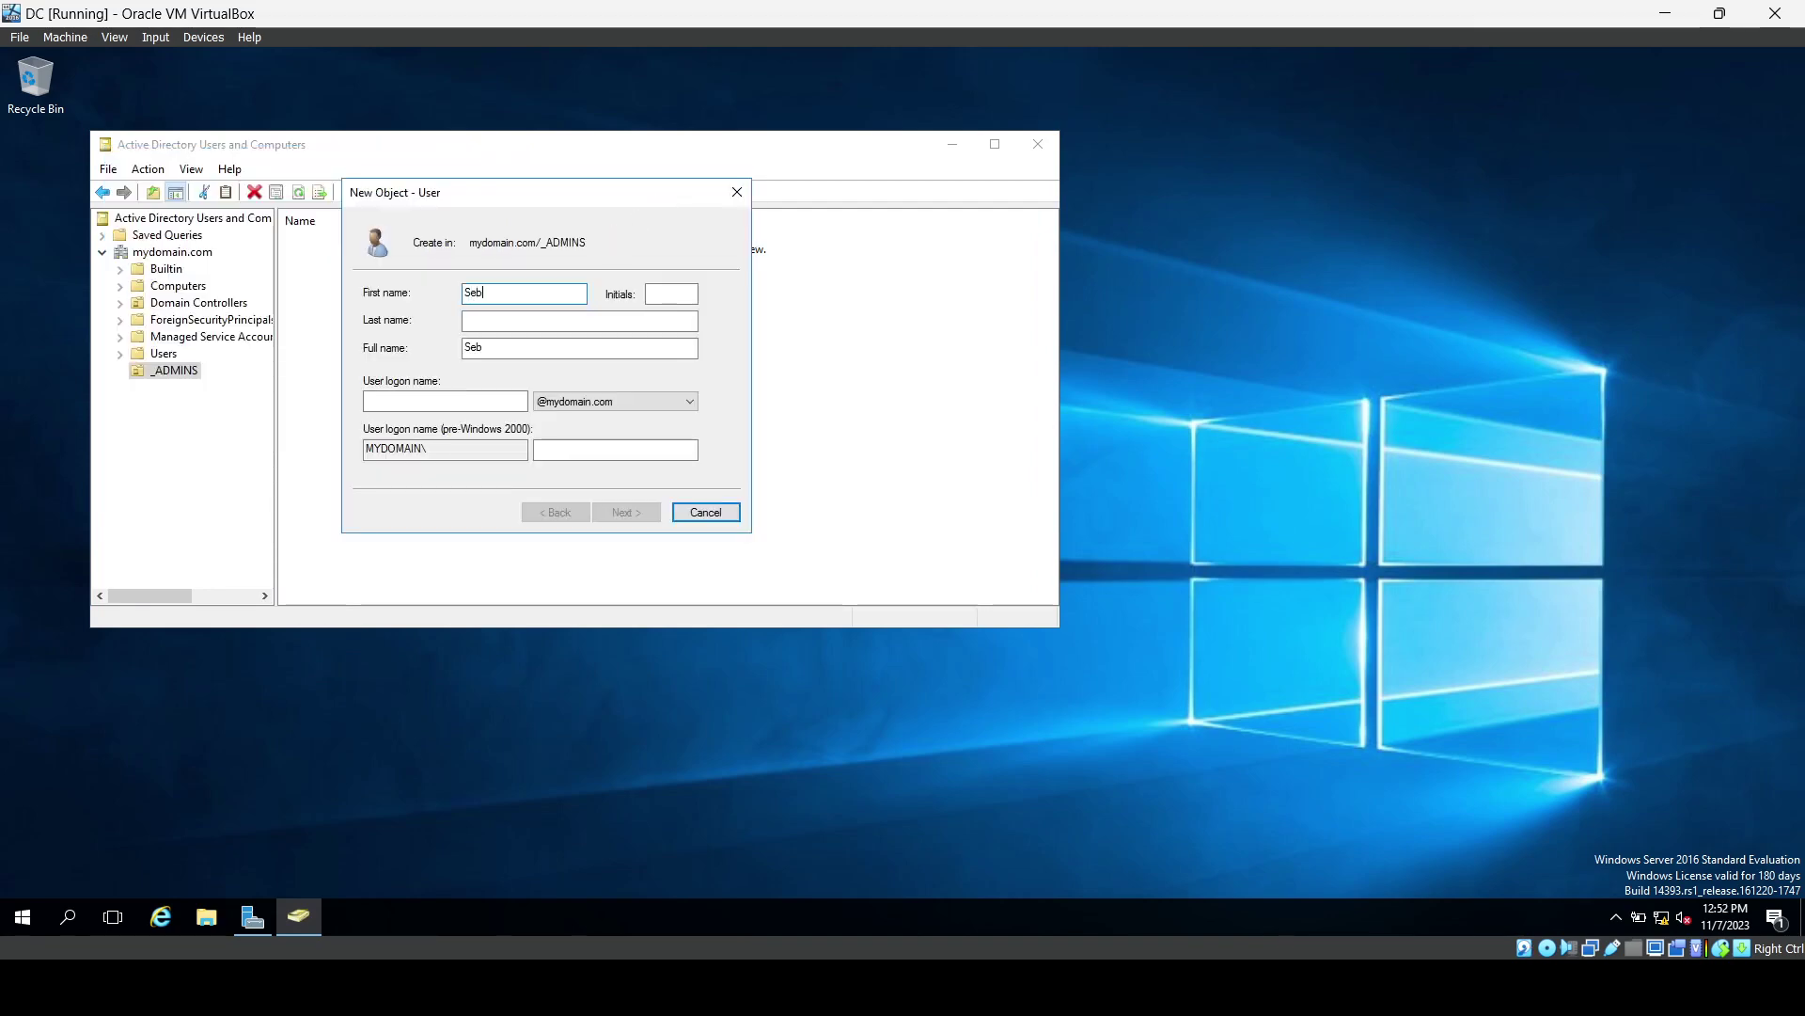
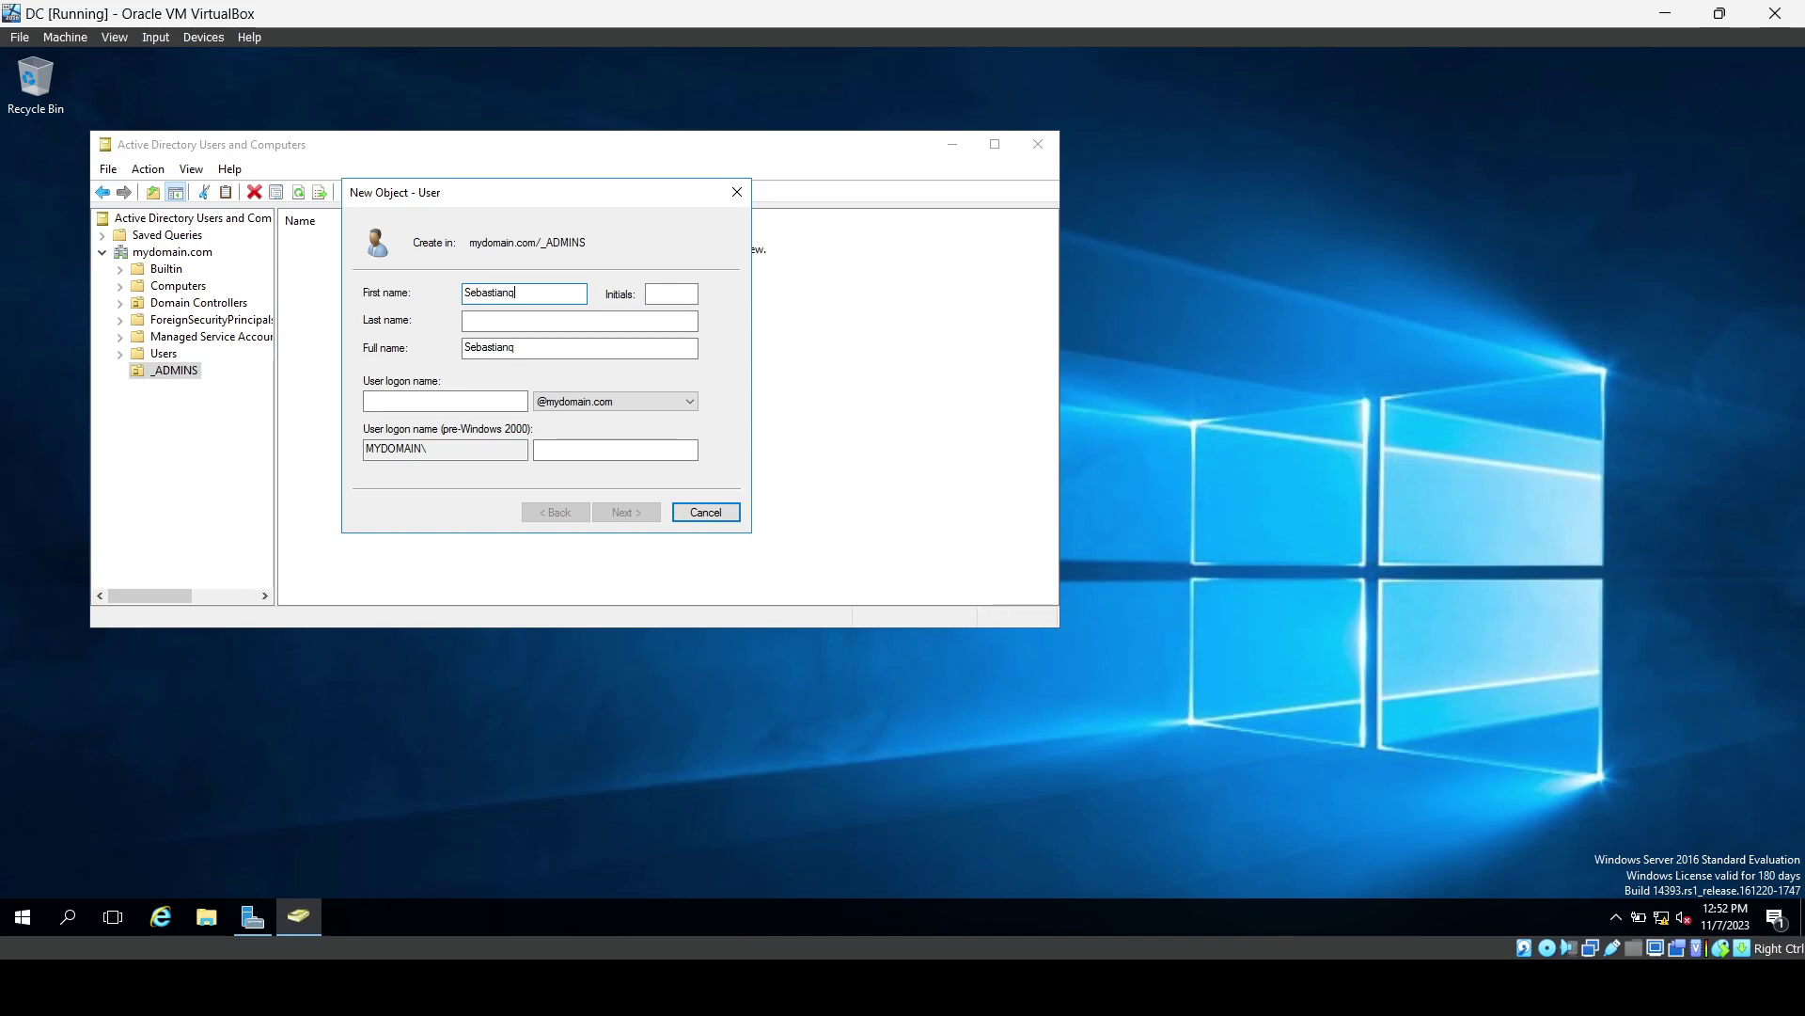
key(Tab)
click(555, 291)
key(Tab)
key(Tab)
key(Tab)
key(Tab)
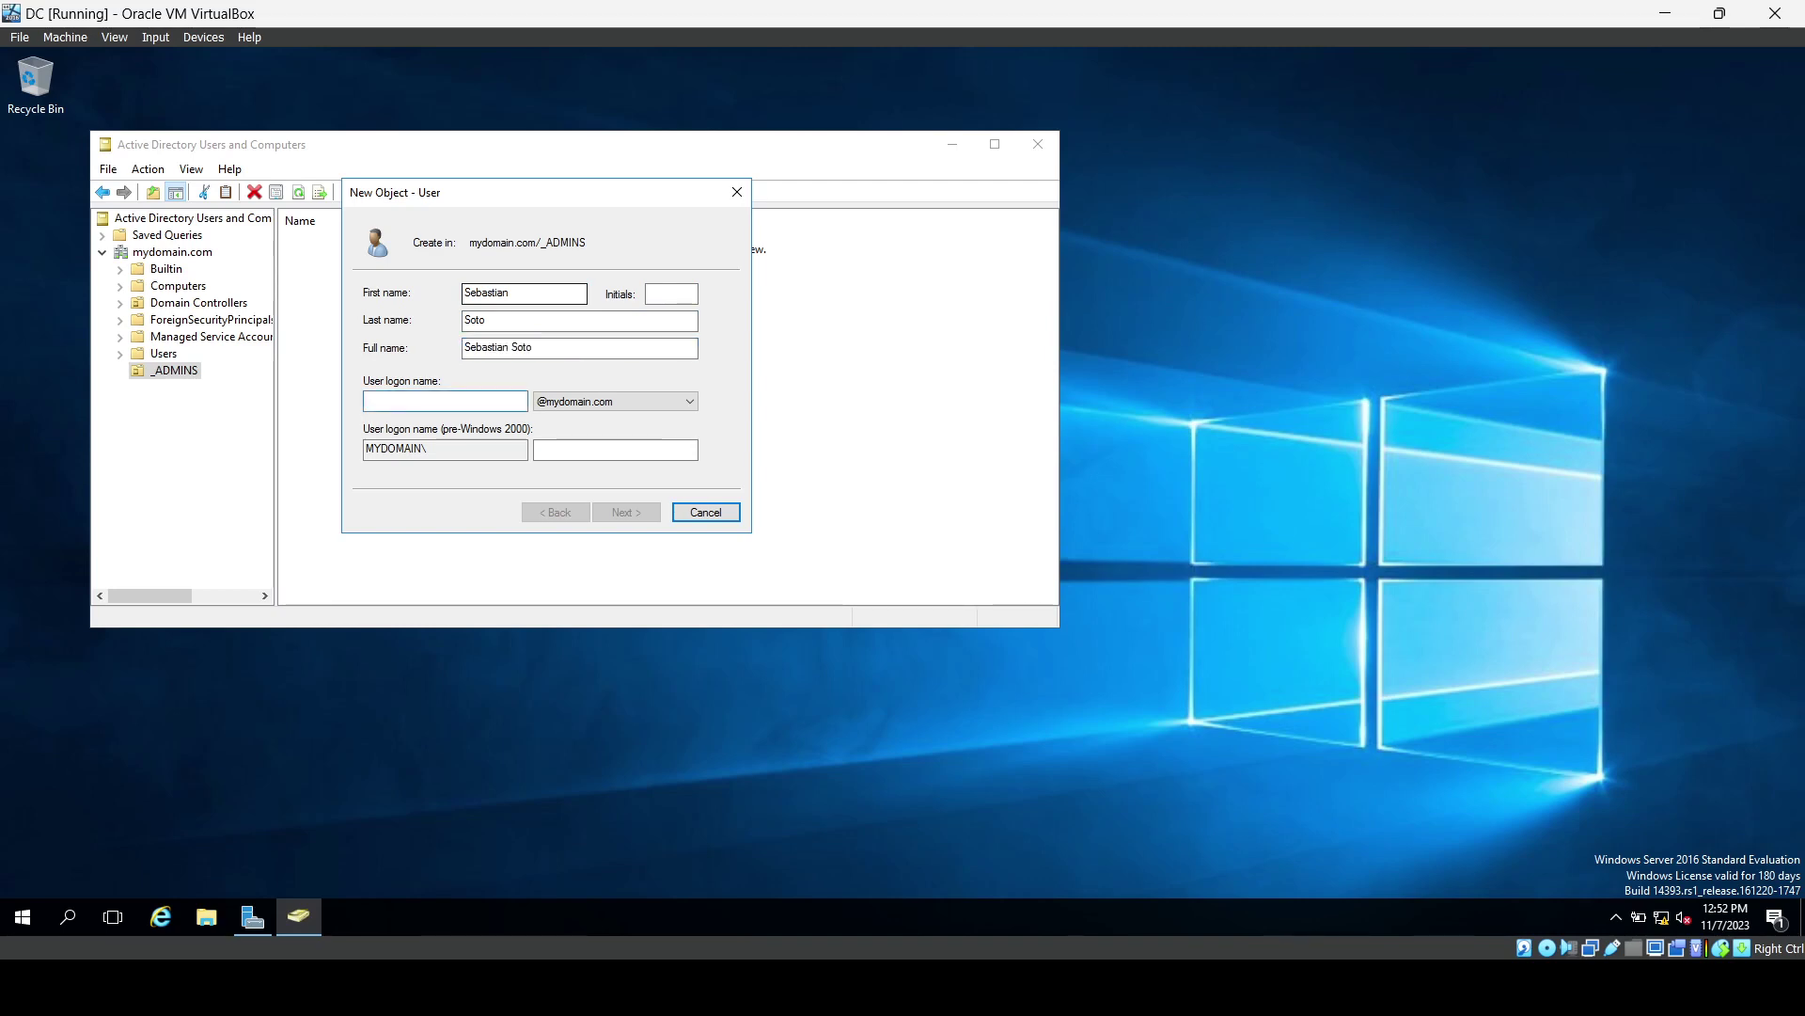
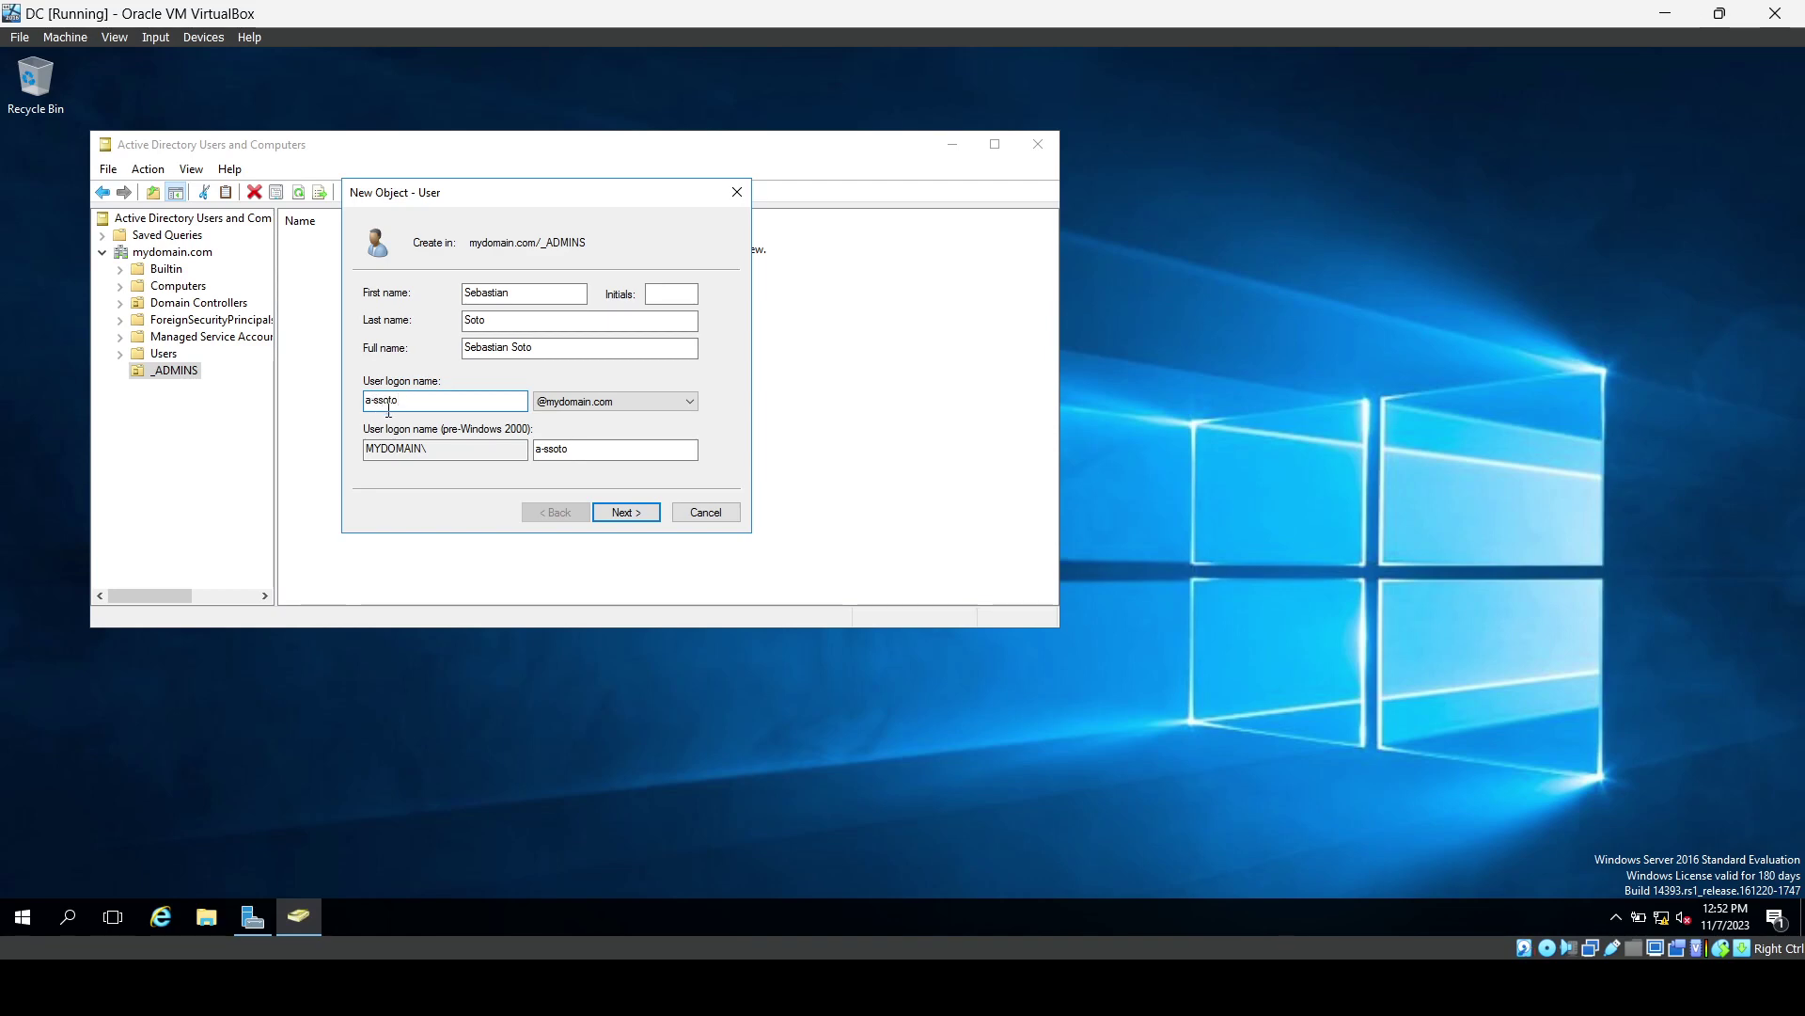
Set the user's password to never expire with no change required at next logon, and finish.
click(617, 513)
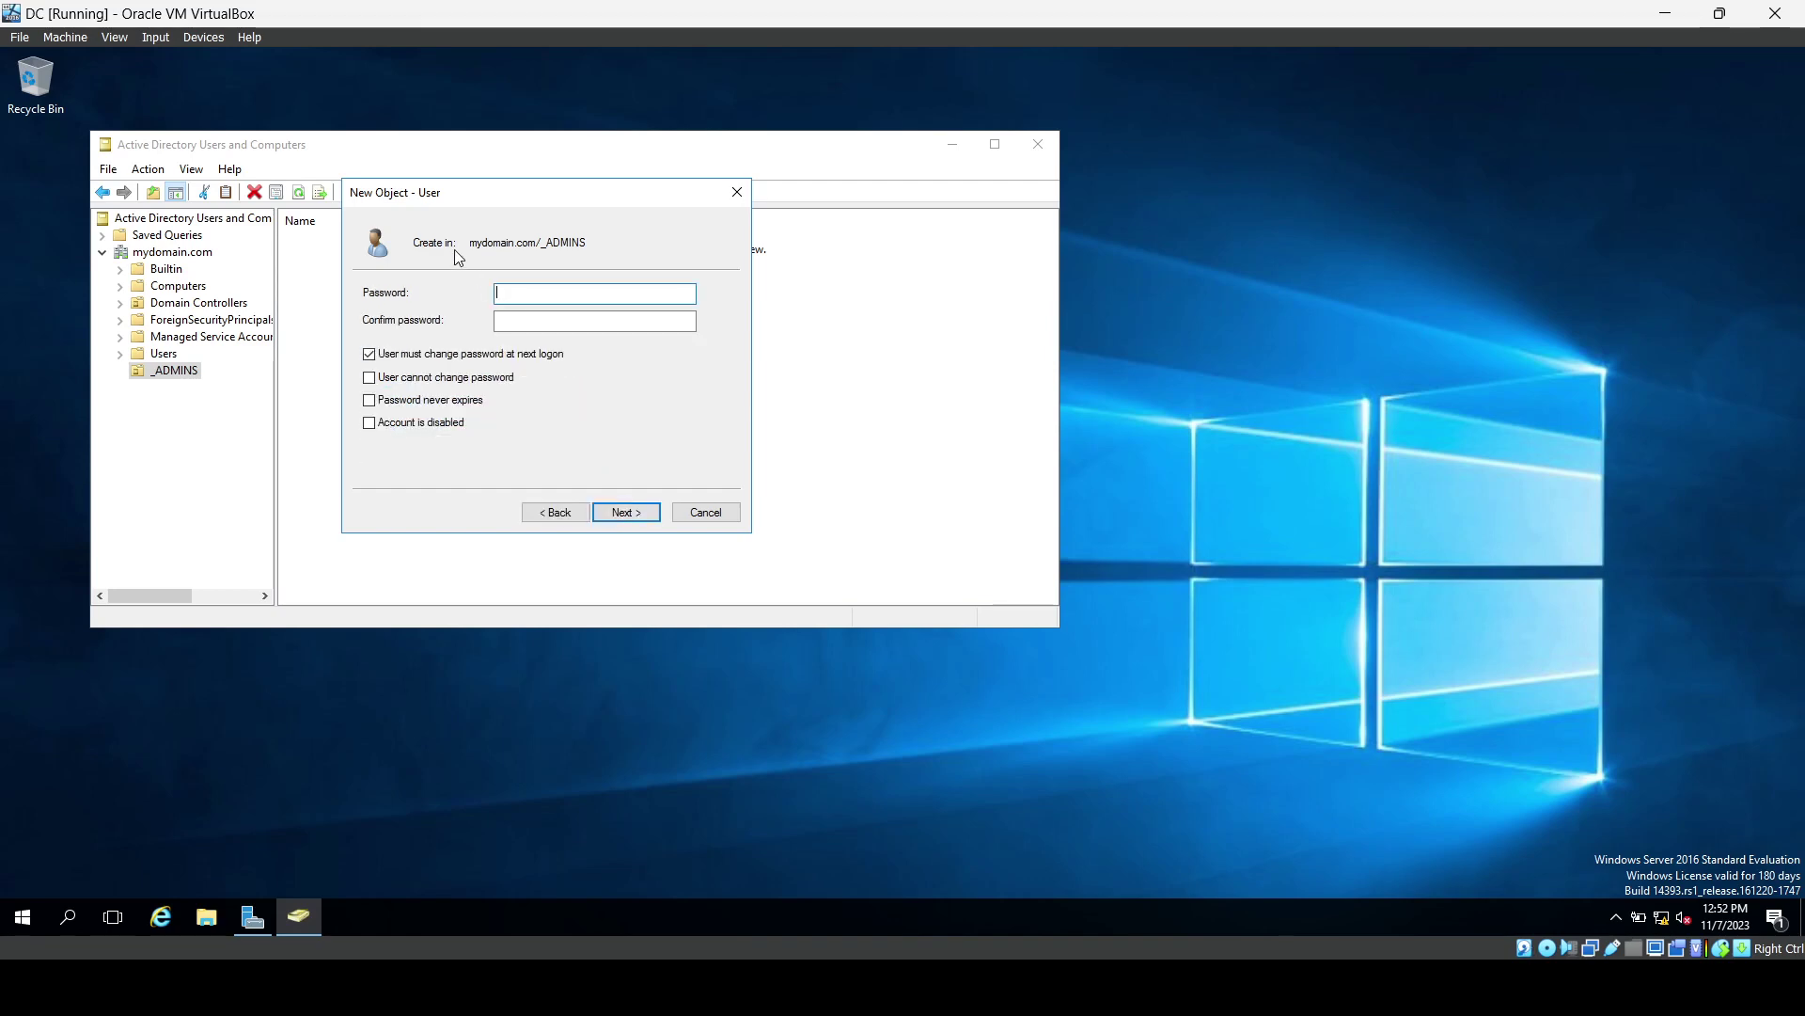
text(Password1)
key(Tab)
text(Passwo)
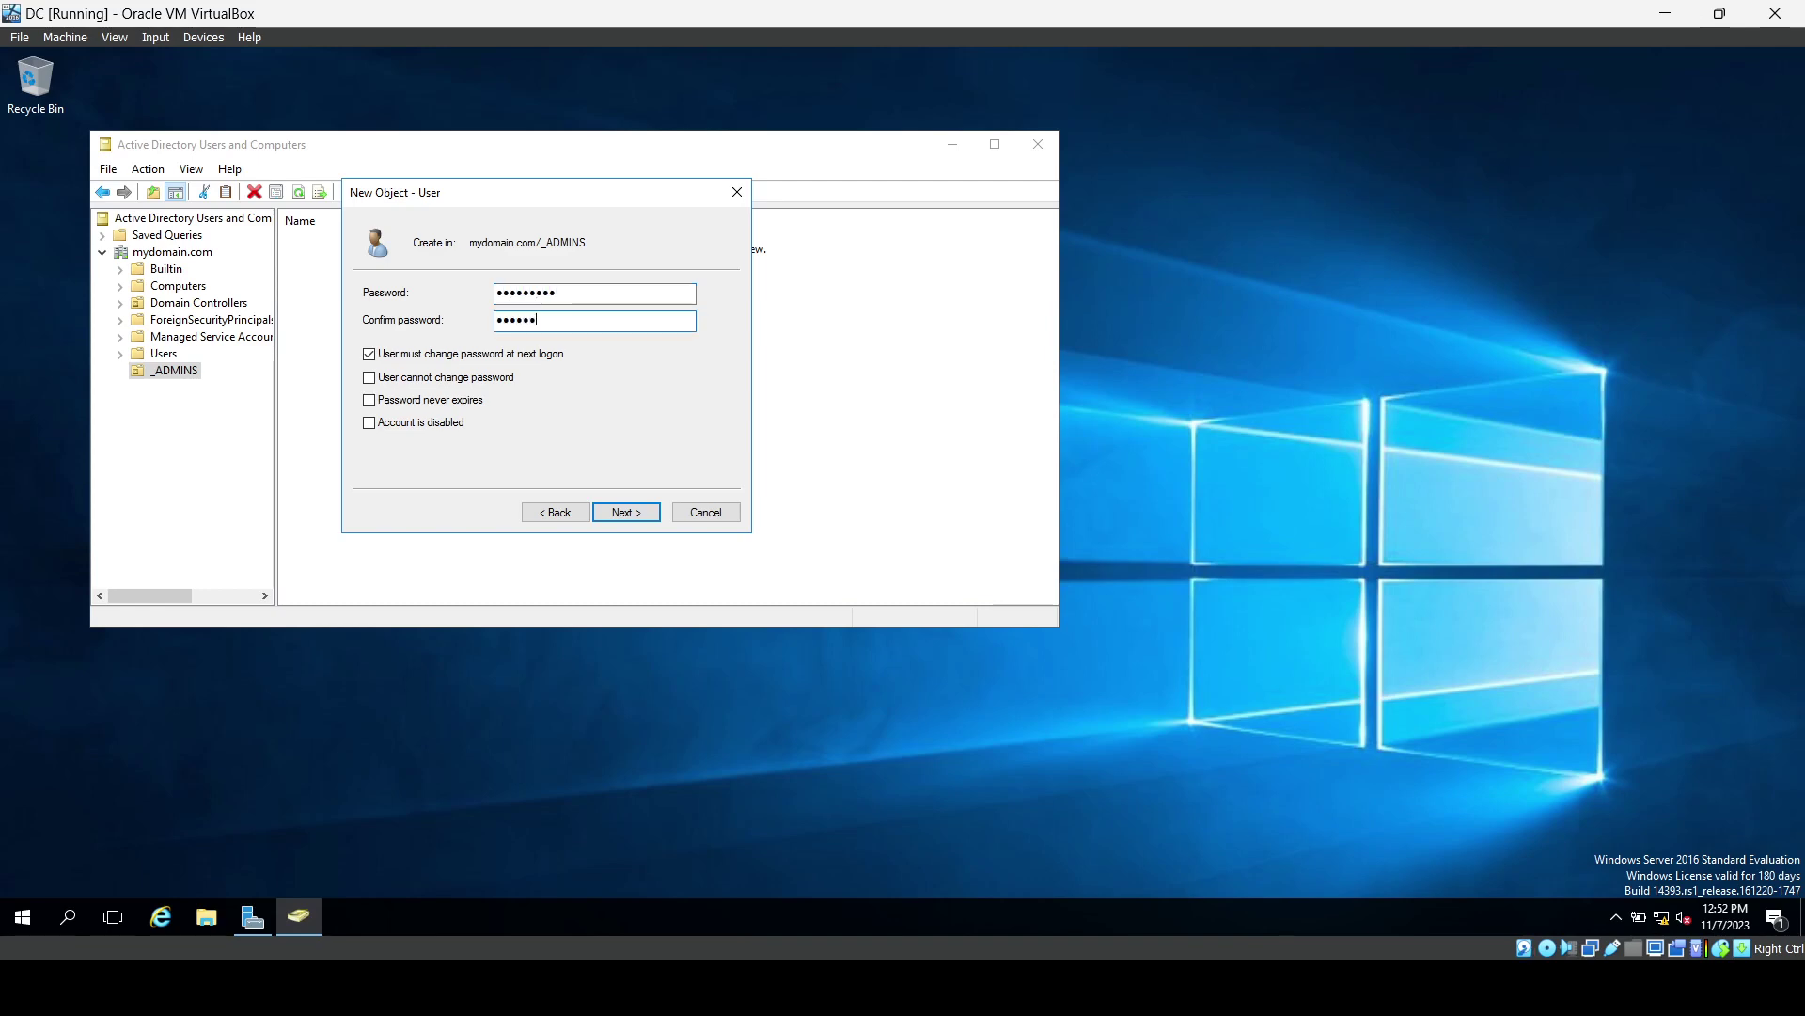
text(rd1)
click(427, 355)
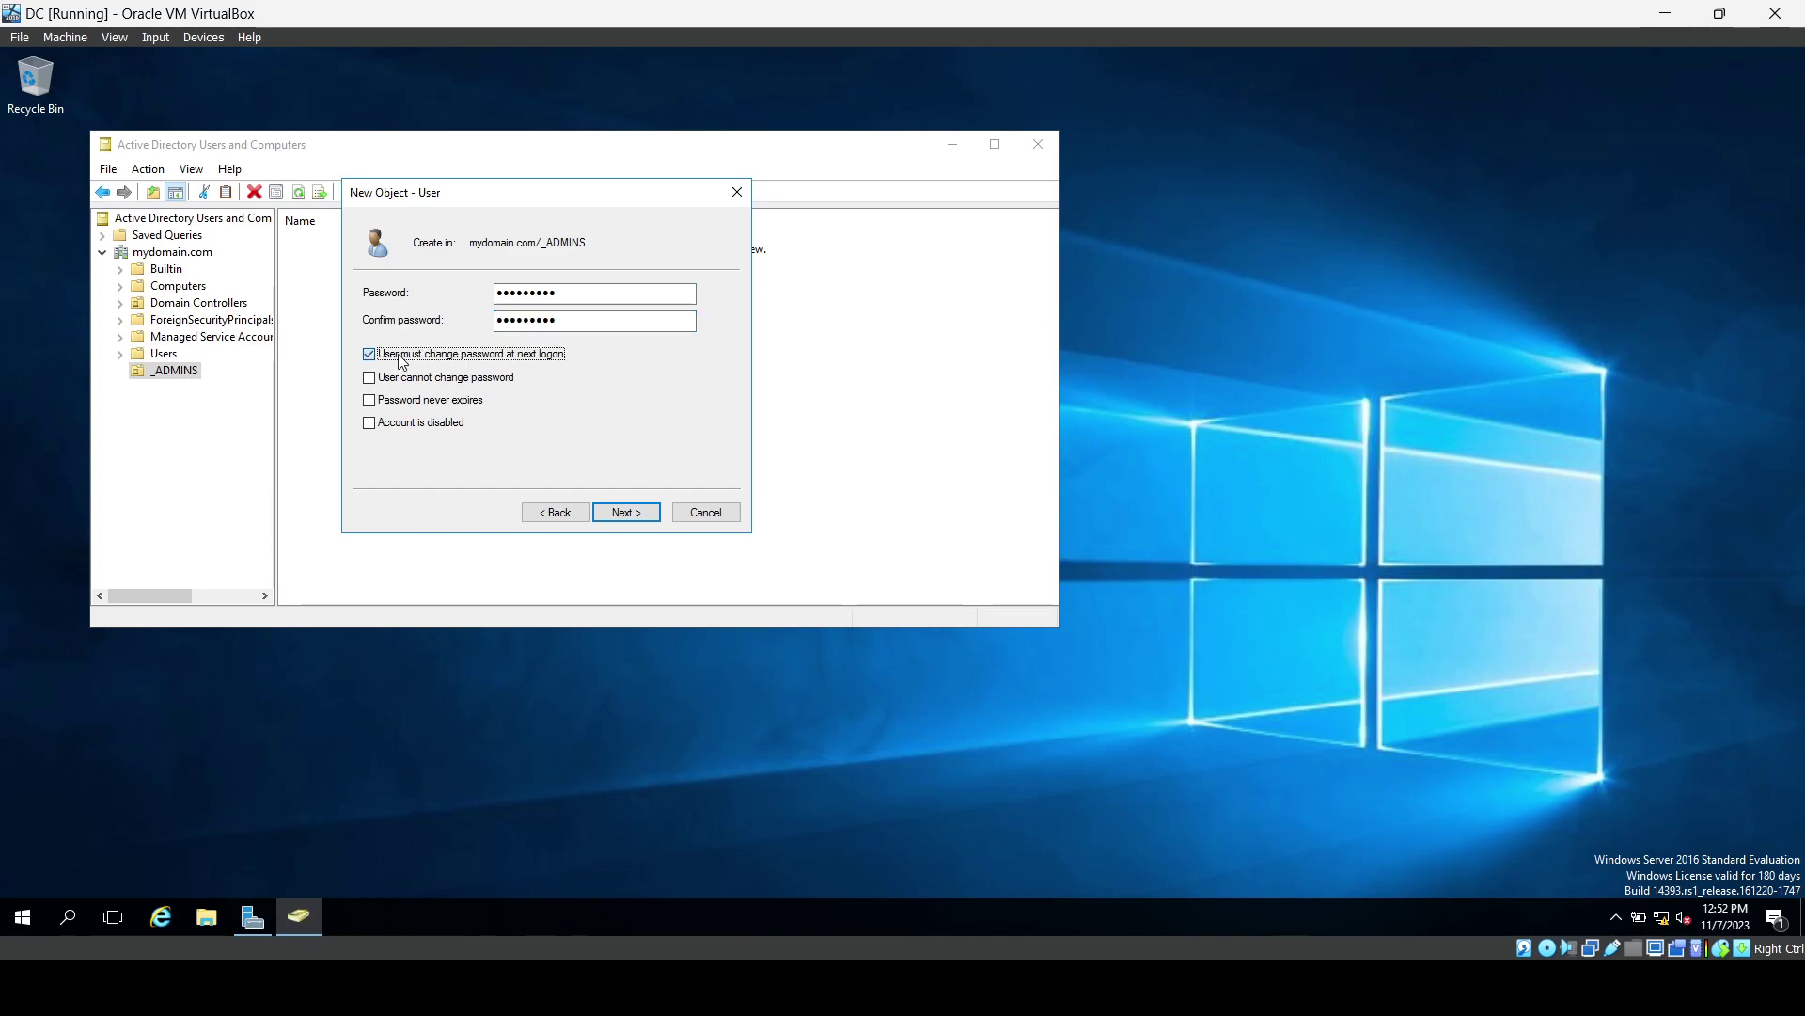
click(370, 399)
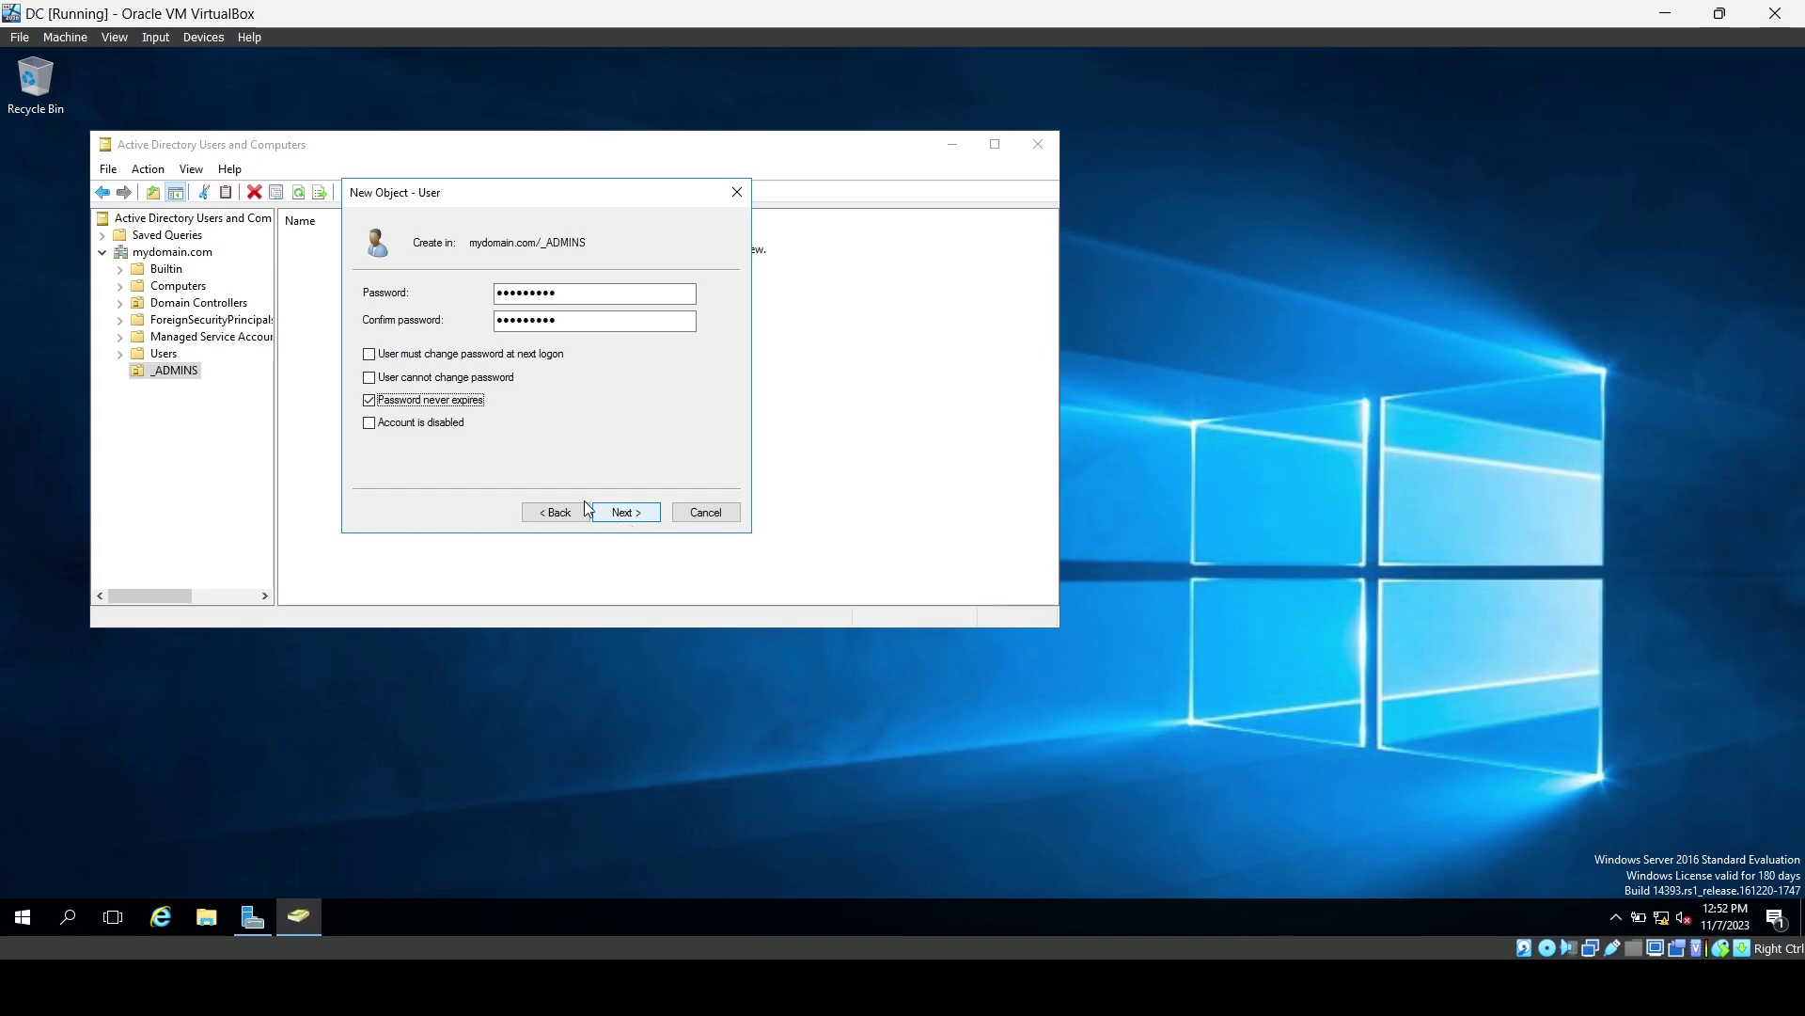
click(621, 515)
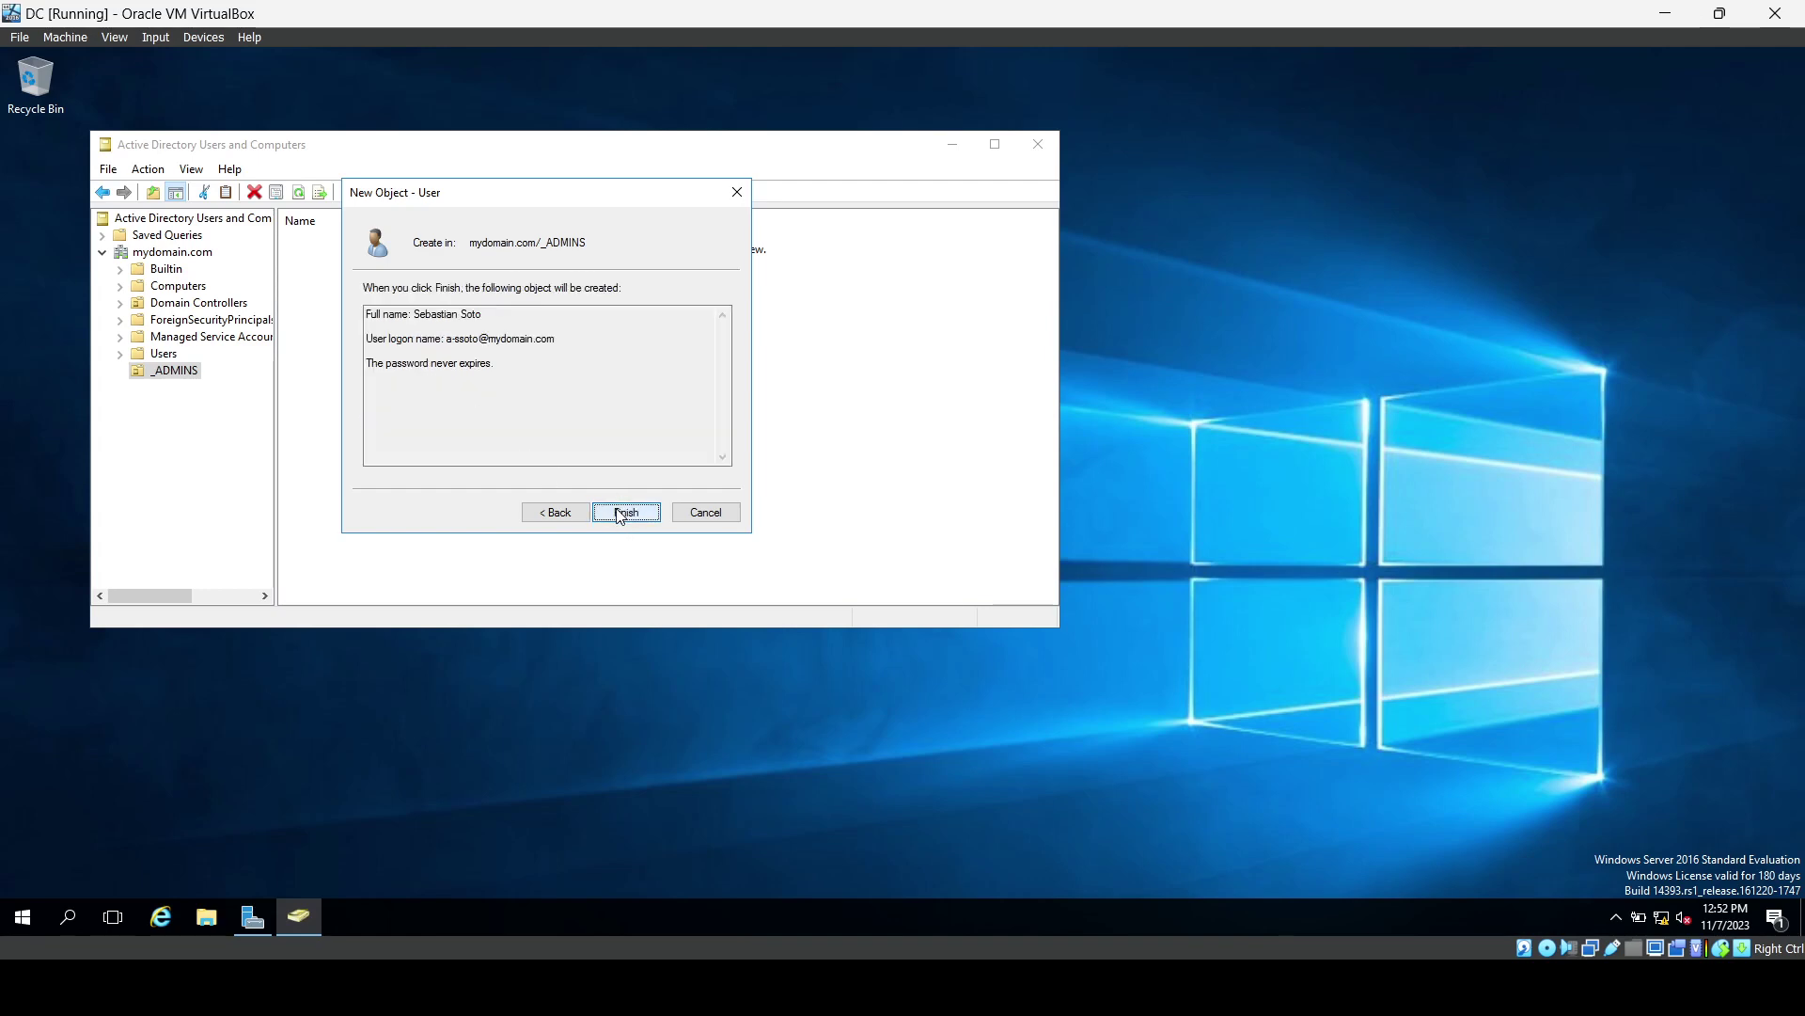
click(620, 513)
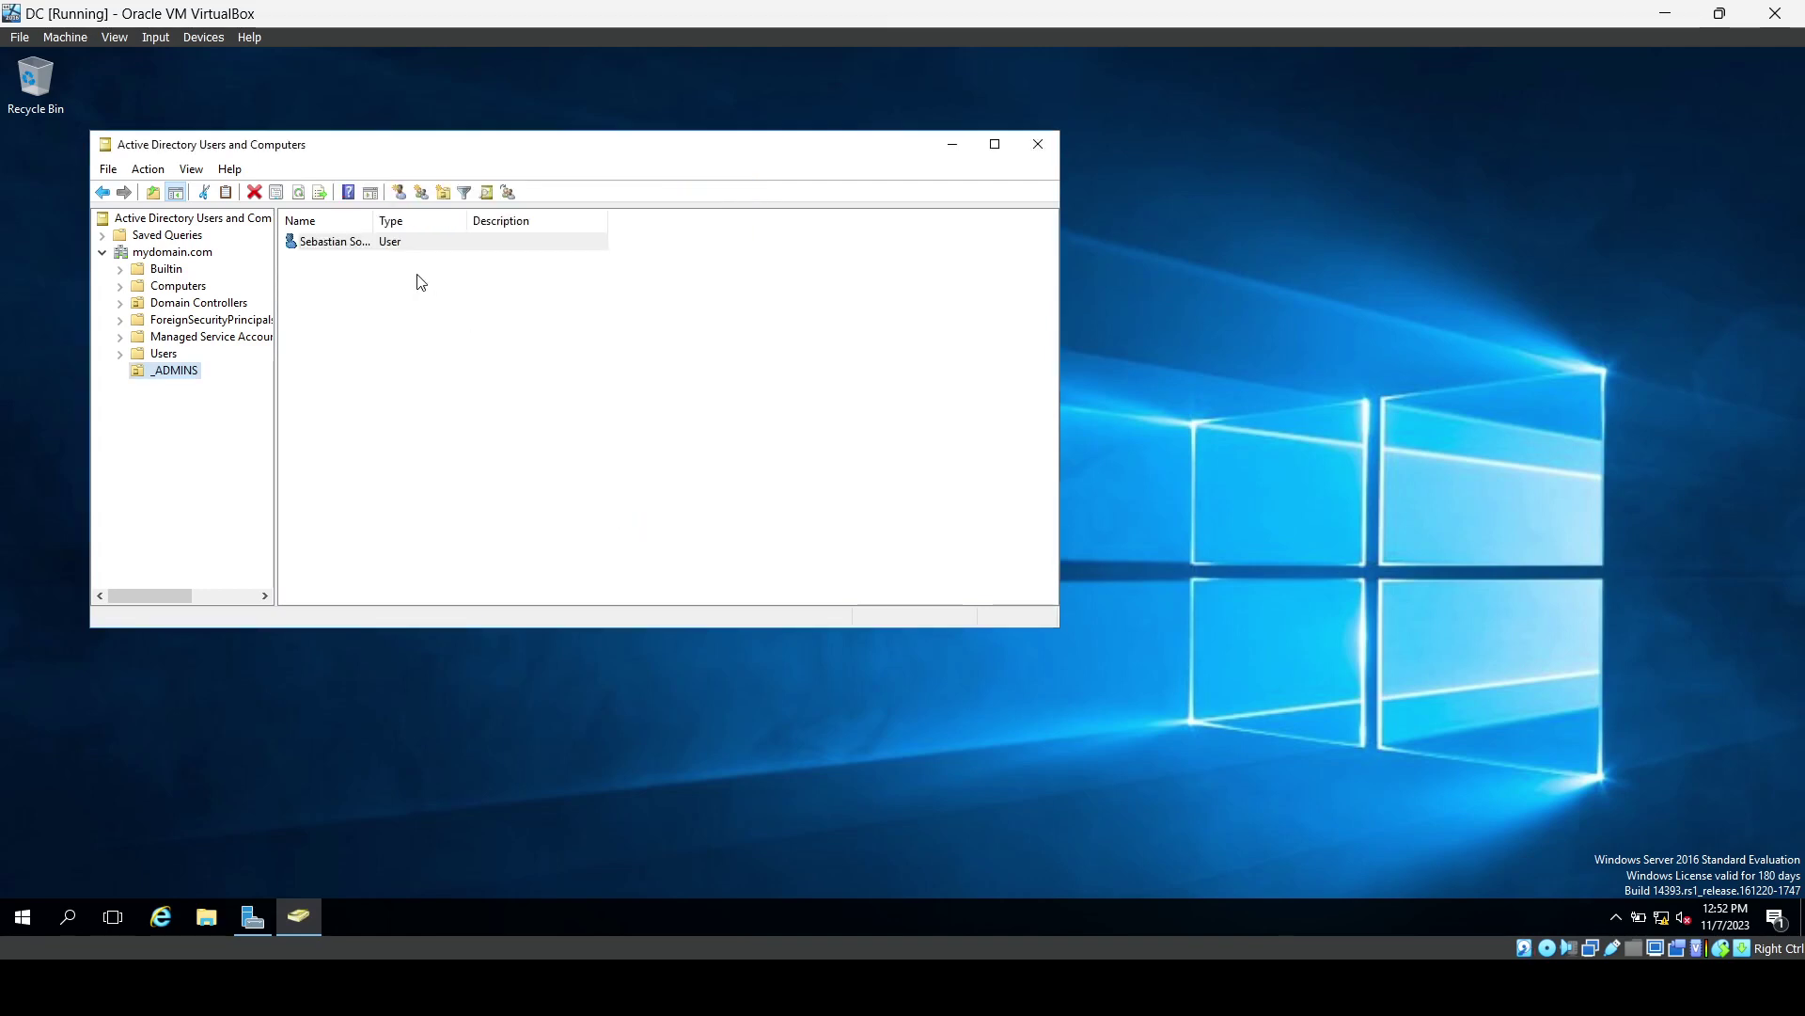
Add the new user to Domain Admins in its Properties, then close Active Directory Users and Computers.
right_click(378, 243)
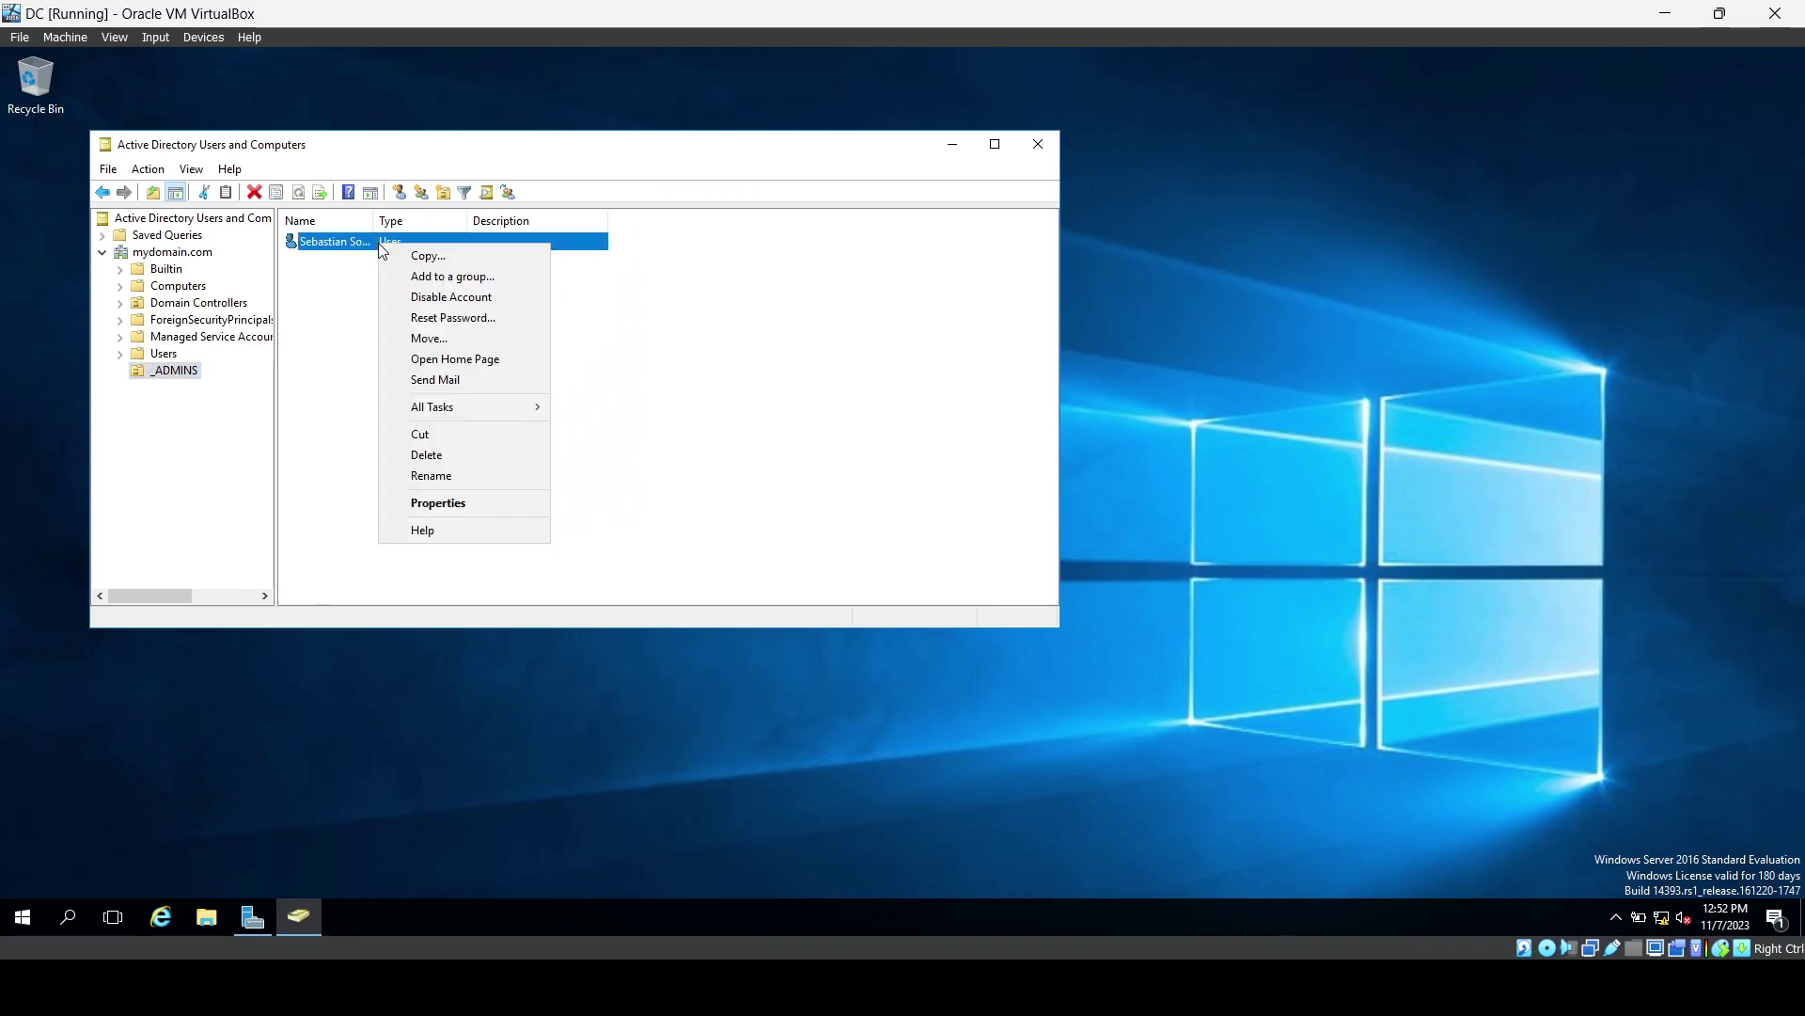
click(426, 500)
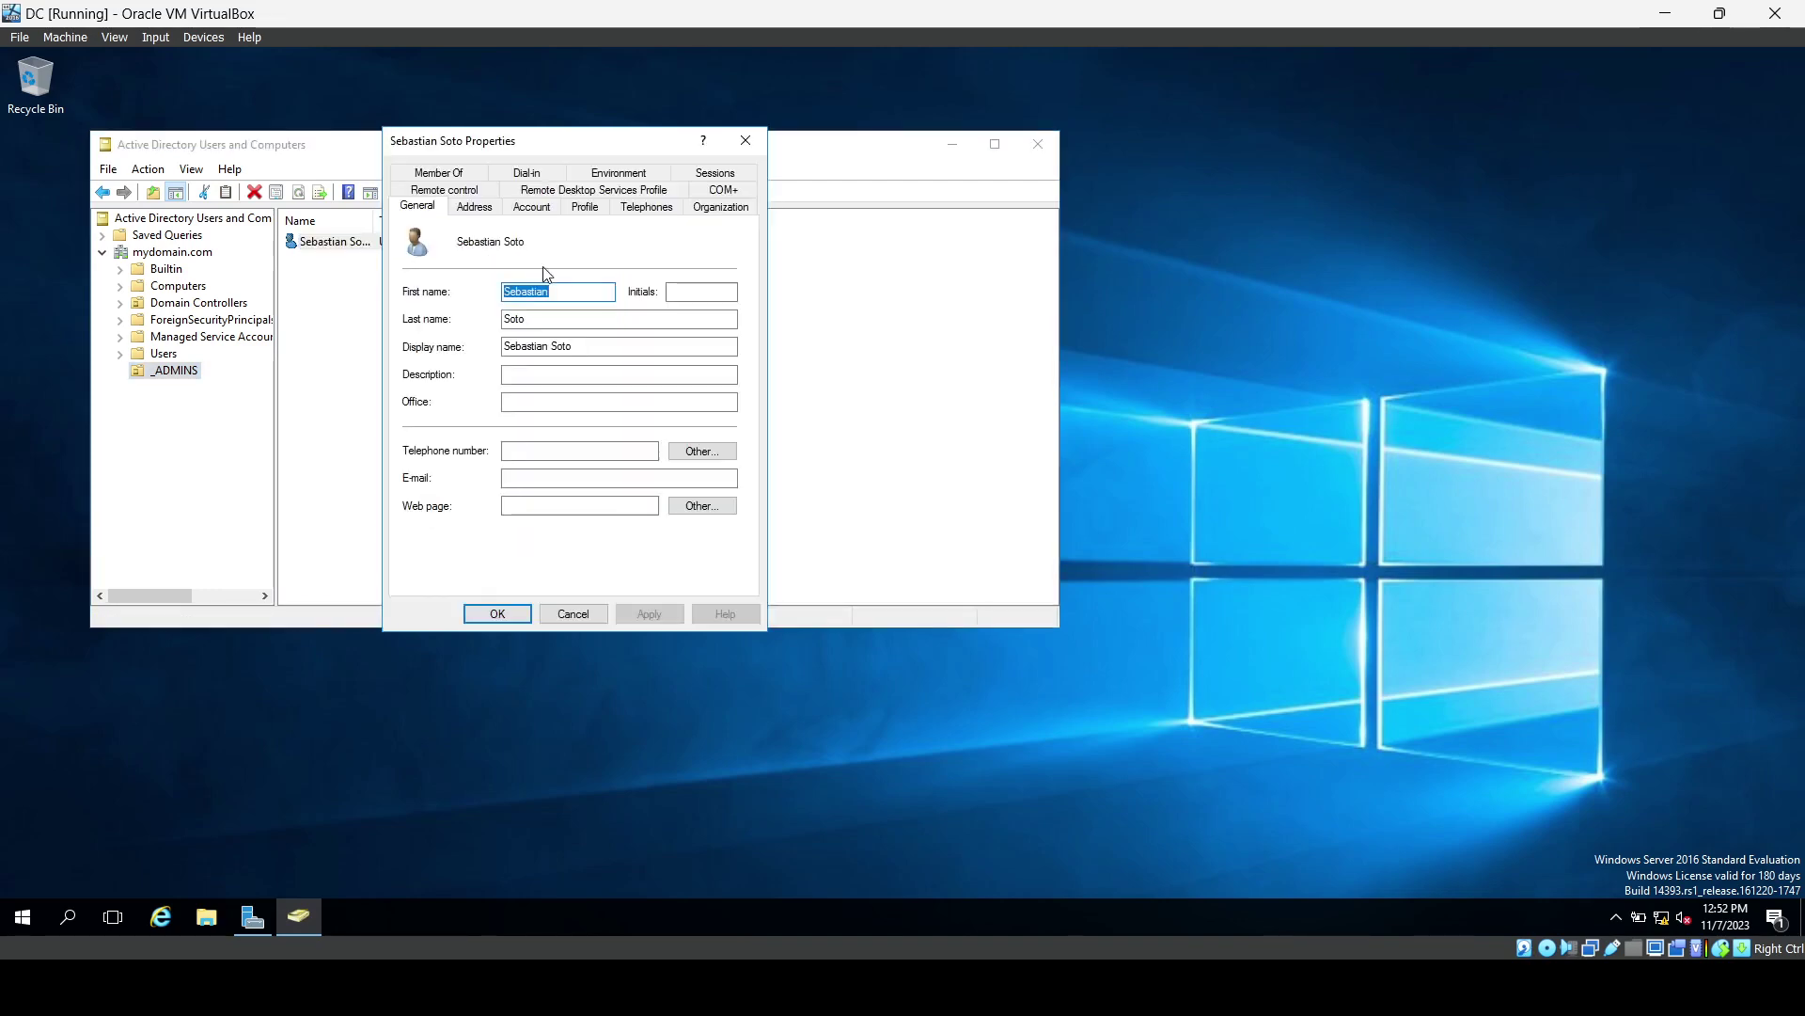
click(447, 177)
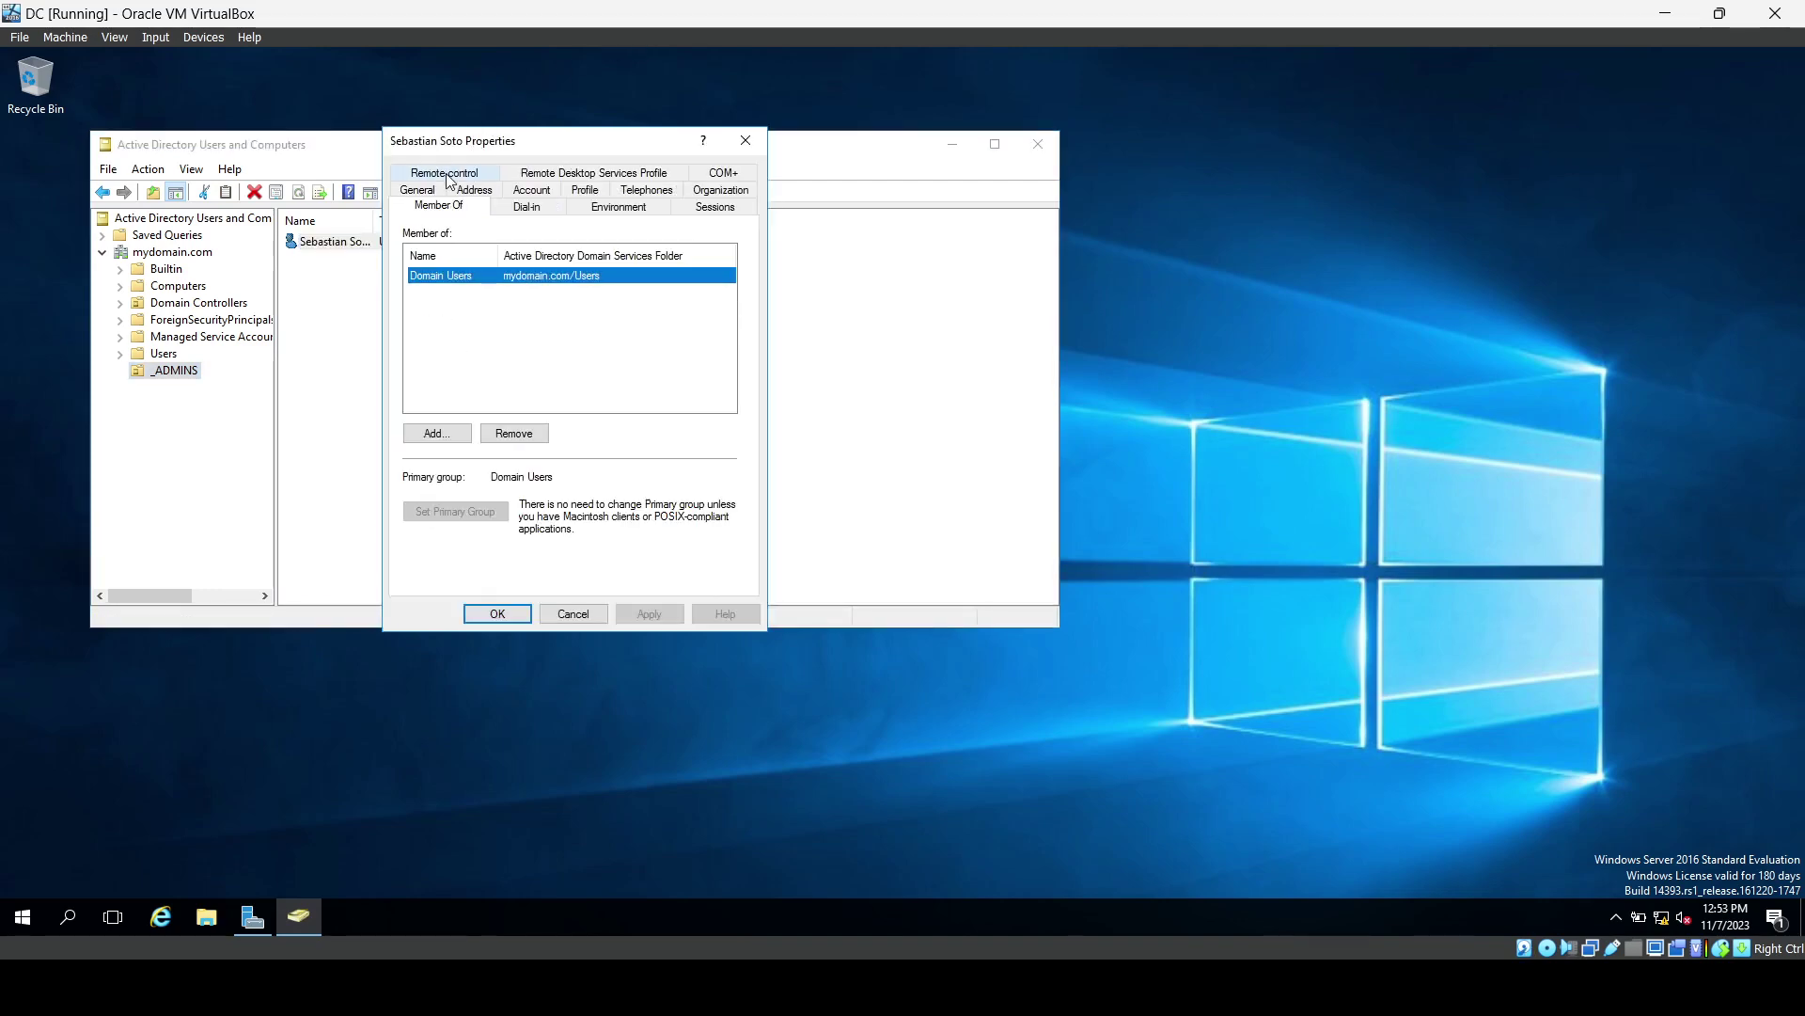
click(446, 435)
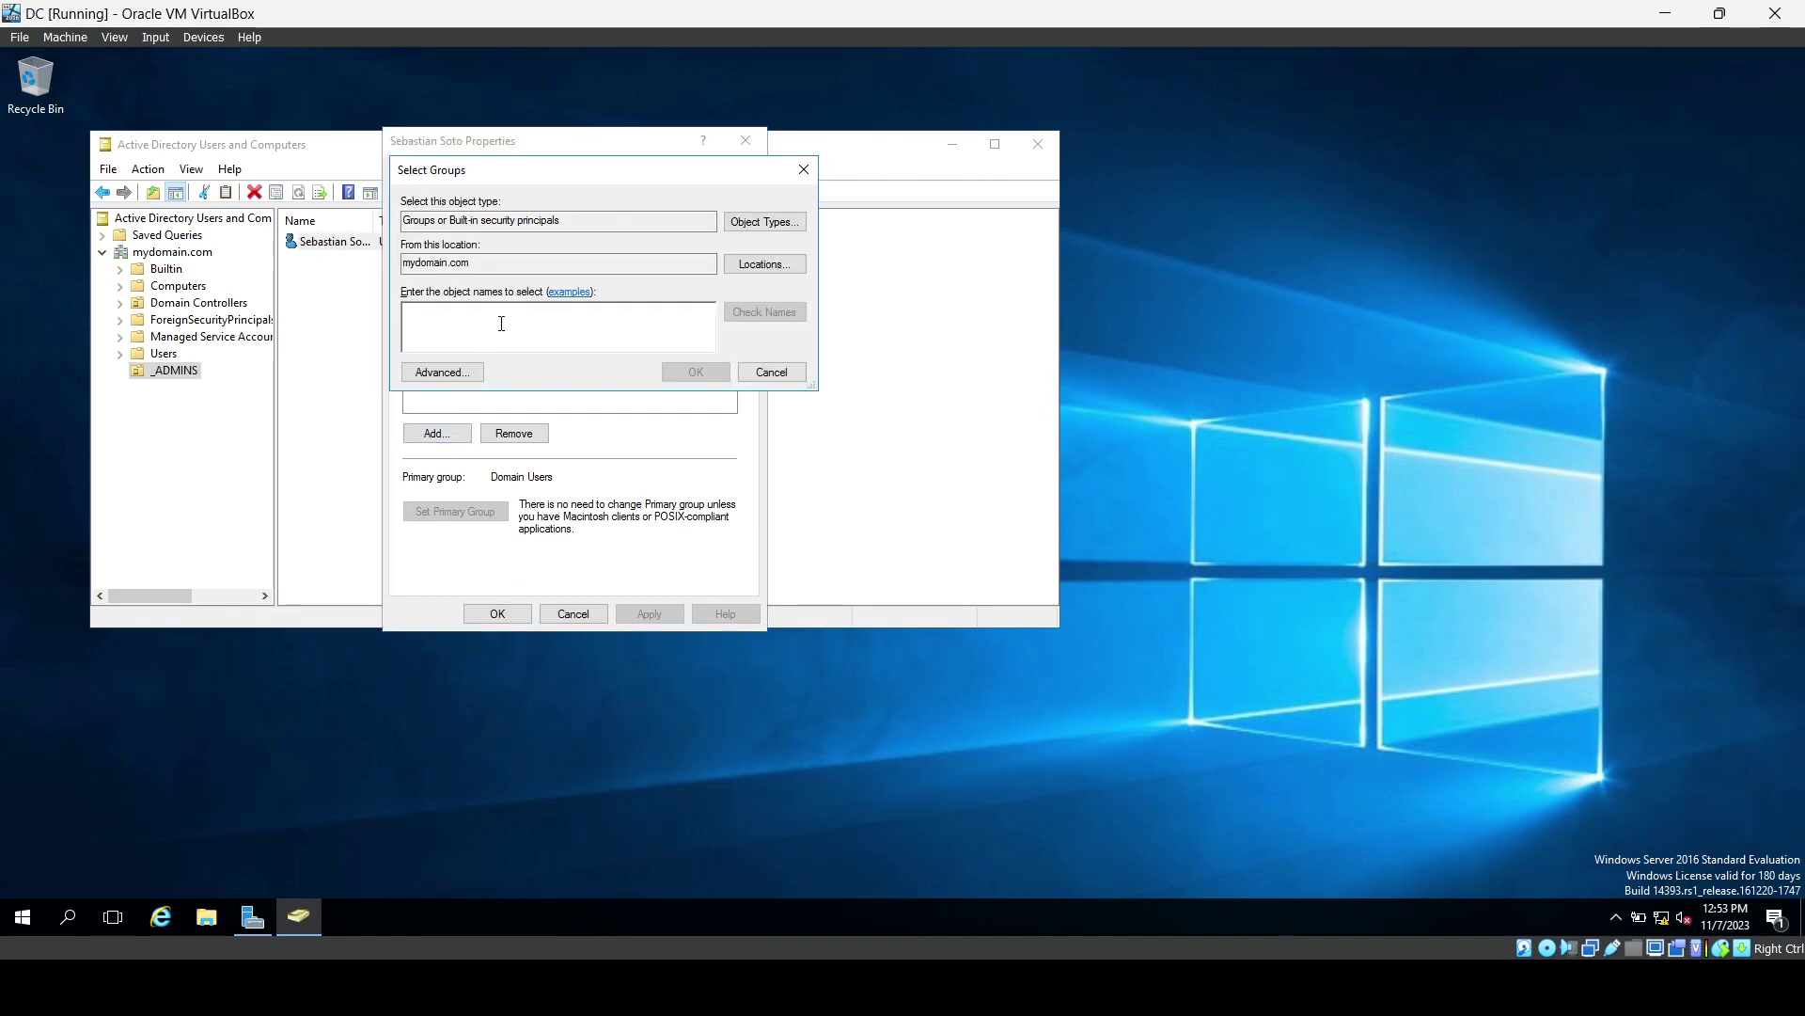
text(Domain Admins)
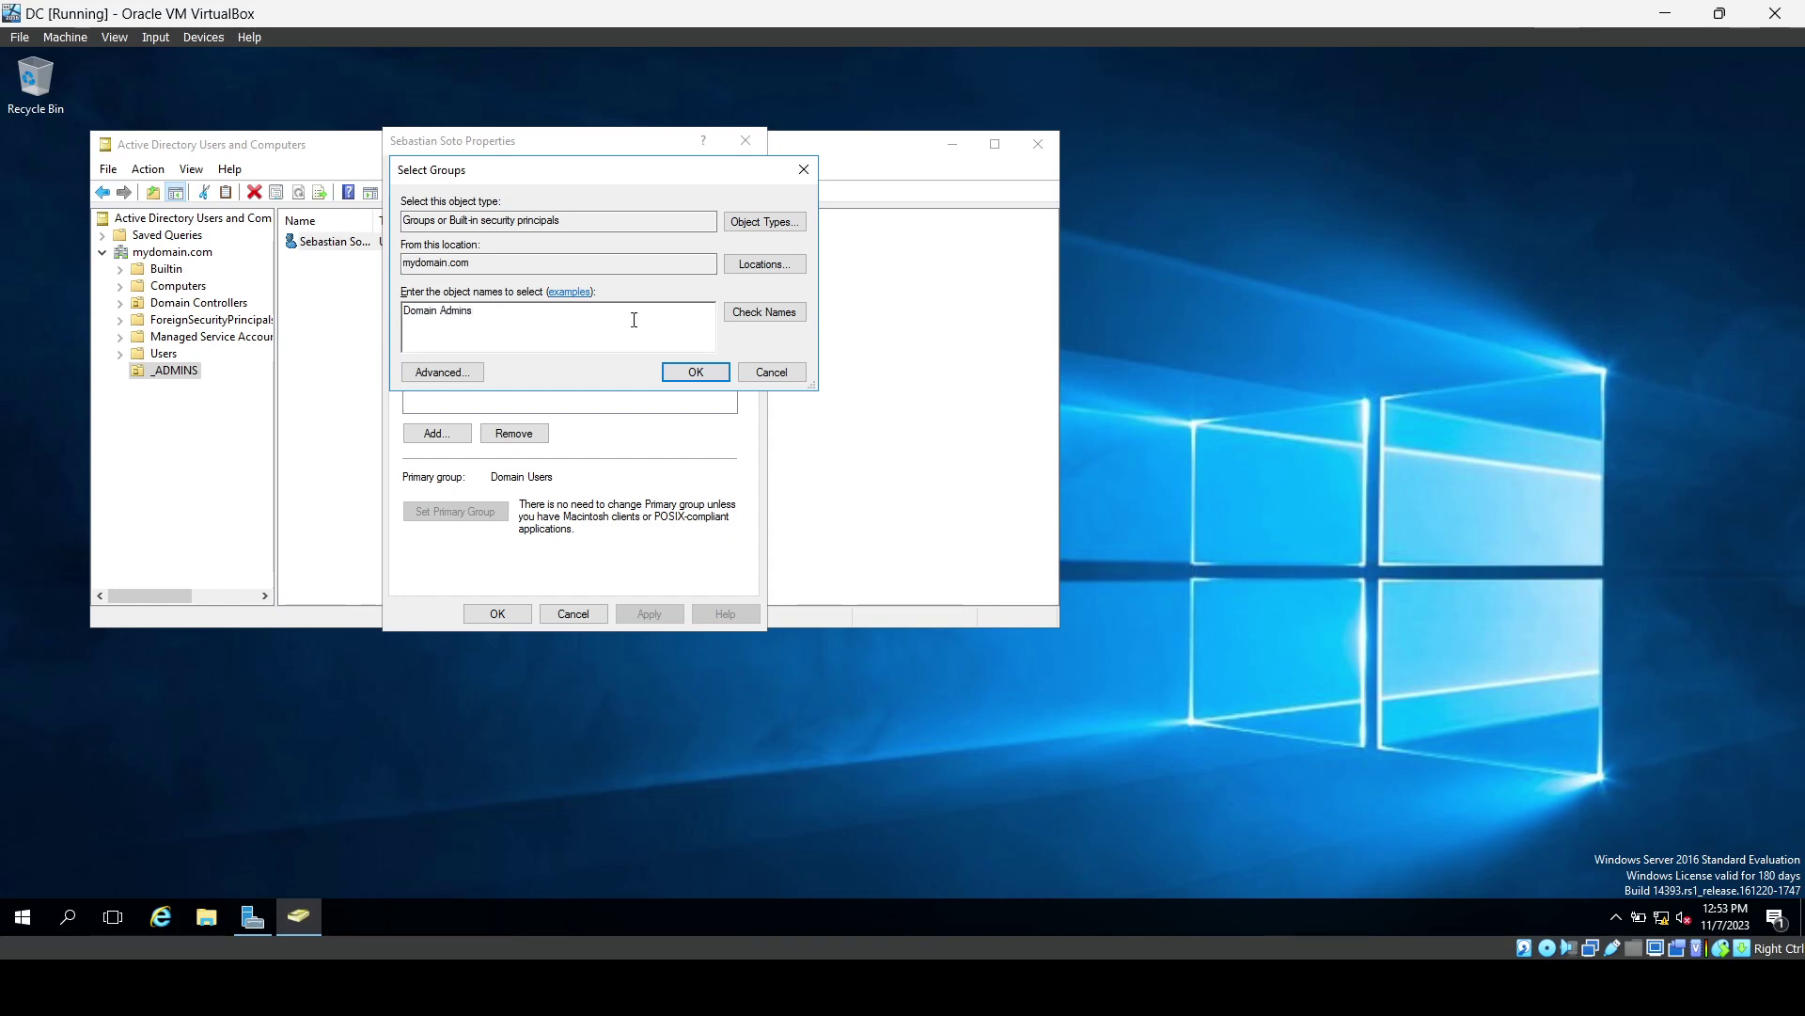
click(750, 319)
click(697, 373)
click(649, 616)
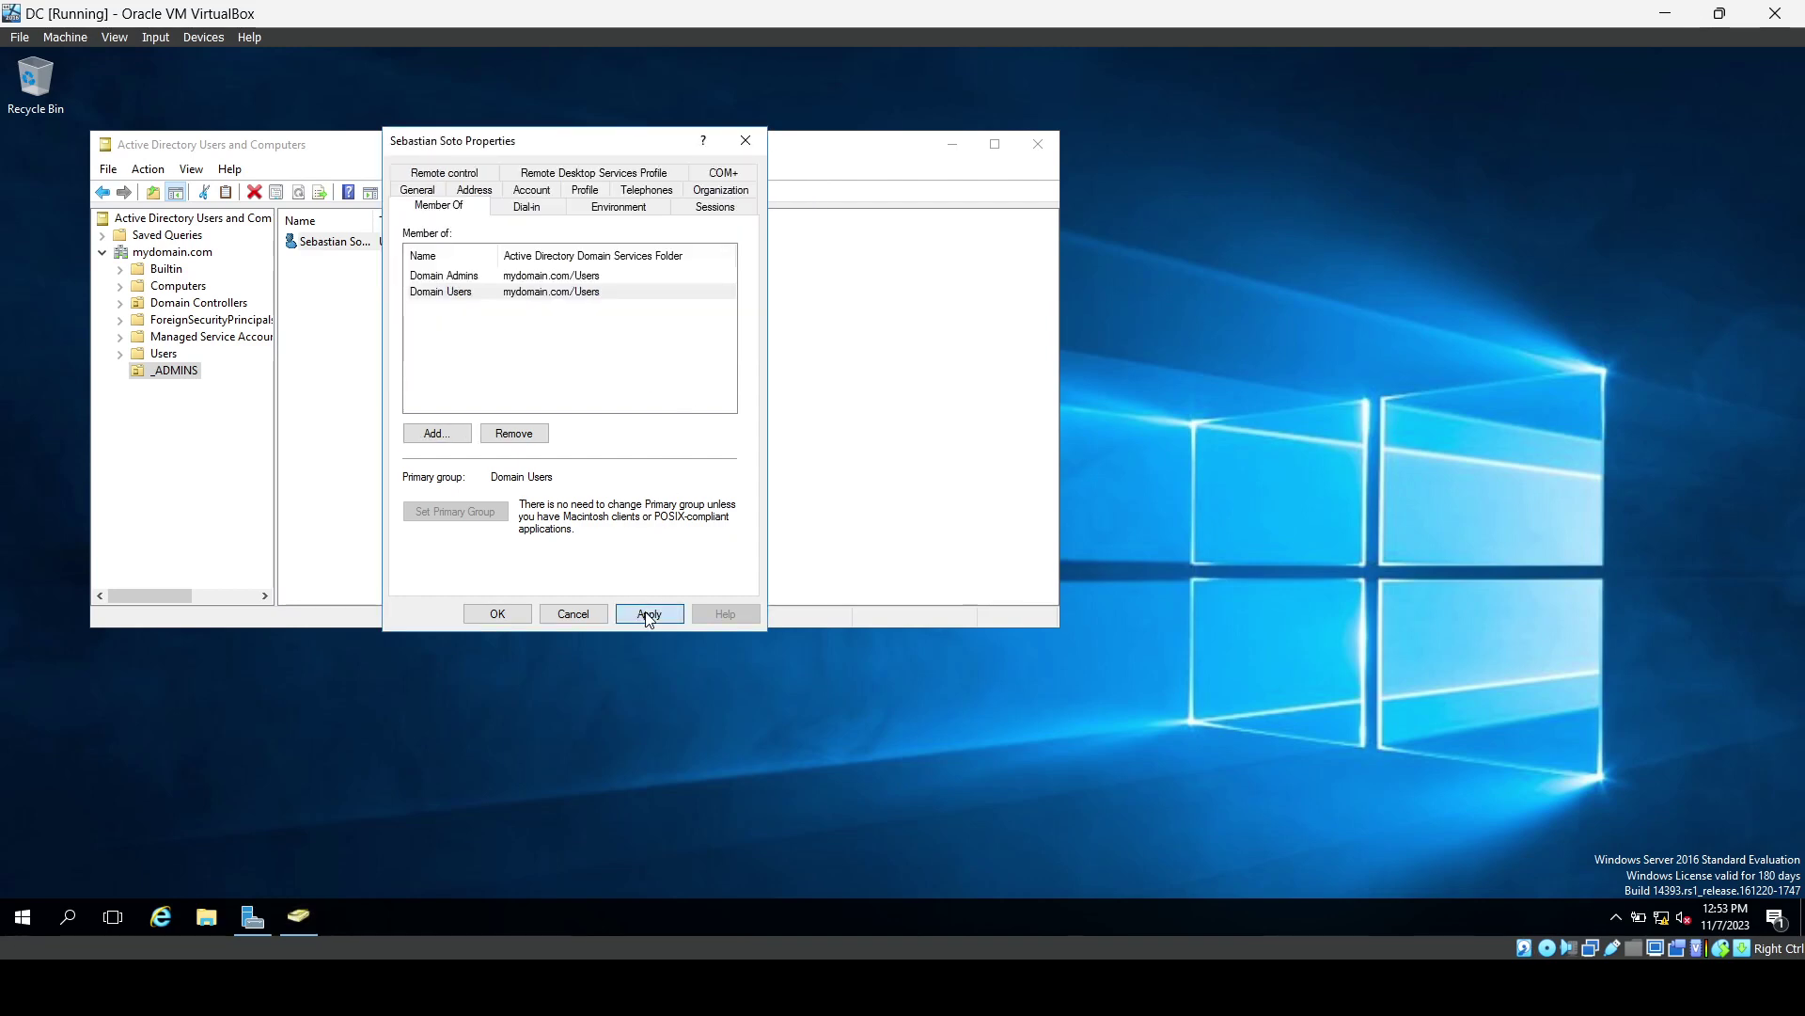
click(498, 613)
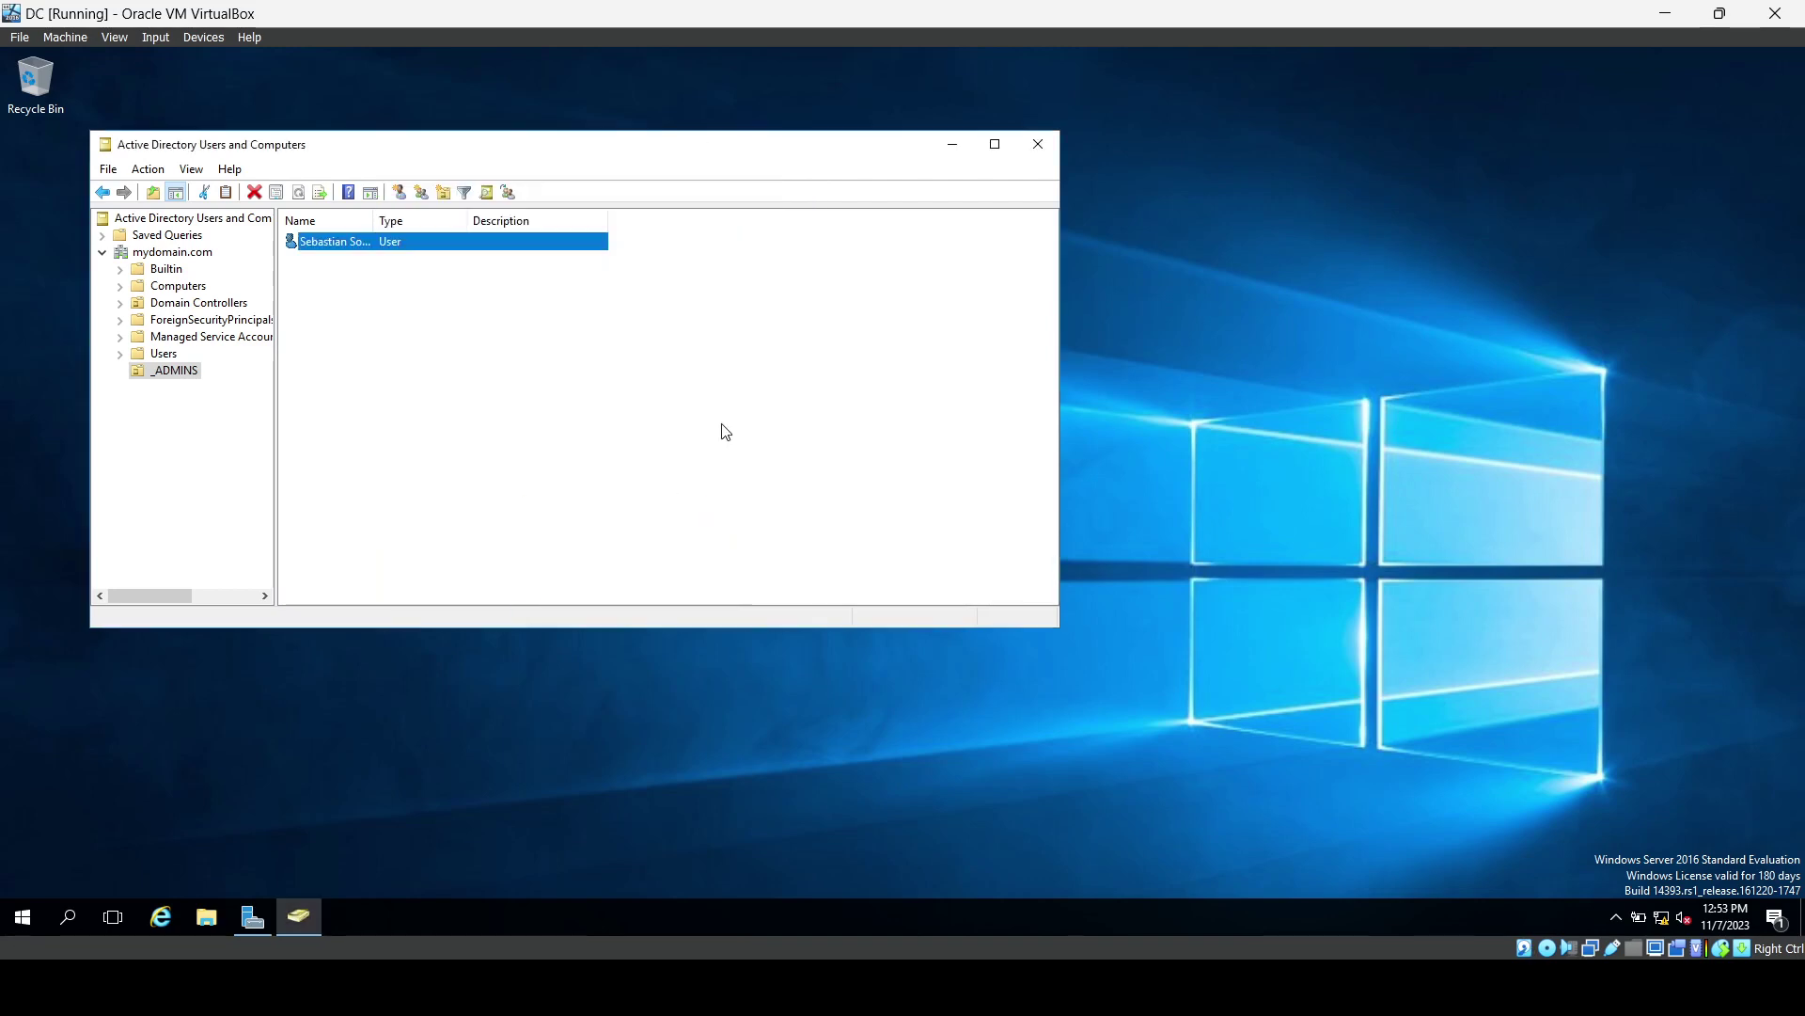
click(1037, 141)
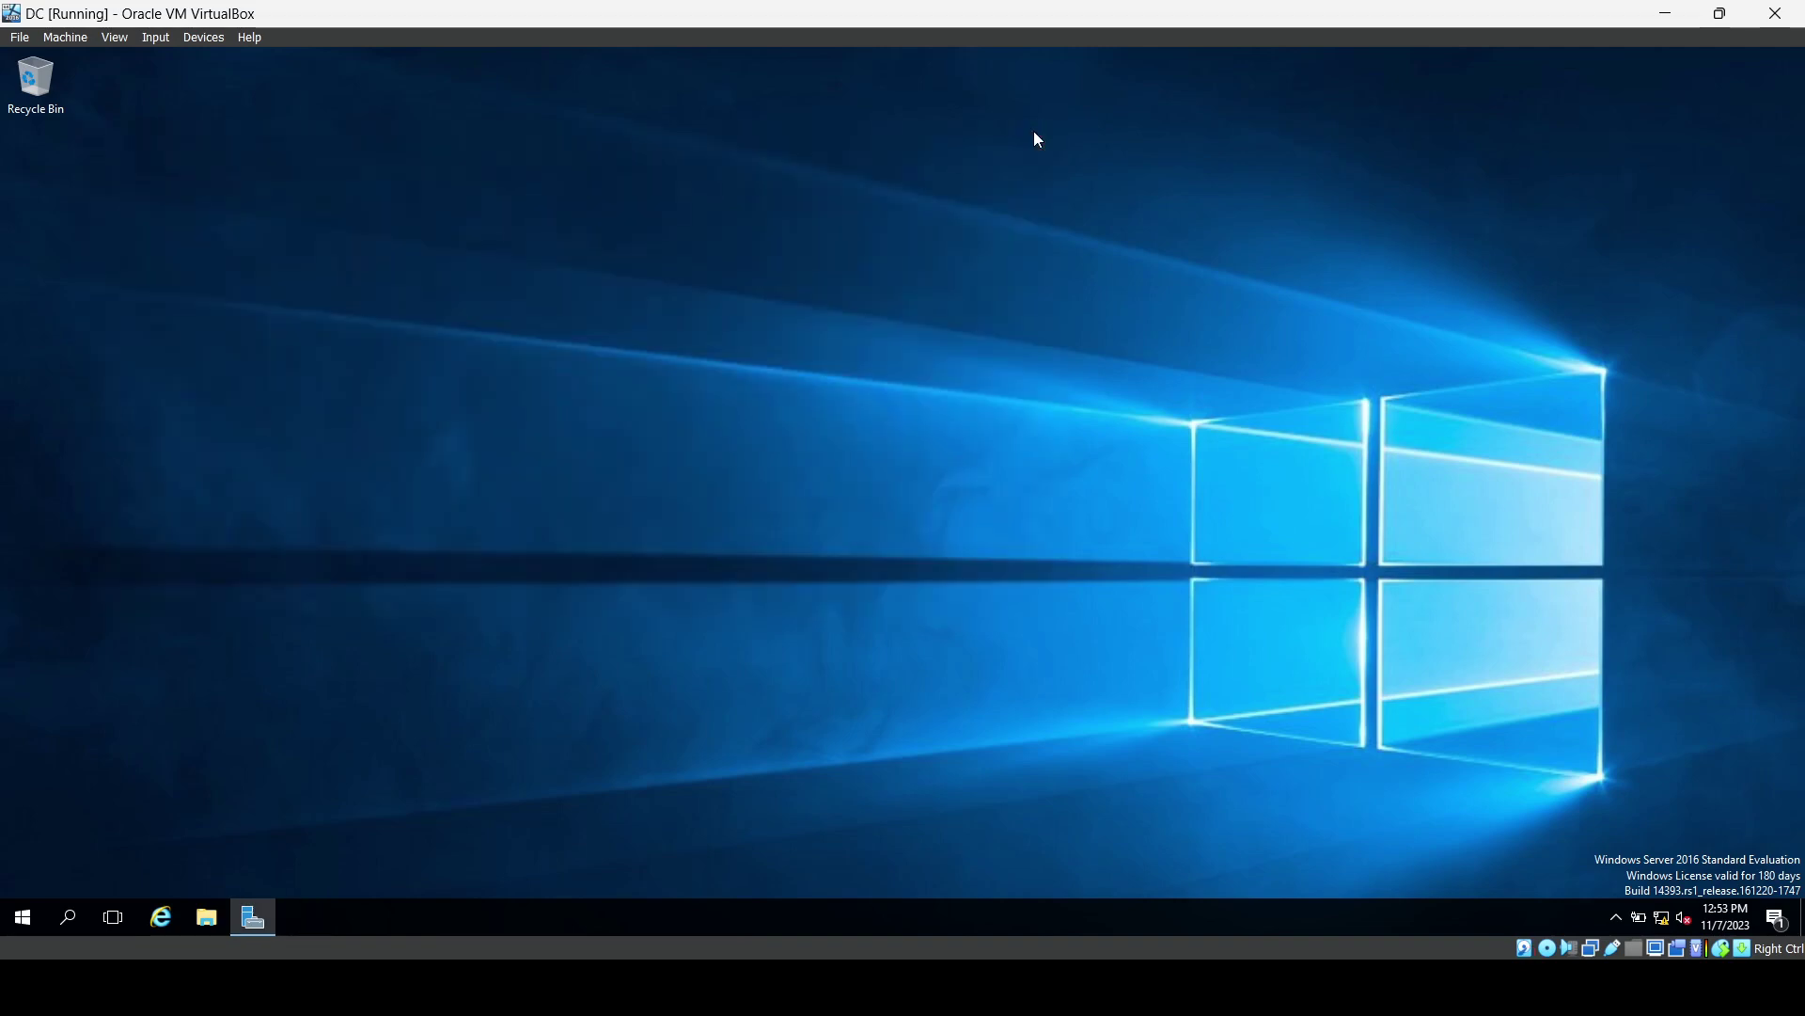
Sign out of the Administrator session on the DC.
click(22, 917)
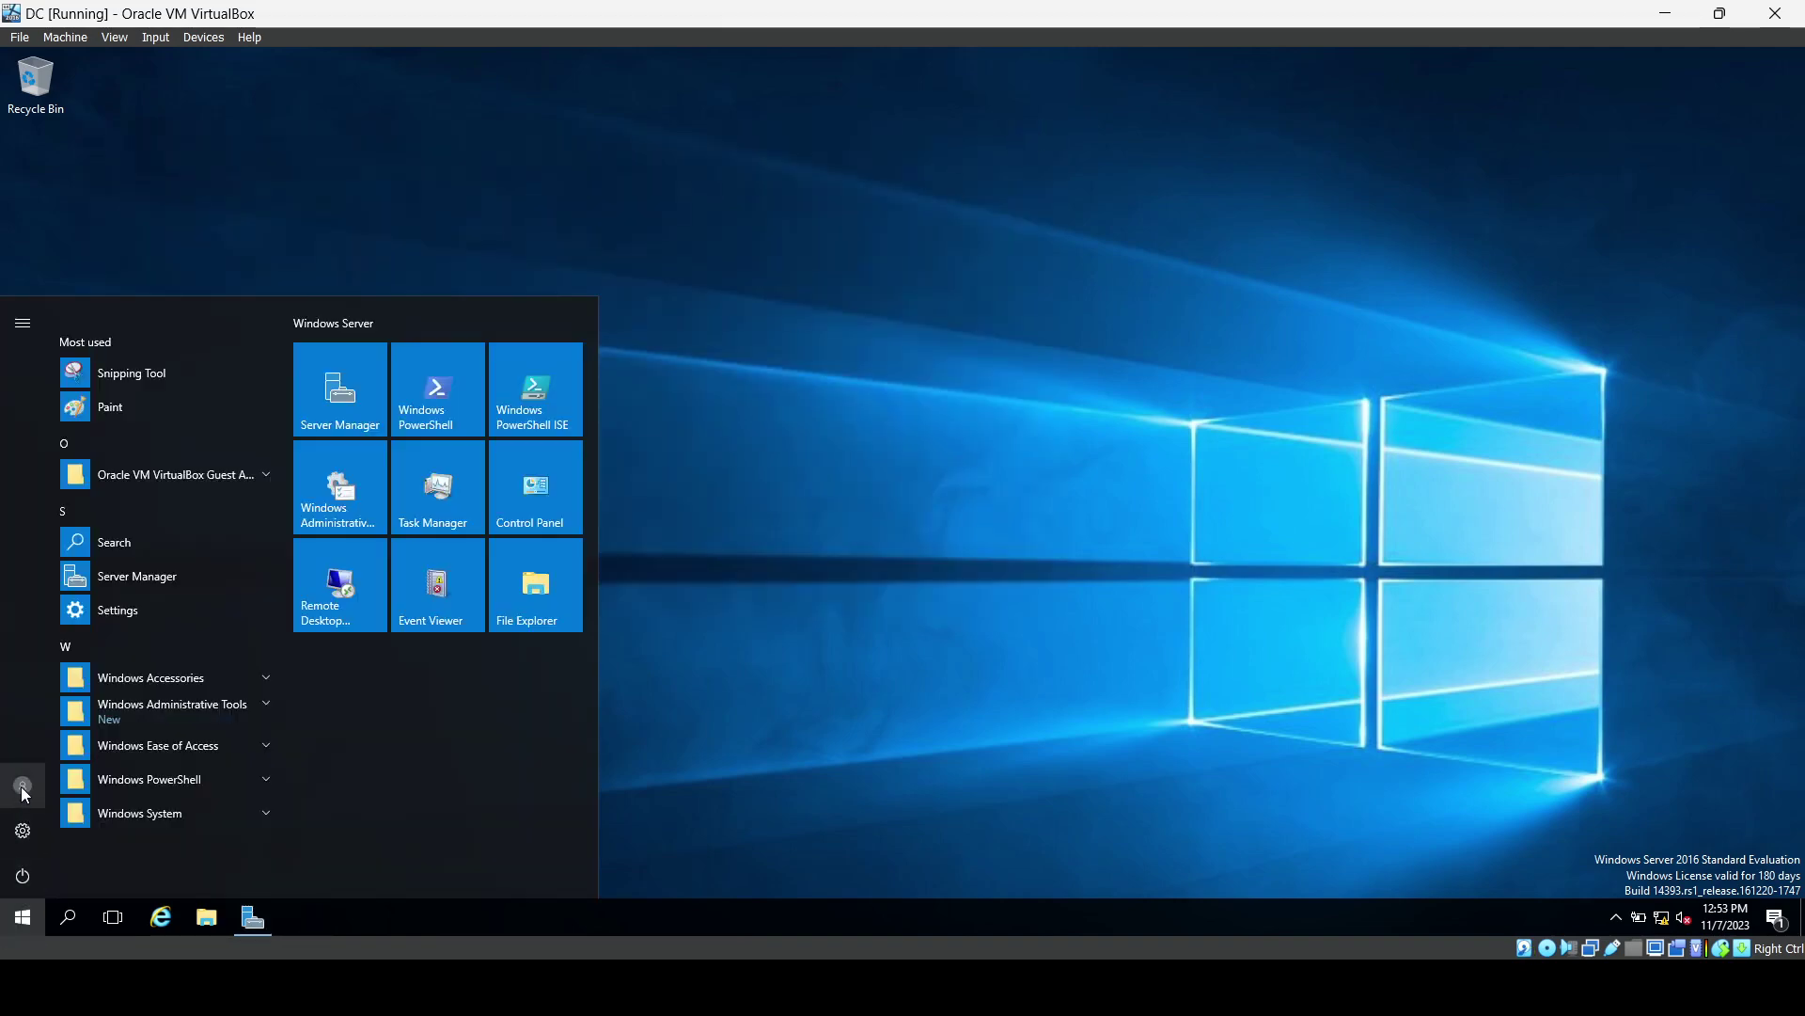
click(22, 785)
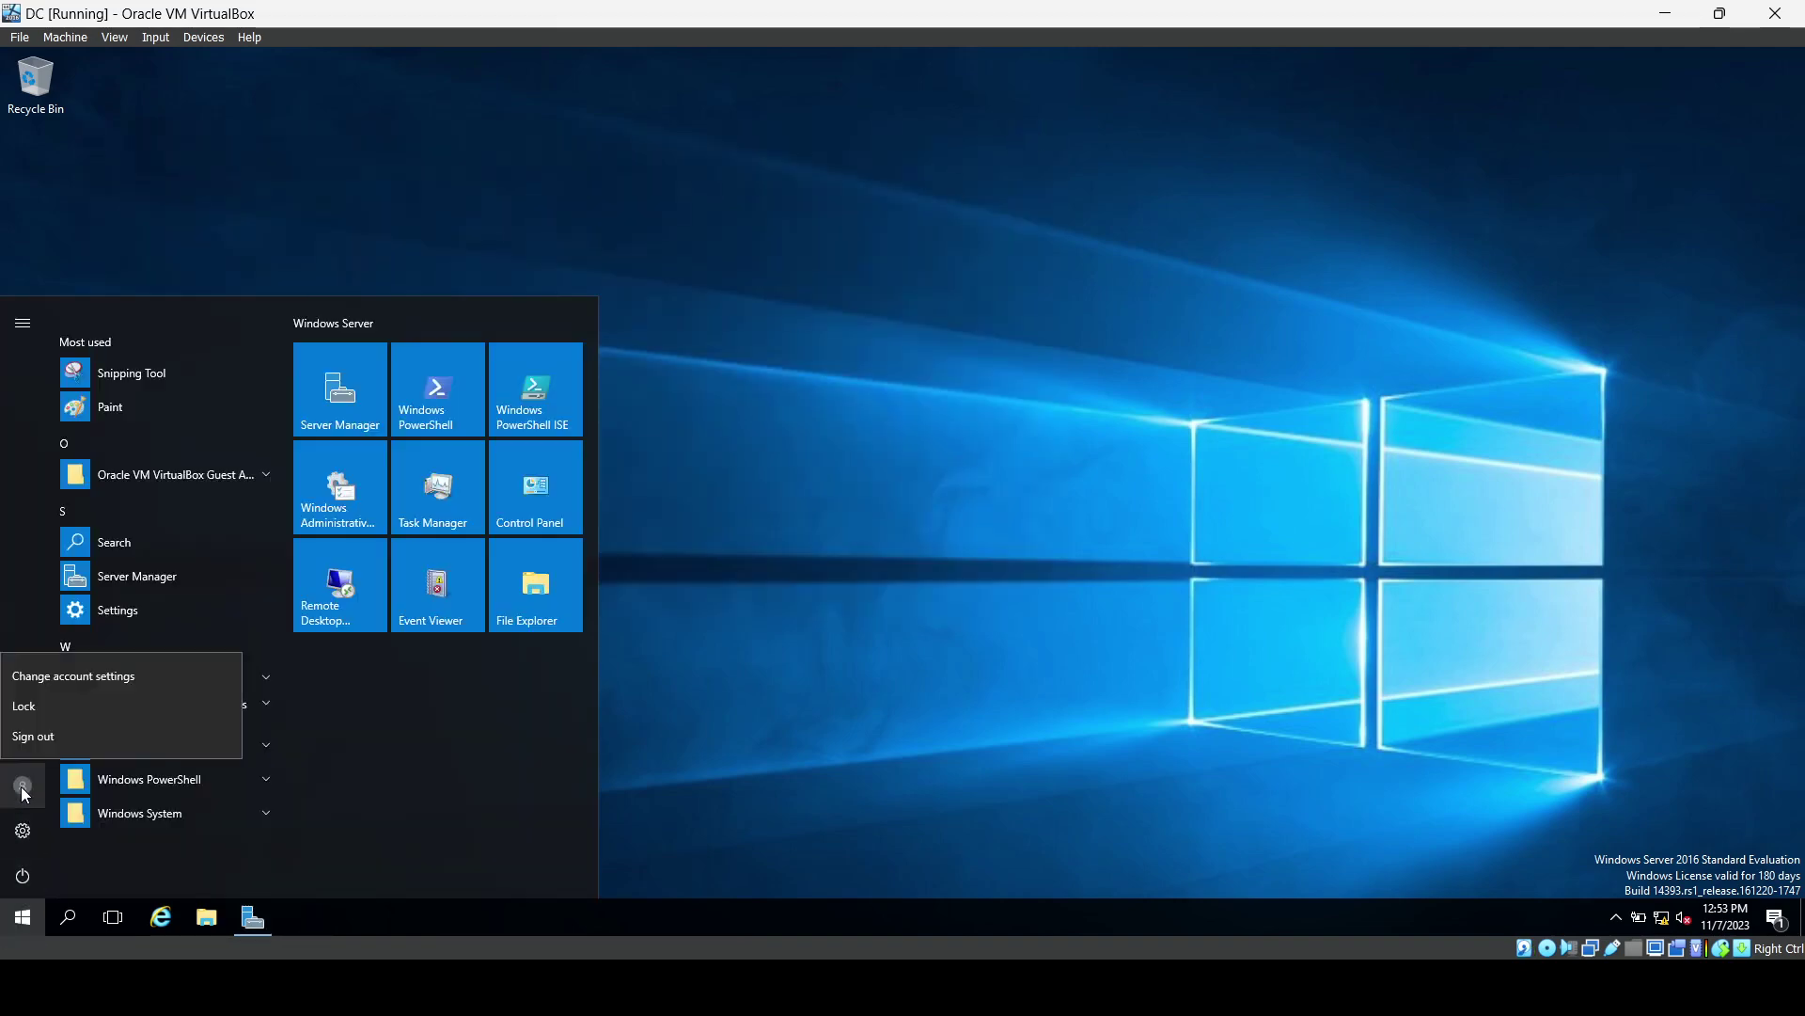
click(38, 734)
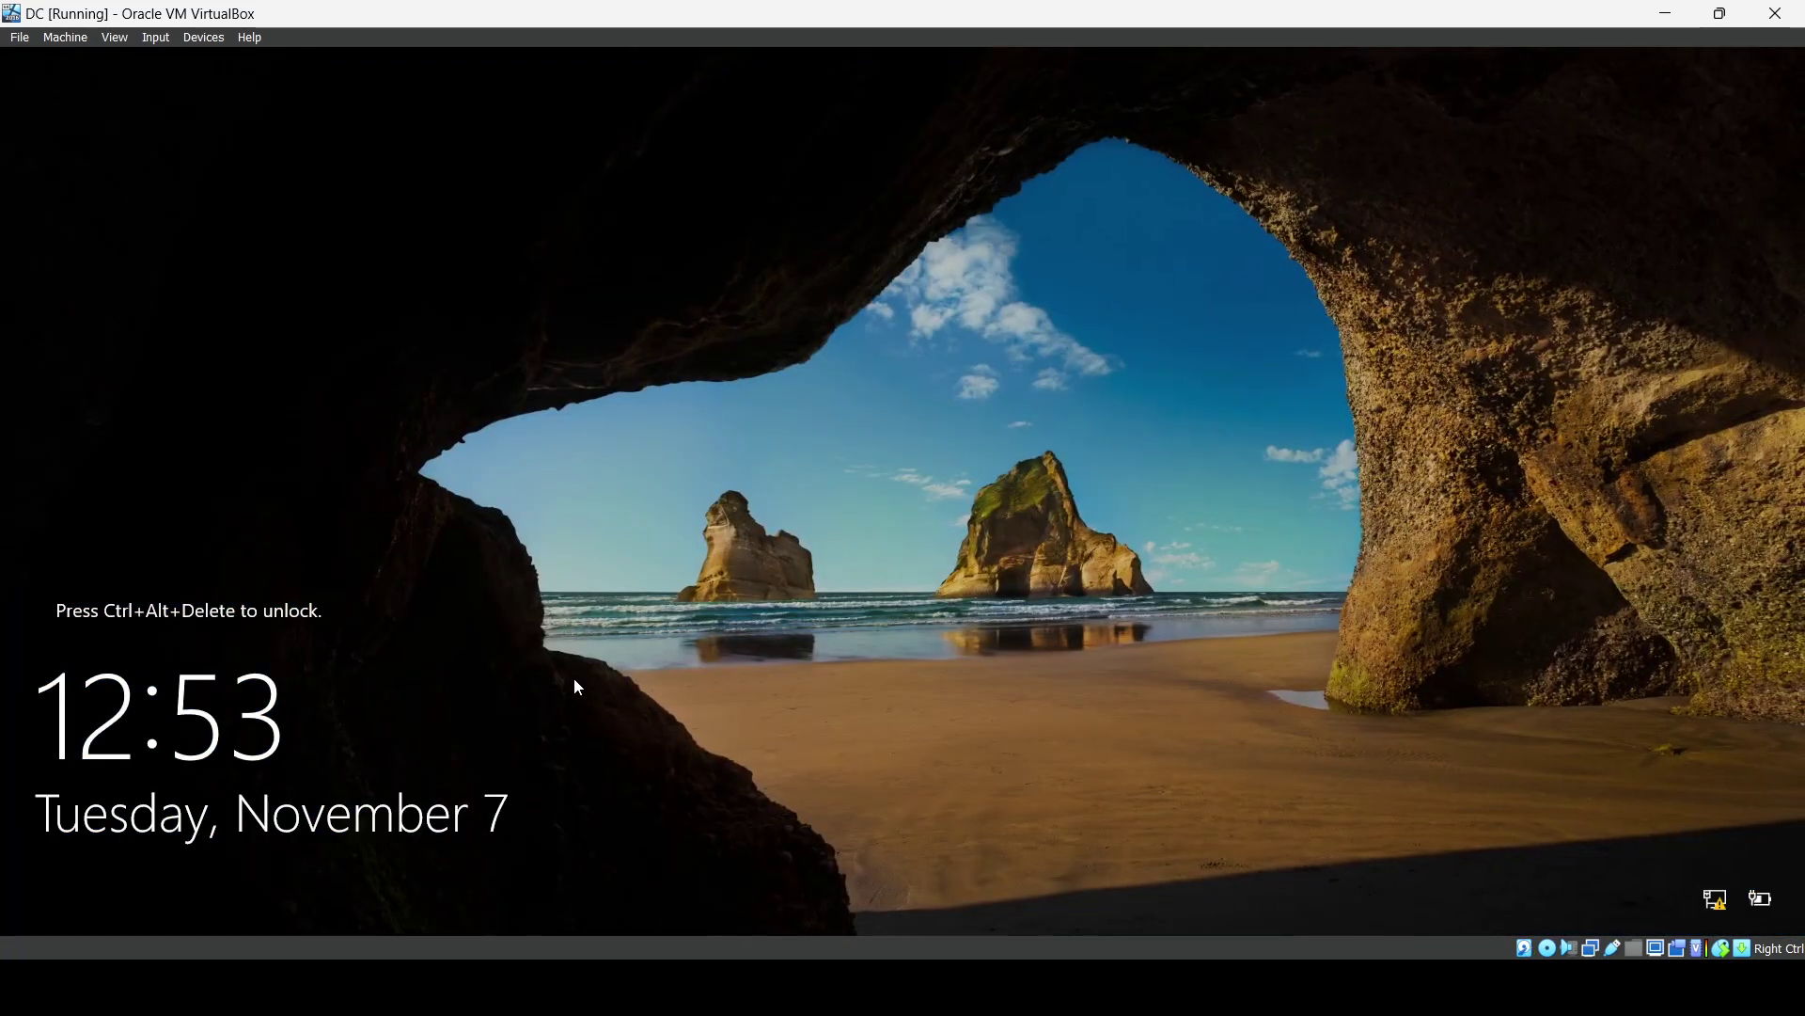
Send Ctrl-Alt-Del and sign in as the new domain admin account with its password.
click(150, 37)
mouse_move(179, 58)
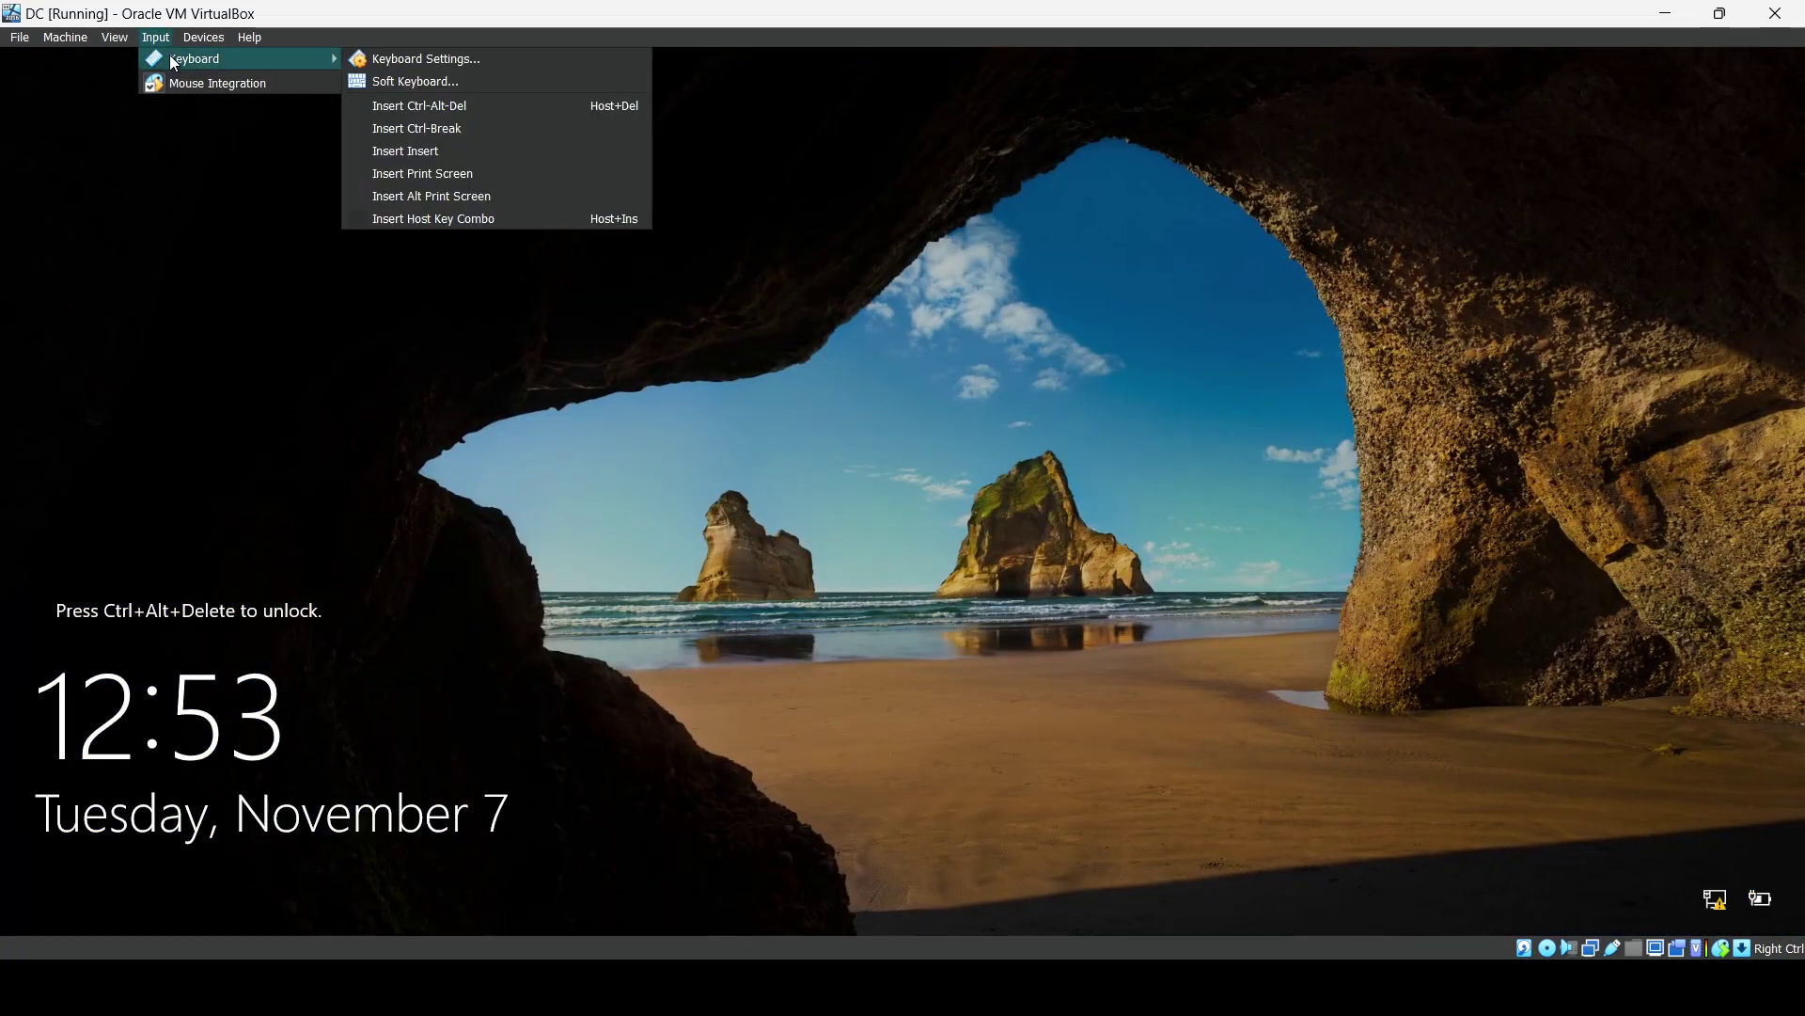
click(388, 109)
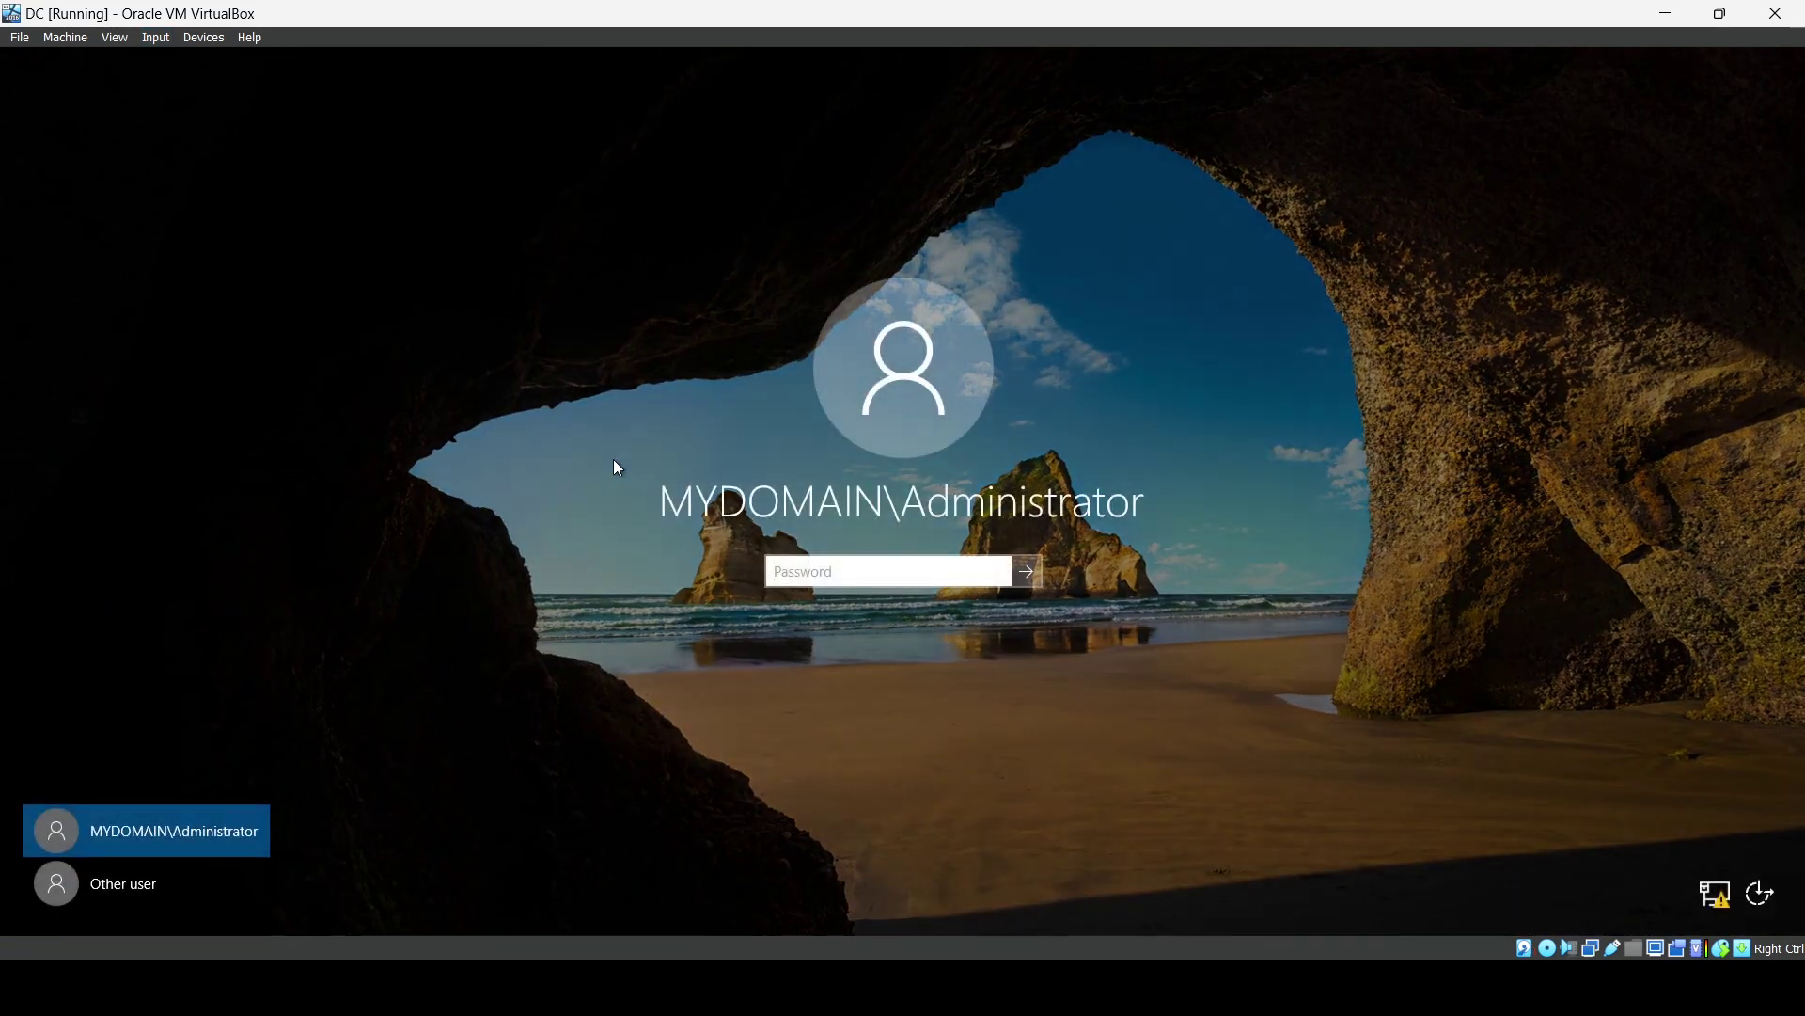
click(128, 882)
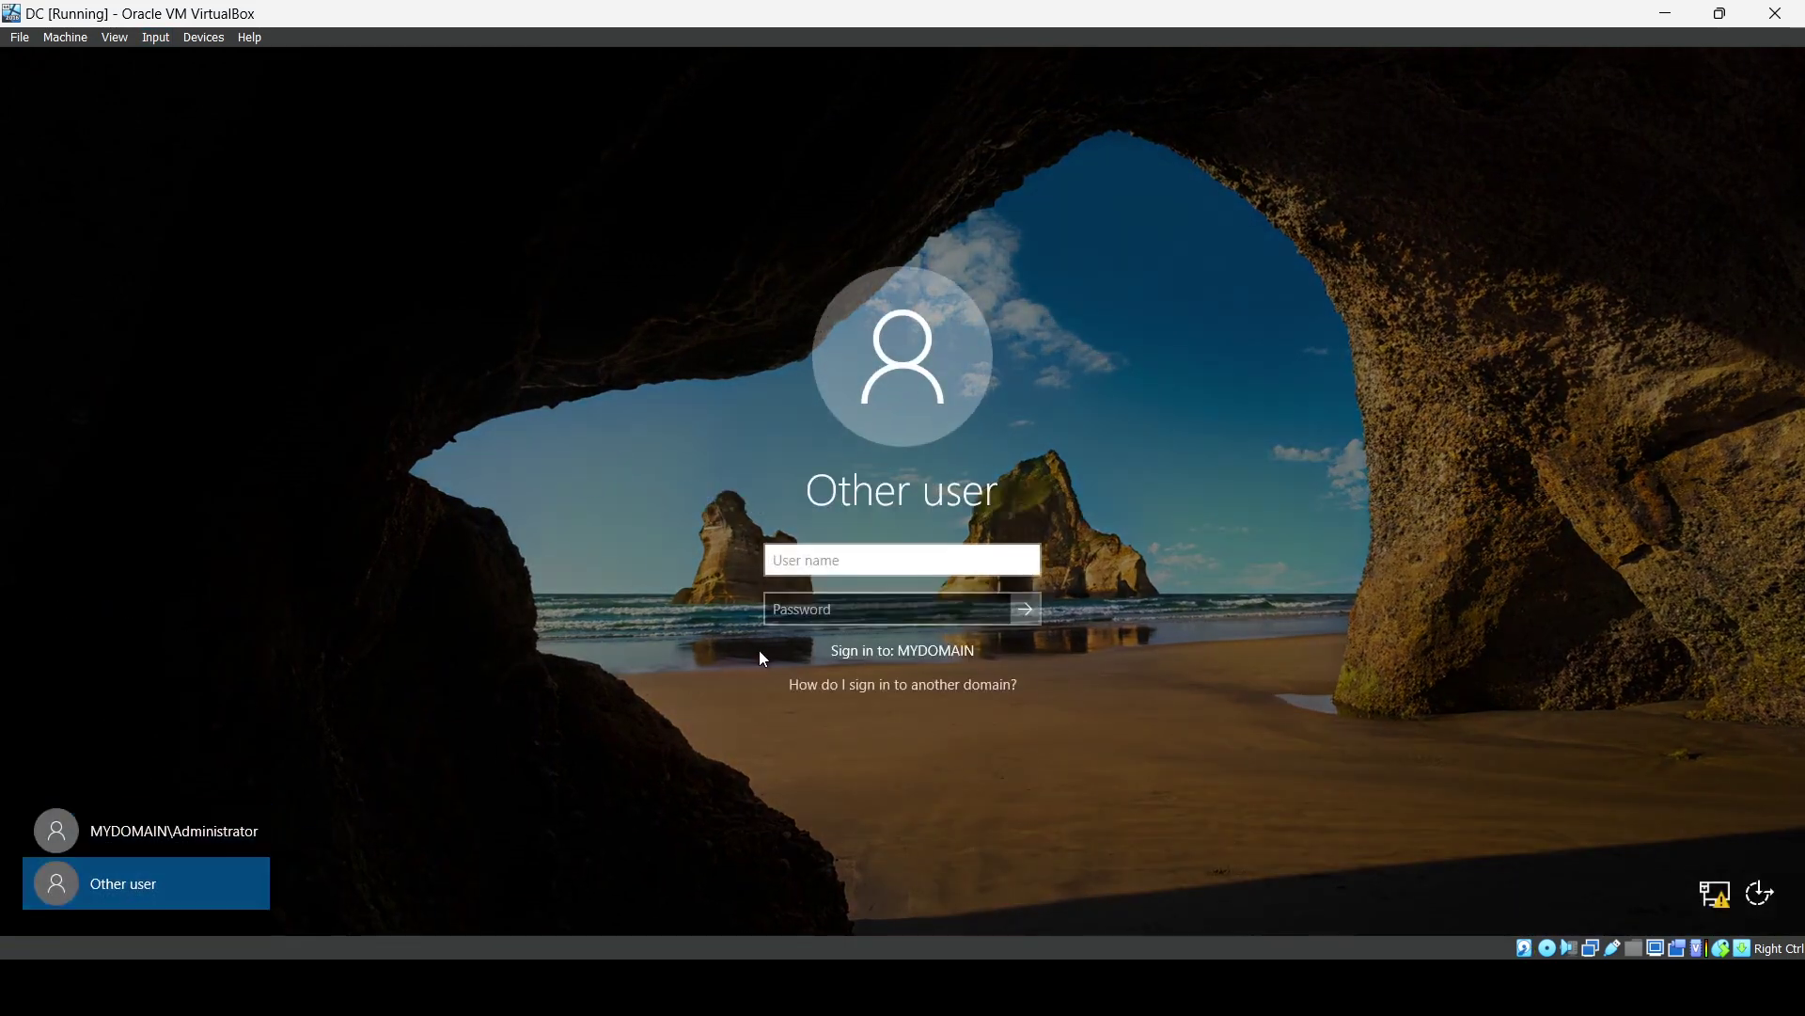
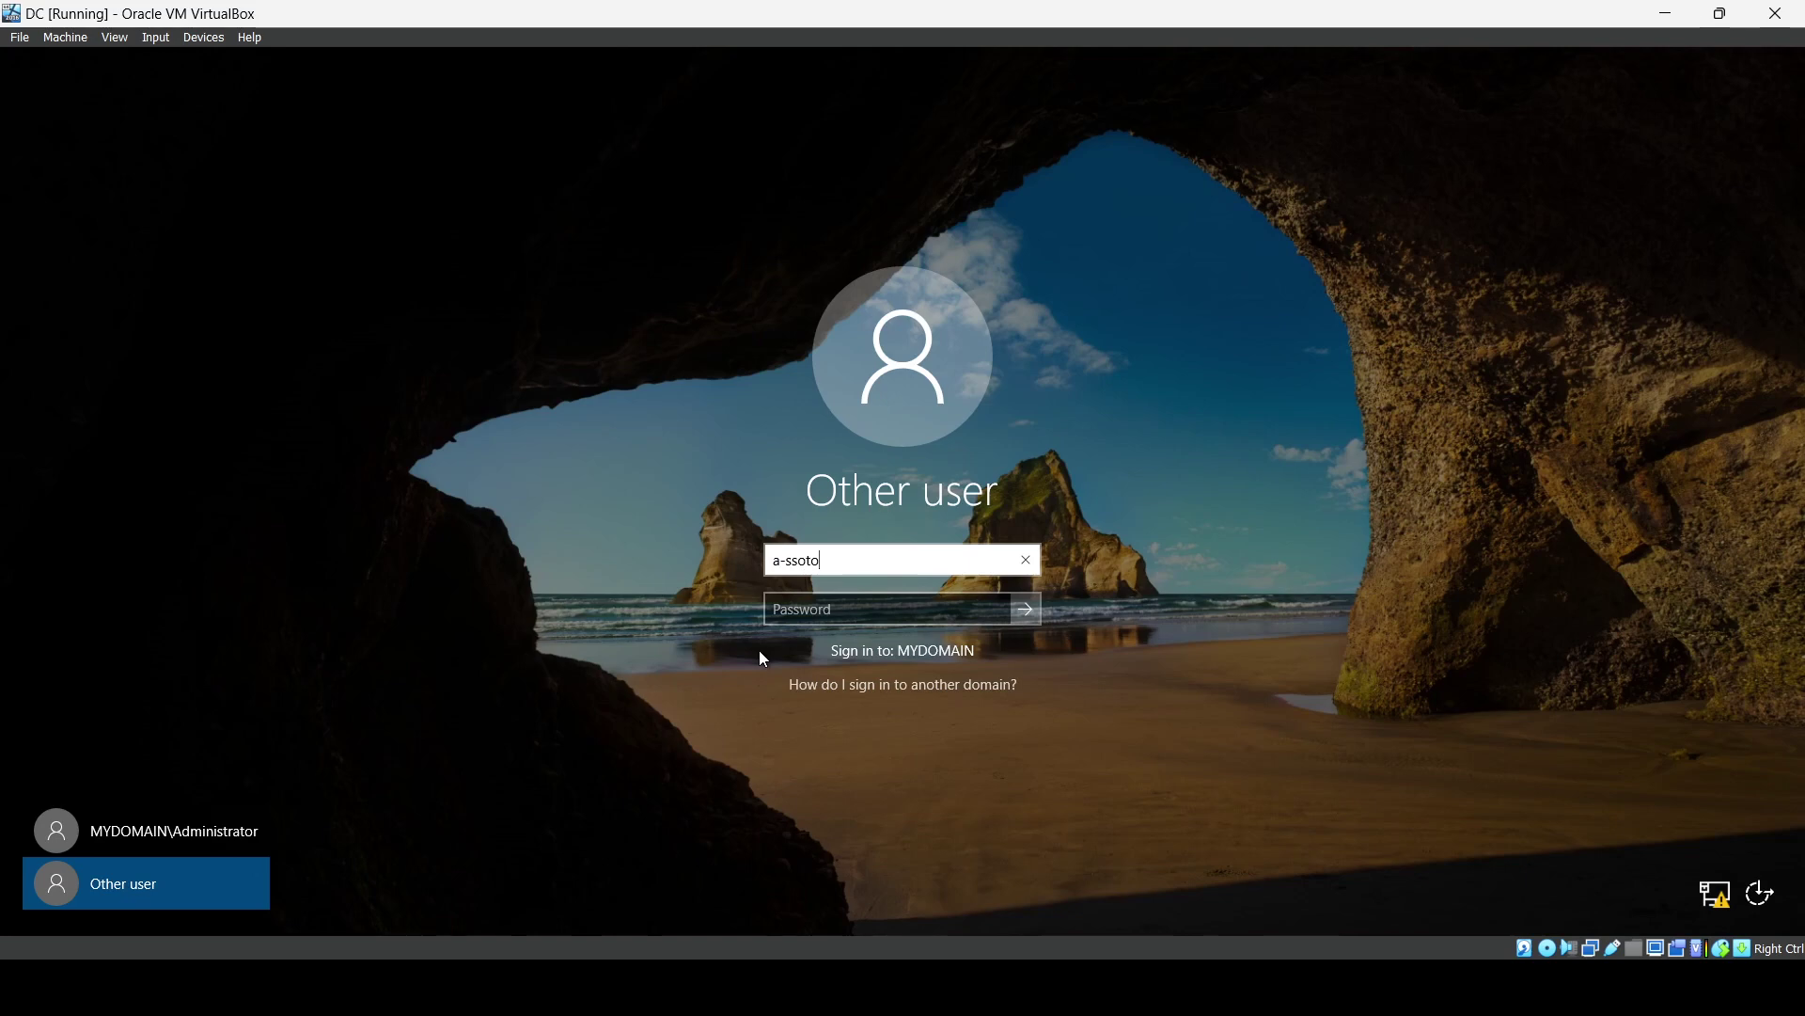
key(Tab)
text(•••••••)
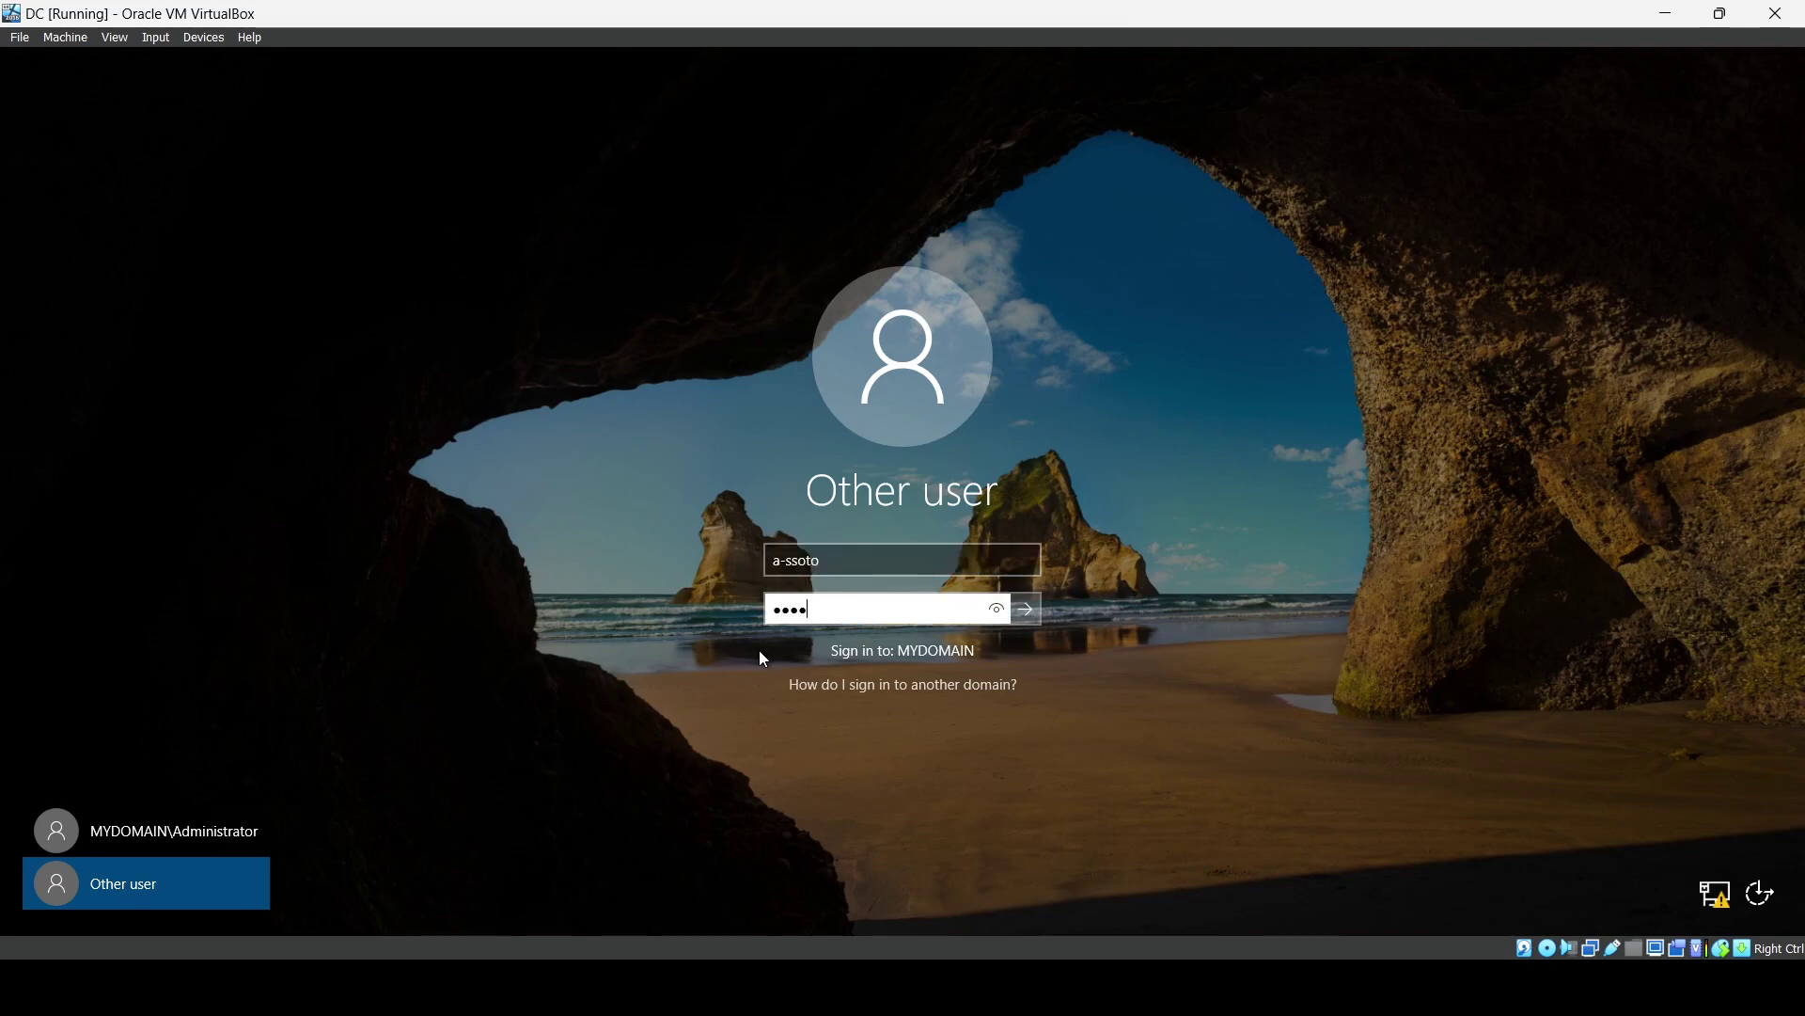
text(••)
key(Return)
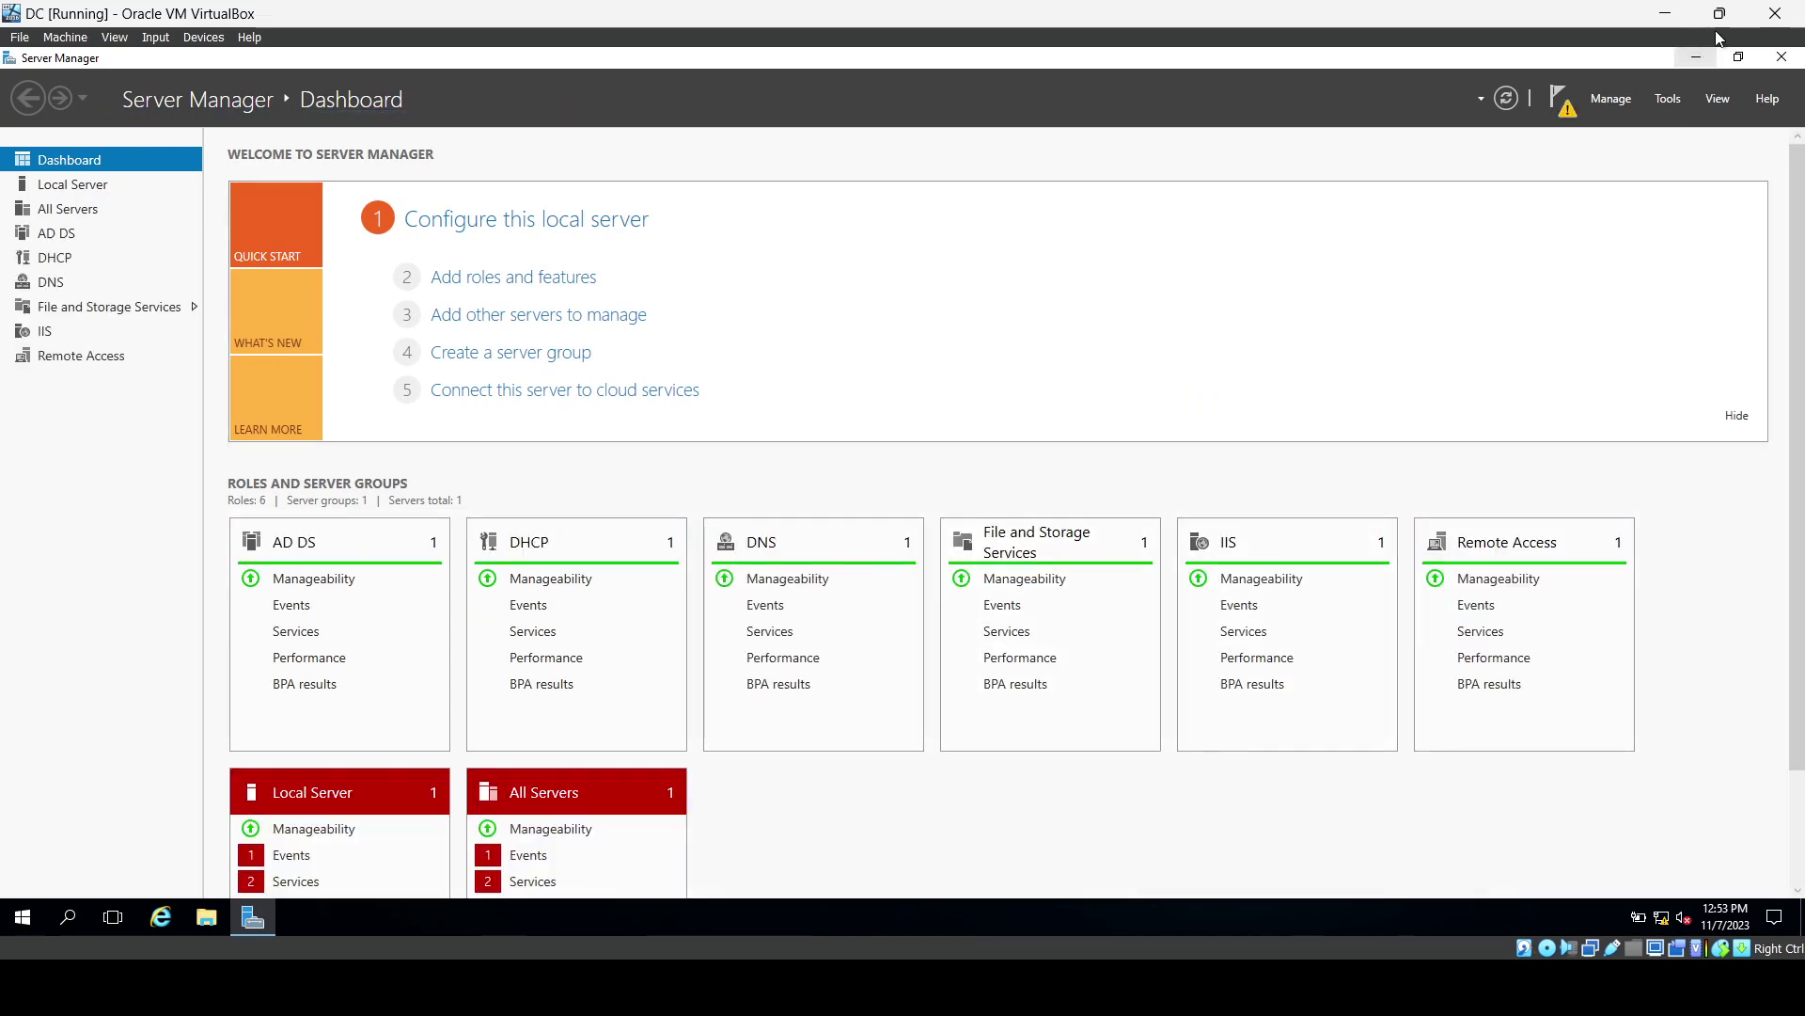
Close Server Manager, restore the VirtualBox window, and drag the host's AD PS folder onto the DC desktop.
mouse_move(1724, 17)
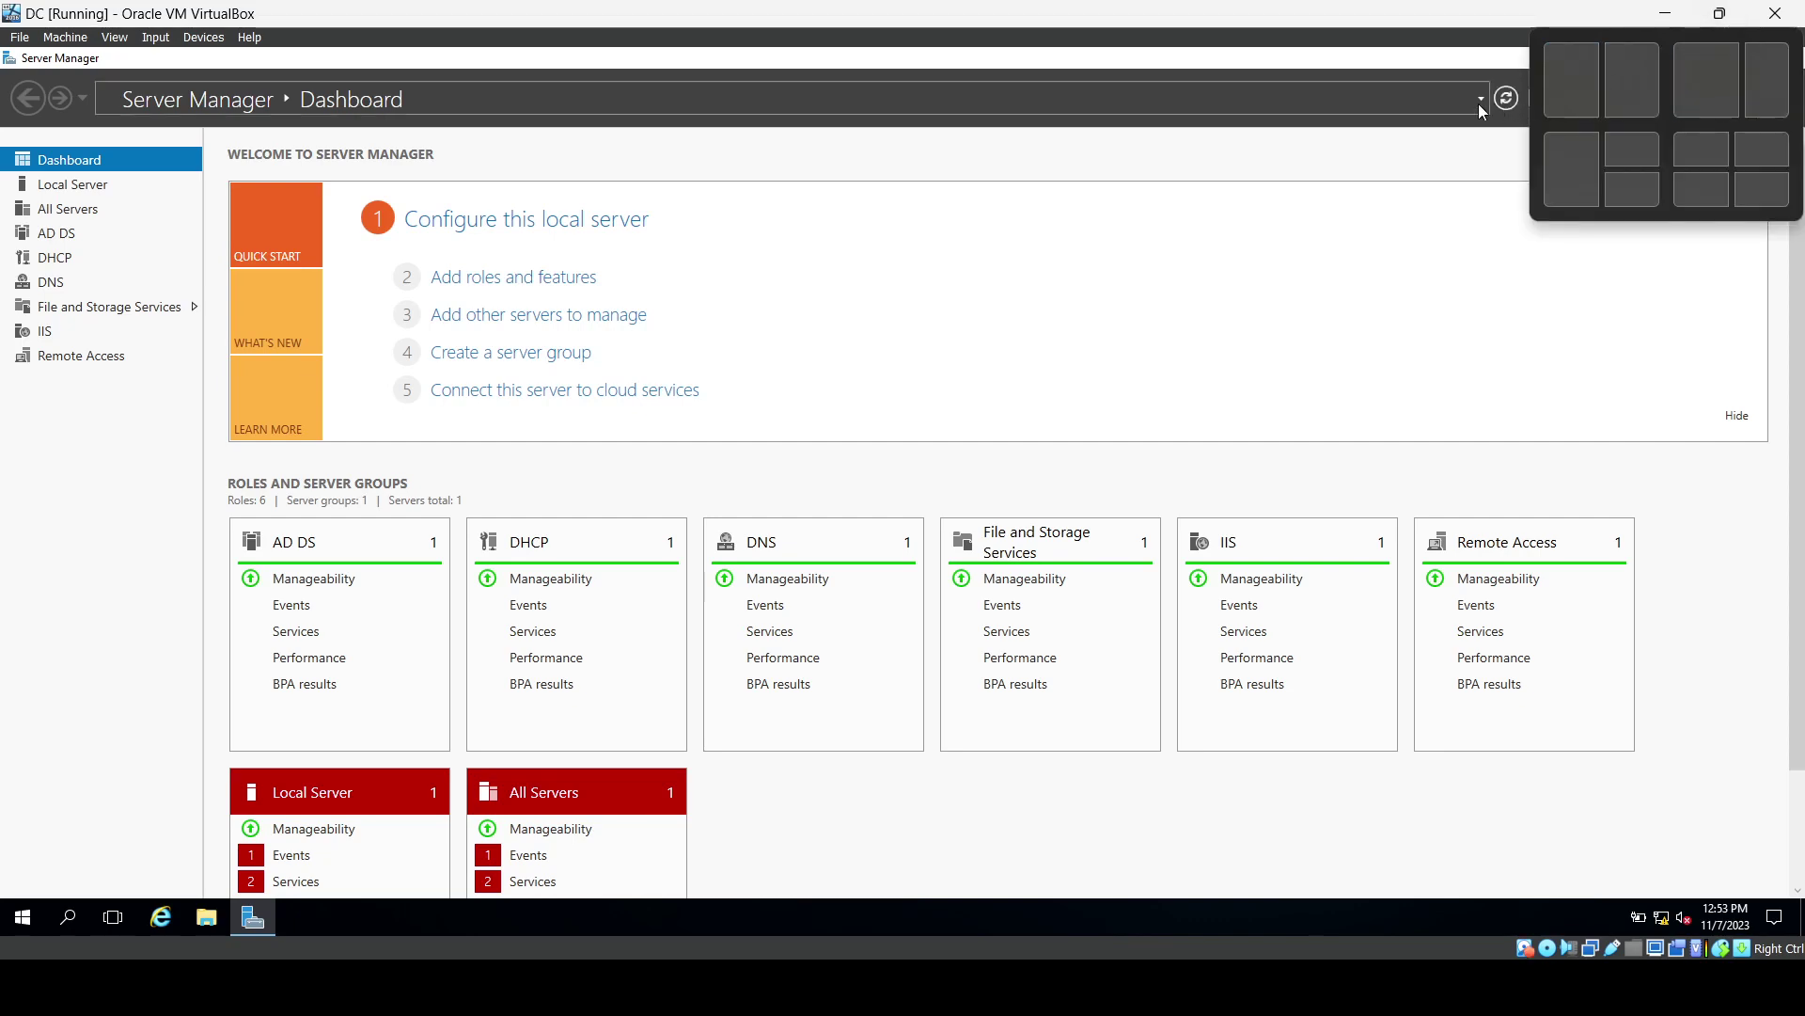
click(1735, 57)
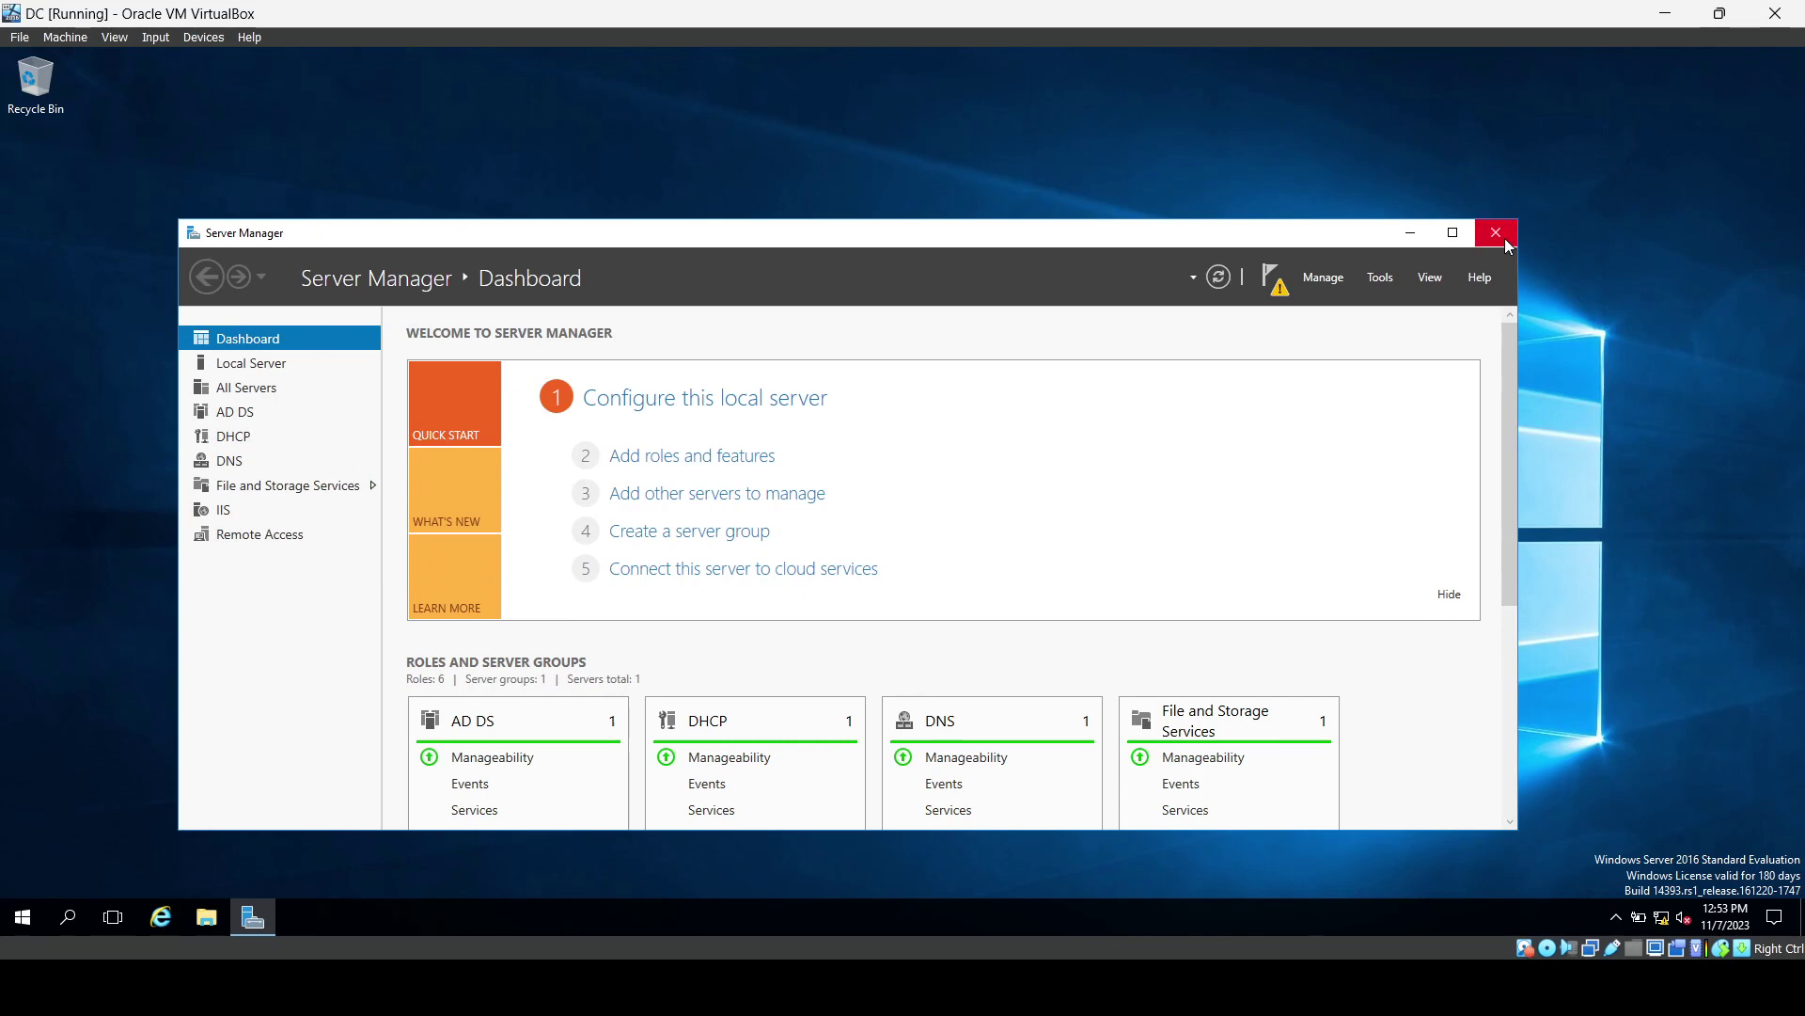
click(1502, 237)
click(1714, 13)
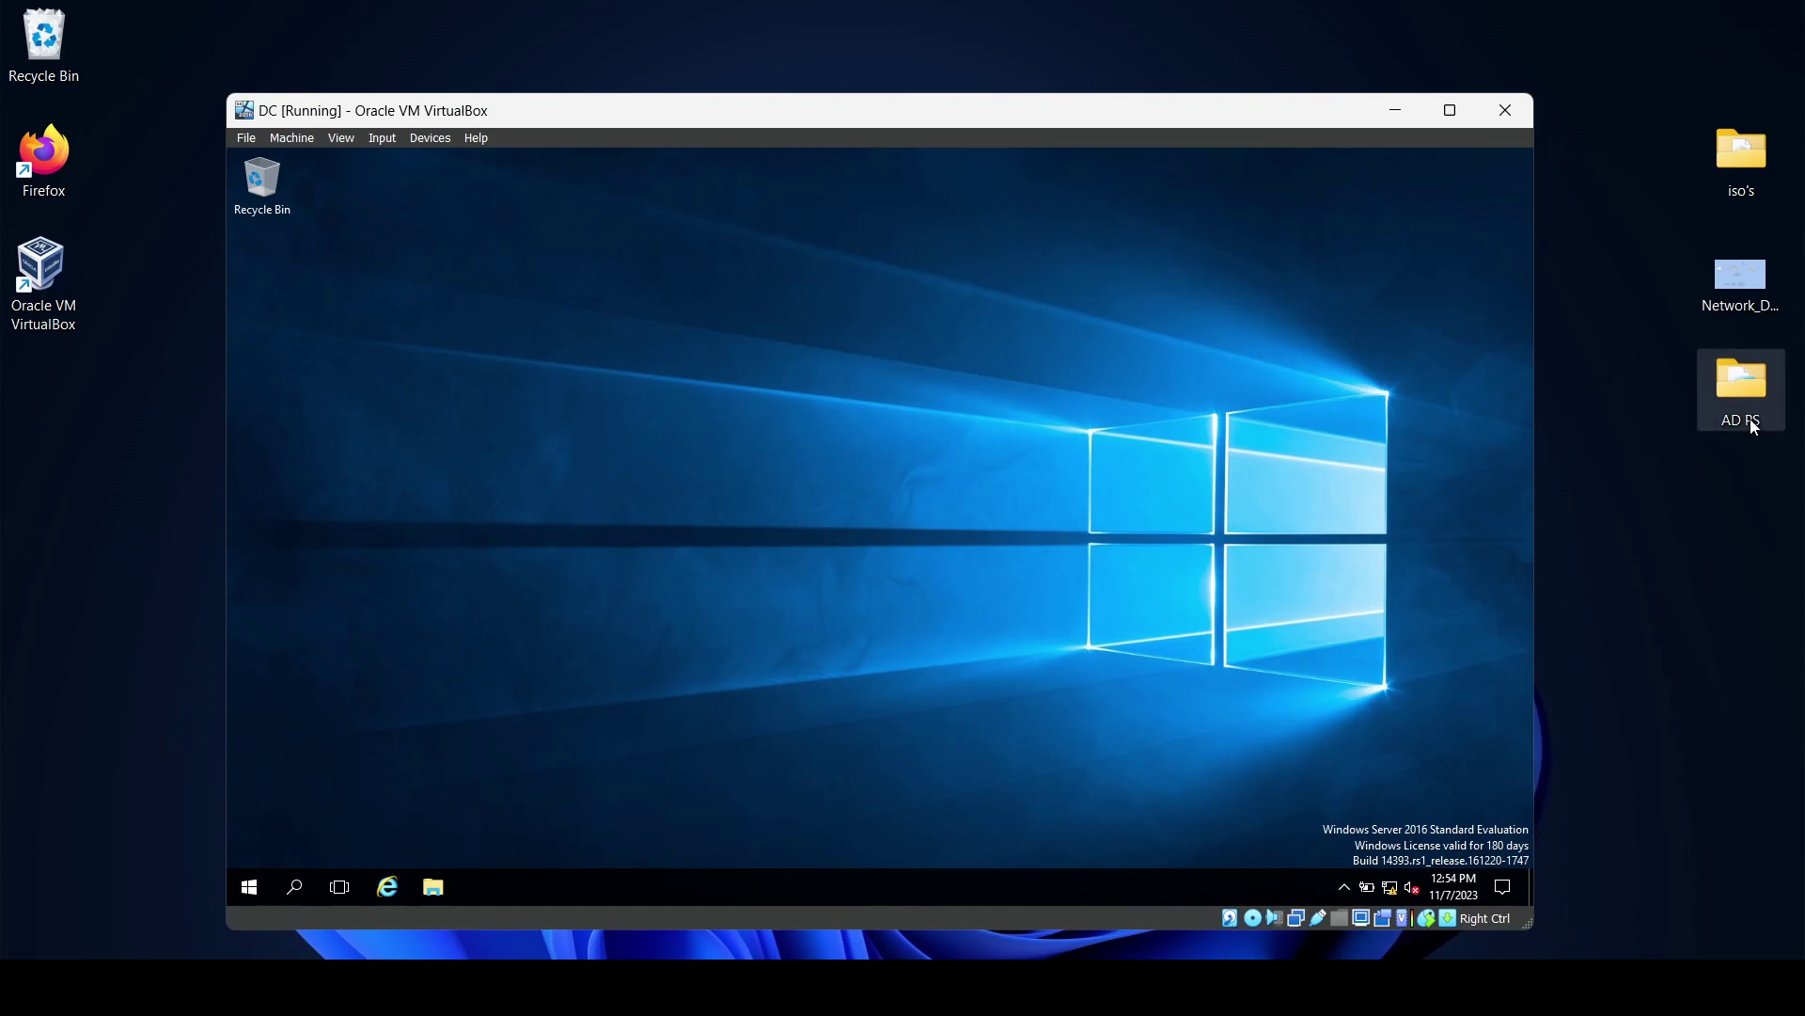
drag(1749, 415, 1405, 289)
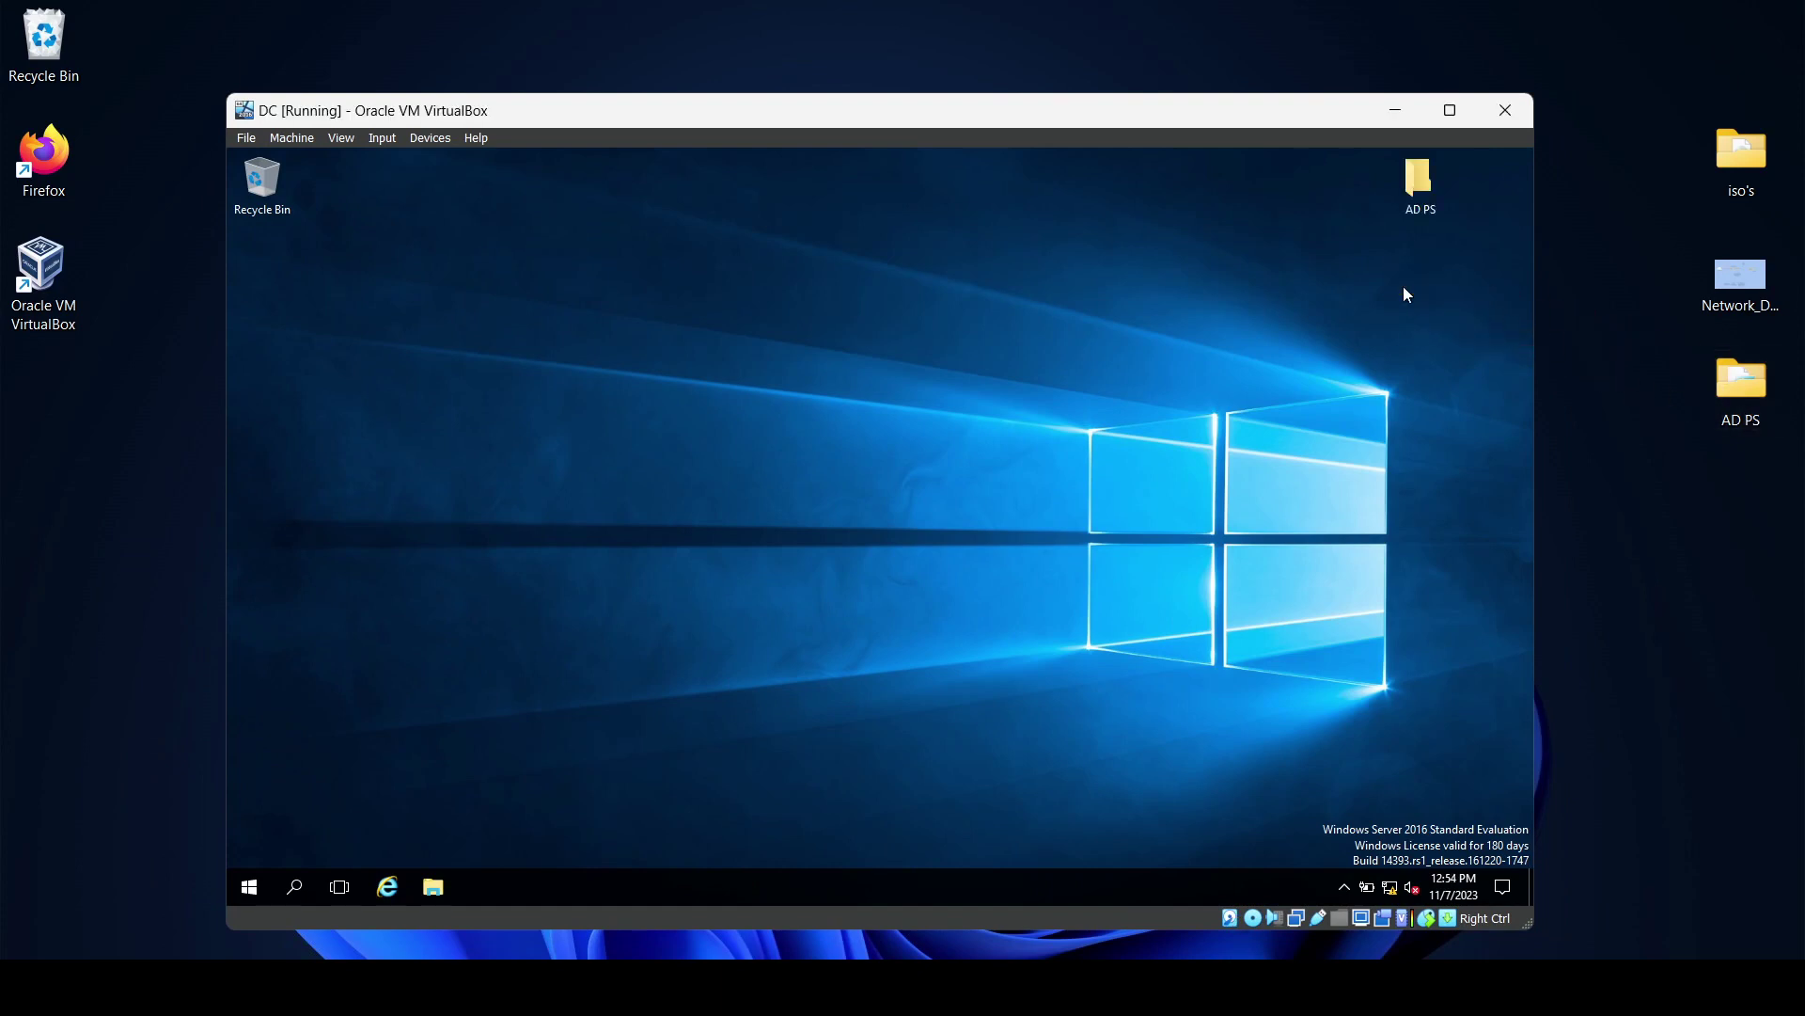
mouse_move(1459, 114)
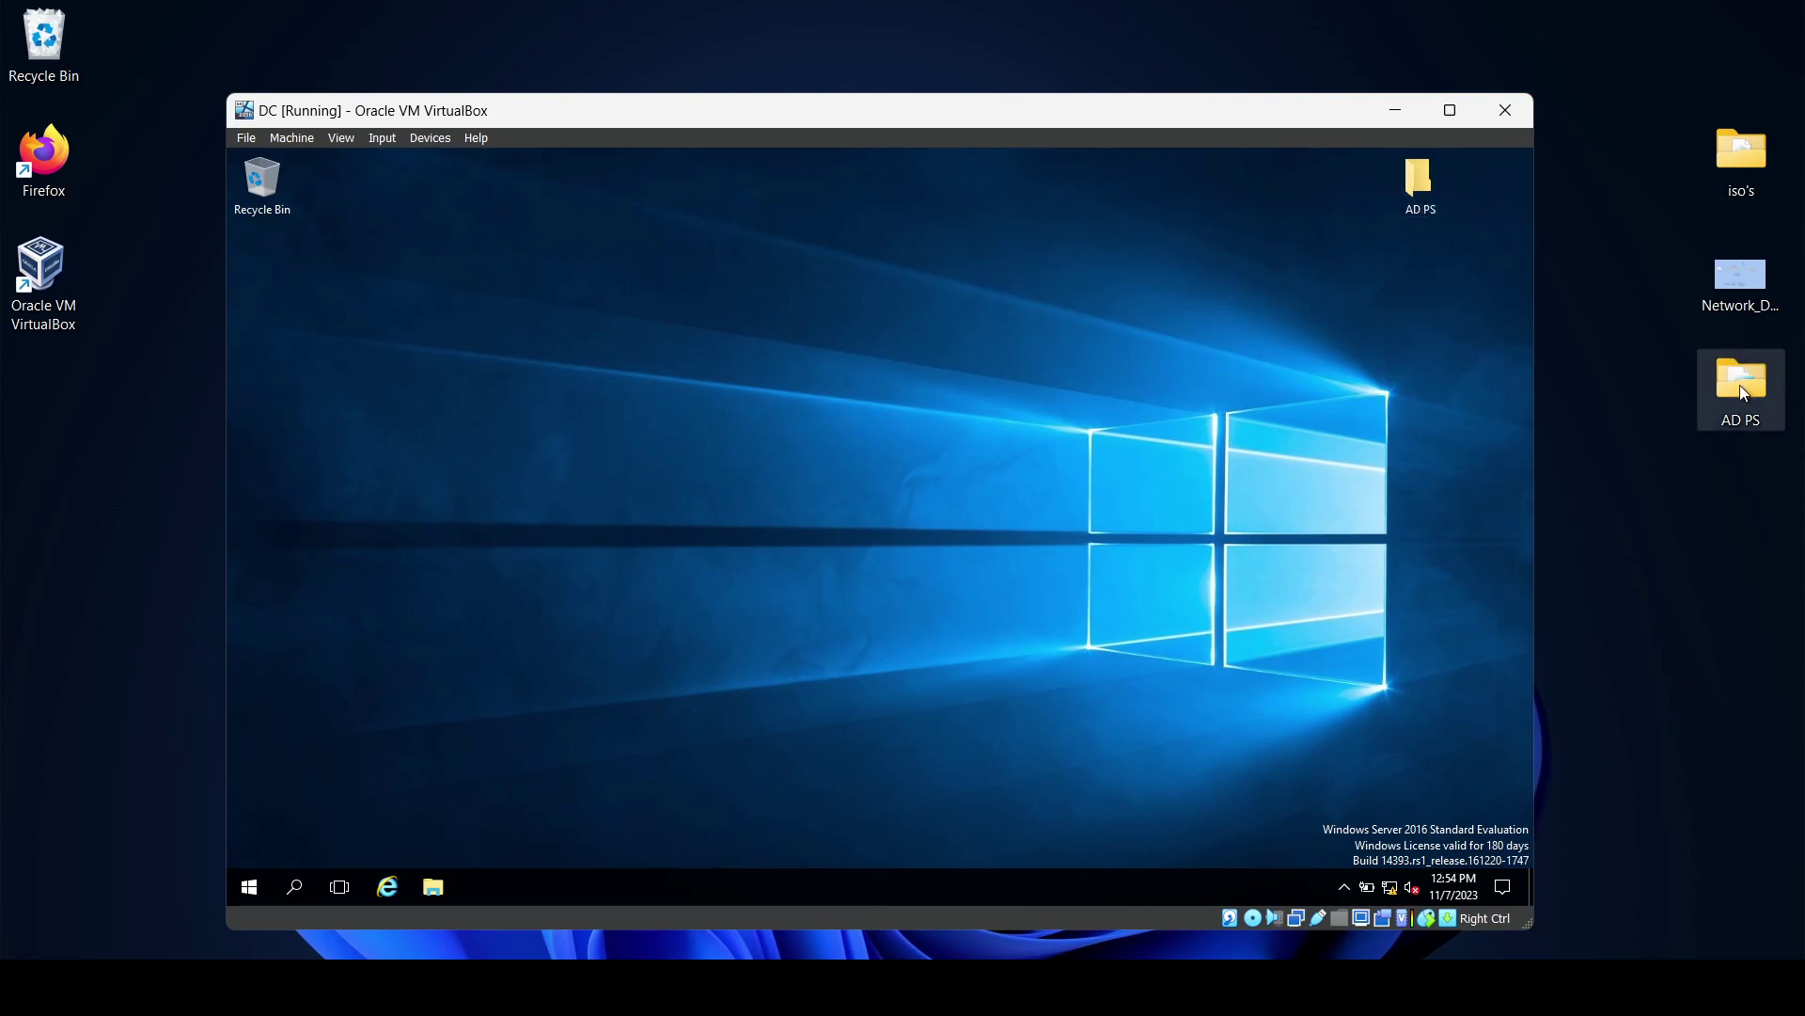
Maximize the VM window and open the AD PS folder on the DC desktop.
click(1449, 110)
drag(1158, 92, 1504, 186)
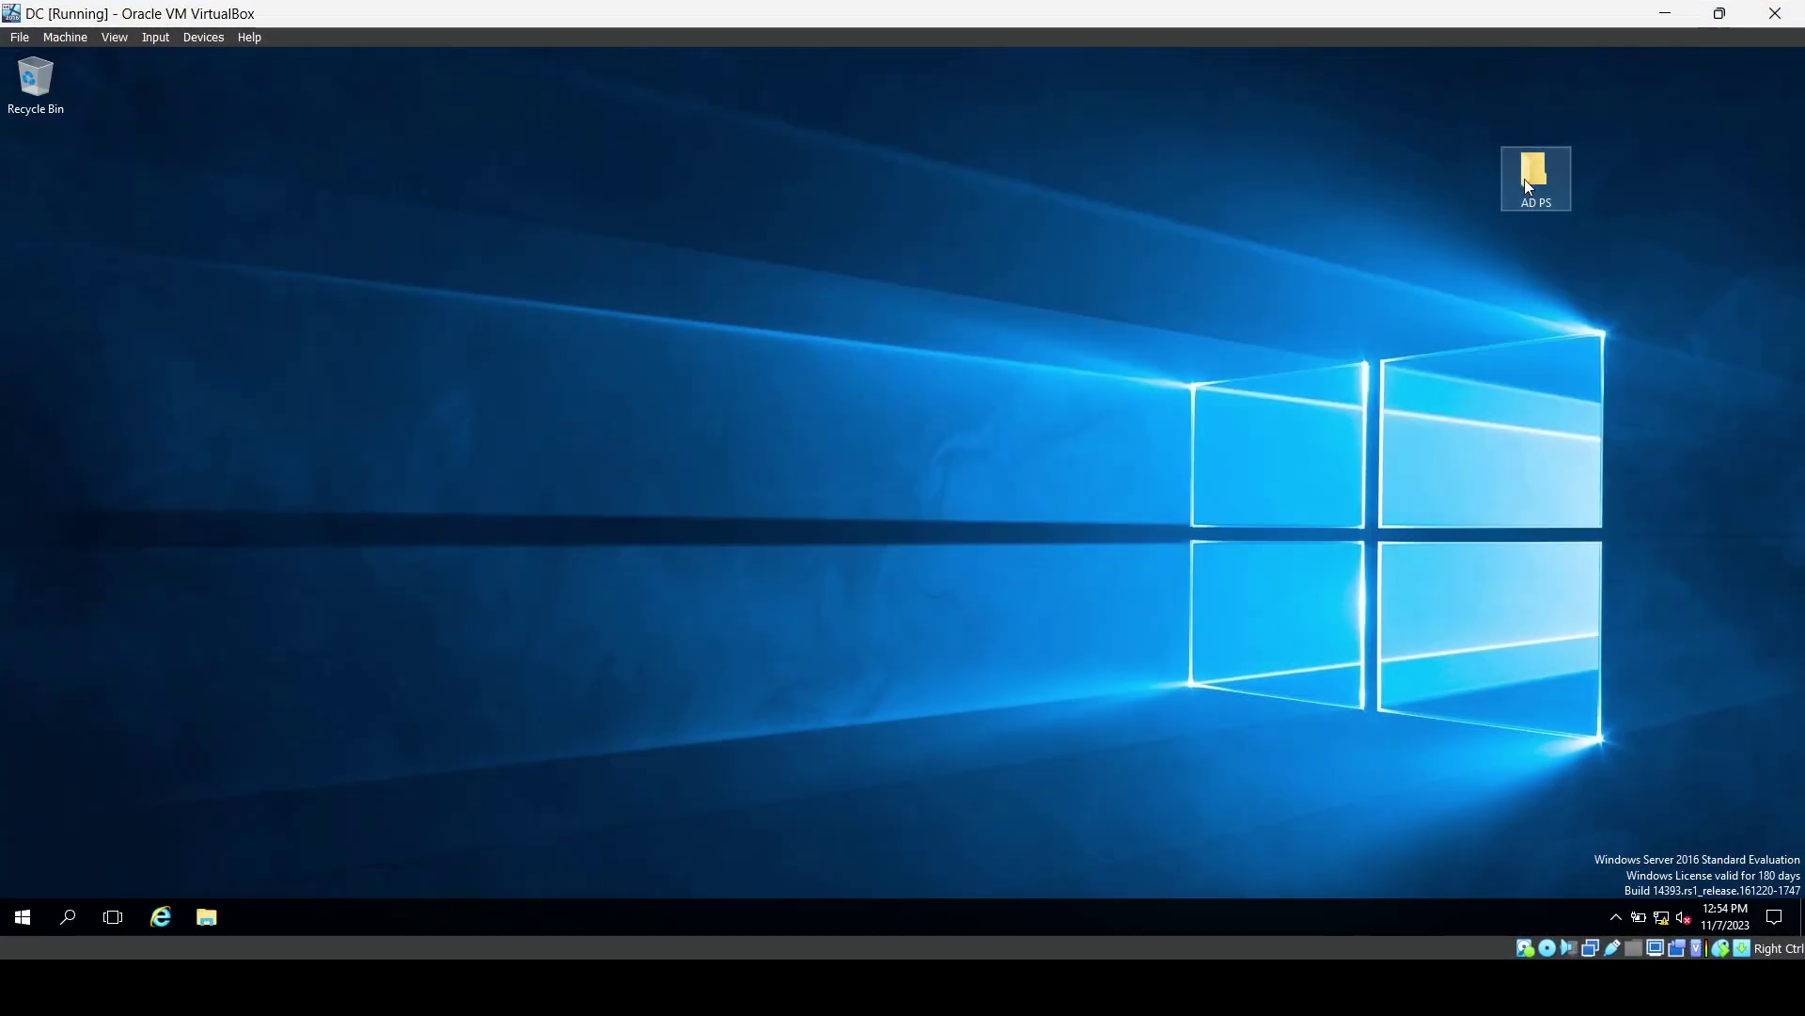
double_click(1525, 178)
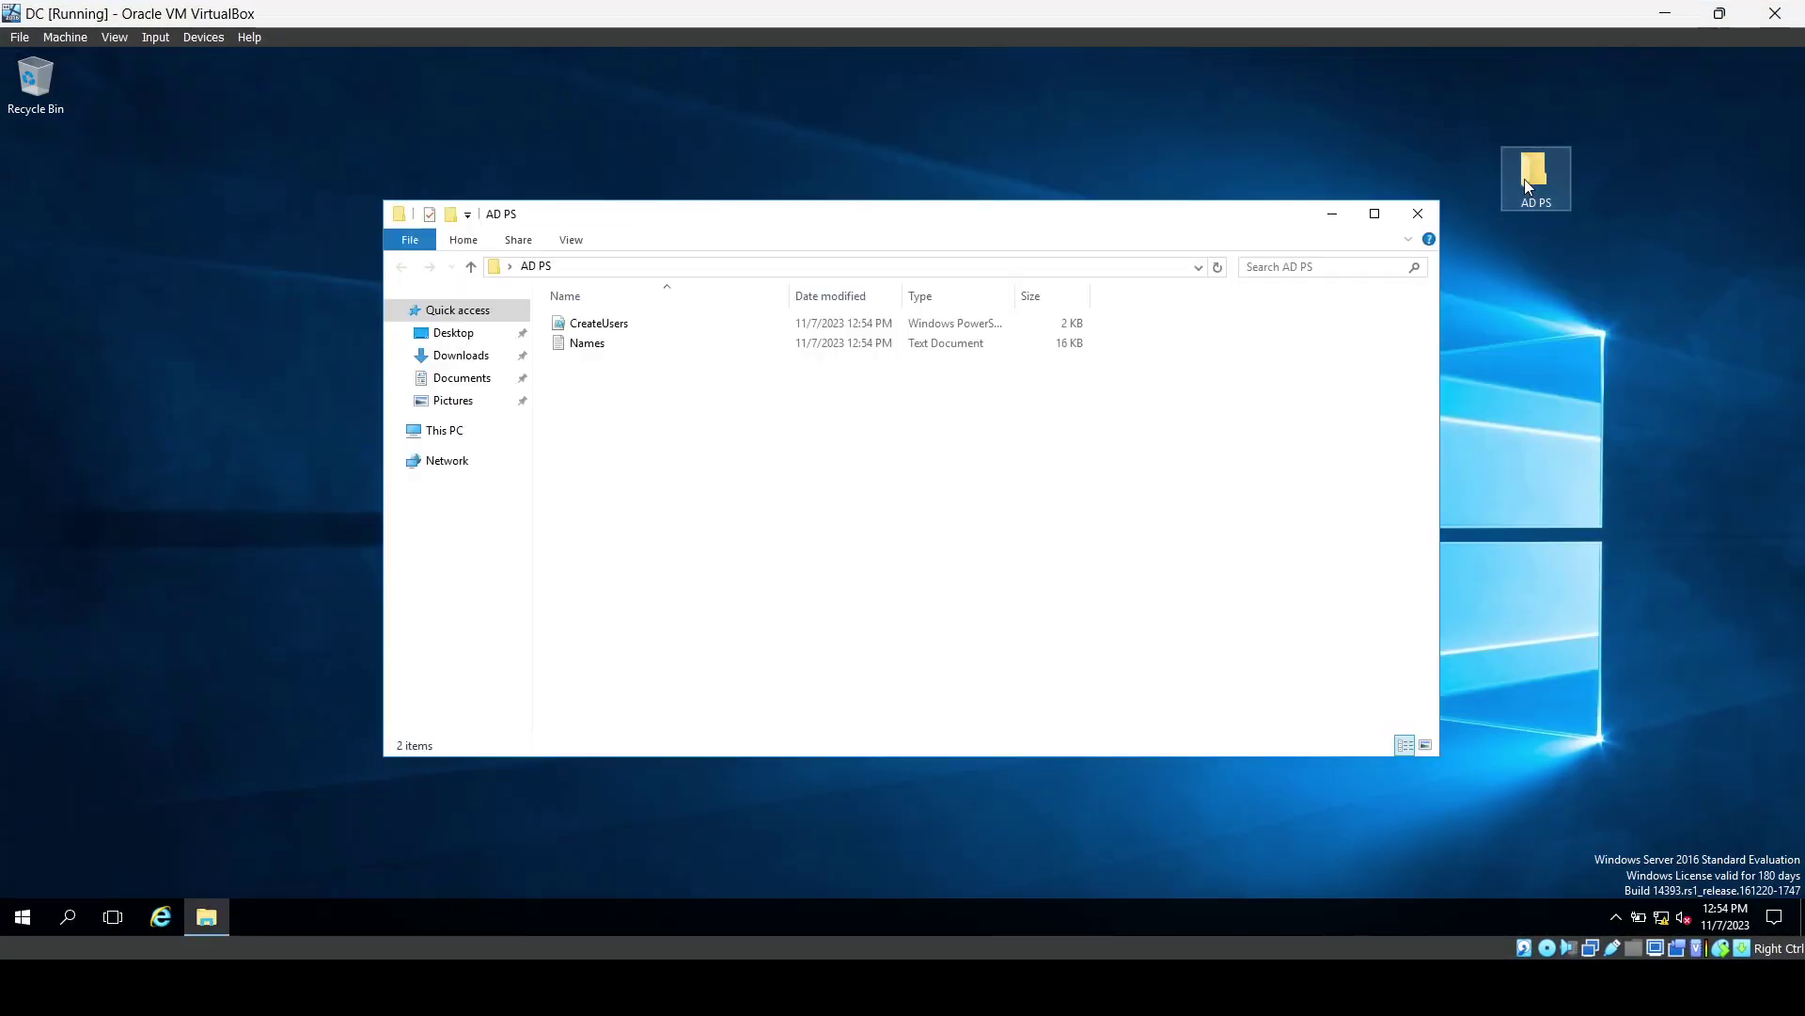
click(1339, 222)
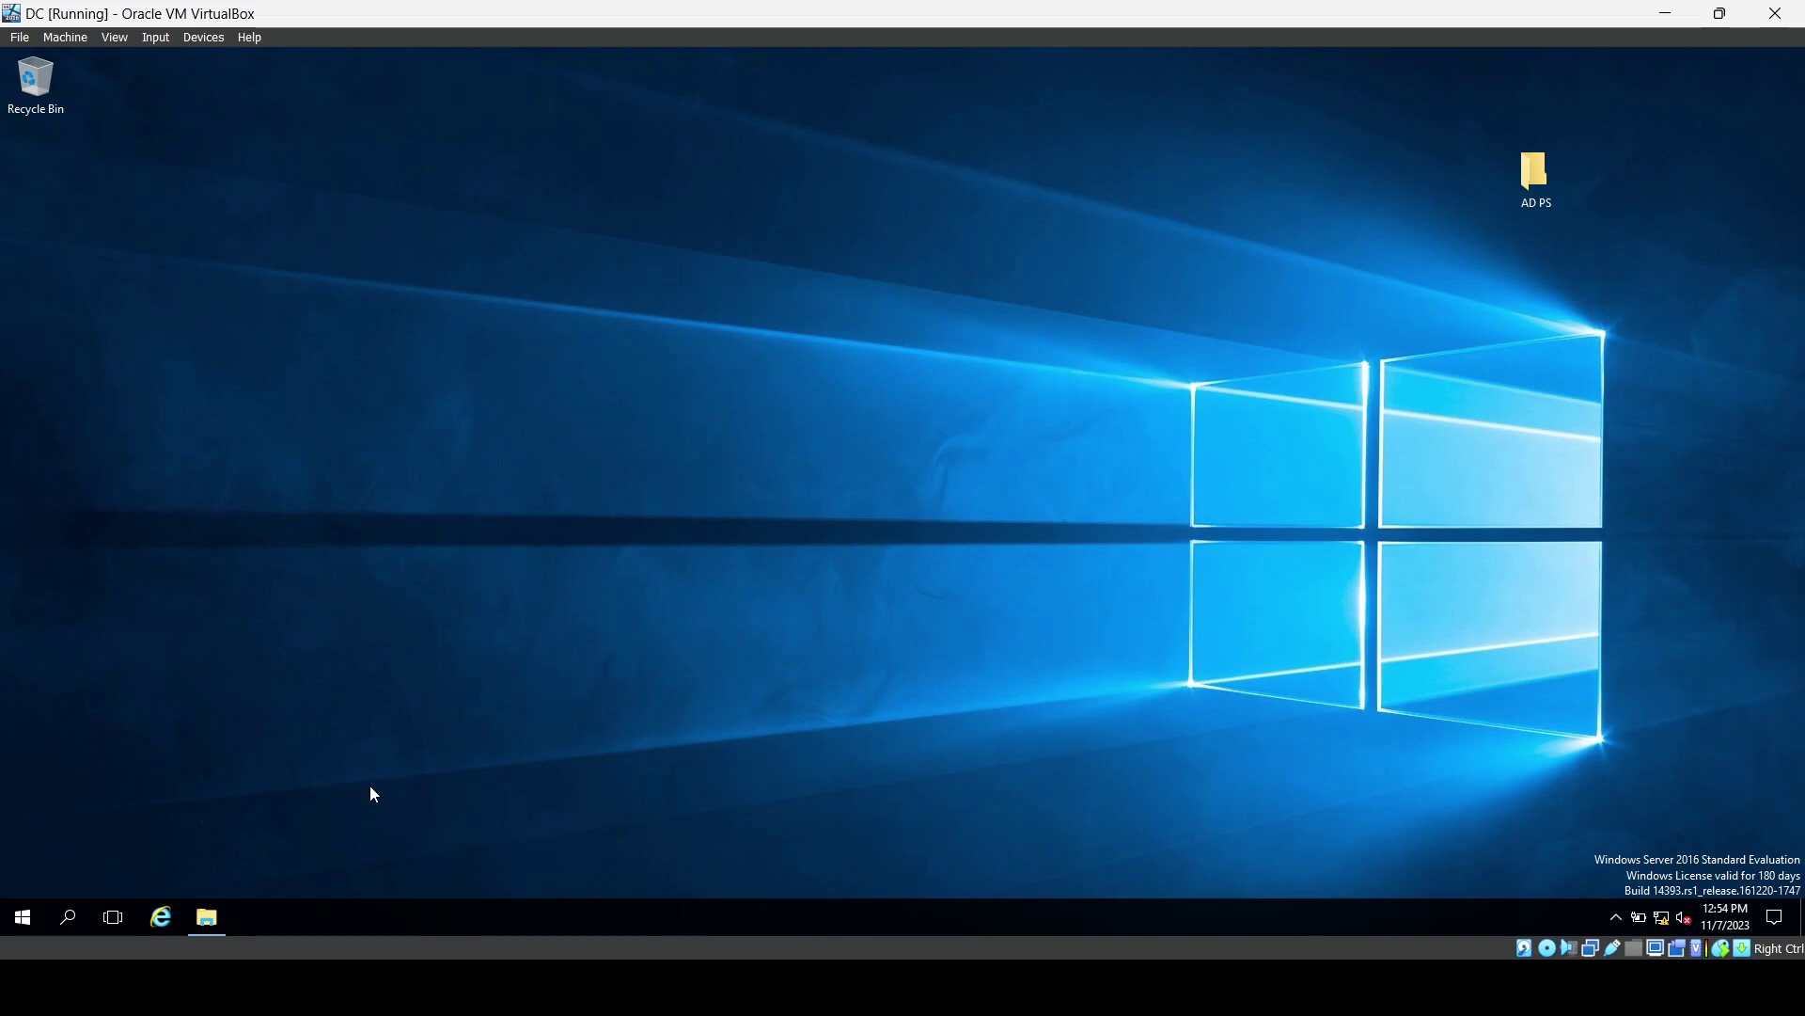
mouse_move(211, 913)
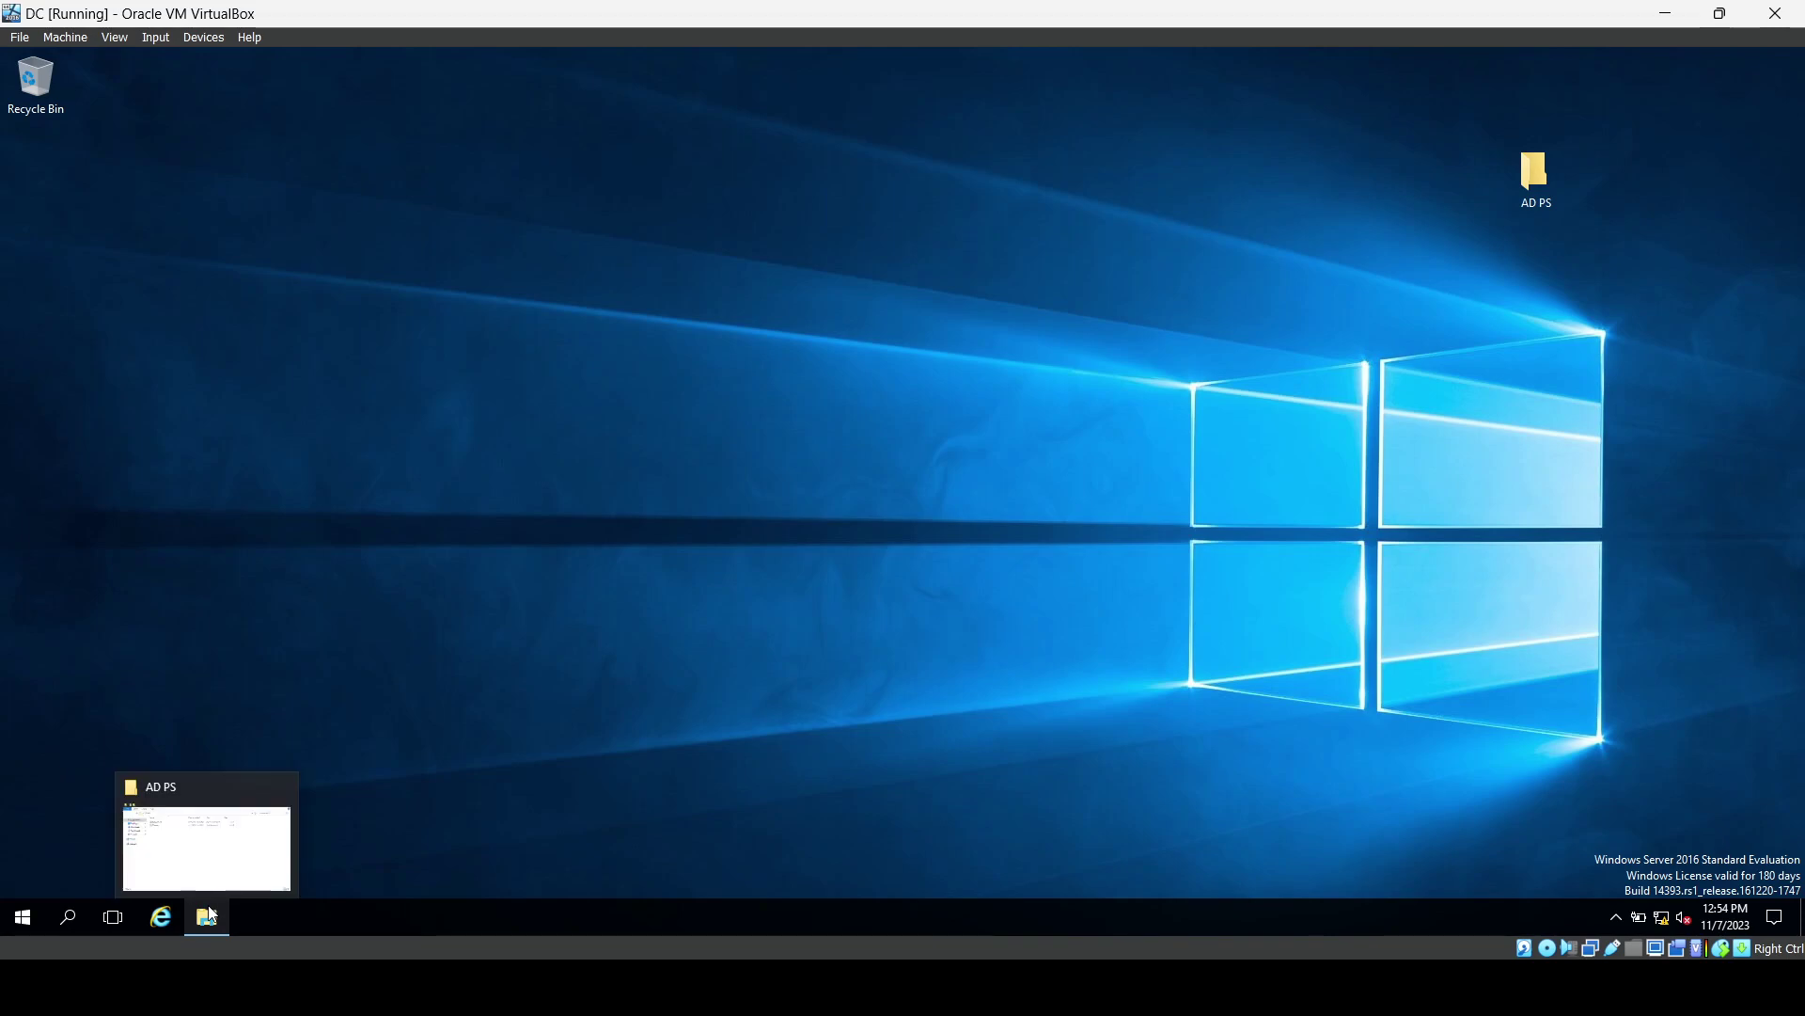
click(209, 914)
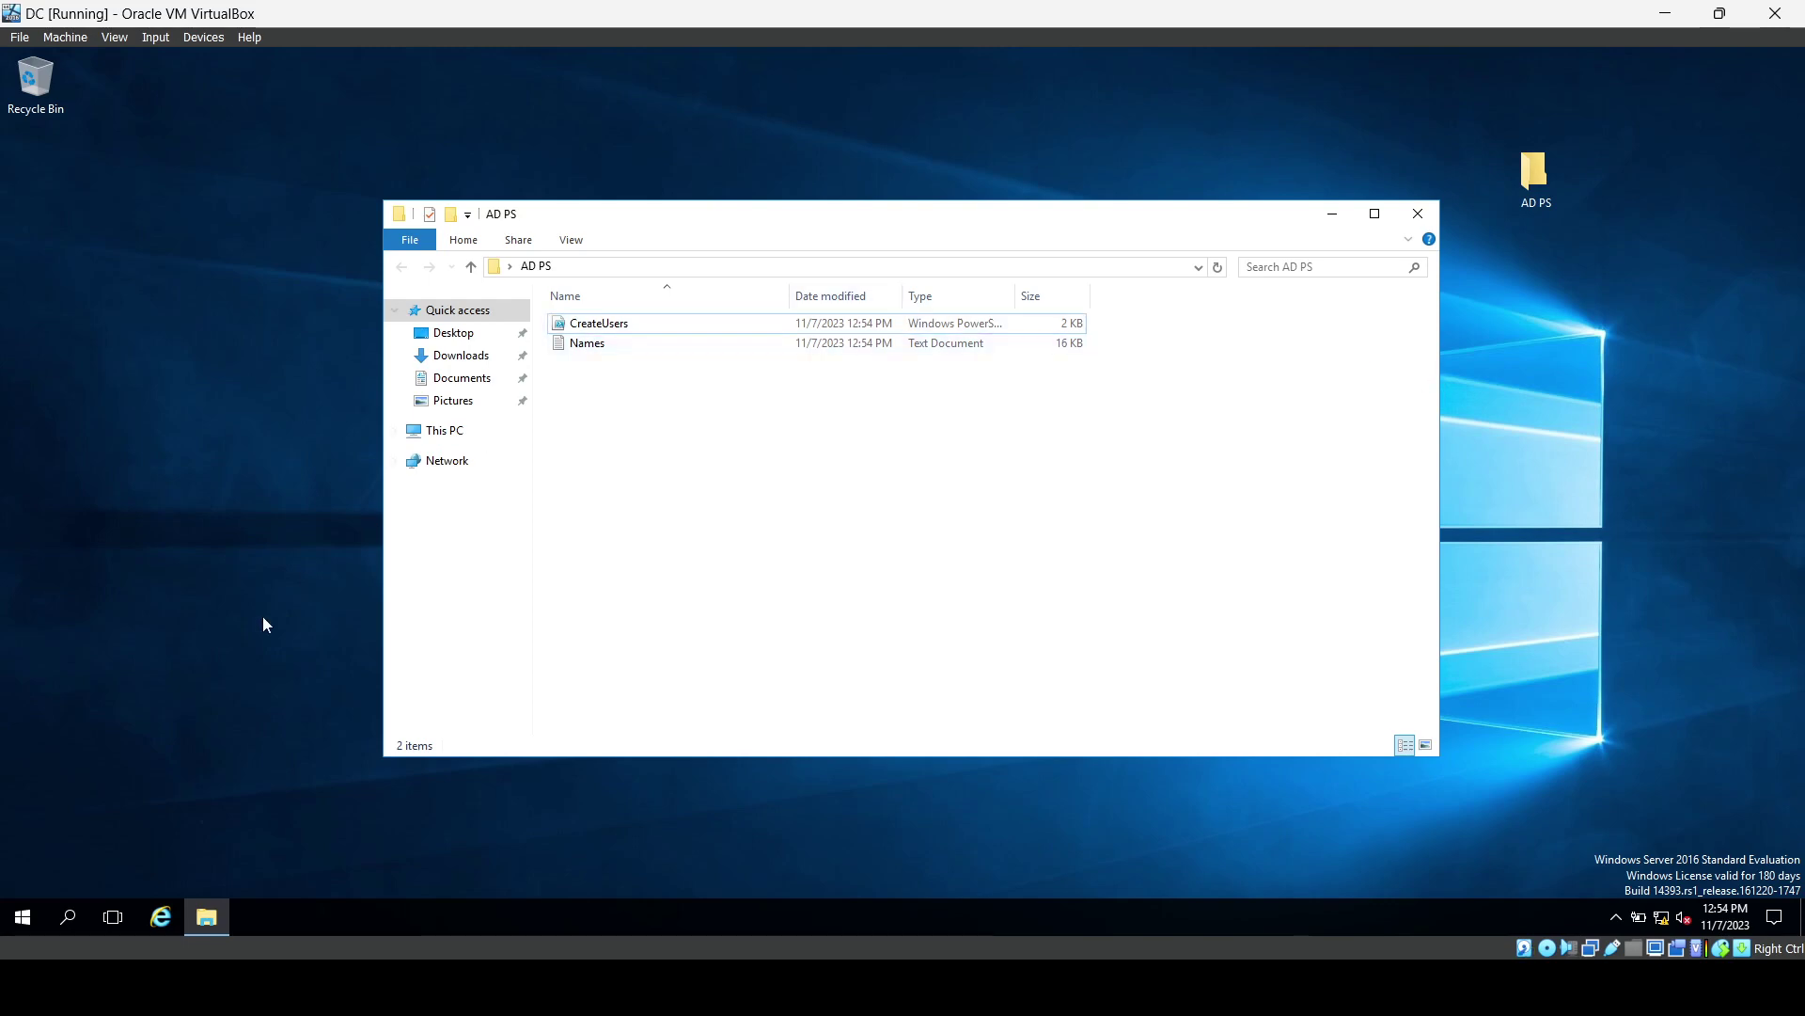
click(22, 917)
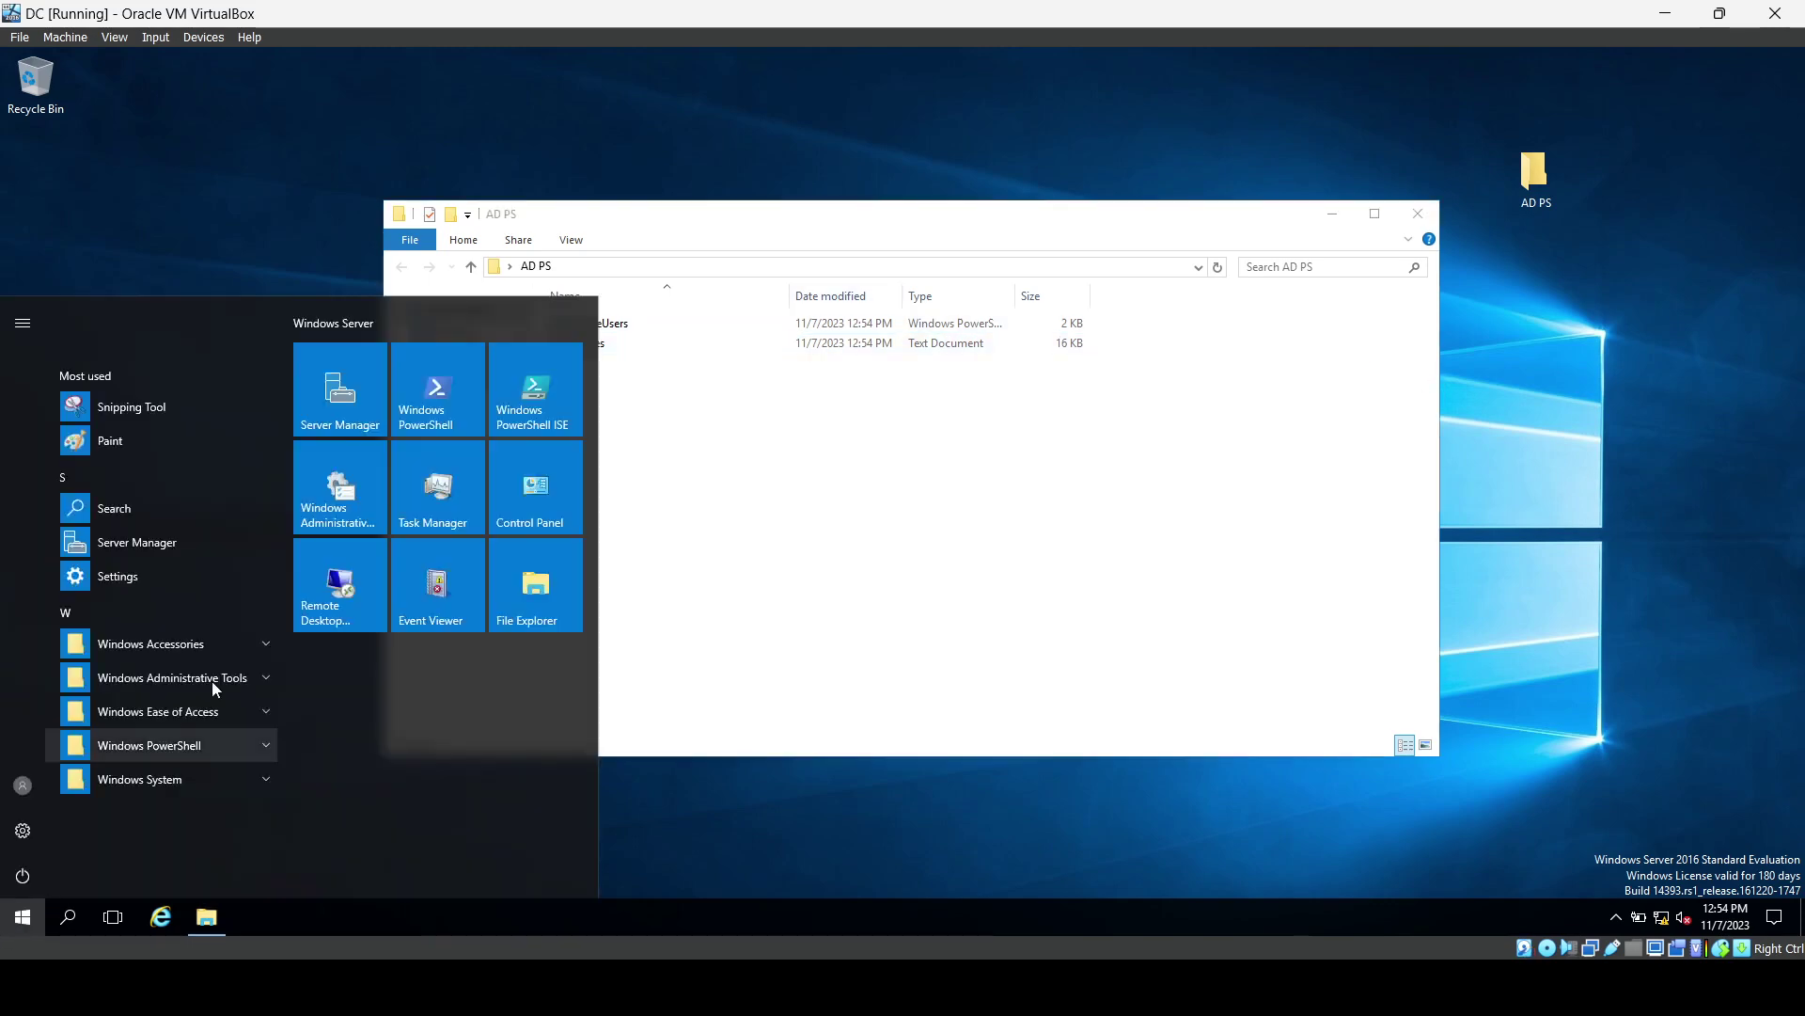
Launch Windows PowerShell ISE as administrator and close its Commands pane.
click(524, 399)
right_click(524, 400)
mouse_move(568, 476)
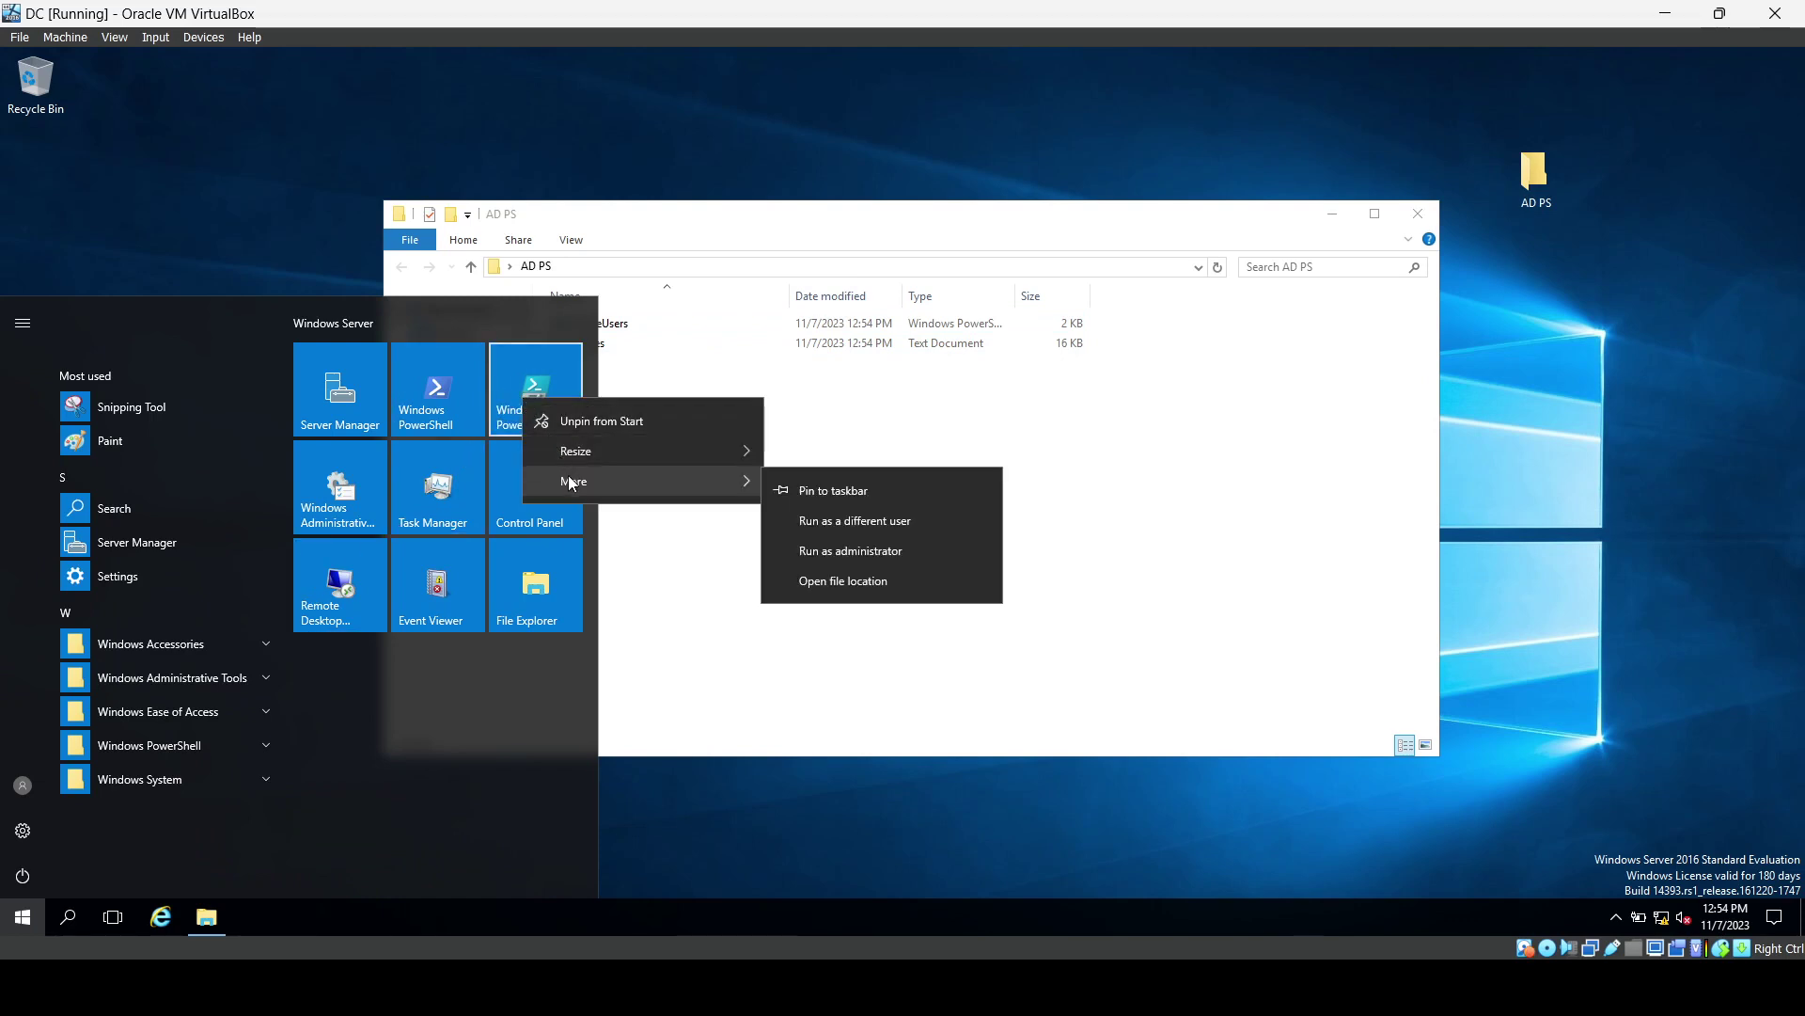
click(790, 550)
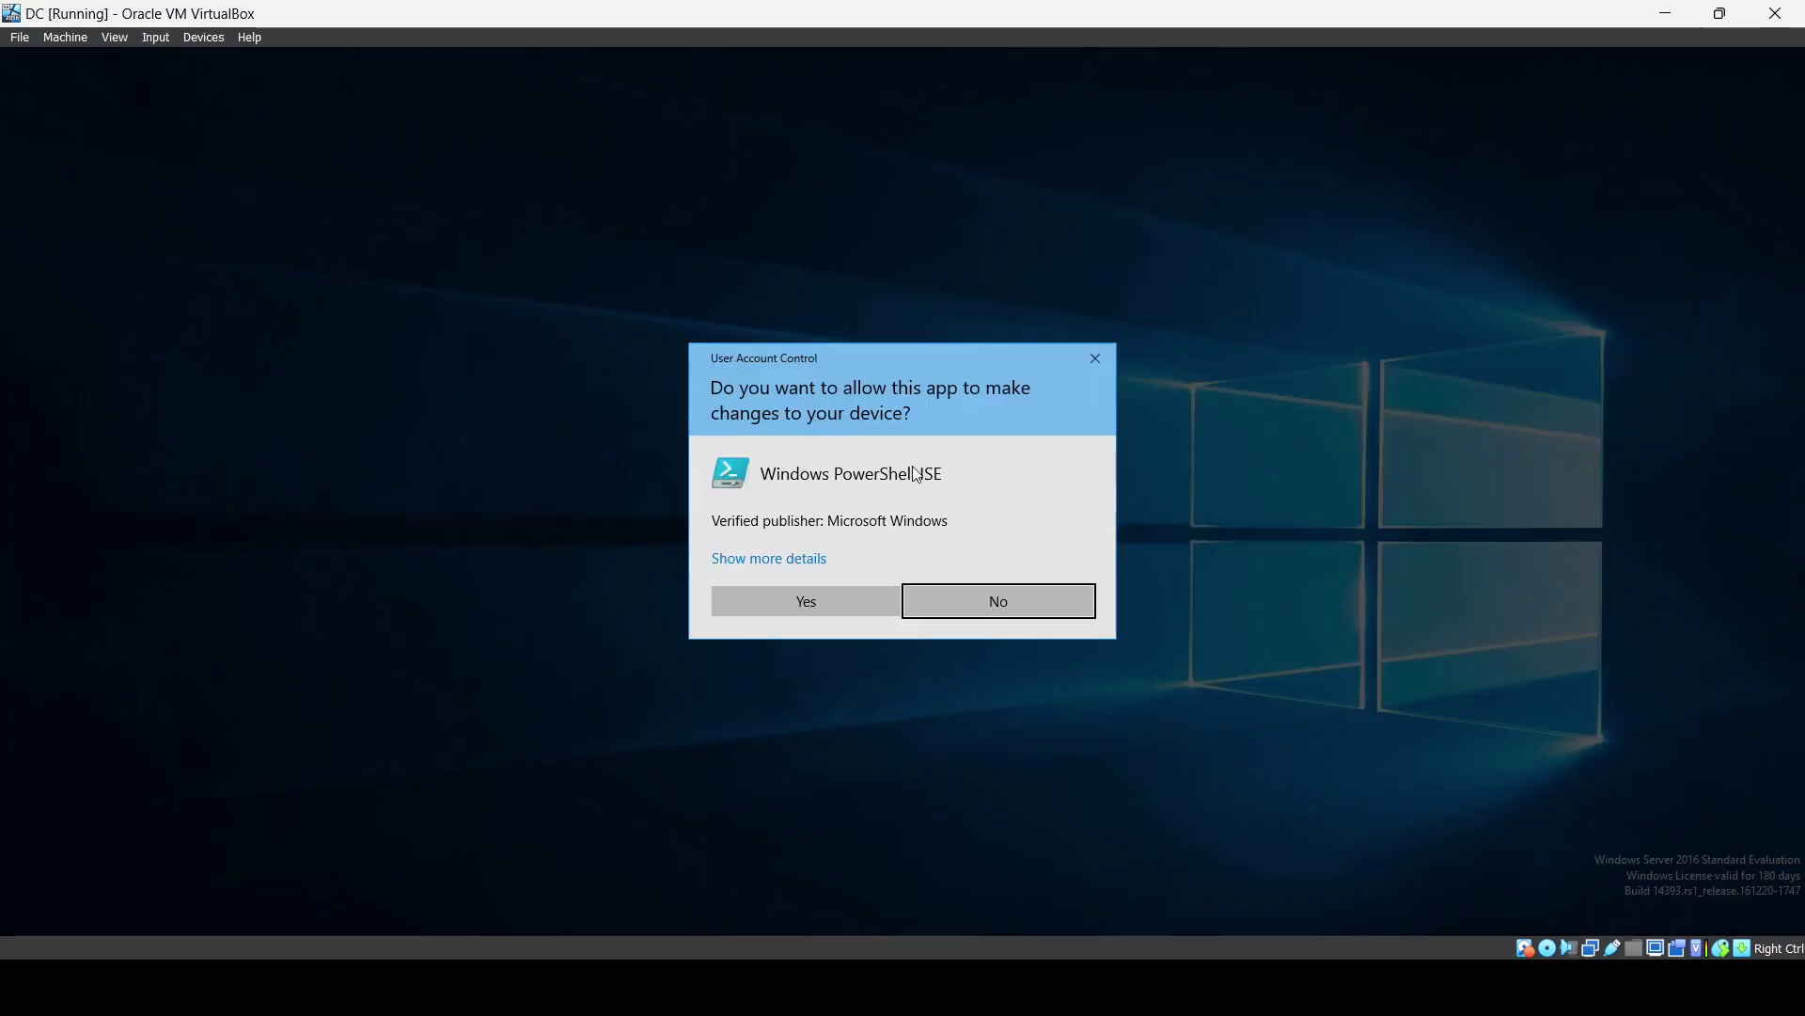
click(849, 598)
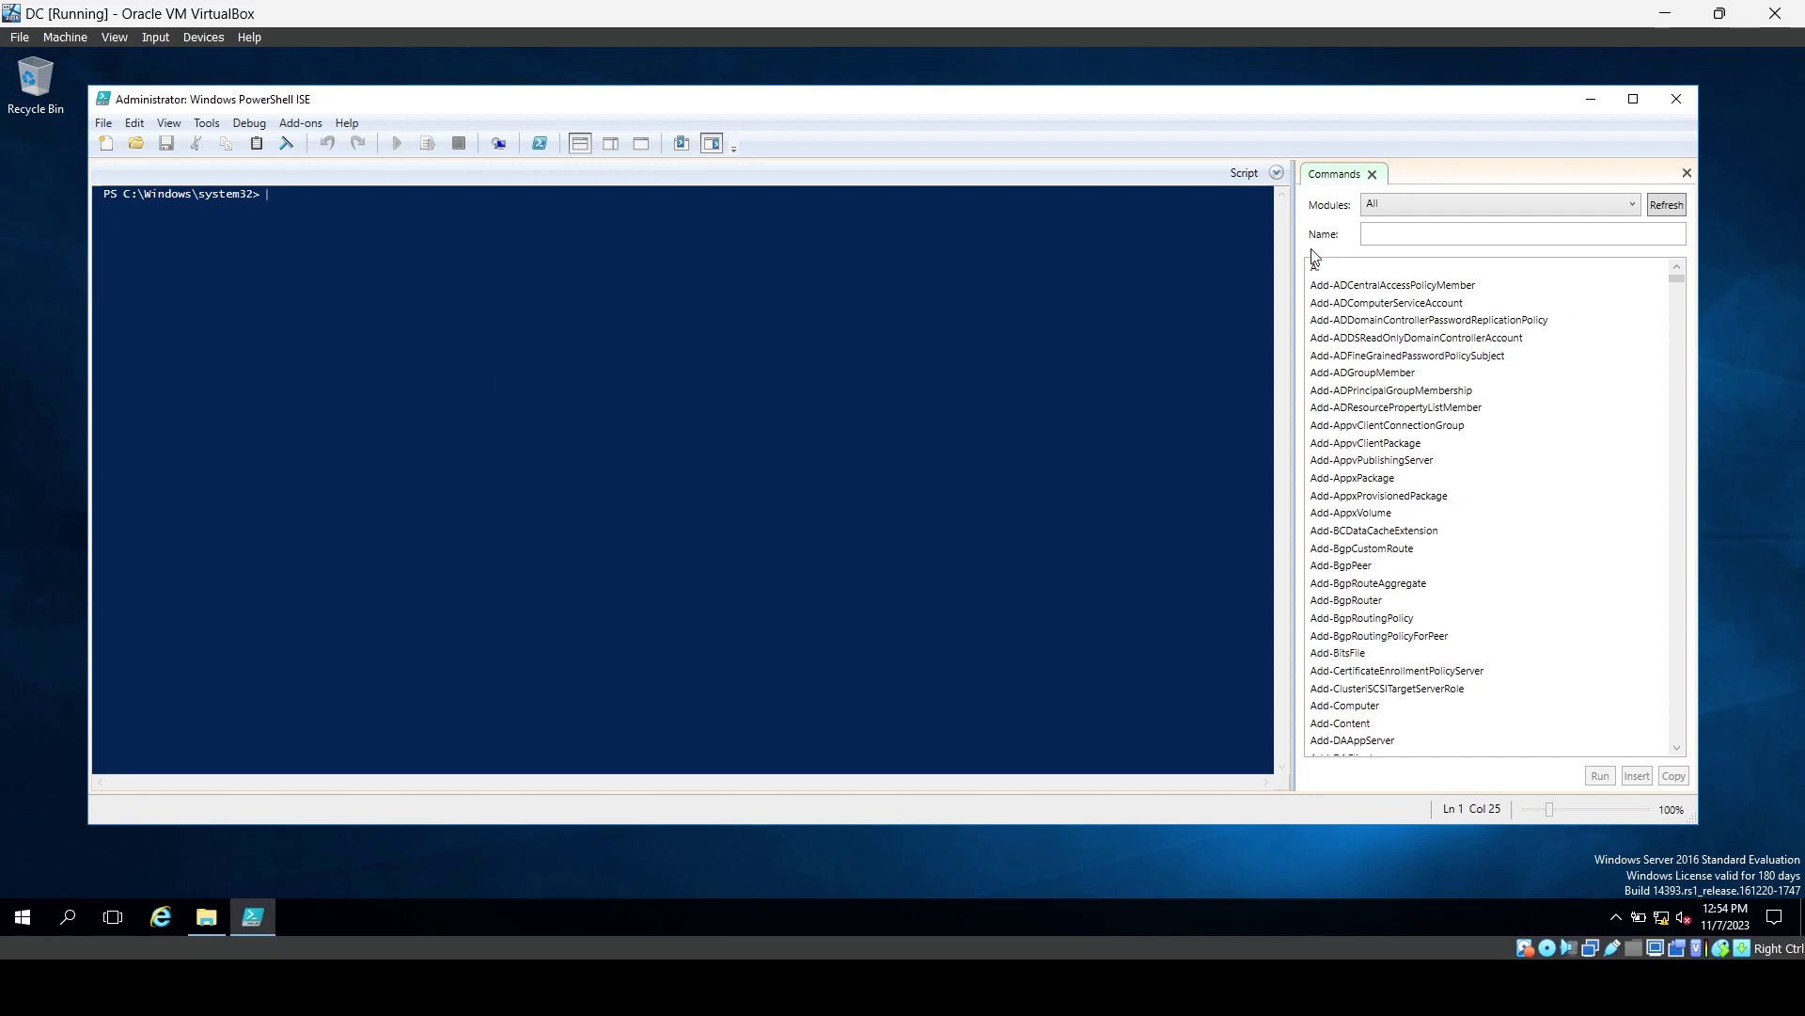
click(1686, 174)
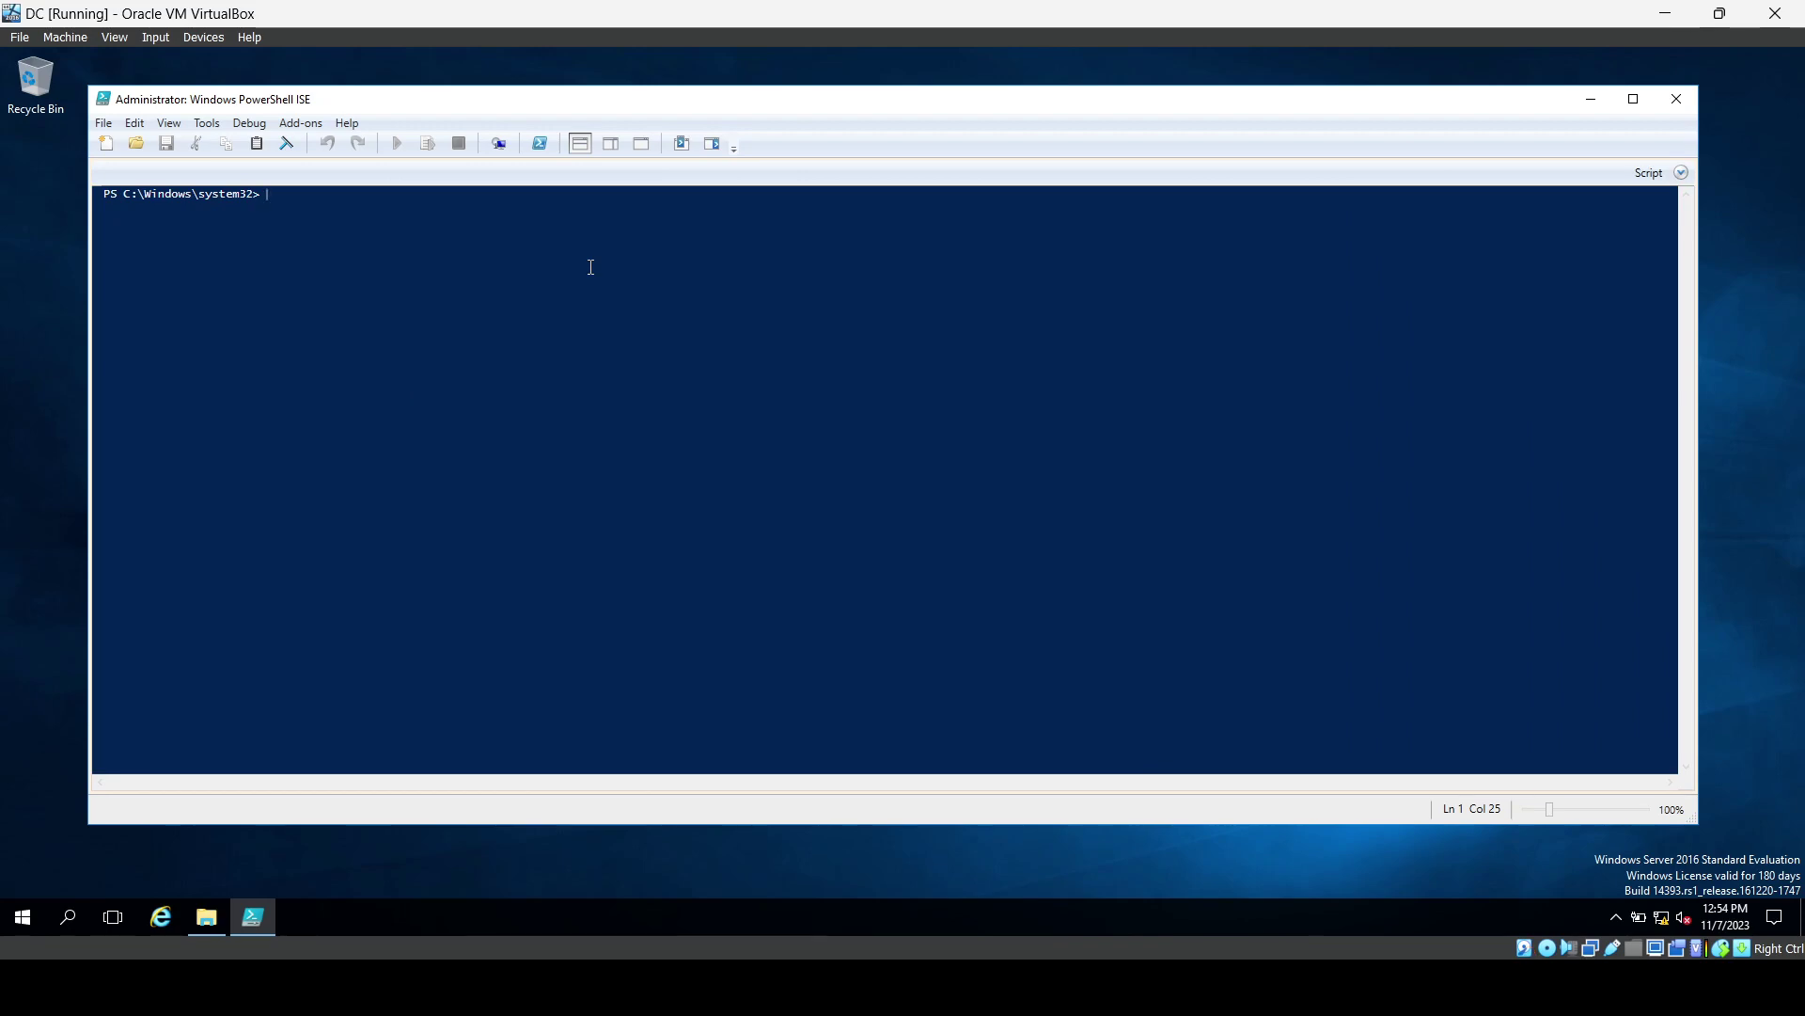
Change the console to the user's Desktop\AD PS folder and list CreateUsers.ps1 and Names.txt.
text(cd C:\)
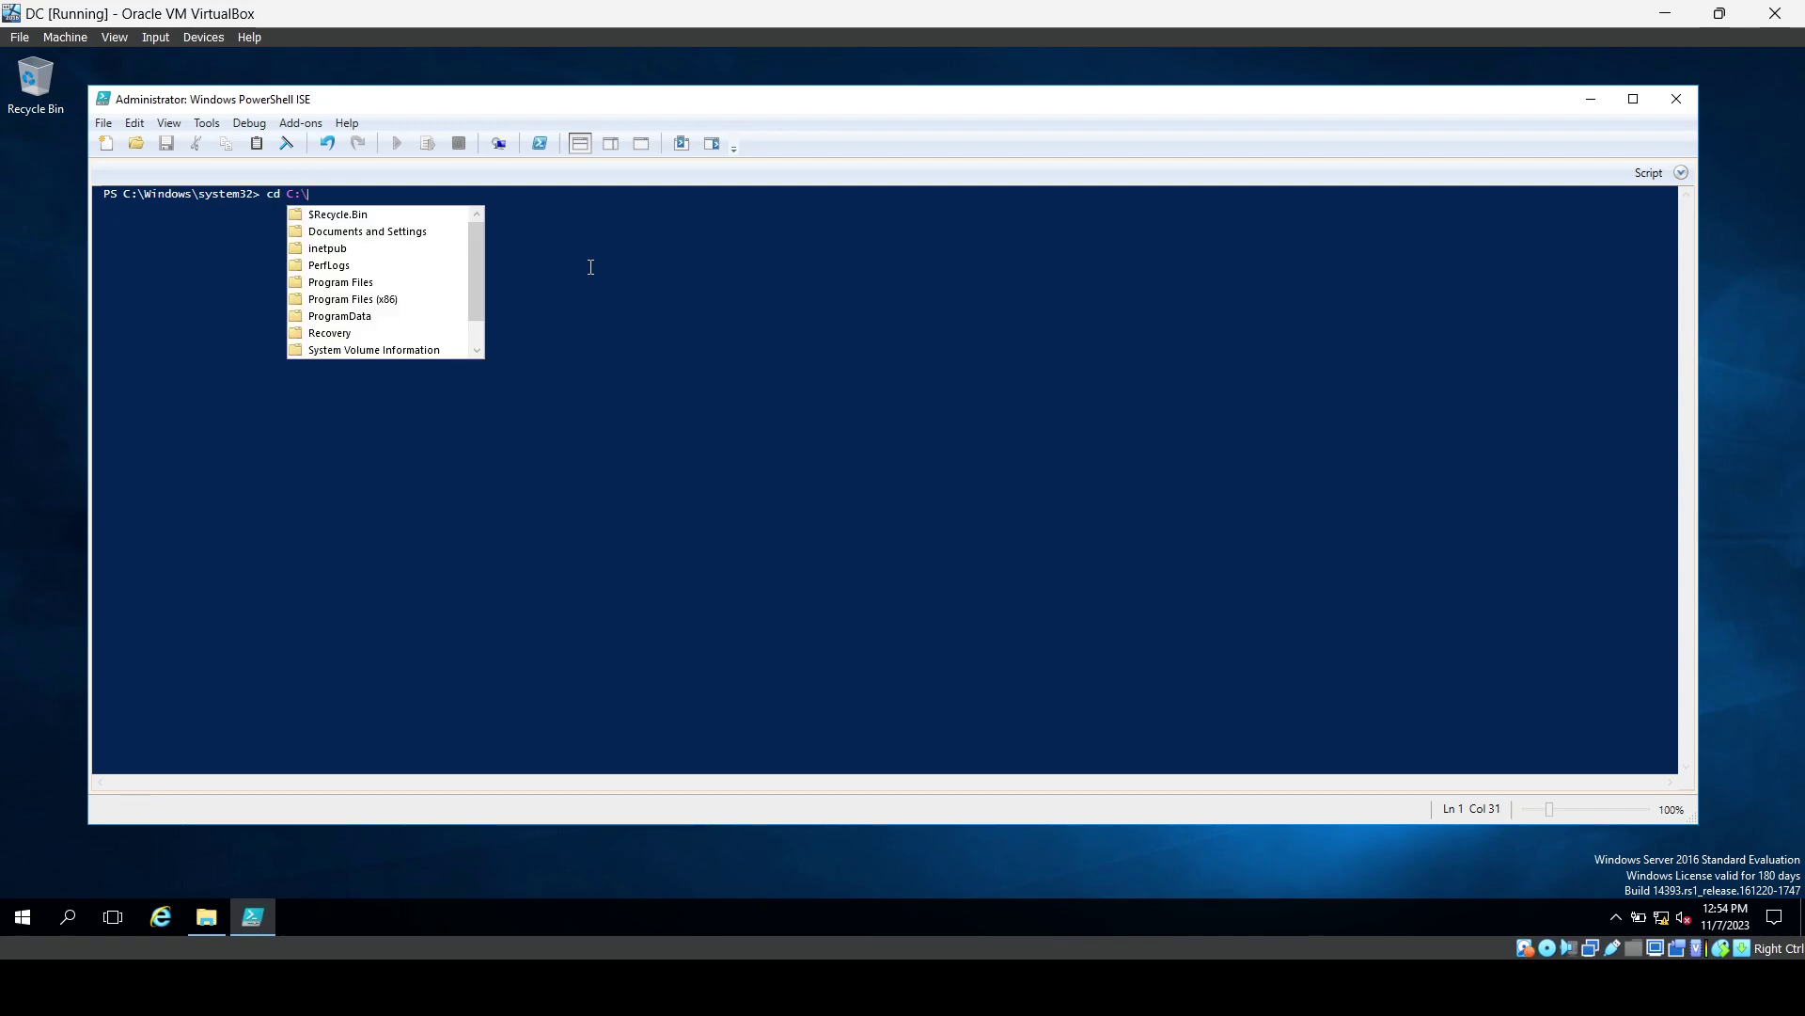
scroll(398, 322, down, 1)
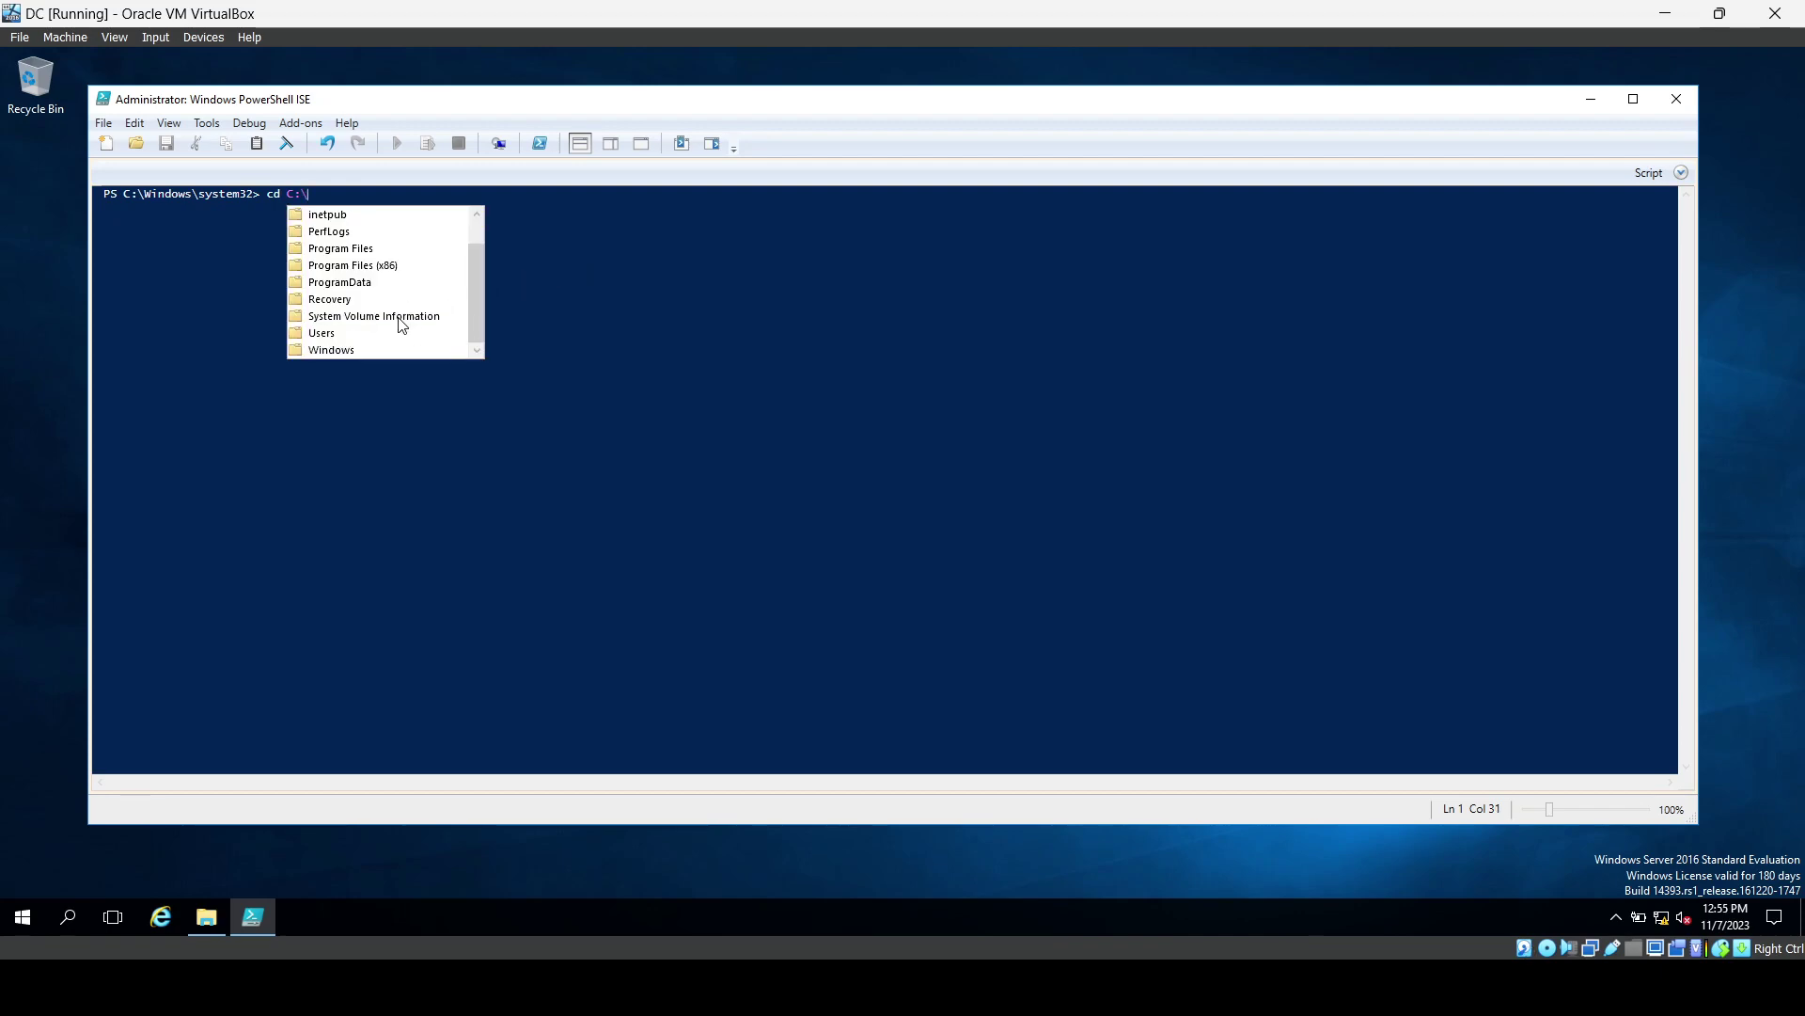
click(355, 333)
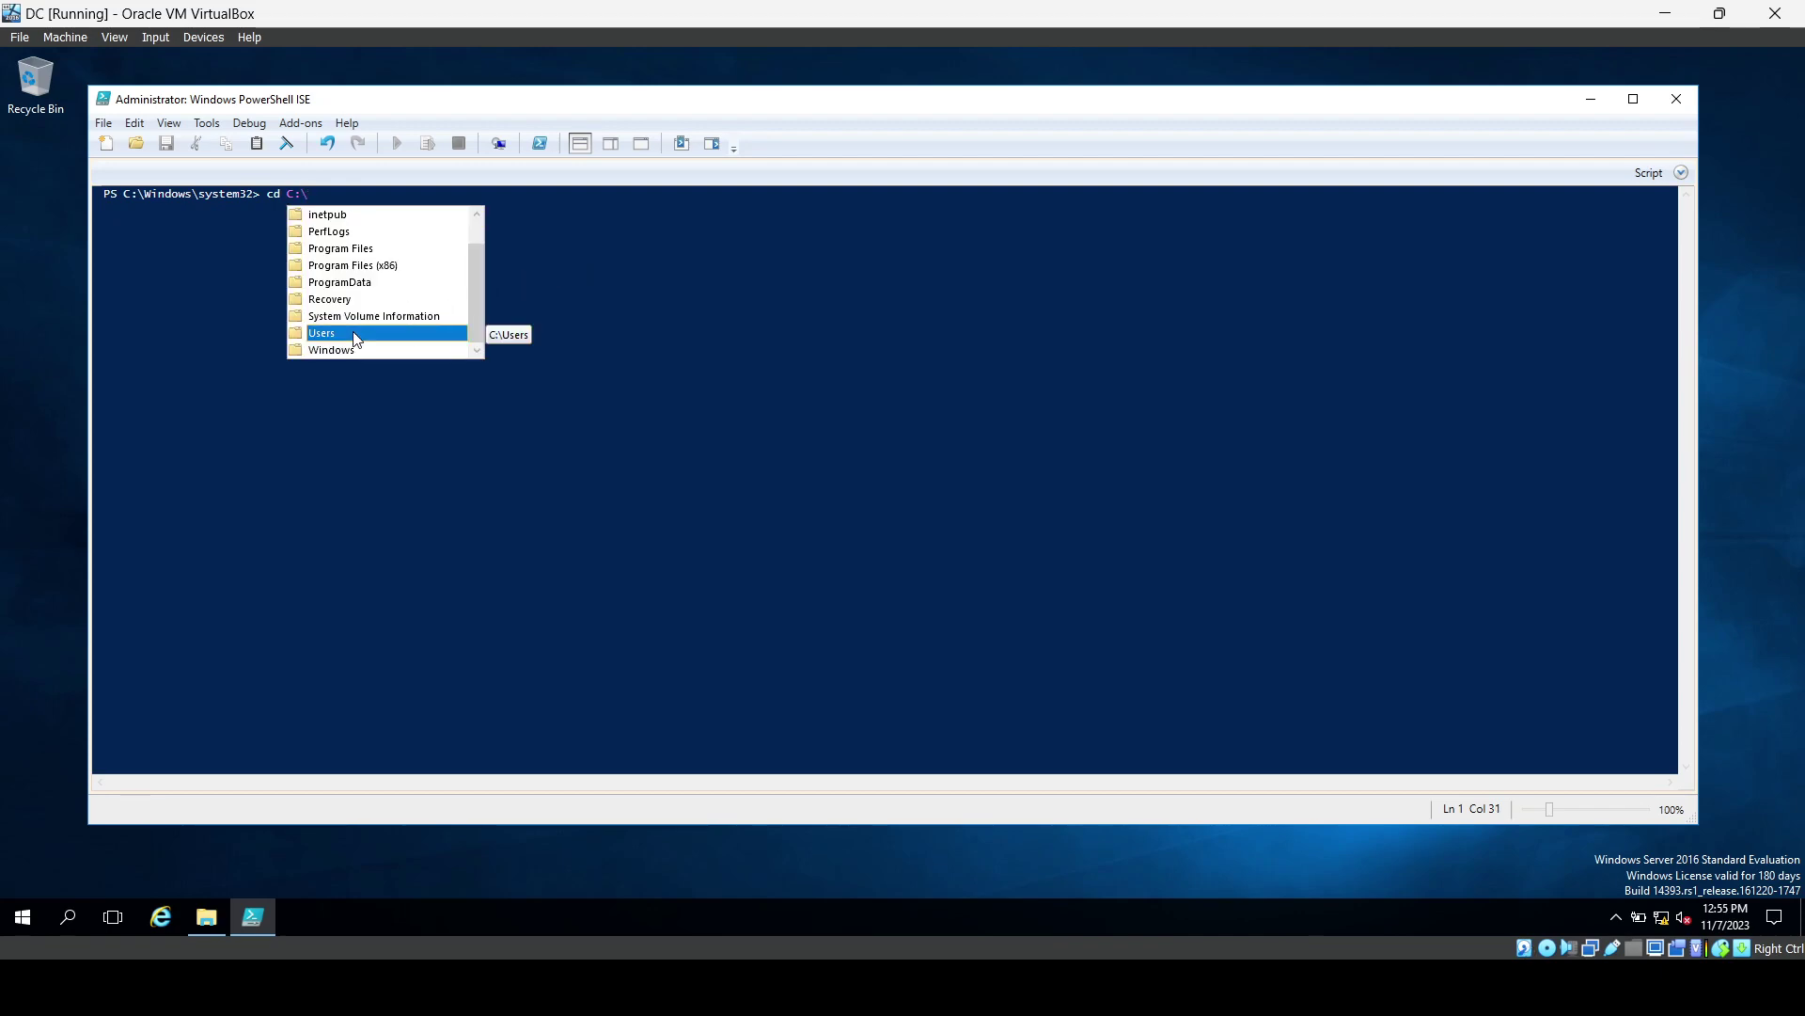
double_click(355, 333)
text(\)
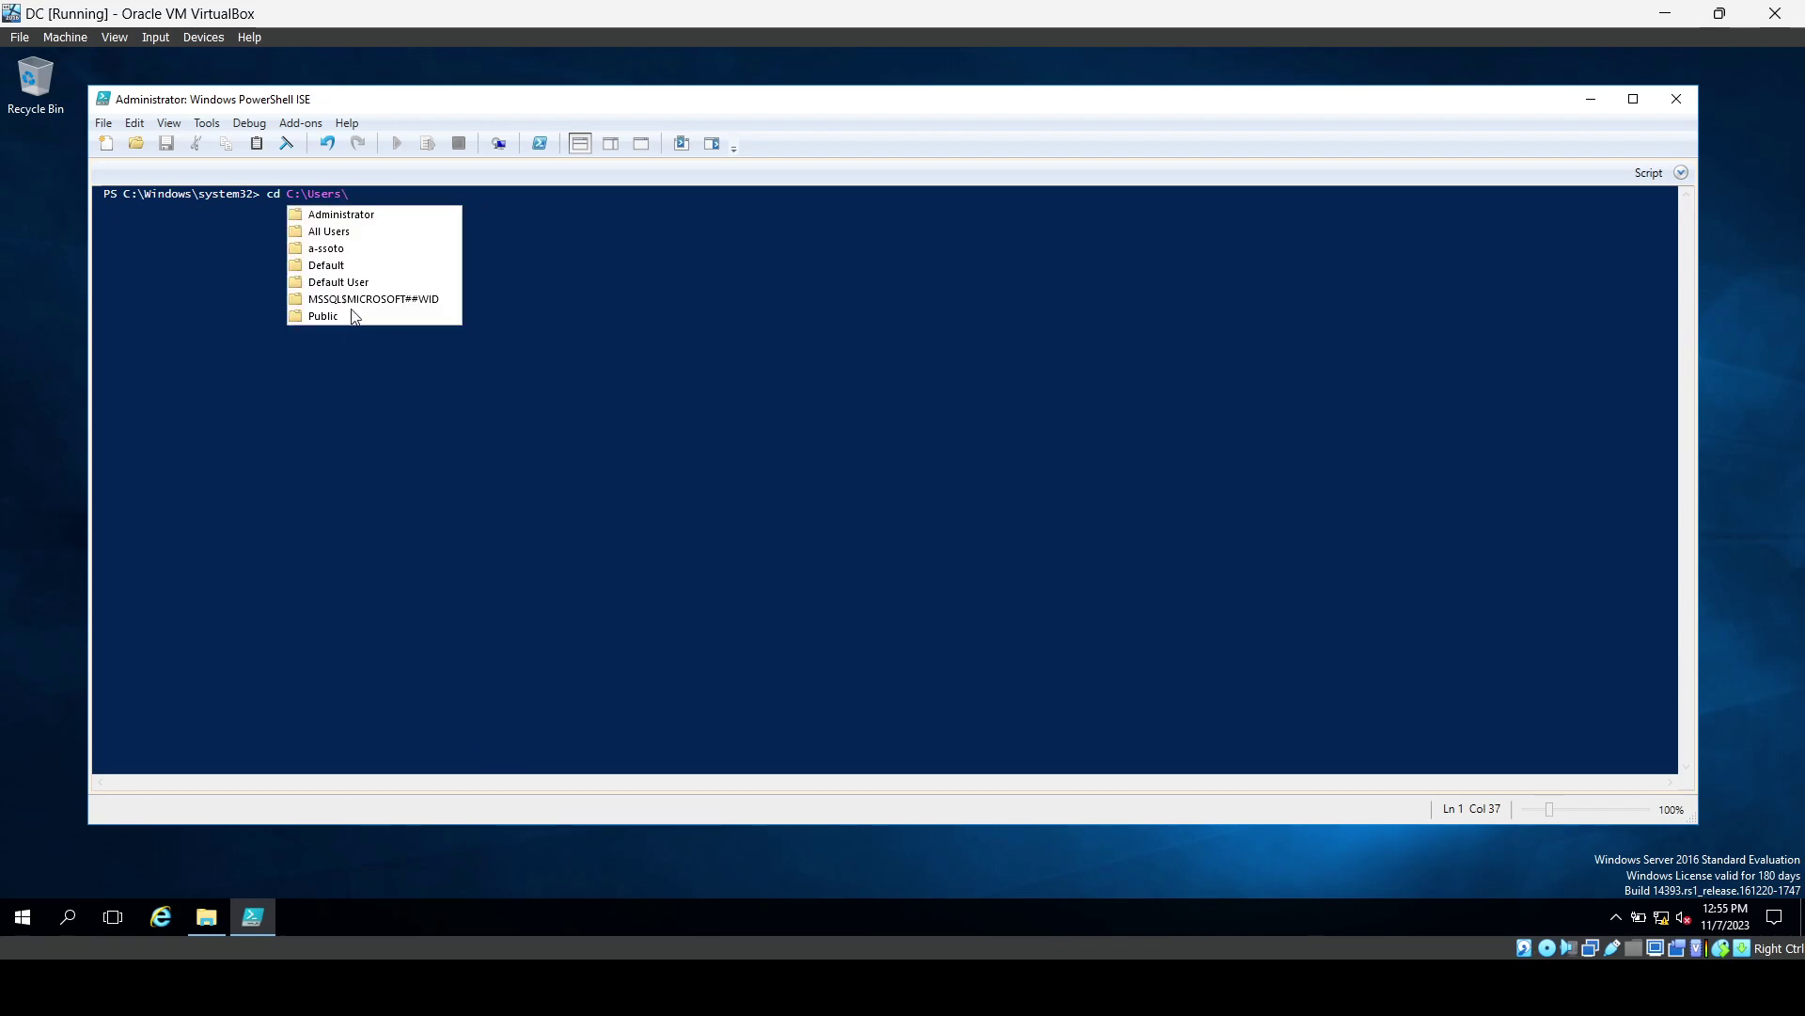
double_click(339, 248)
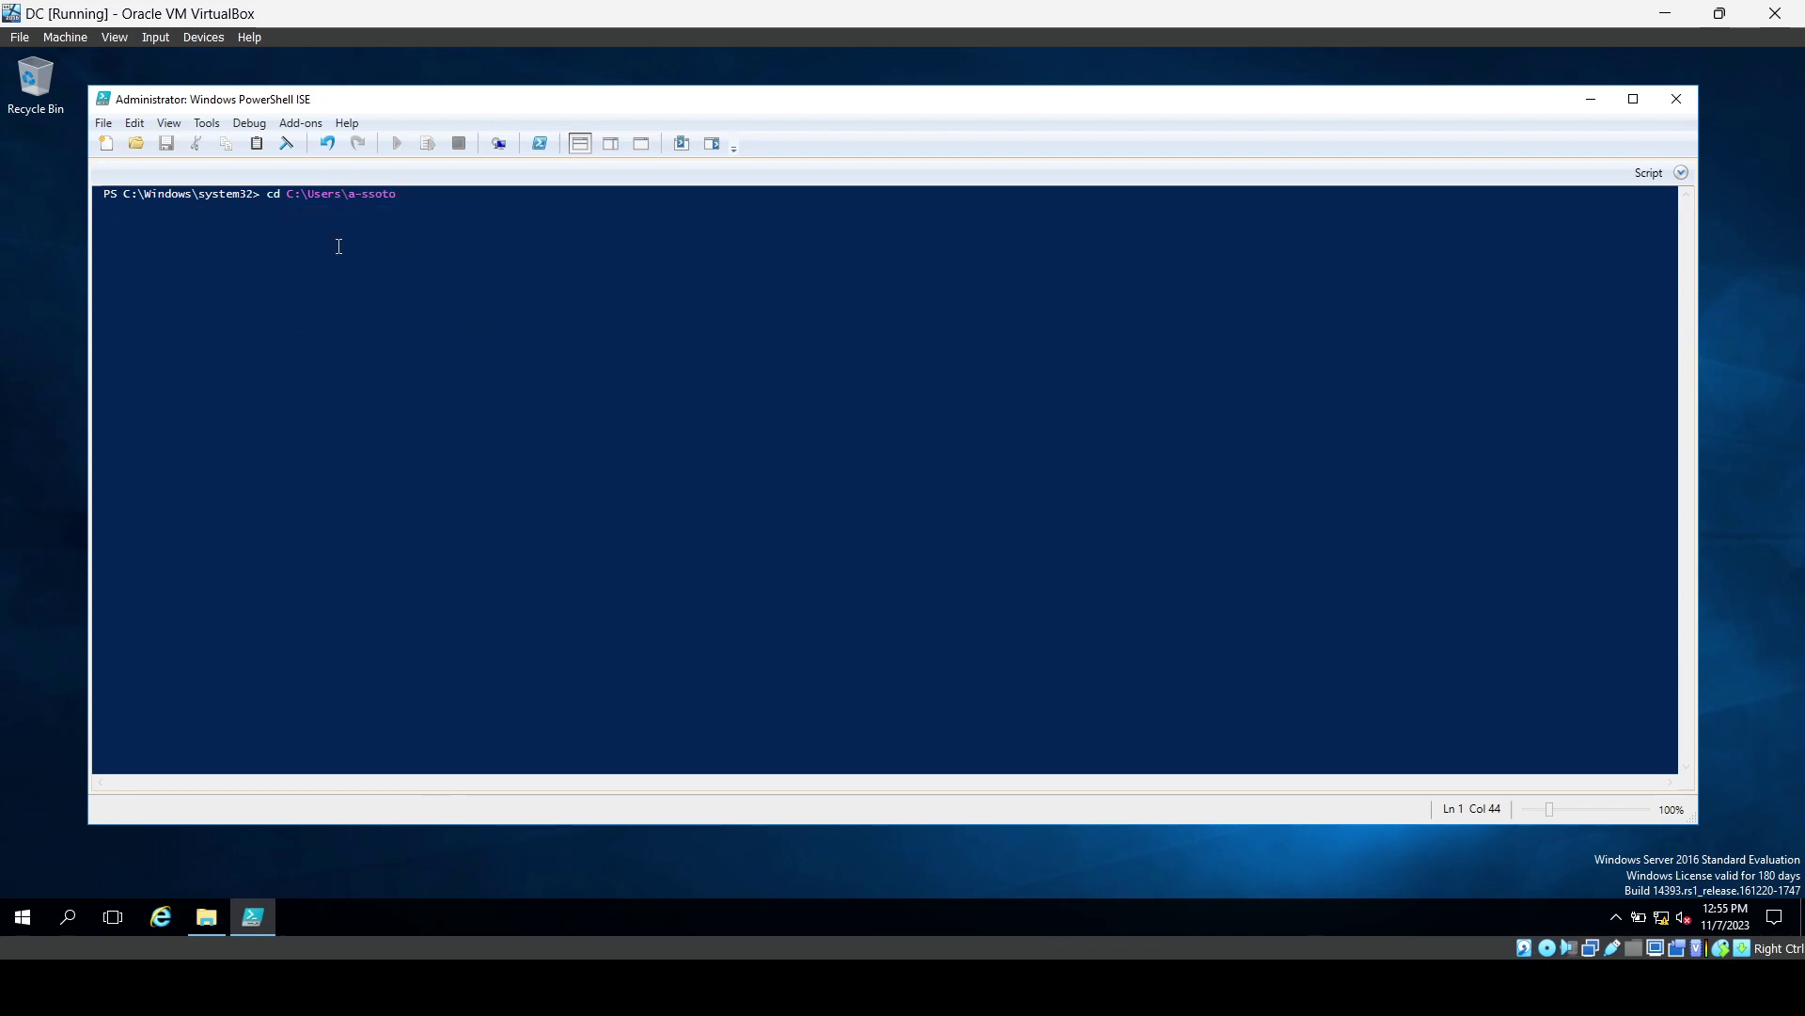
text(\)
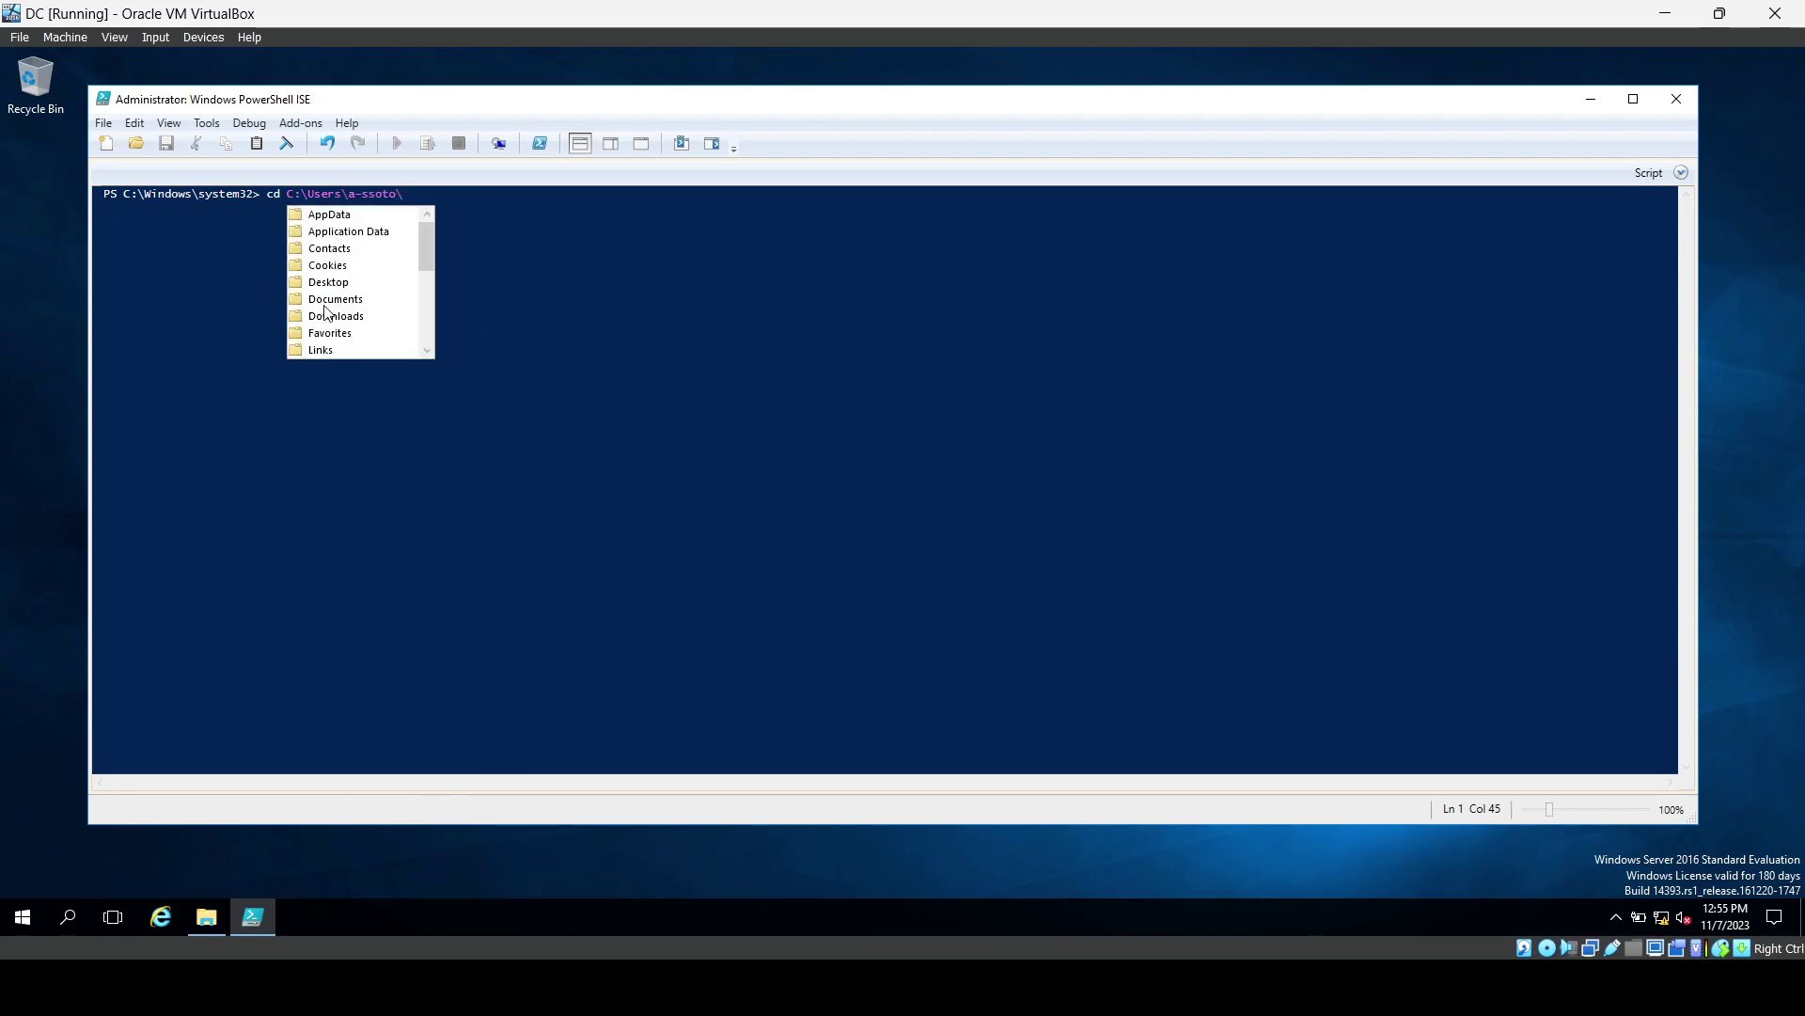
double_click(322, 283)
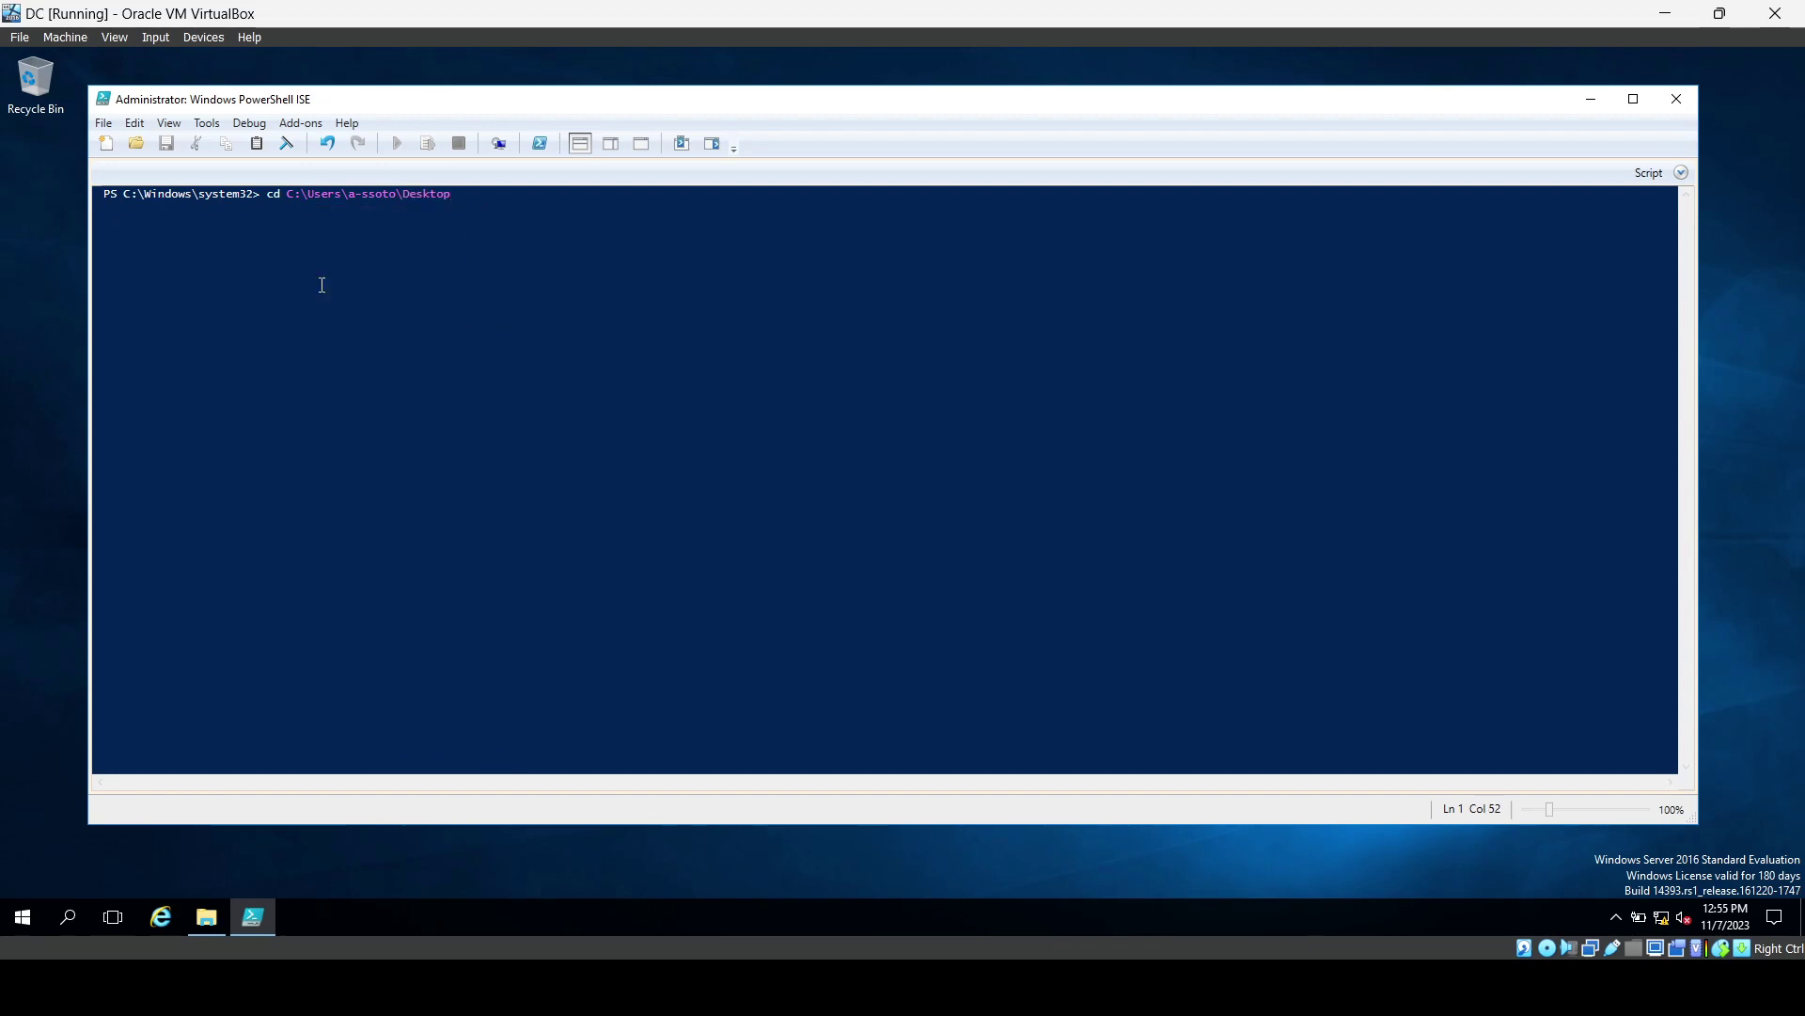
text(\)
double_click(320, 216)
key(Return)
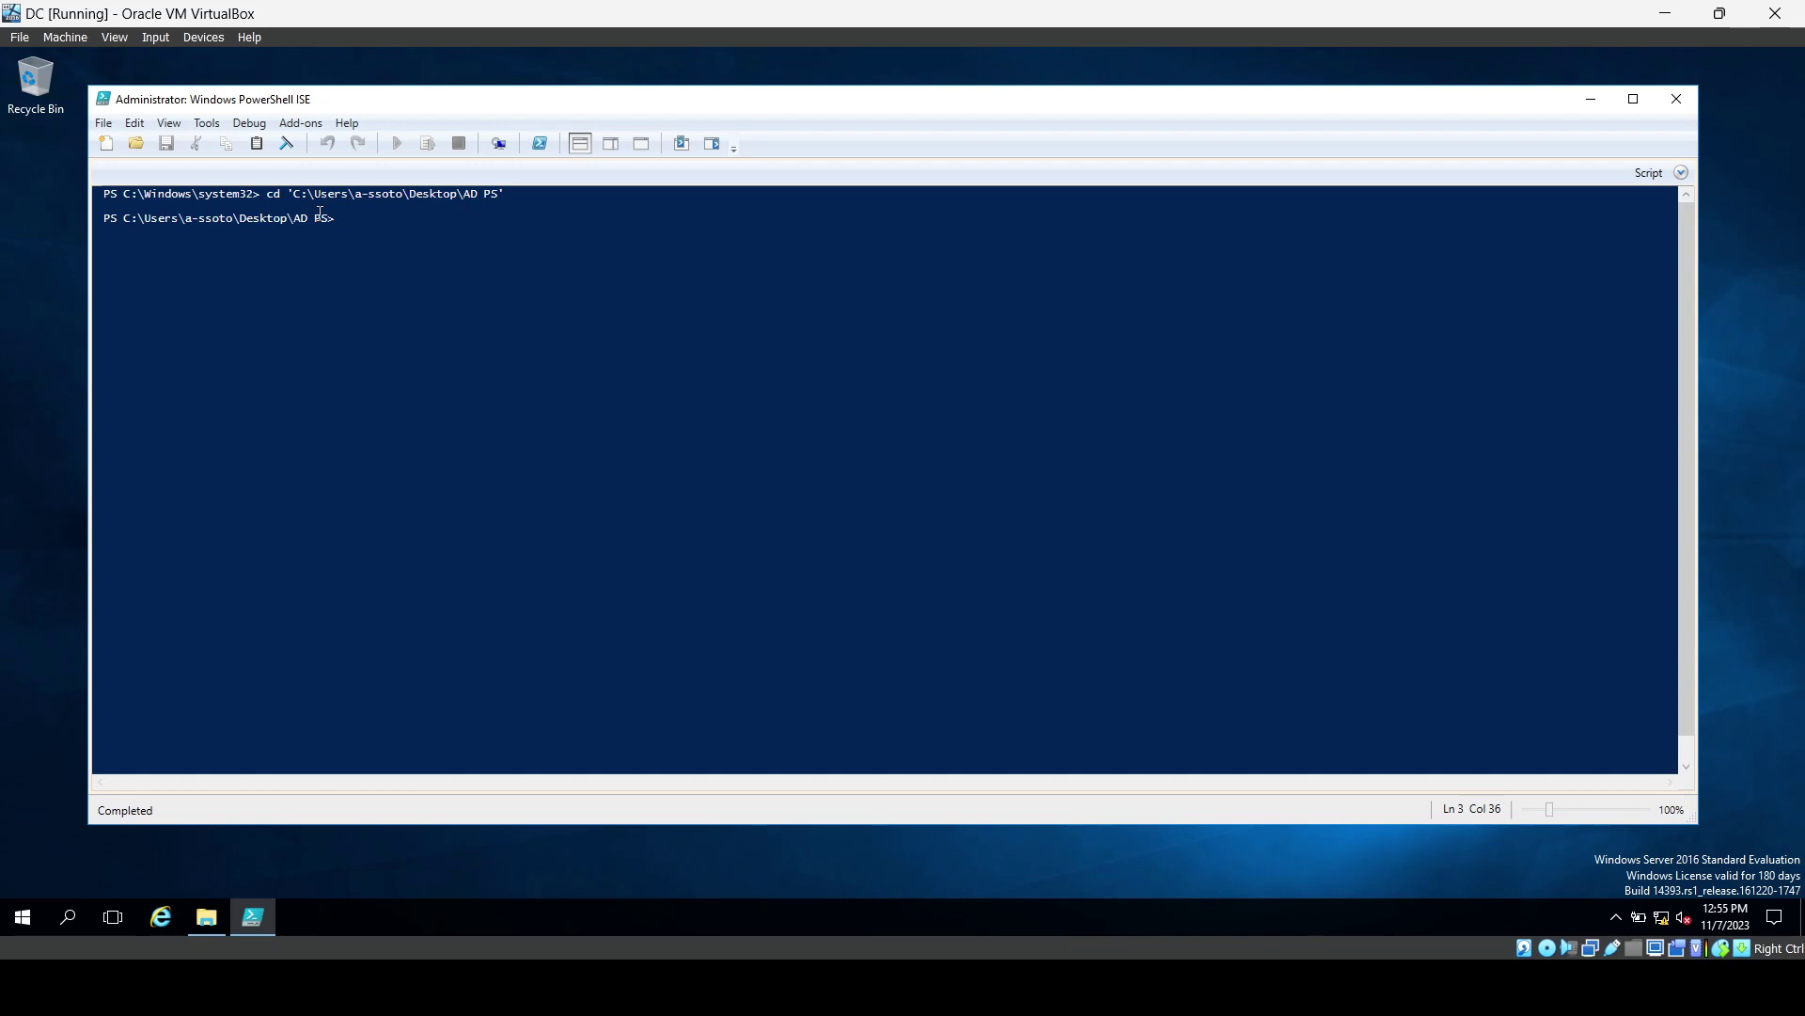
text(ls)
key(Return)
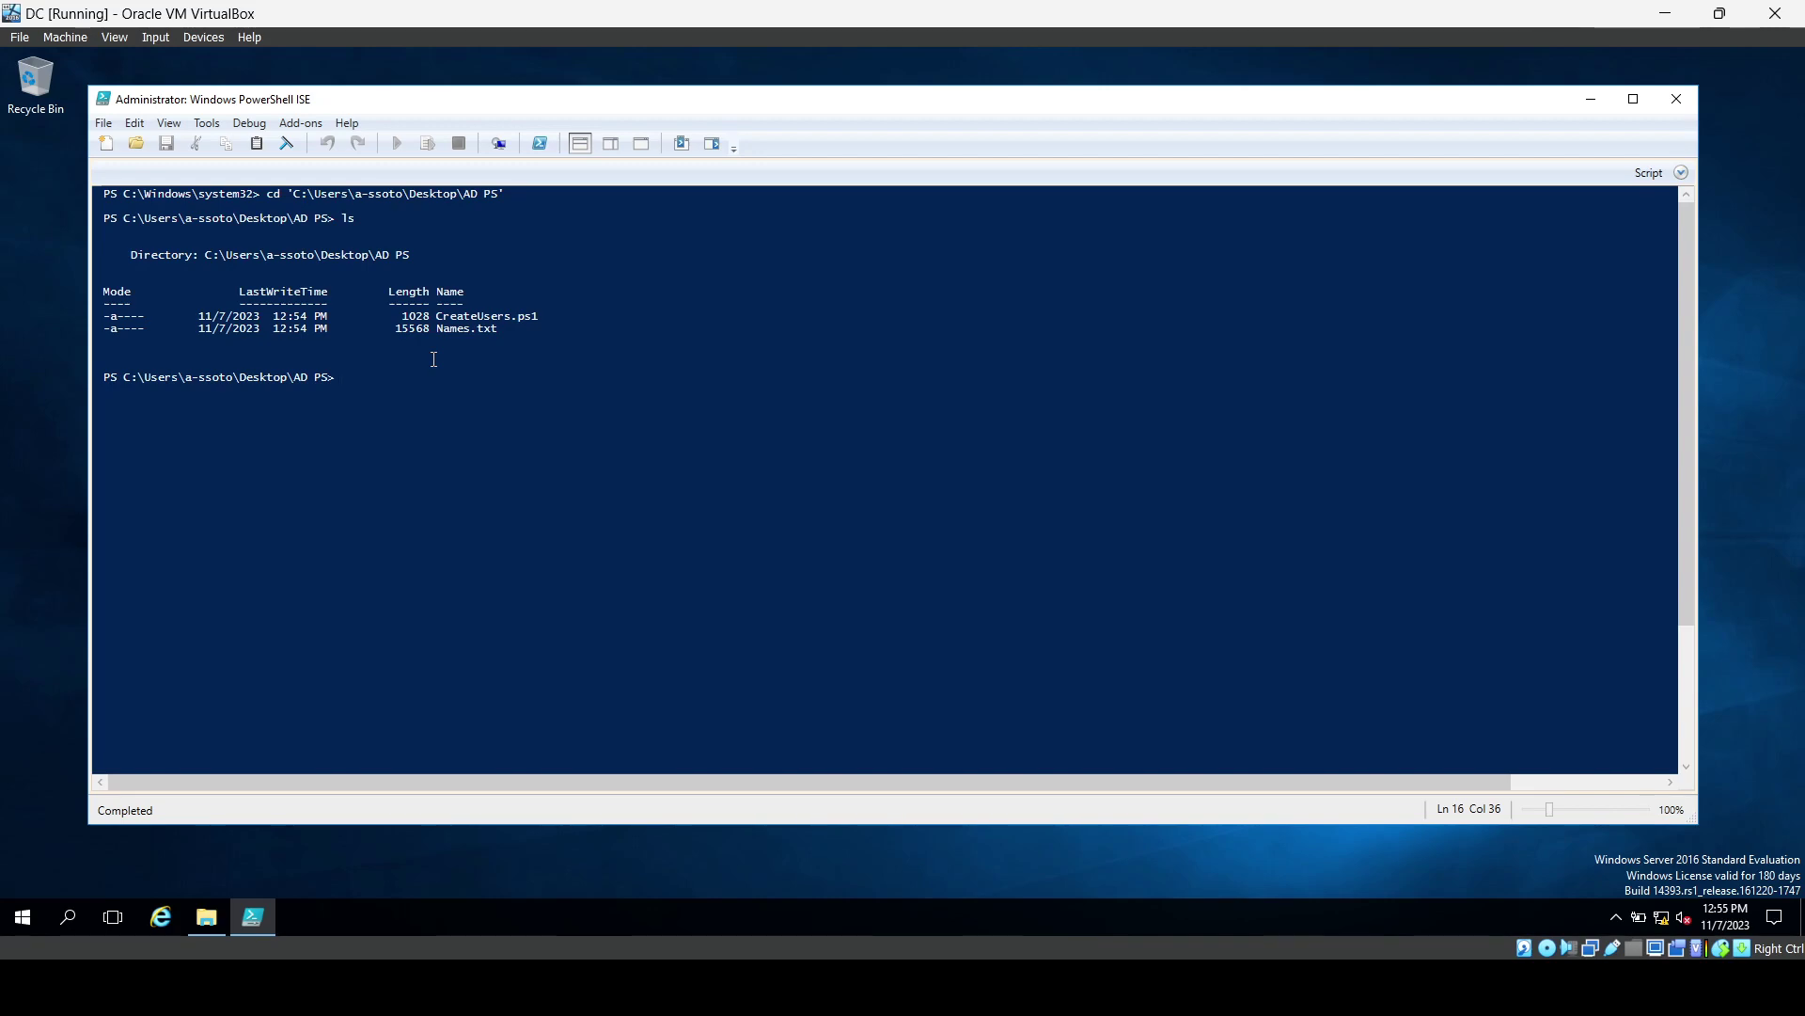
click(104, 123)
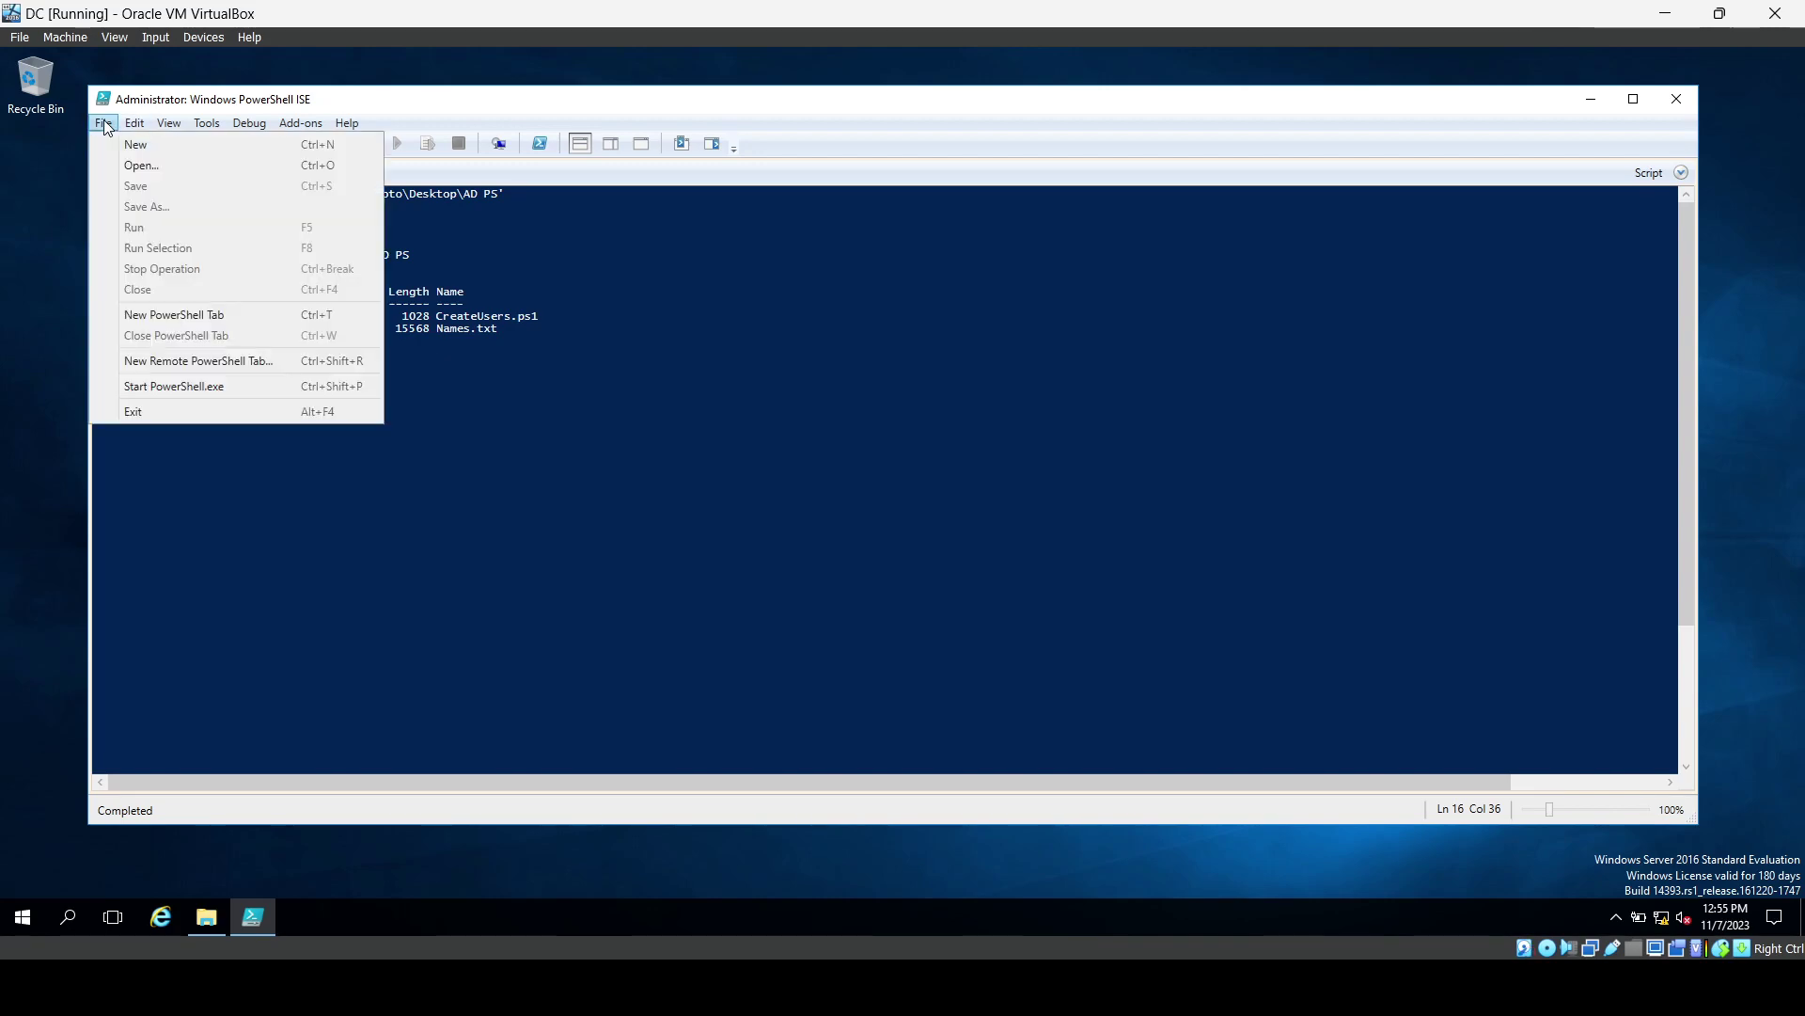
Open CreateUsers.ps1 from Desktop\AD PS in the script pane.
click(122, 165)
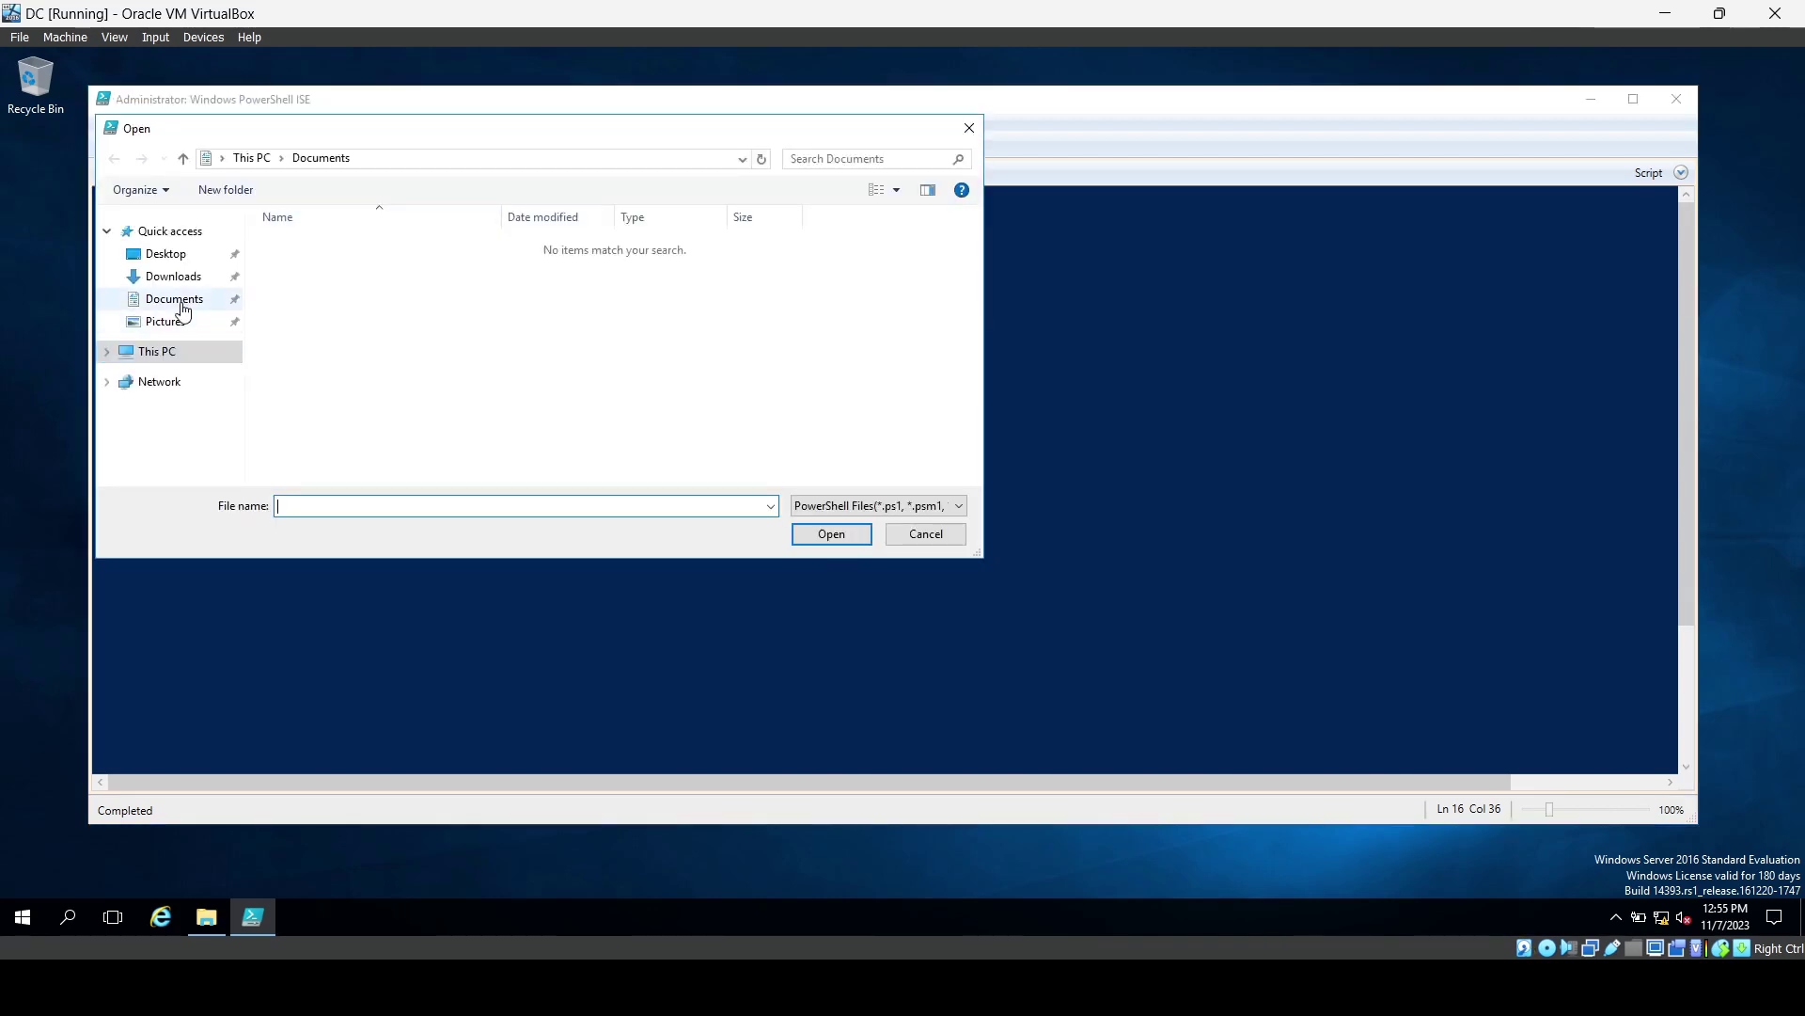
click(180, 256)
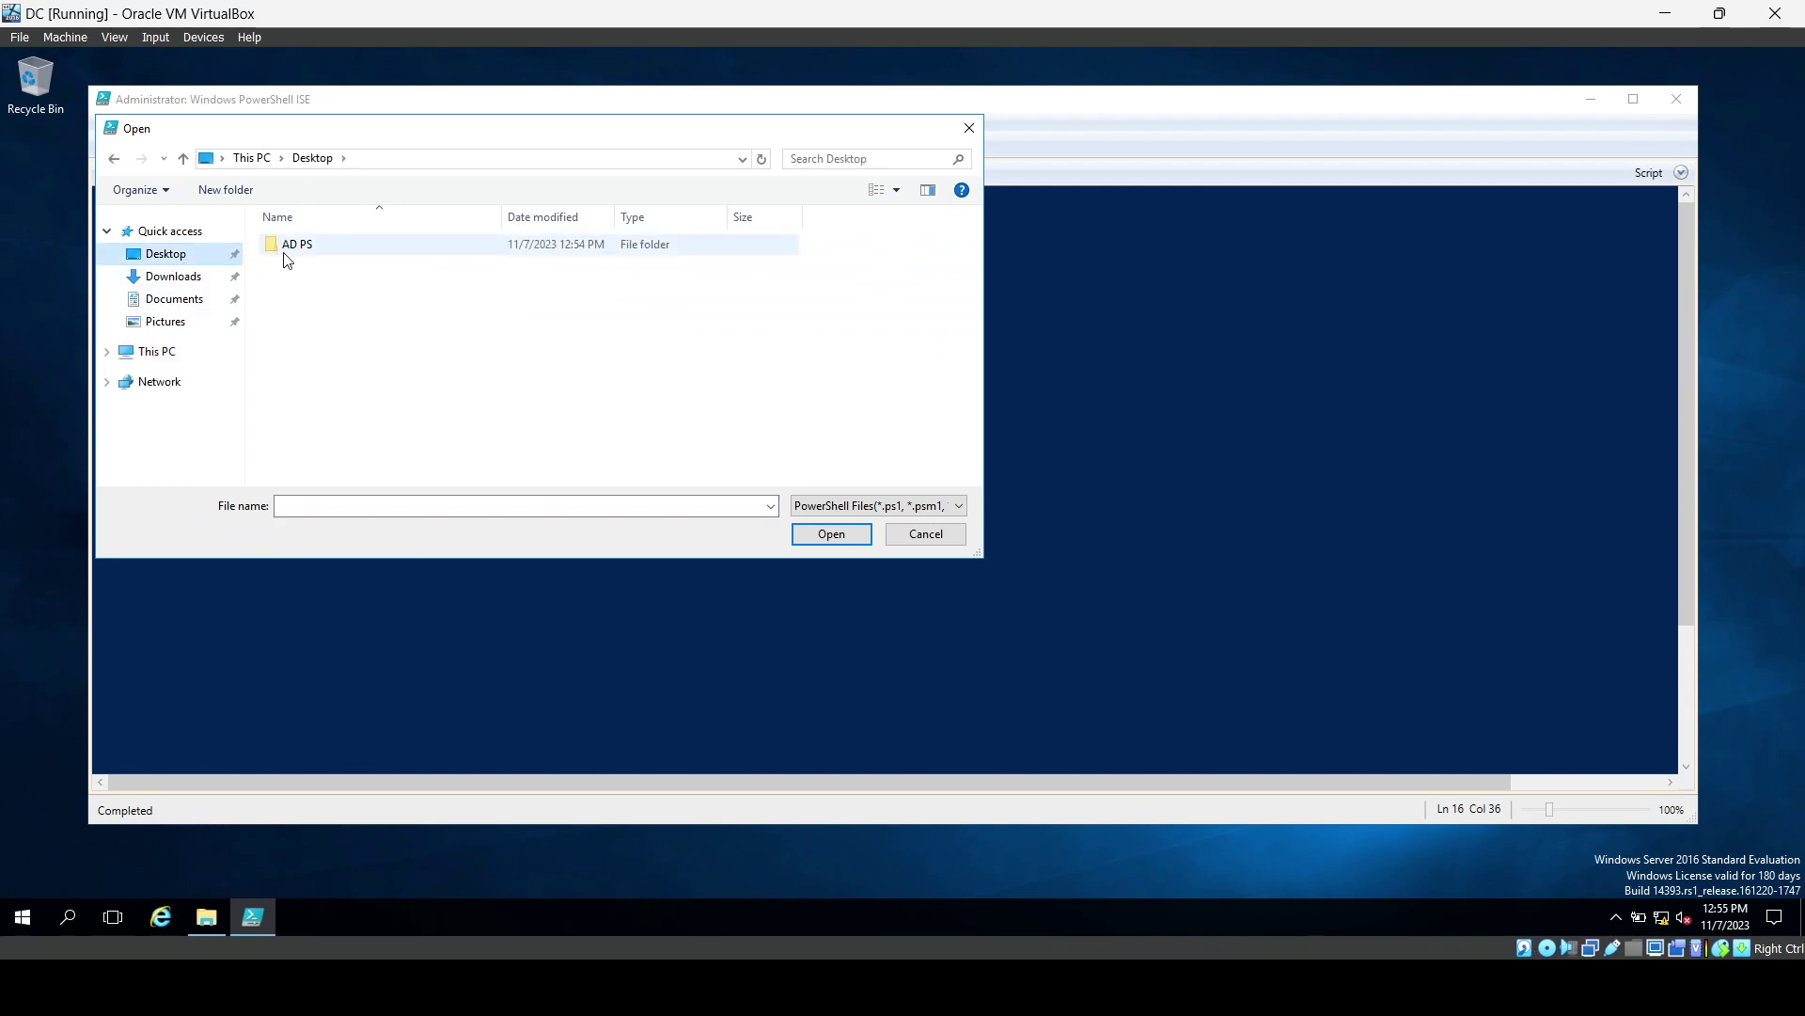
click(284, 250)
double_click(284, 253)
double_click(314, 247)
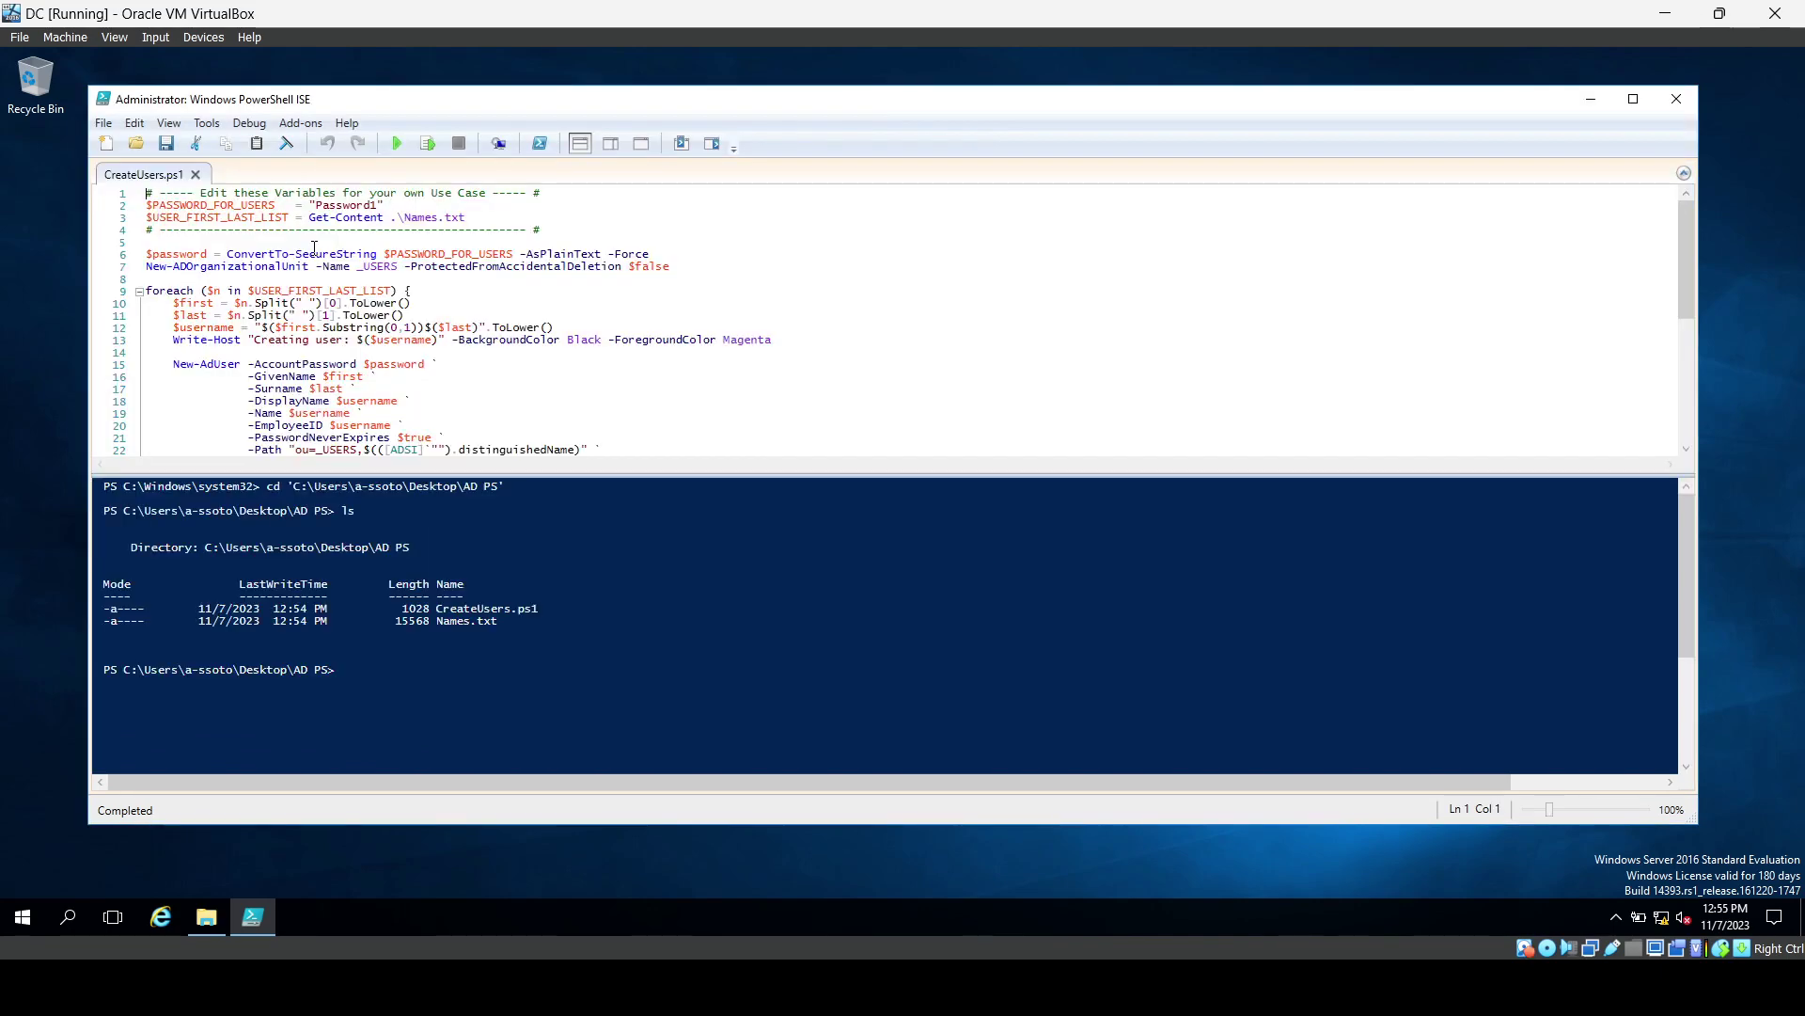
Clear the PowerShell ISE console to a fresh prompt.
click(414, 663)
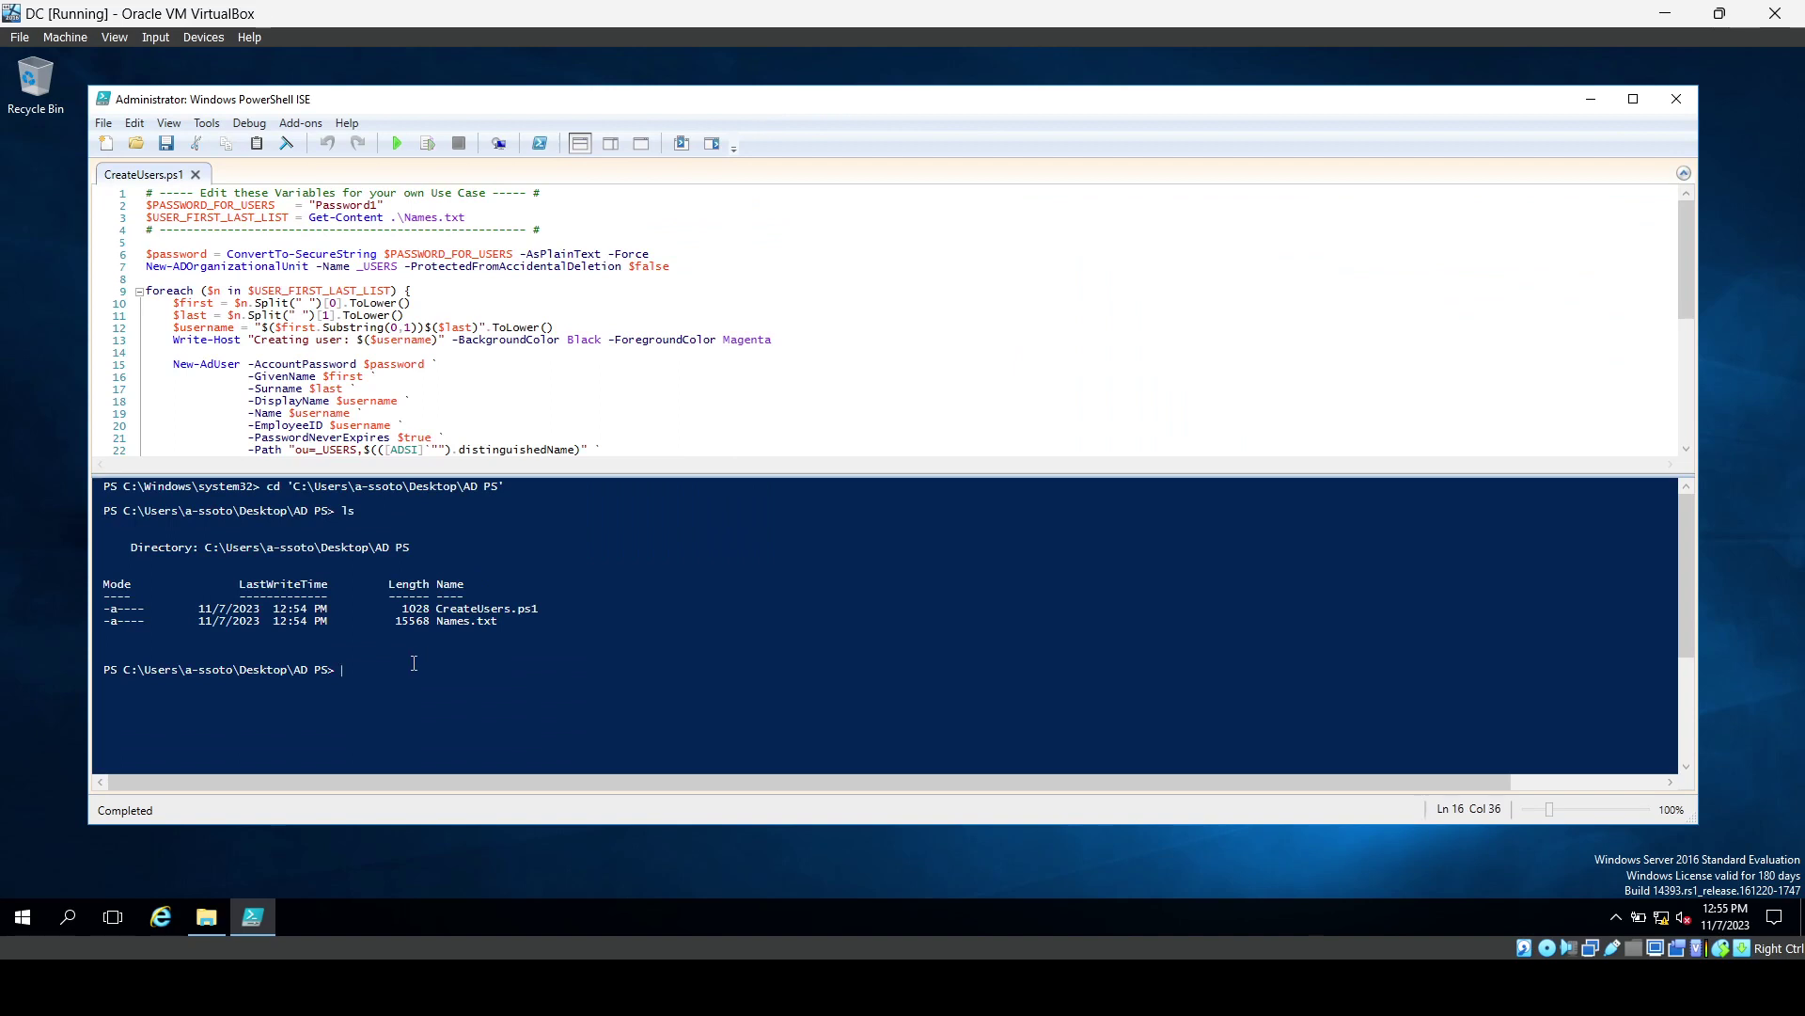
text(clear)
key(Return)
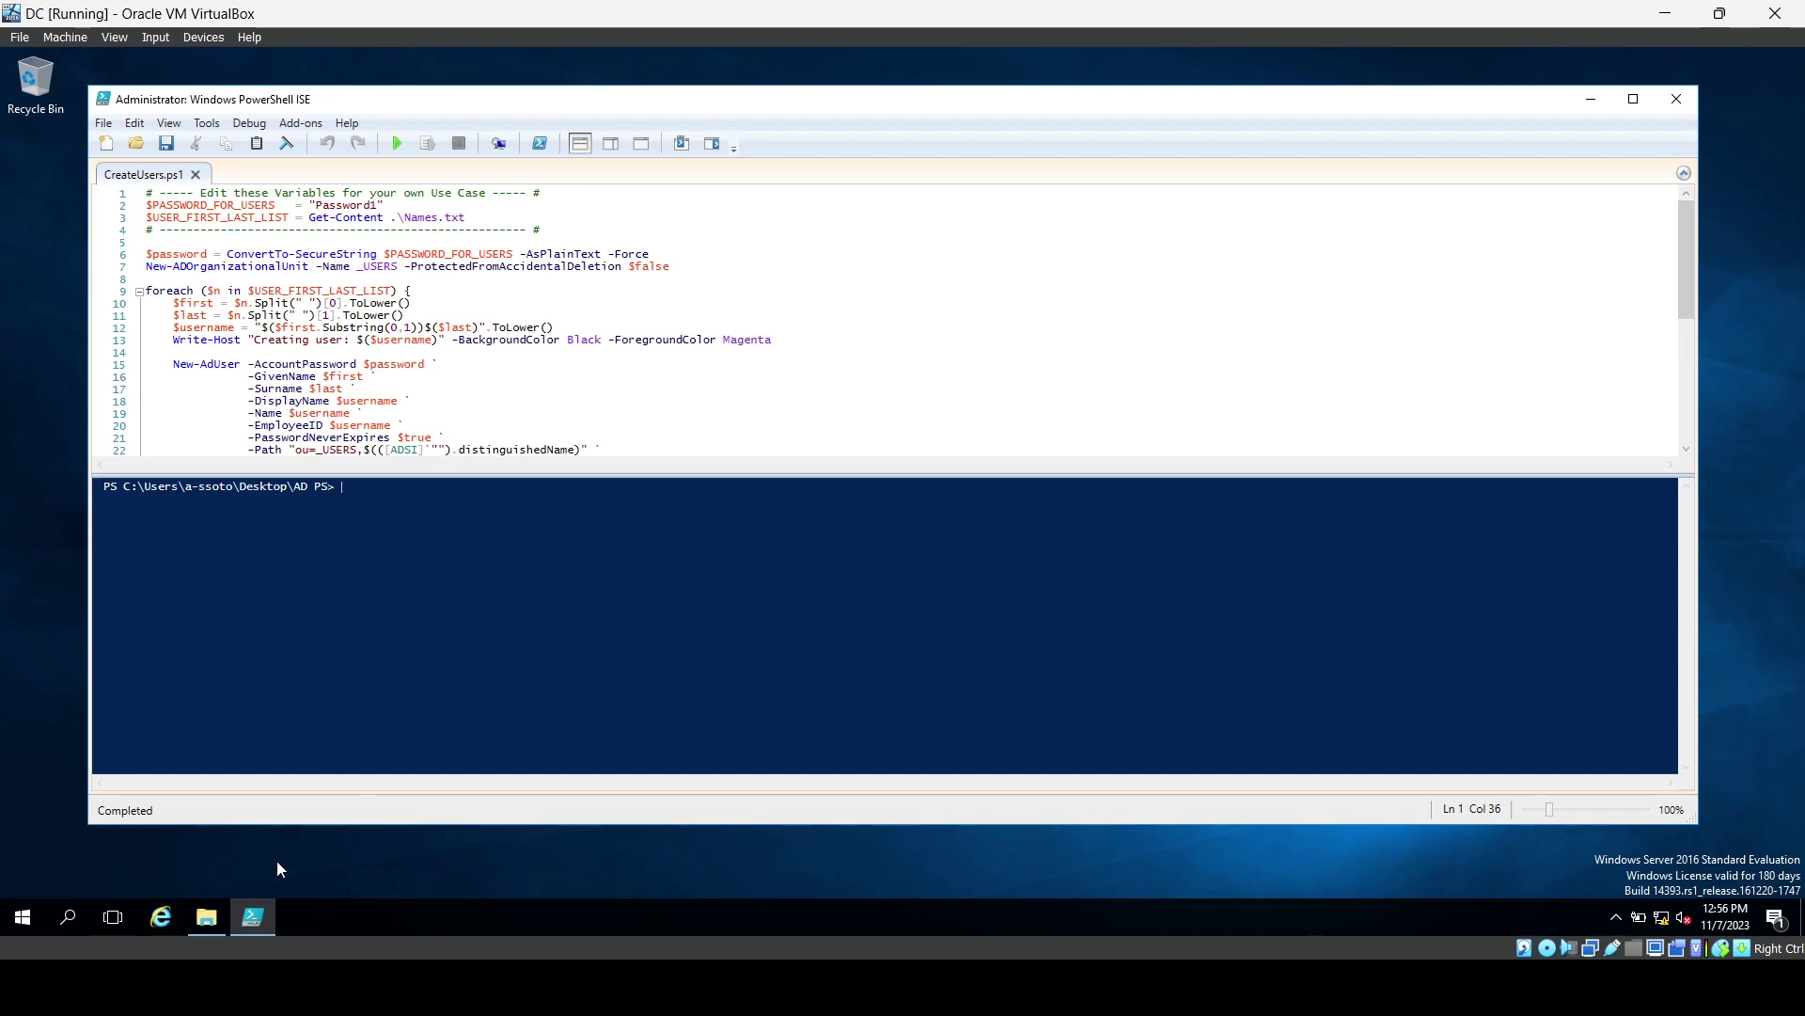
click(211, 929)
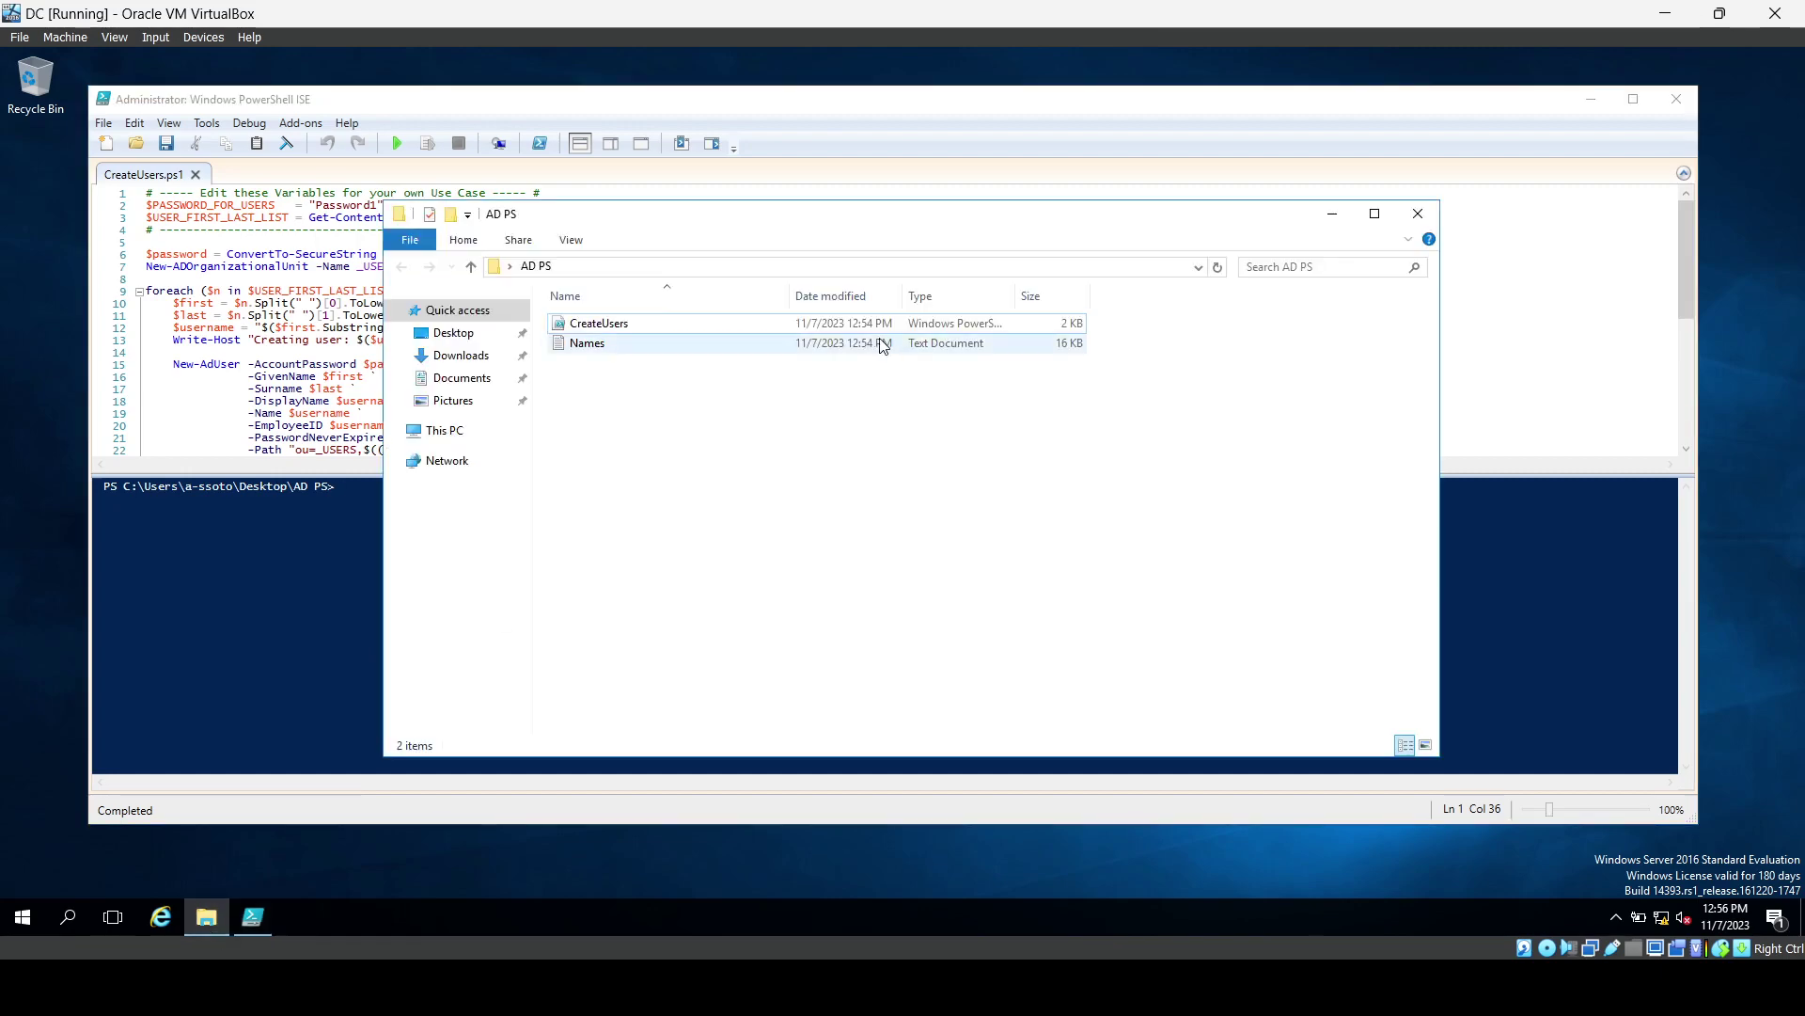
click(1332, 215)
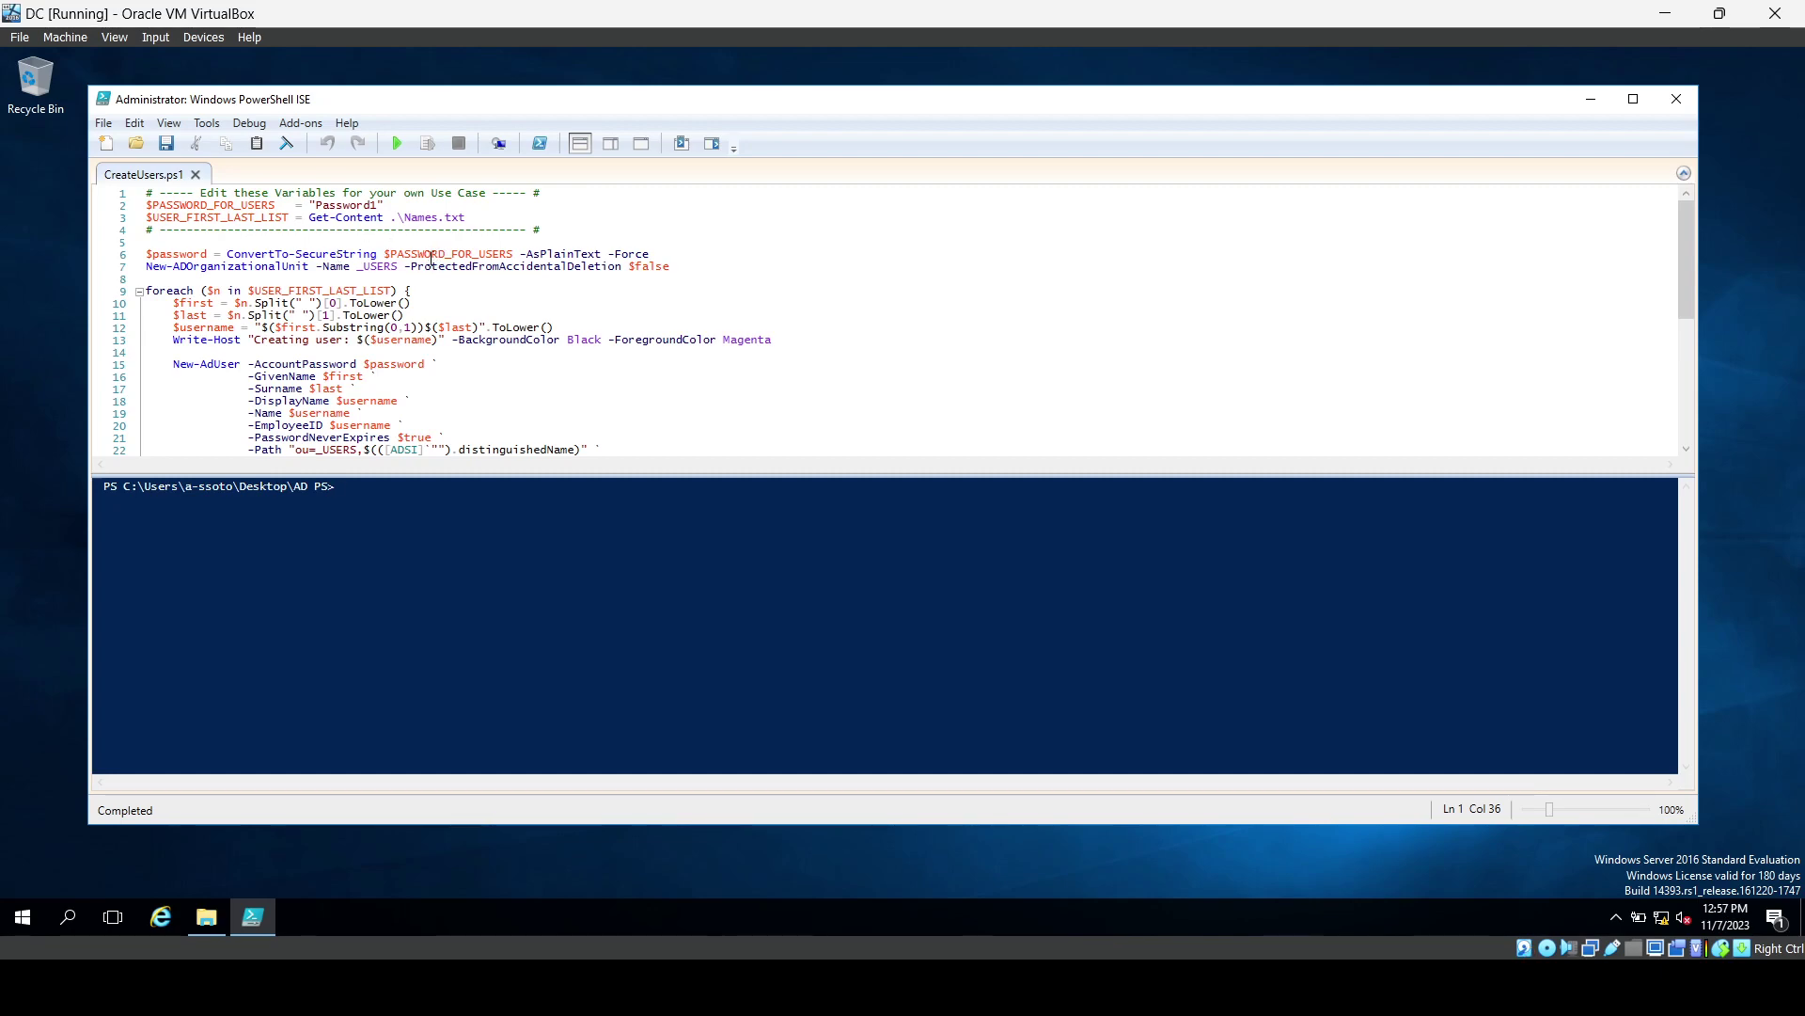
scroll(441, 298, down, 1)
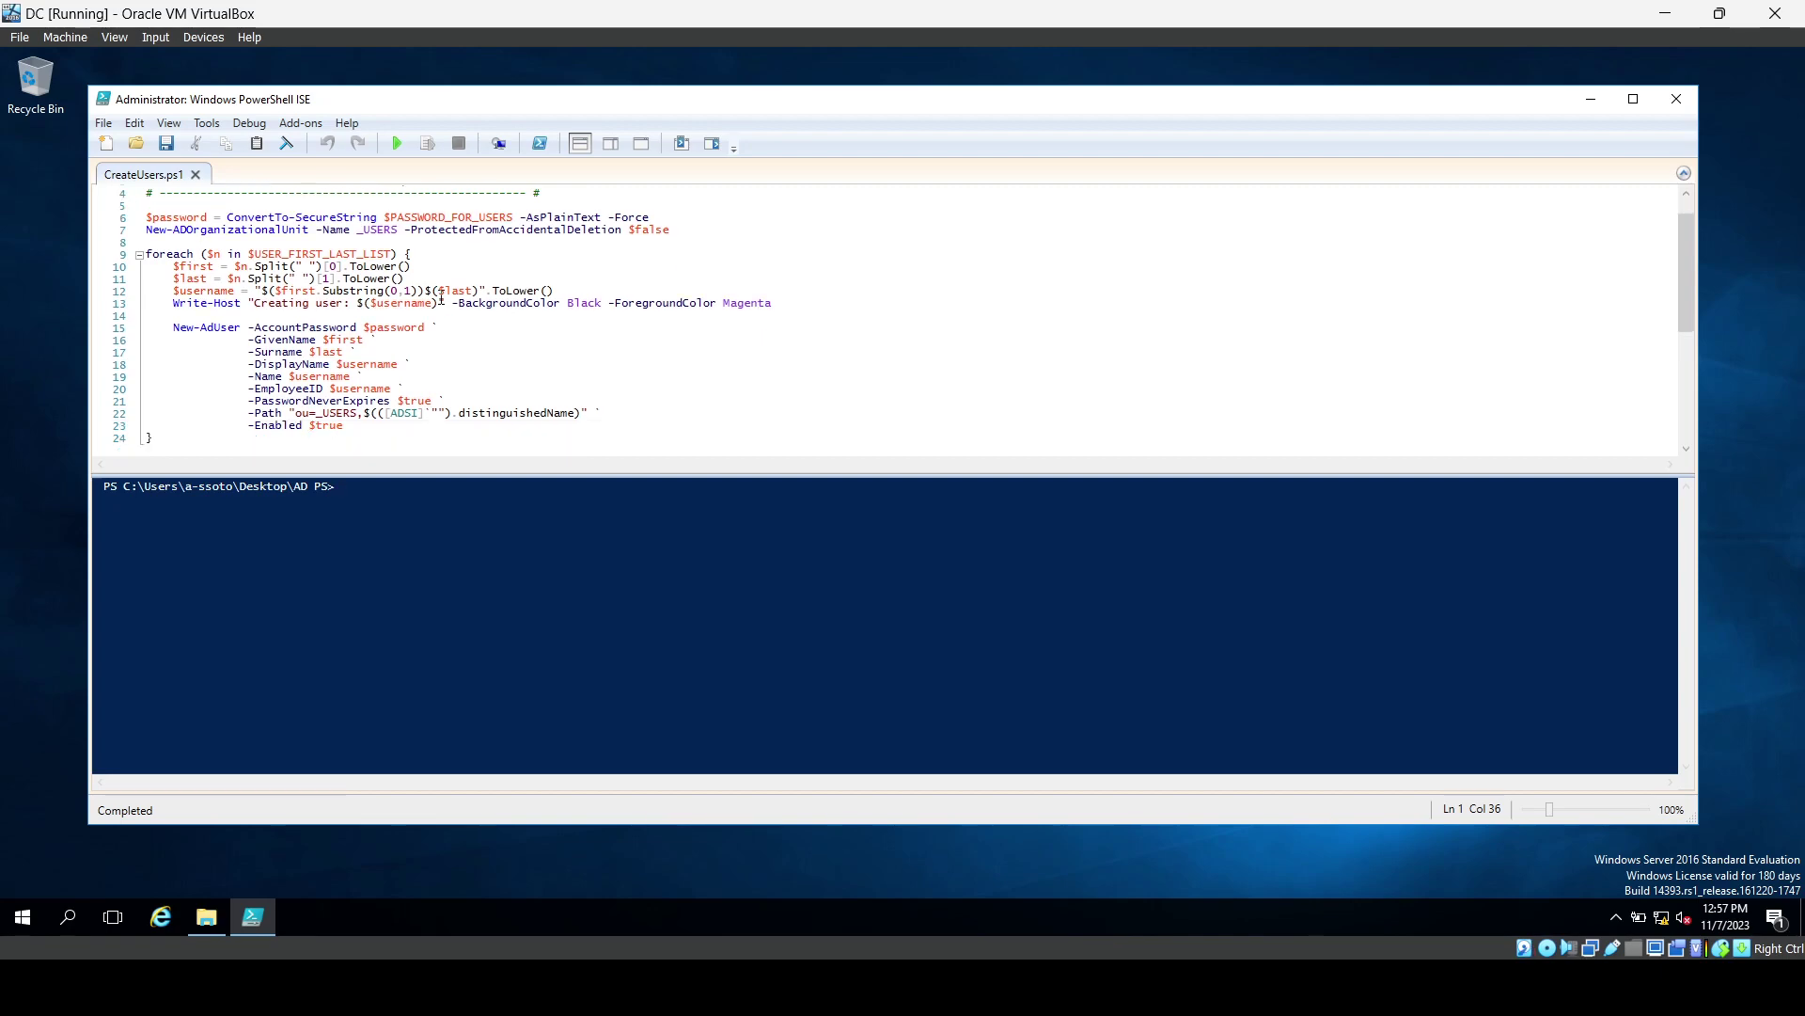
scroll(441, 298, up, 1)
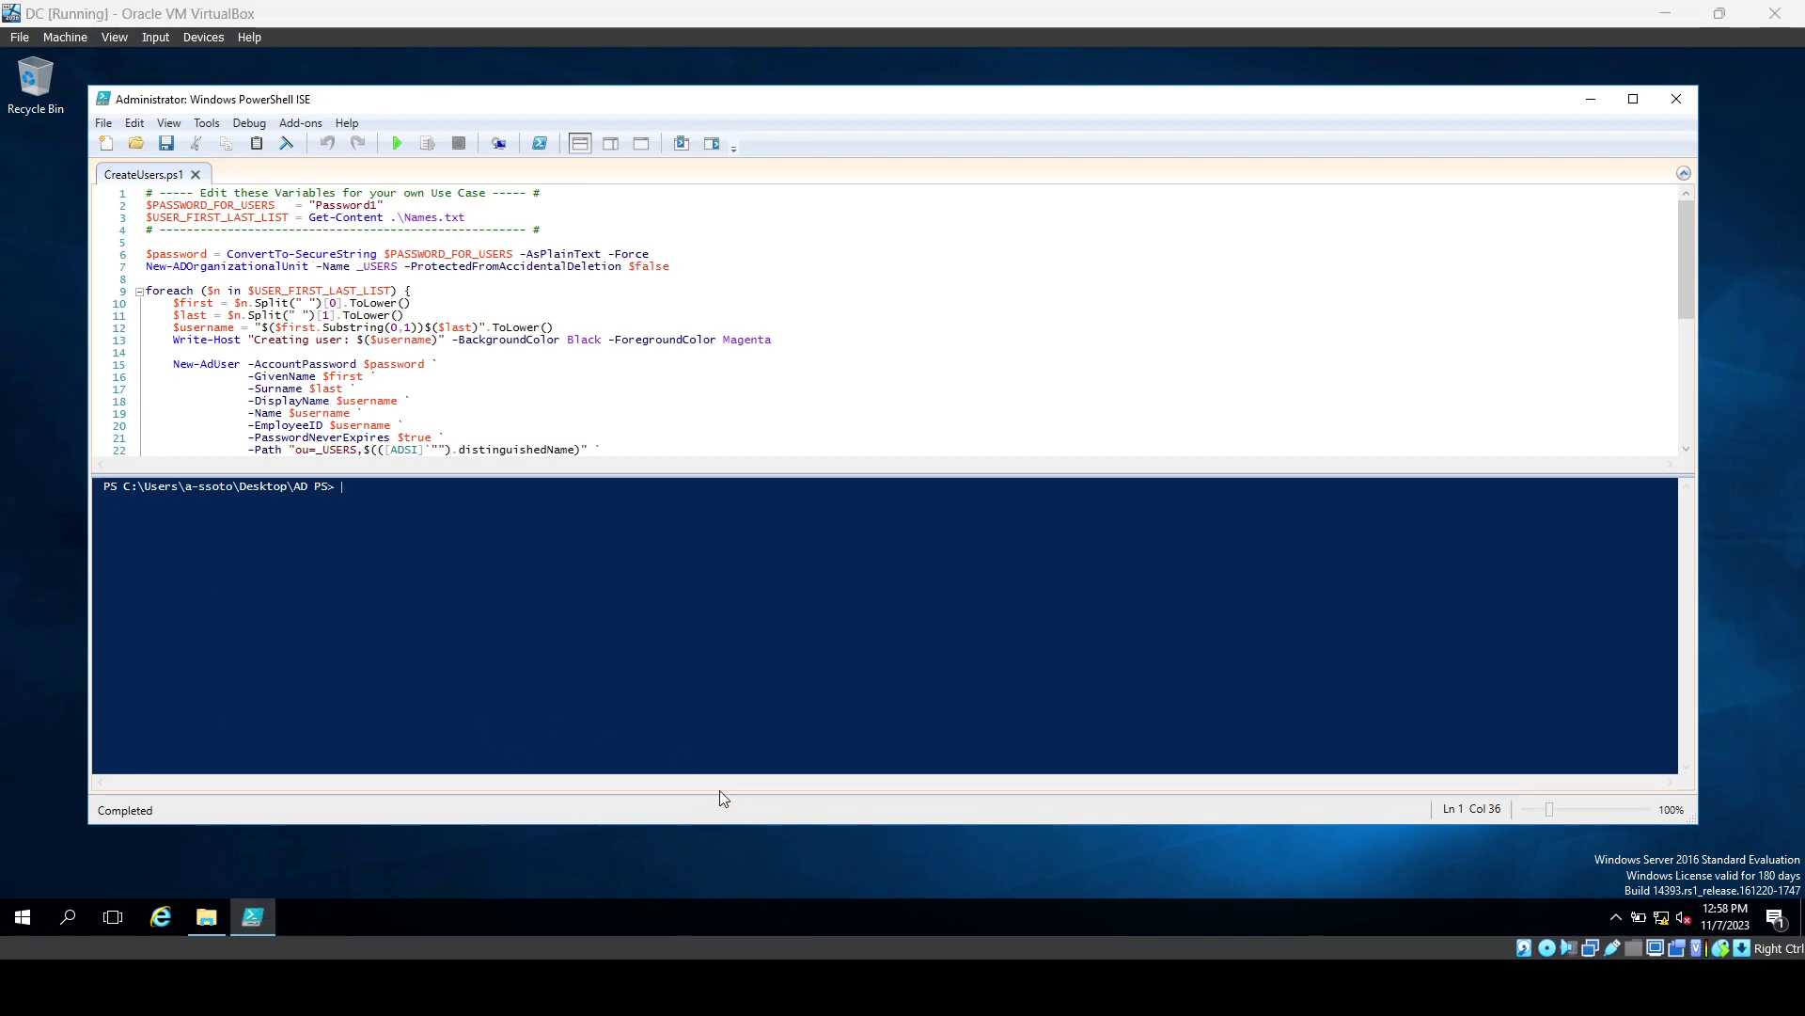
Open Names.txt from the AD PS folder in Notepad and minimize the folder window.
click(206, 917)
double_click(590, 344)
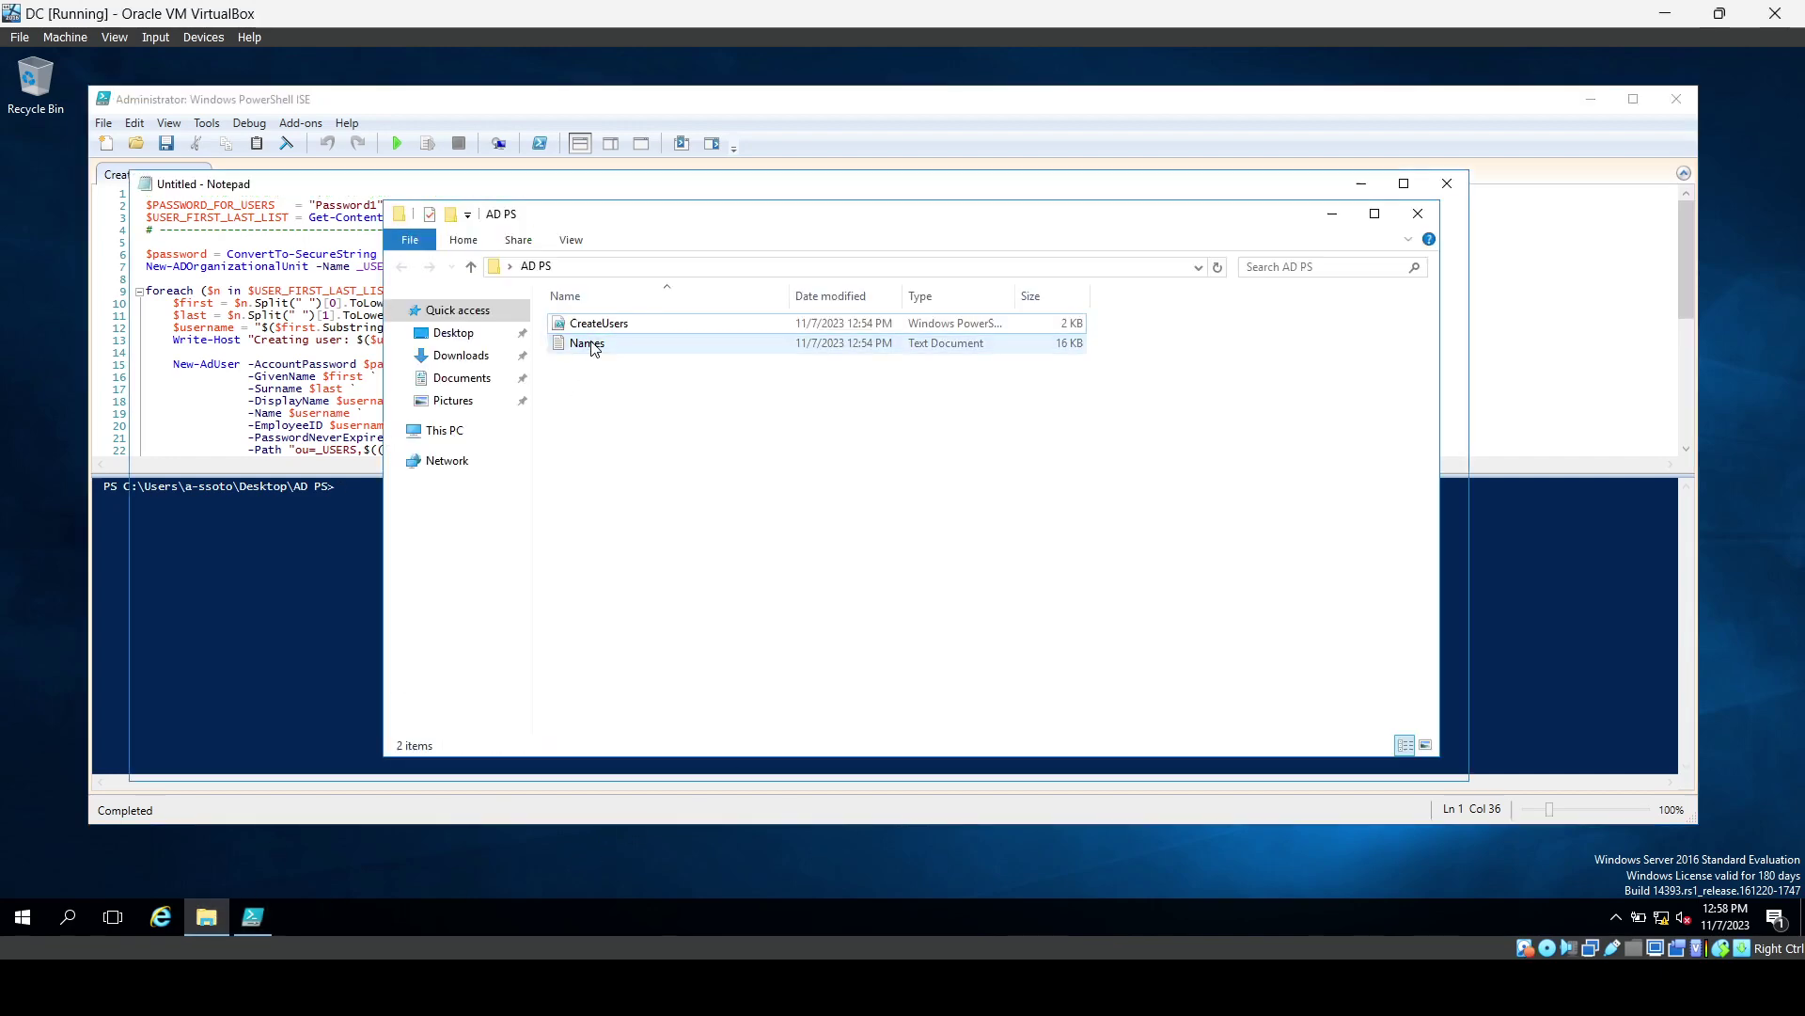
drag(1273, 189, 1578, 74)
click(1339, 212)
Insert a new first line in Names.txt and type the admin's full name.
click(651, 126)
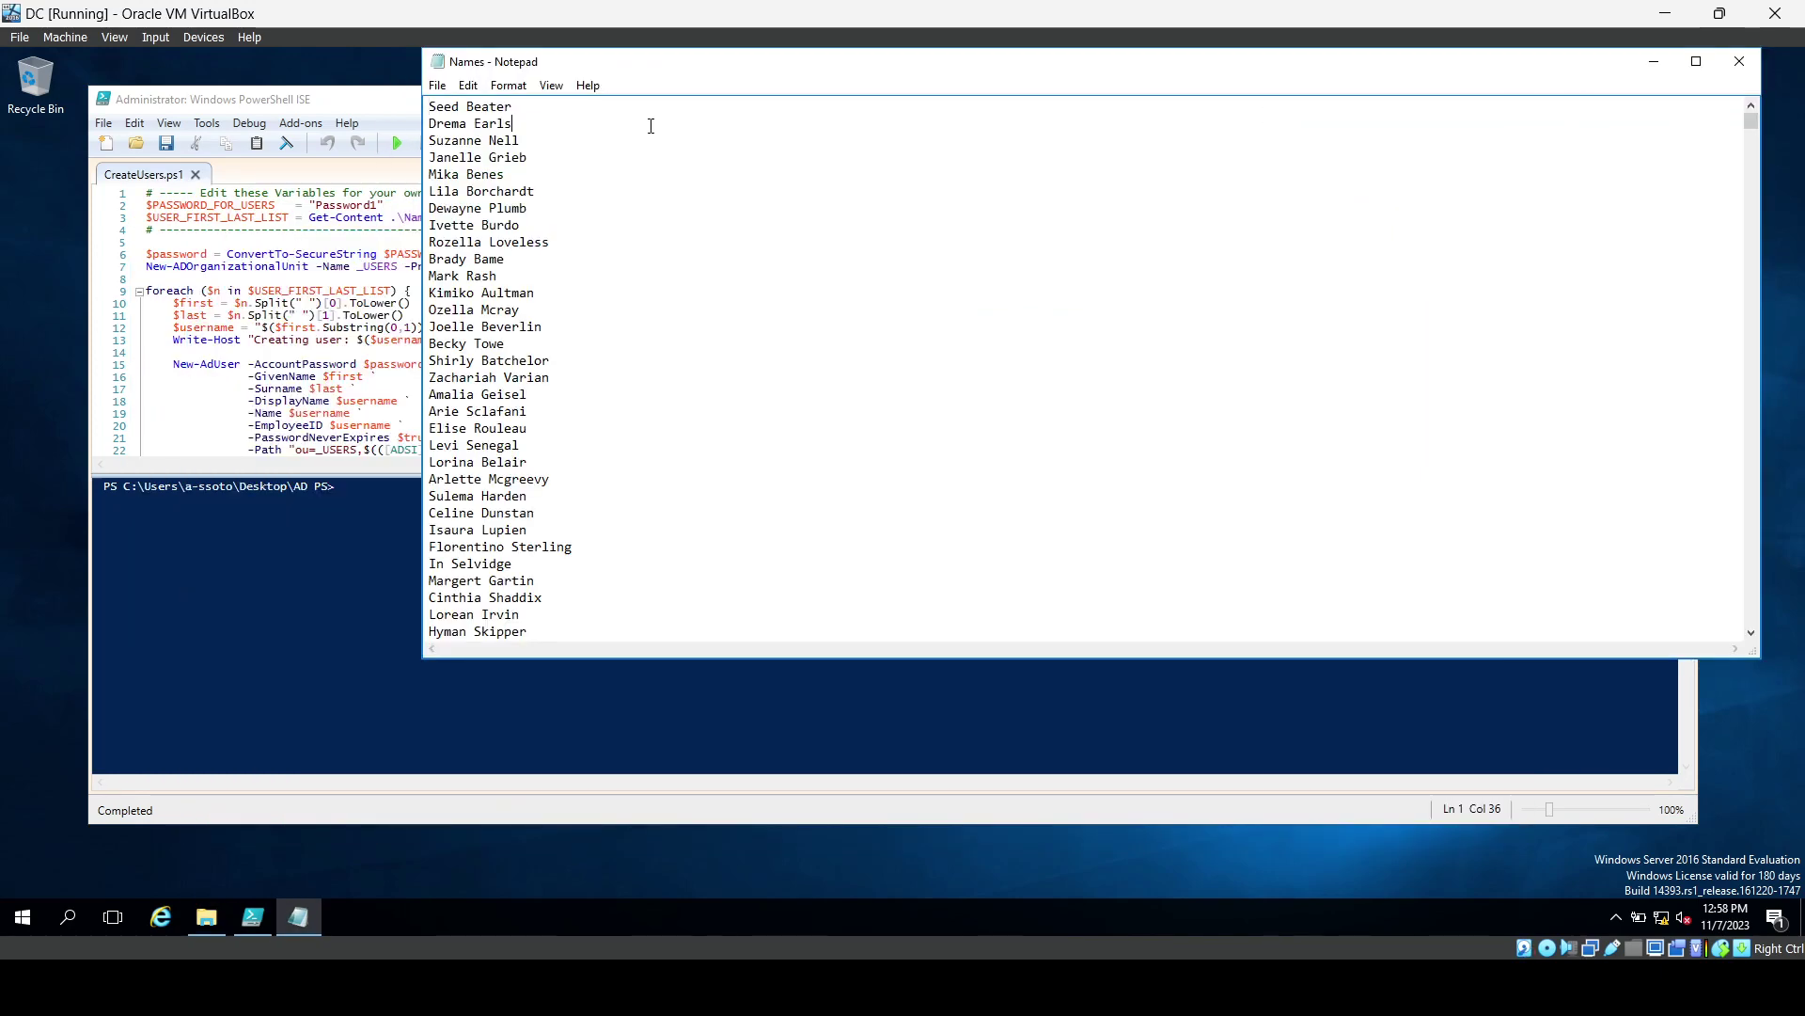
key(Return)
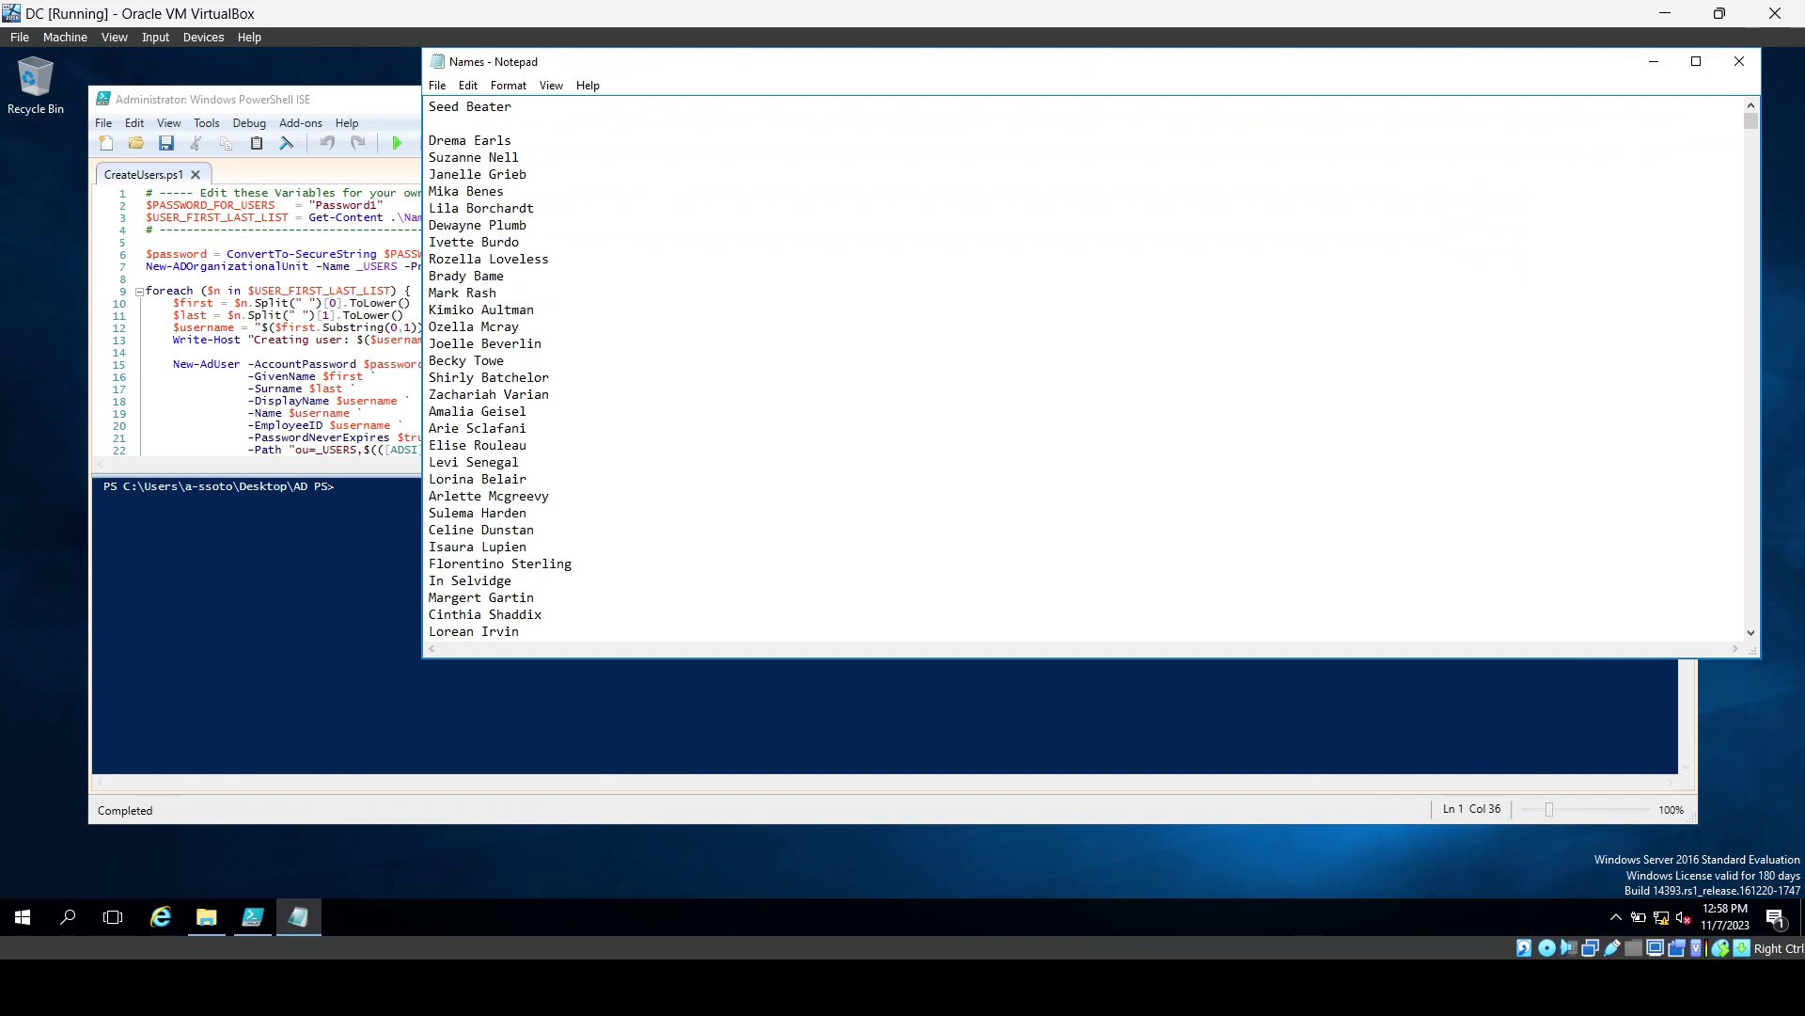
key(BackSpace)
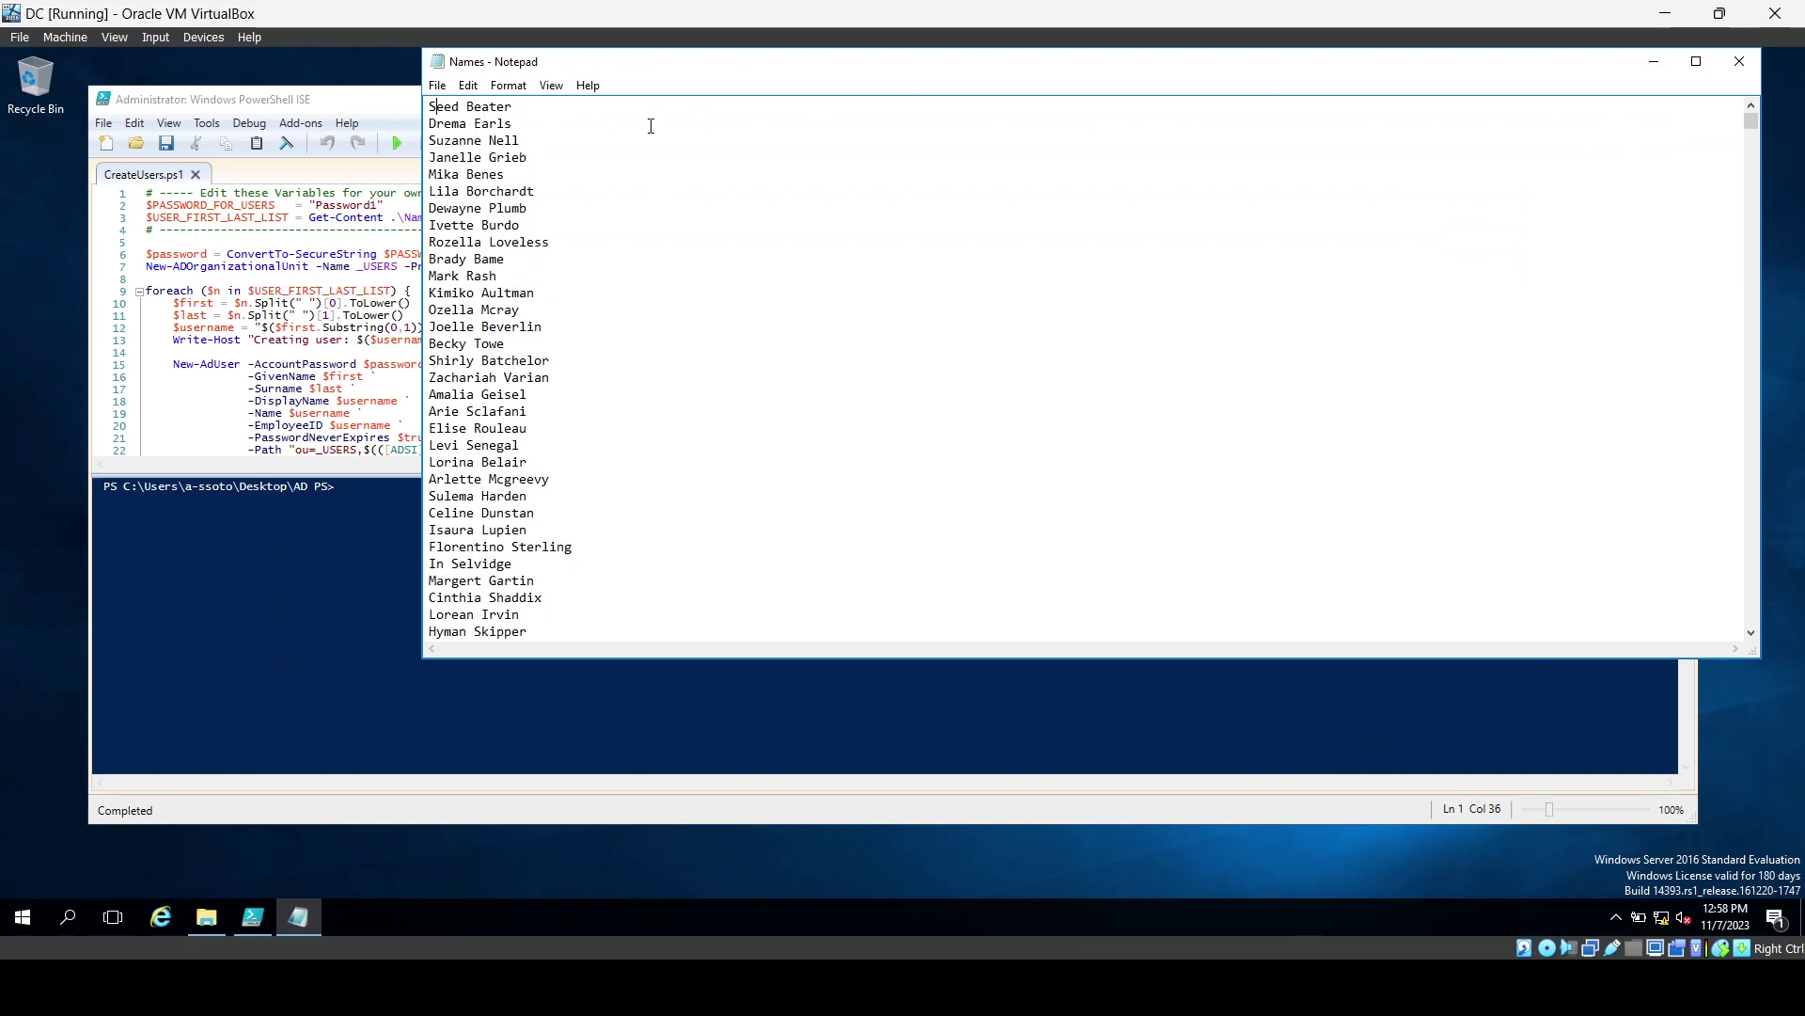
key(Return)
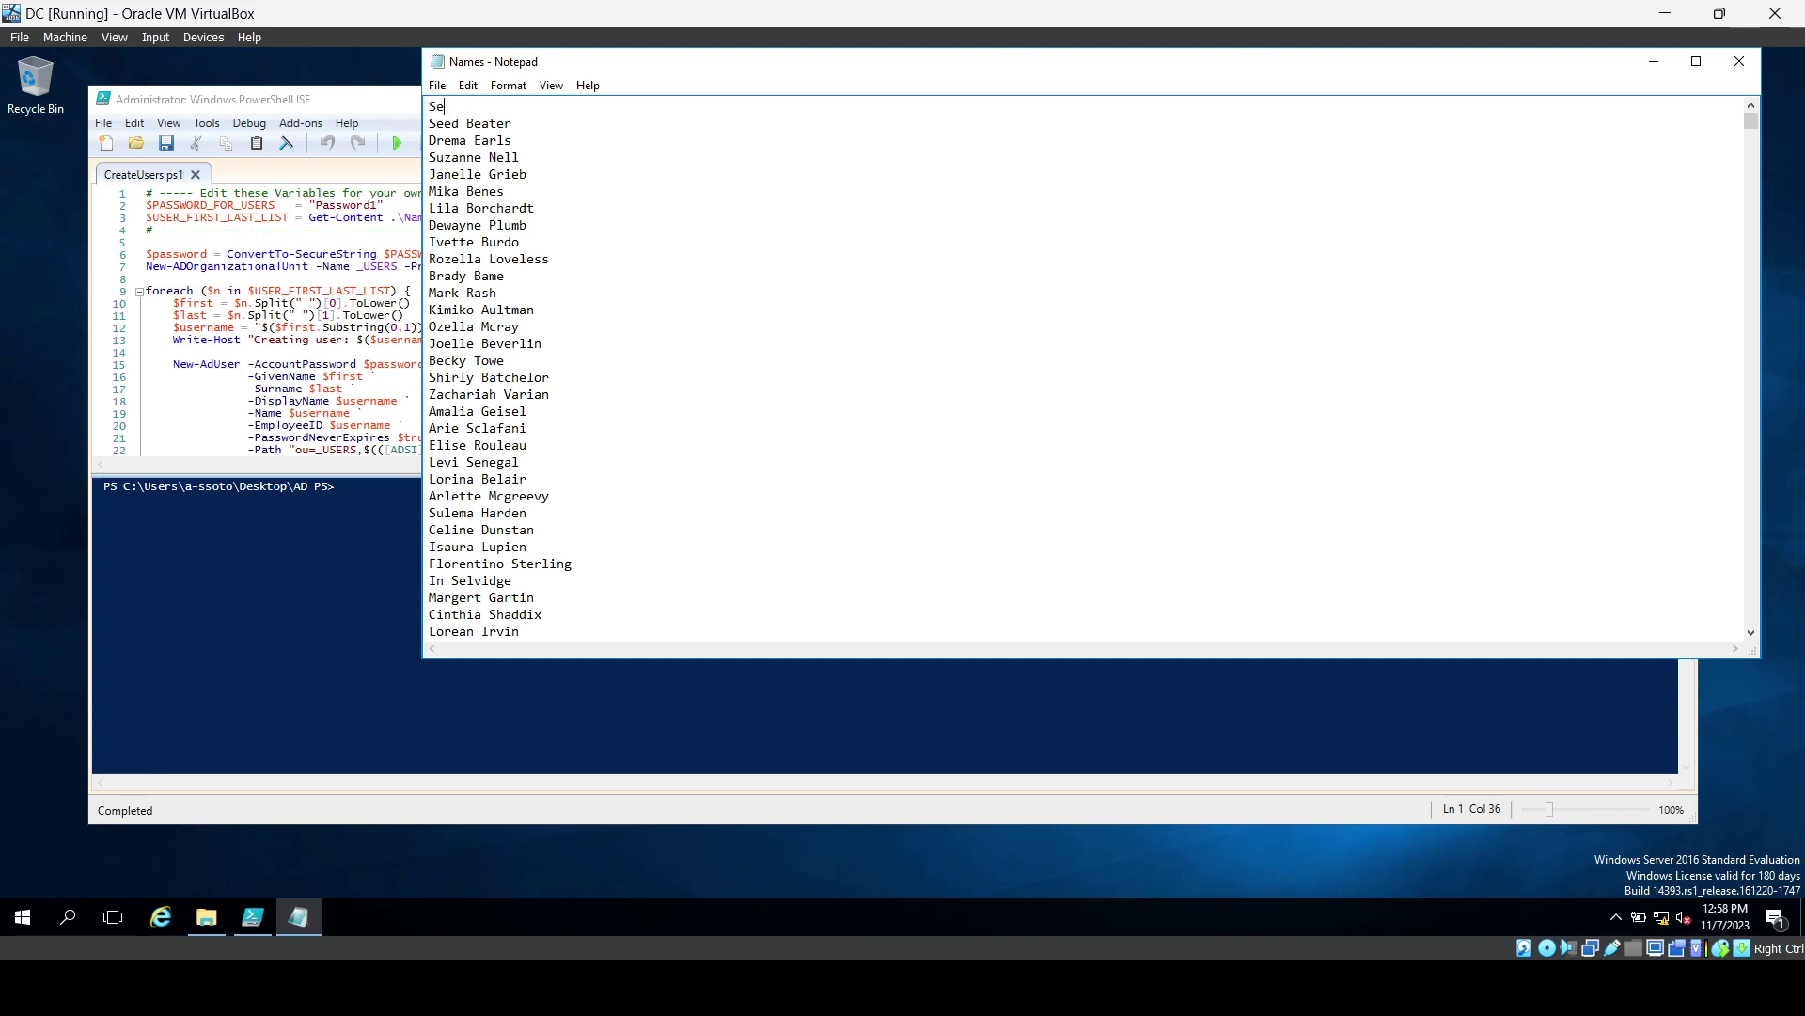
Move Notepad lower right to reveal the ISE script, and add an 's' after the name.
drag(749, 76, 860, 177)
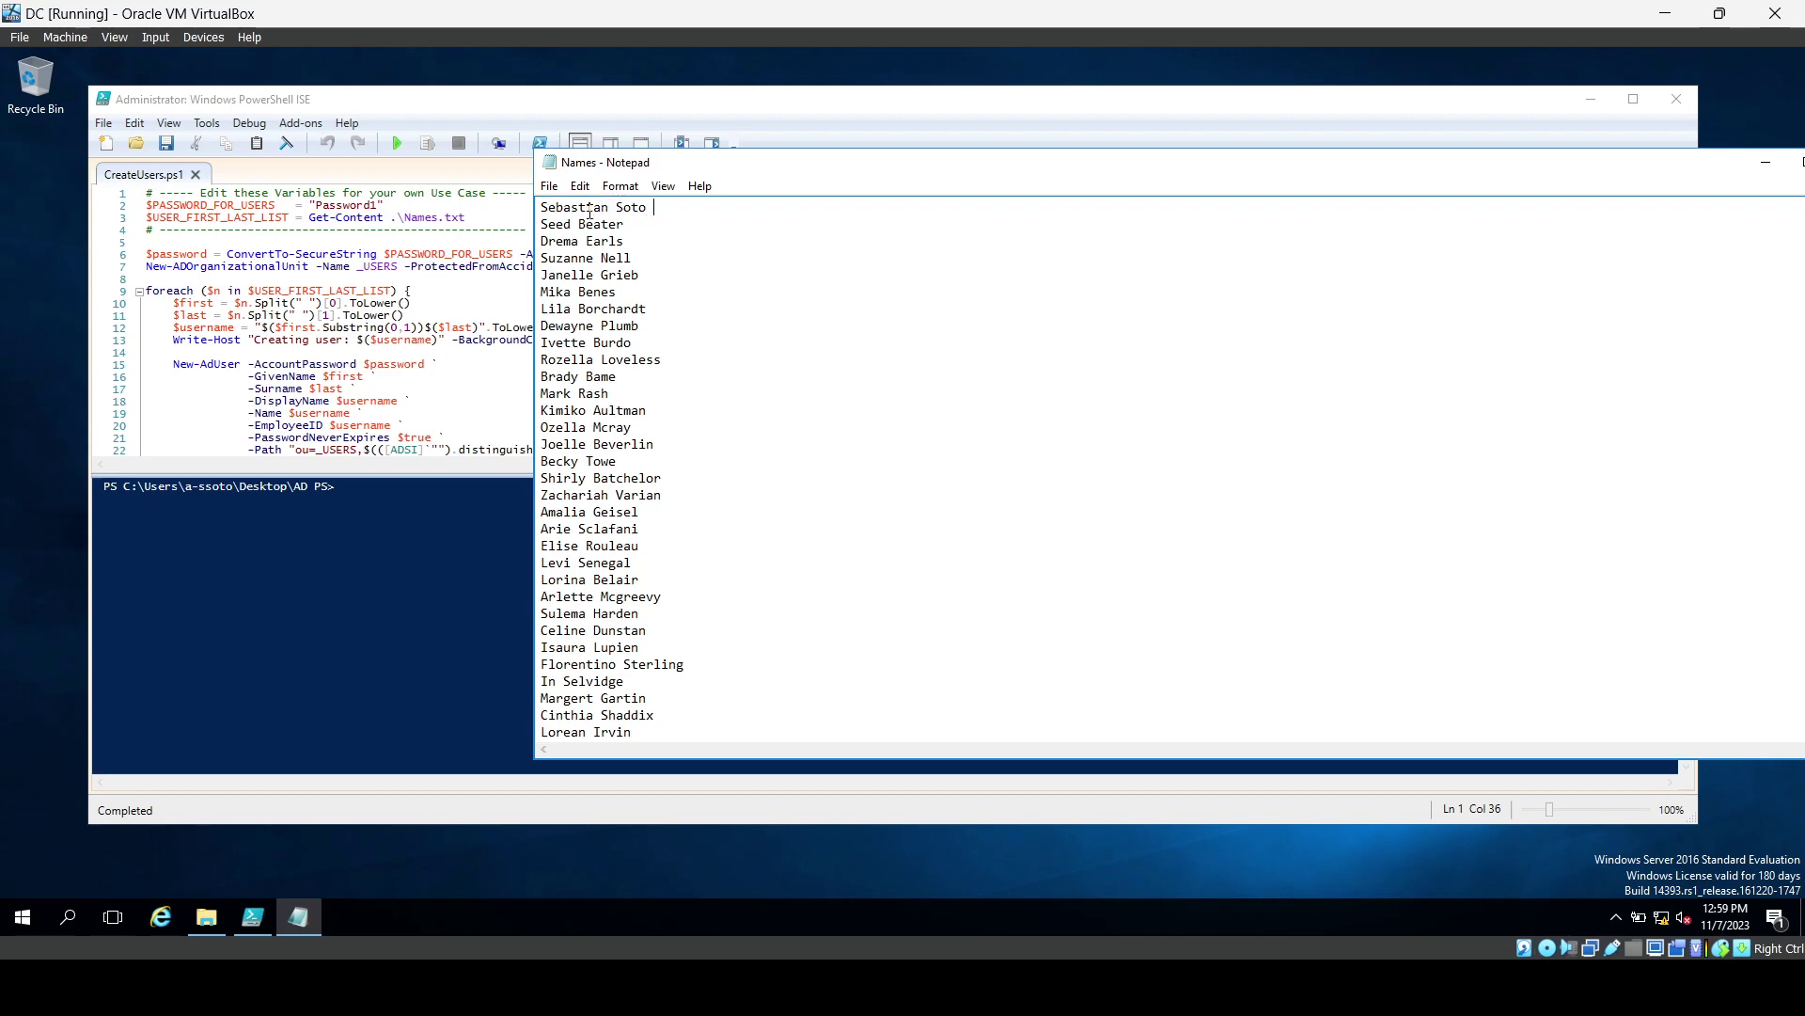
text(s)
Fix the first line of Names.txt so it holds just the admin's full name.
drag(882, 174, 1238, 201)
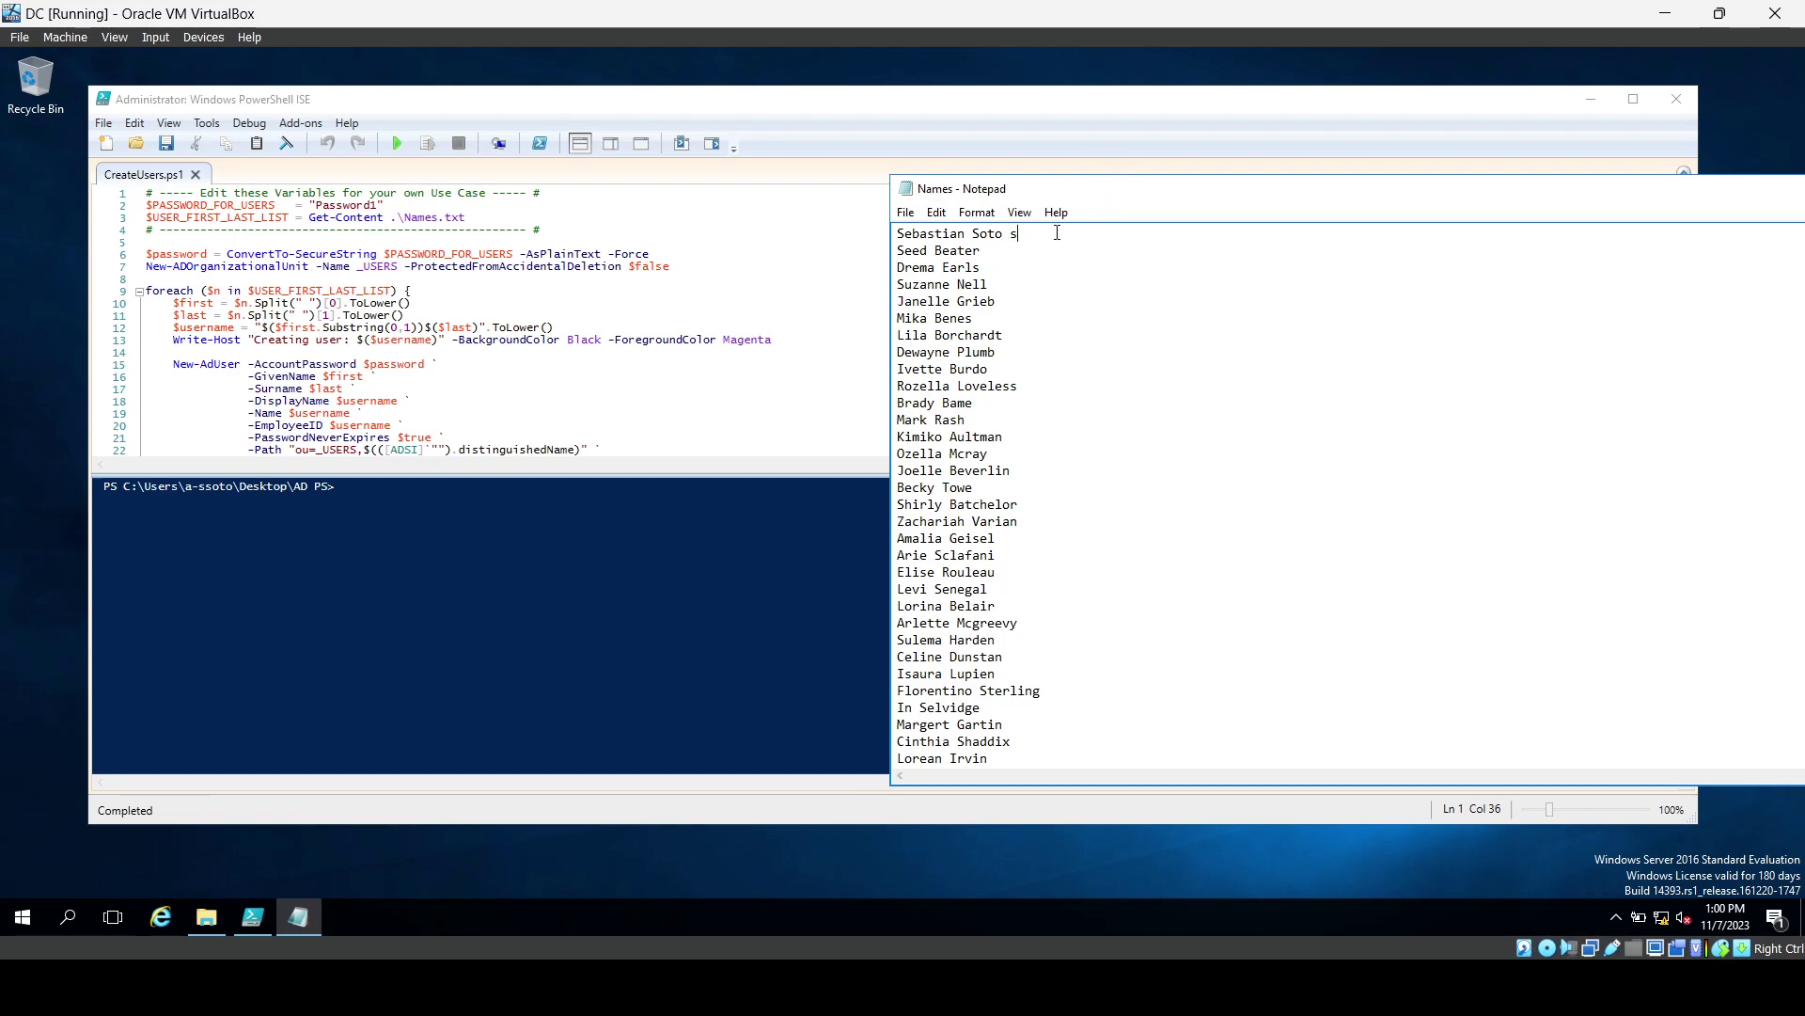
text(soto)
key(BackSpace)
key(BackSpace)
key(BackSpace)
key(BackSpace)
key(BackSpace)
key(BackSpace)
Save Names.txt via File > Save and close Notepad.
drag(1435, 197, 1231, 161)
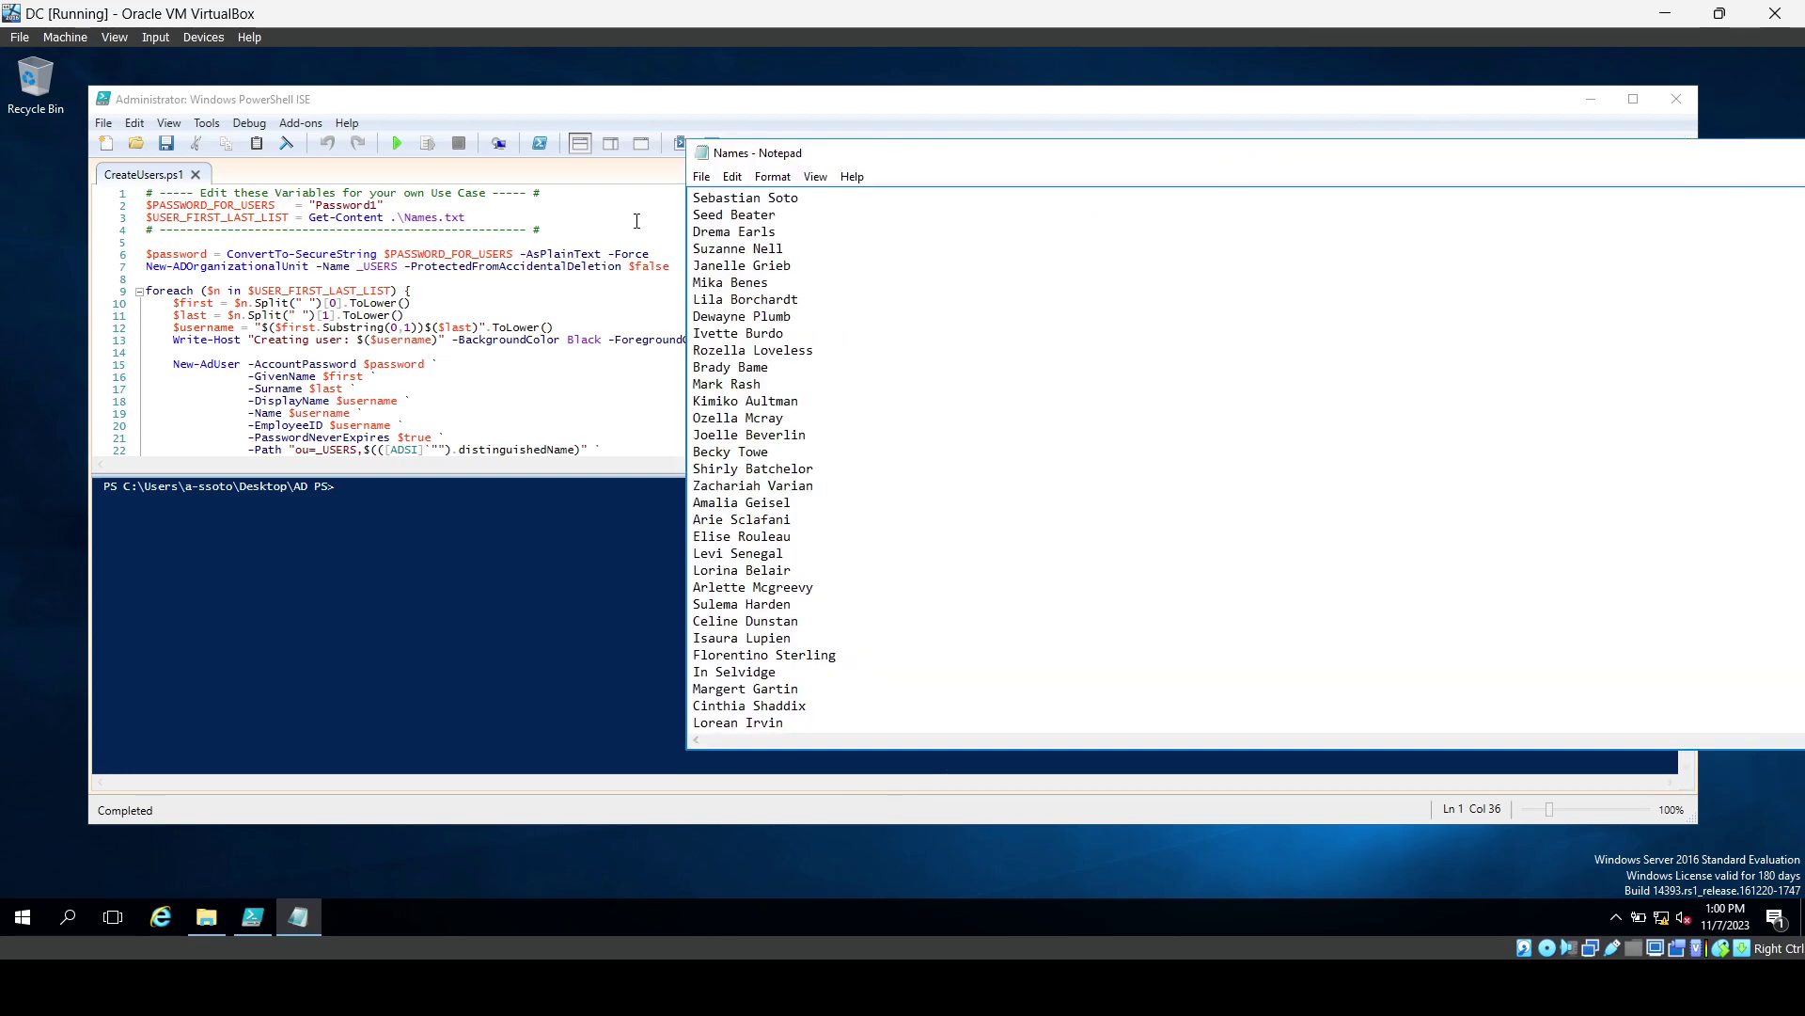
click(701, 177)
click(727, 239)
drag(1566, 152, 1348, 173)
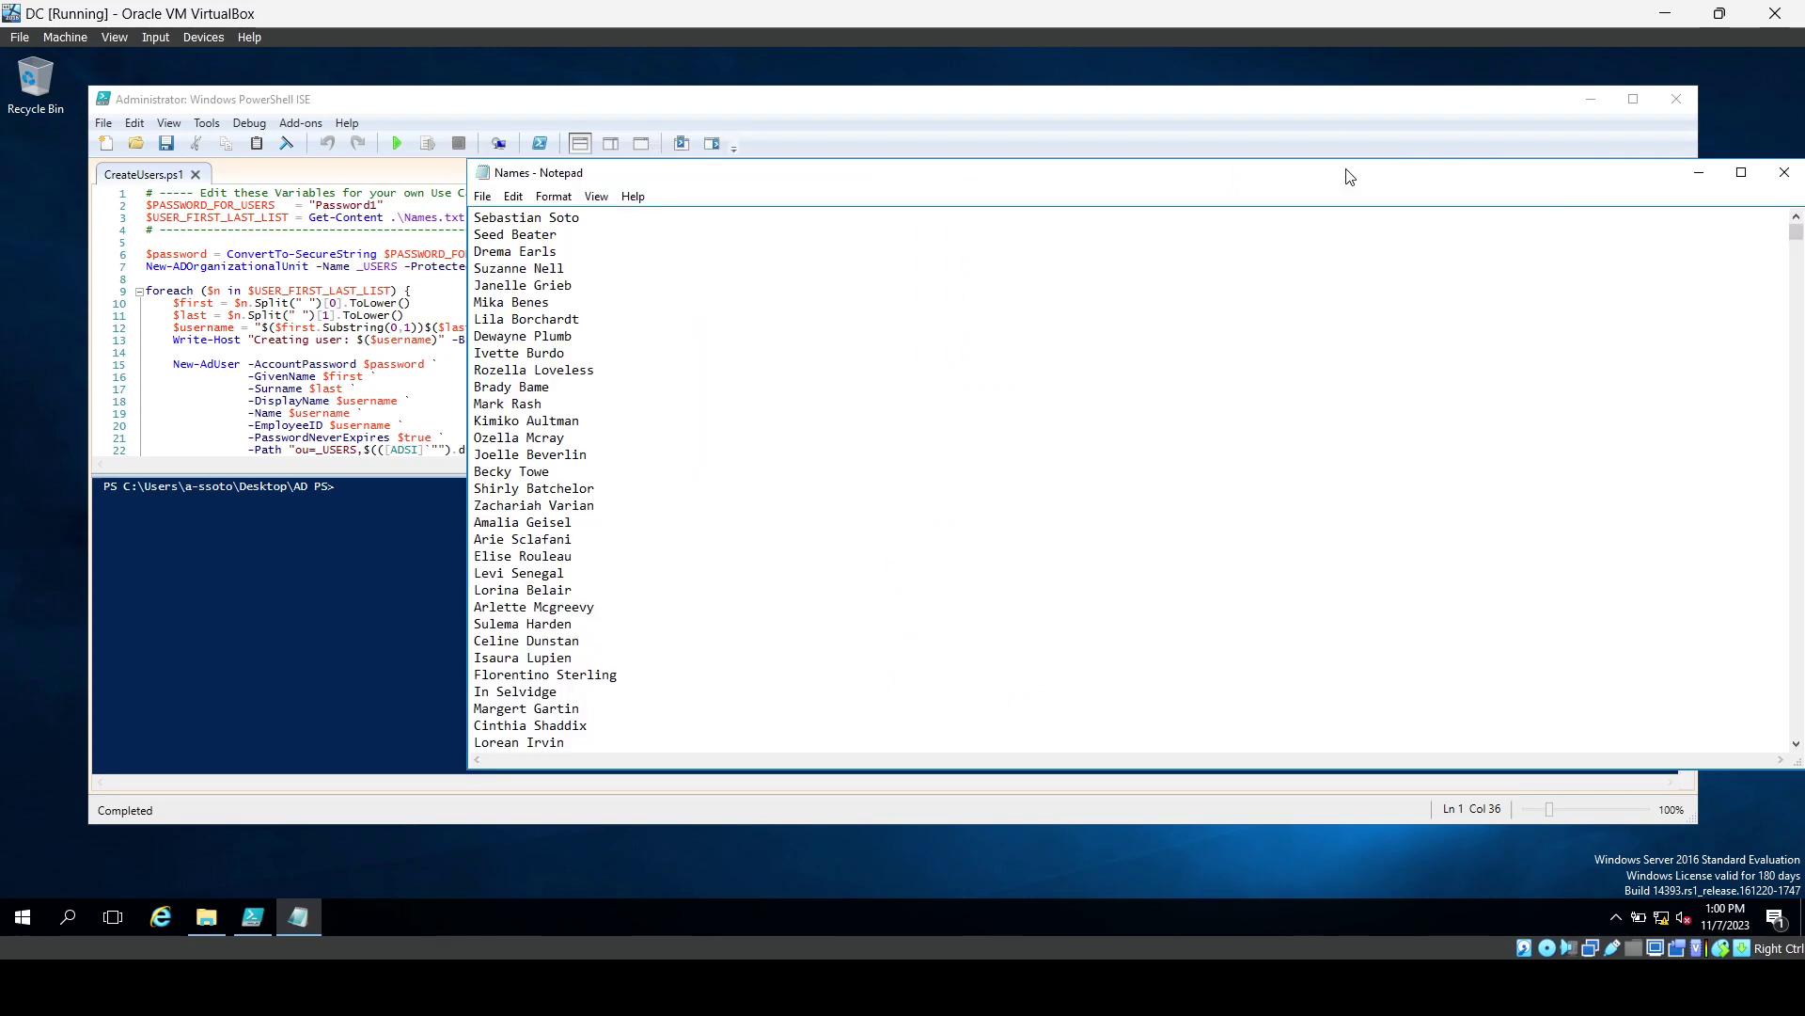
click(1784, 172)
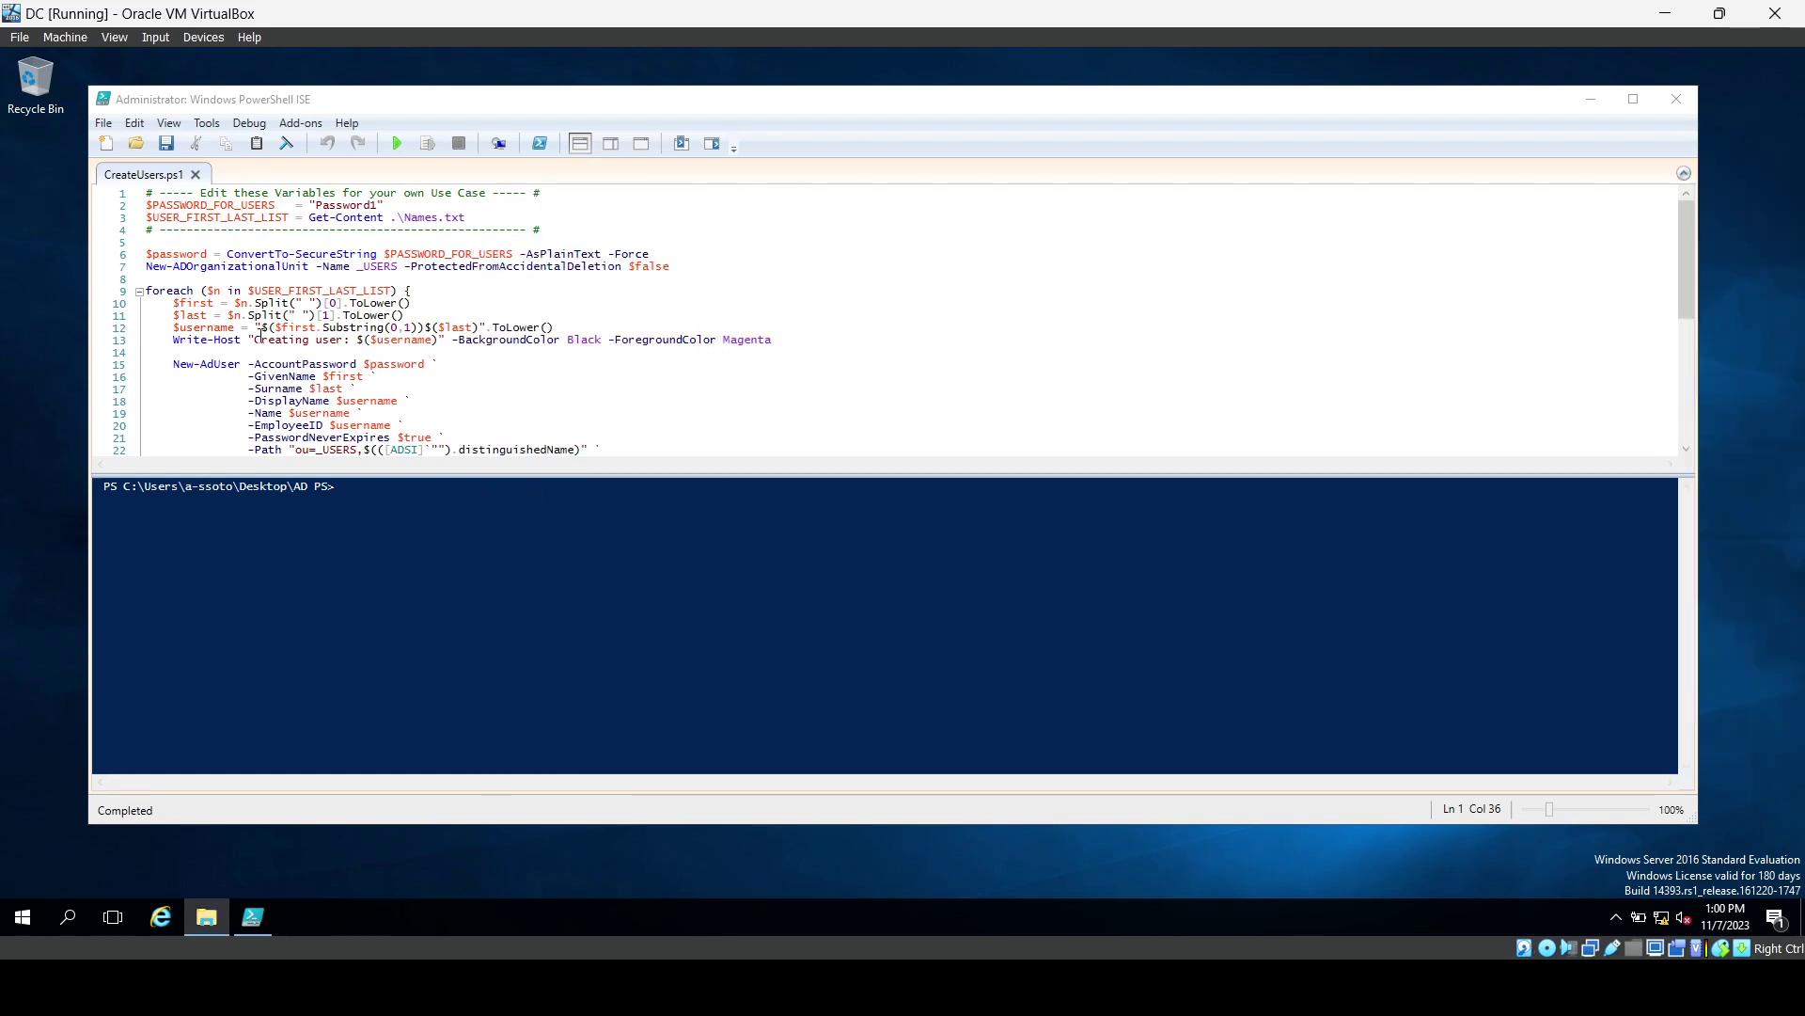
Review the CreateUsers.ps1 user-creation loop in PowerShell ISE, then focus the console prompt.
click(199, 341)
double_click(199, 340)
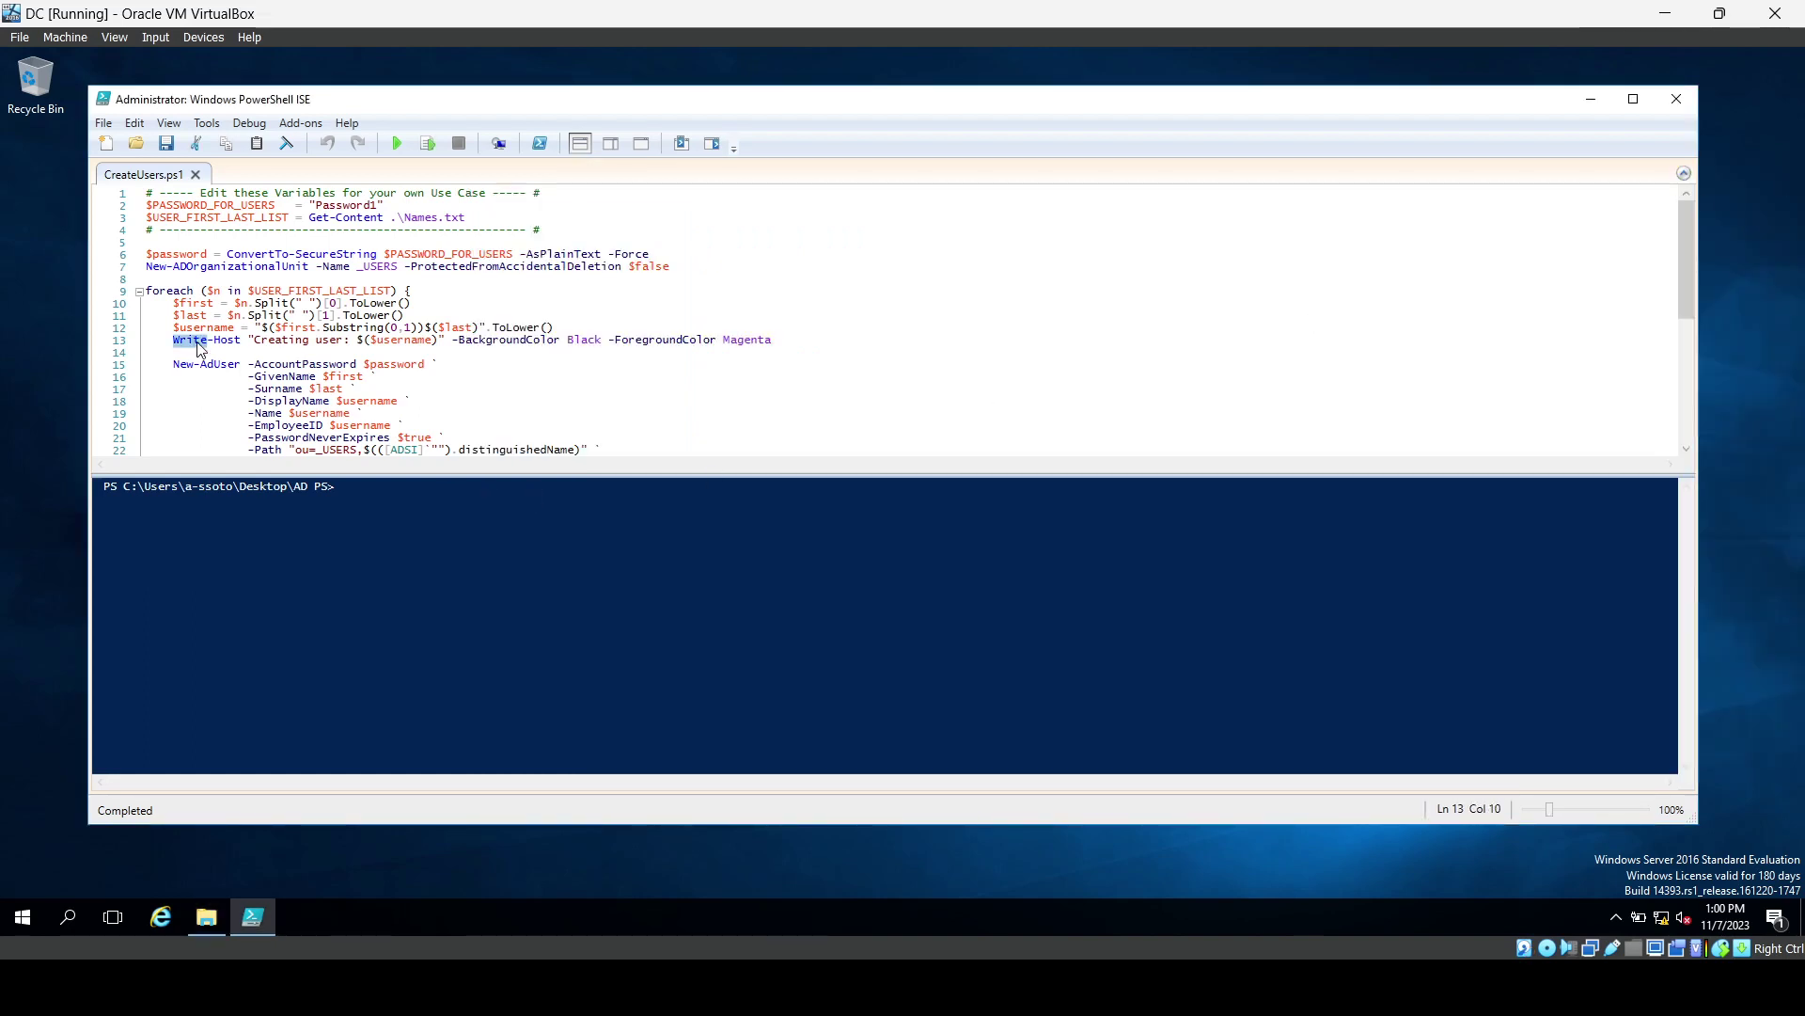
click(237, 341)
scroll(397, 346, down, 3)
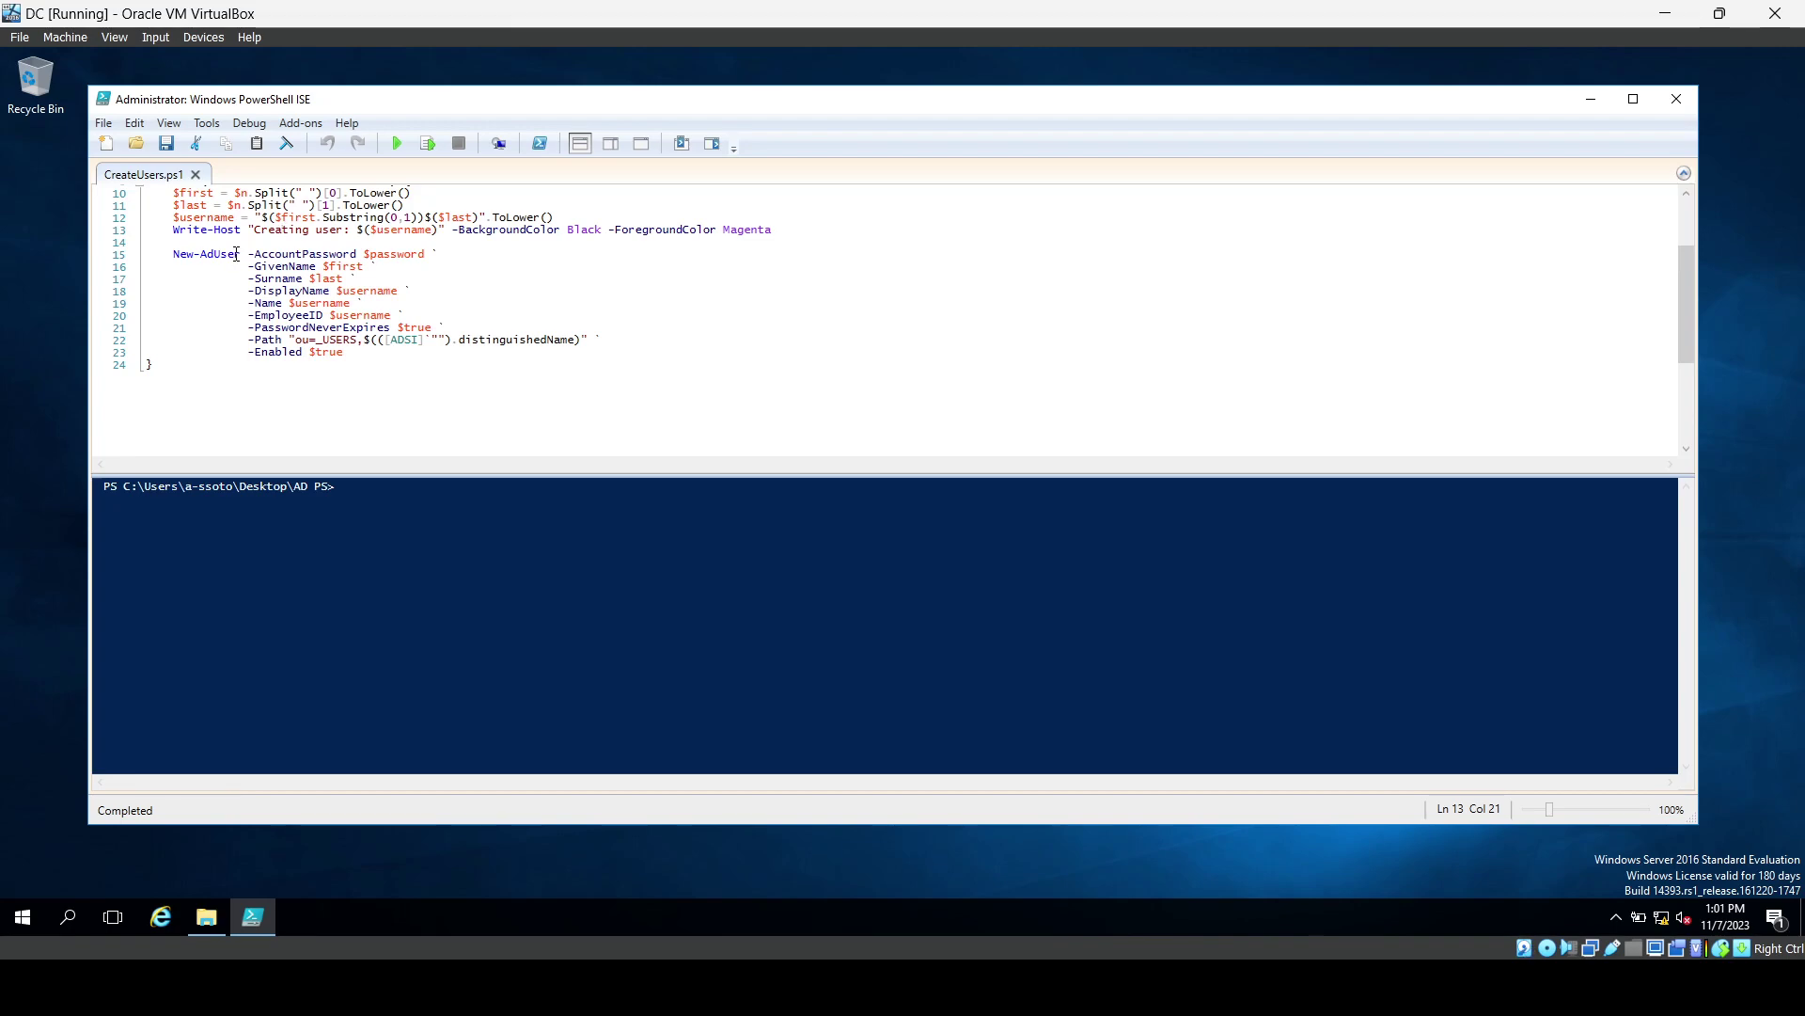
scroll(236, 254, up, 3)
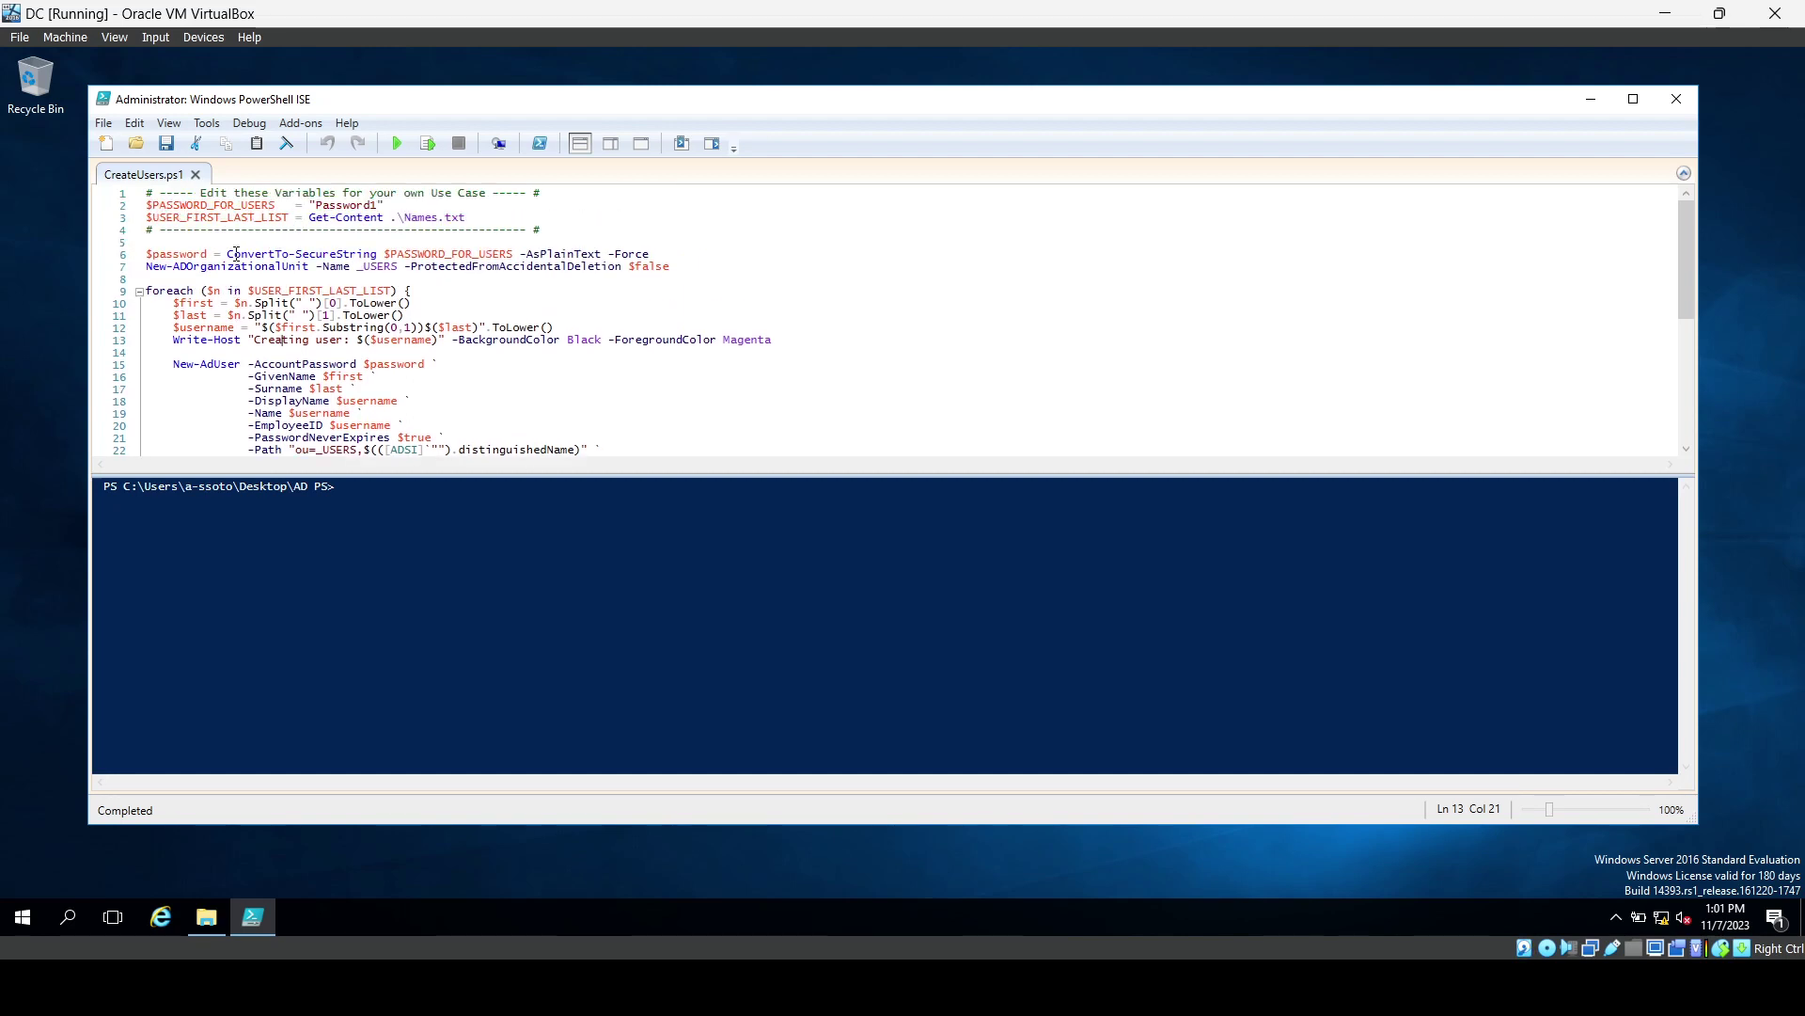
scroll(342, 278, down, 1)
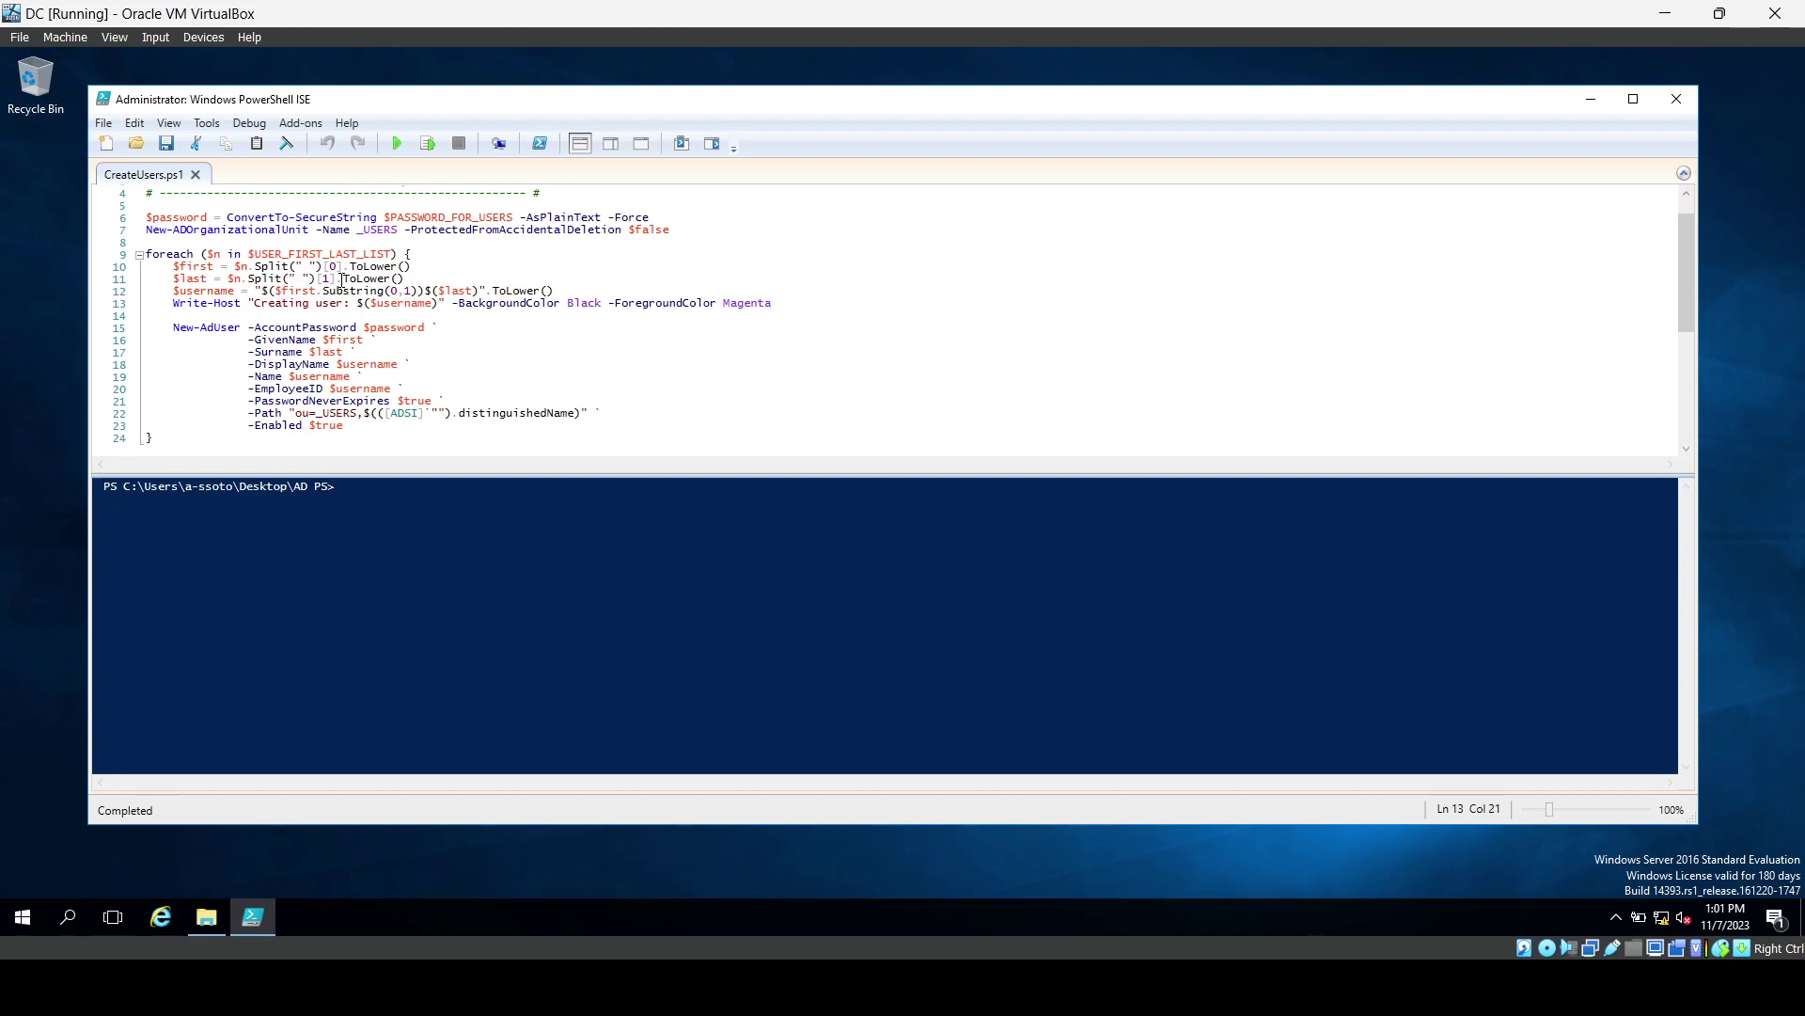
scroll(343, 279, down, 1)
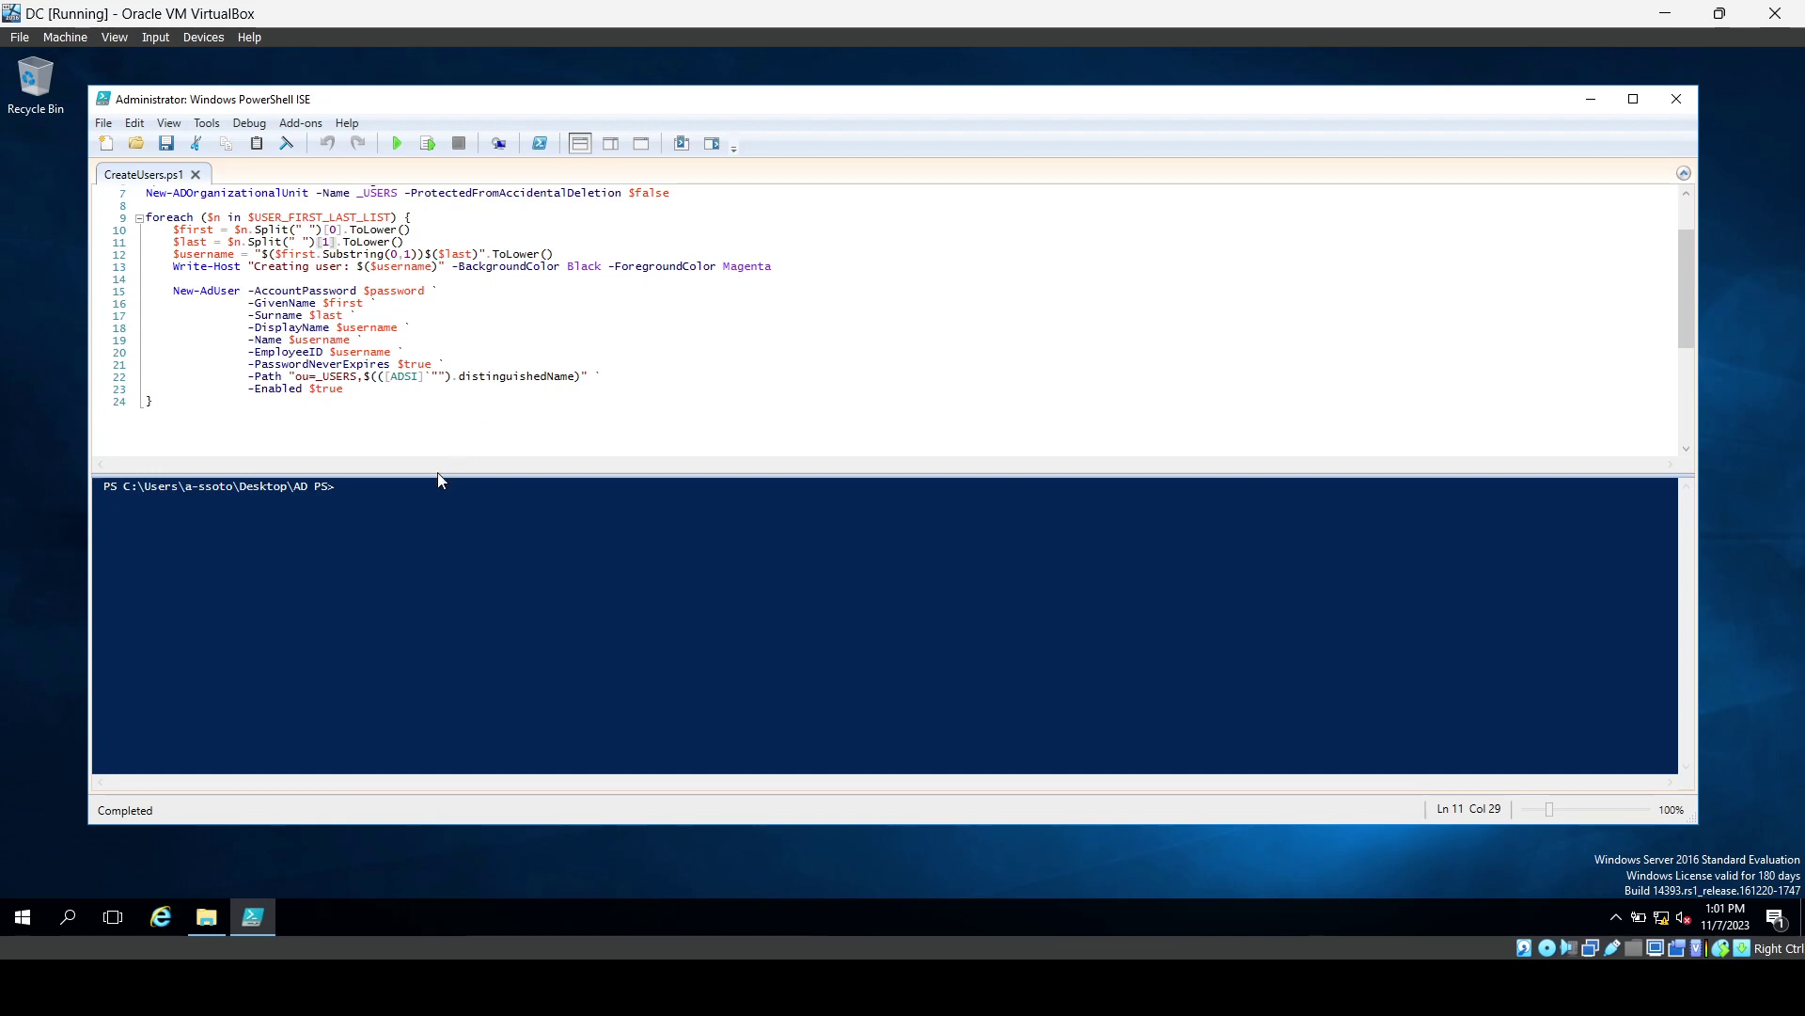
click(405, 504)
Run CreateUsers.ps1 to create the _USERS accounts, then close PowerShell ISE.
click(394, 142)
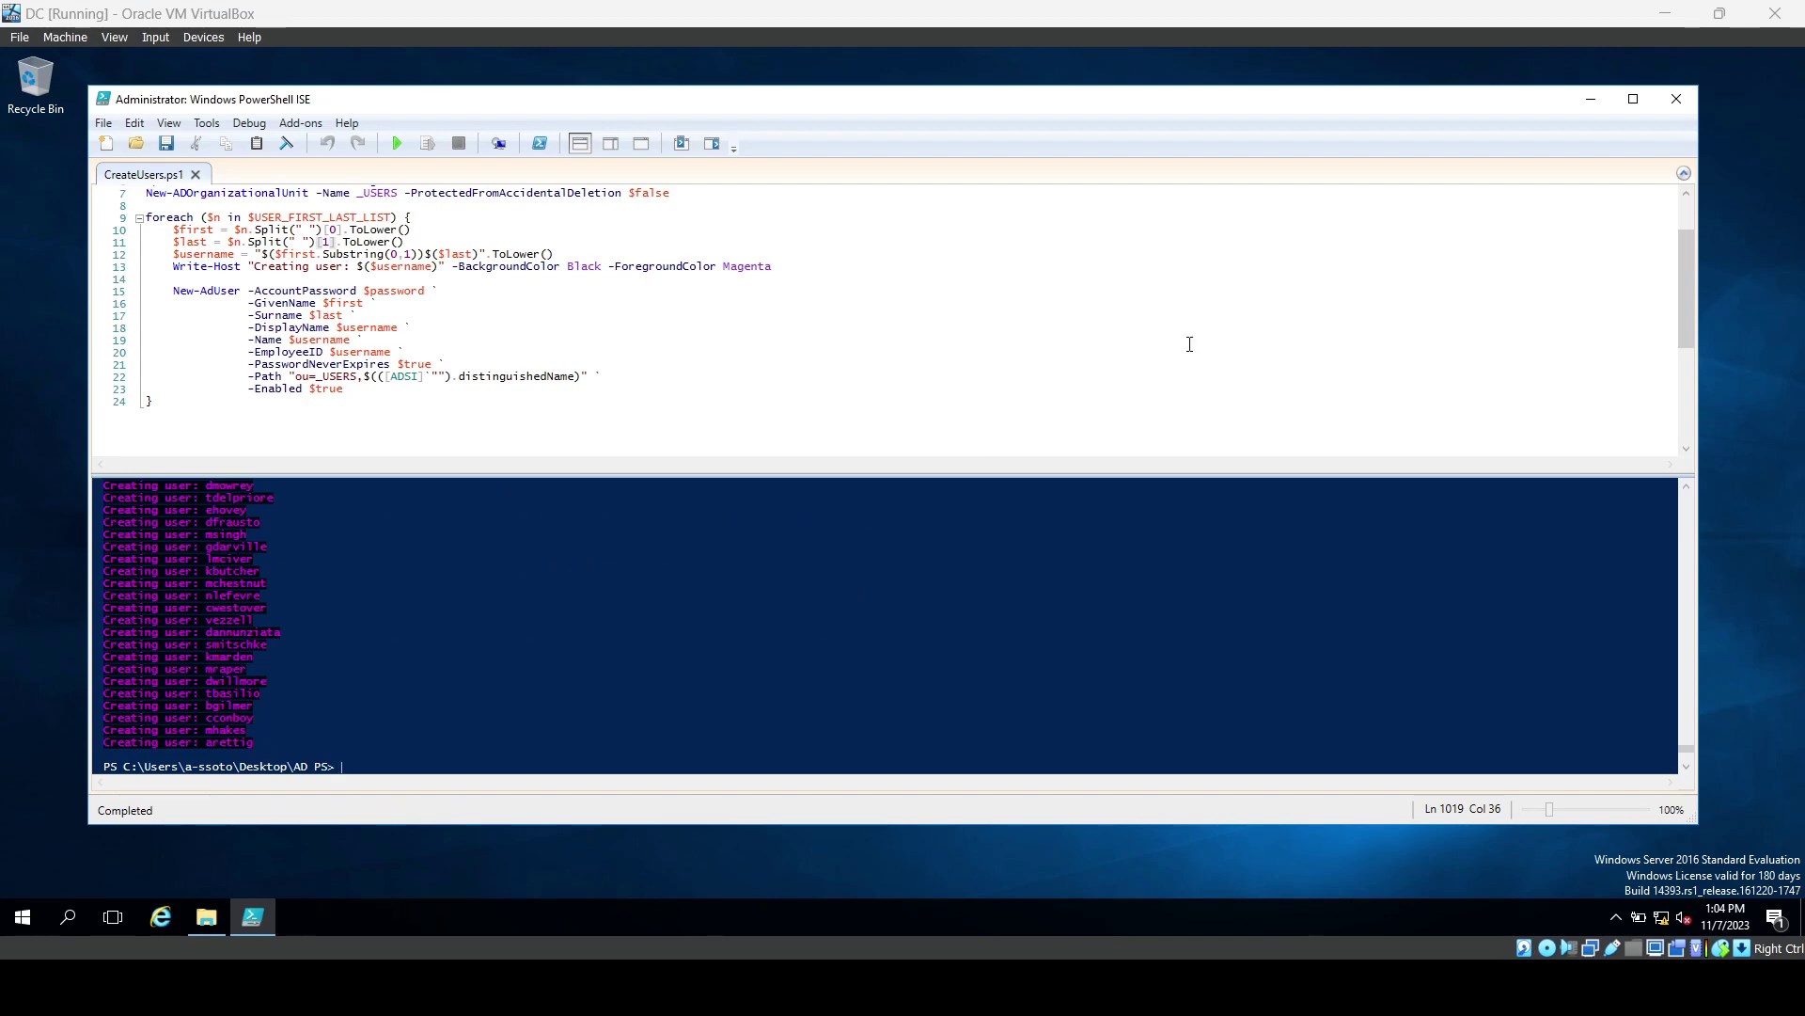
click(1666, 103)
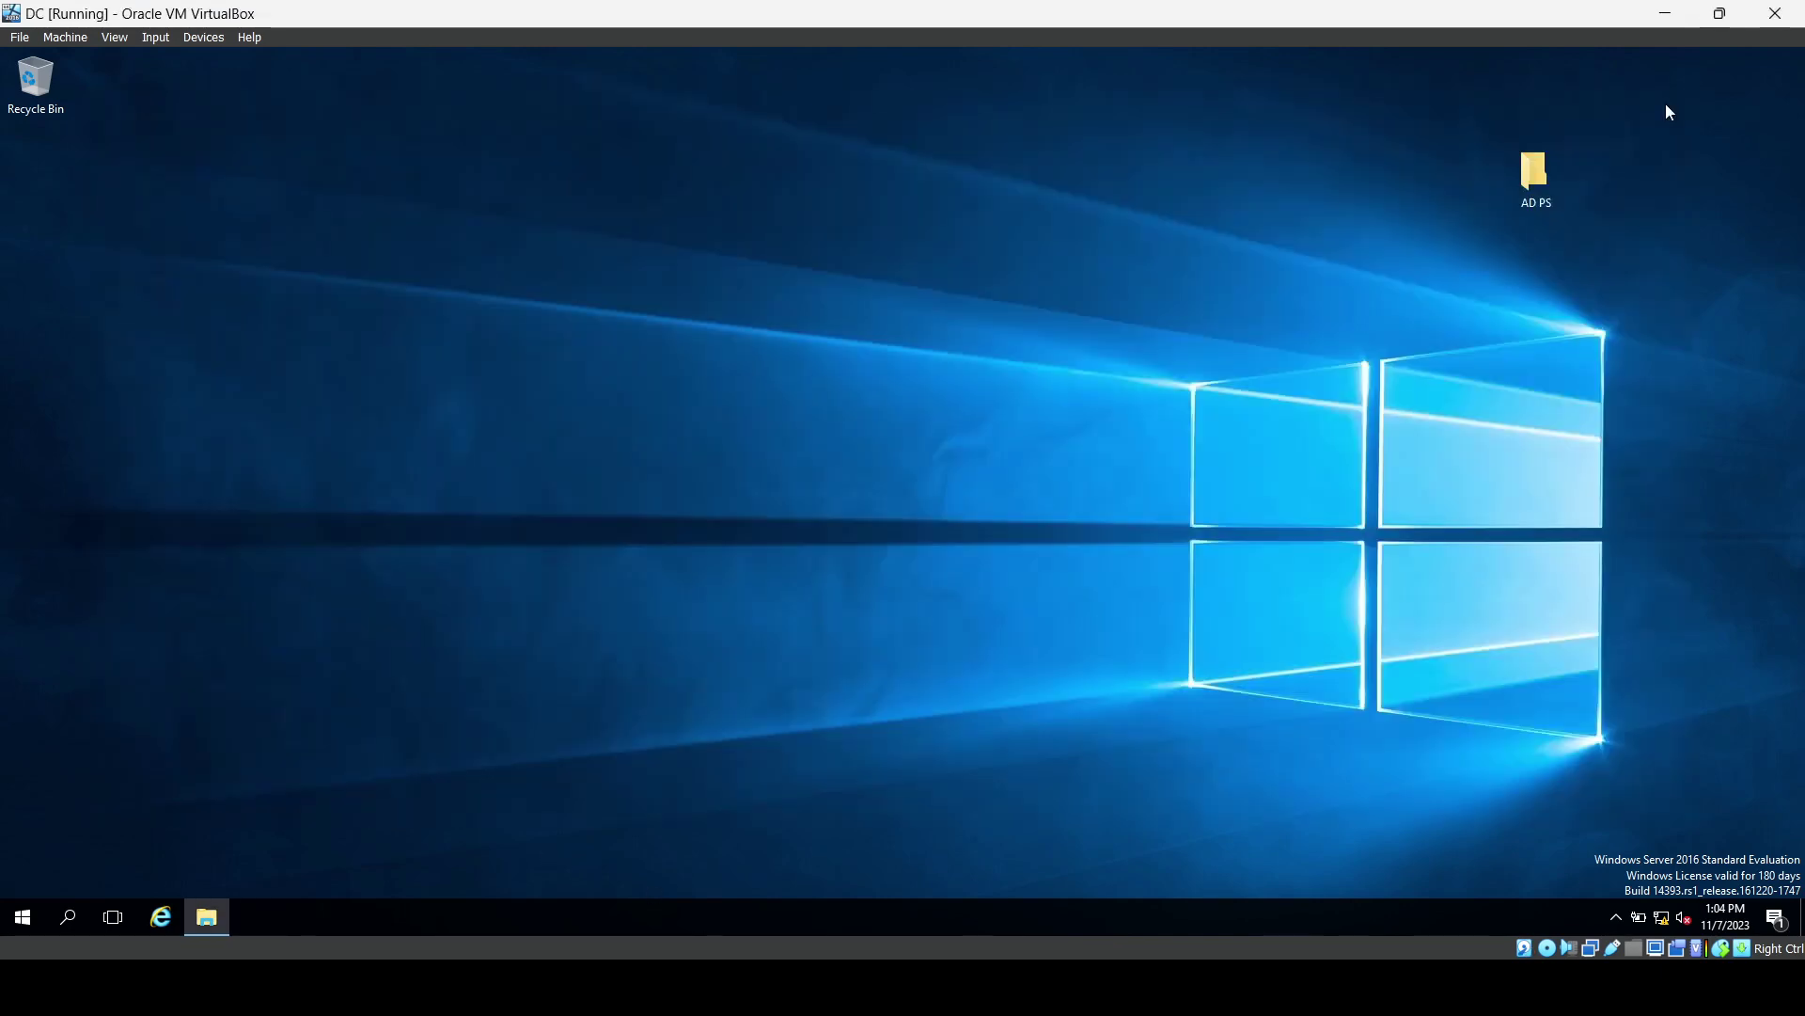
Launch Active Directory Users and Computers and browse the new accounts in mydomain.com's _USERS unit.
click(21, 916)
click(176, 681)
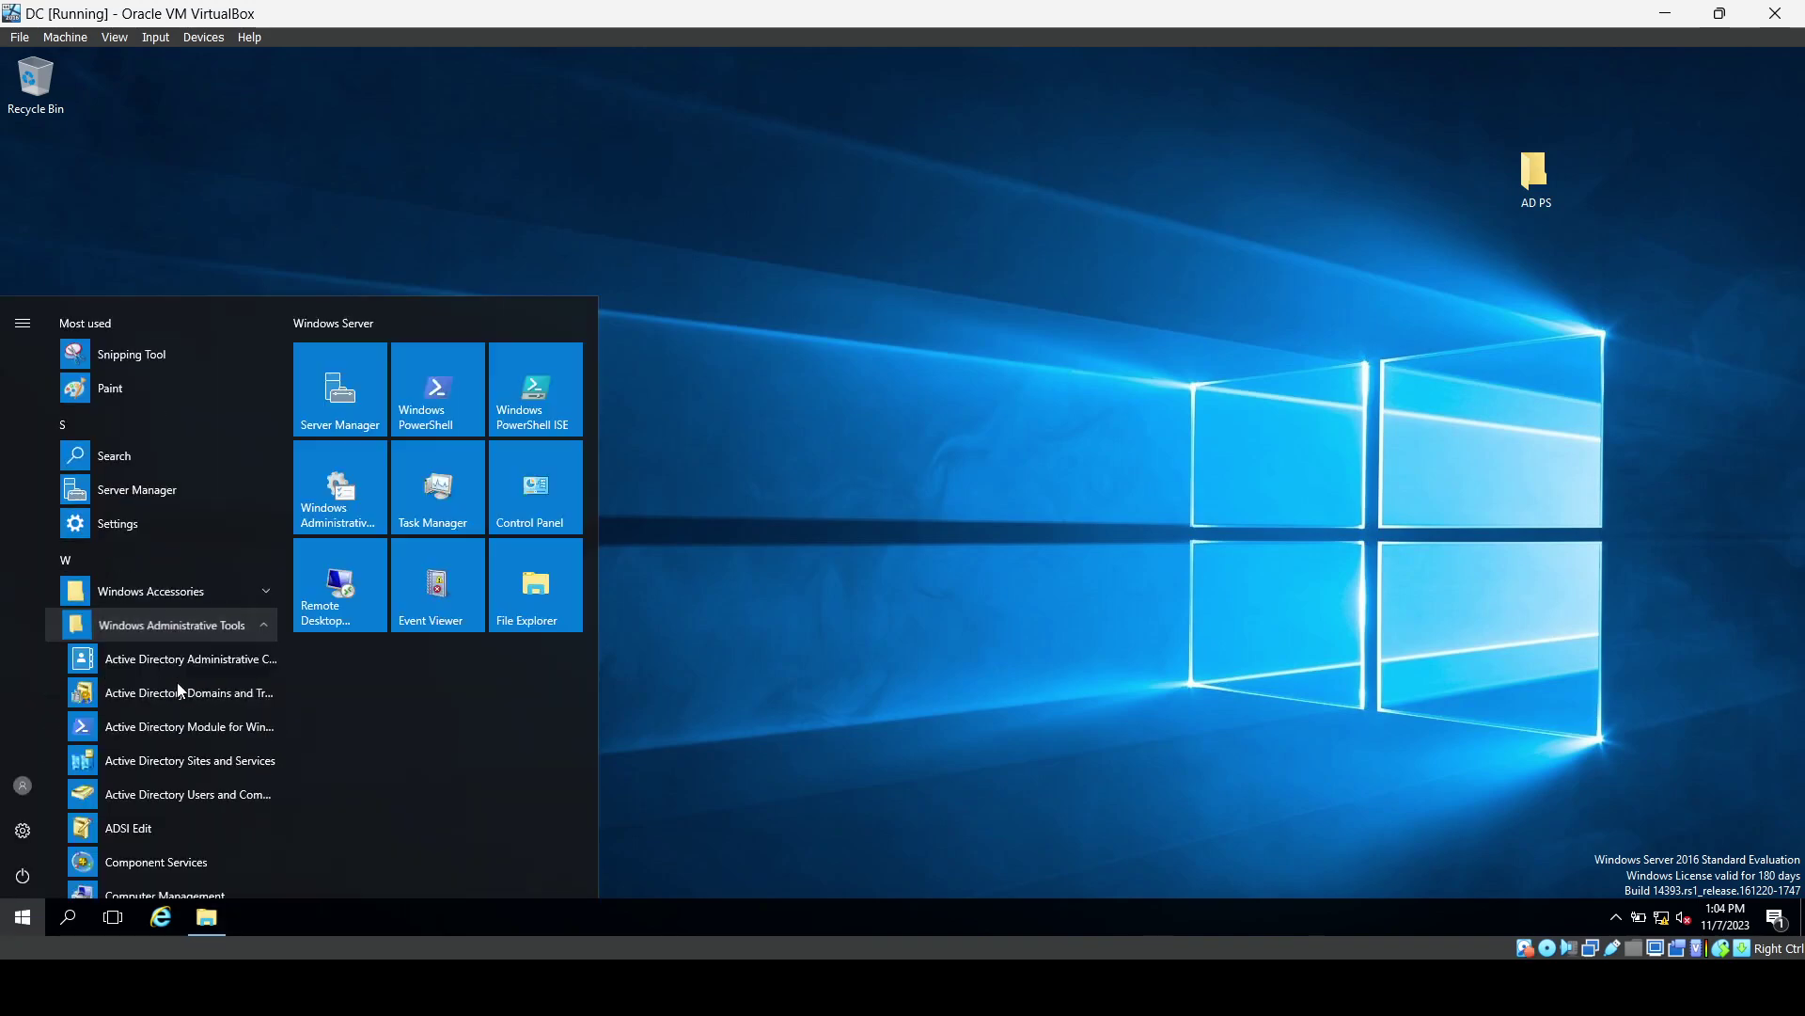
click(164, 792)
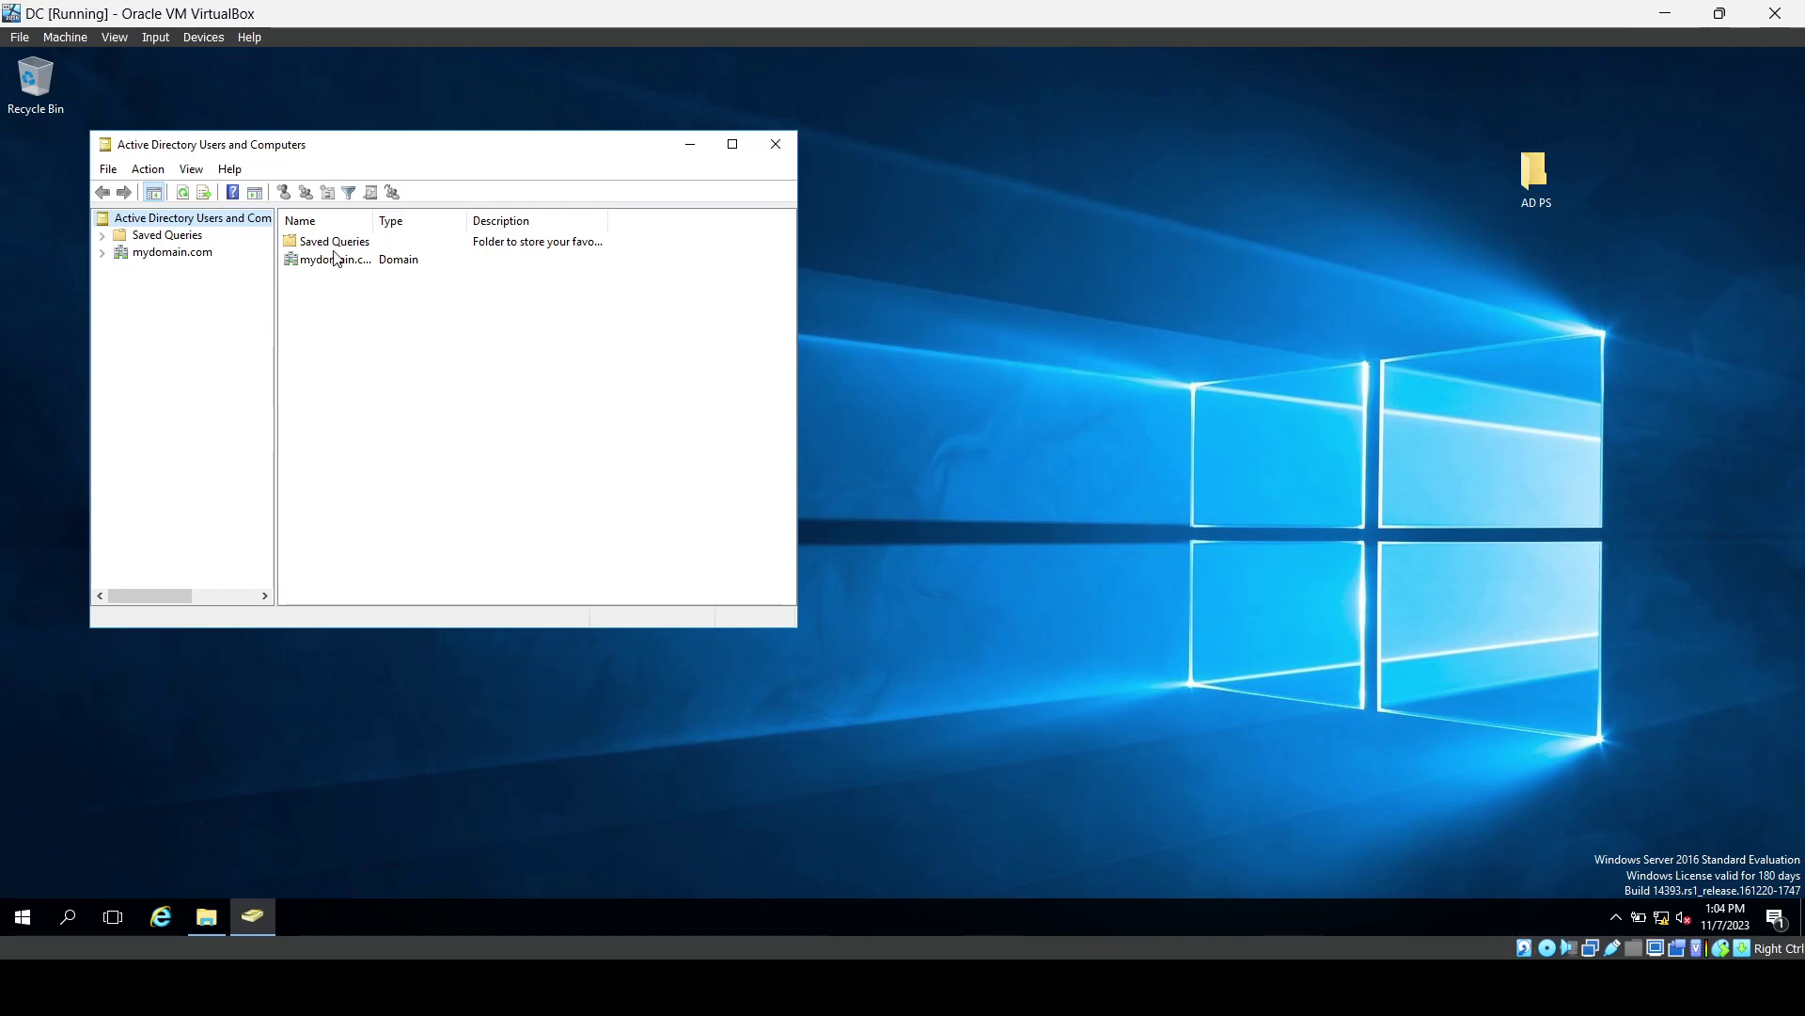
click(103, 252)
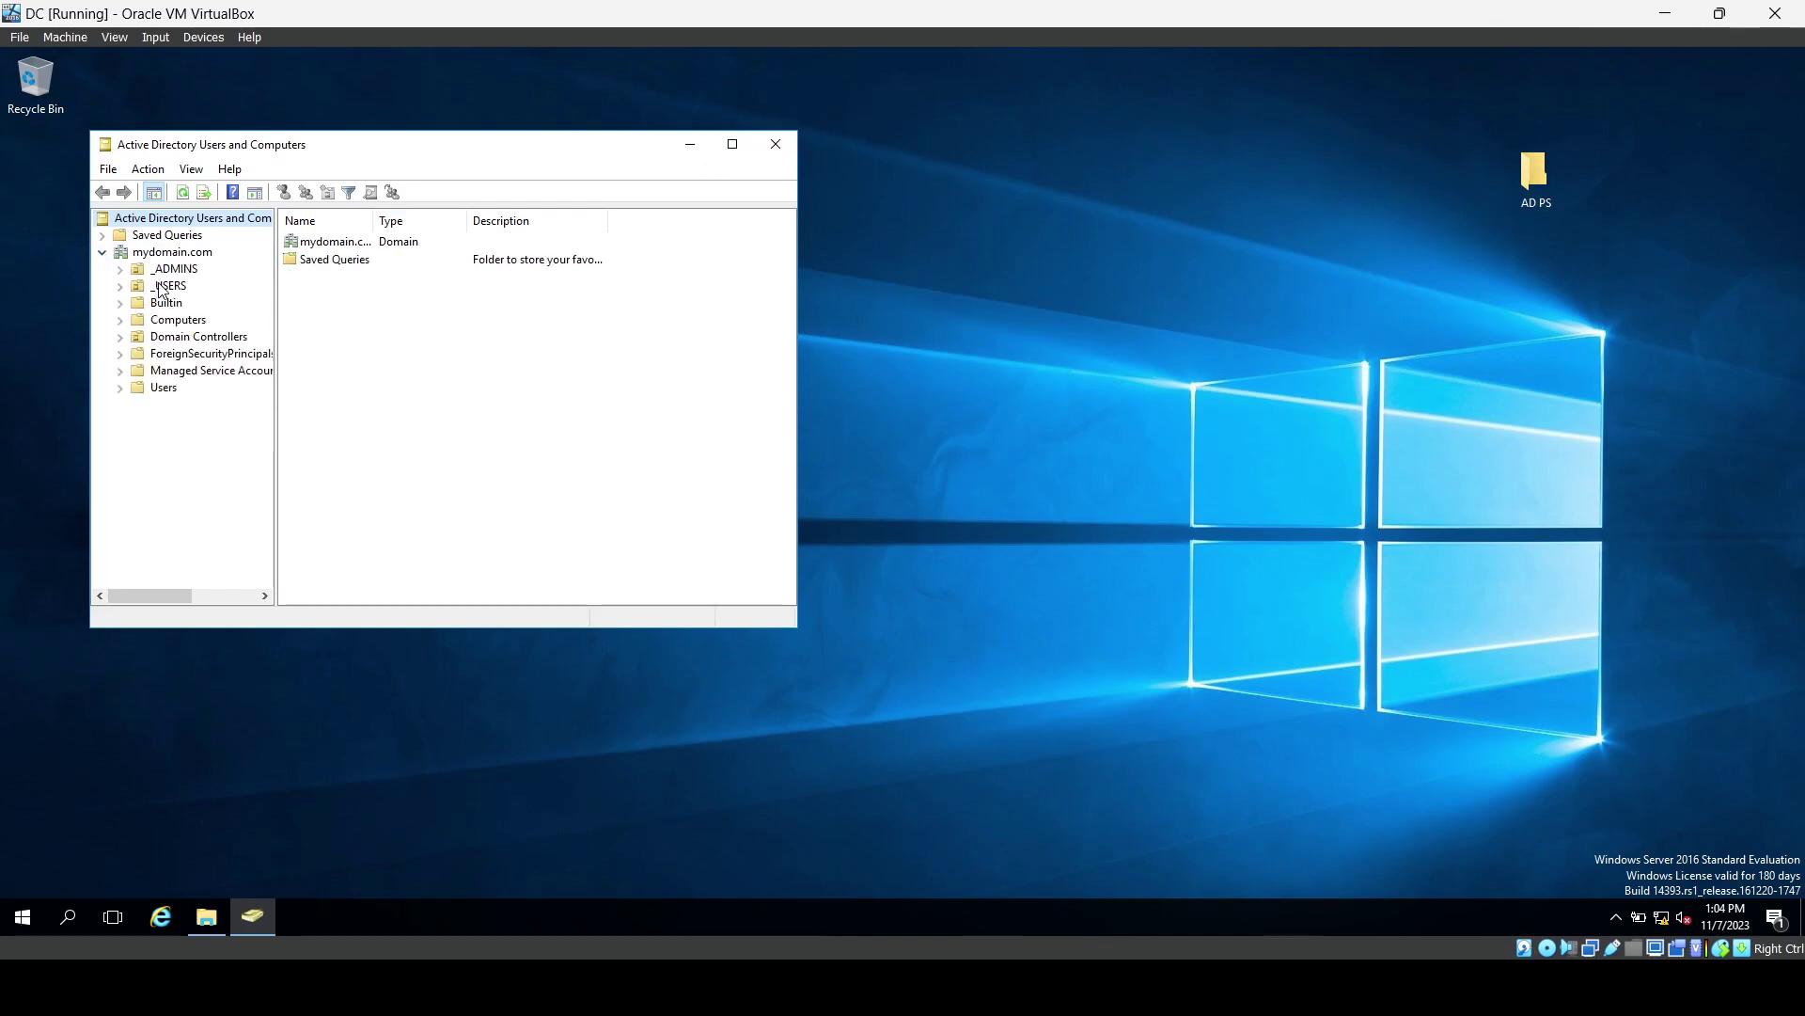
click(162, 287)
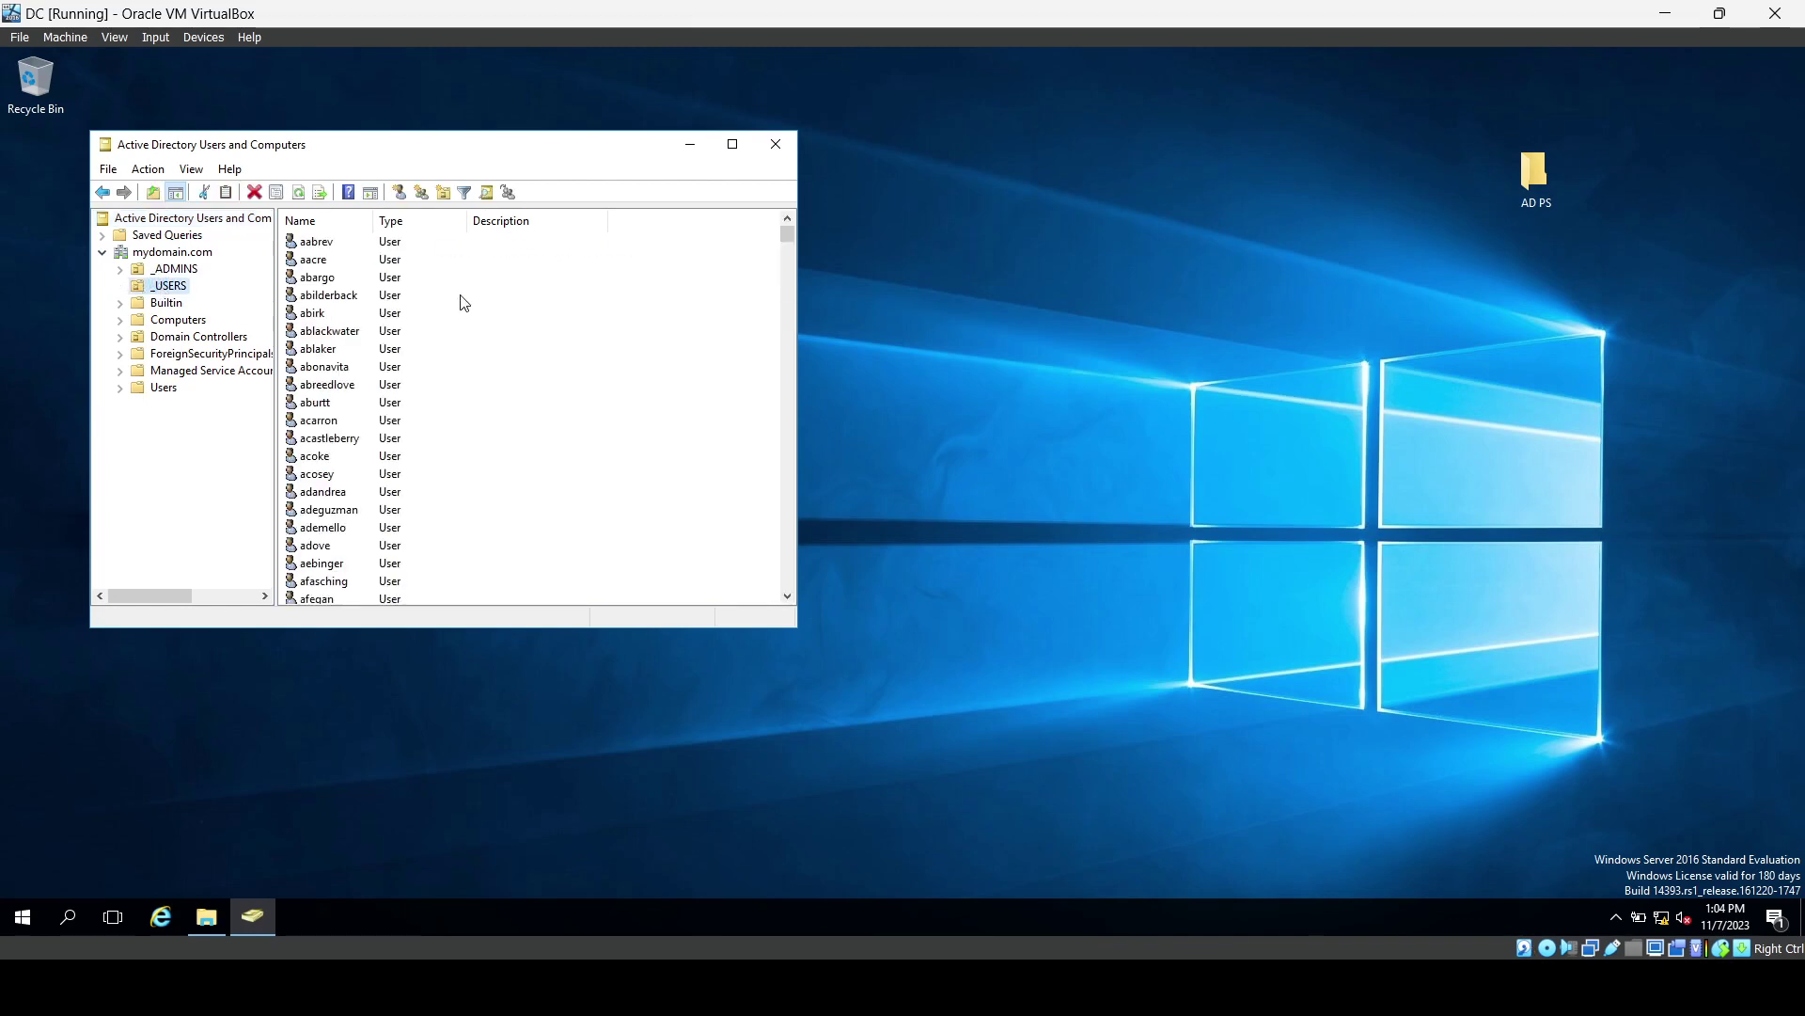
scroll(463, 302, down, 20)
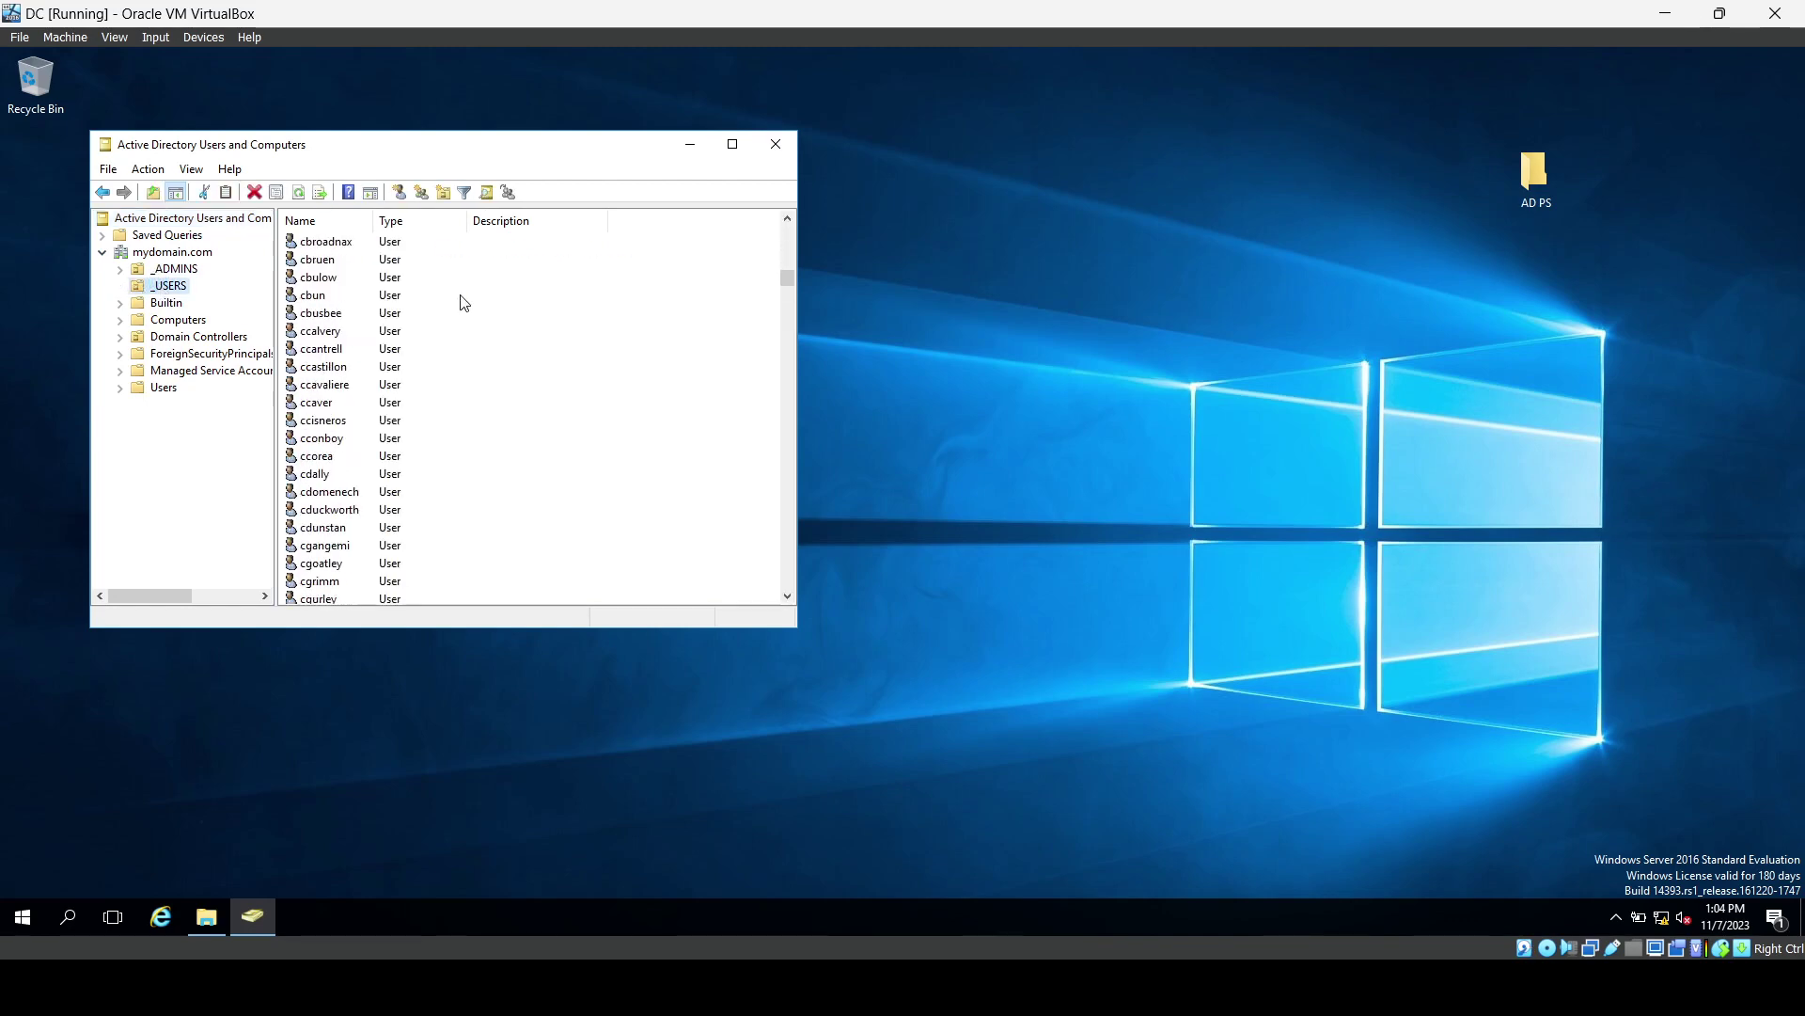
scroll(464, 303, down, 20)
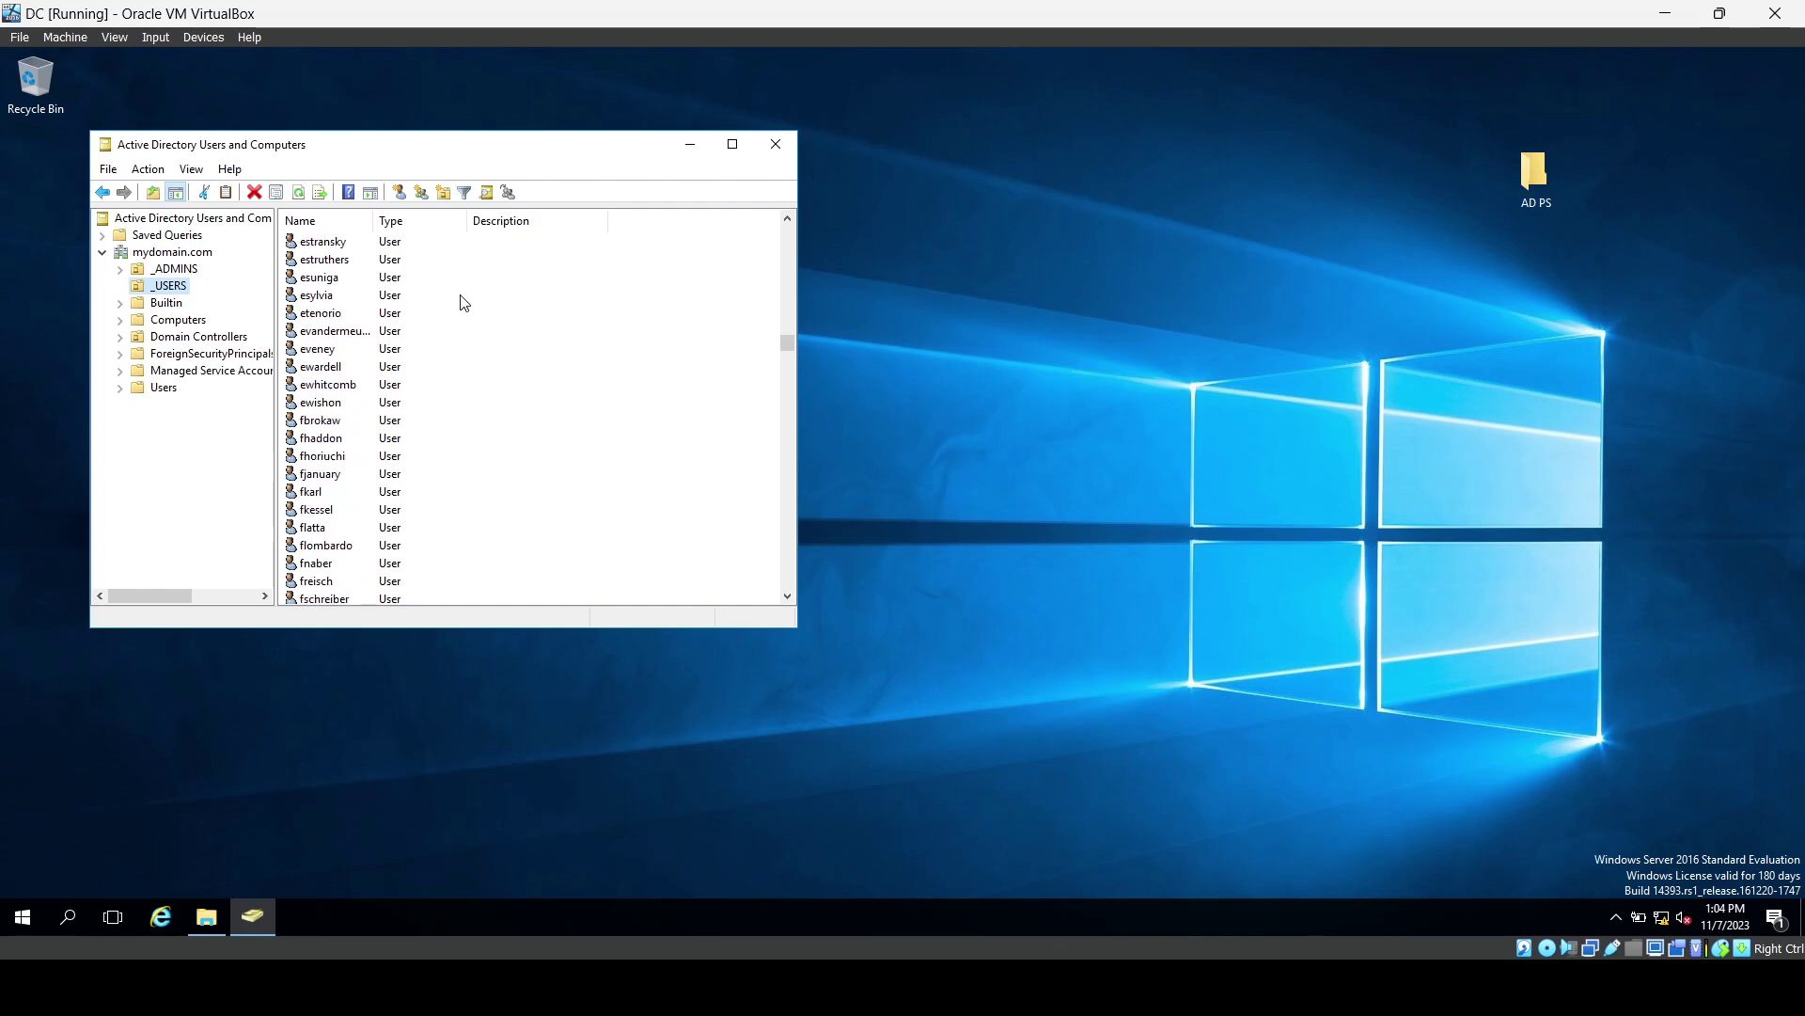
right_click(165, 293)
mouse_move(225, 374)
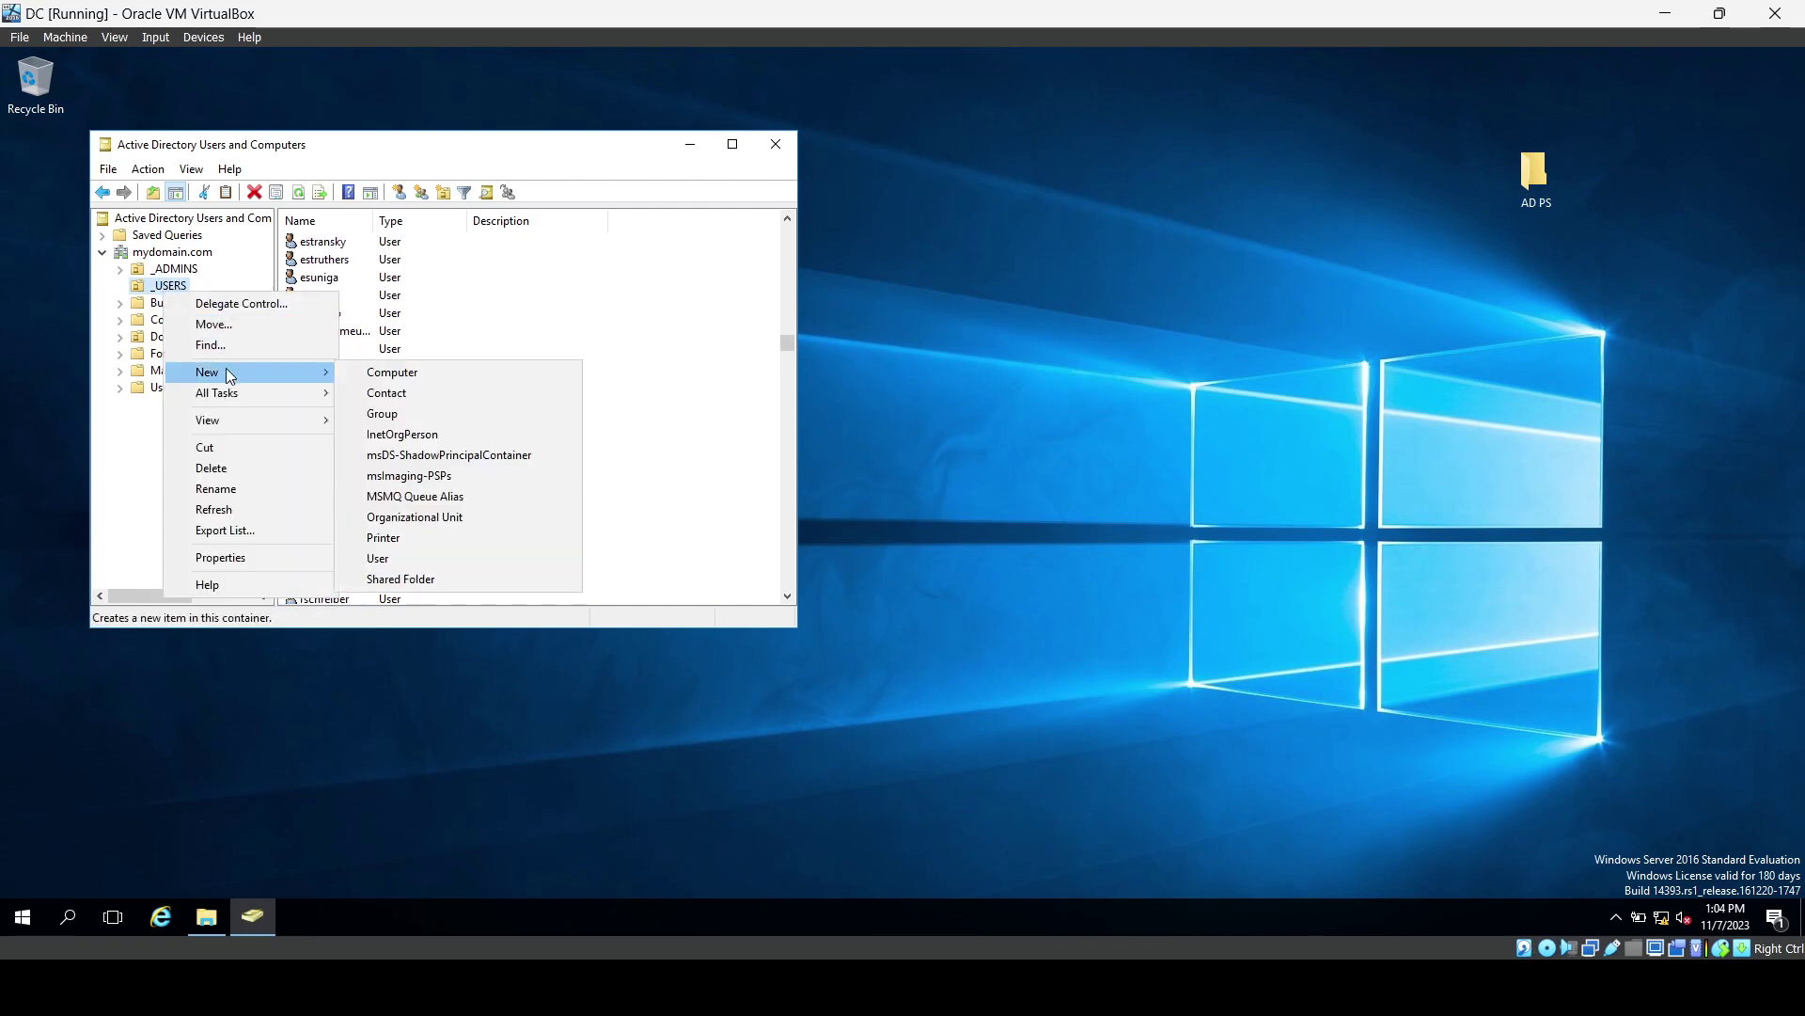
click(410, 556)
drag(403, 176, 746, 177)
text(Sally)
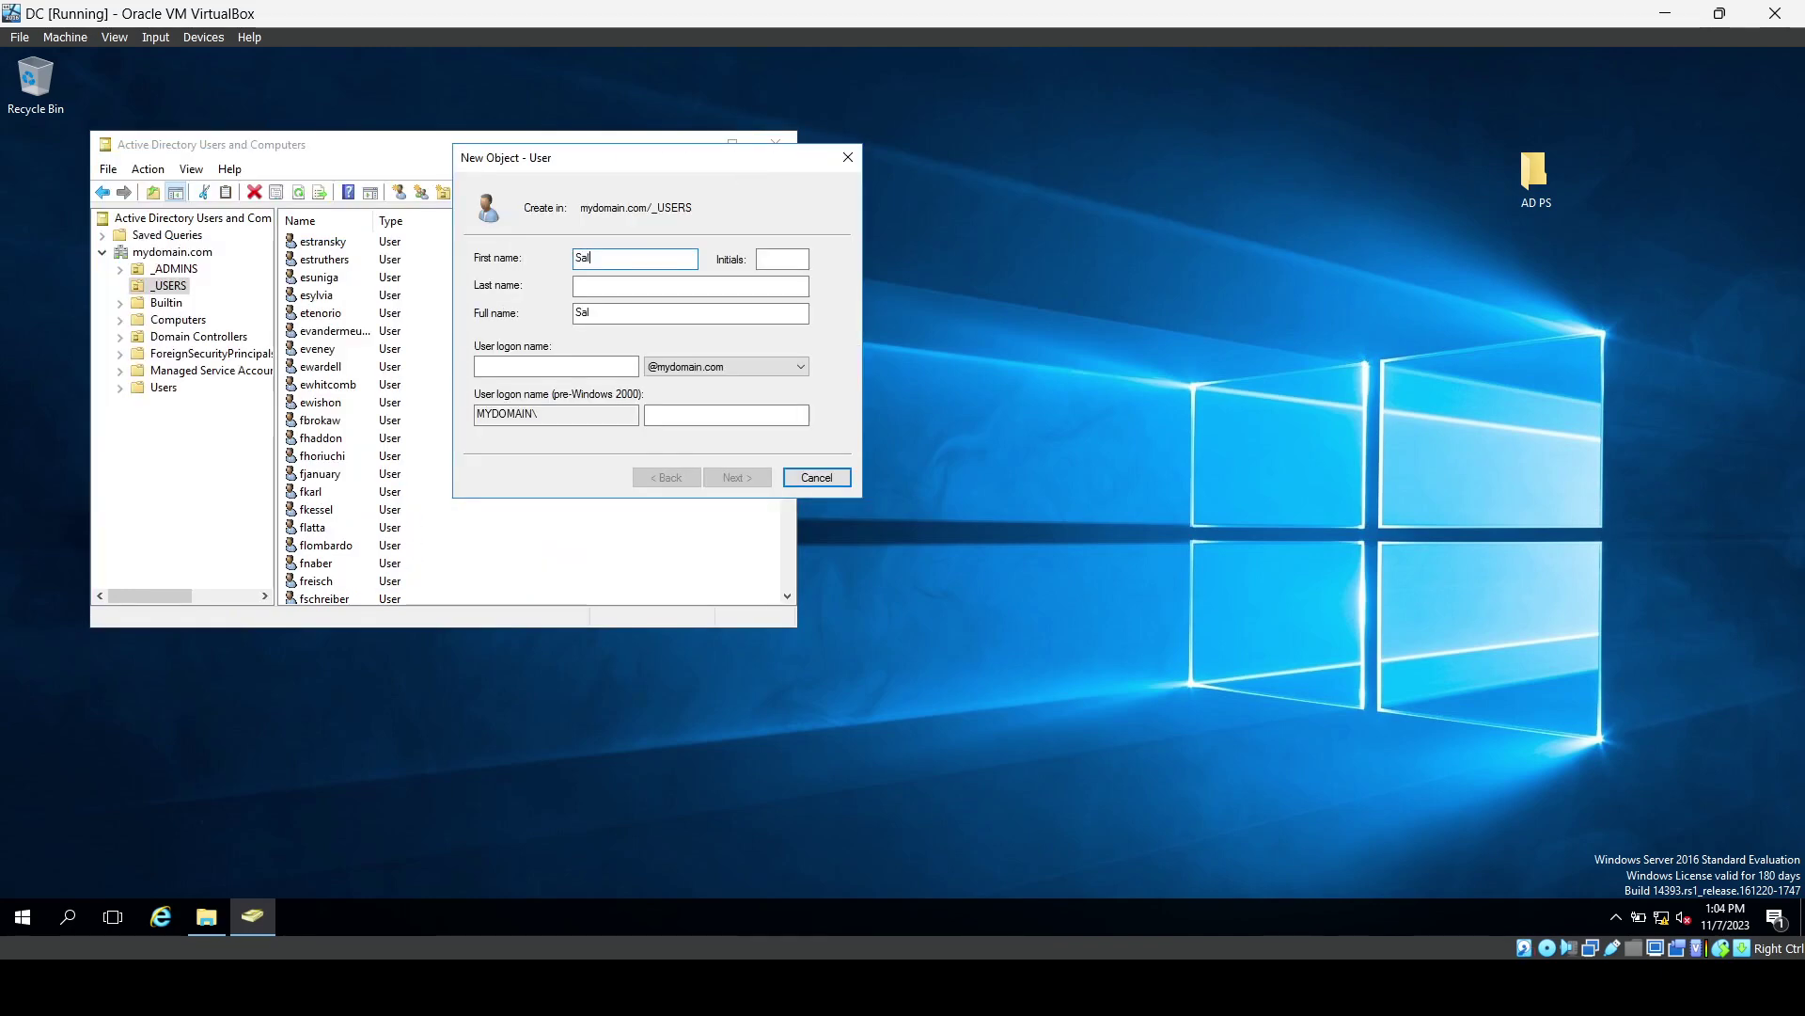
key(Tab)
key(Tab)
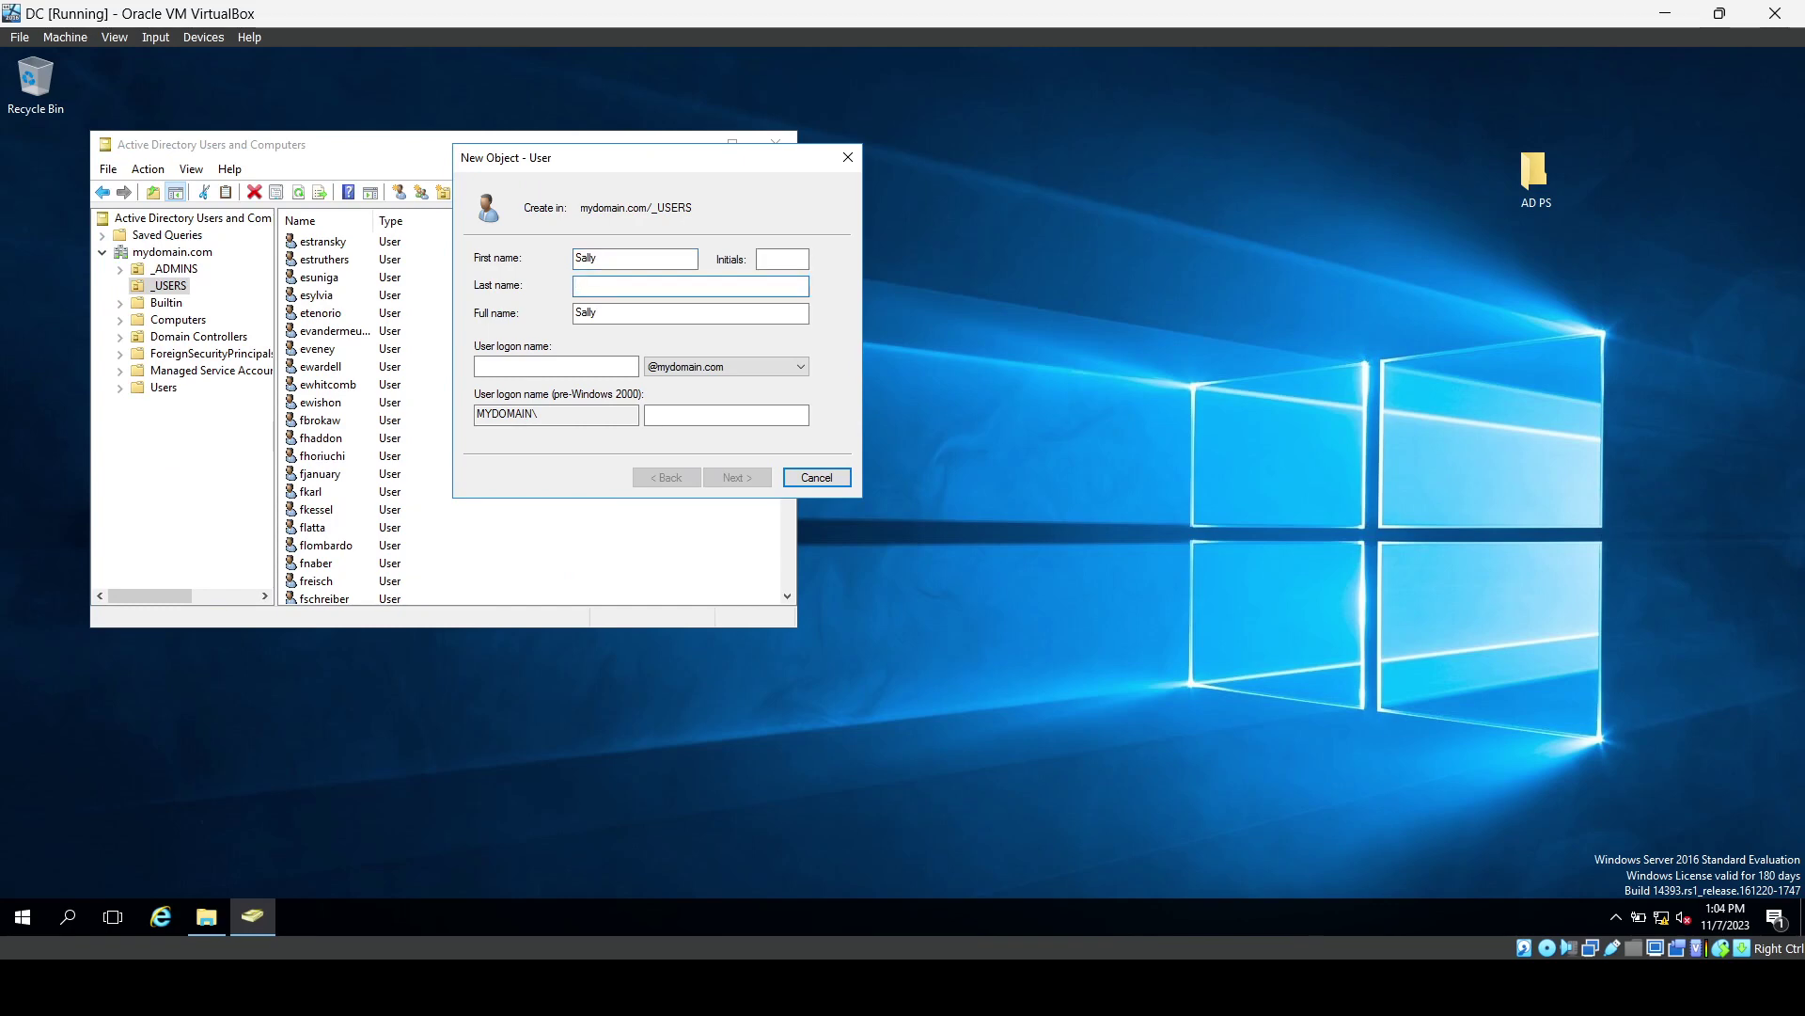
text(Doe)
click(609, 371)
click(817, 477)
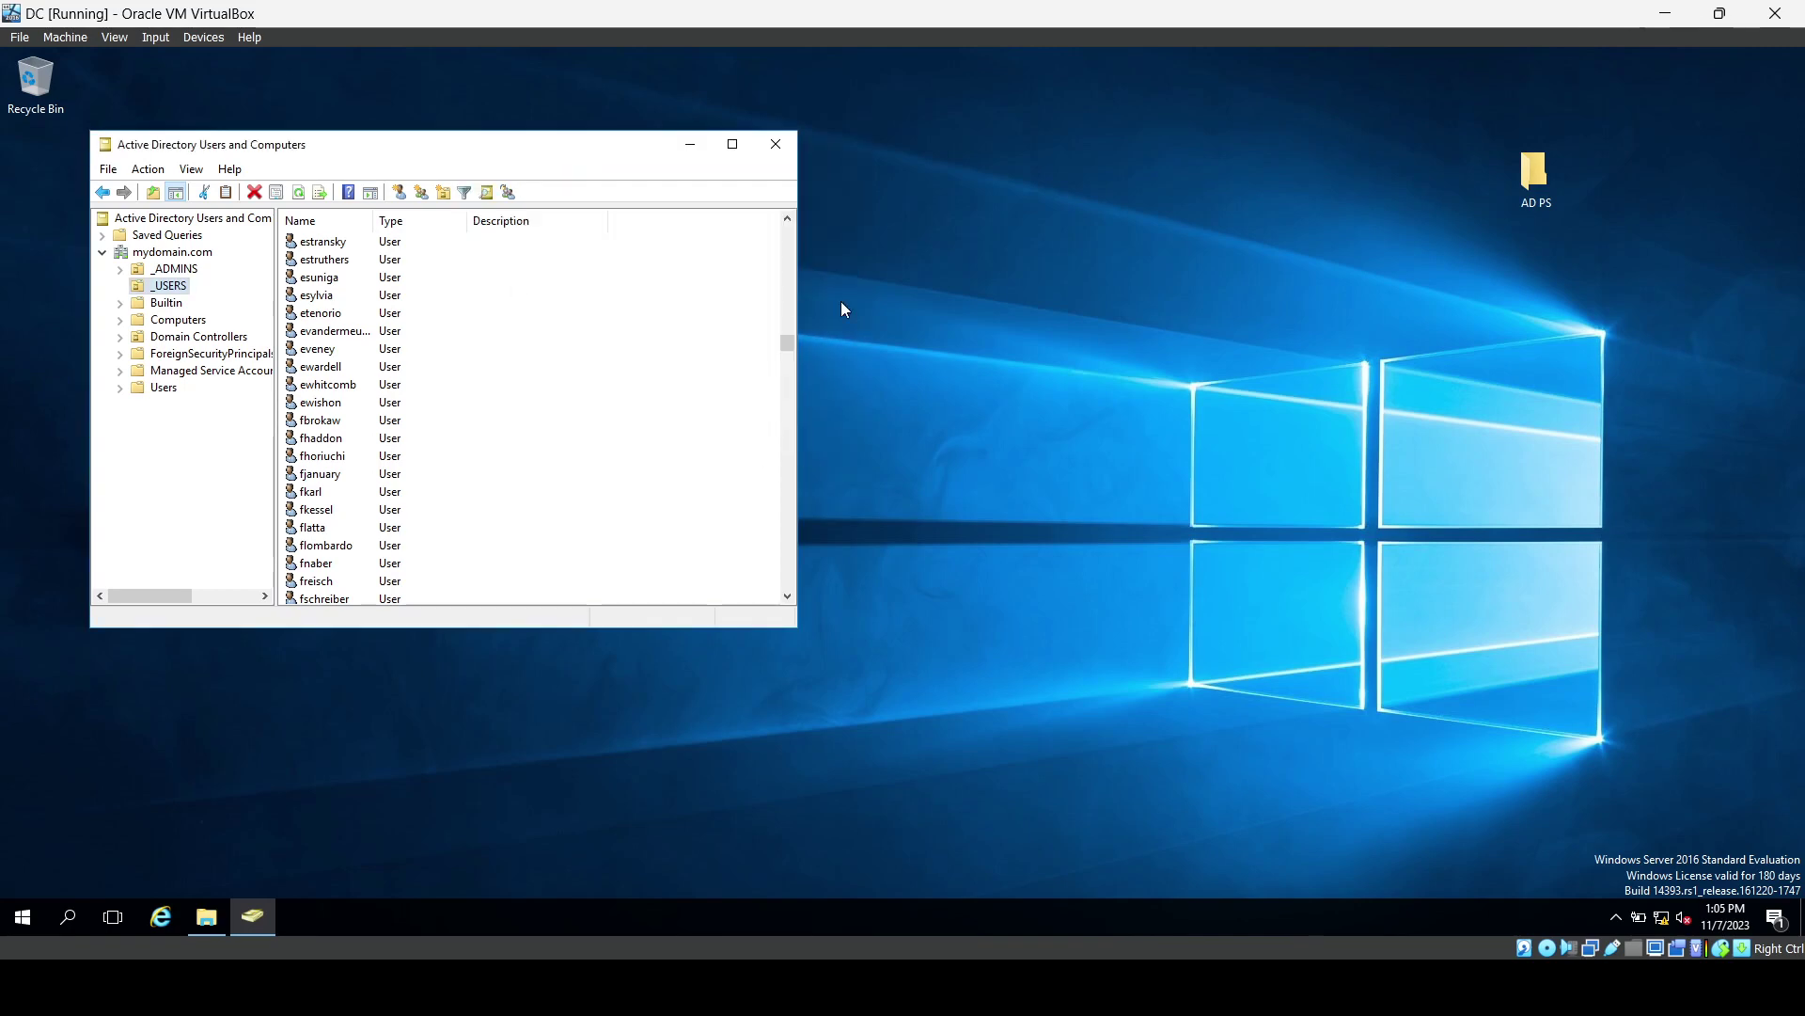
click(1538, 173)
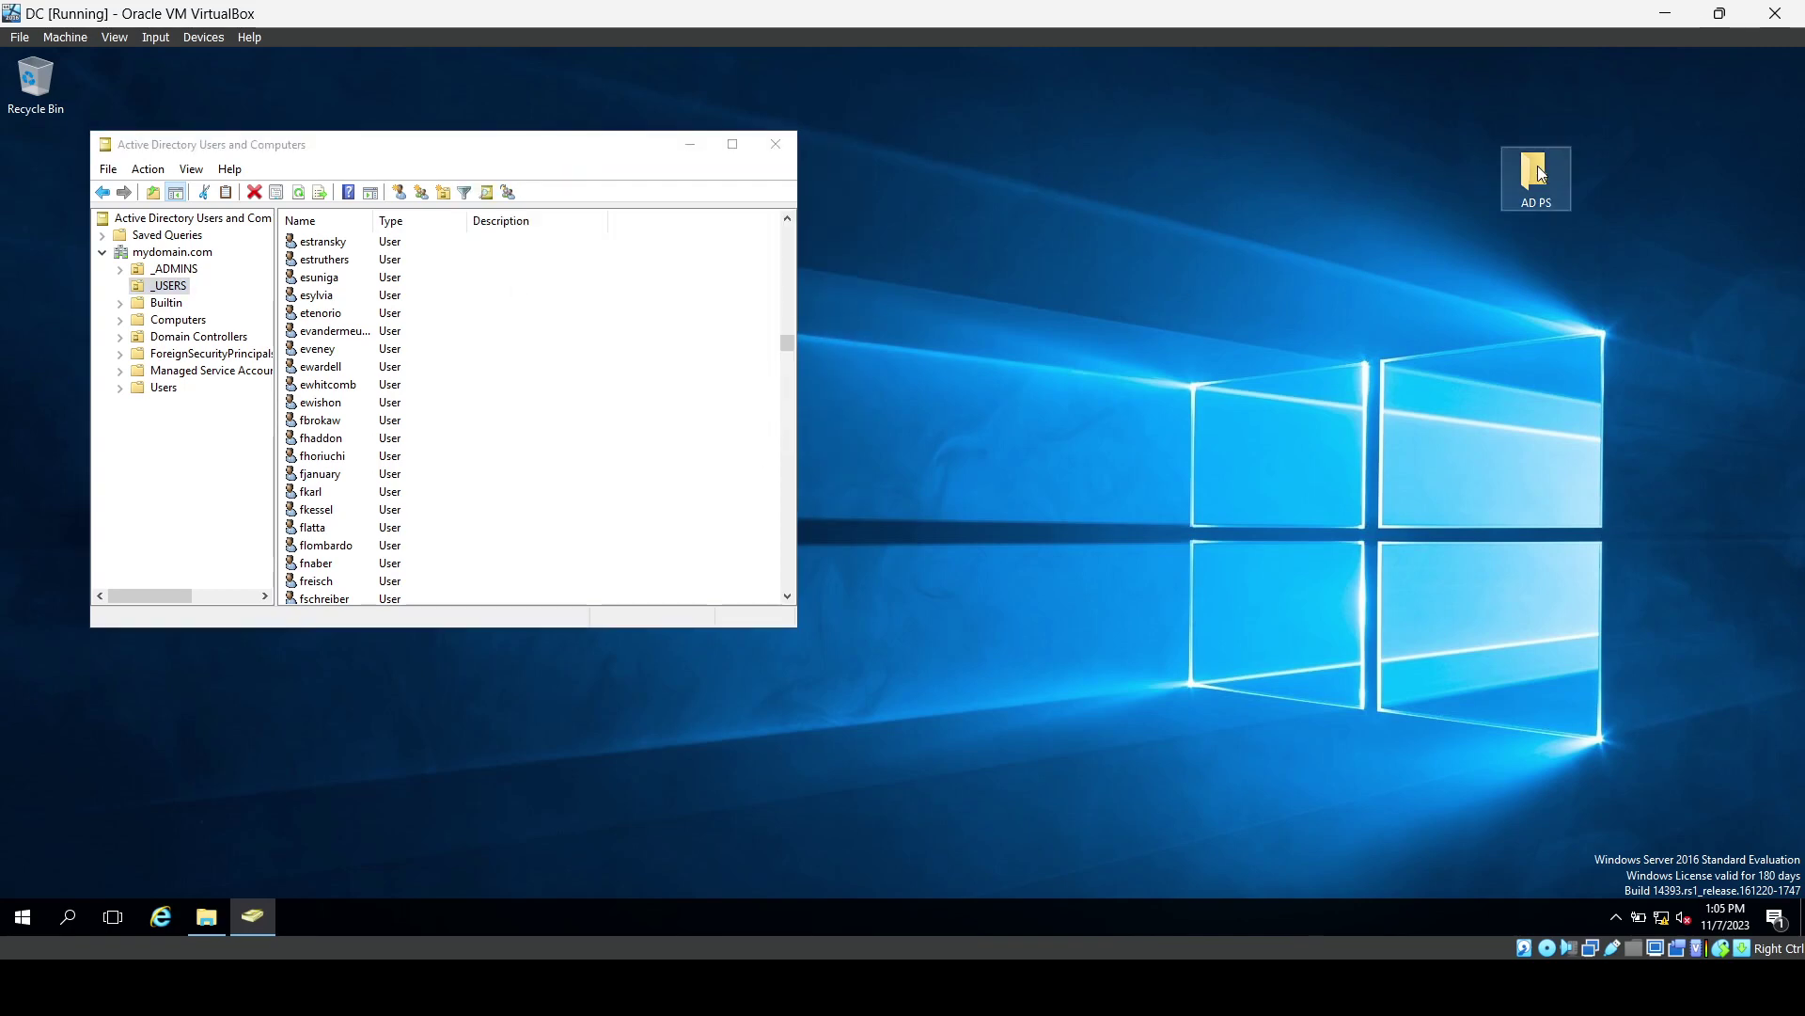
double_click(1538, 165)
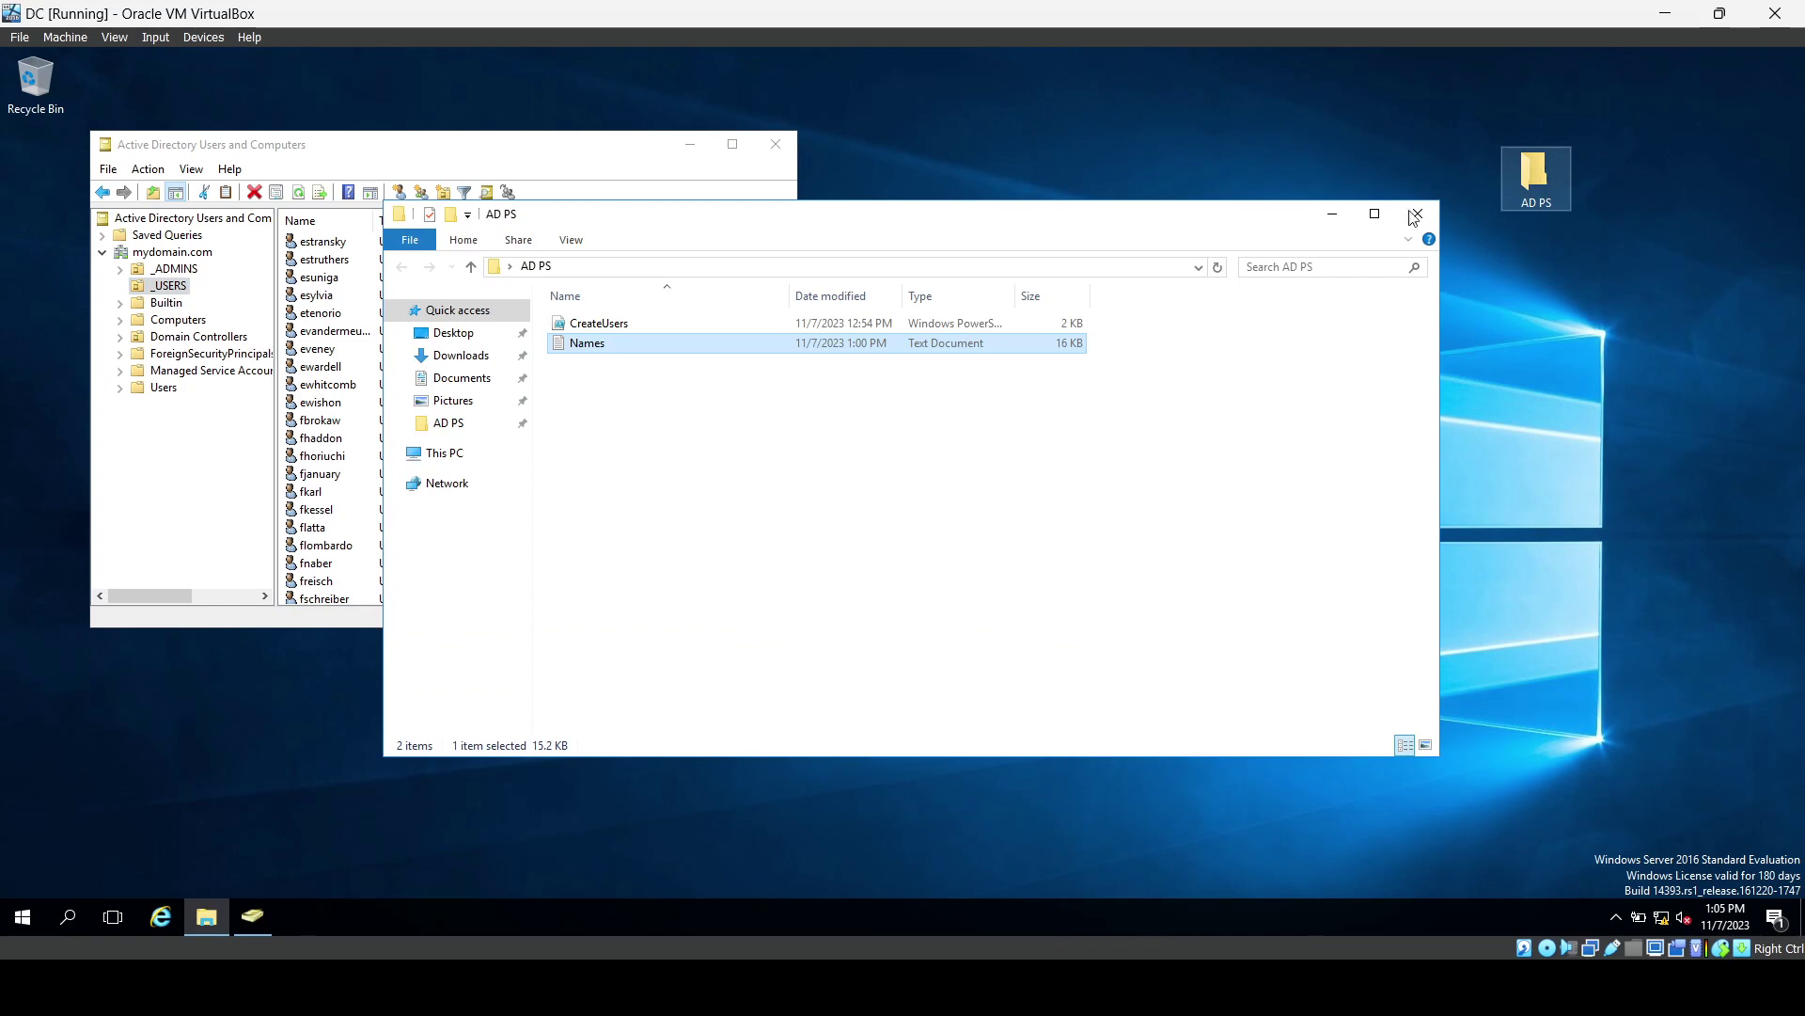
double_click(900, 348)
scroll(918, 489, down, 20)
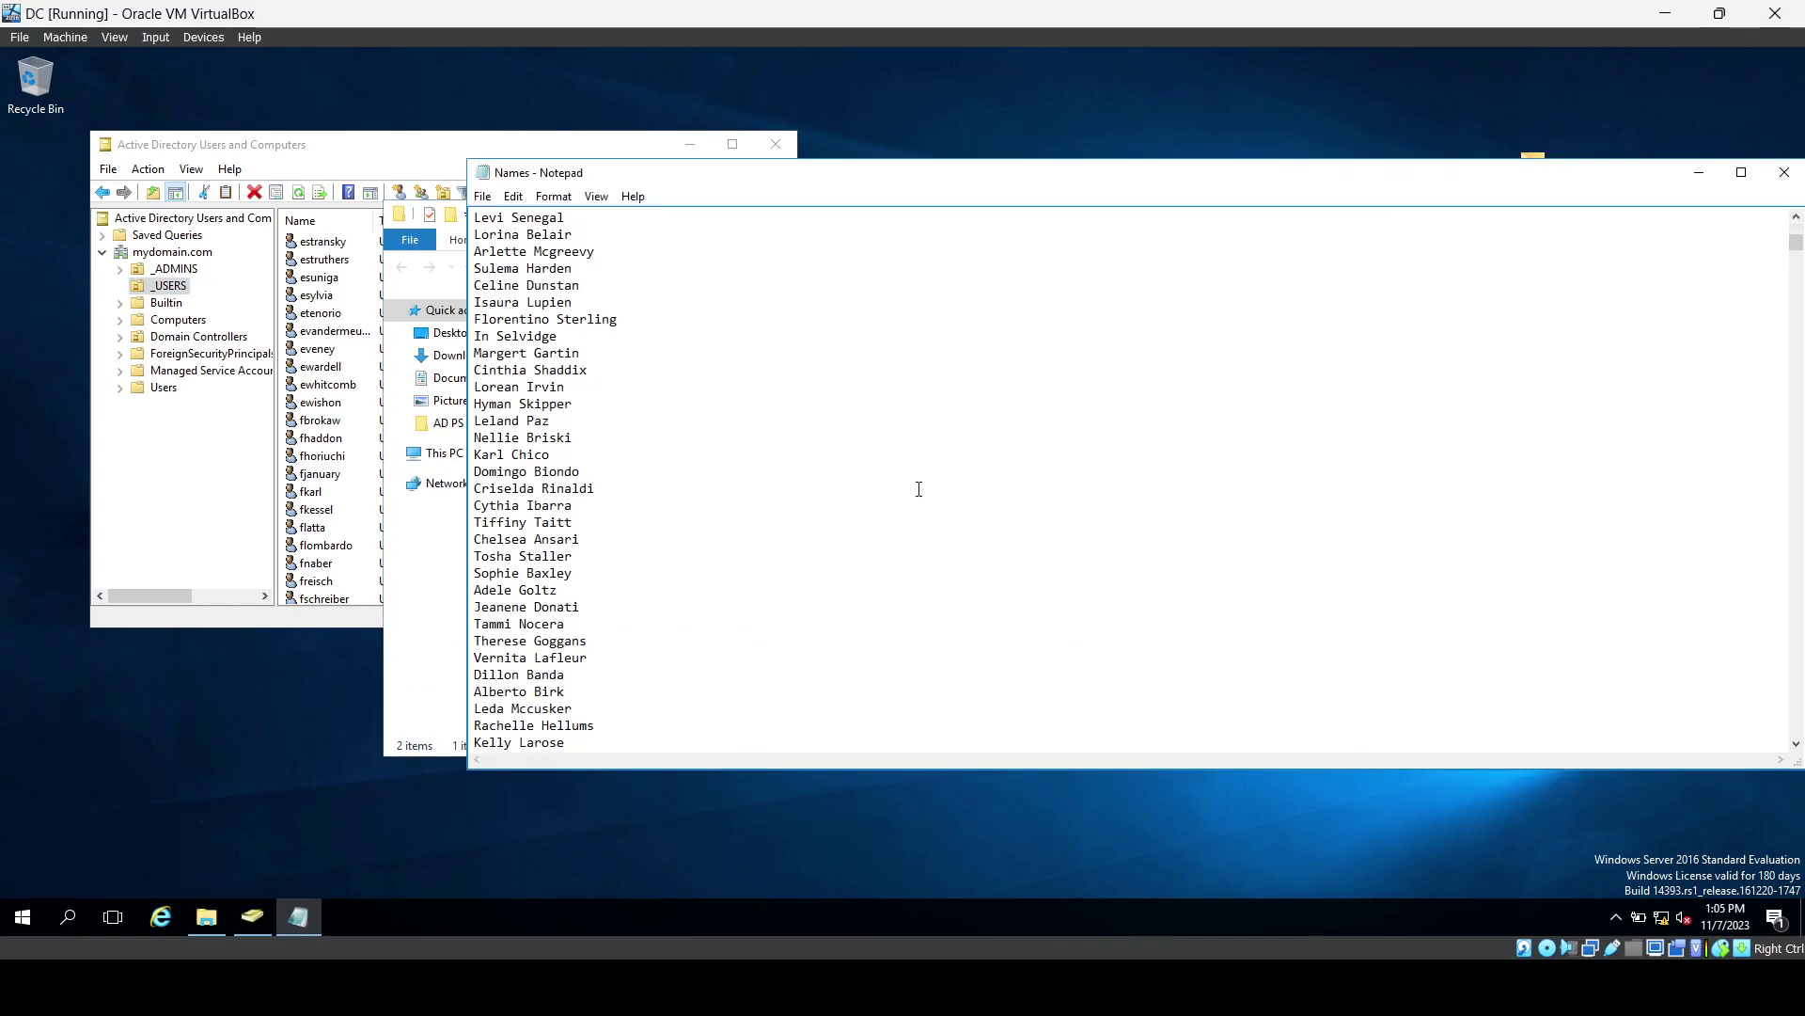
scroll(919, 489, down, 12)
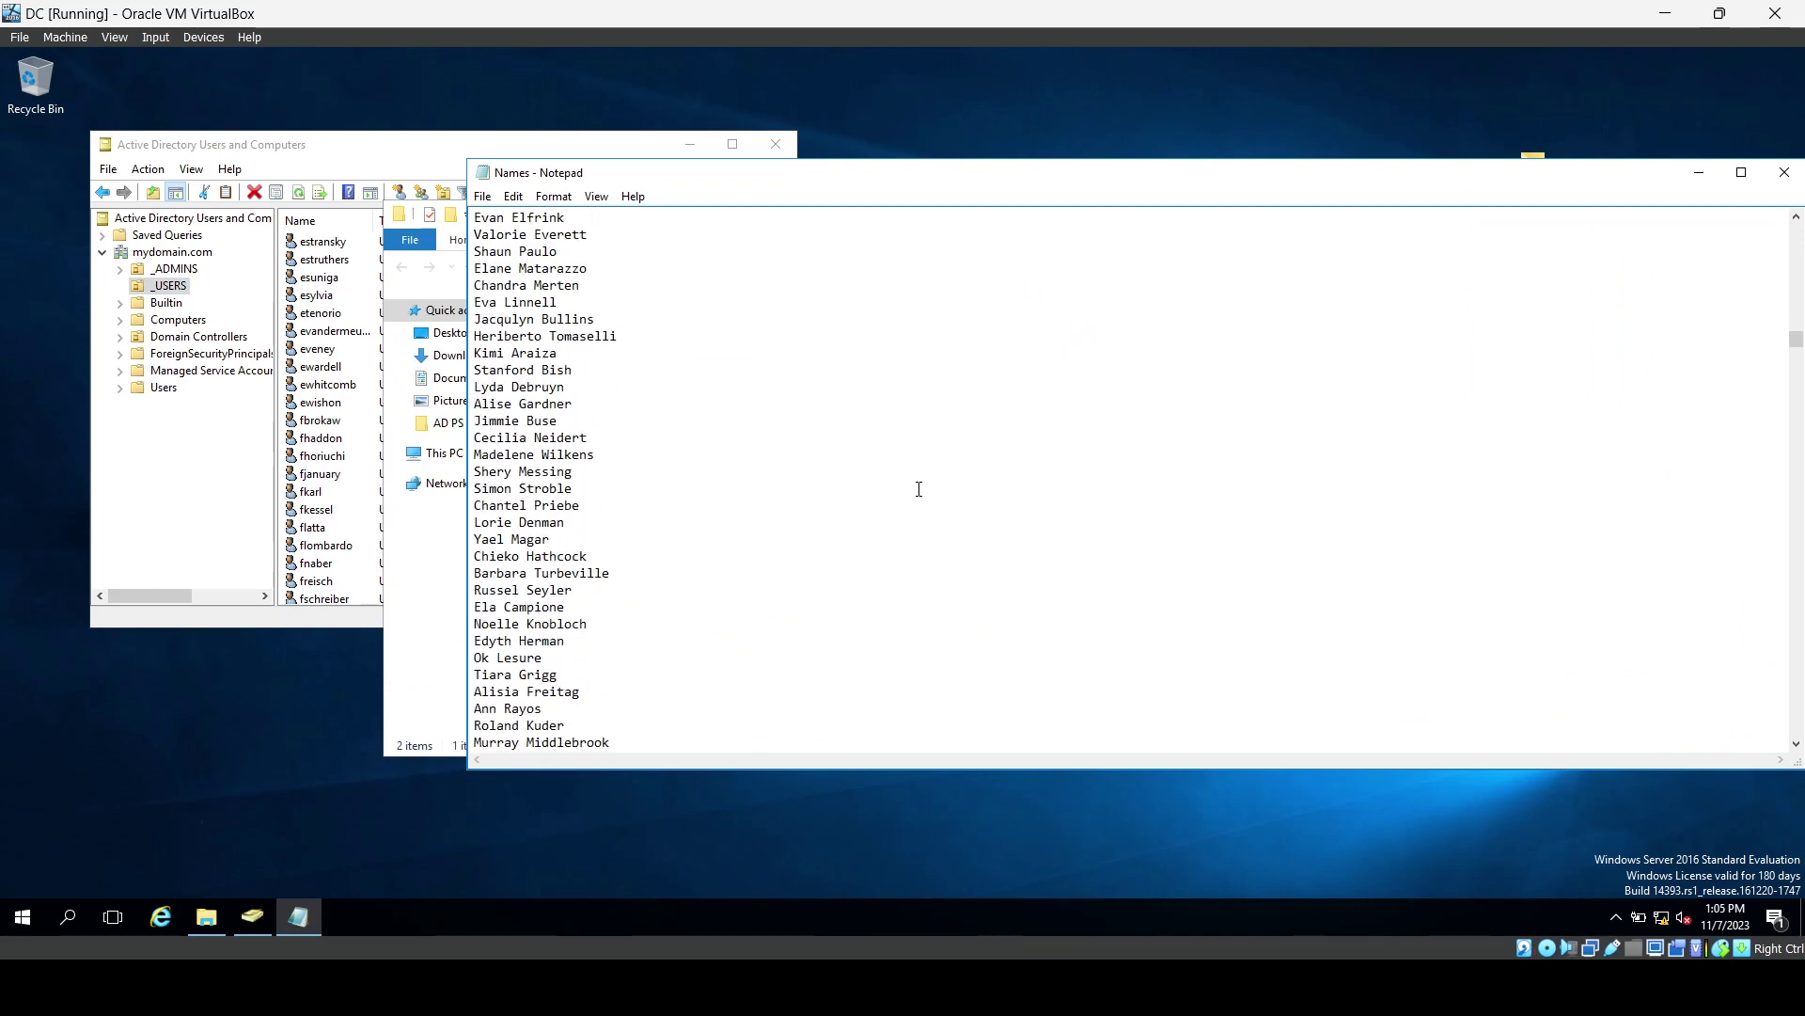
scroll(918, 489, down, 7)
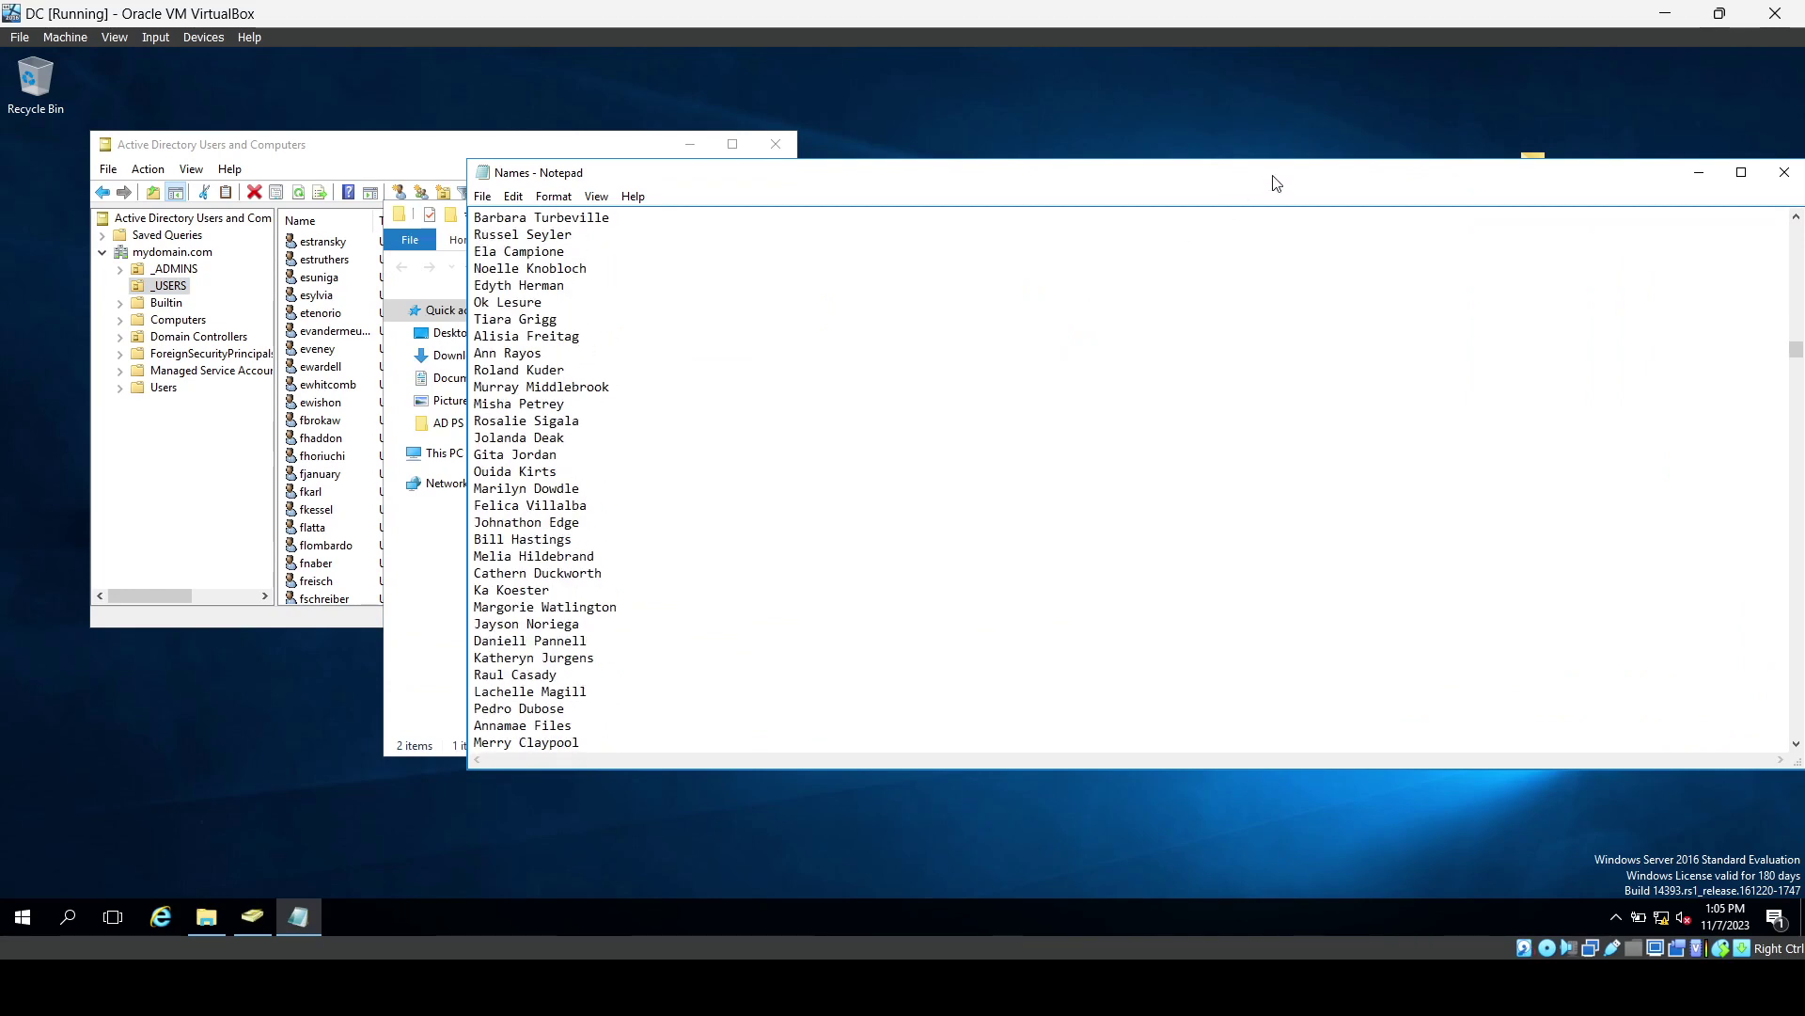
drag(1273, 178, 1132, 173)
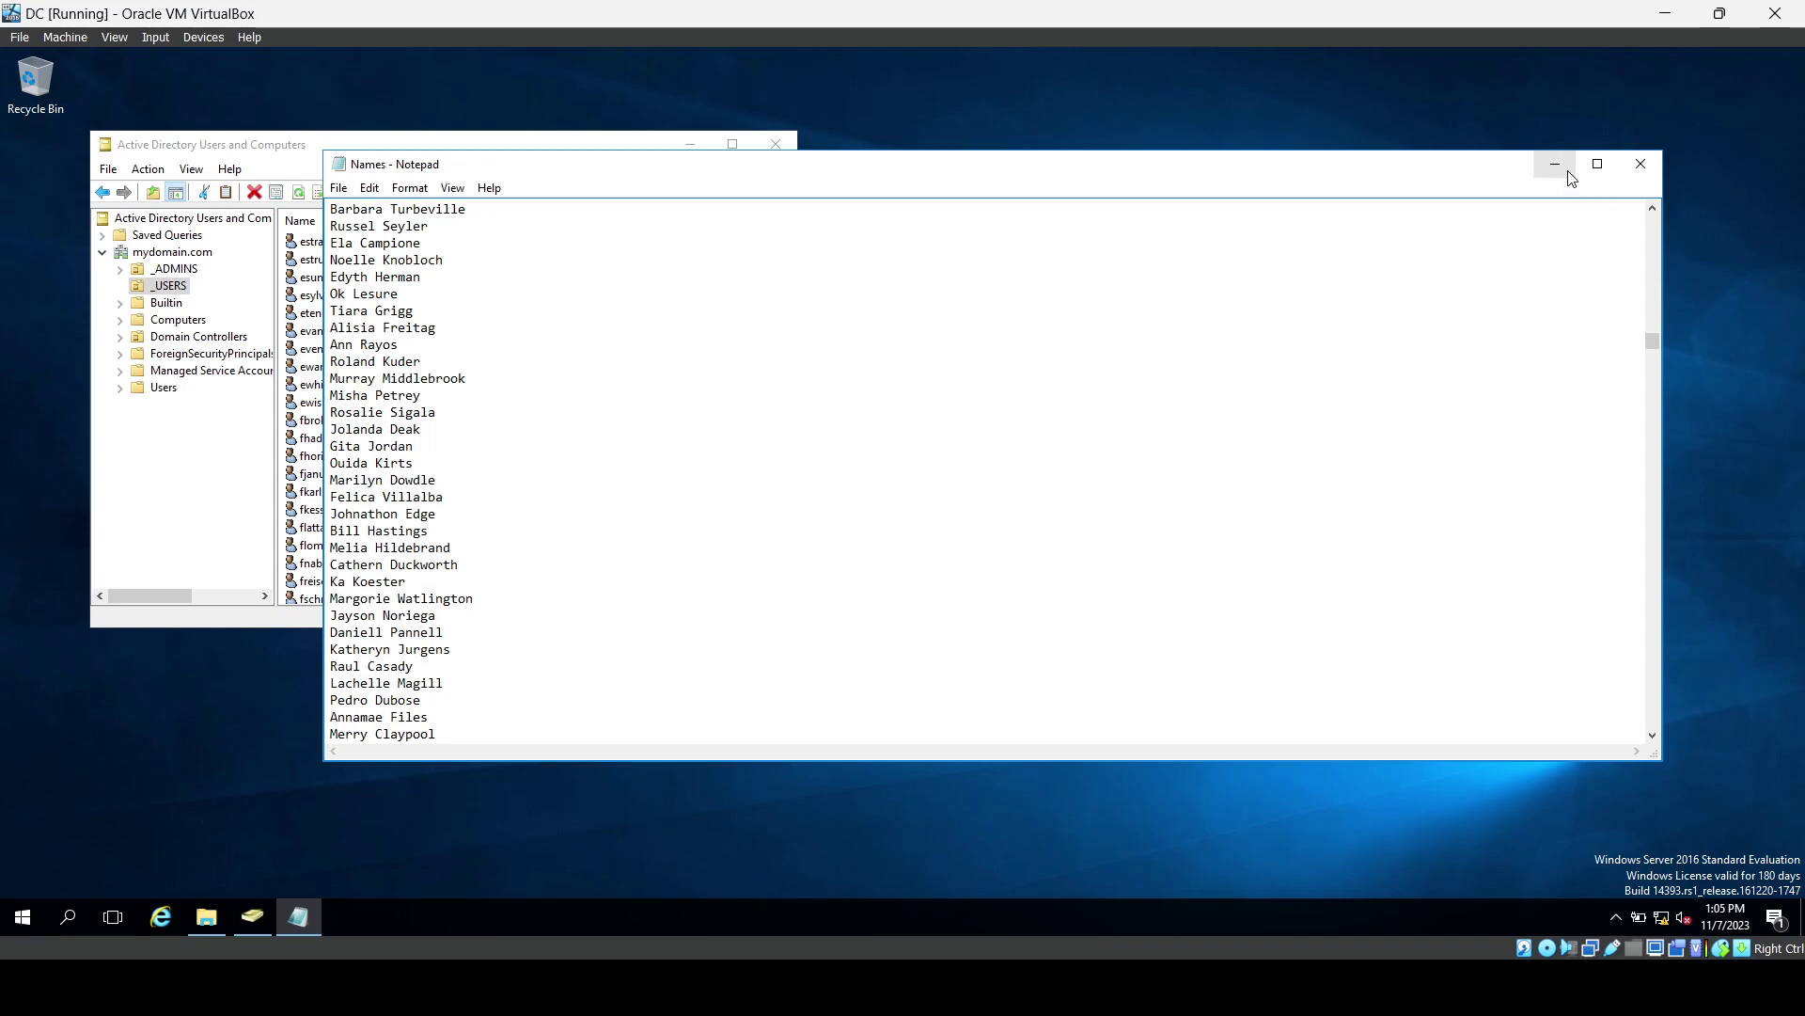
click(1650, 166)
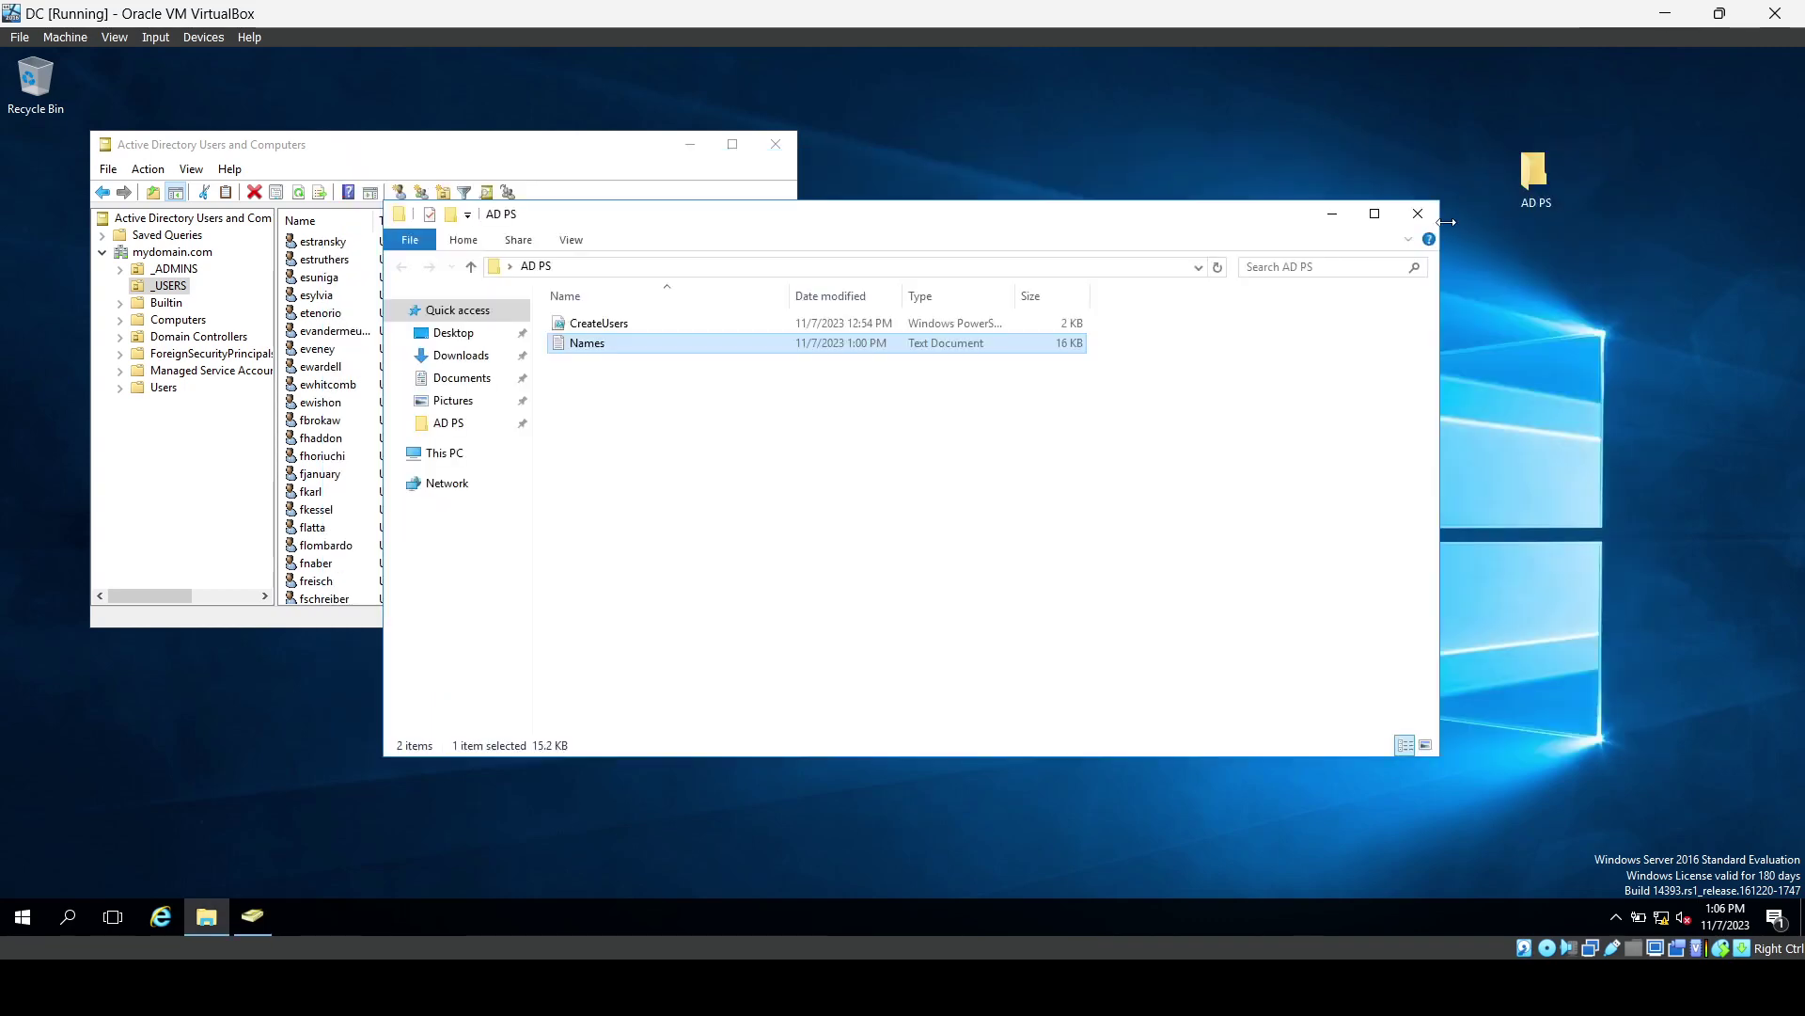
click(1418, 214)
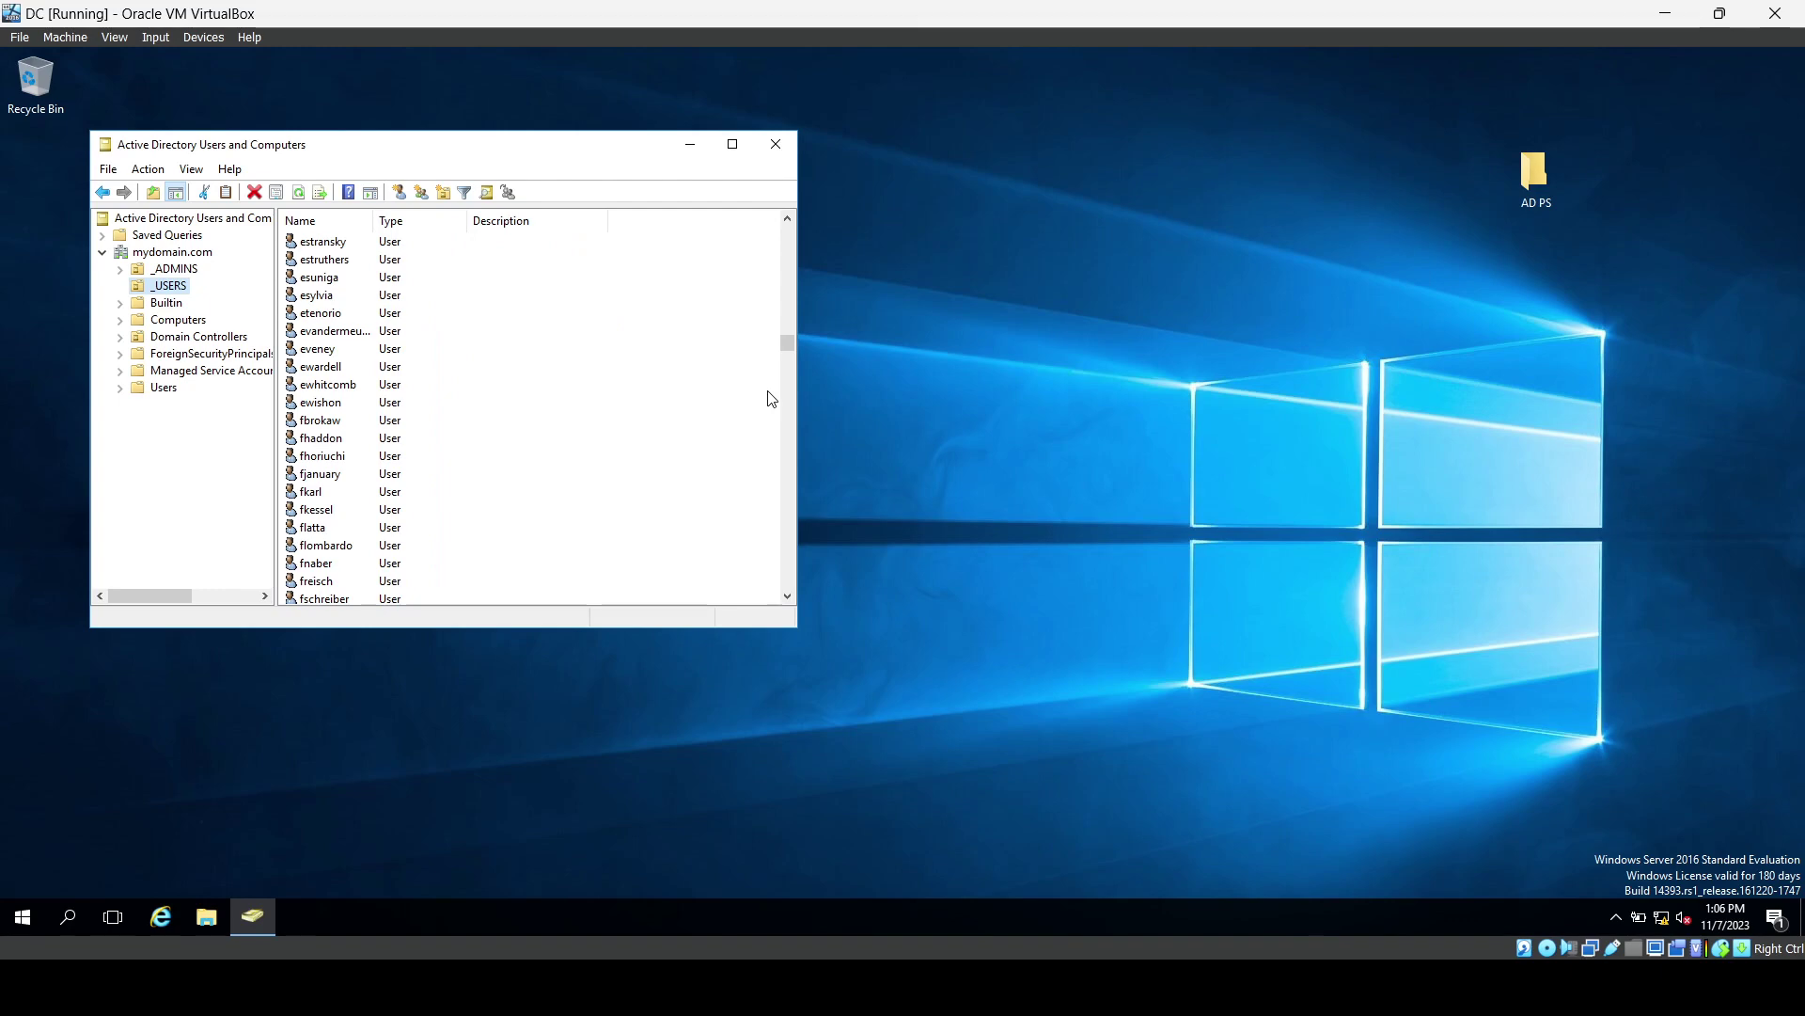
Close AD Users and Computers, glance at Network_Diagram.png, then minimize the DC VM window.
click(776, 146)
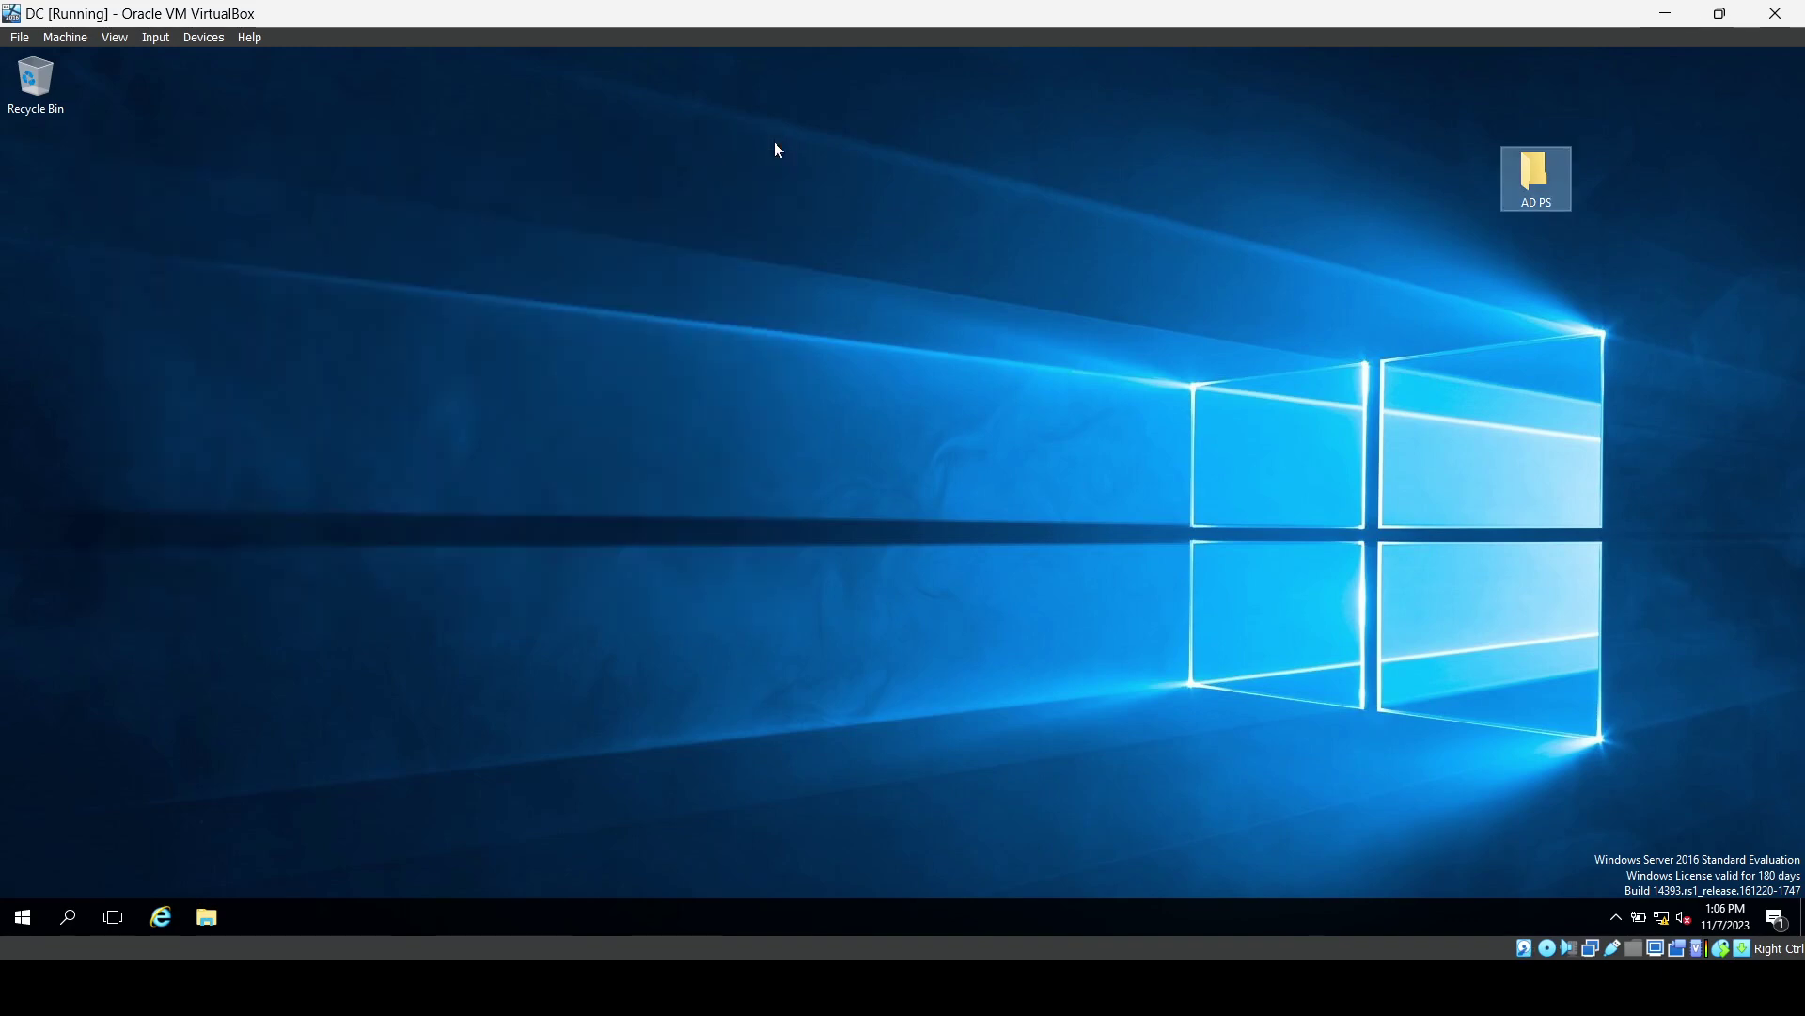
click(591, 940)
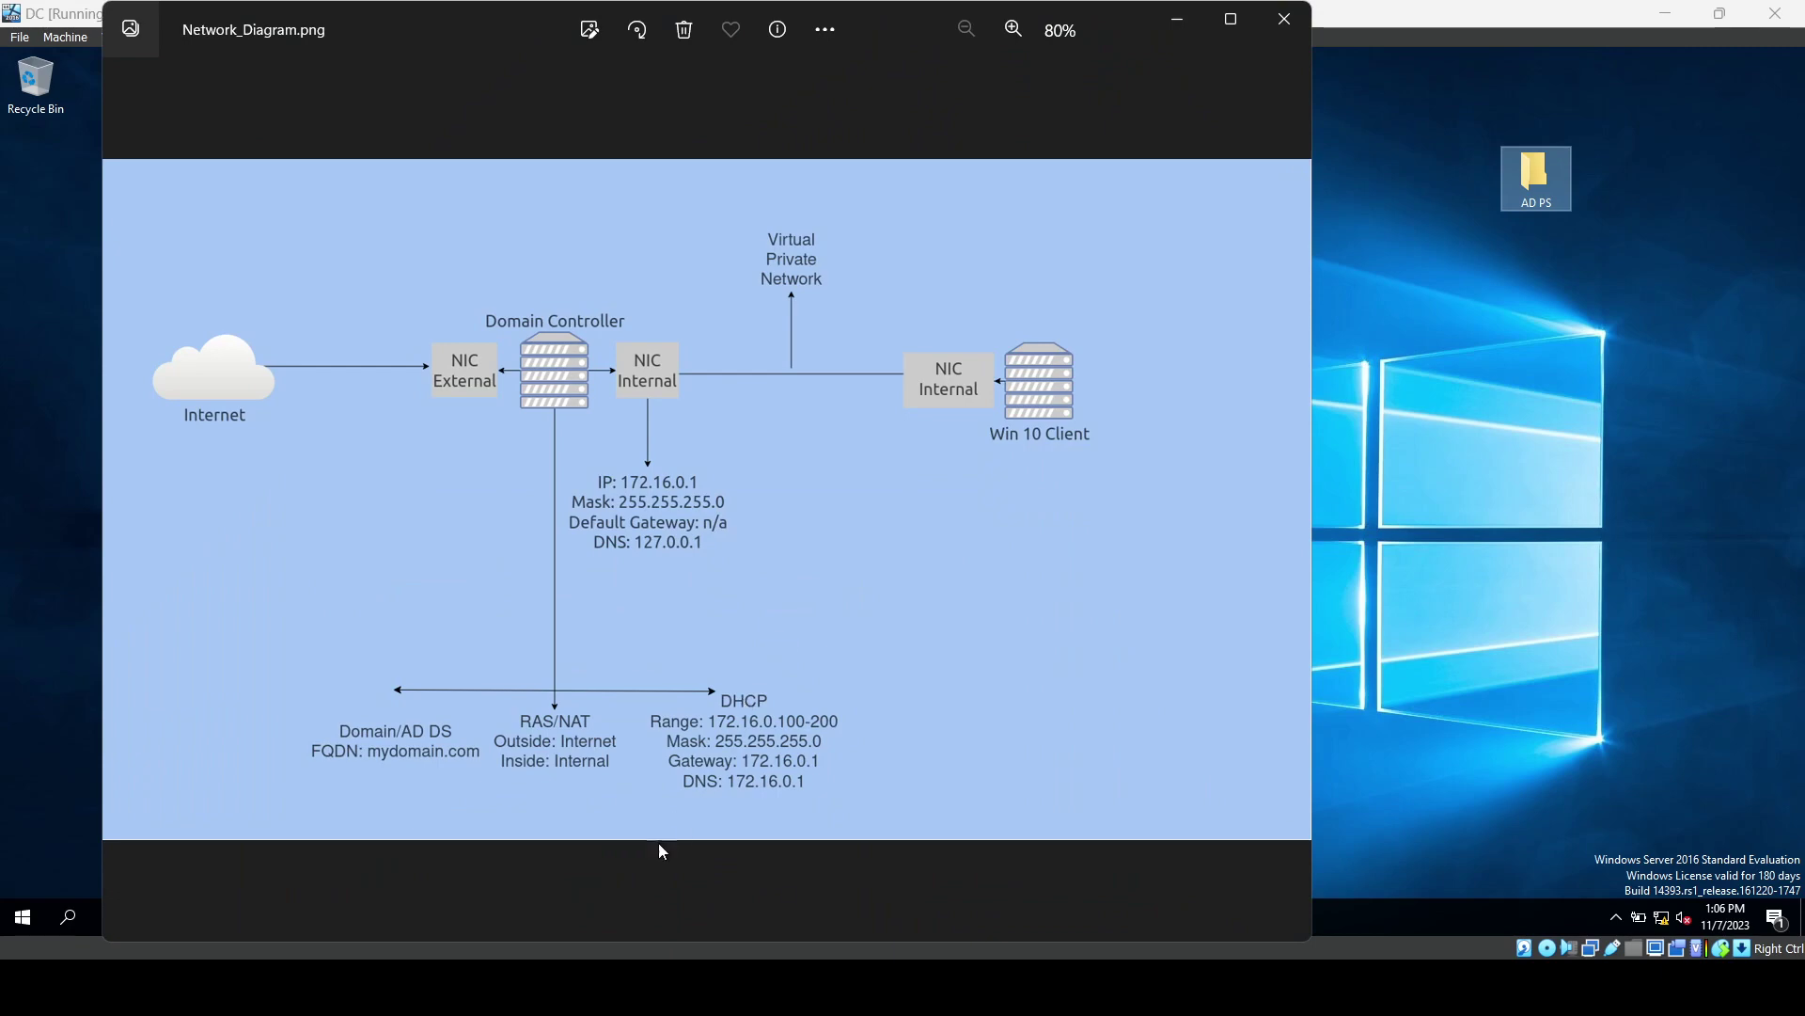
click(591, 987)
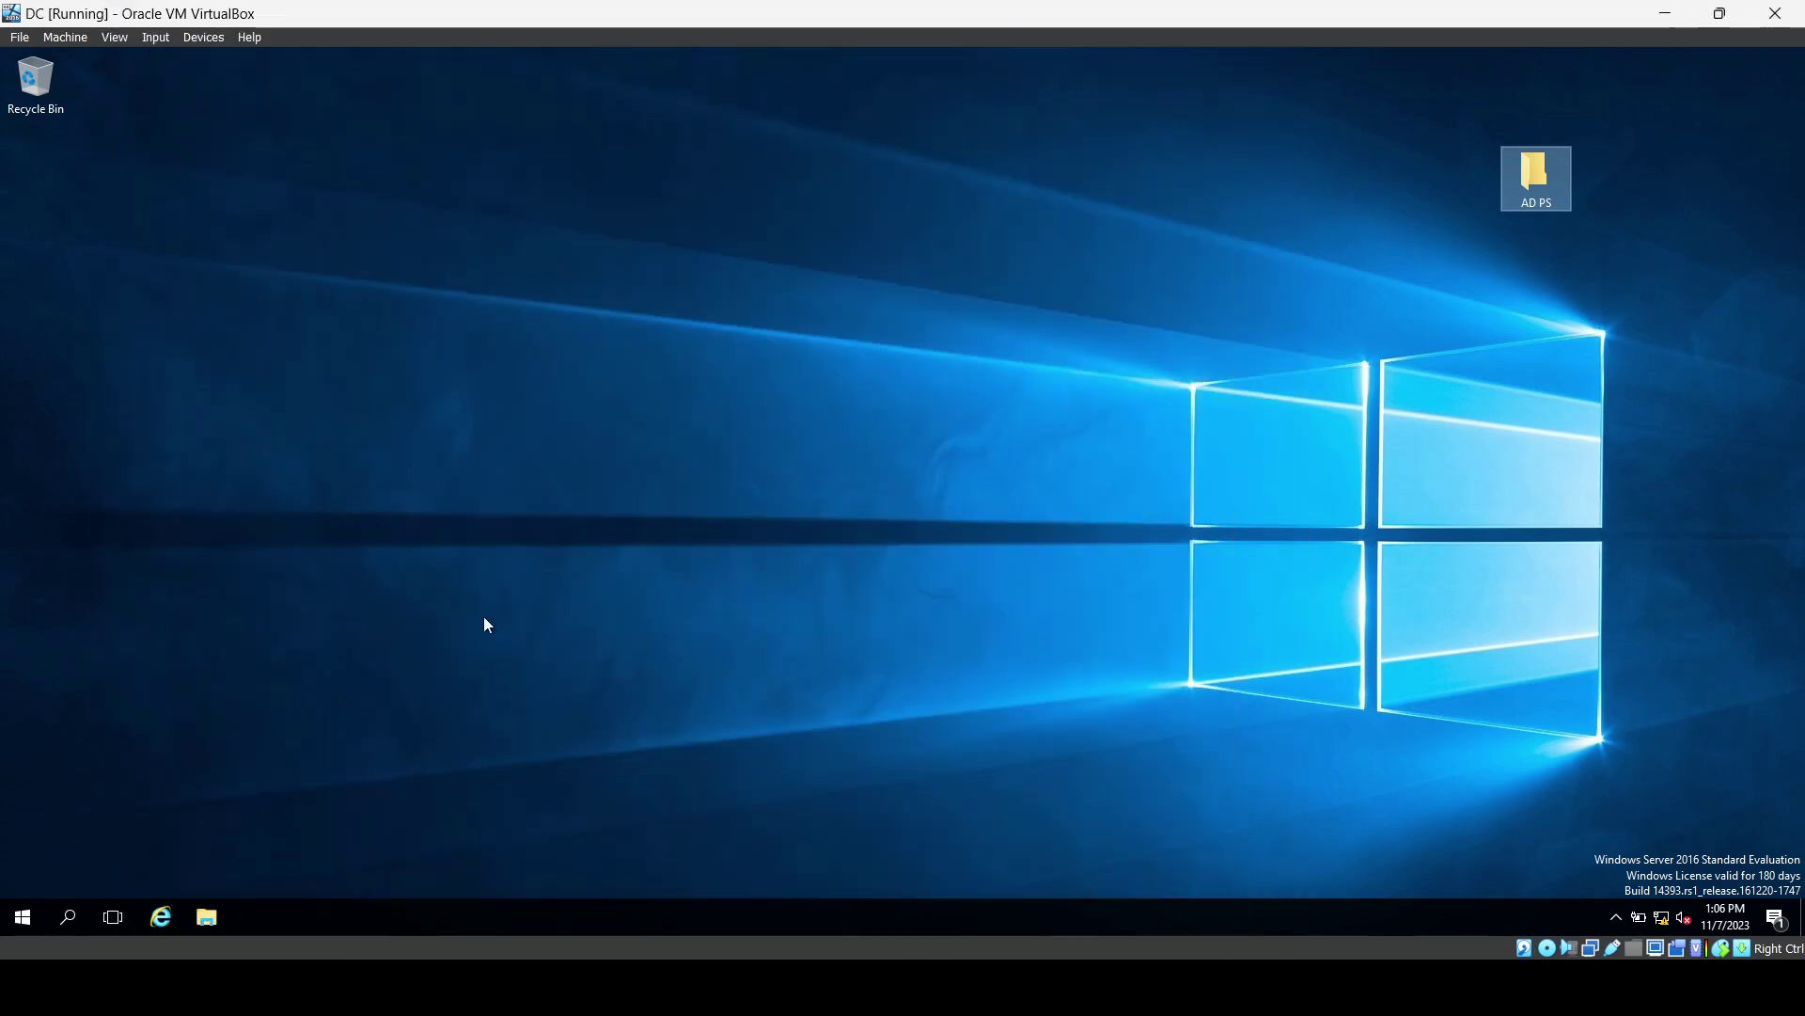
click(1667, 18)
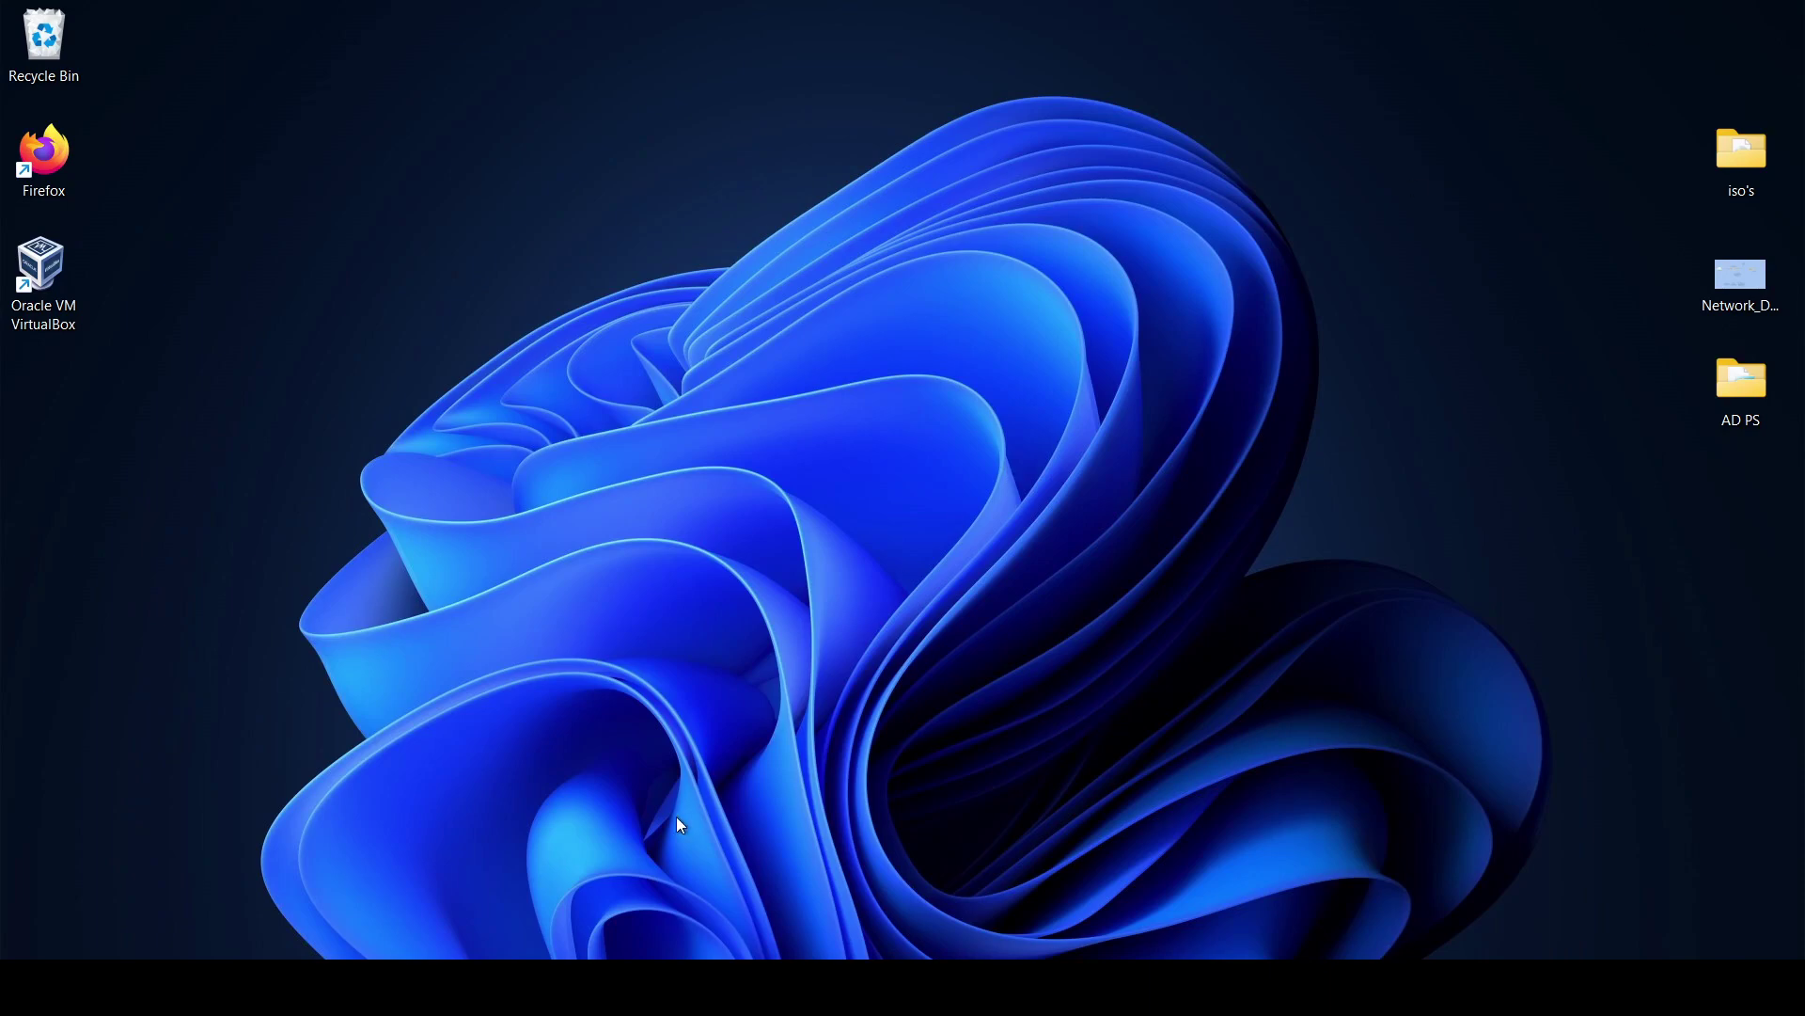
Close the duplicate VirtualBox Manager window and bring the remaining one forward.
mouse_move(612, 988)
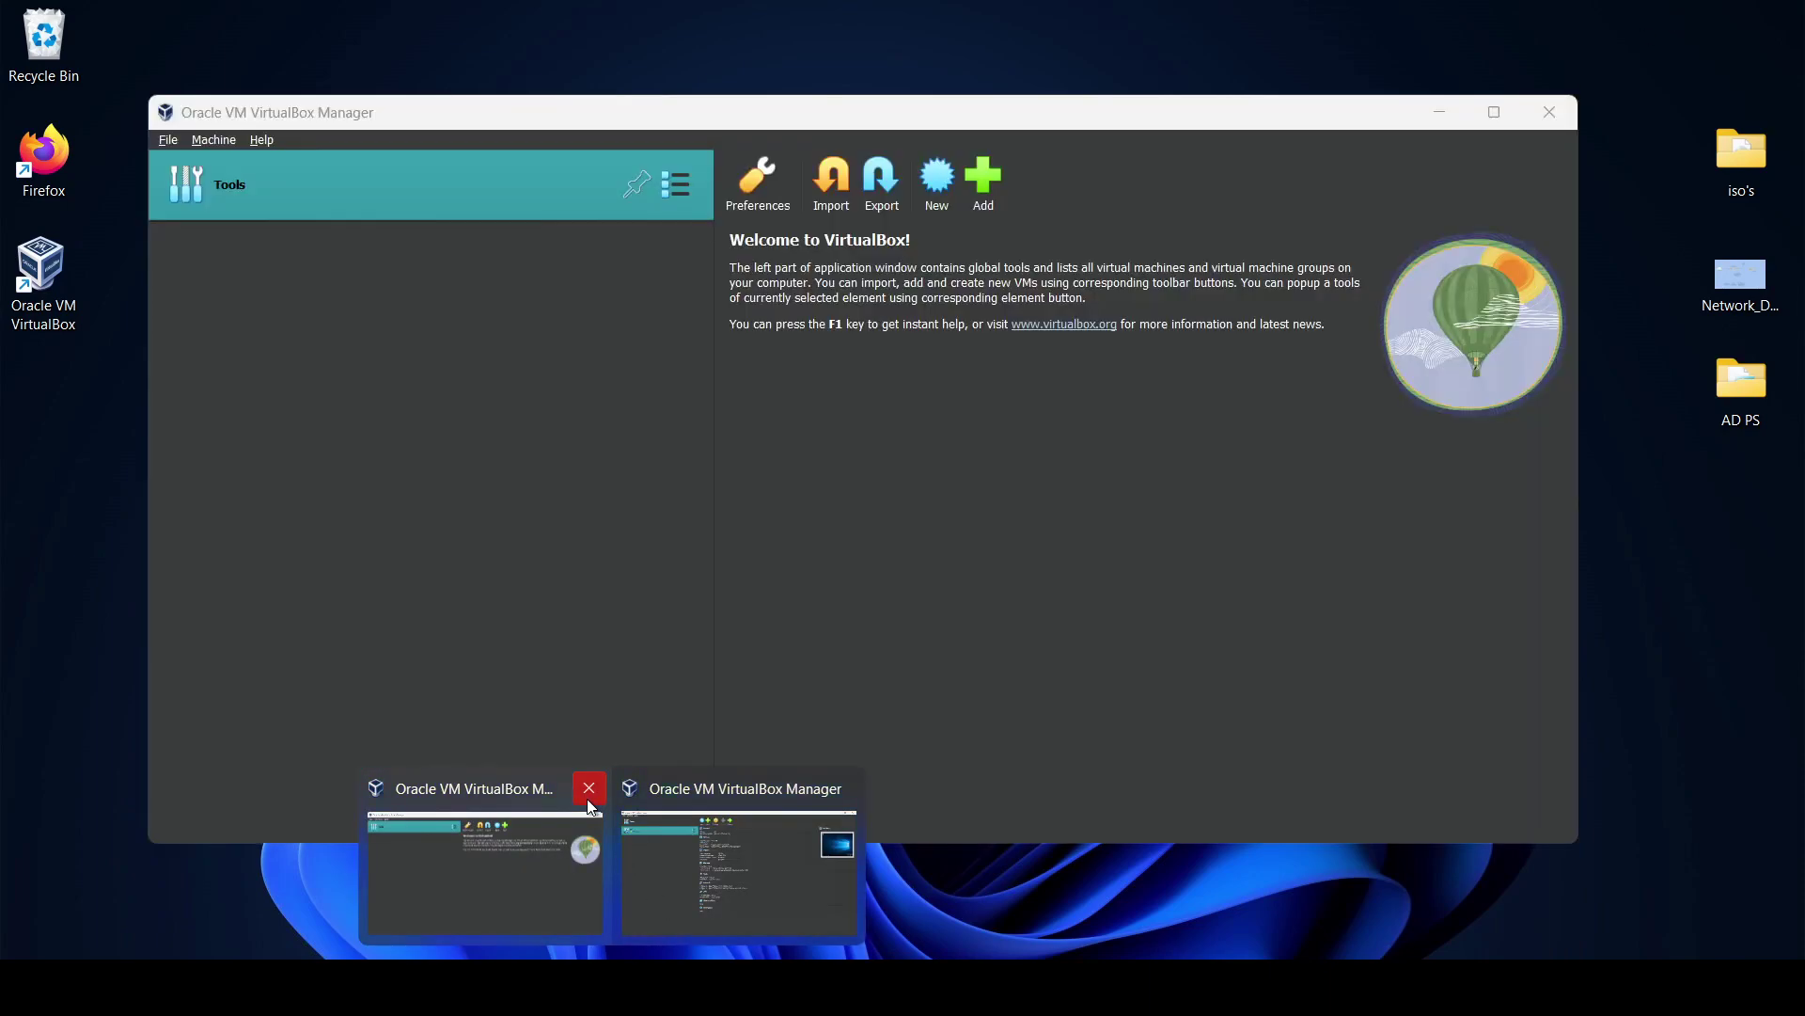
click(589, 788)
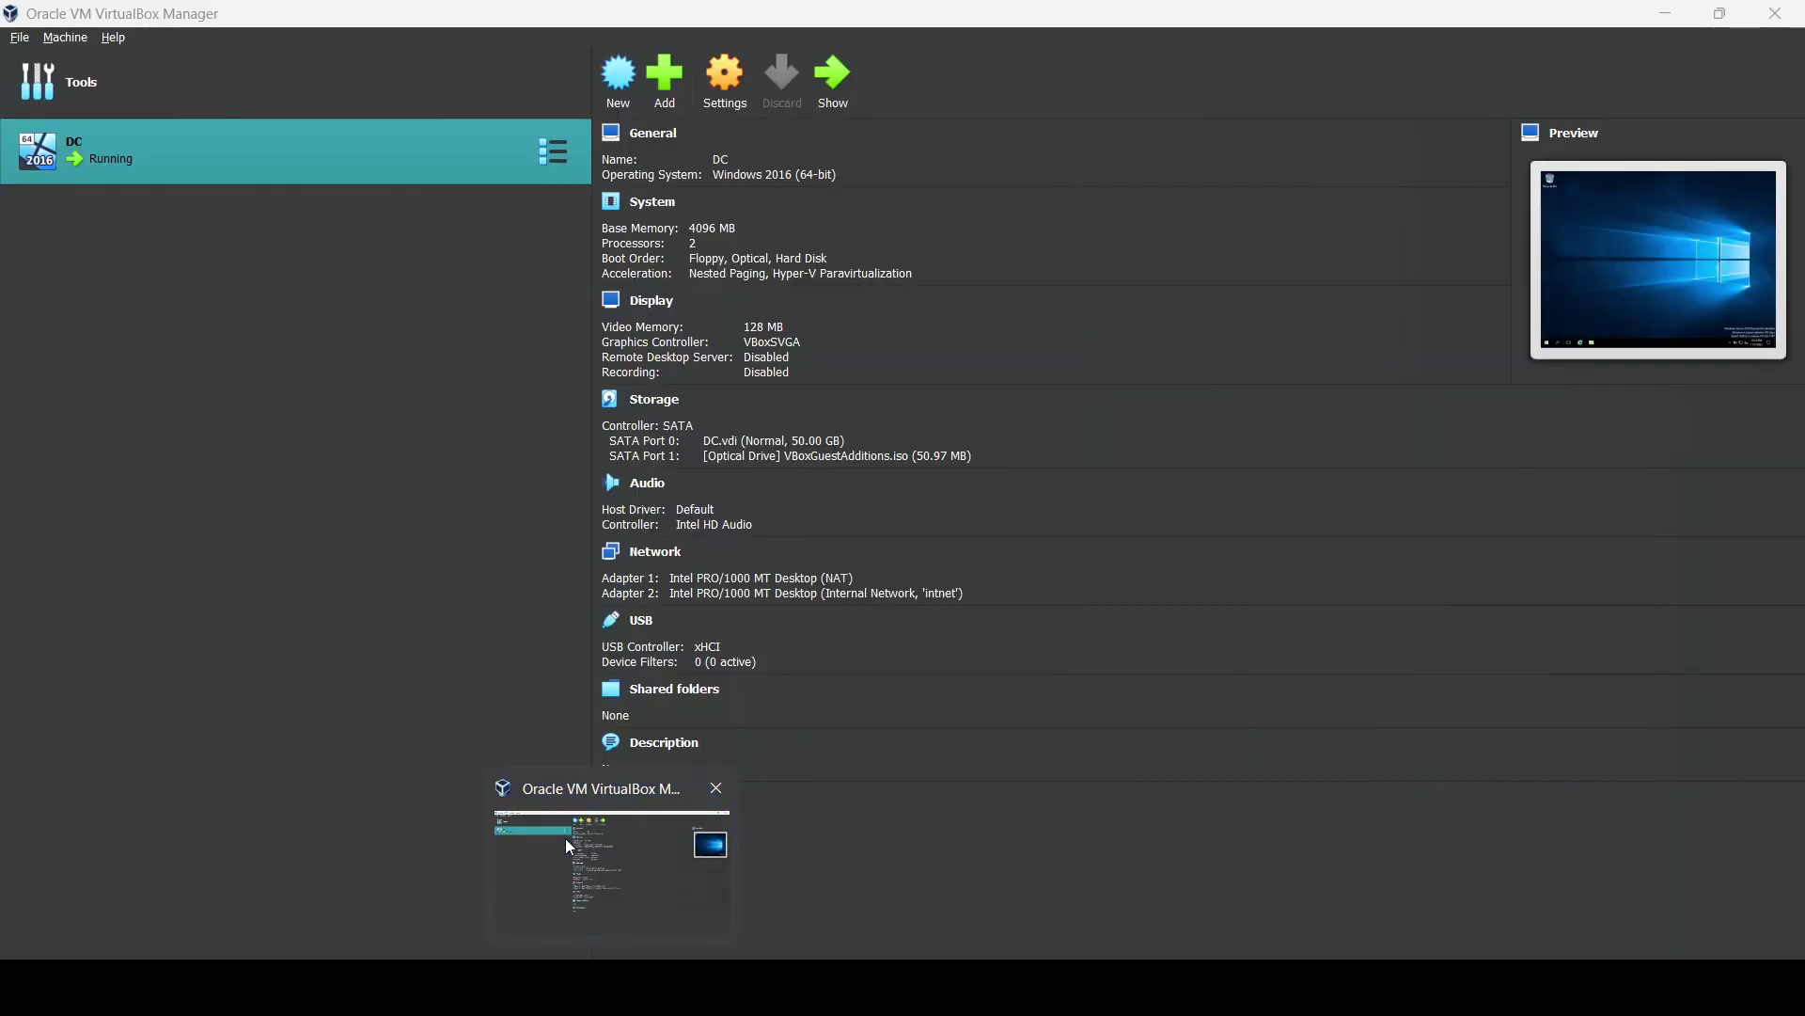
click(566, 838)
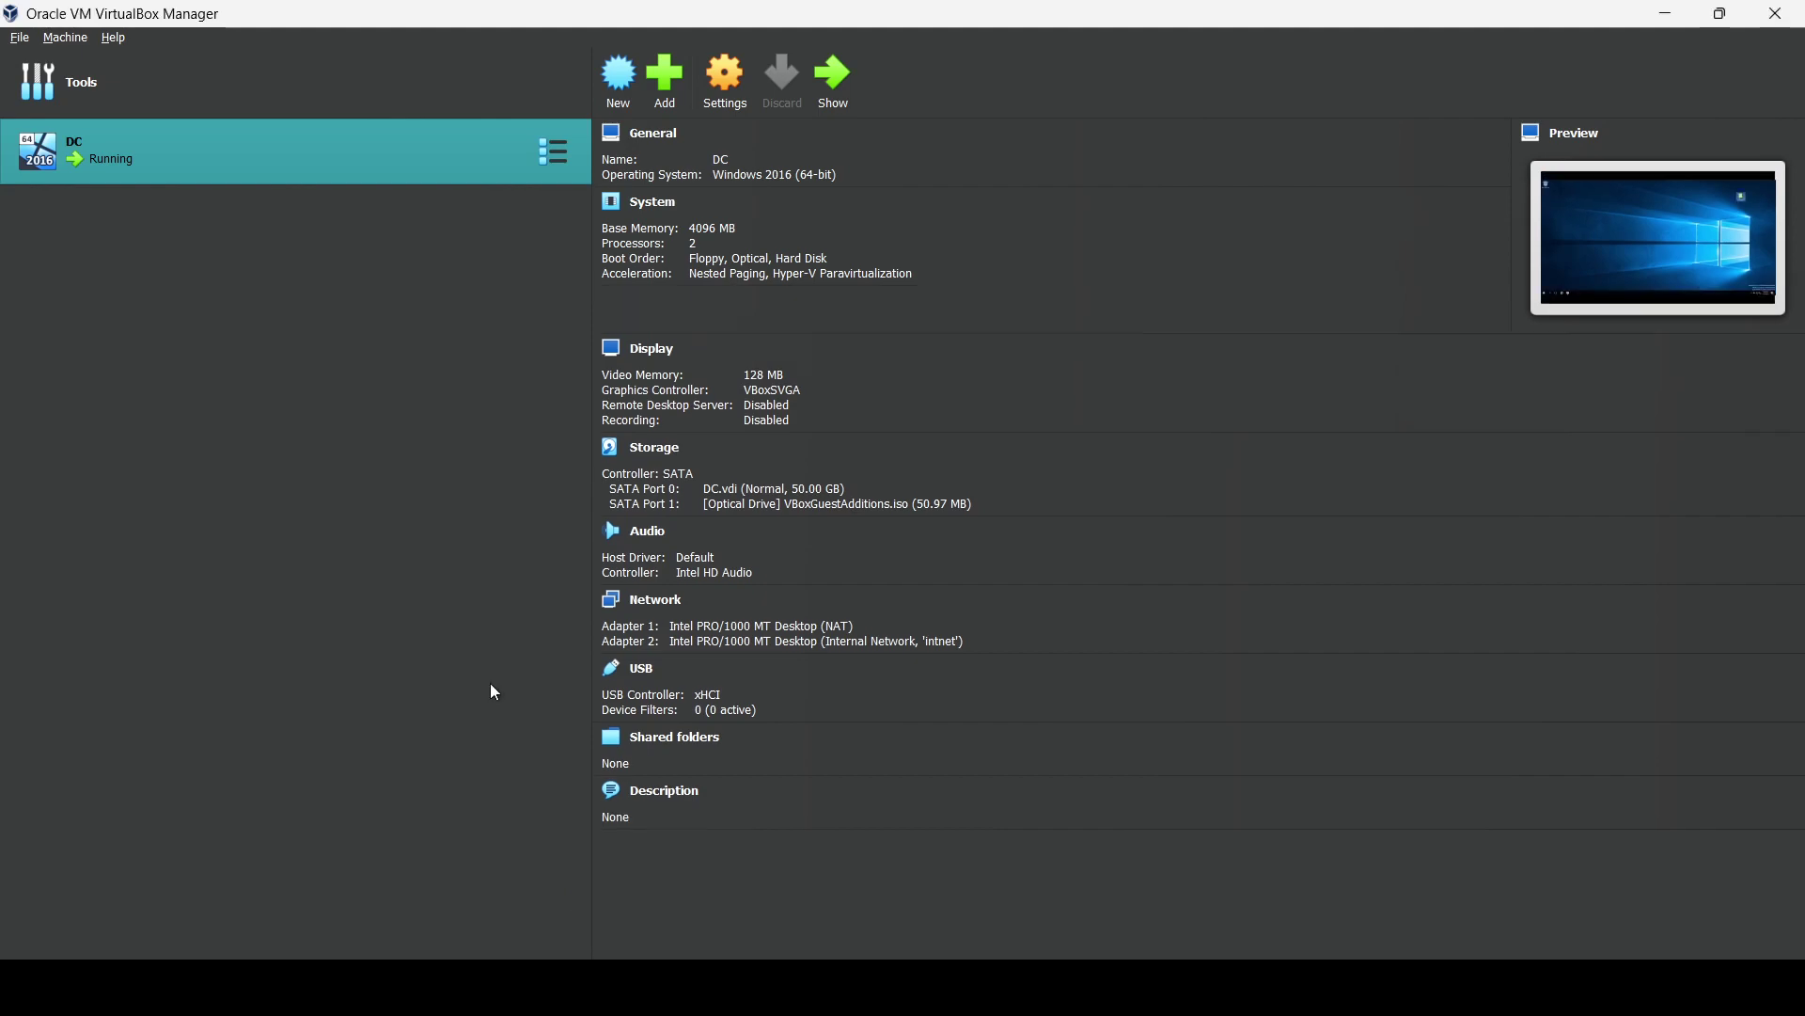
Start a new VM named CLIENT using Windows.iso as the installation image.
click(621, 85)
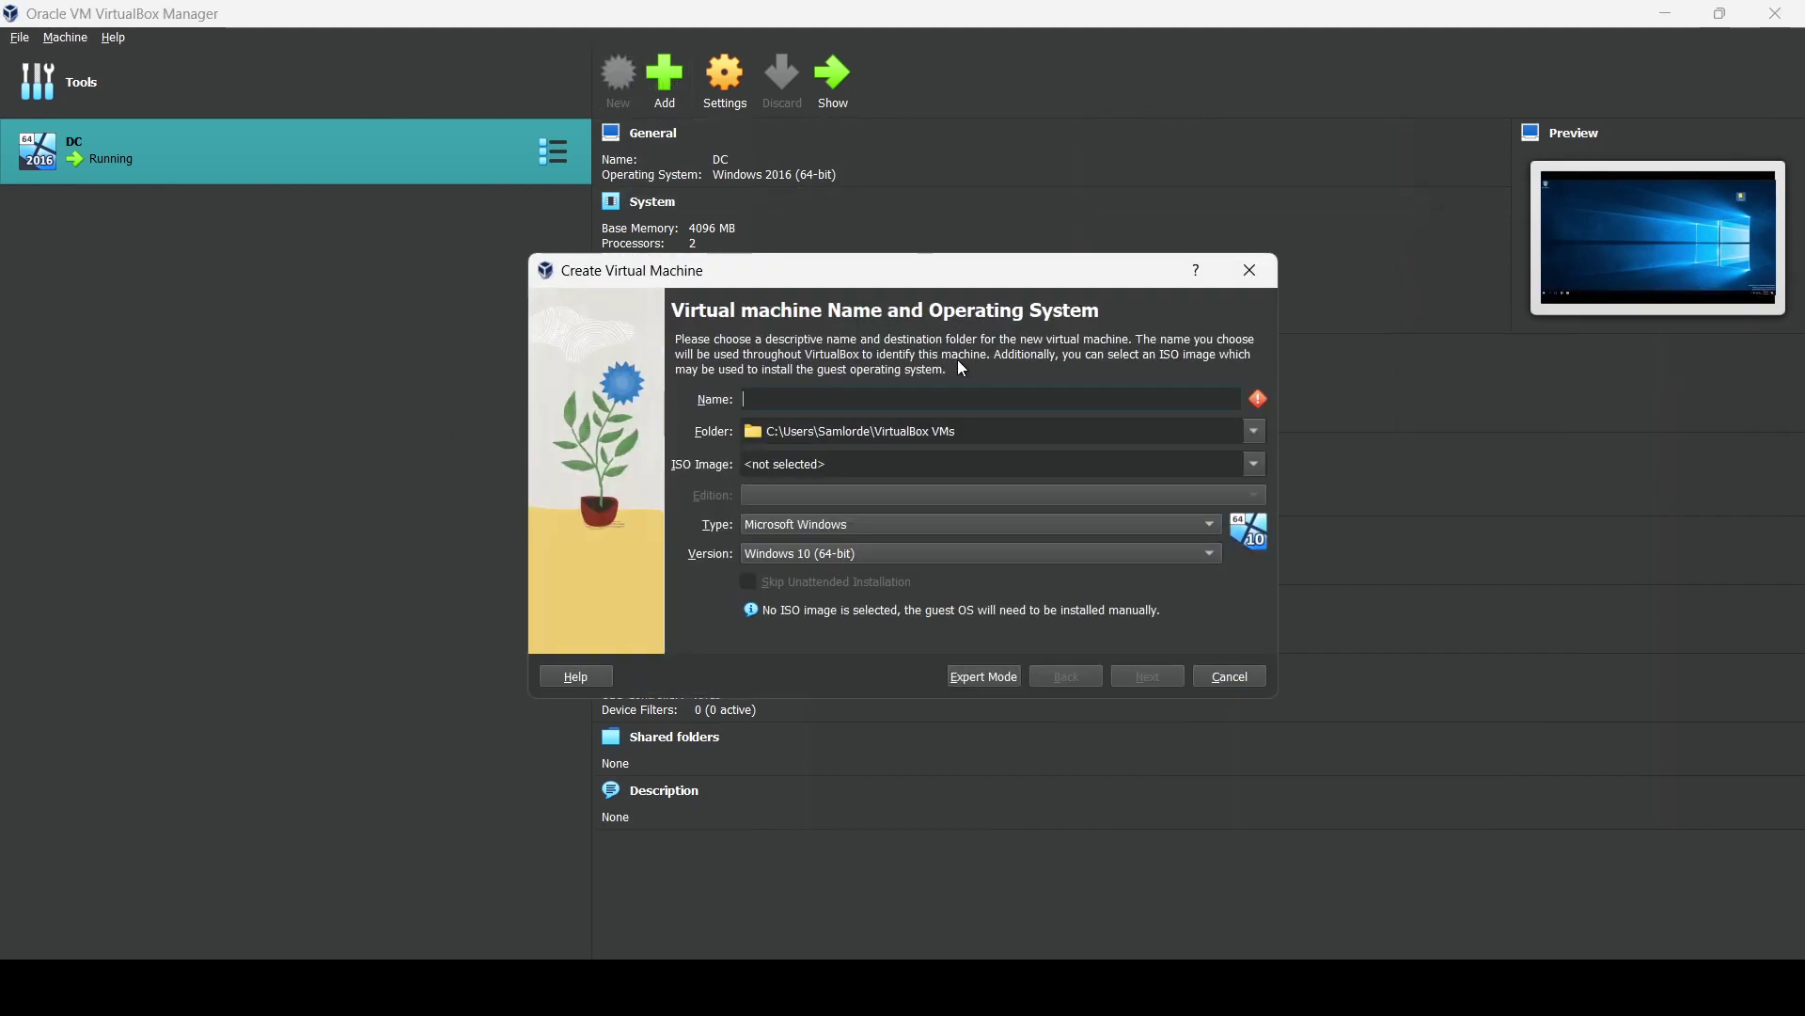
text(CLIENT1)
key(BackSpace)
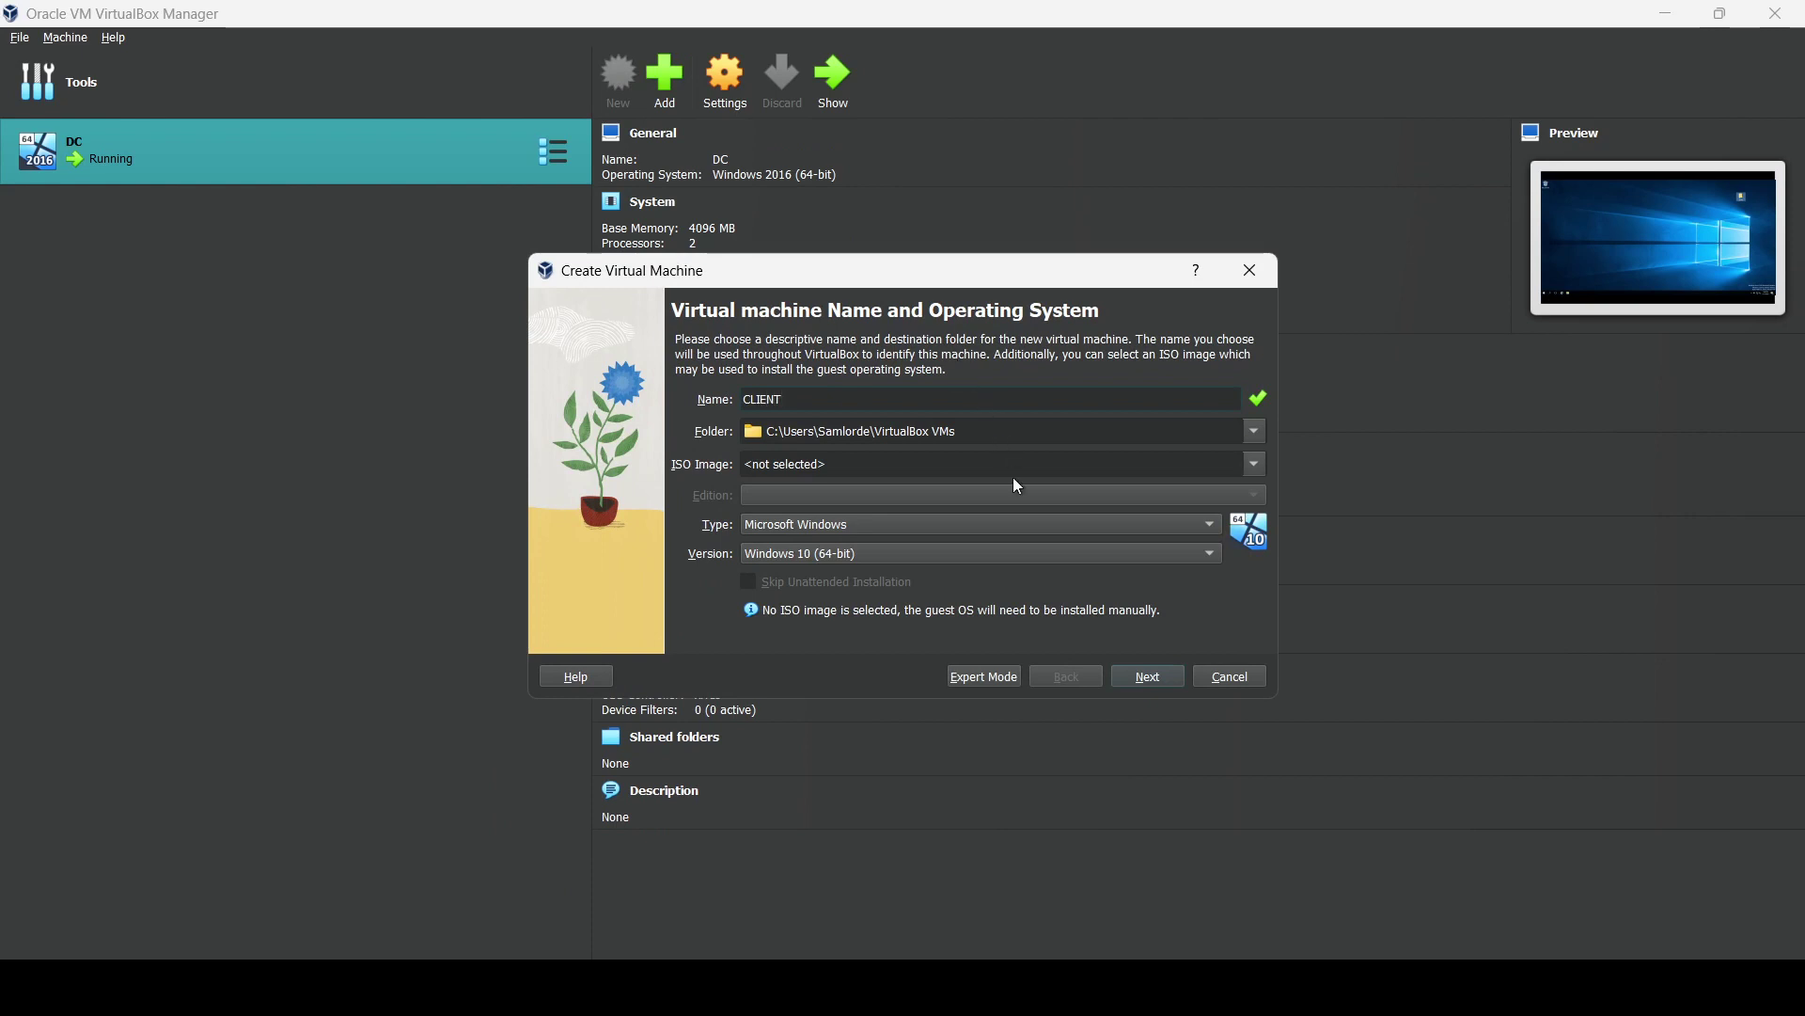
click(1066, 467)
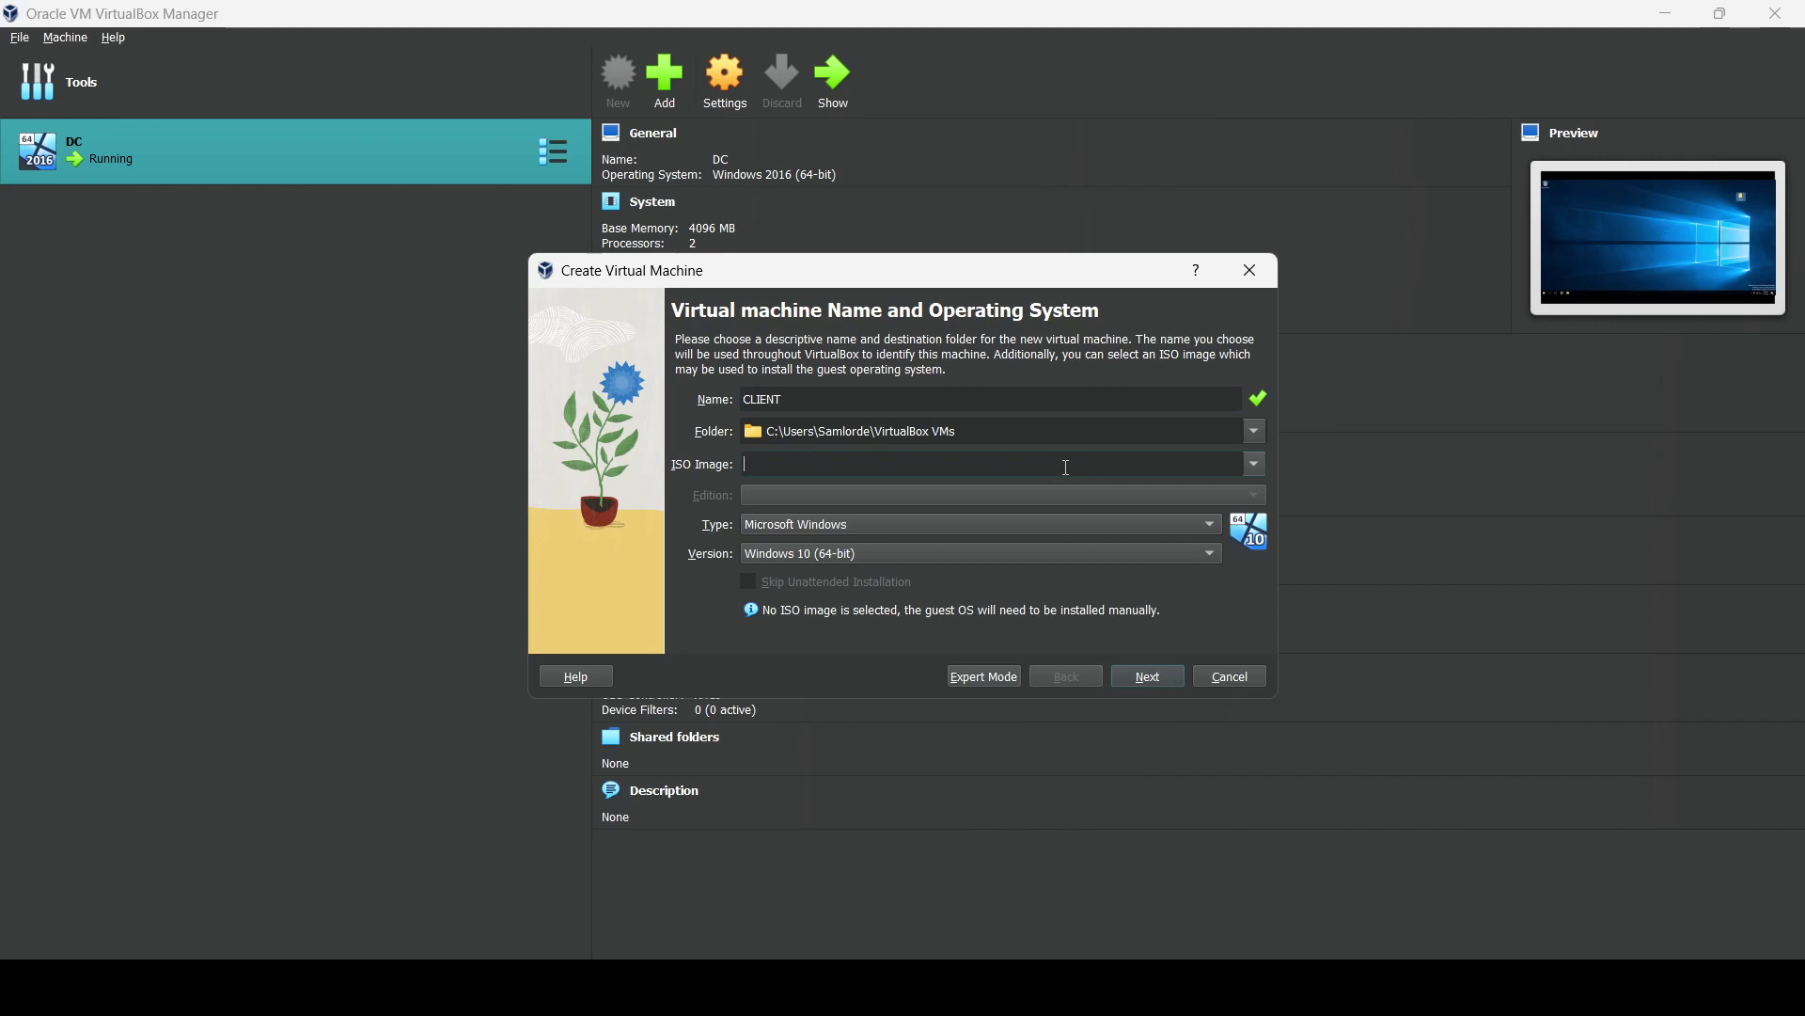
click(1260, 470)
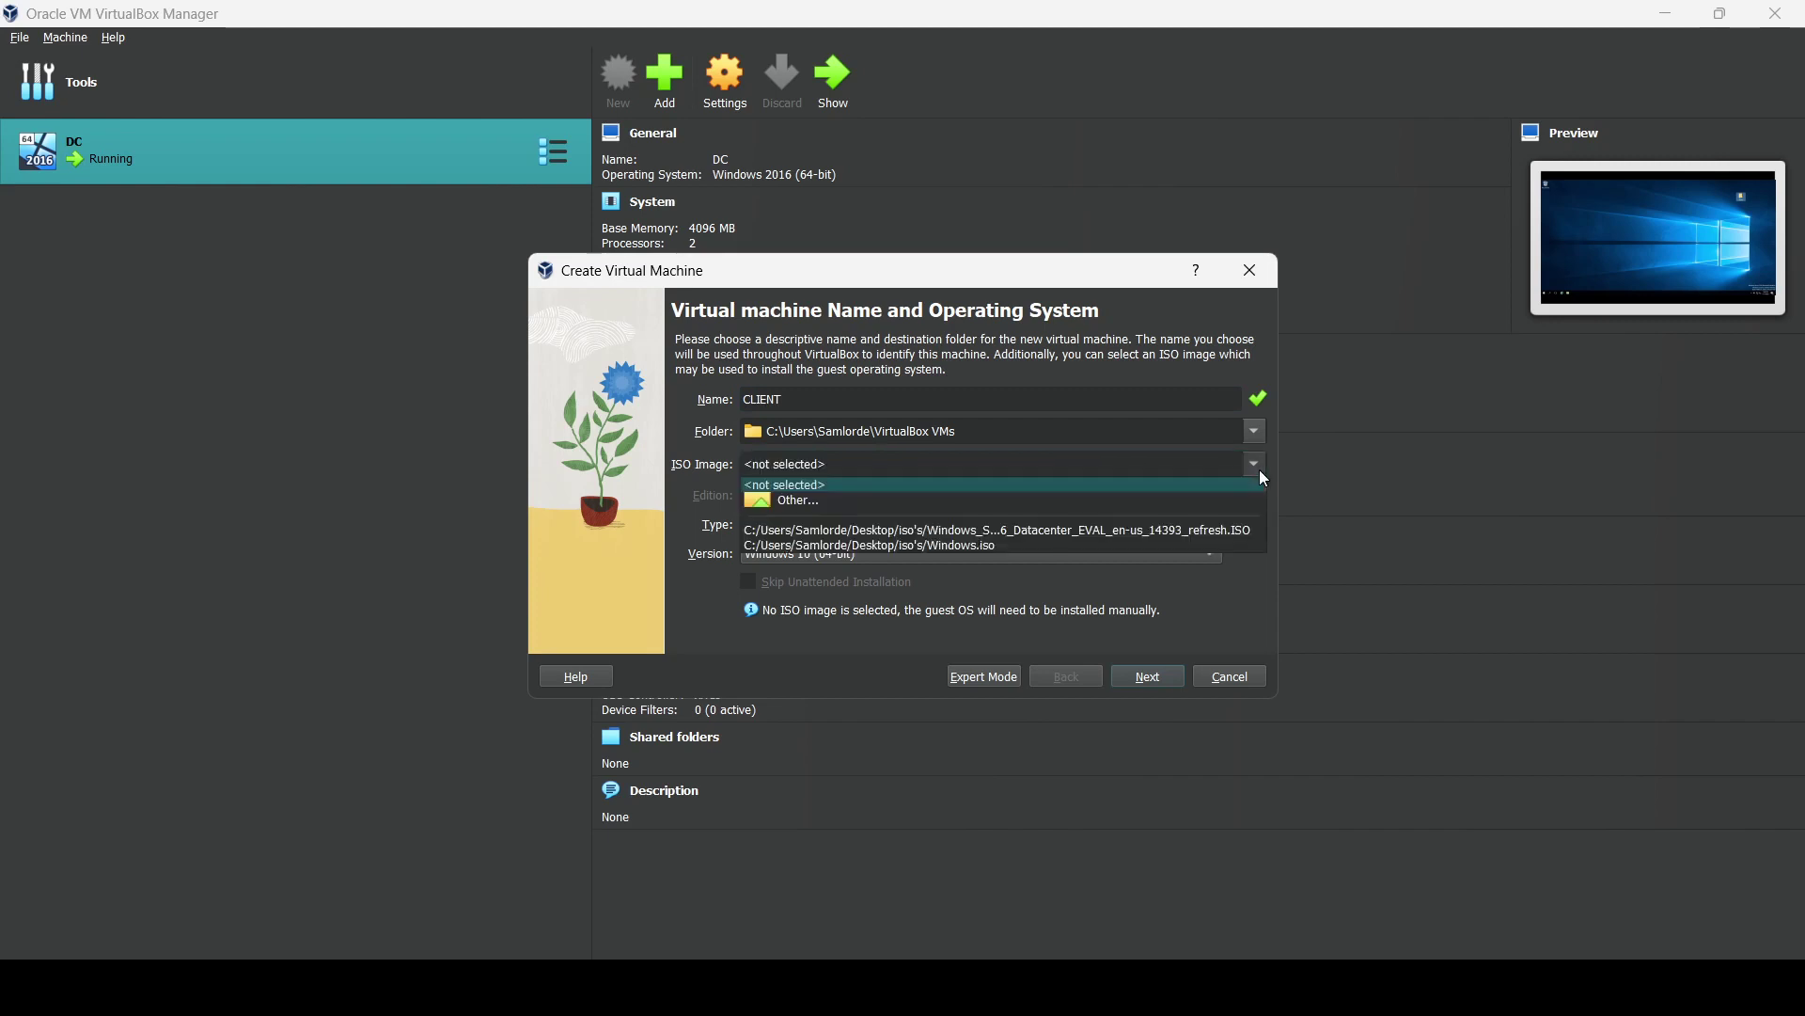
click(982, 547)
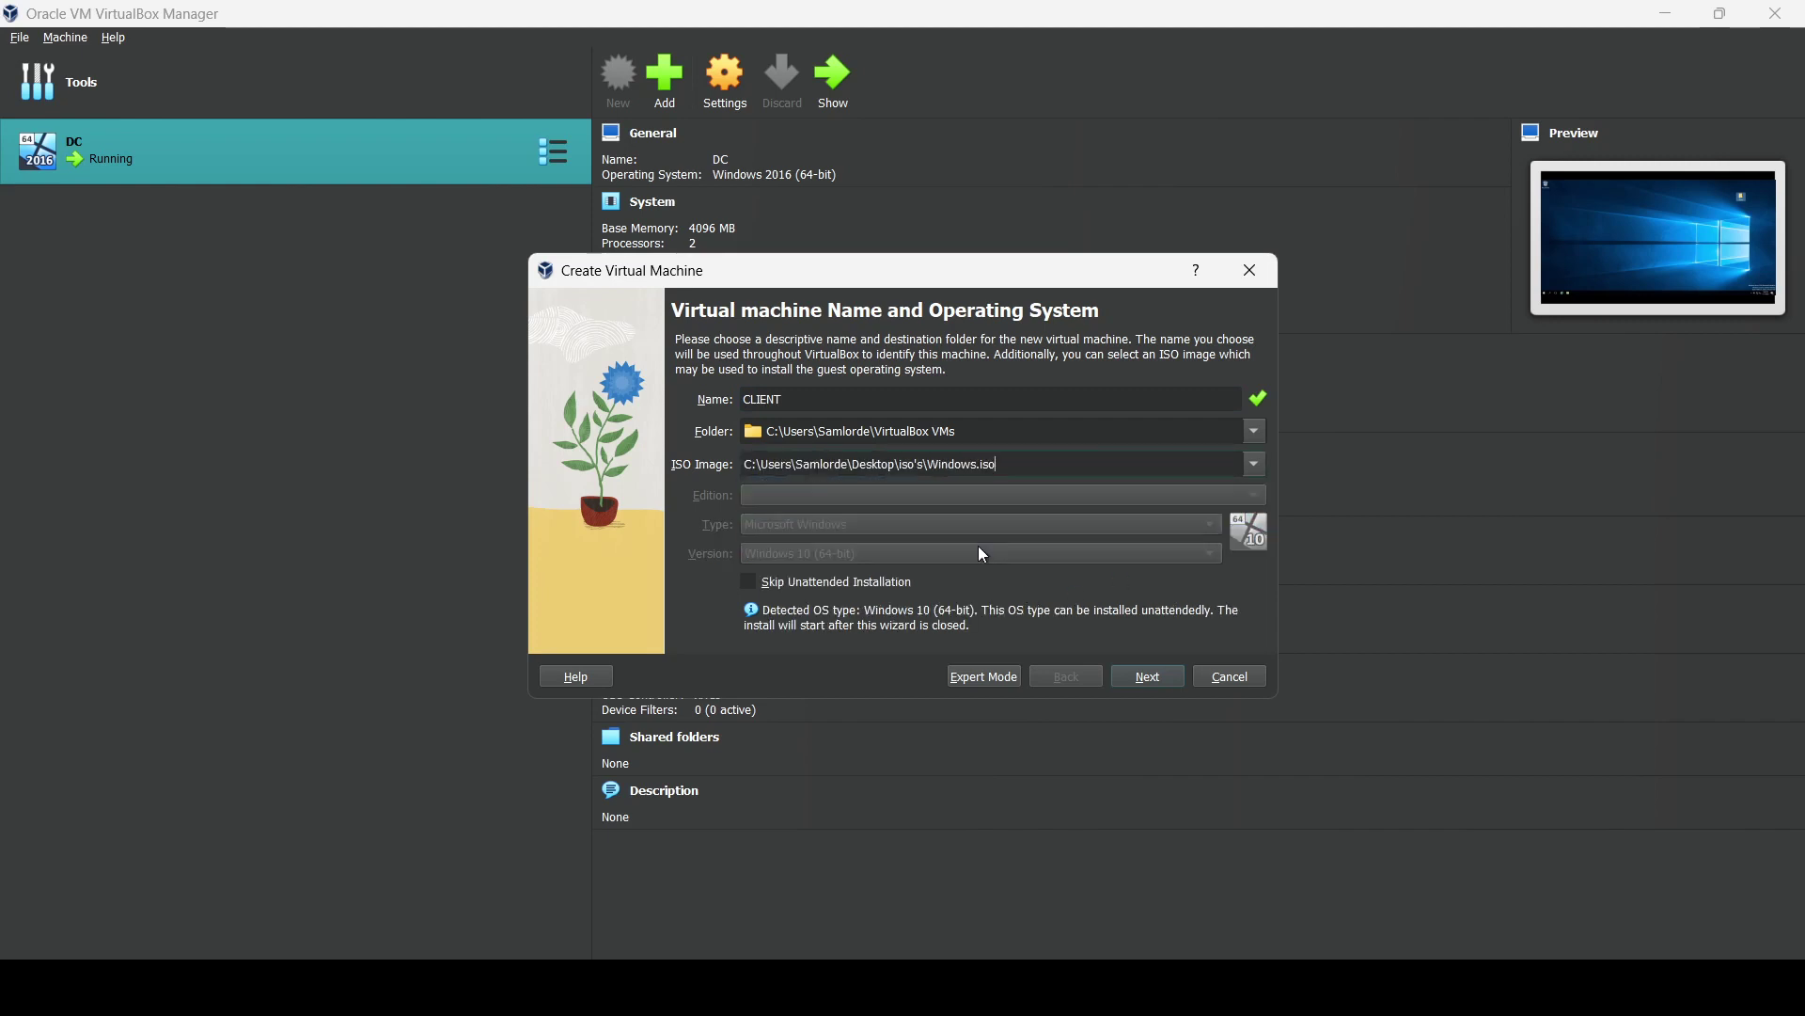
Skip unattended installation, give CLIENT 4096 MB memory and a 50 GB disk, and finish.
click(750, 583)
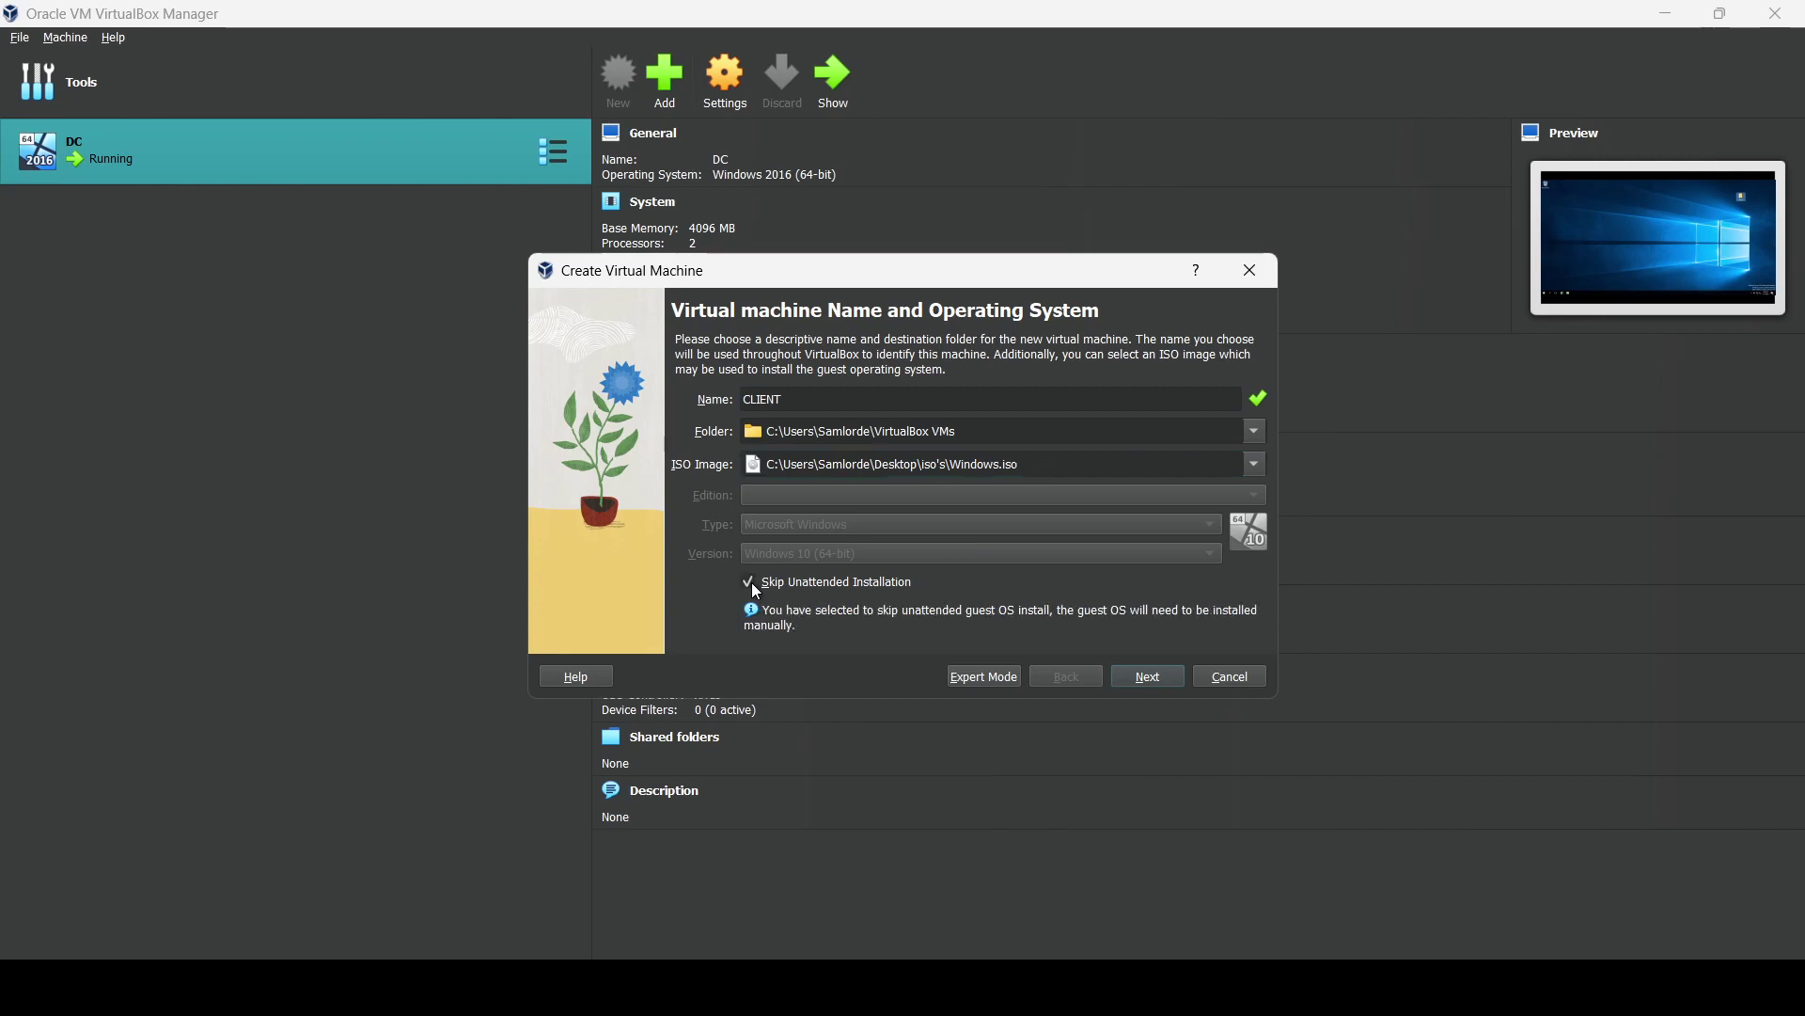
click(1135, 688)
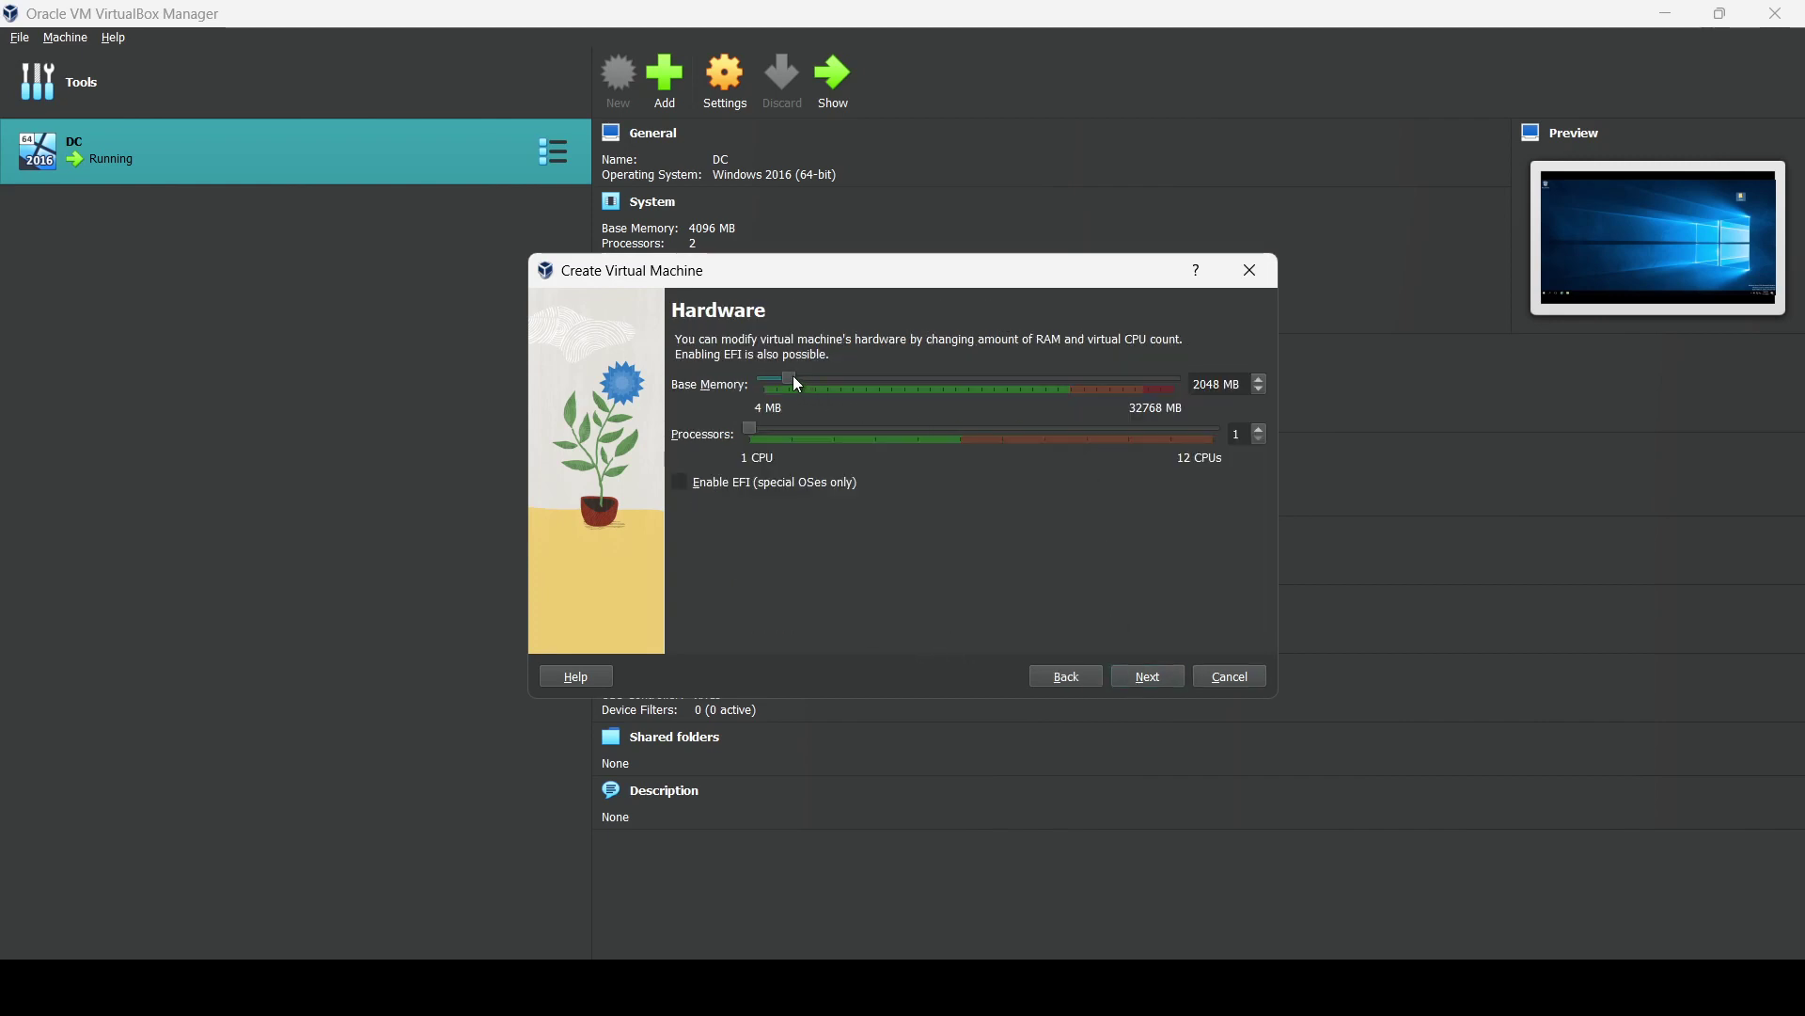
drag(794, 377, 779, 437)
click(1139, 672)
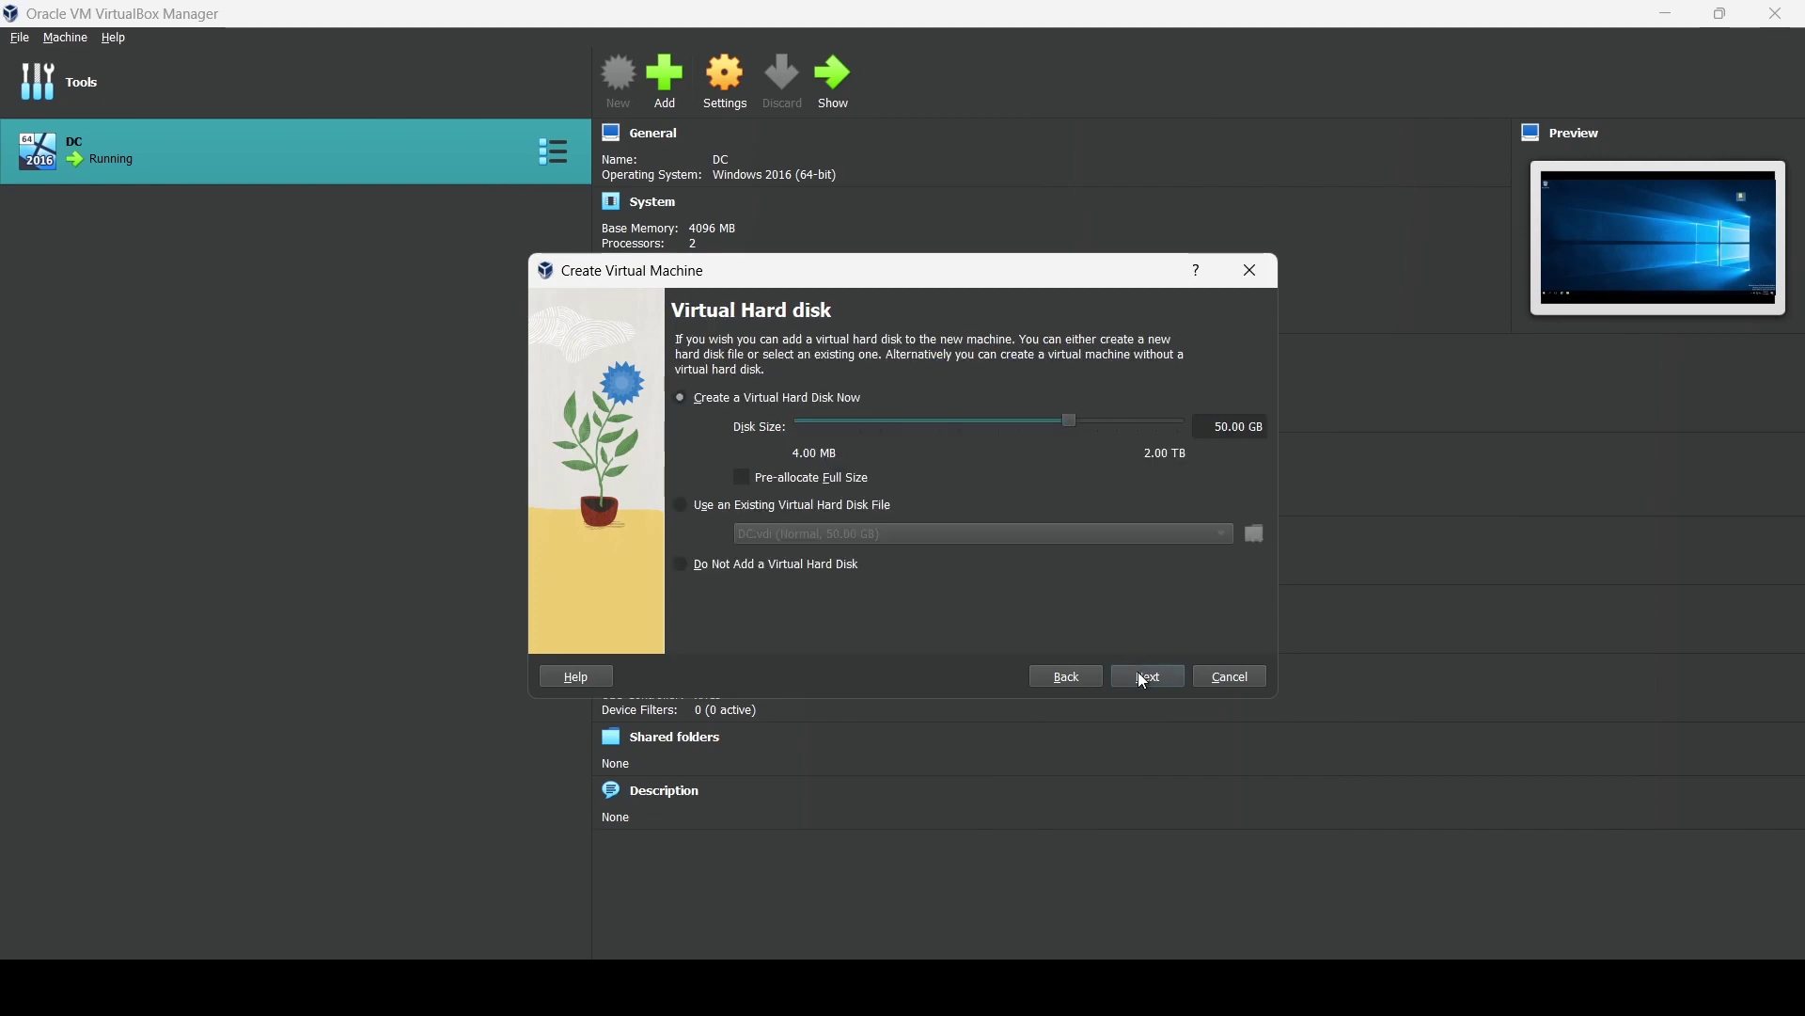
click(1140, 682)
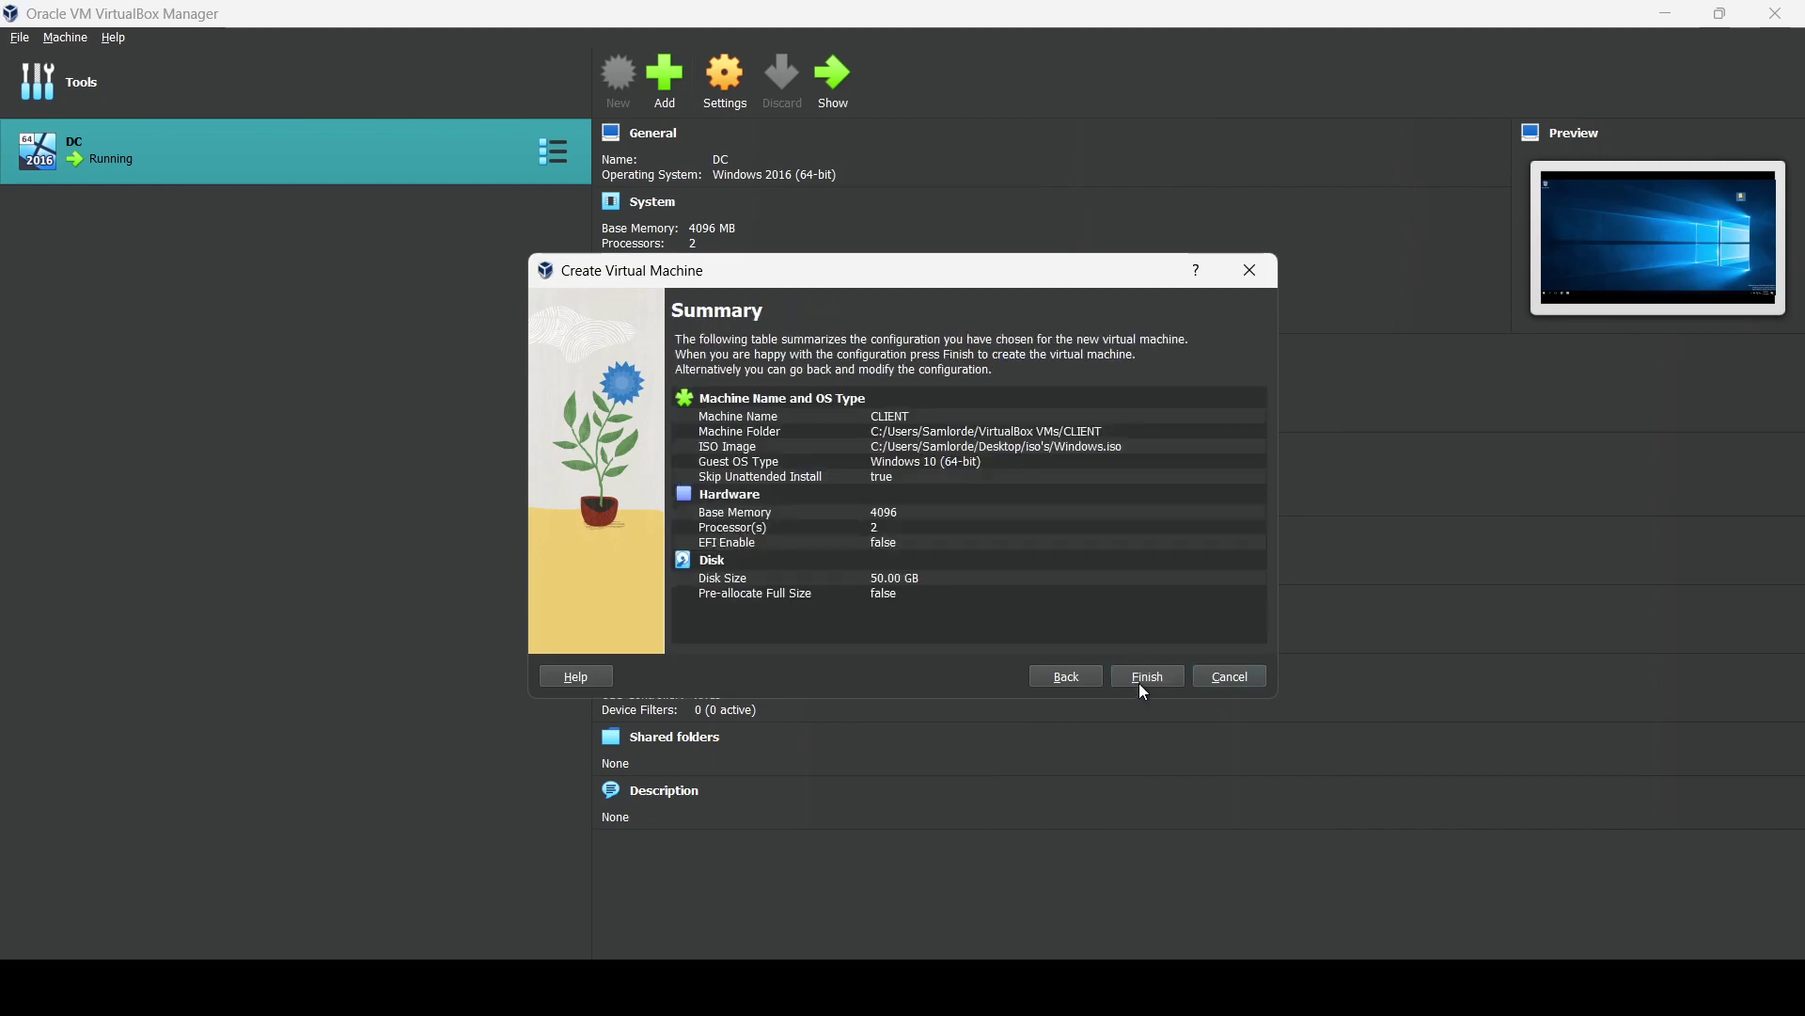
click(1140, 682)
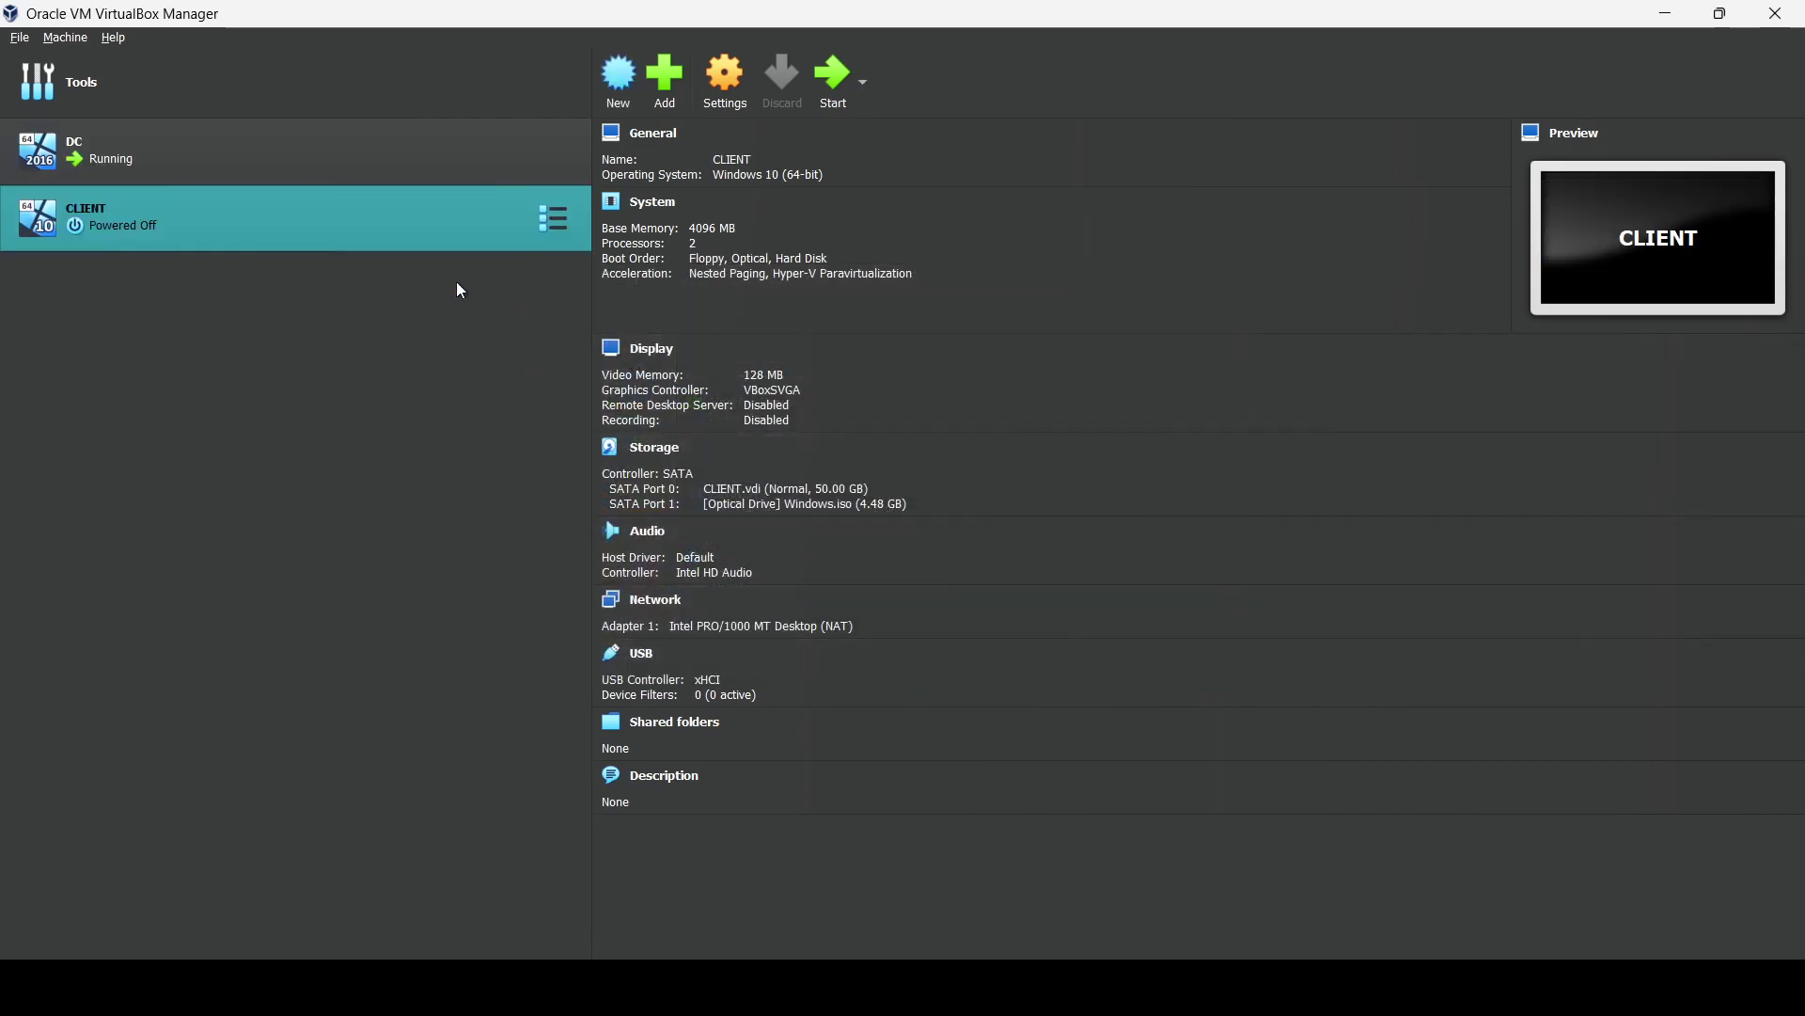
Attach CLIENT's Adapter 1 to Internal Network 'intnet' and power on the VM.
click(724, 74)
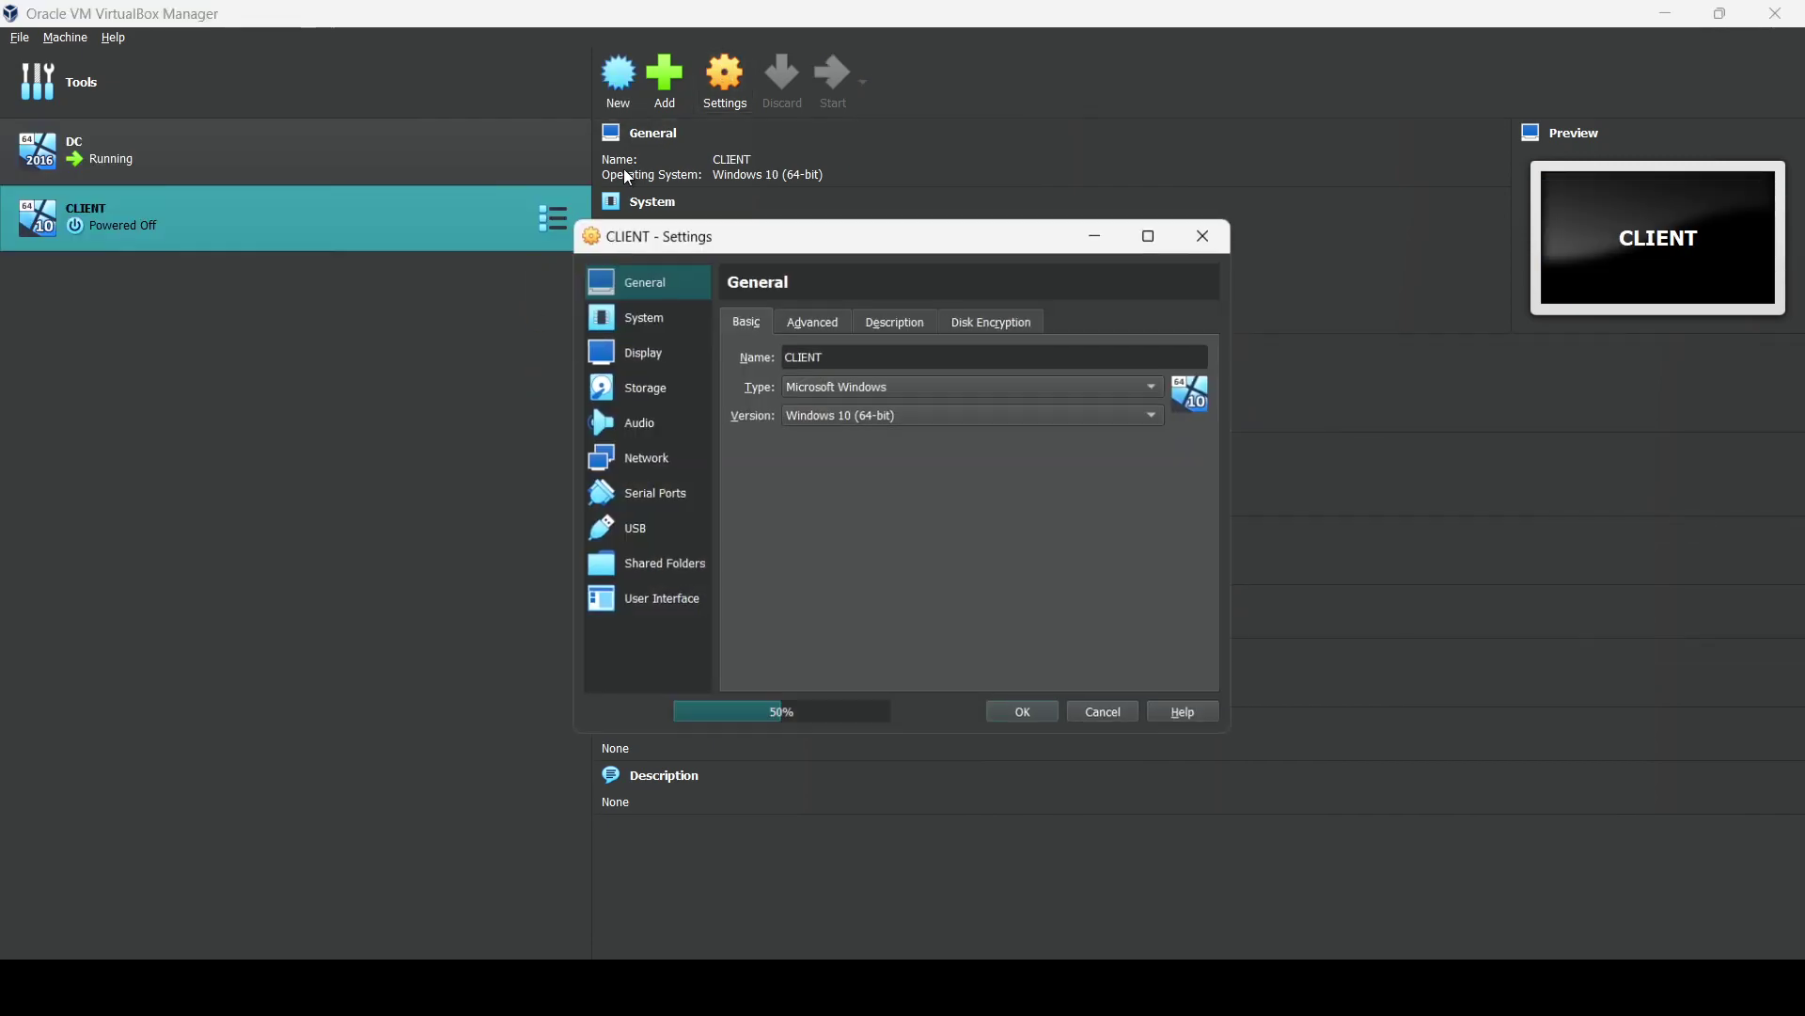
click(649, 358)
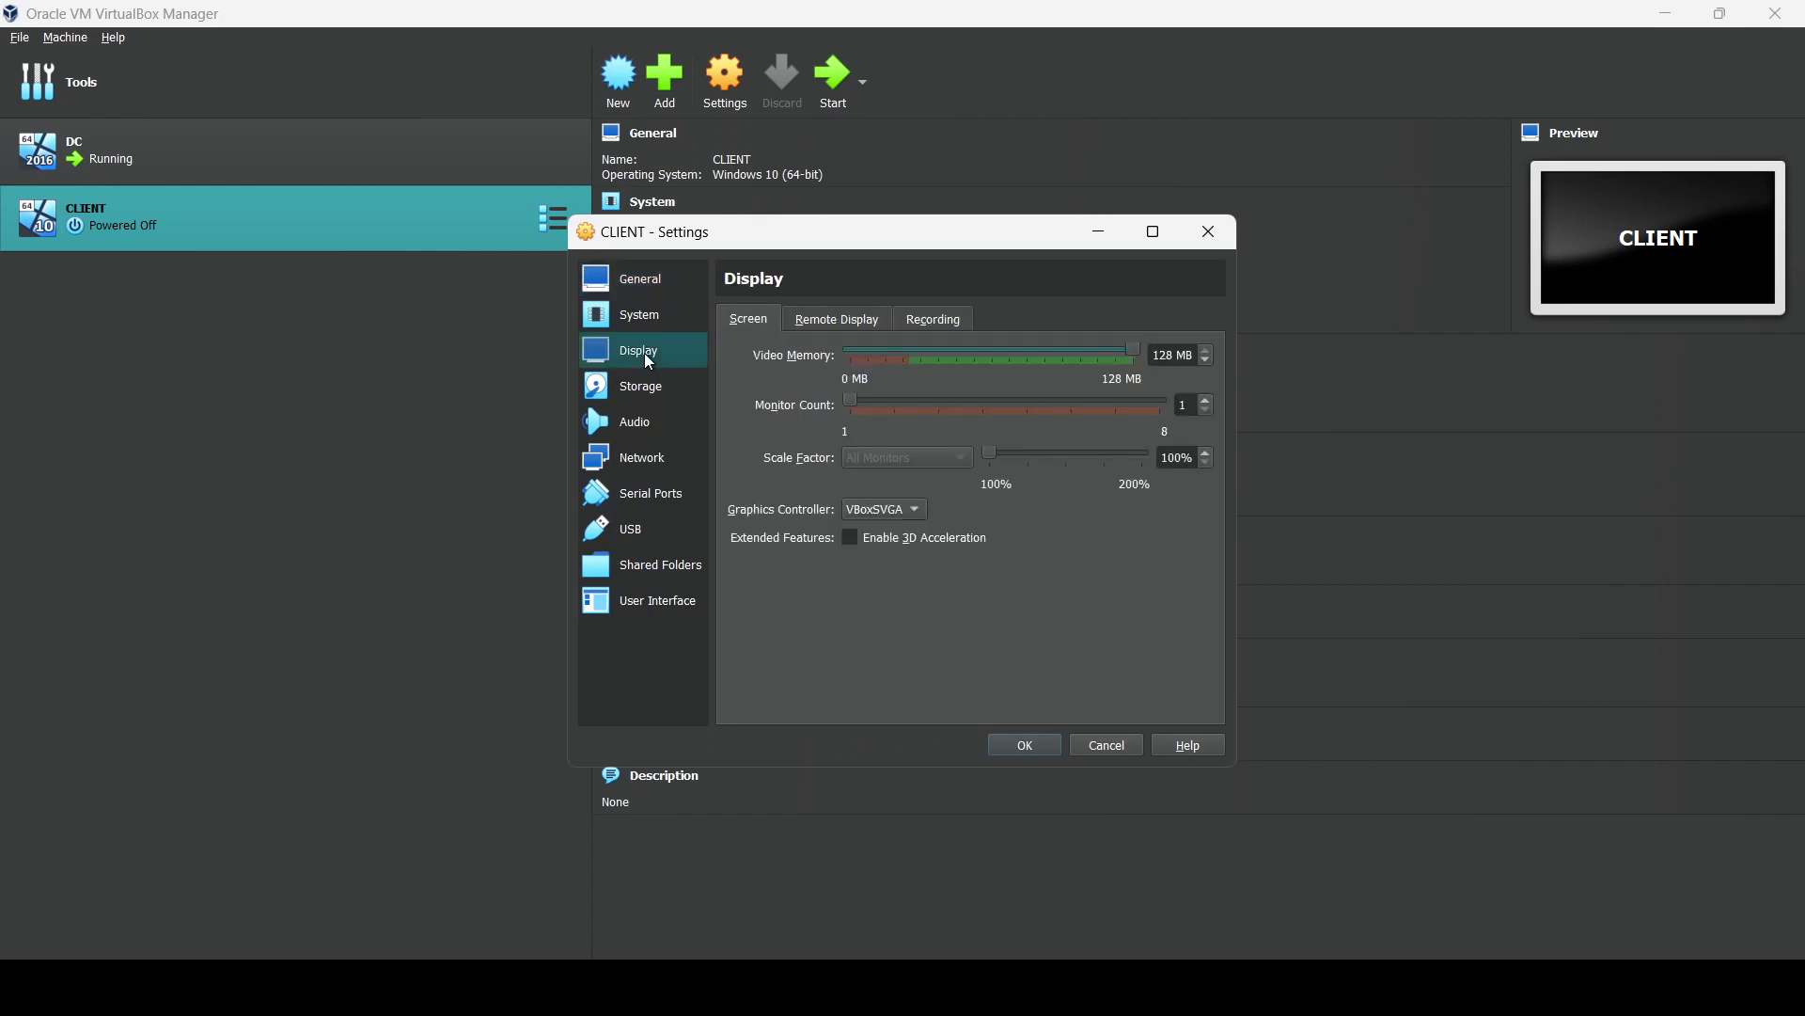
click(636, 456)
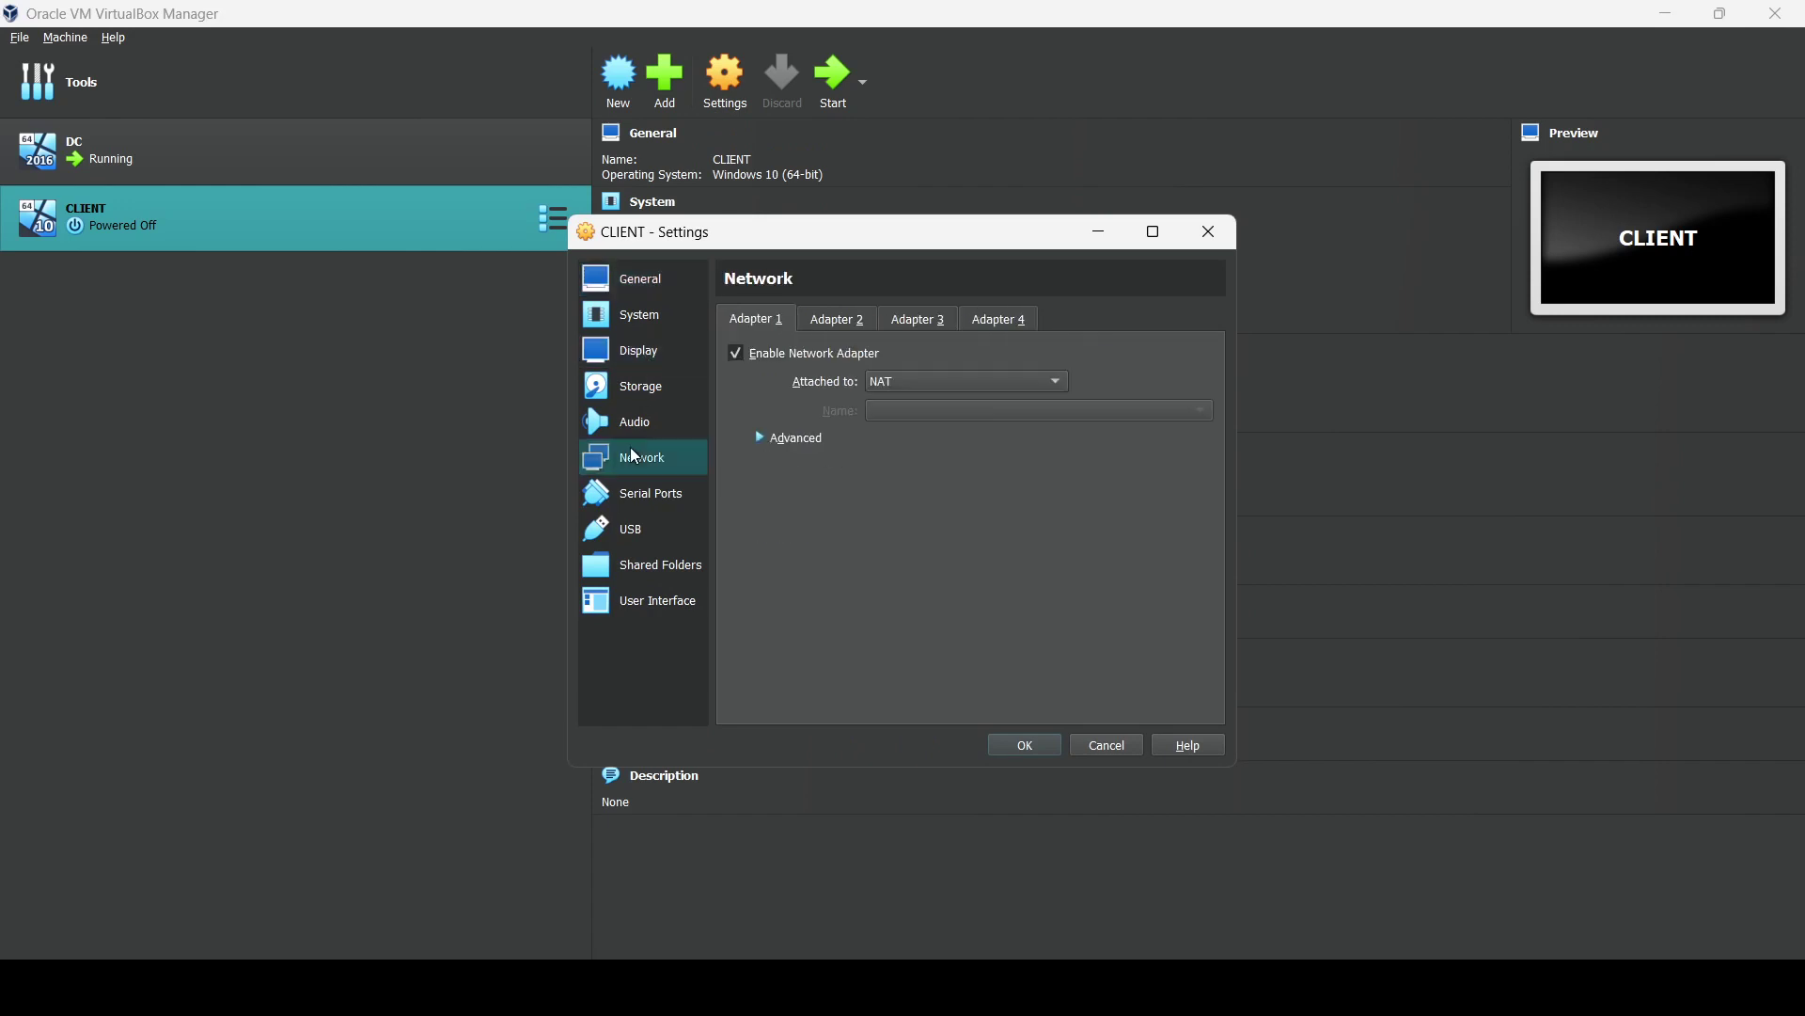
click(936, 385)
click(921, 428)
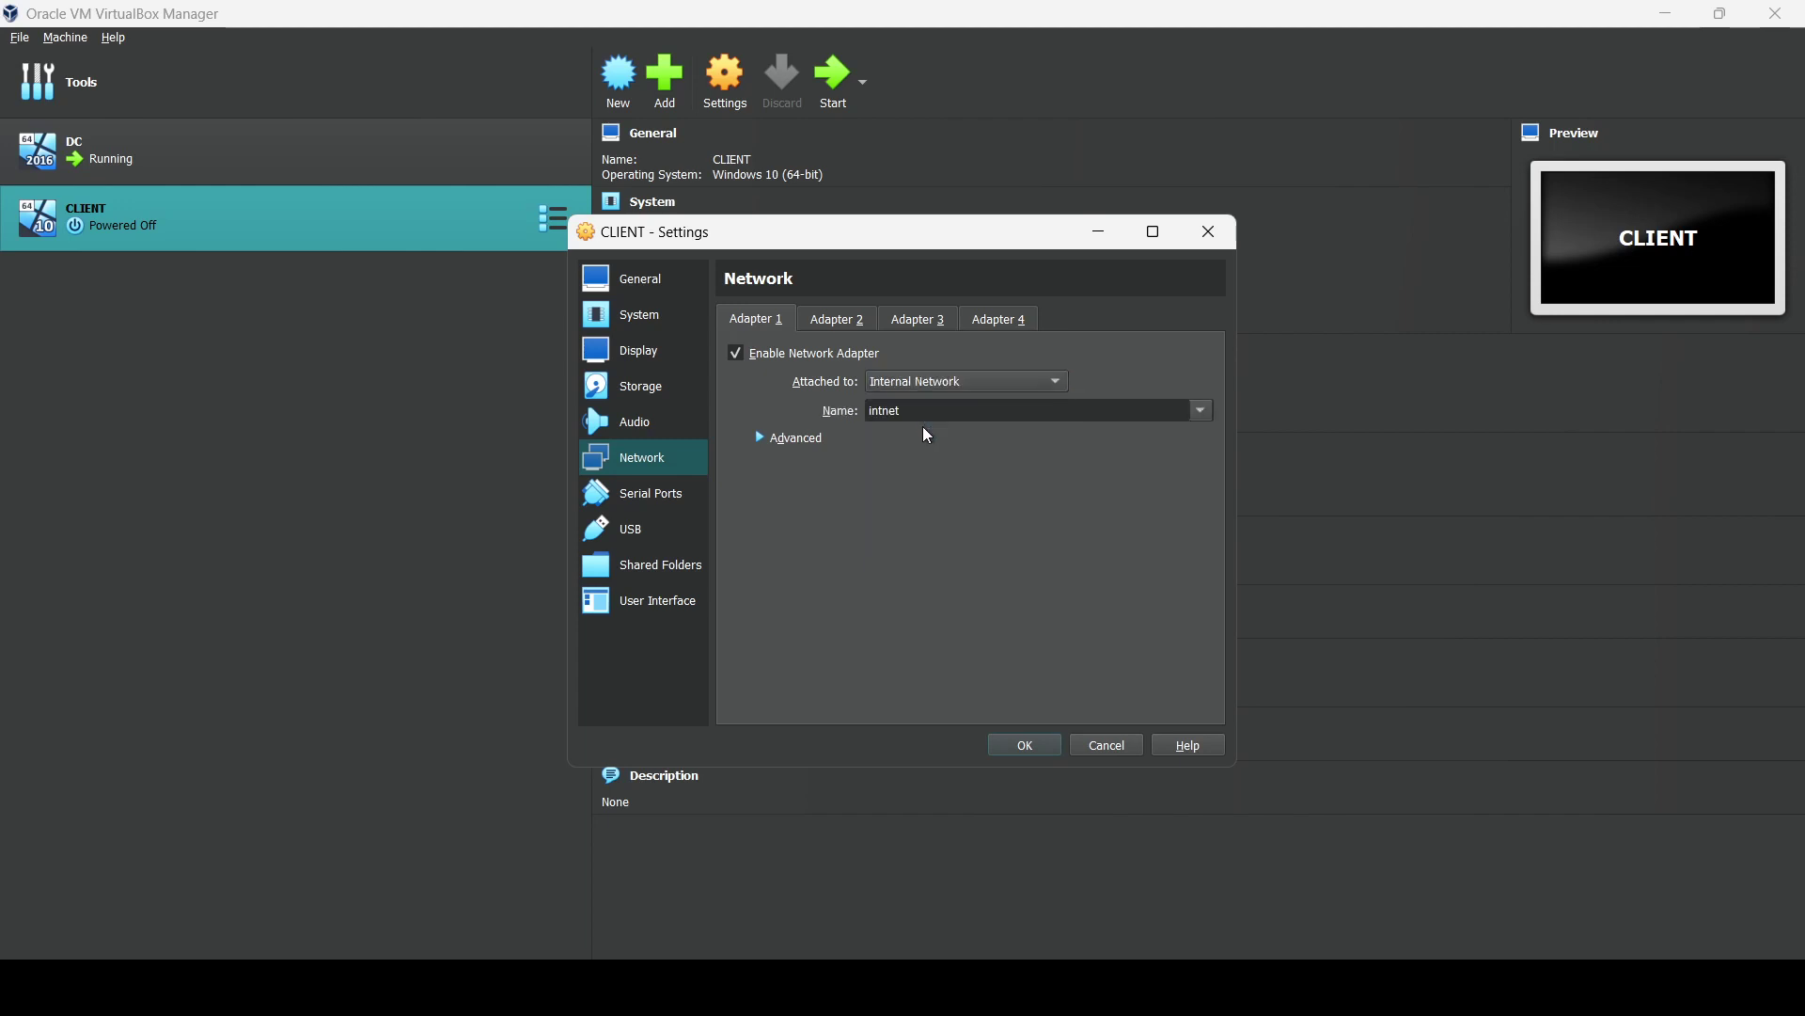
click(1020, 746)
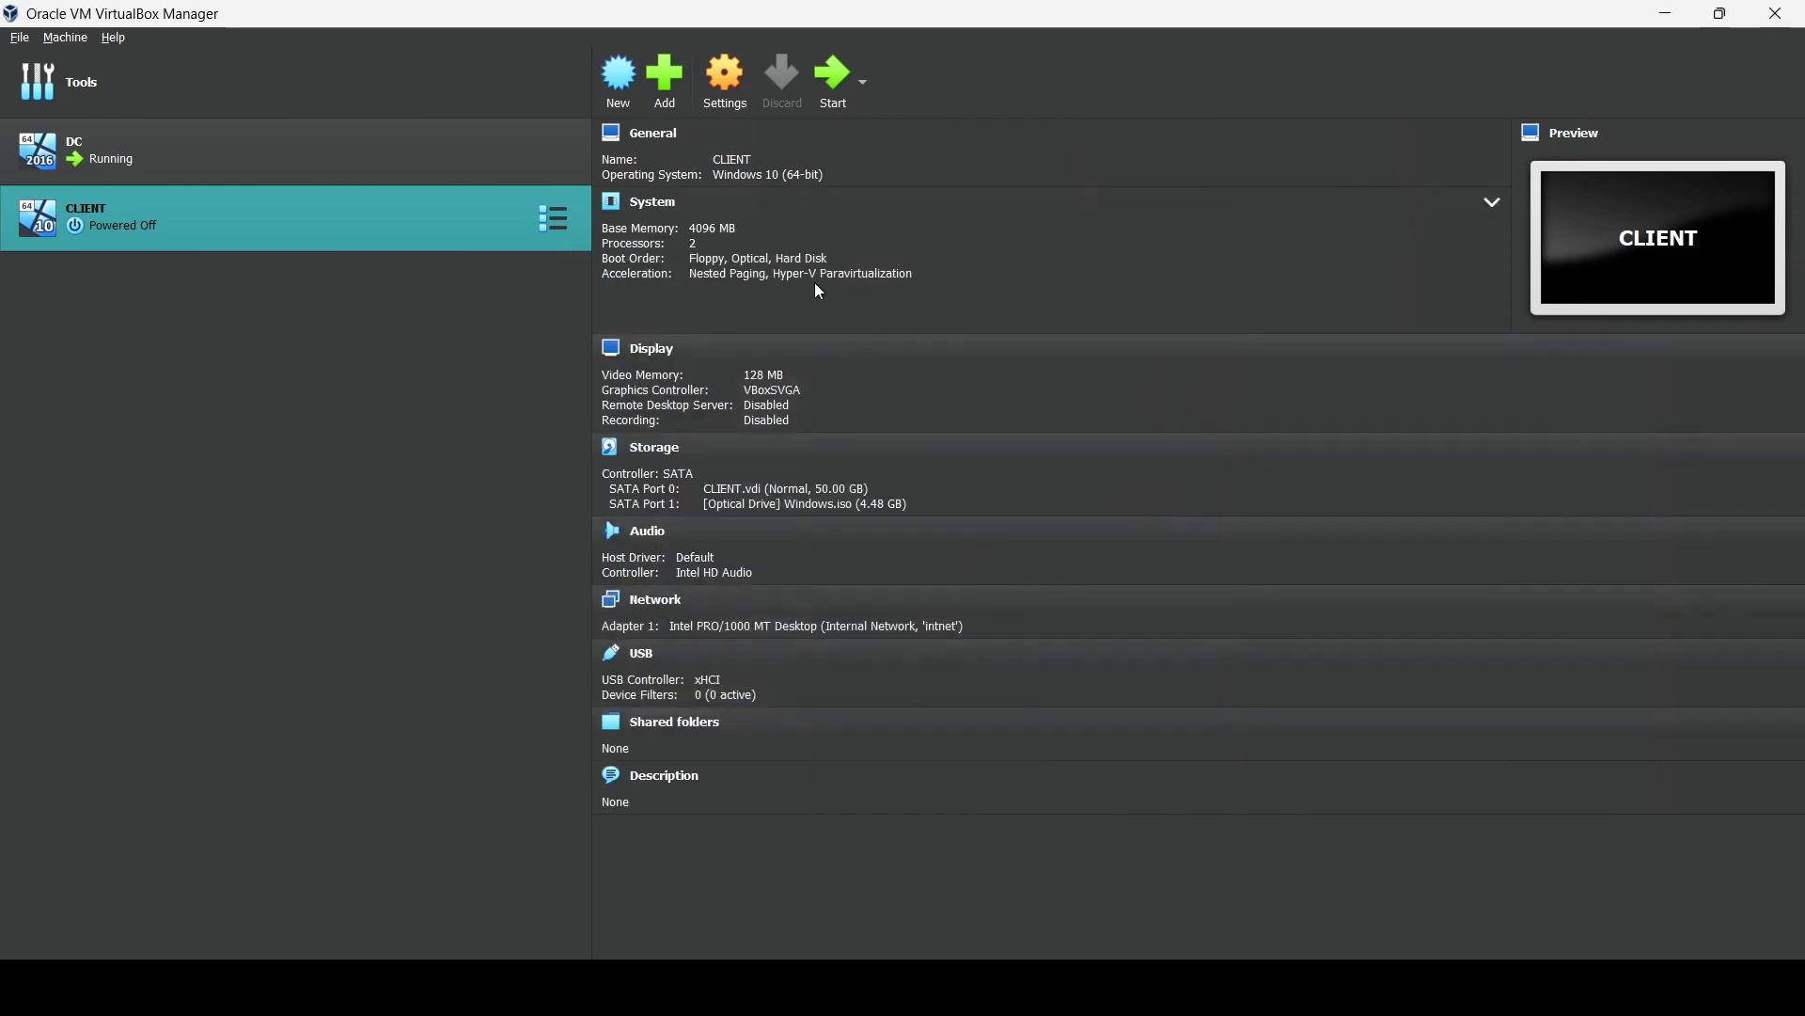
click(832, 80)
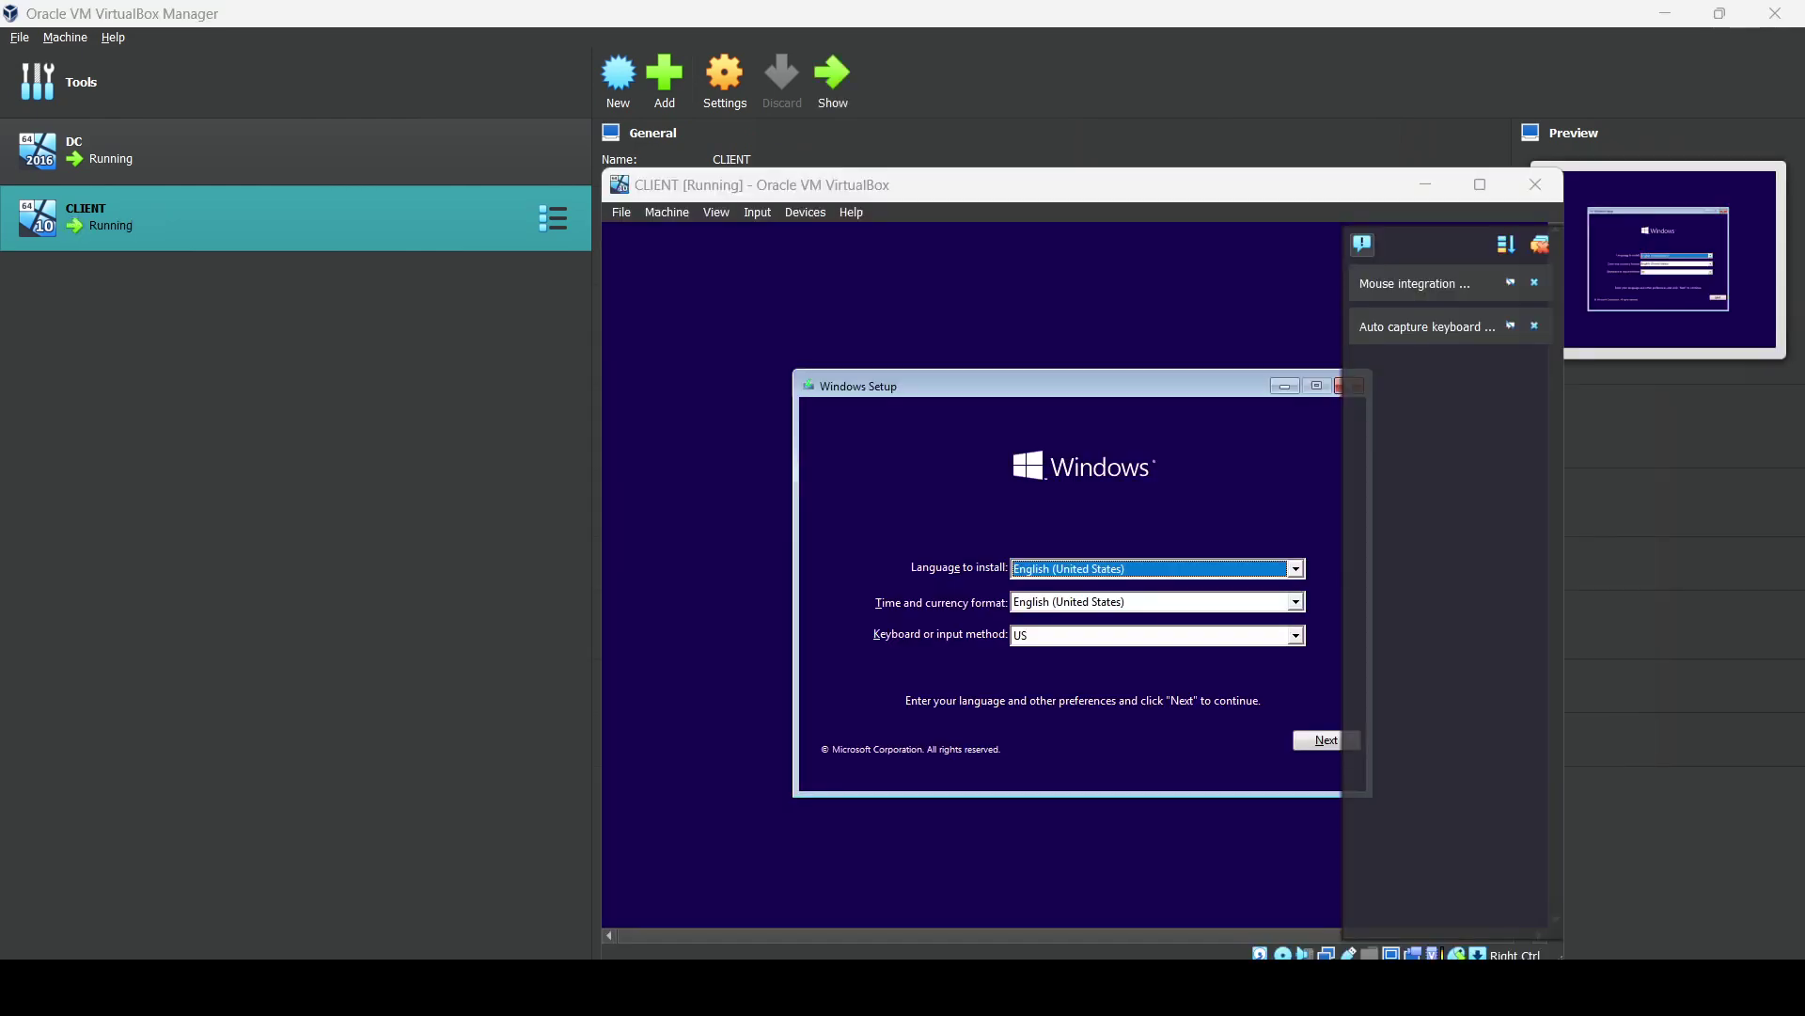
Install Windows without a product key, choosing Windows 10 Pro, accepting the licence, and Custom install.
click(1481, 192)
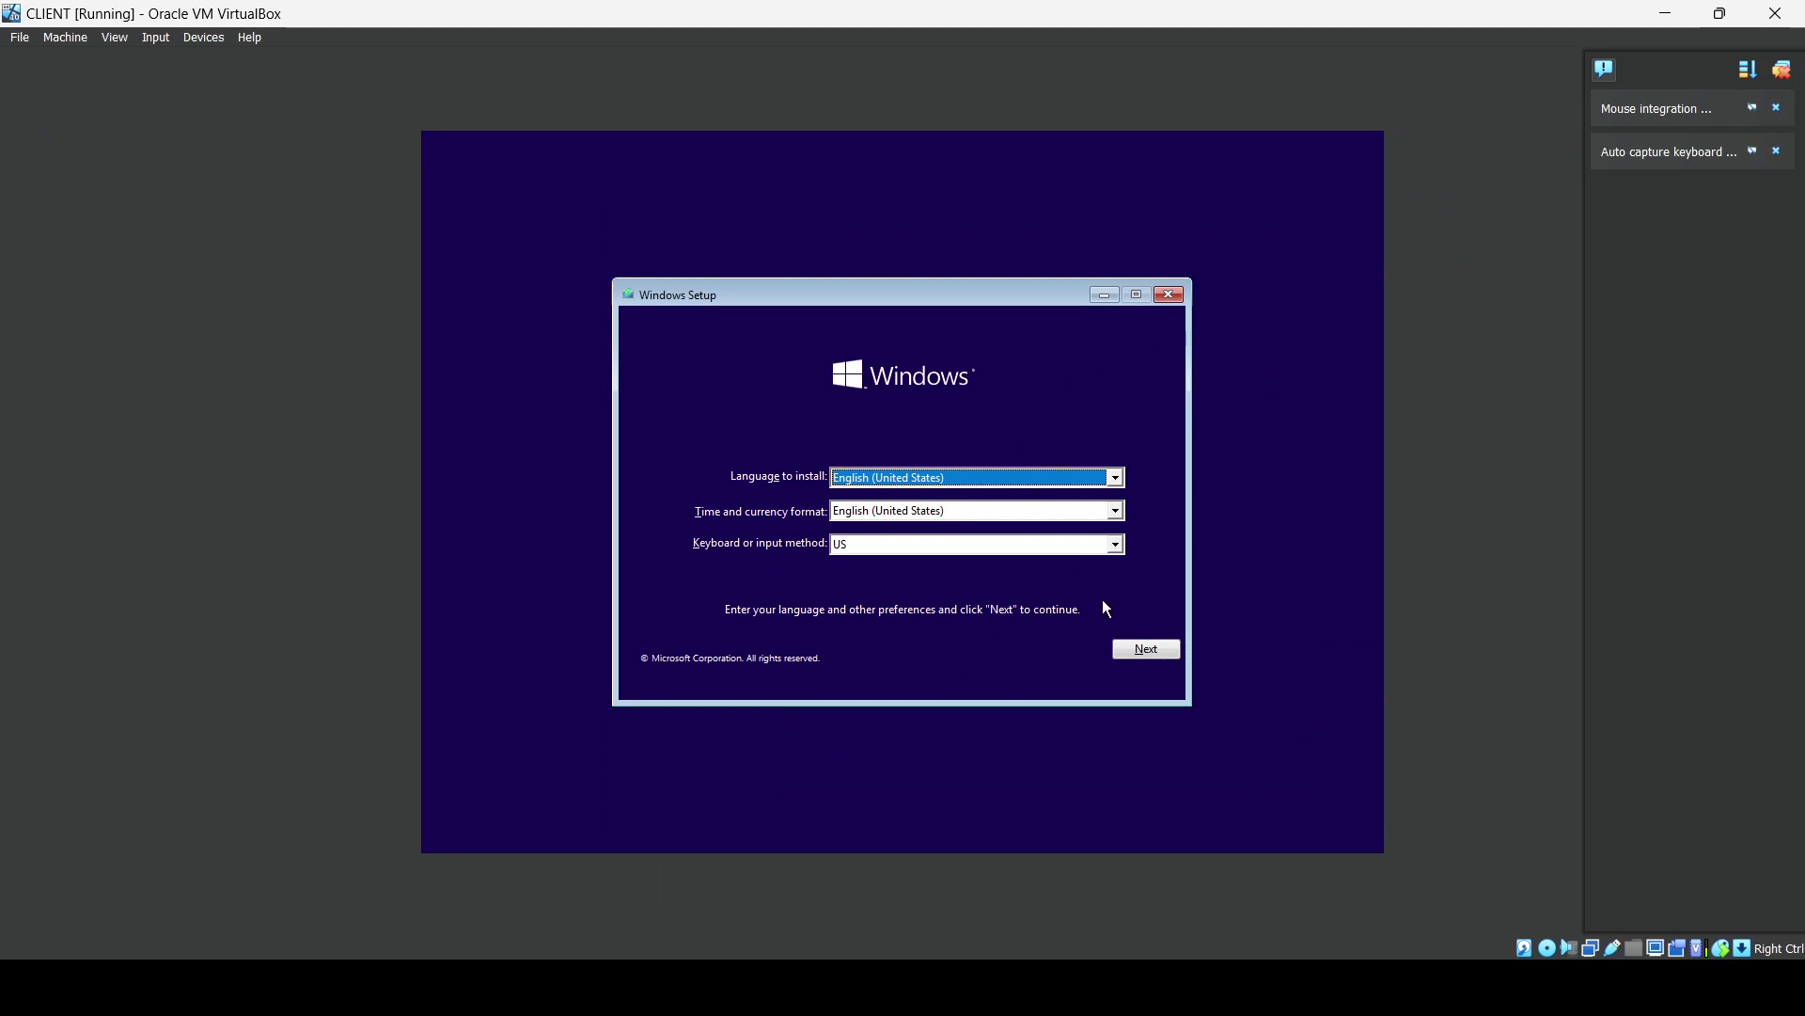
click(1125, 647)
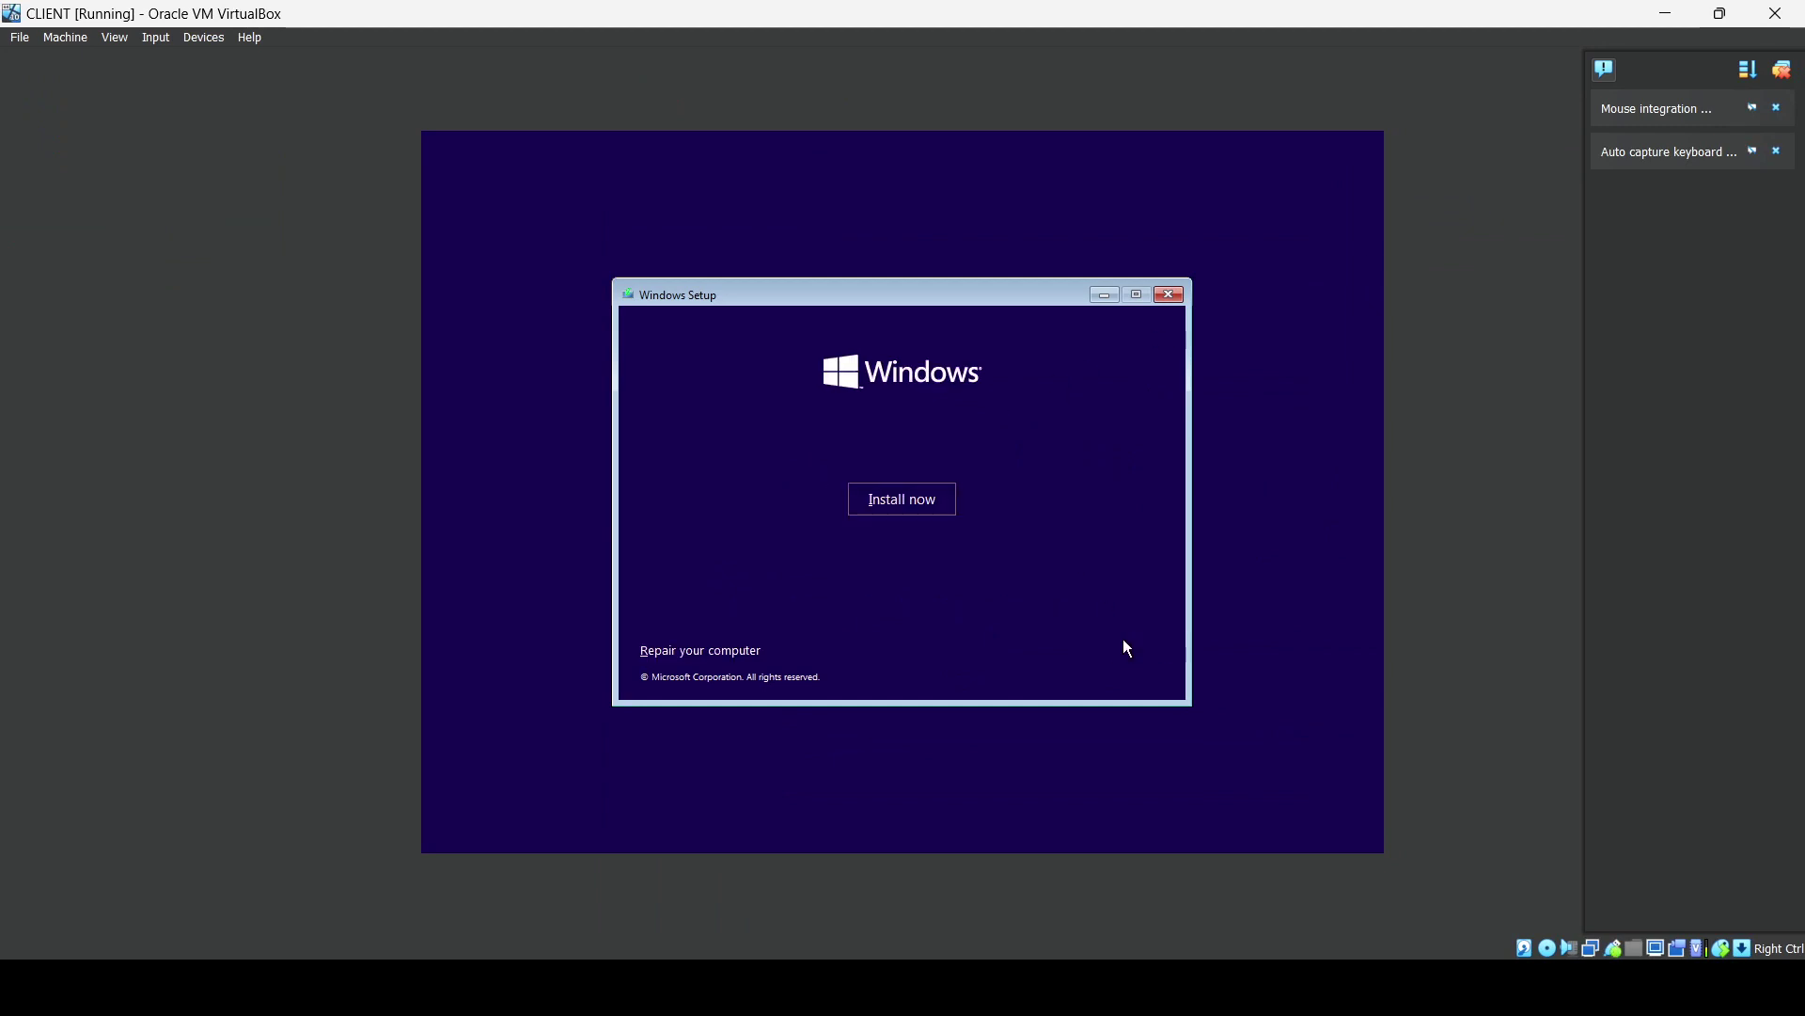
click(926, 502)
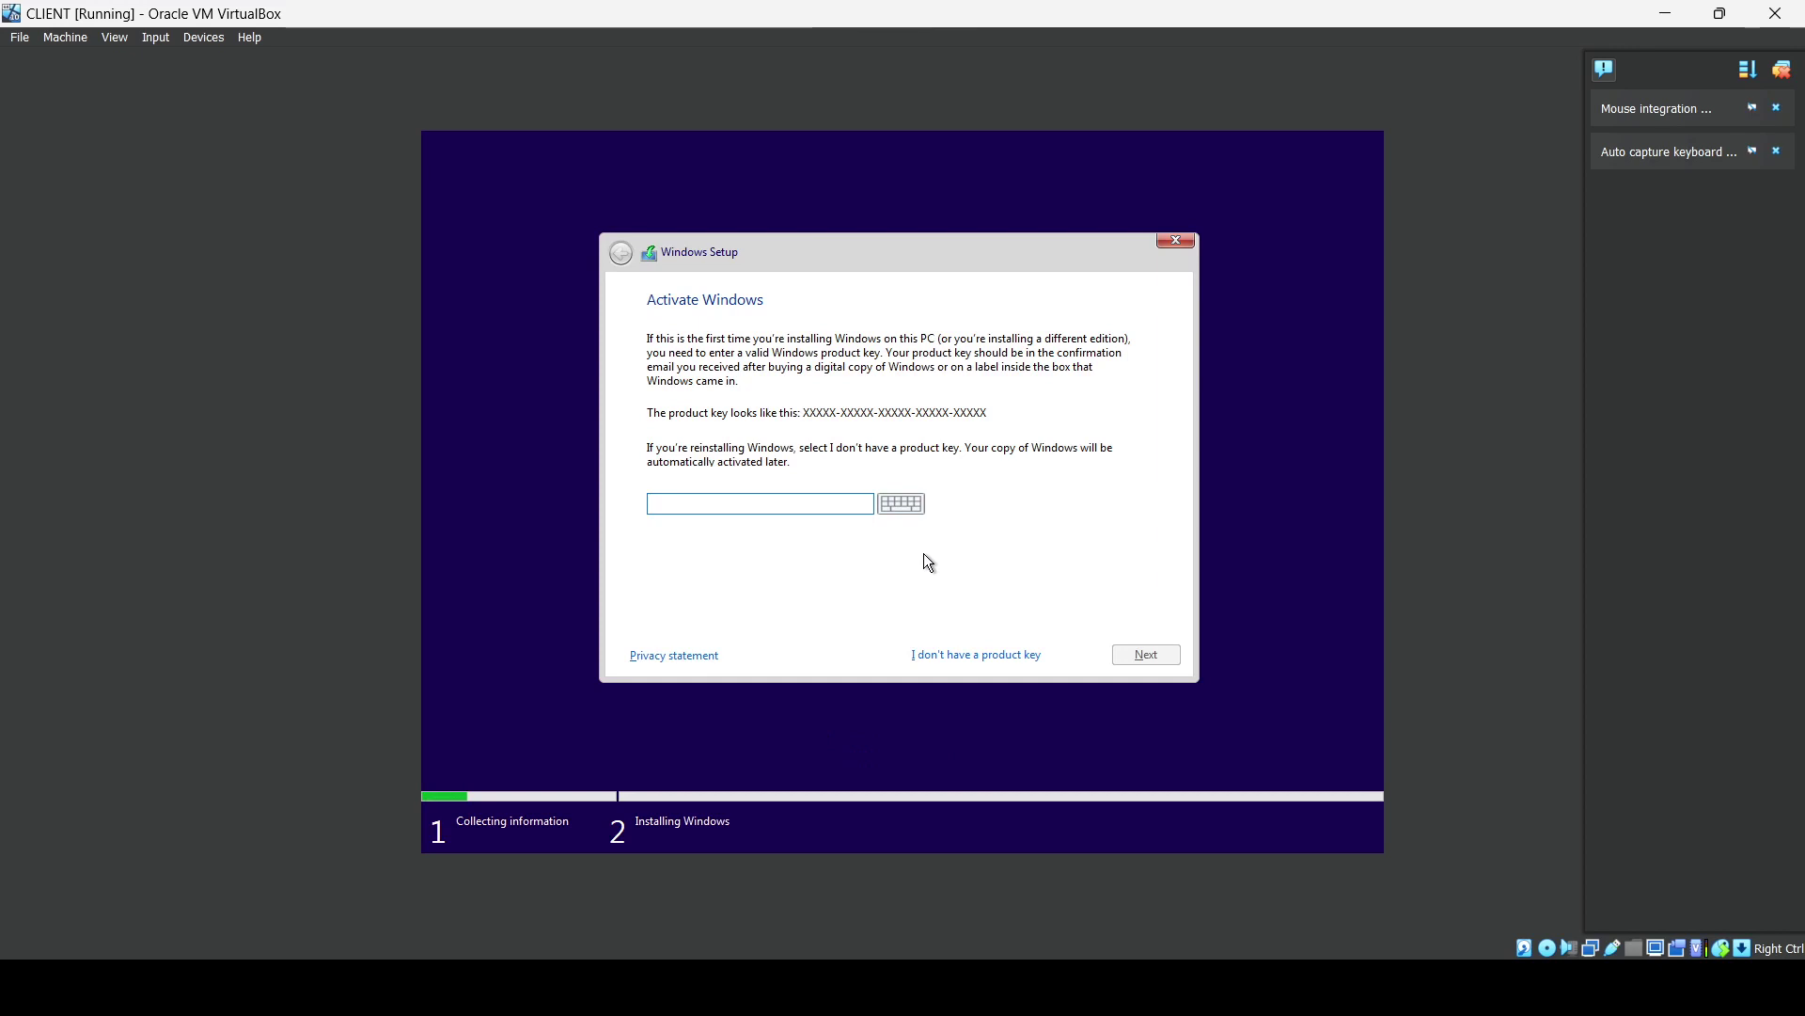
click(932, 657)
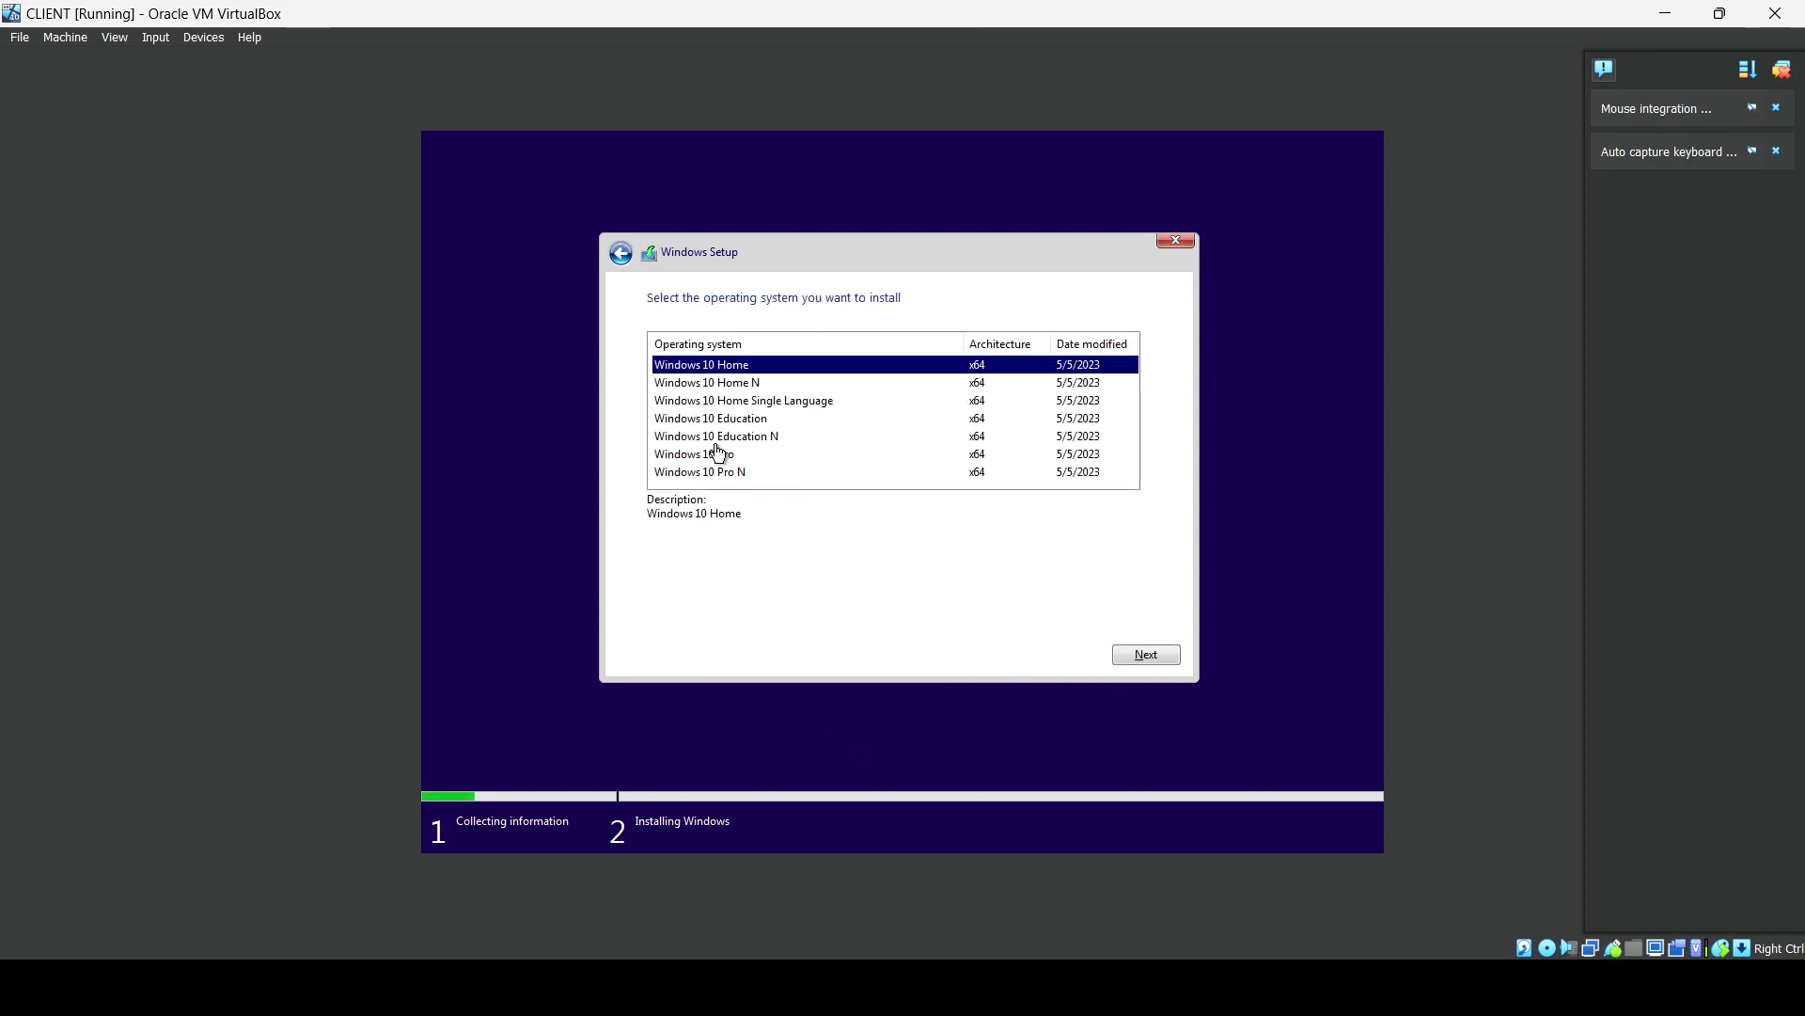
click(713, 454)
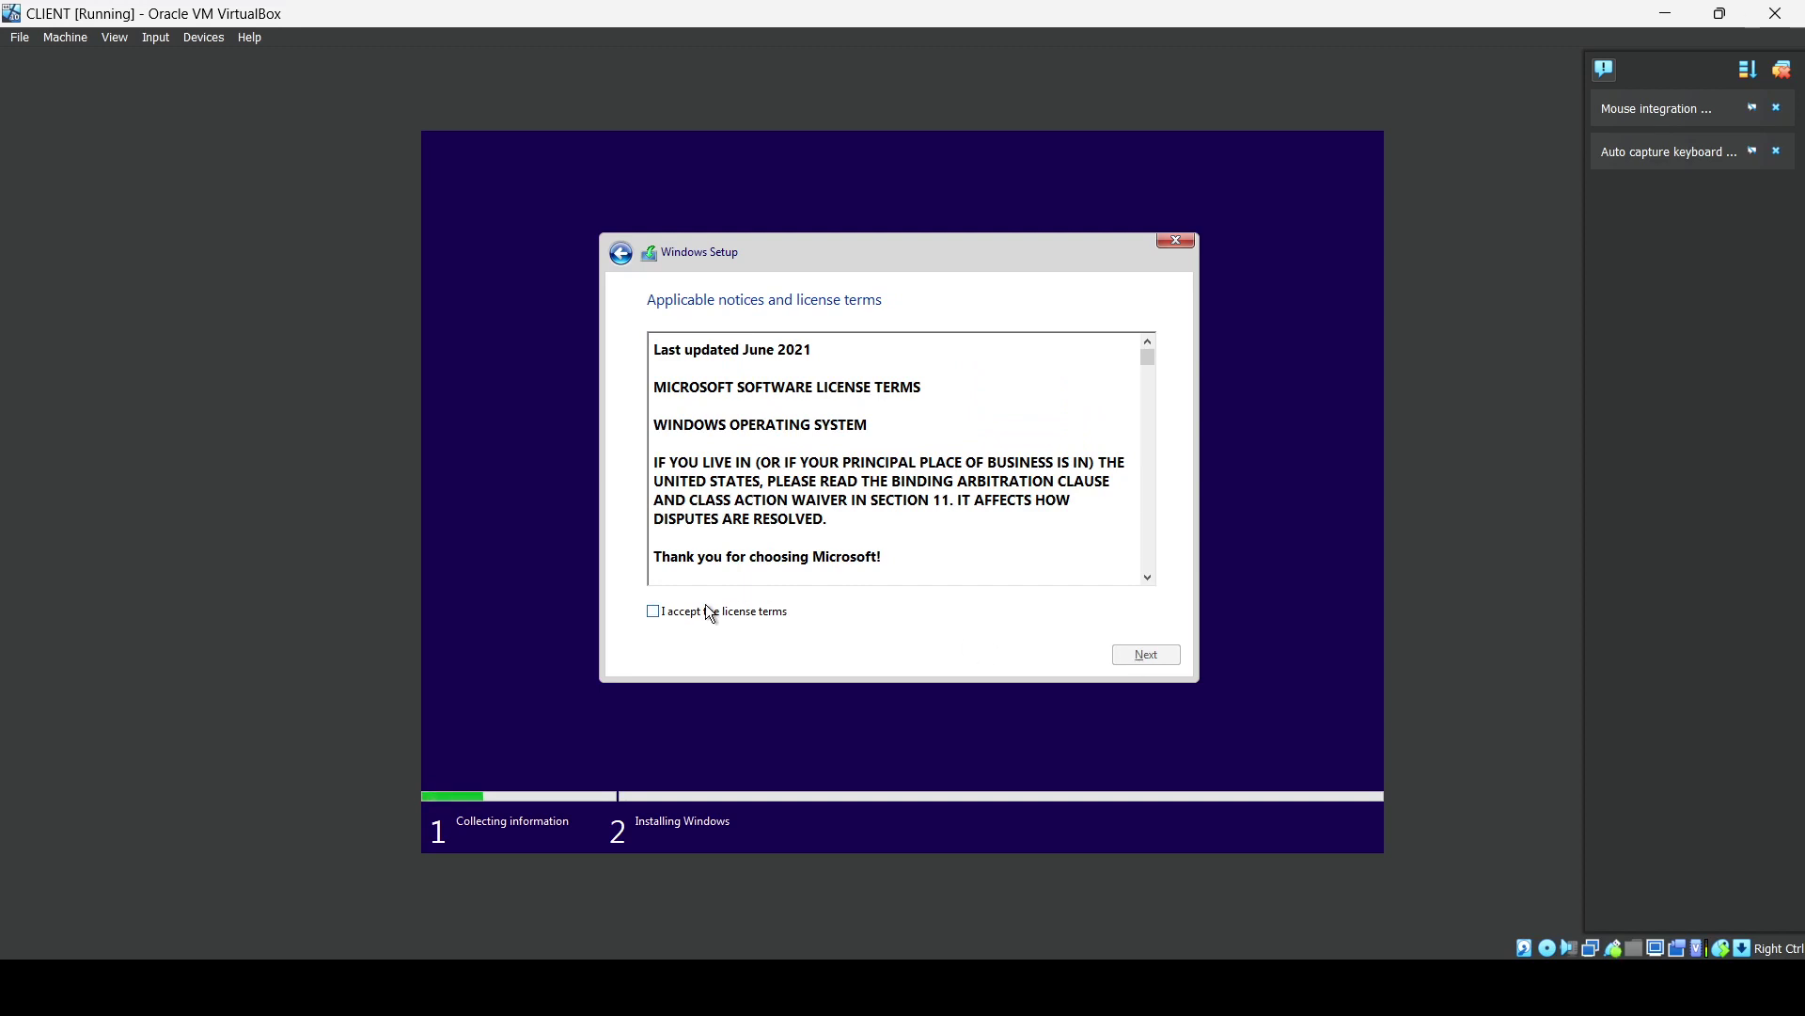
click(667, 614)
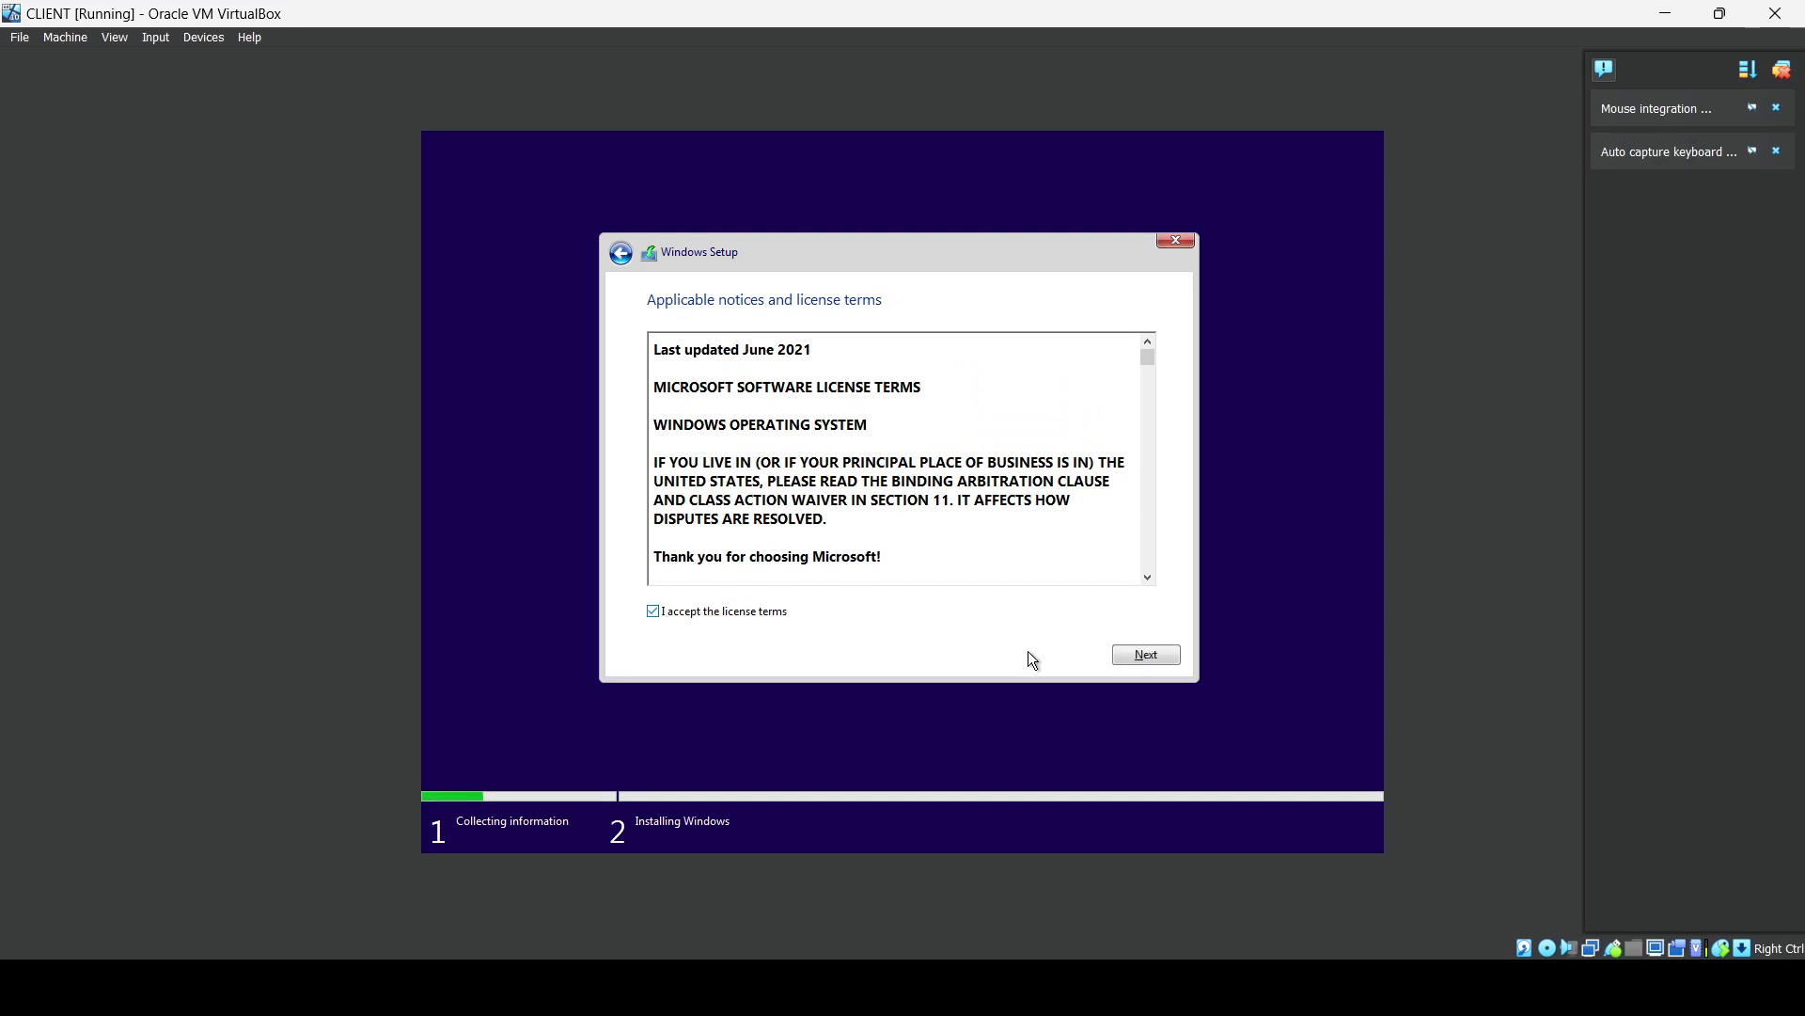
click(1125, 662)
click(861, 457)
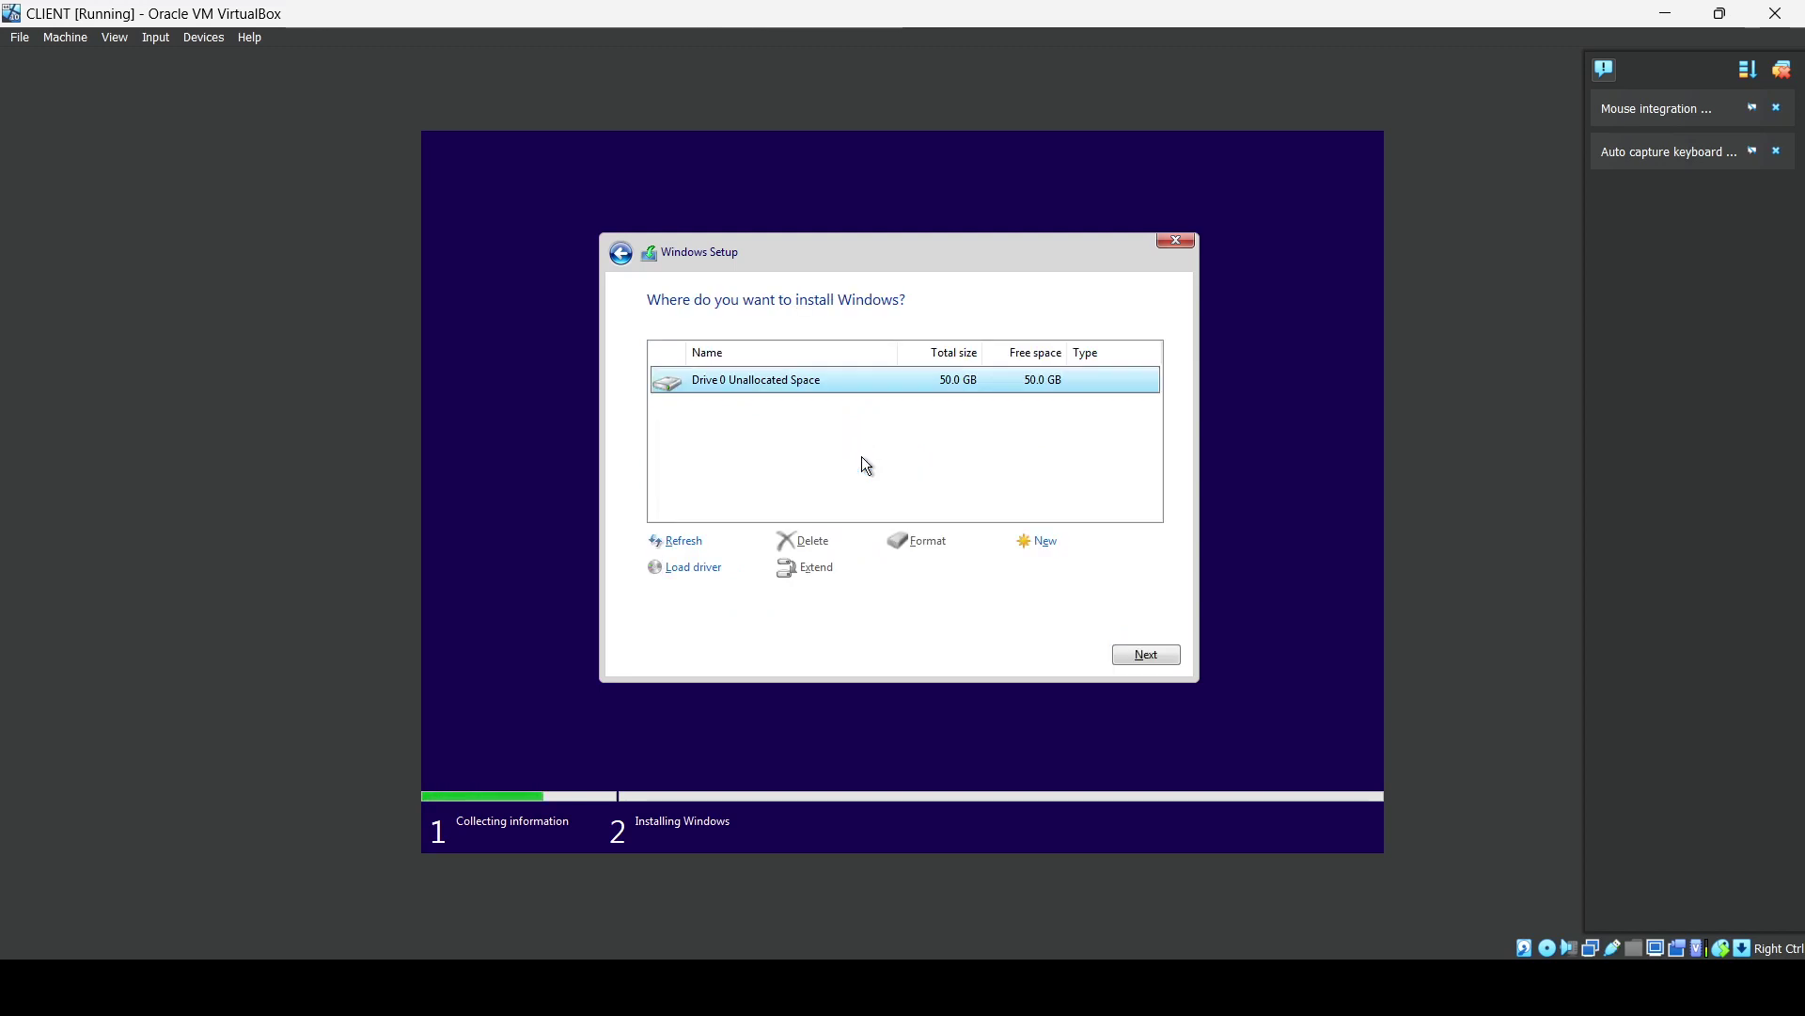
Install Windows on the unallocated 50 GB drive, then confirm United States region and US keyboard without a second layout.
click(1164, 662)
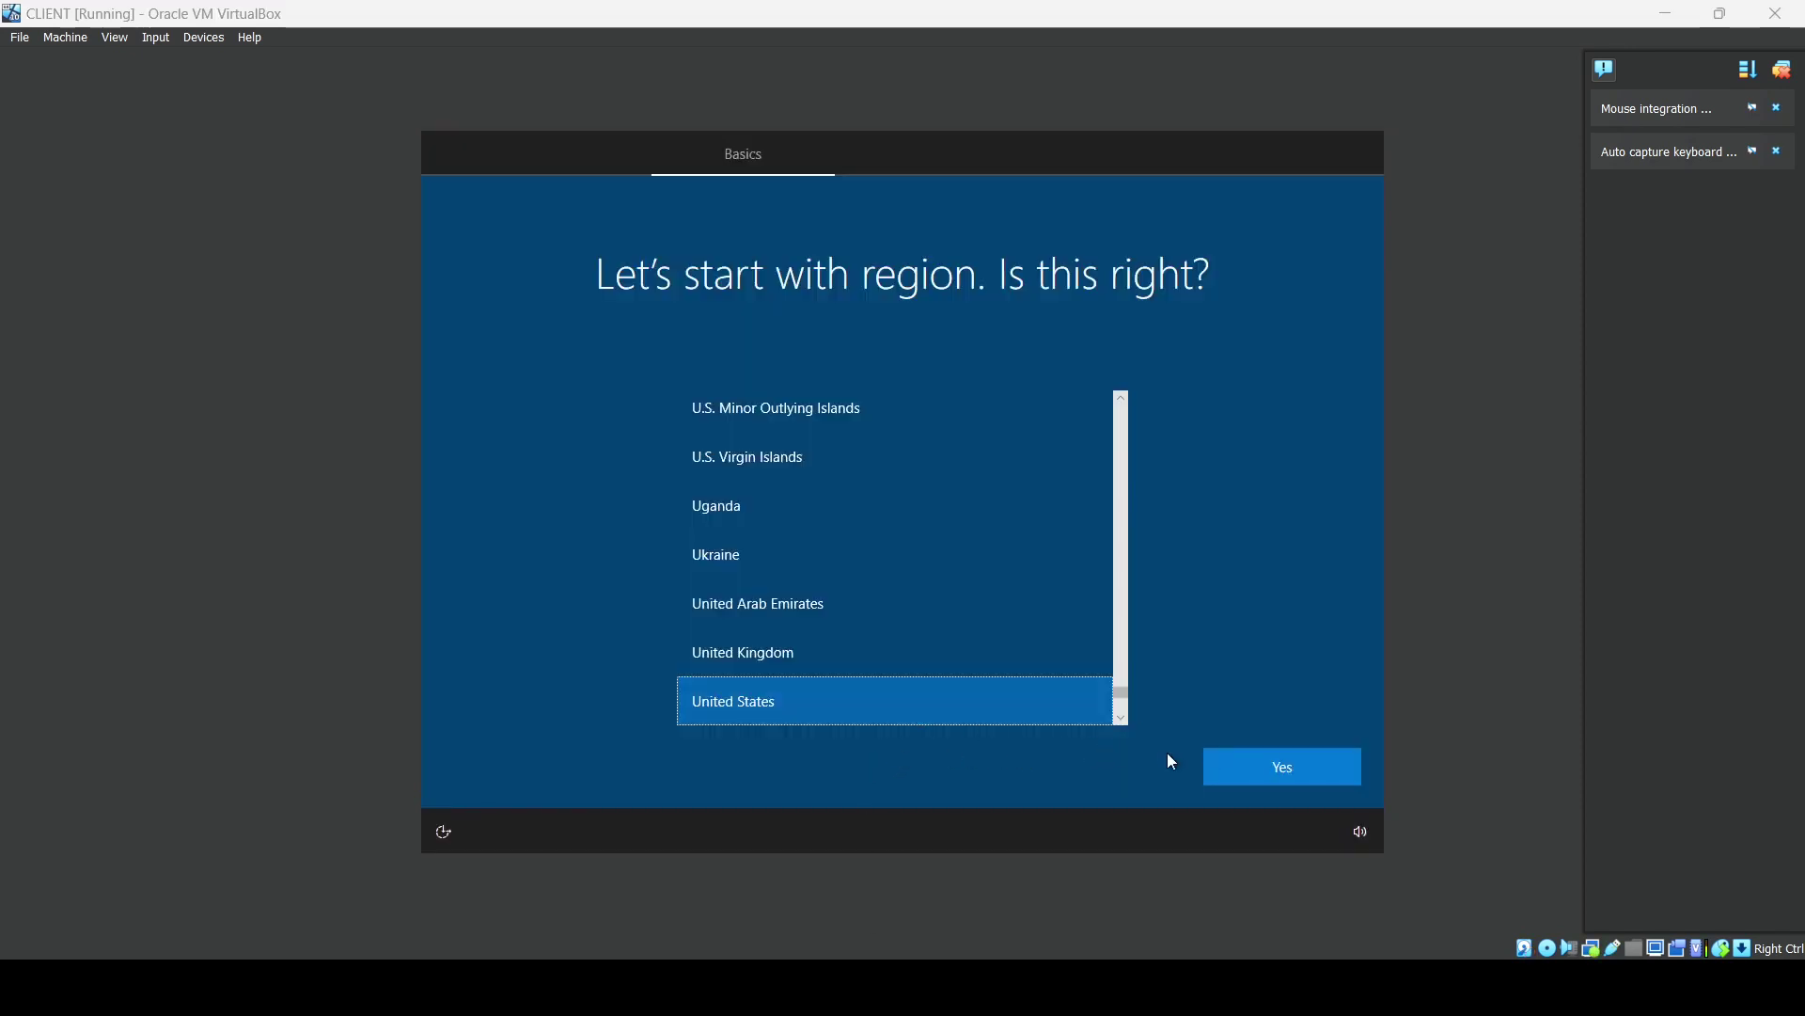
click(1227, 777)
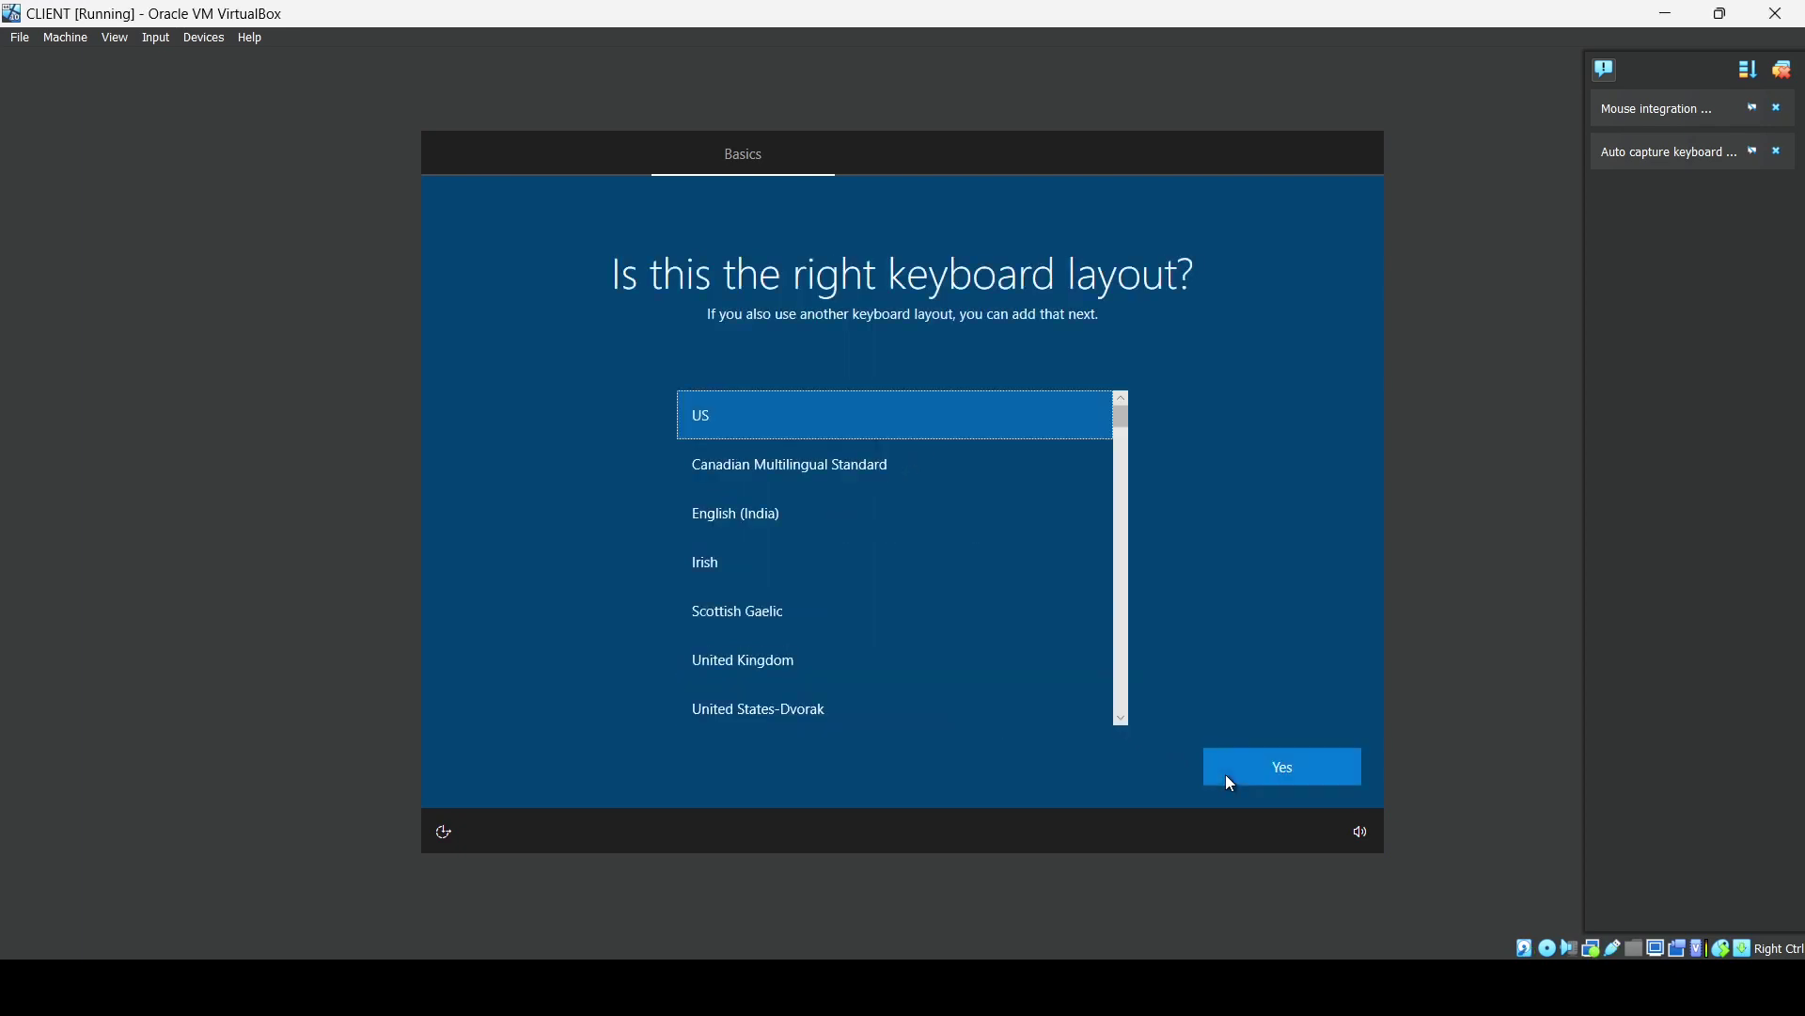
click(1227, 777)
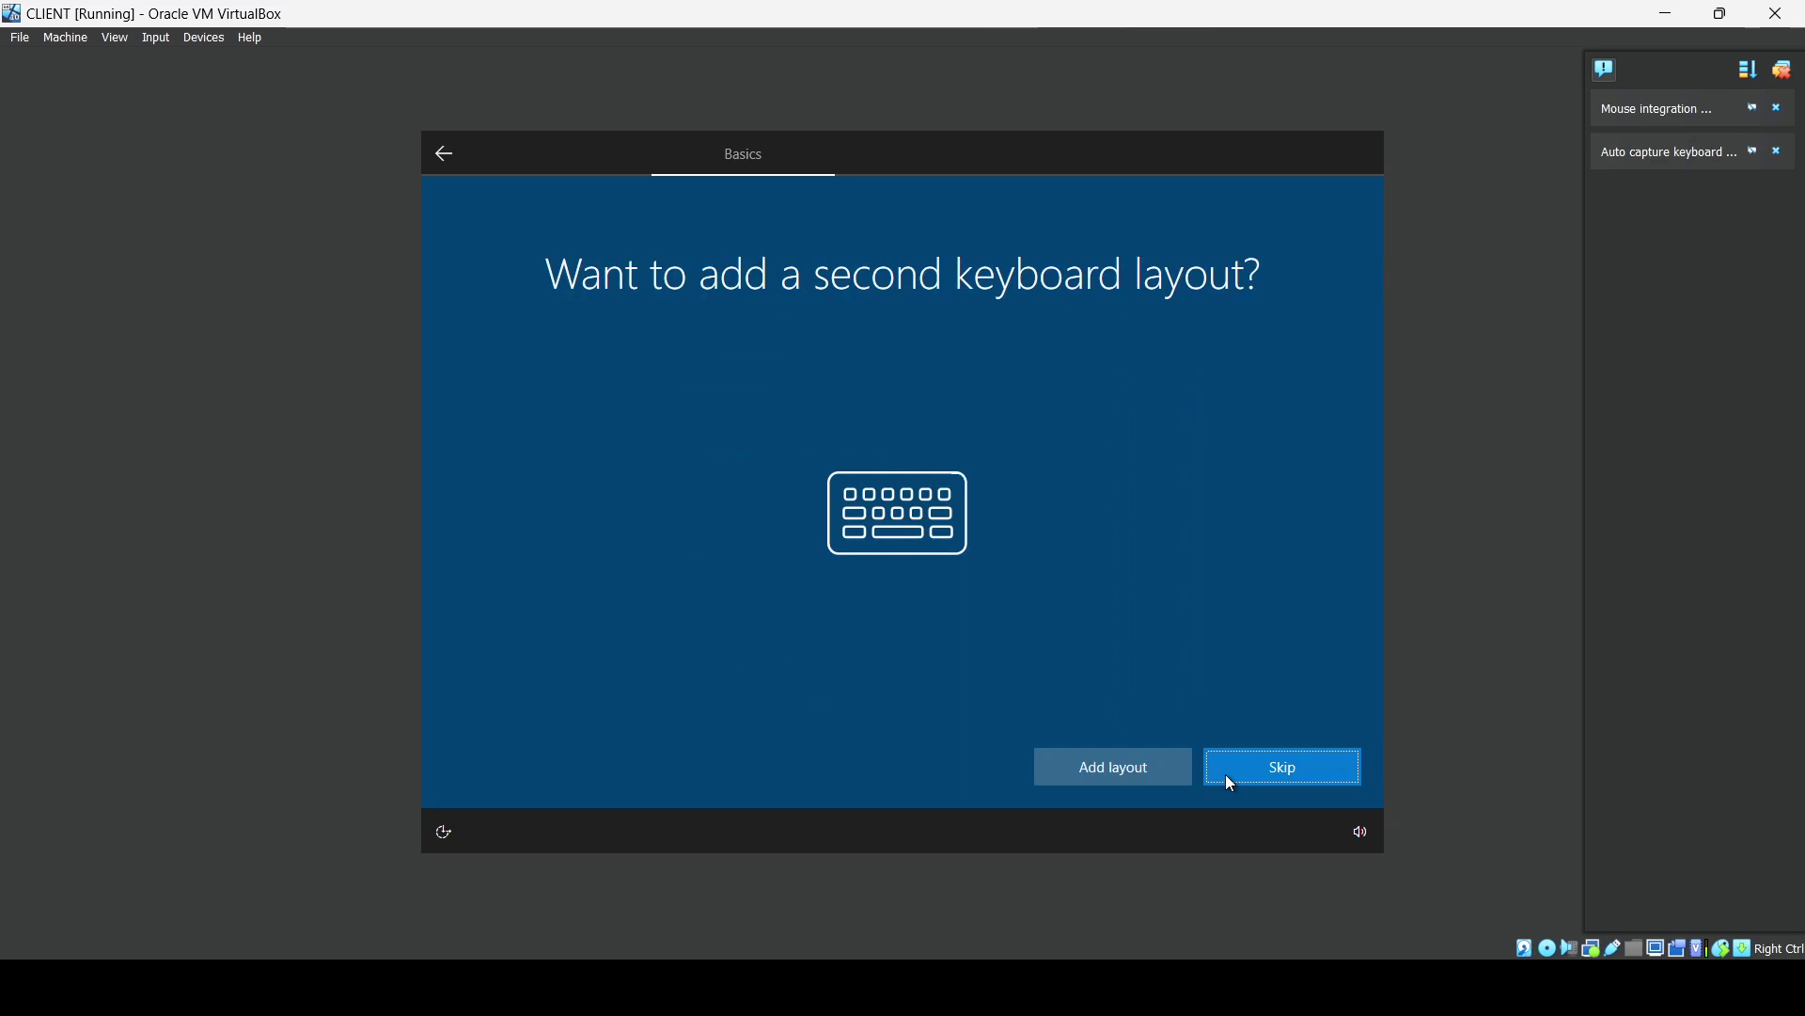
click(1232, 773)
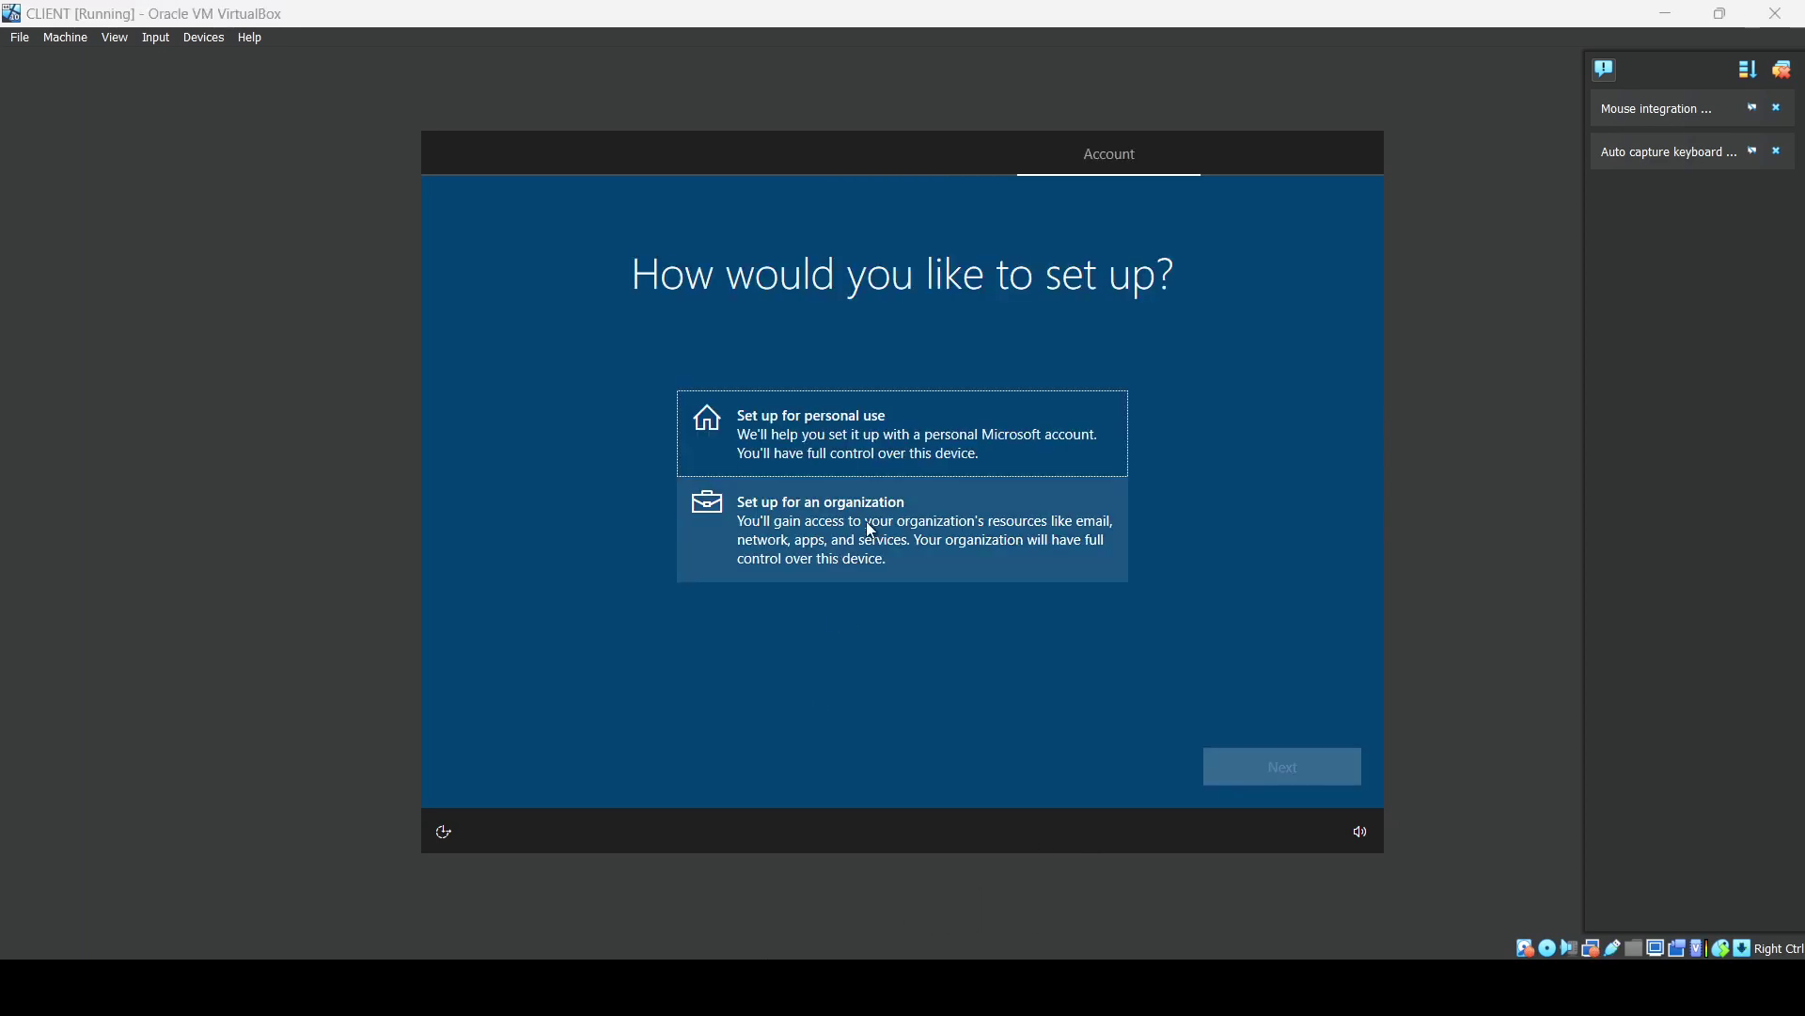
Choose personal use and an offline account with the limited experience.
click(917, 445)
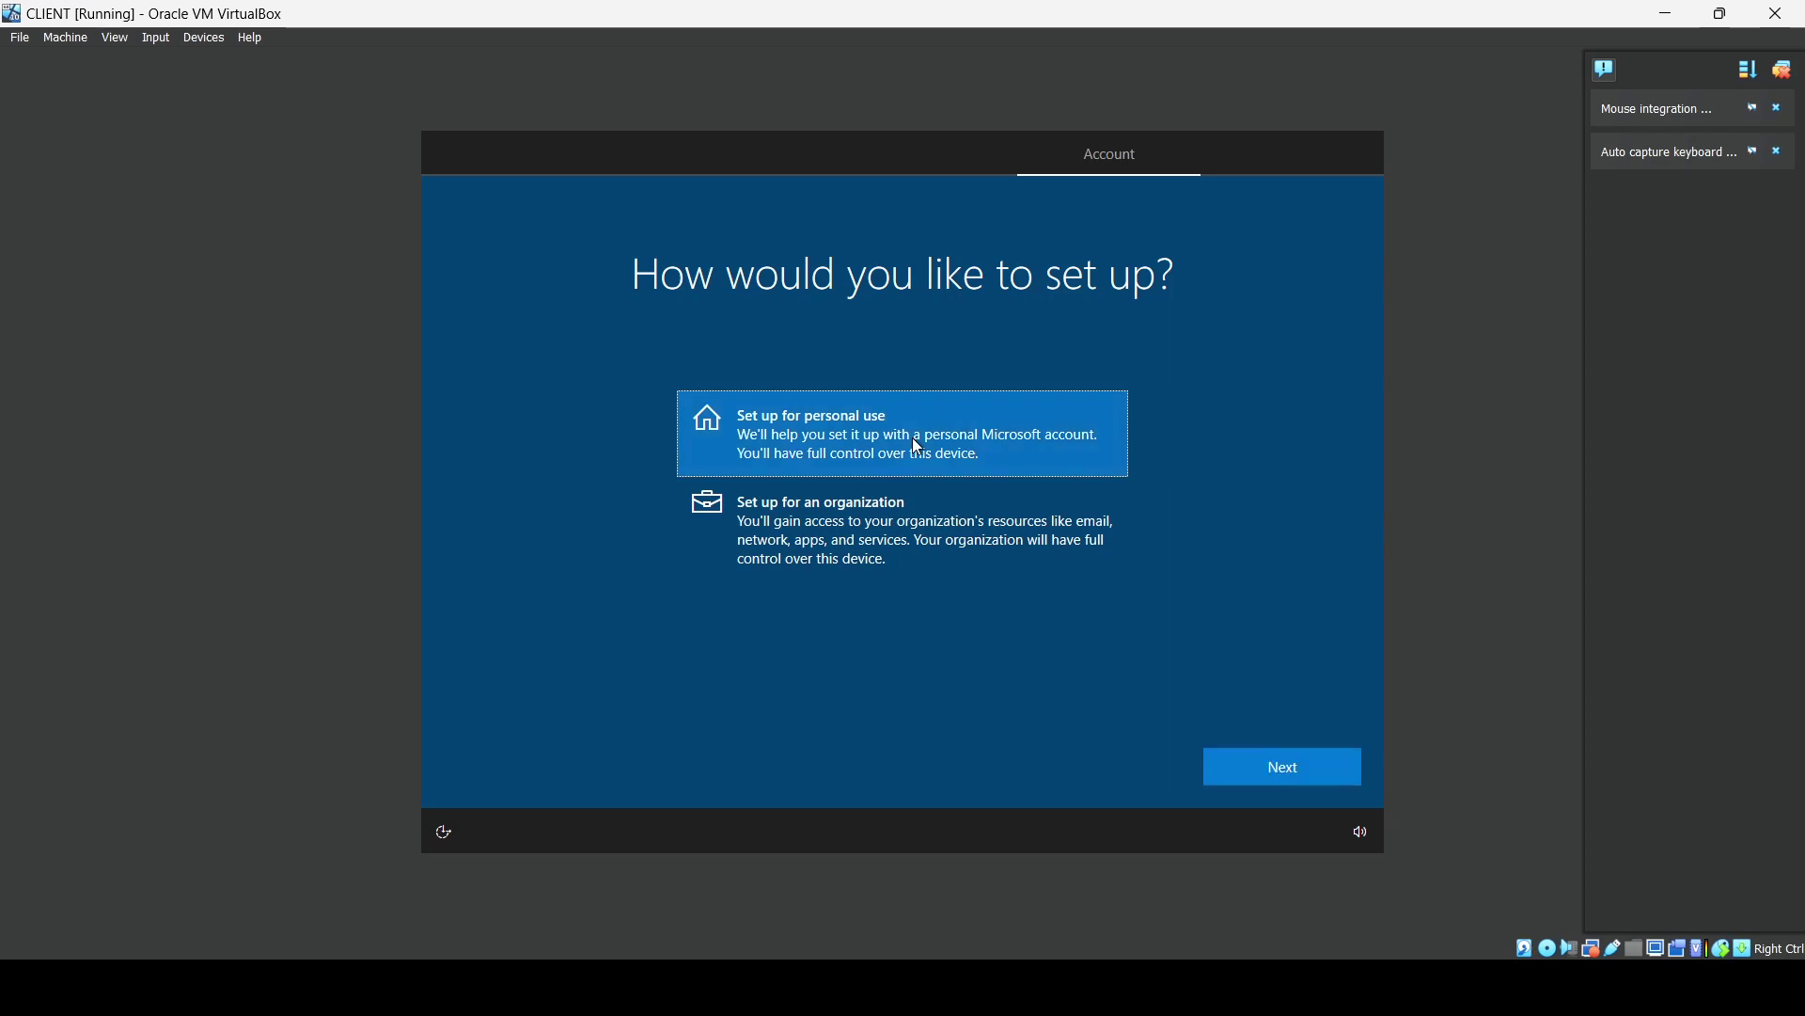
click(1280, 784)
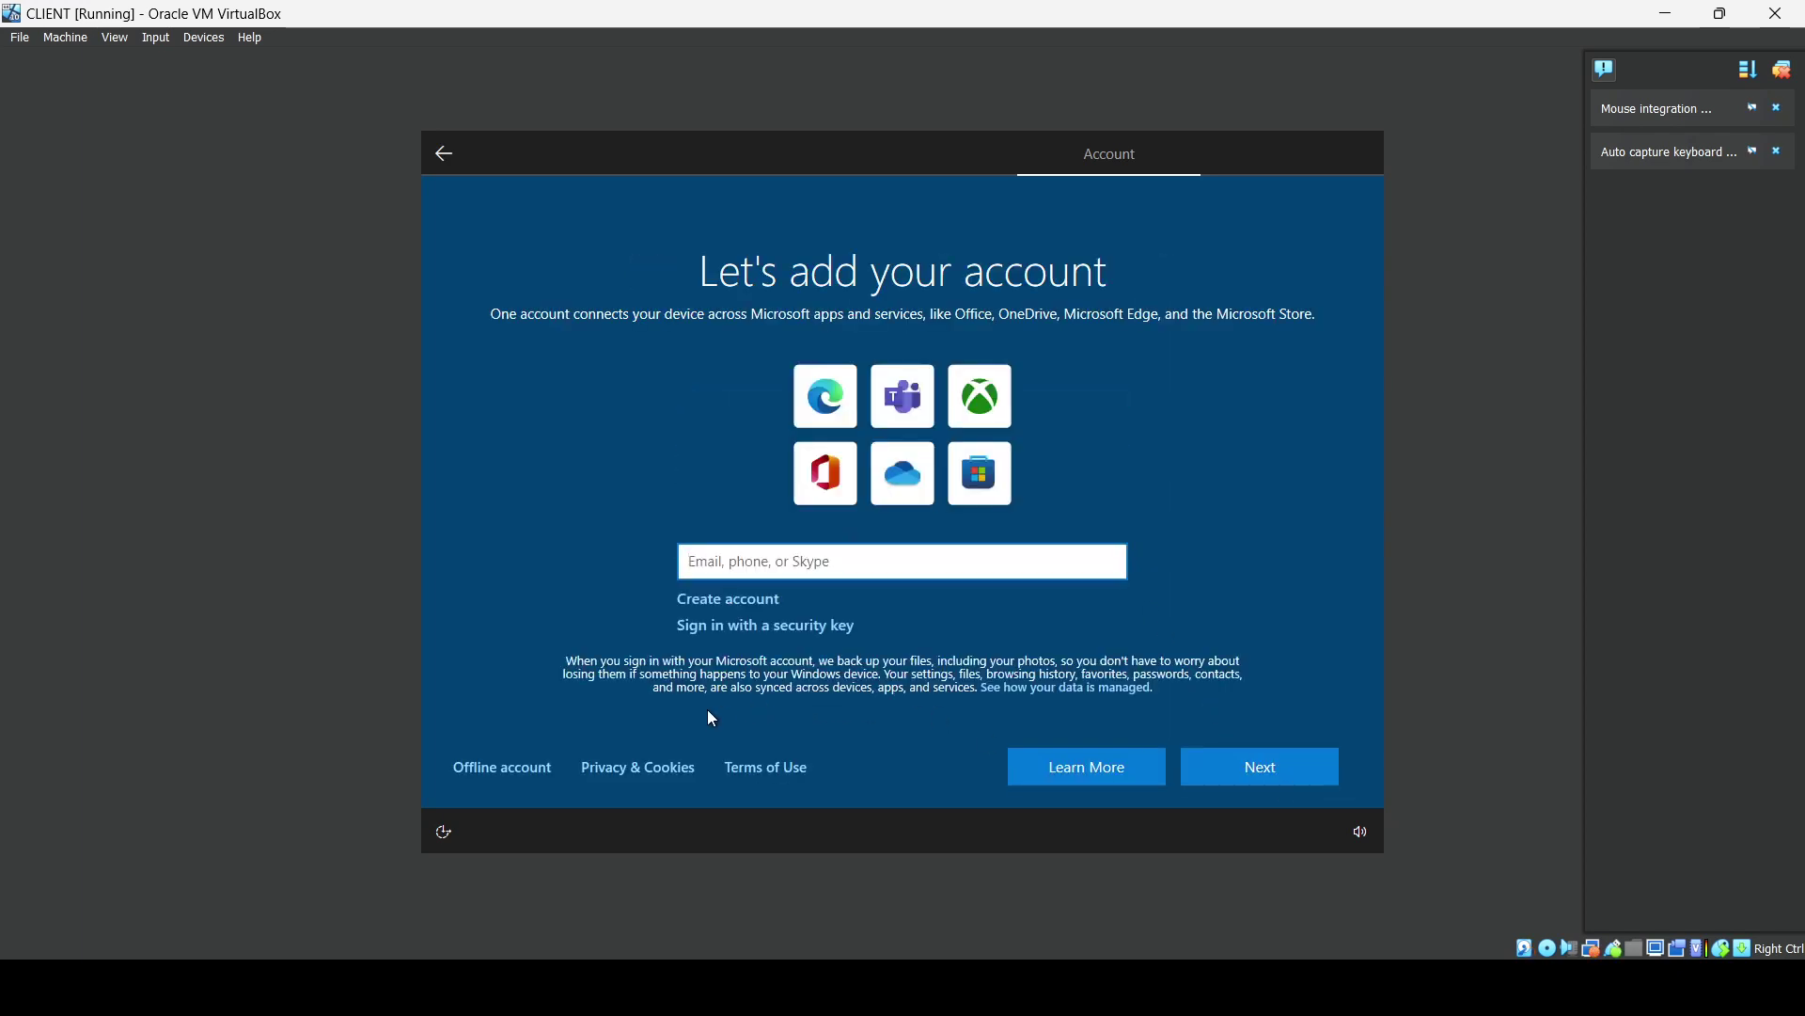
click(520, 765)
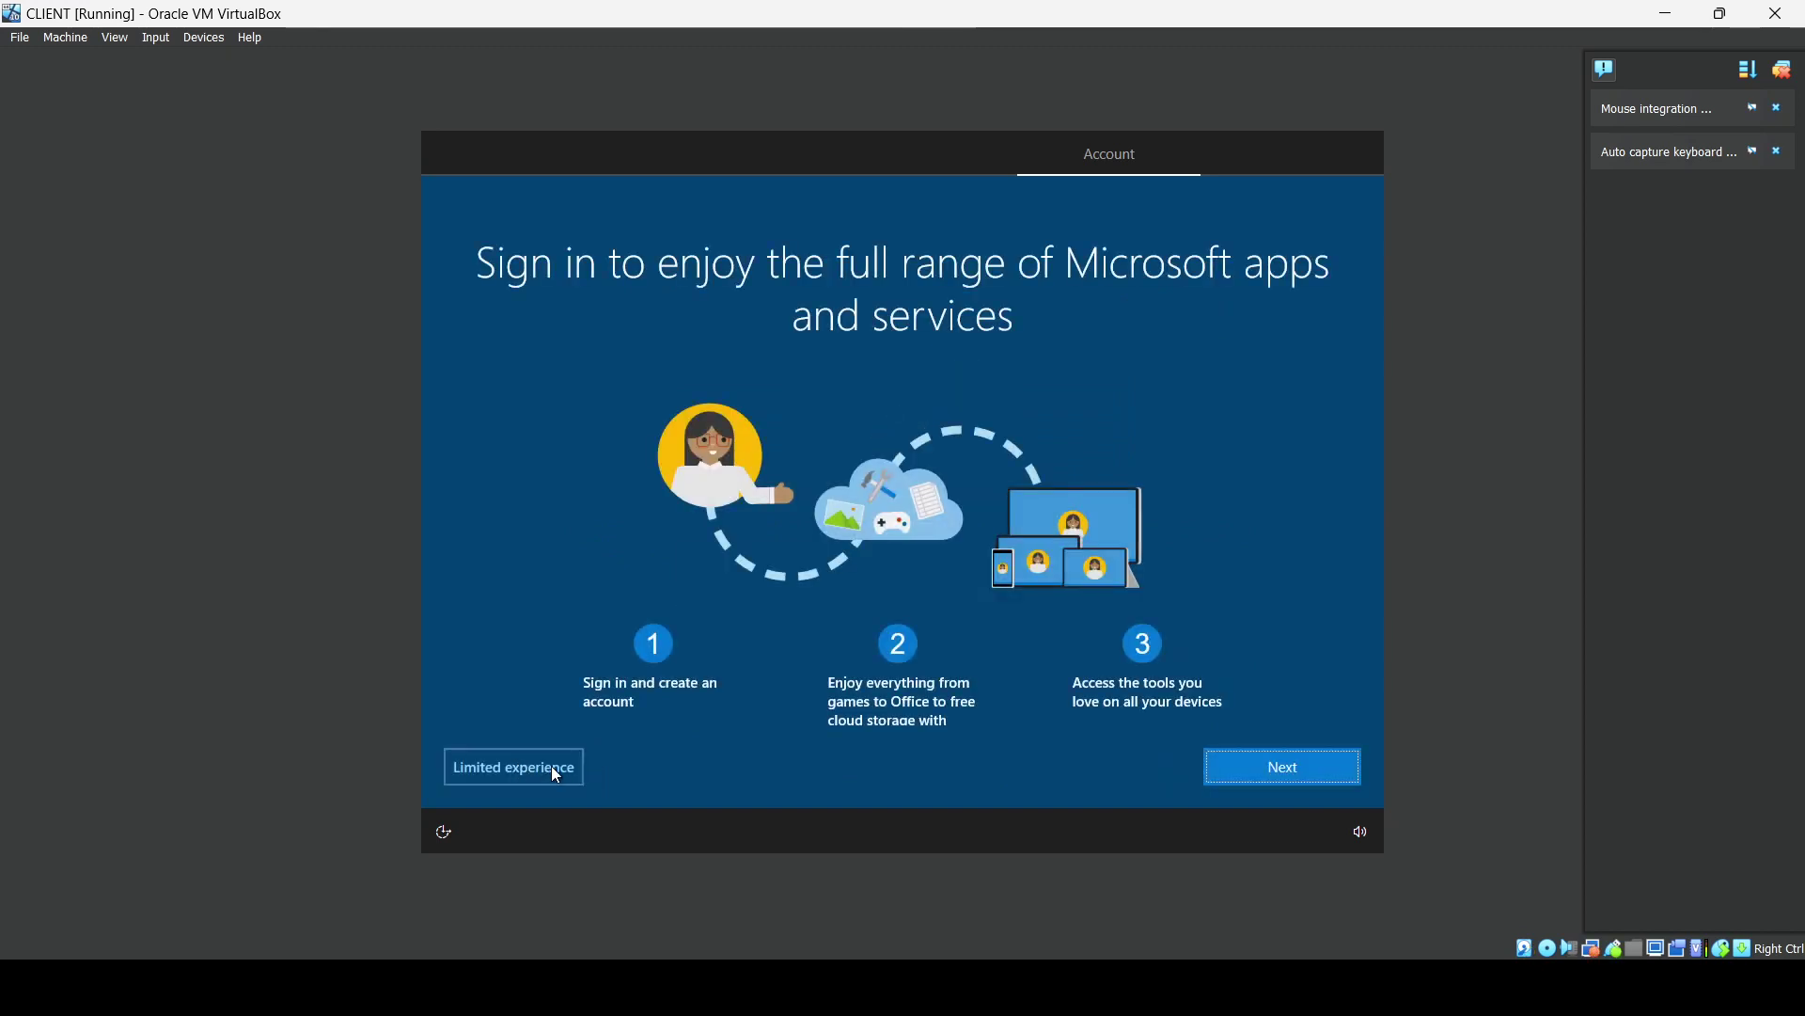
click(529, 766)
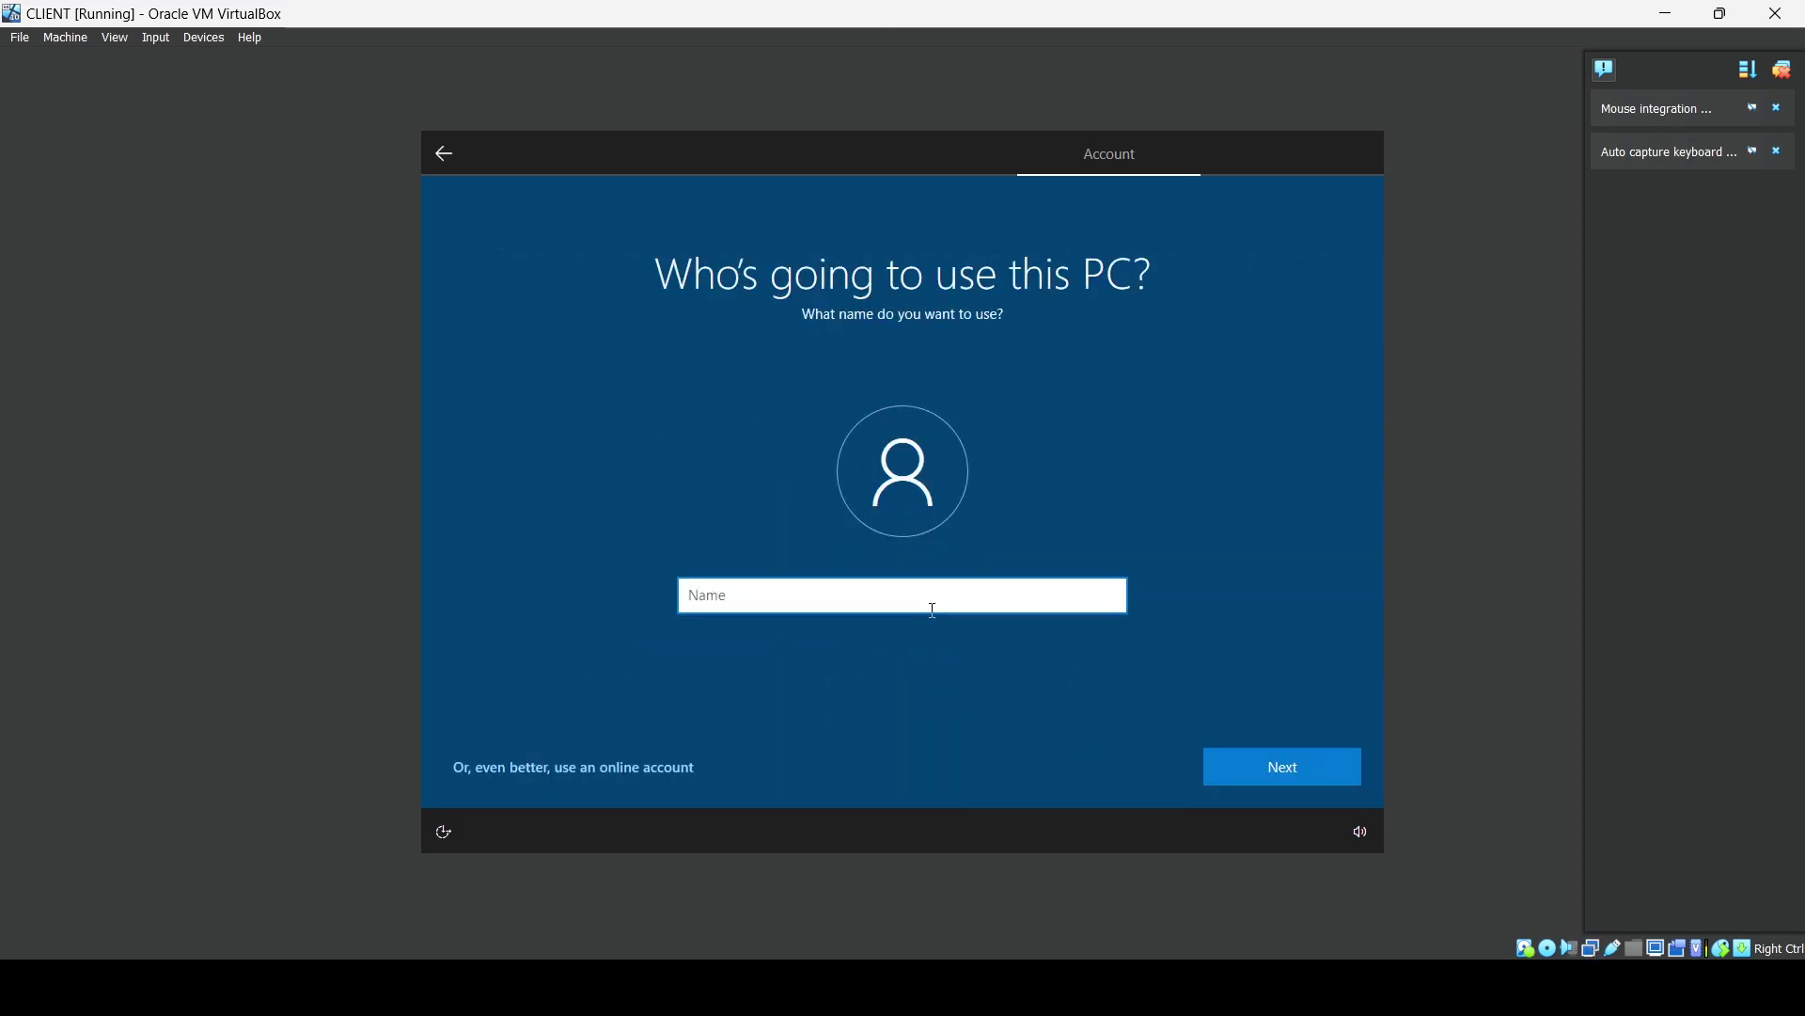
Name the local account 'use', then enter and confirm its password.
text(user)
click(1255, 759)
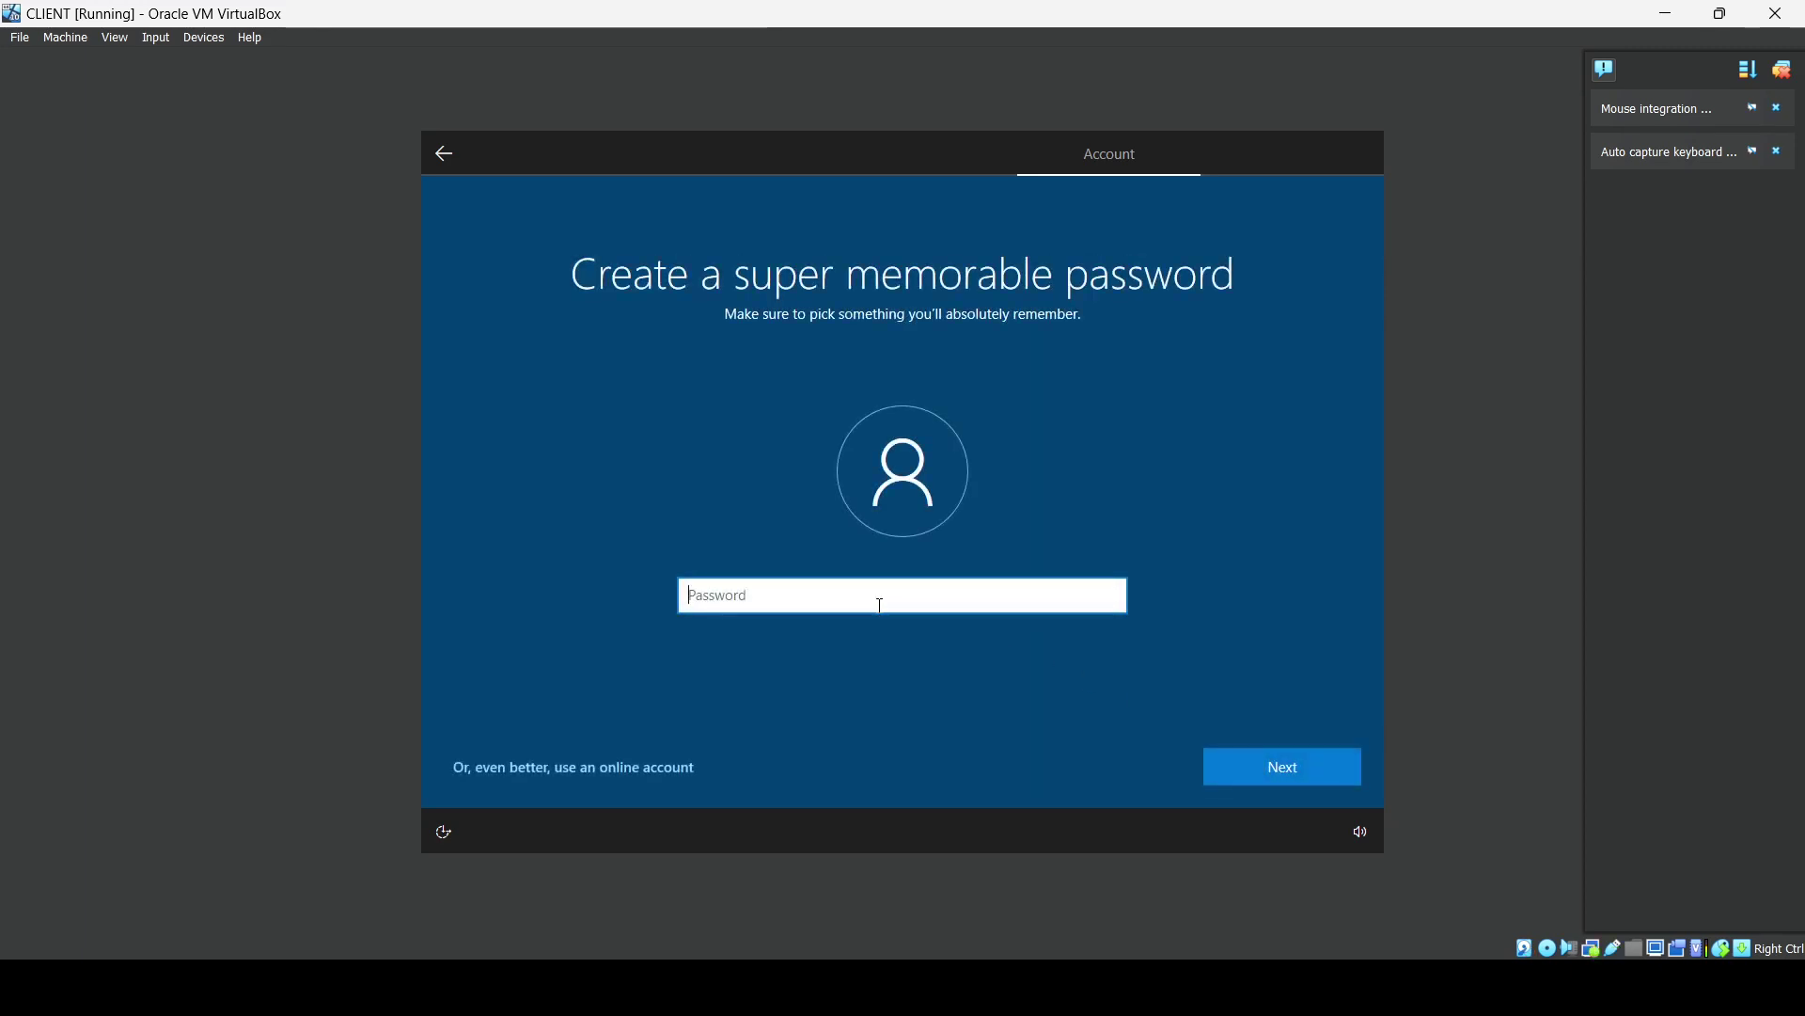
text(1234)
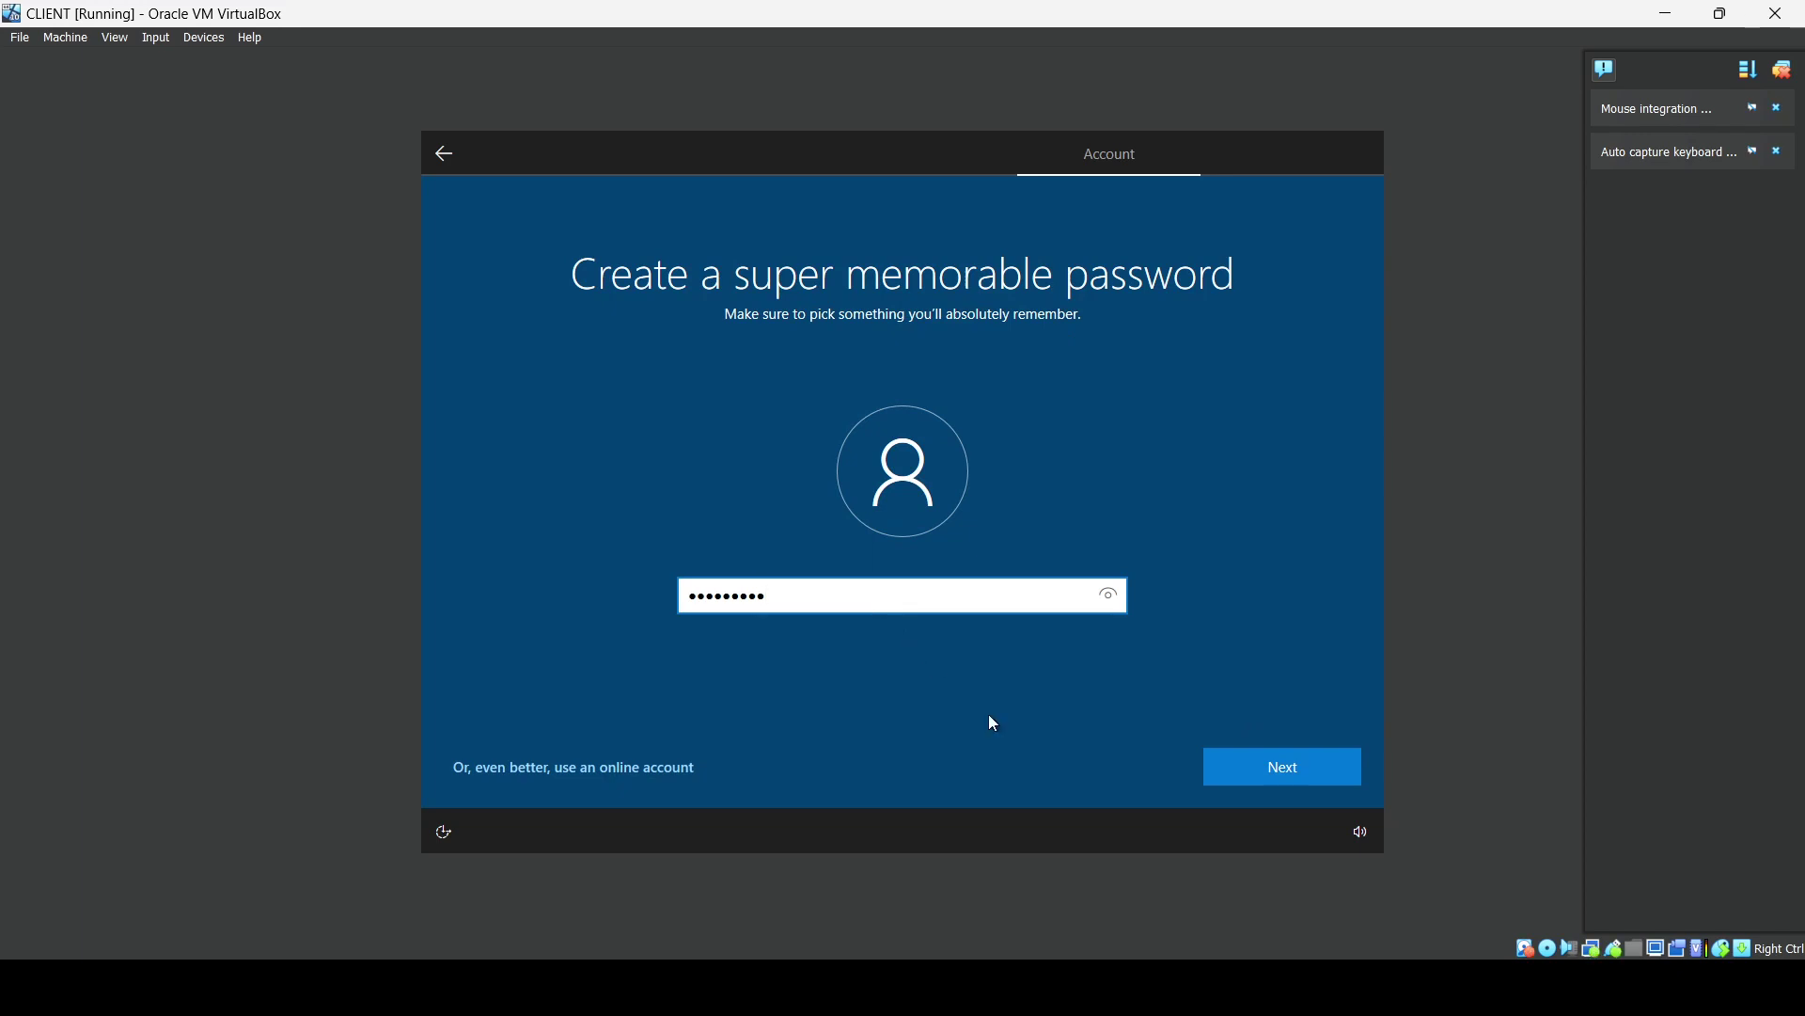
click(1227, 763)
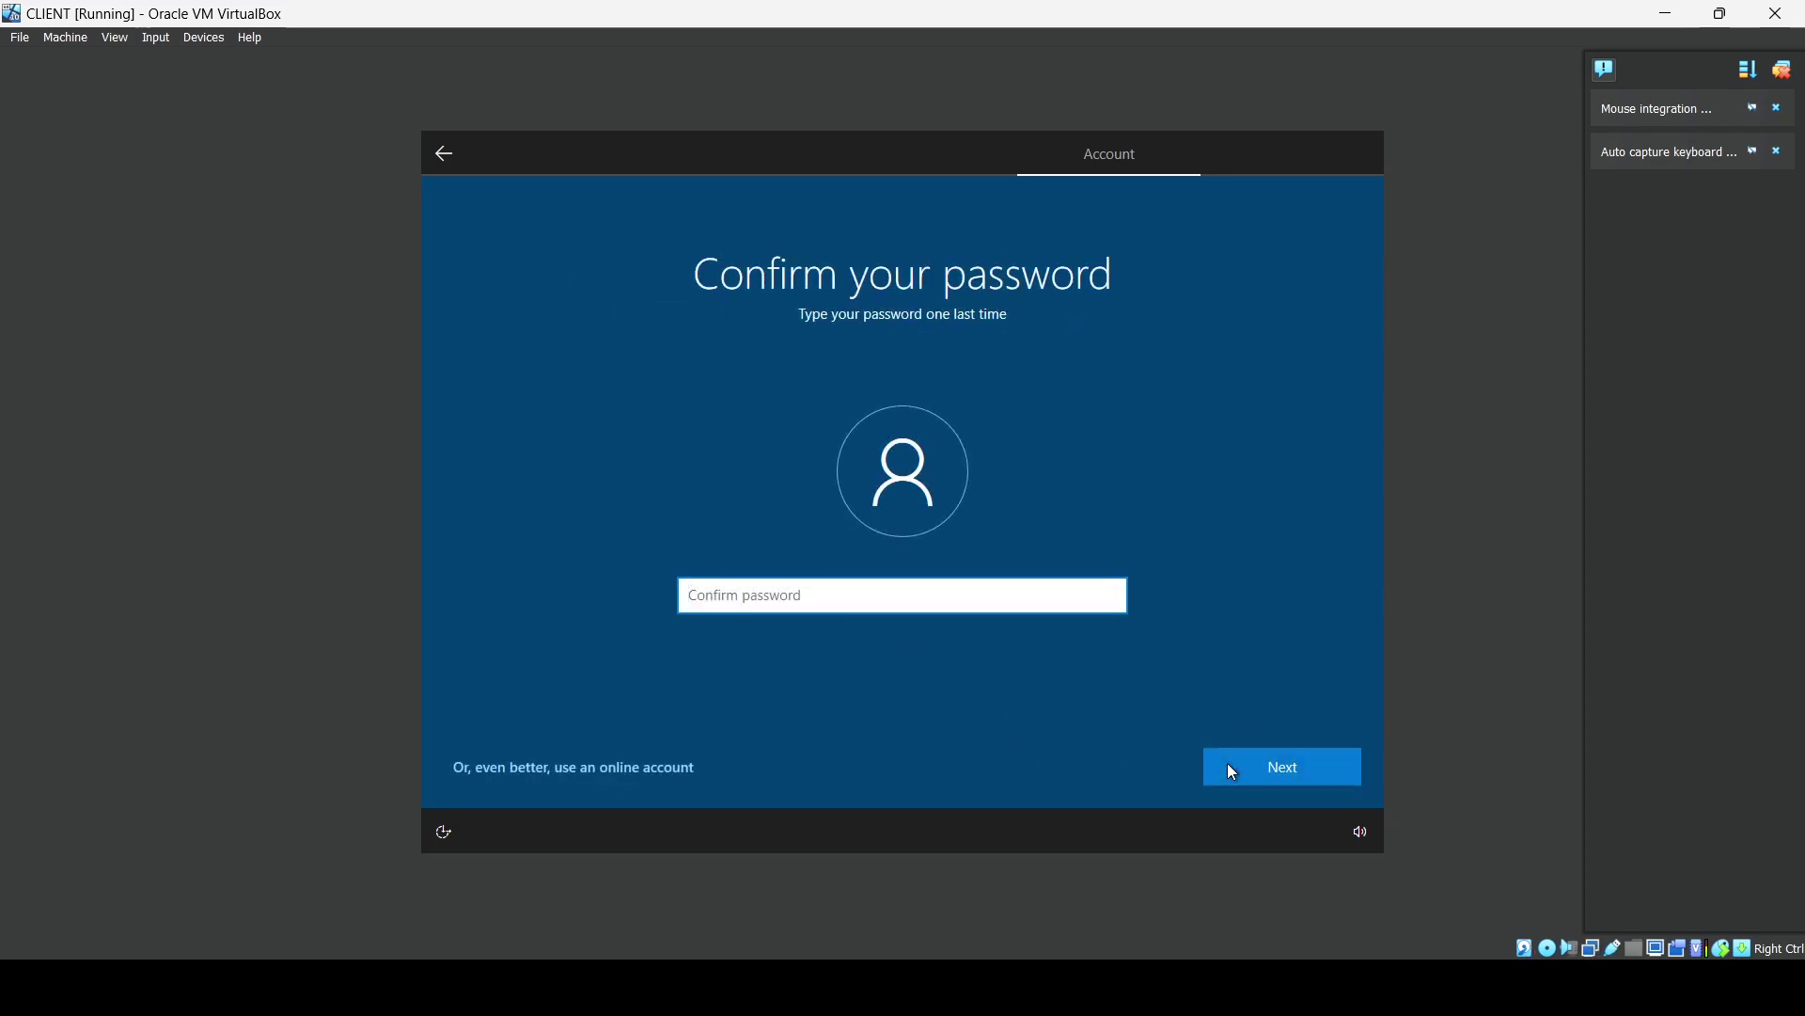
text(****)
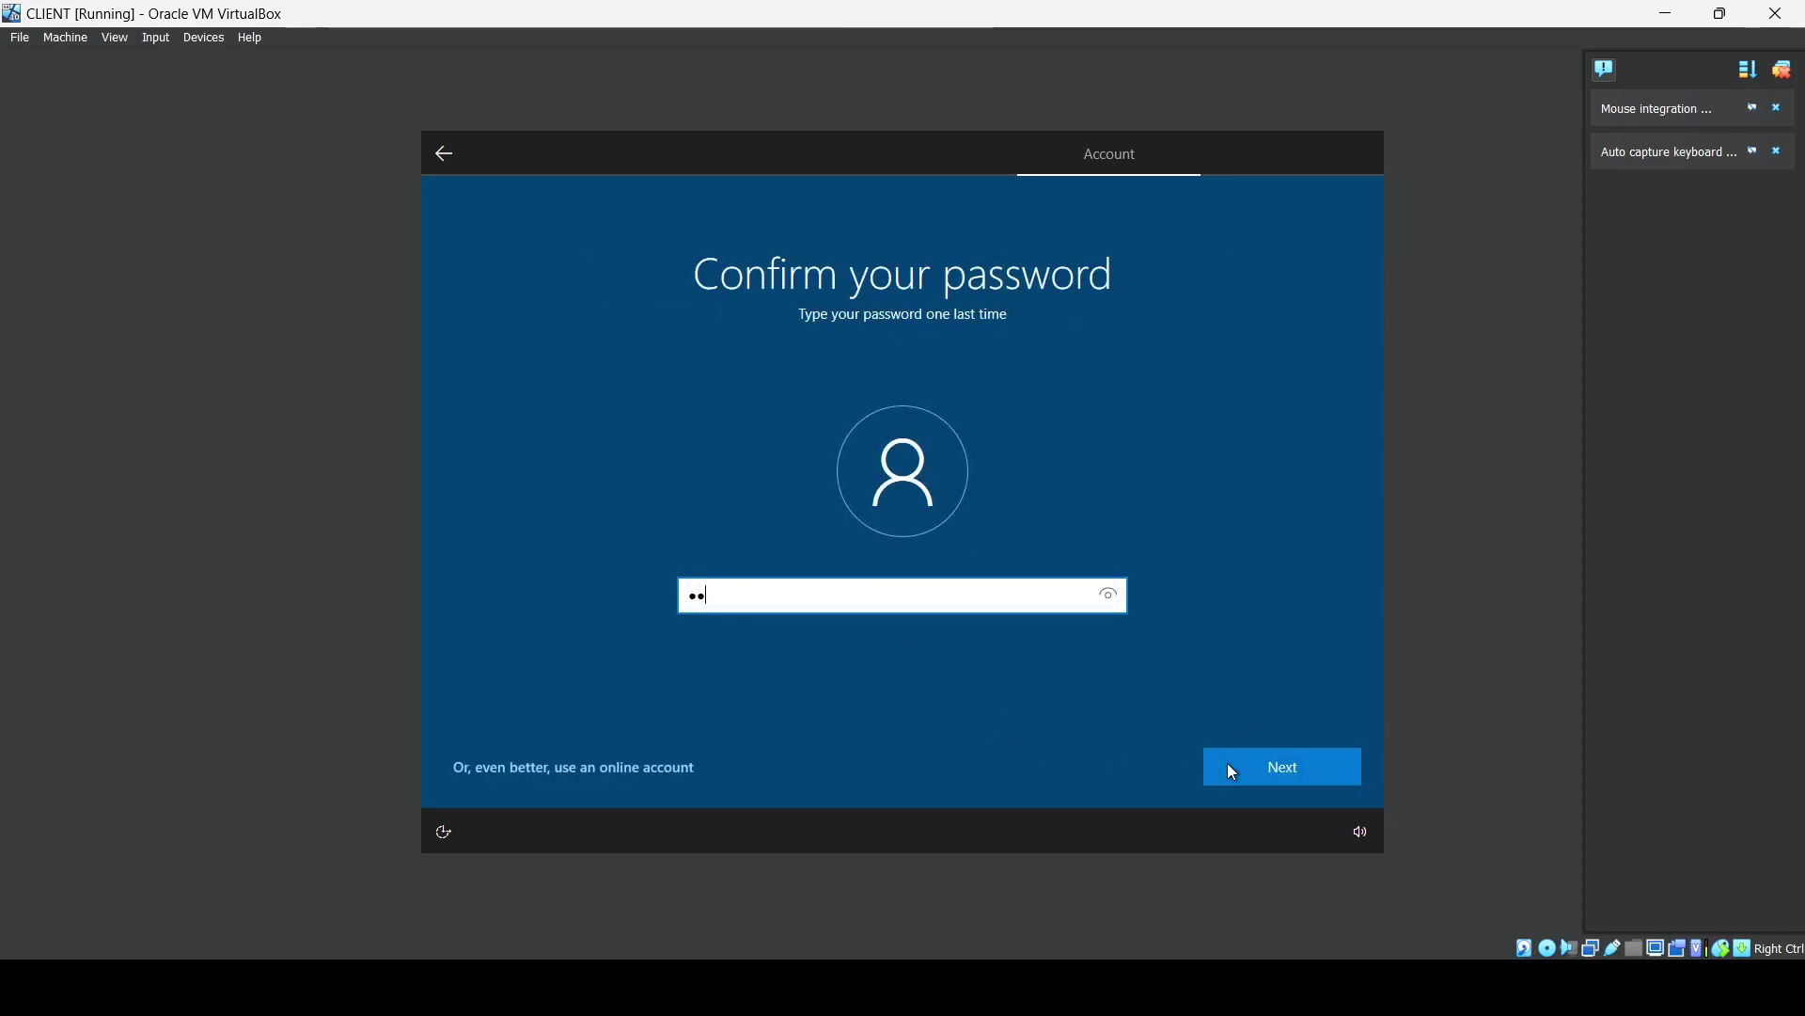
text(******)
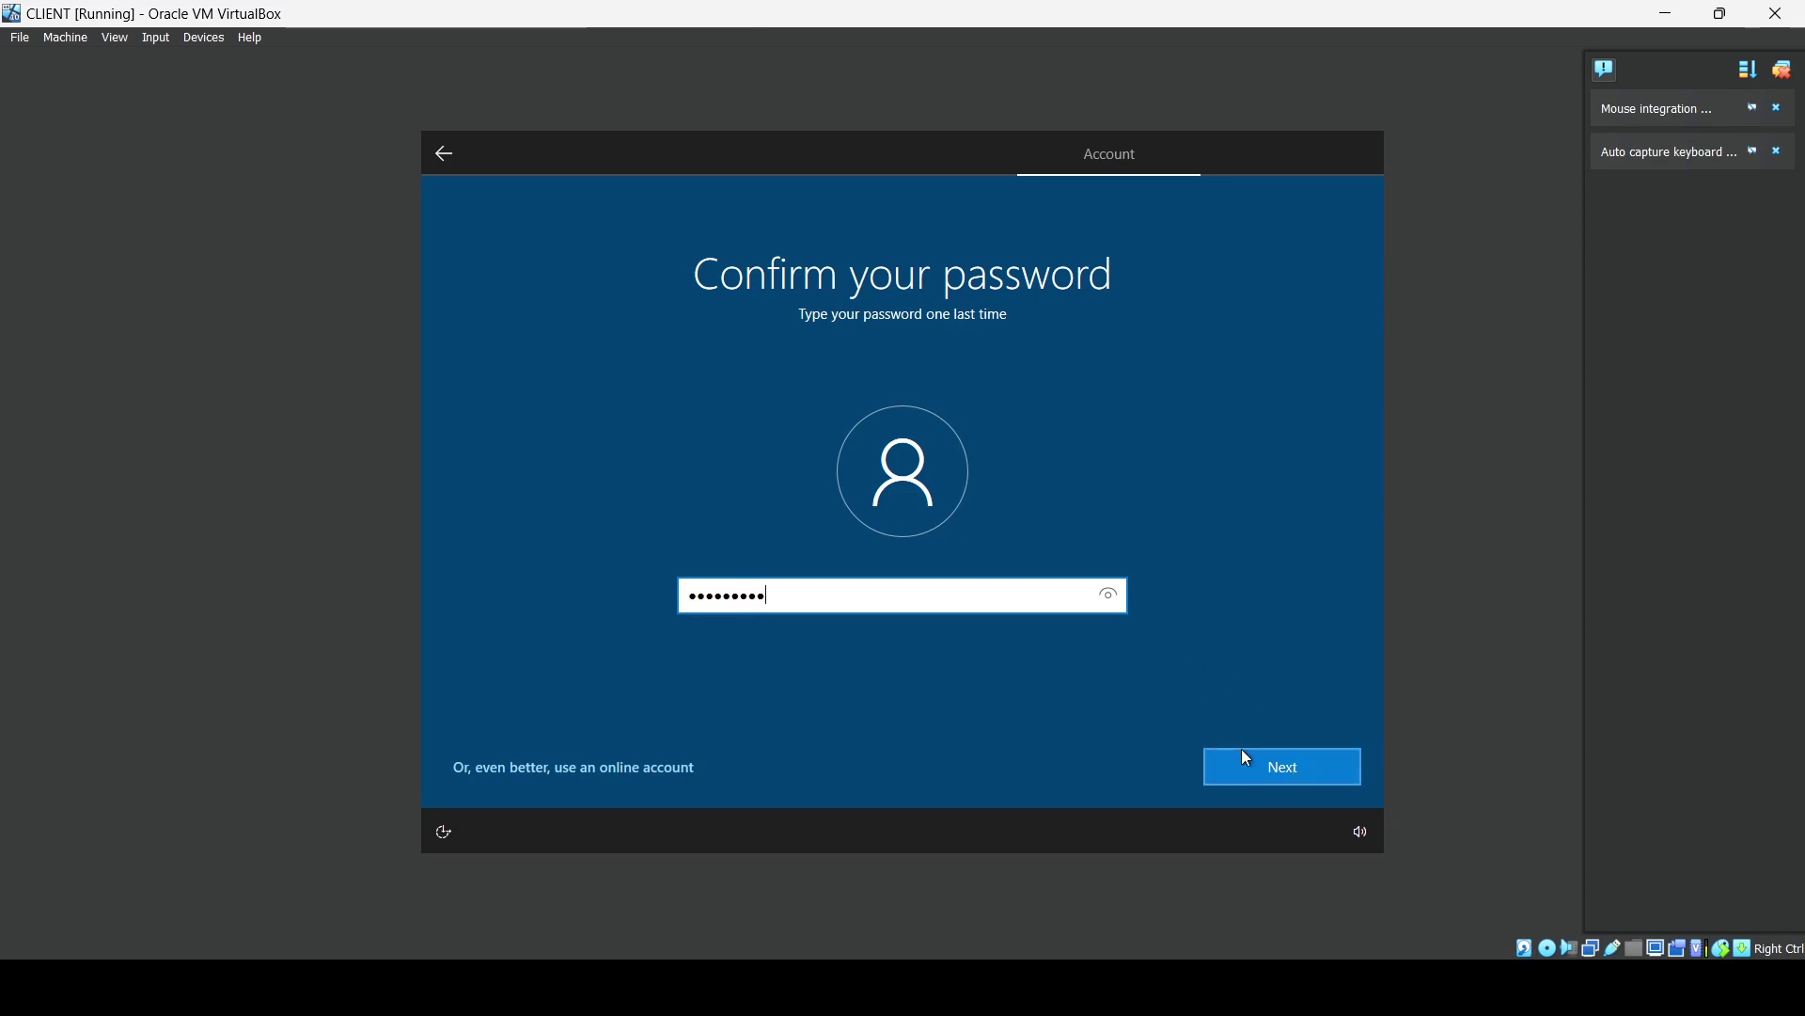
click(1245, 757)
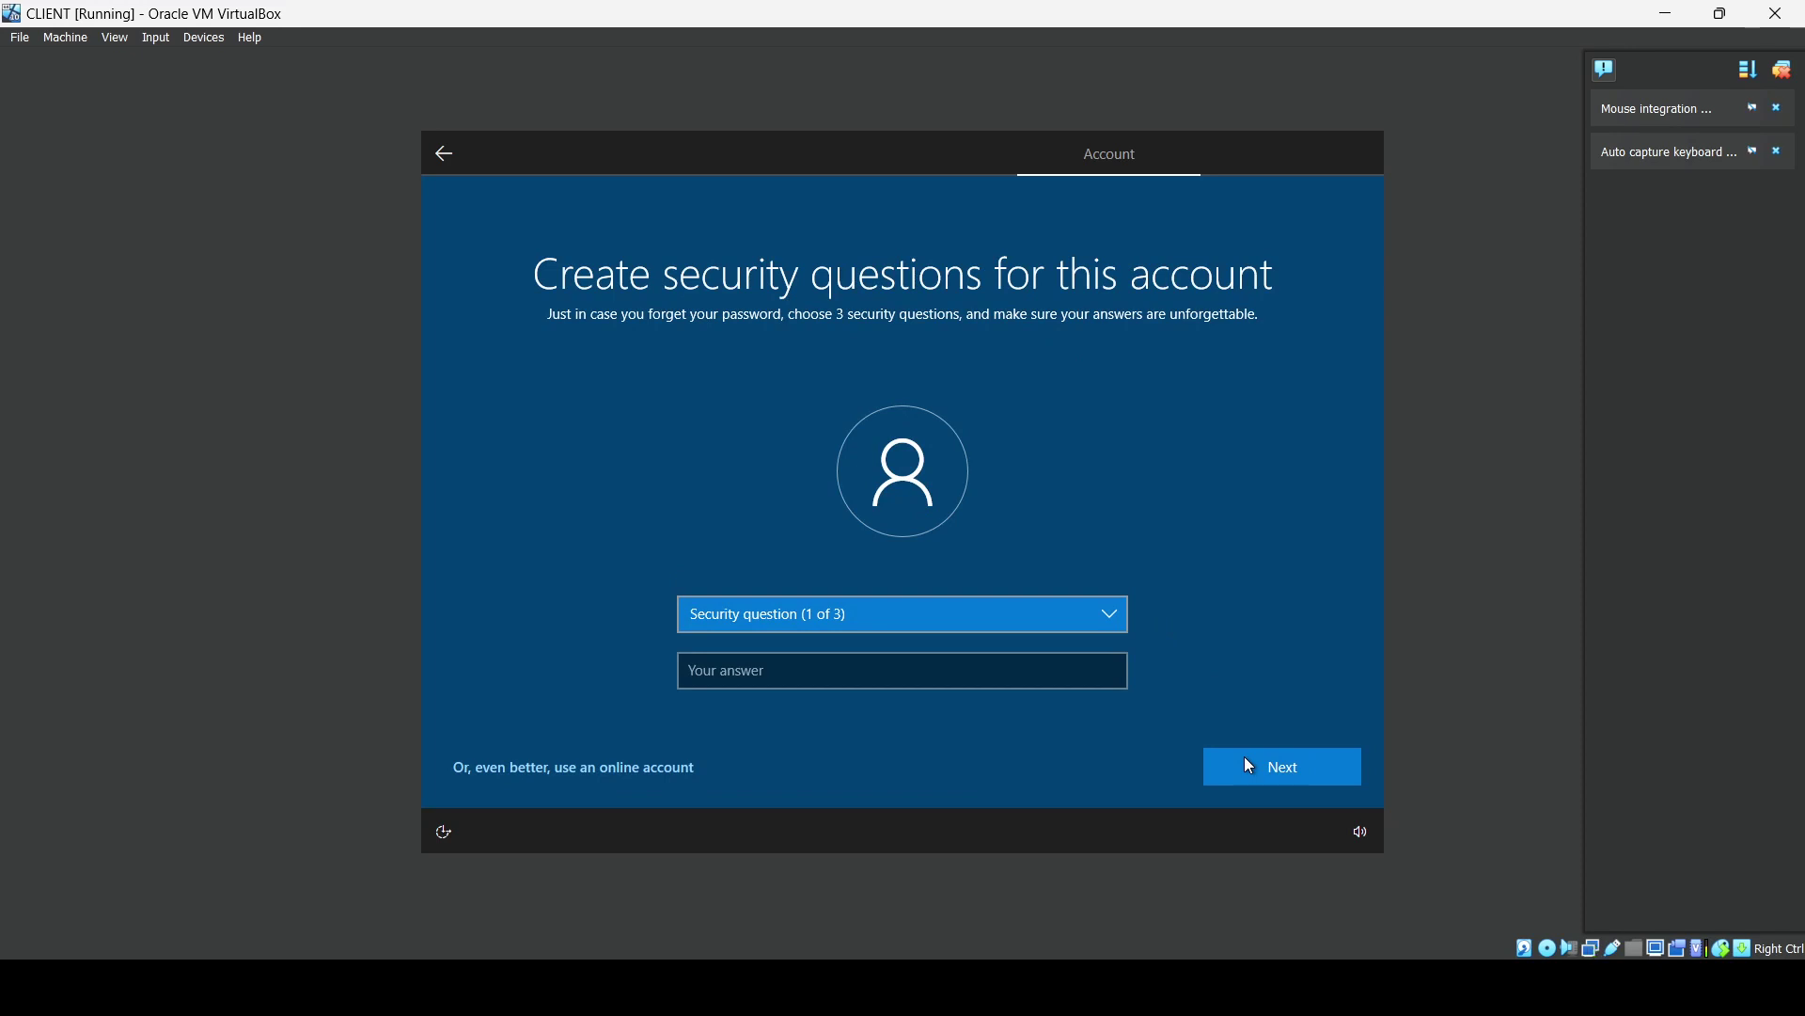
Choose the first pet's name security question and enter an answer.
click(942, 628)
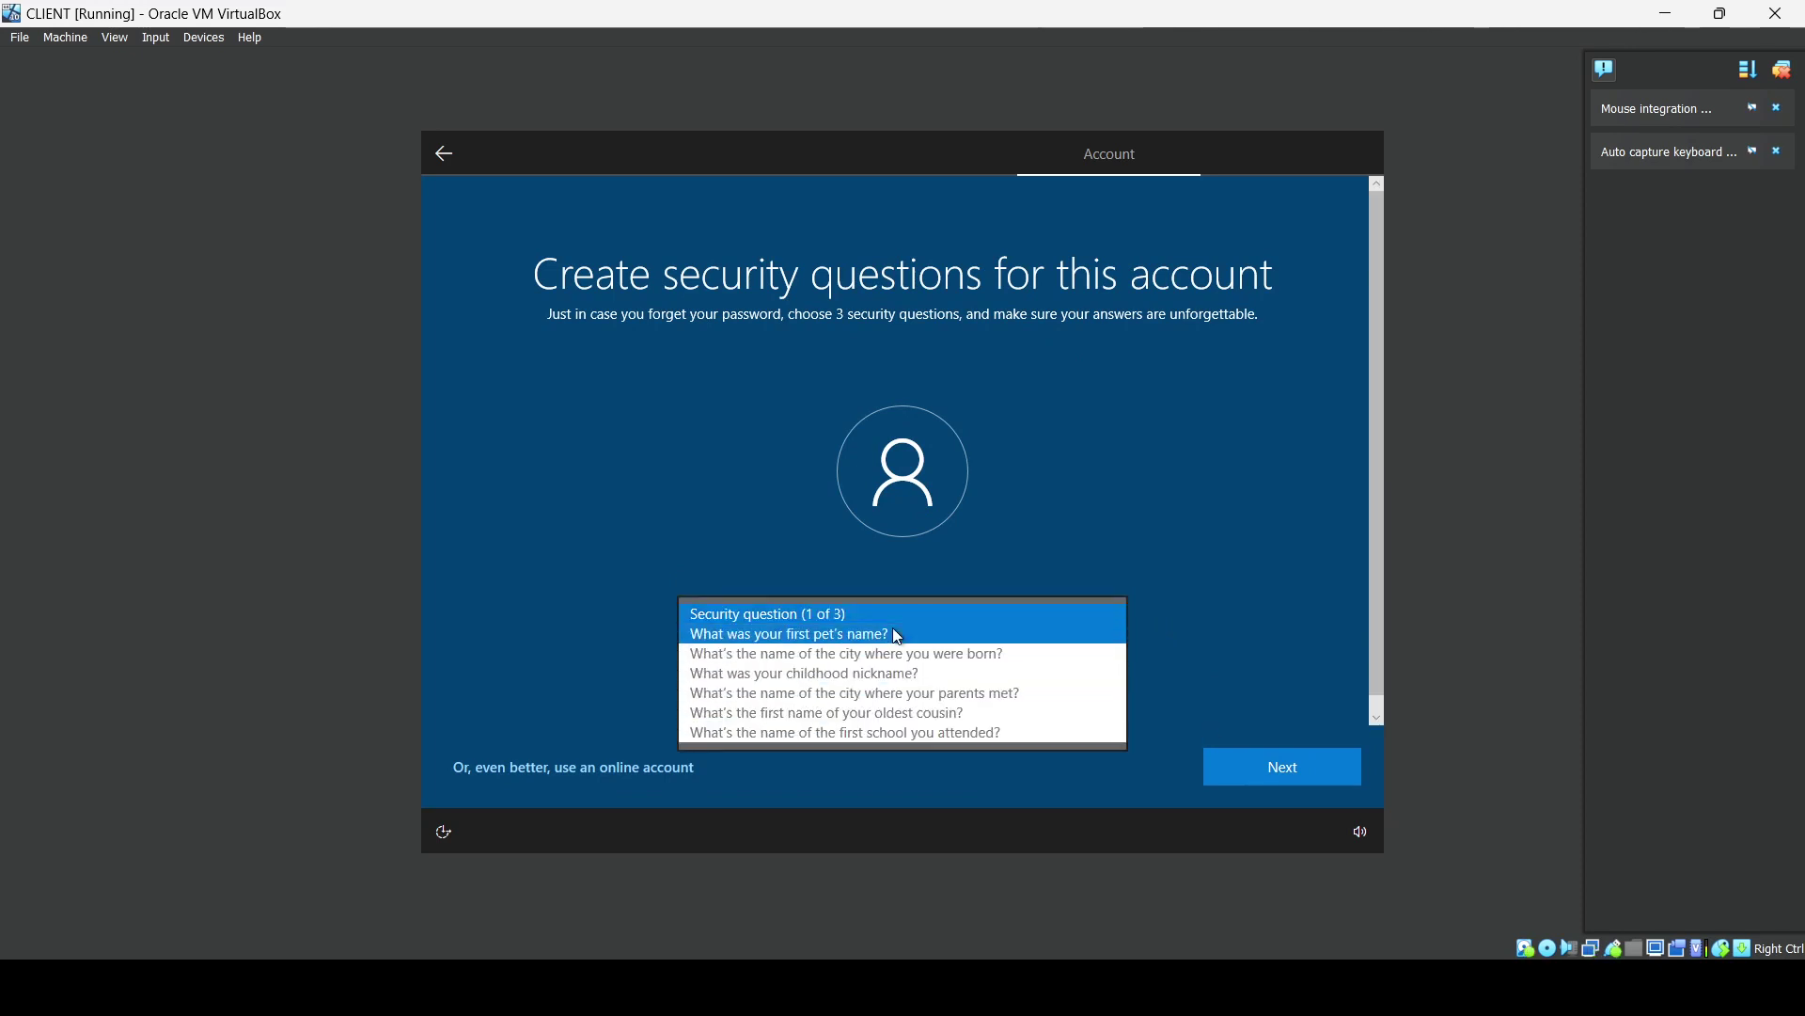
click(902, 632)
click(903, 673)
text(one)
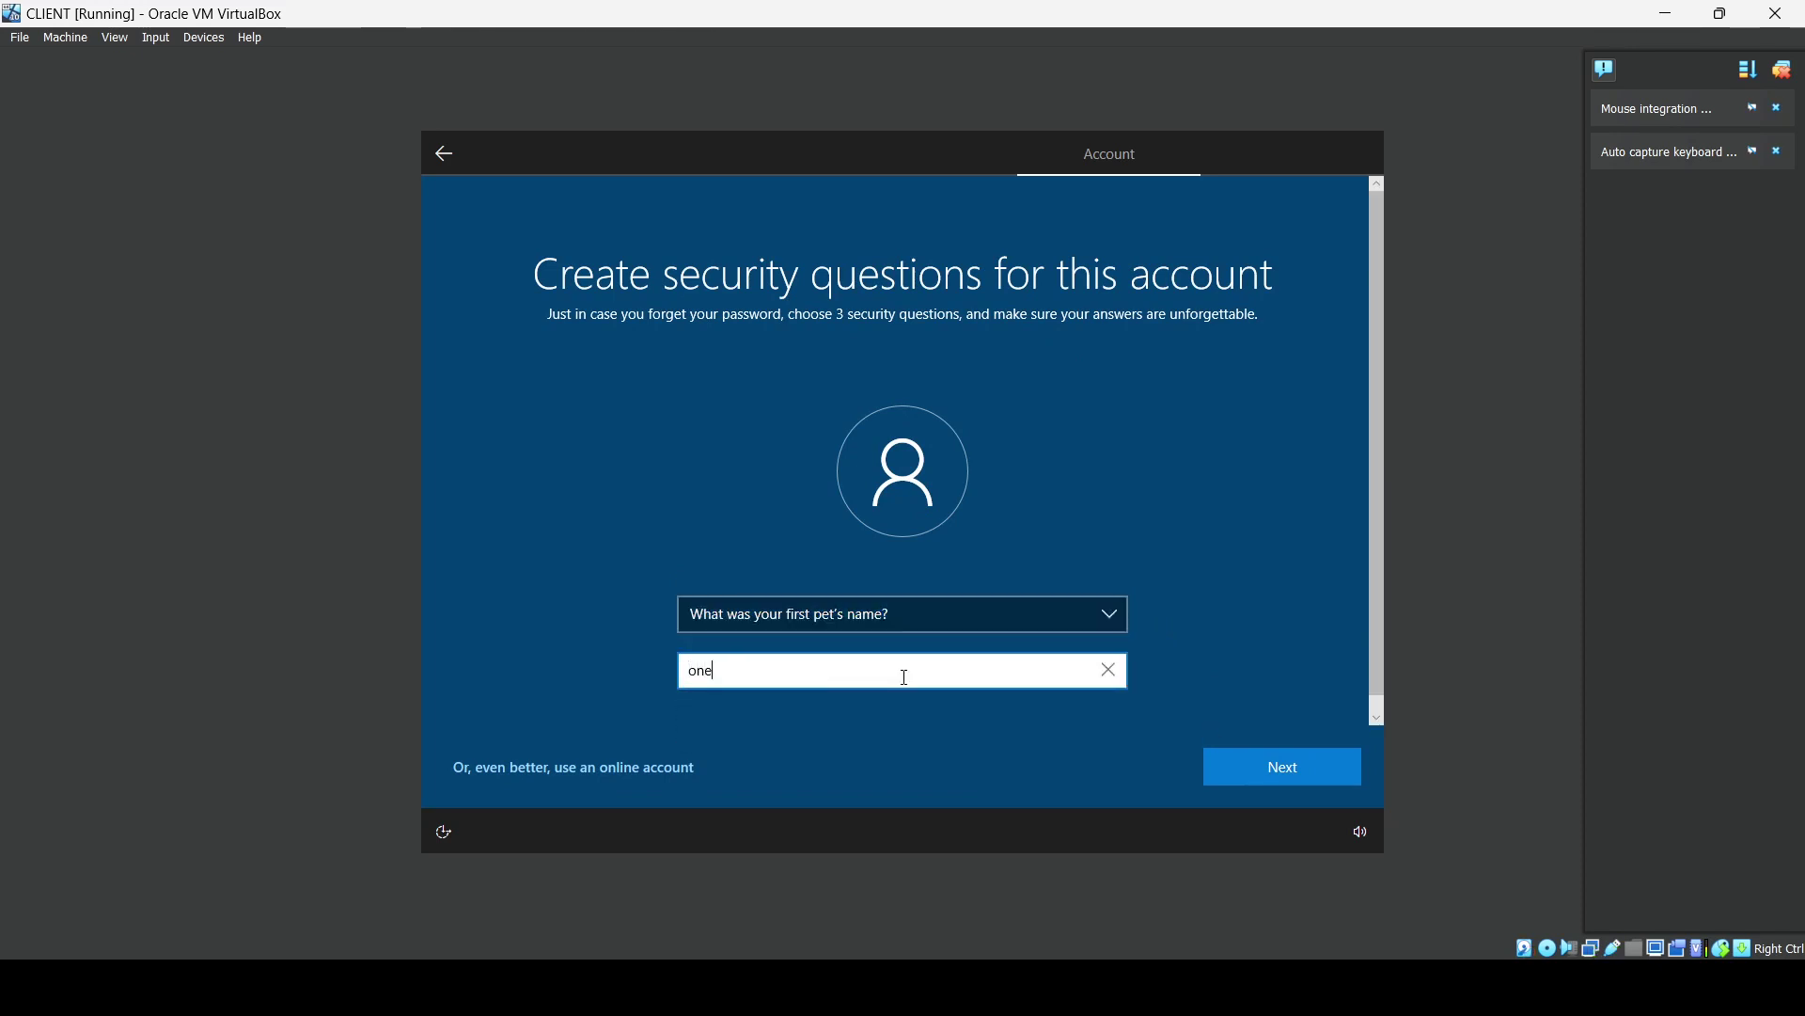
click(1236, 763)
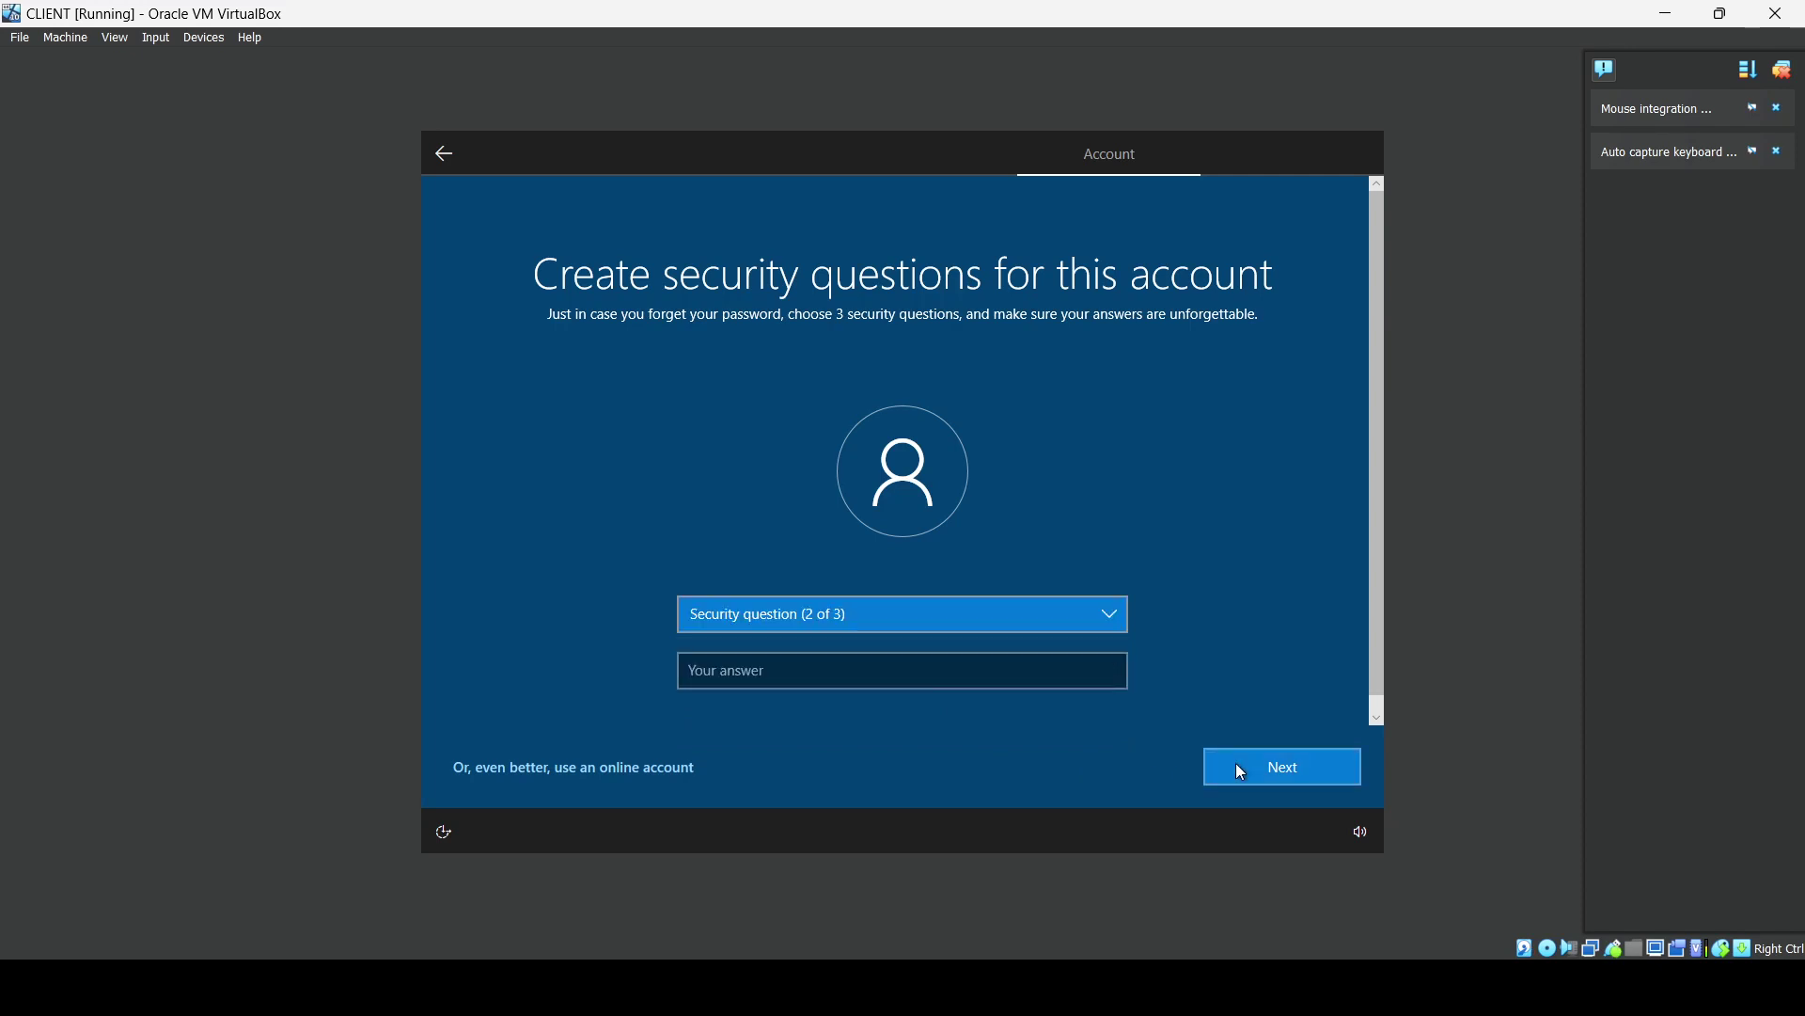
Choose the birth city security question and enter an answer.
click(926, 618)
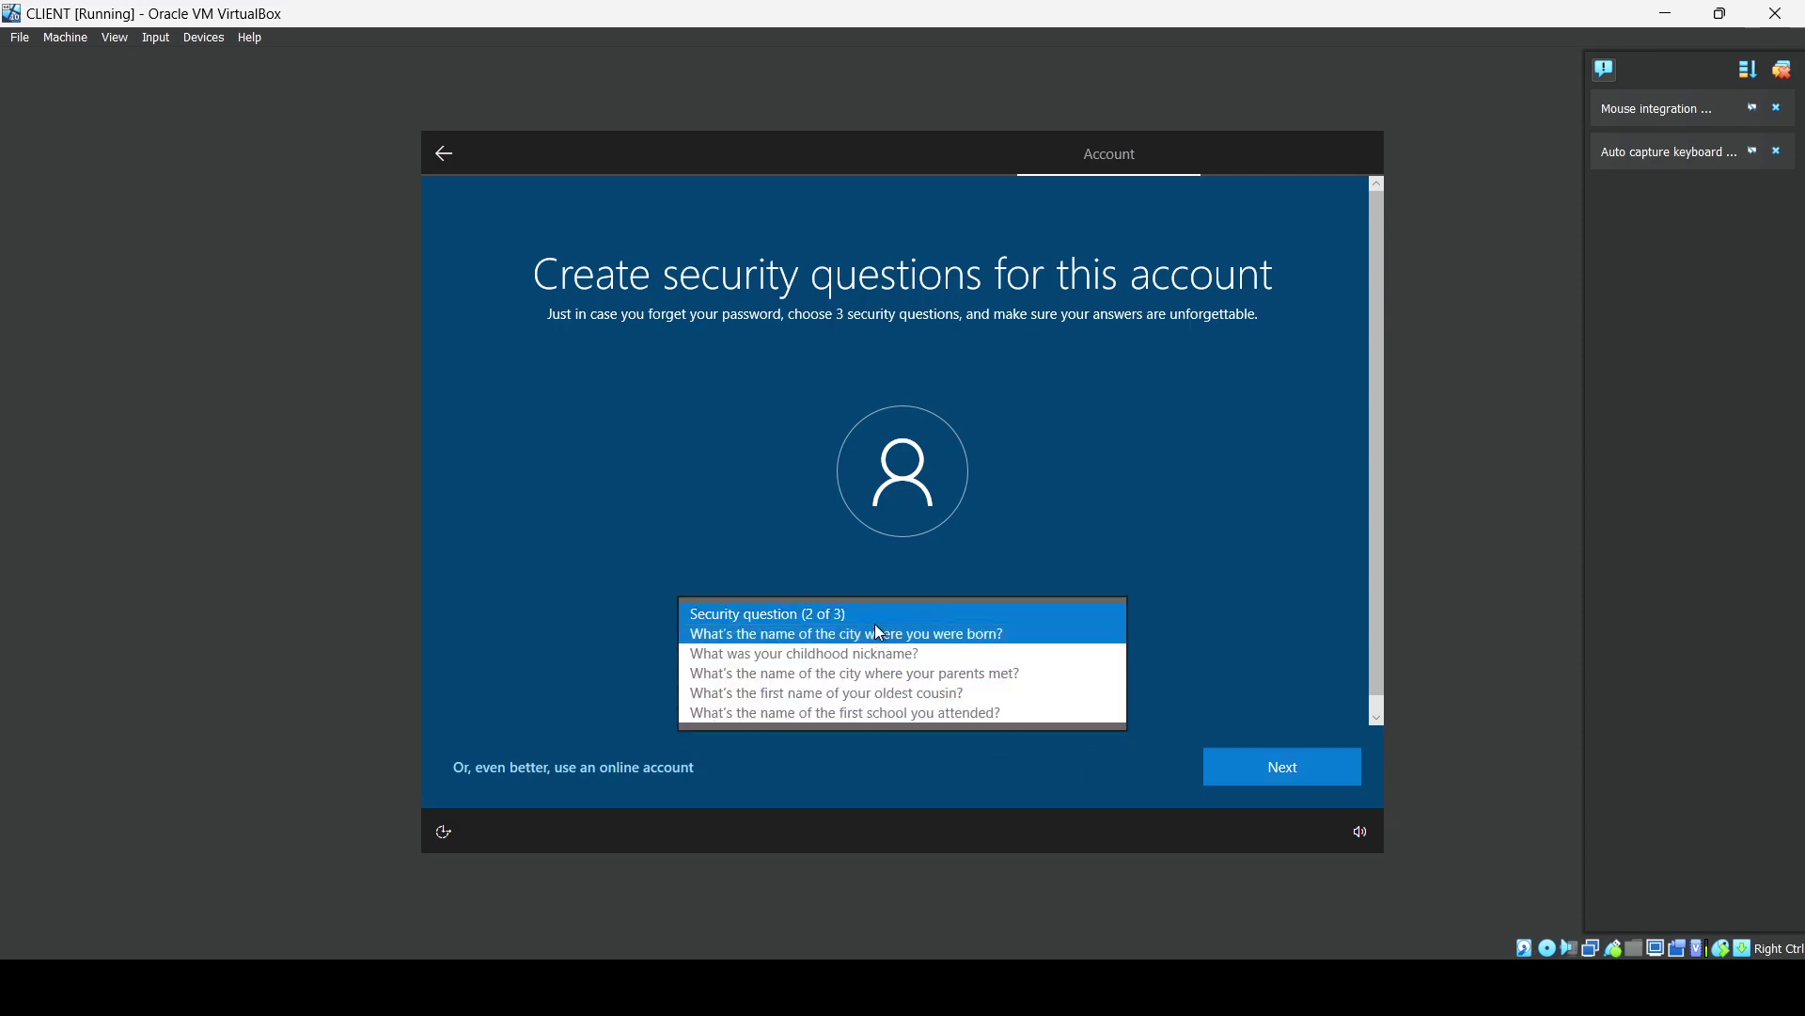
click(880, 630)
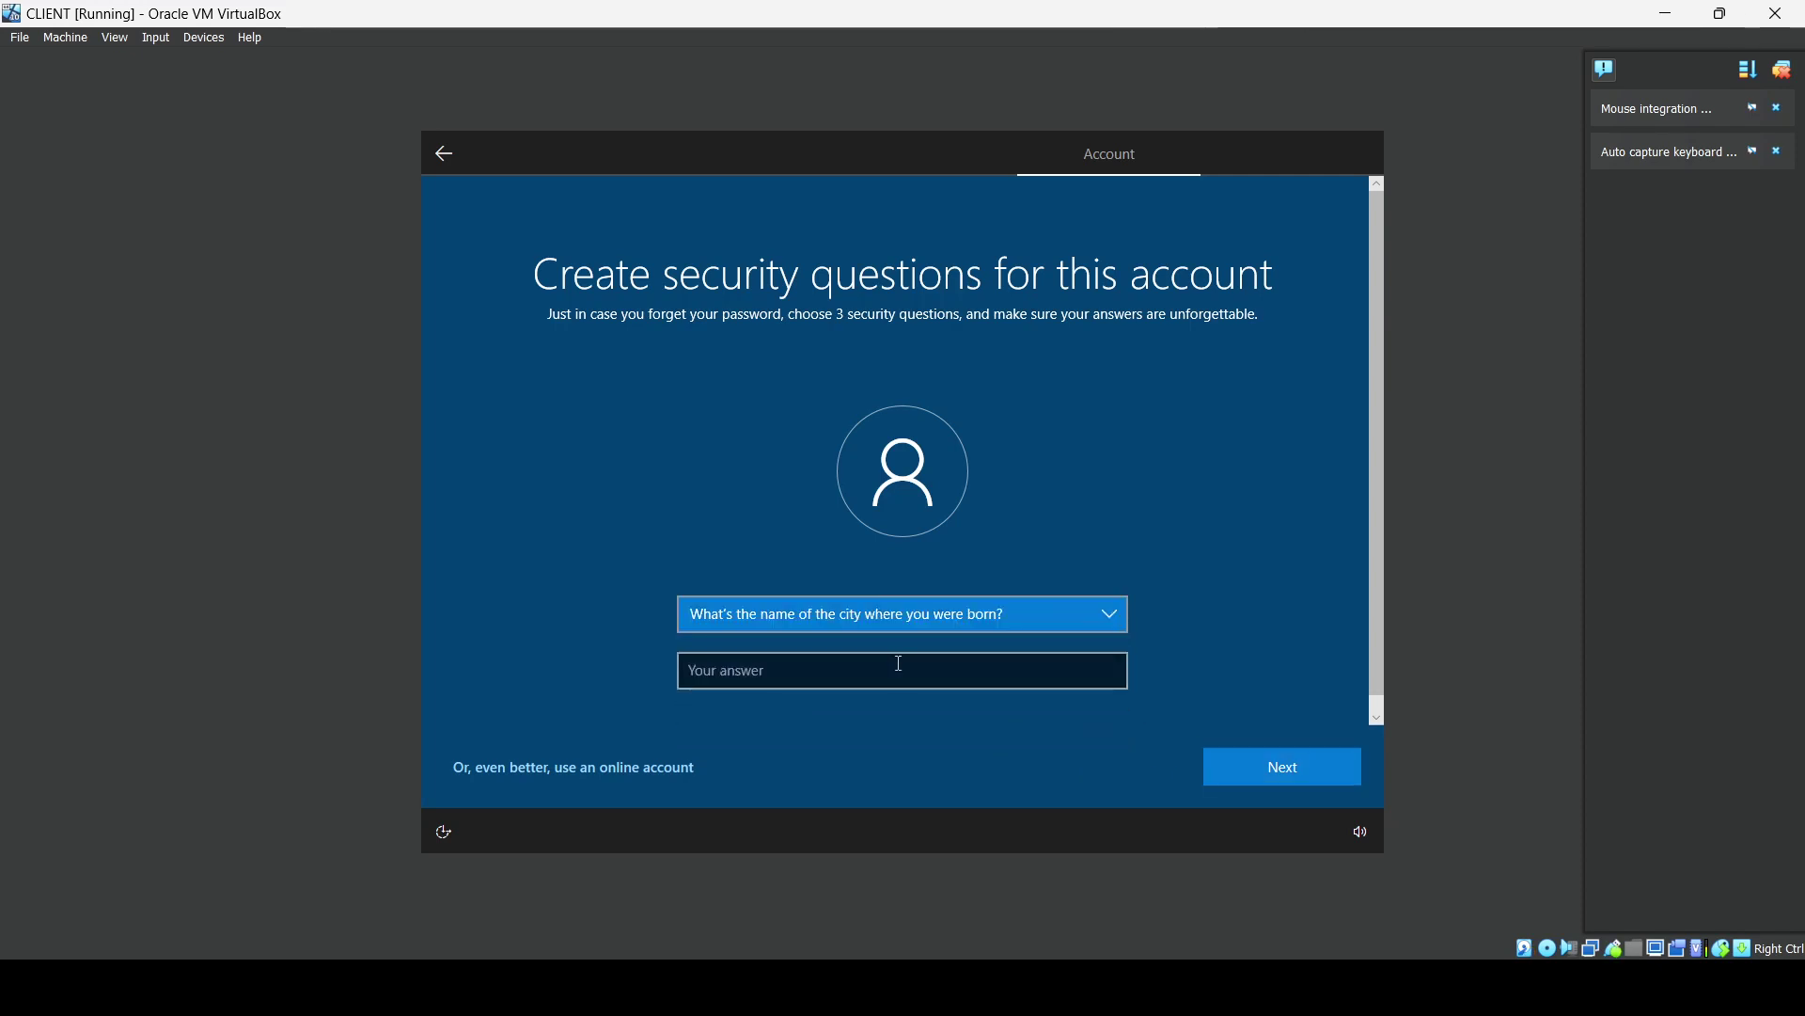
click(898, 662)
text(two)
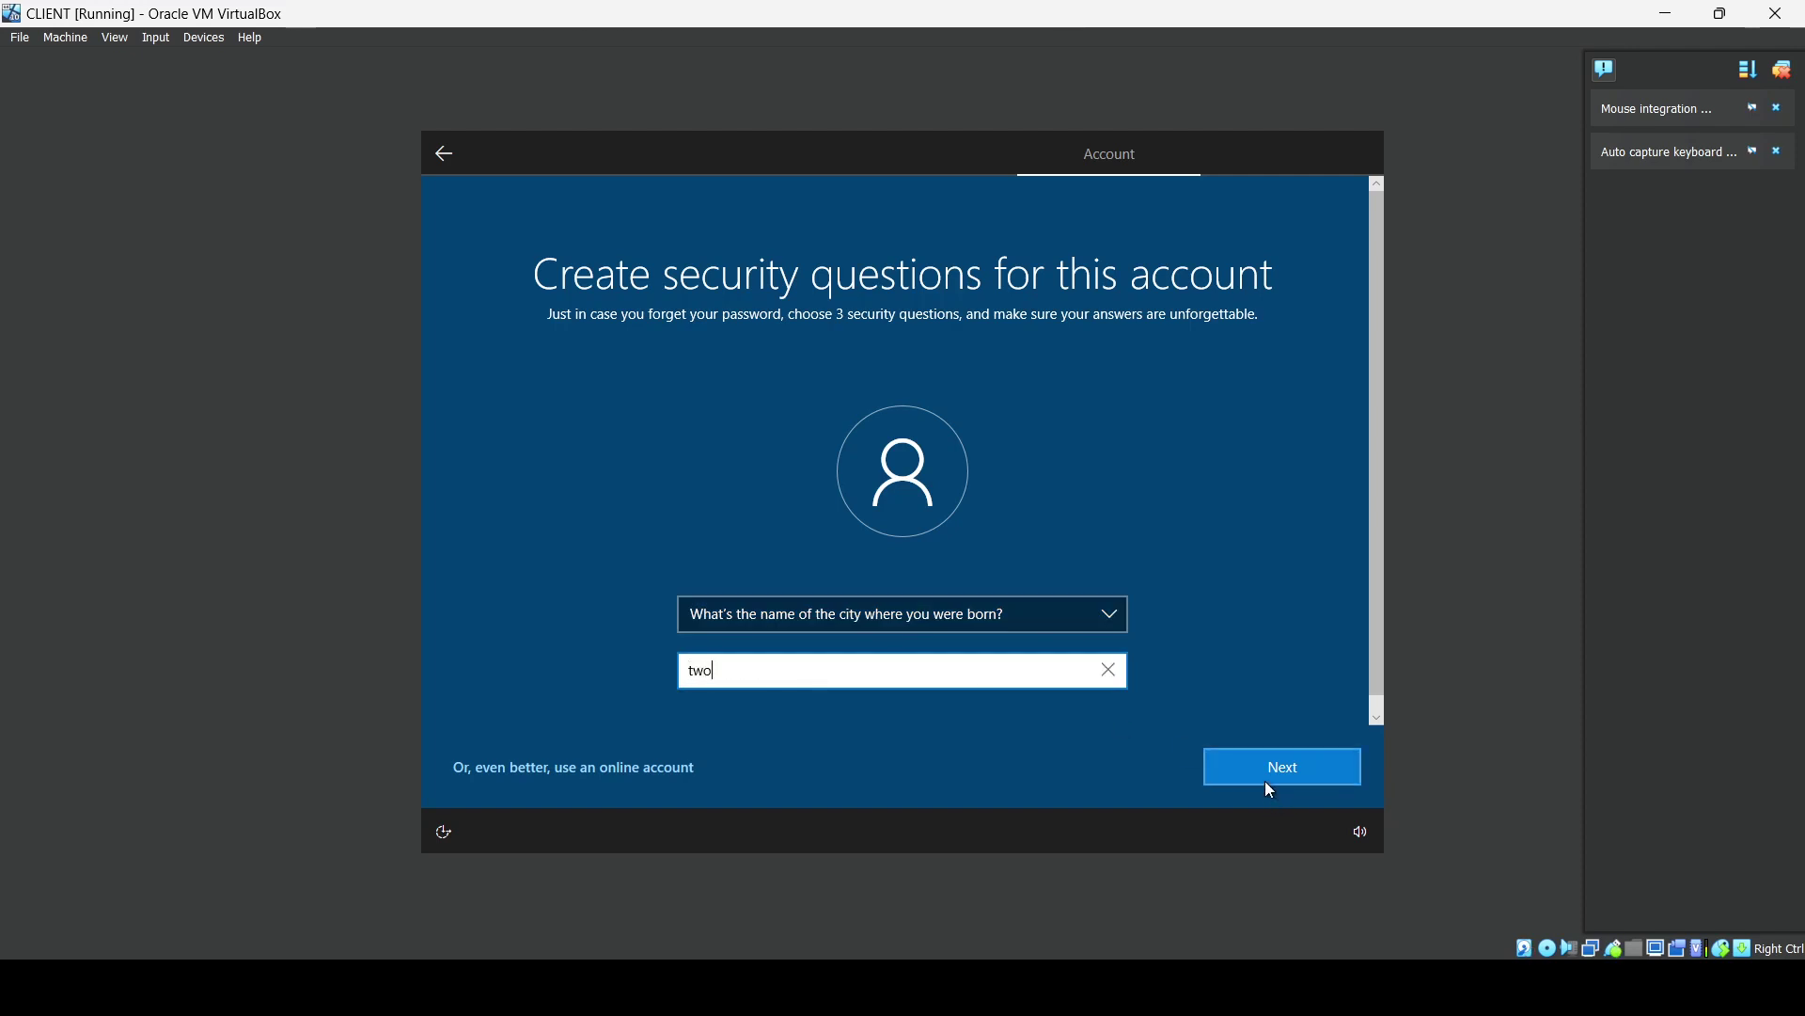
click(1266, 781)
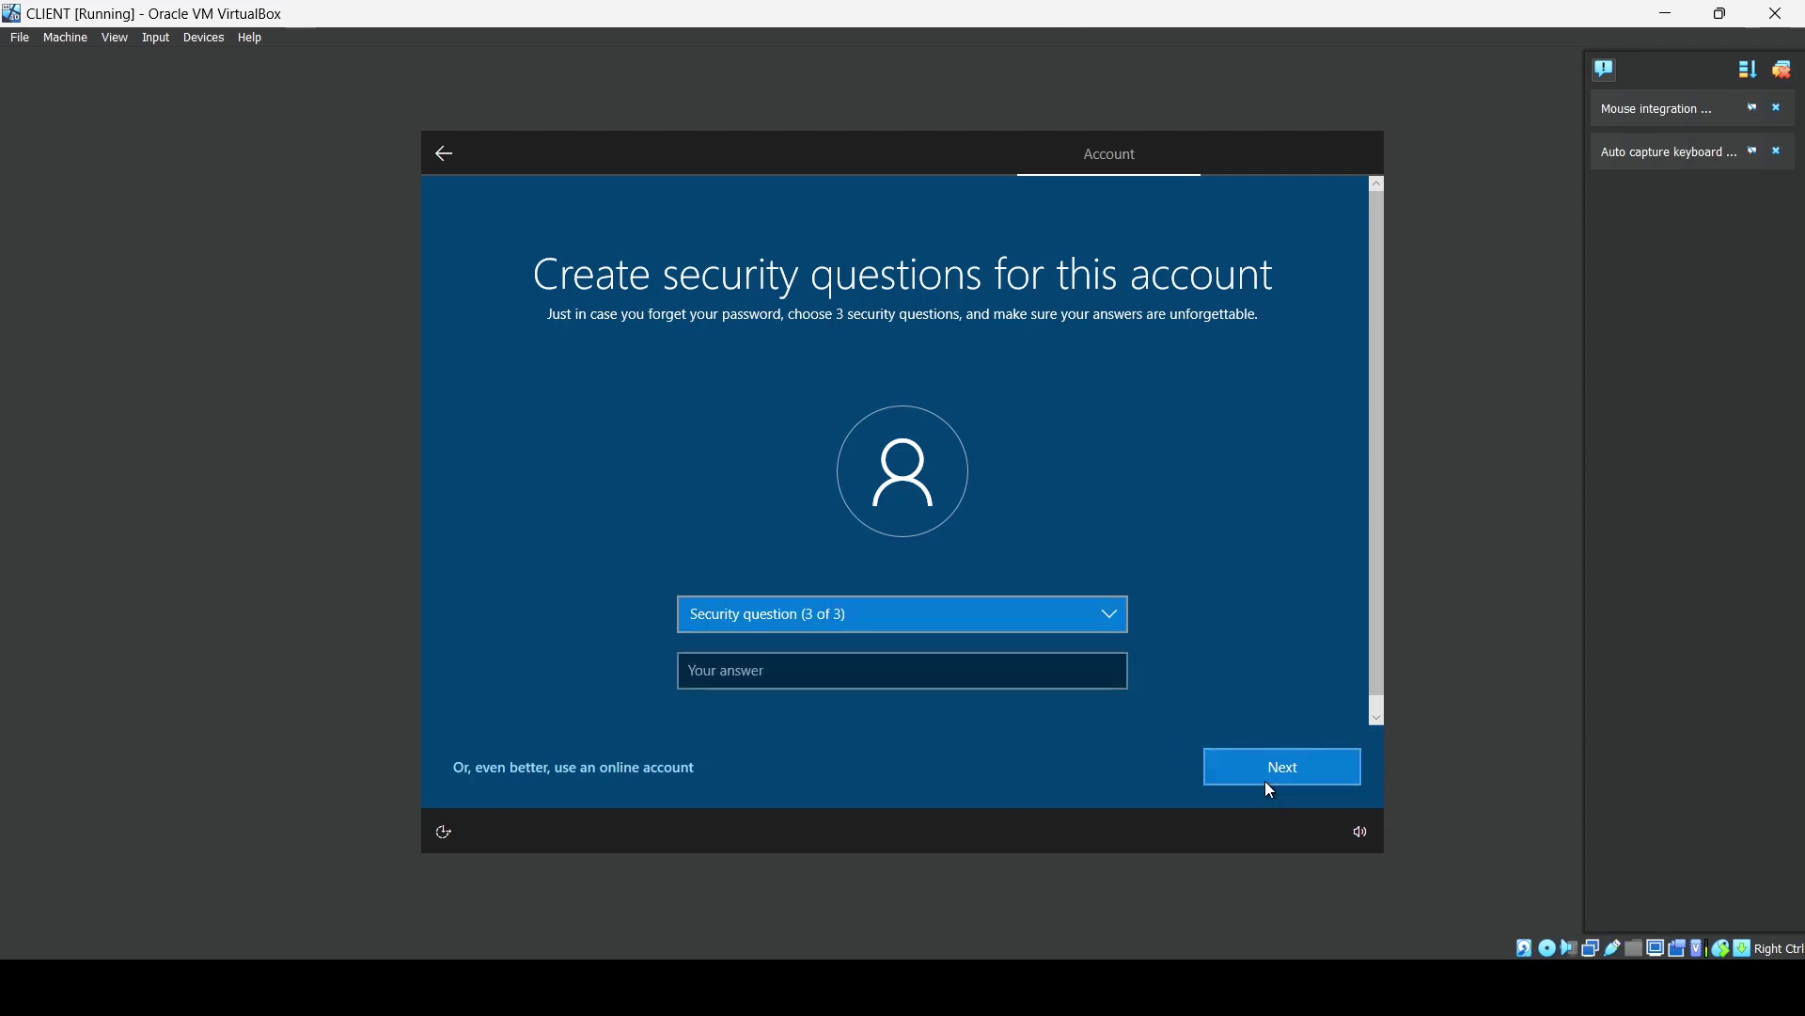
Choose the childhood nickname security question, enter an answer, and finish.
click(910, 618)
click(884, 639)
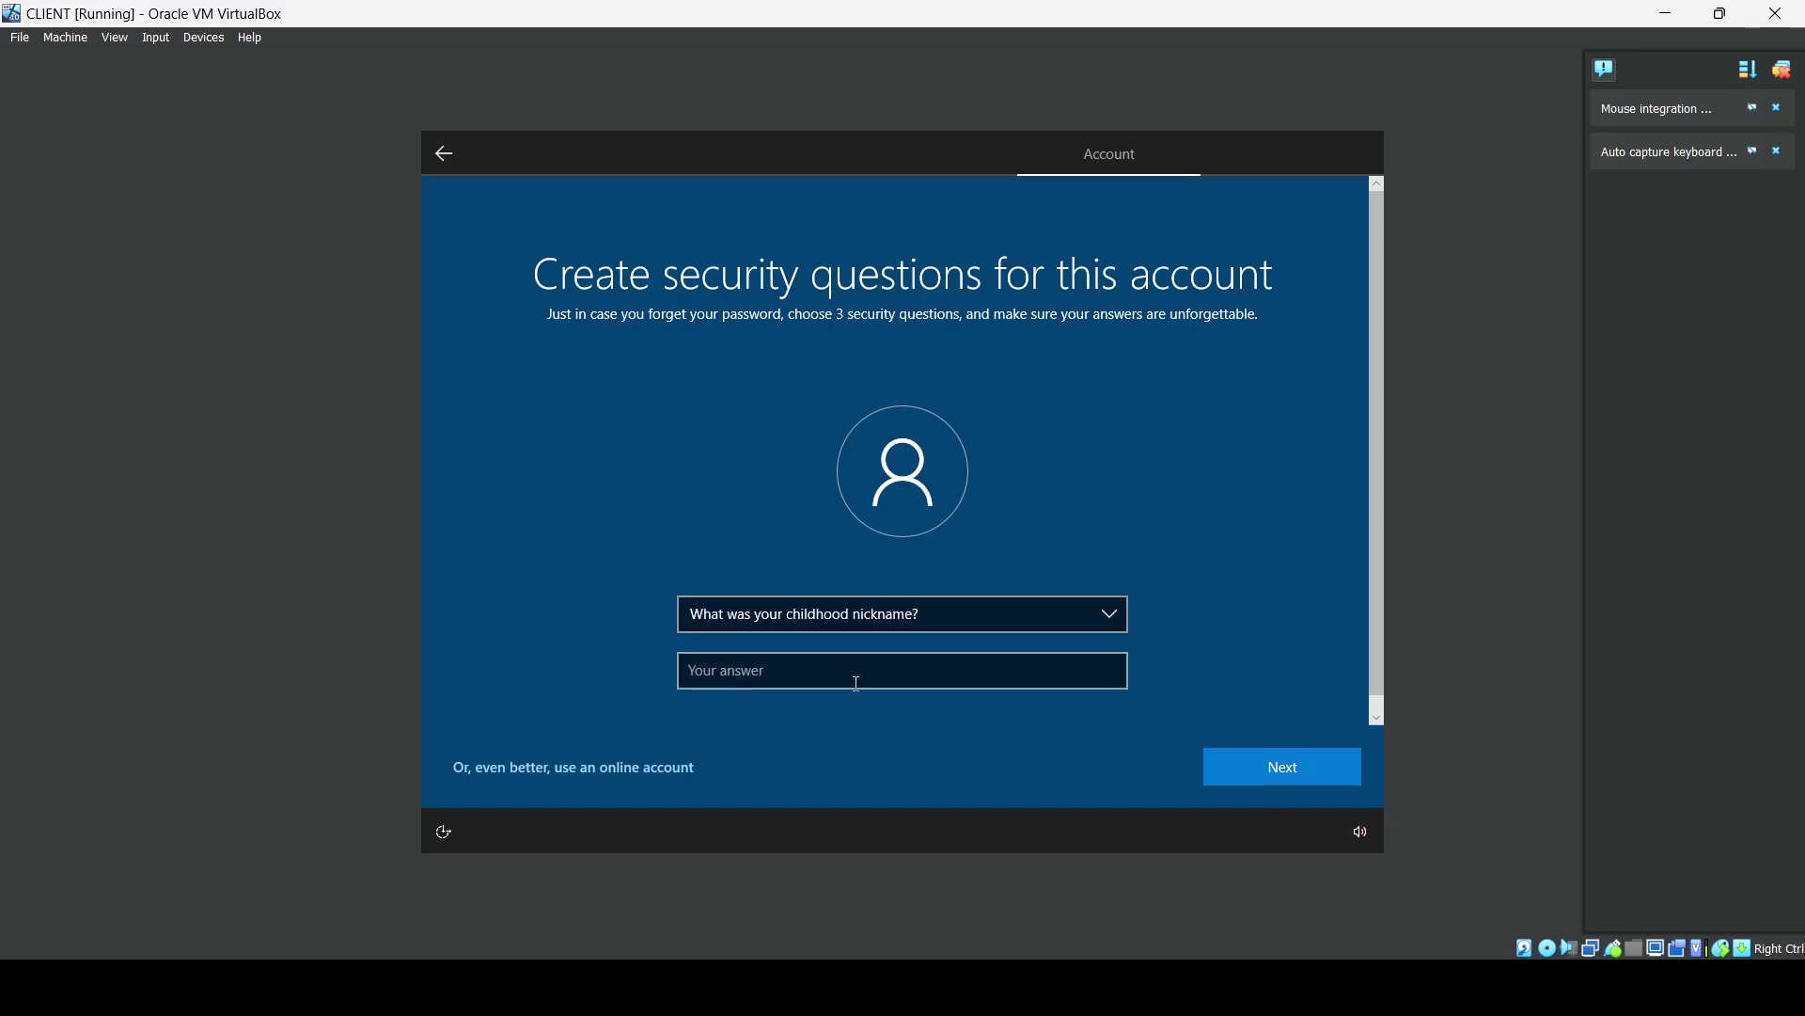
click(856, 679)
text(three)
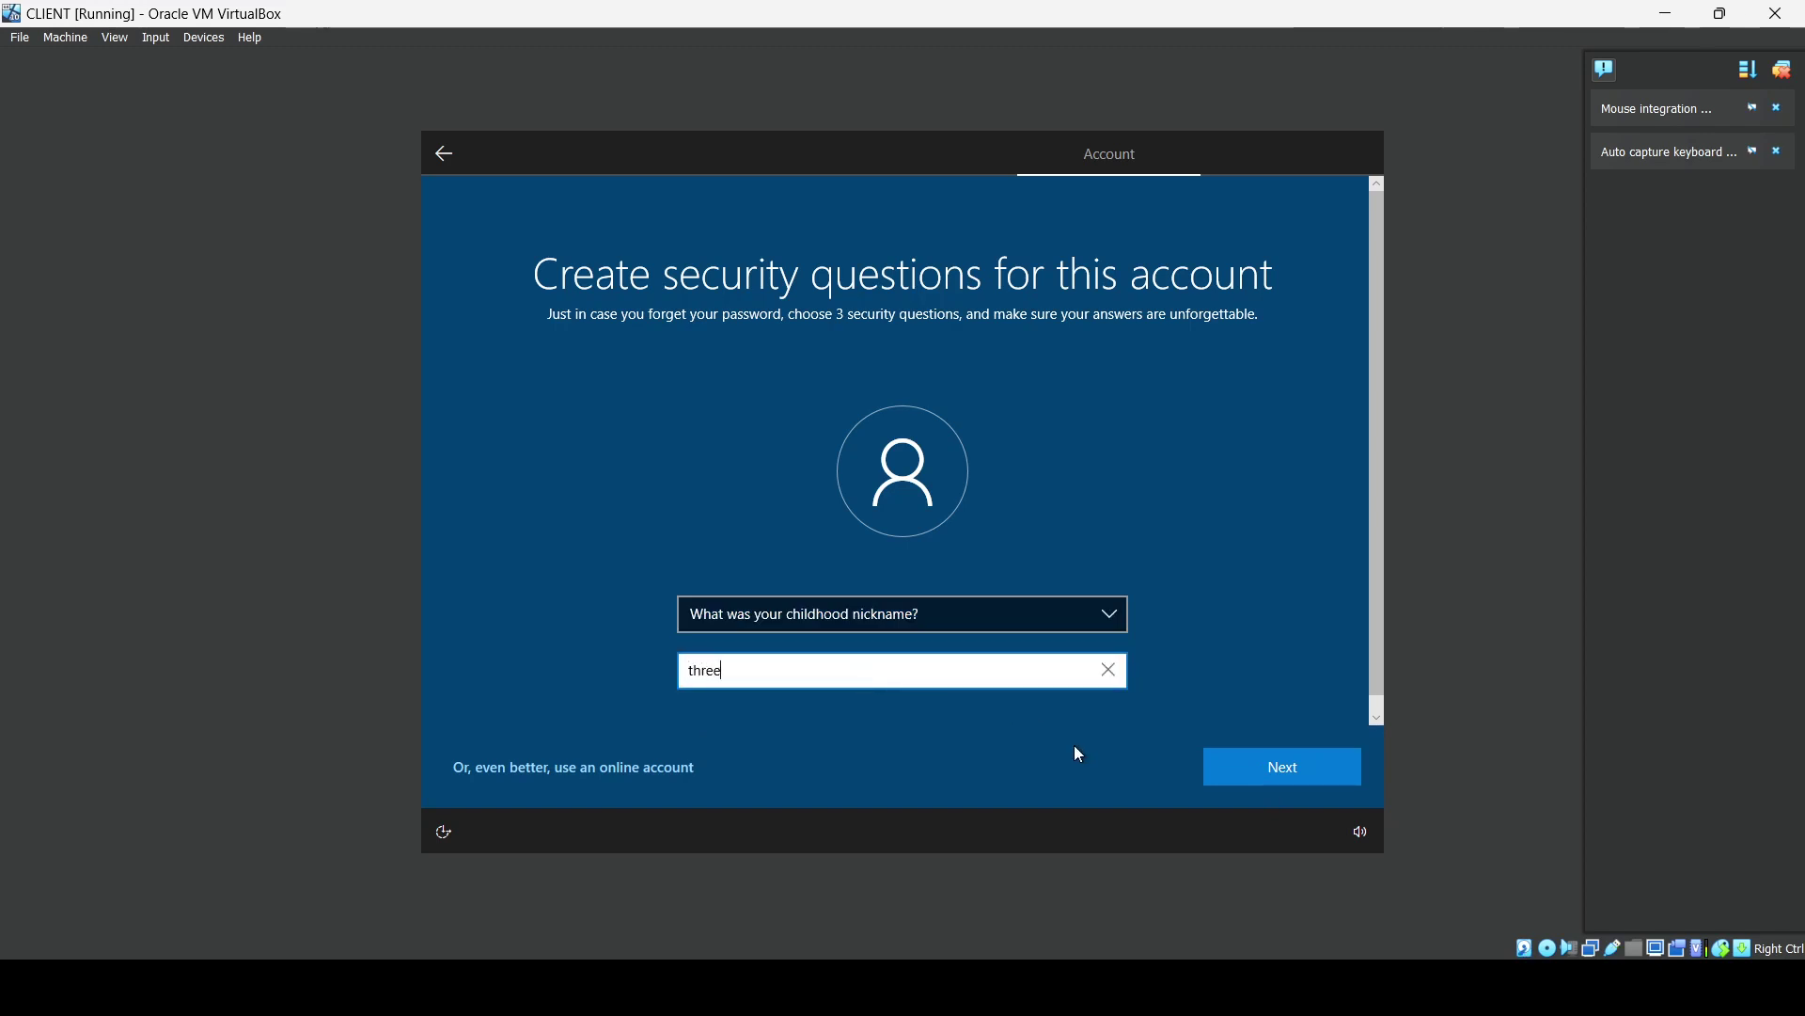
click(1239, 769)
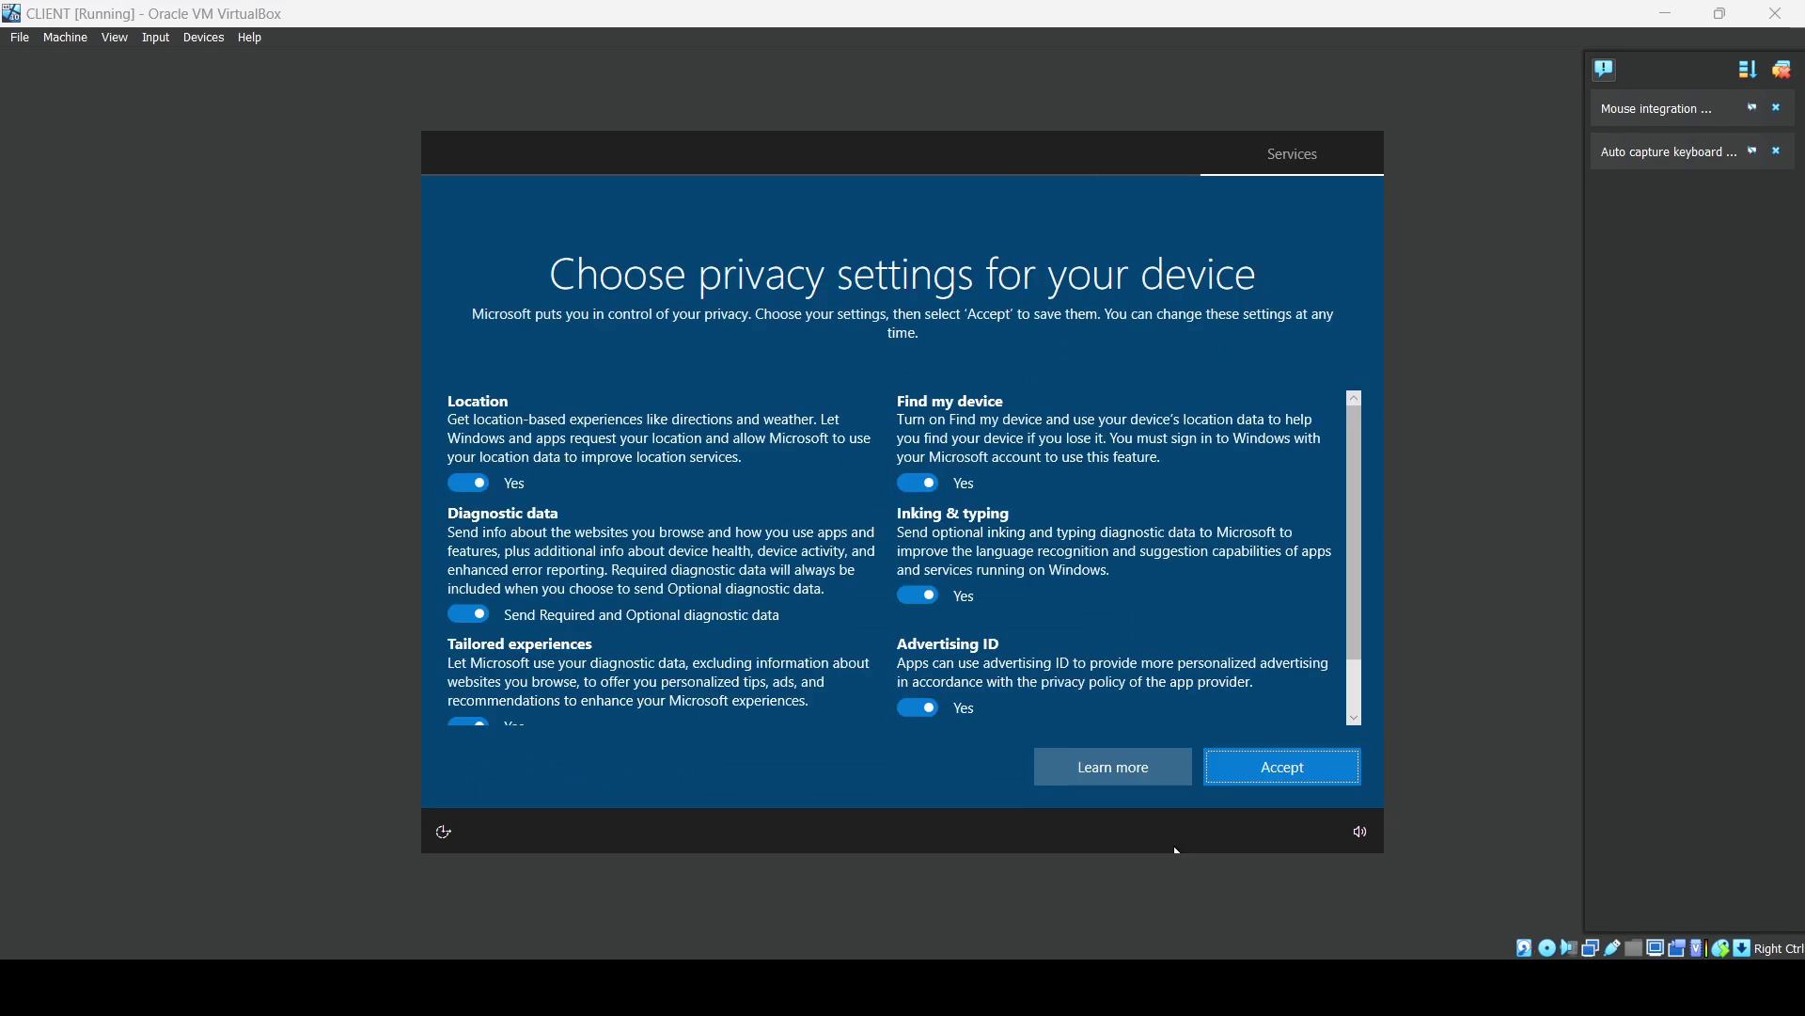
Accept the default privacy settings, skip experience customization, and decline Cortana.
click(1253, 759)
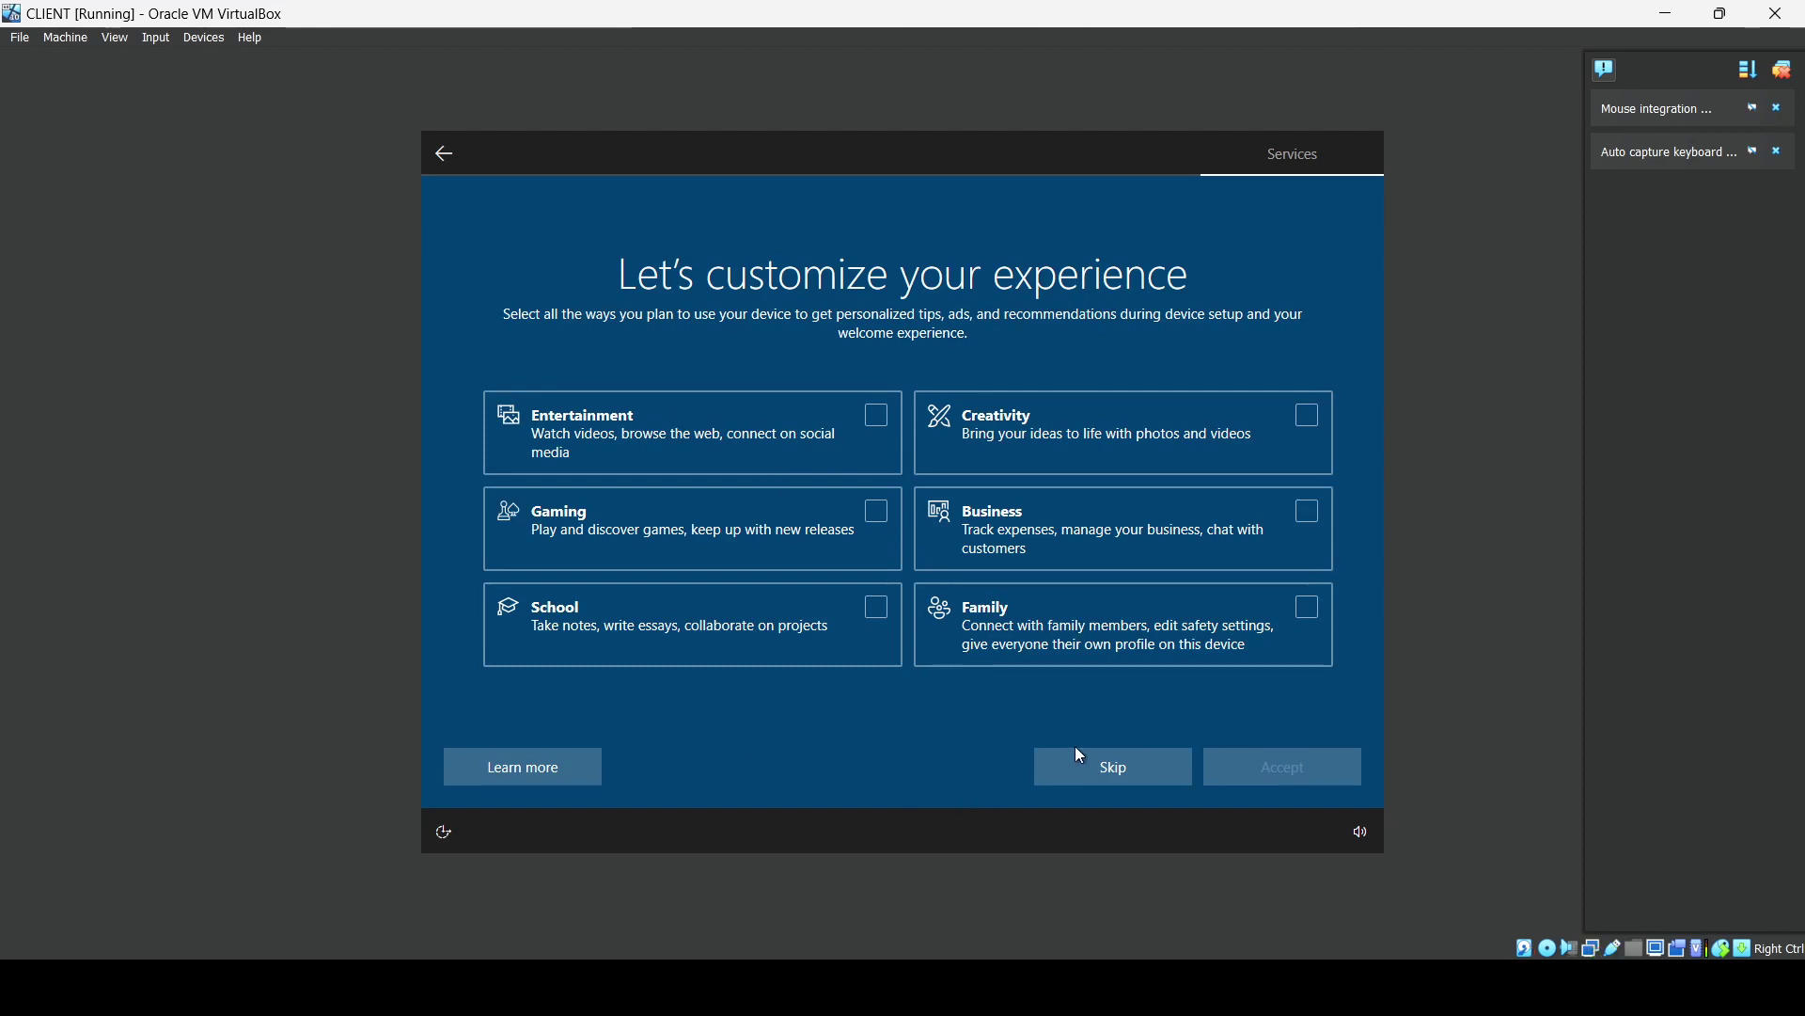
click(1081, 754)
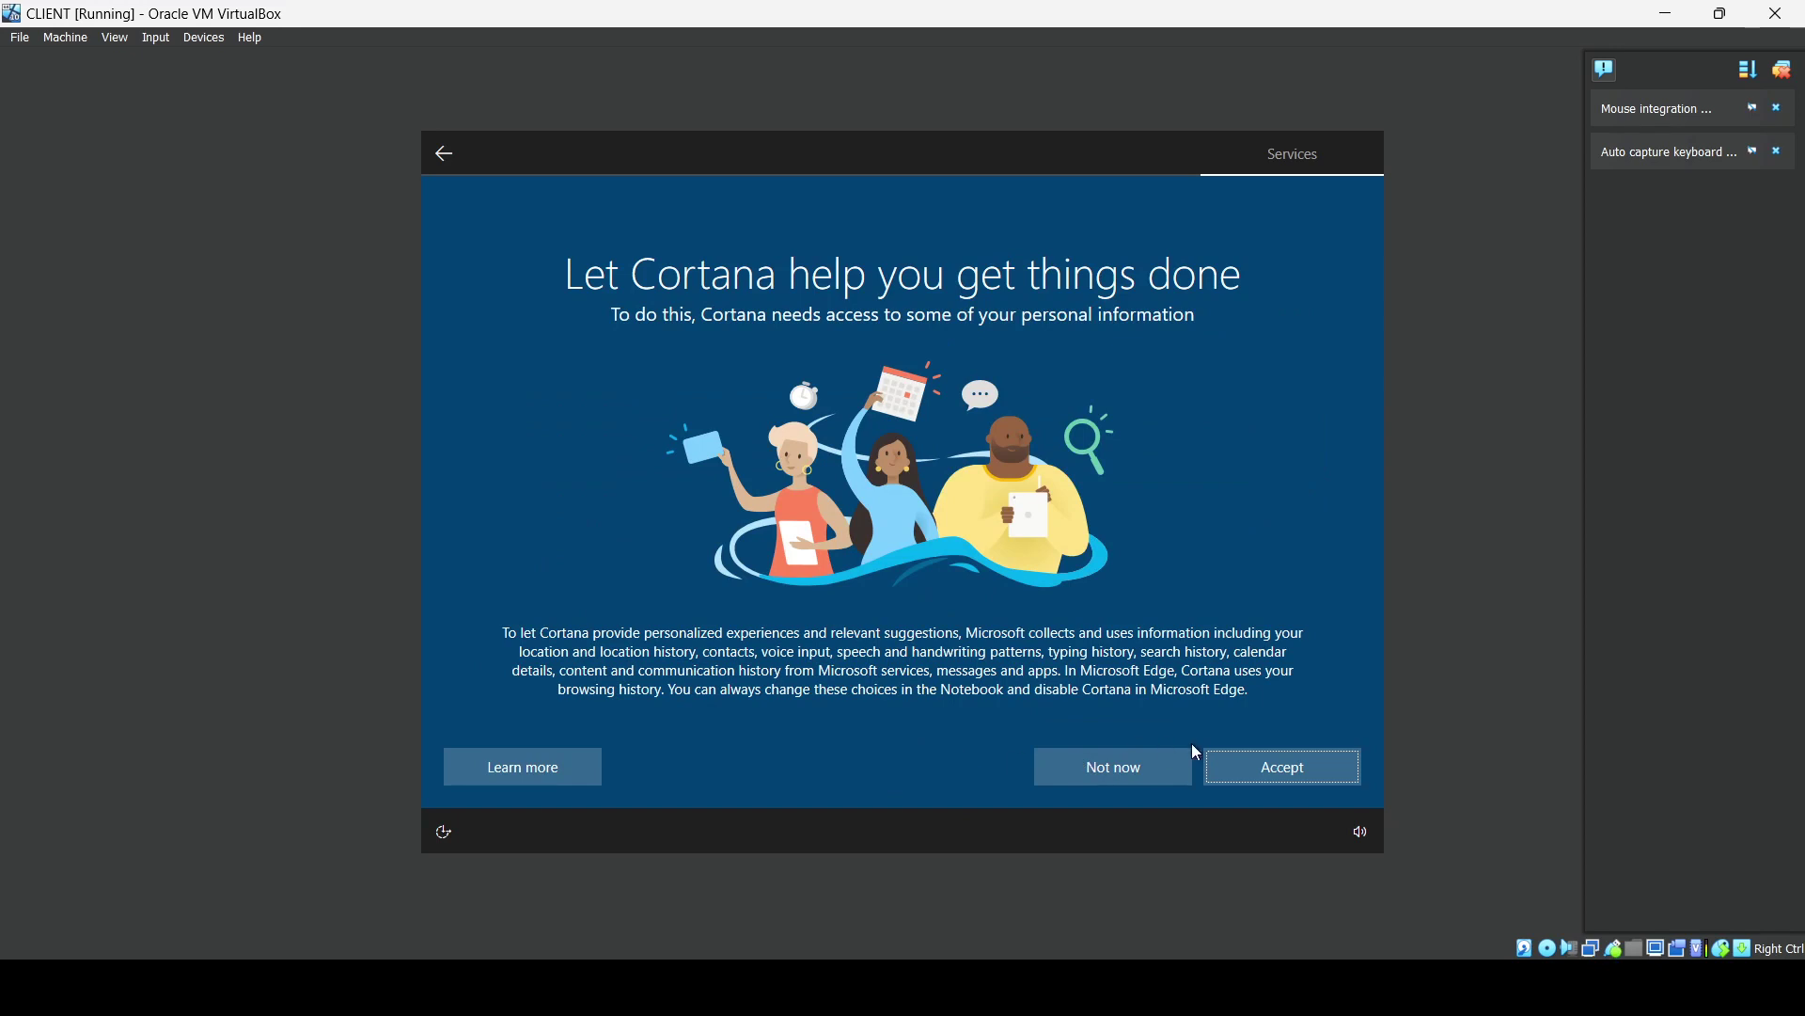
click(1128, 763)
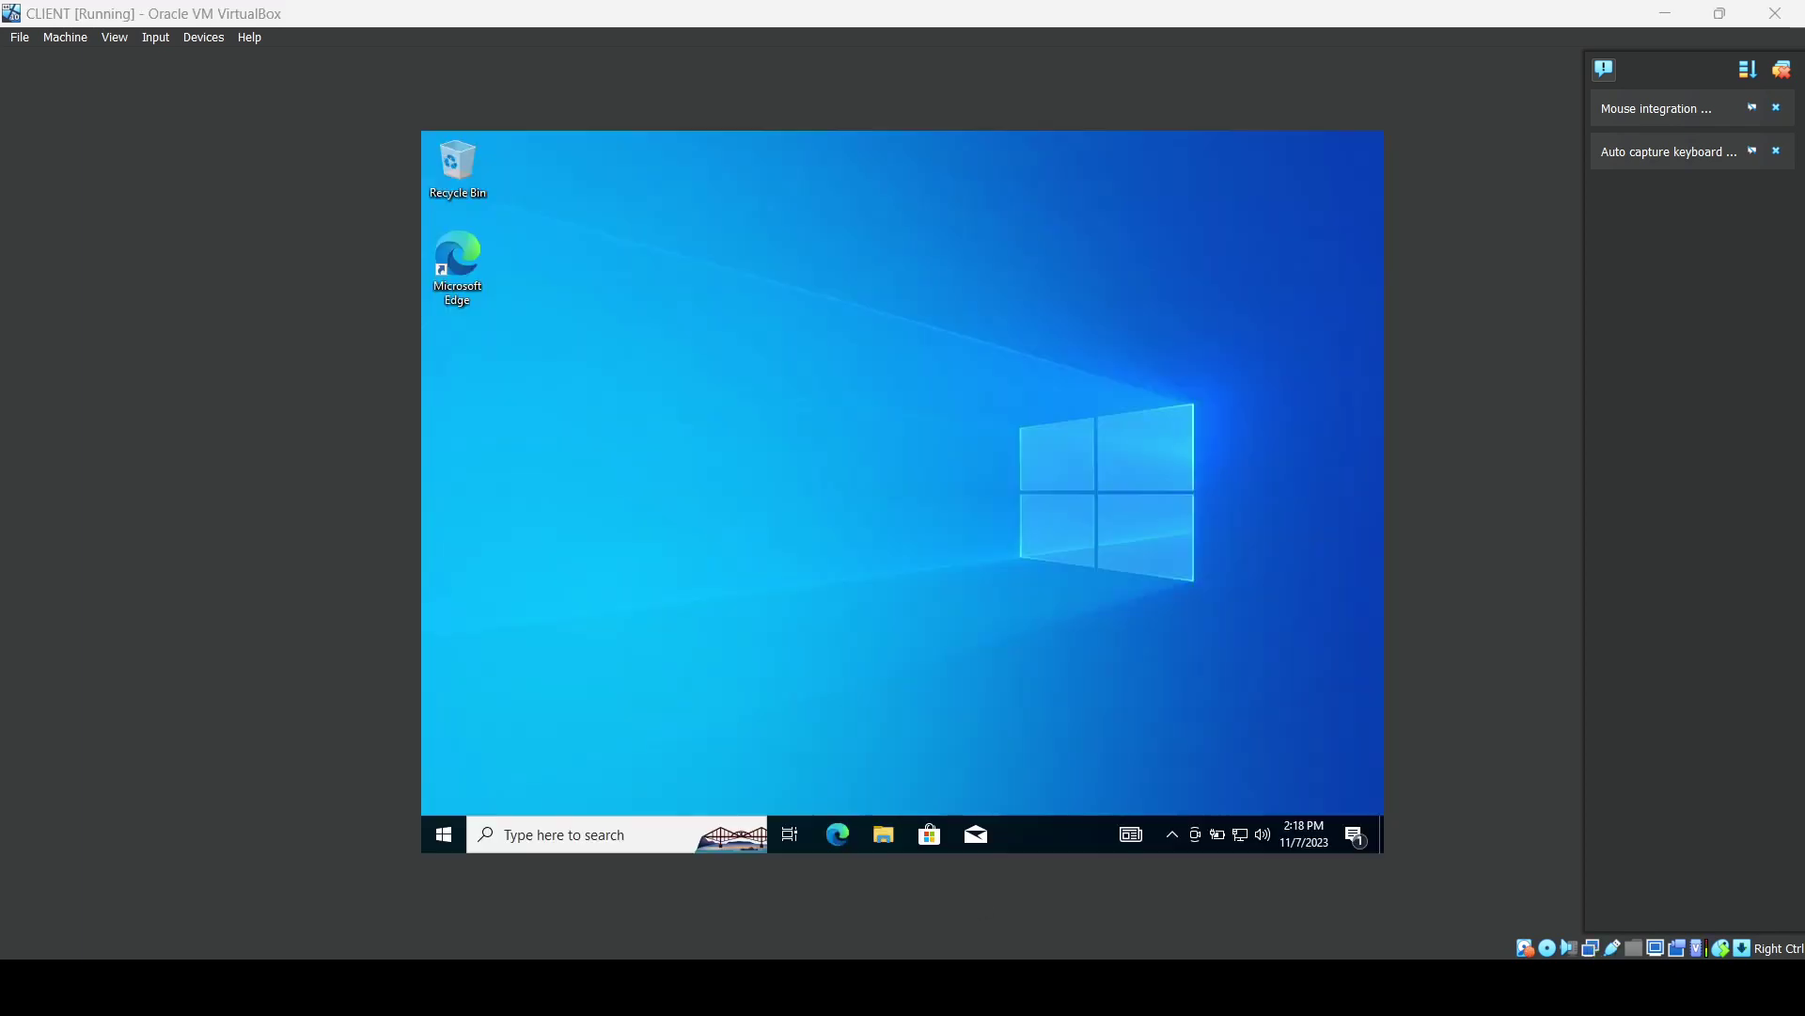
Find Command Prompt by searching 'term' and run ipconfig to check the DHCP-assigned address.
click(438, 845)
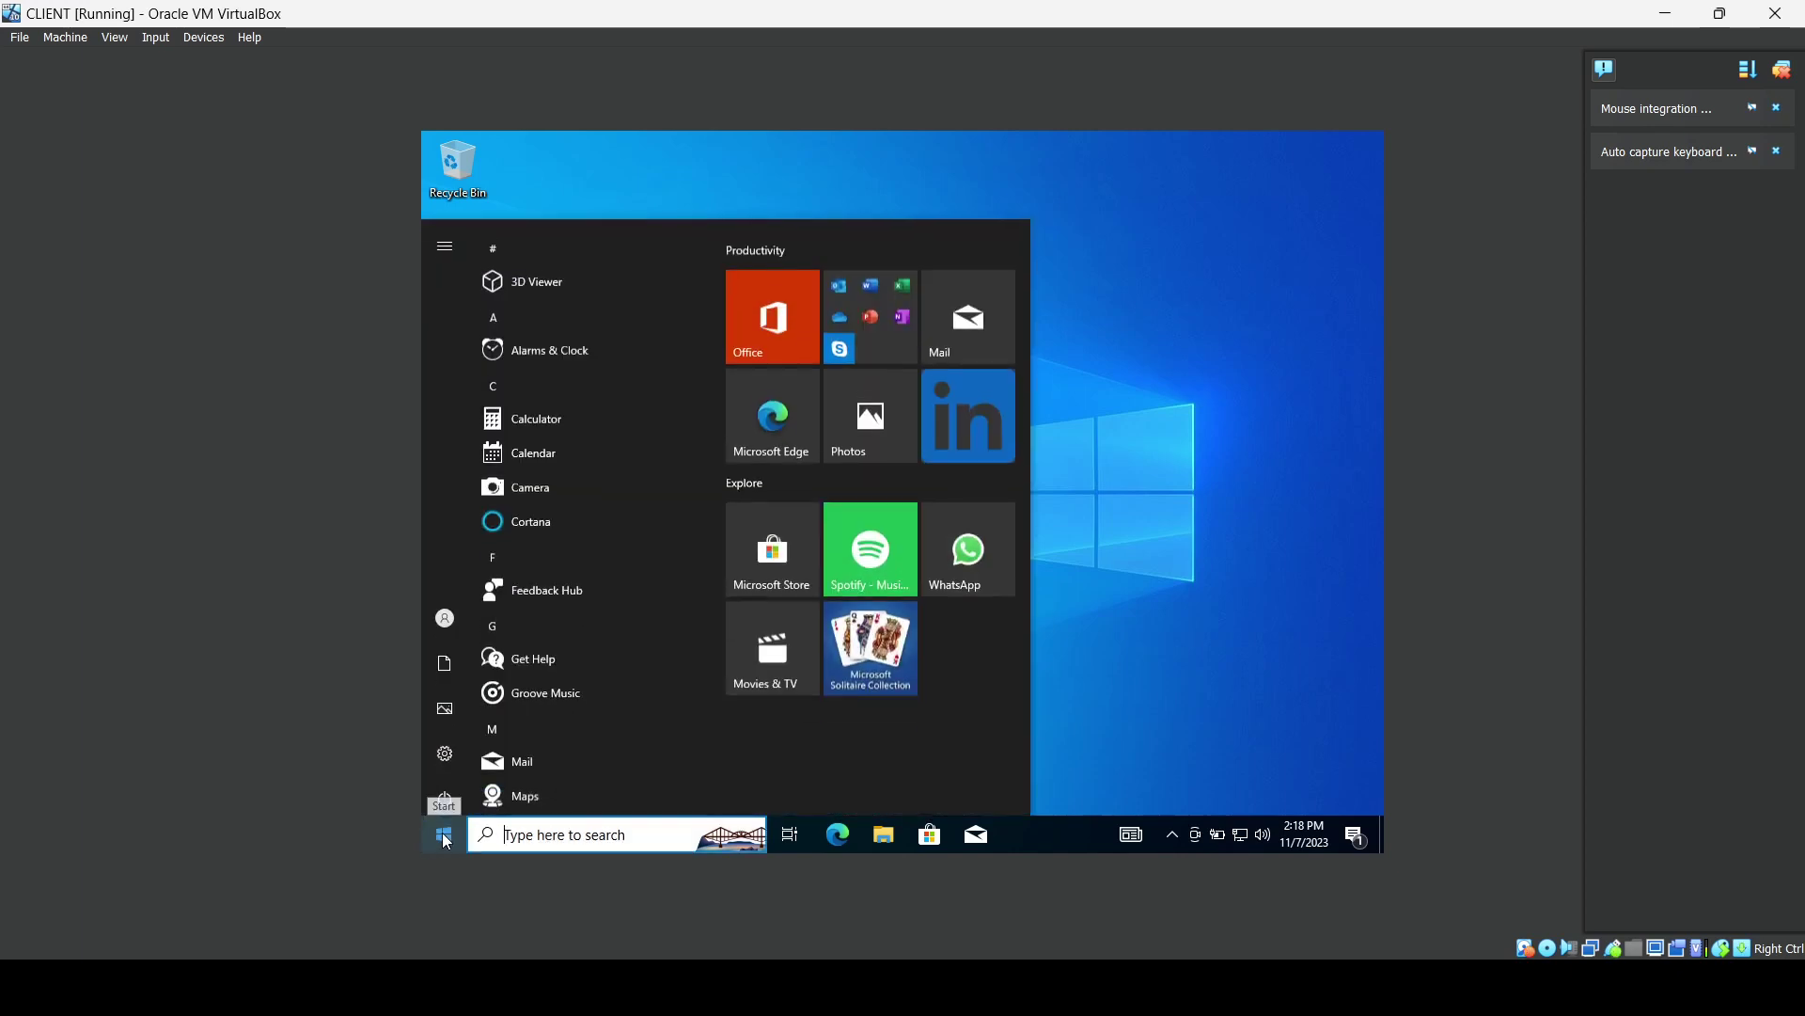
click(515, 836)
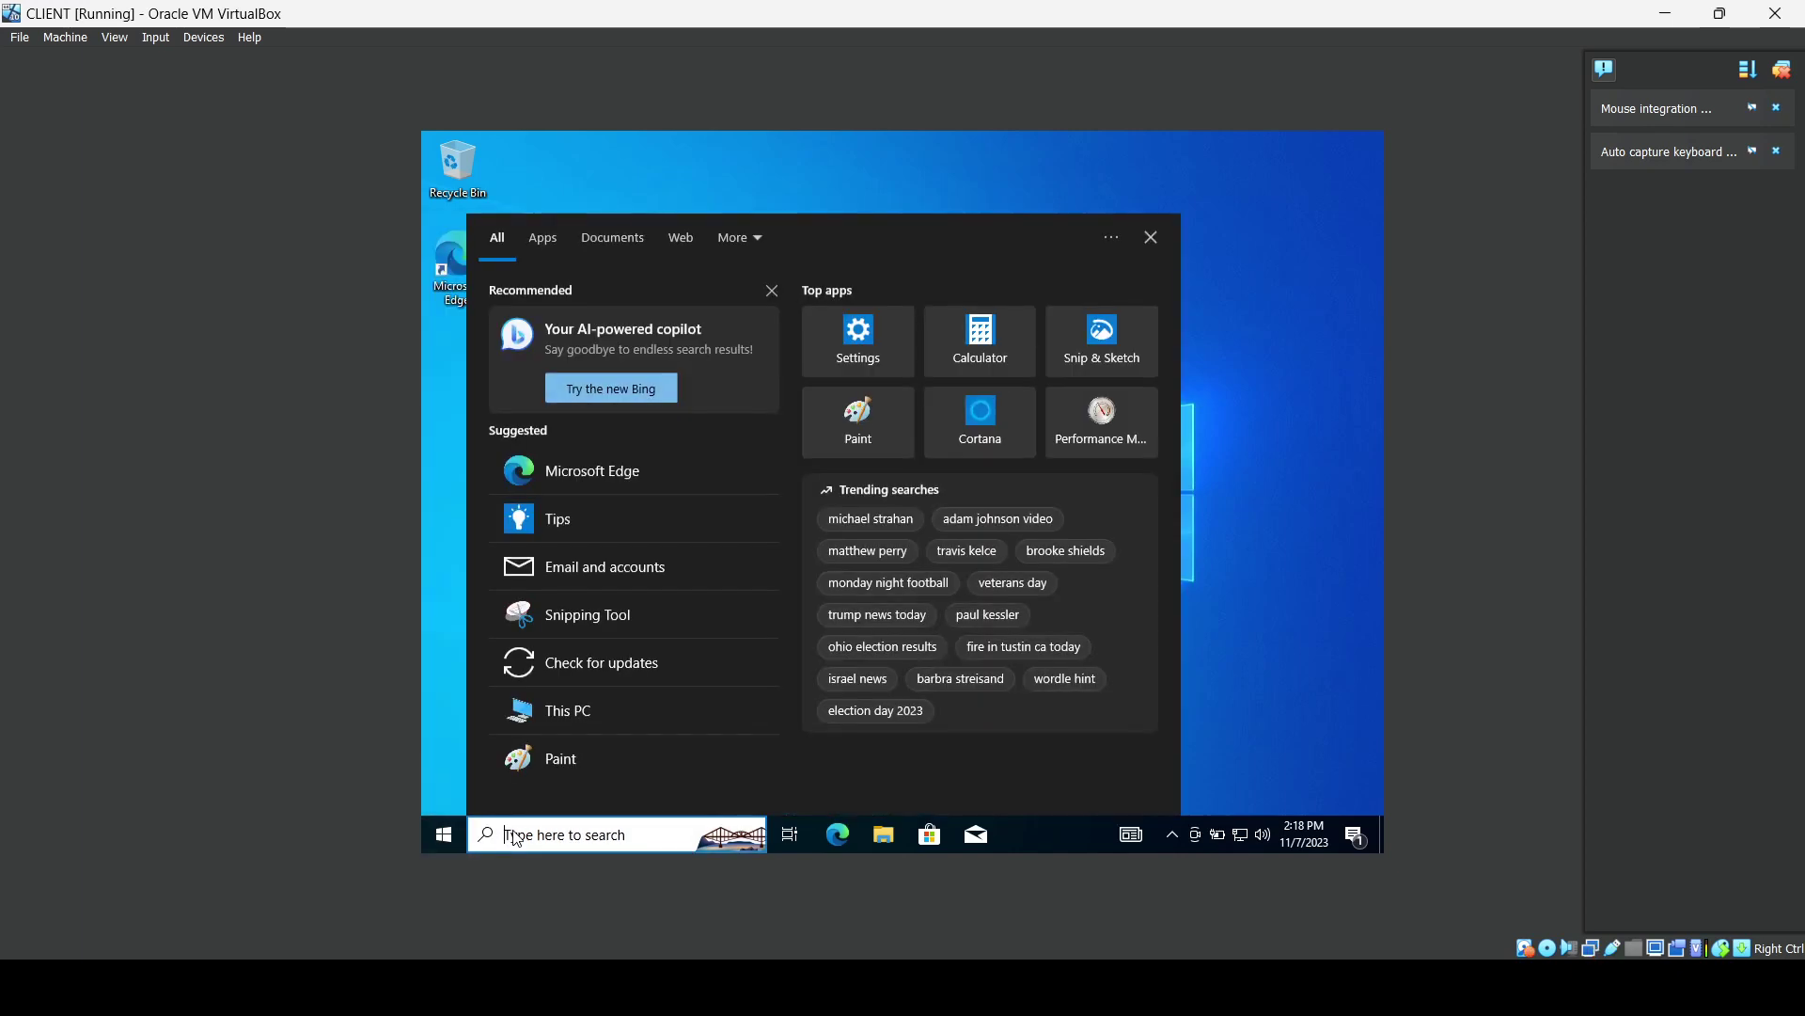
text(term)
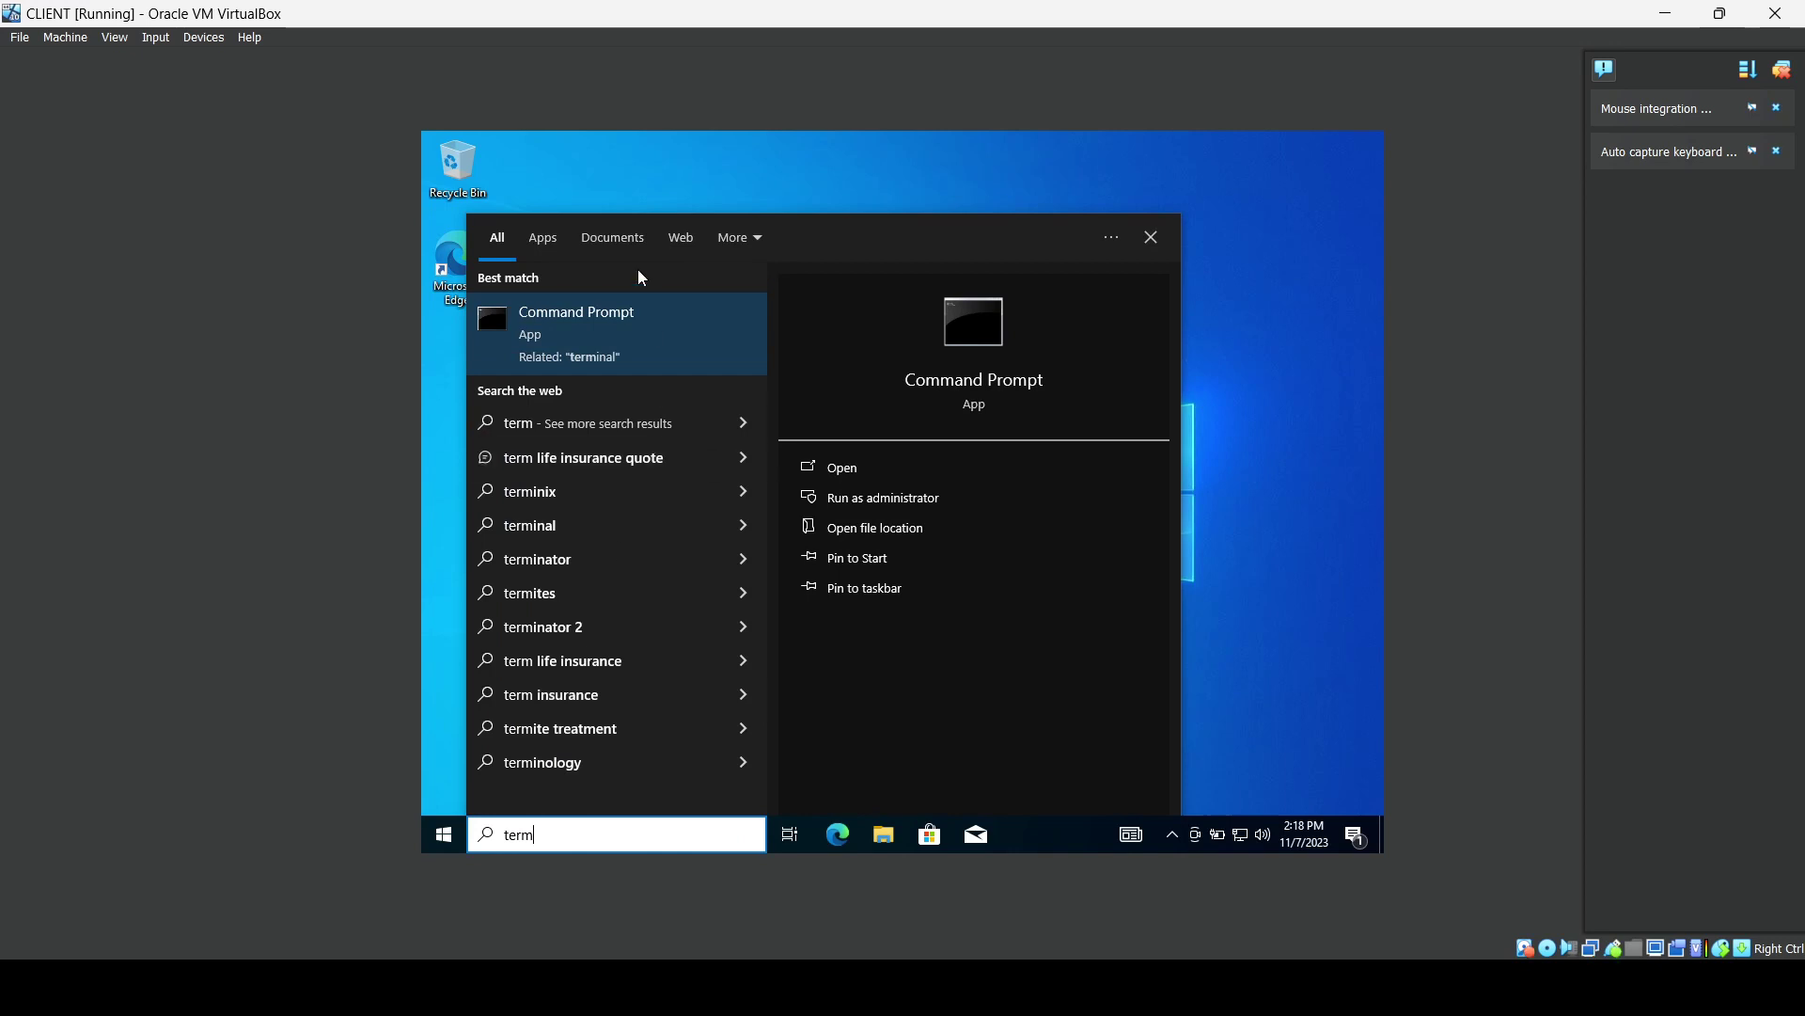
click(846, 460)
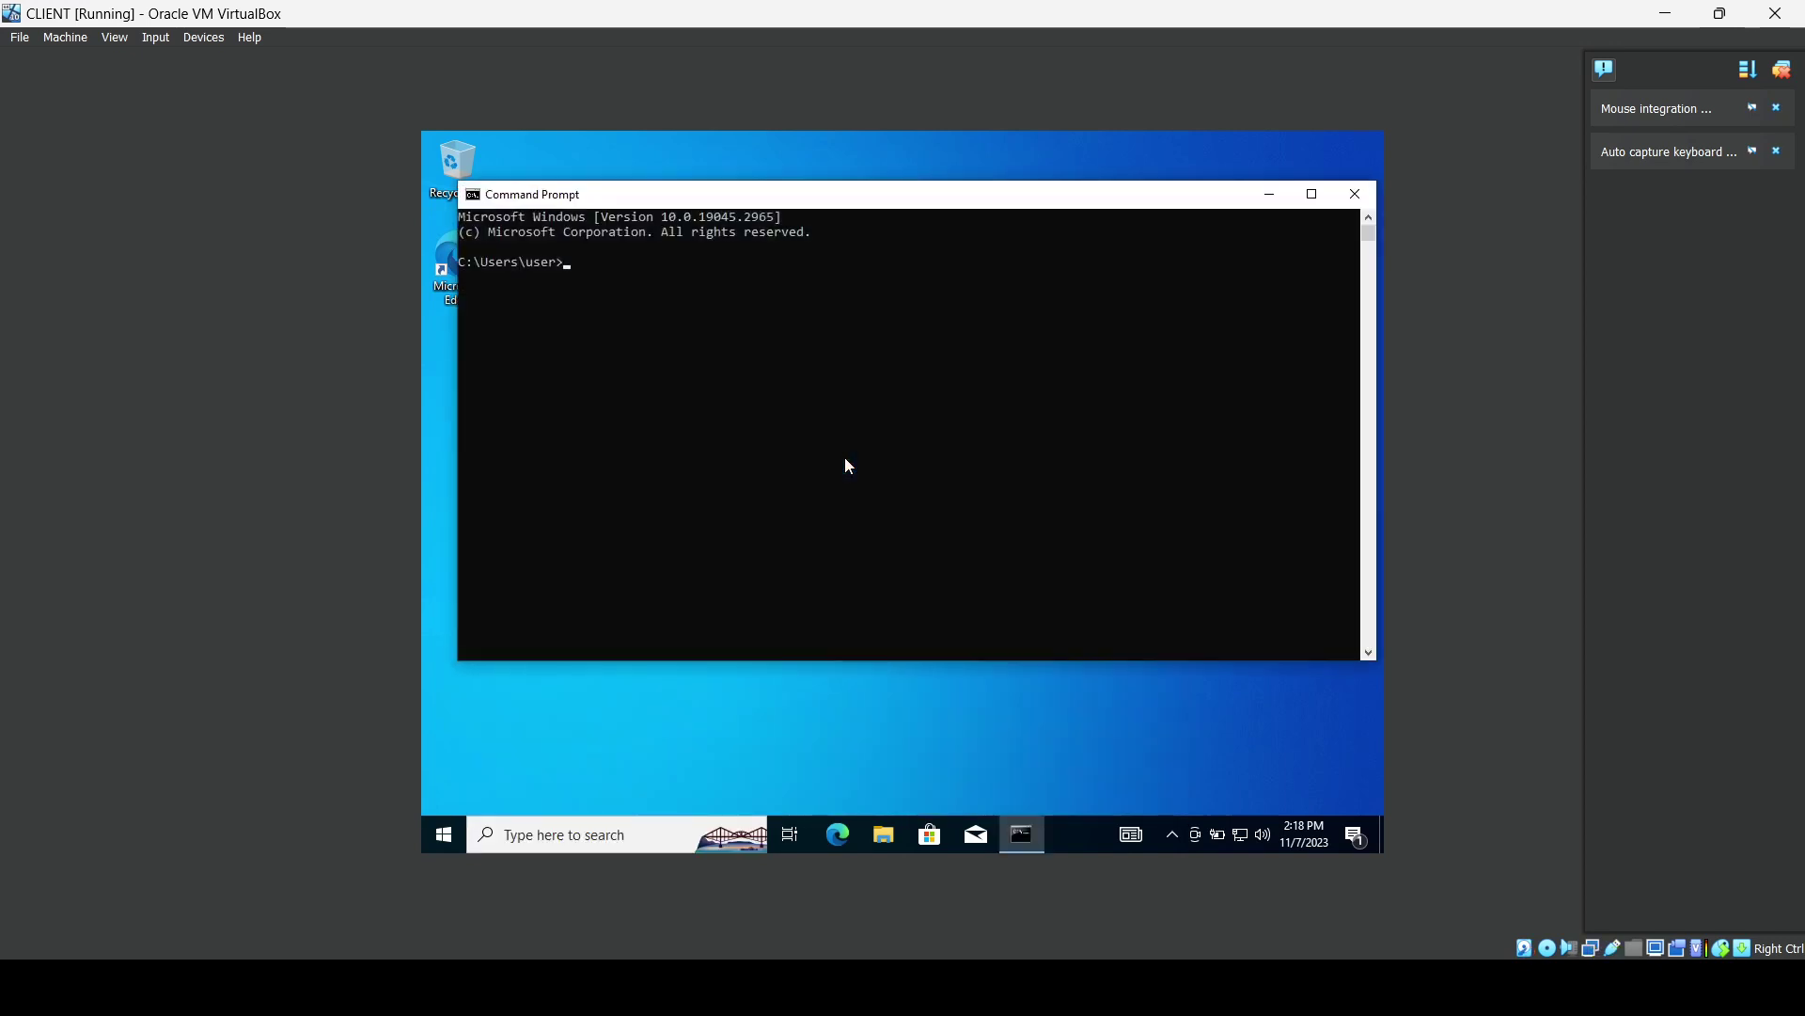
text(ipconfig)
key(Return)
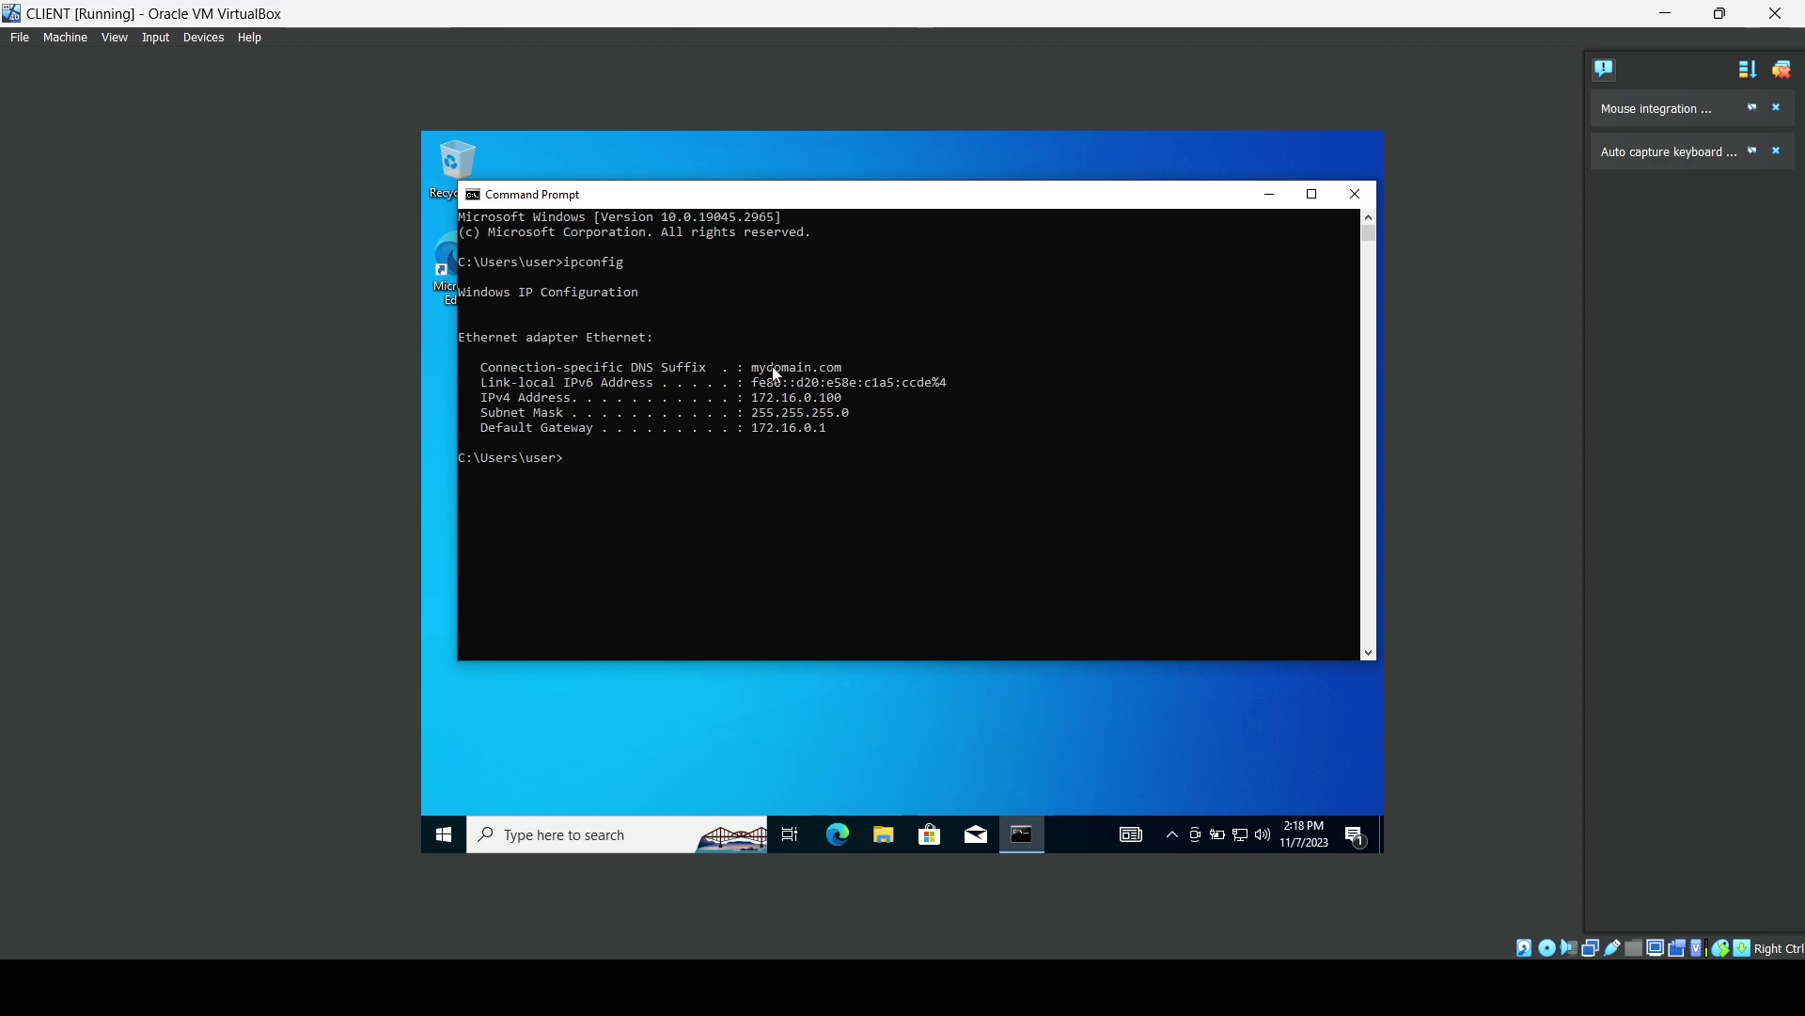
Close the Command Prompt in the CLIENT VM and bring up the Start menu.
click(1354, 193)
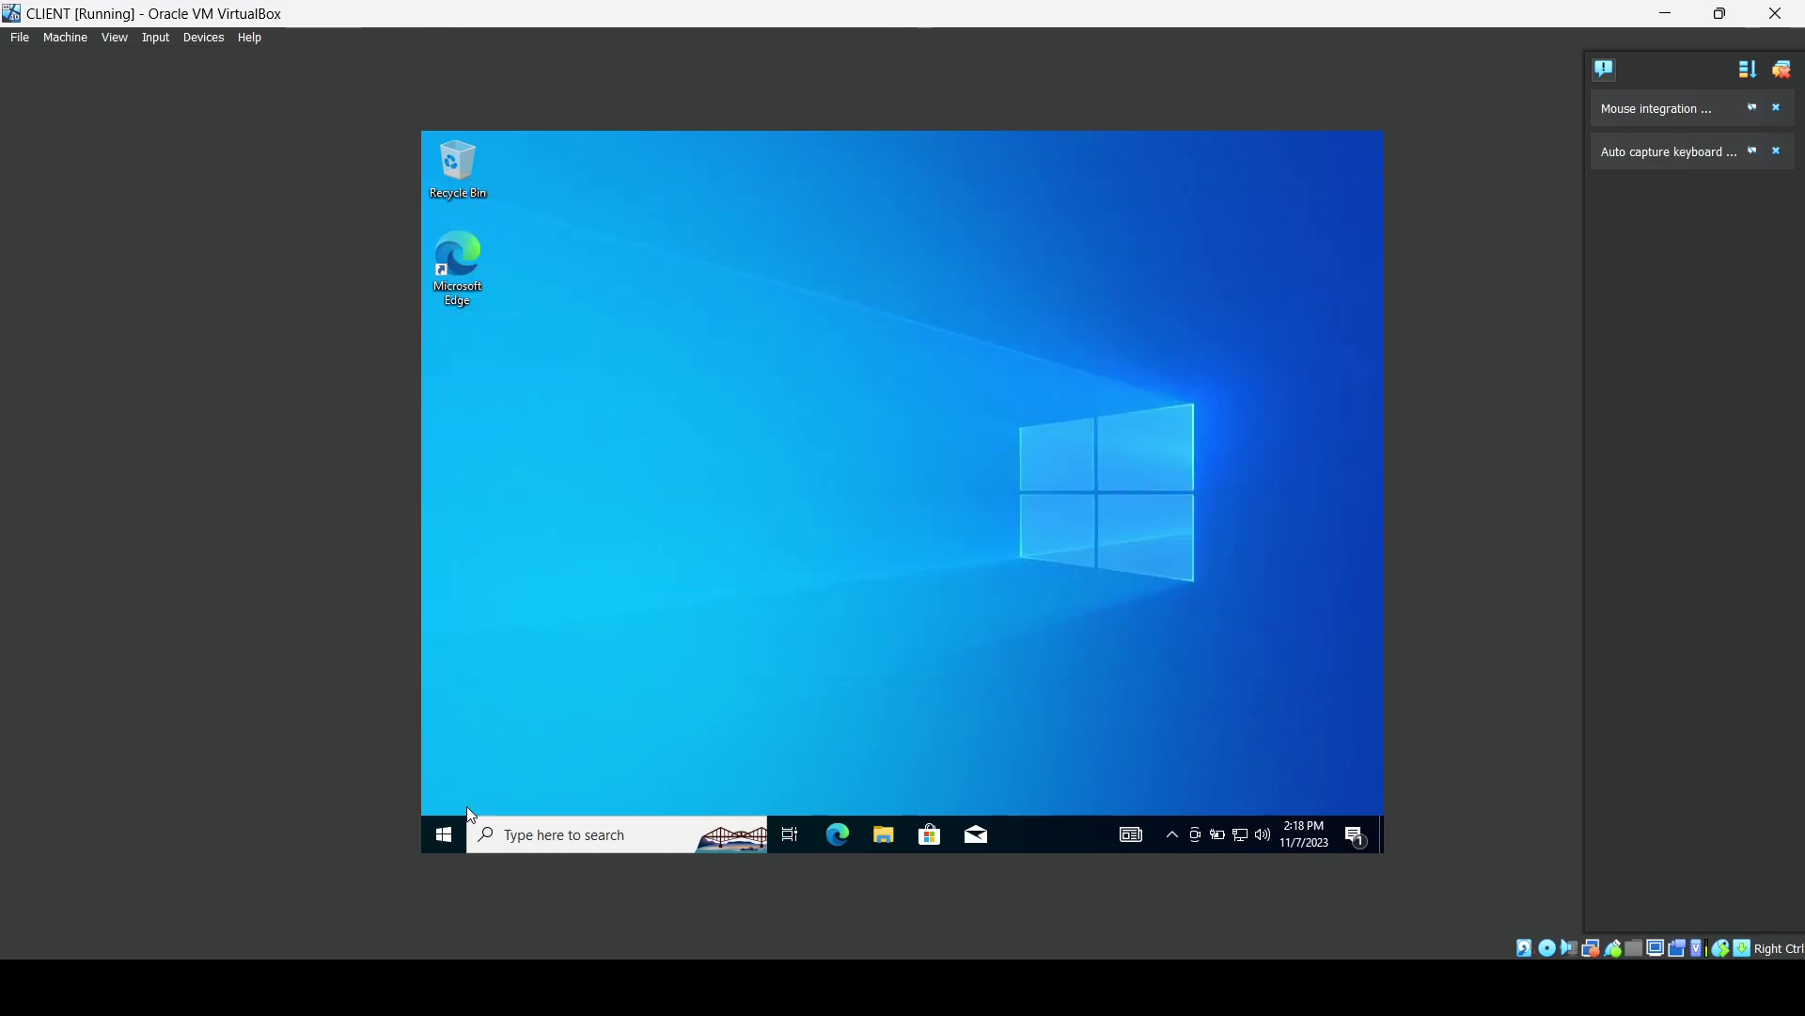
click(445, 836)
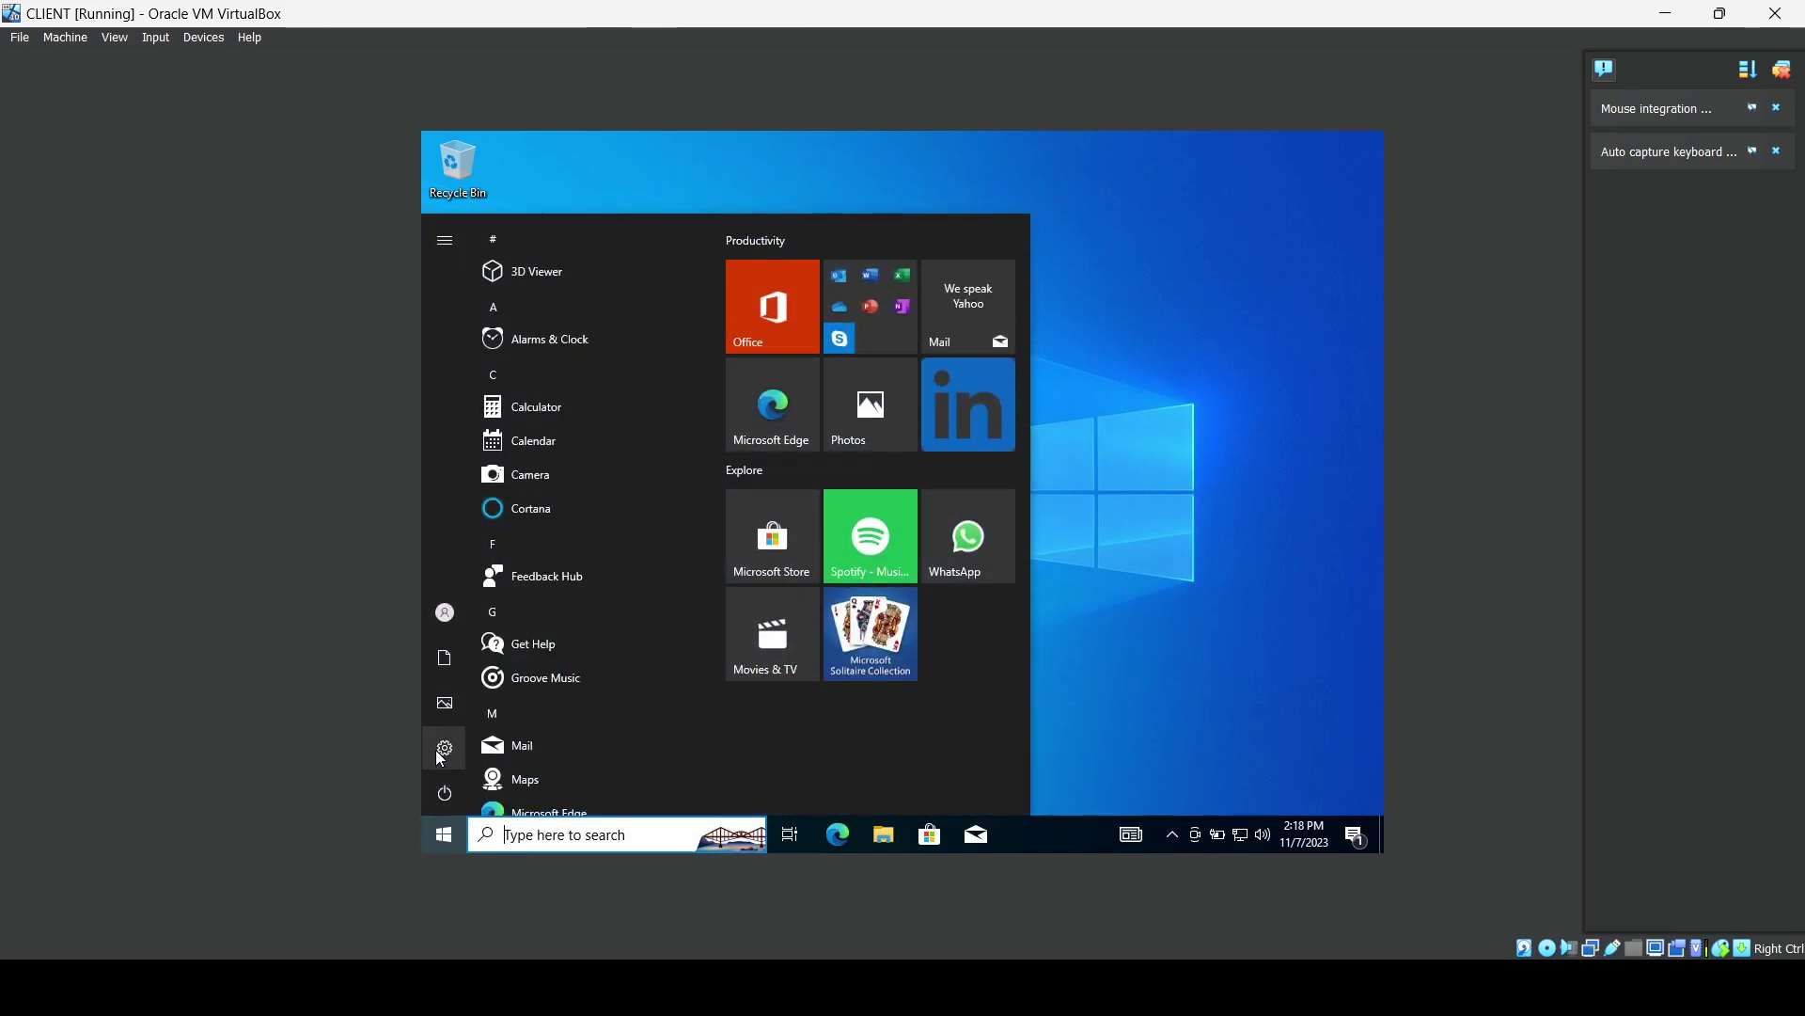
Open System Properties for DESKTOP-923SH76 from the About page, clearing the stray description text.
right_click(446, 834)
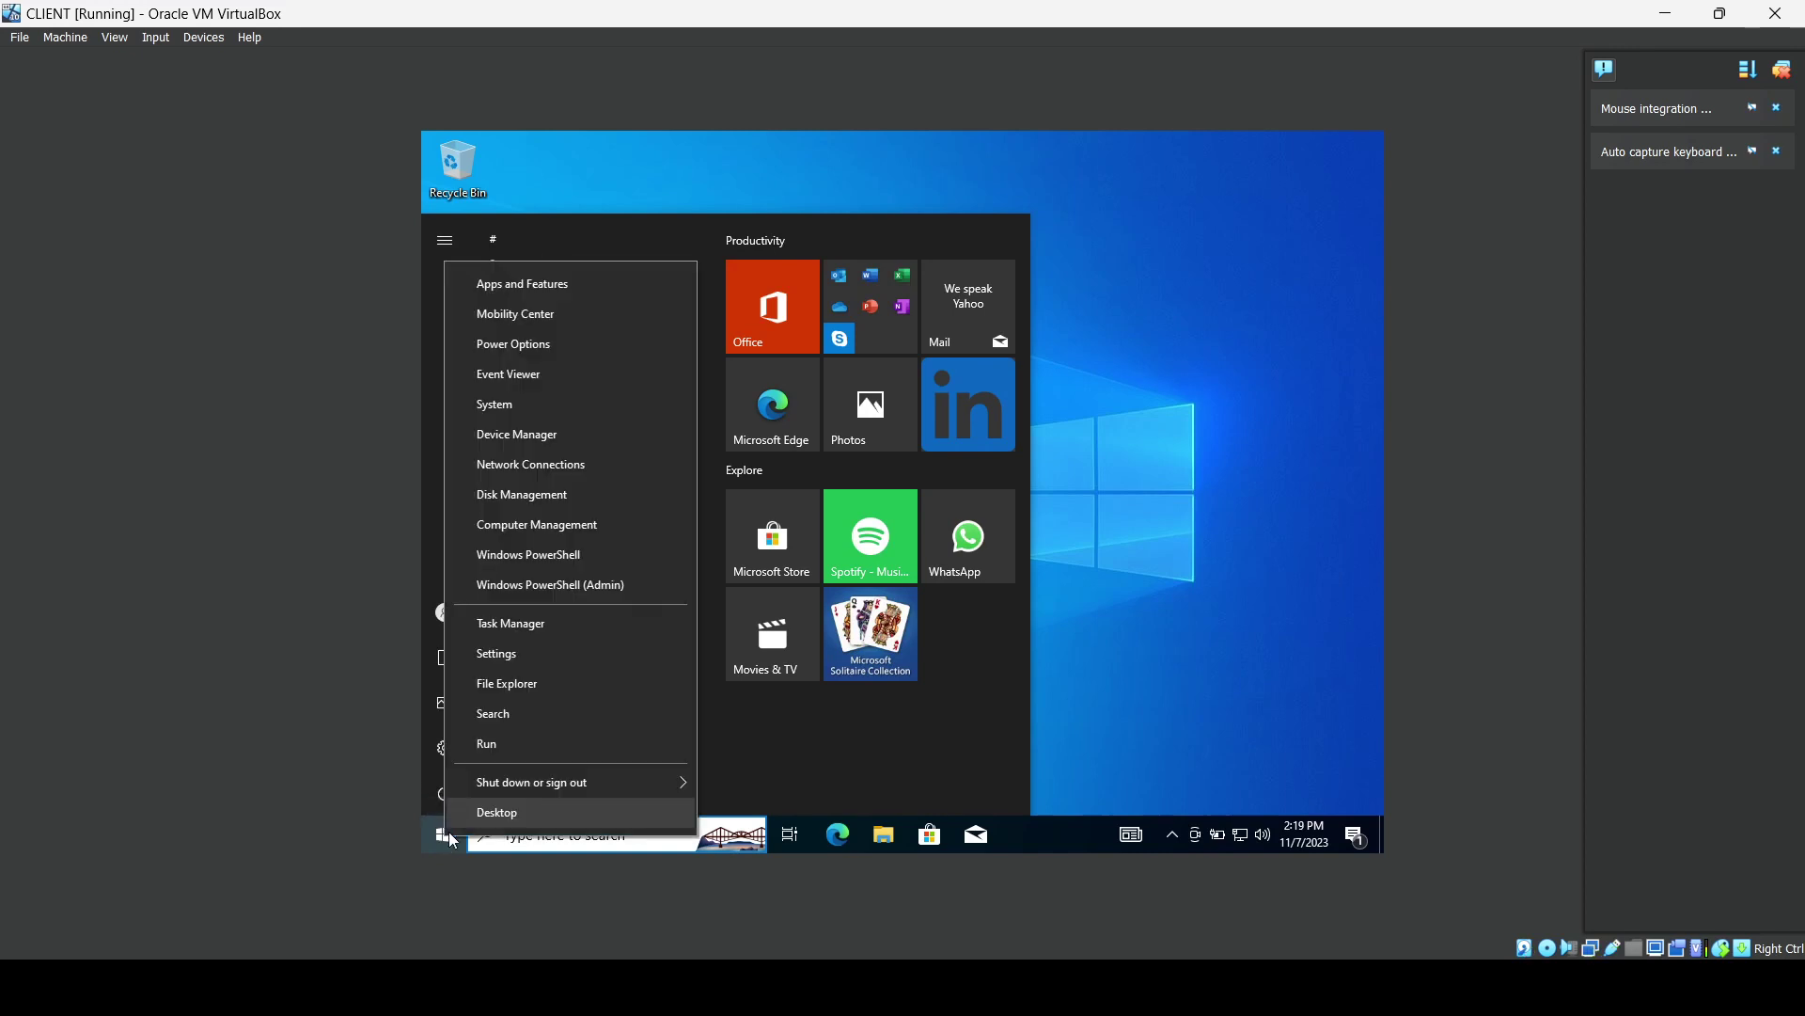
click(519, 400)
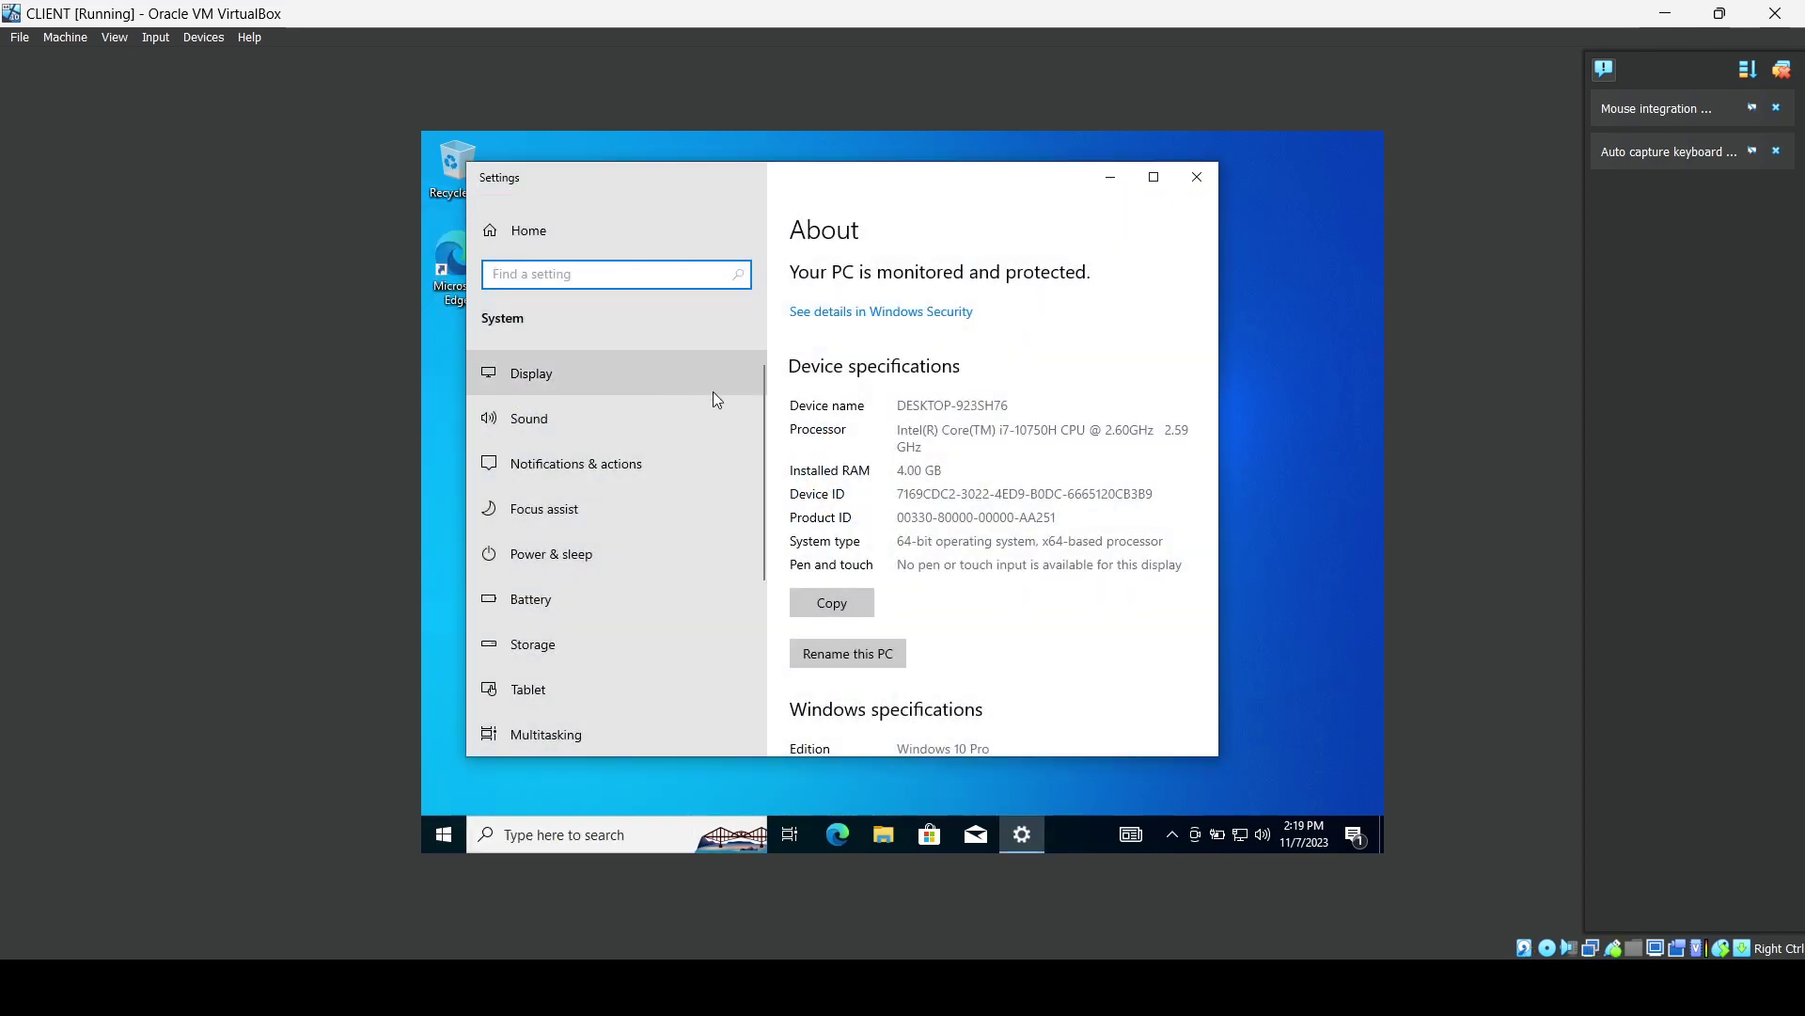
scroll(887, 508, down, 4)
scroll(886, 507, down, 1)
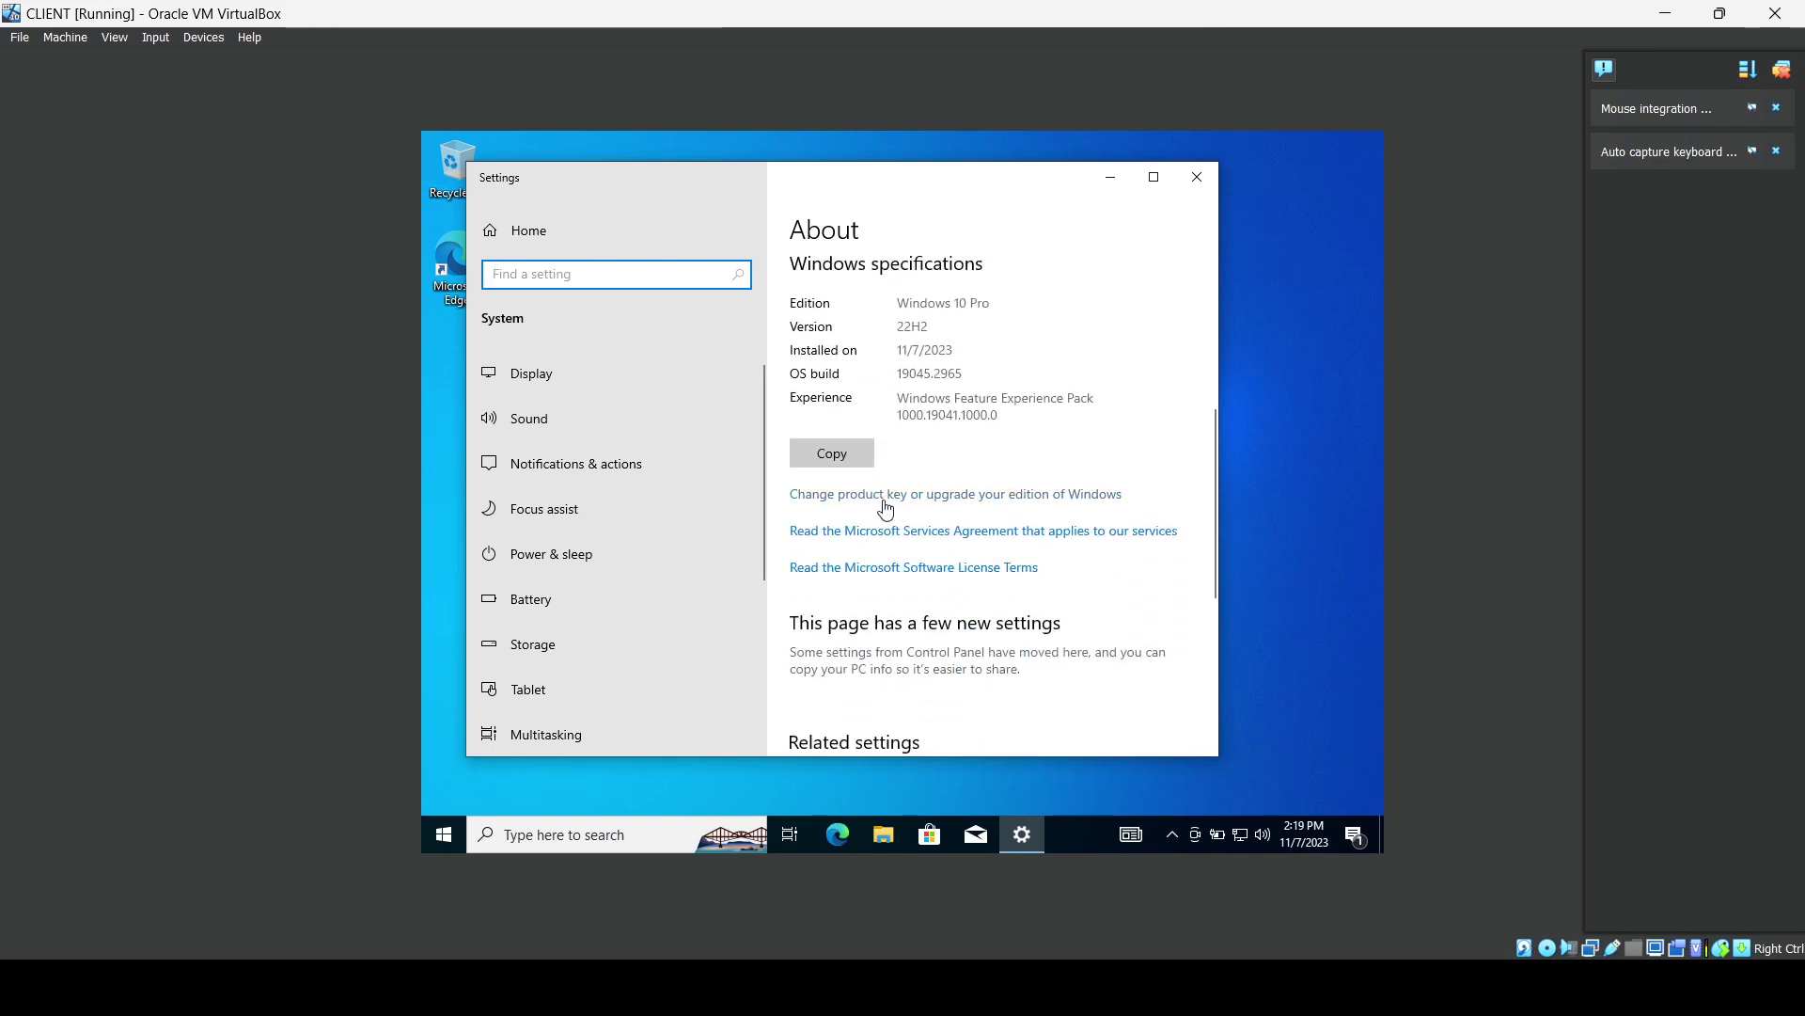
scroll(887, 507, down, 5)
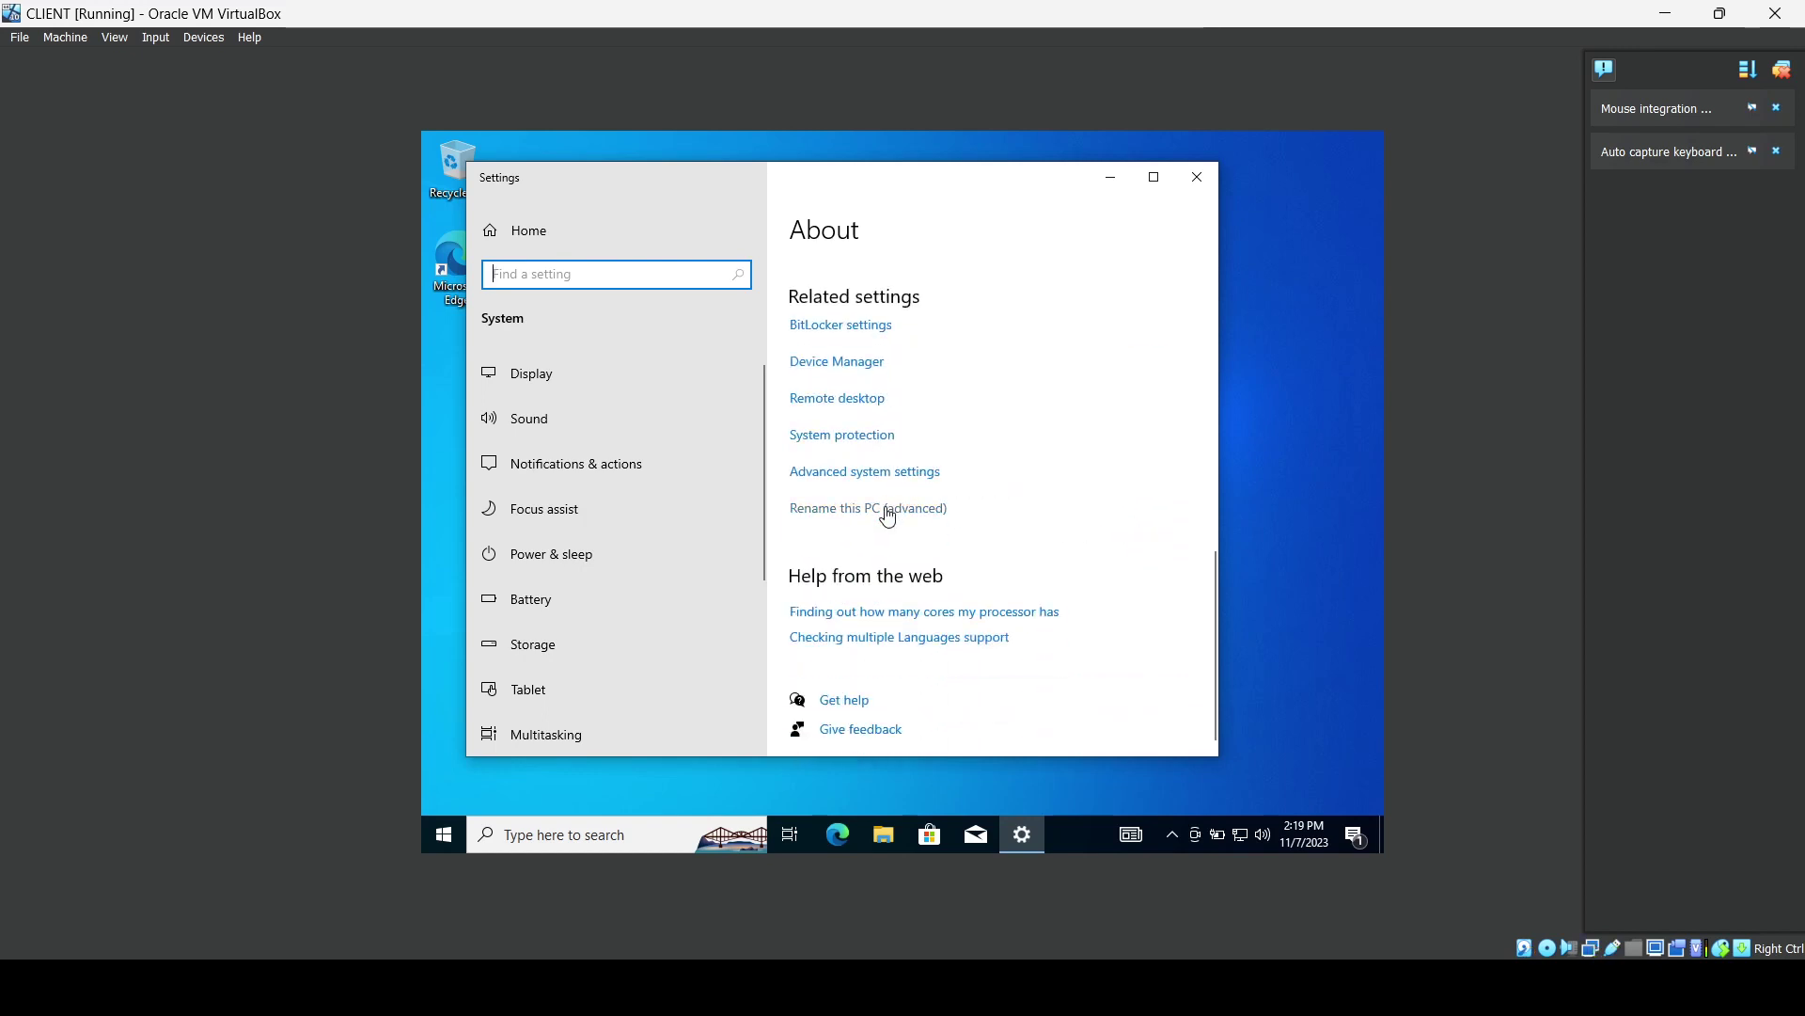
click(887, 515)
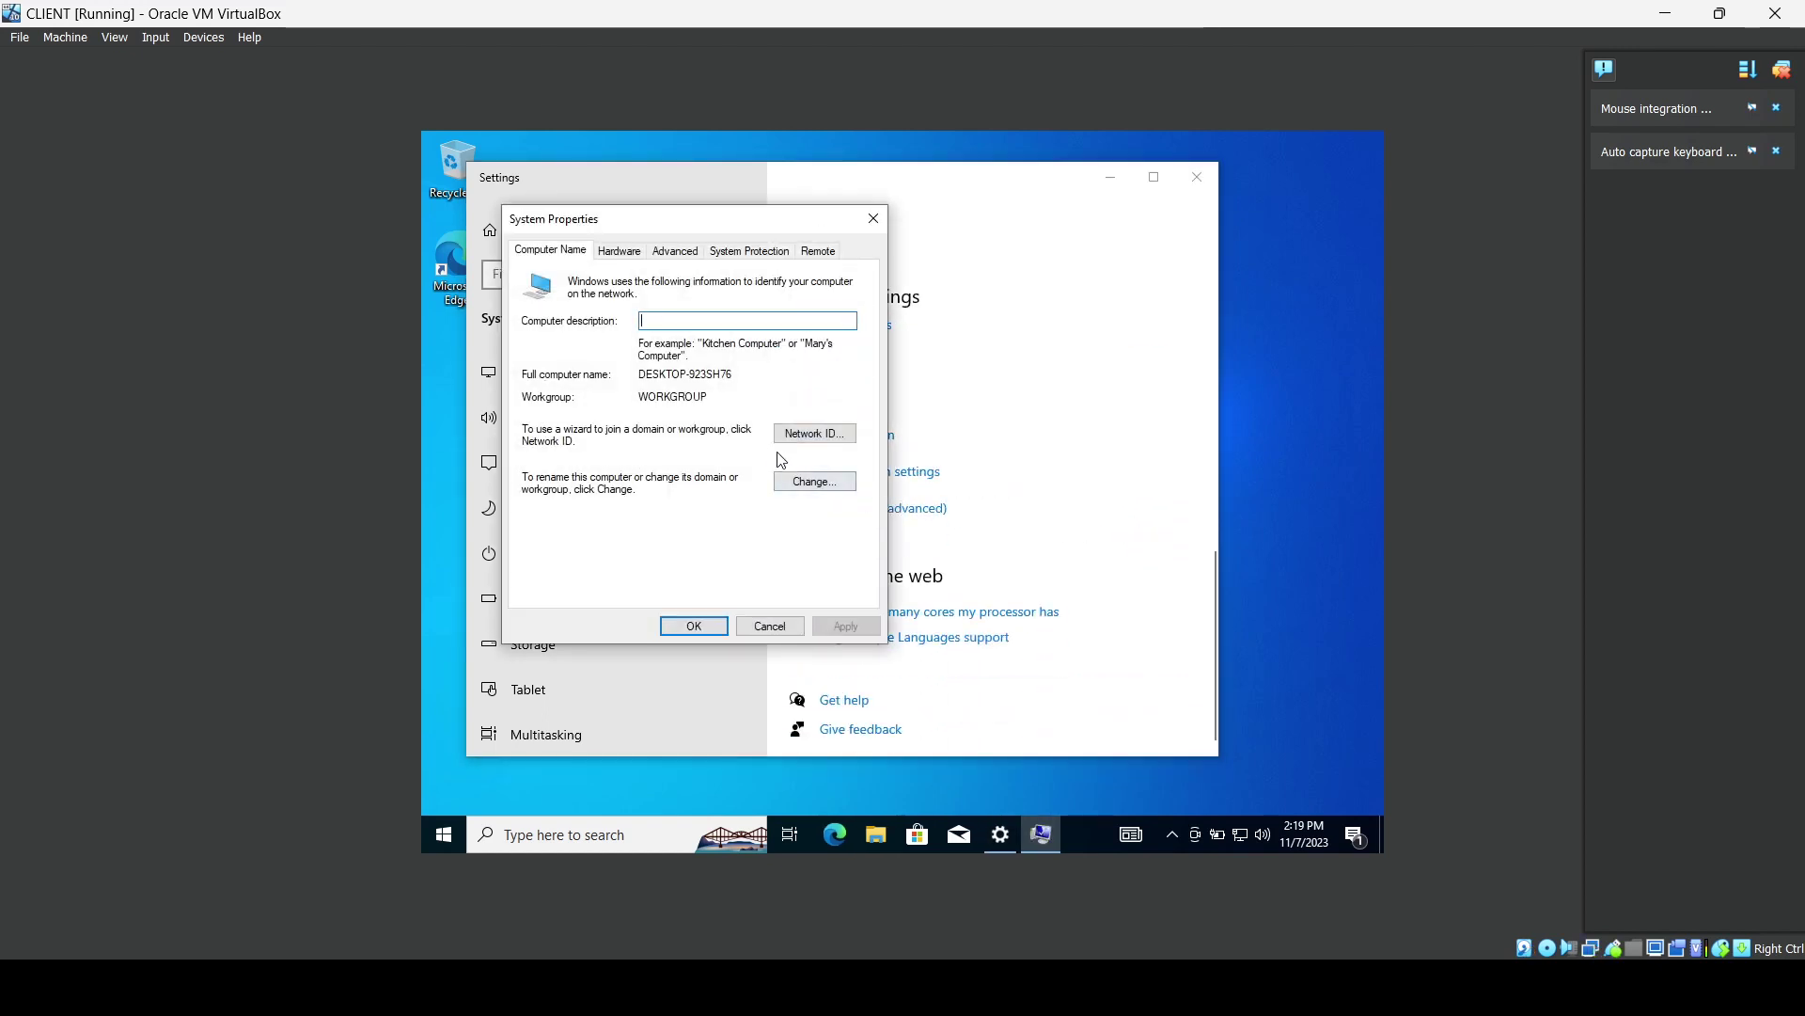
text(C)
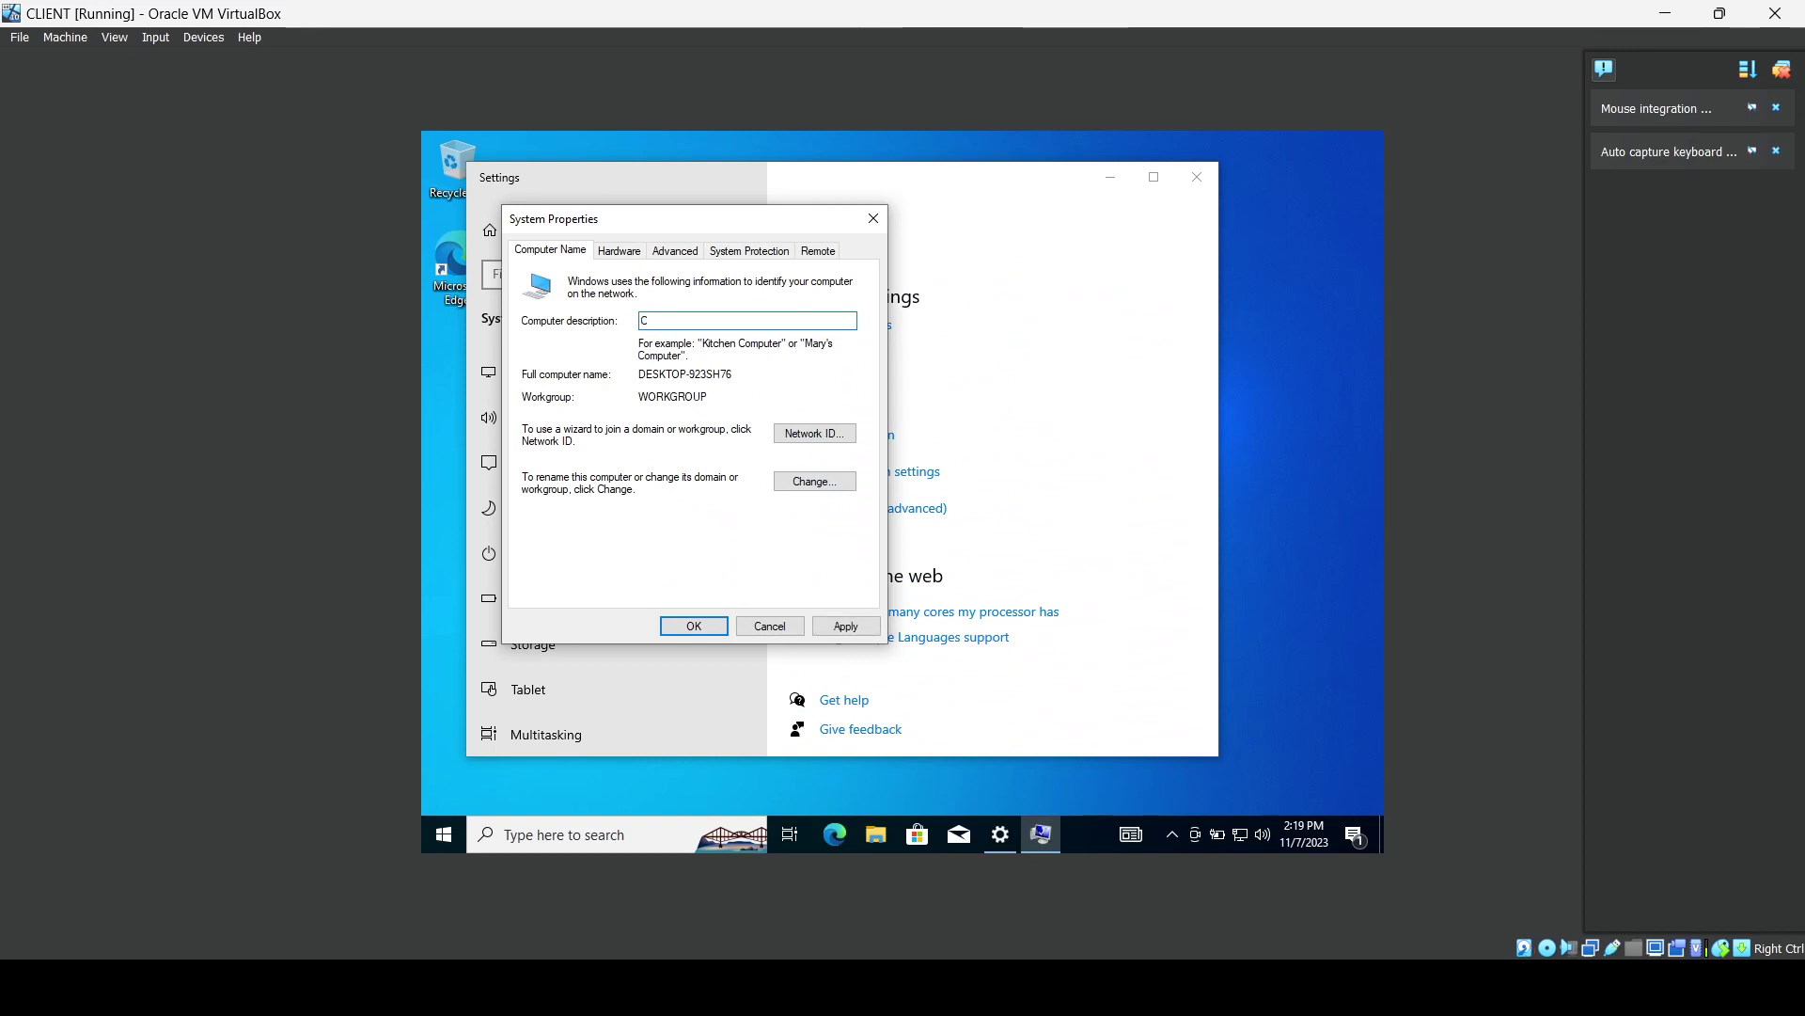
text(LIENT)
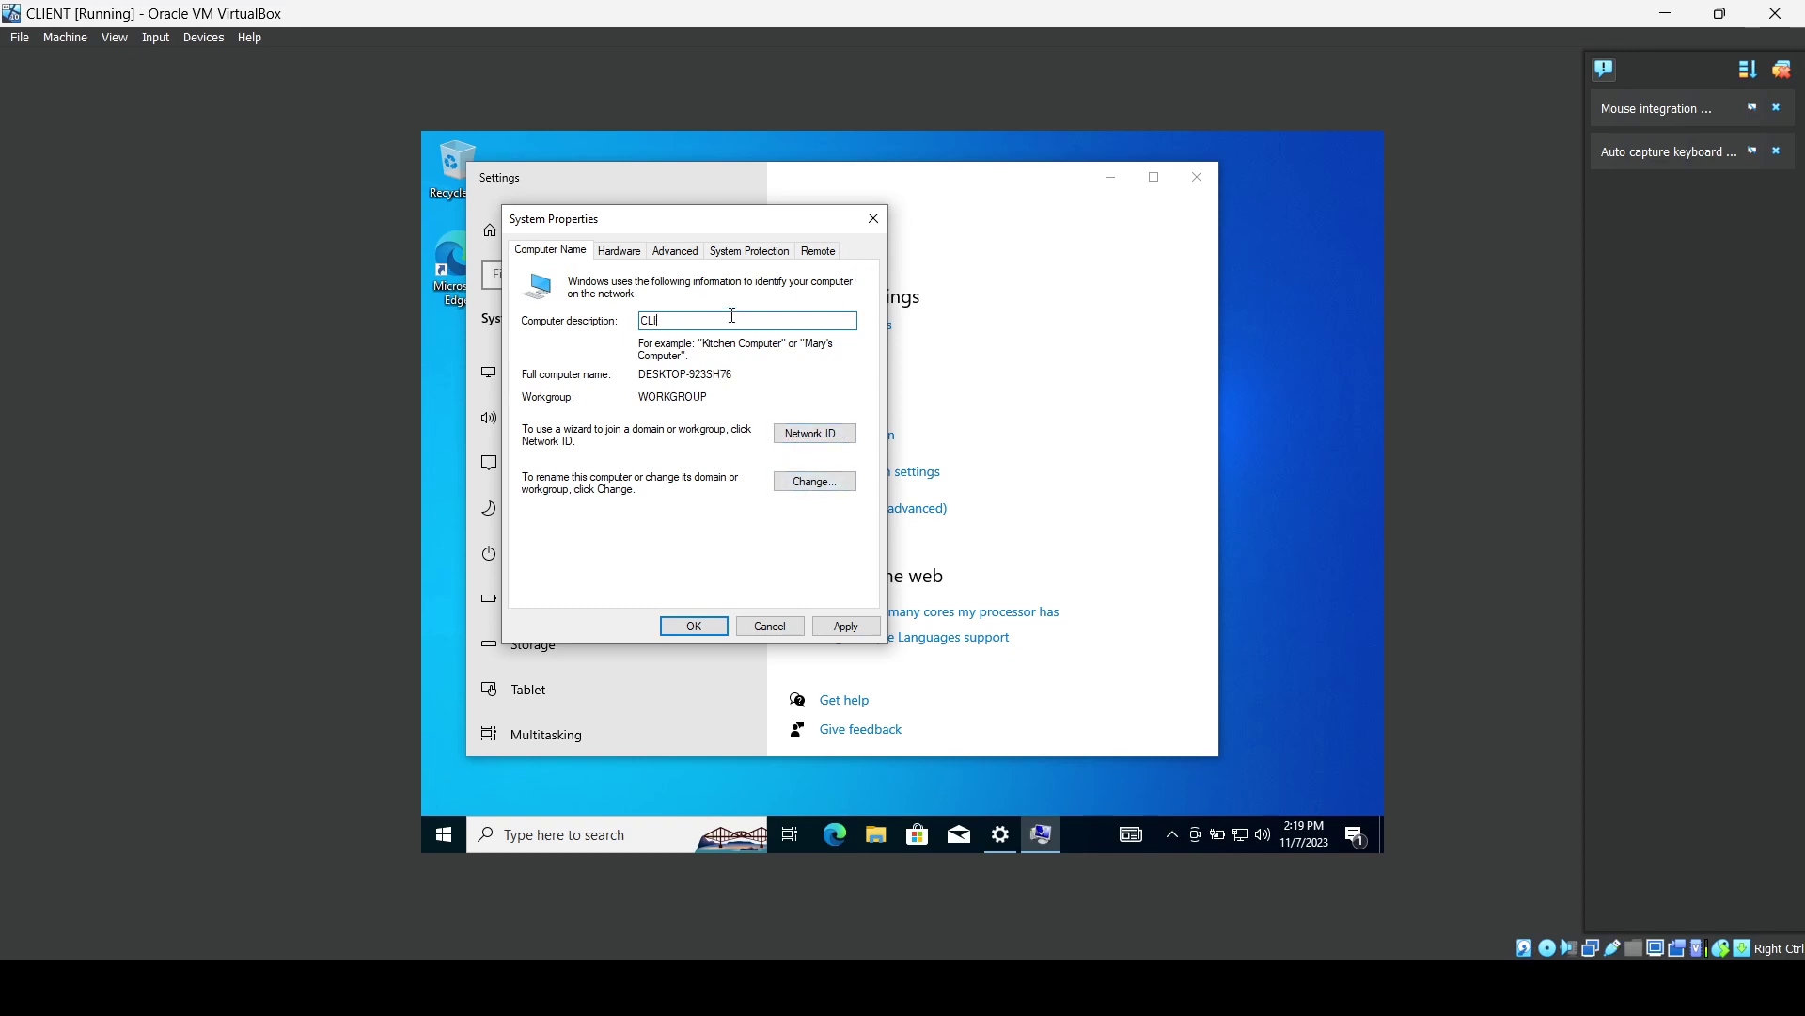
key(BackSpace)
key(BackSpace)
key(BackSpace)
Change the computer name to CLIENT.
click(814, 481)
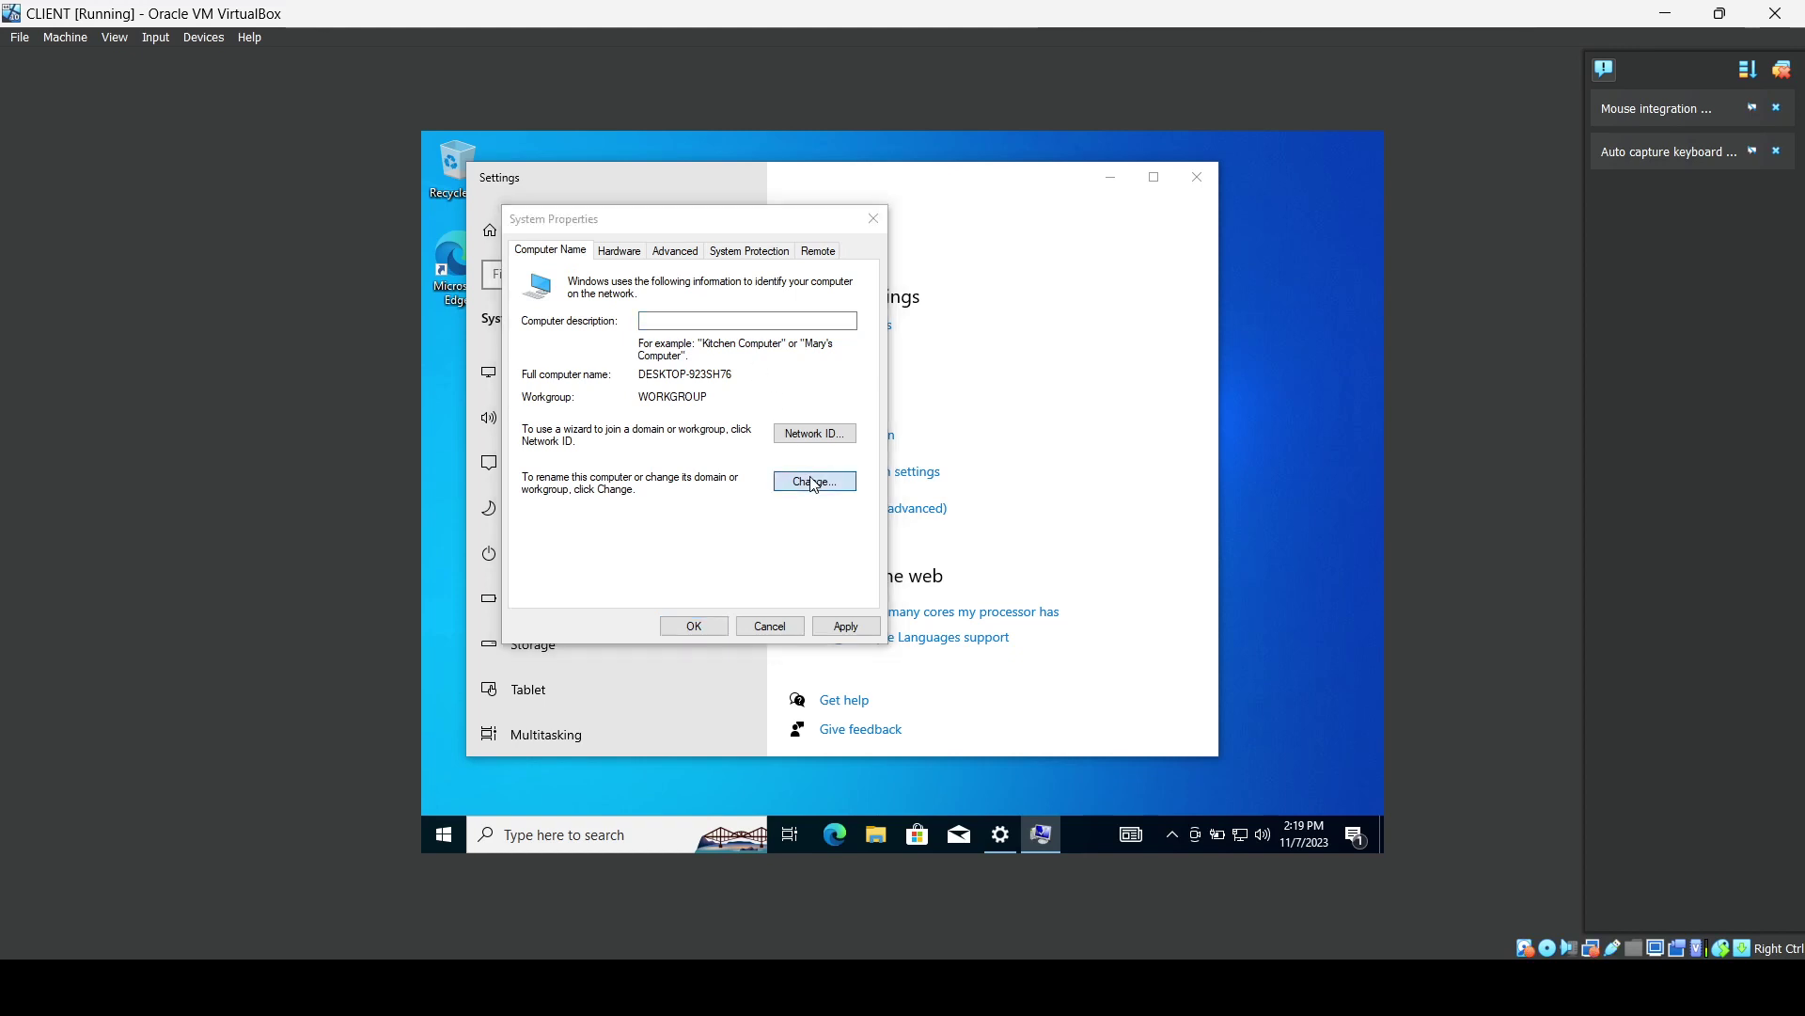
key(BackSpace)
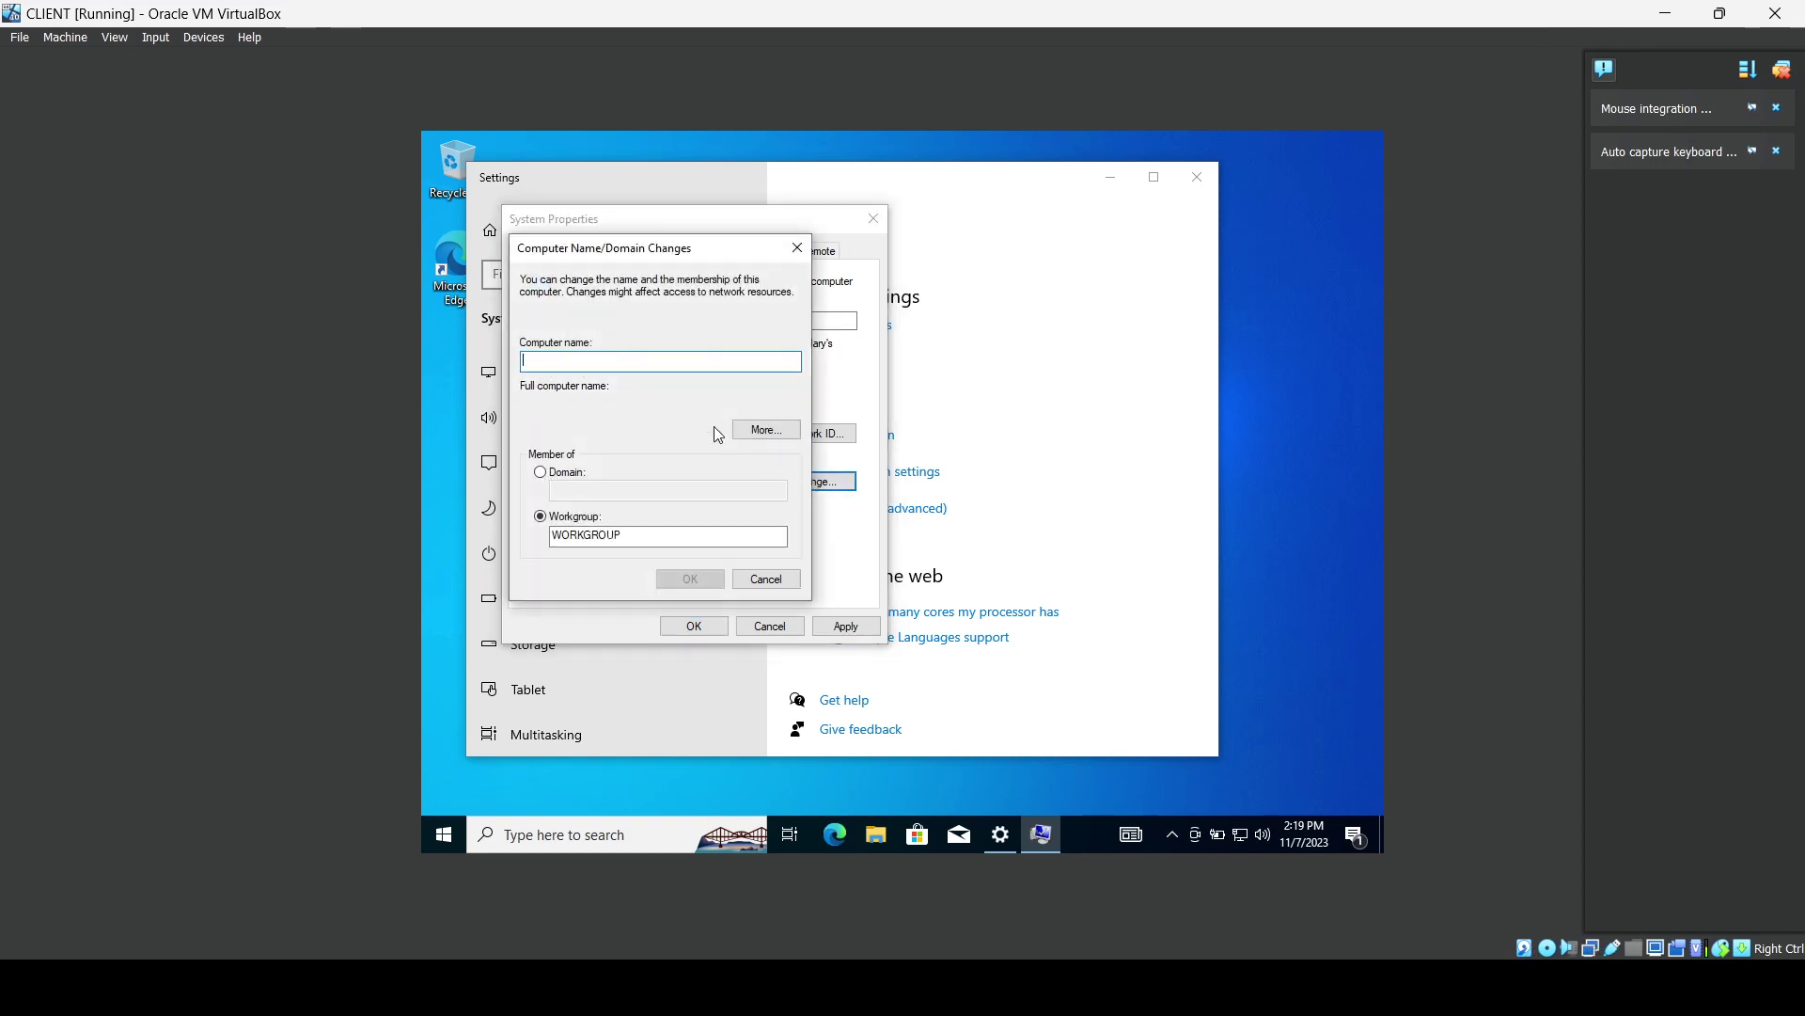
text(CLIENT)
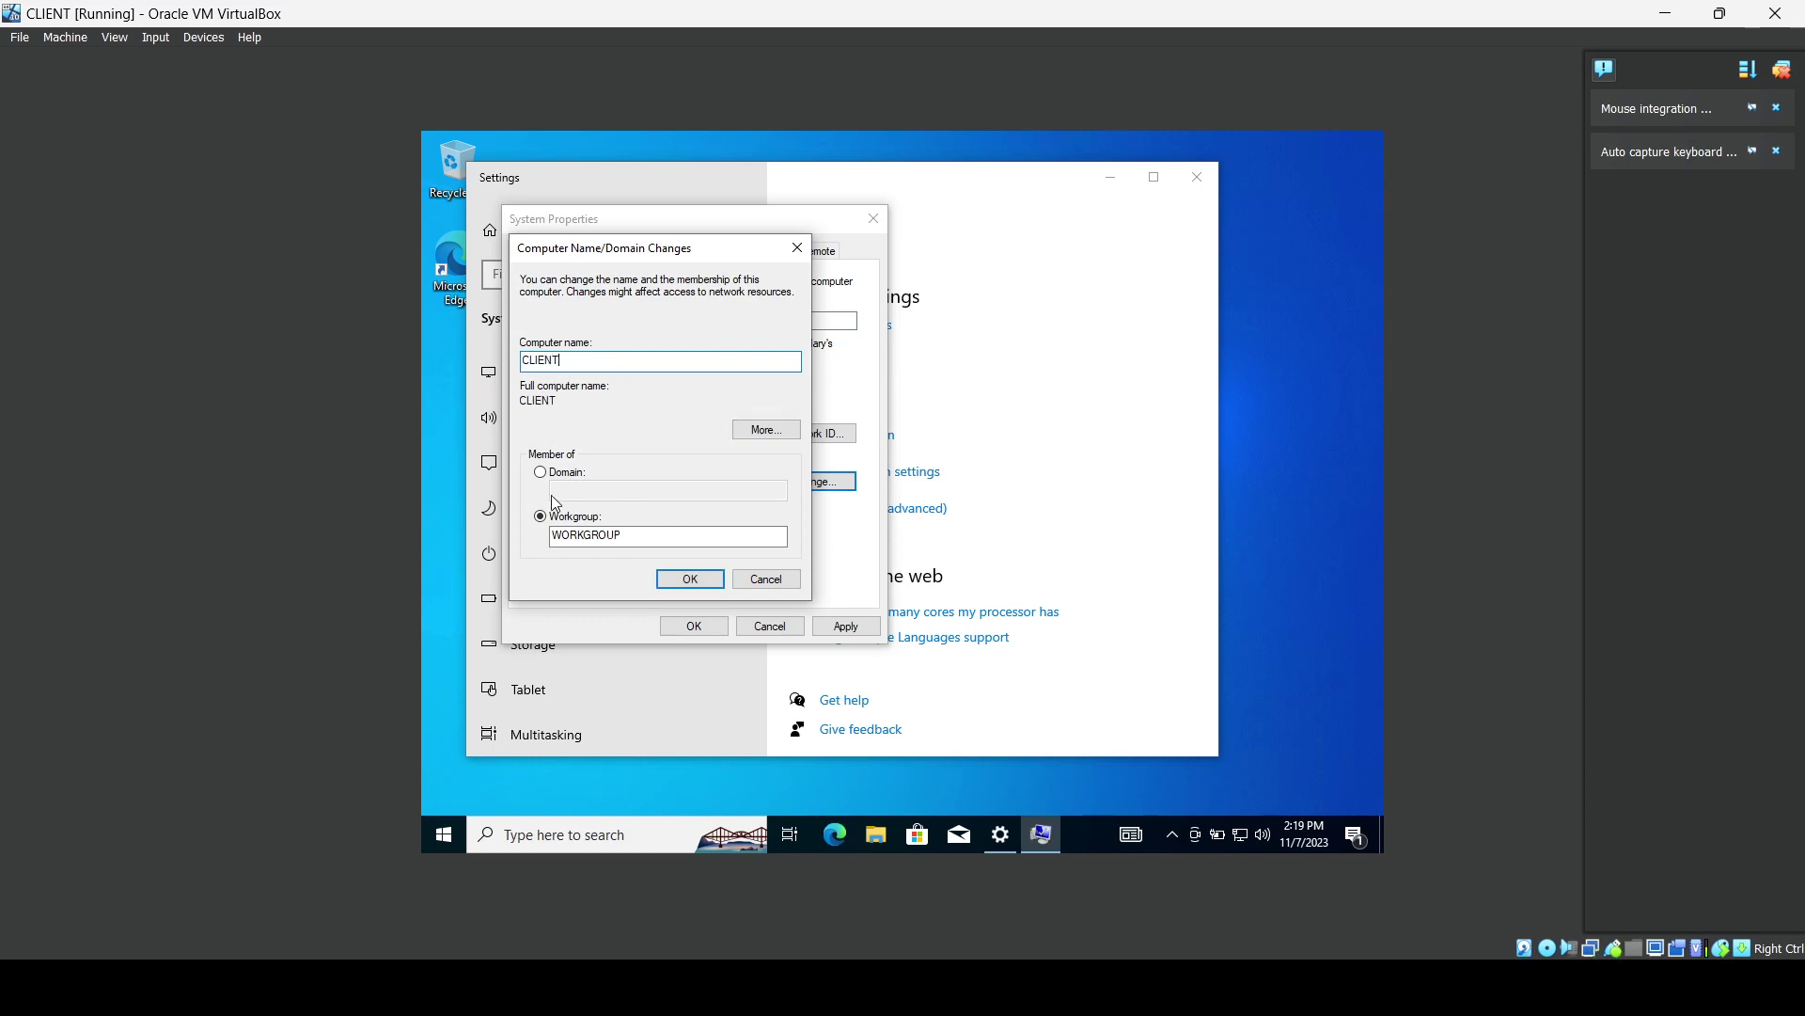
Make the computer a member of domain mydomain.com and apply the change.
click(543, 472)
click(558, 492)
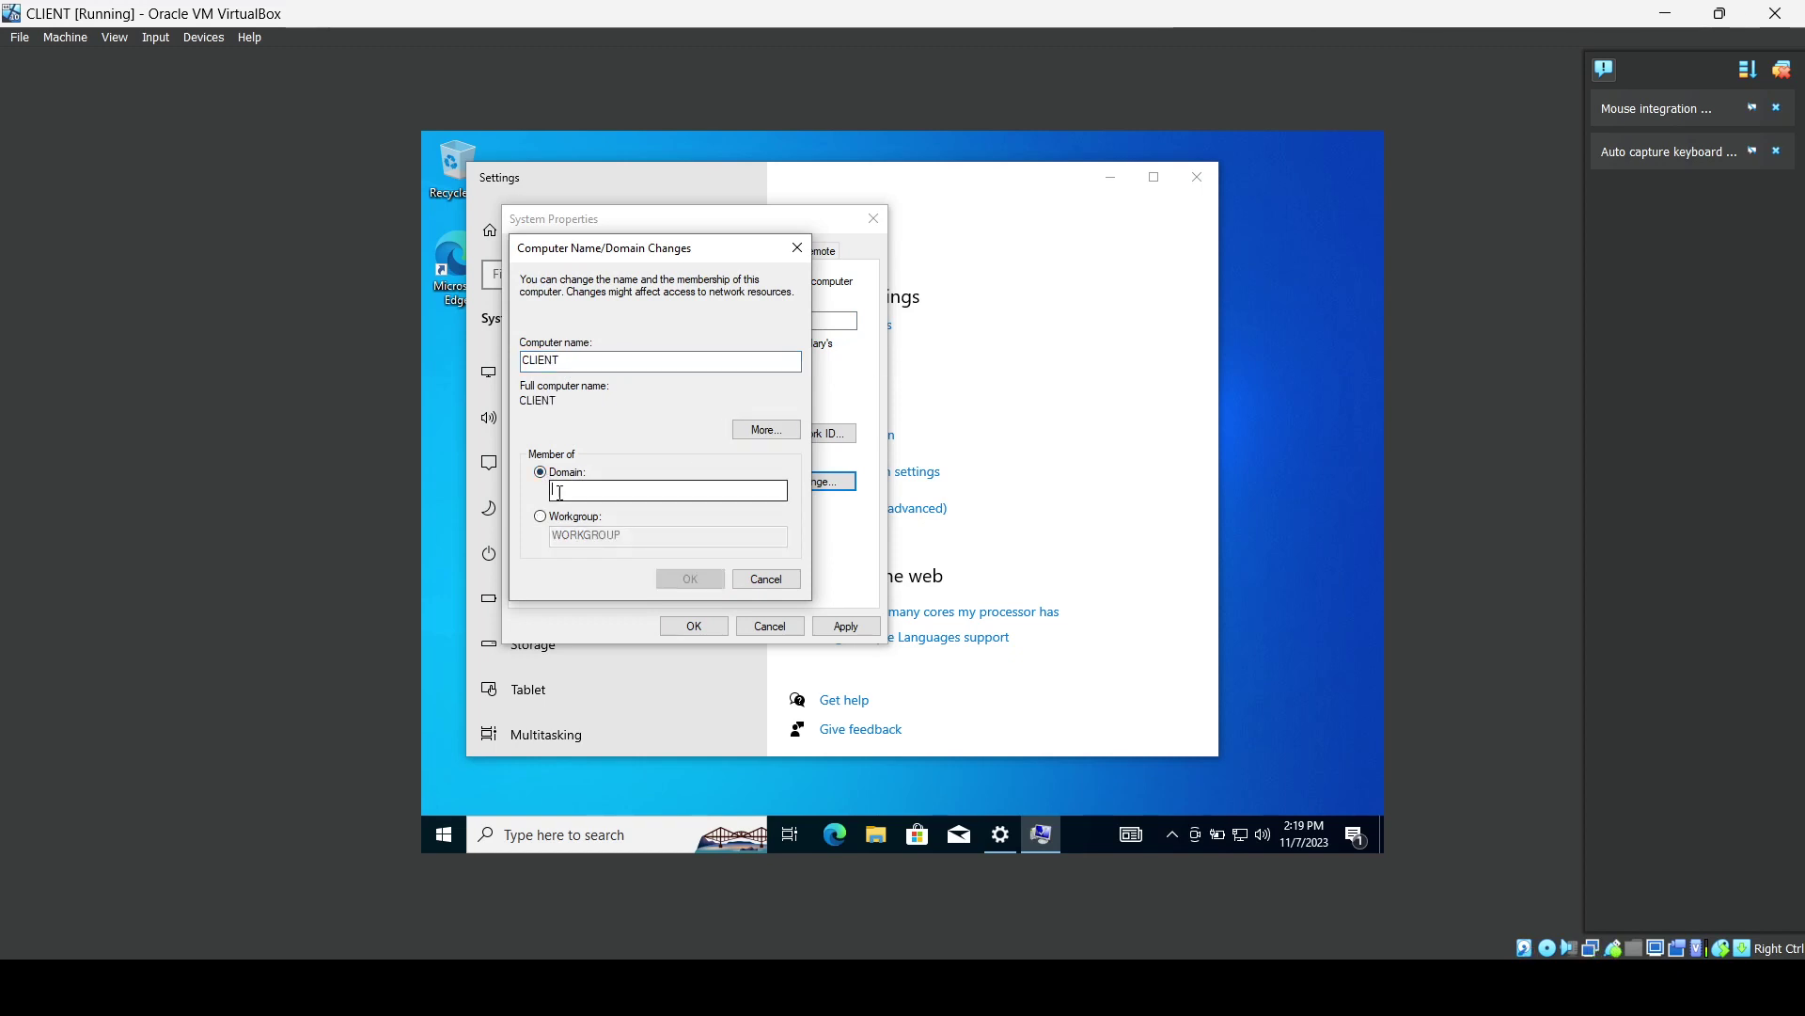
text(MY)
key(BackSpace)
key(BackSpace)
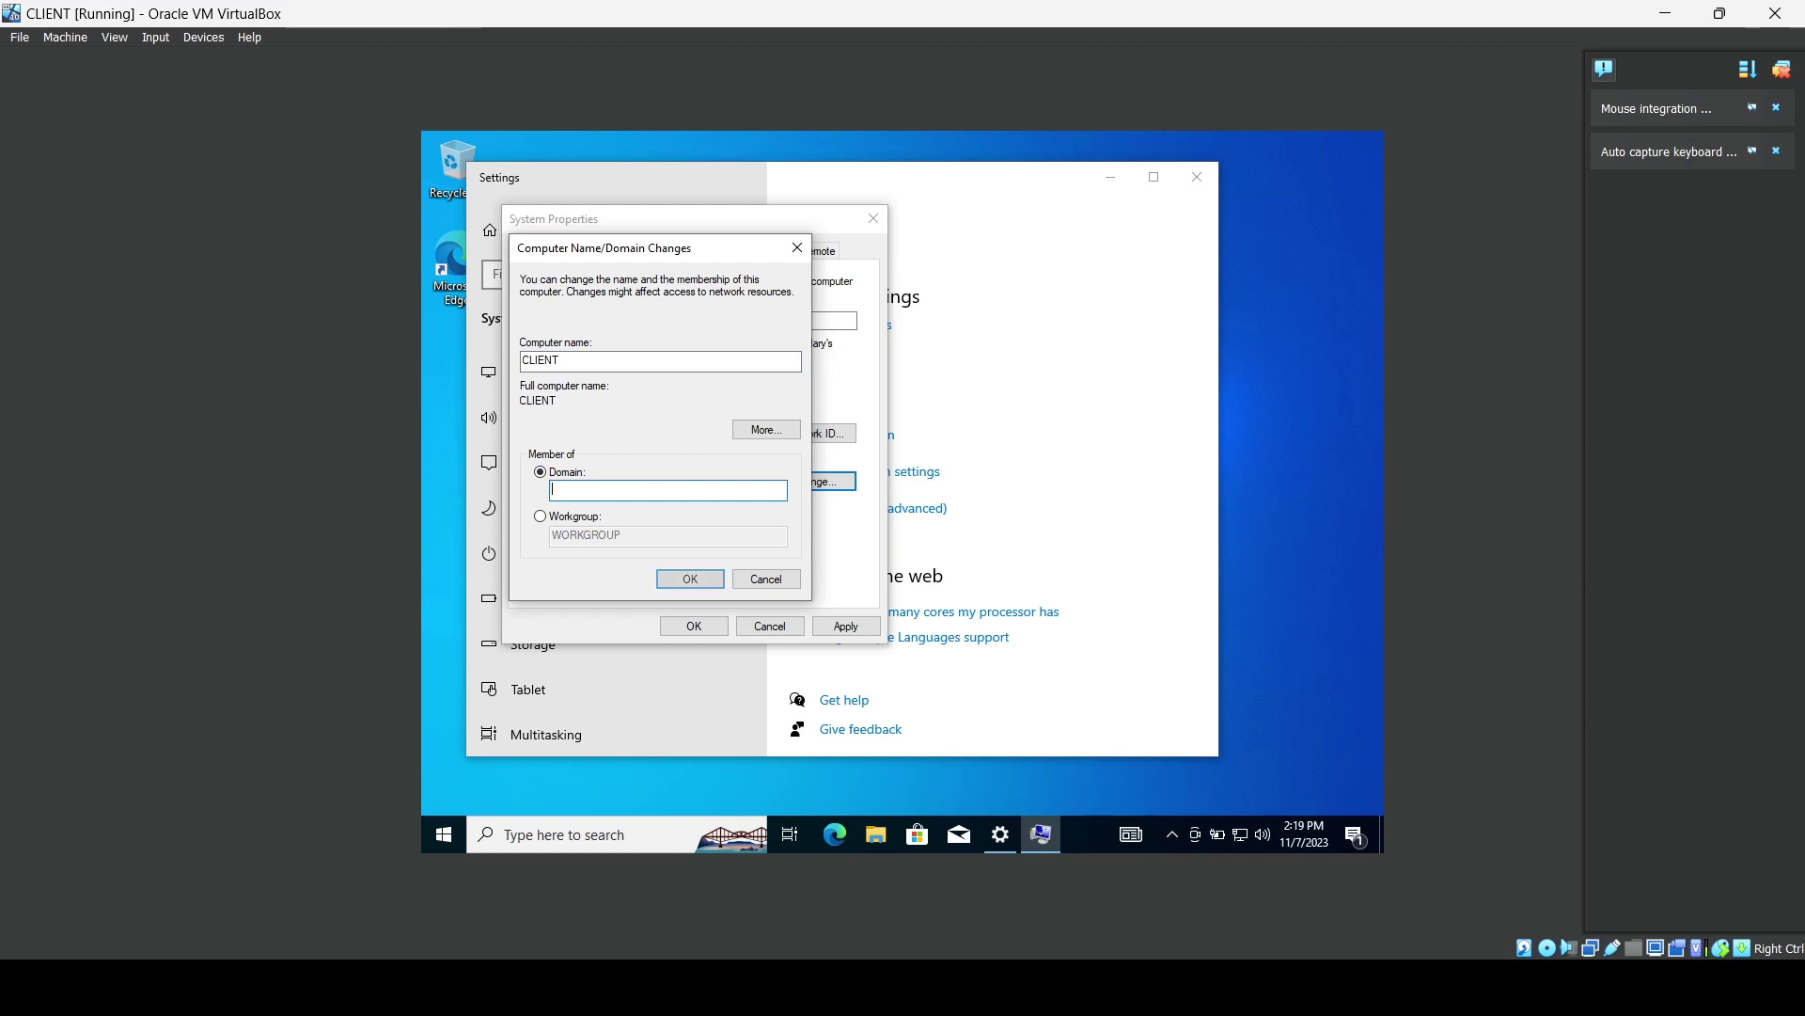
text(mydomain.com)
click(684, 577)
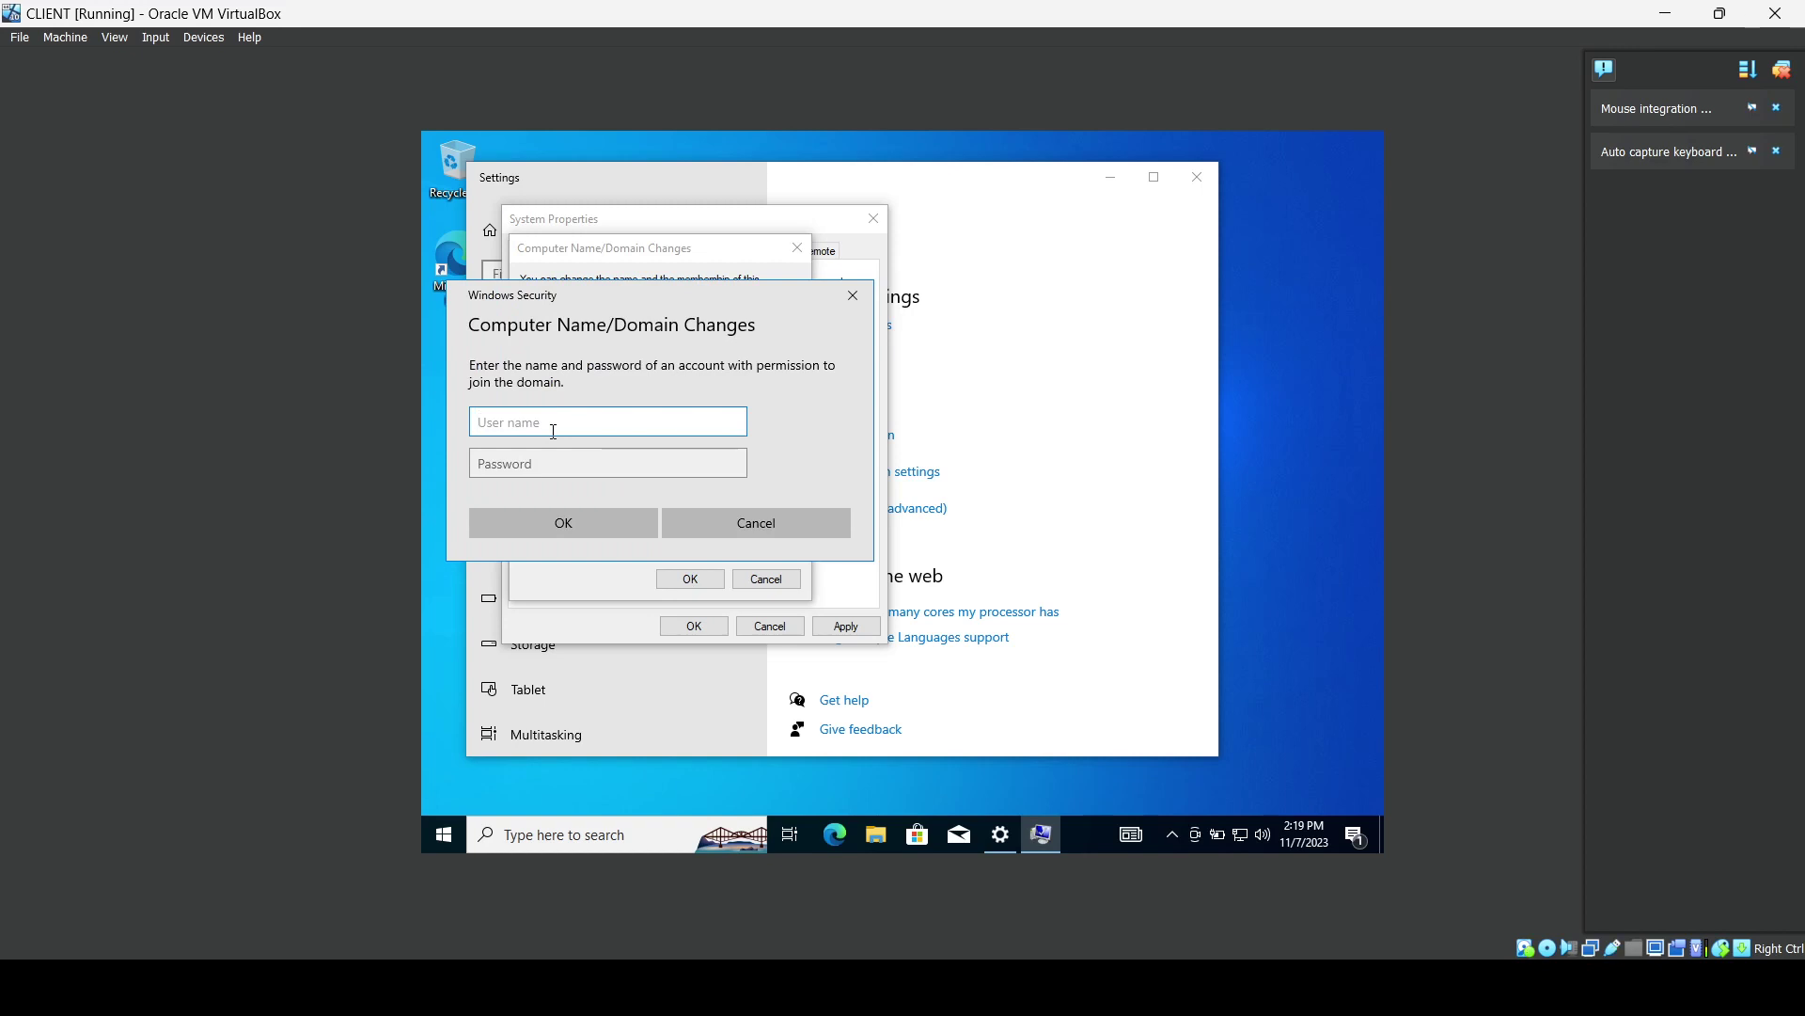
Enter the domain account user name and password, then accept the welcome and restart notices.
key(Tab)
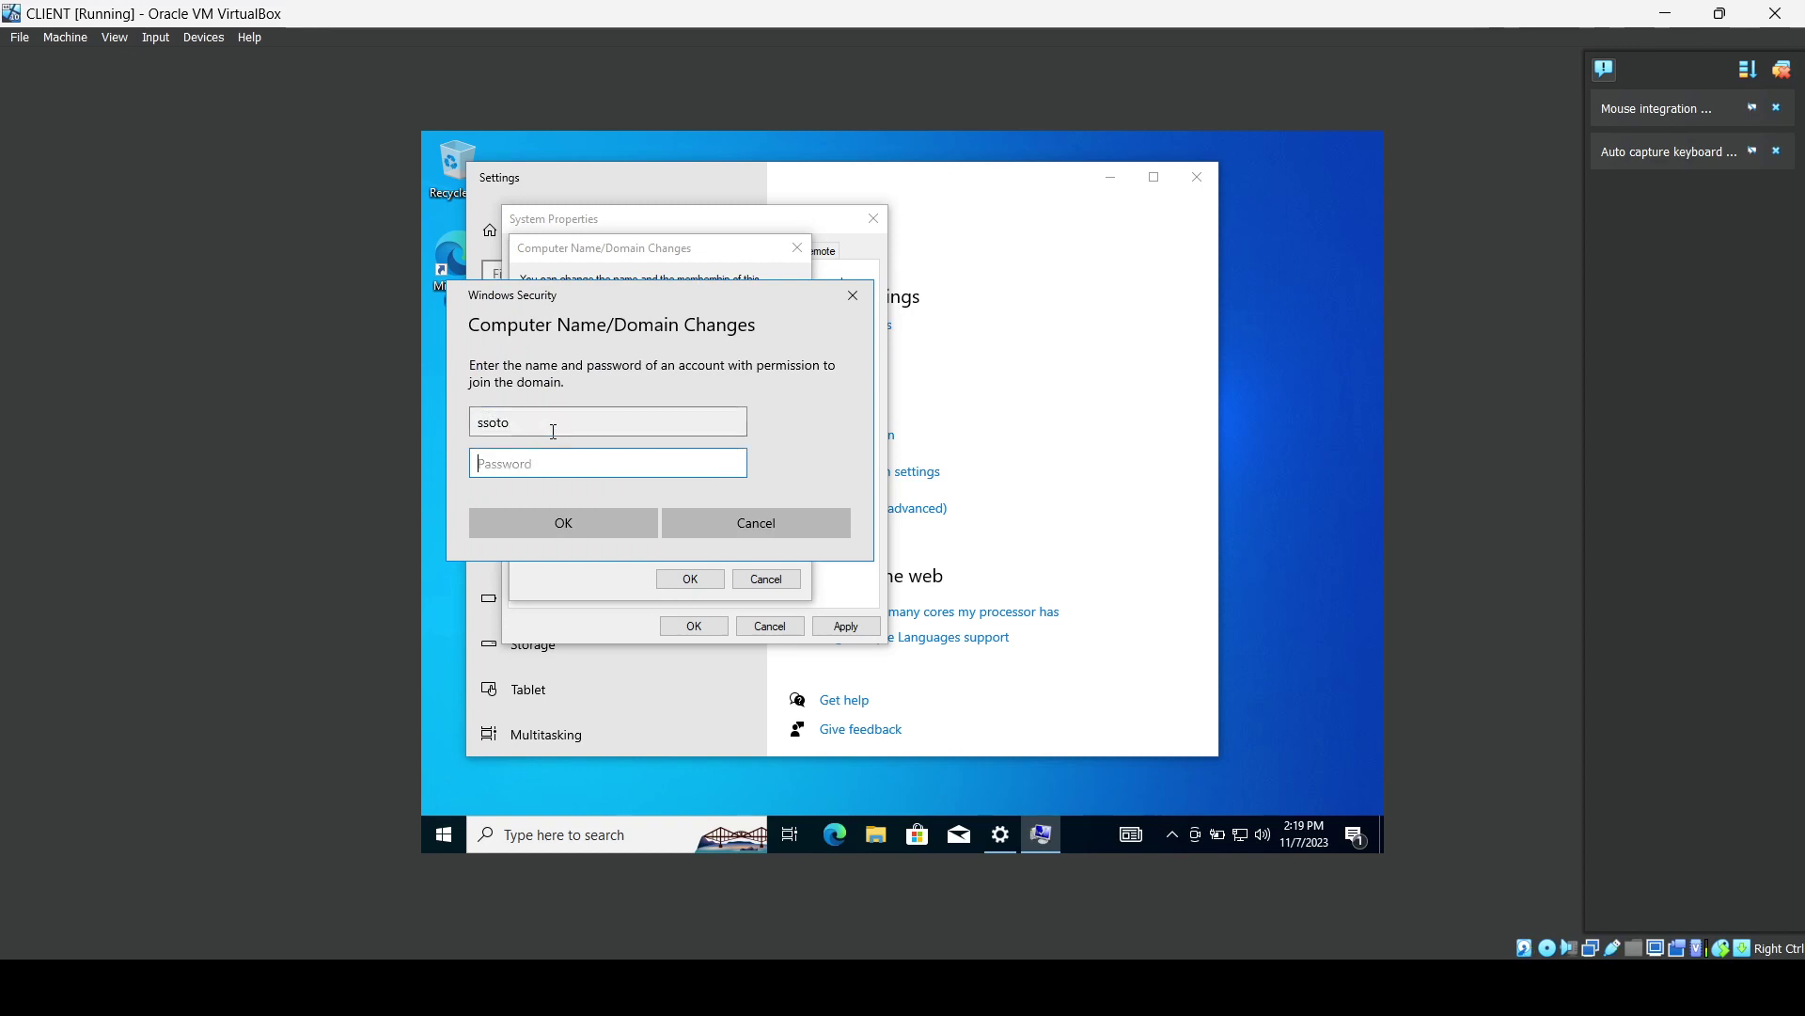
text(Pa)
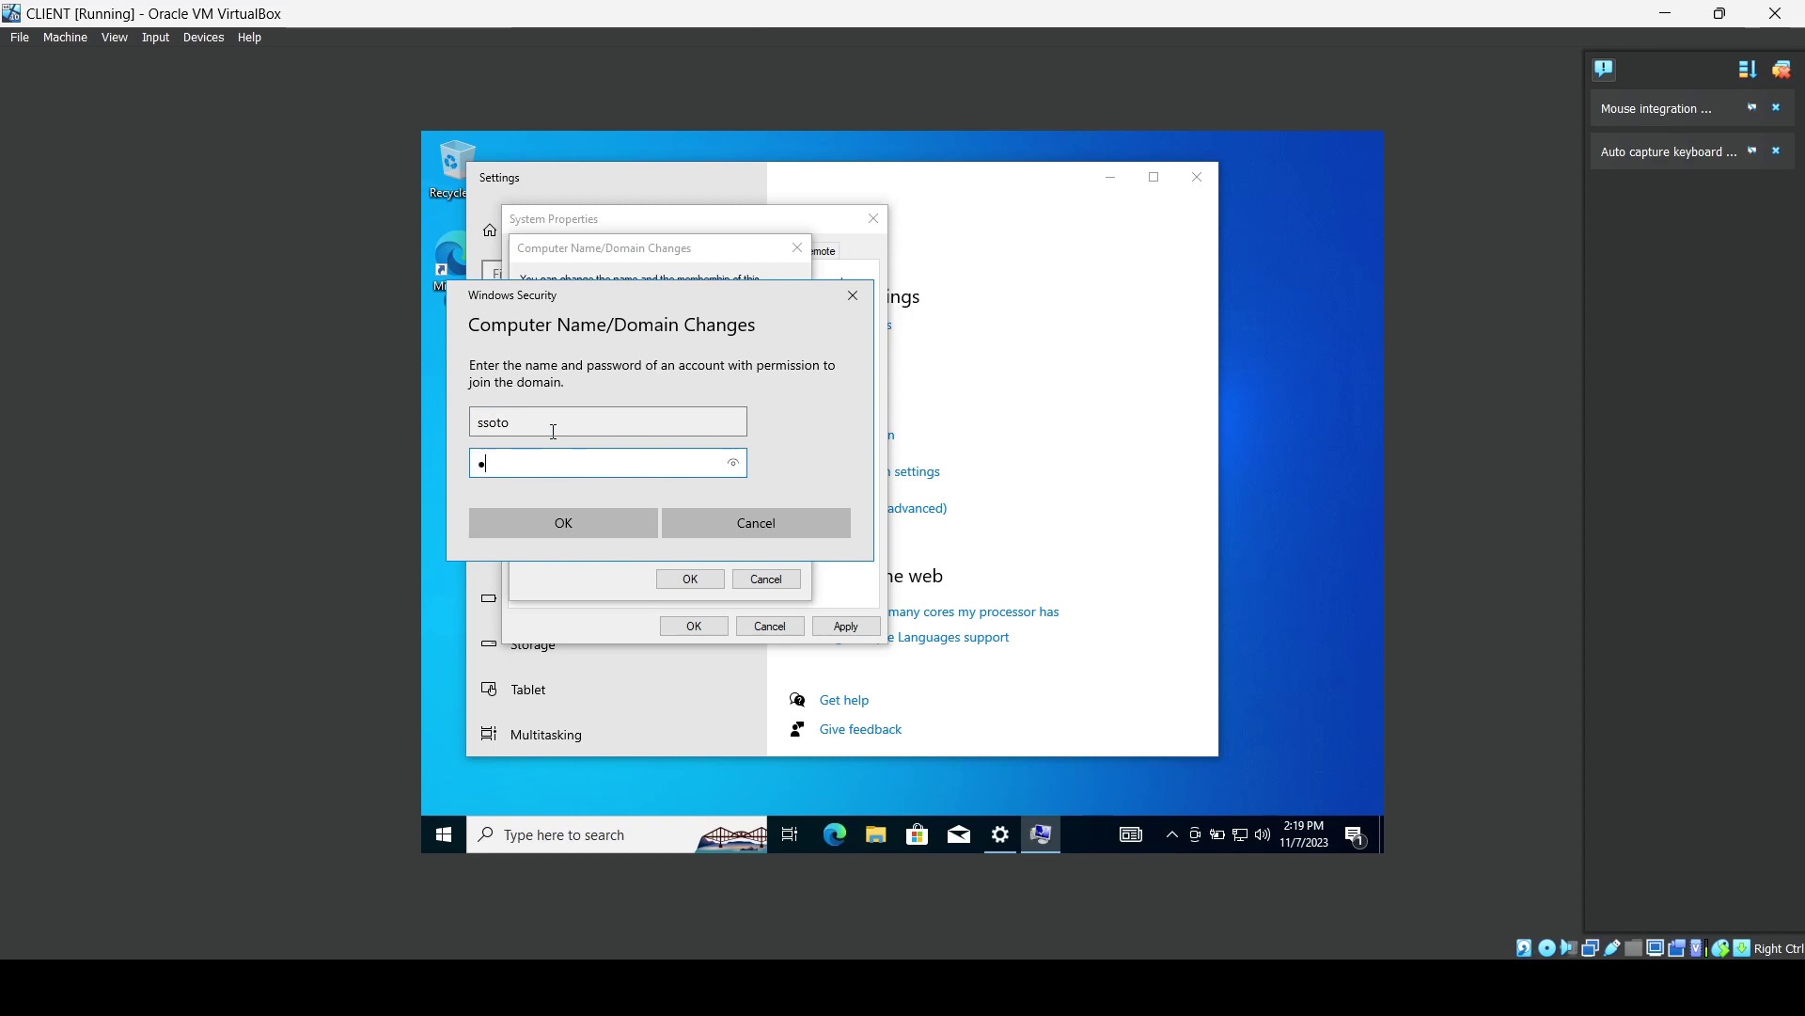
key(BackSpace)
text(Pd1)
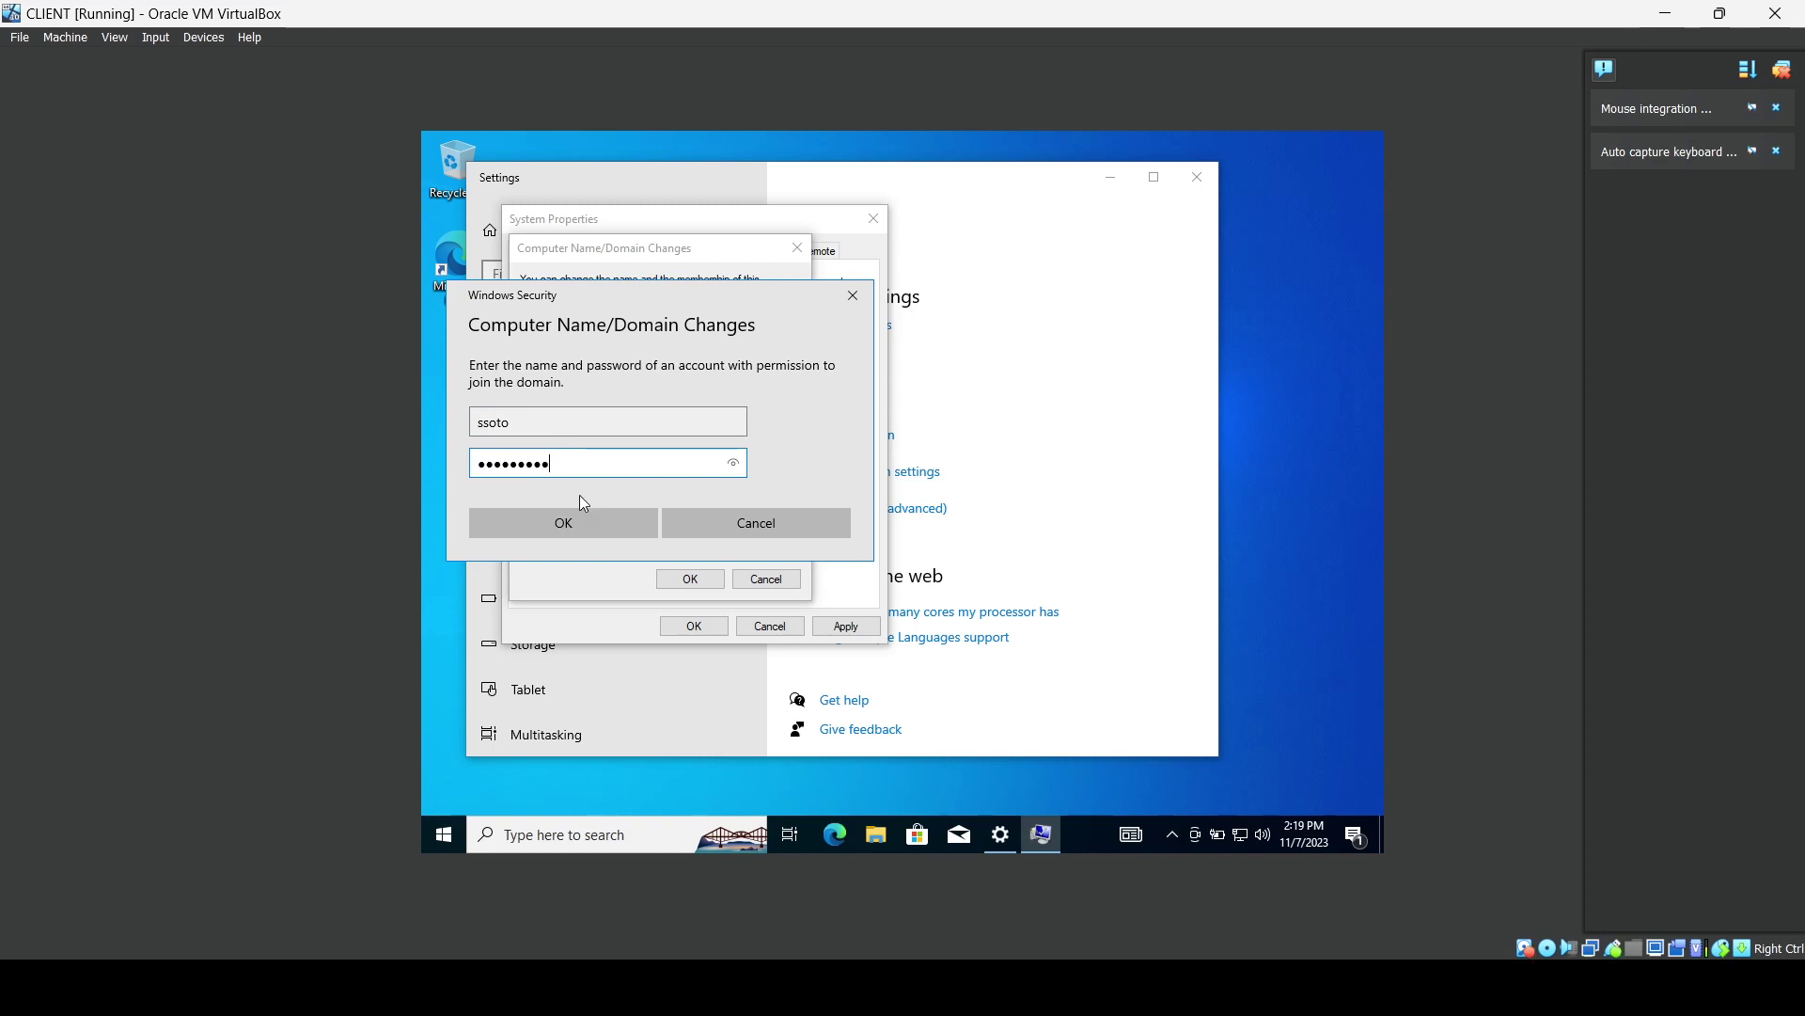
click(584, 523)
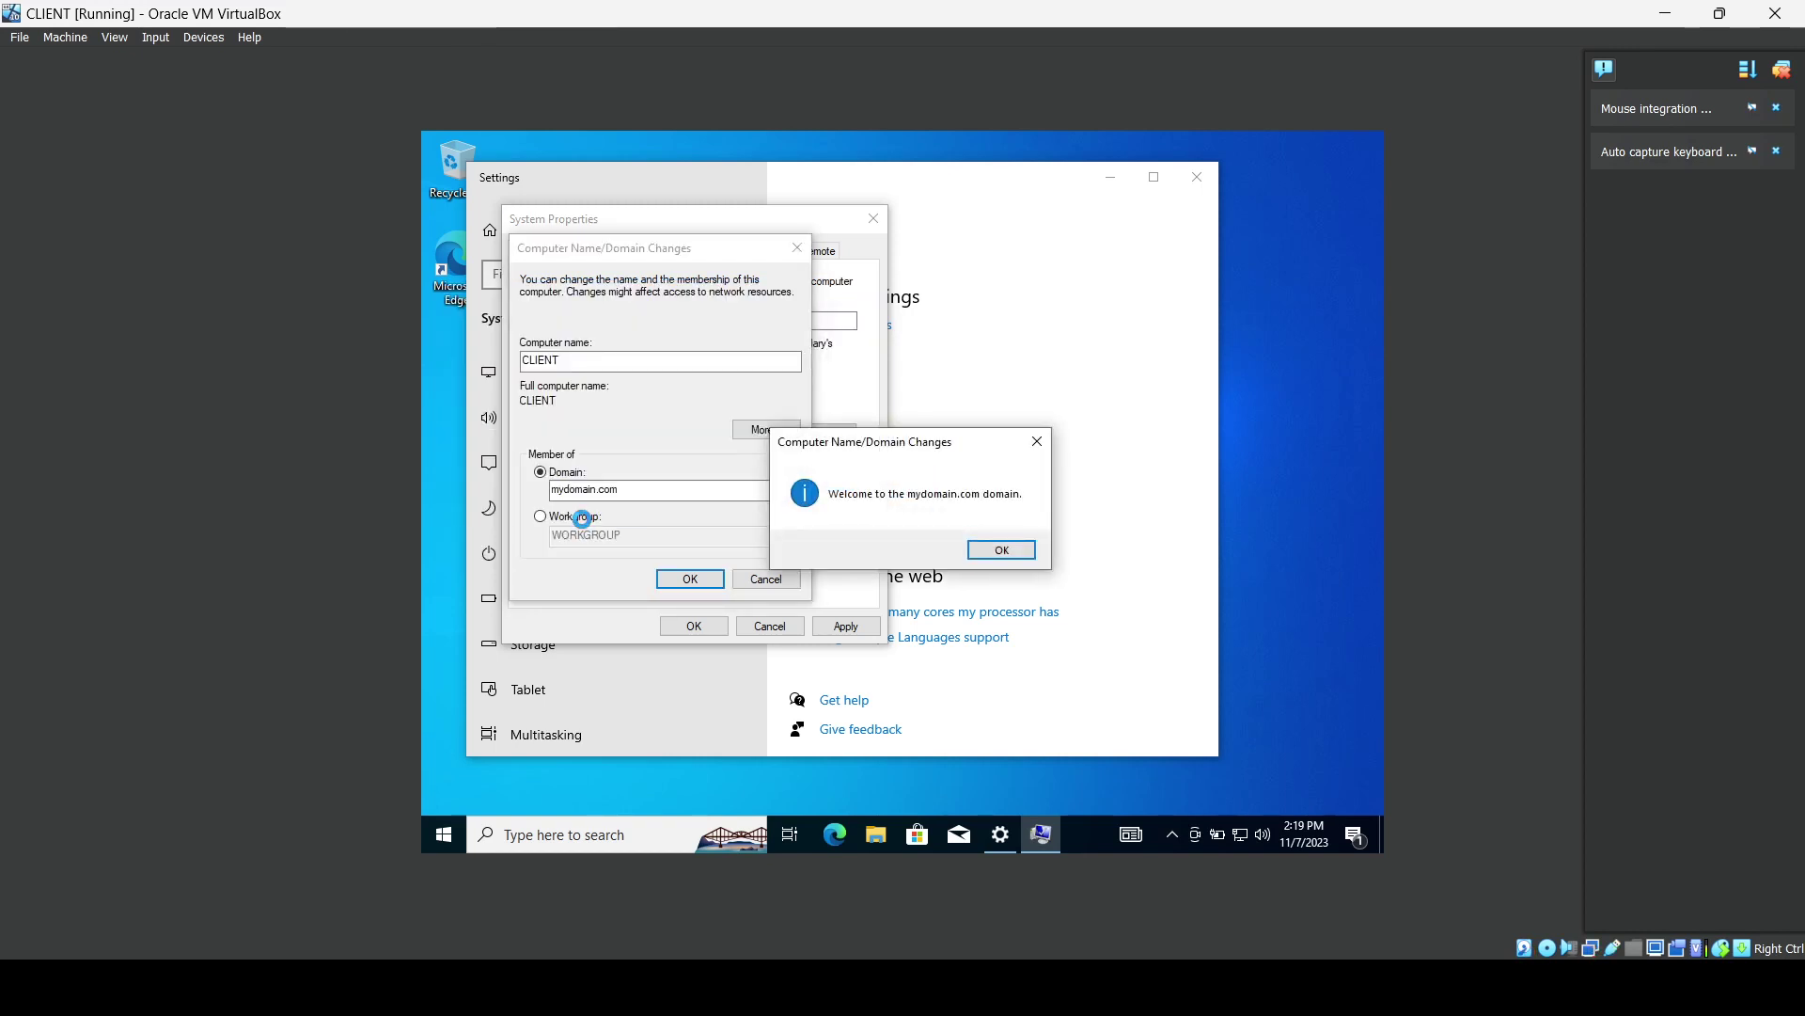
click(1025, 555)
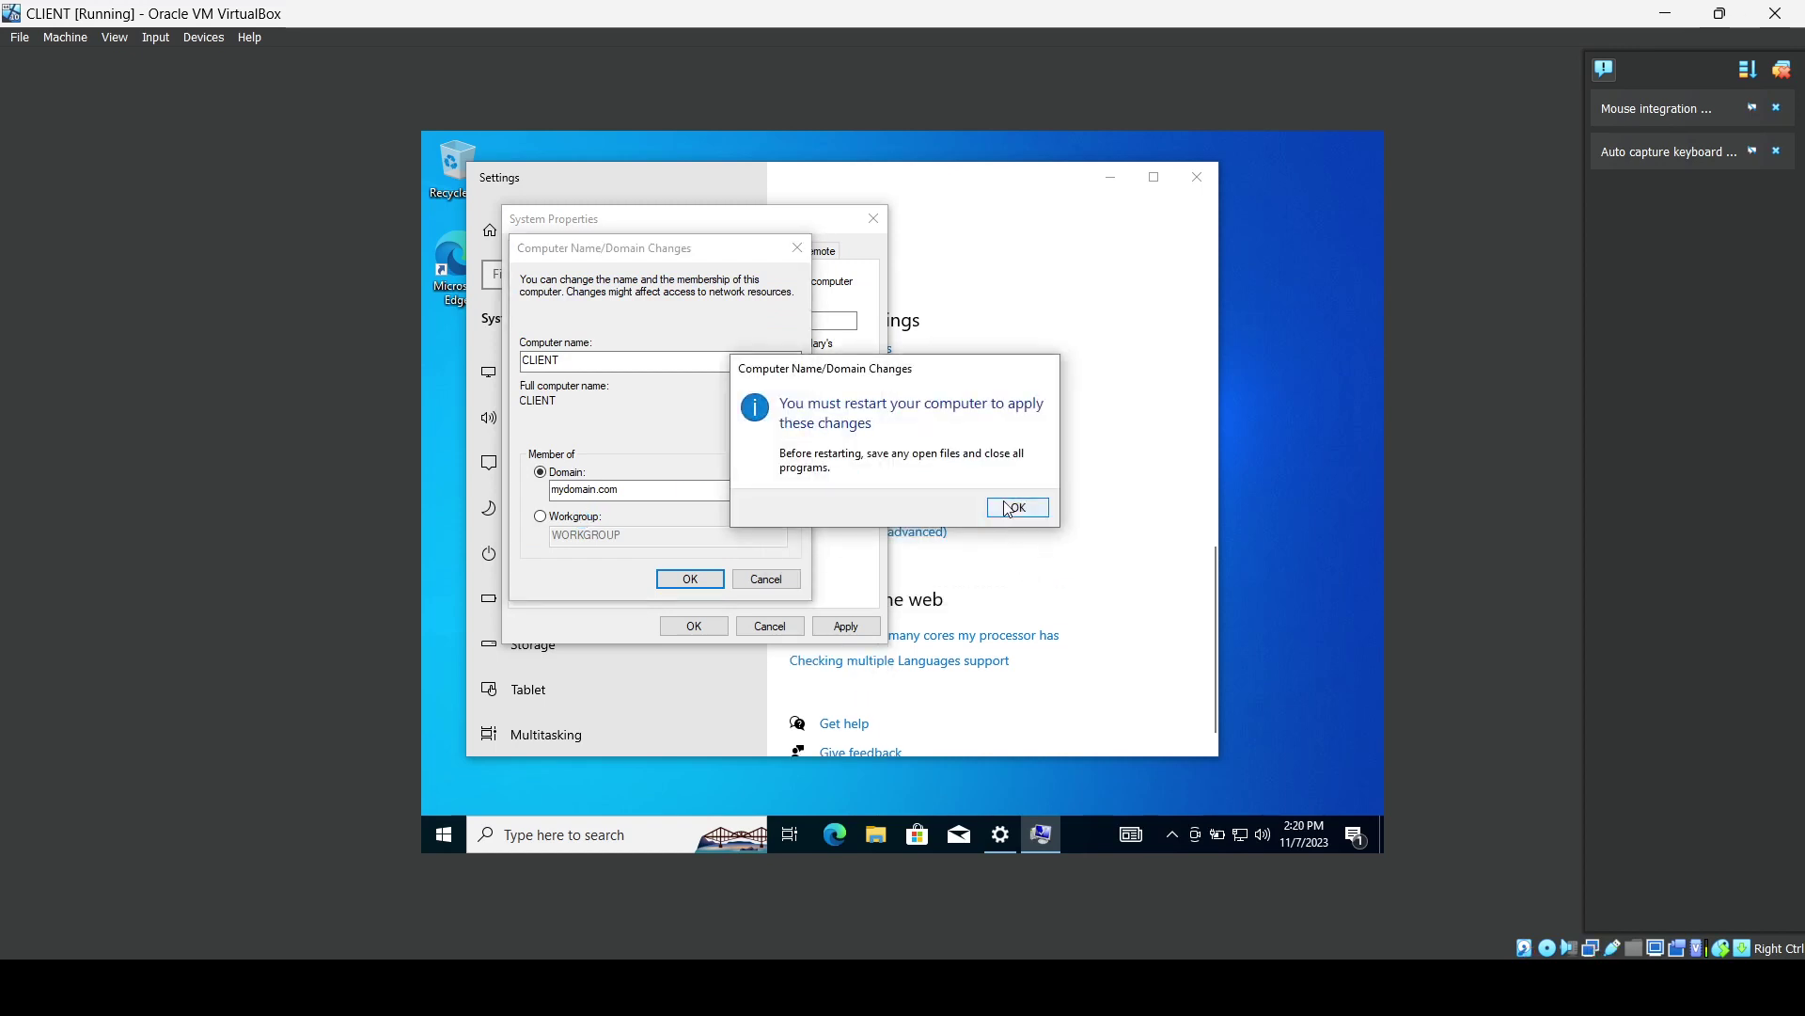
click(1011, 508)
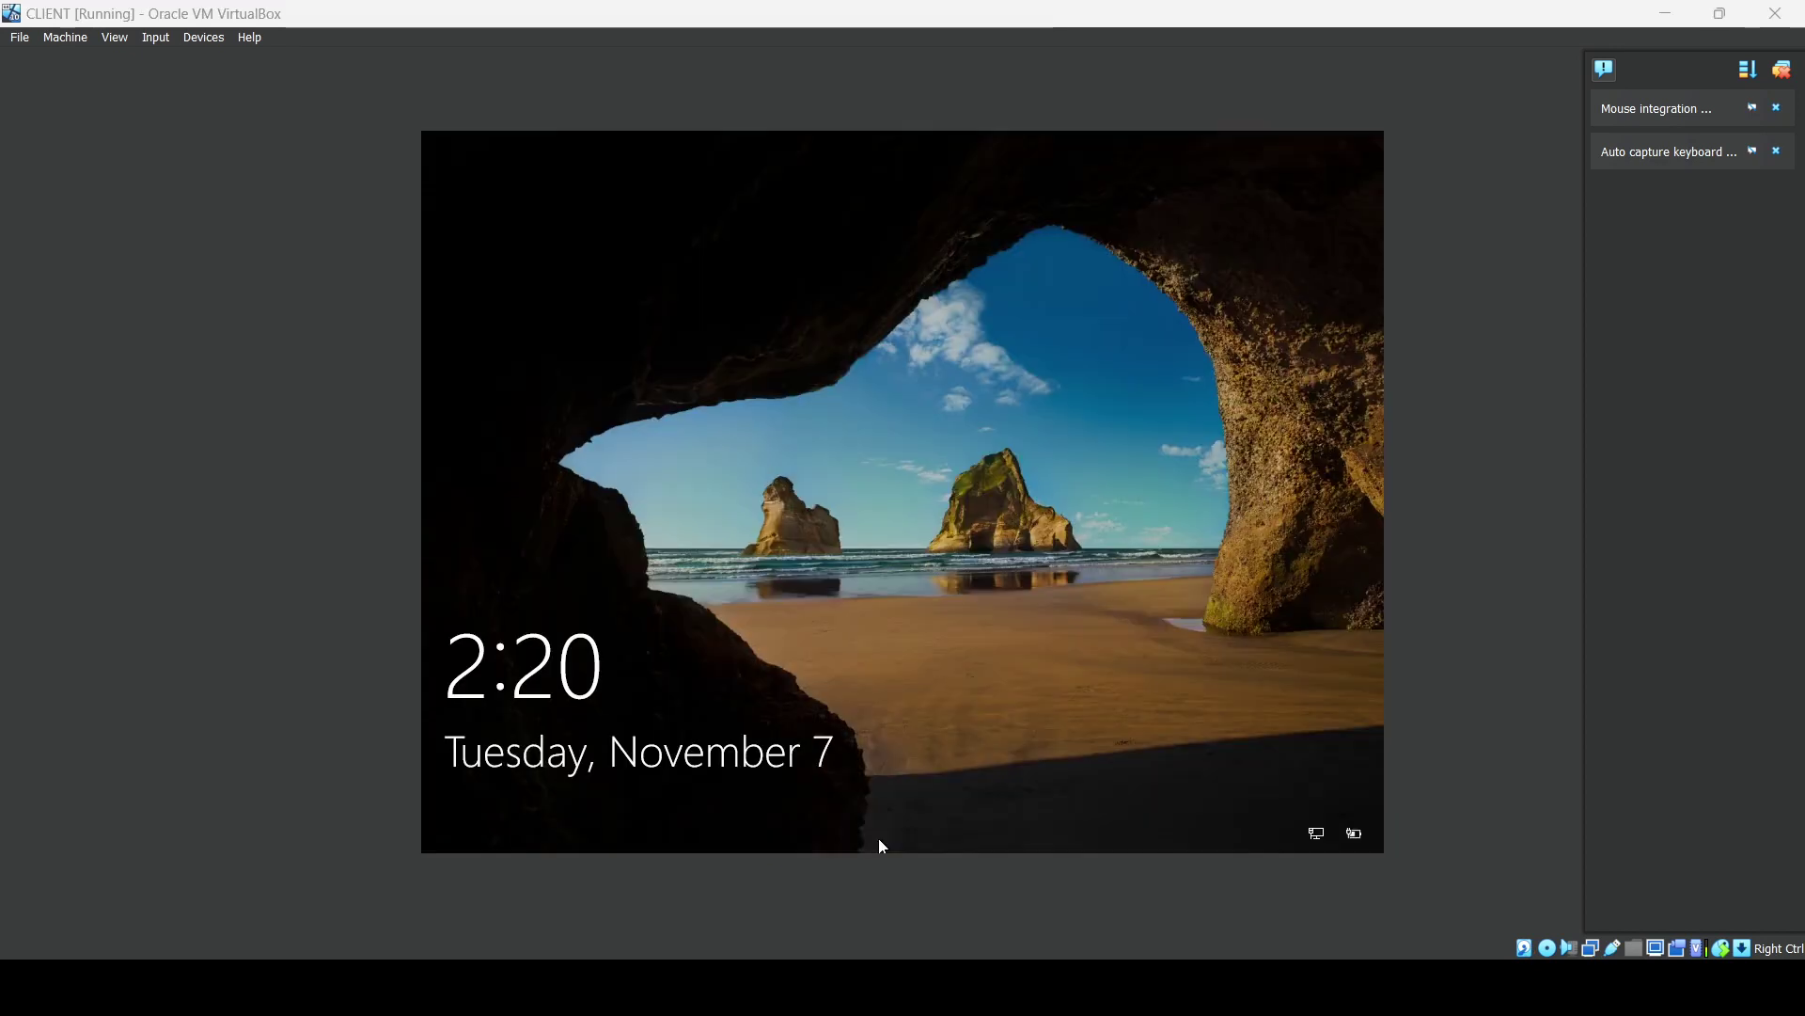
Send Ctrl-Alt-Del to the CLIENT VM through Input > Keyboard.
click(191, 37)
mouse_move(155, 37)
mouse_move(217, 59)
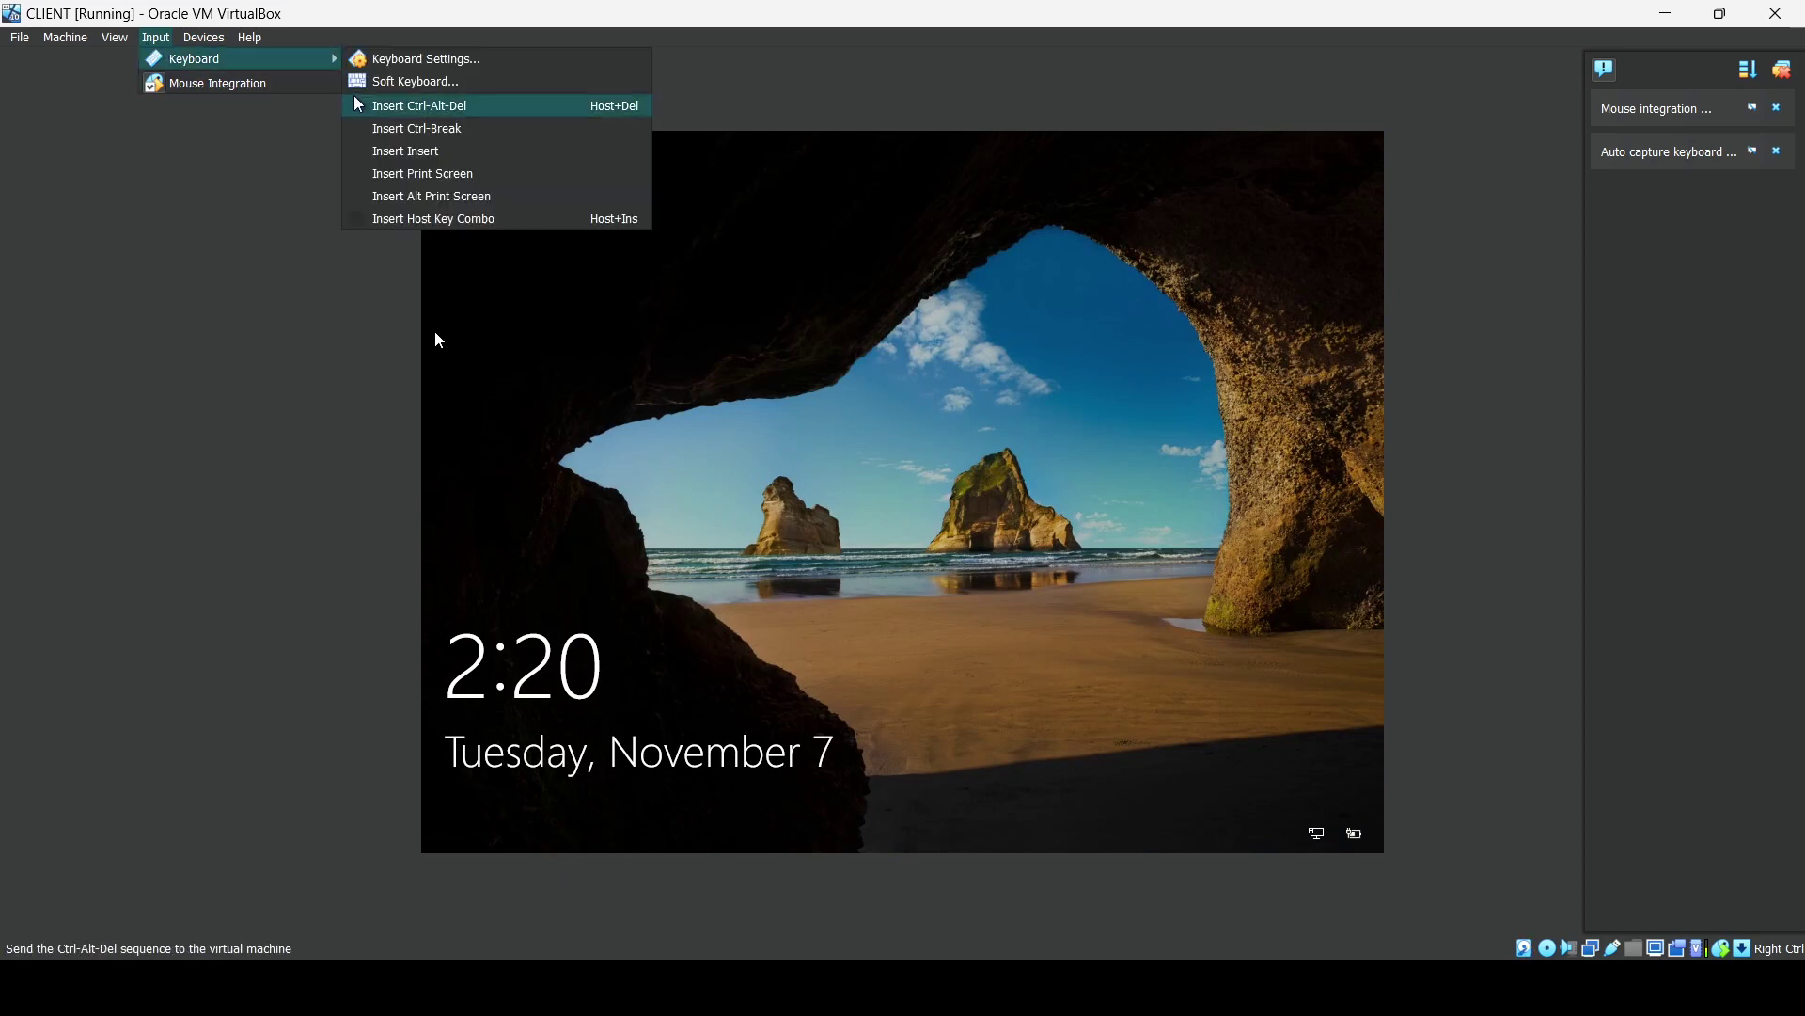
click(374, 103)
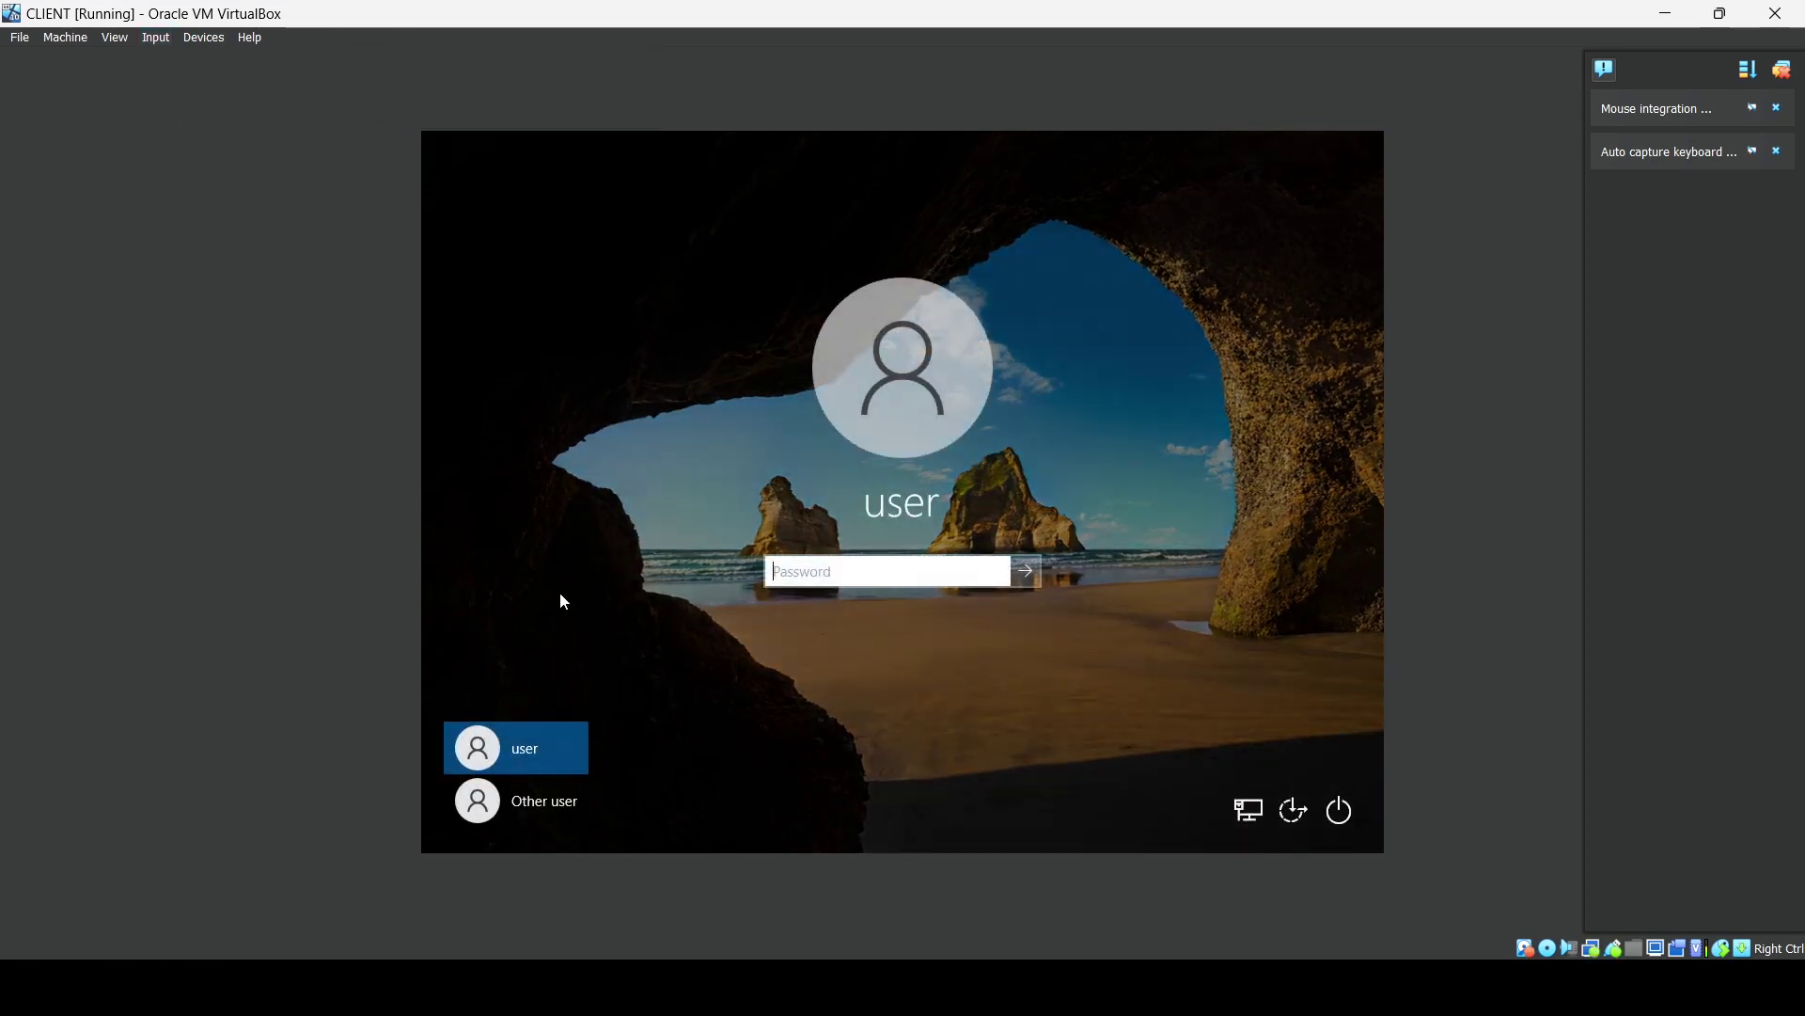
Sign in as Other user with the MYDOMAIN domain account credentials.
click(536, 794)
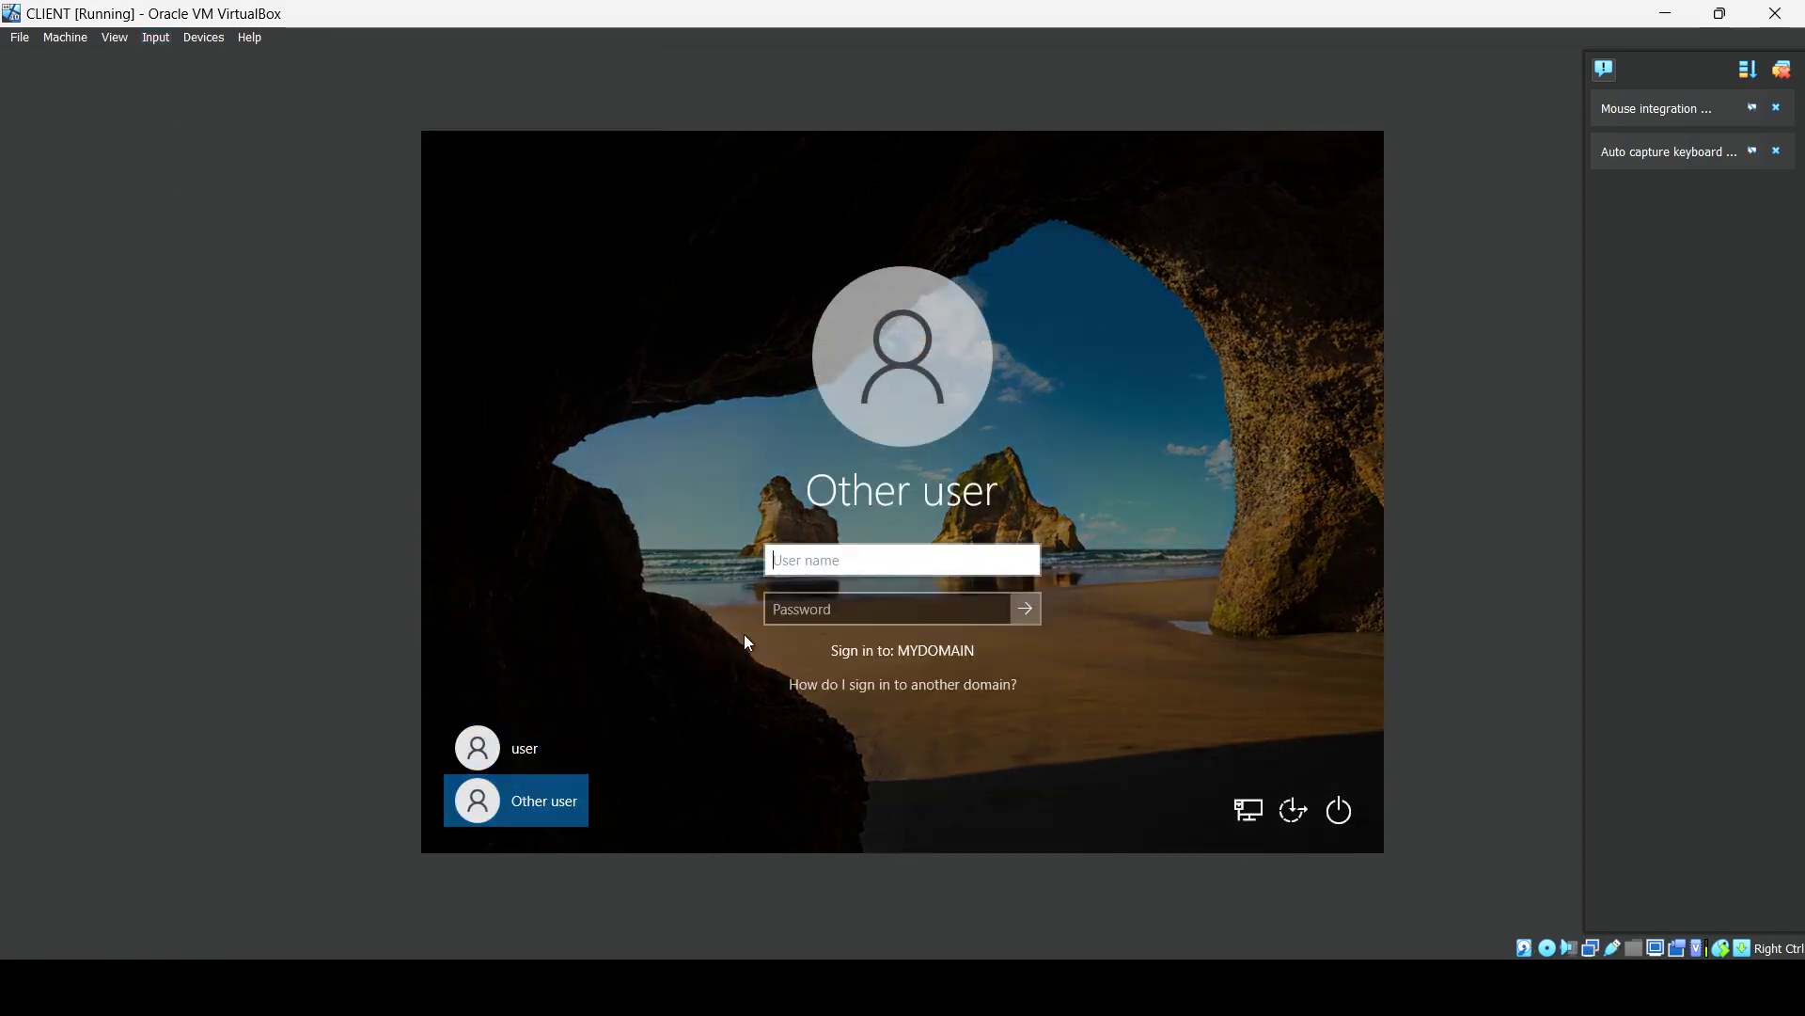
key(Tab)
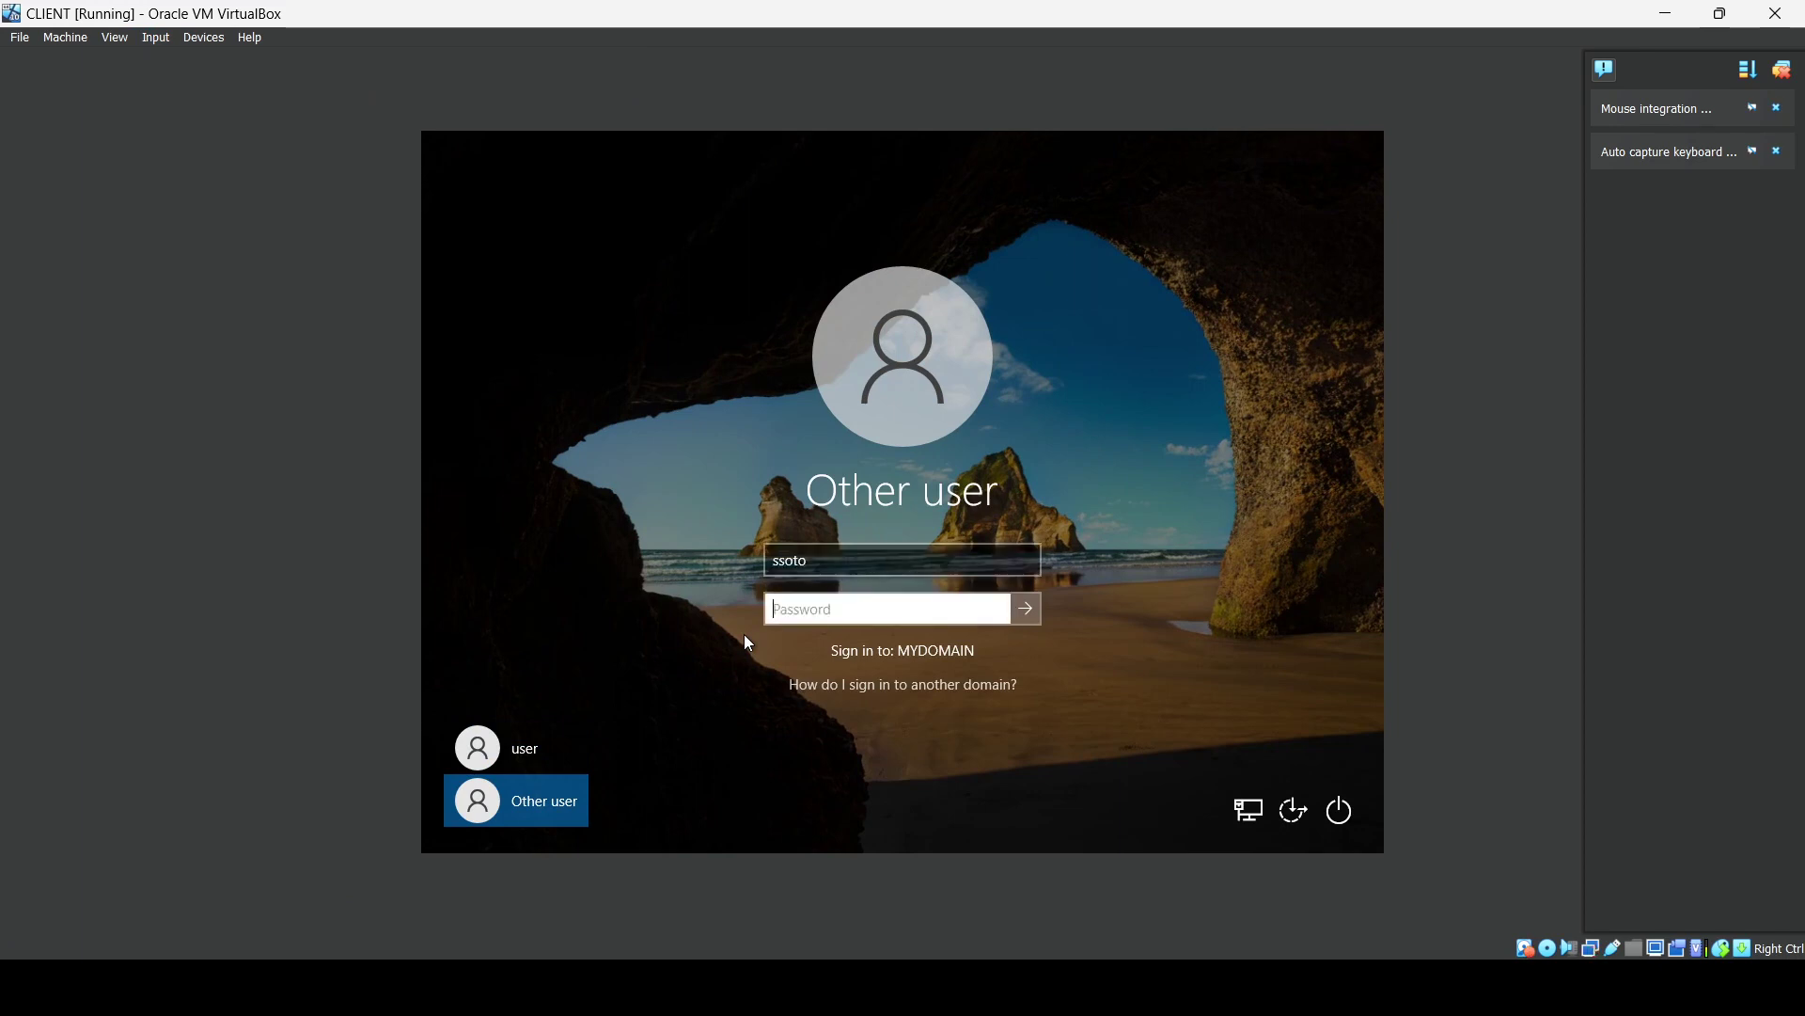
text(•••••••••)
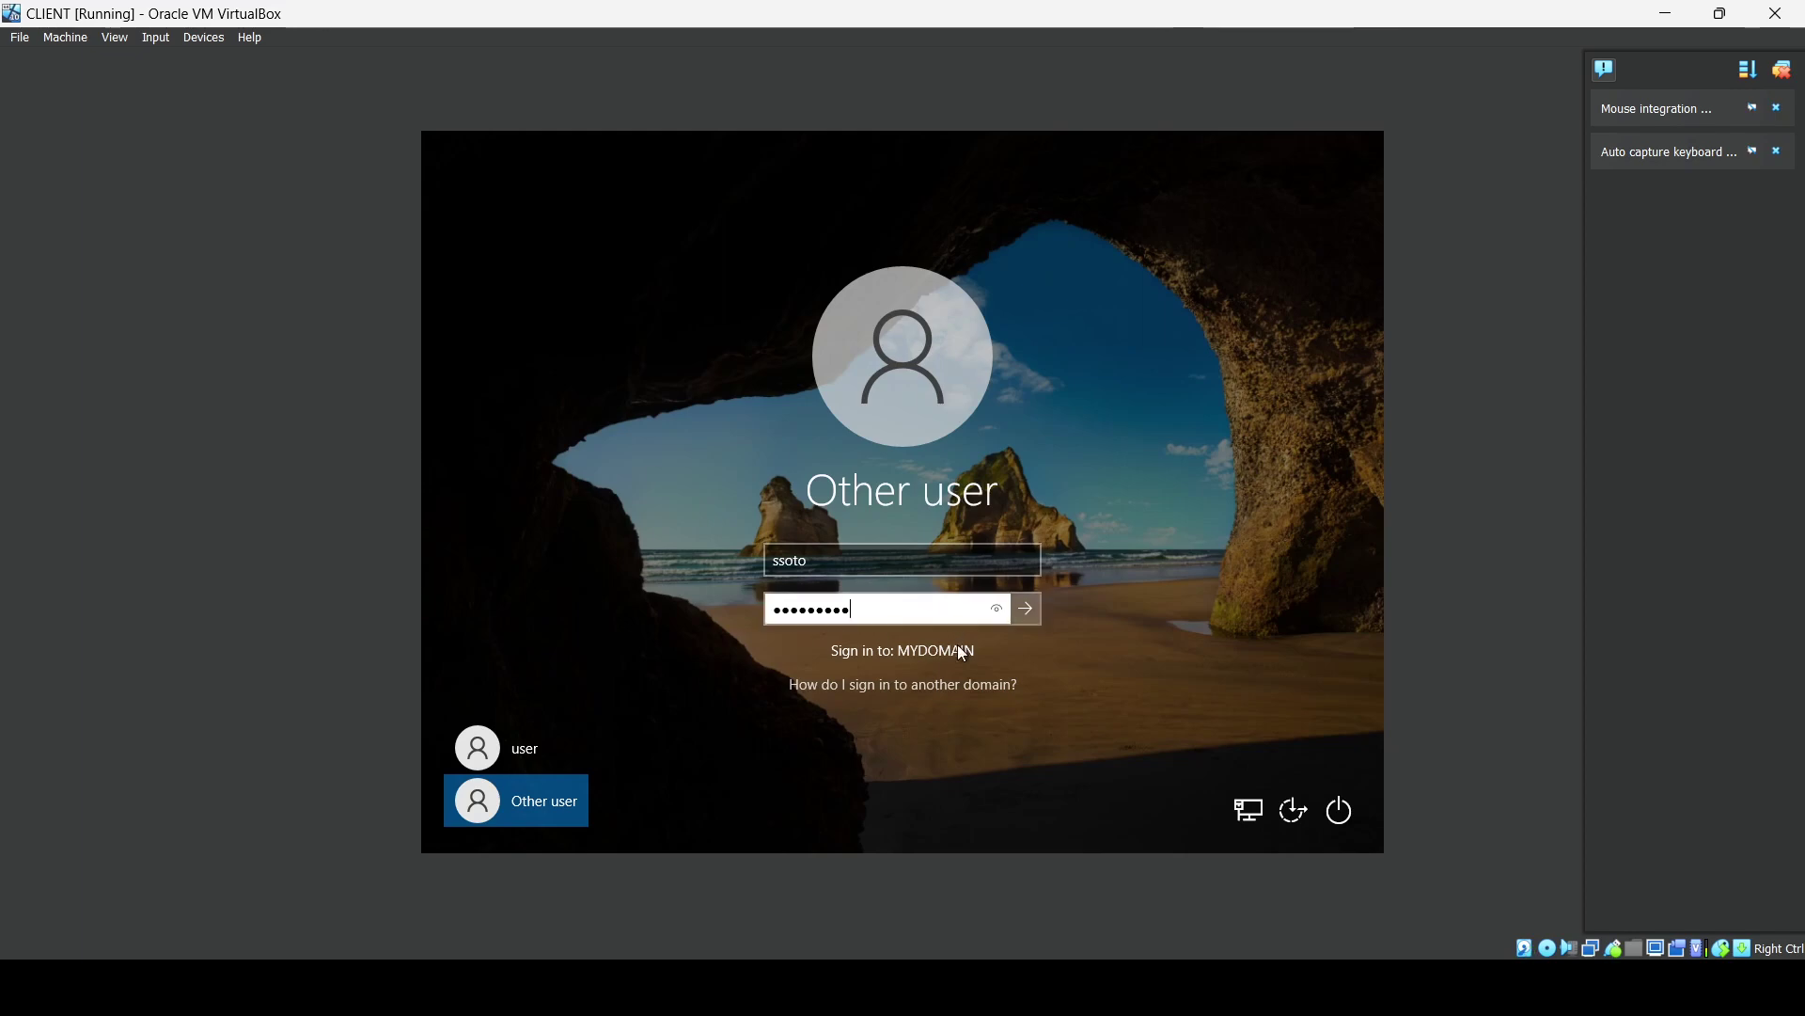
click(1026, 609)
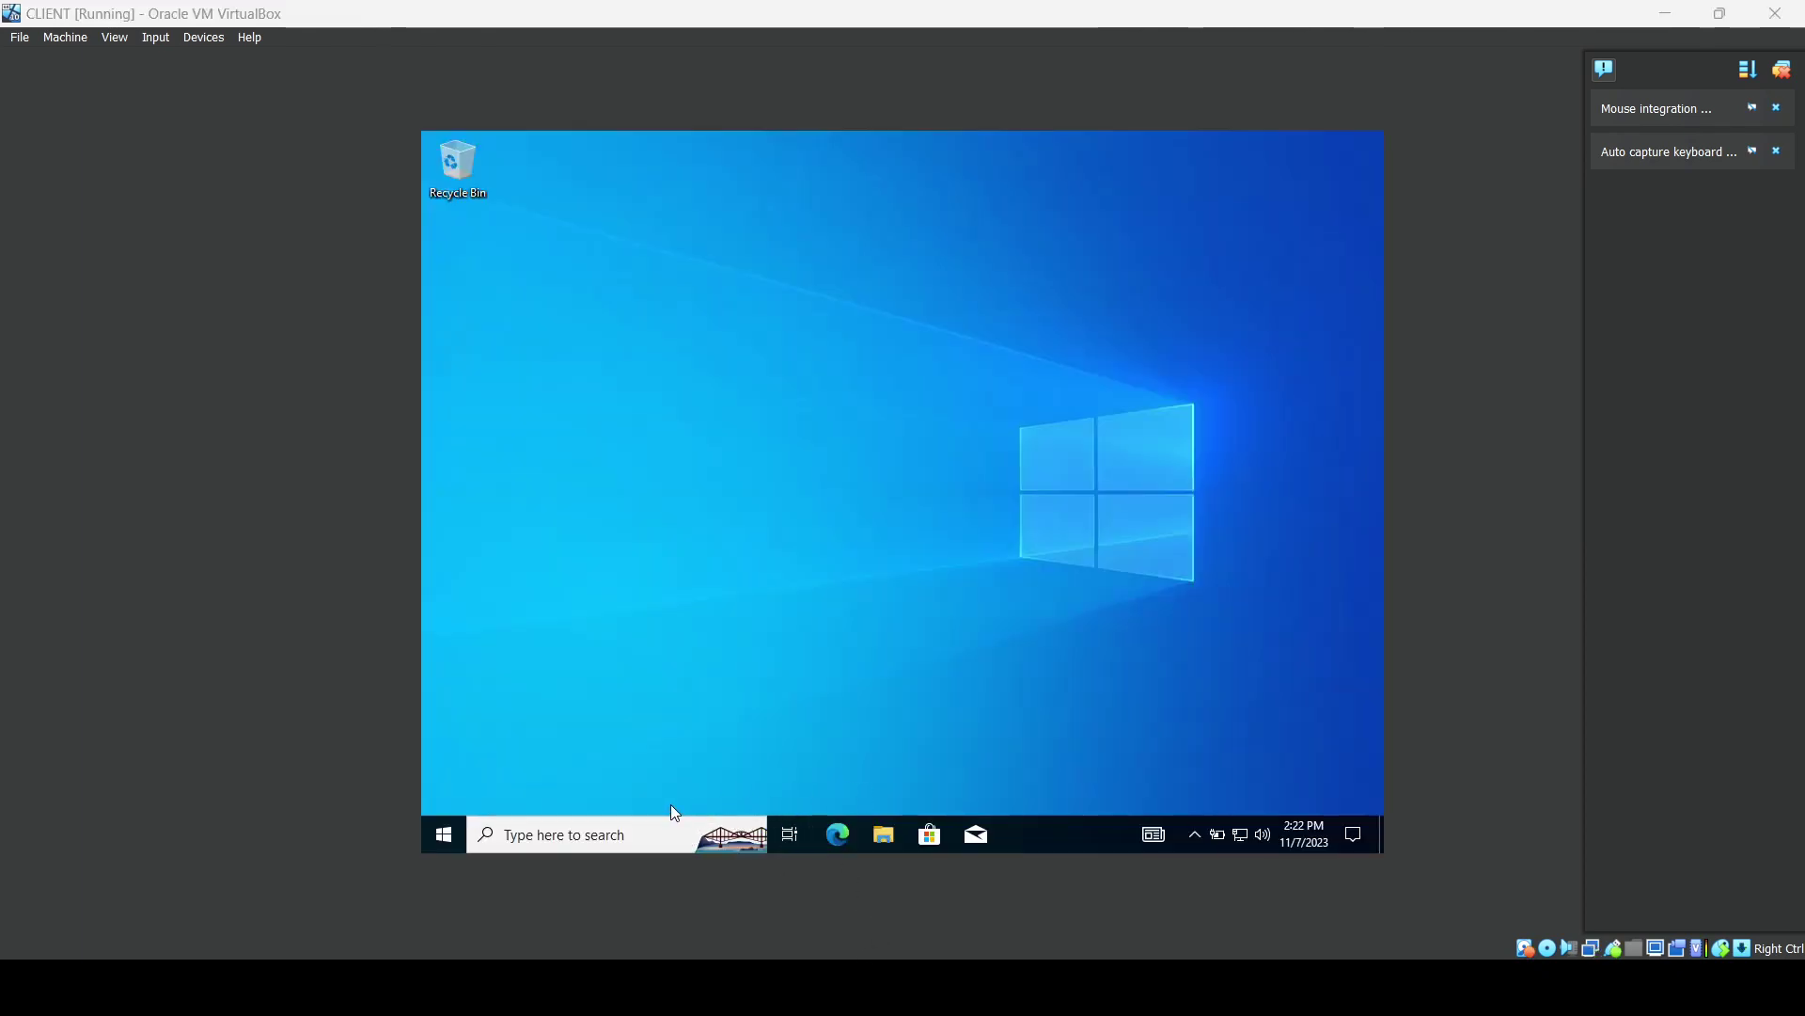
click(592, 837)
Open Command Prompt and ping mydomain.com, stopping it with Ctrl+C after replies from 172.16.0.1.
text(ter)
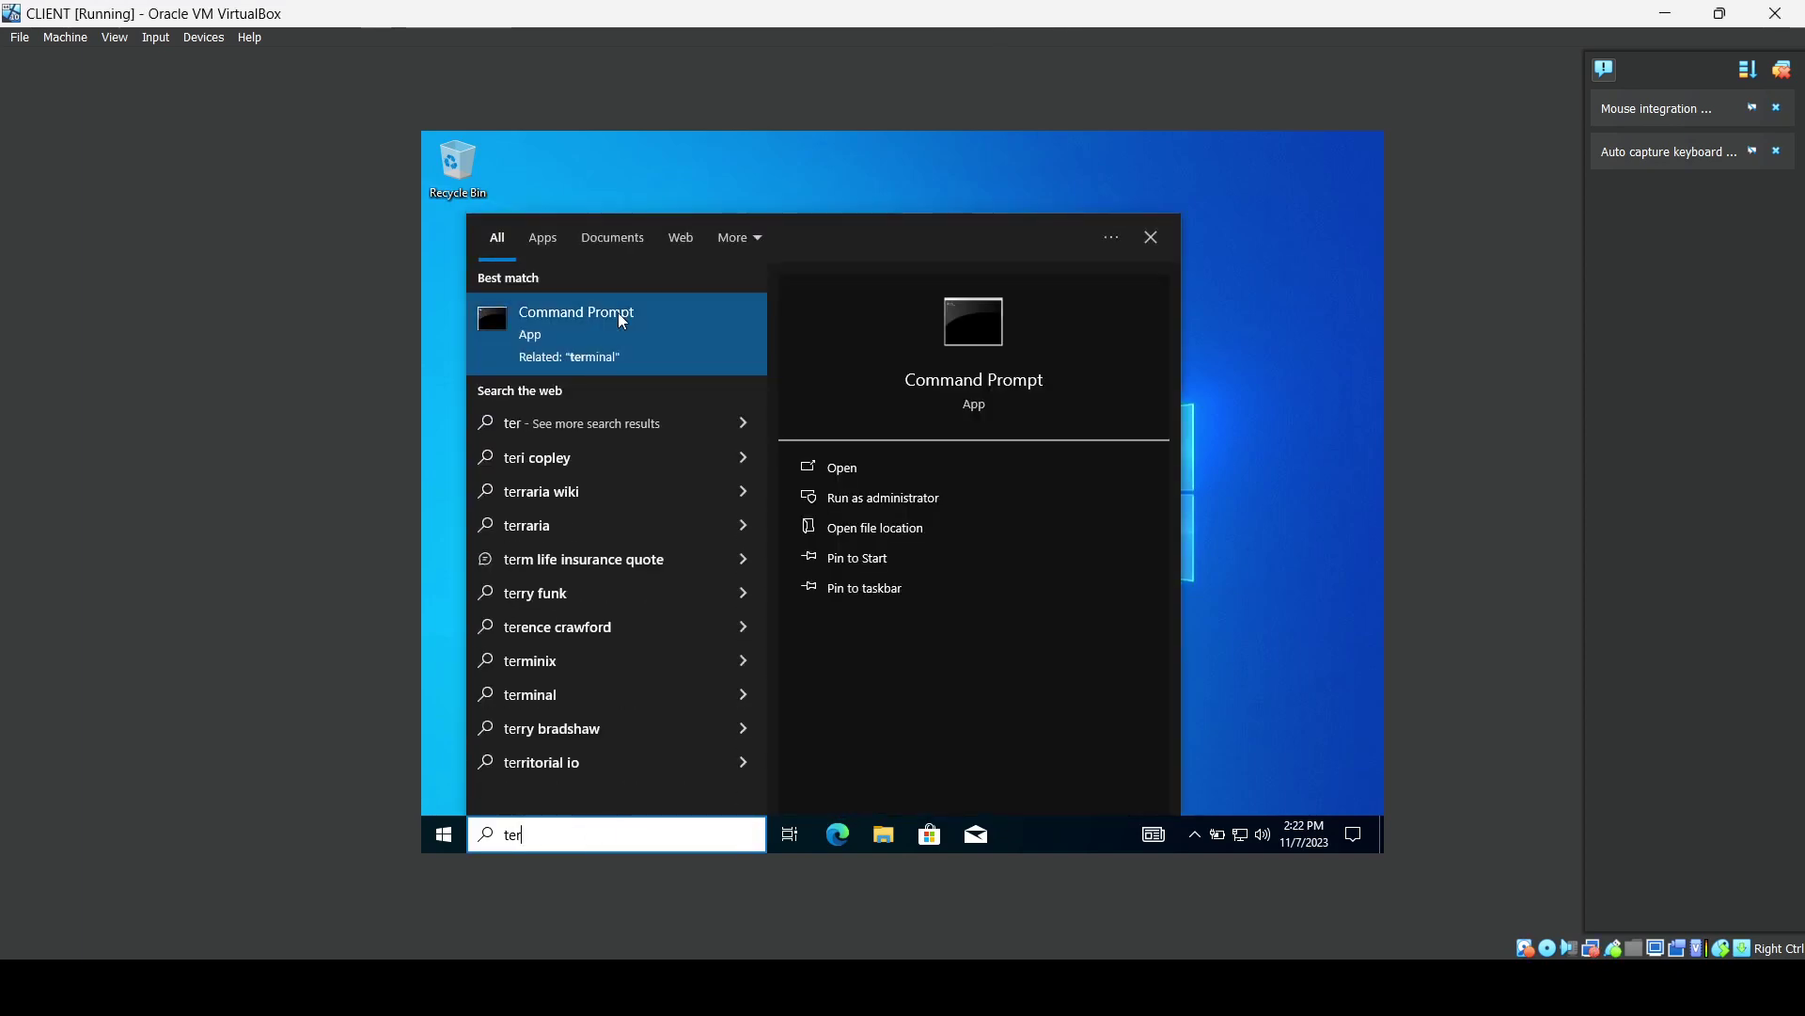
click(629, 306)
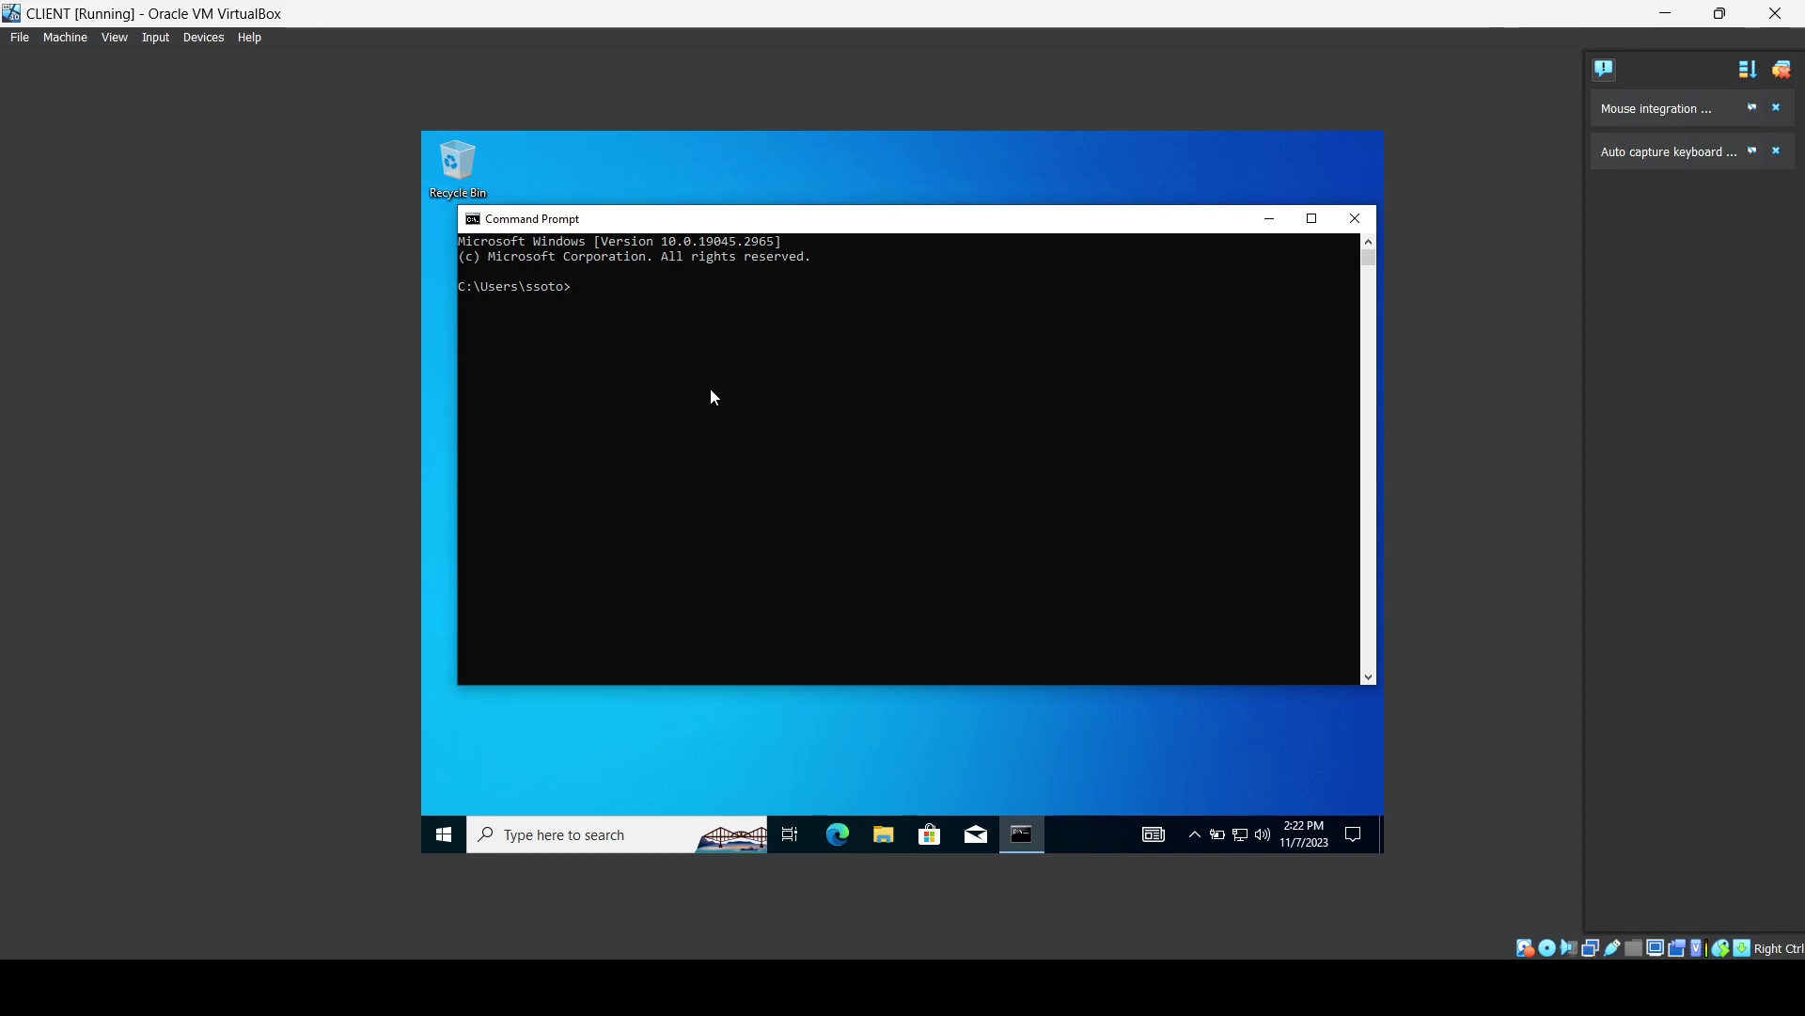
text(pi)
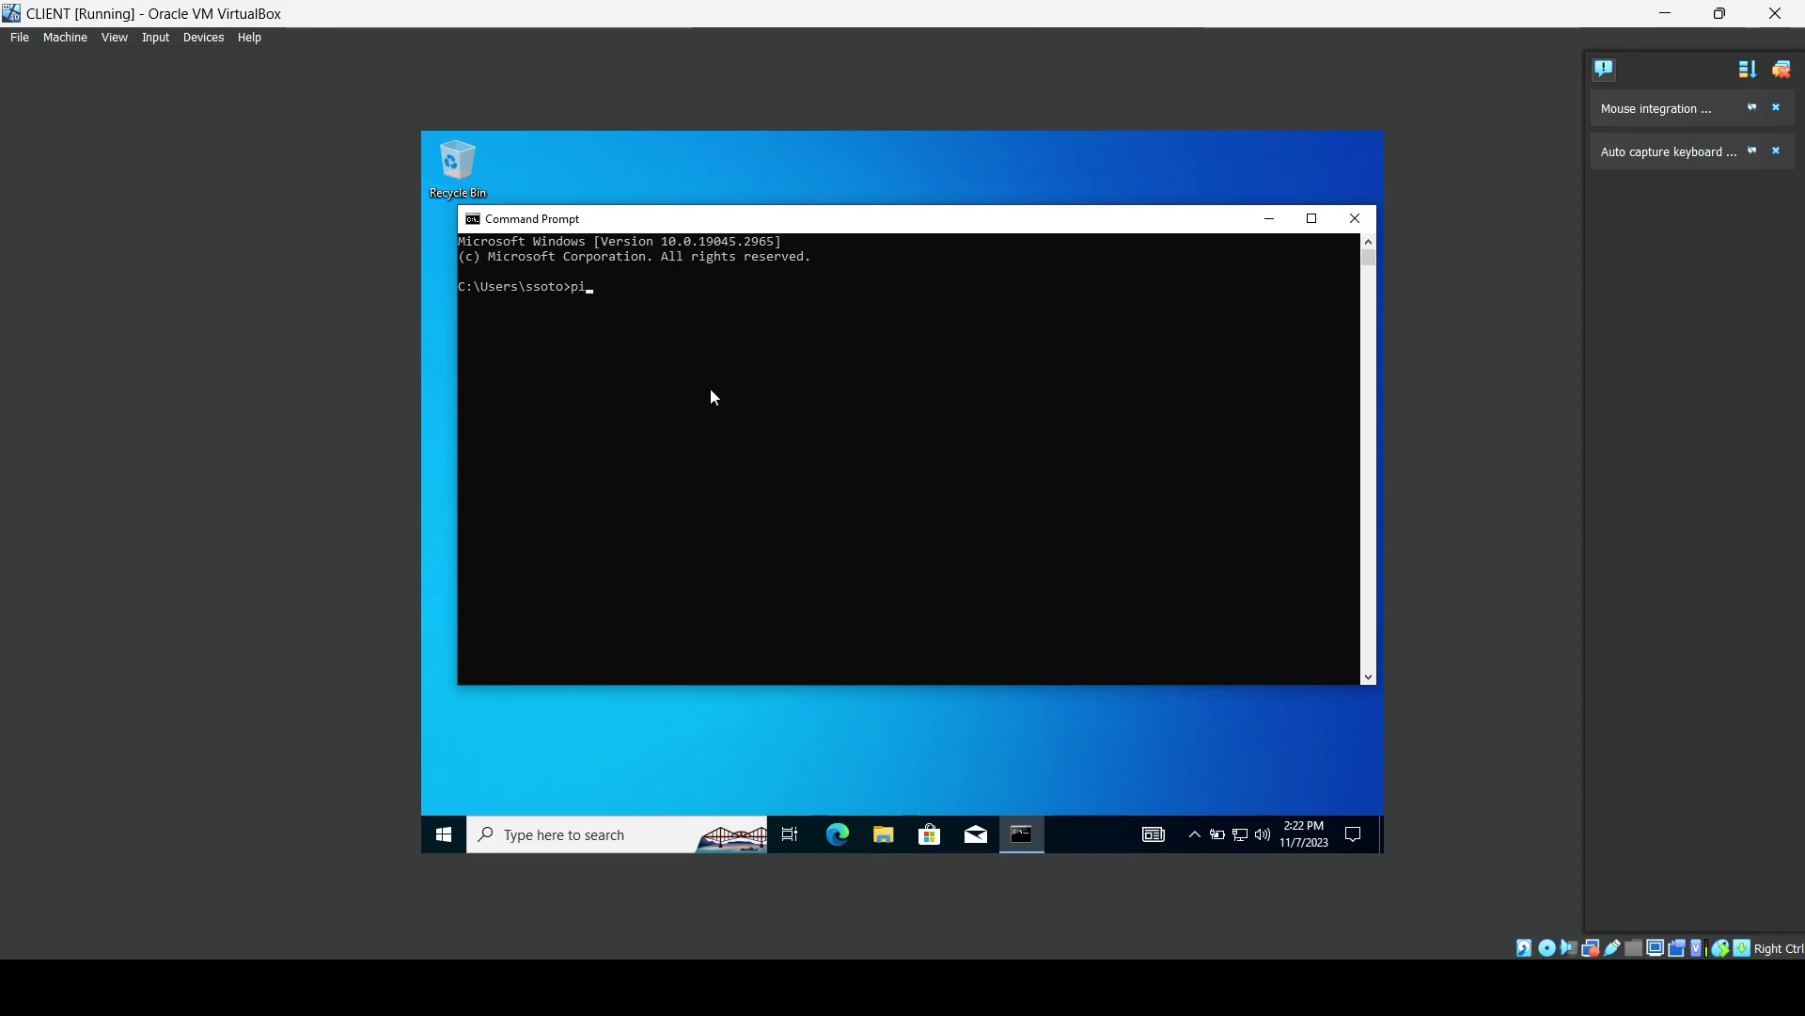
text(ng mydomain)
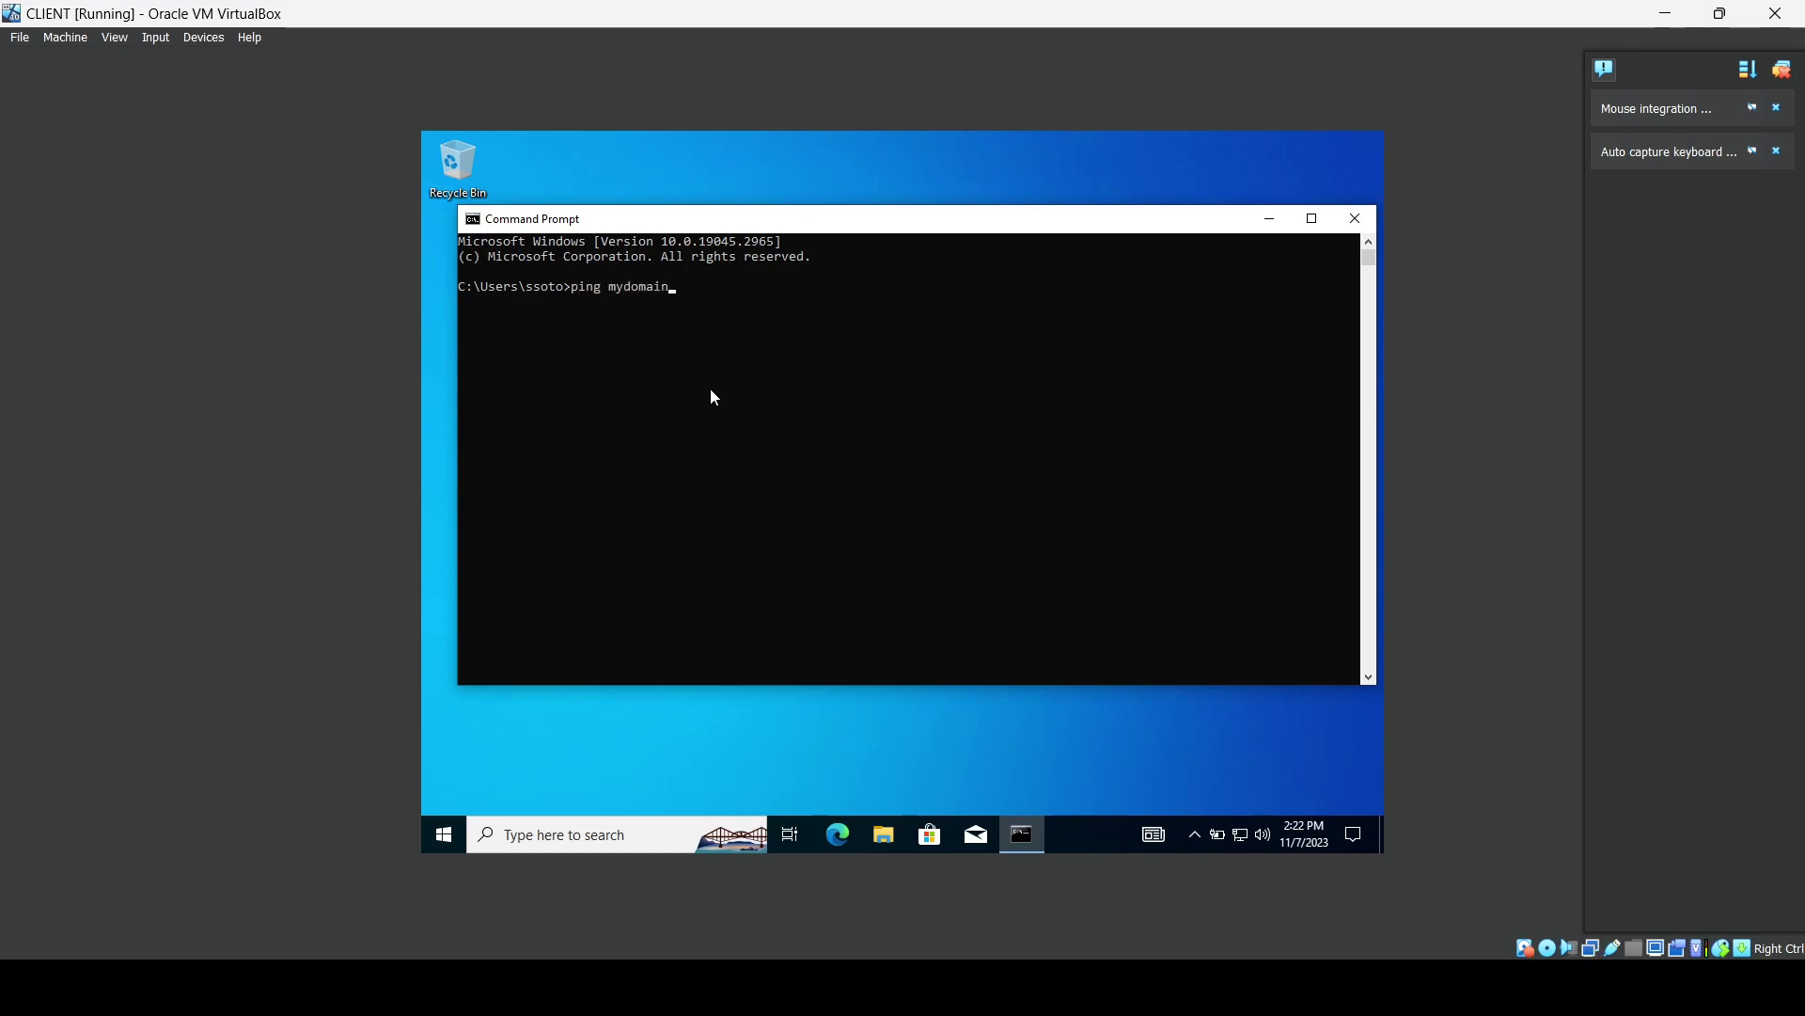
text(.com)
key(Return)
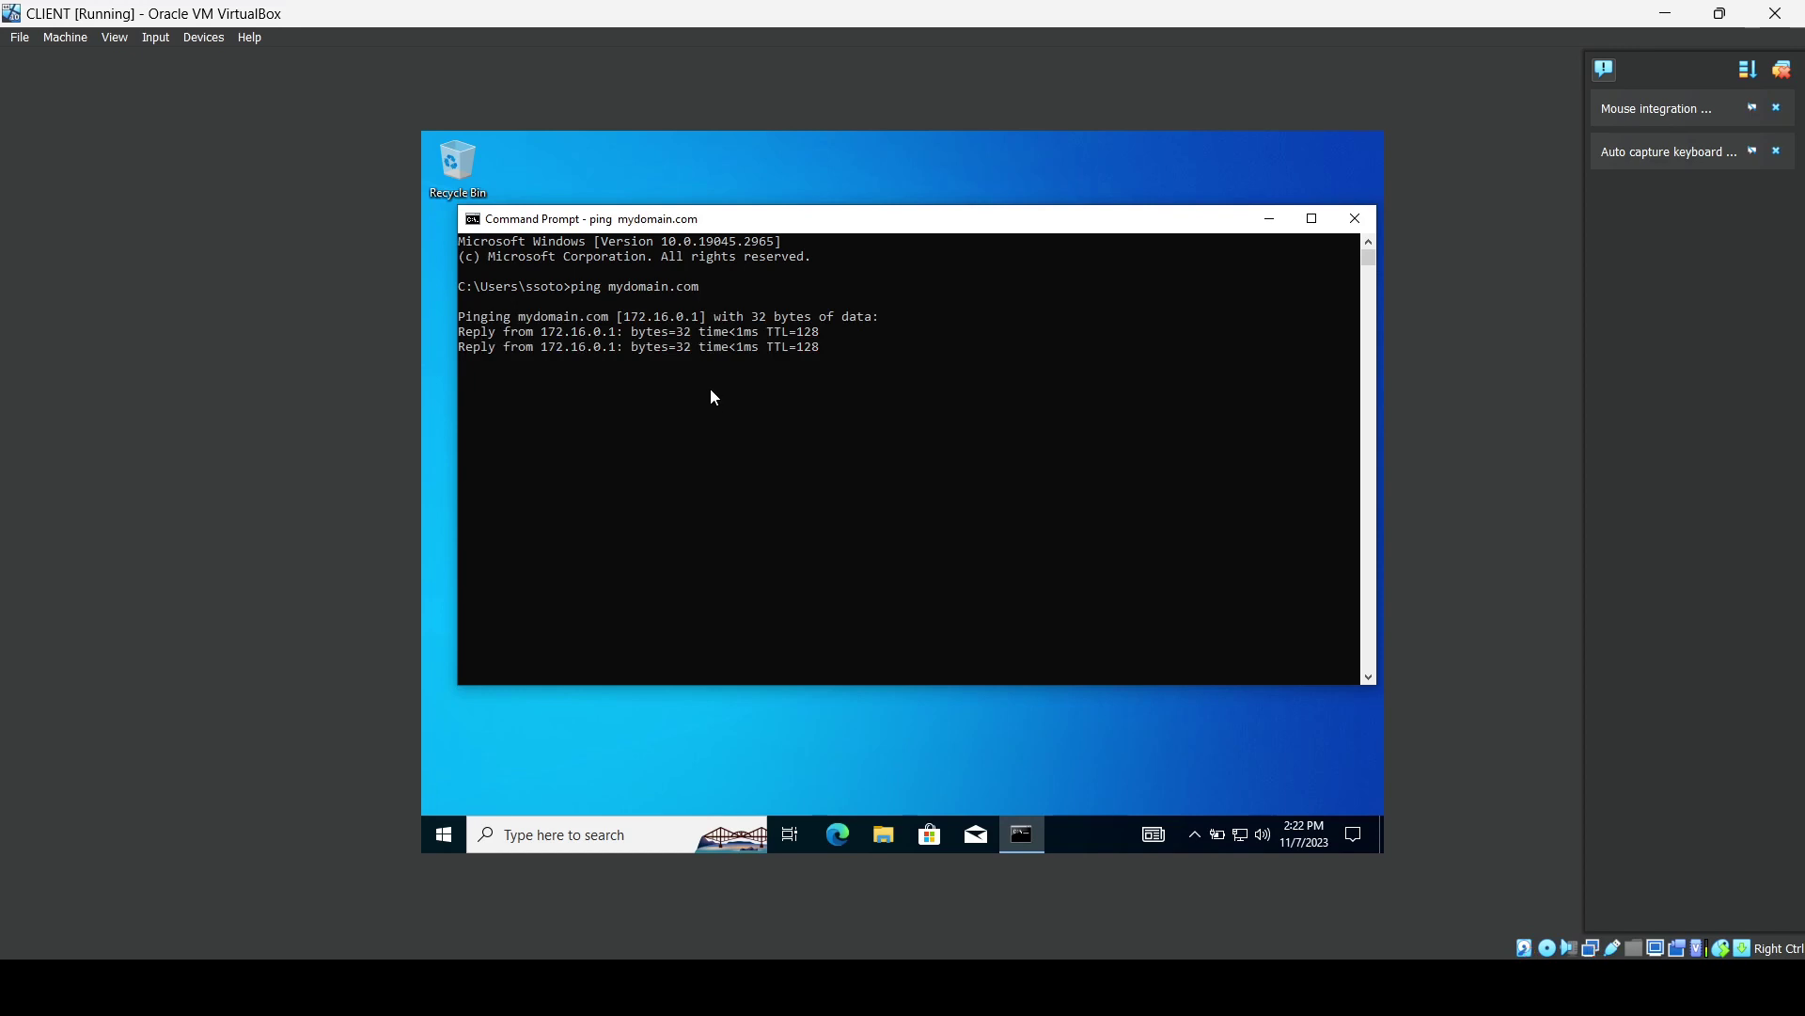
key(ctrl+c)
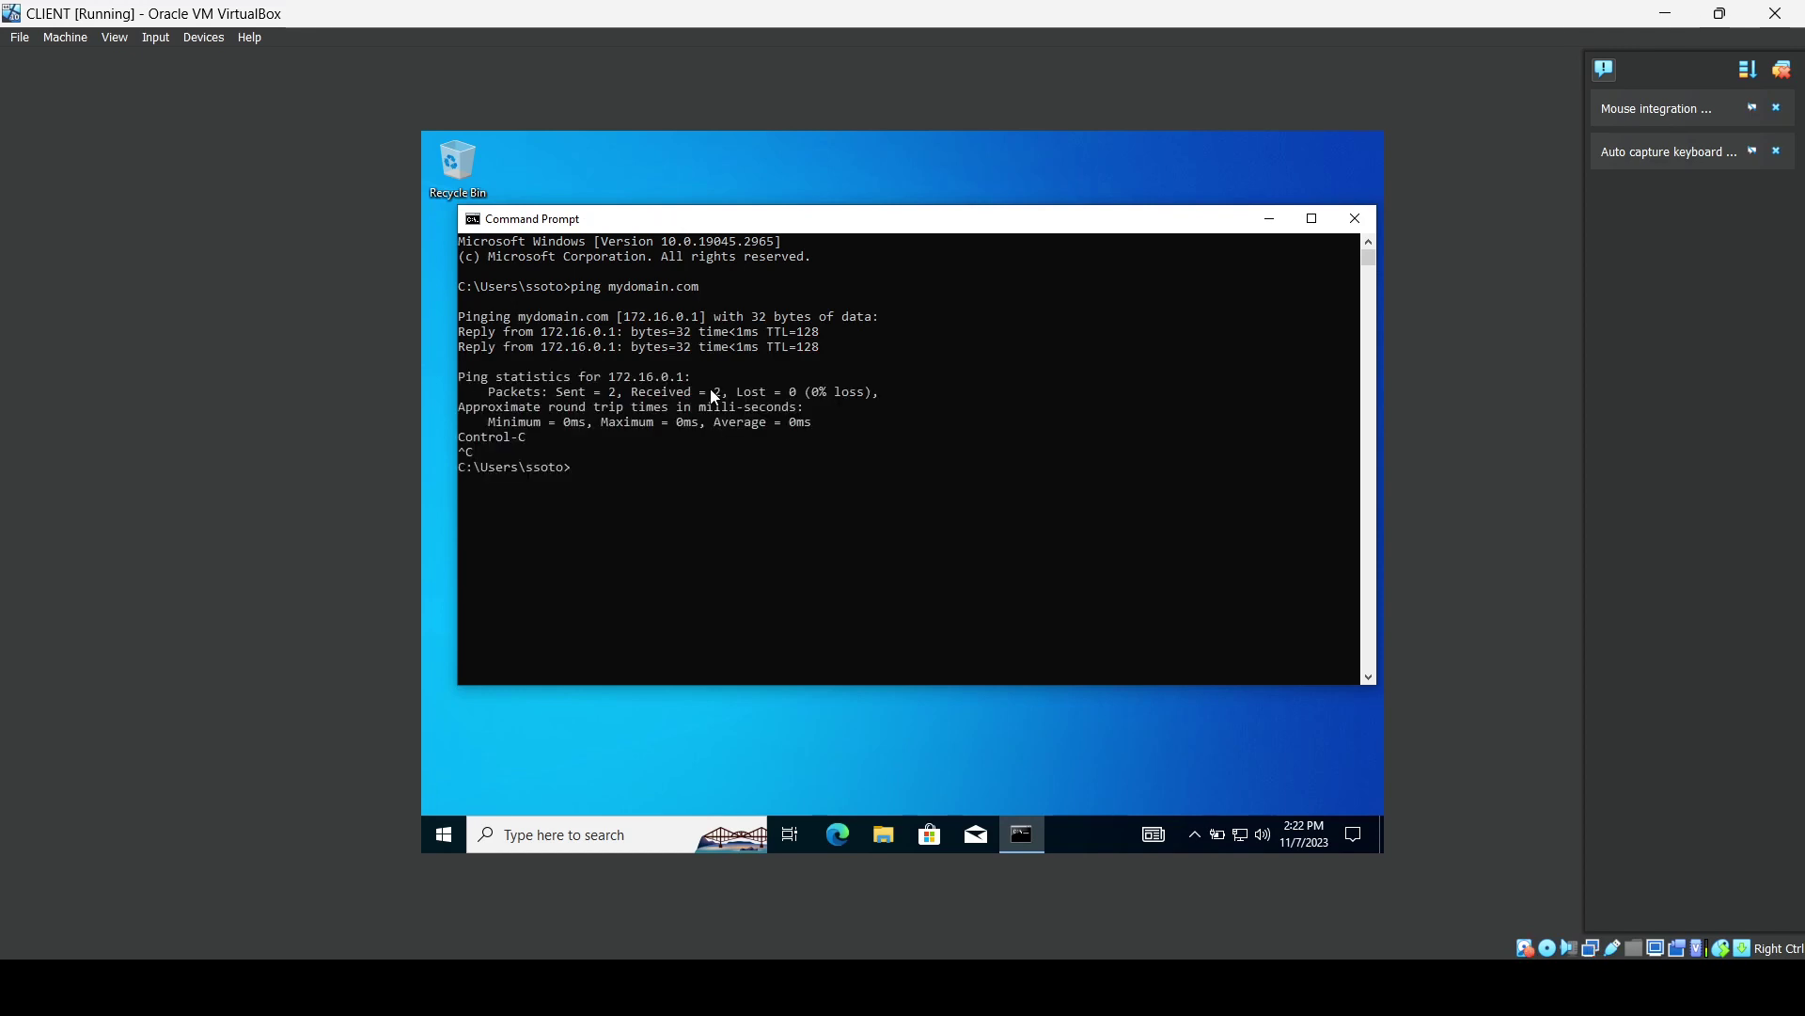
Run ipconfig to confirm IPv4 172.16.0.100, then close Command Prompt.
text(ipconfig)
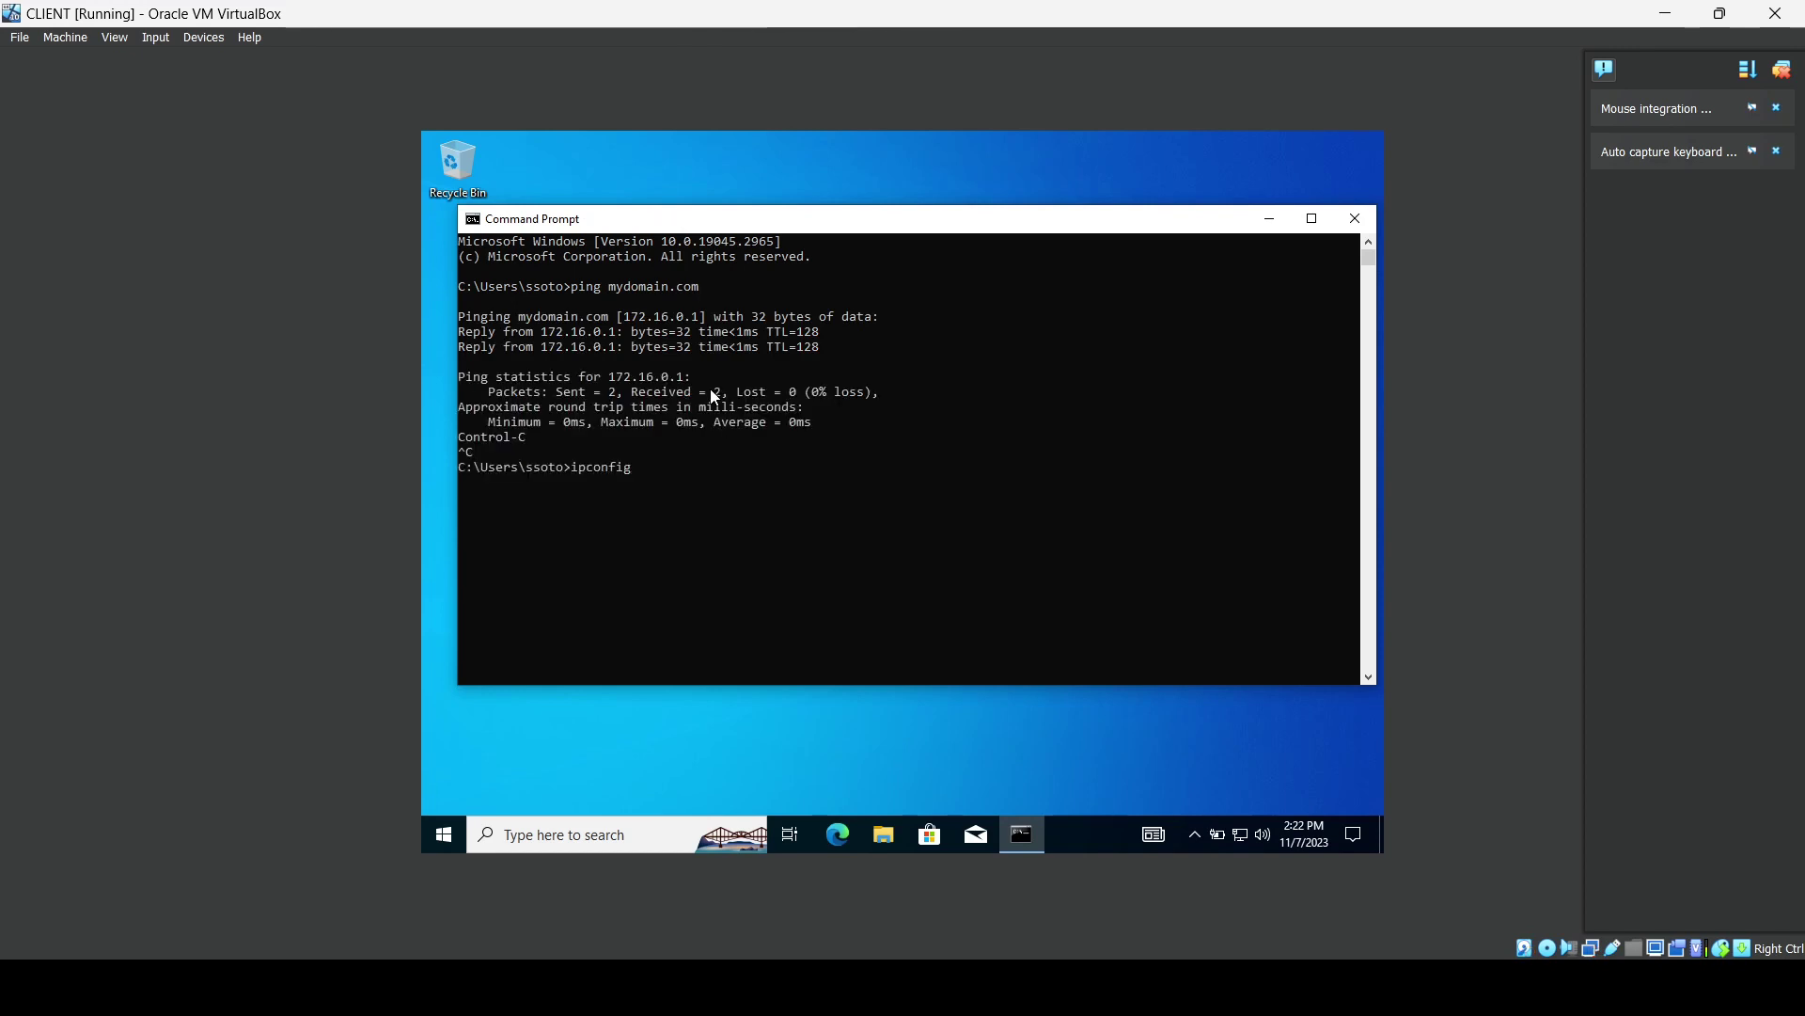
key(Return)
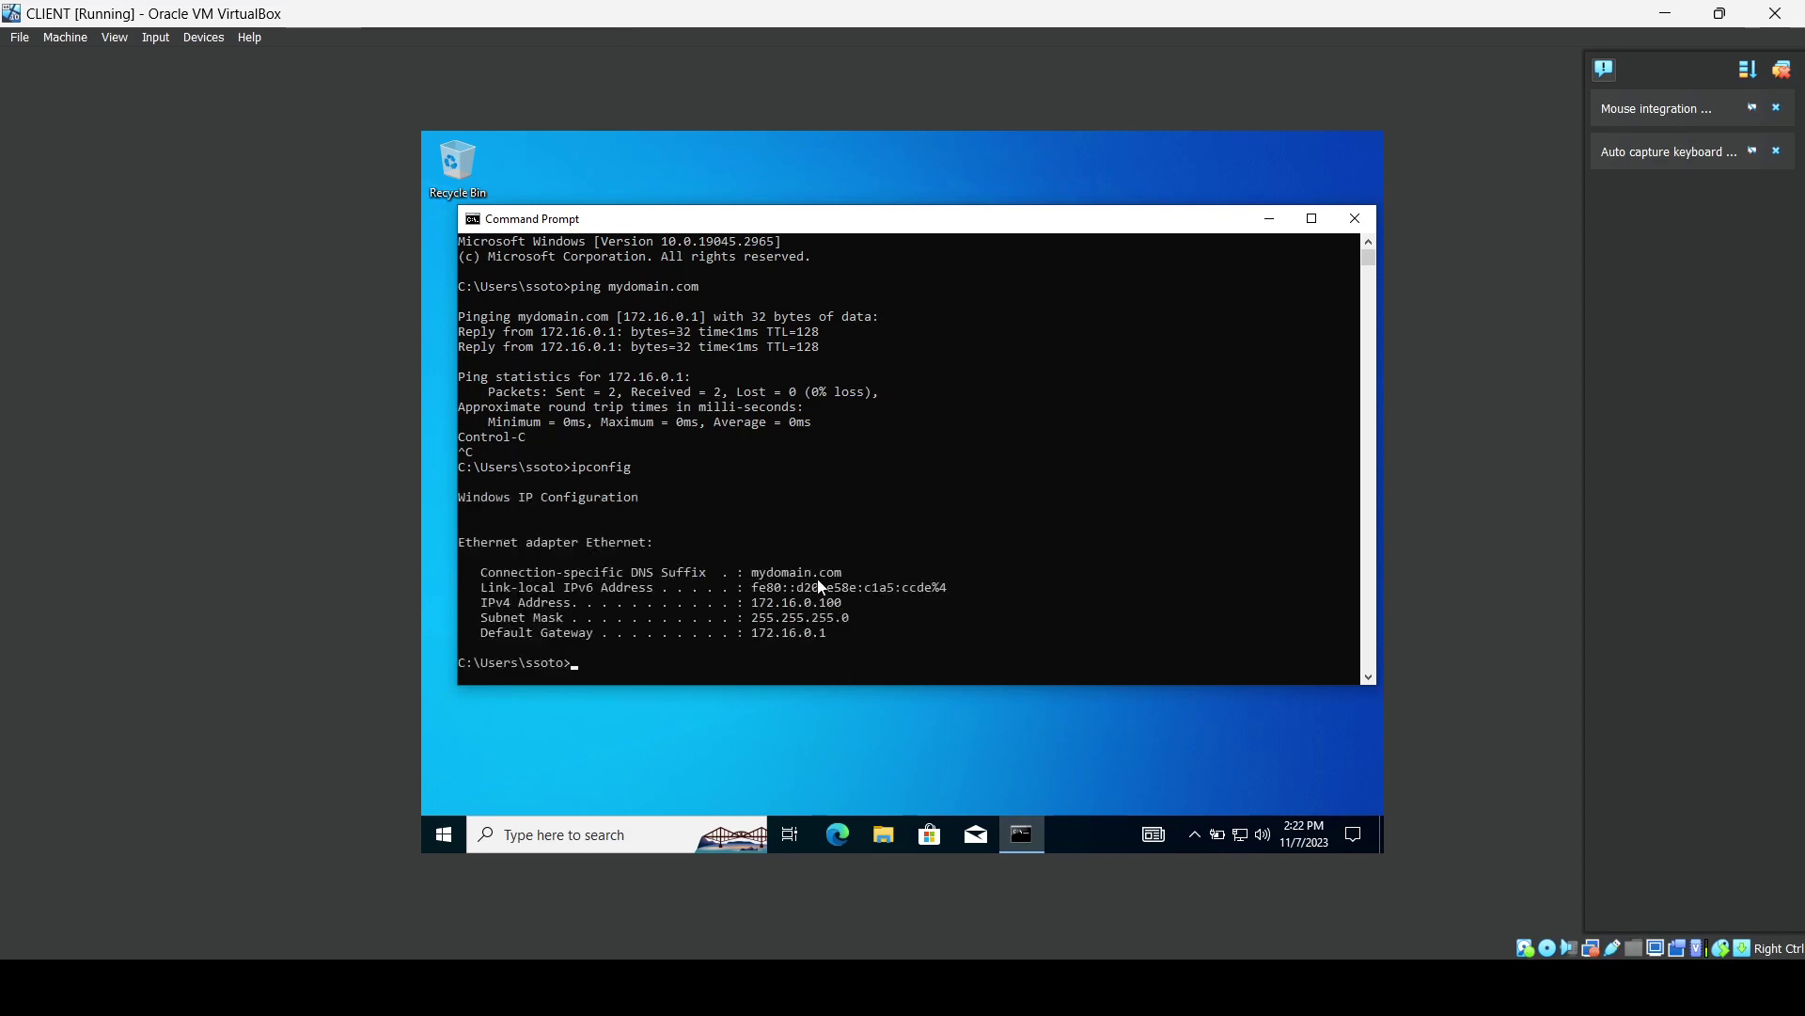
click(1355, 218)
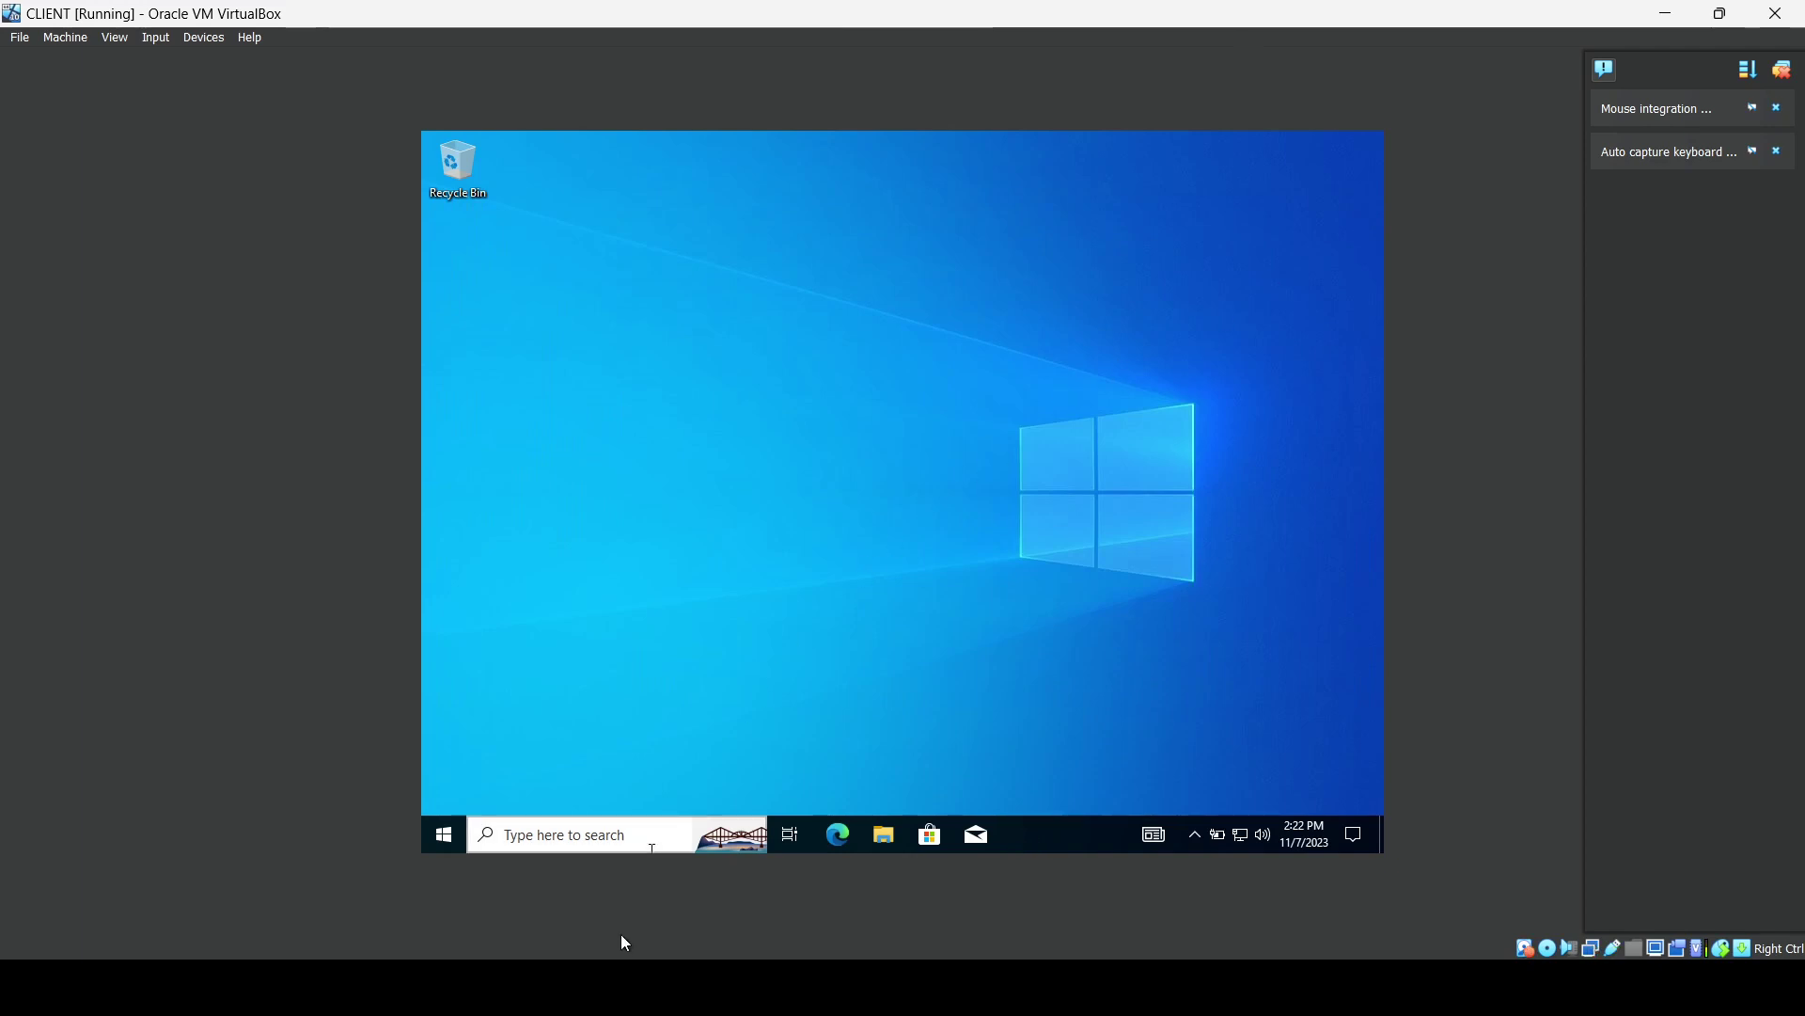
Switch to the DC VM, send Ctrl-Alt-Del, and sign in with the account password.
mouse_move(662, 985)
click(583, 888)
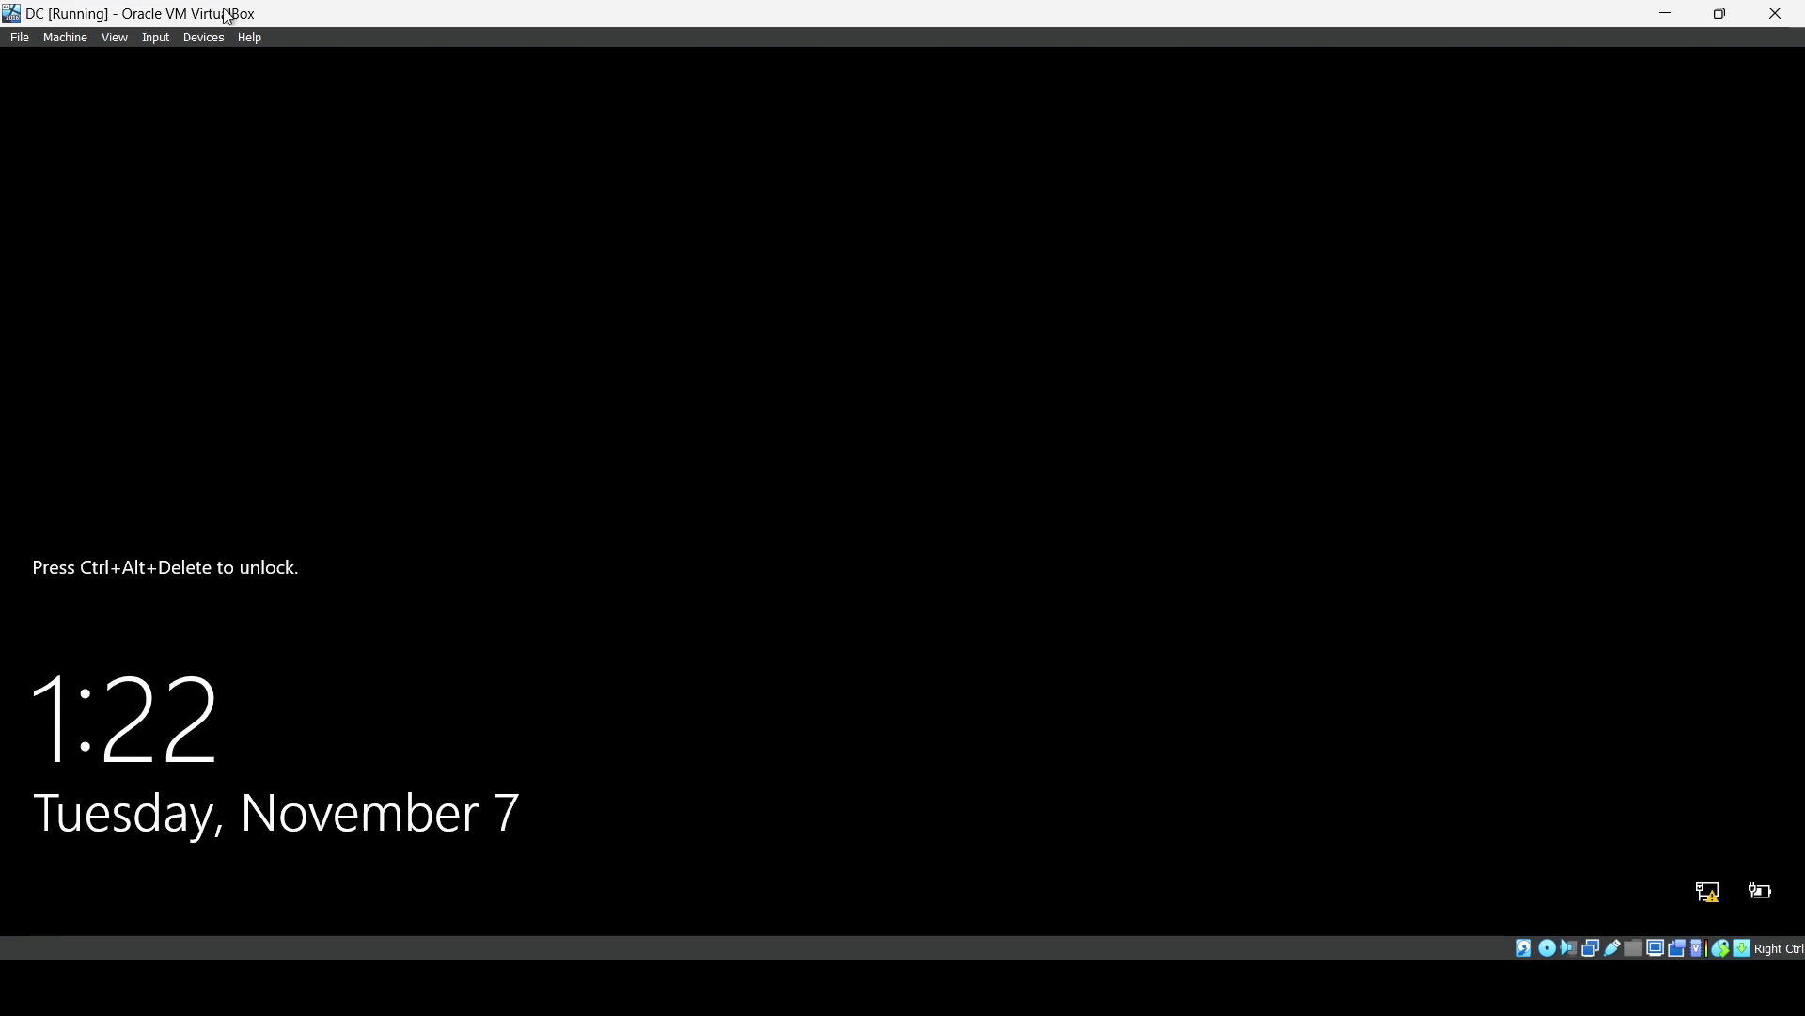
click(204, 37)
mouse_move(152, 37)
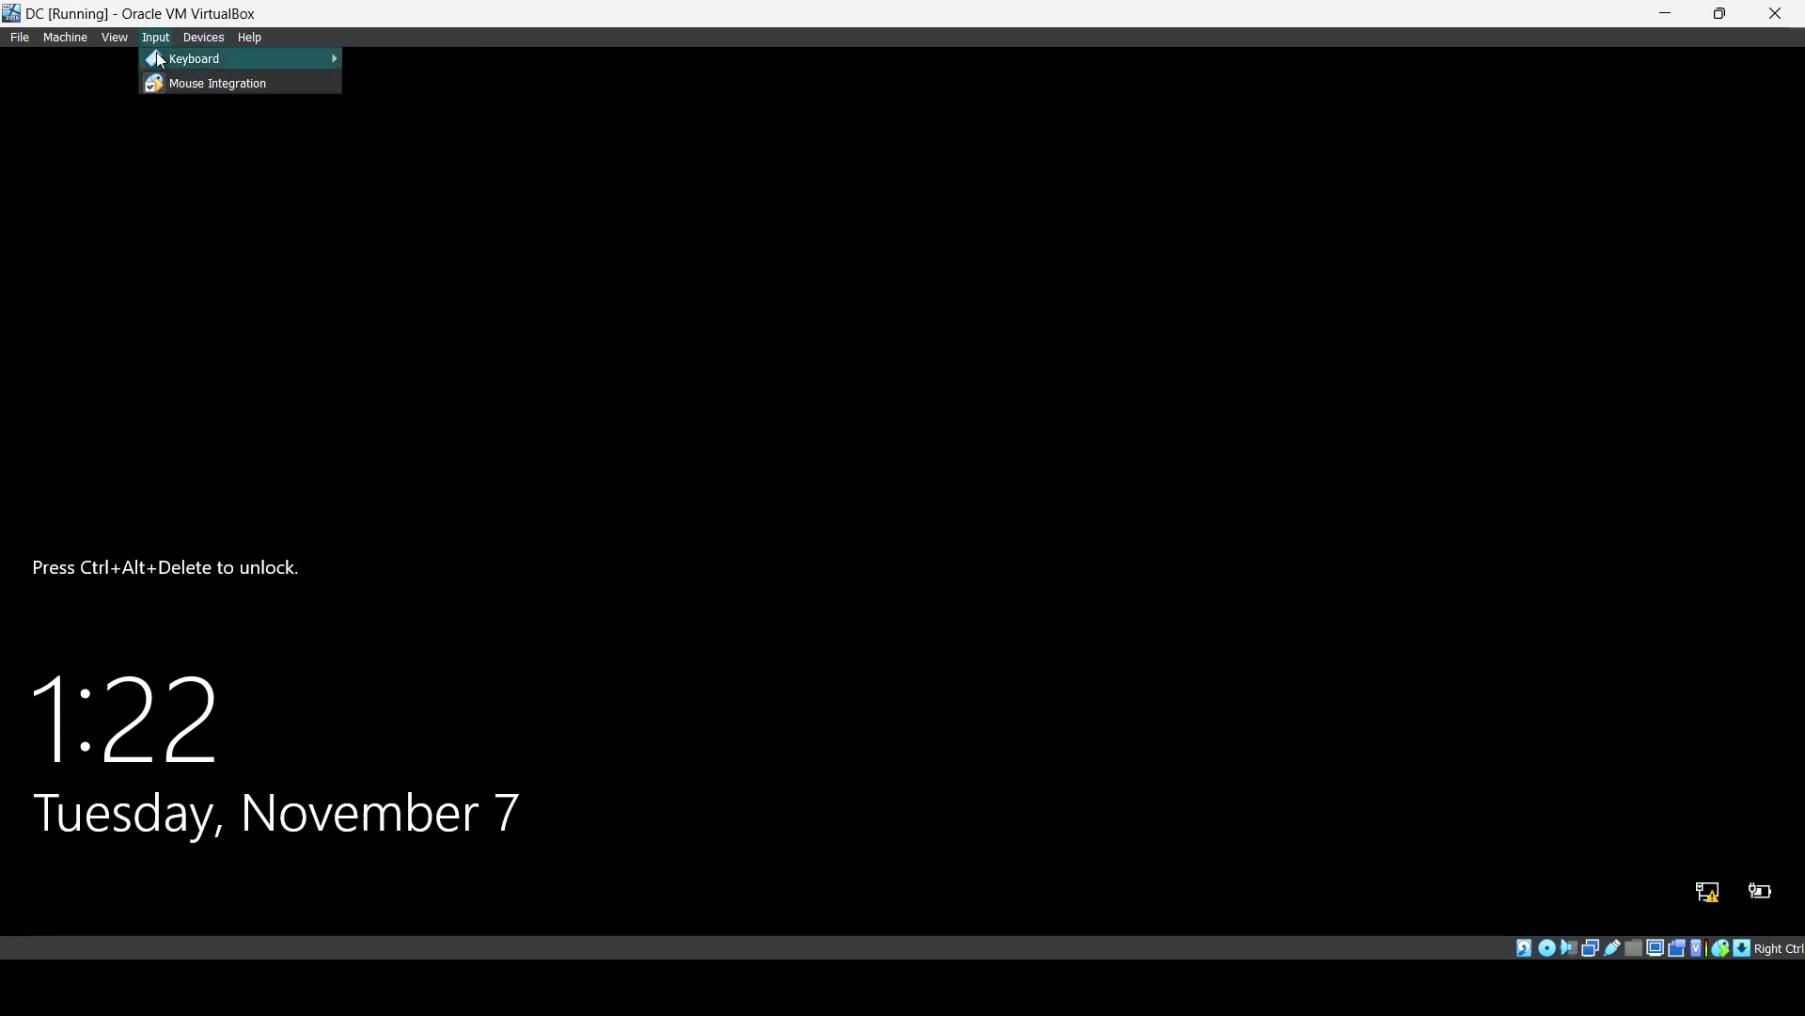
mouse_move(252, 58)
click(454, 103)
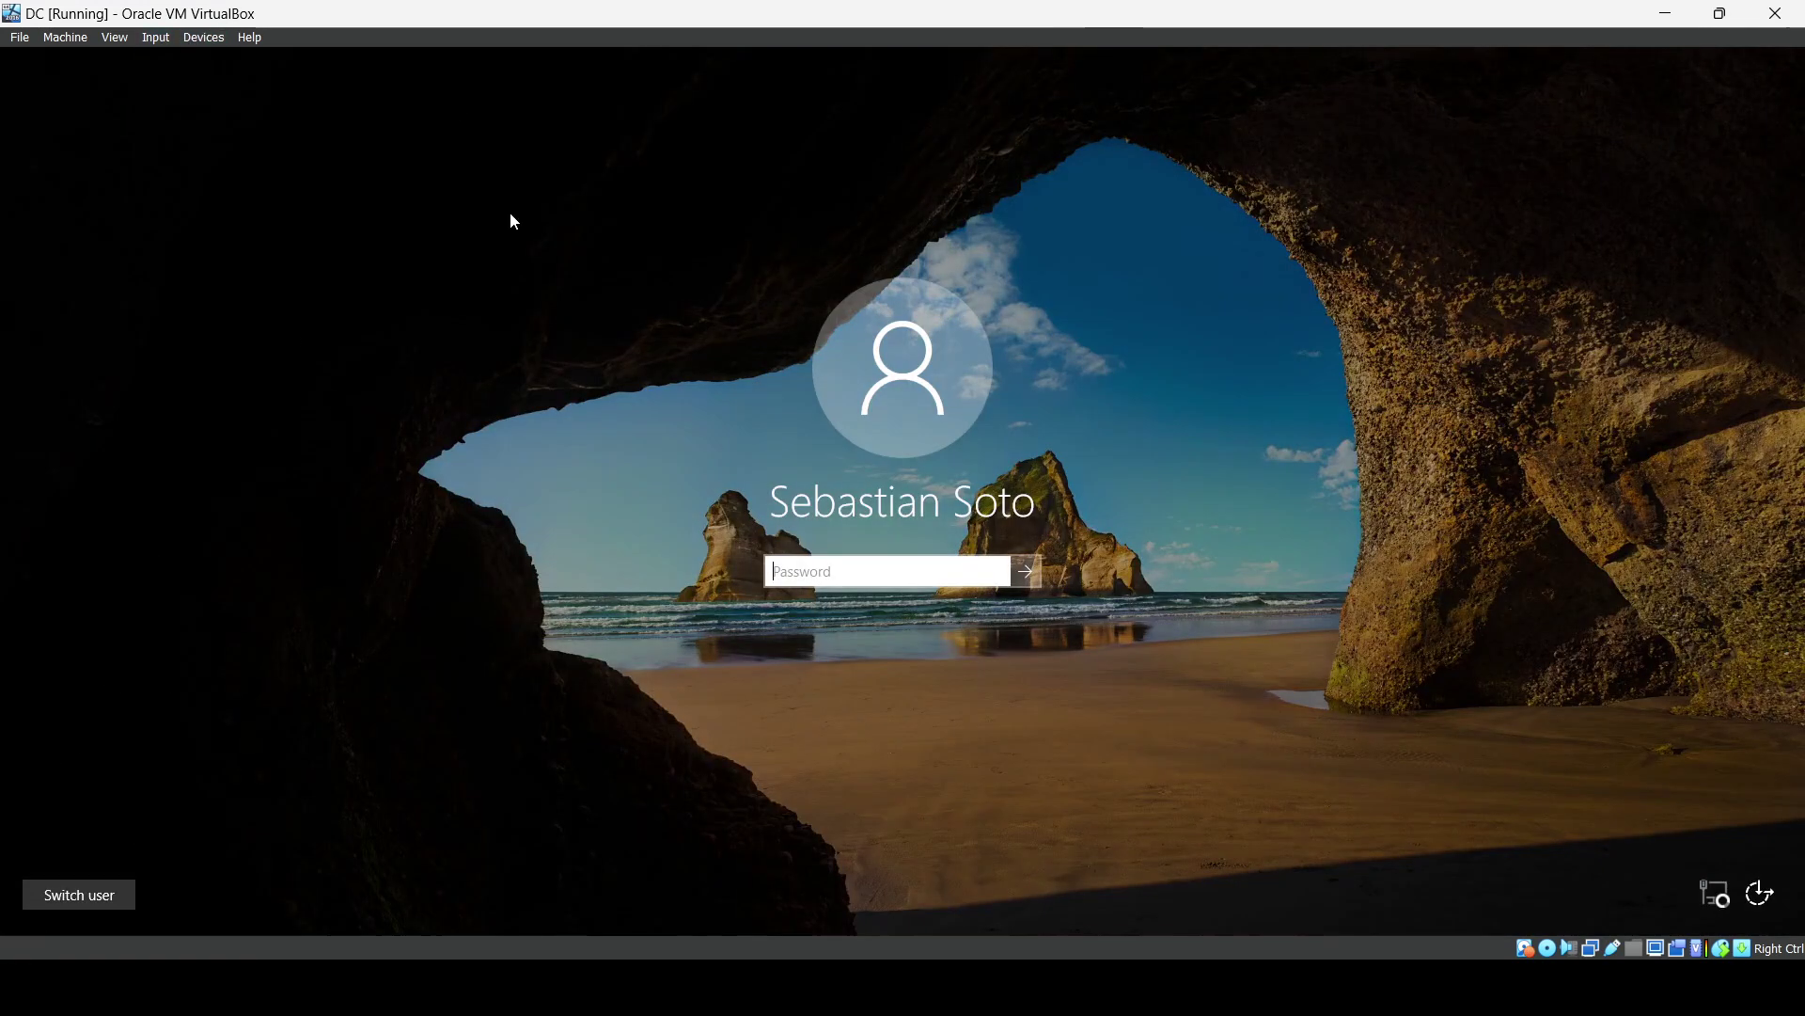
text(•••••)
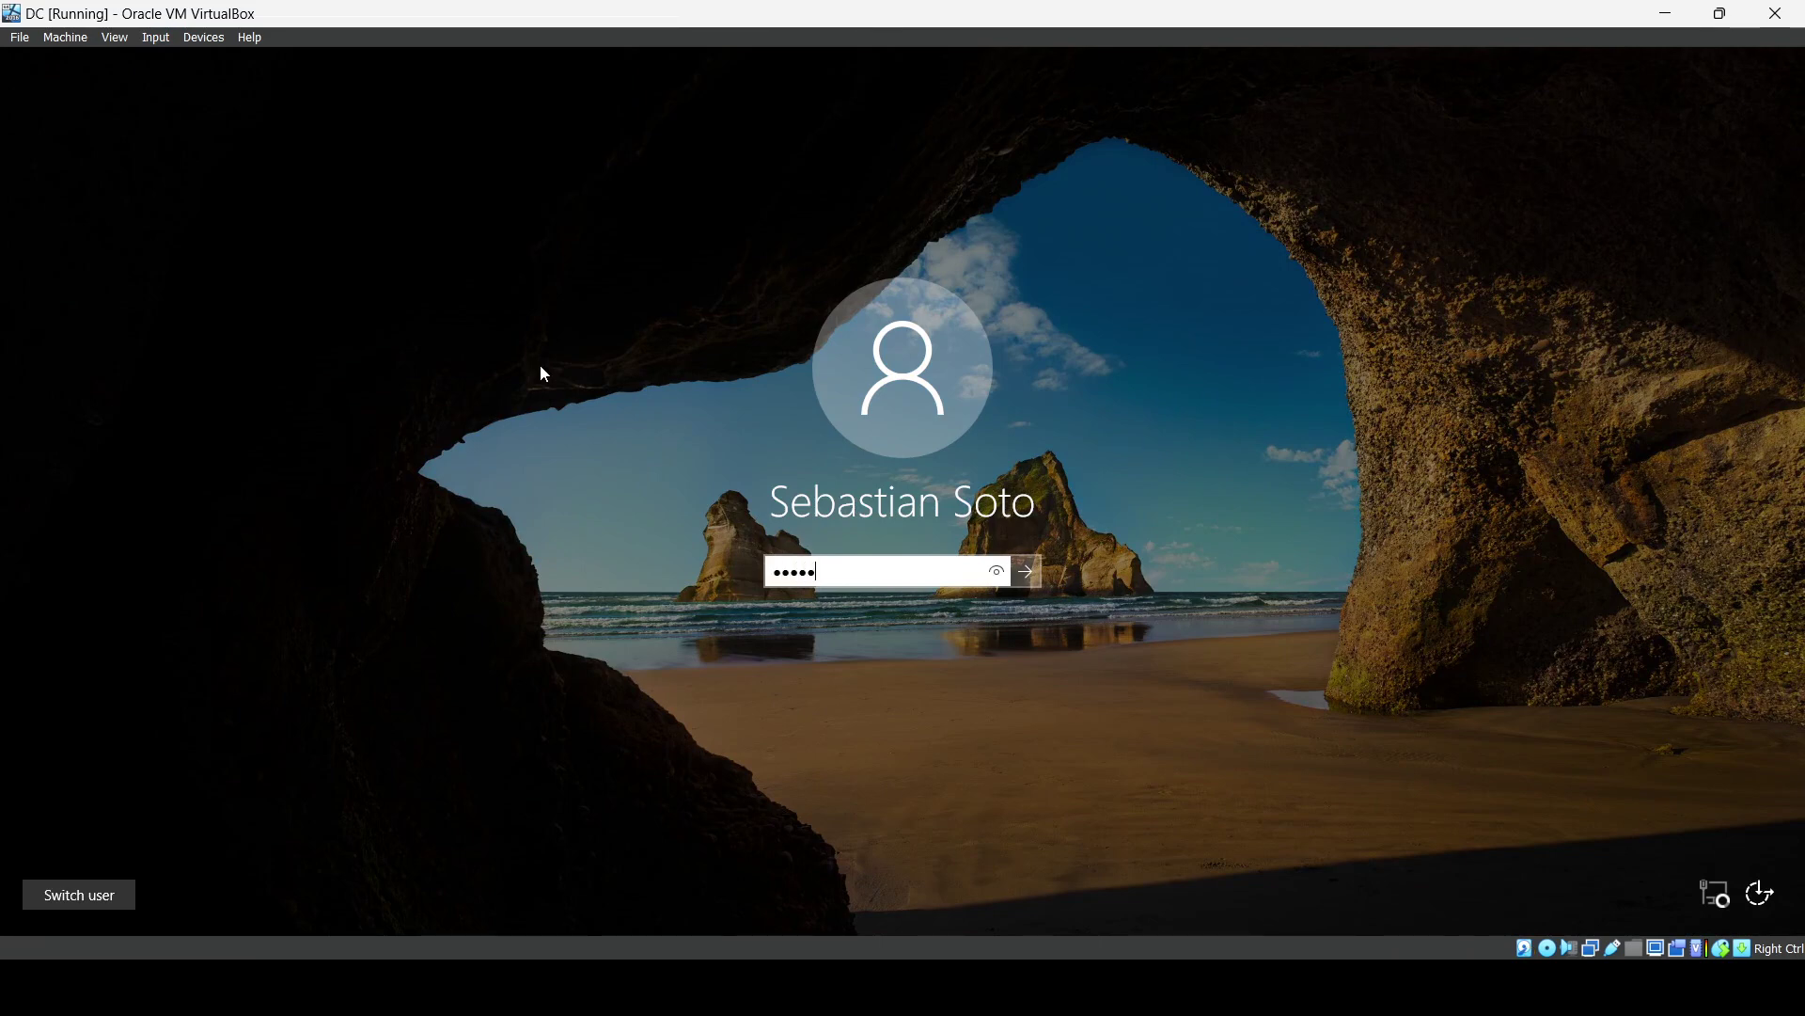
key(Return)
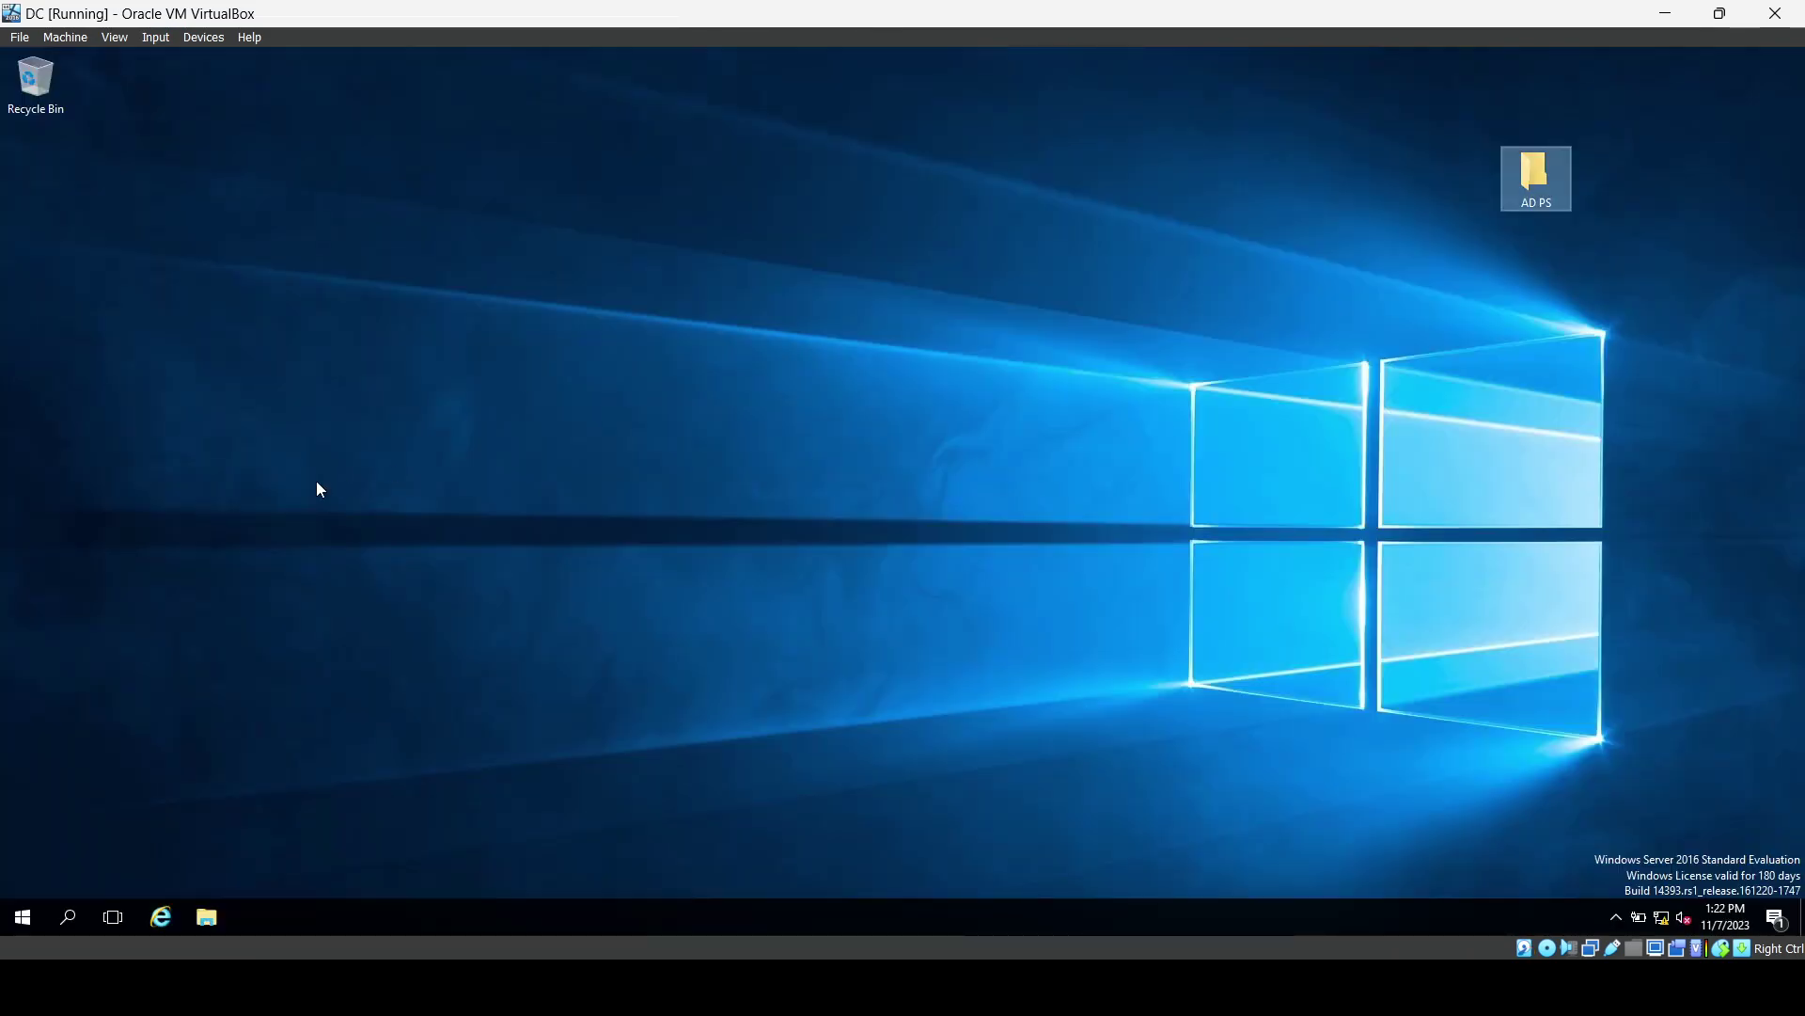
Launch the DHCP console from Windows Administrative Tools and maximize it.
click(32, 917)
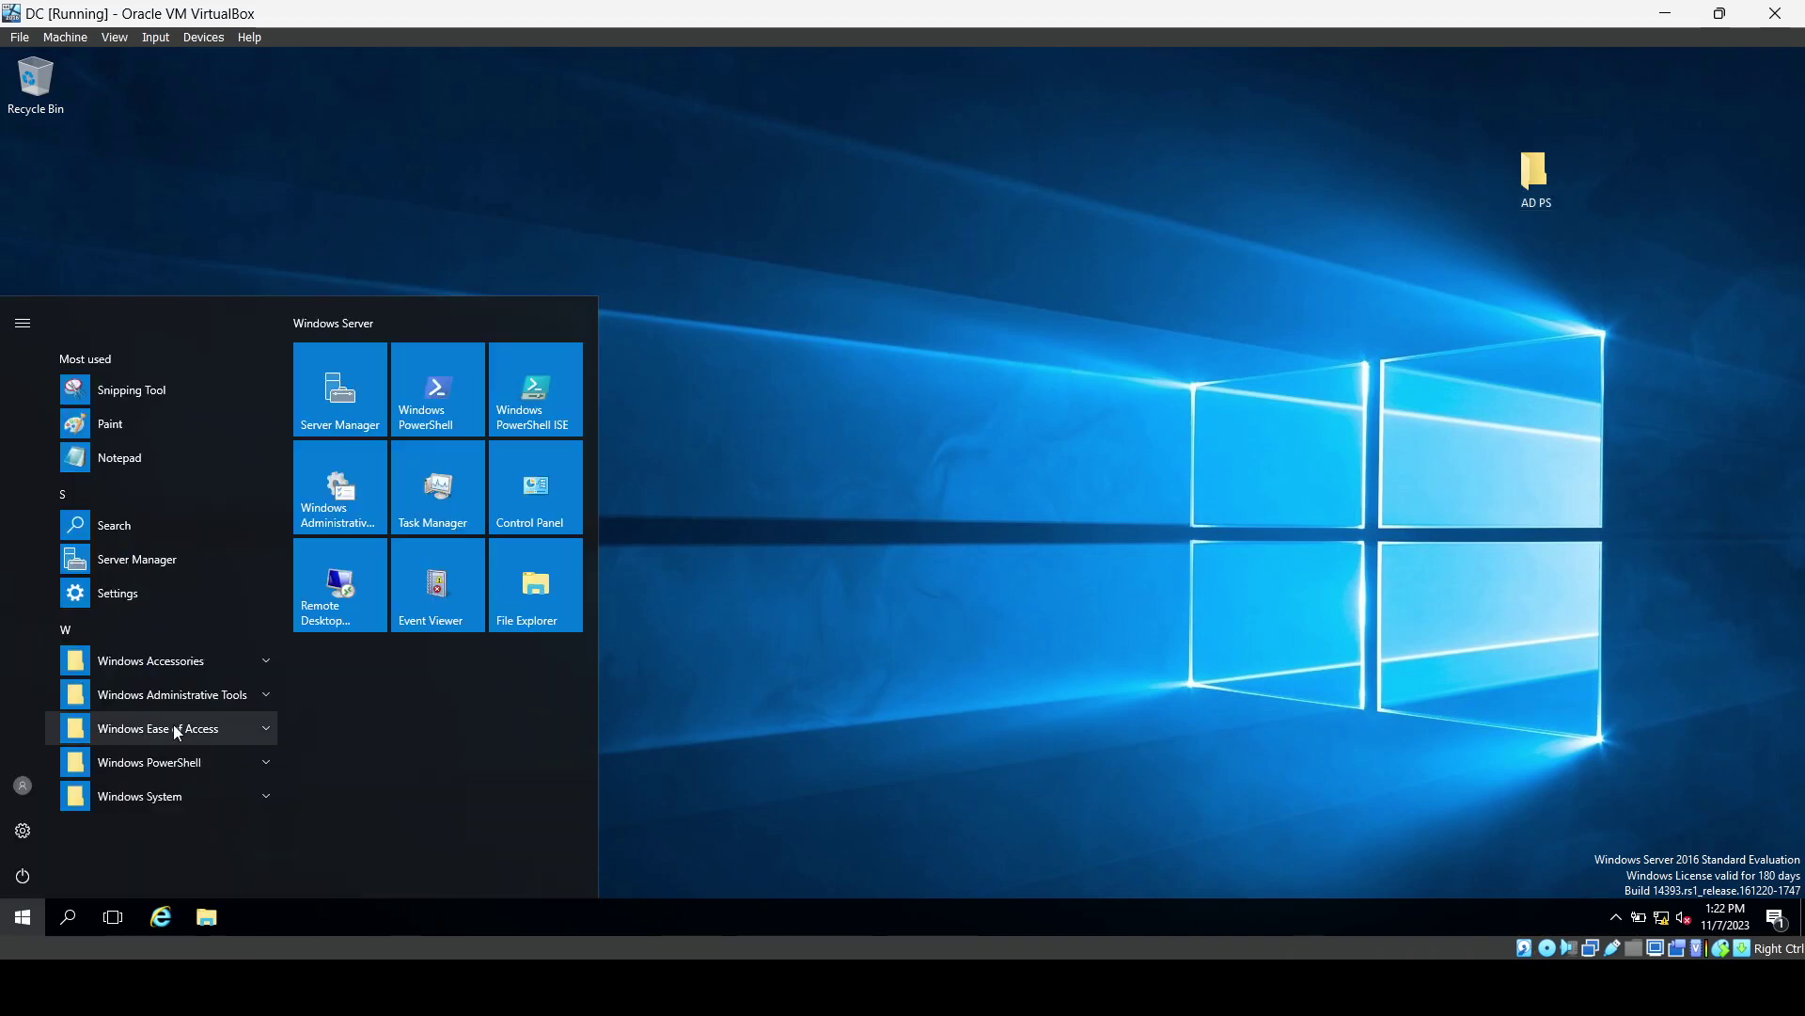
click(179, 707)
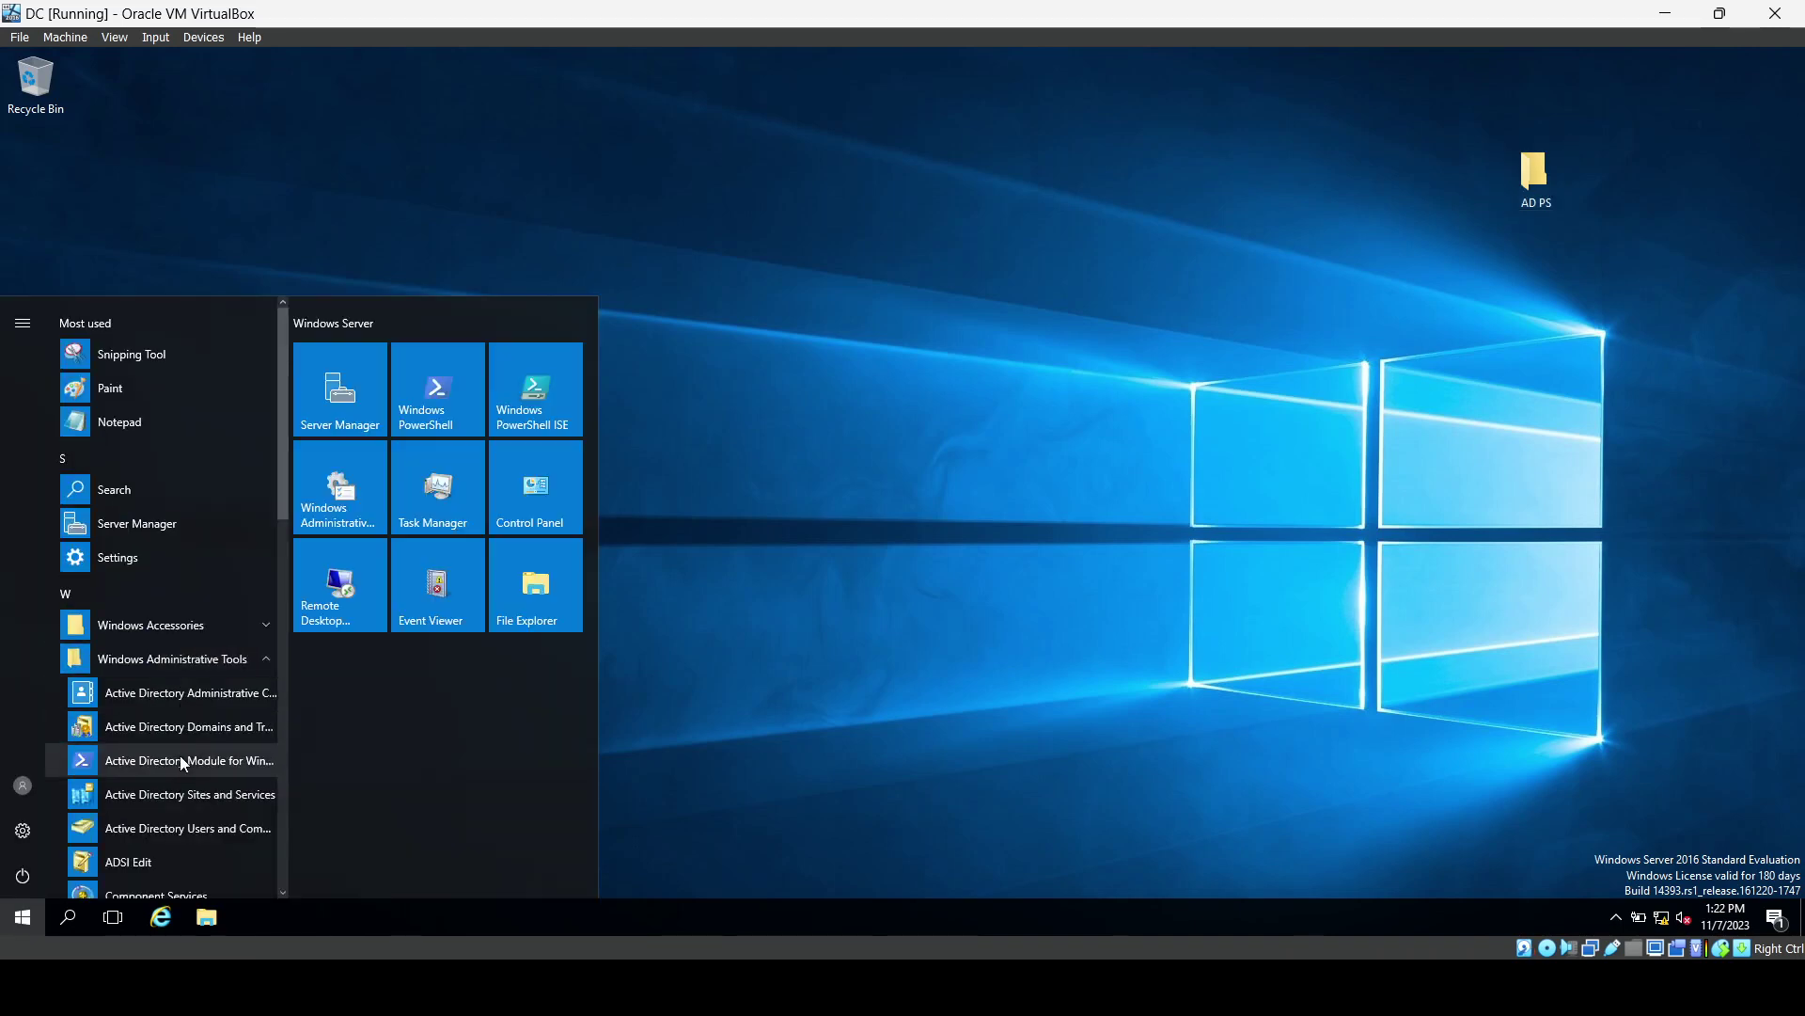
scroll(179, 755, down, 4)
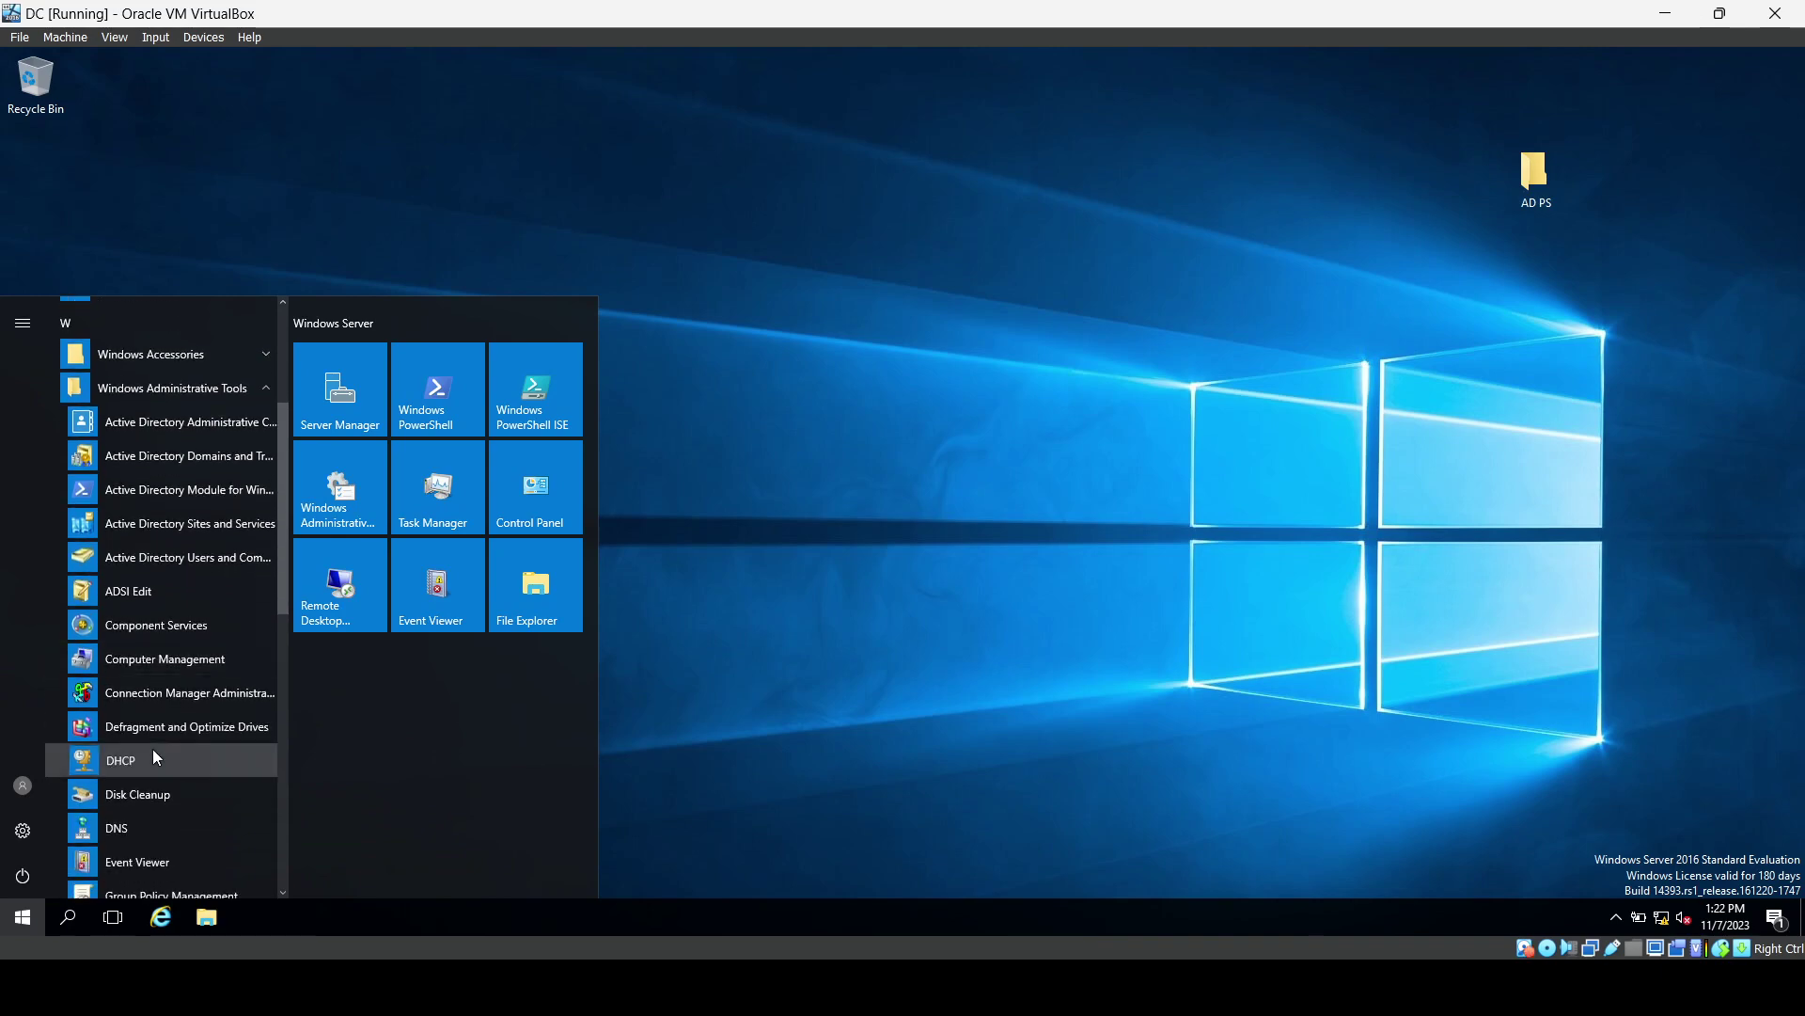
click(154, 756)
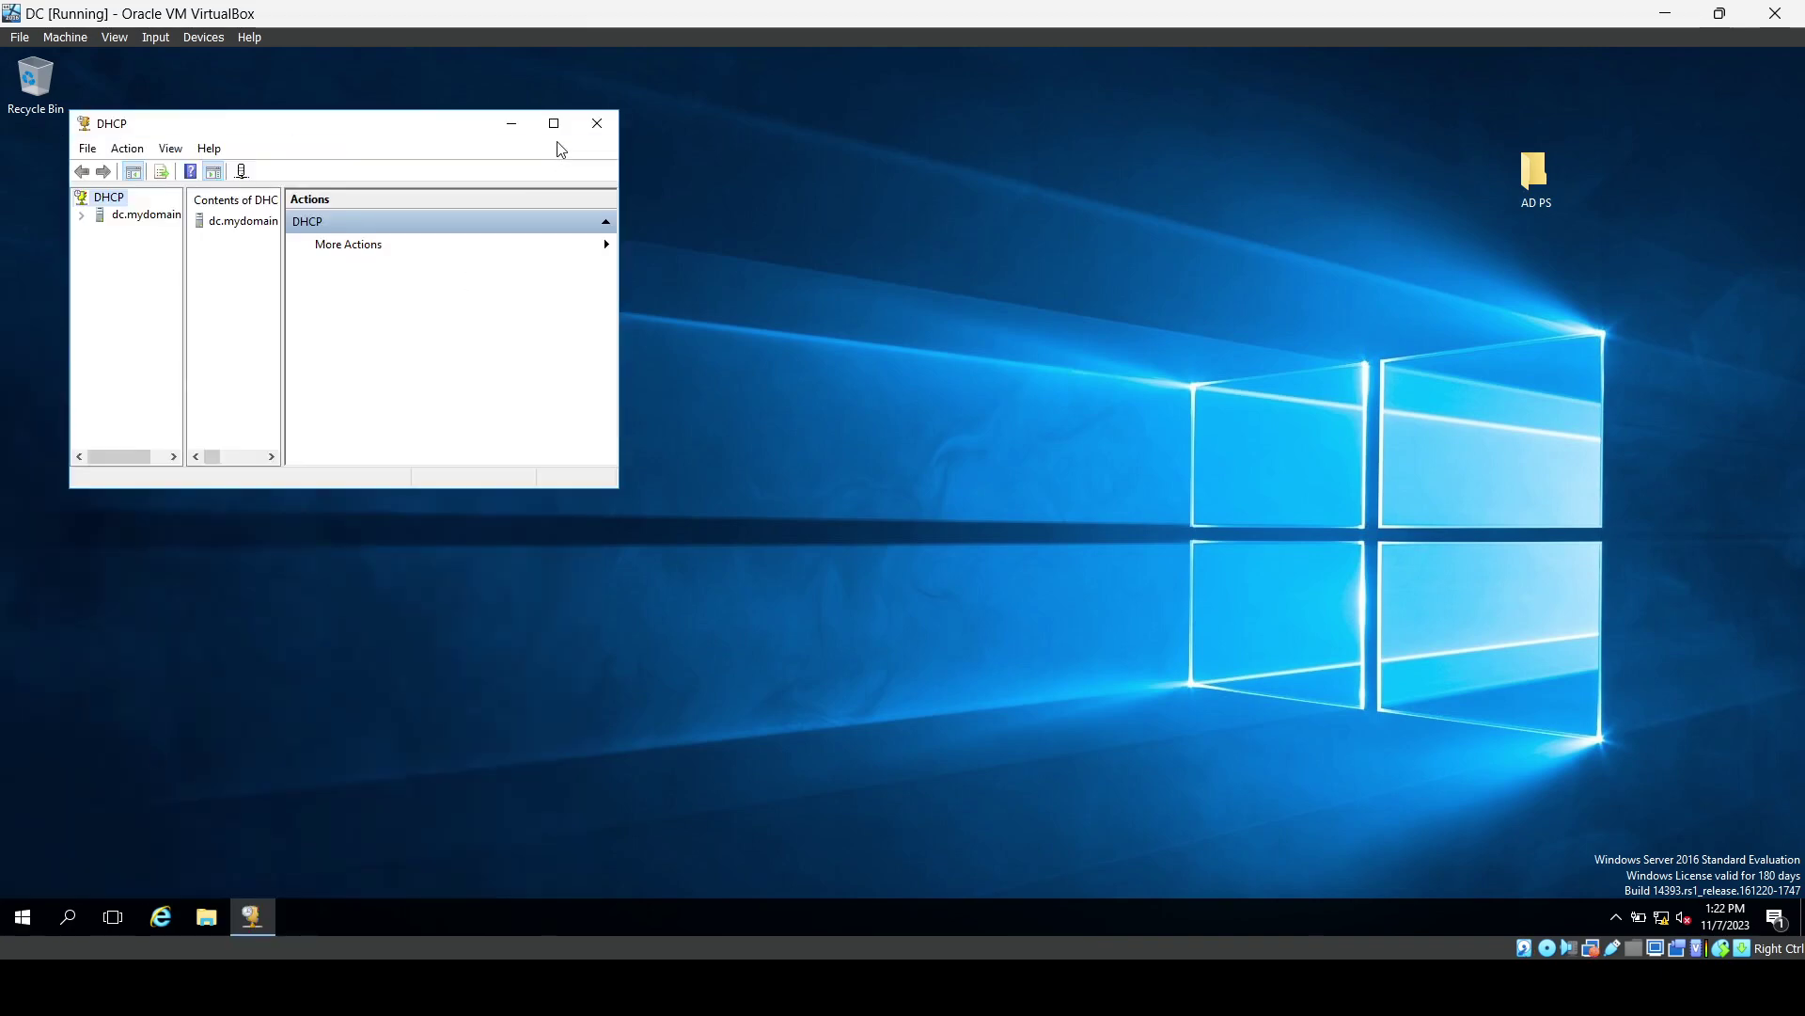
click(554, 124)
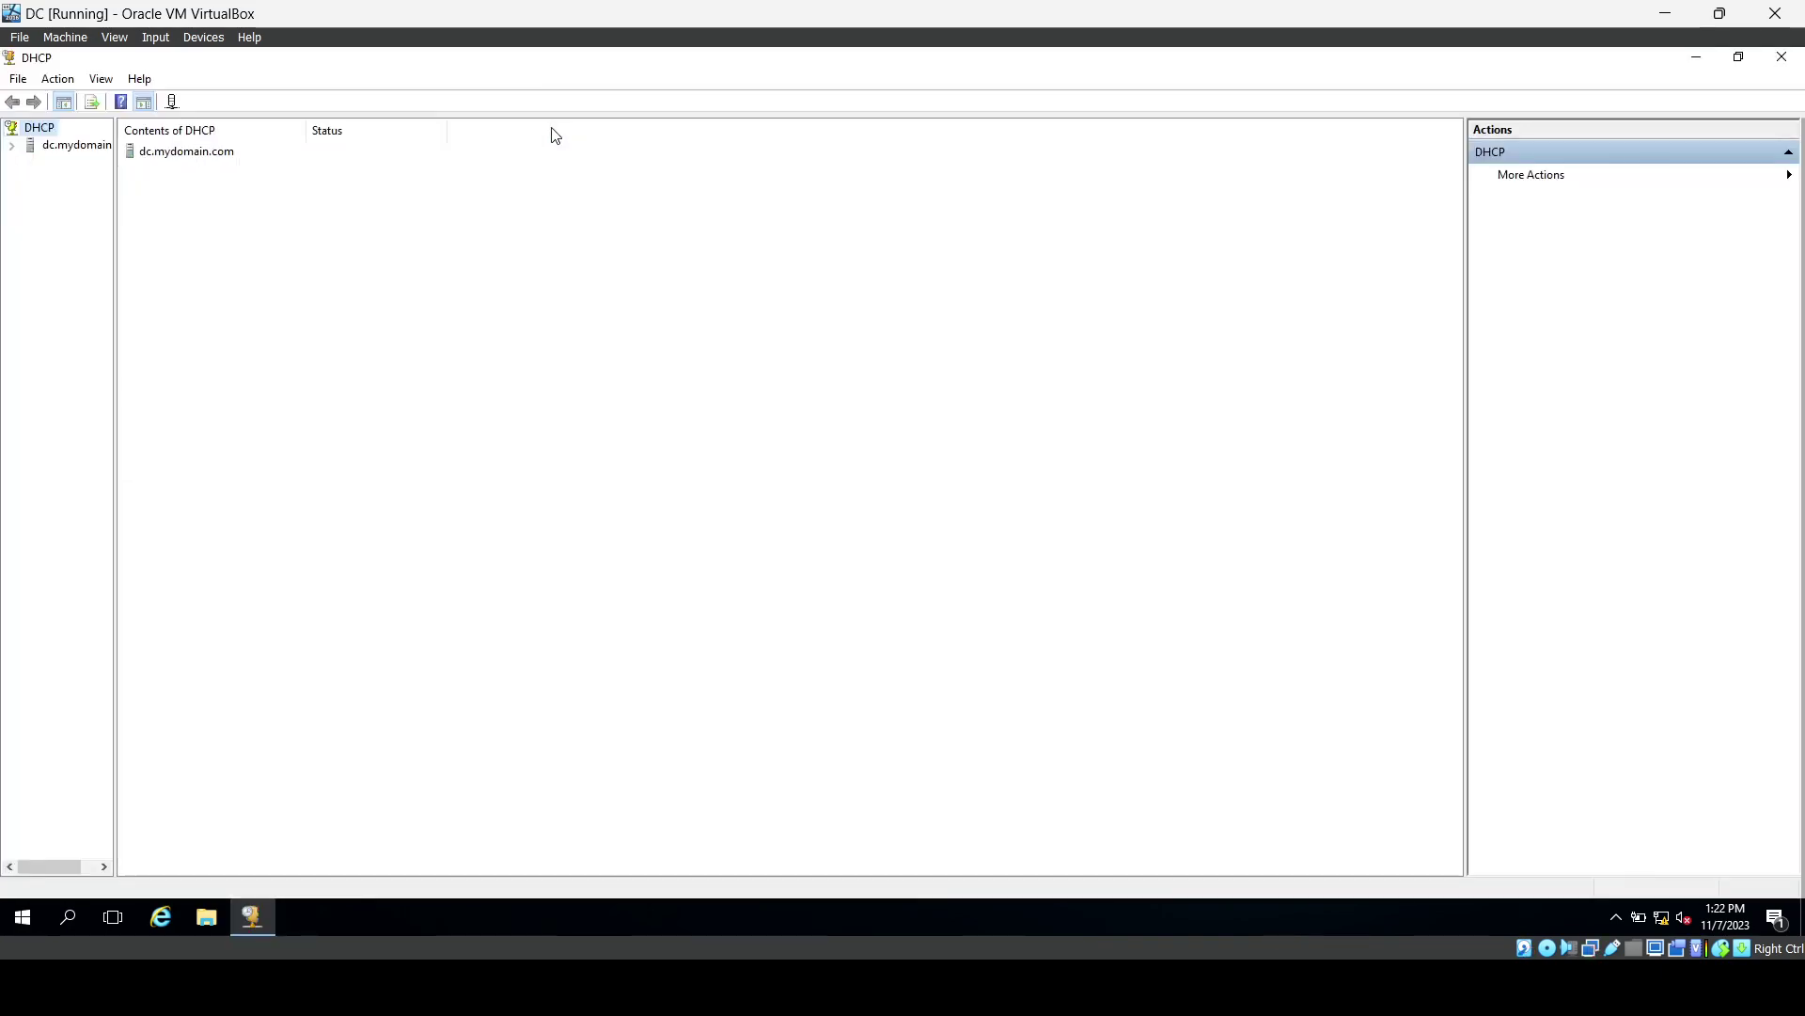
Expand dc.mydomain.com > IPv4 > Scope [172.16.0.0] and widen the tree pane.
click(13, 147)
double_click(66, 162)
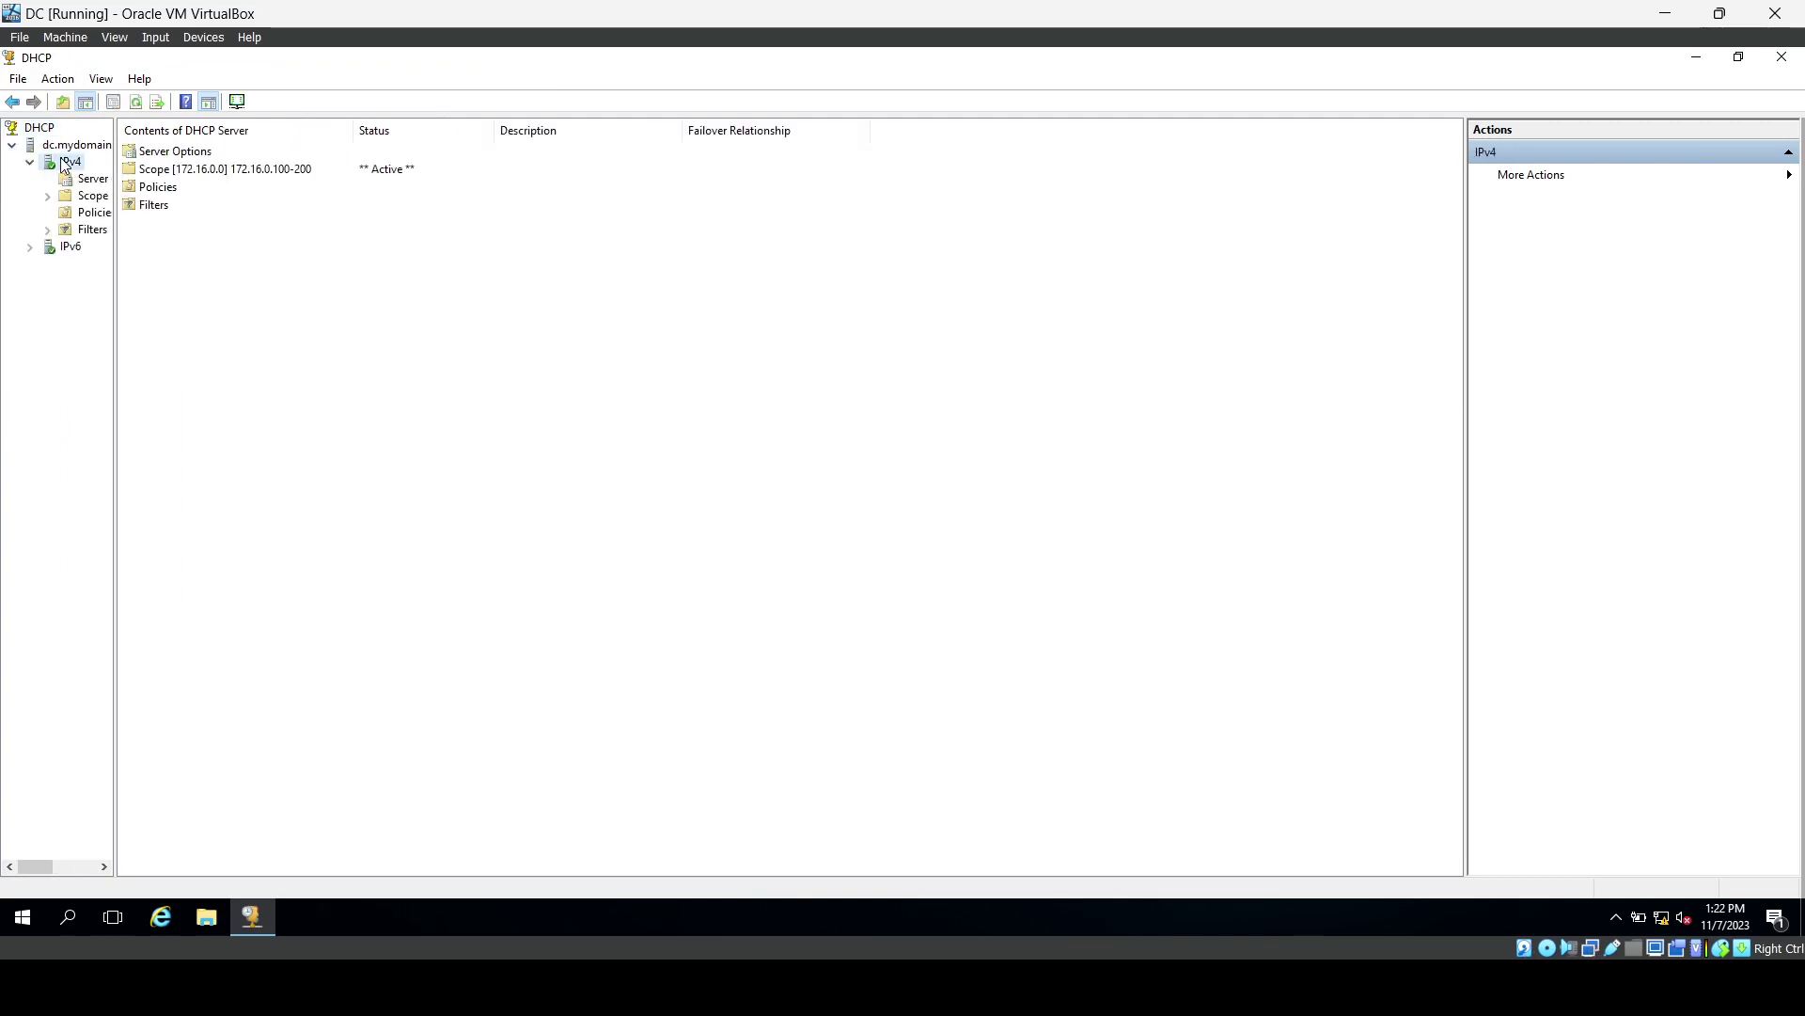
click(157, 185)
click(164, 173)
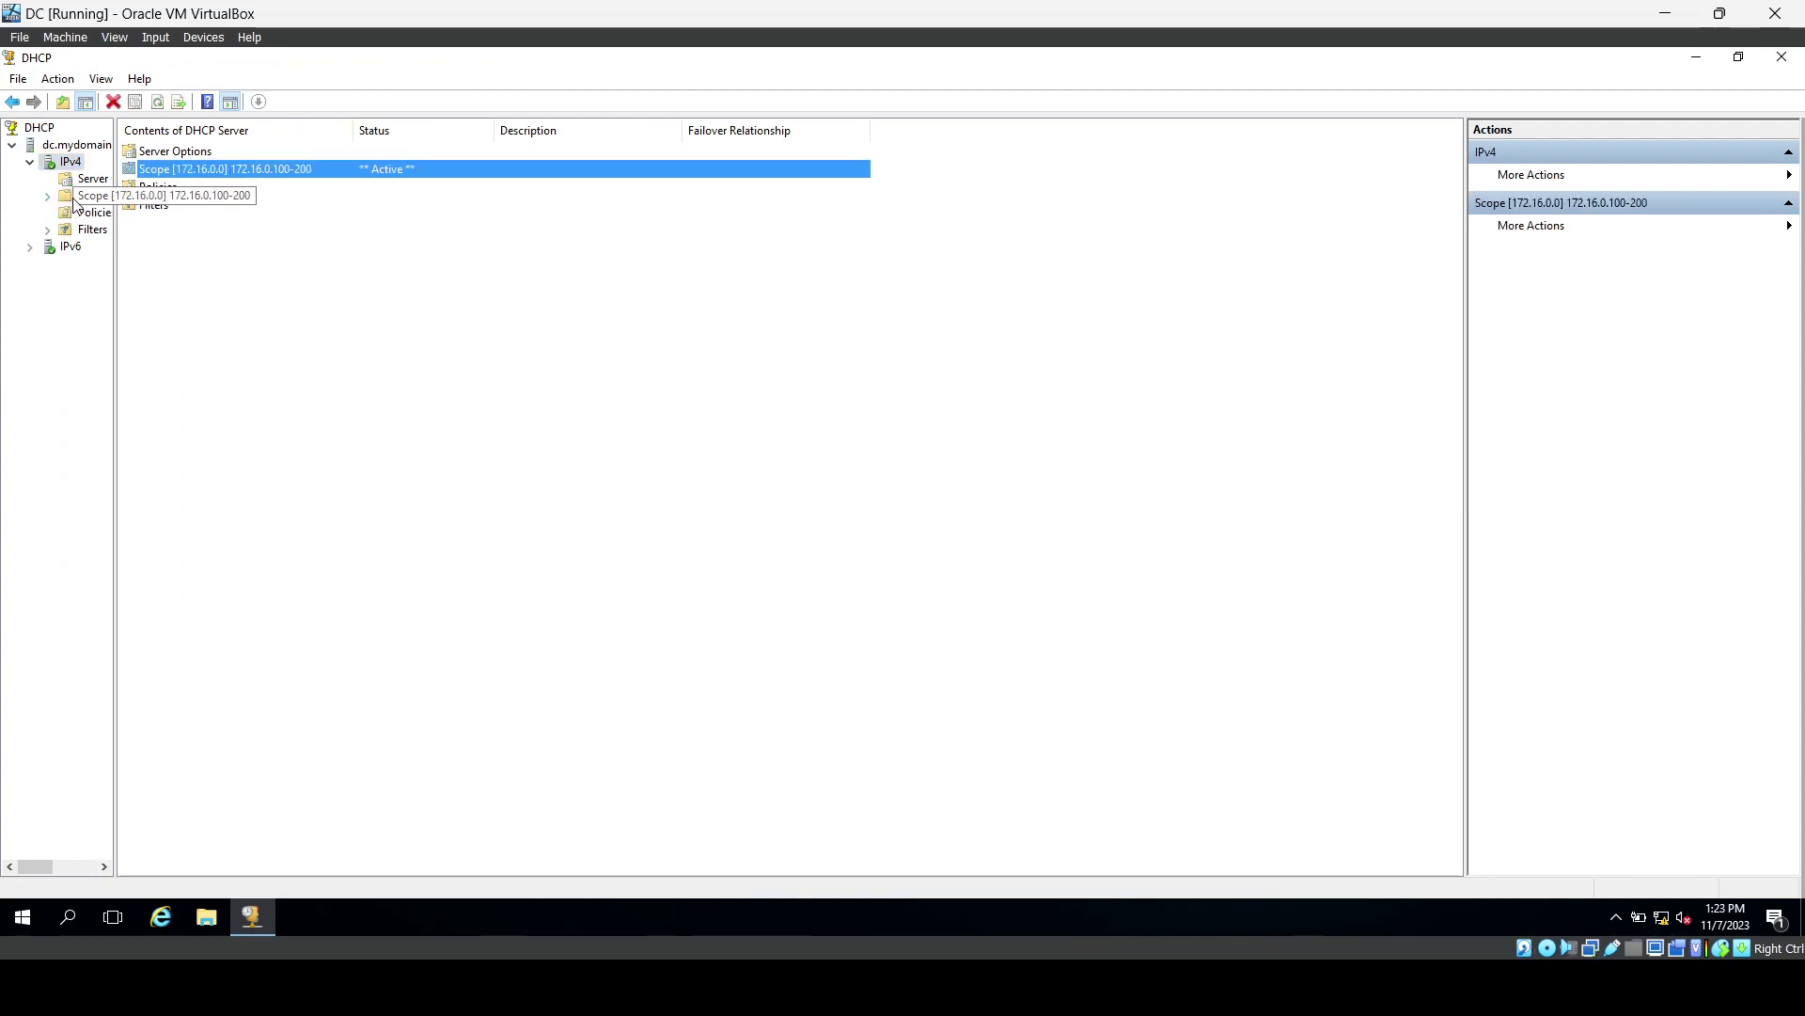
double_click(74, 200)
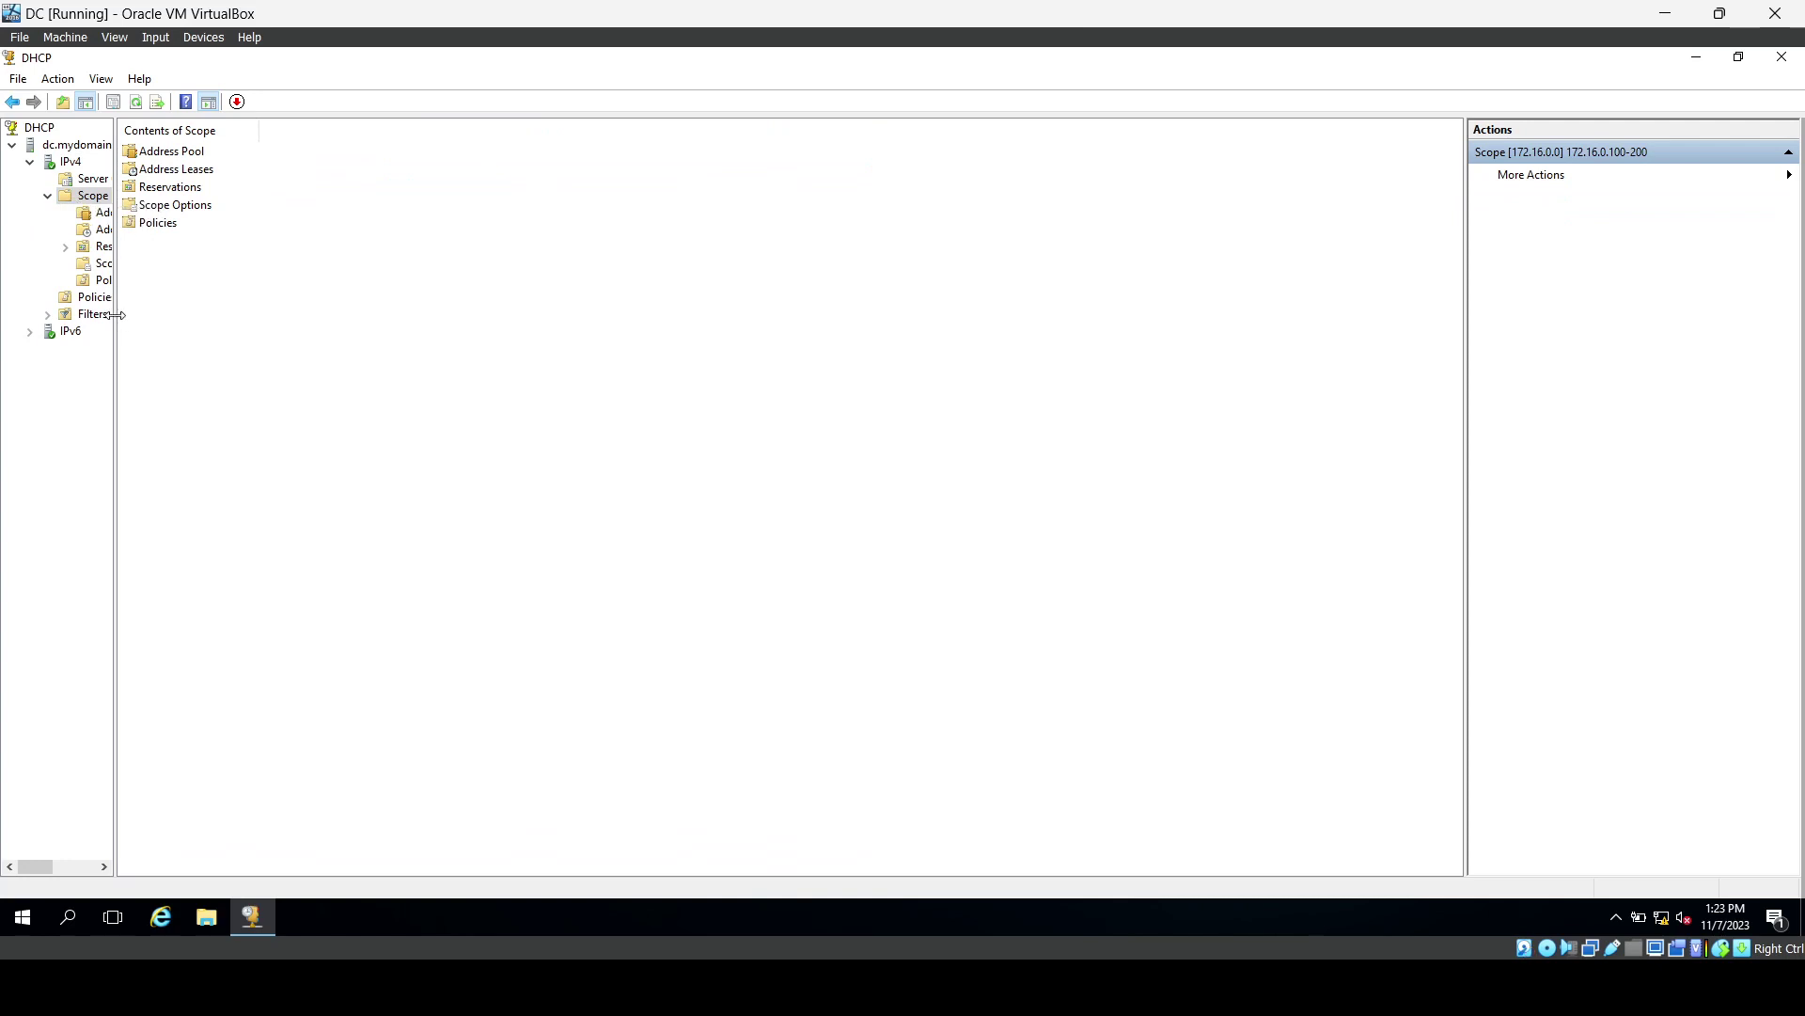
drag(115, 314, 274, 320)
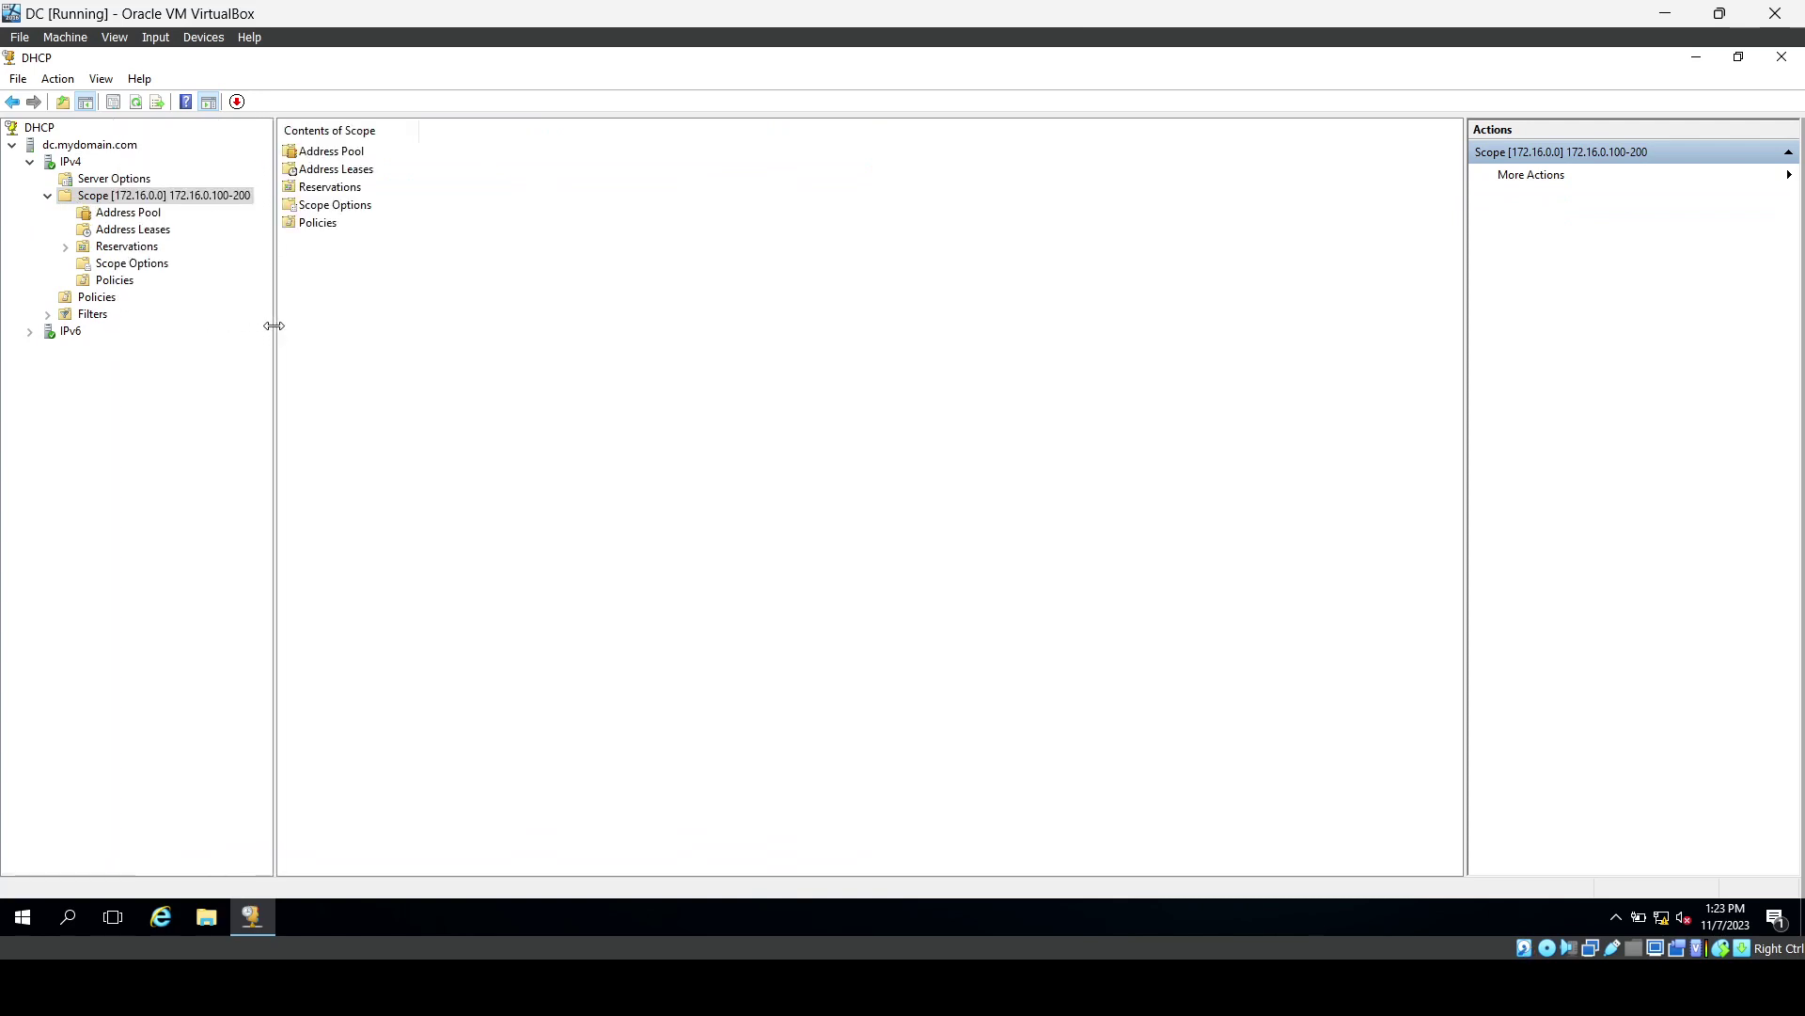
Confirm CLIENT's lease at 172.16.0.100 in Address Leases, then open Network_Diagram.png.
click(142, 215)
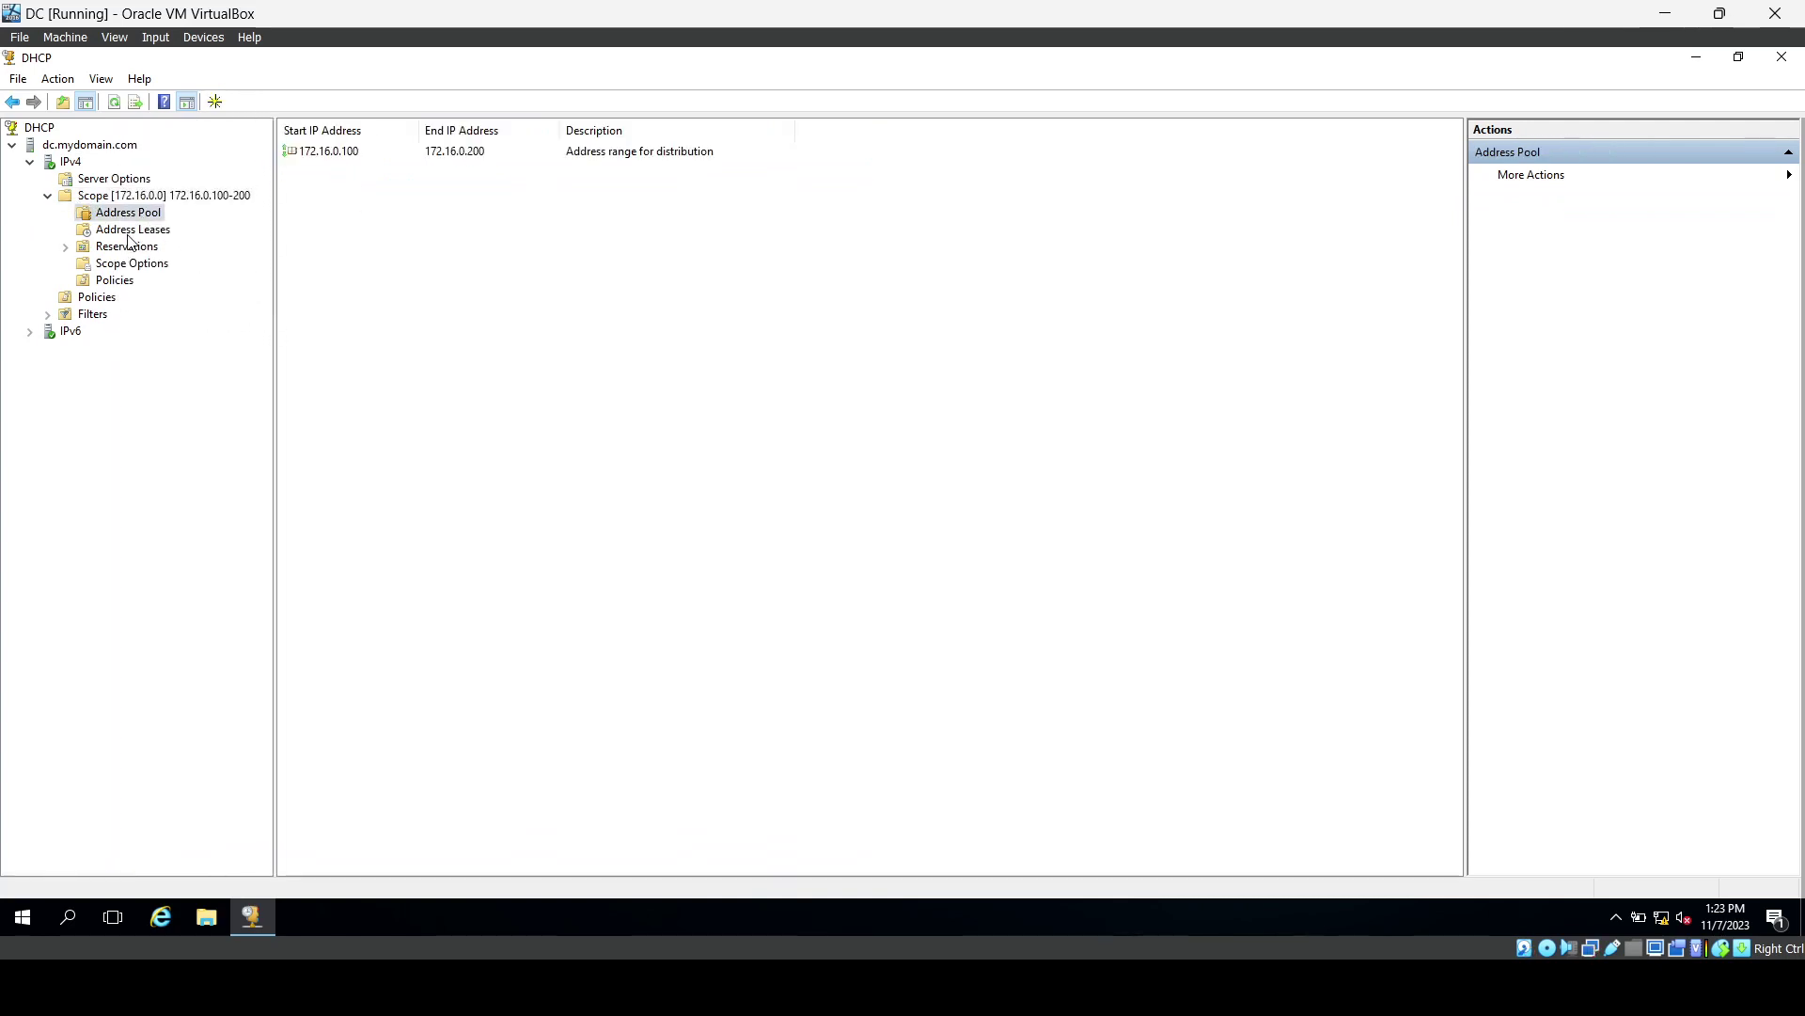
click(129, 234)
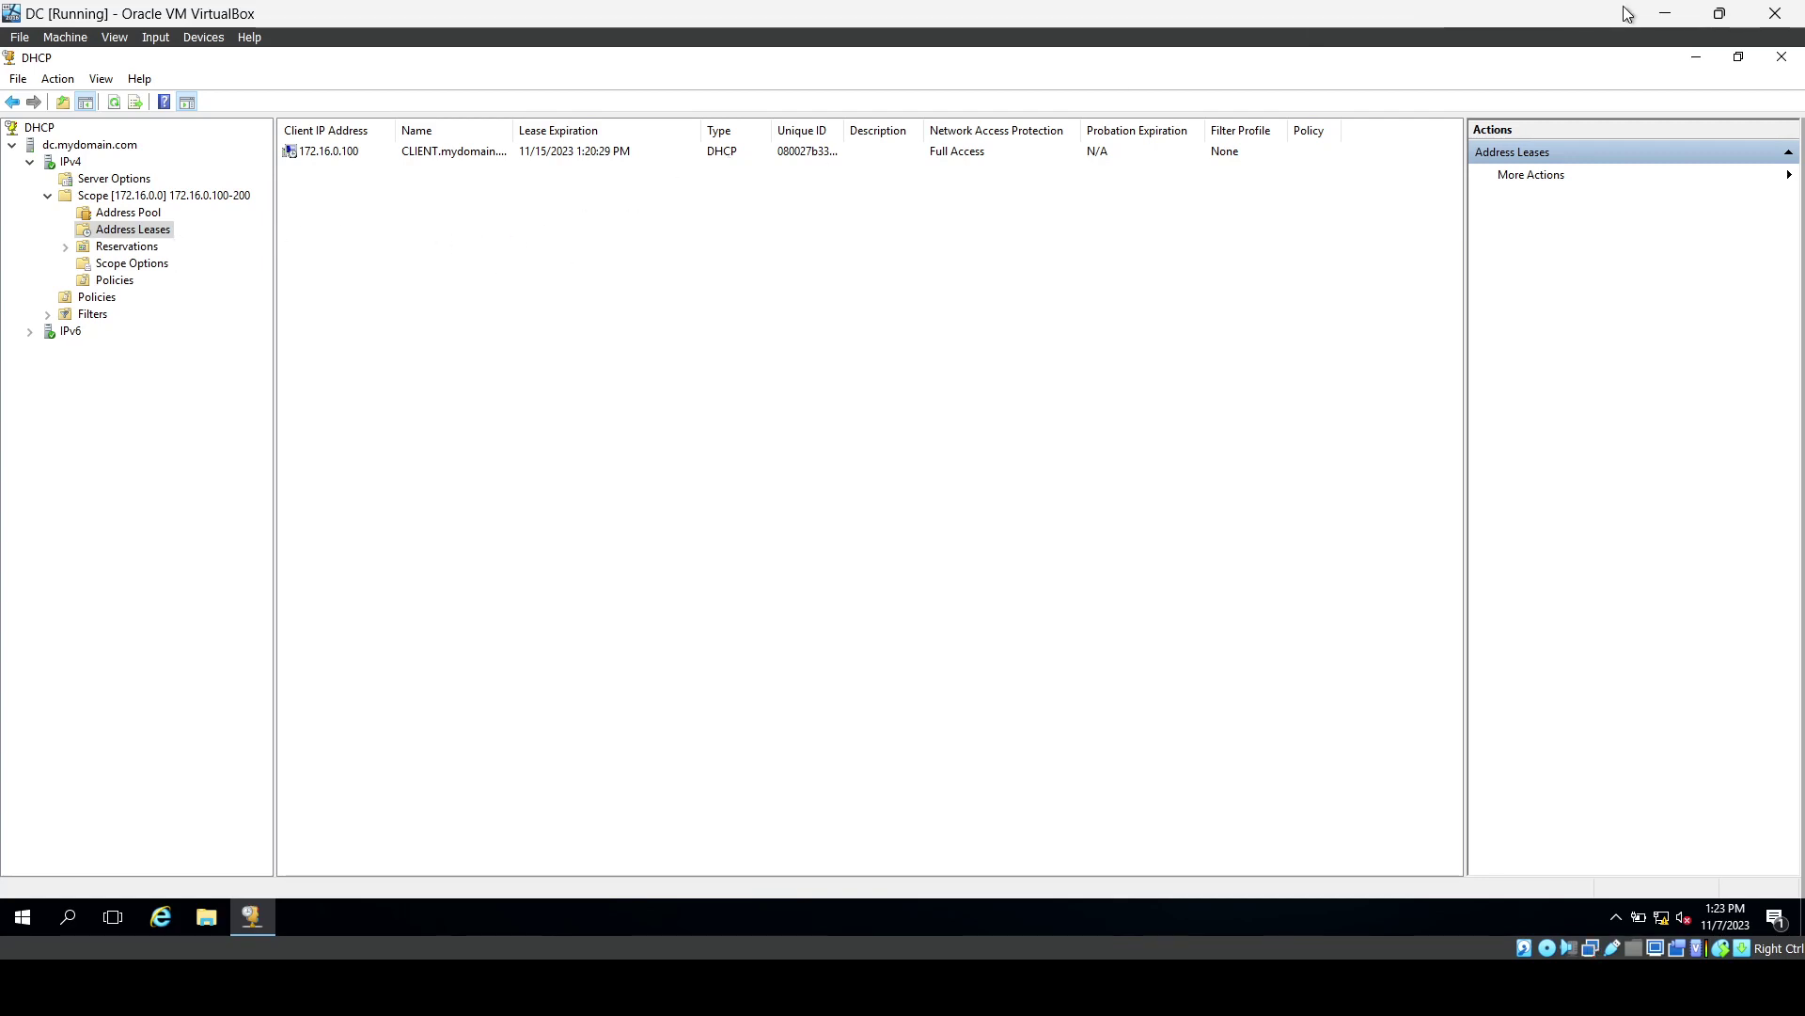
click(1781, 59)
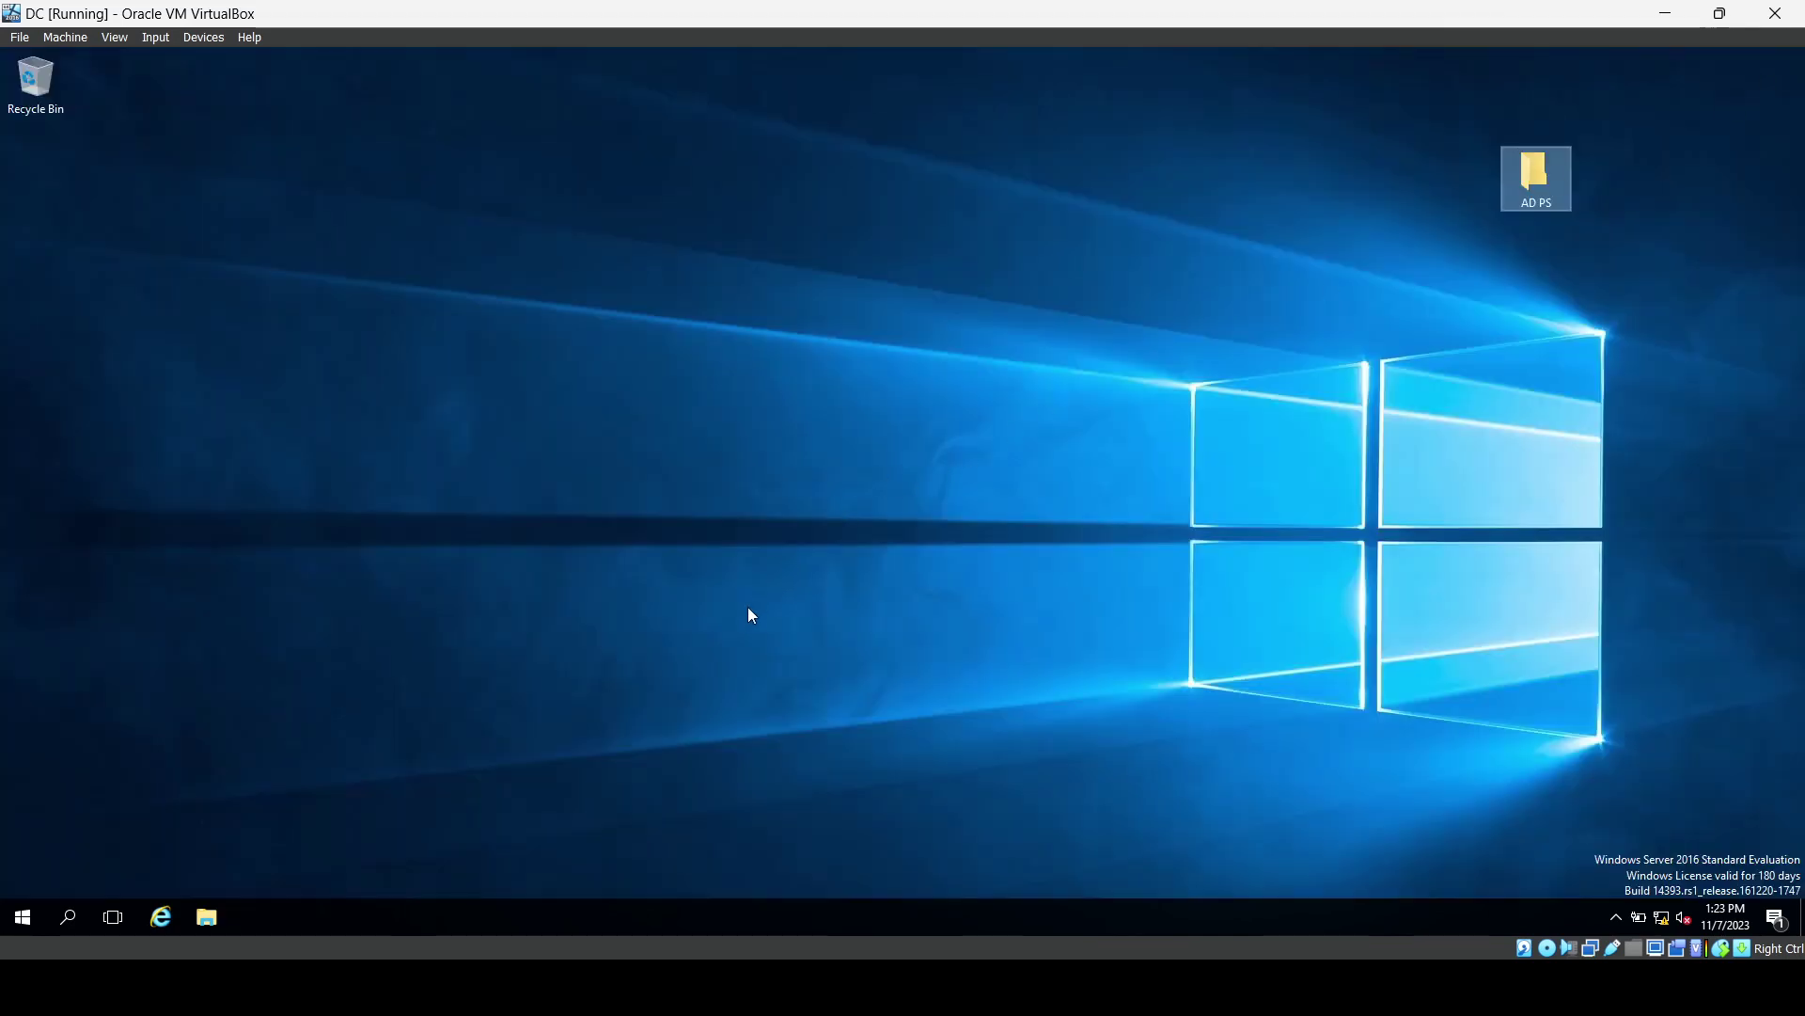
click(561, 987)
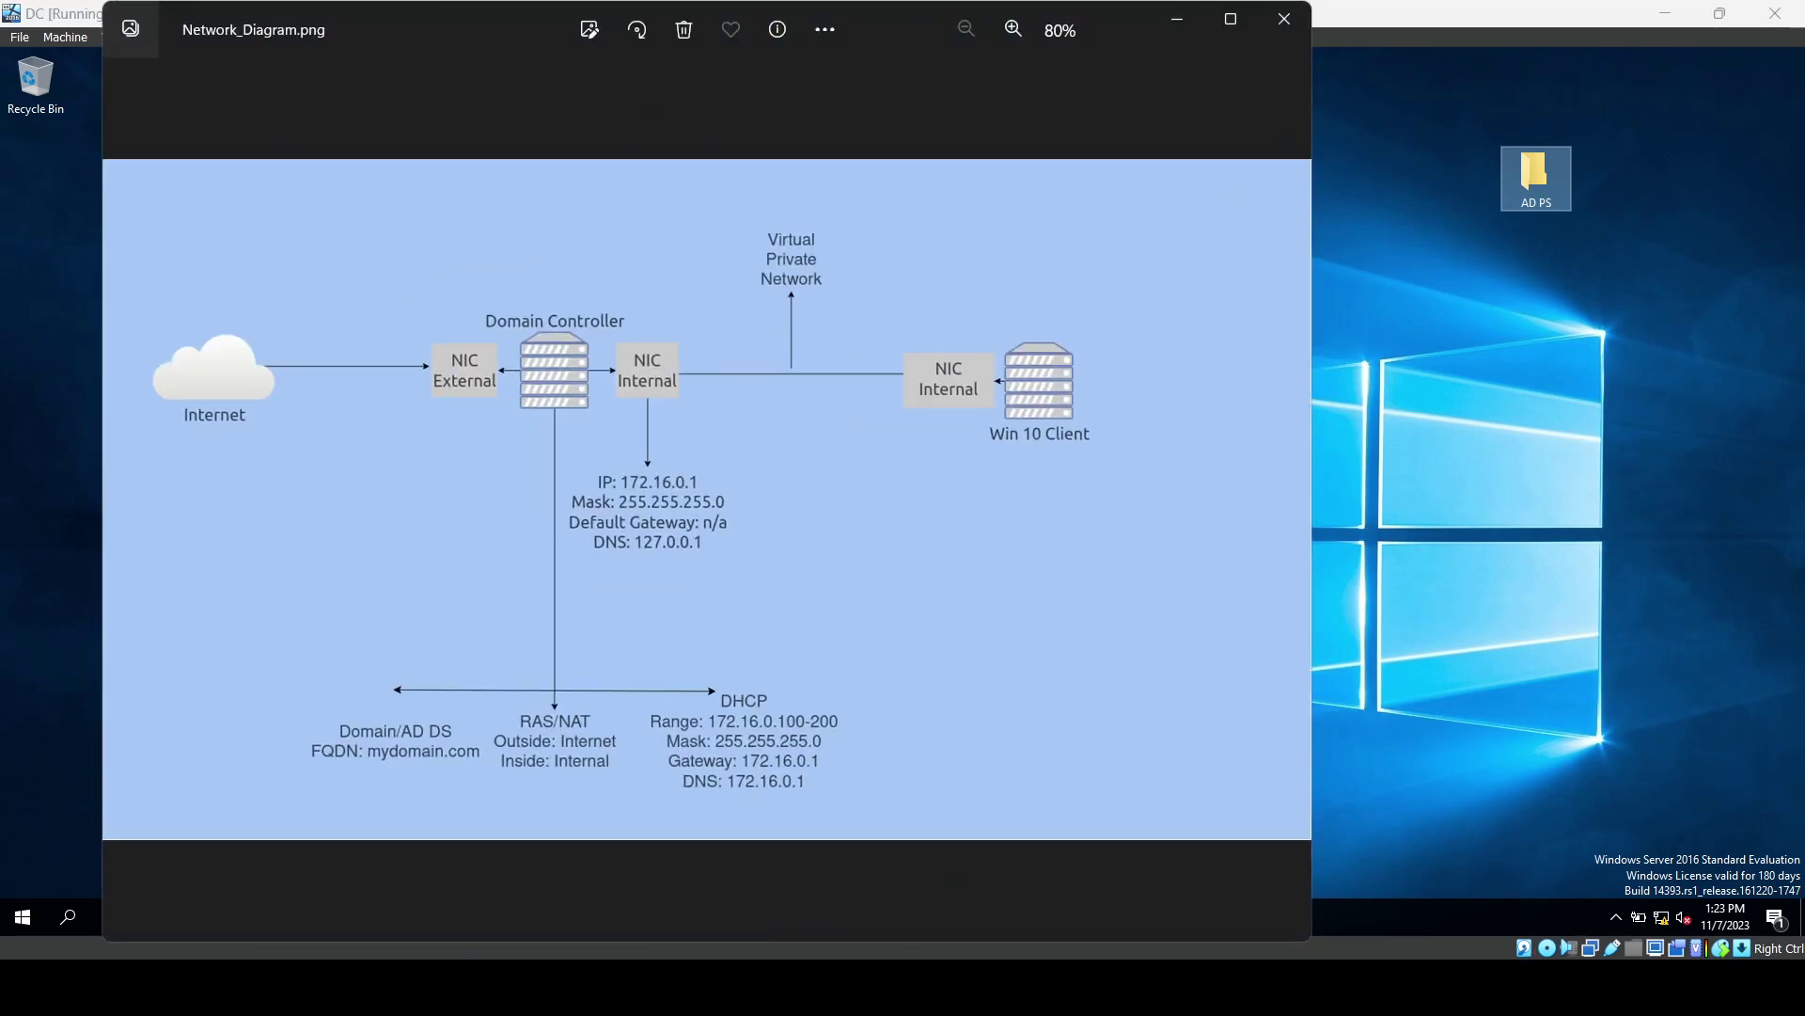